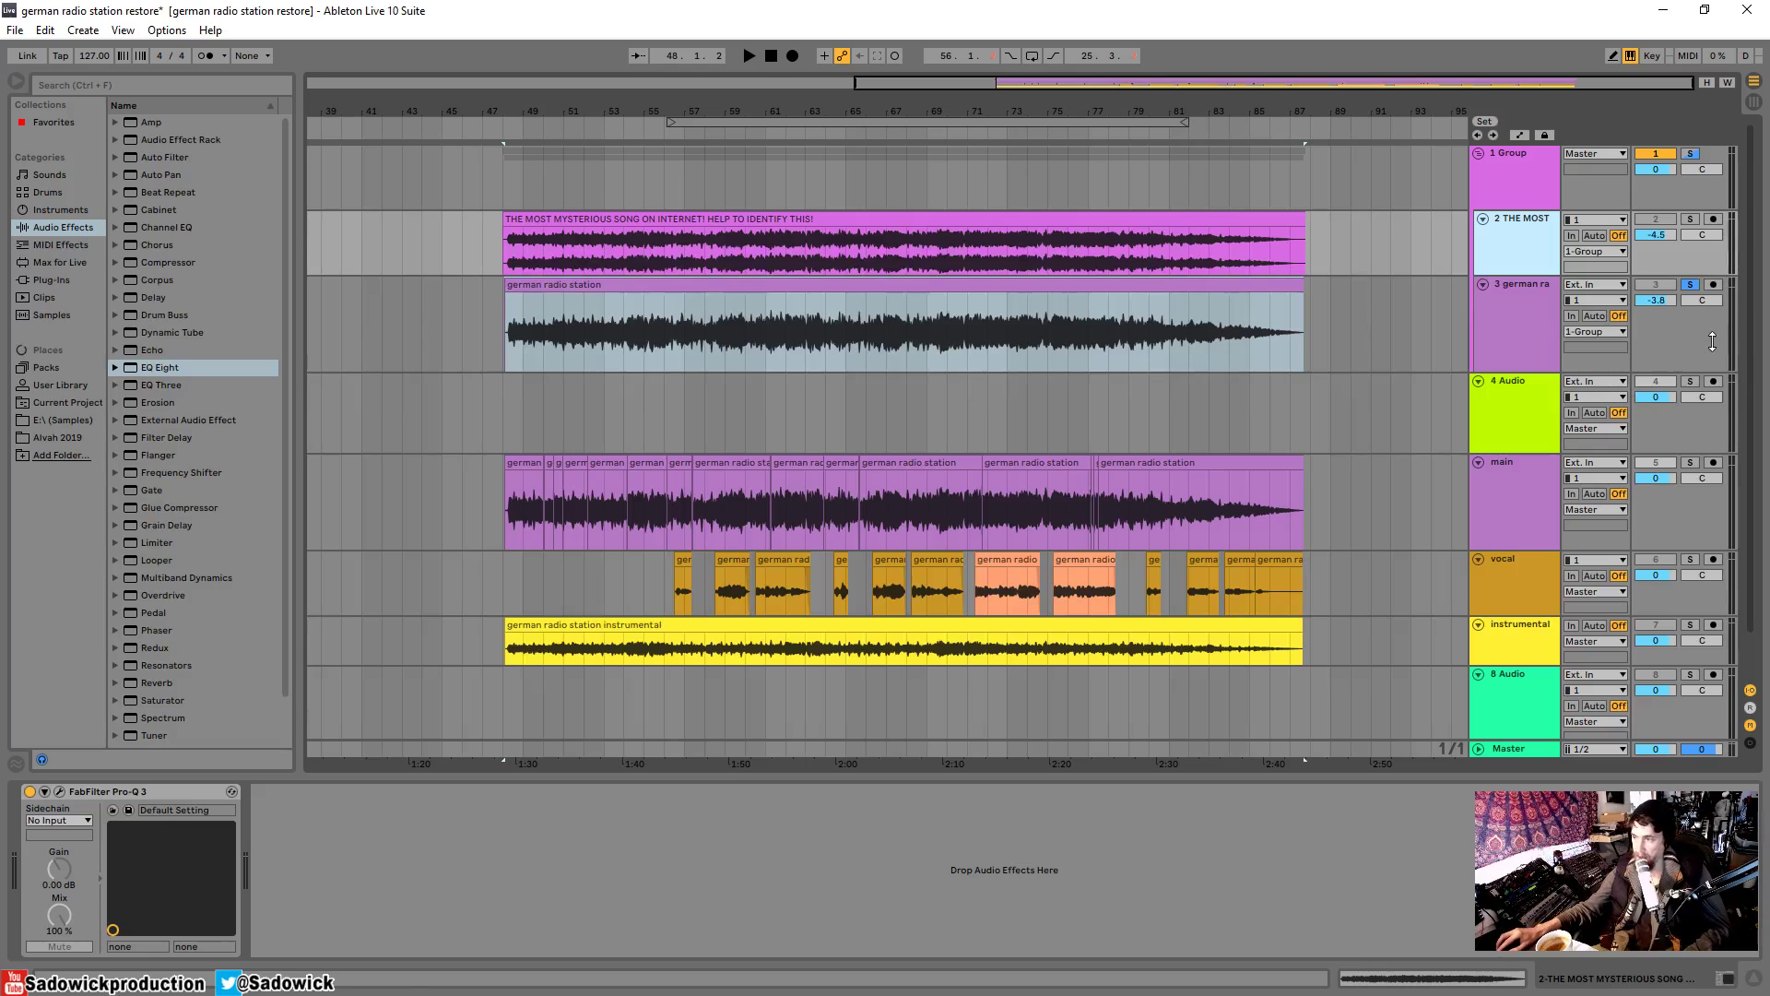
- Solo the THE MOST MYSTERIOUS SONG ON INTERNET track and select its clip
click(1351, 330)
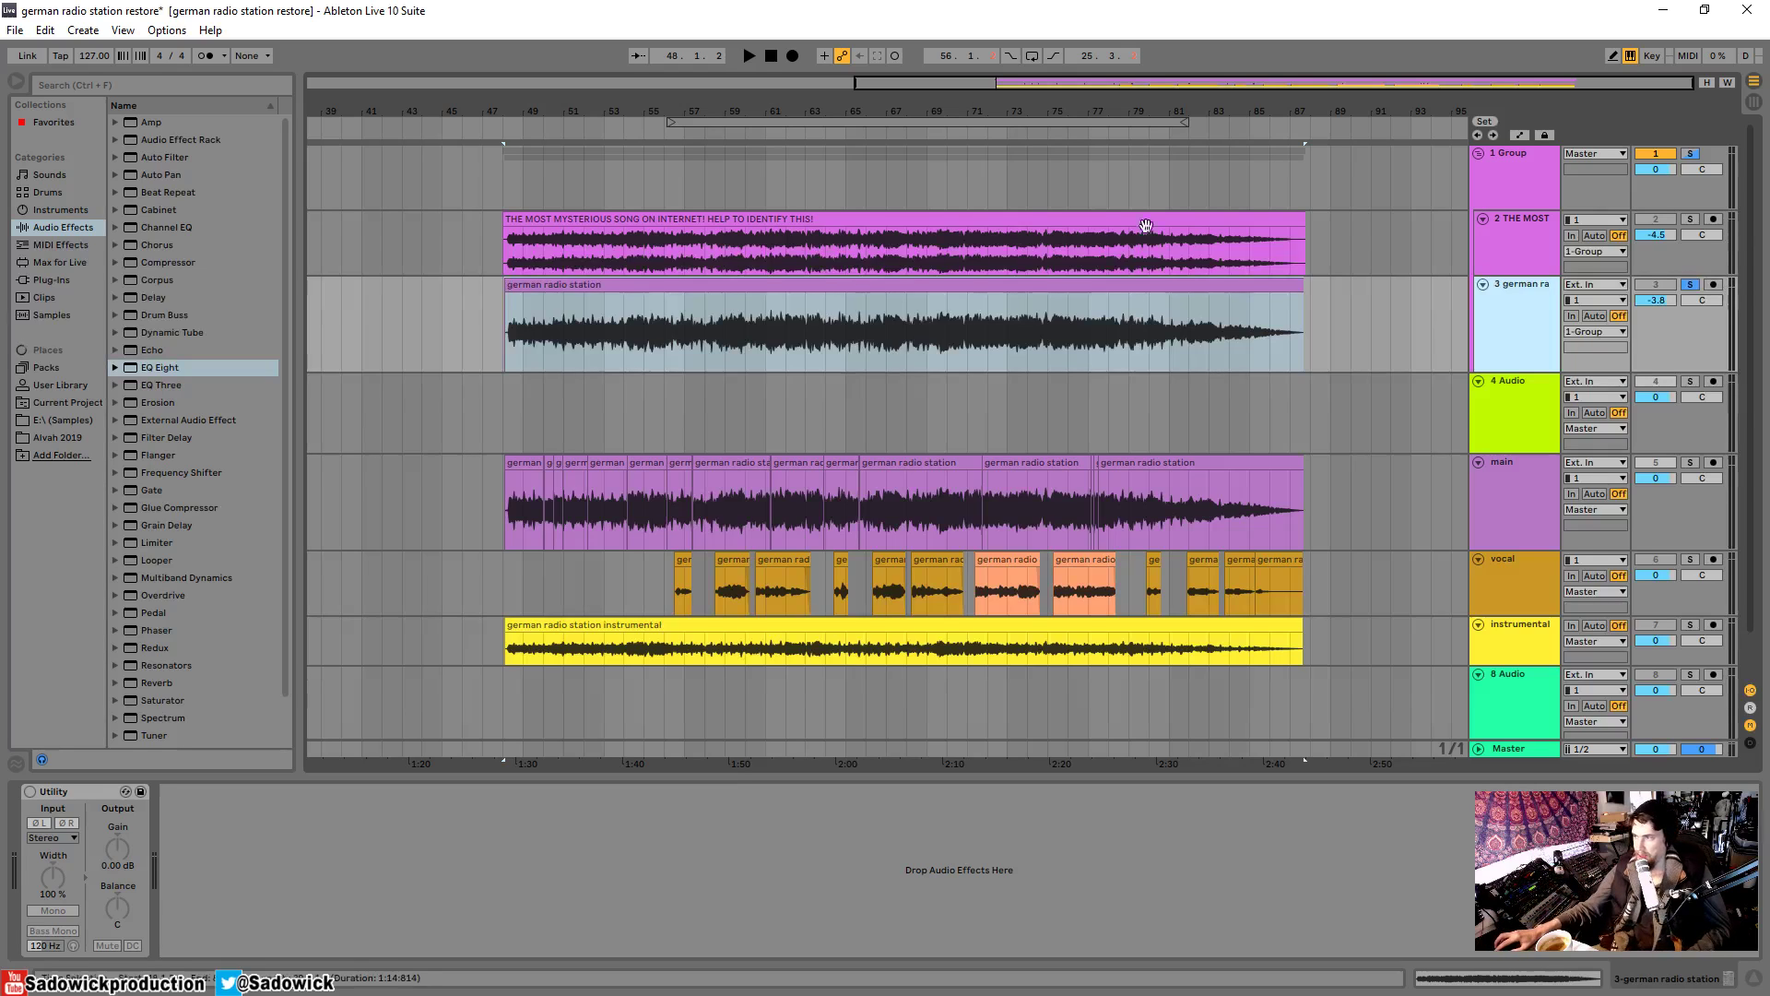
drag(1696, 256, 1696, 273)
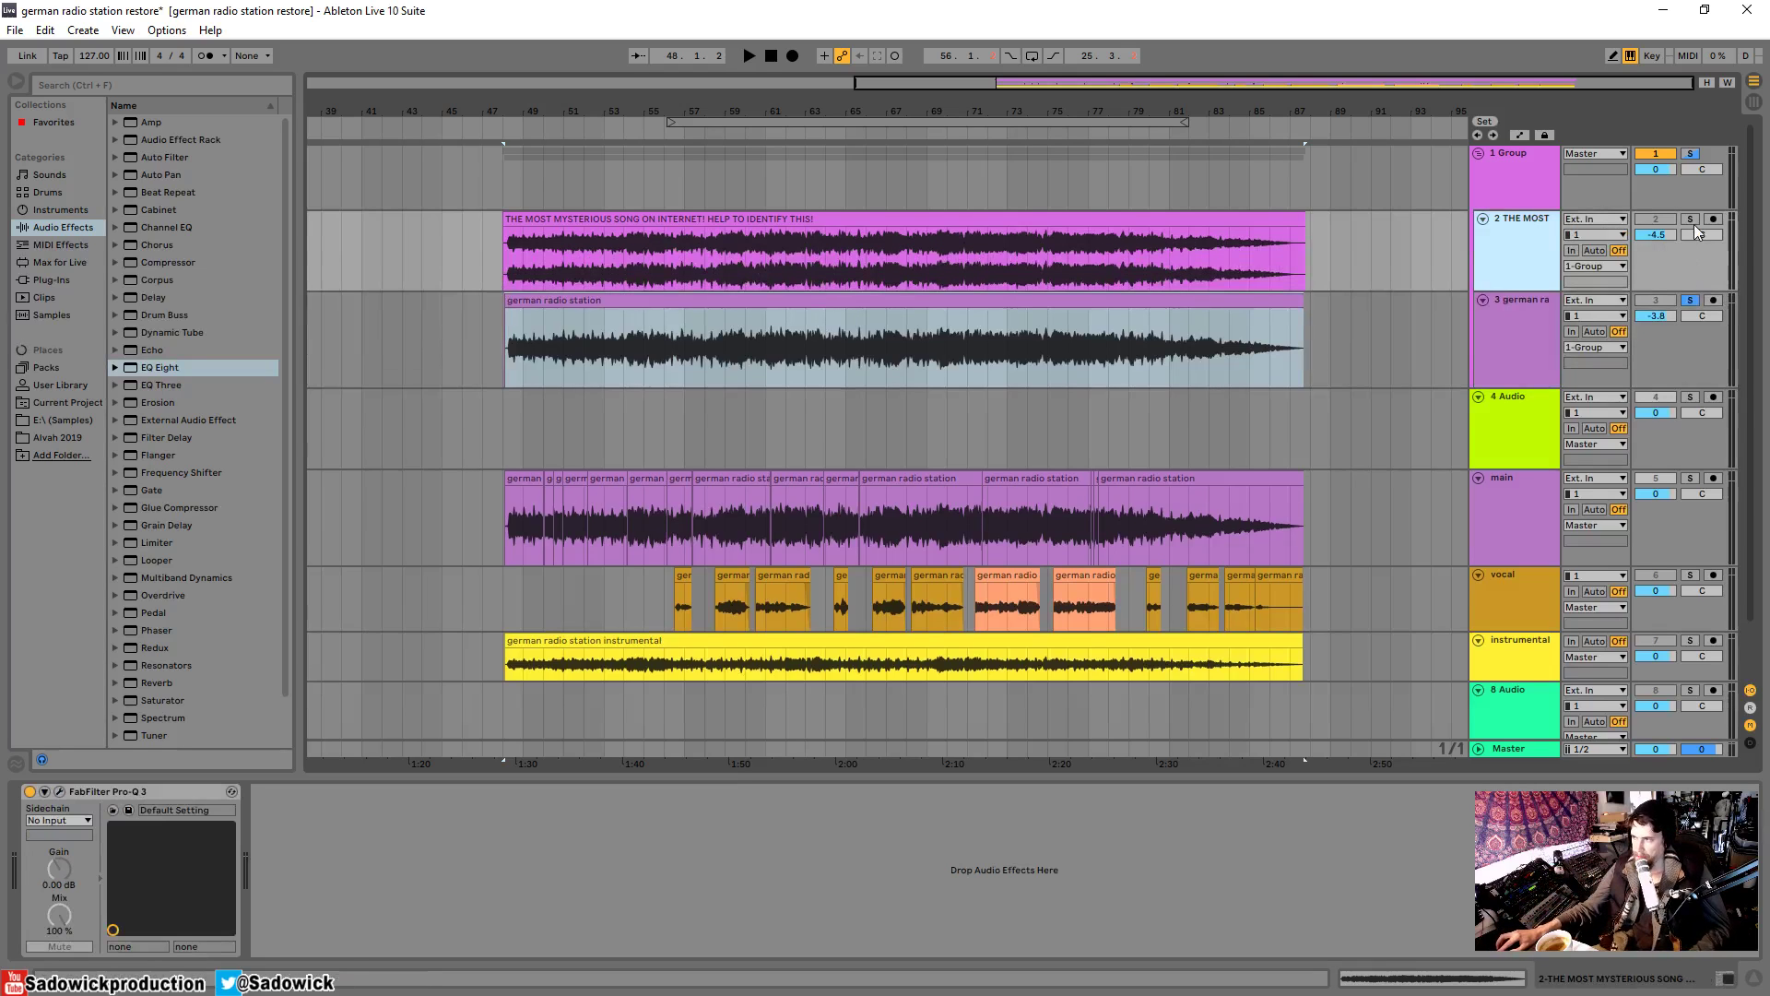
click(1690, 219)
click(591, 215)
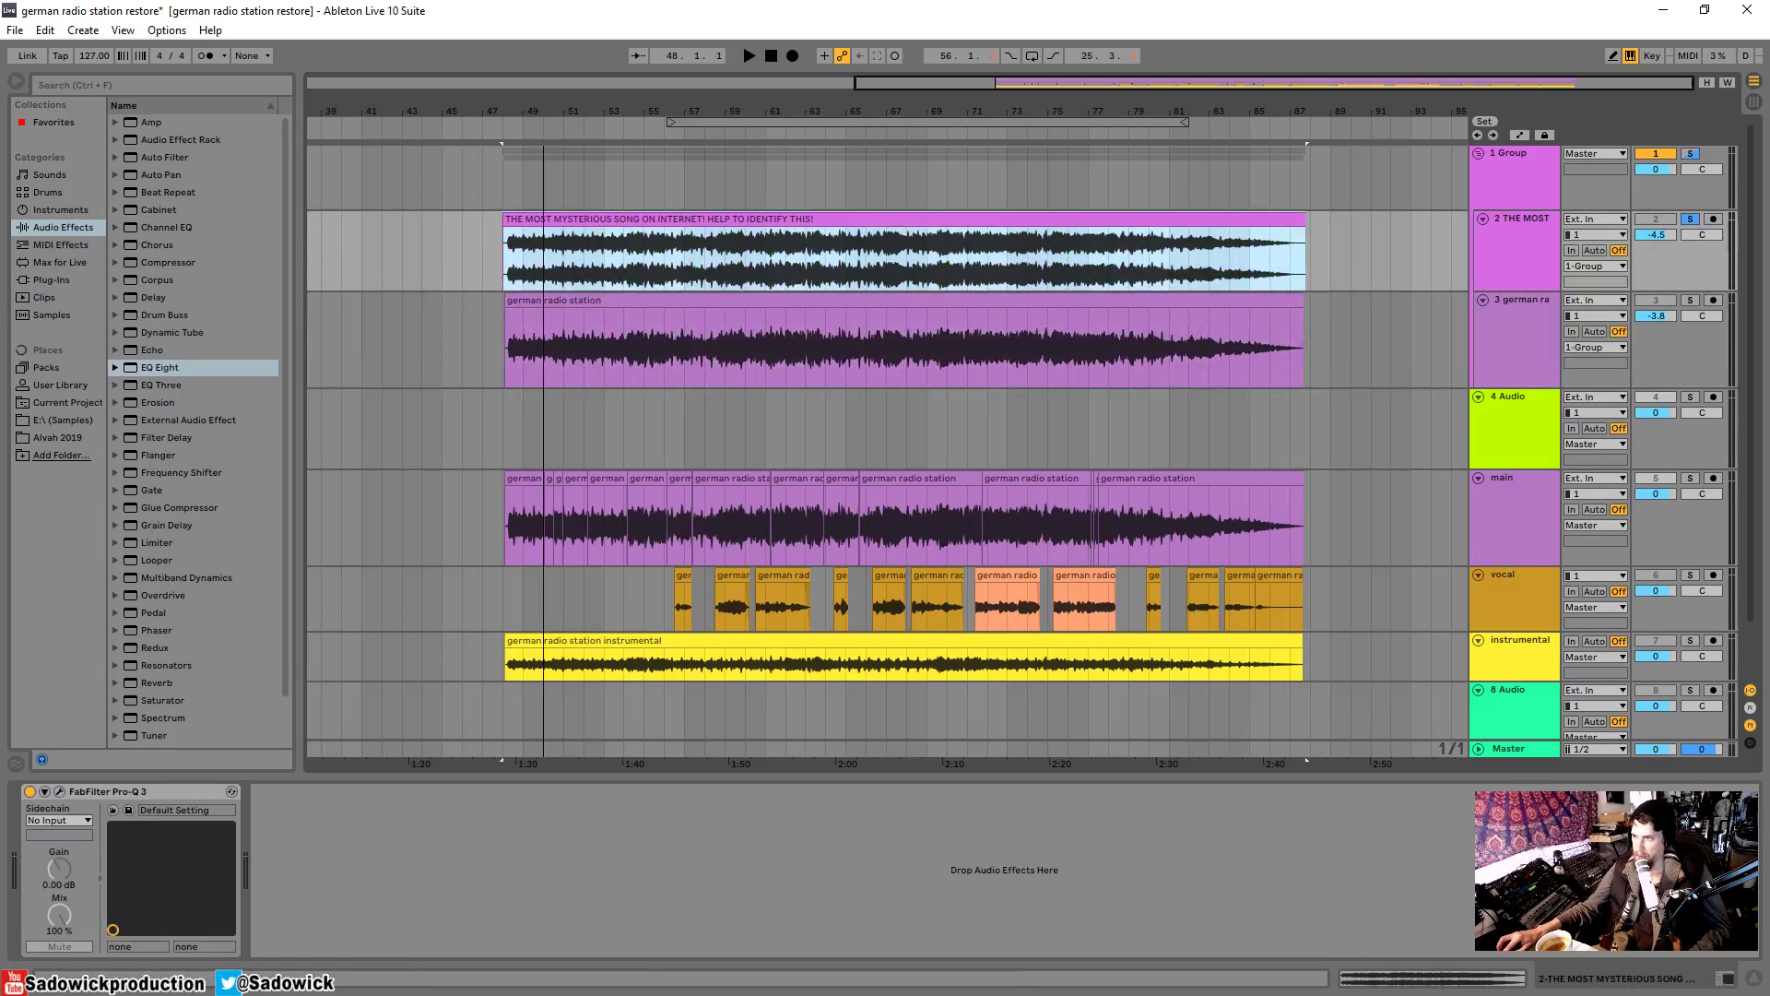
- Enlarge the soloed song track and audition its clip from the start for a few bars
drag(543, 101, 697, 108)
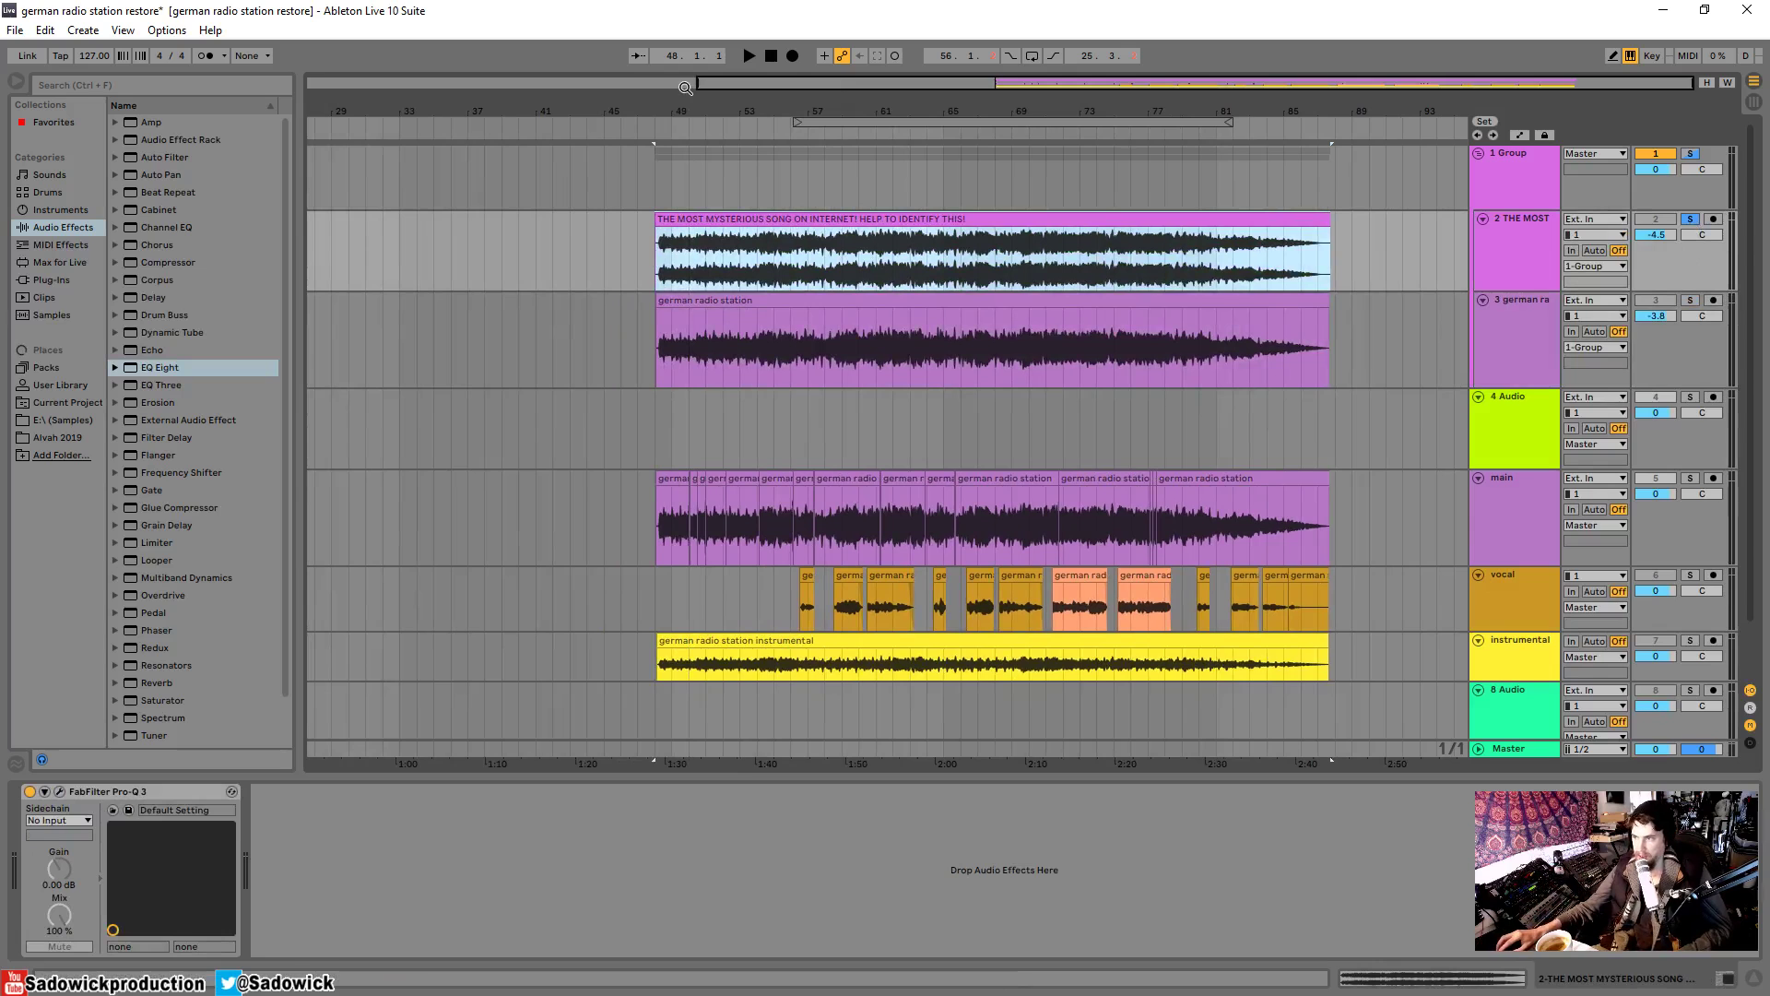
drag(693, 102, 537, 152)
drag(1696, 287, 1700, 362)
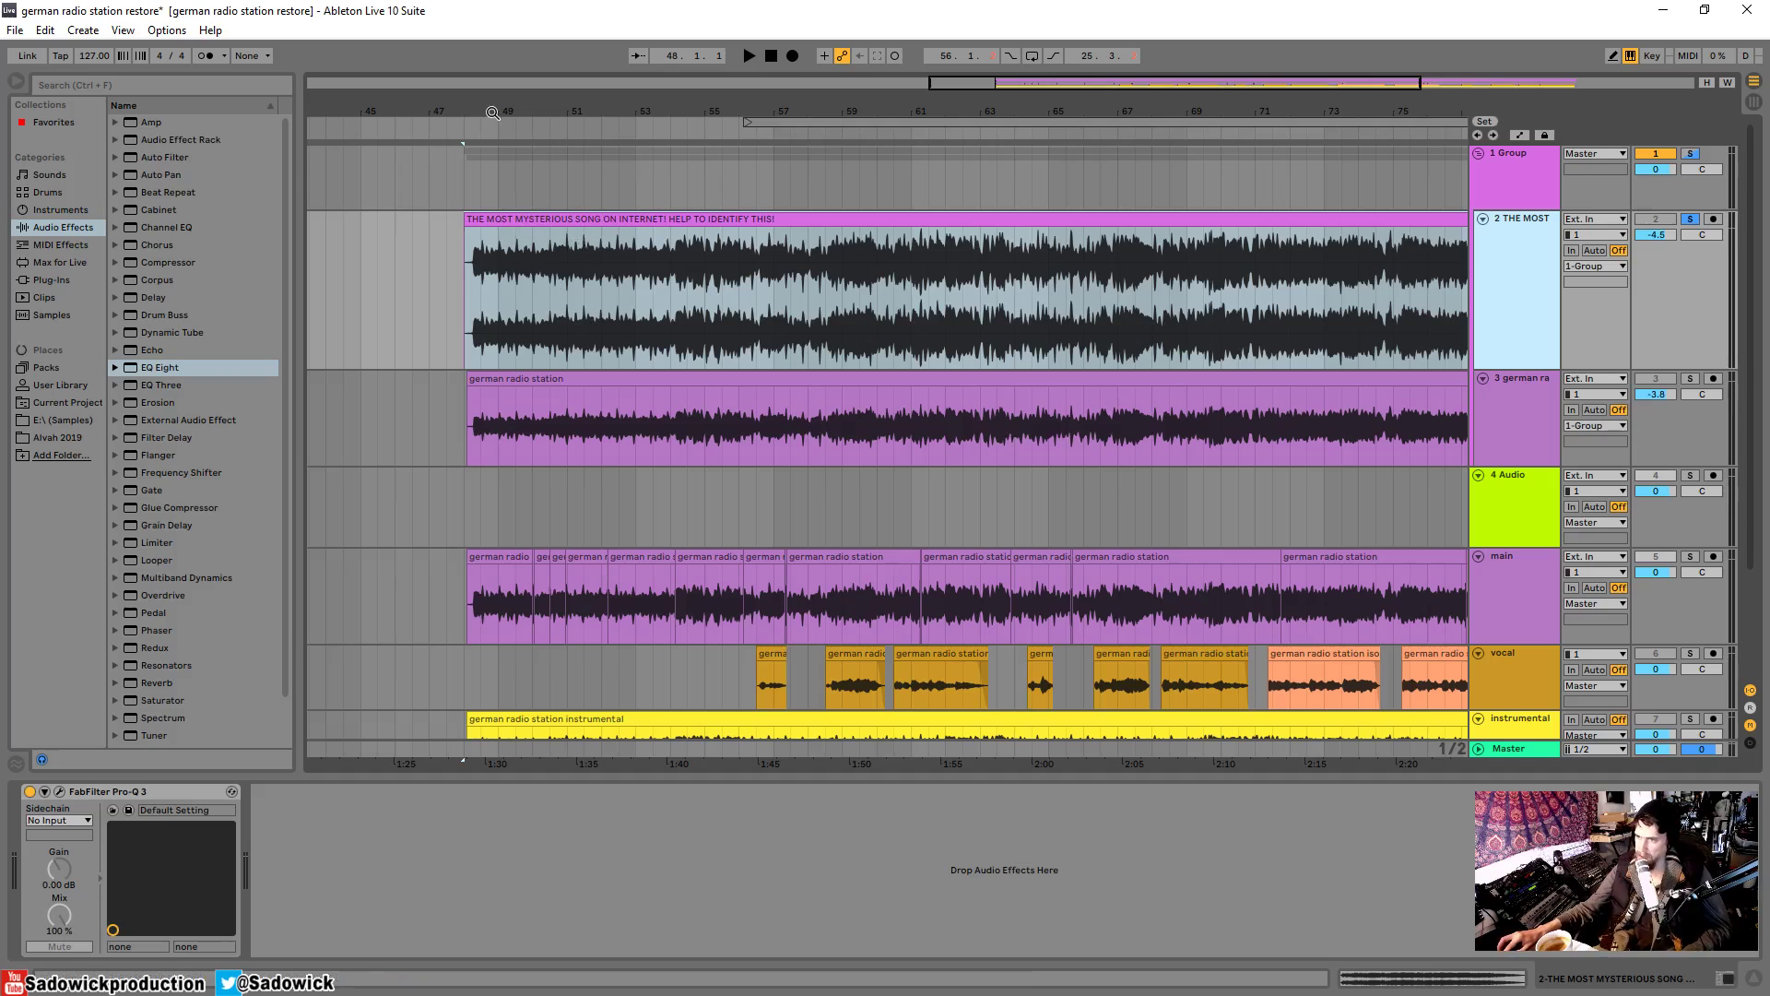
click(502, 214)
key(space)
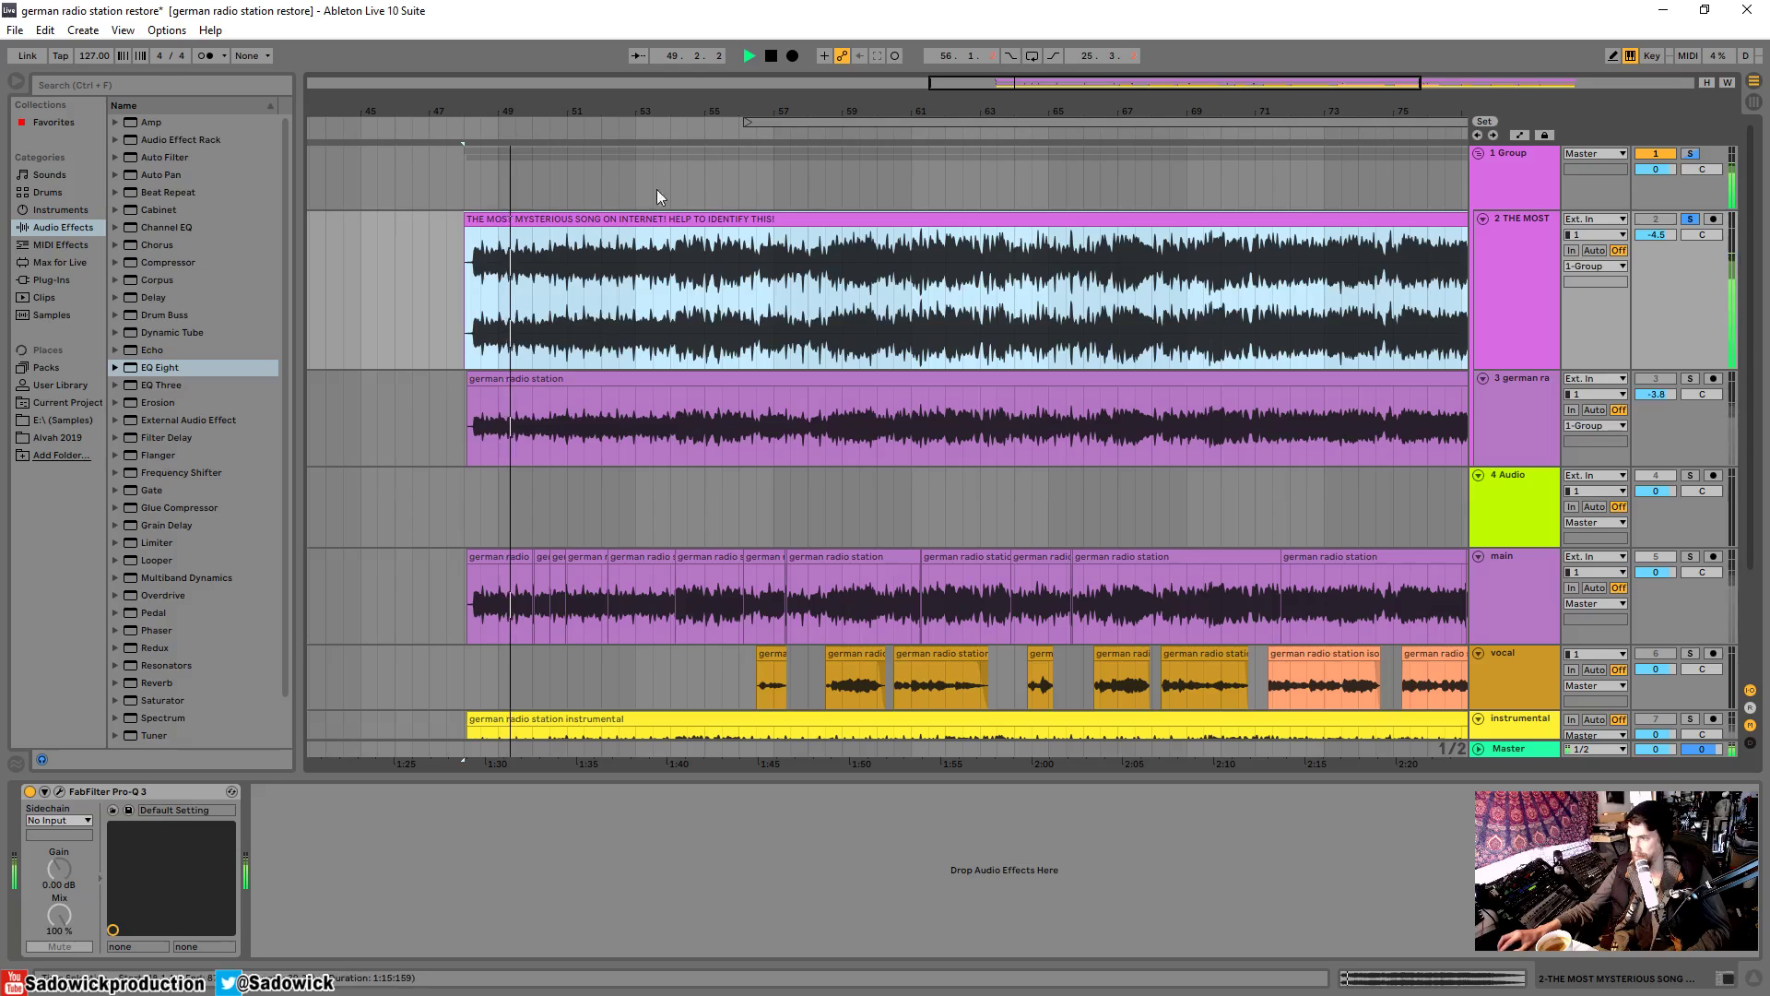
drag(666, 109, 590, 107)
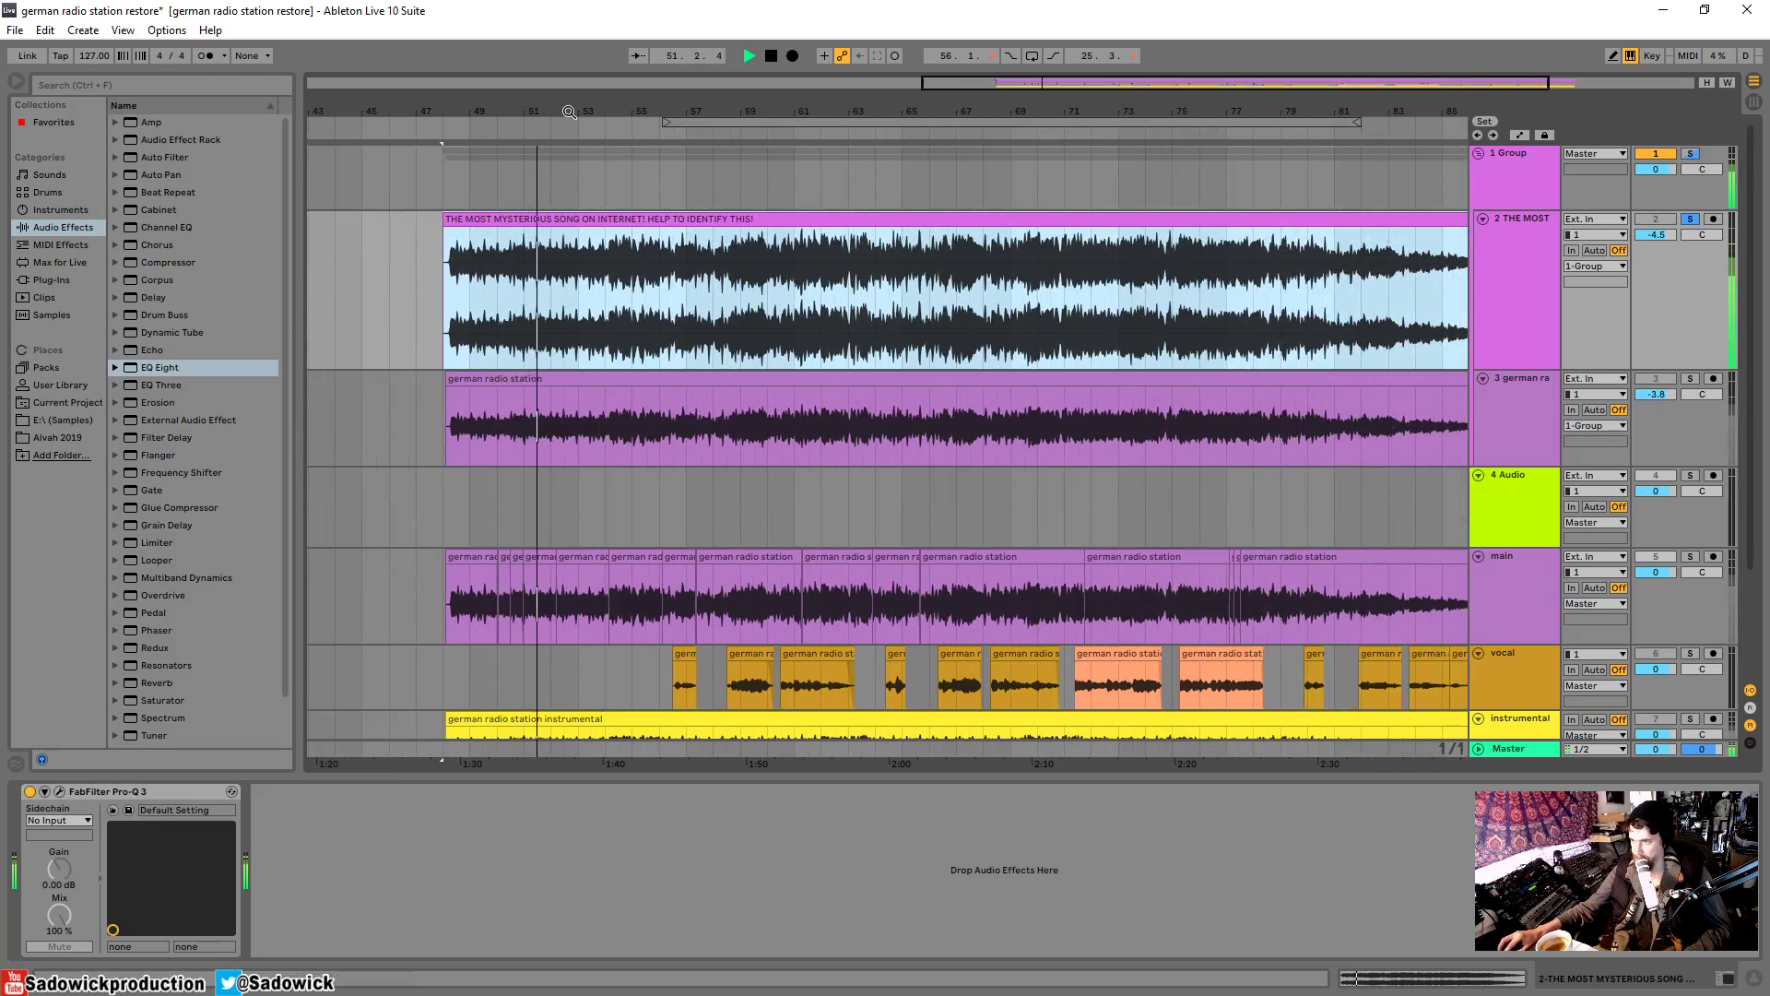
key(space)
- Inspect the stereo waveform of the THE MOST MYSTERIOUS SONG clip in close-up, restoring the smaller track height
drag(597, 111, 632, 185)
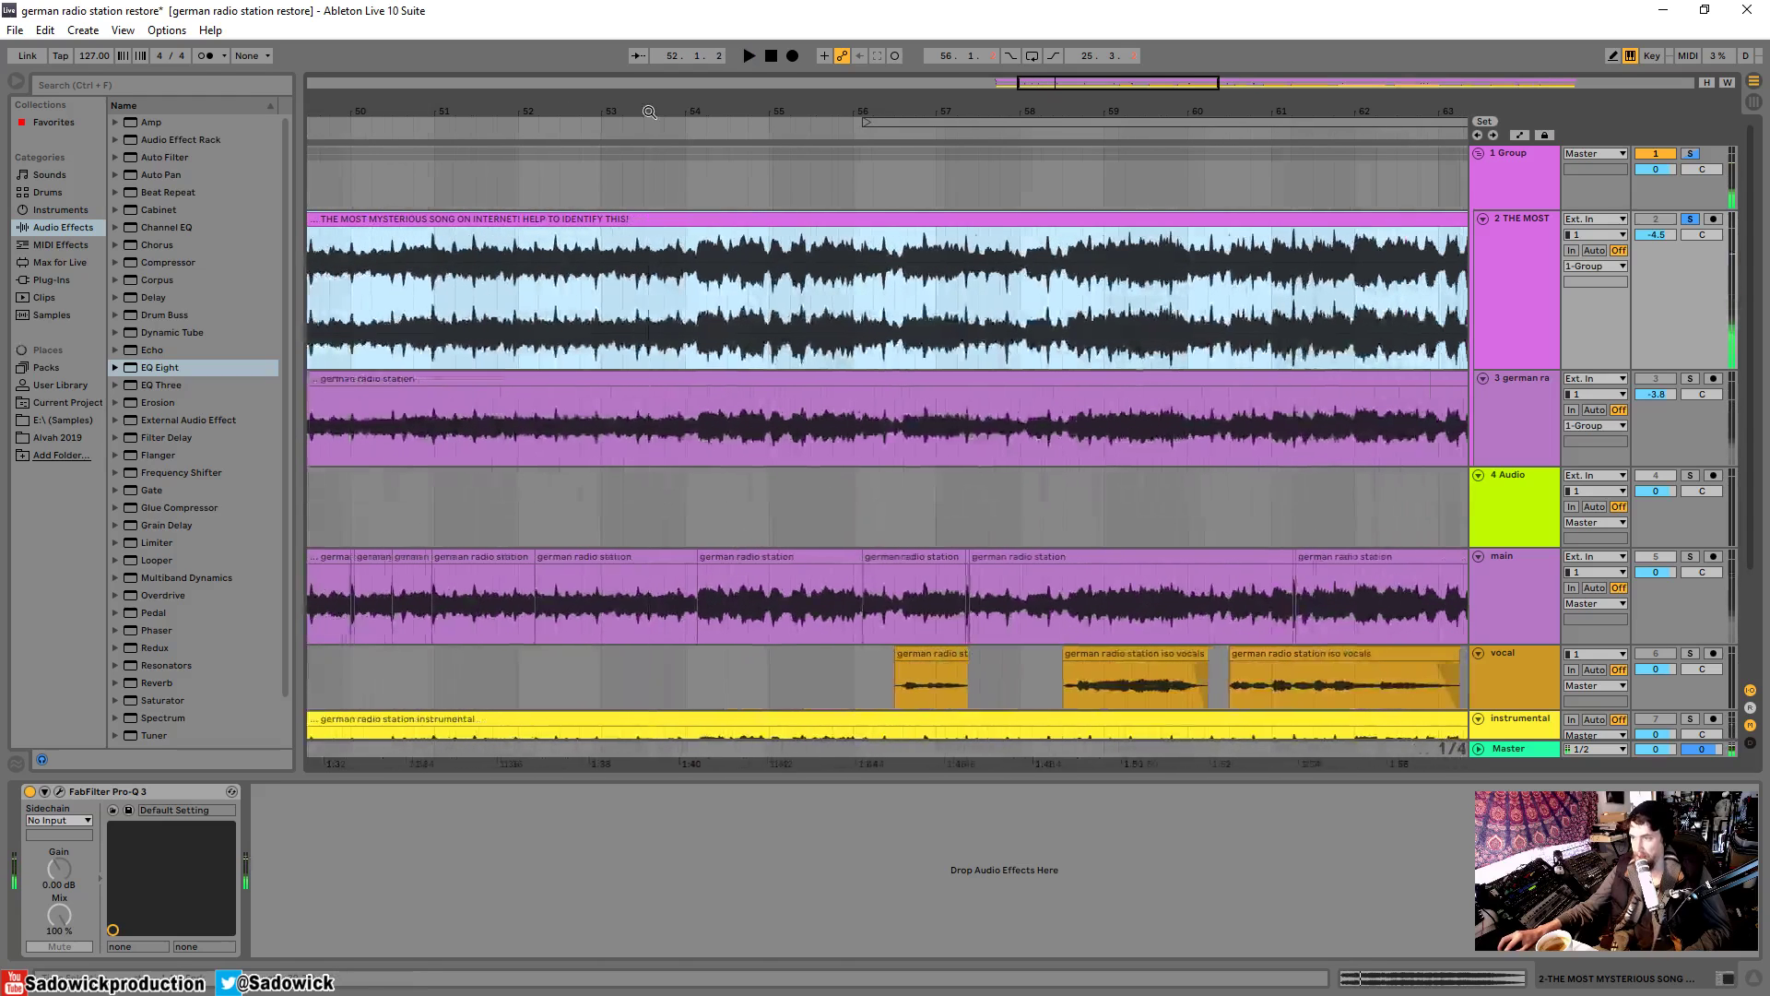
drag(1704, 306, 1668, 372)
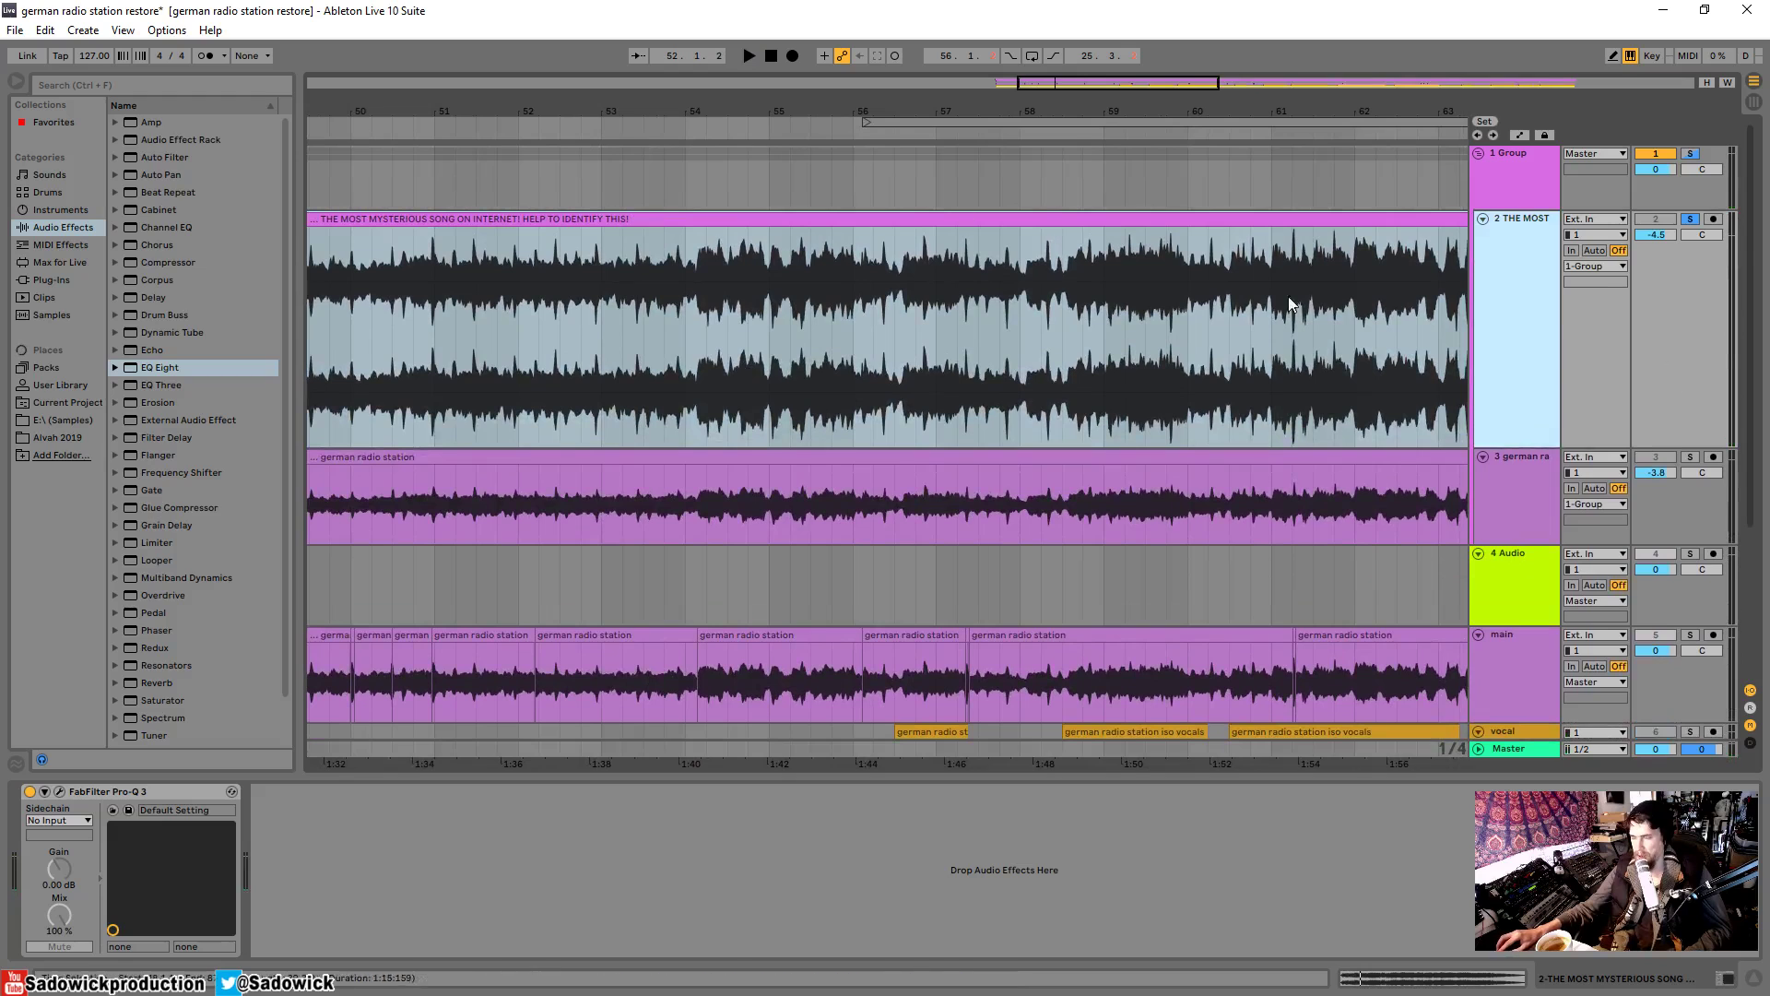
key(h)
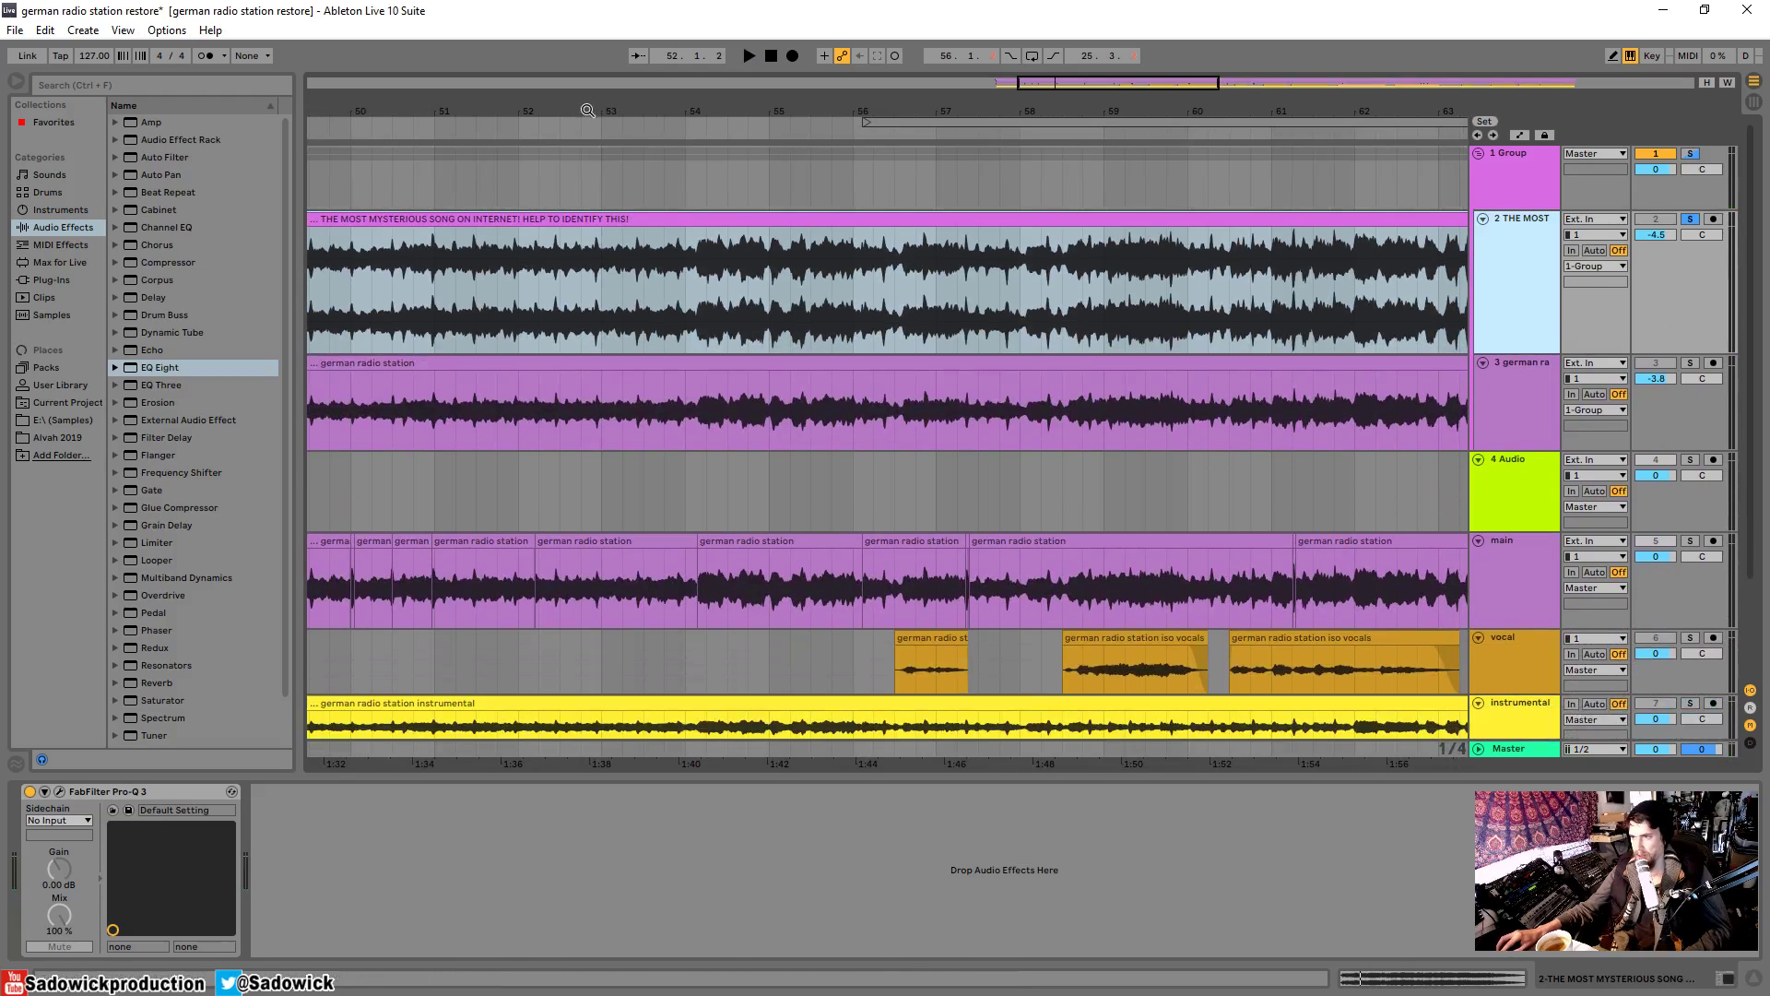
drag(587, 111, 588, 74)
drag(1682, 300, 1680, 234)
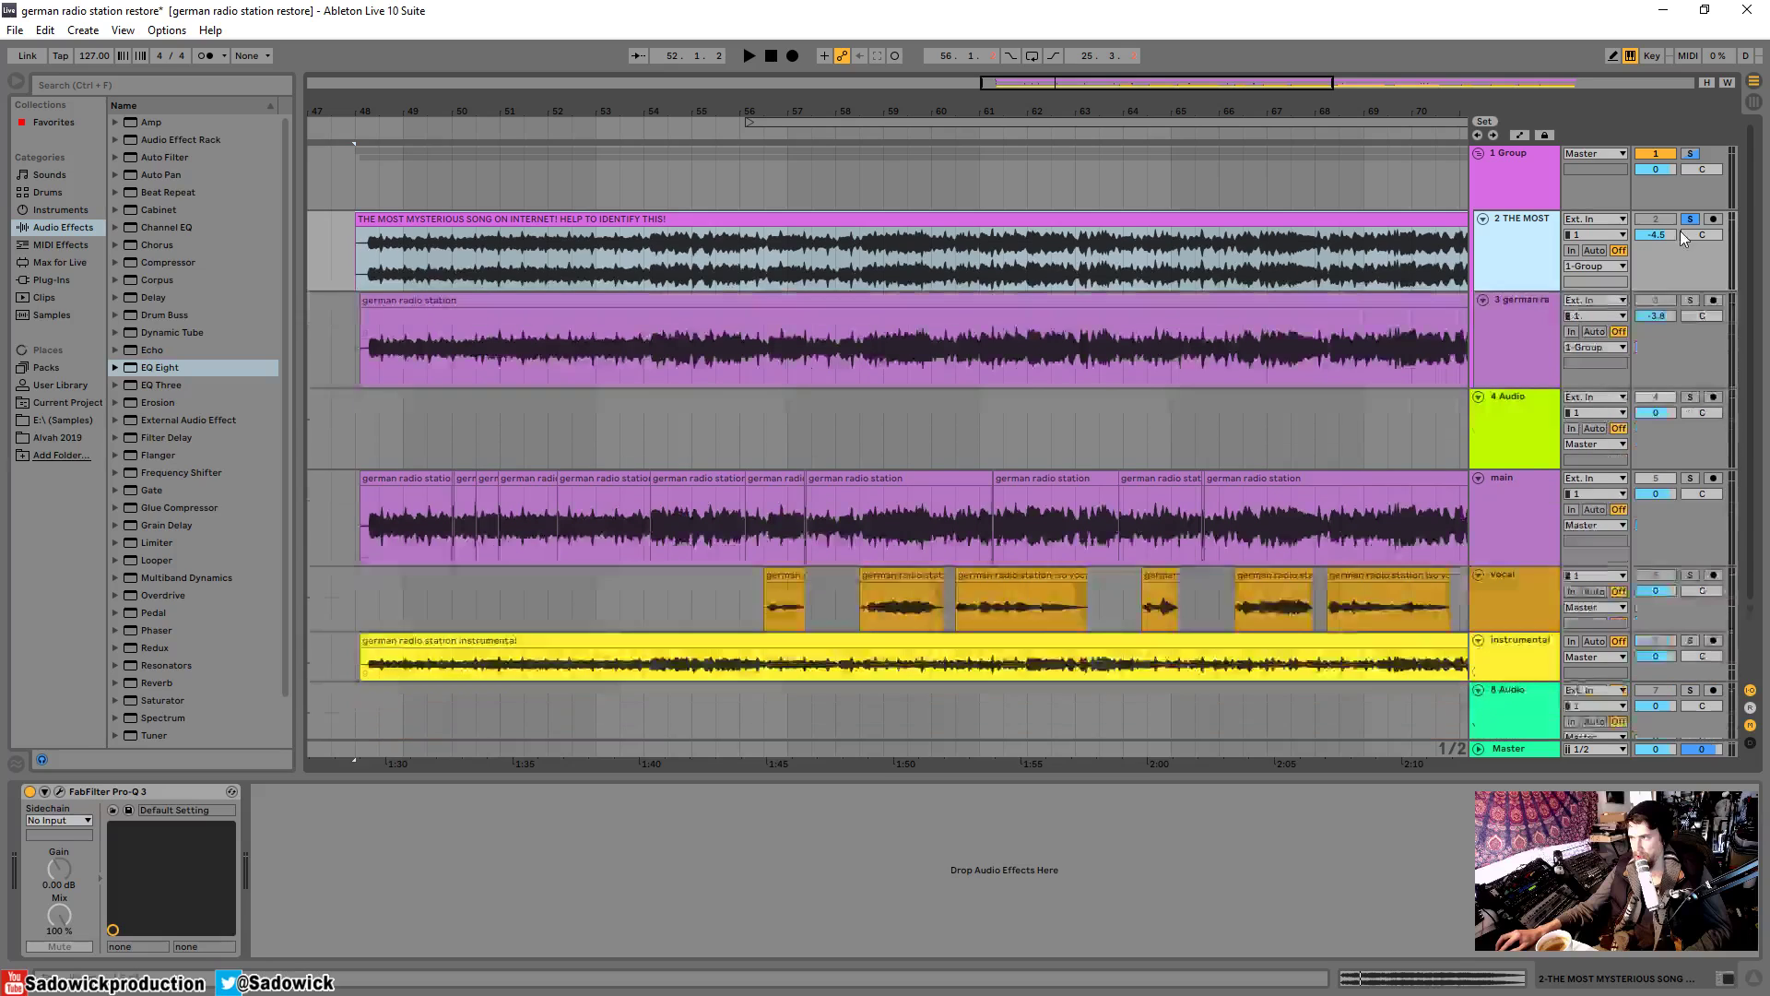
- Enlarge and solo the german radio station track in the group, and show its clip's sample details
drag(1668, 334, 1665, 403)
click(644, 298)
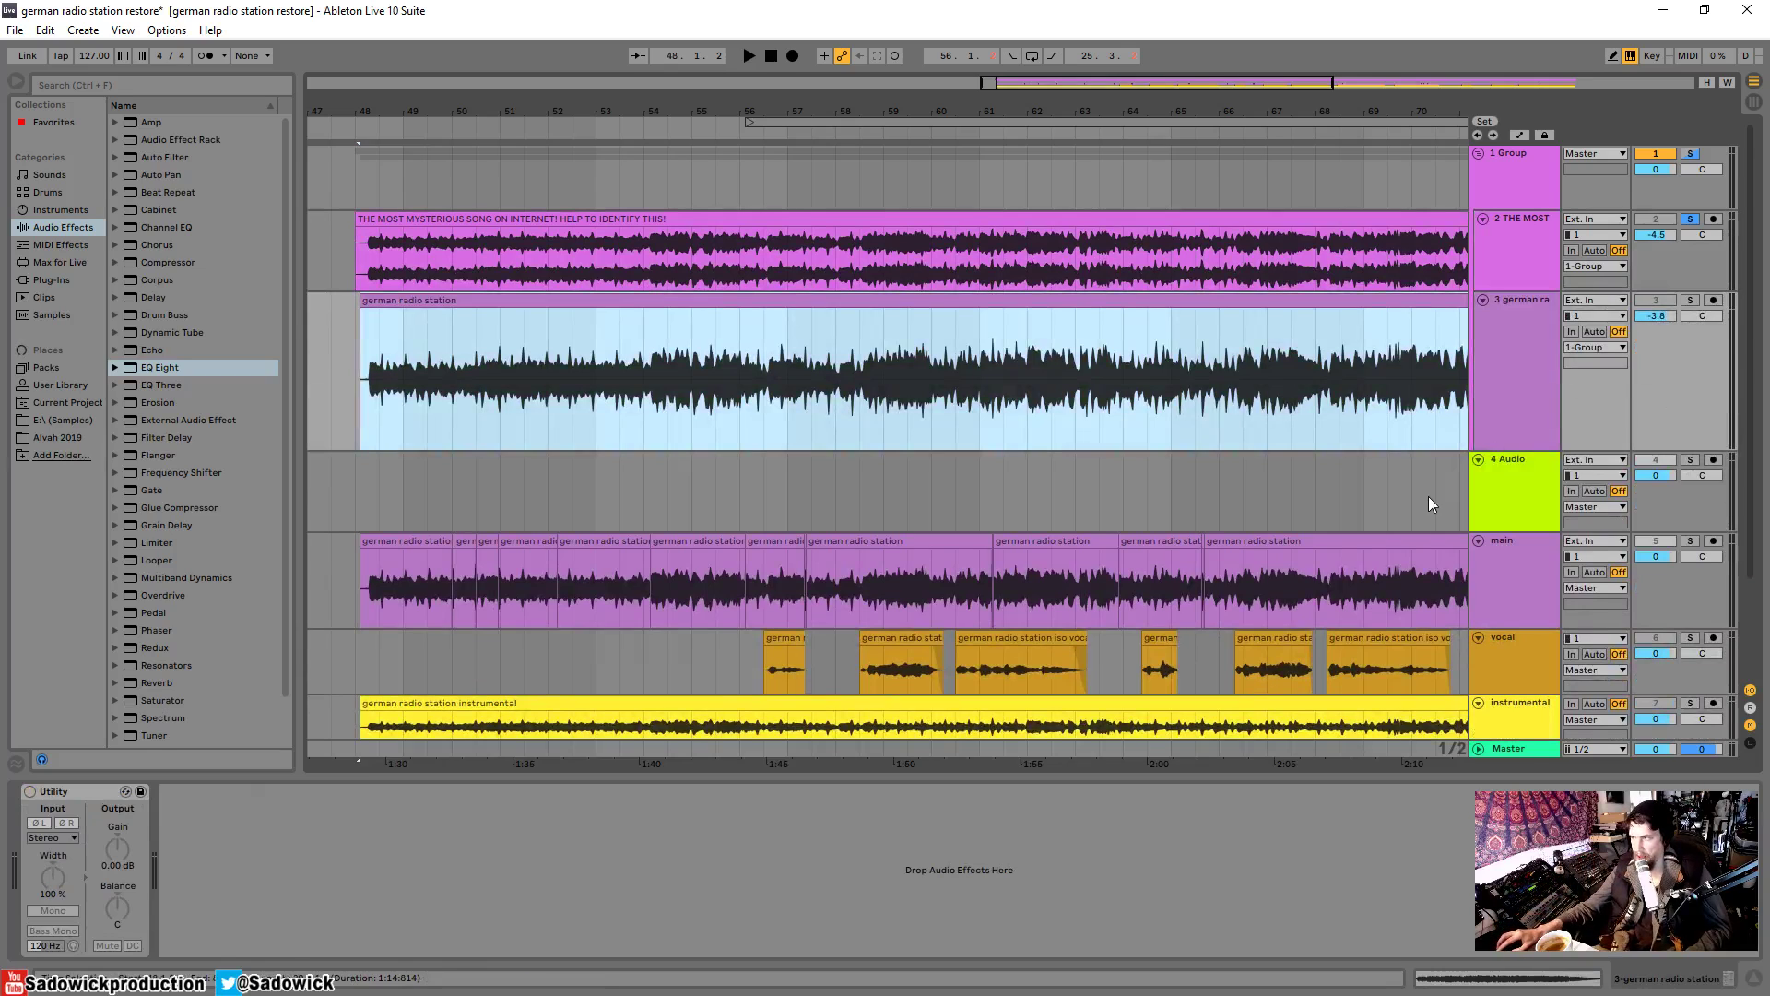
click(1690, 300)
click(715, 317)
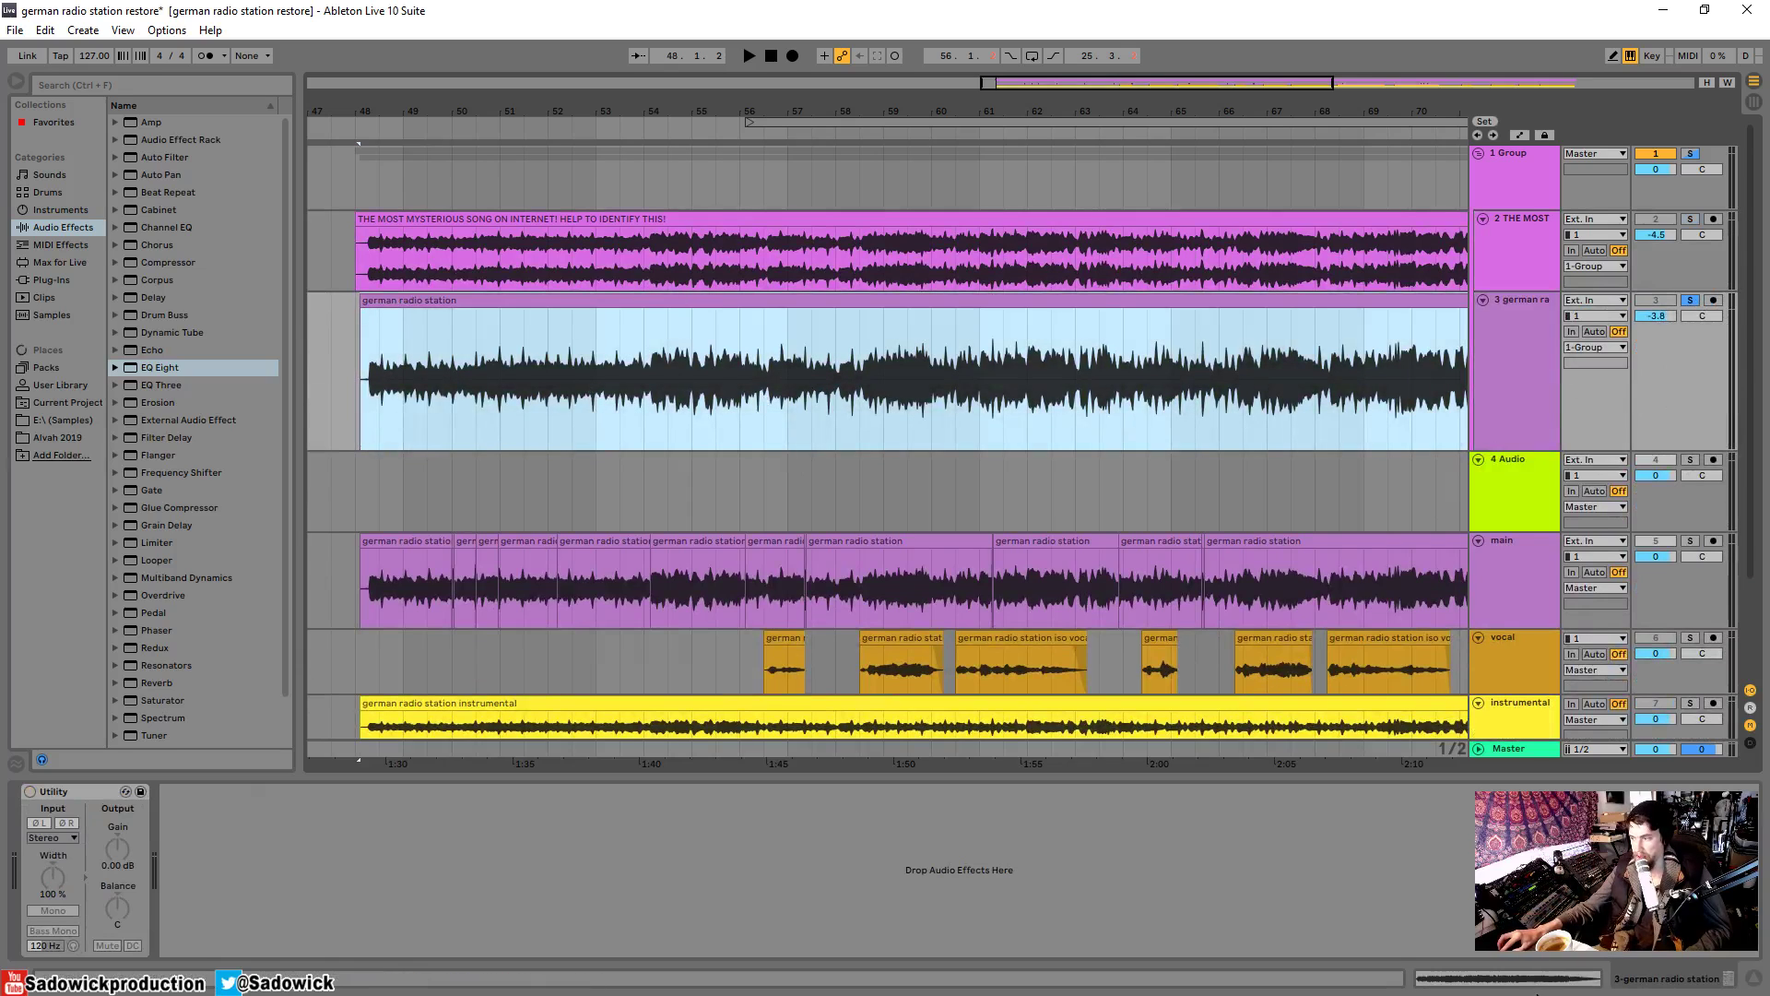
key(shift+Tab)
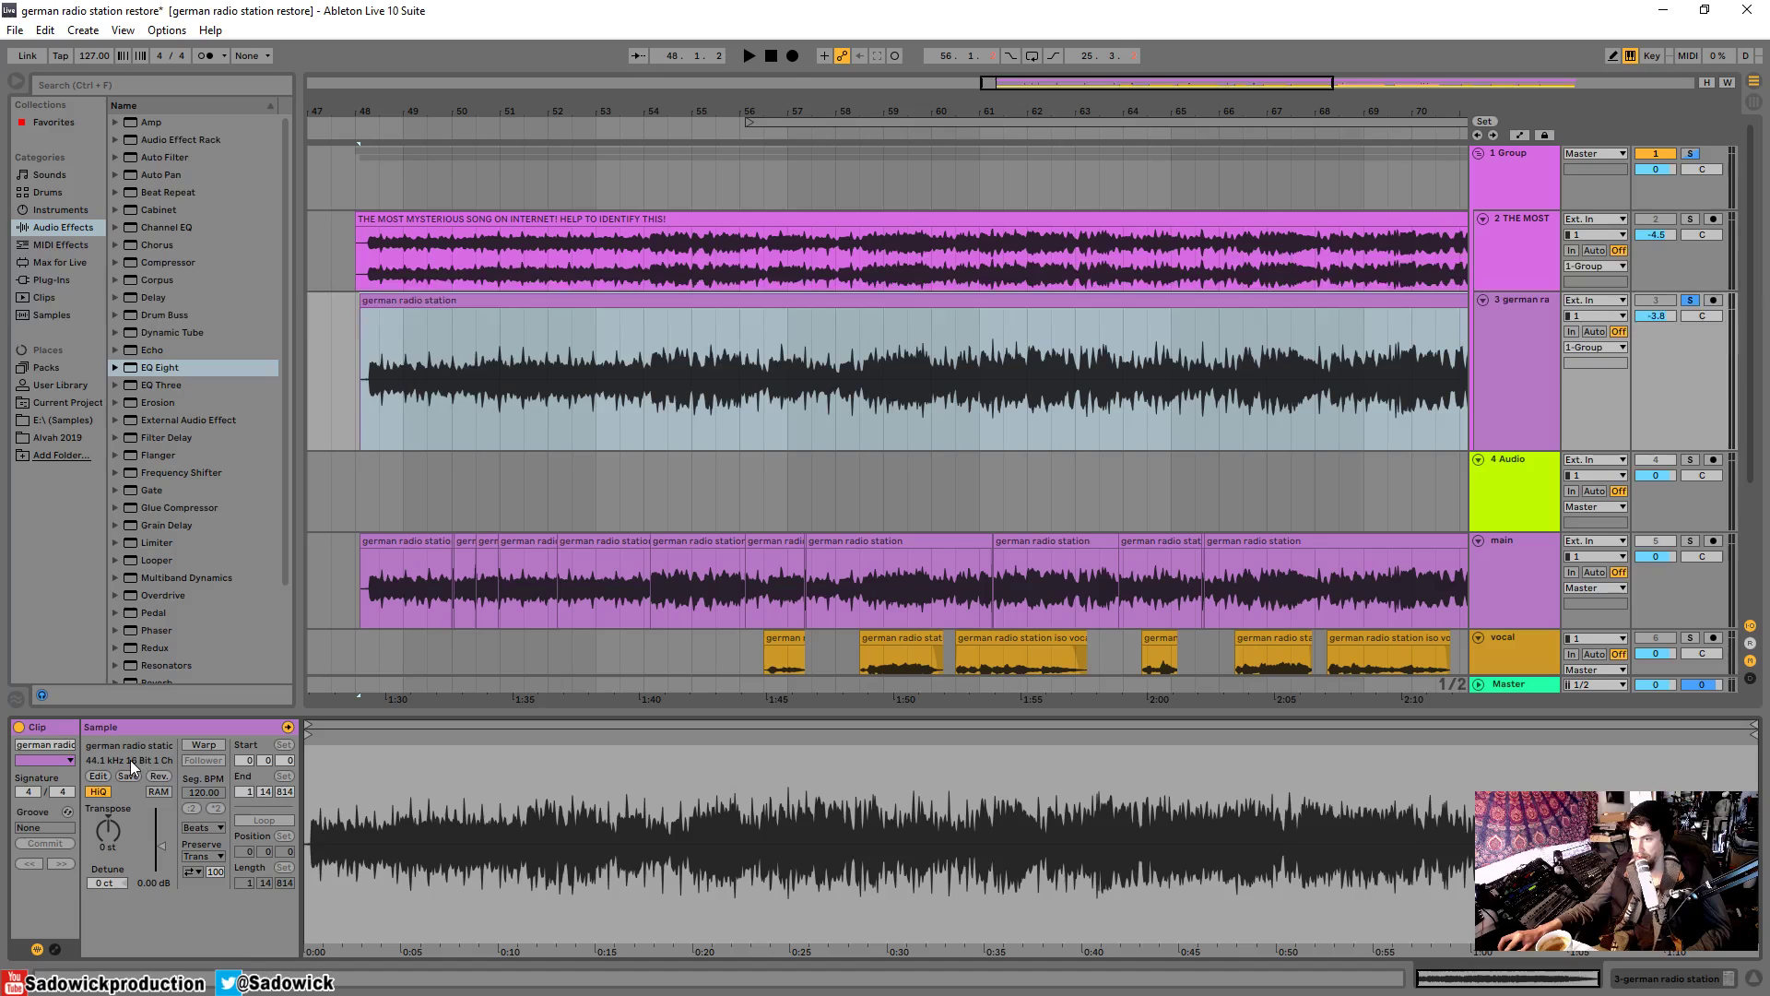
- Show the german radio station clip's source file in Explorer and examine the Details of its file properties, closing them when done
right_click(468, 303)
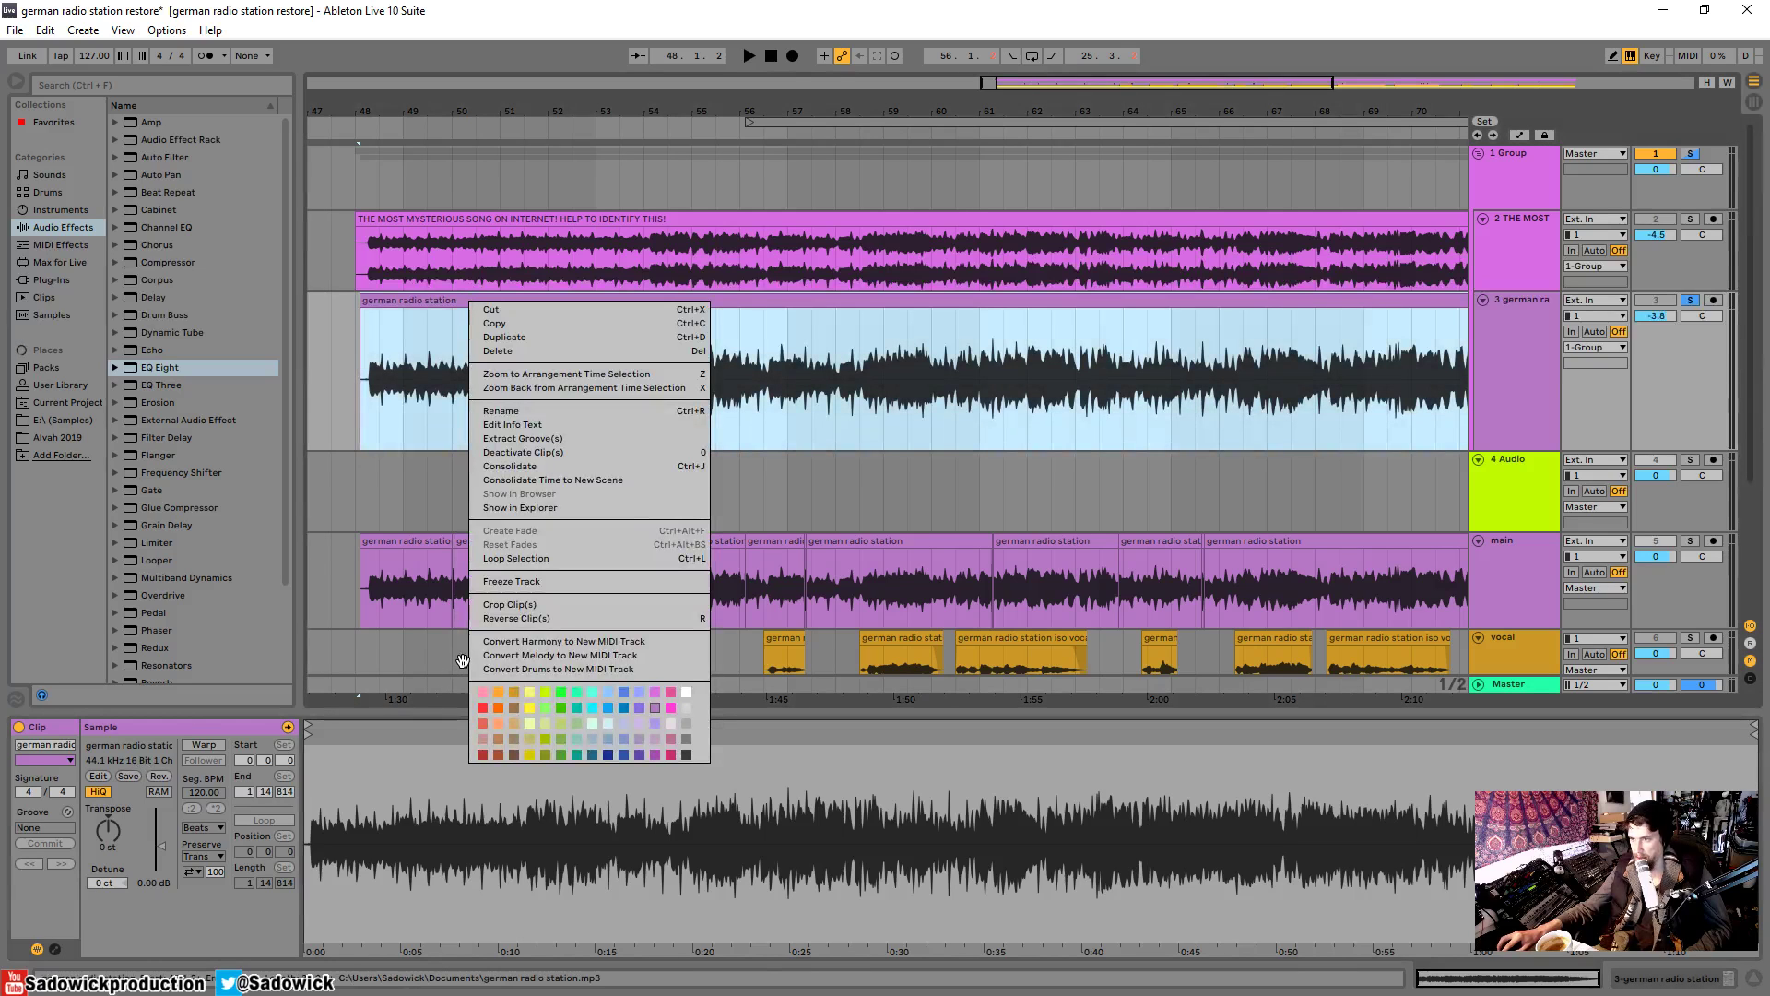
click(506, 507)
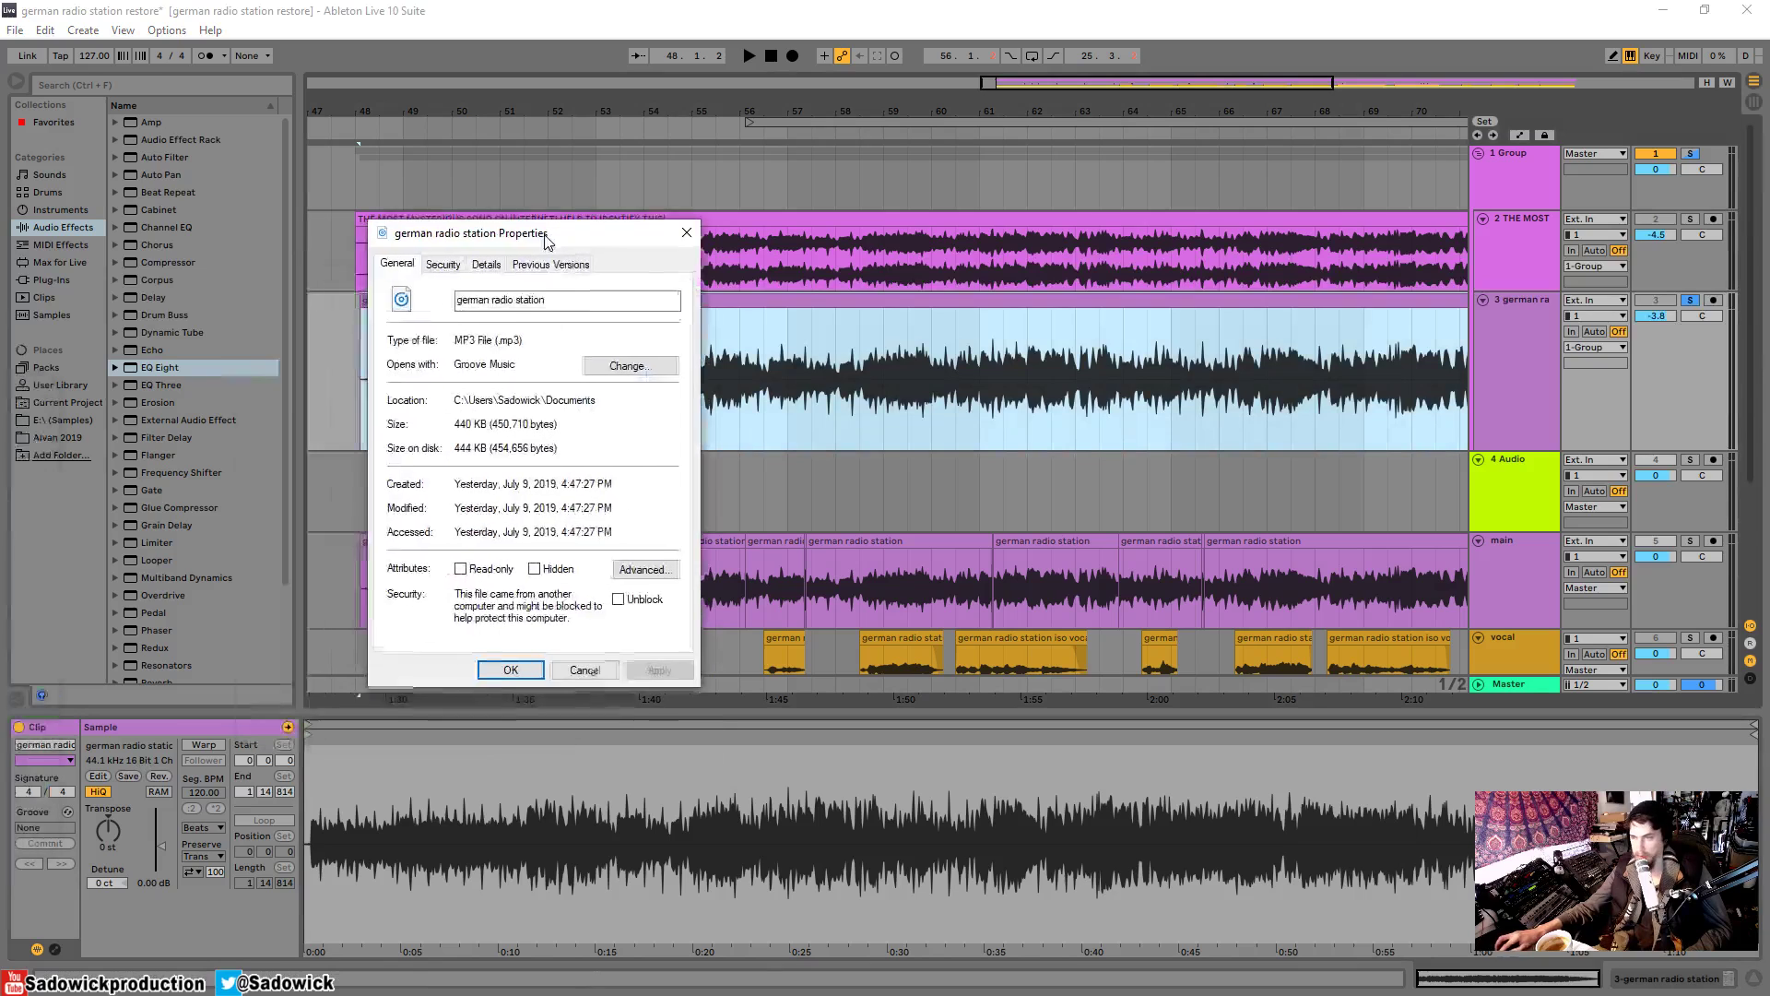
click(486, 263)
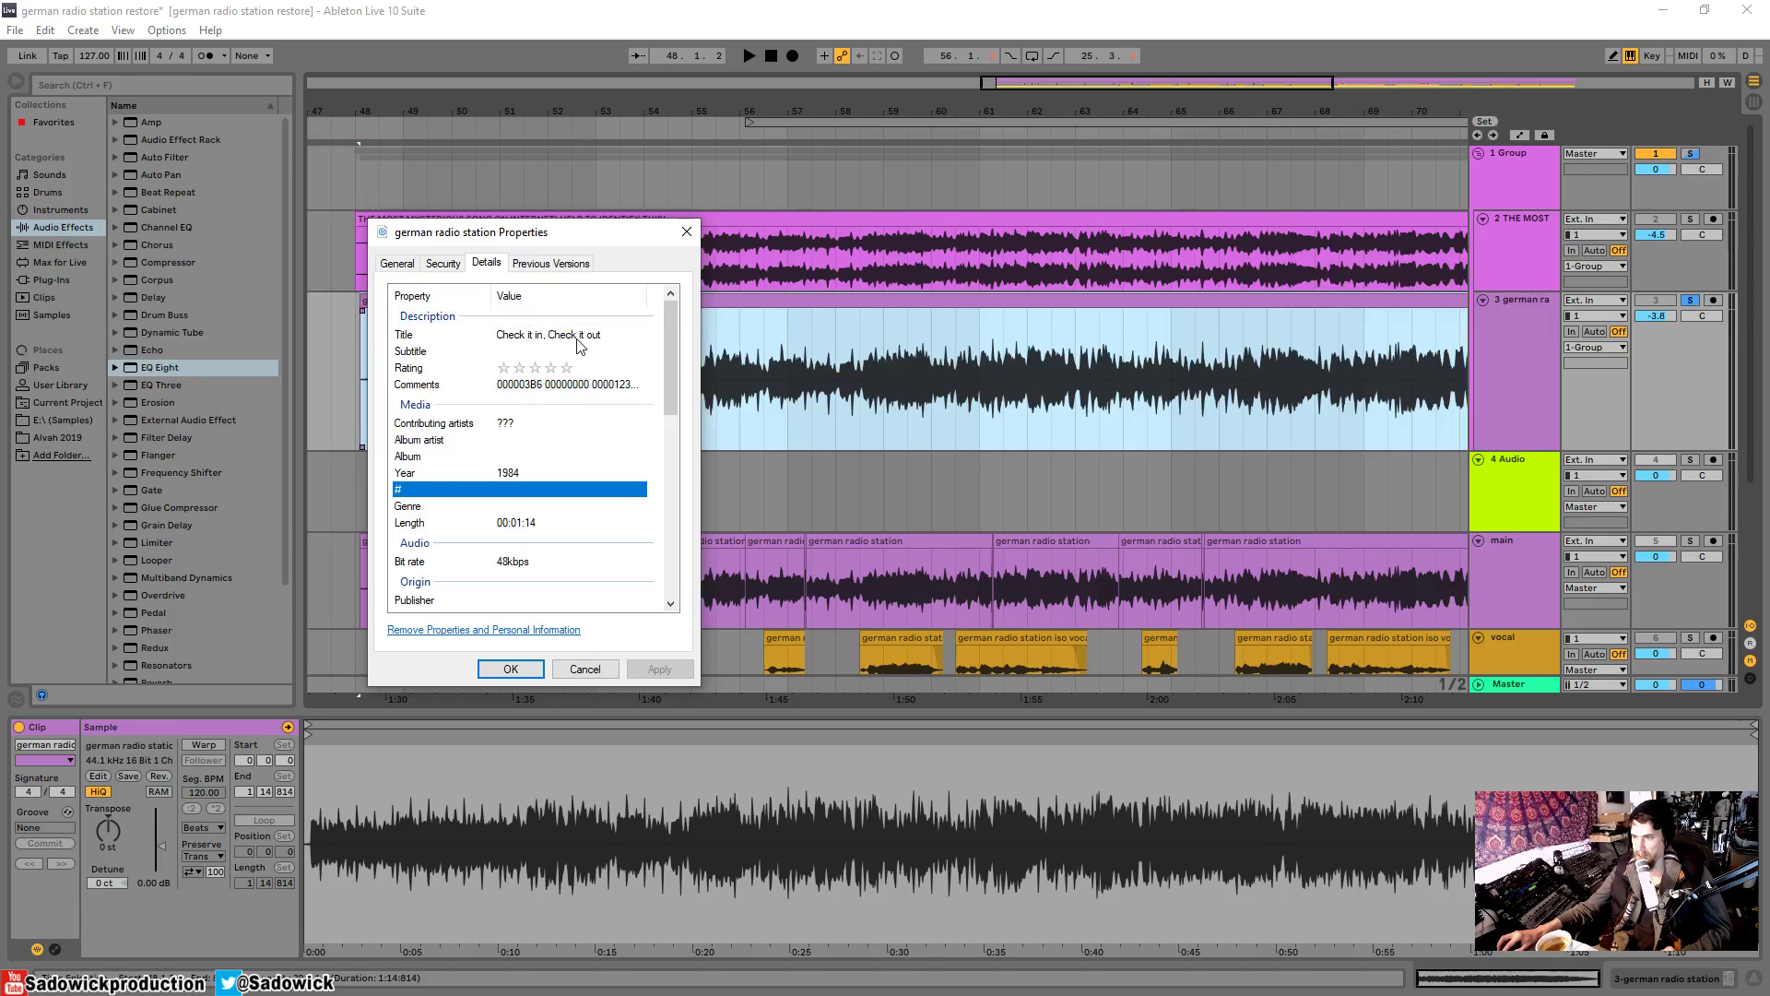
click(528, 474)
key(Escape)
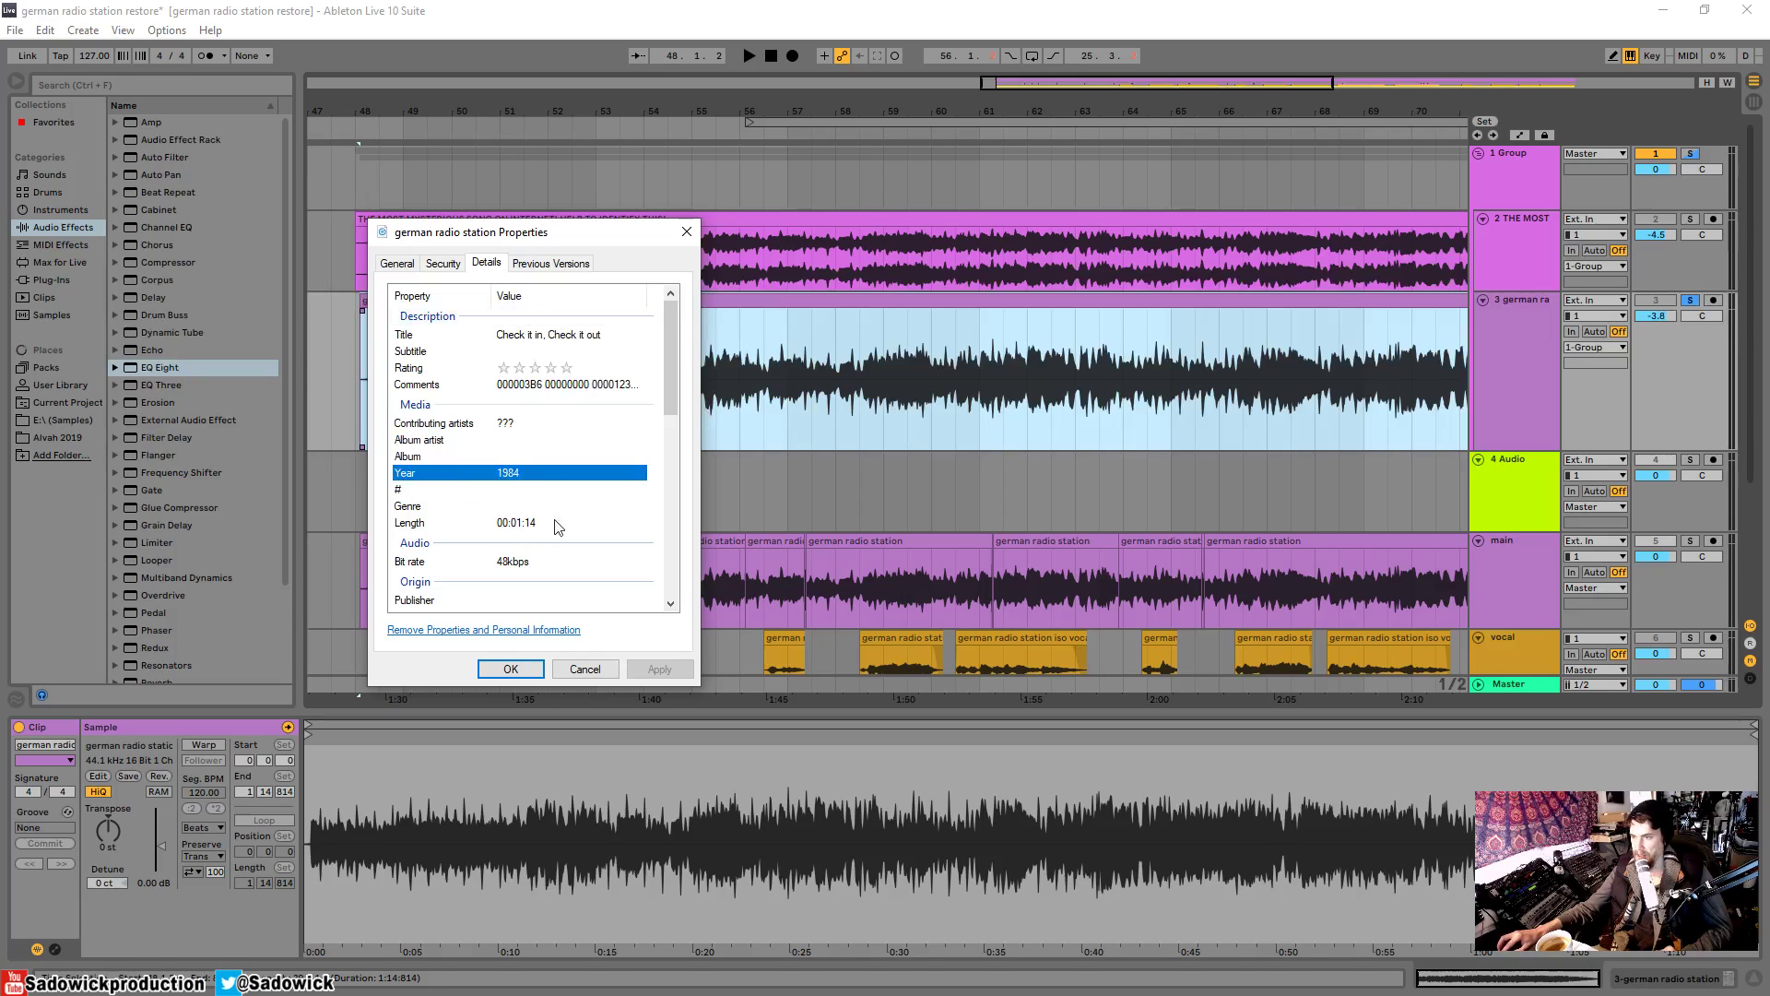
scroll(546, 533, down, 1)
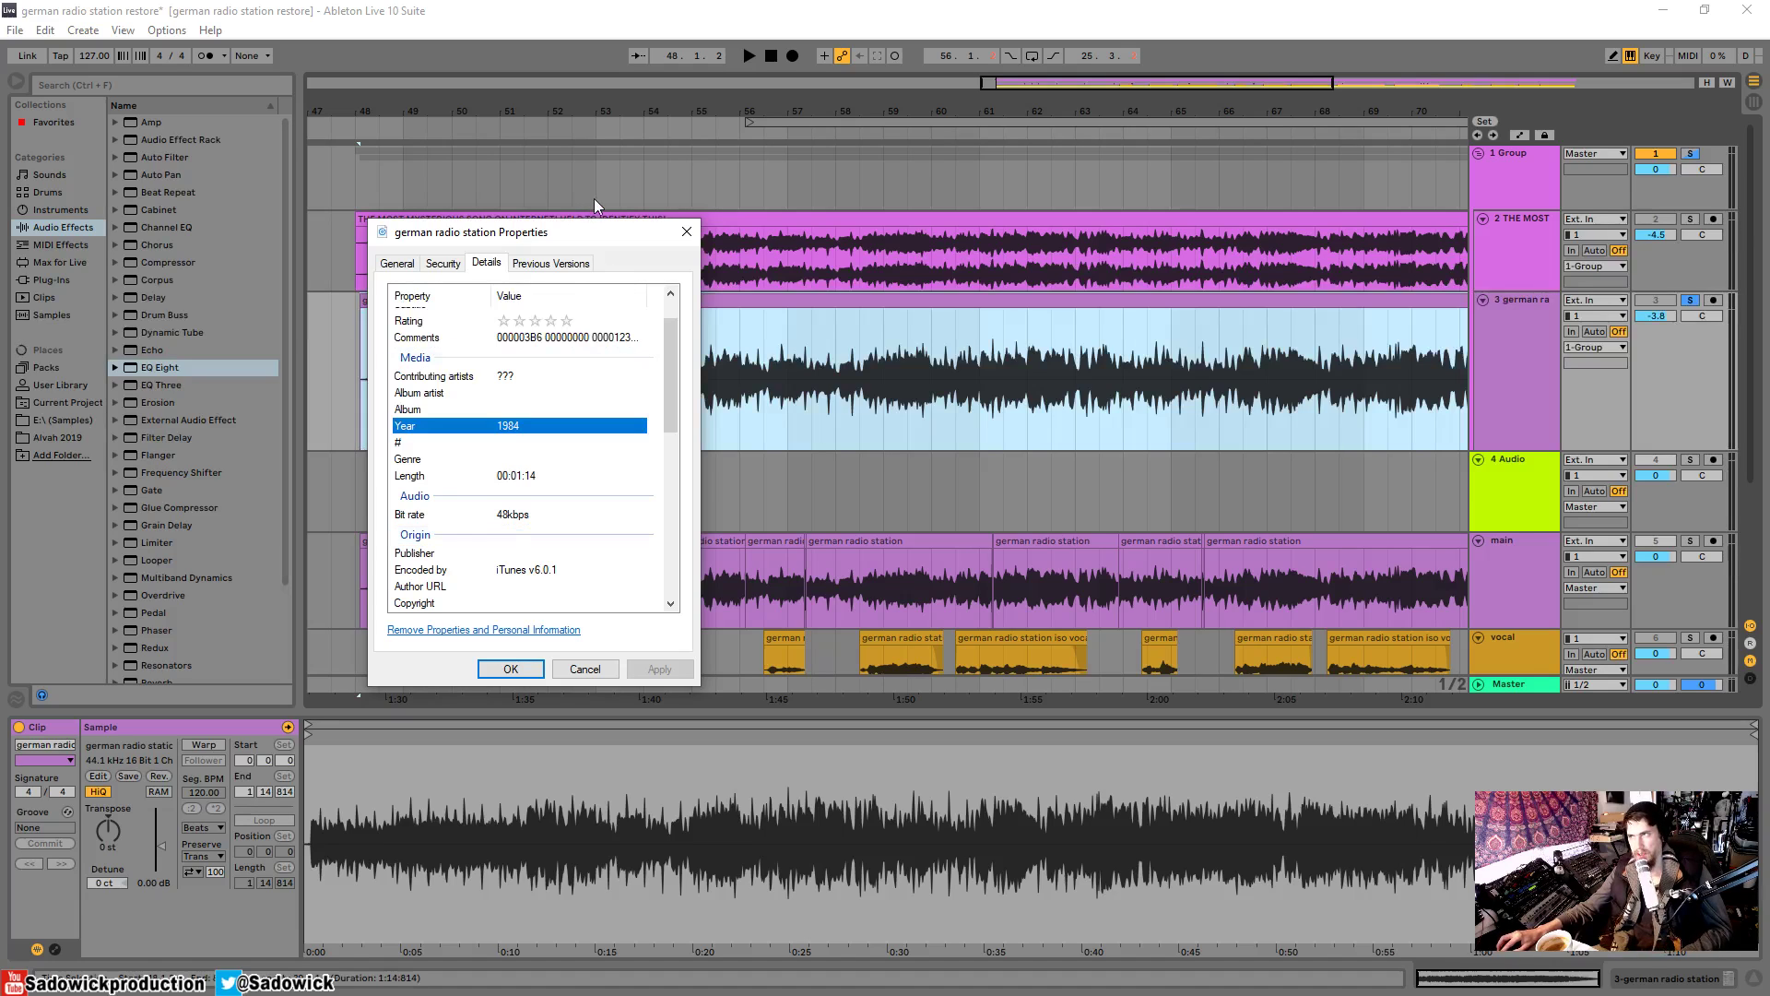
drag(608, 230, 585, 240)
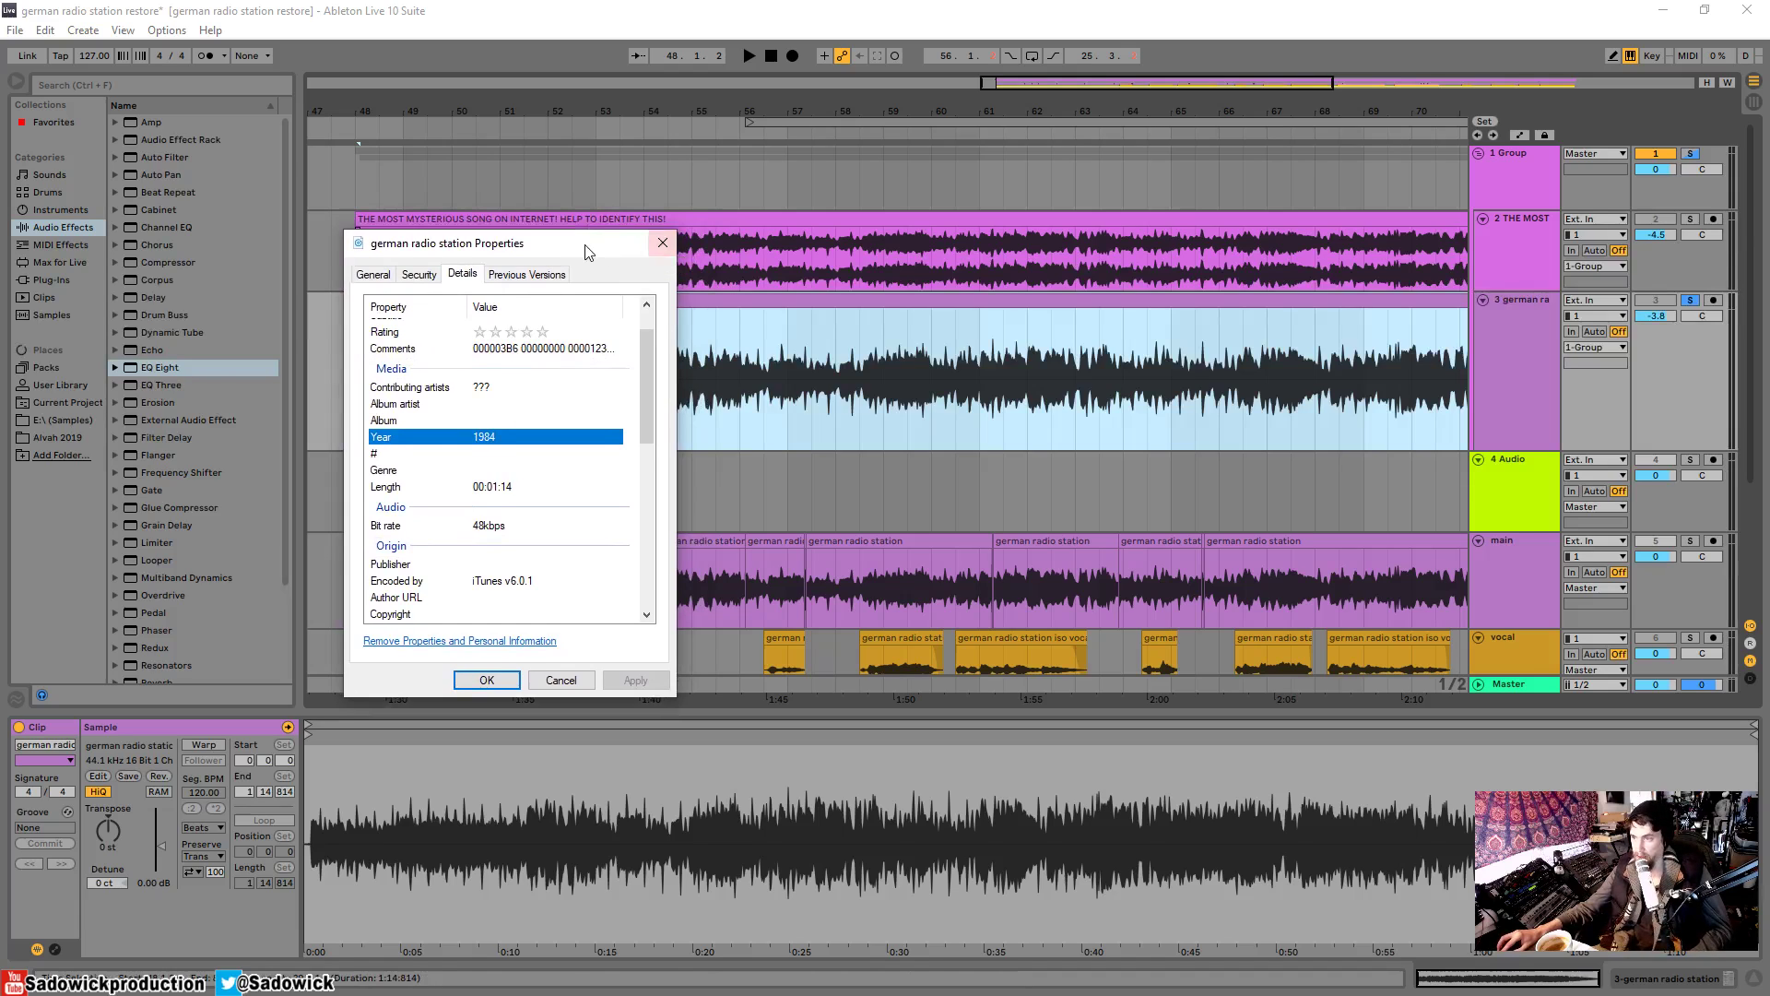
drag(590, 251, 466, 261)
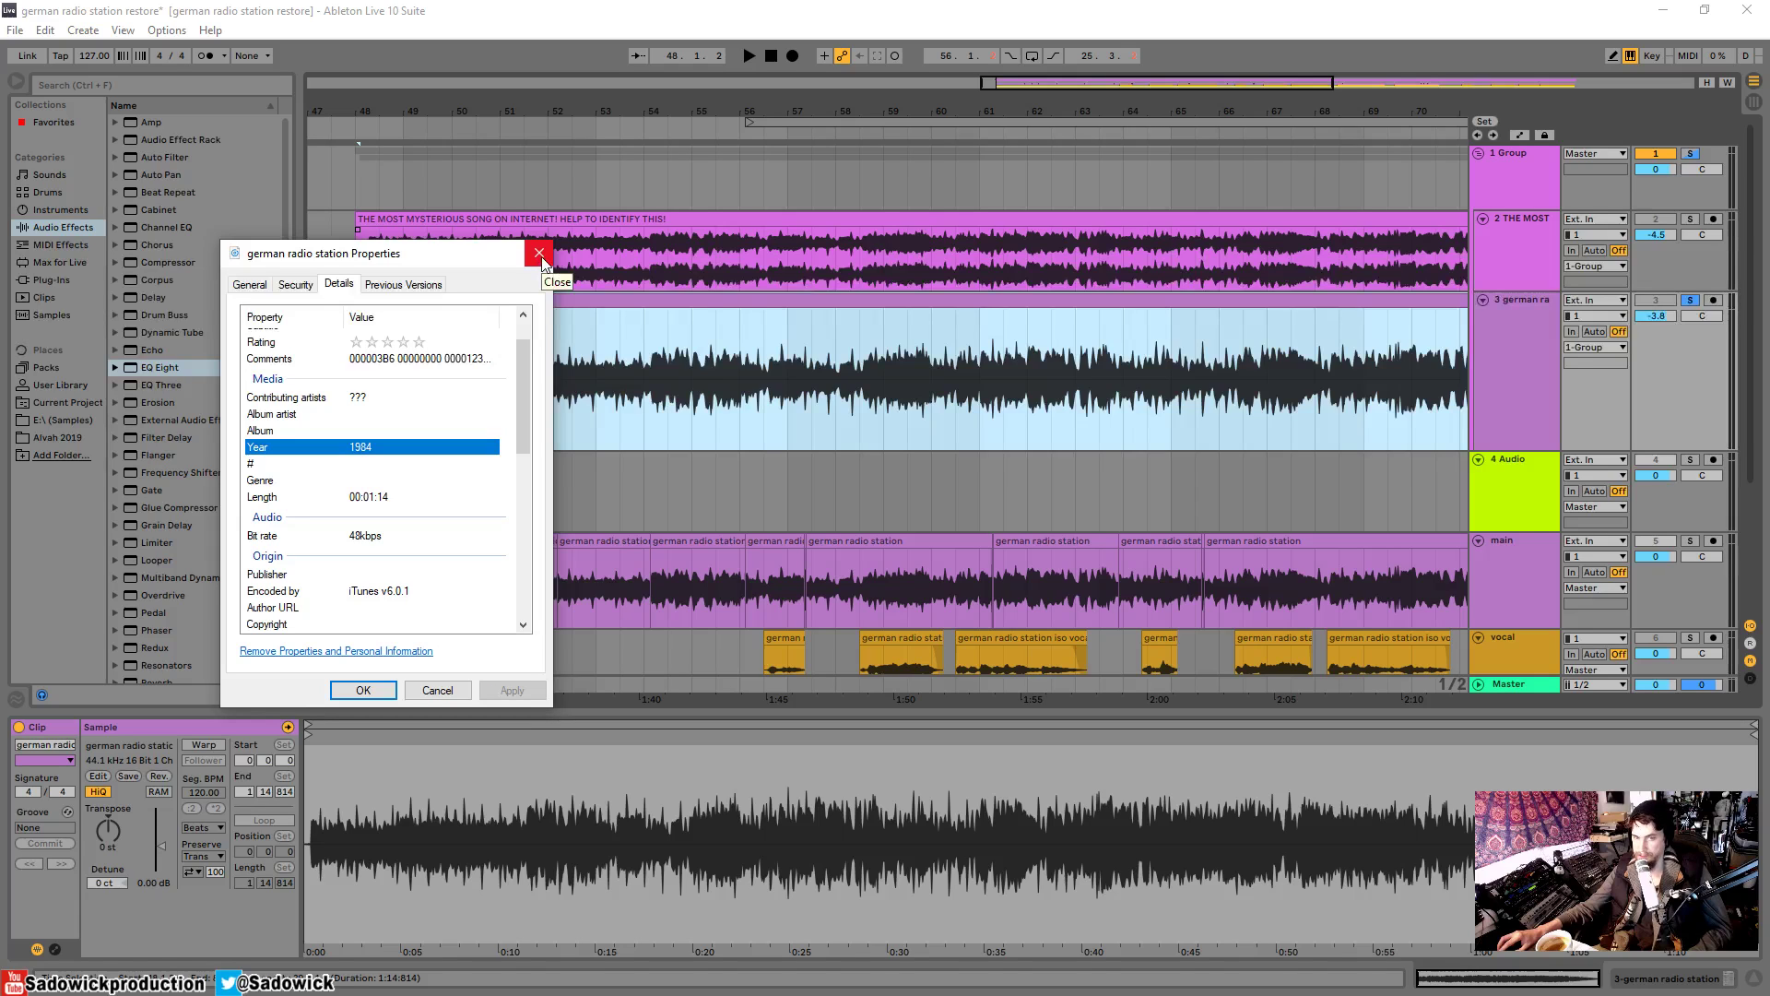
drag(493, 262, 567, 239)
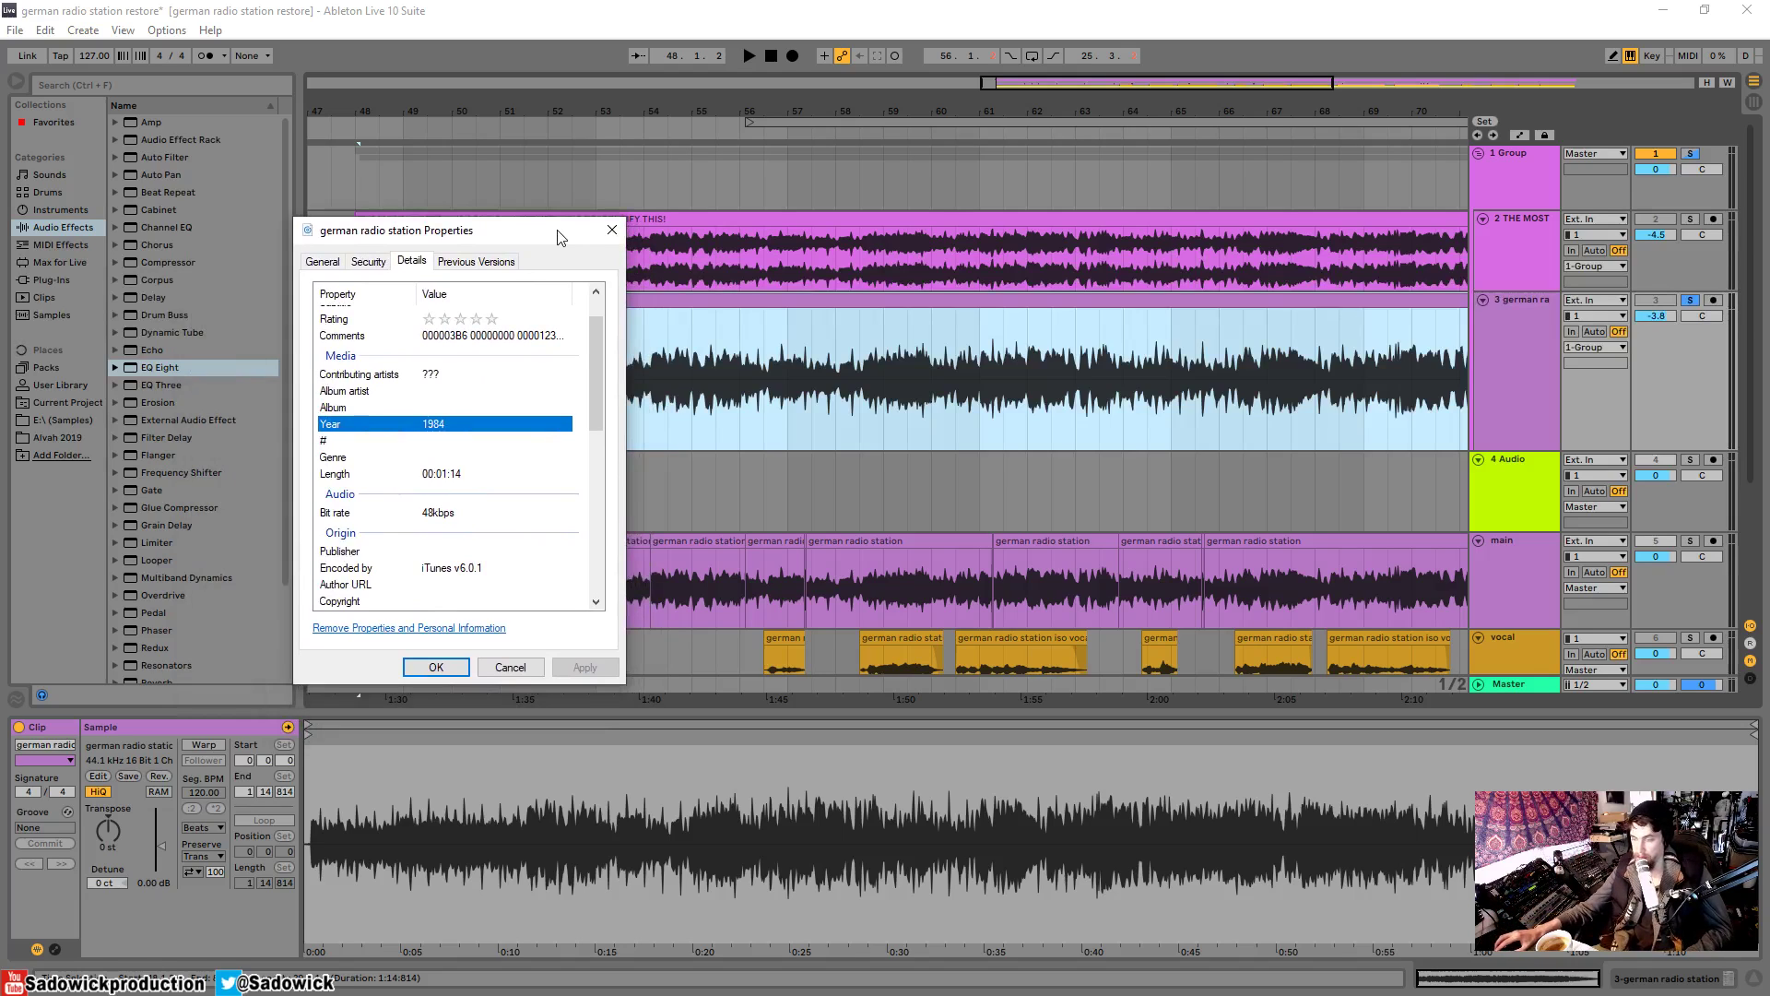
drag(540, 240, 502, 252)
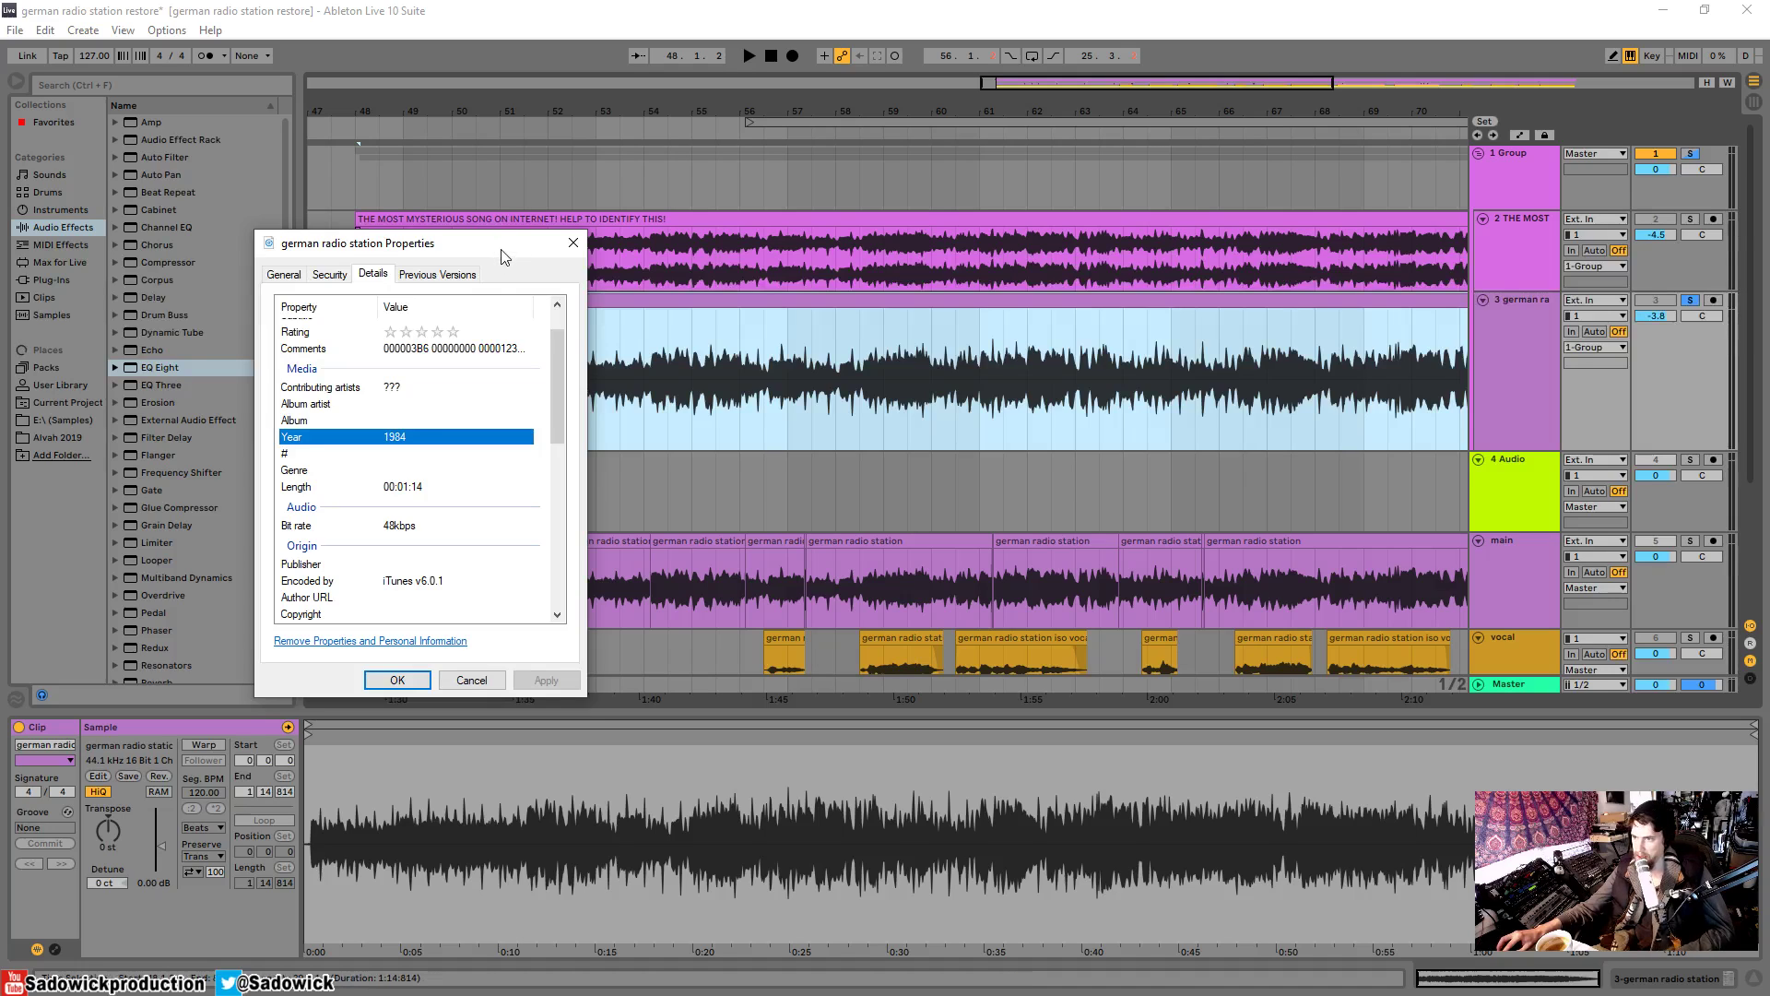
drag(505, 253, 384, 241)
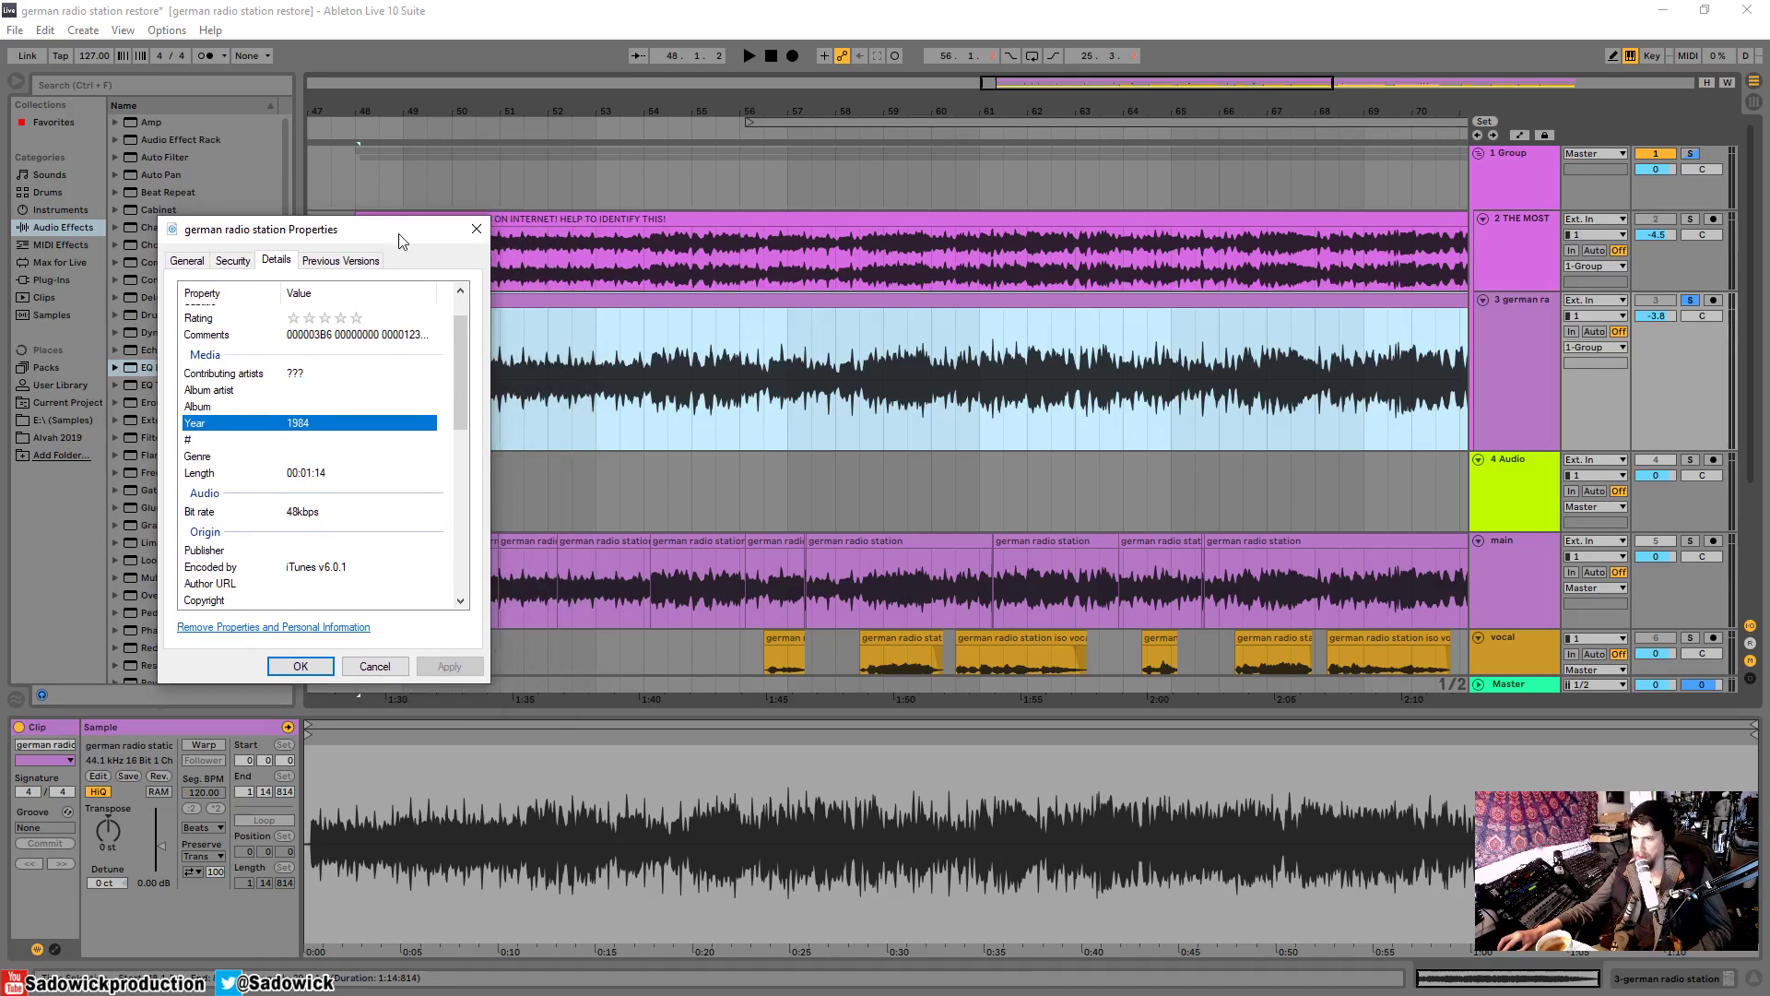
click(476, 228)
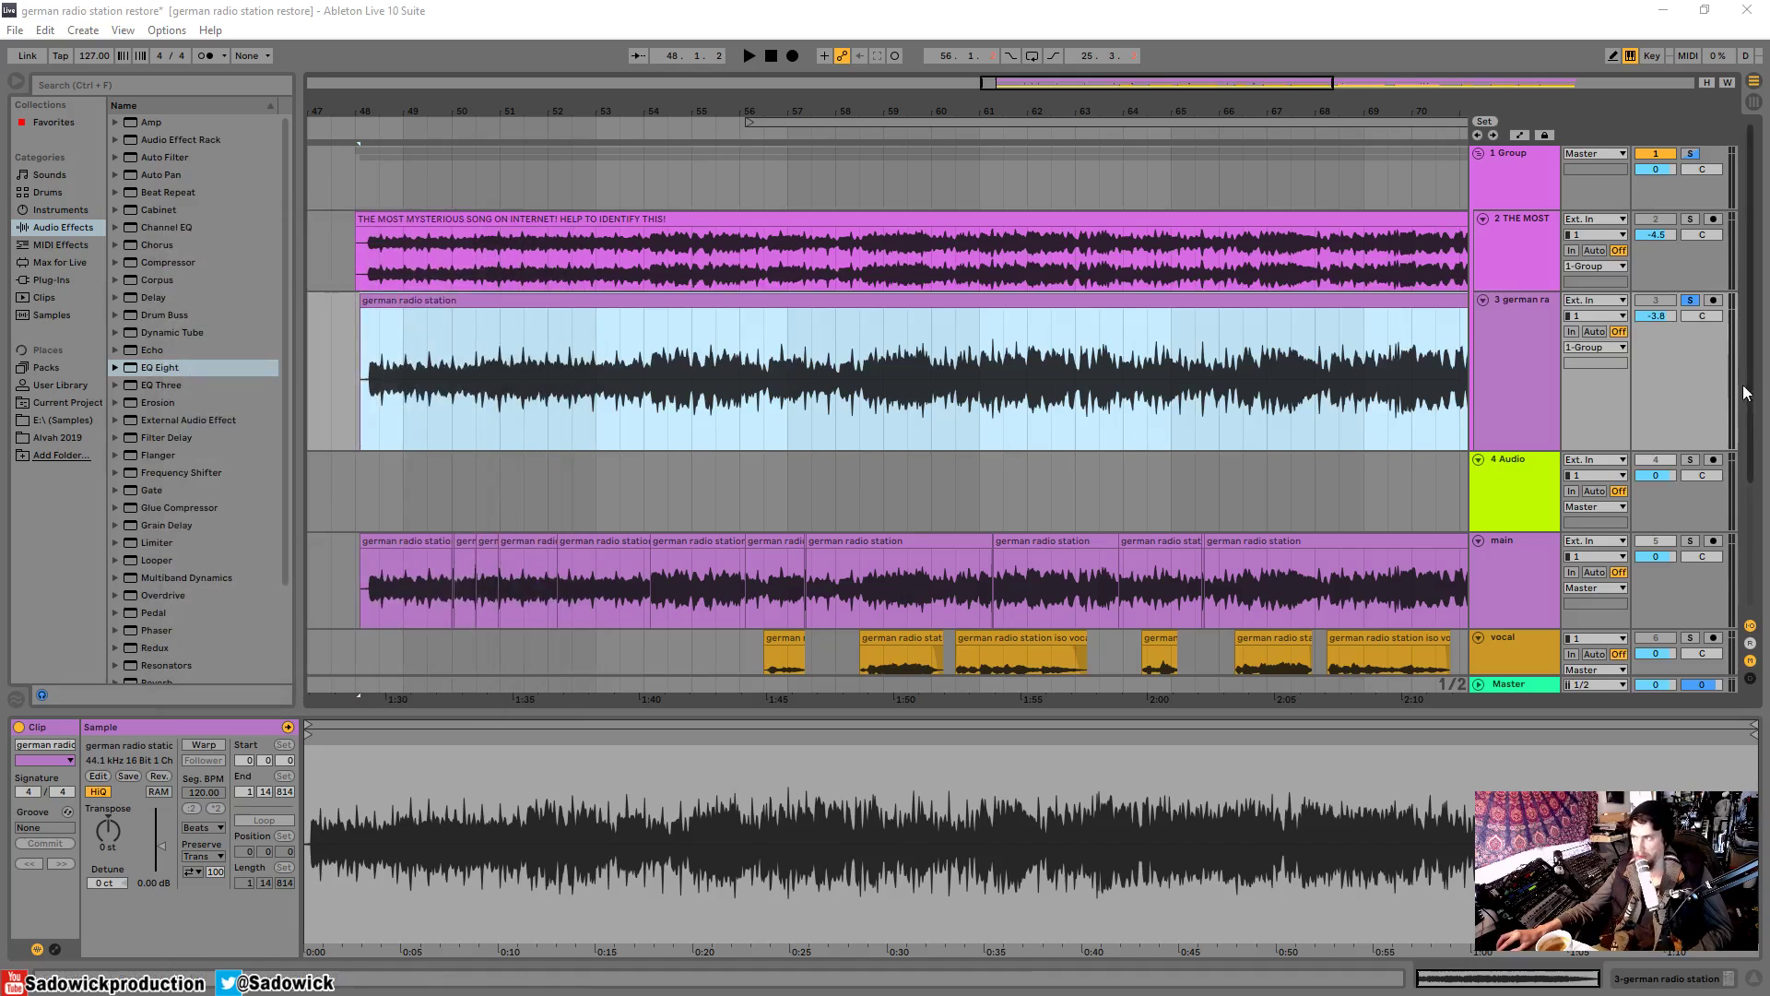
- Select the german radio station clip in the group and make its track taller for a larger waveform
drag(1671, 390, 1677, 359)
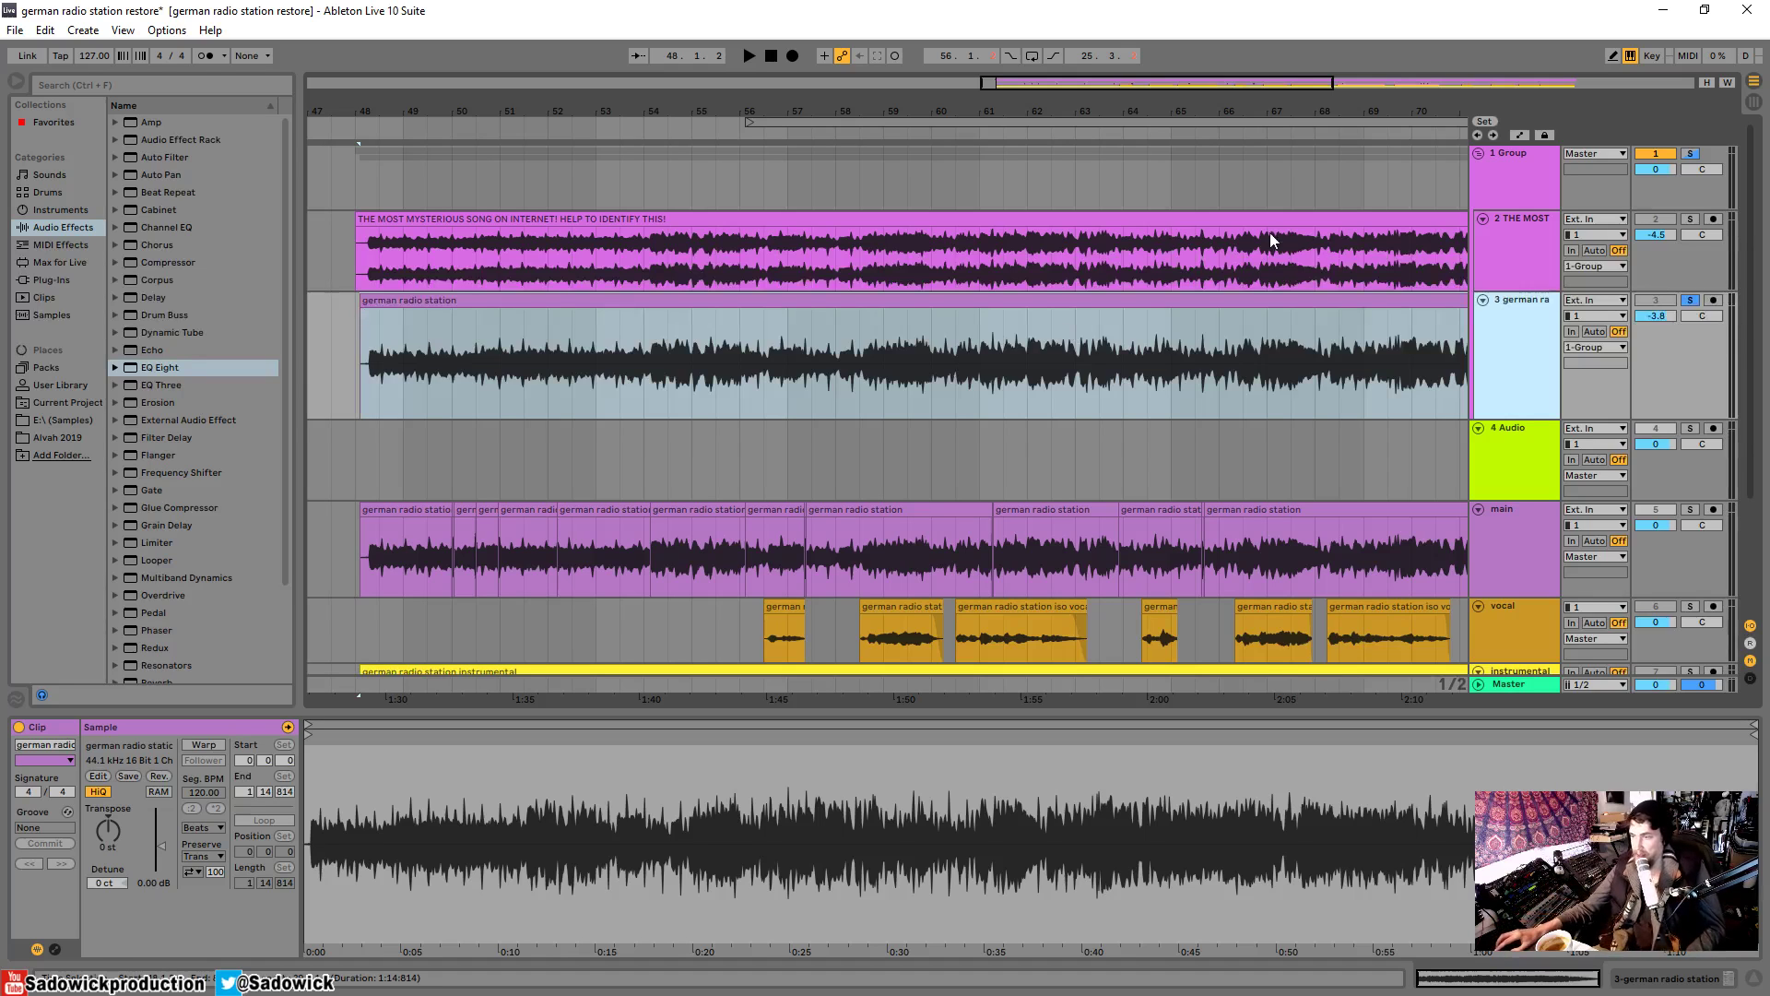
click(861, 302)
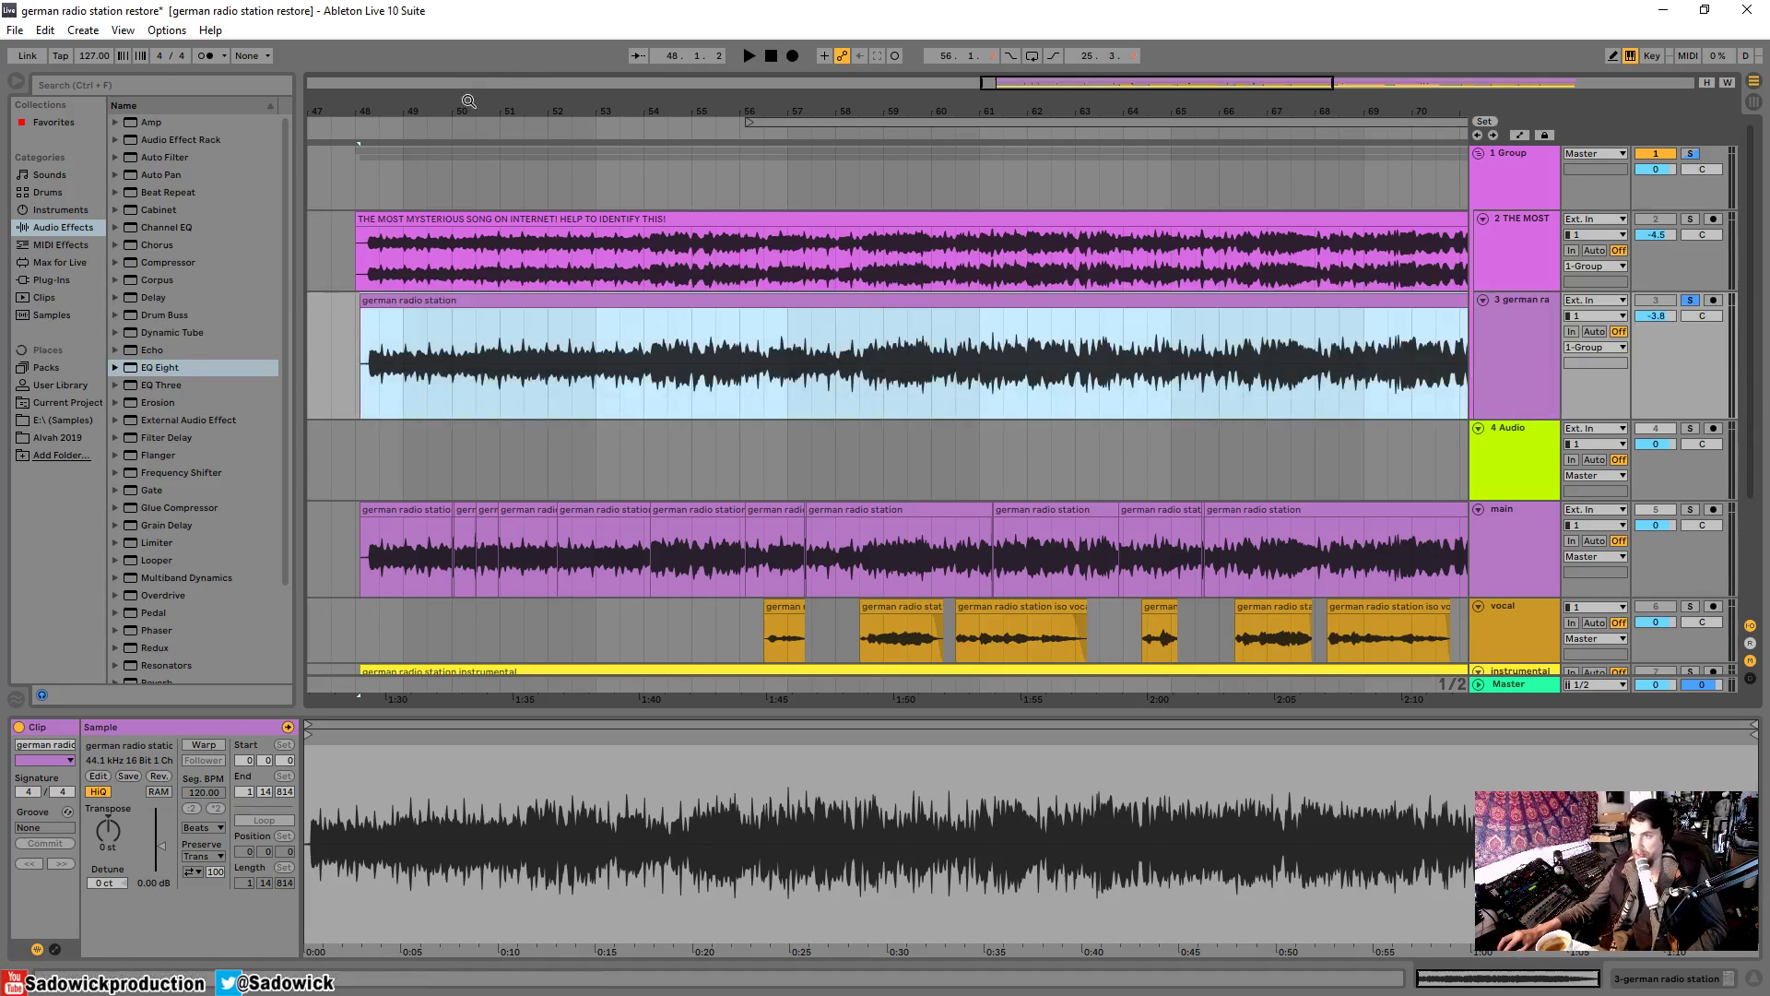
drag(467, 103, 632, 132)
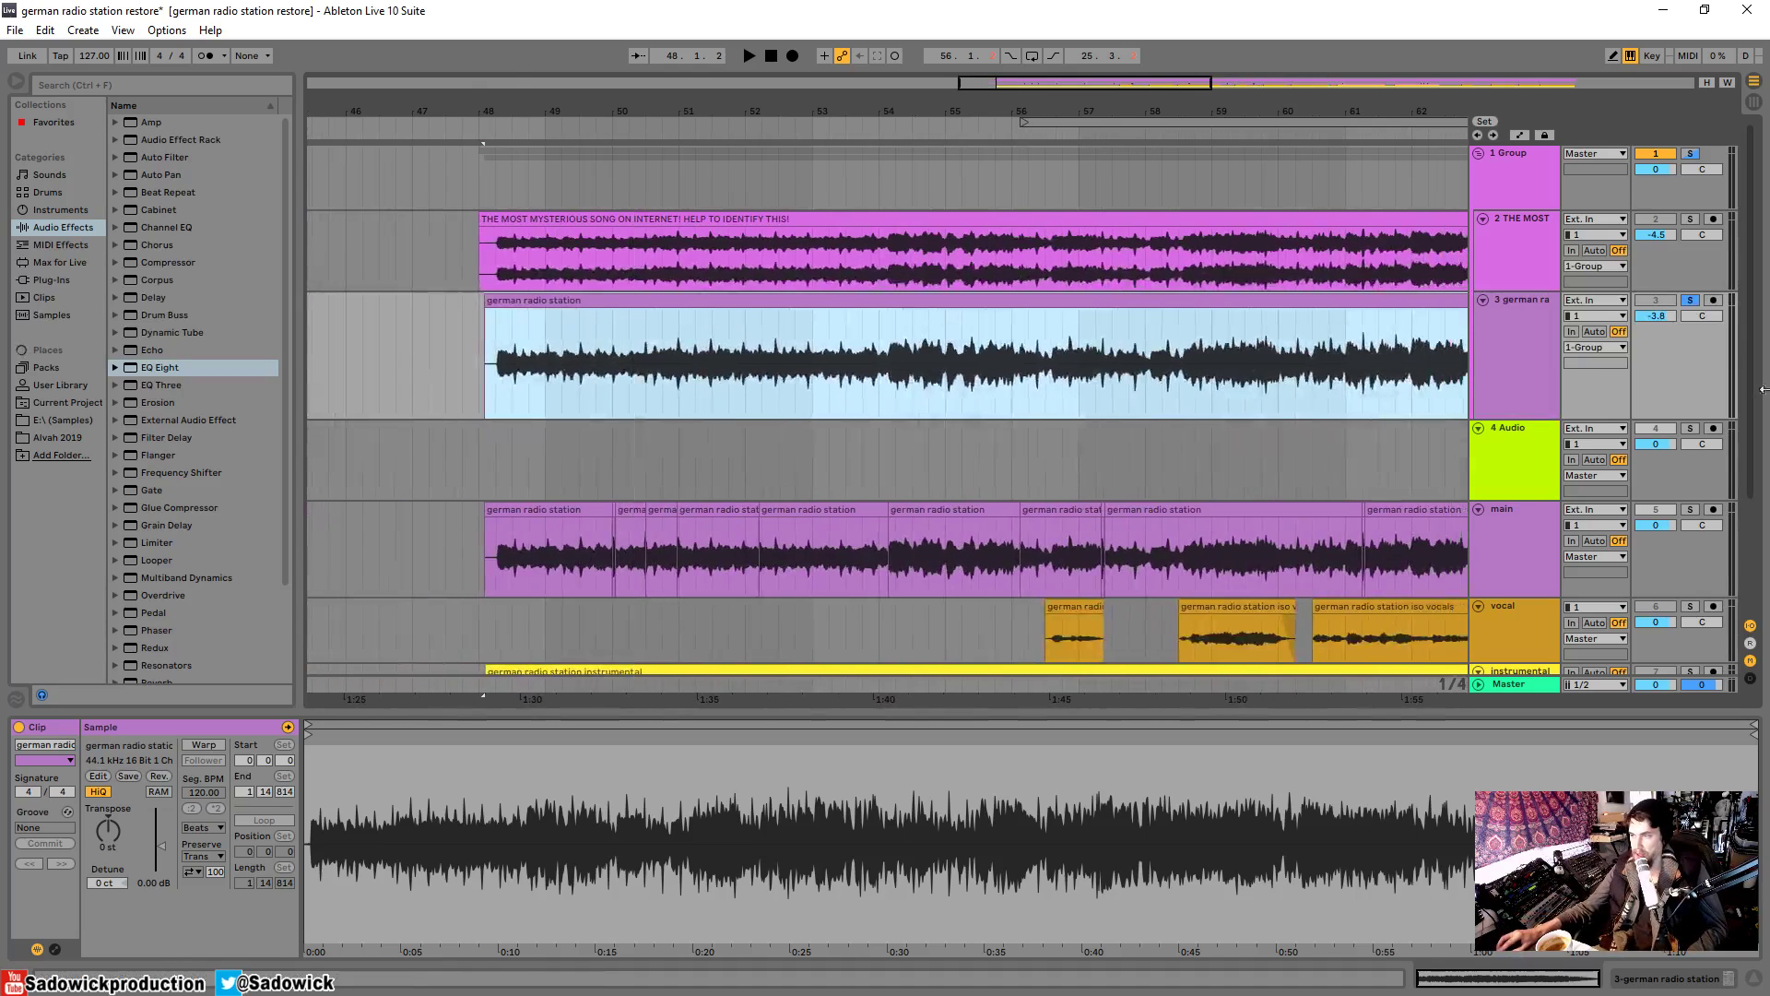
click(1699, 359)
drag(1699, 359, 1699, 515)
click(555, 446)
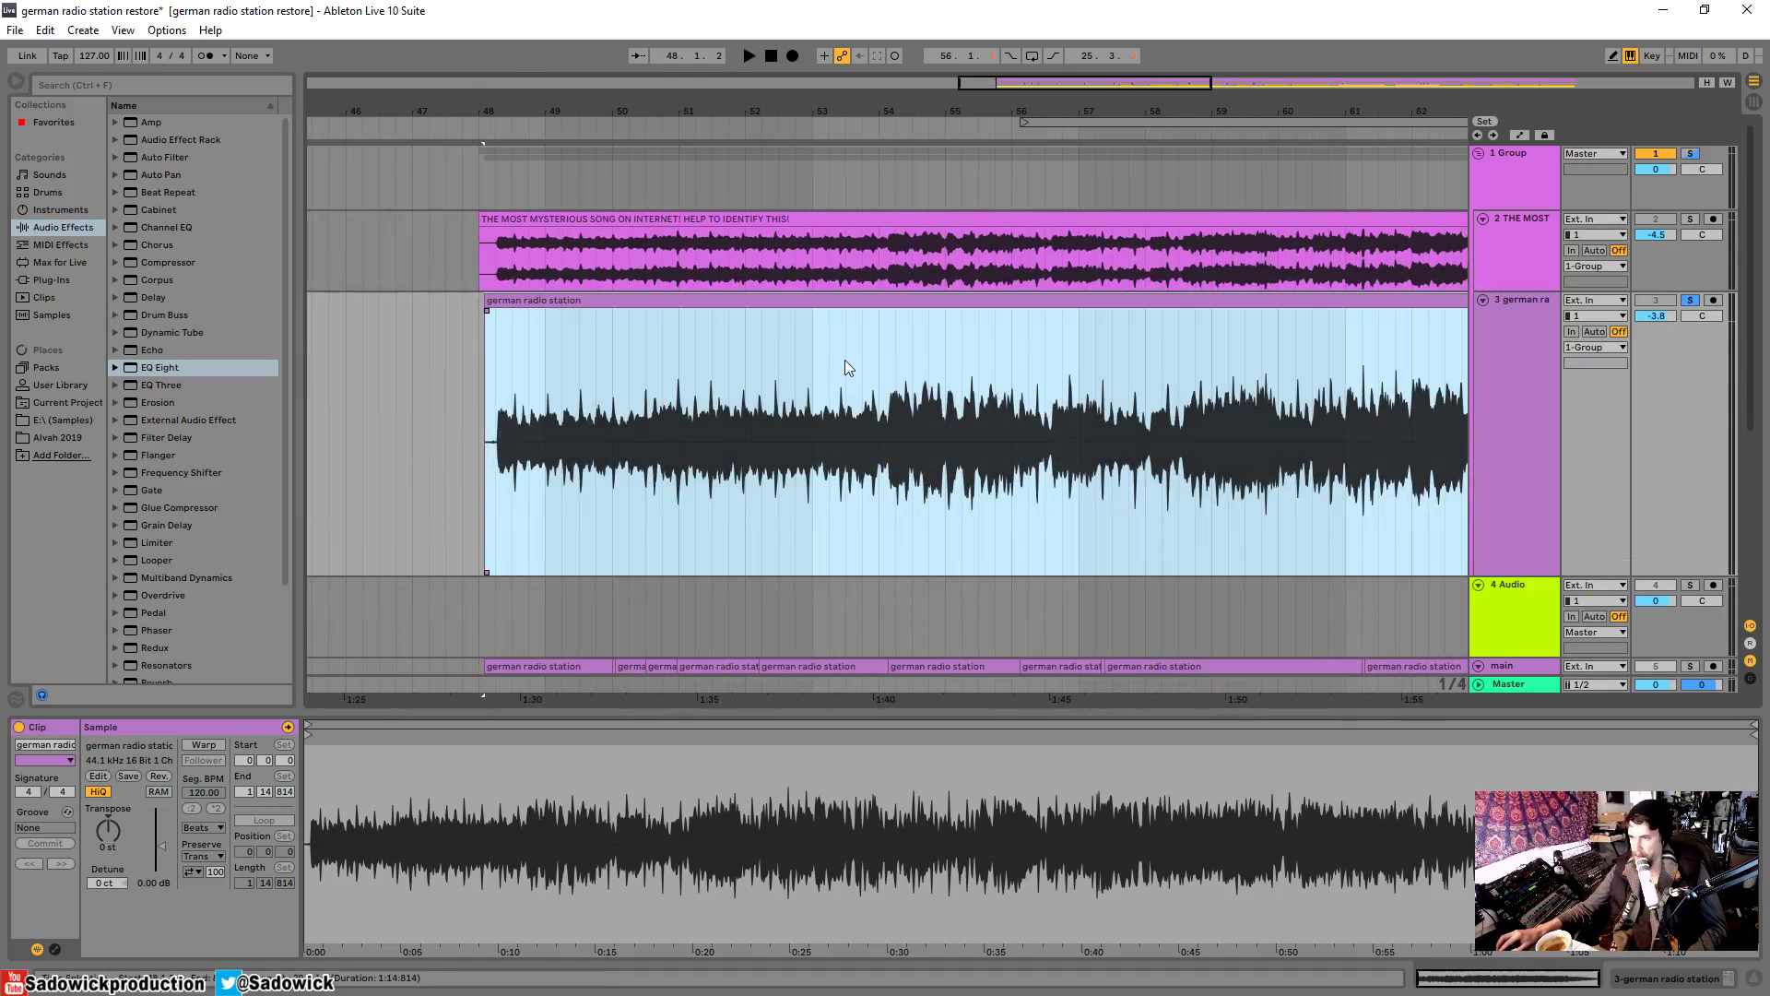
- Audition the german radio station clip from its start for about three bars, reducing its track height slightly
key(space)
drag(1691, 424, 1691, 345)
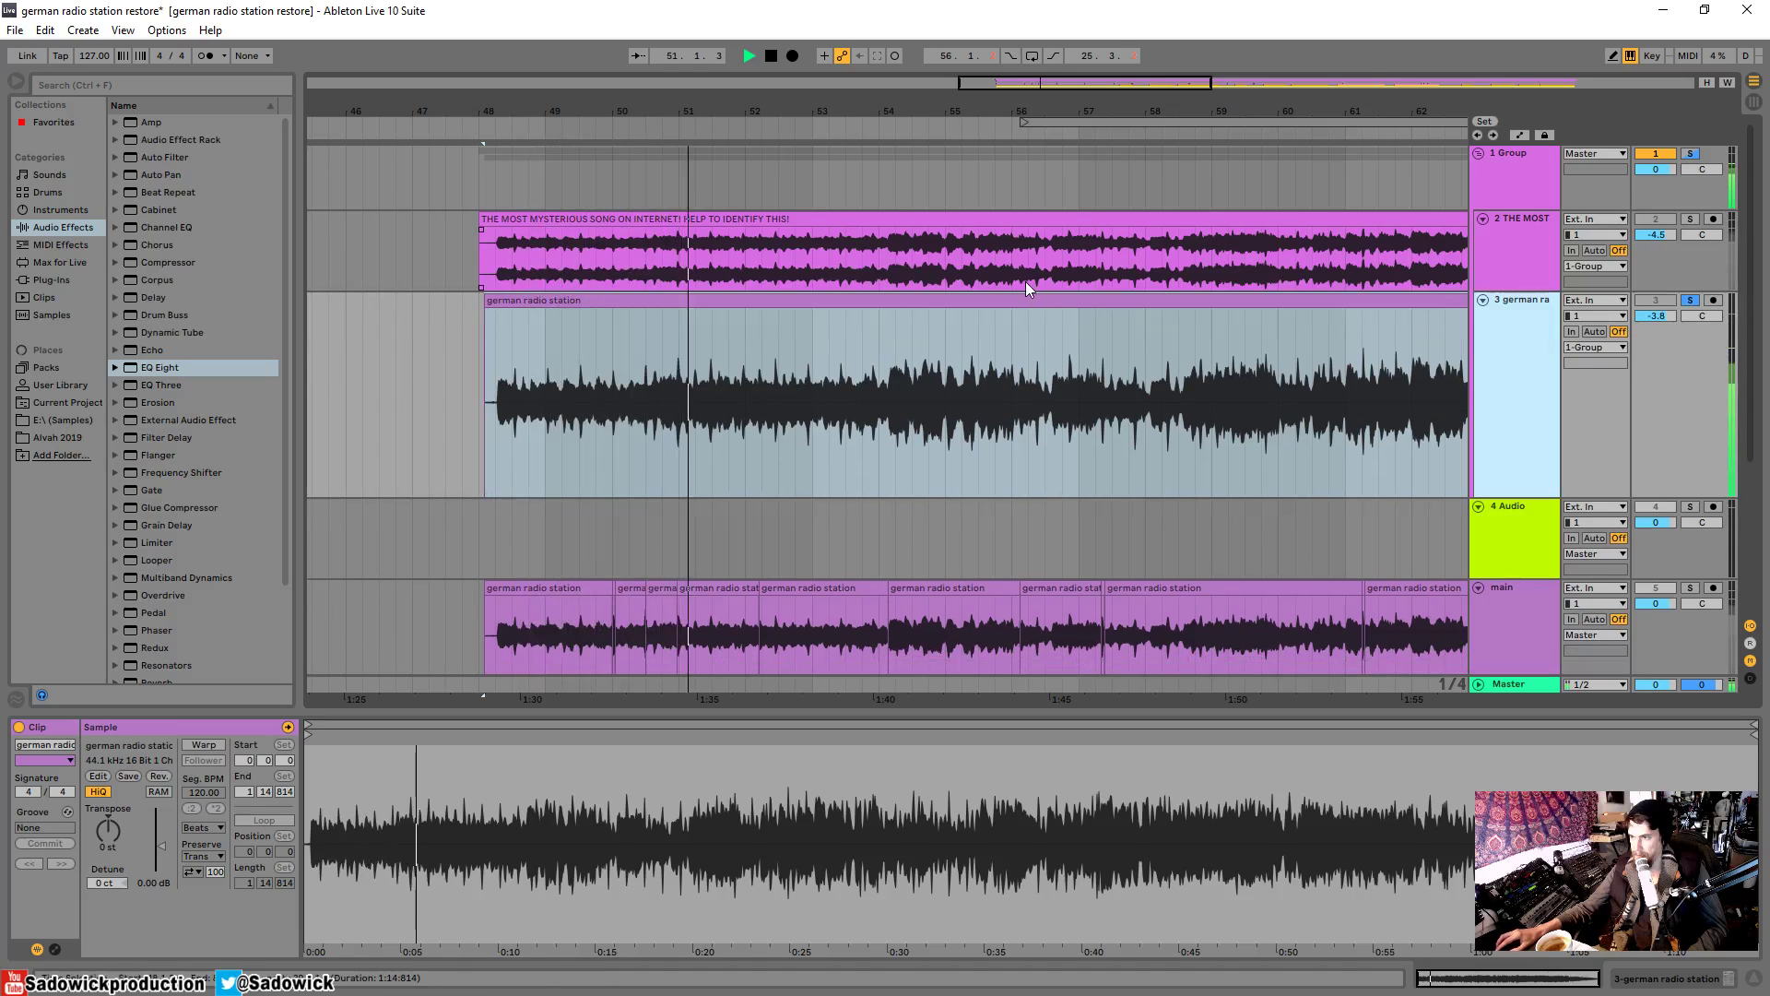
click(561, 403)
key(space)
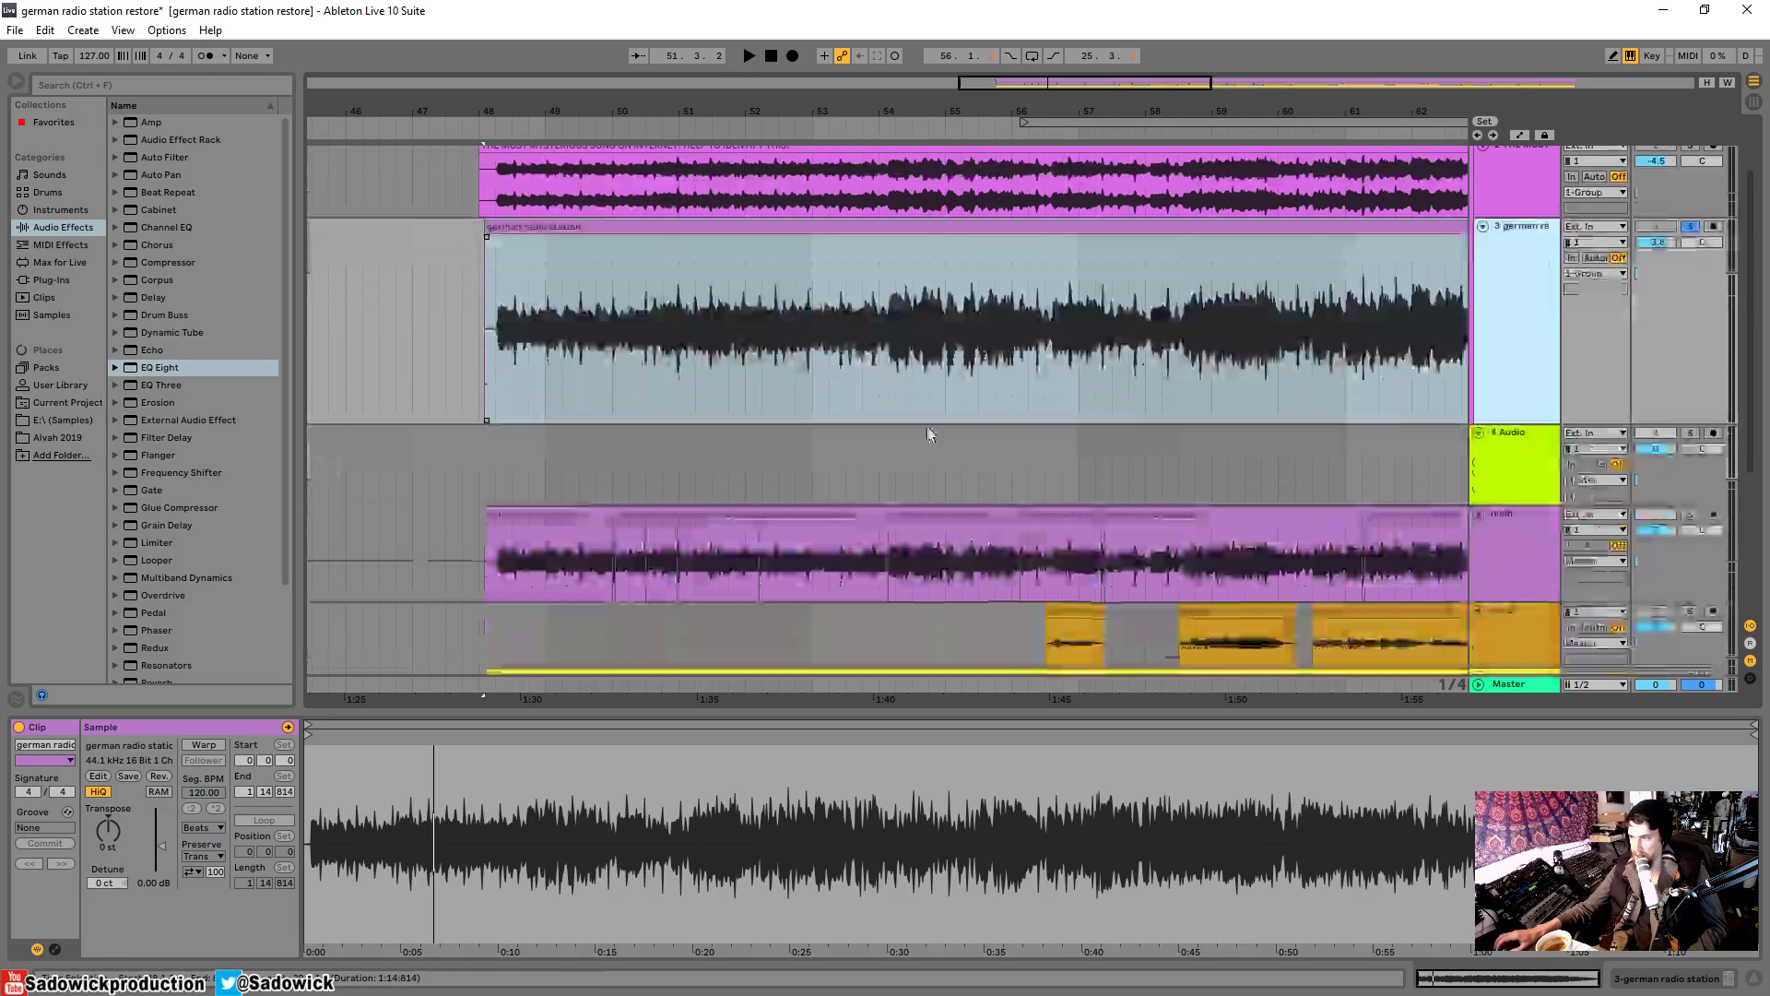
- Check the first german radio station clip on the main track, and return to the grouped german radio station track
scroll(526, 527, down, 2)
click(559, 518)
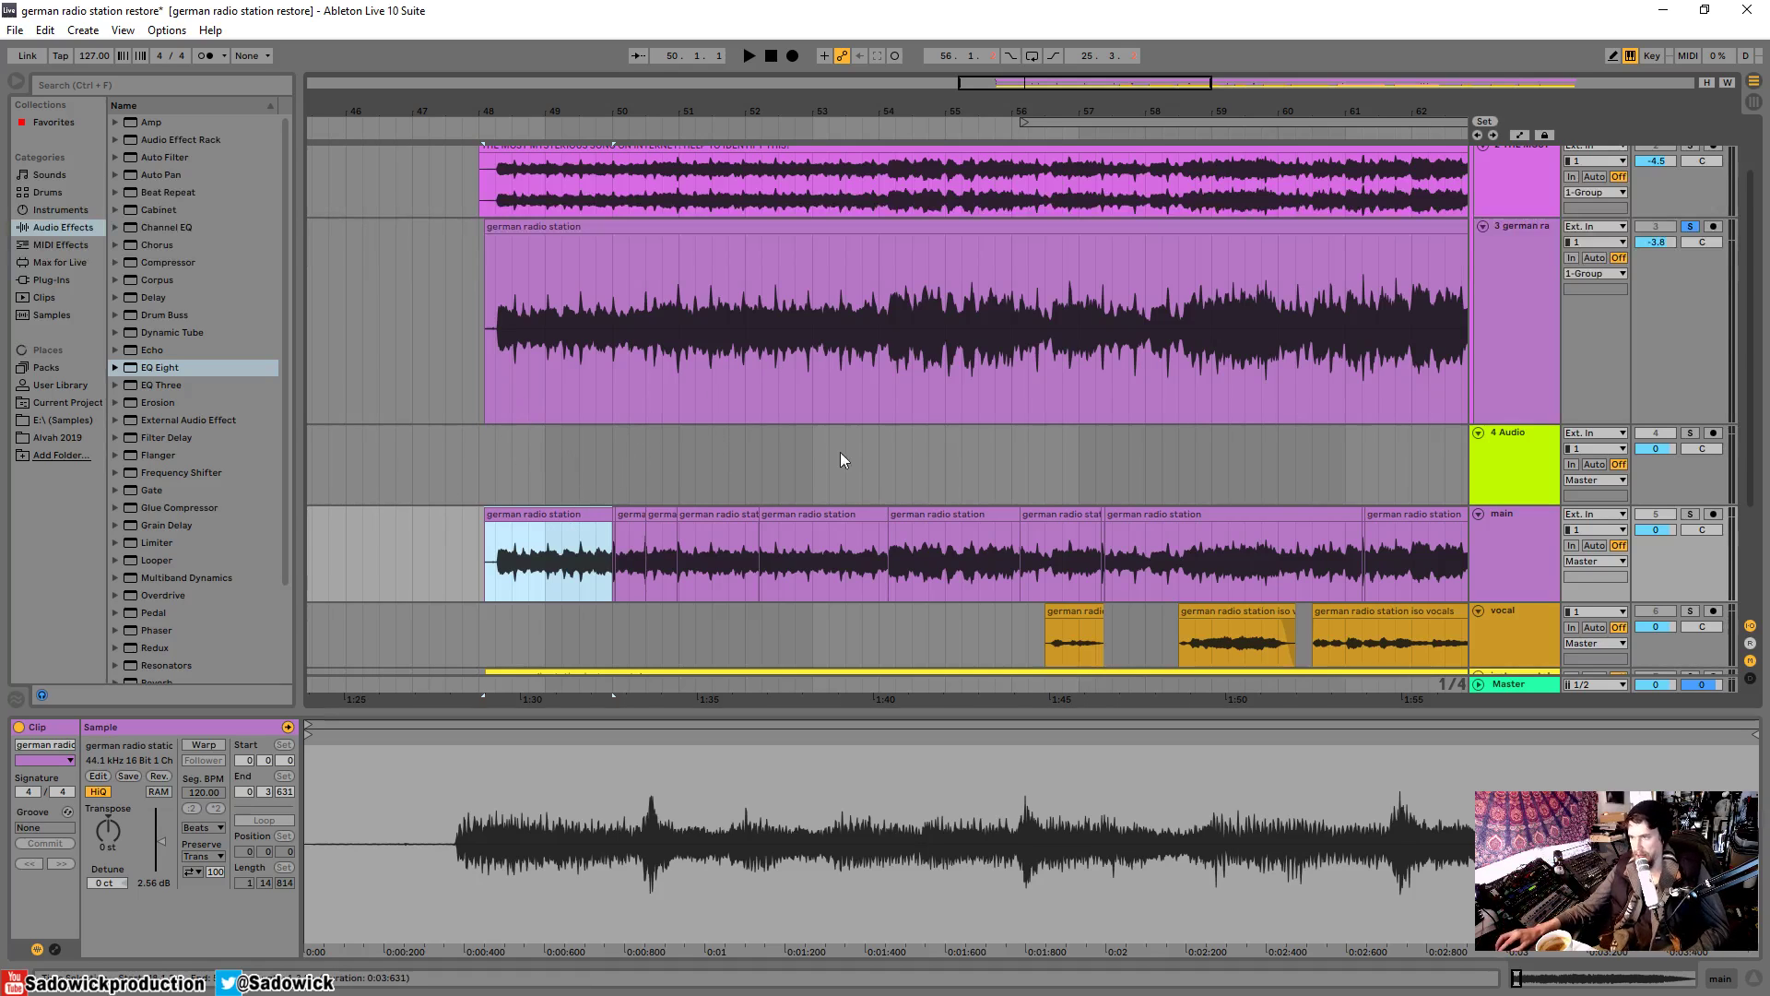
scroll(817, 466, up, 3)
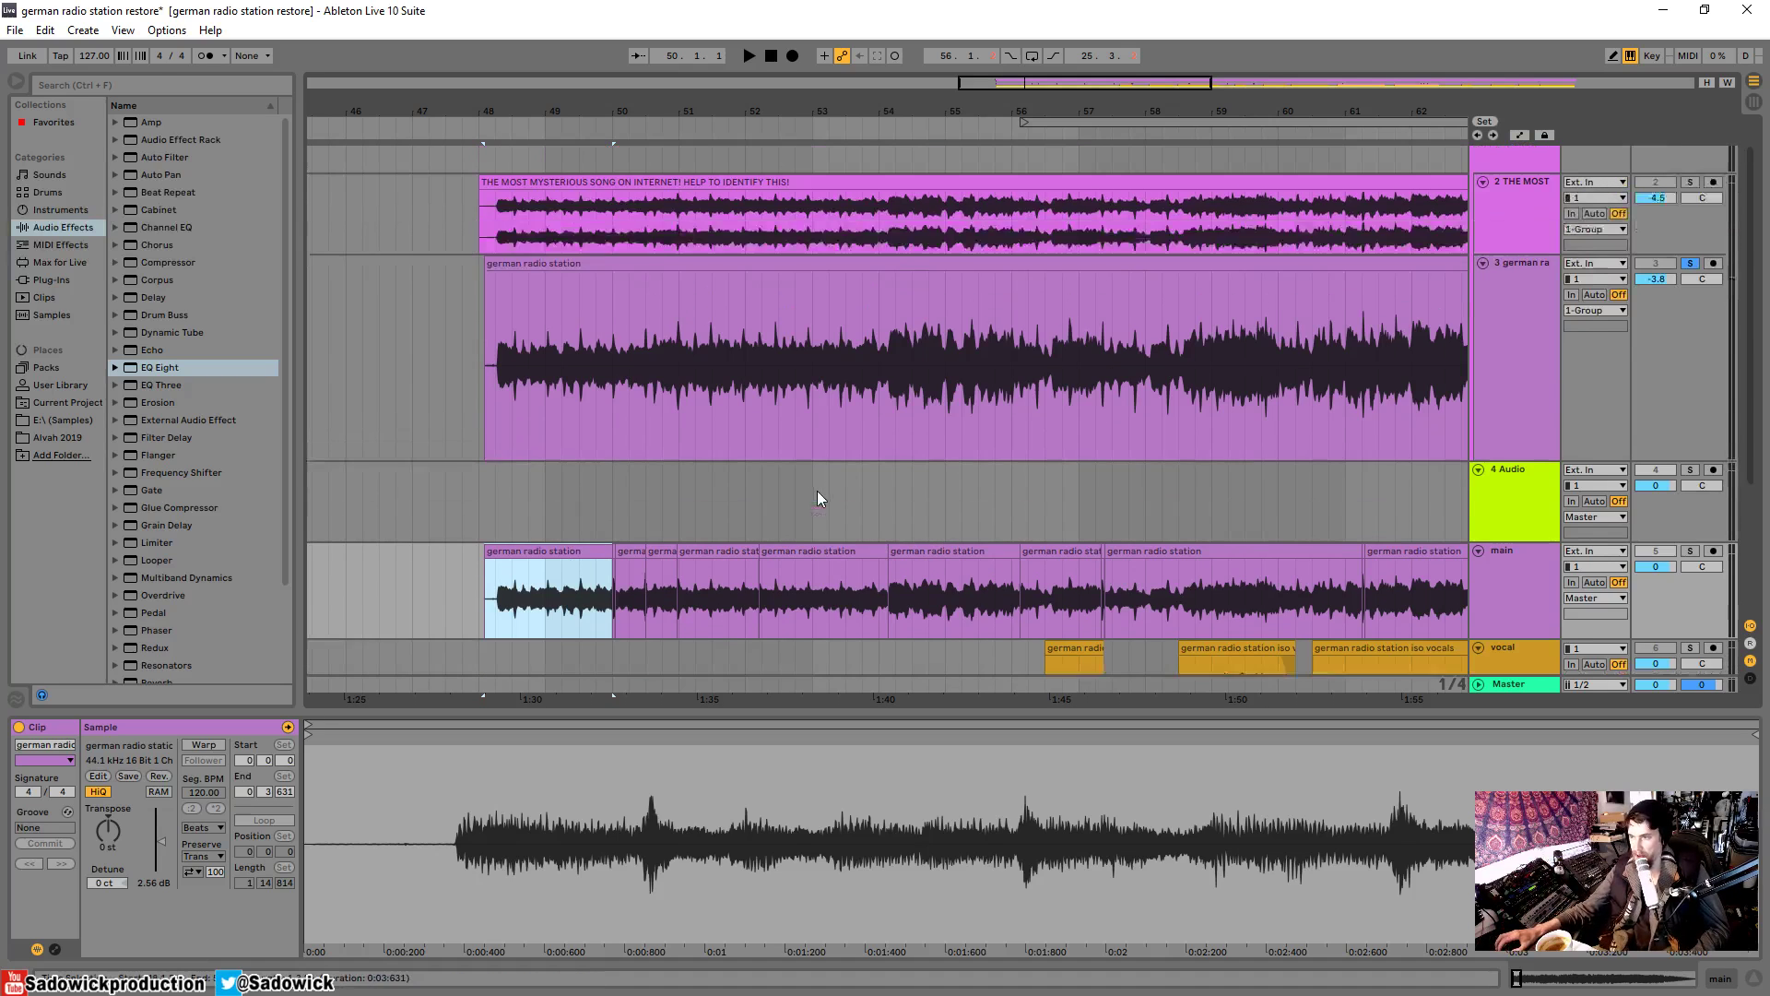
drag(1722, 387, 1684, 368)
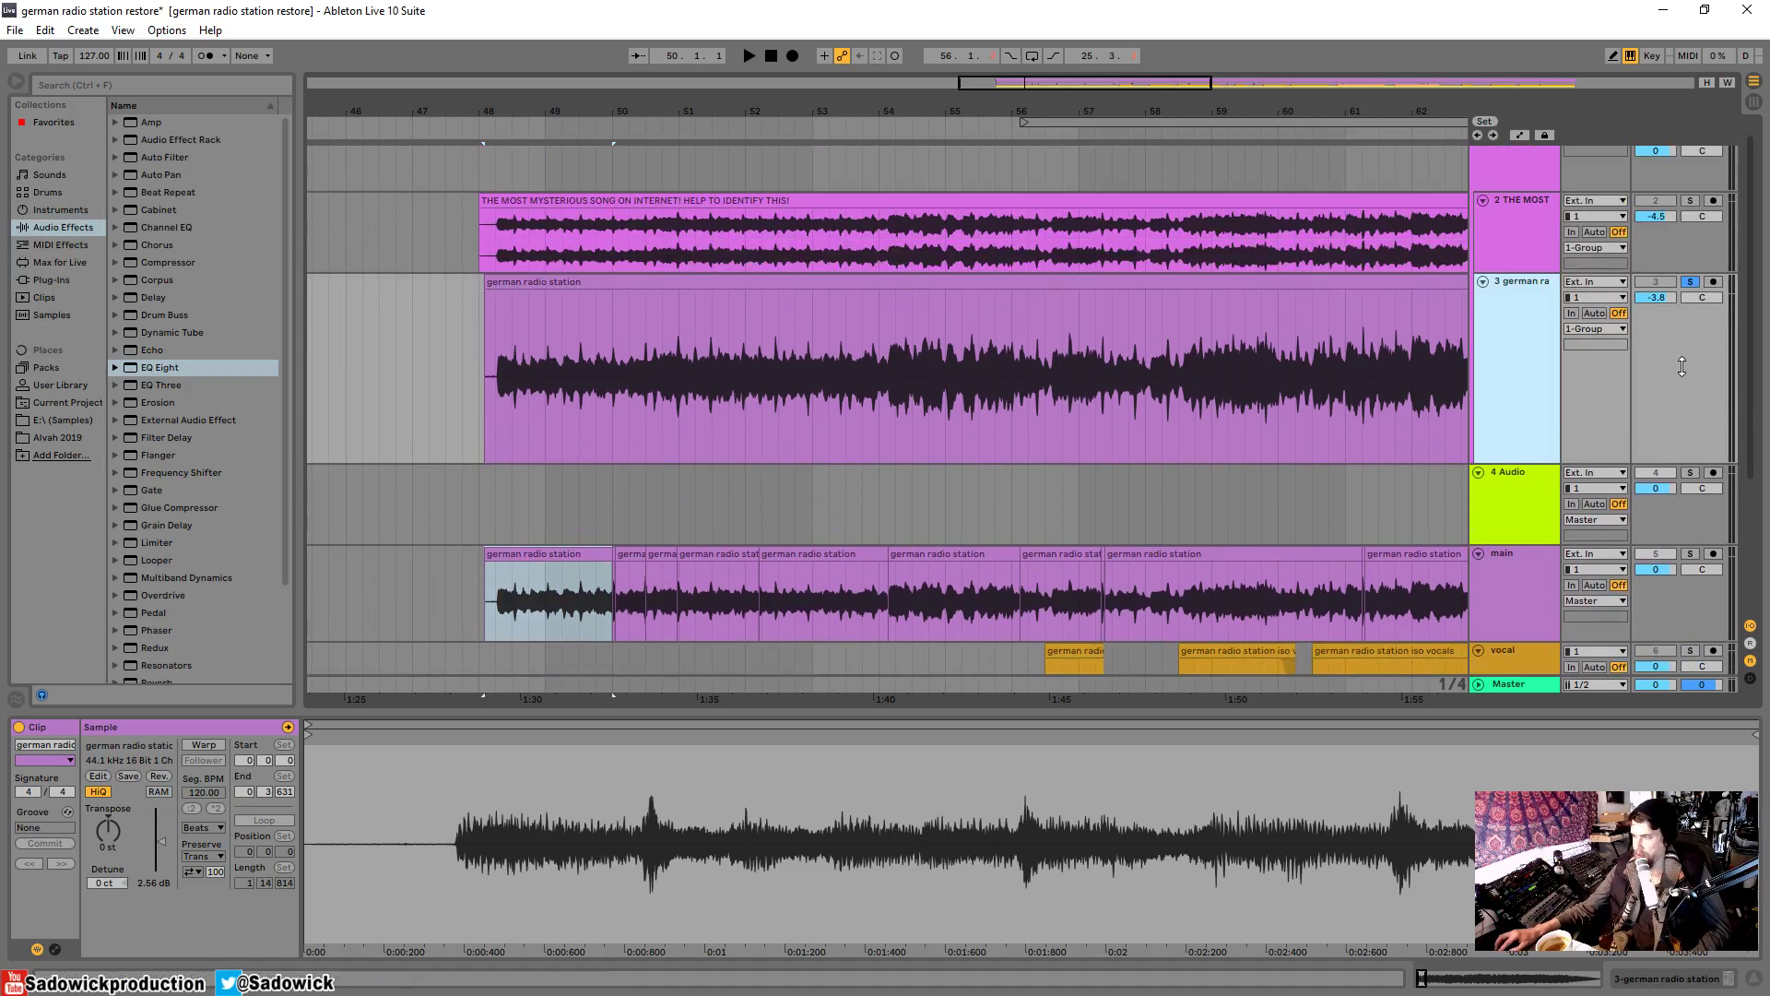
drag(774, 103, 716, 138)
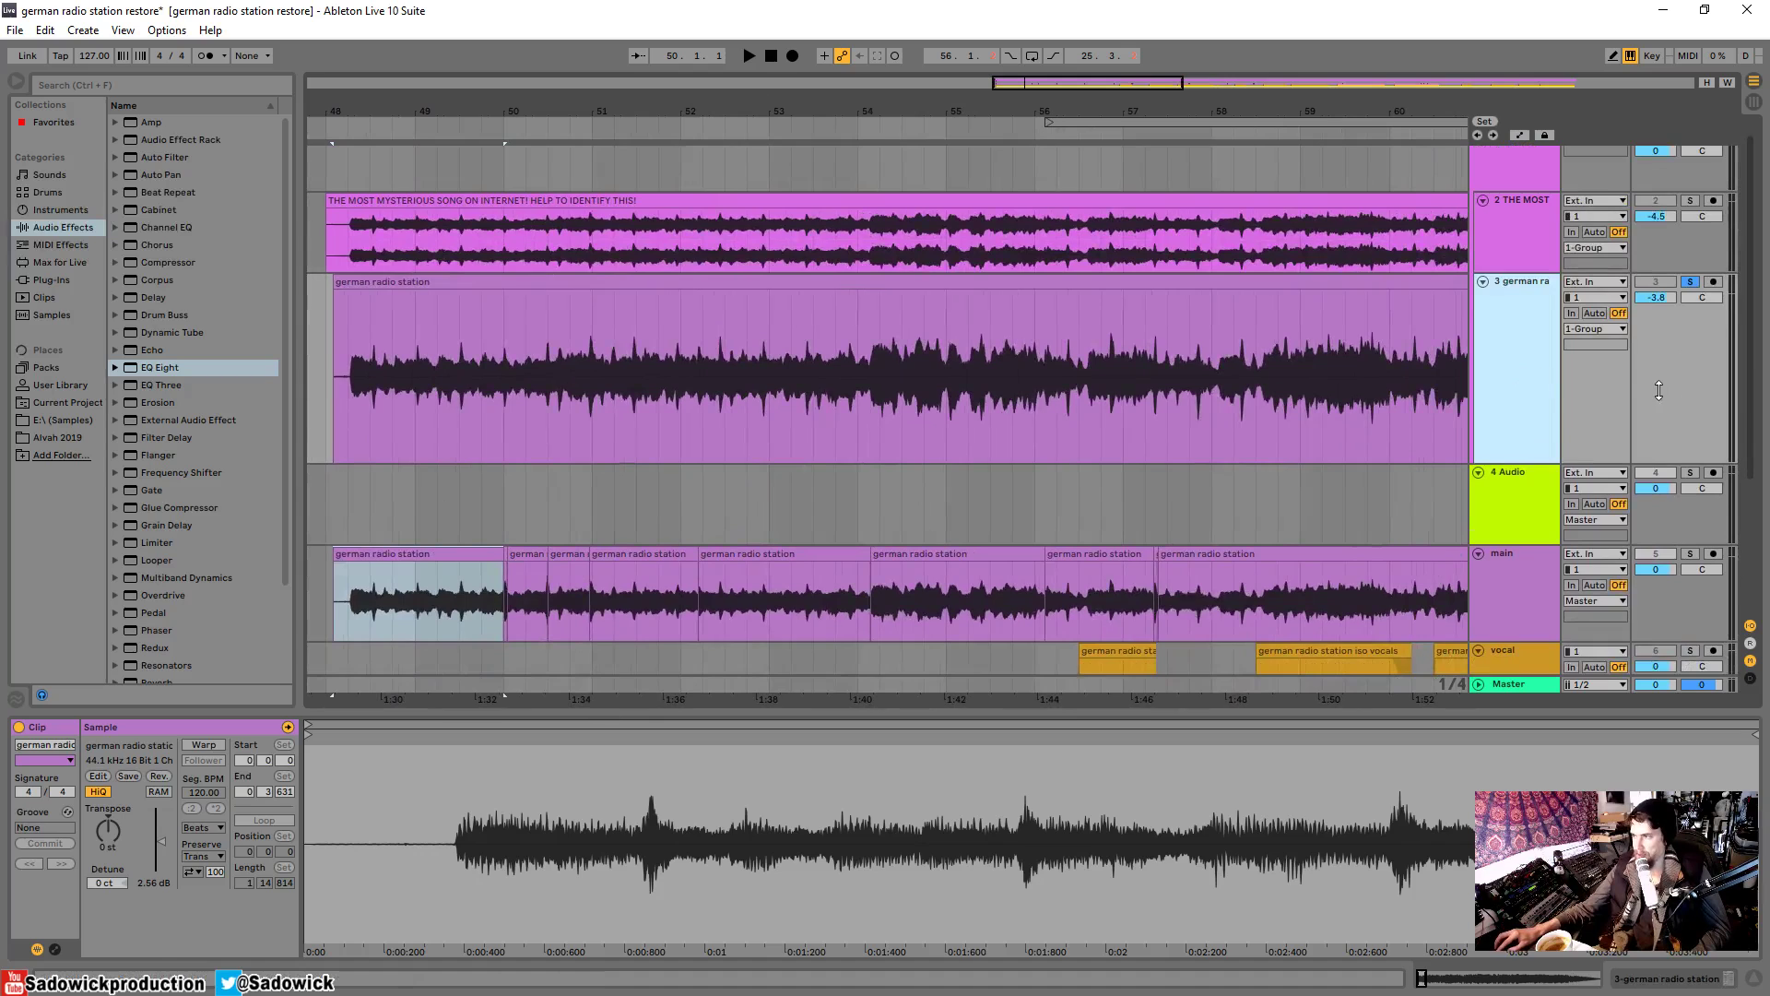
- Colour the german radio station clip in the group red, and place the insert marker near bar 51 in it
click(613, 378)
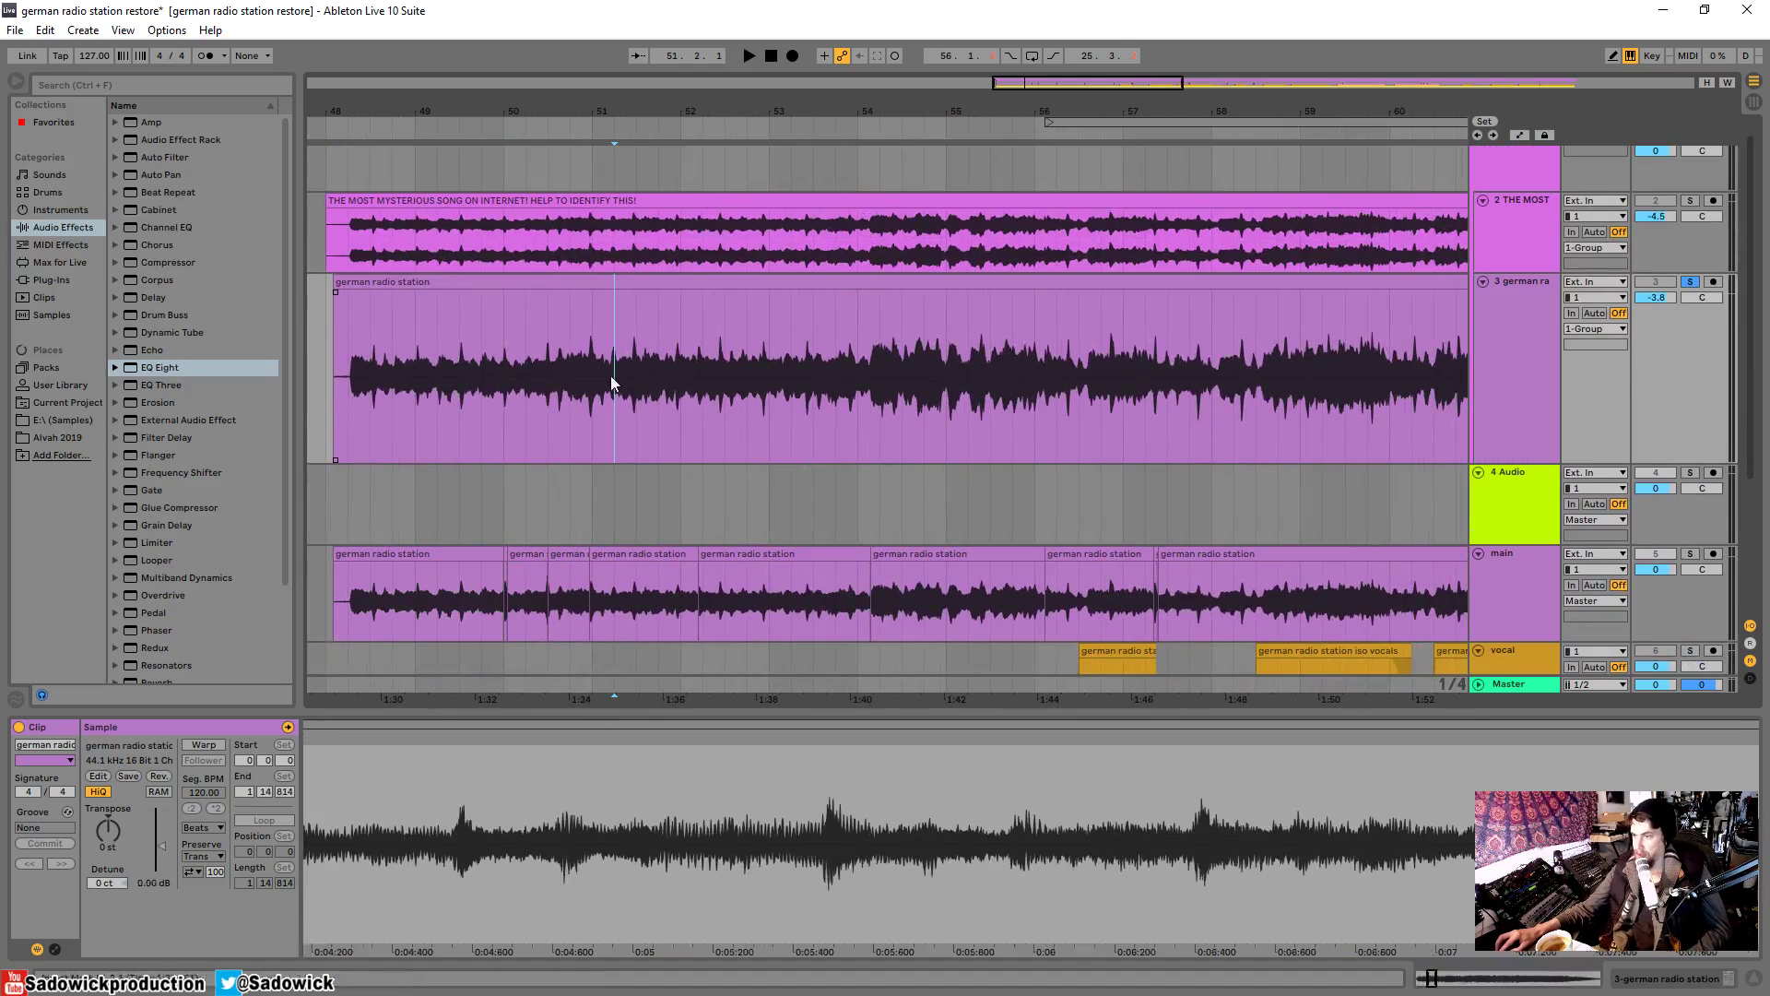
right_click(691, 281)
click(707, 689)
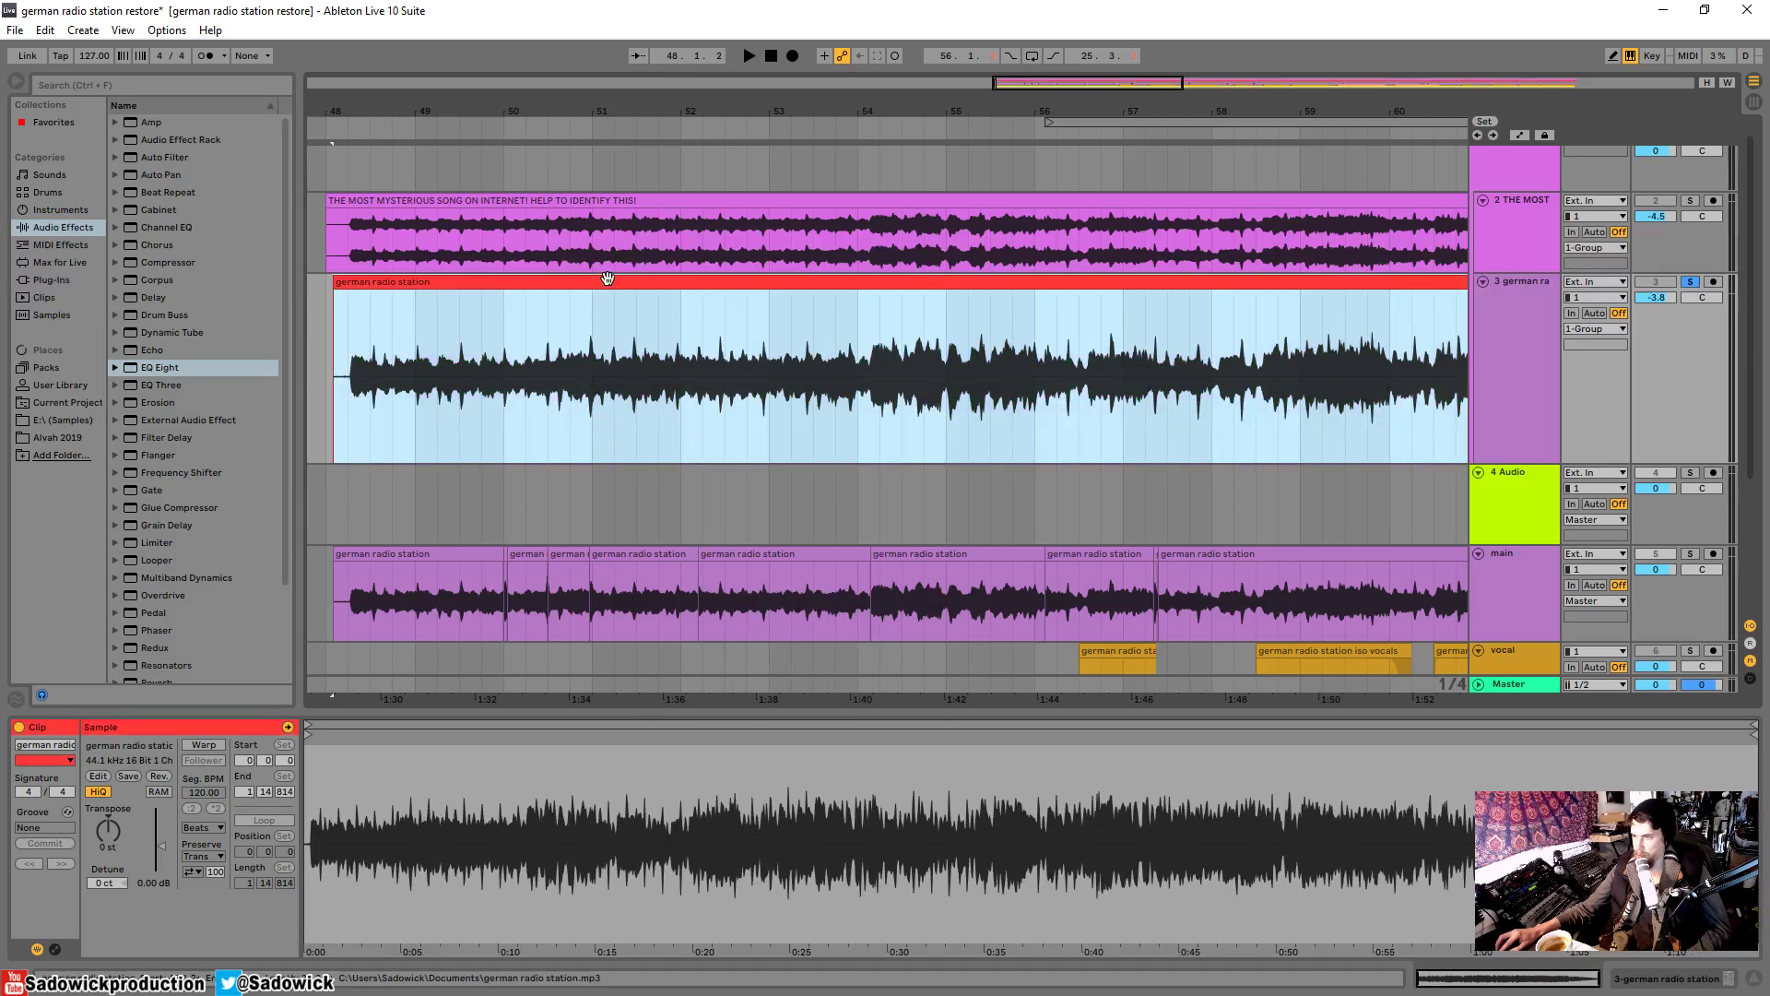
click(616, 395)
key(Right)
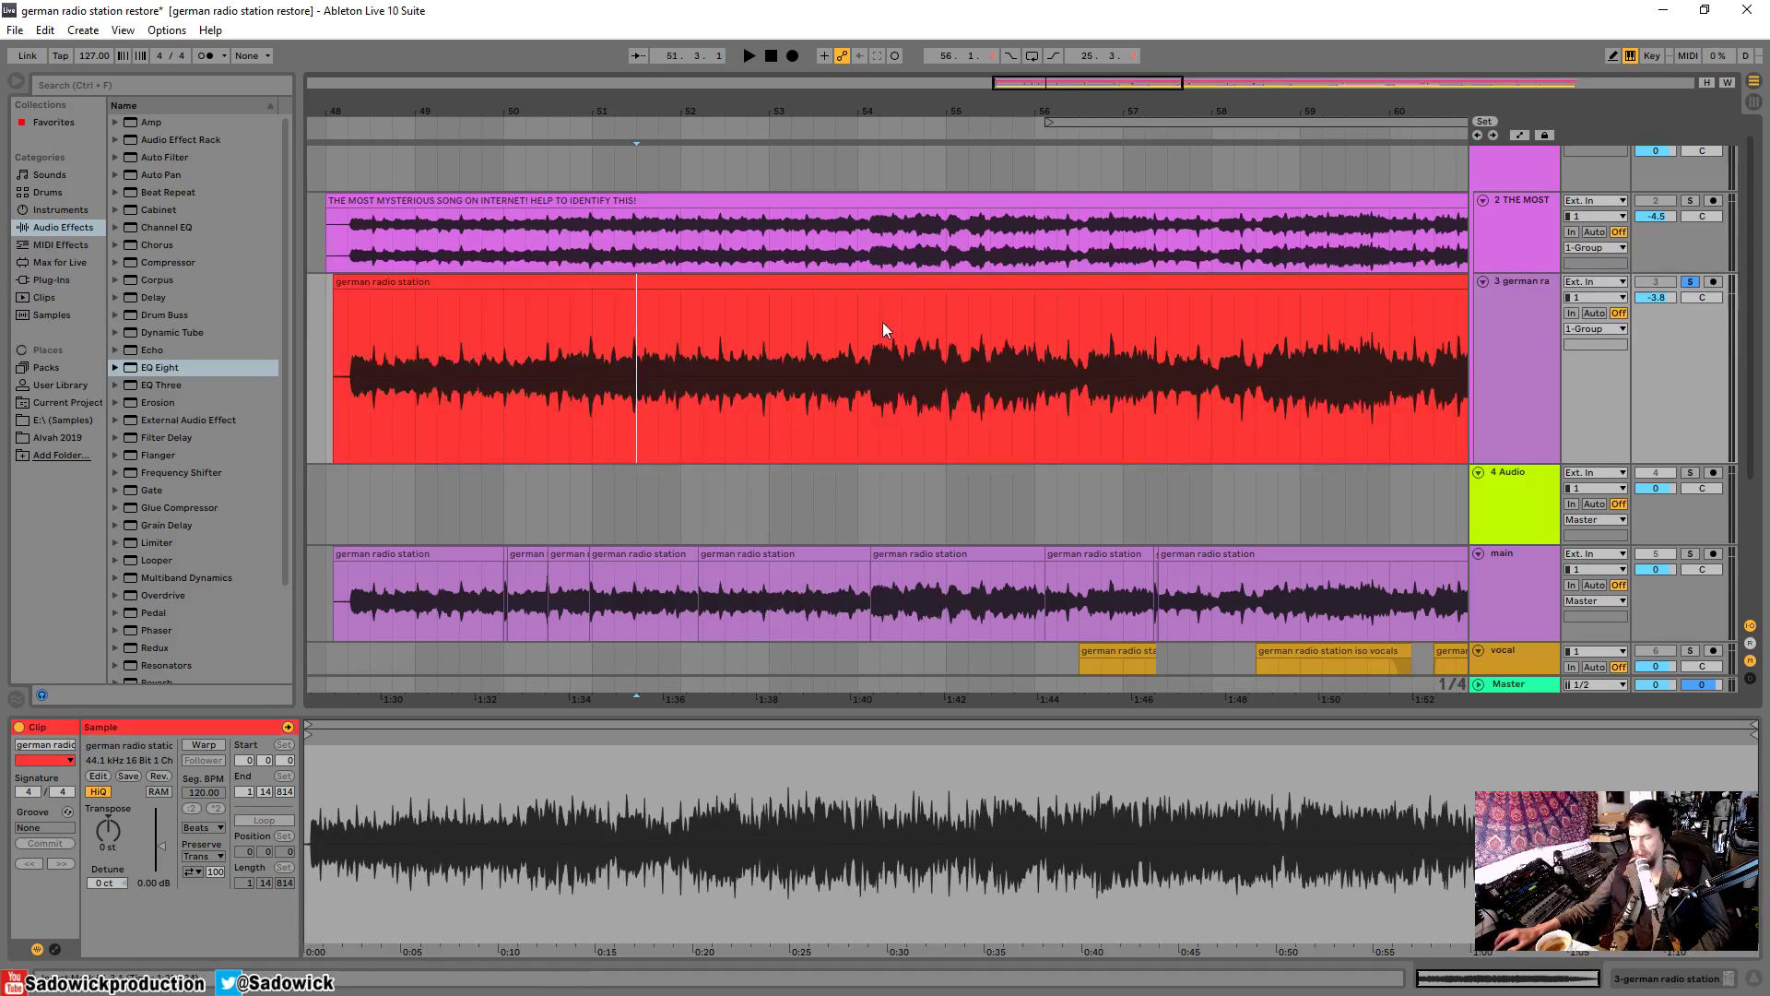
- Play the red german radio station clip briefly from bar 51
scroll(605, 276, right, 3)
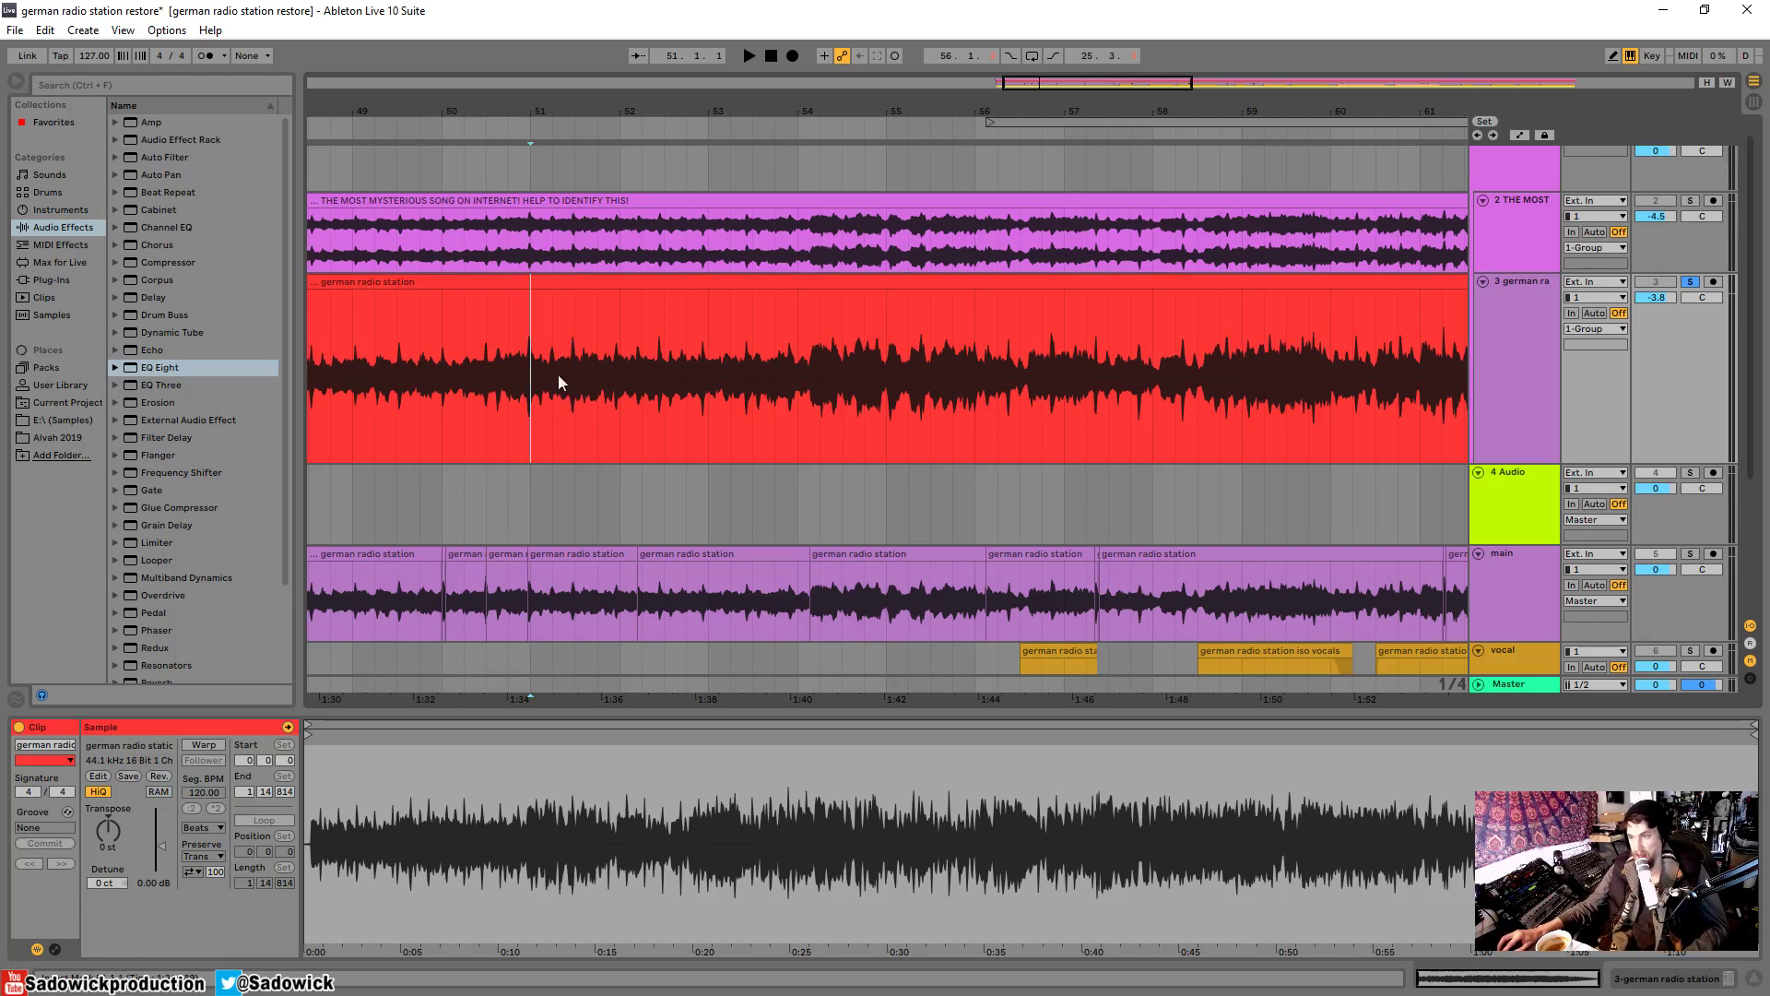
drag(574, 96, 567, 156)
key(space)
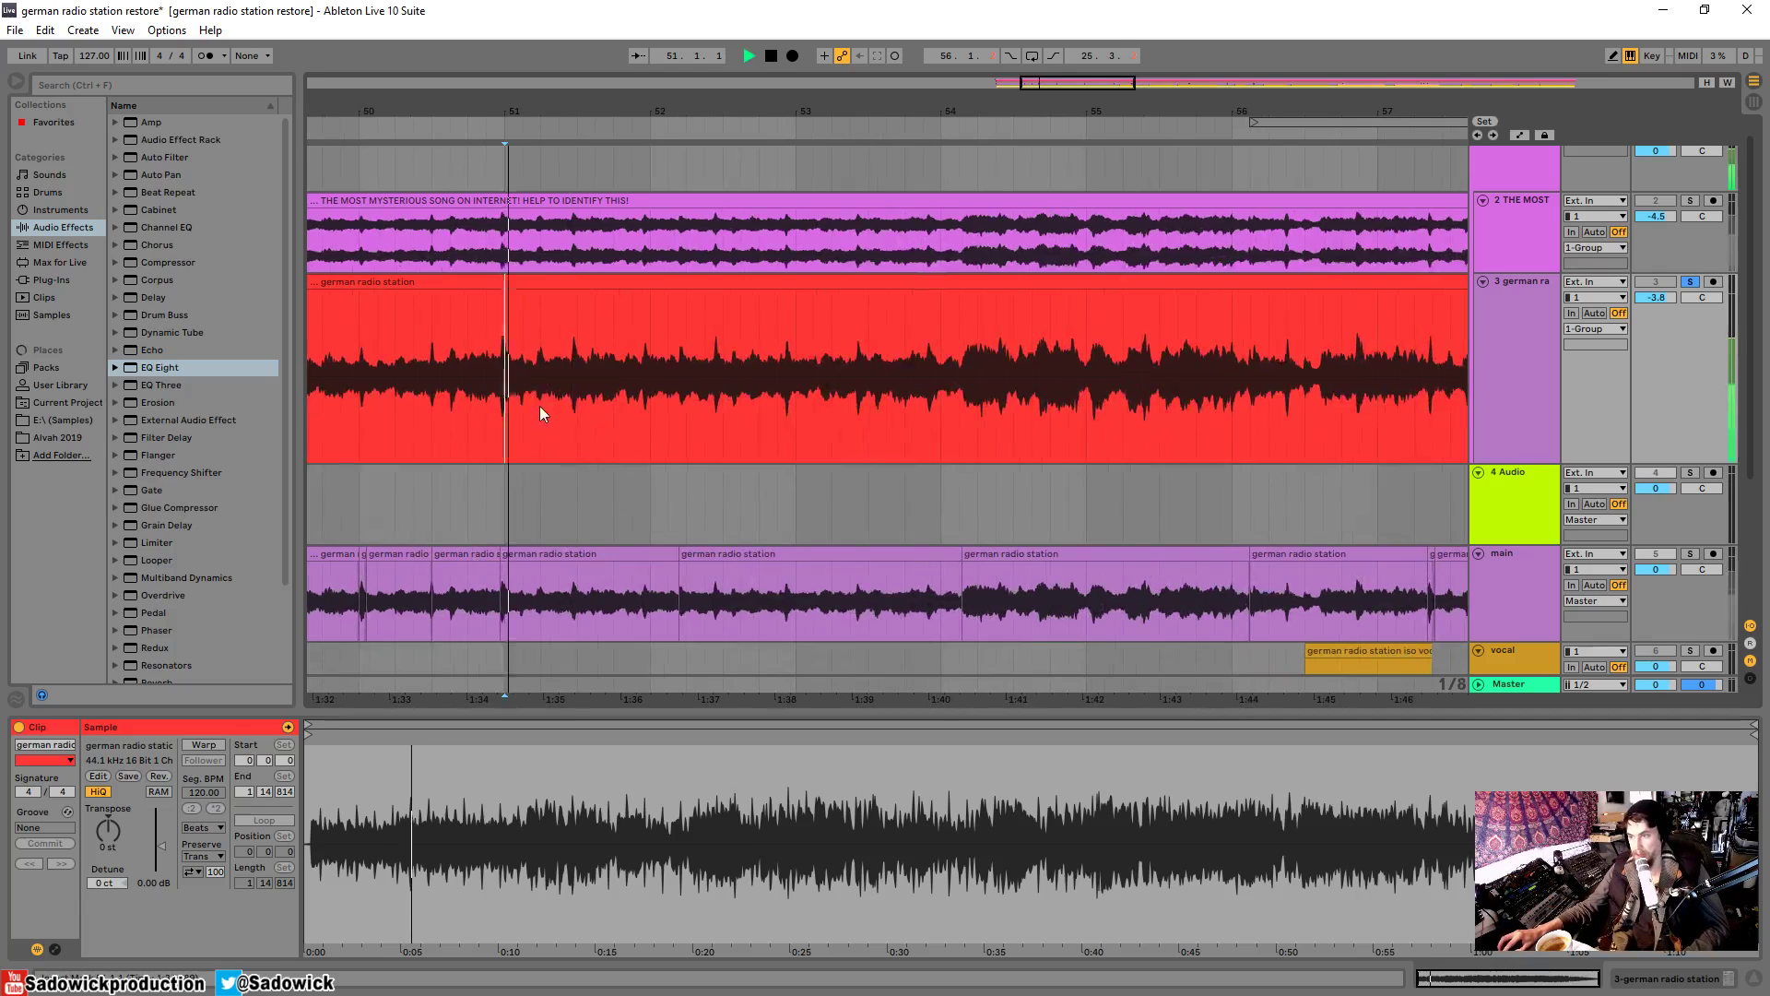
key(space)
- Audition the red german radio station clip from just before bar 50 into bar 54, pausing briefly at bar 53
drag(360, 117, 525, 138)
click(490, 136)
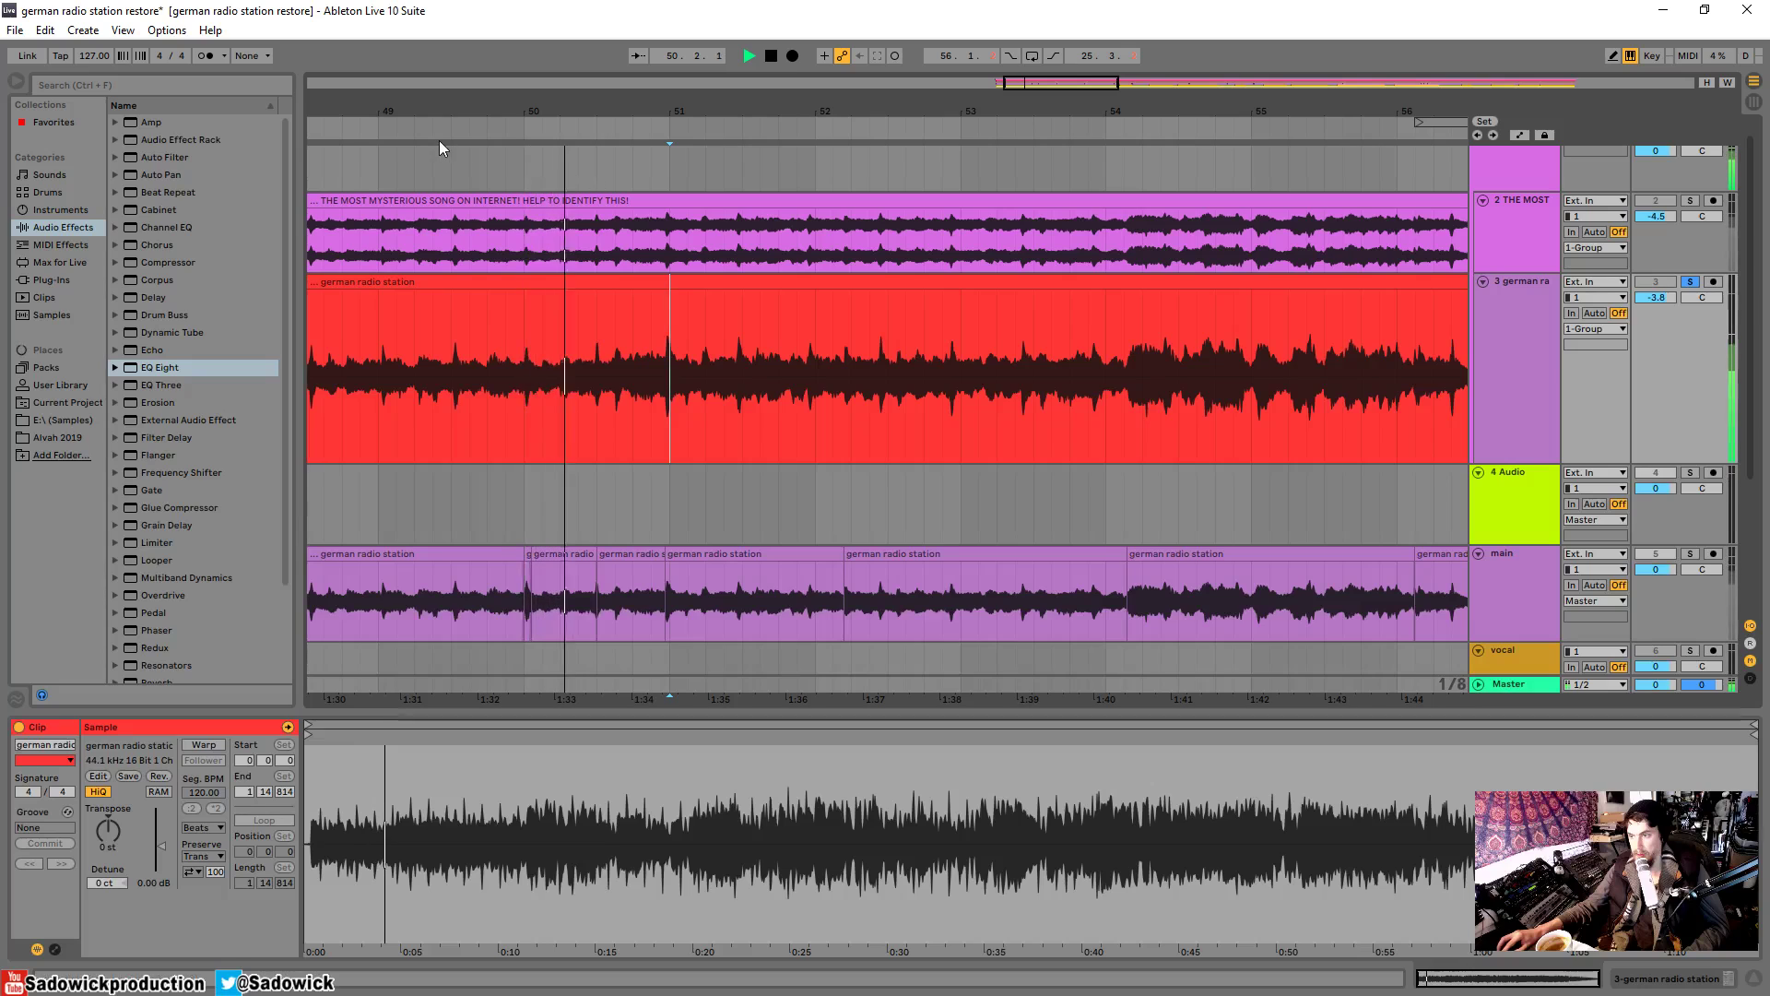
drag(917, 111, 676, 108)
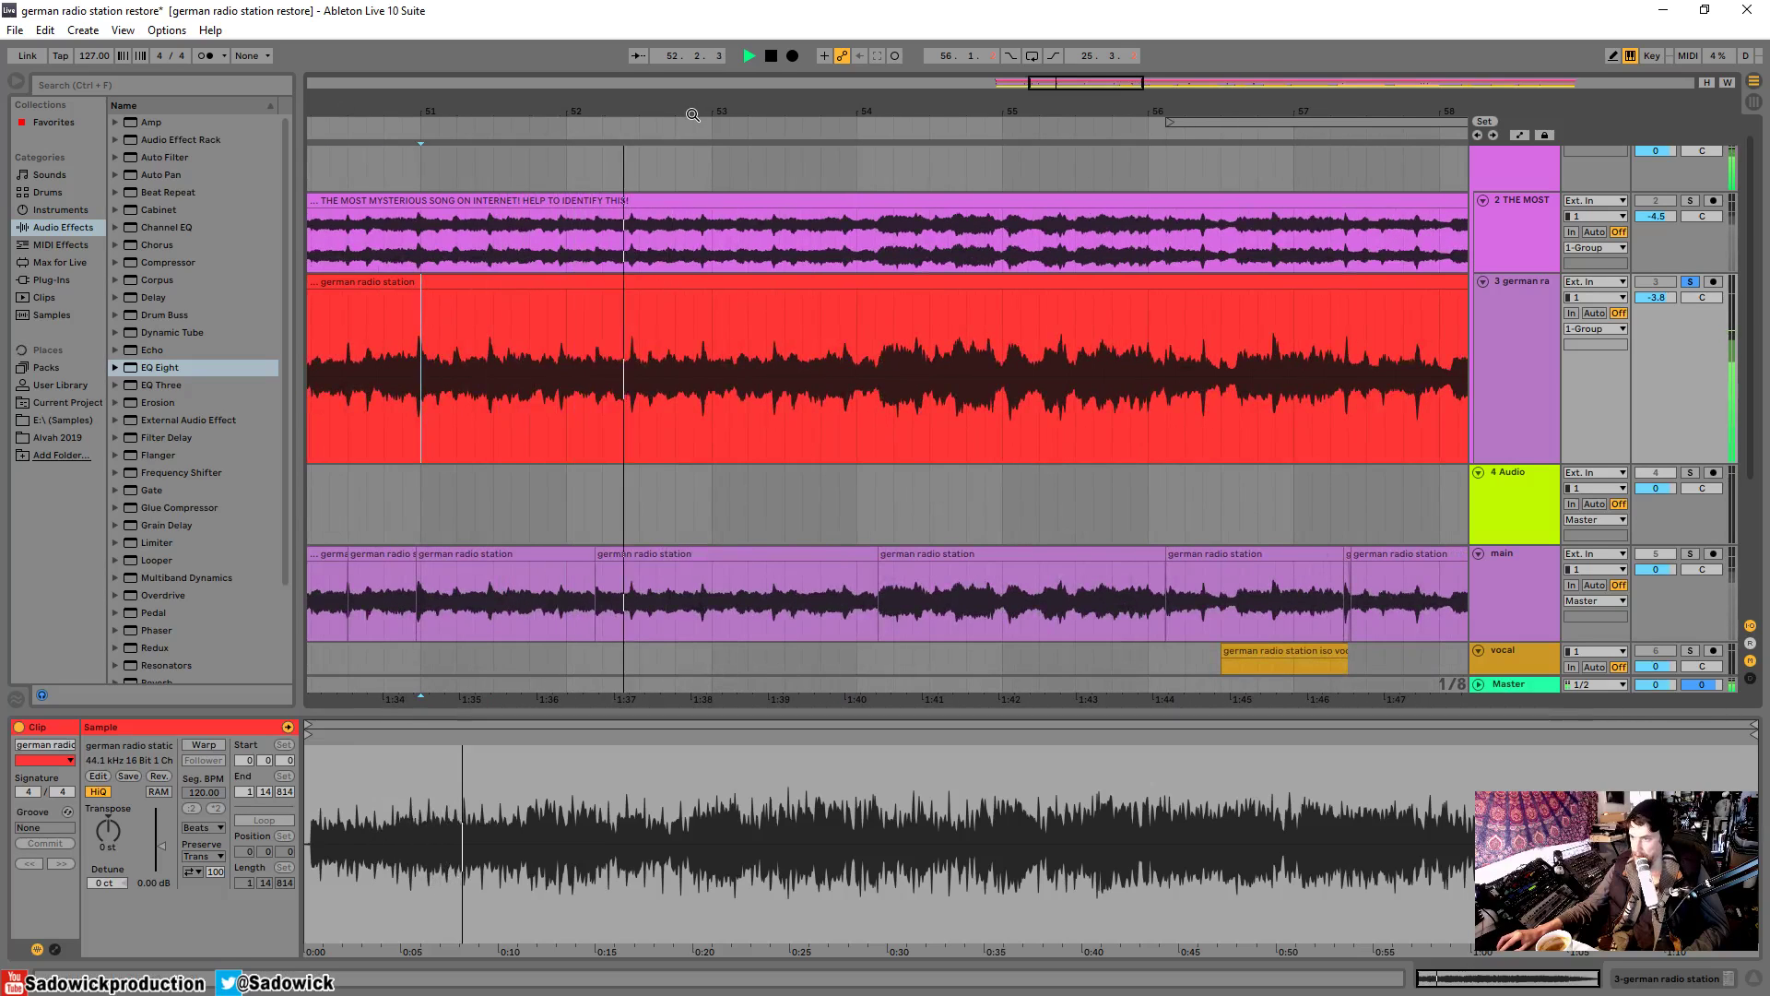
key(space)
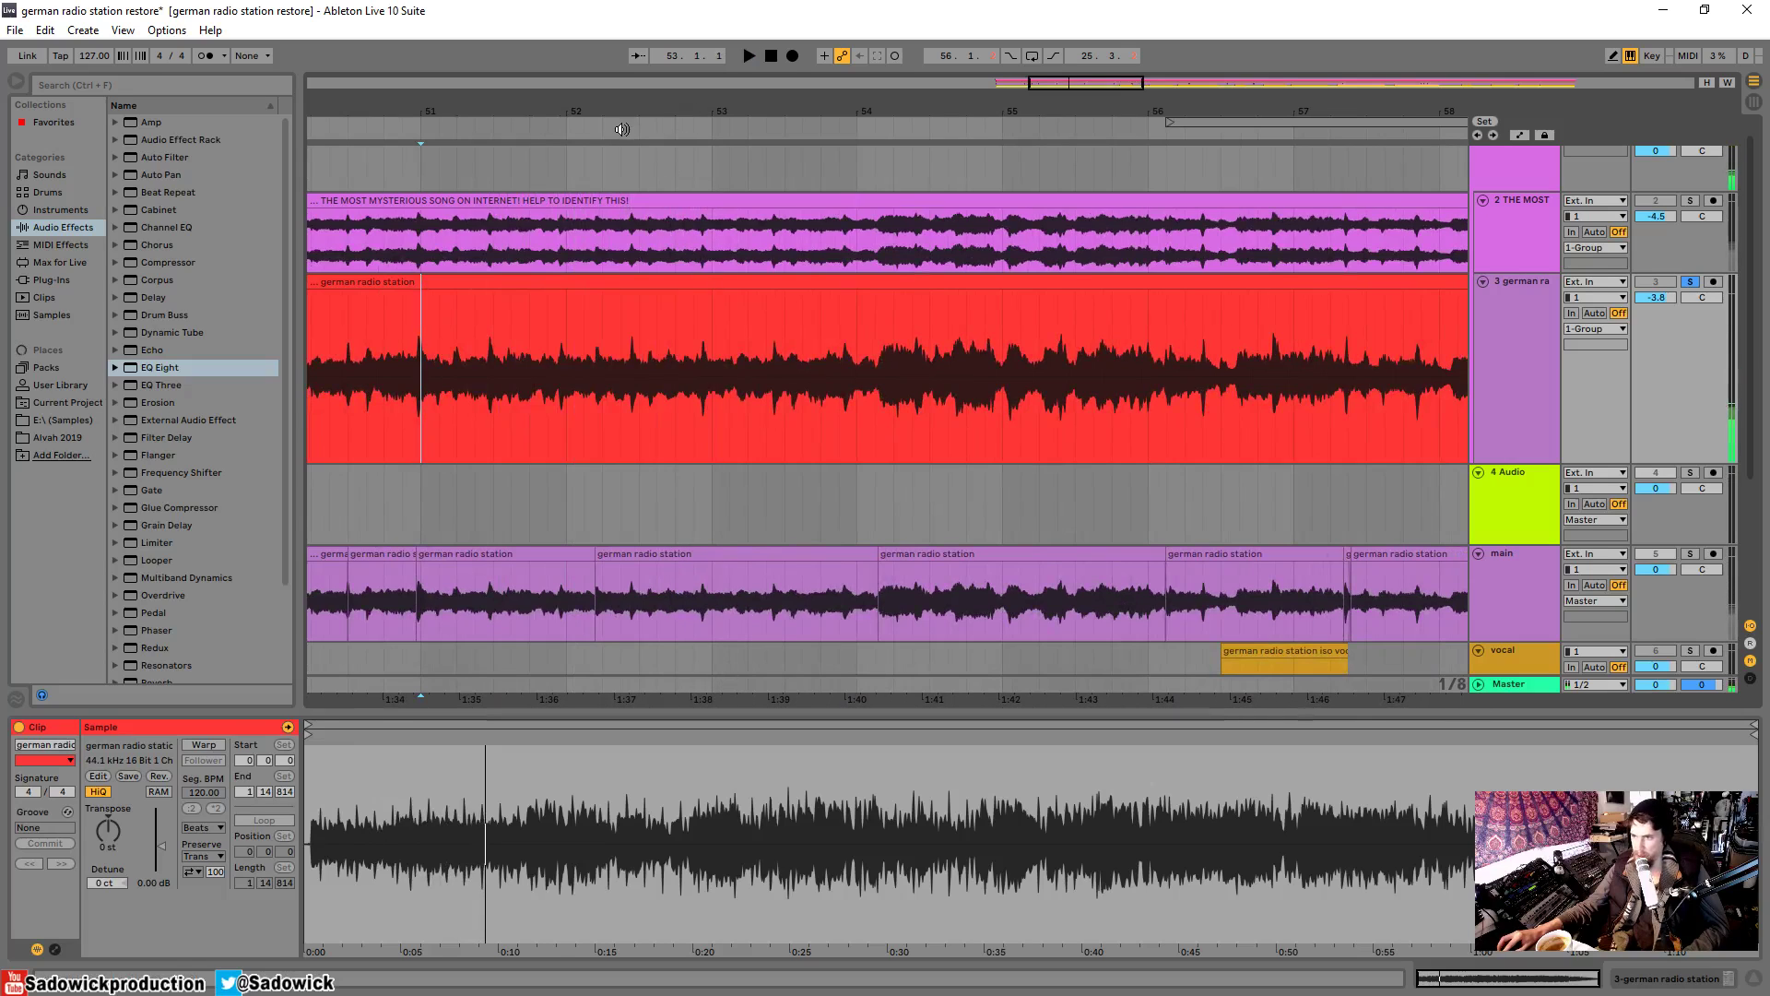
click(622, 129)
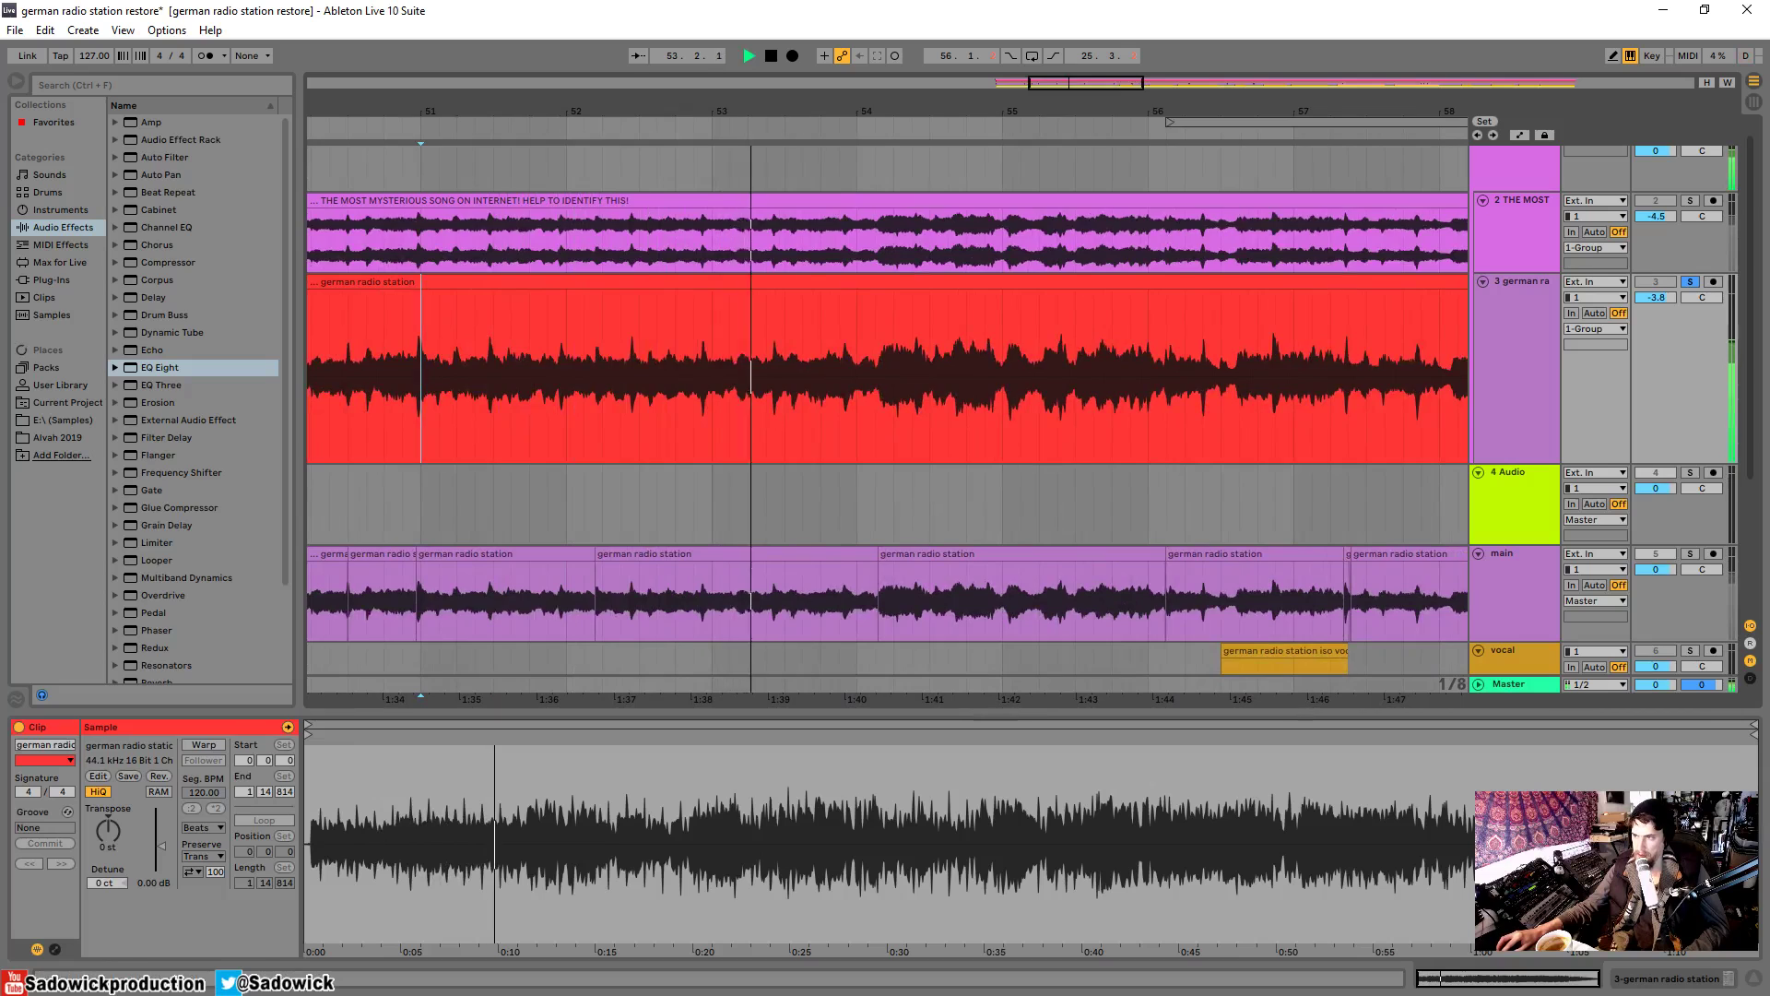
drag(782, 114, 638, 83)
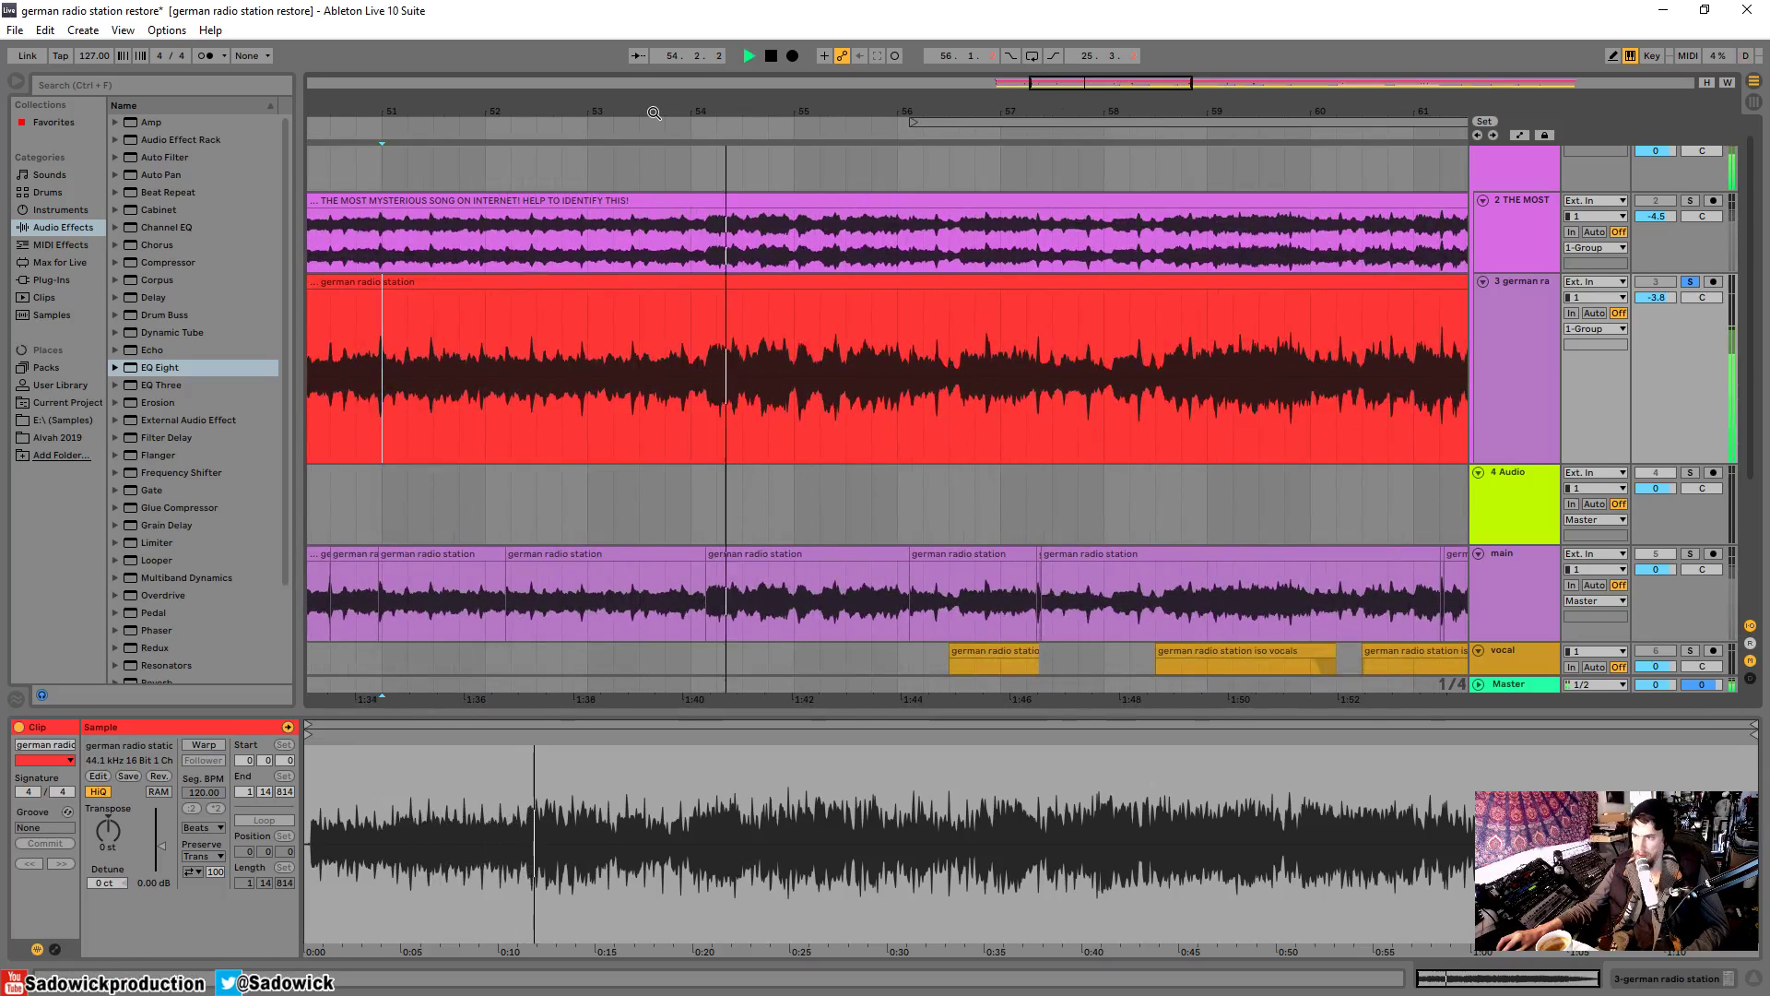
key(space)
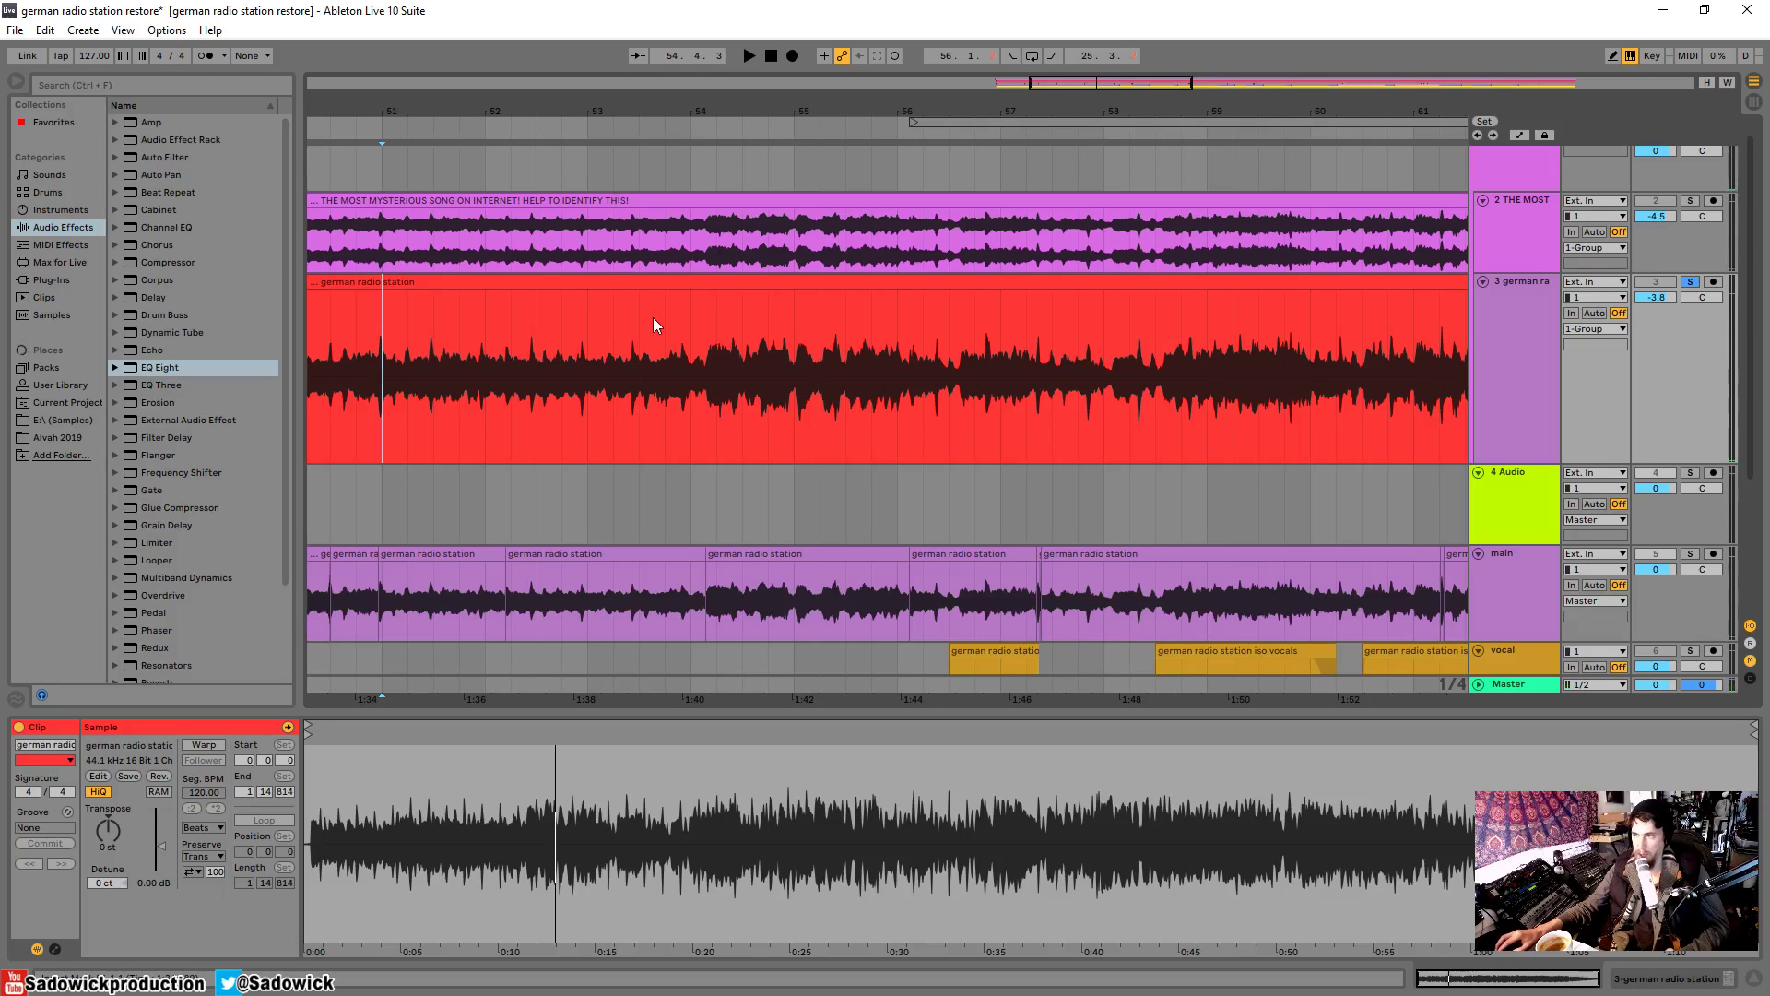
- Shrink the grouped german radio station track to minimum height and enlarge the main track for a bigger waveform
drag(805, 90, 819, 86)
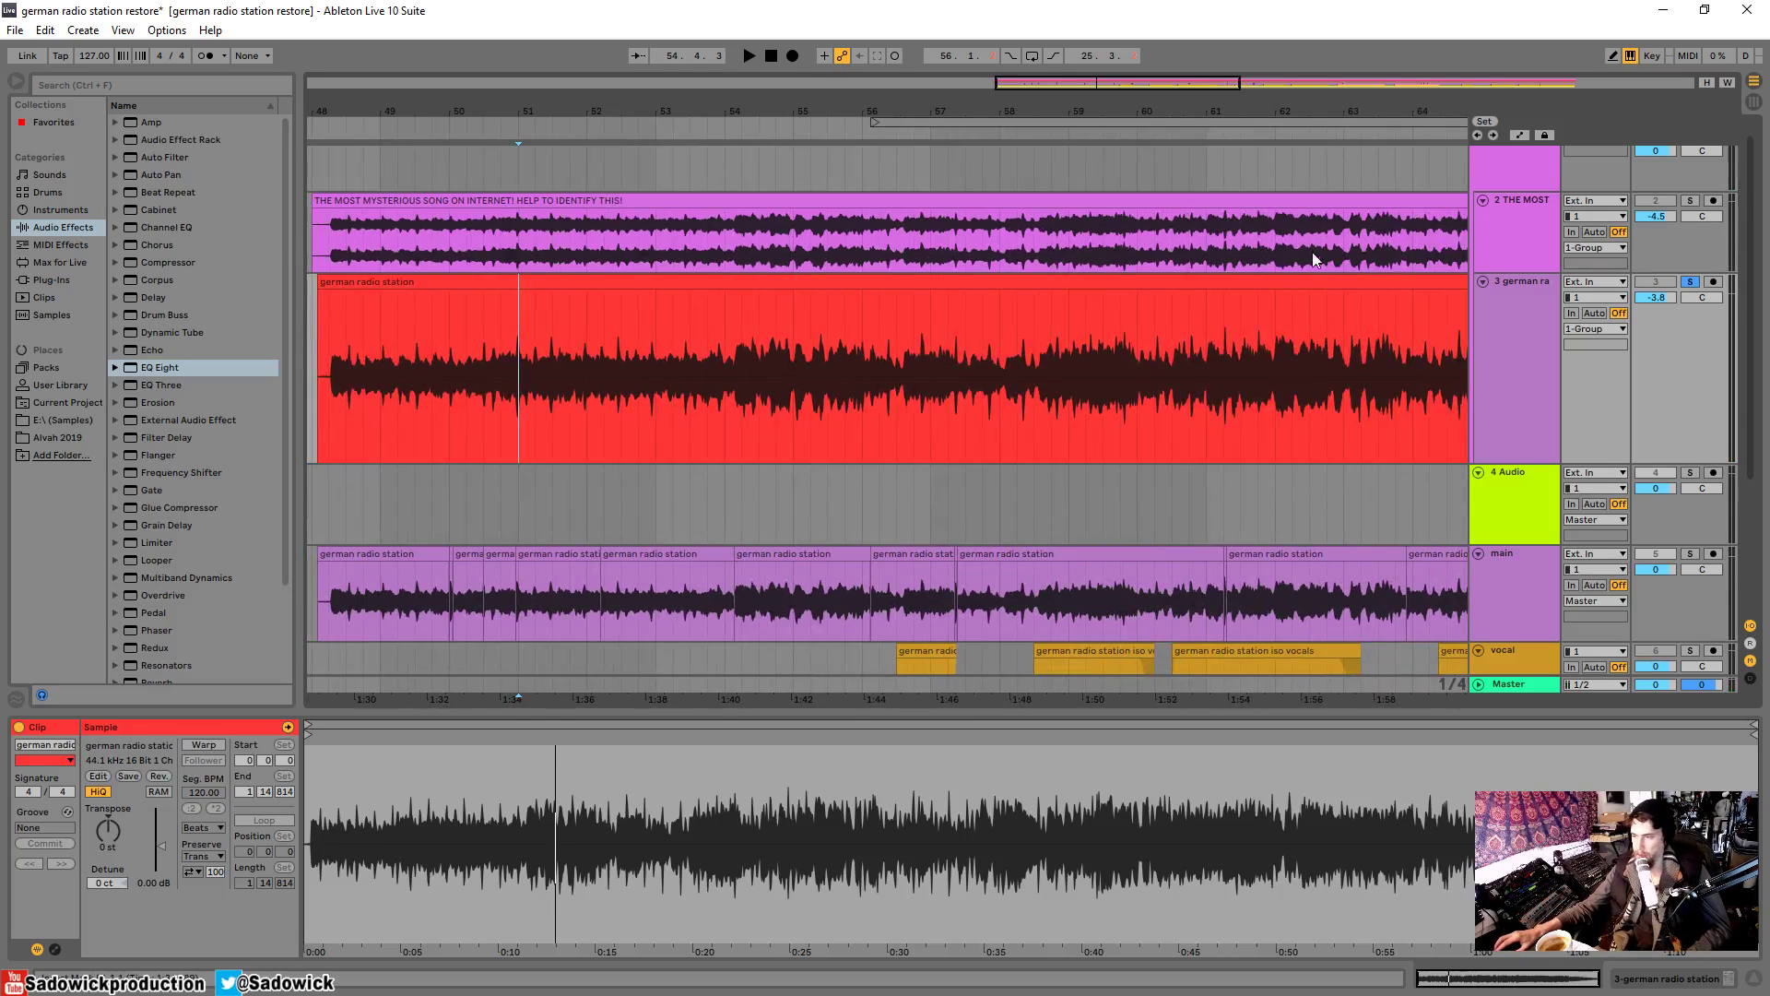
drag(663, 105, 700, 116)
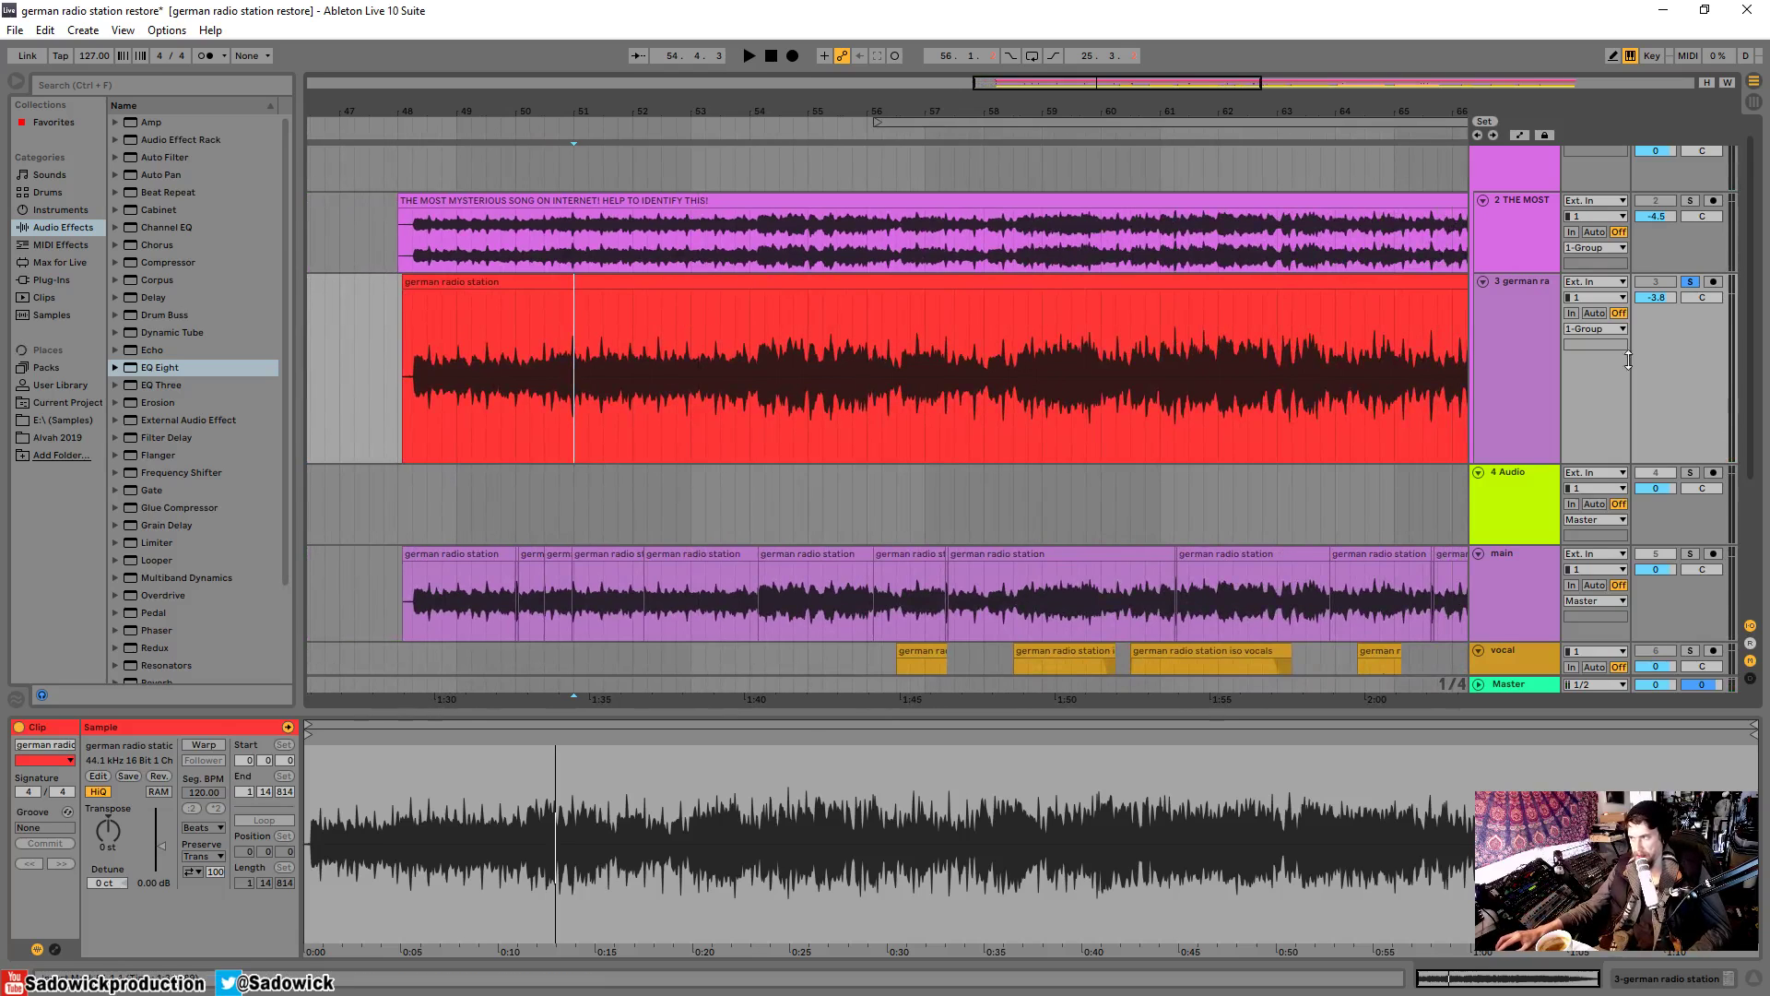
drag(1713, 391, 1682, 367)
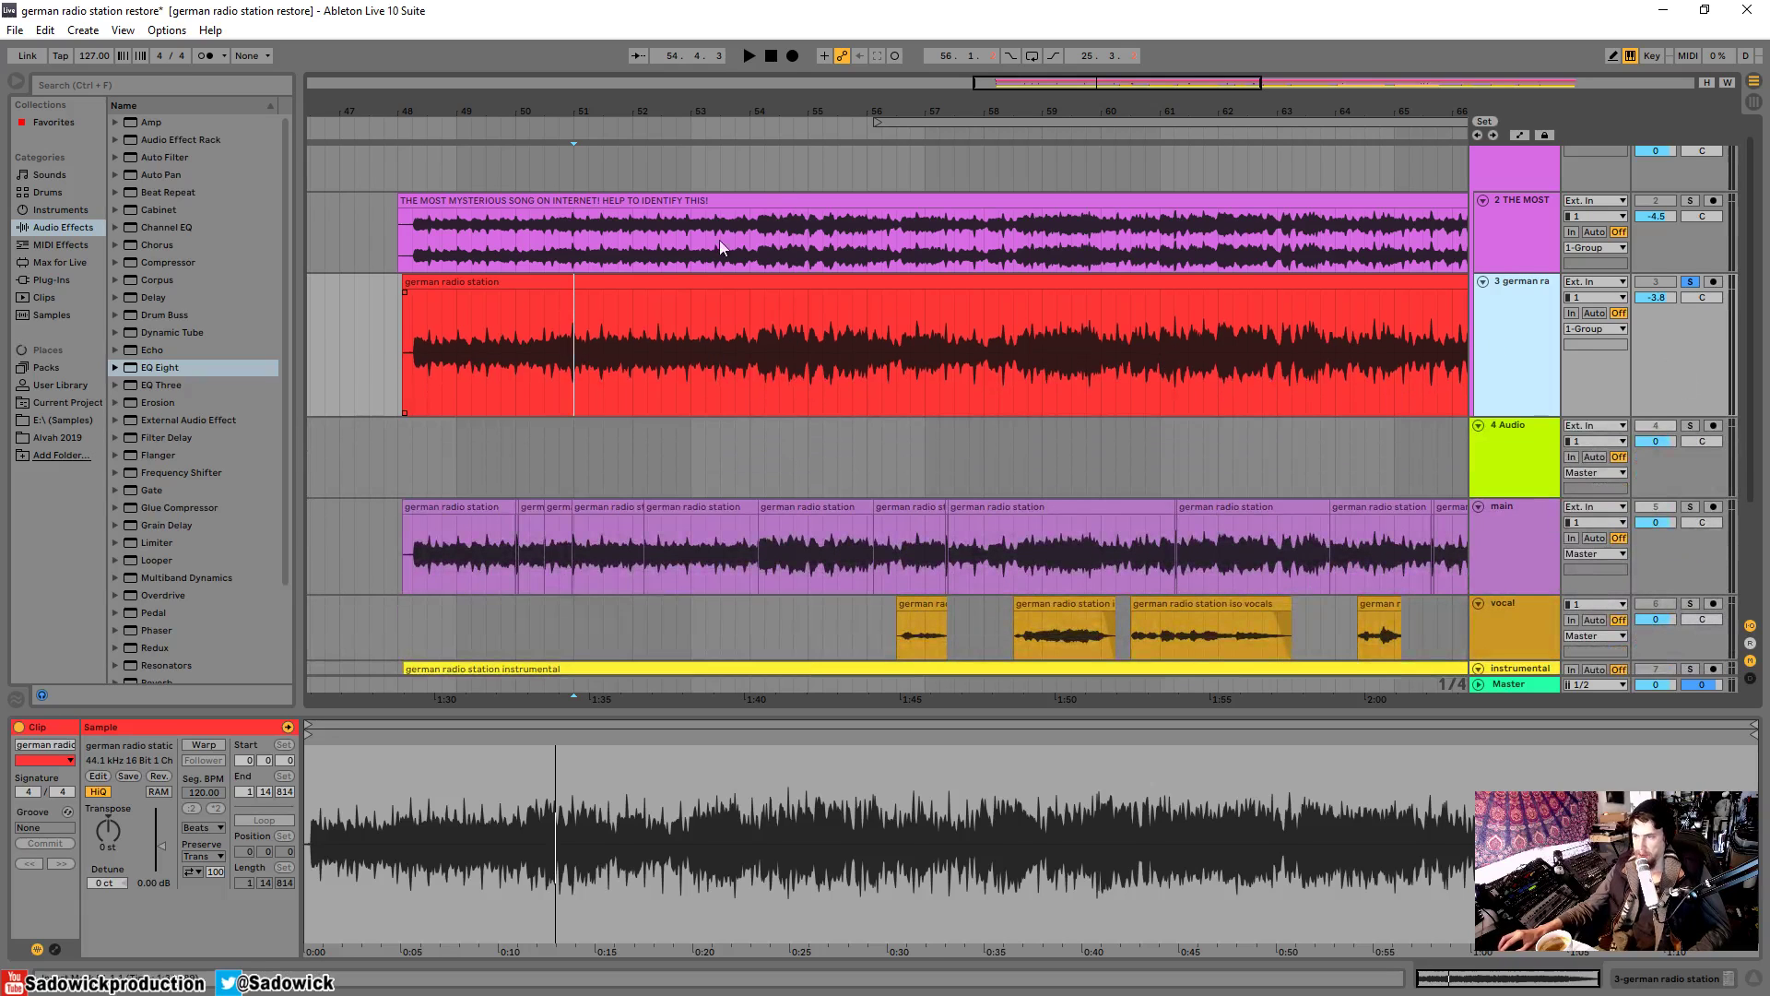
drag(703, 114, 633, 92)
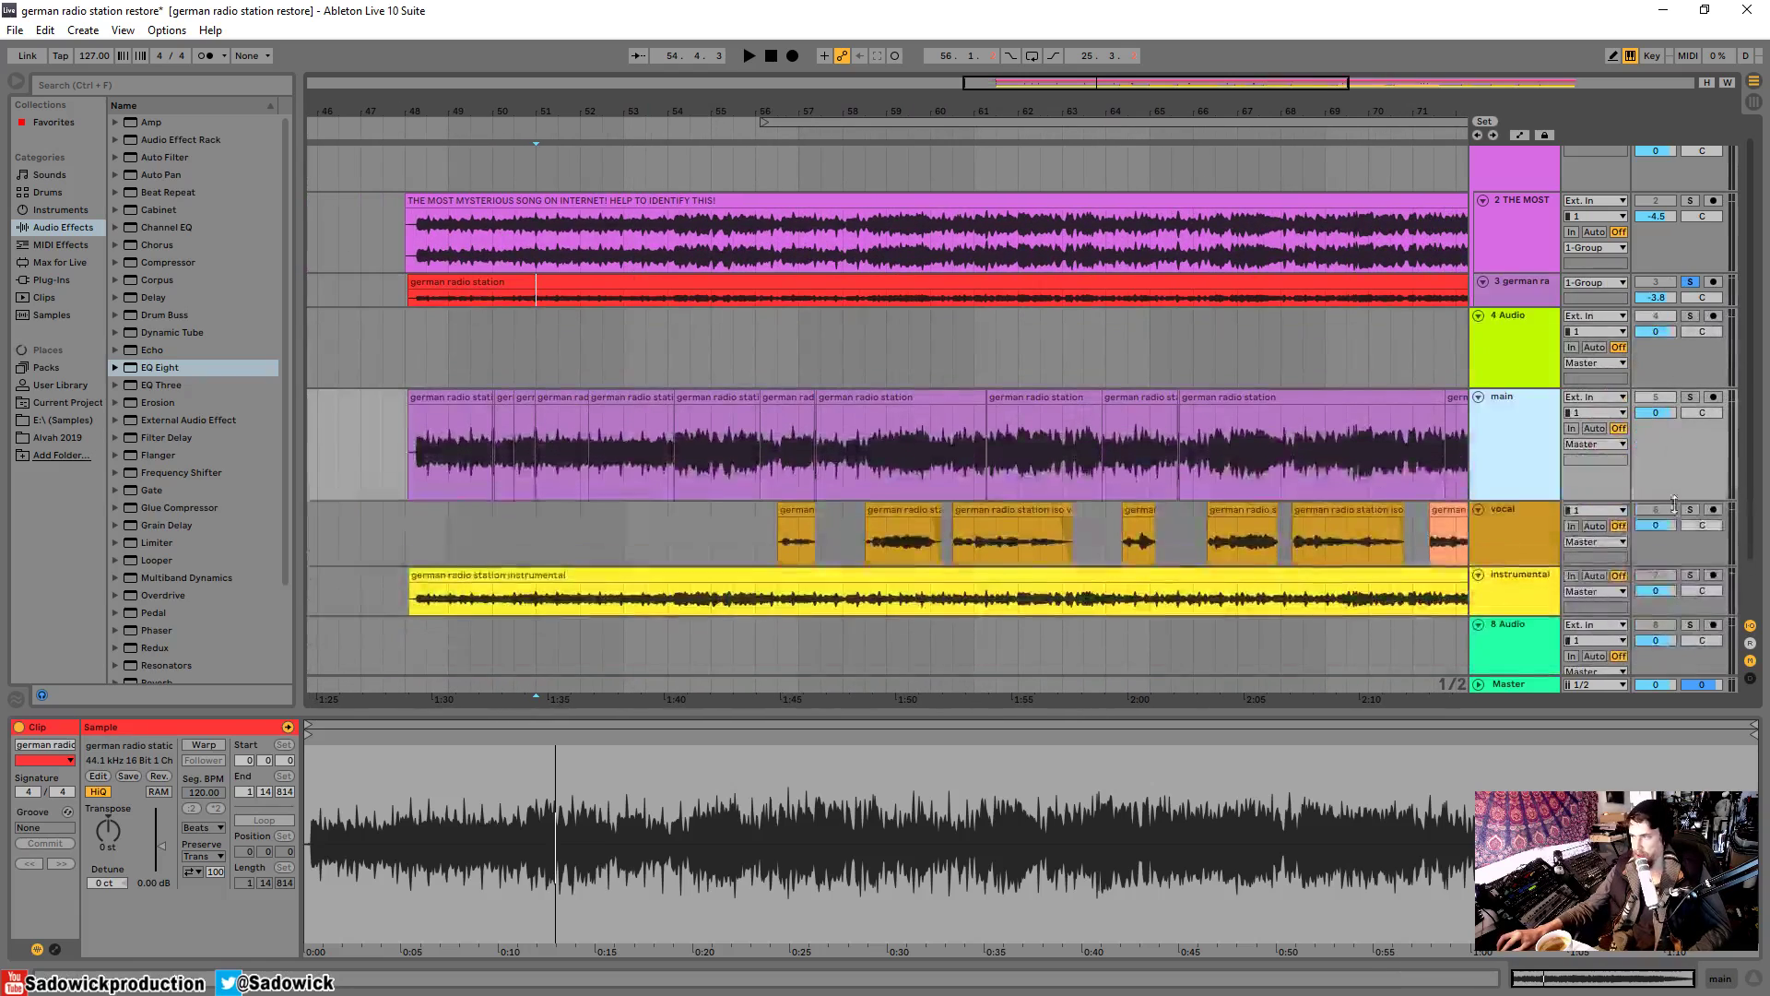
drag(1670, 459, 1670, 522)
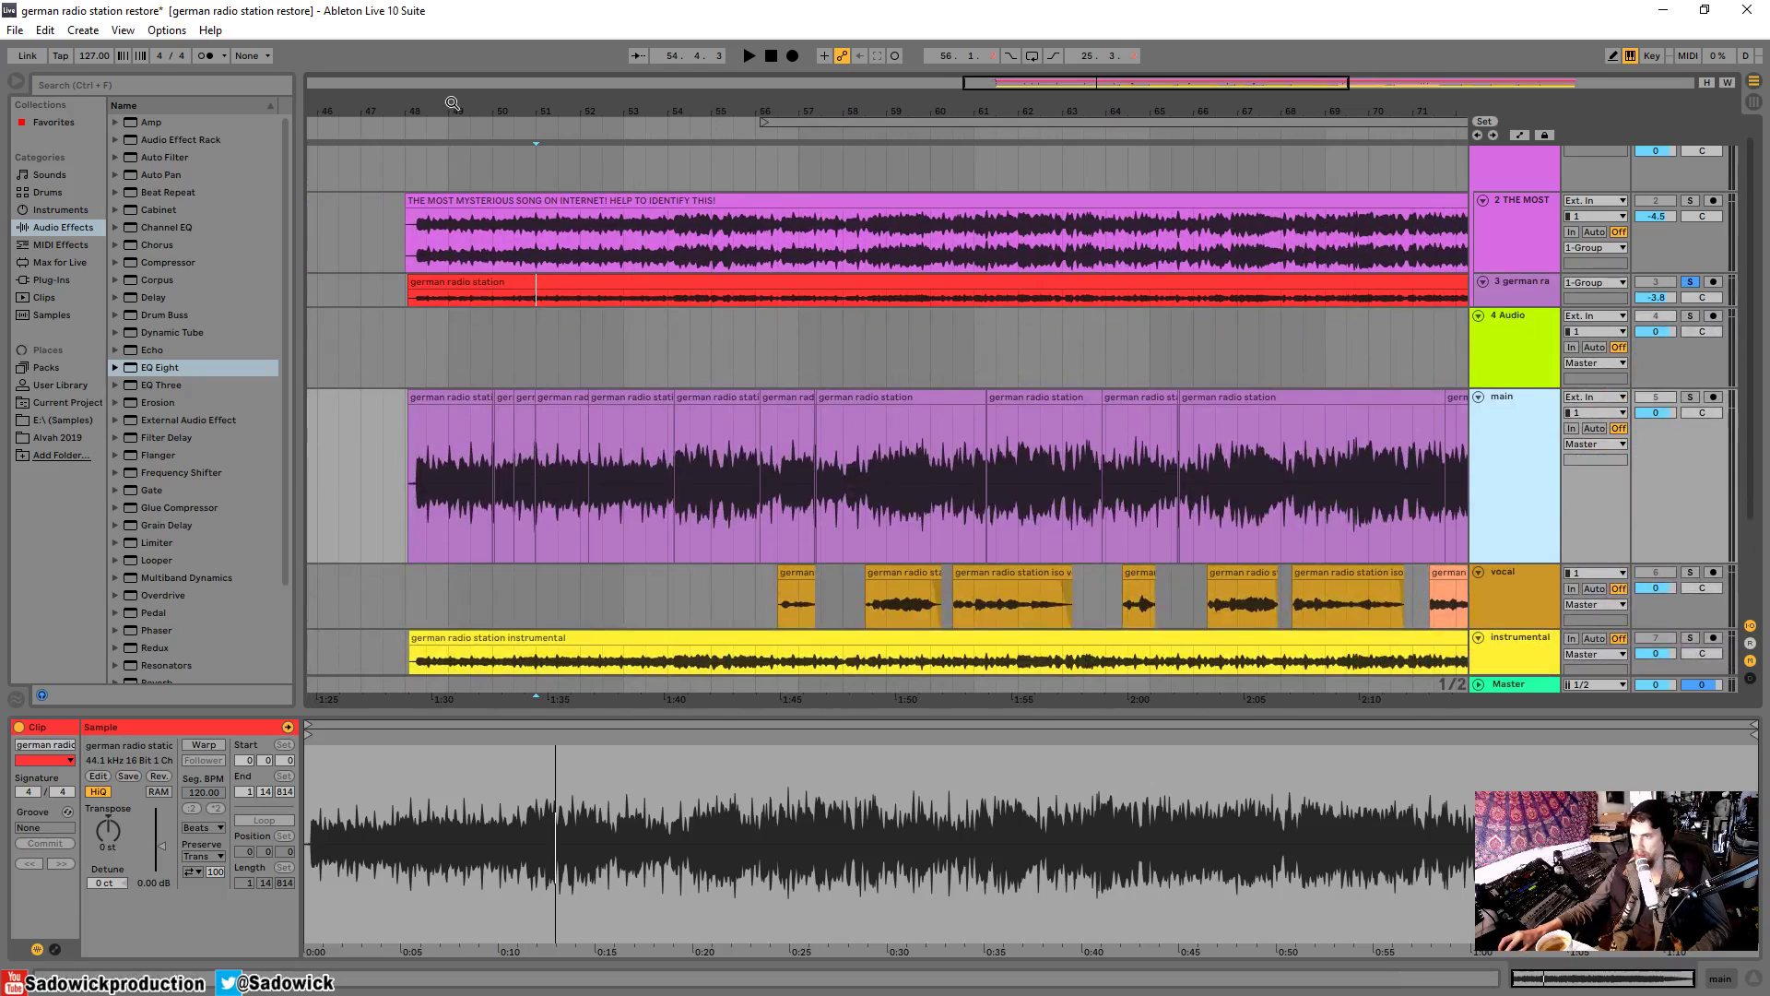
mouse_move(456, 108)
mouse_down()
mouse_move(455, 129)
mouse_move(445, 115)
mouse_up()
scroll(1541, 229, up, 1)
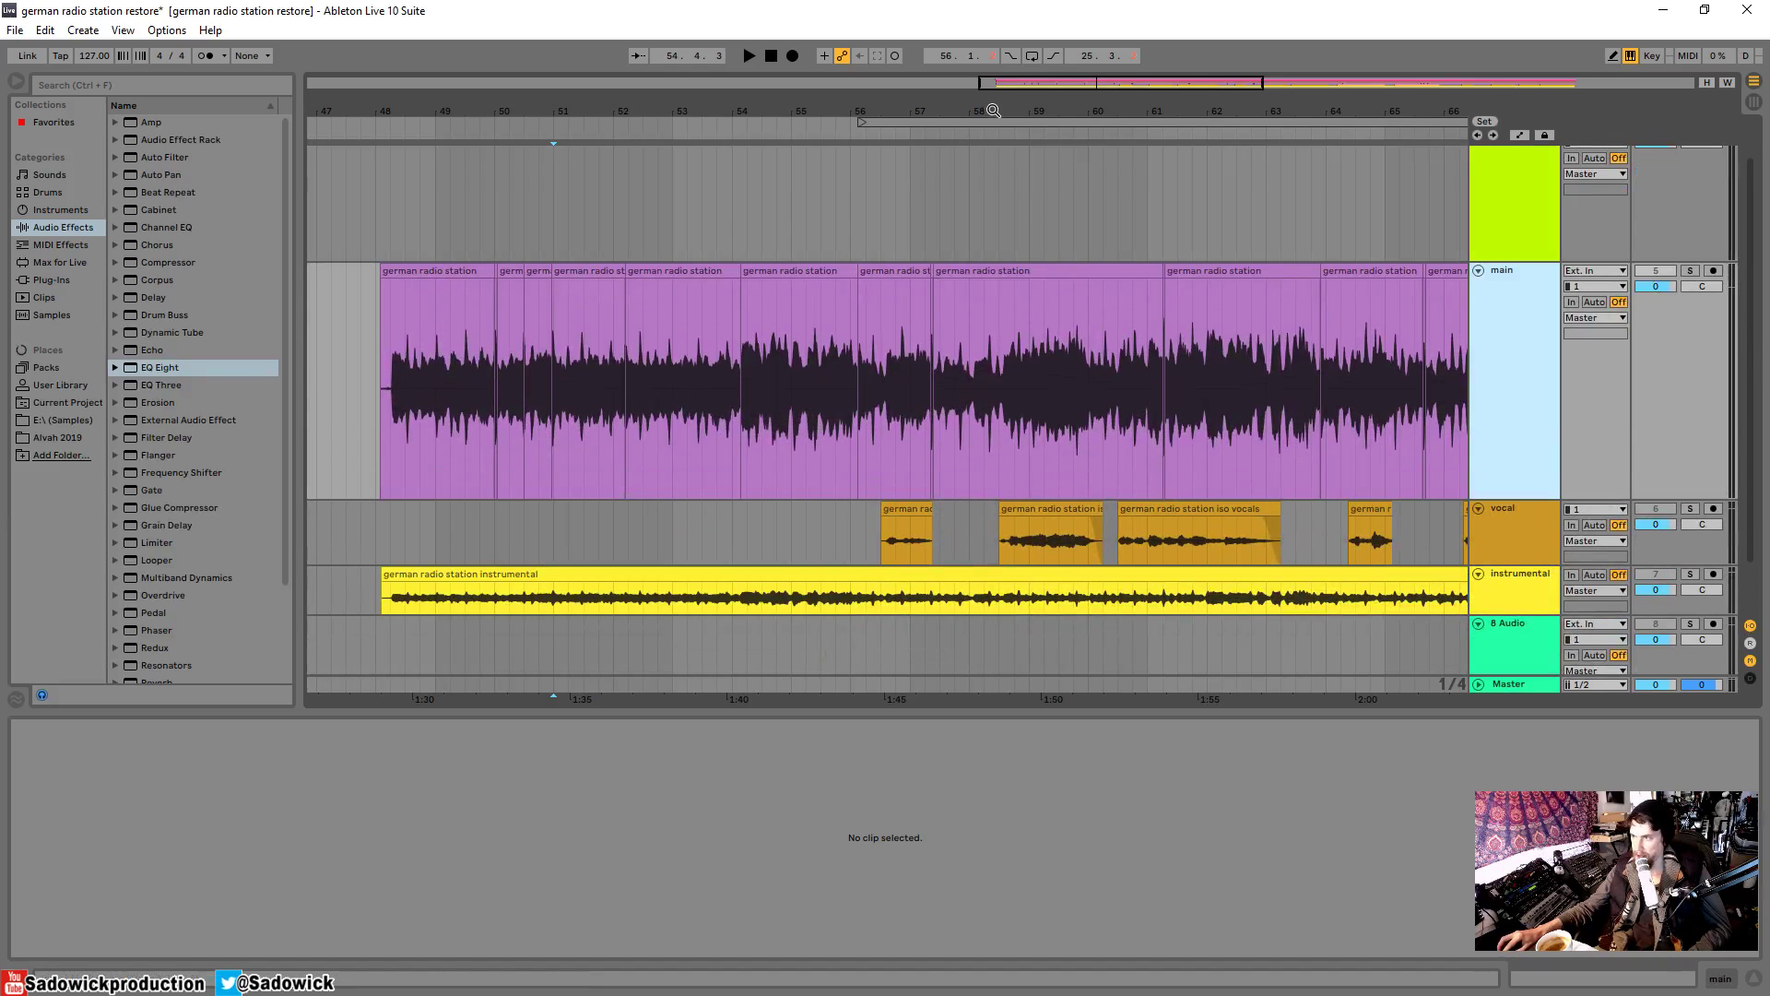
drag(993, 111, 1060, 110)
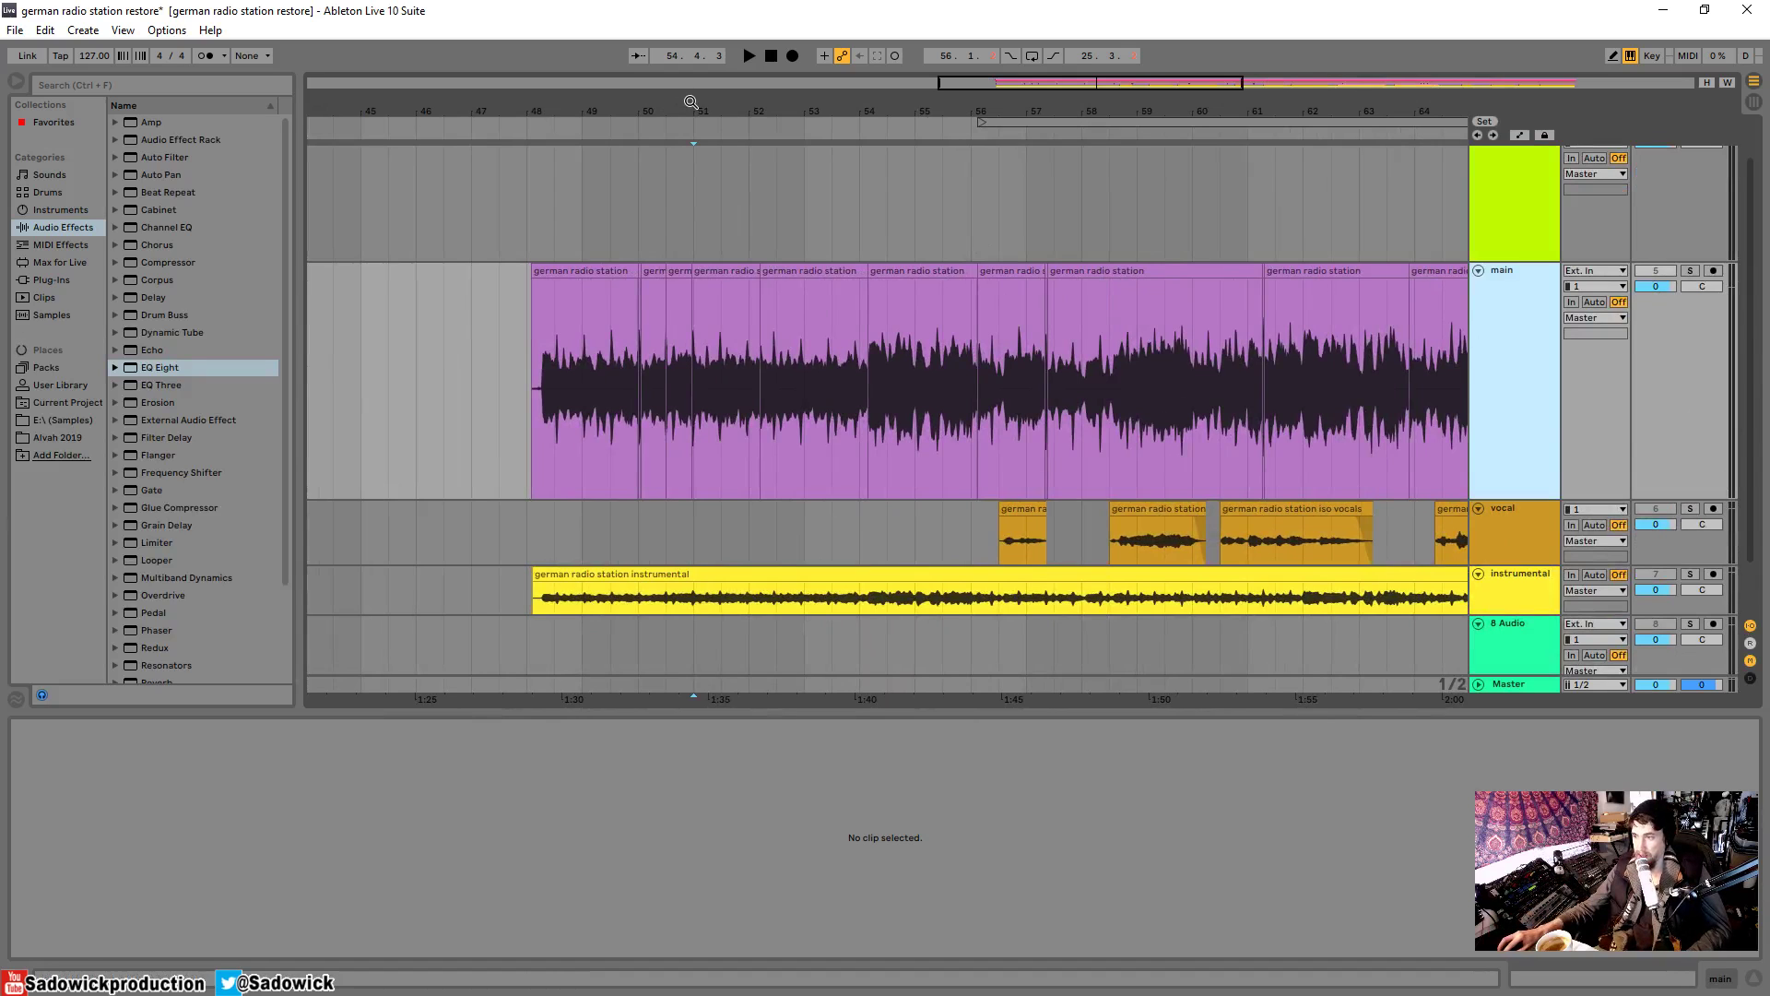
- Inspect the very short german radio station clip cut out at bar 50 on the main track
drag(690, 102, 690, 160)
drag(582, 113, 581, 185)
click(599, 272)
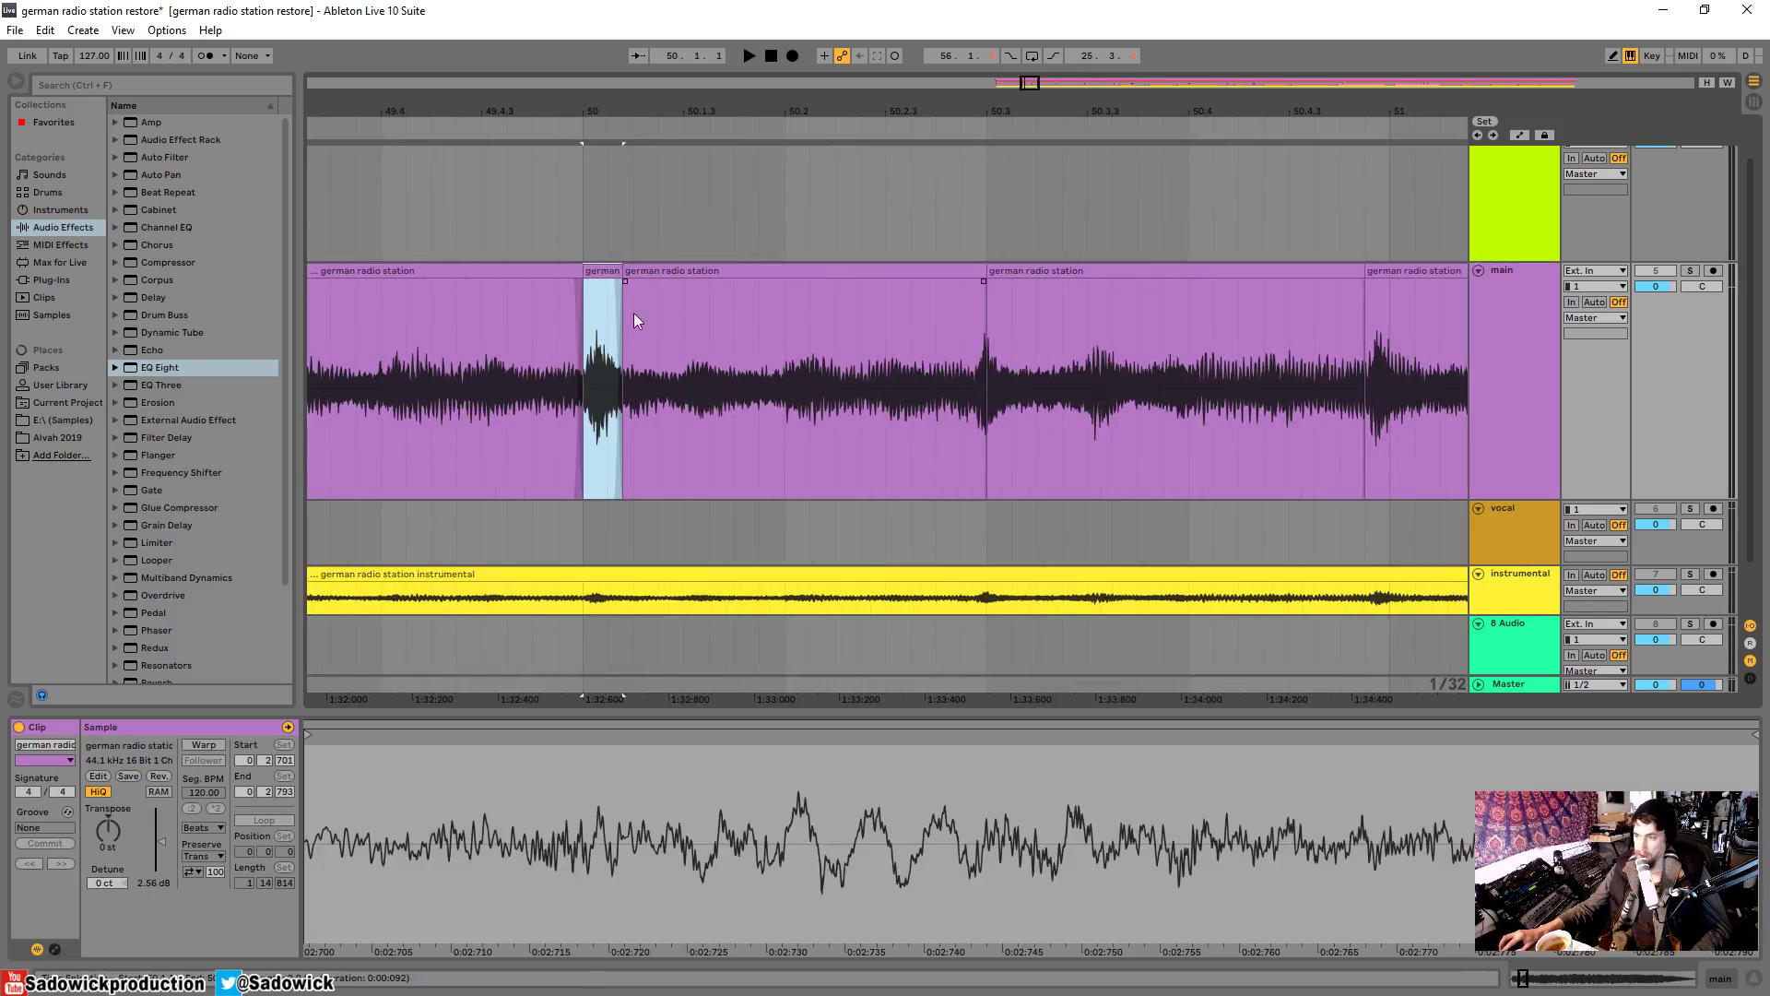
mouse_move(623, 112)
mouse_down()
mouse_move(623, 37)
mouse_move(601, 129)
mouse_up()
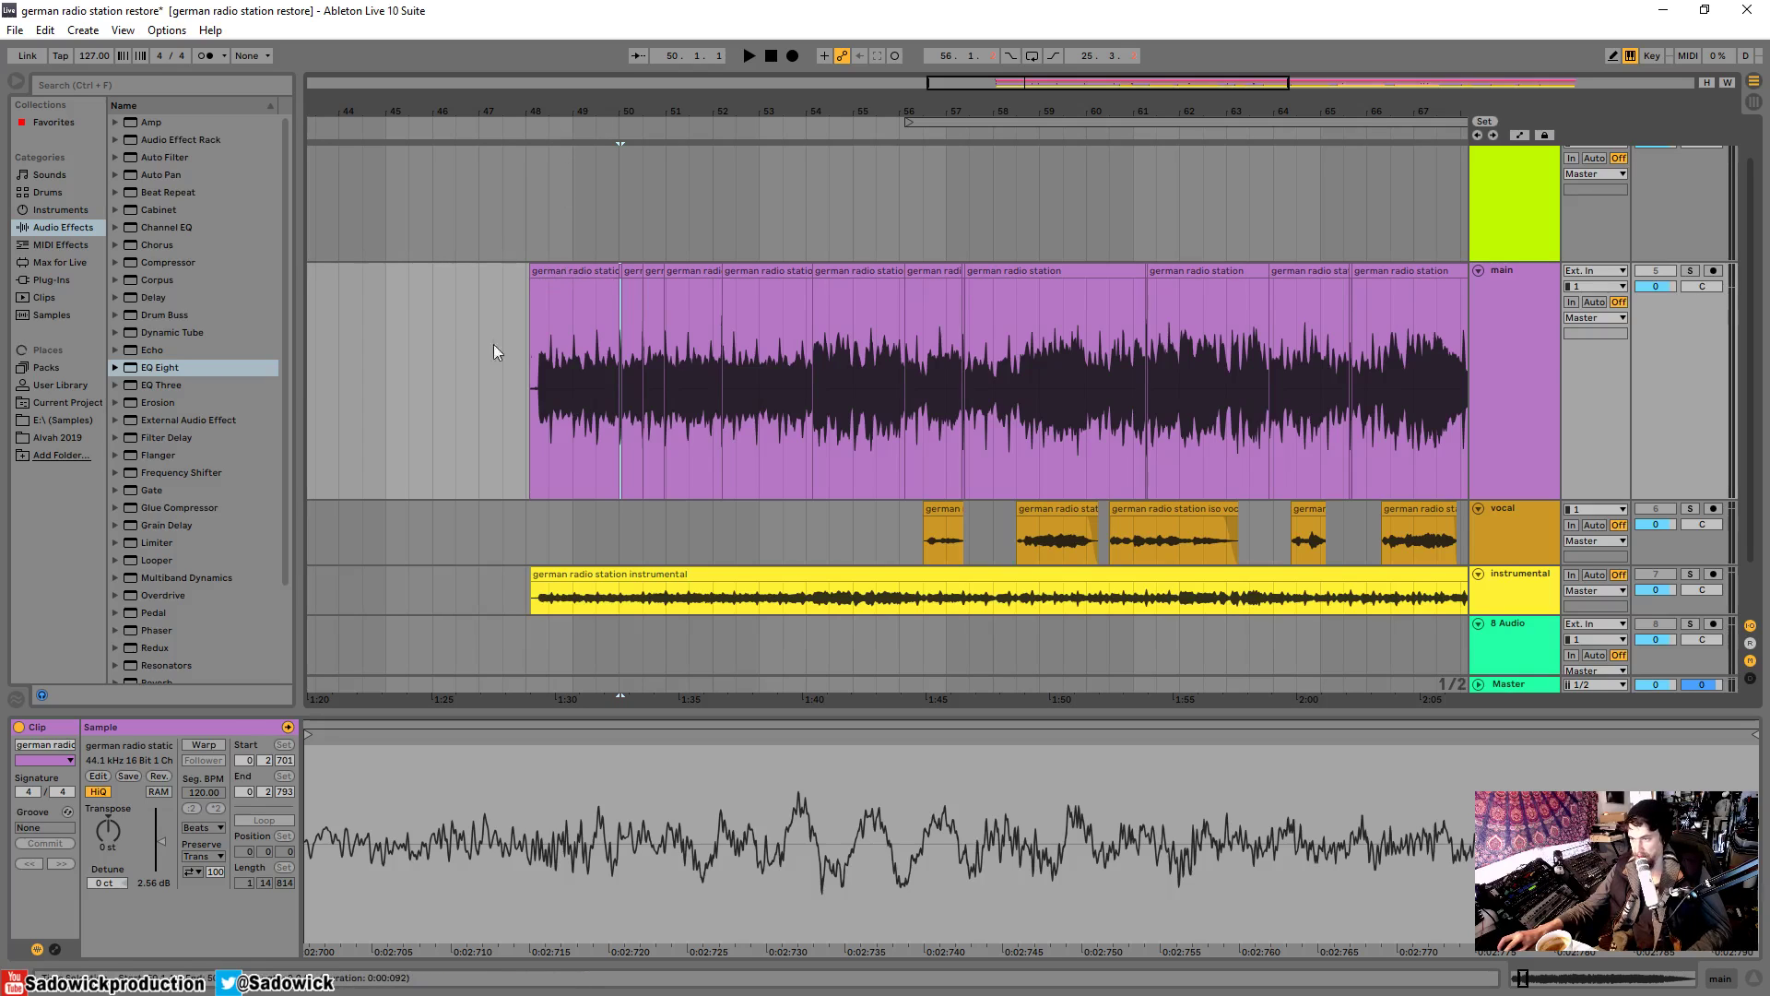
- Solo the main track and audition it from its first clip into bar 54
click(604, 270)
key(space)
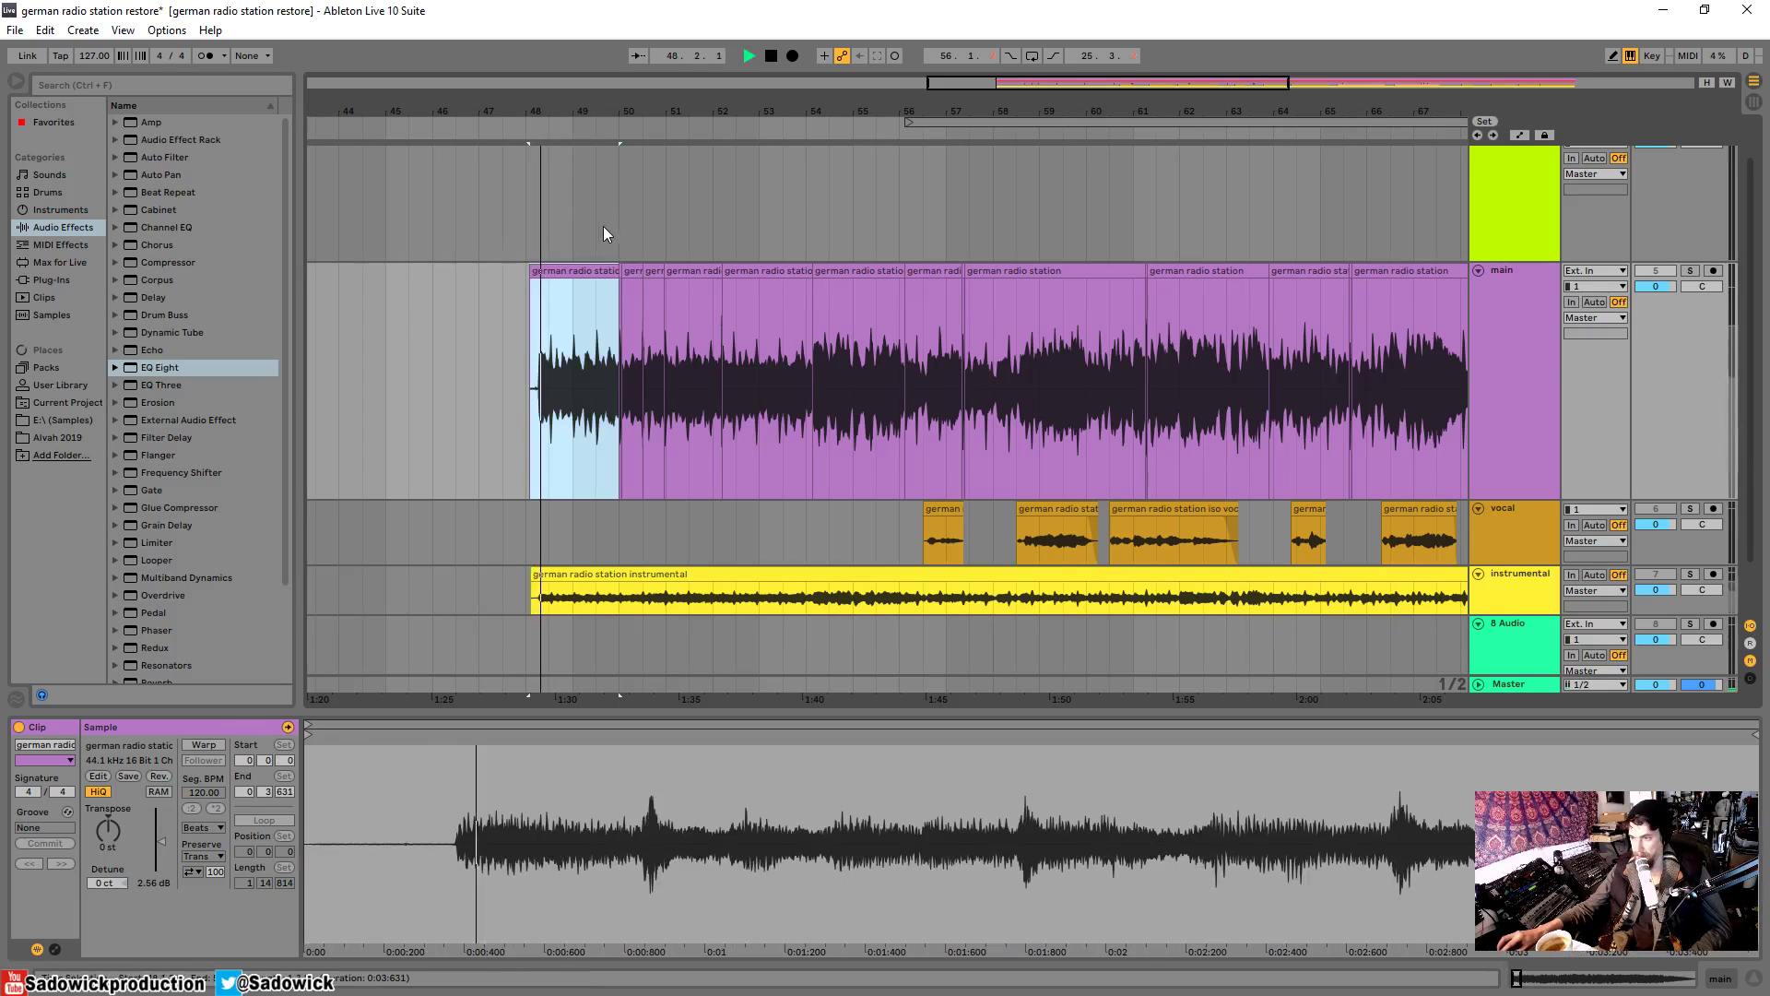
key(space)
click(1689, 271)
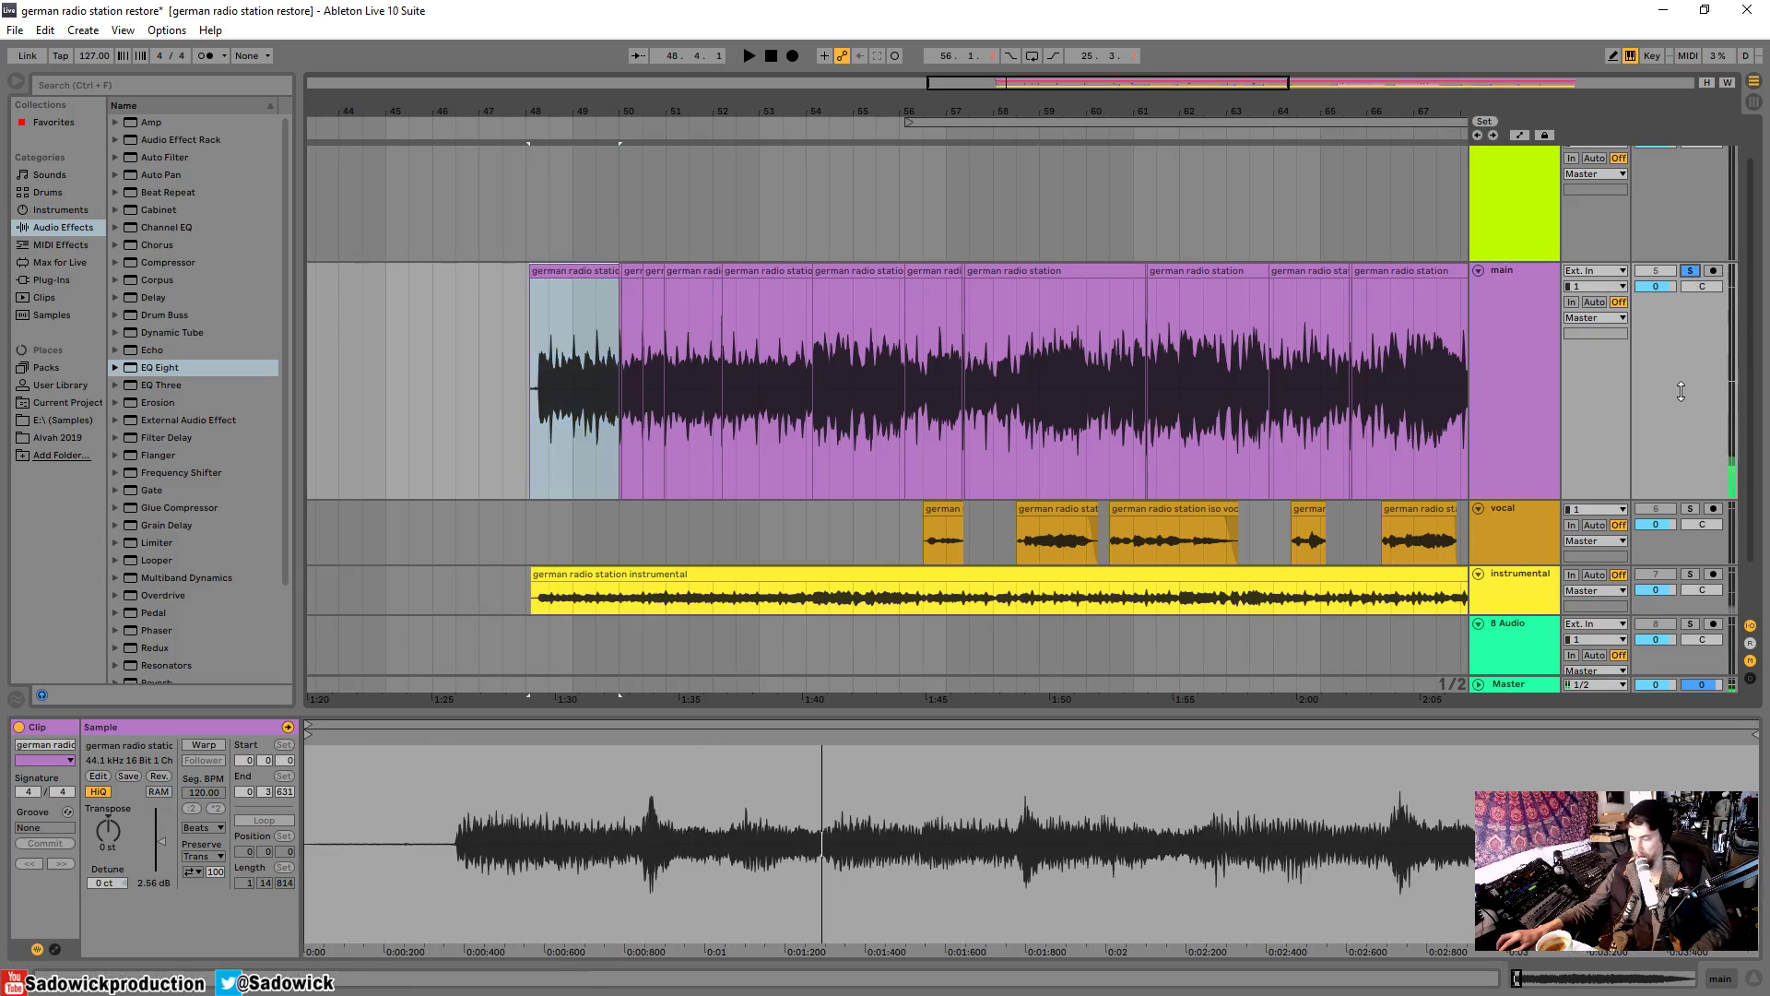
key(space)
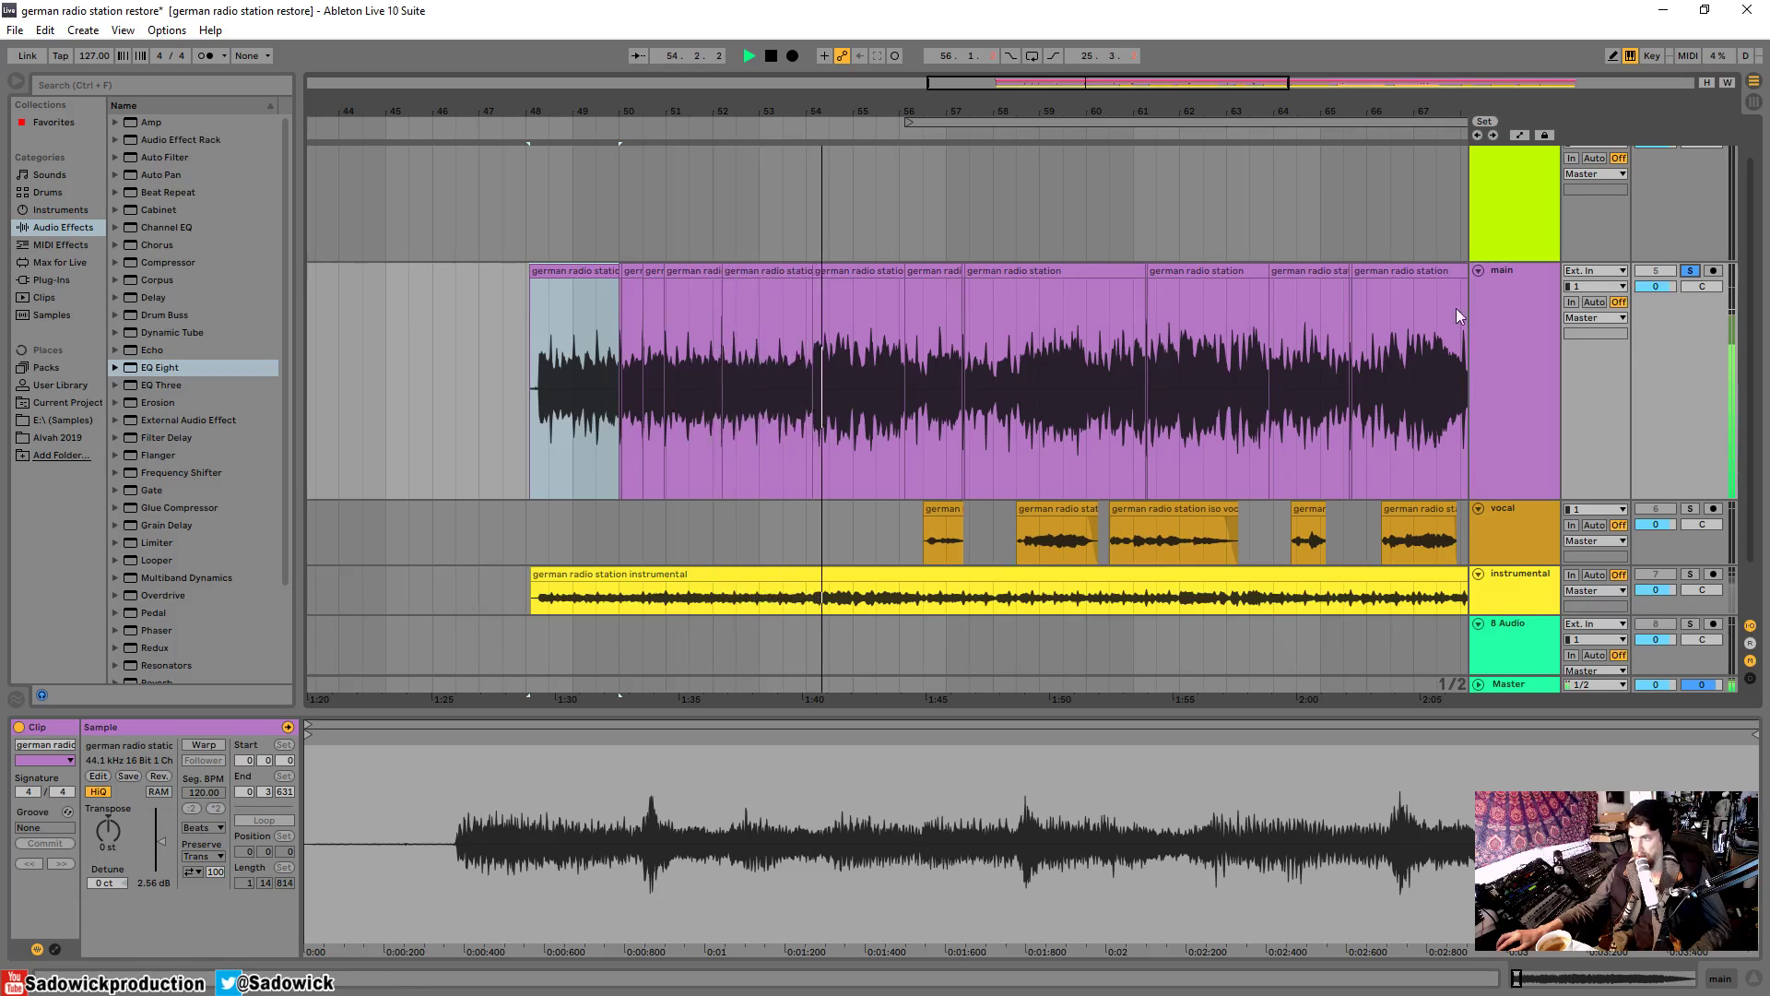
key(space)
- Reduce the heights of the 4 Audio and main tracks so the vocal and instrumental tracks fit in view
drag(809, 113, 623, 123)
drag(1675, 499, 1677, 284)
drag(1670, 378, 1668, 265)
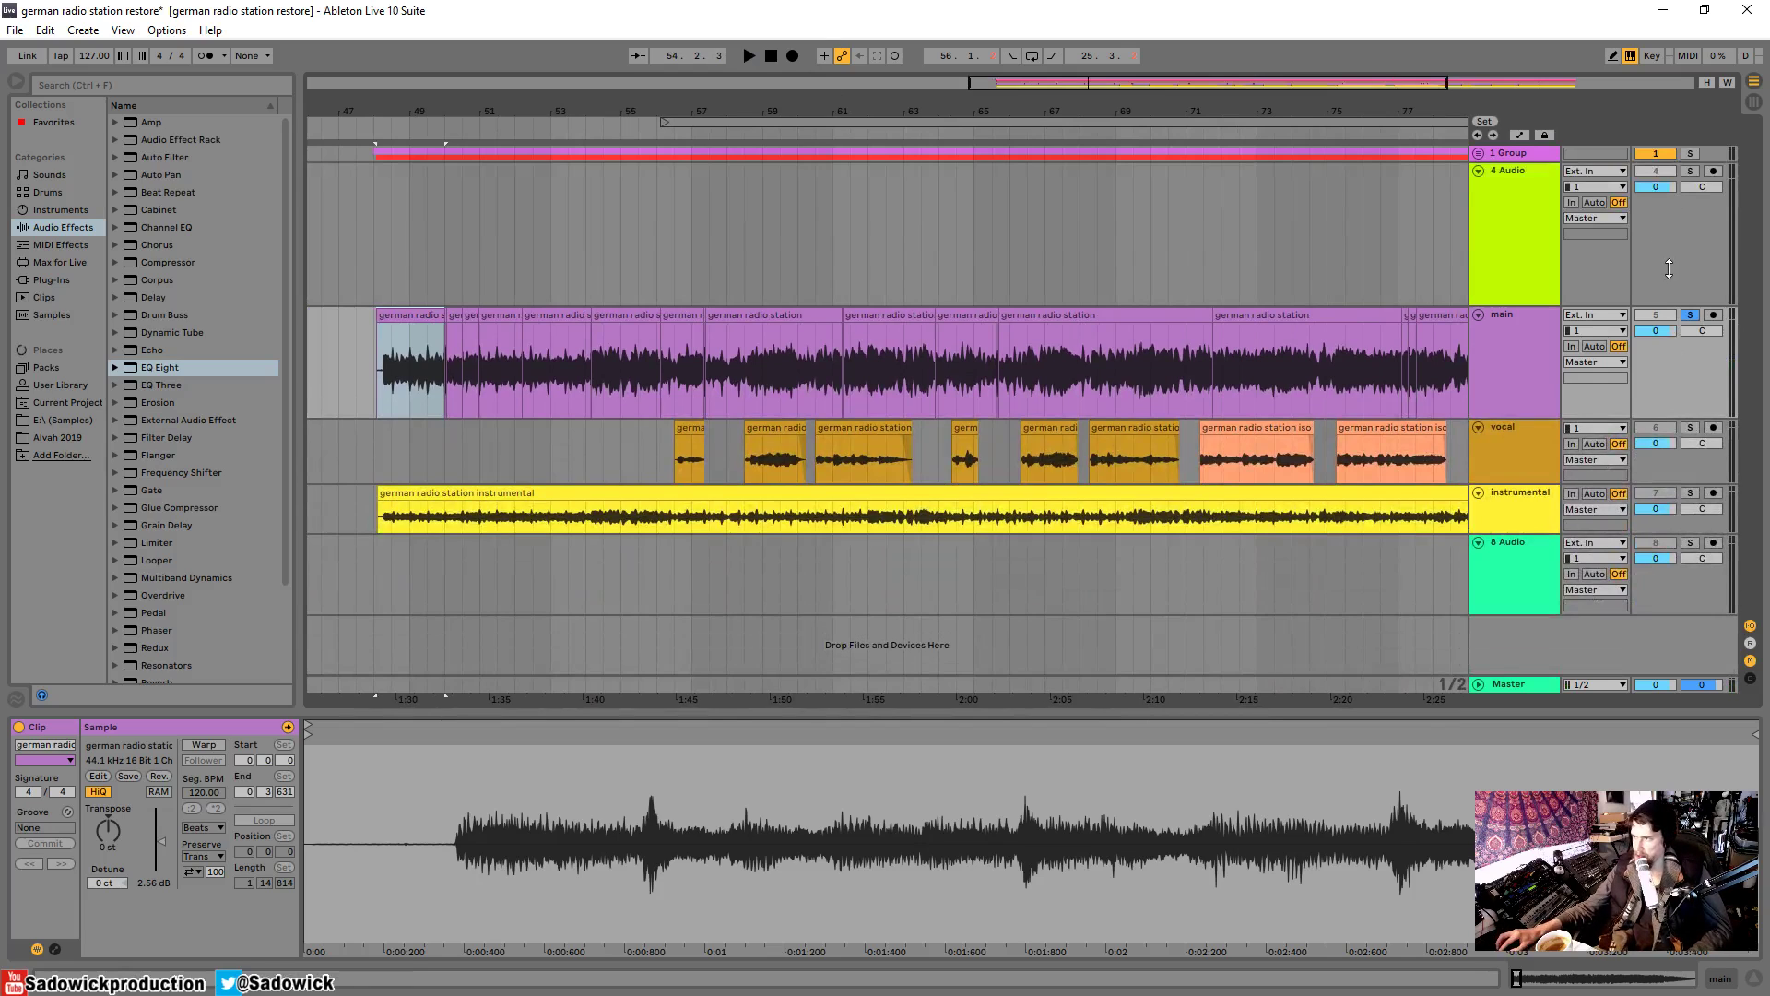
drag(1669, 269, 1678, 221)
drag(1680, 328, 1680, 348)
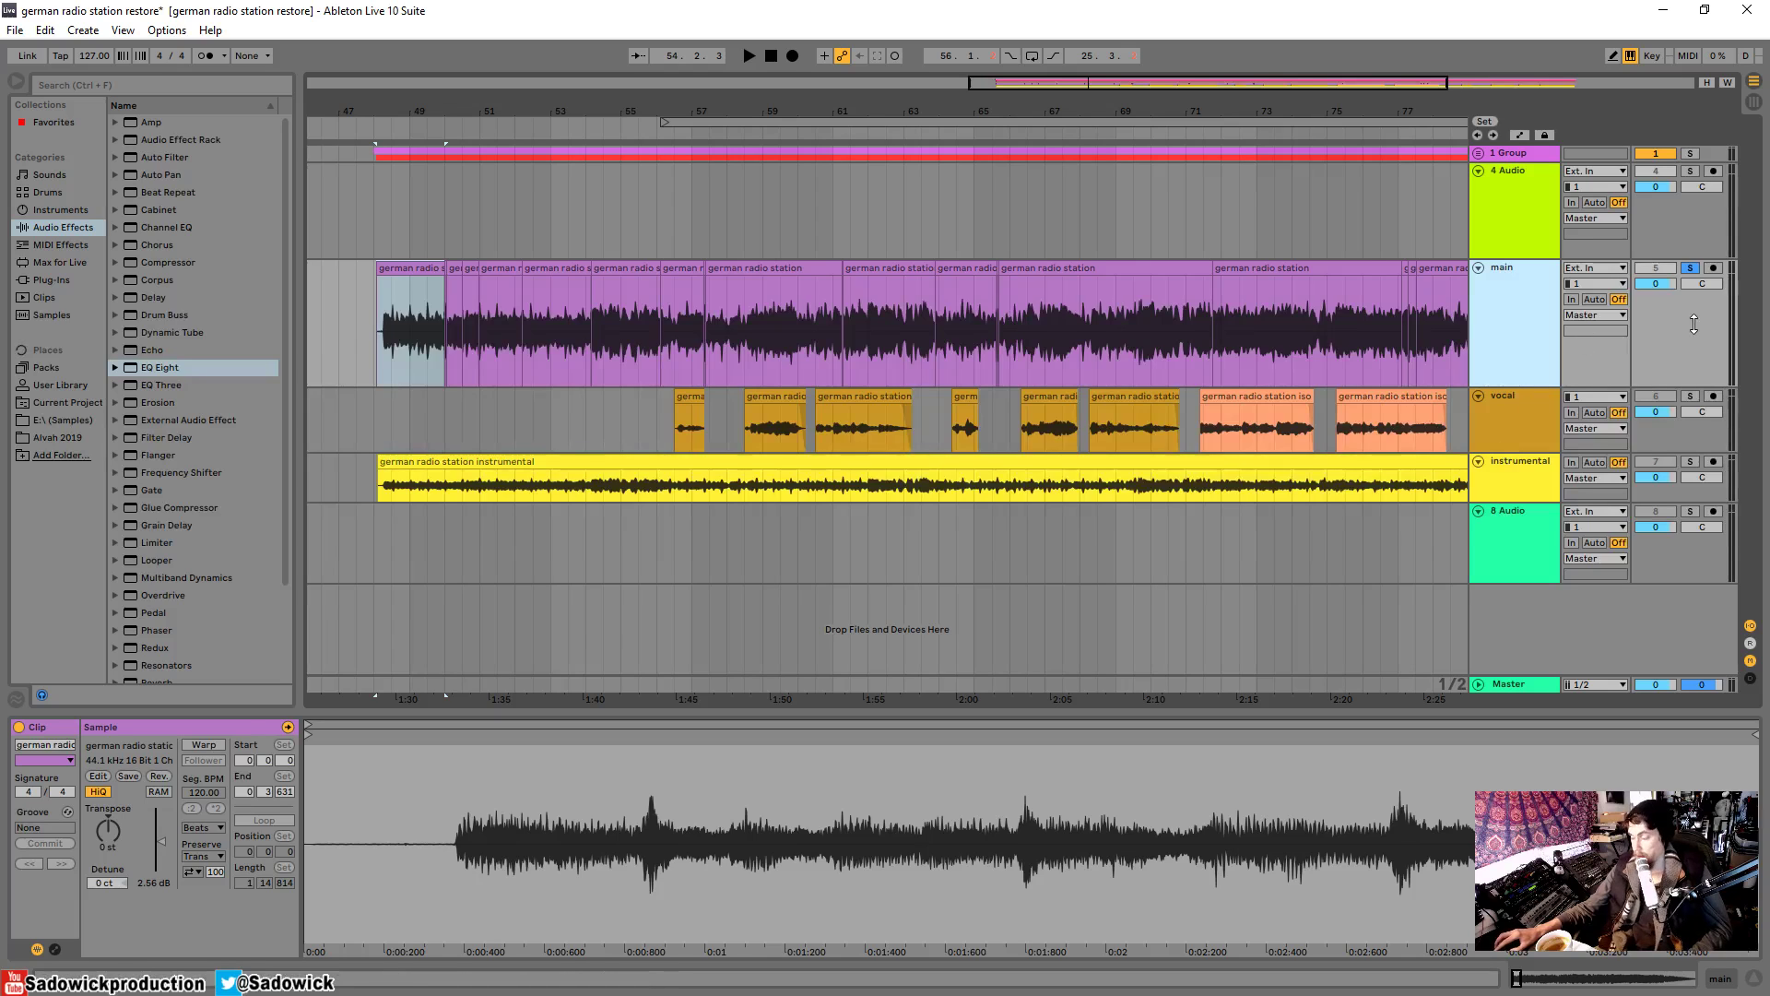
mouse_move(1688, 337)
mouse_down()
mouse_move(1683, 364)
mouse_move(1676, 338)
mouse_up()
- Solo the vocal track and make it taller, and show its device chain with the first vocal clip selected
click(1691, 396)
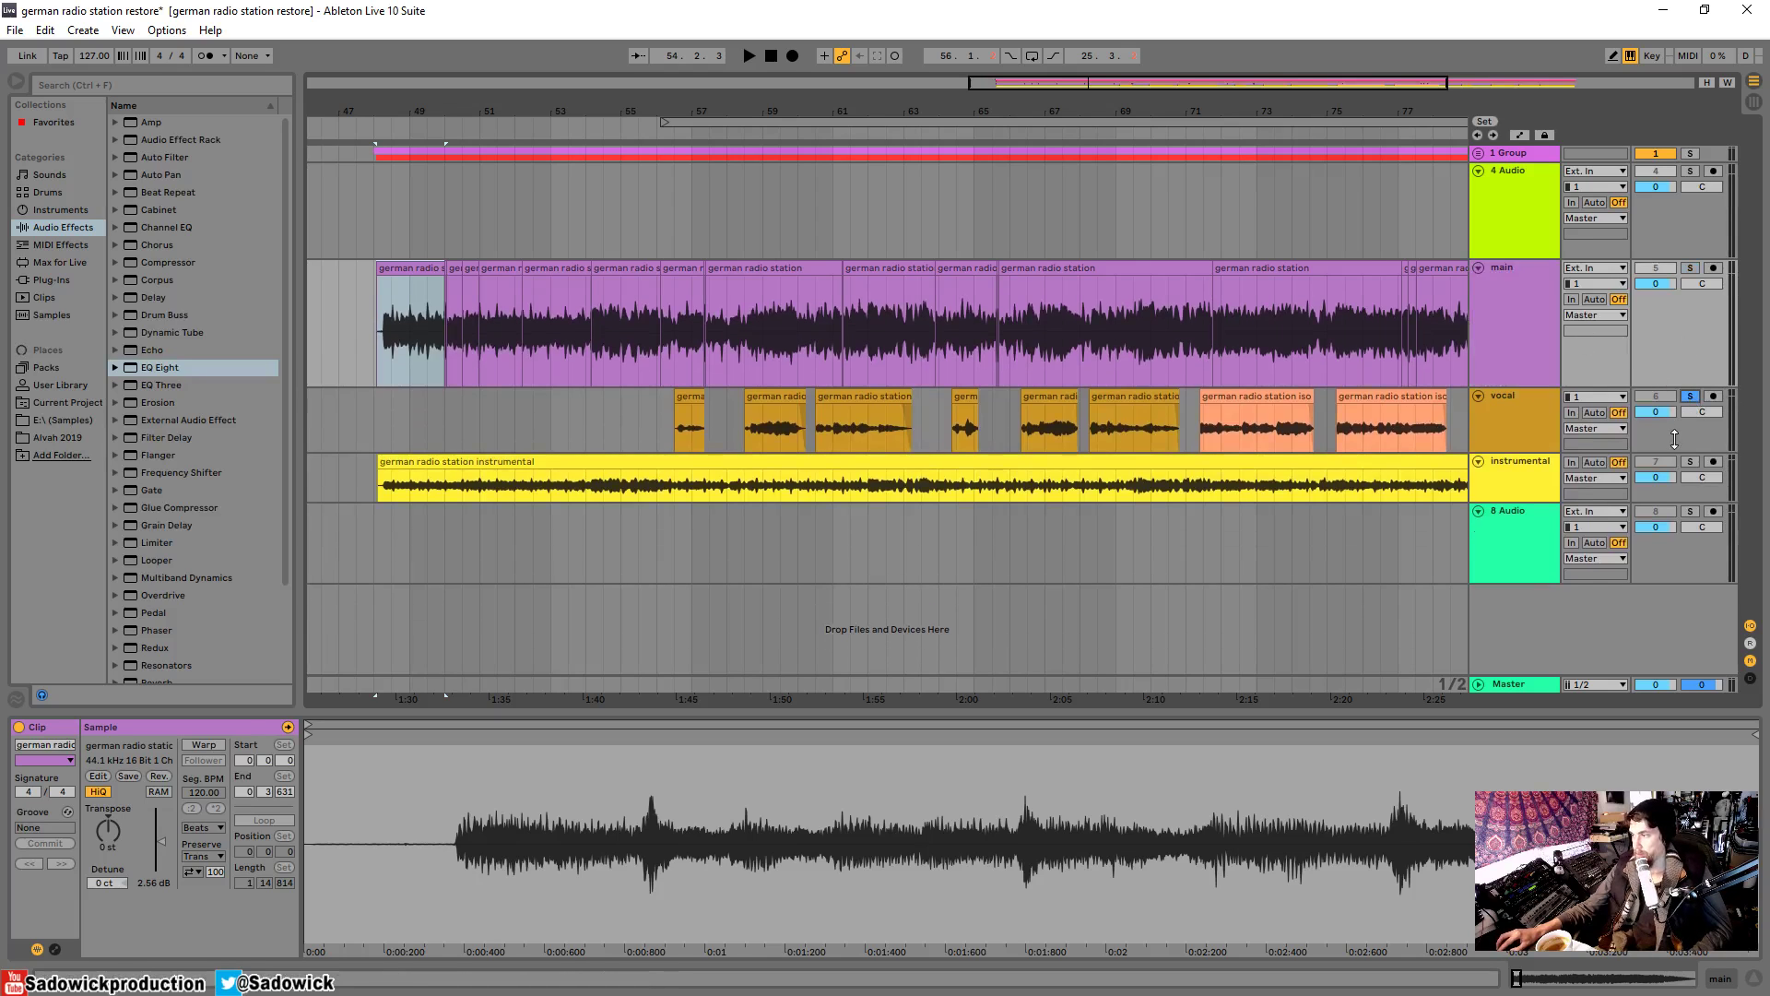
drag(1678, 452, 1678, 483)
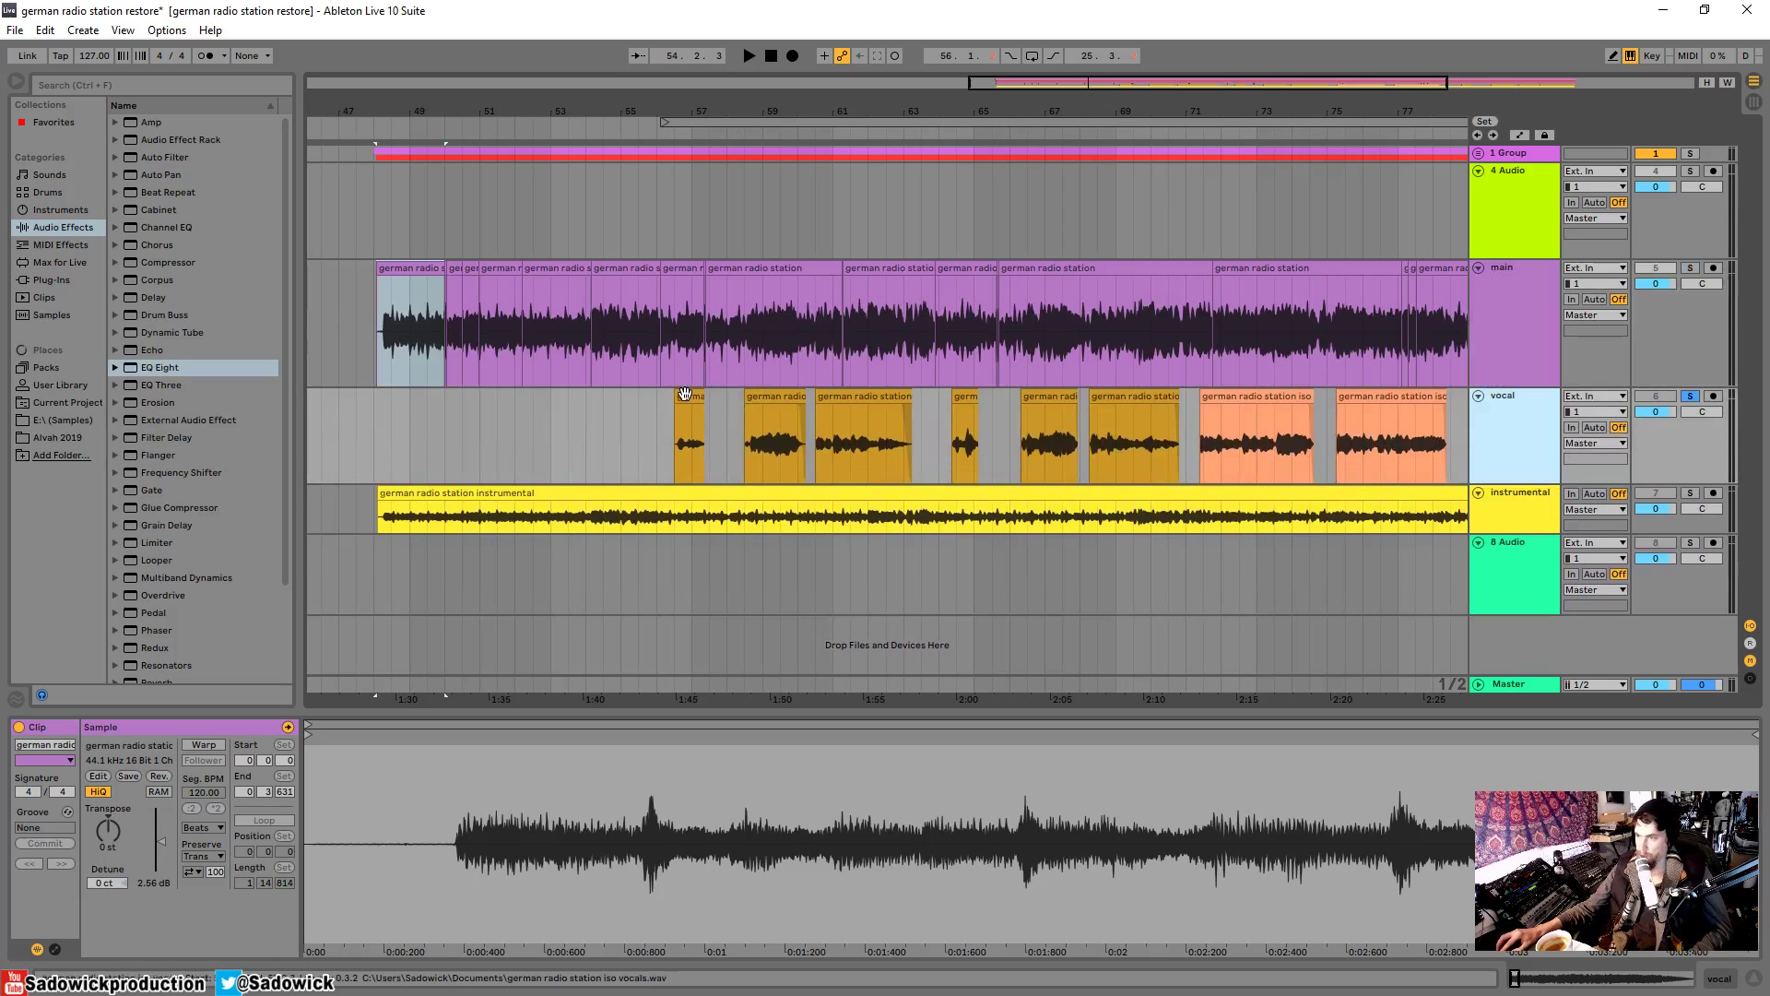
click(686, 396)
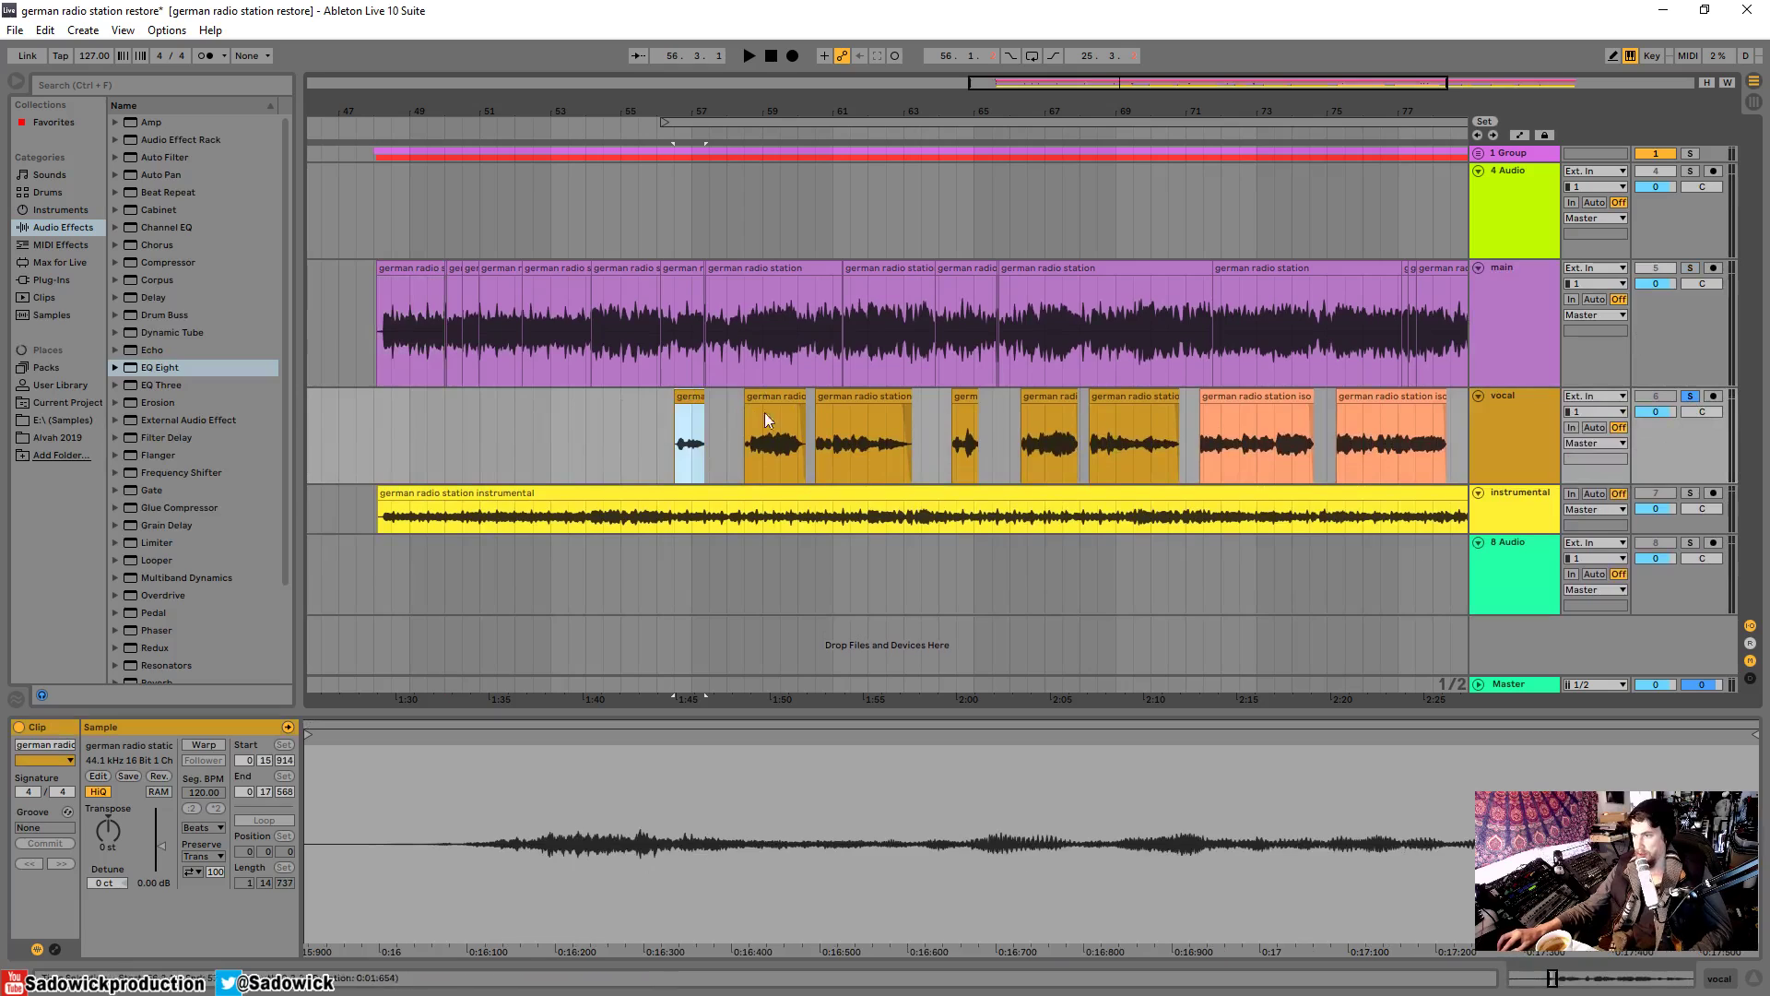
click(1693, 446)
click(1720, 979)
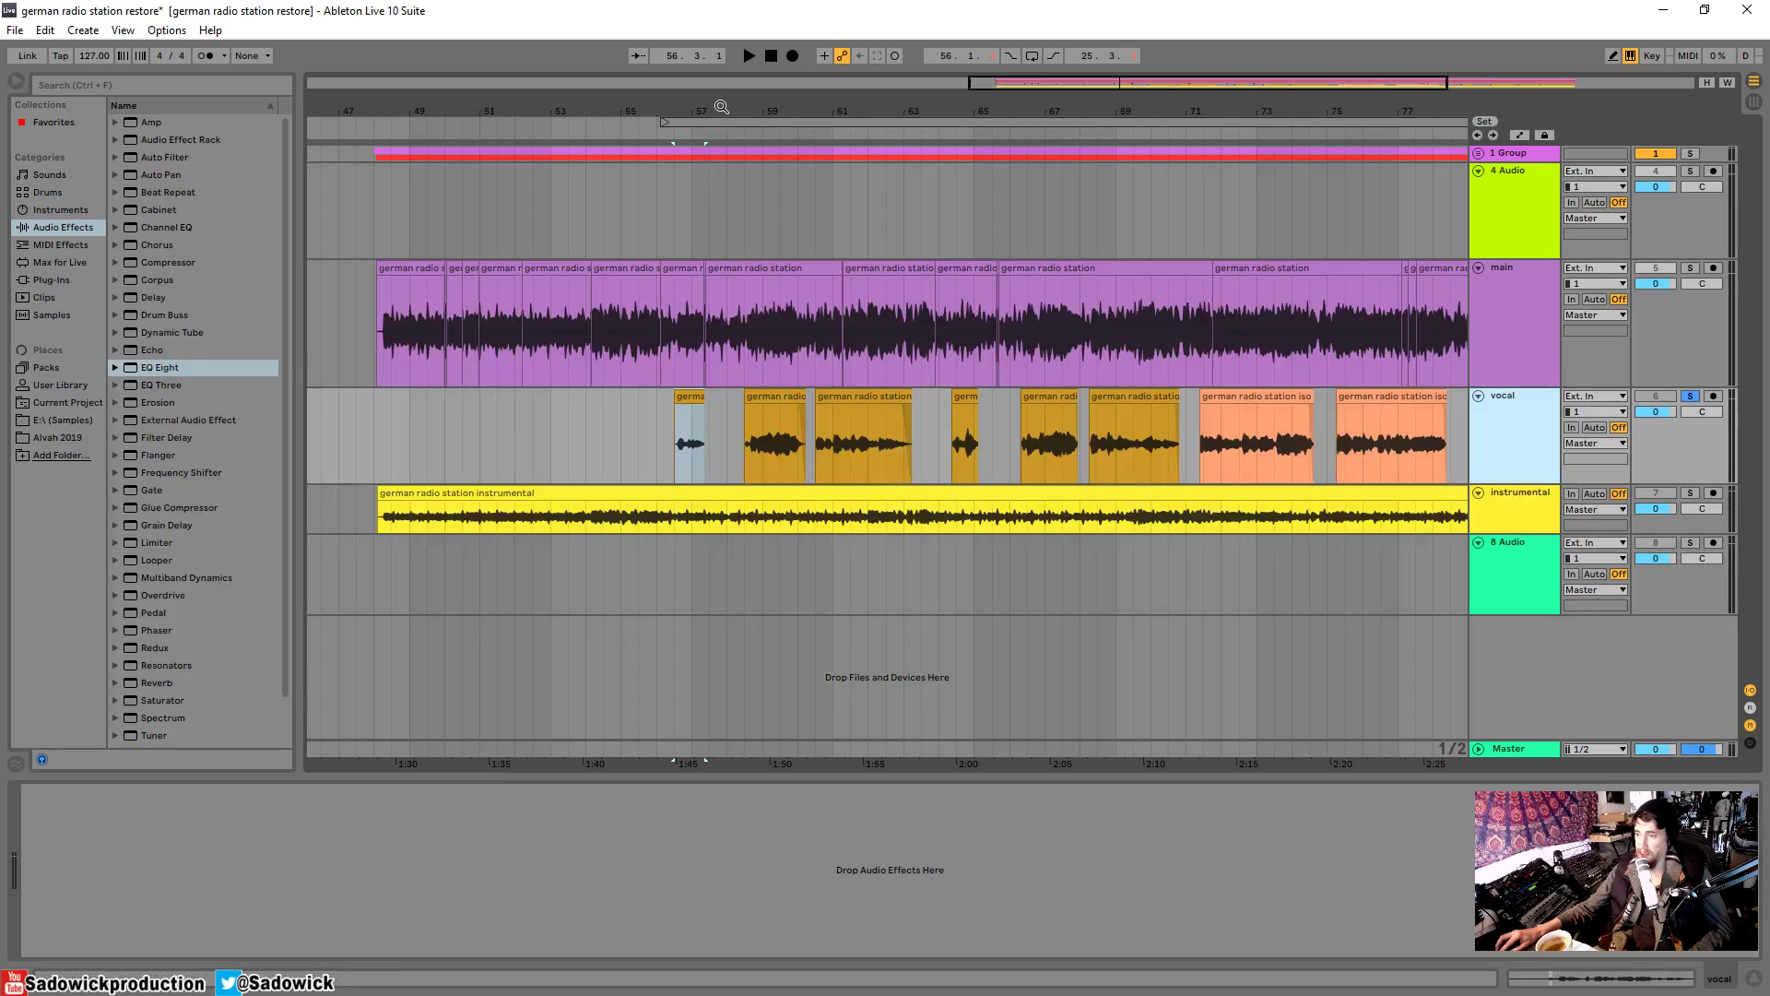
- Audition the first iso vocals clip on the vocal track, and select the second vocal clip
drag(722, 101, 611, 102)
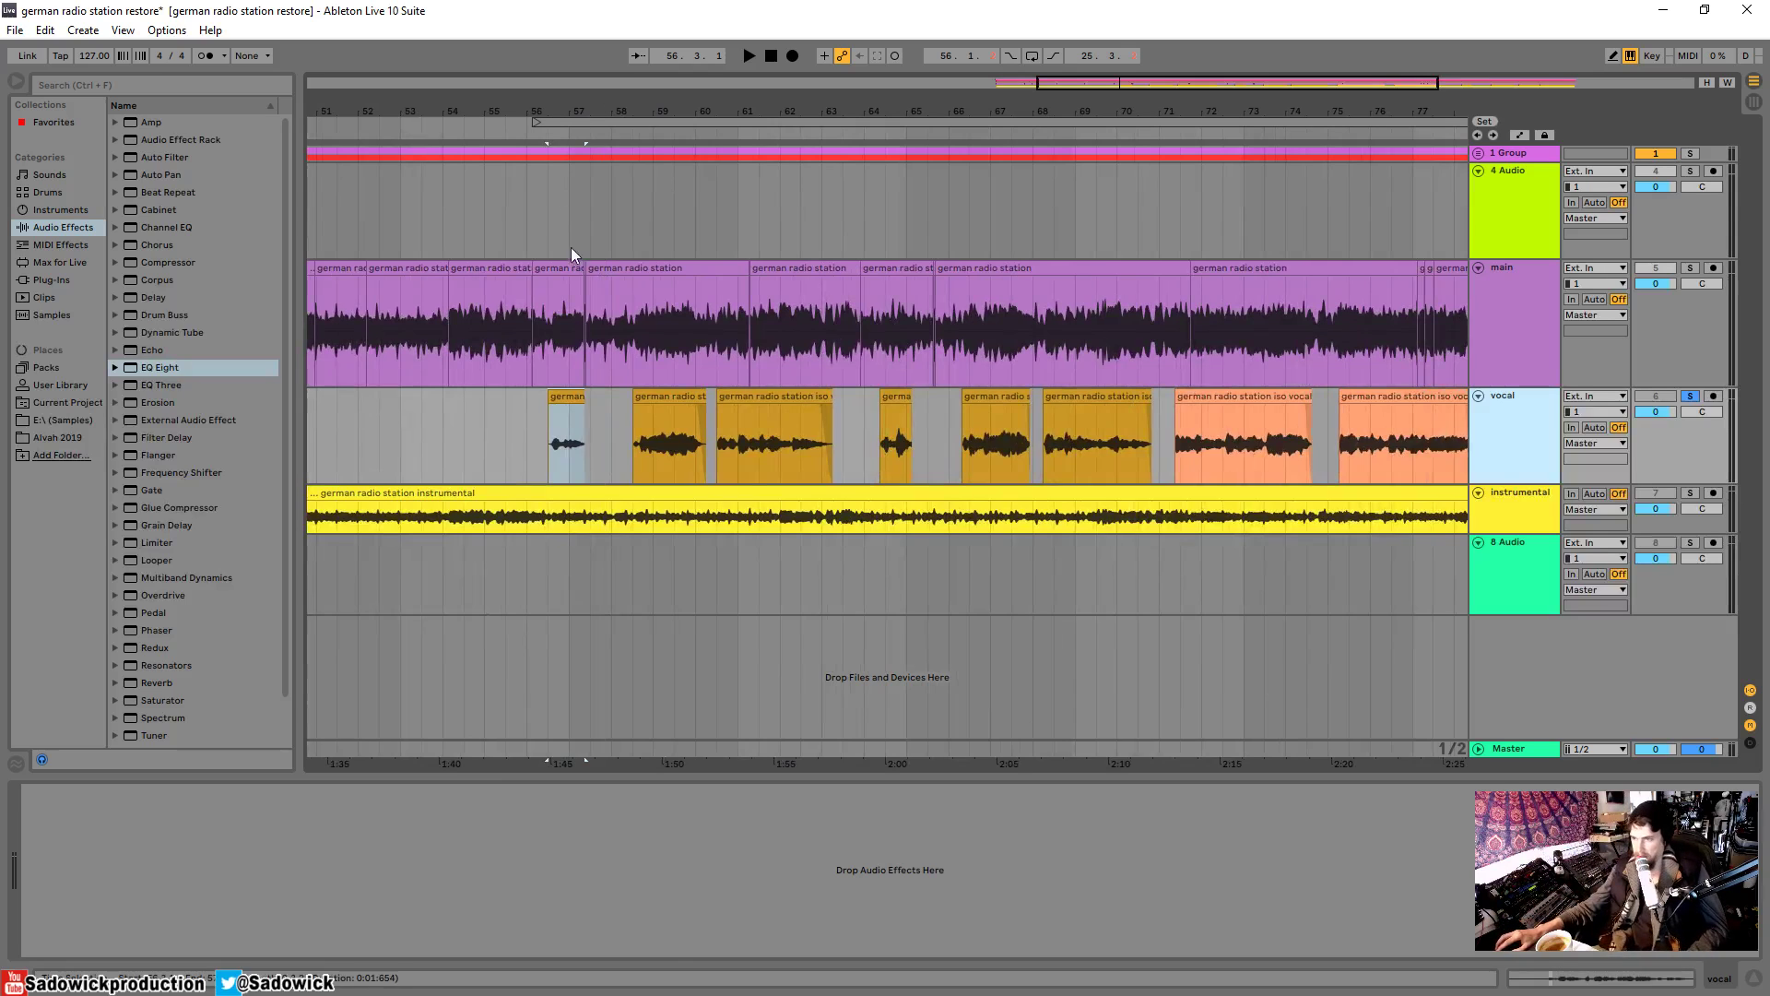
click(909, 431)
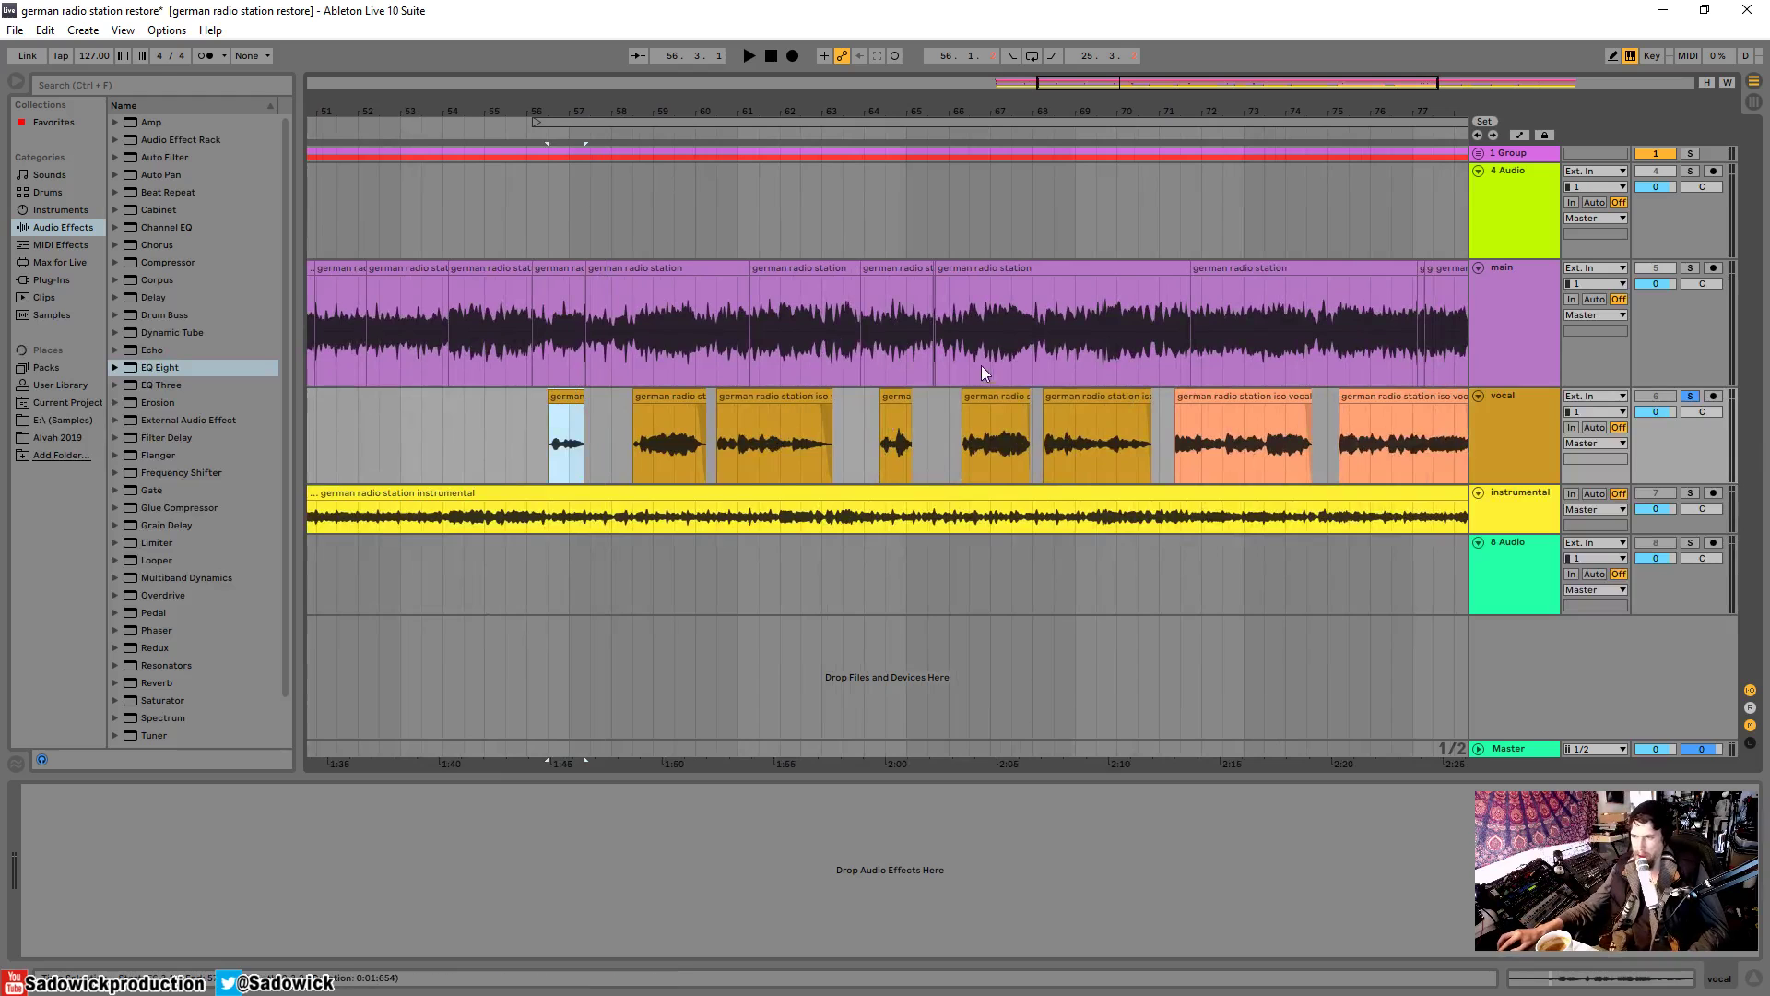
drag(592, 108, 700, 92)
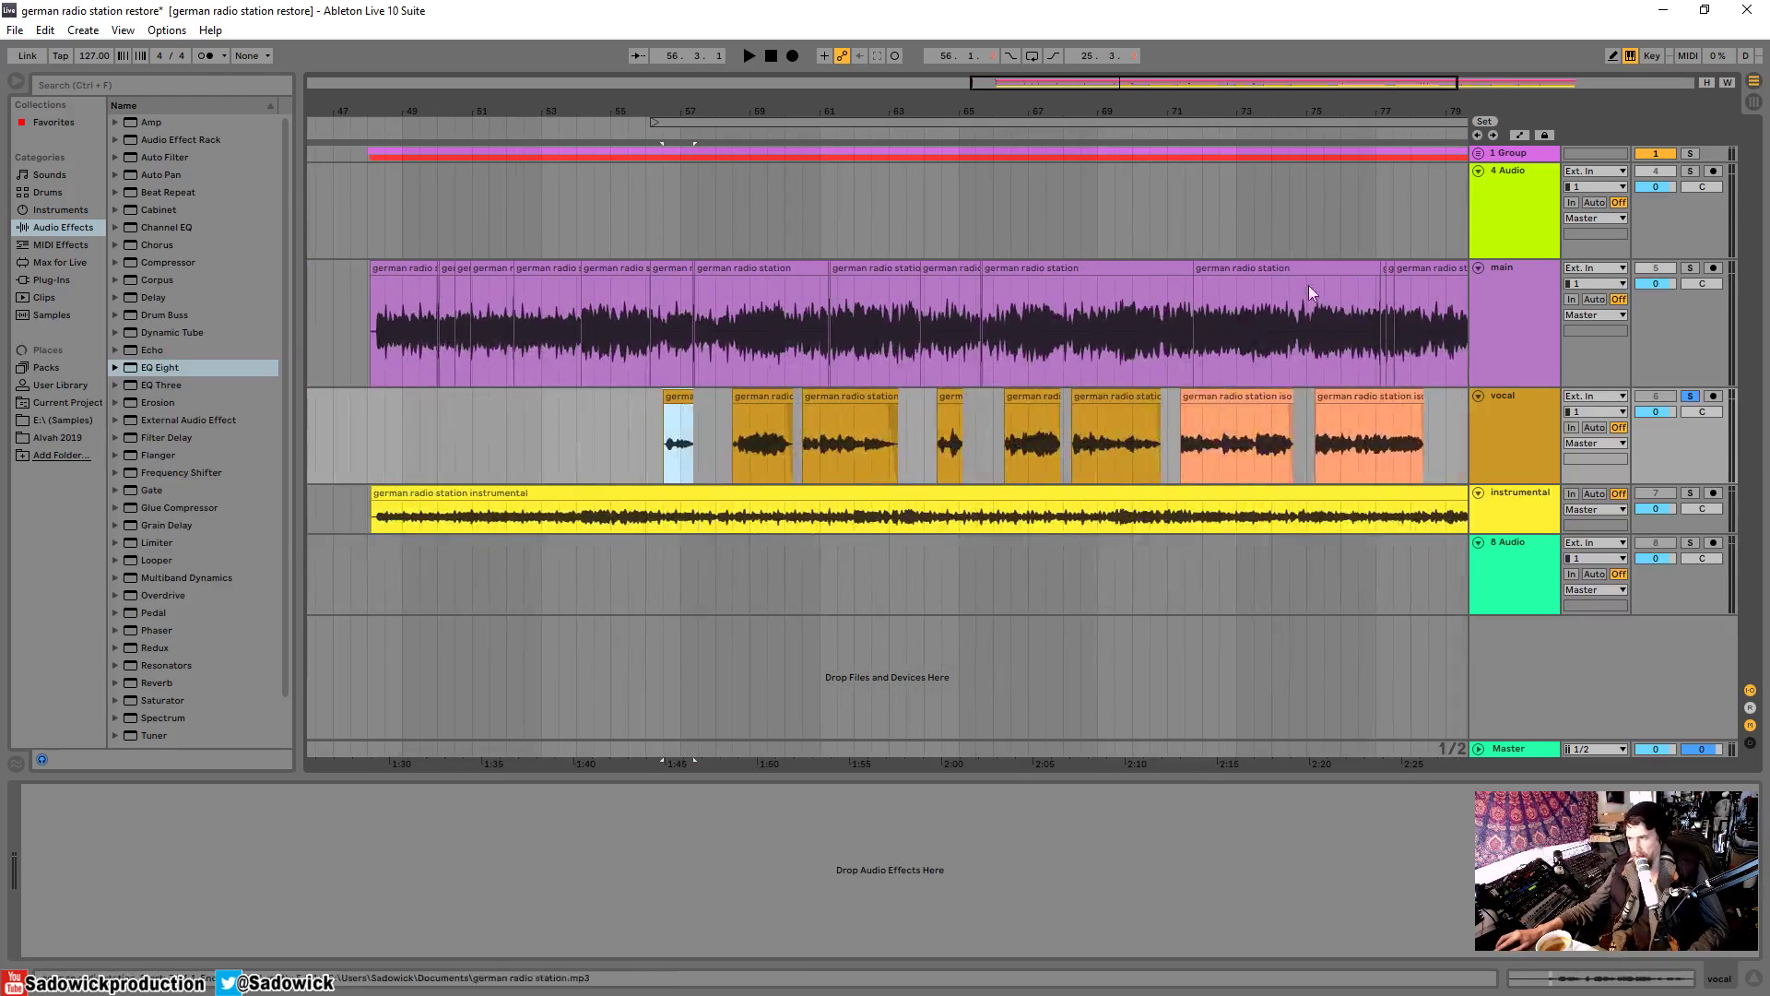
key(space)
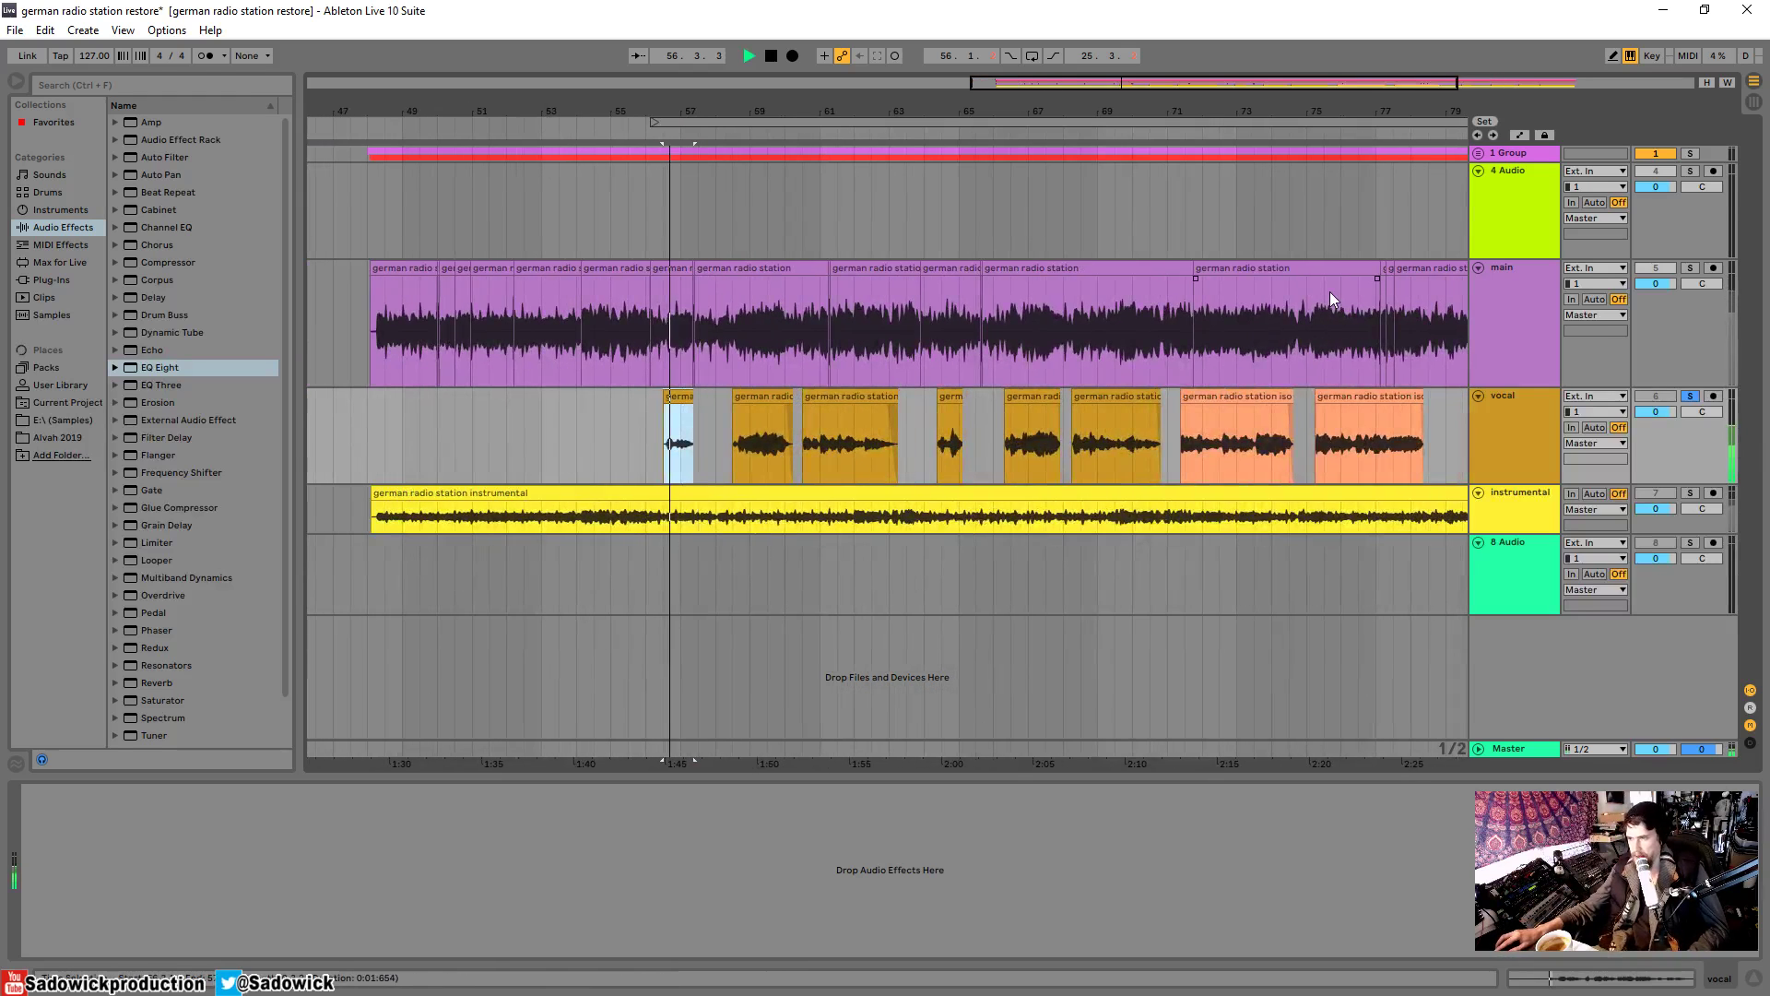
click(773, 396)
key(space)
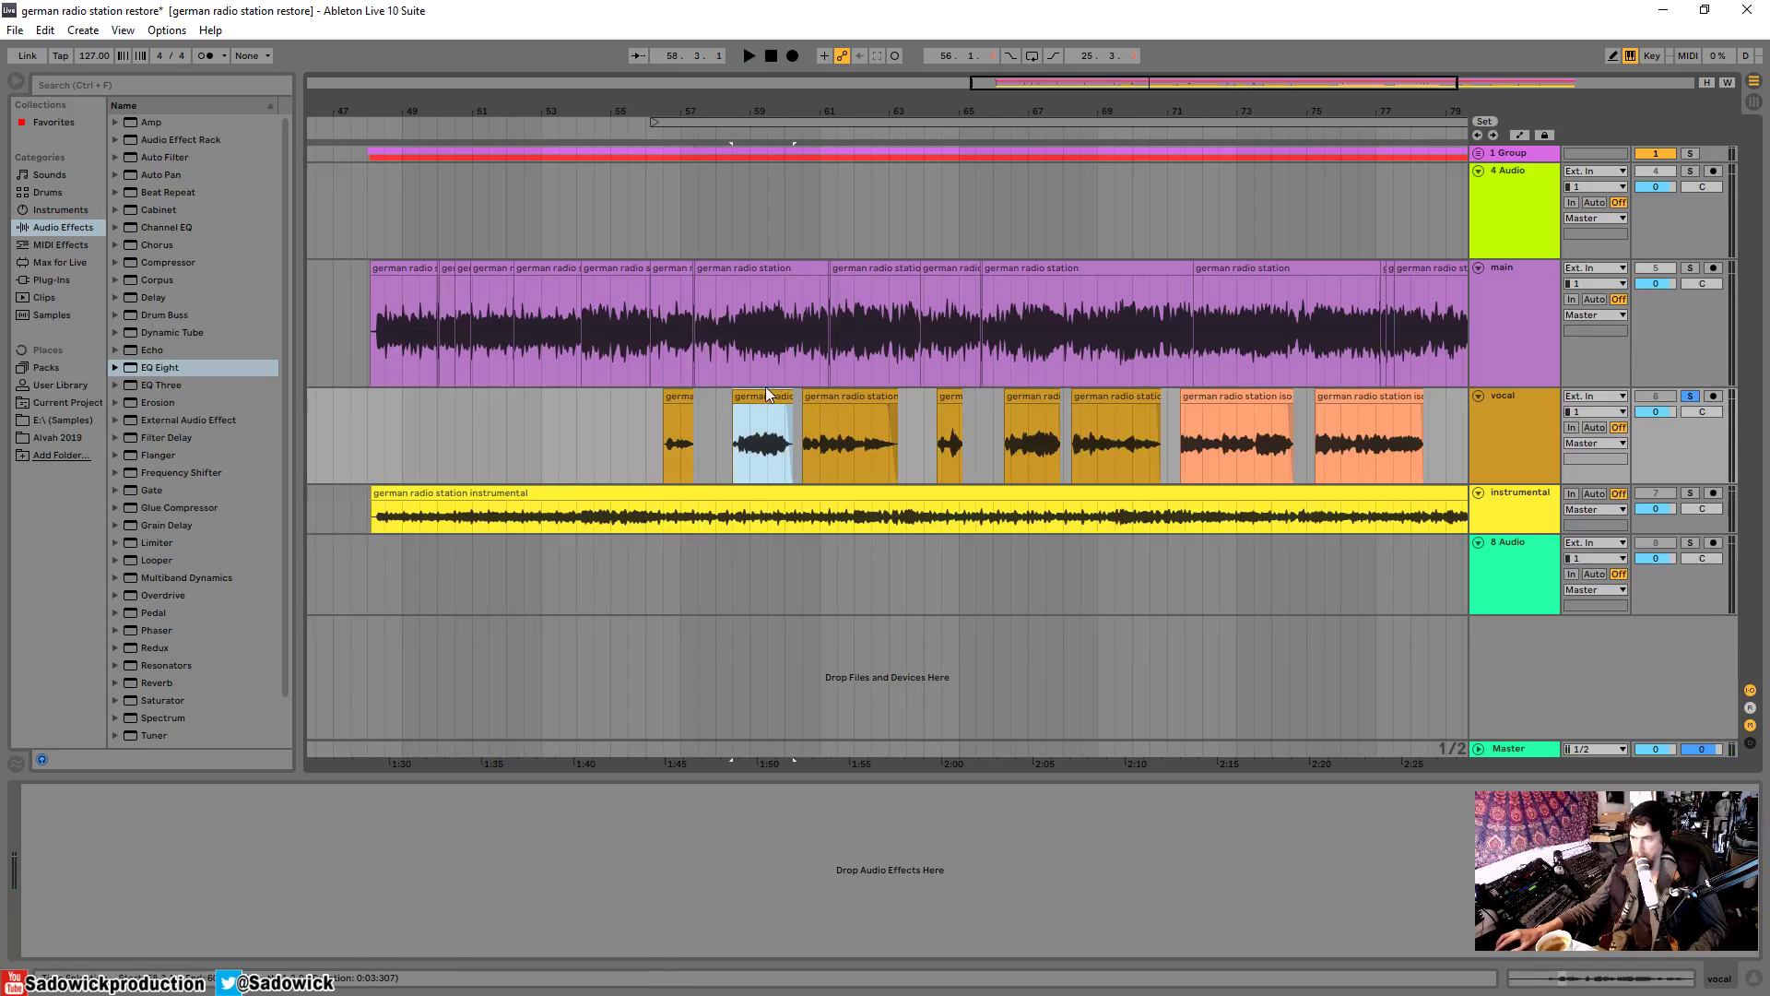
- Extend the end of the first iso vocals clip to just before the second one, about 3.5 seconds long
drag(691, 398, 729, 398)
drag(693, 114, 759, 492)
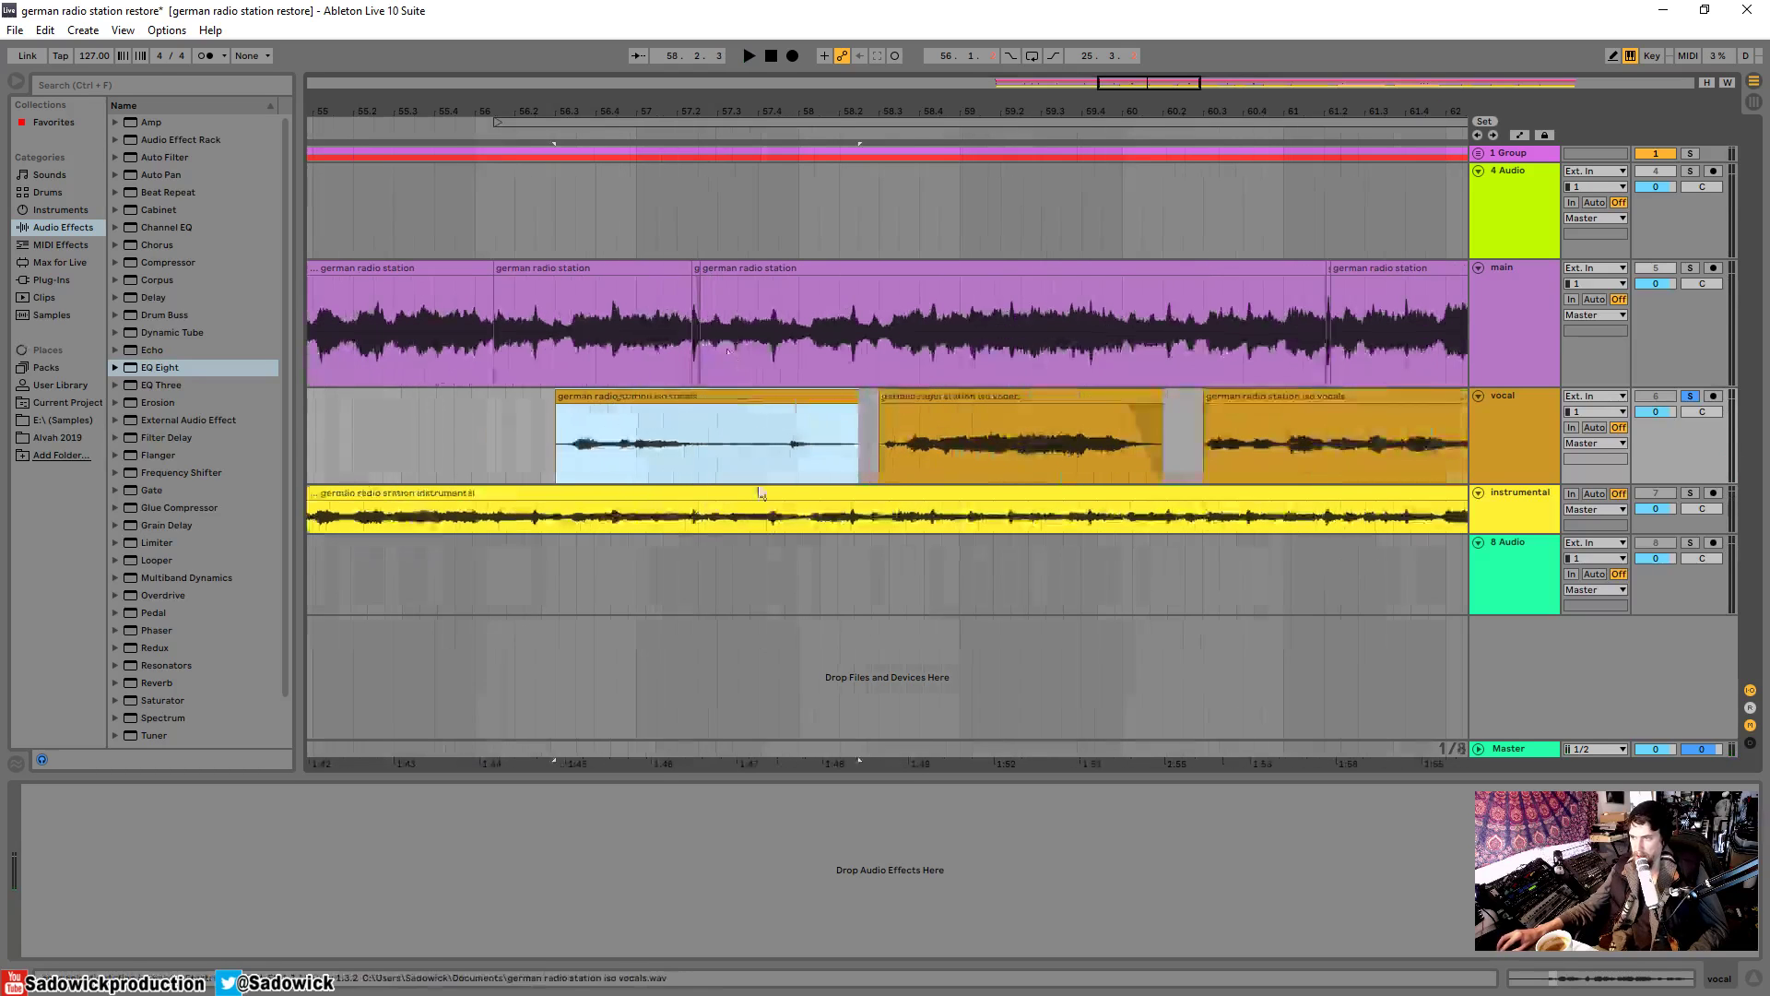
- Audition the extended part of the first iso vocals clip, and trim its end back to about 1.65 seconds long
click(704, 456)
key(space)
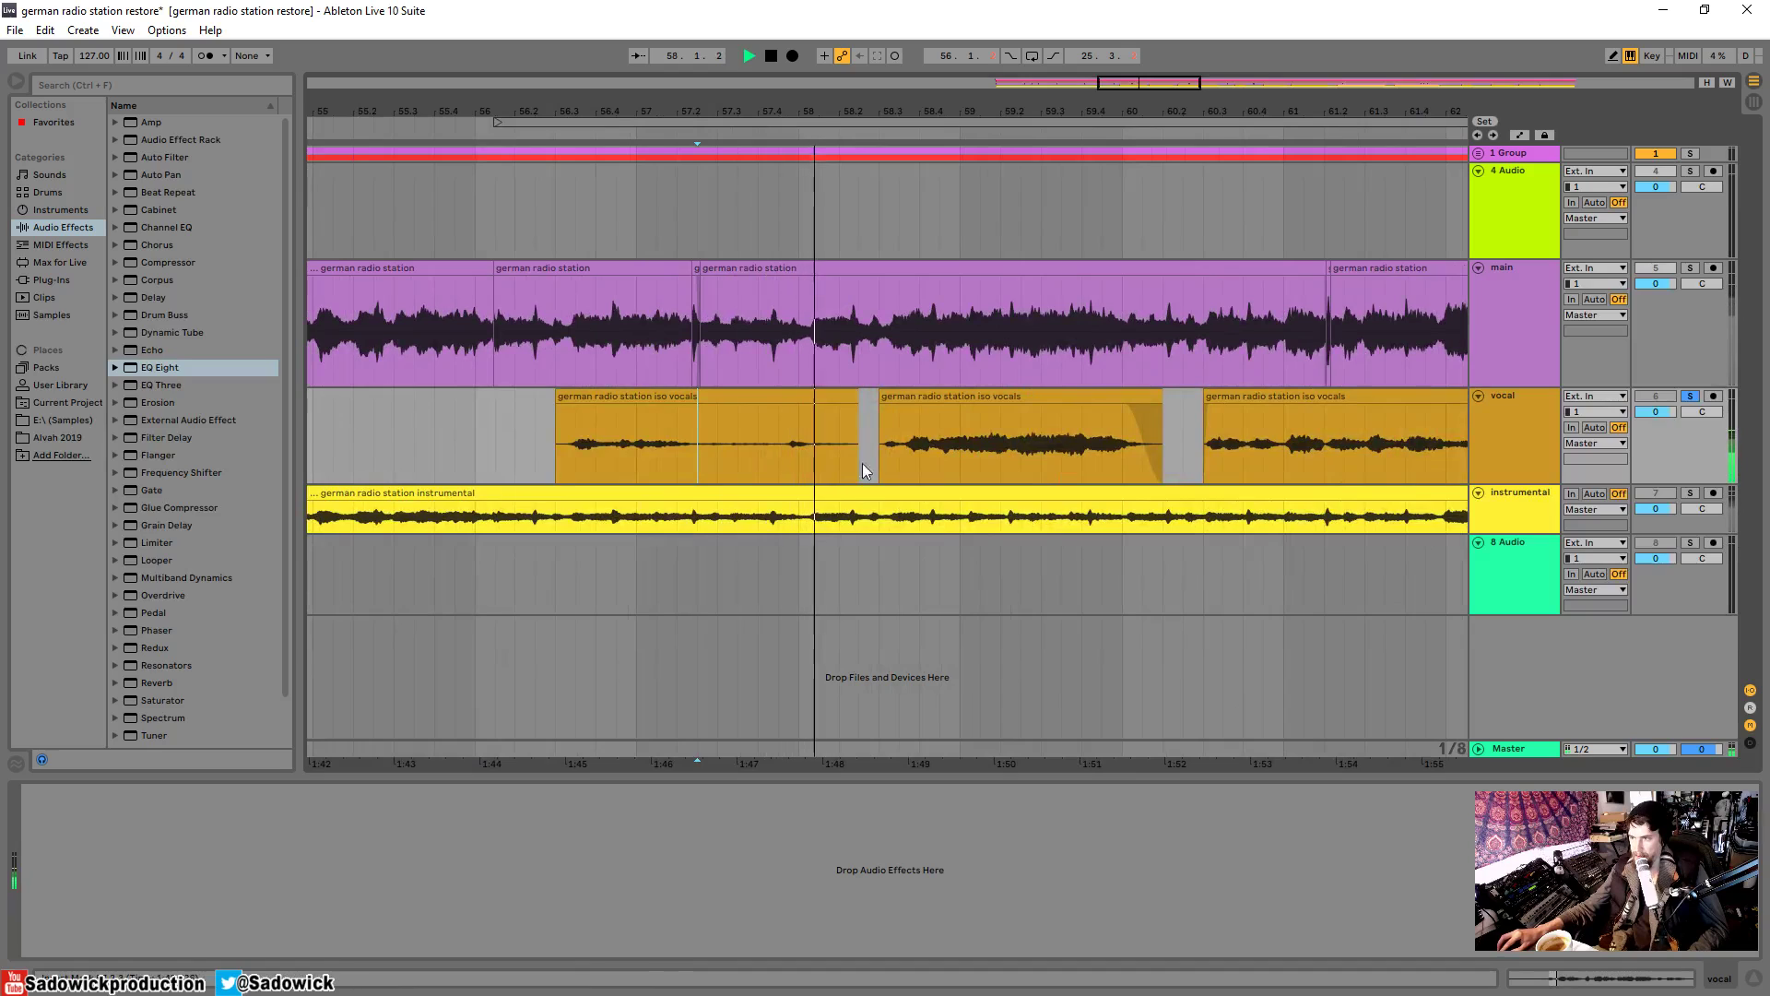
click(756, 481)
key(space)
drag(853, 399, 698, 399)
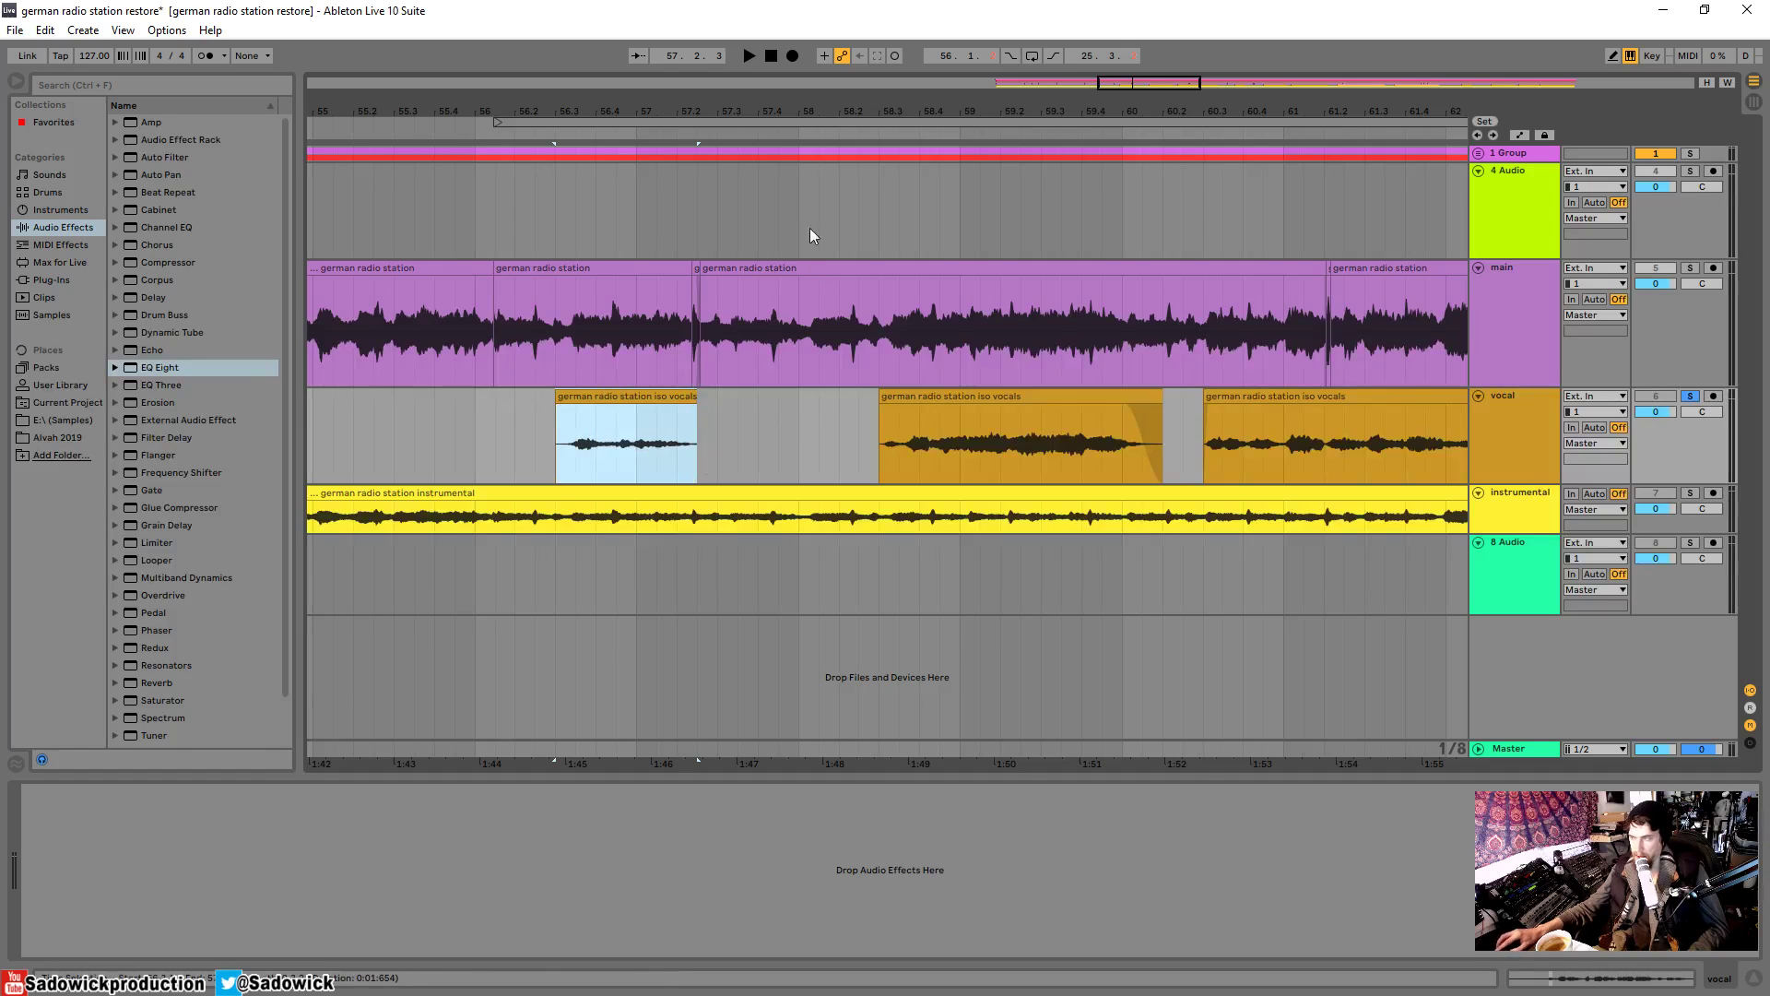
- Select the second iso vocals clip on the vocal track during playback, and listen to its start
key(space)
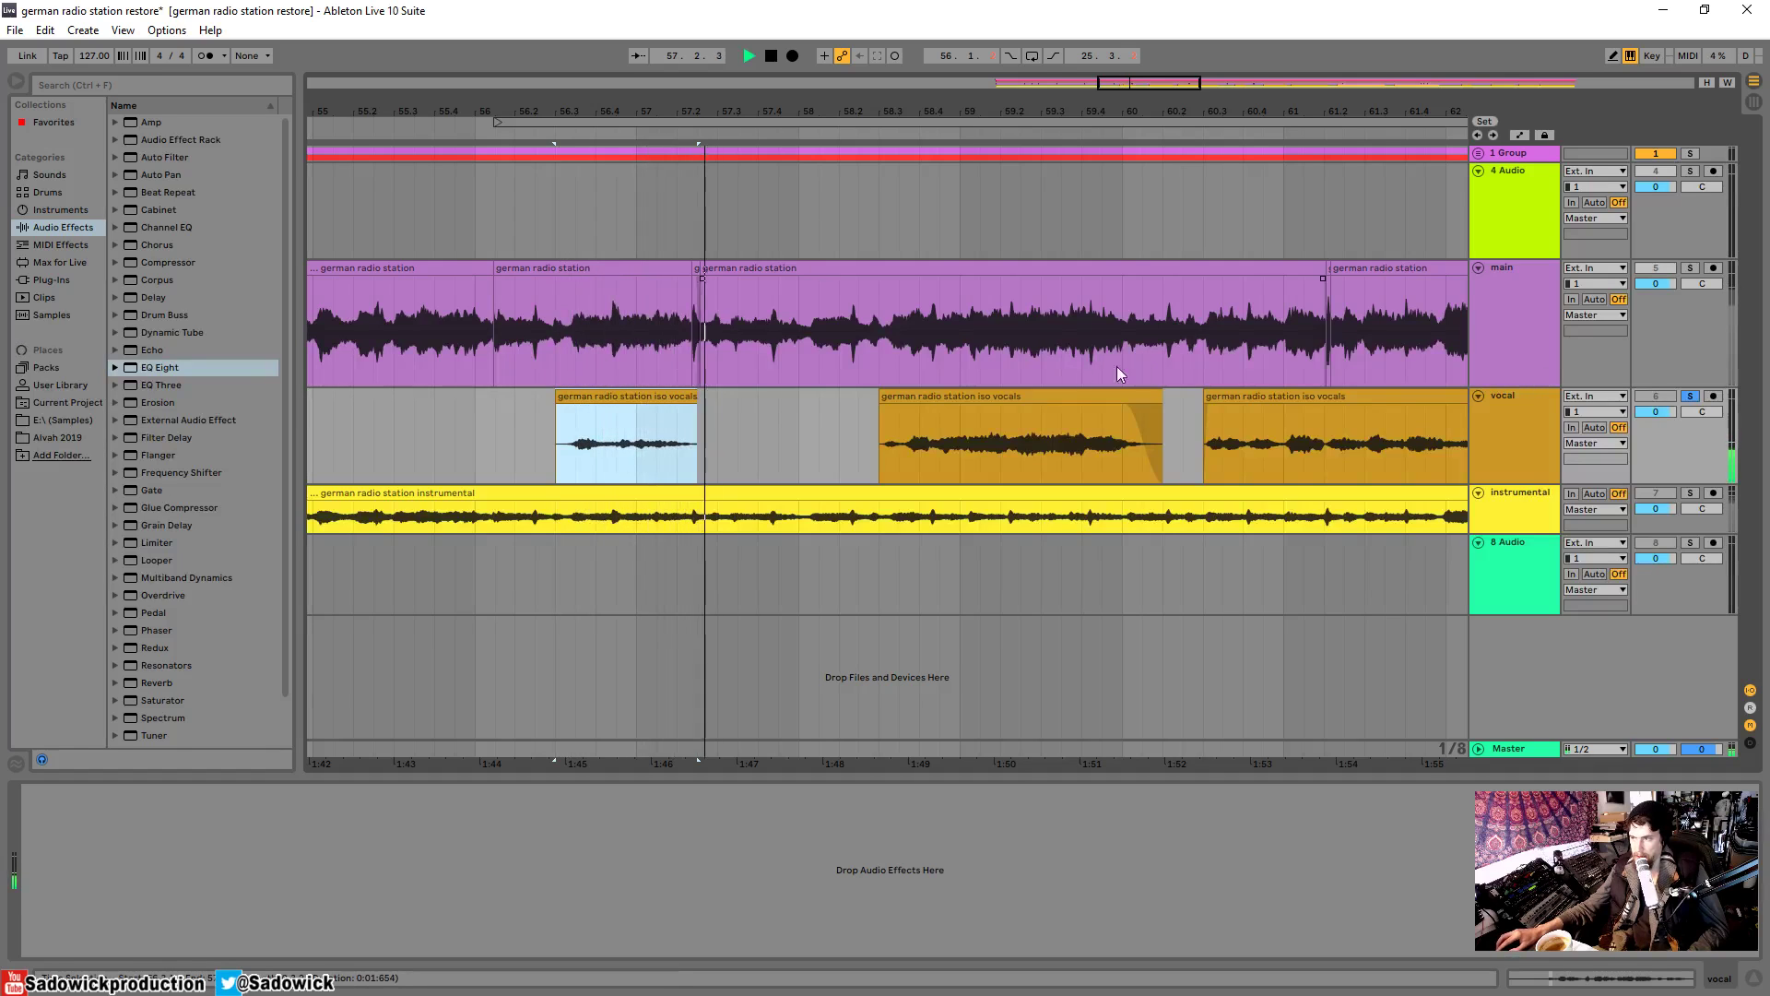
click(1111, 397)
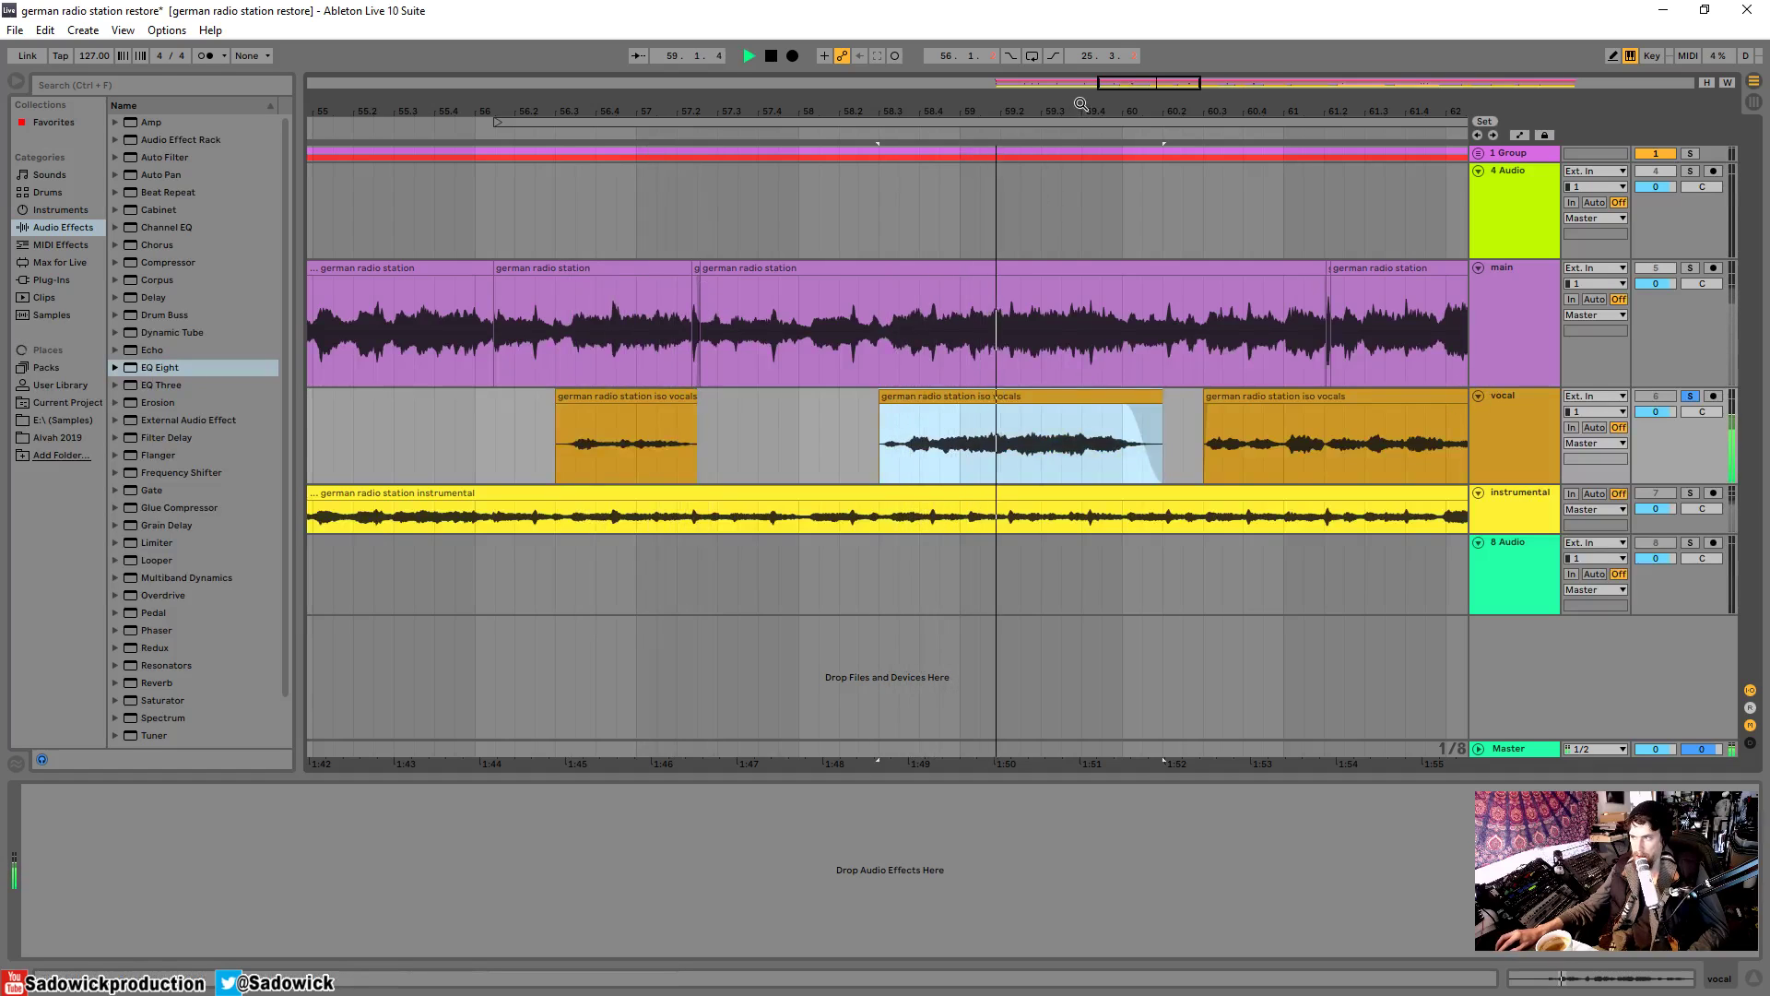
drag(1083, 105, 655, 103)
key(space)
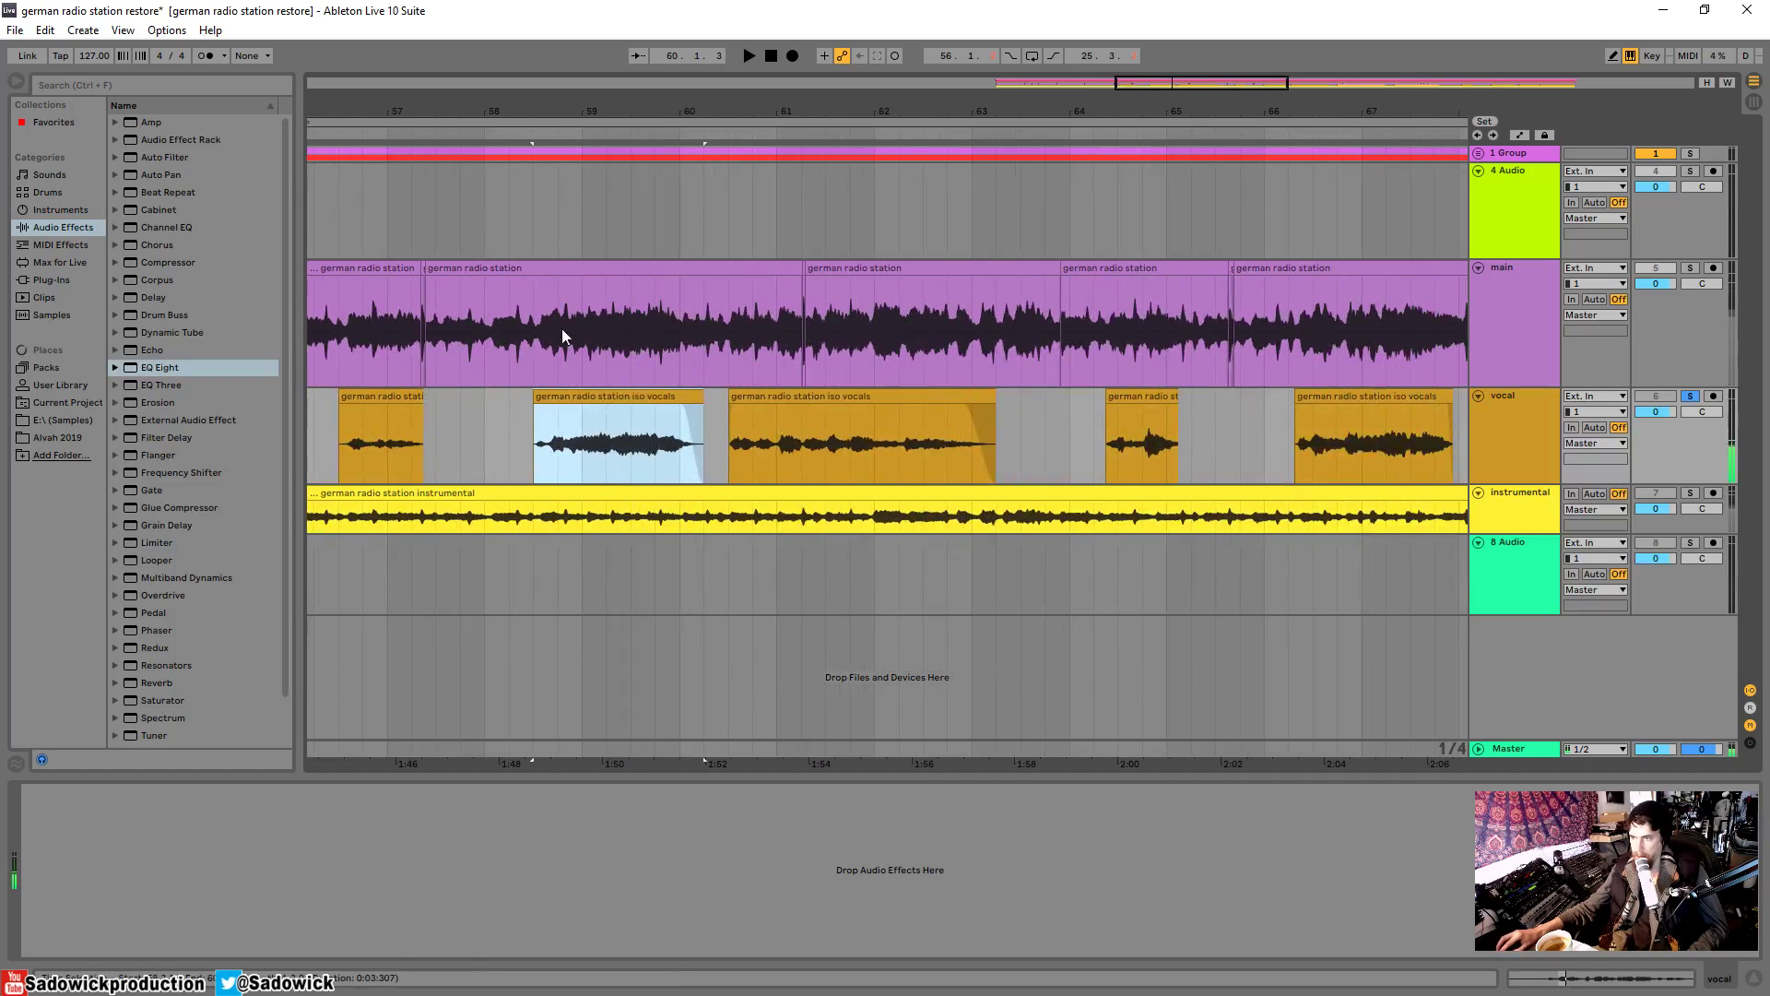
- Solo the instrumental track and make it taller, and audition its clip from the start and from around bar 56
click(1671, 449)
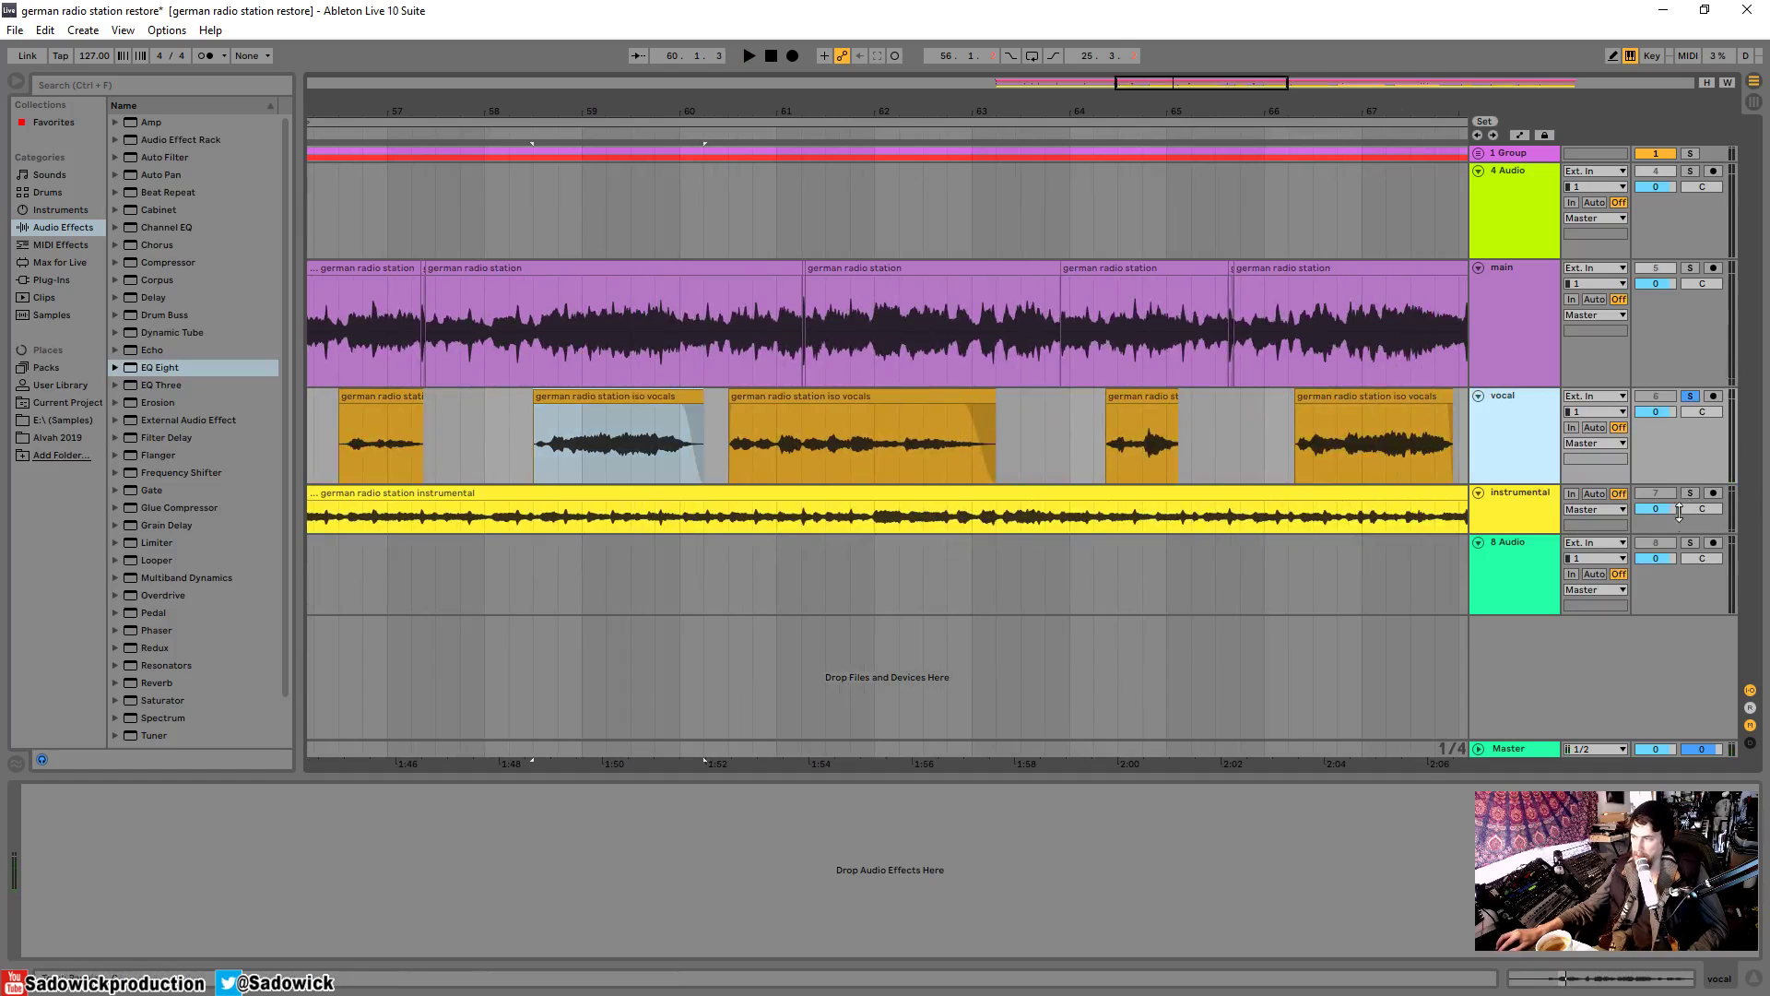
drag(1680, 529, 1710, 591)
mouse_move(915, 105)
mouse_down()
mouse_move(858, 105)
mouse_move(948, 110)
mouse_up()
click(834, 489)
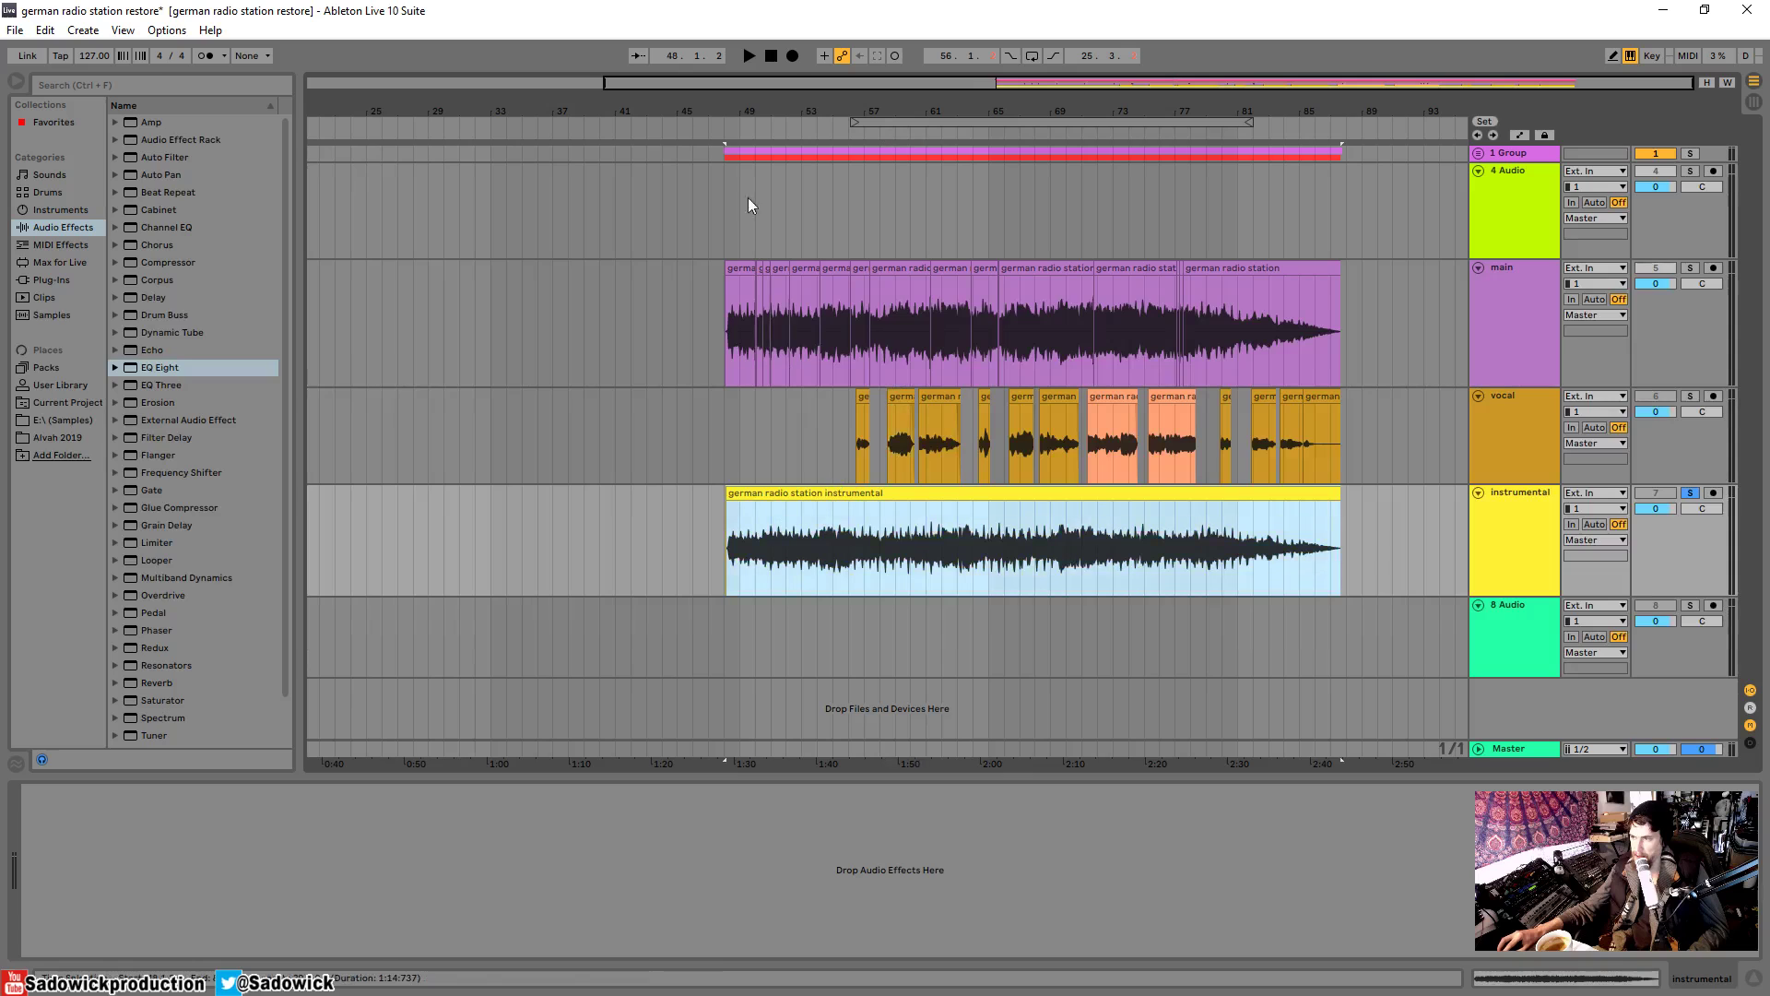
key(space)
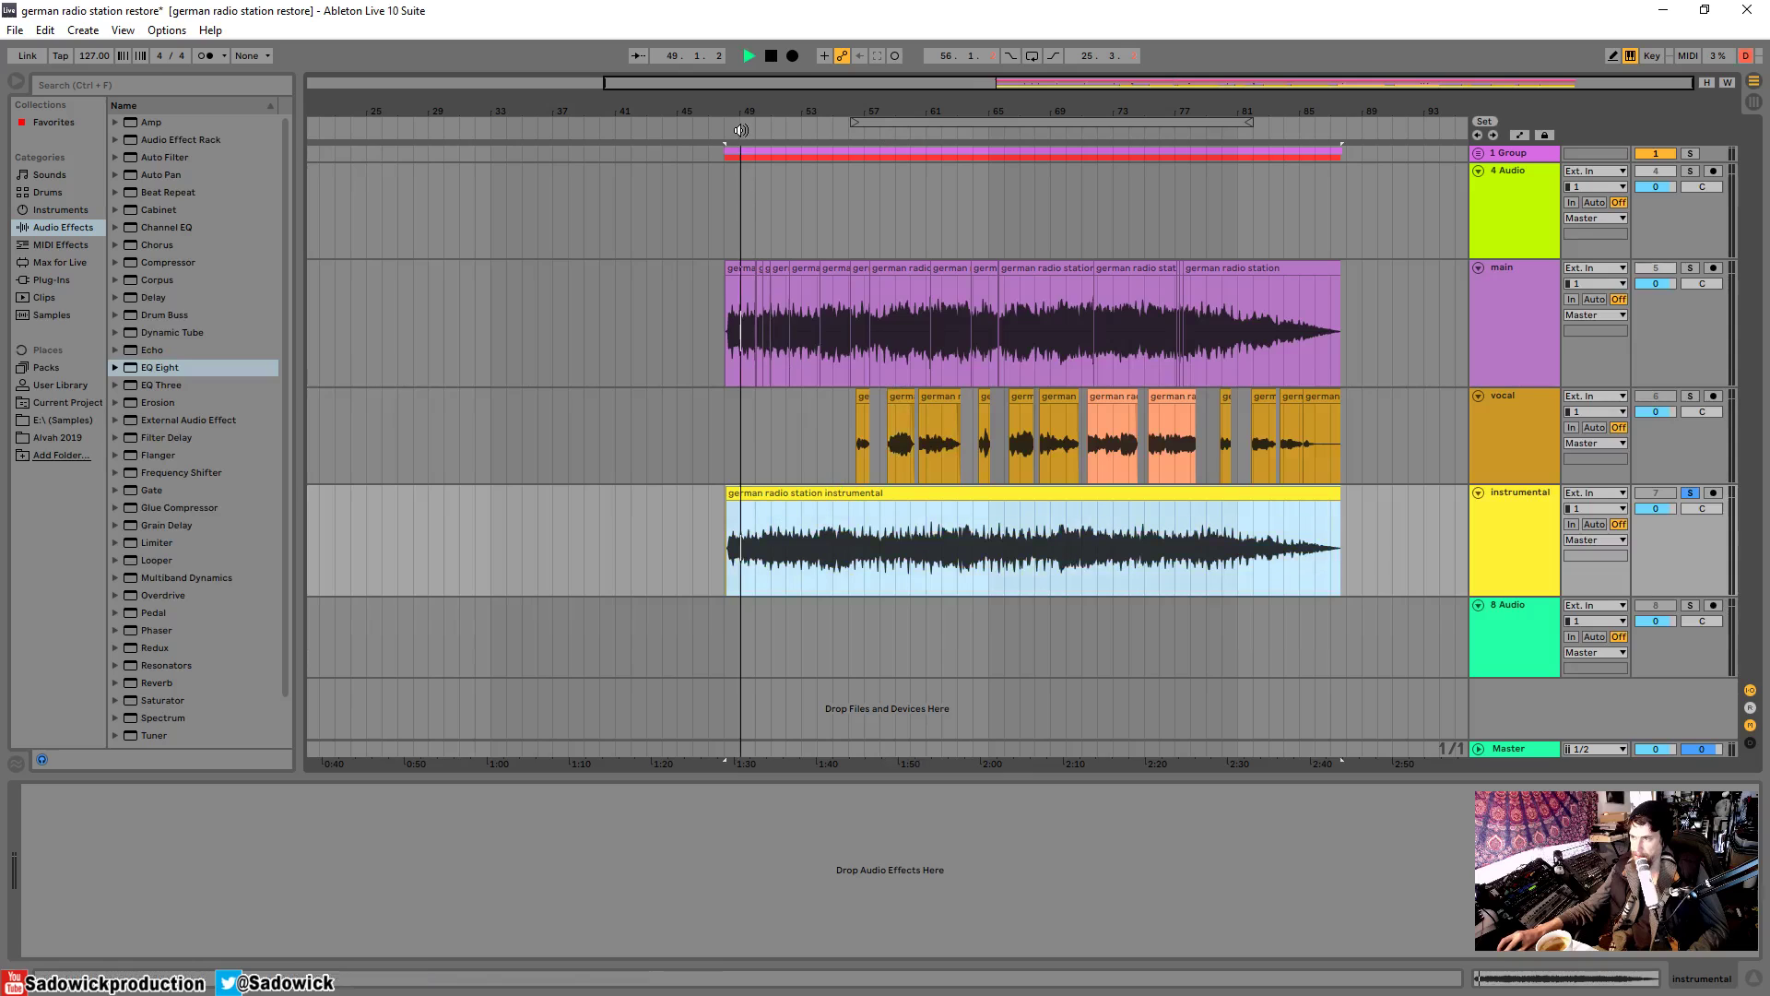
click(854, 133)
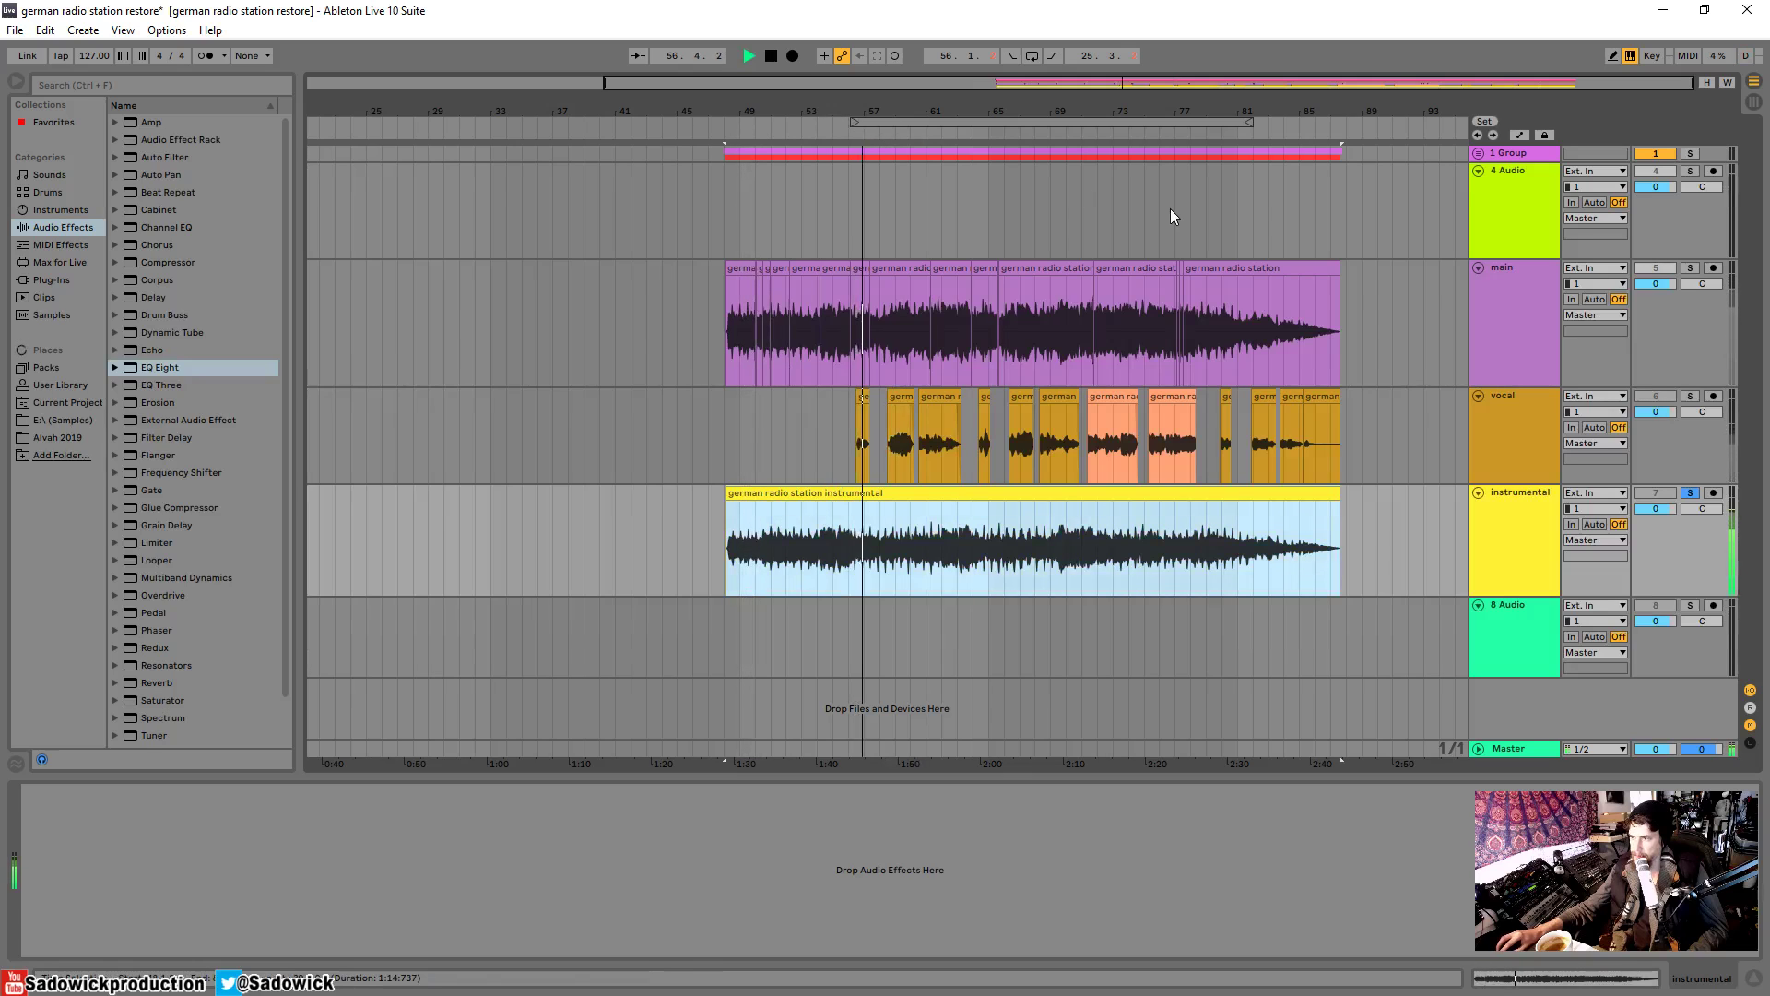
key(space)
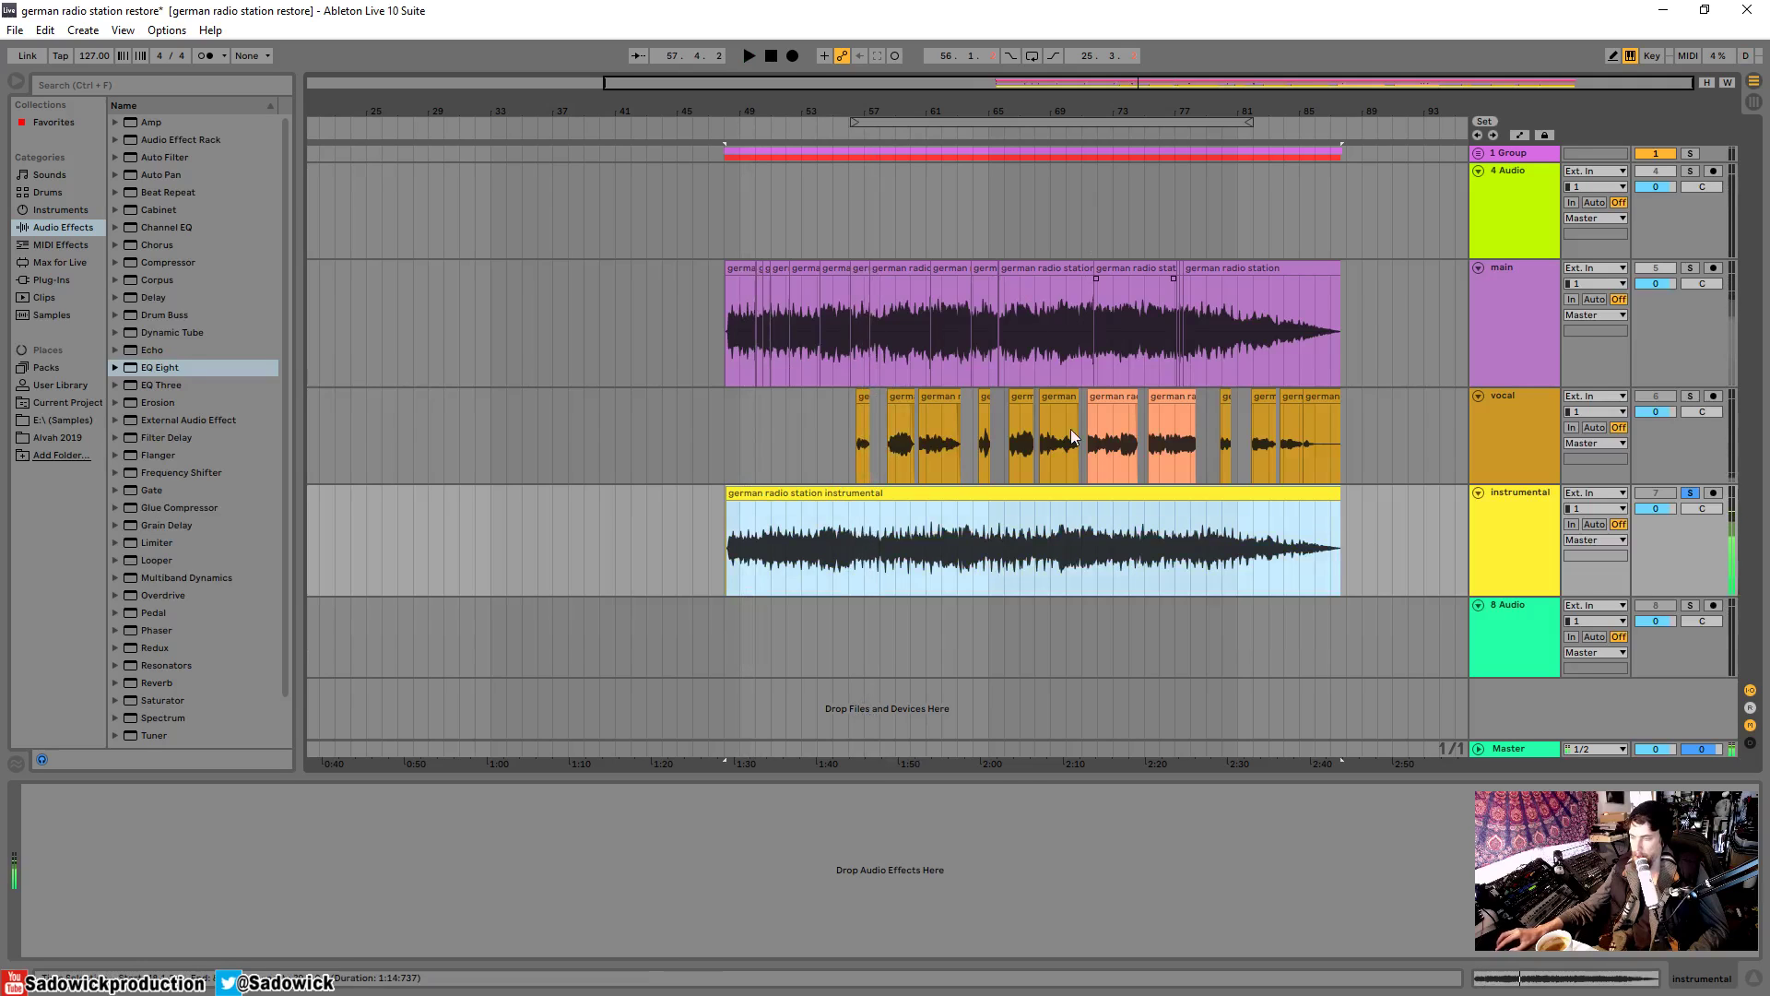
- Turn off the instrumental track's solo, and reduce the heights of the instrumental, vocal and main tracks
drag(1679, 595, 1693, 431)
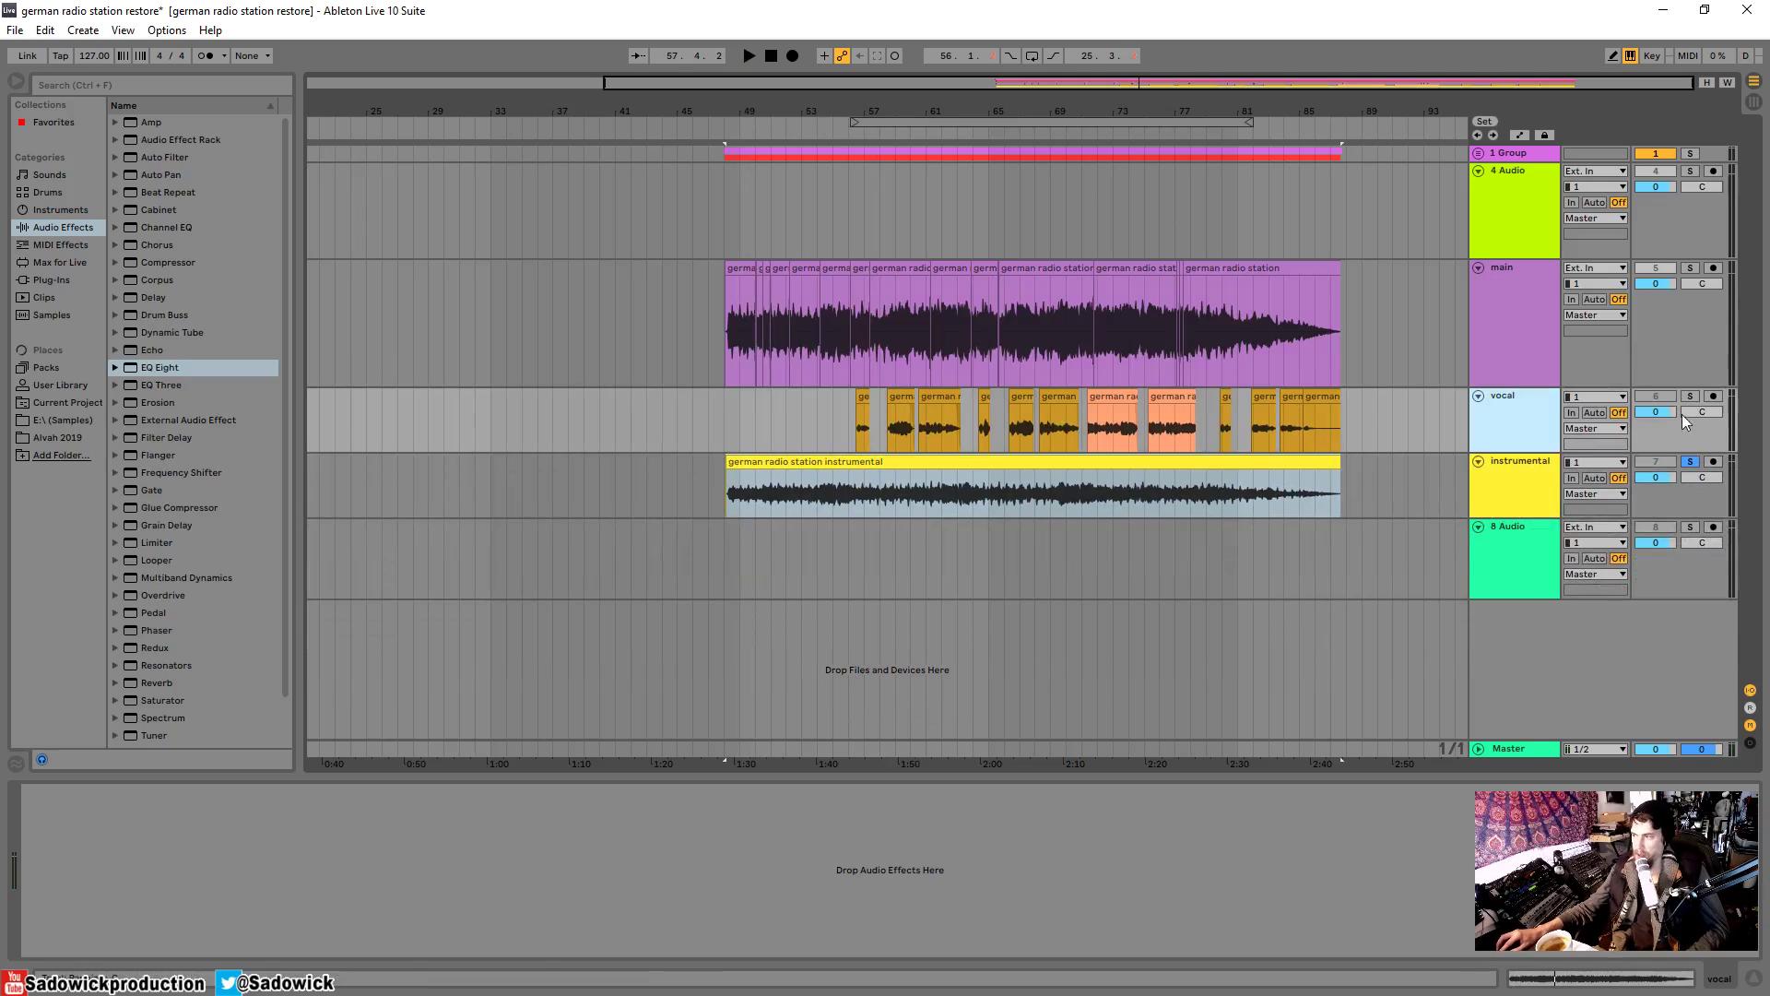
click(1685, 398)
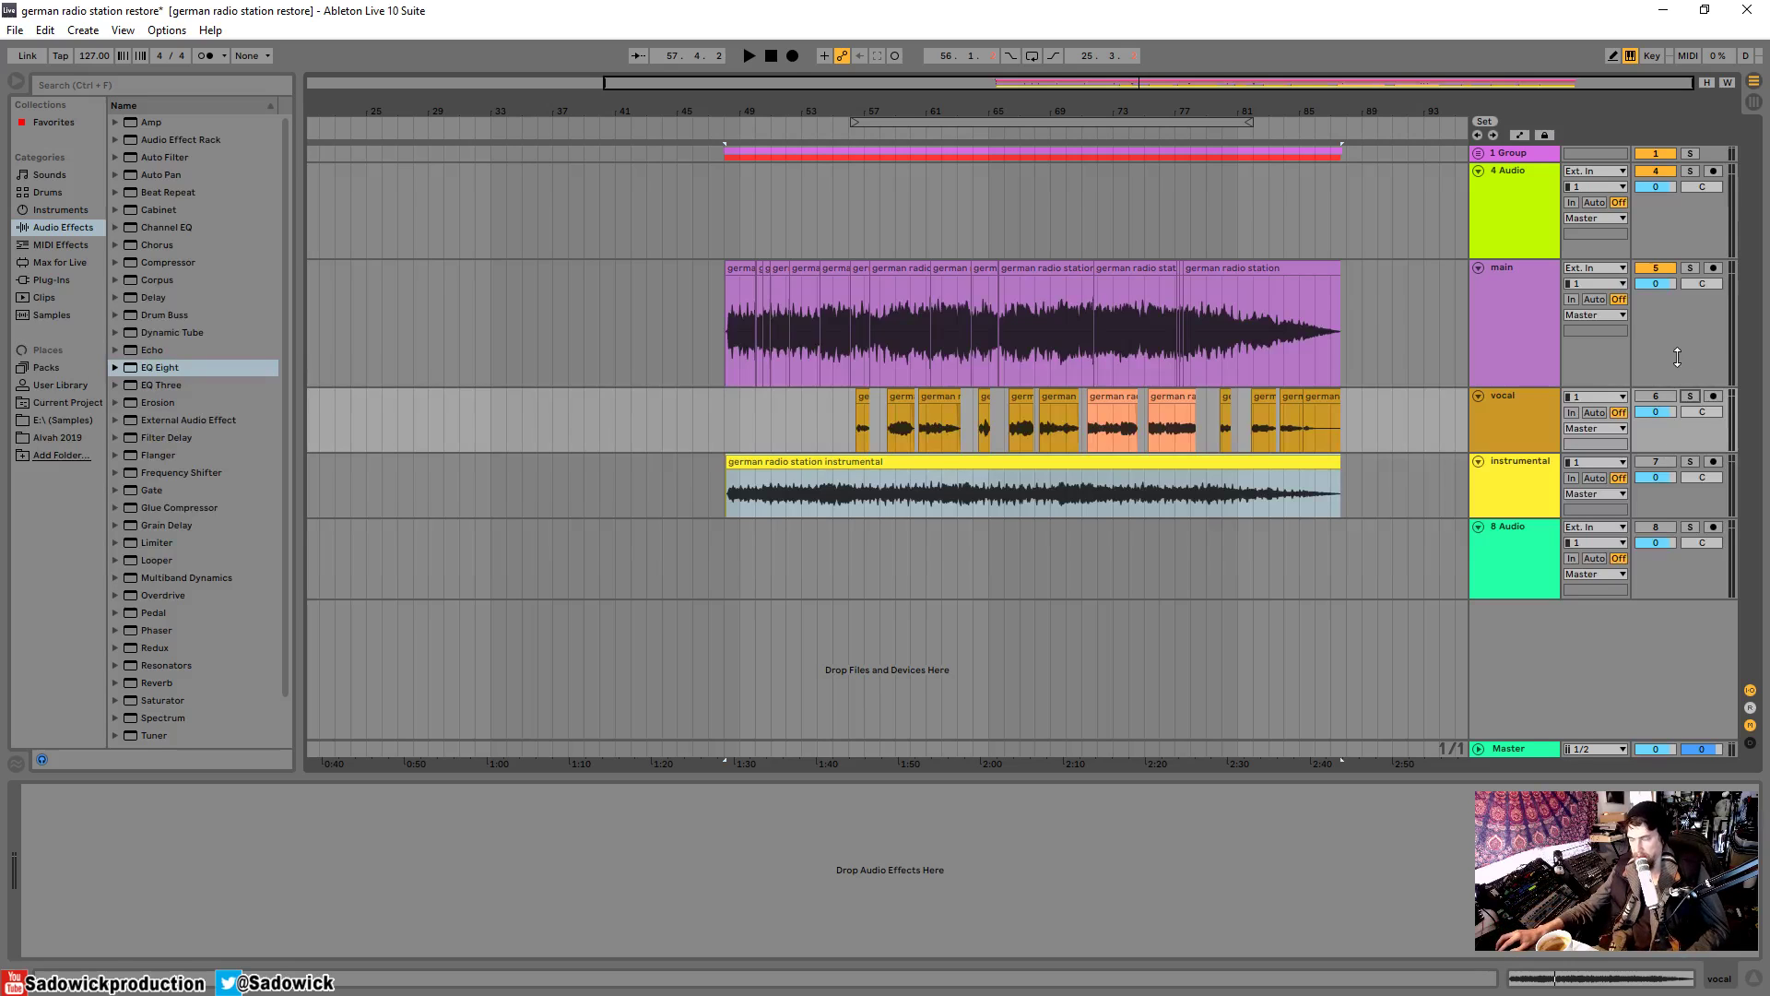
mouse_move(1666, 348)
mouse_down()
mouse_move(1668, 317)
mouse_move(1670, 332)
mouse_up()
click(1684, 427)
drag(1684, 427, 1675, 380)
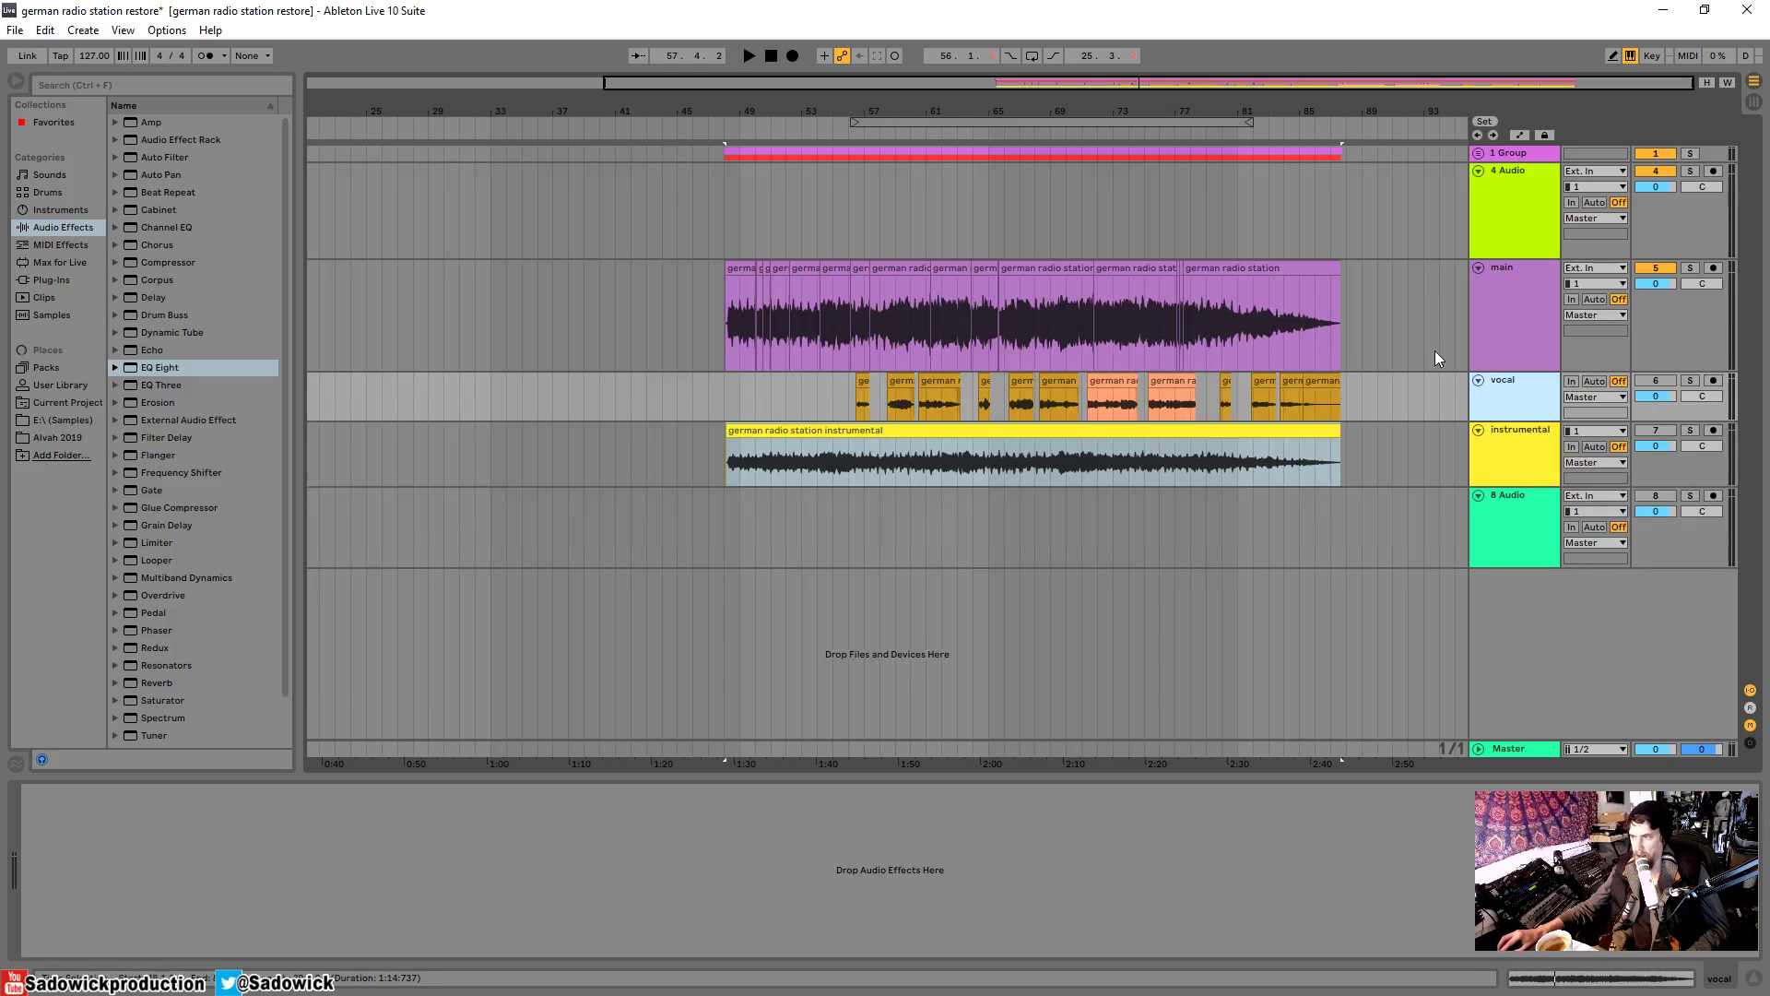
- Make the vocal track taller again, and solo the main track and increase its height
click(1493, 327)
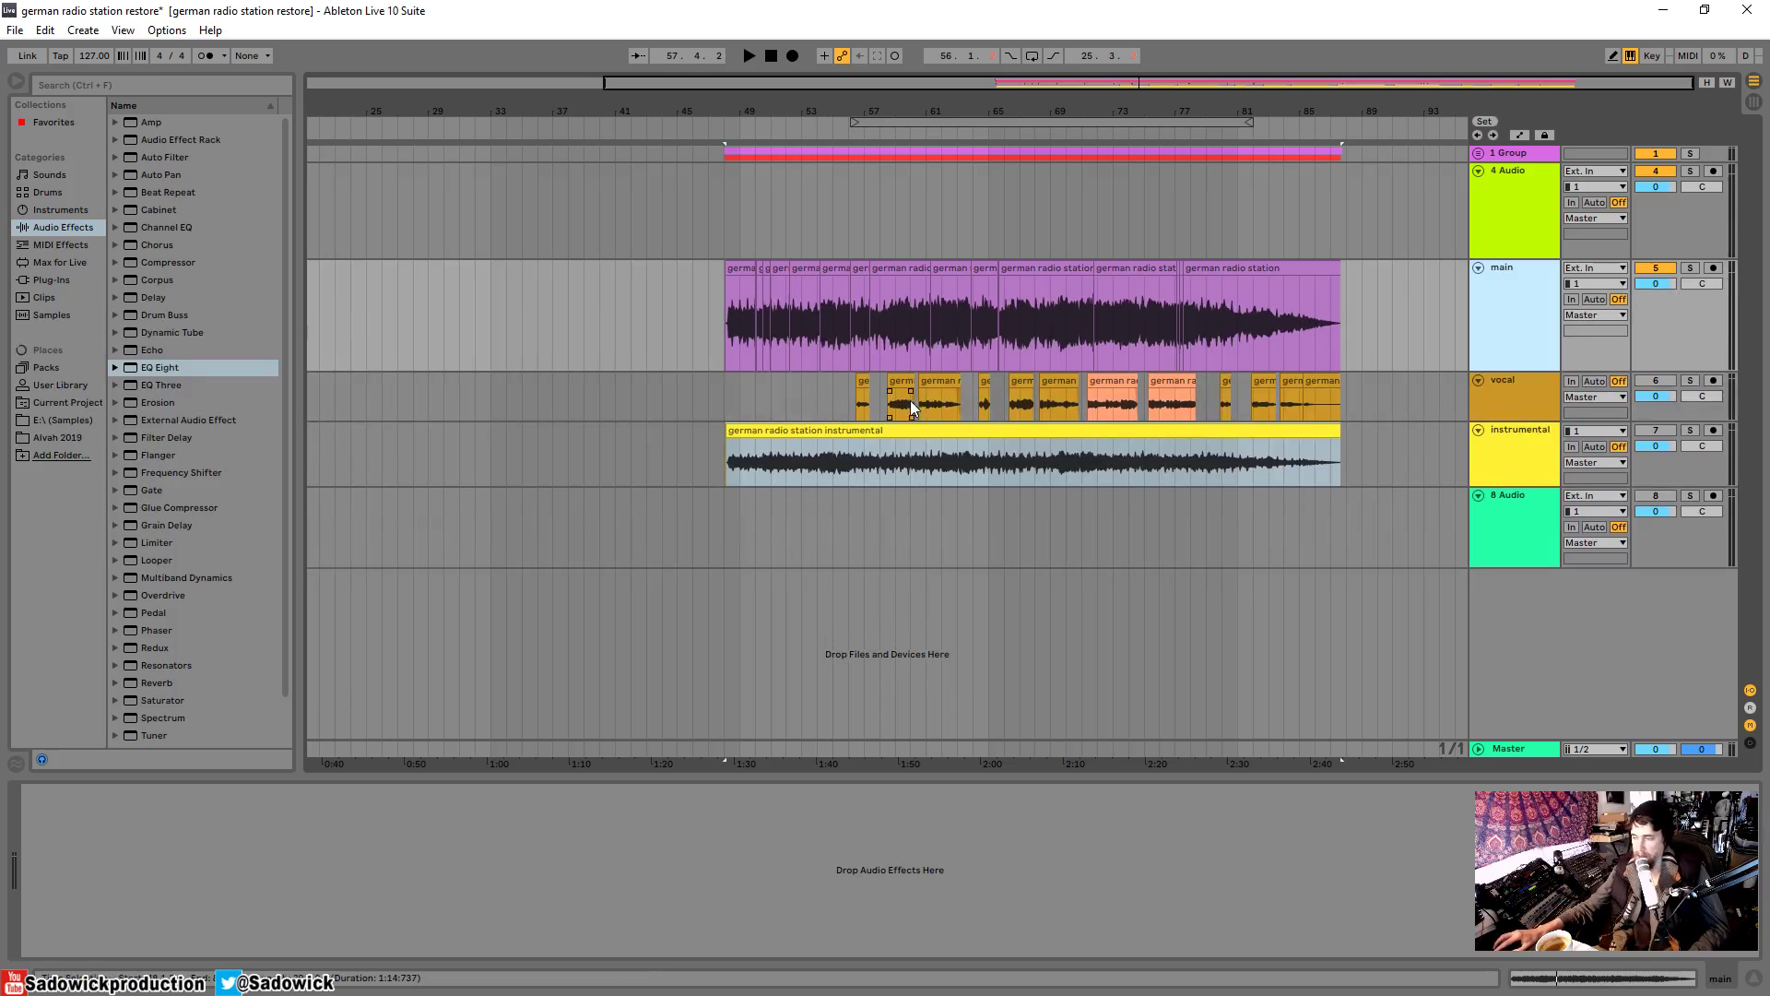
drag(1707, 415, 1702, 446)
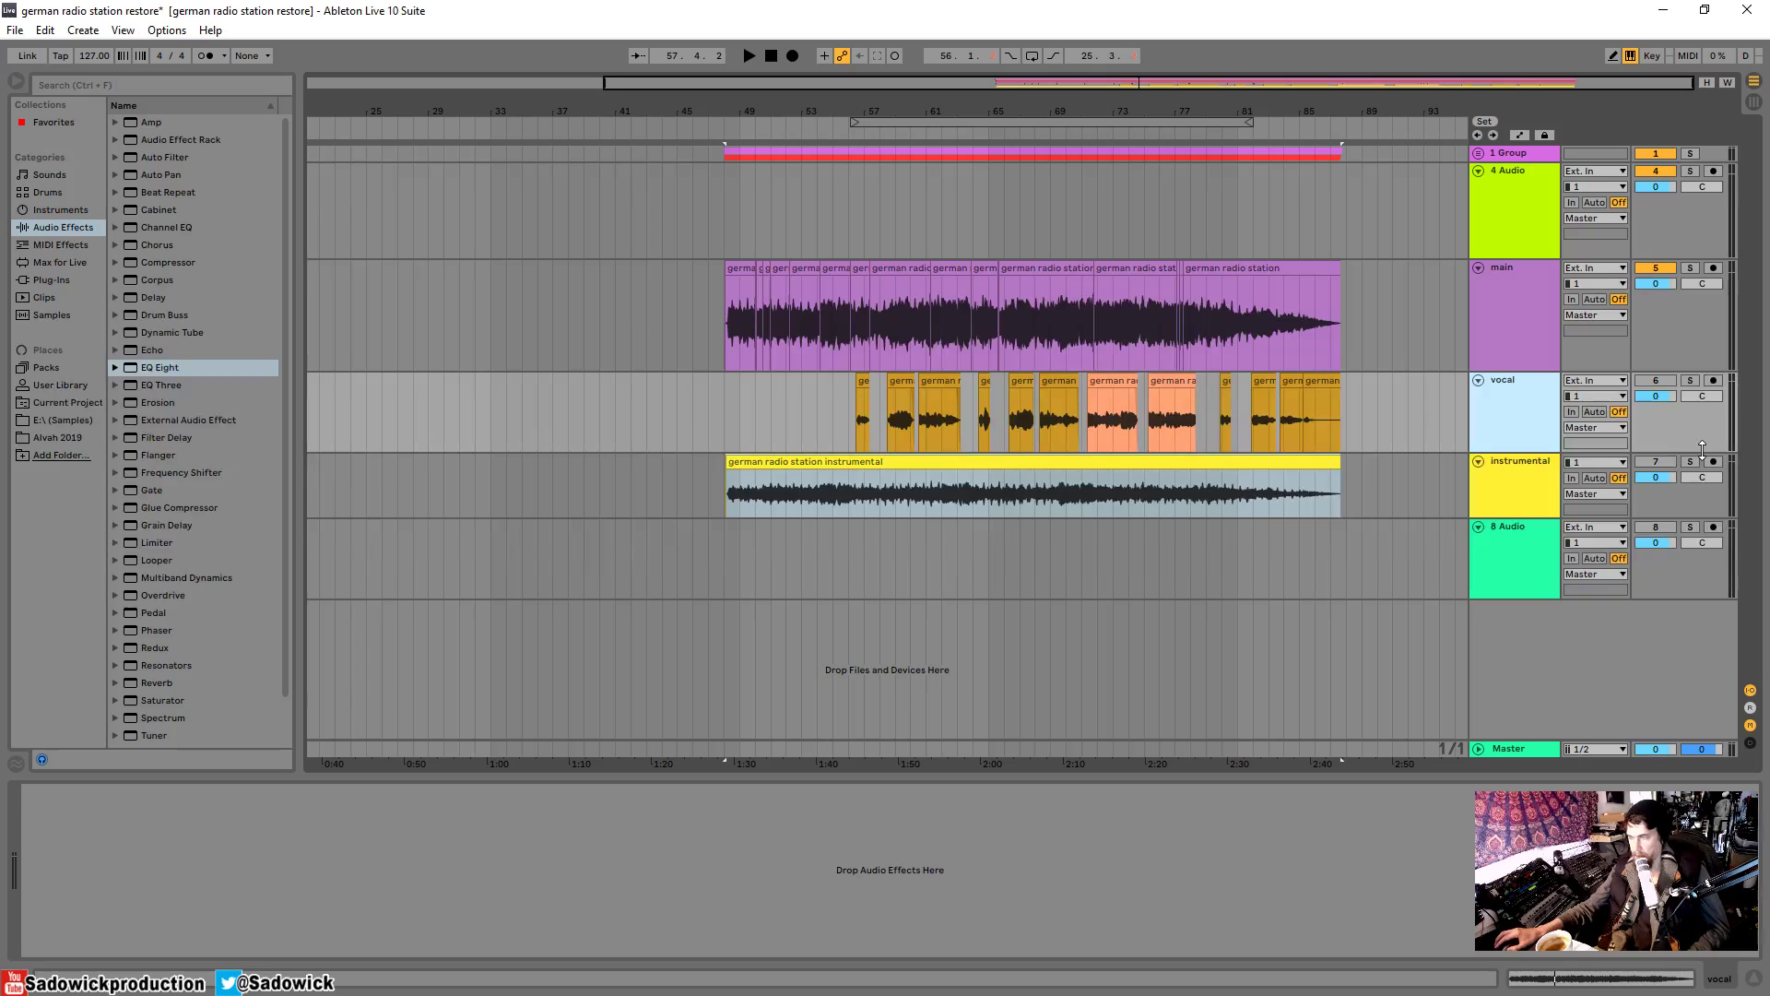
click(1717, 357)
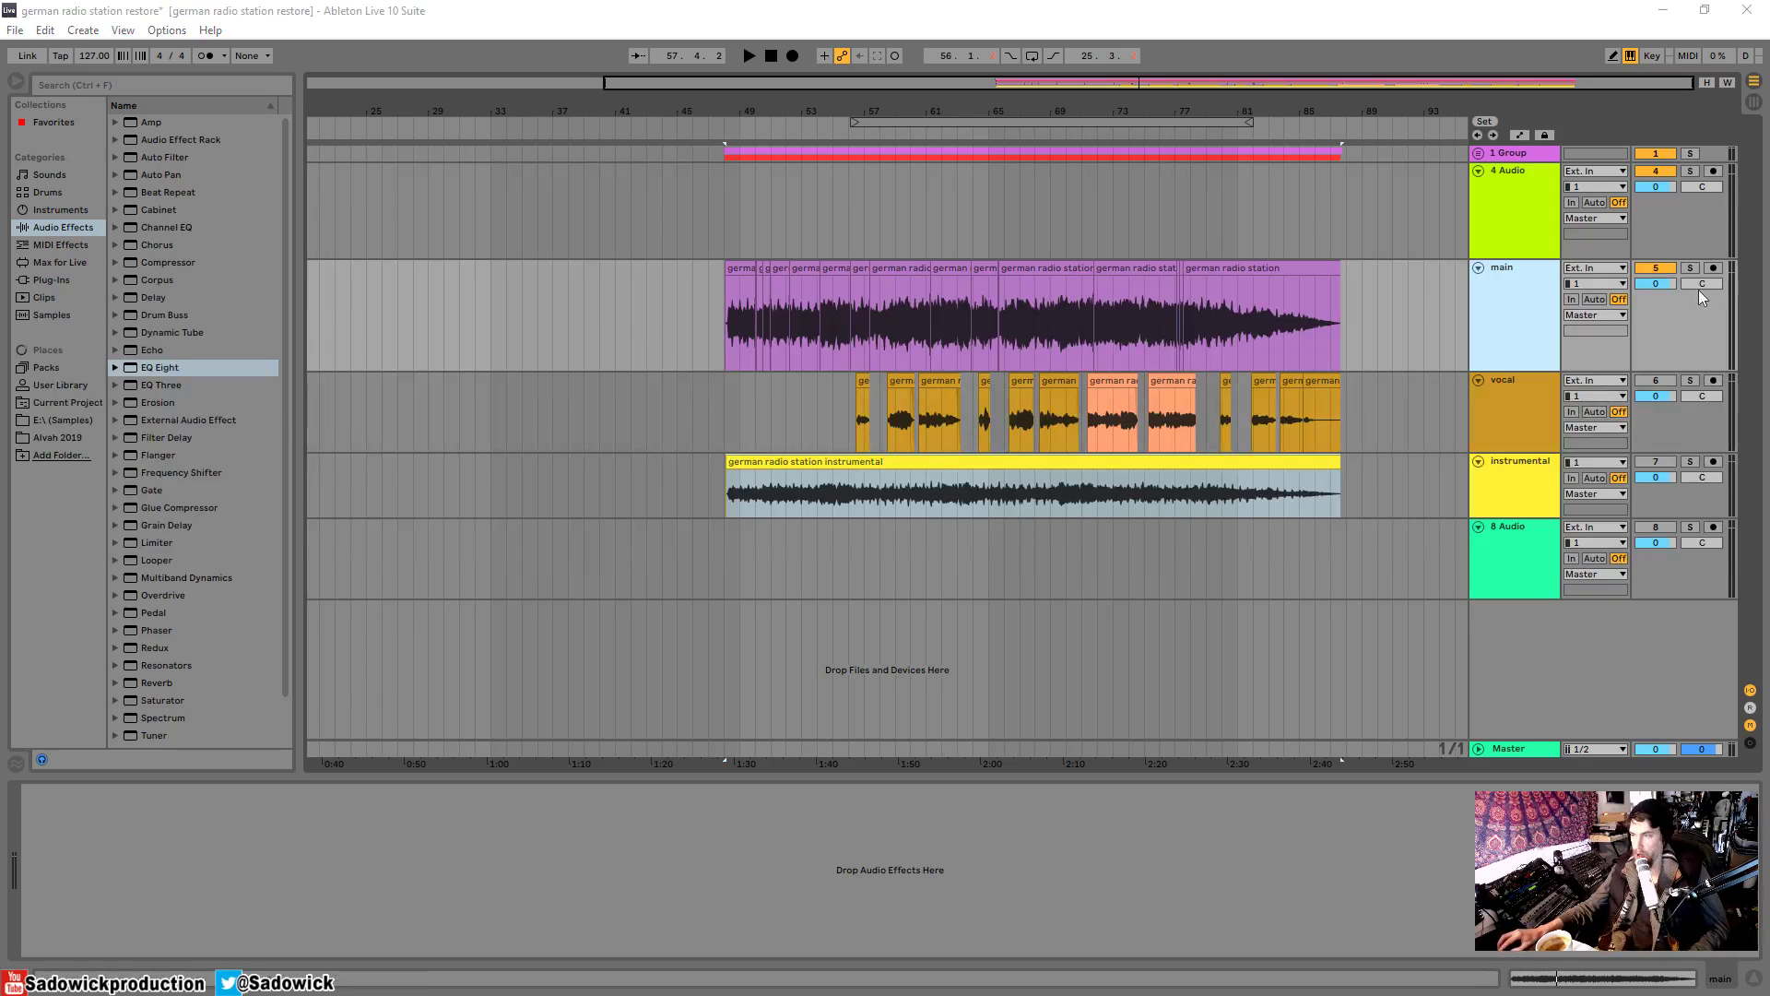
click(1690, 268)
drag(1687, 371, 1688, 402)
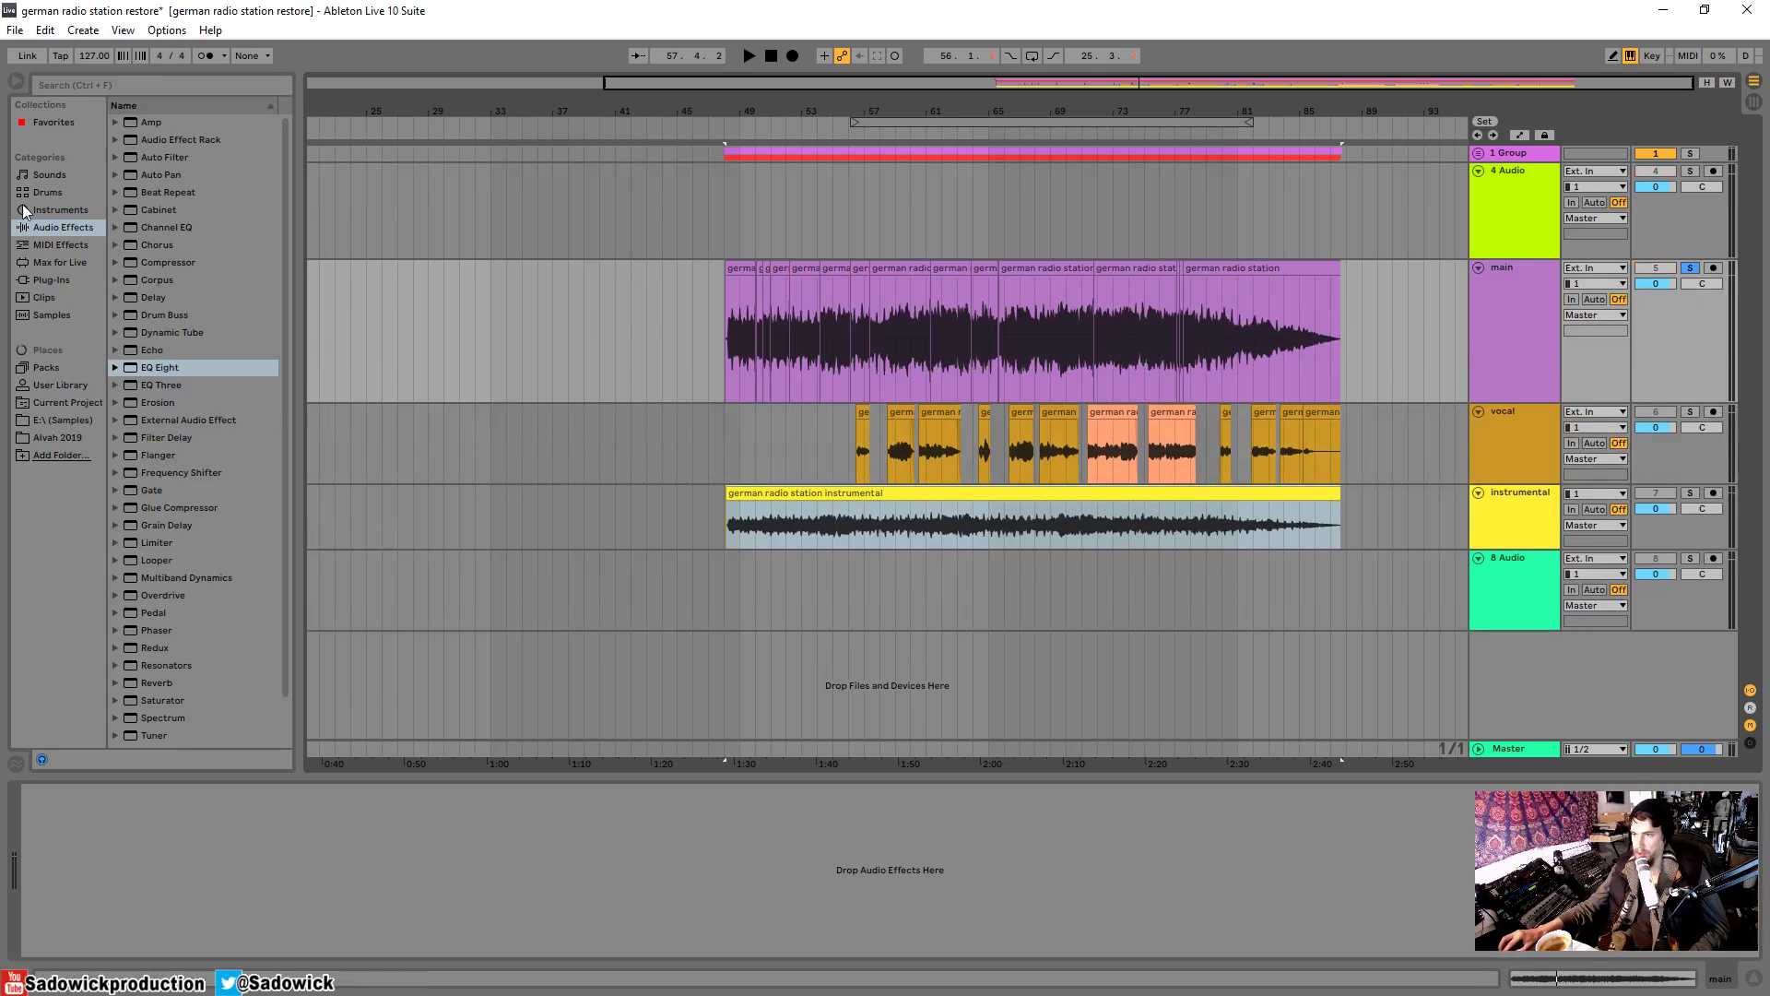
- Add the FabFilter Pro-Q 3 VST plug-in to the main track
click(124, 86)
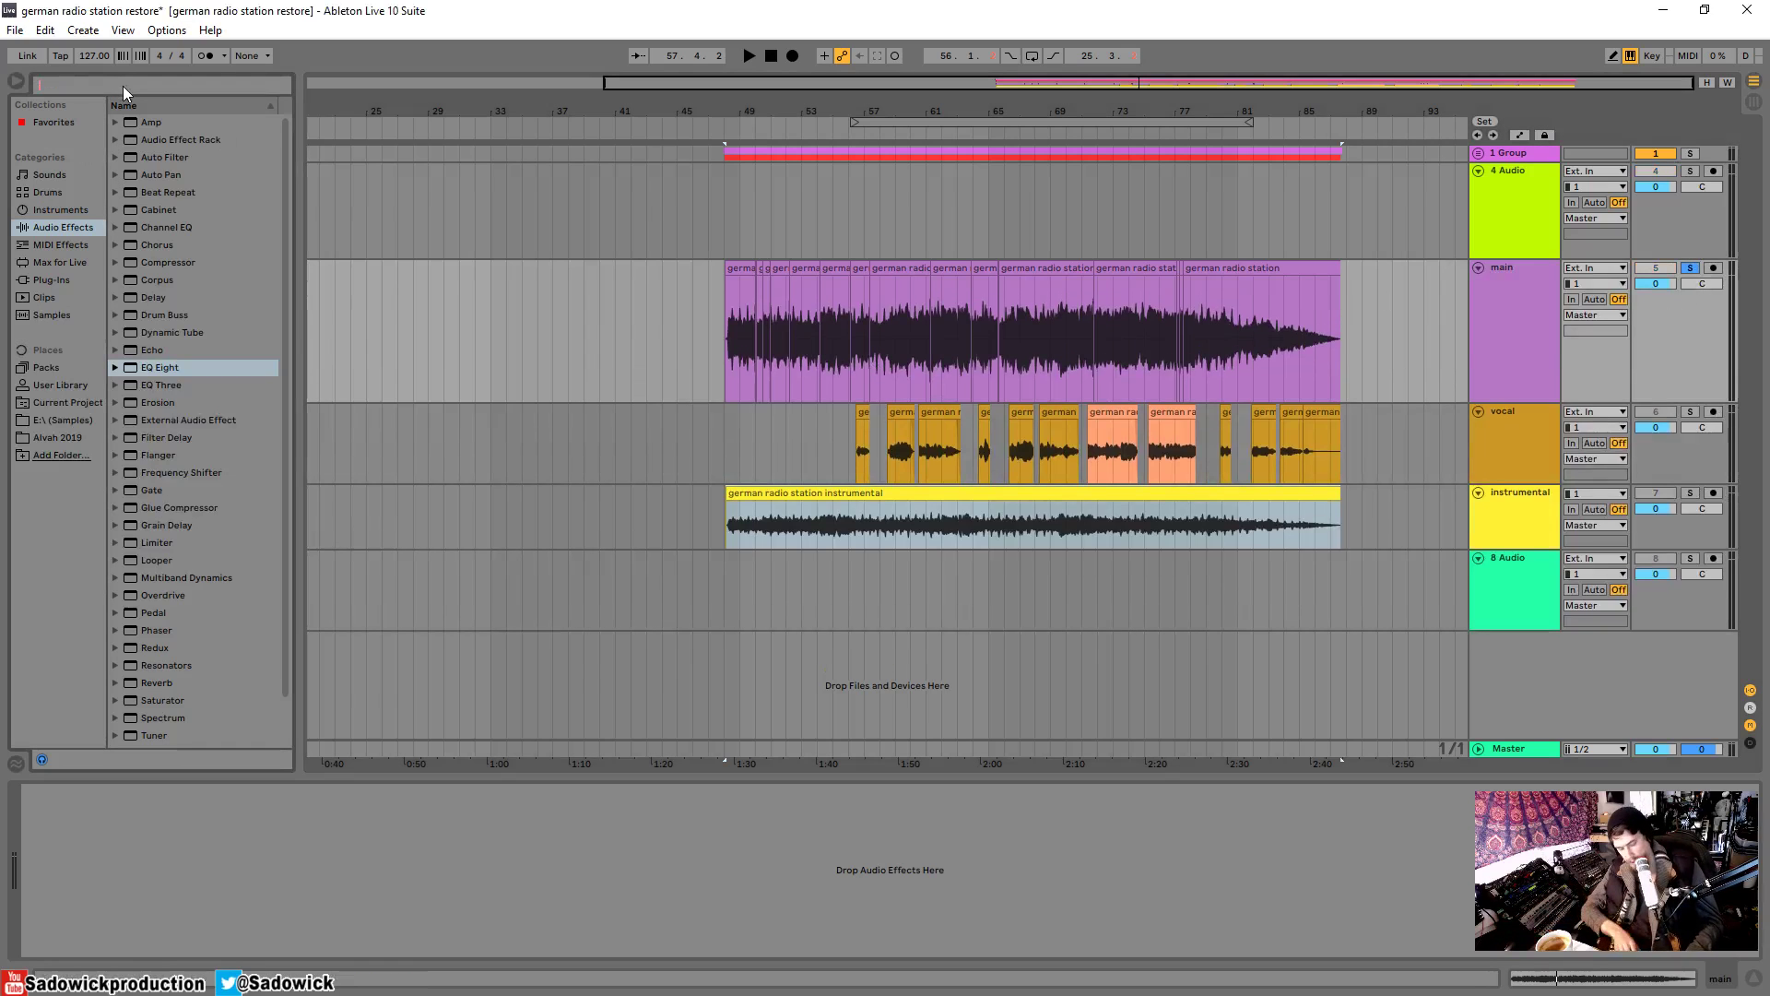
click(51, 281)
click(127, 297)
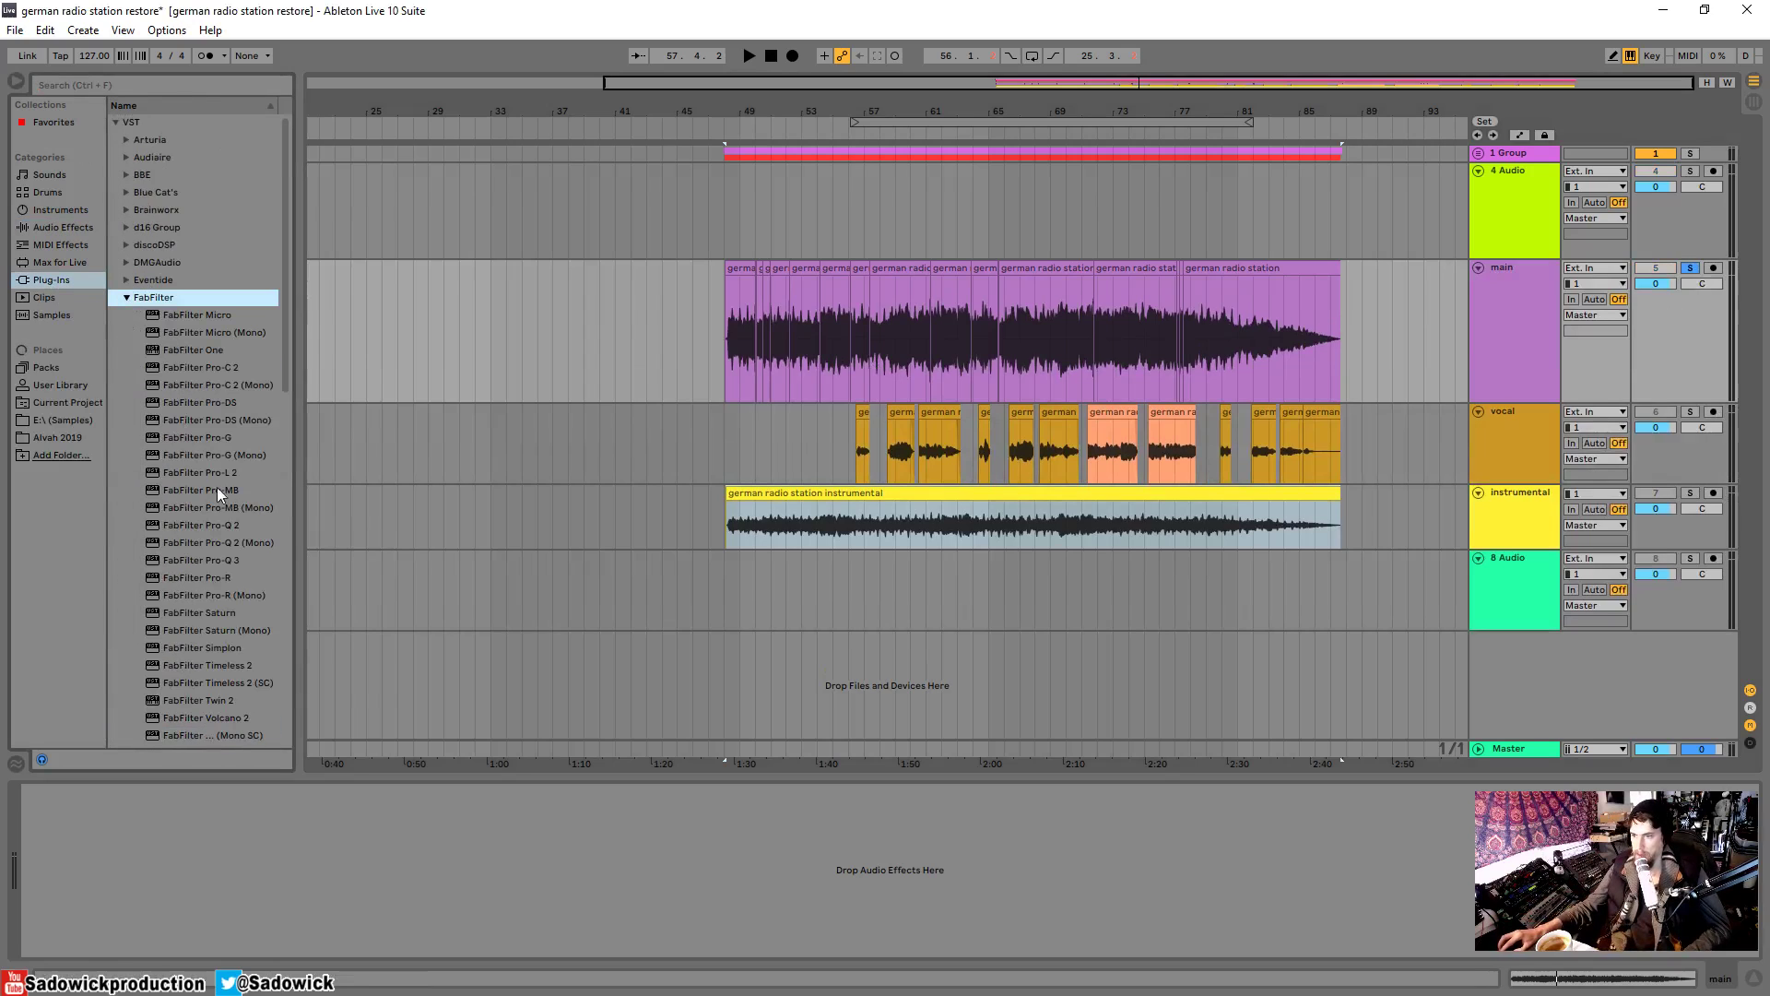
drag(216, 561, 826, 167)
click(1534, 282)
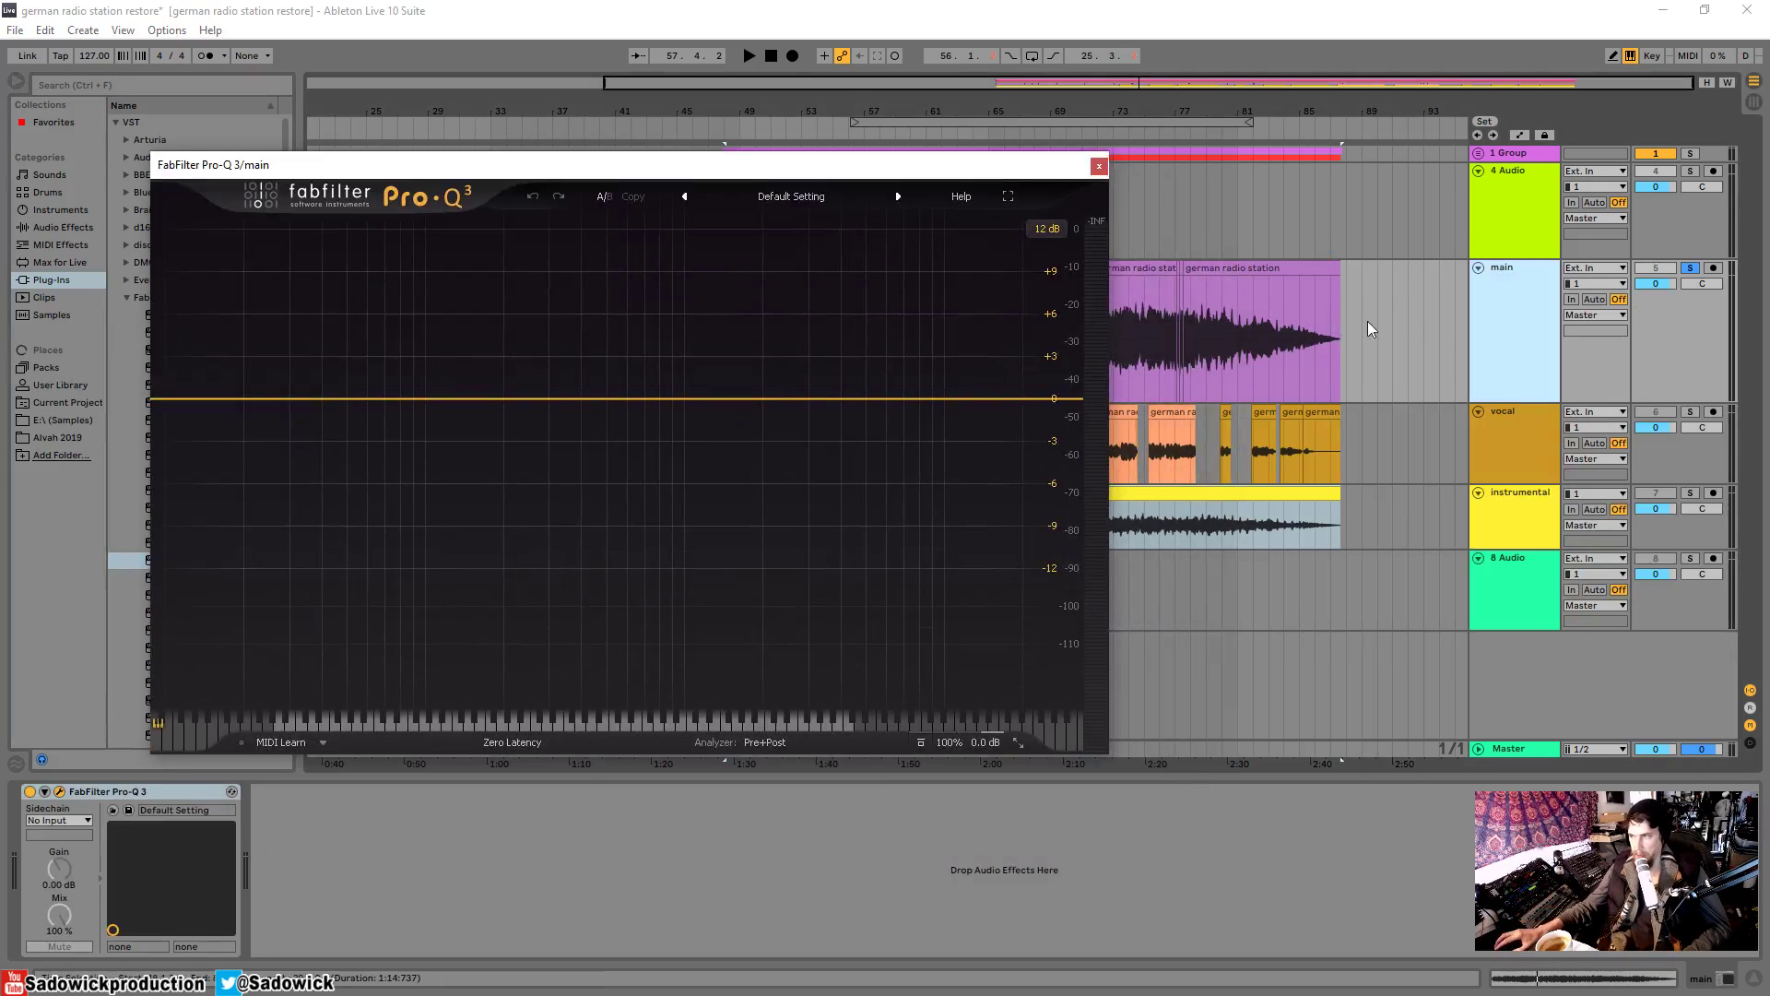
drag(752, 175, 748, 166)
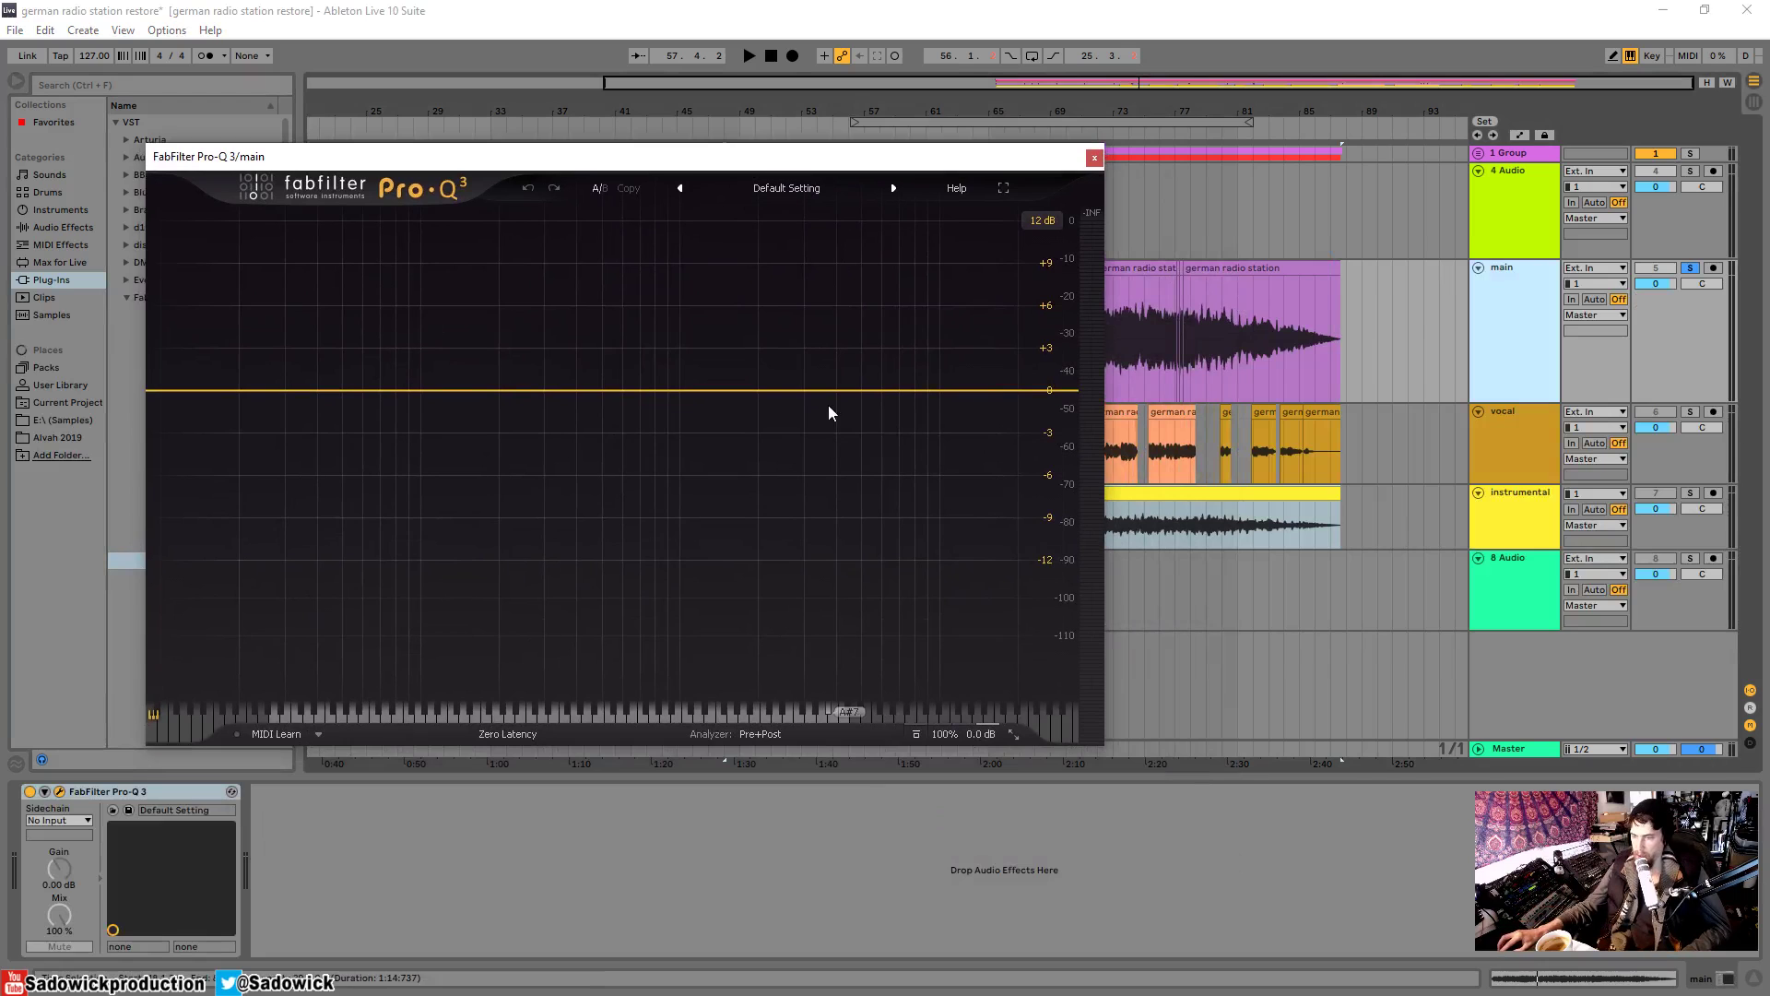
- Play the main track to examine its high-frequency cutoff in Pro-Q 3's analyzer, briefly marking it with a high shelf band at 10193 Hz
key(space)
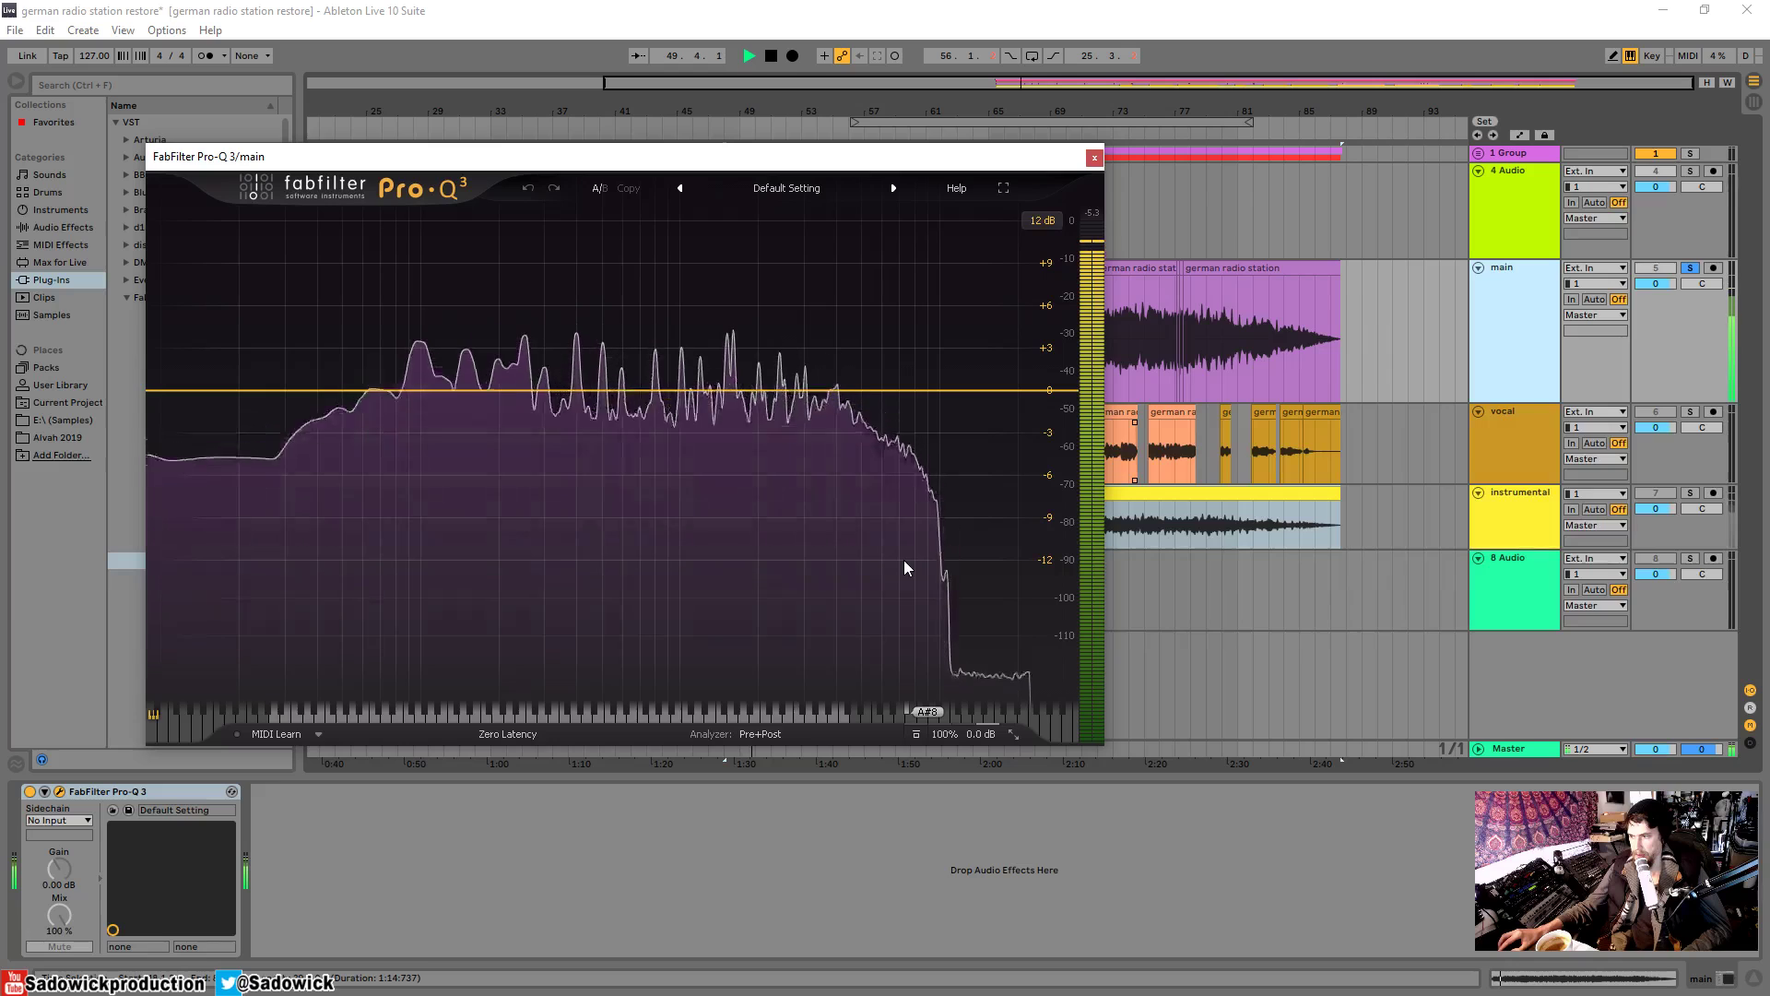
key(space)
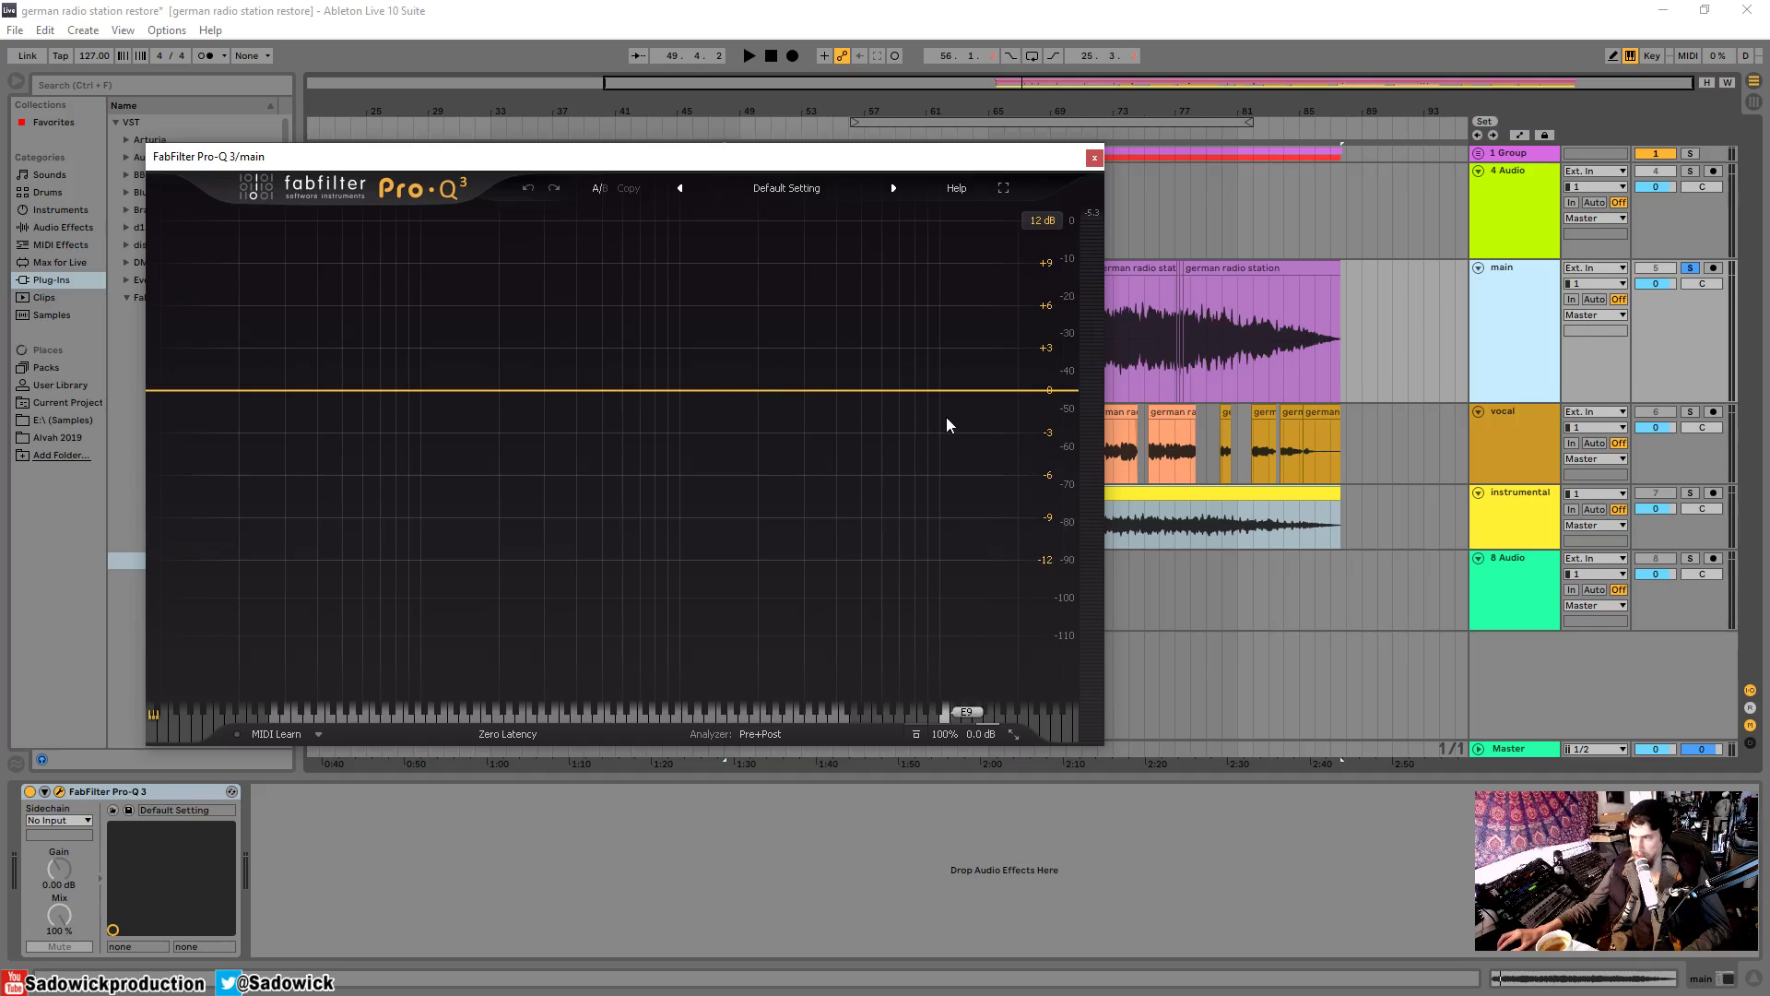
key(space)
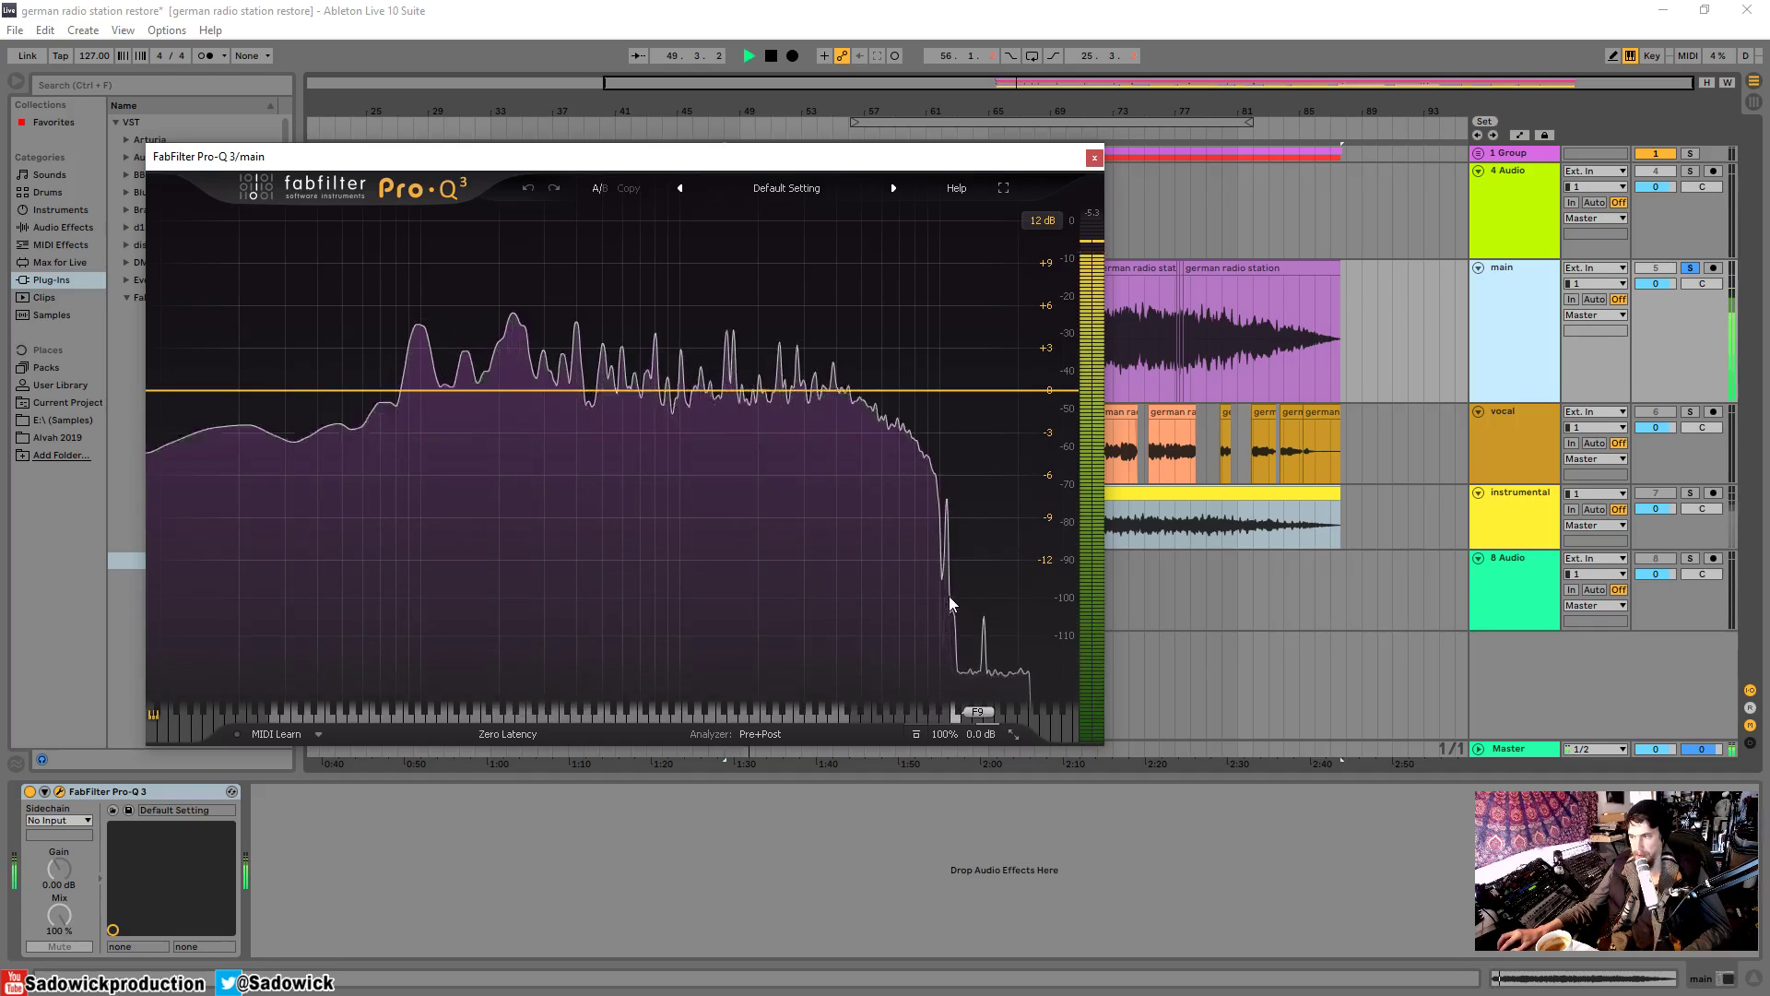
key(space)
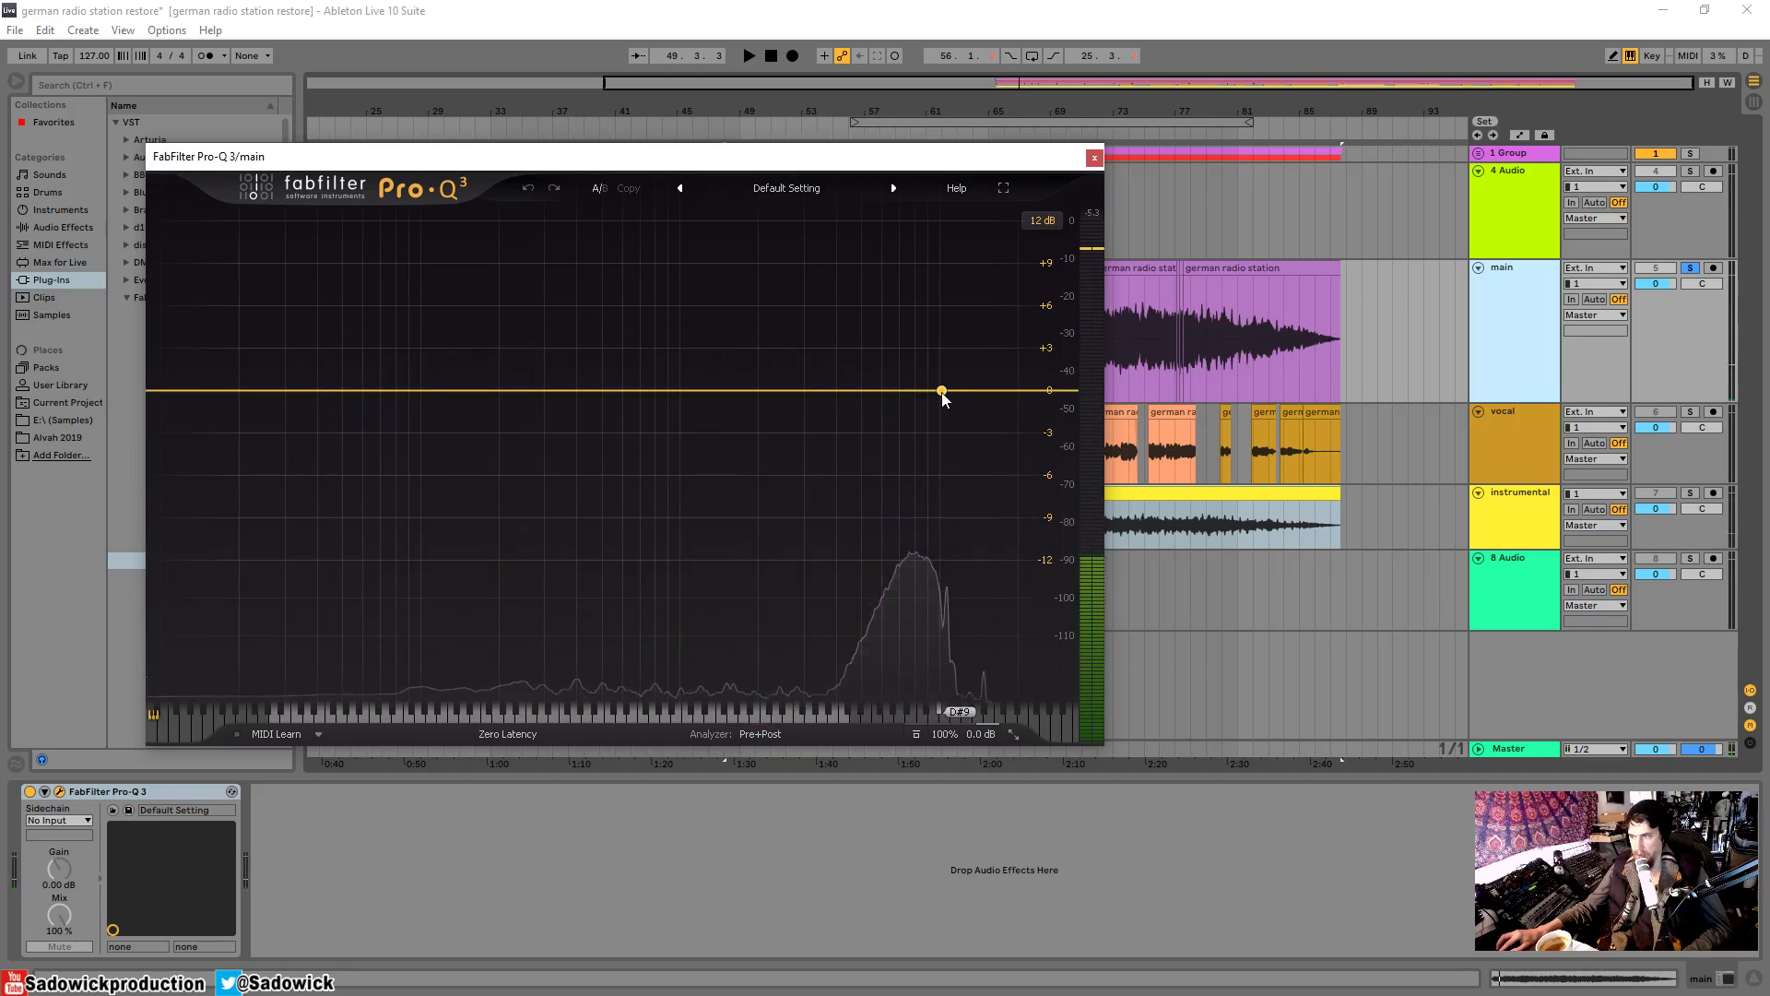
click(941, 390)
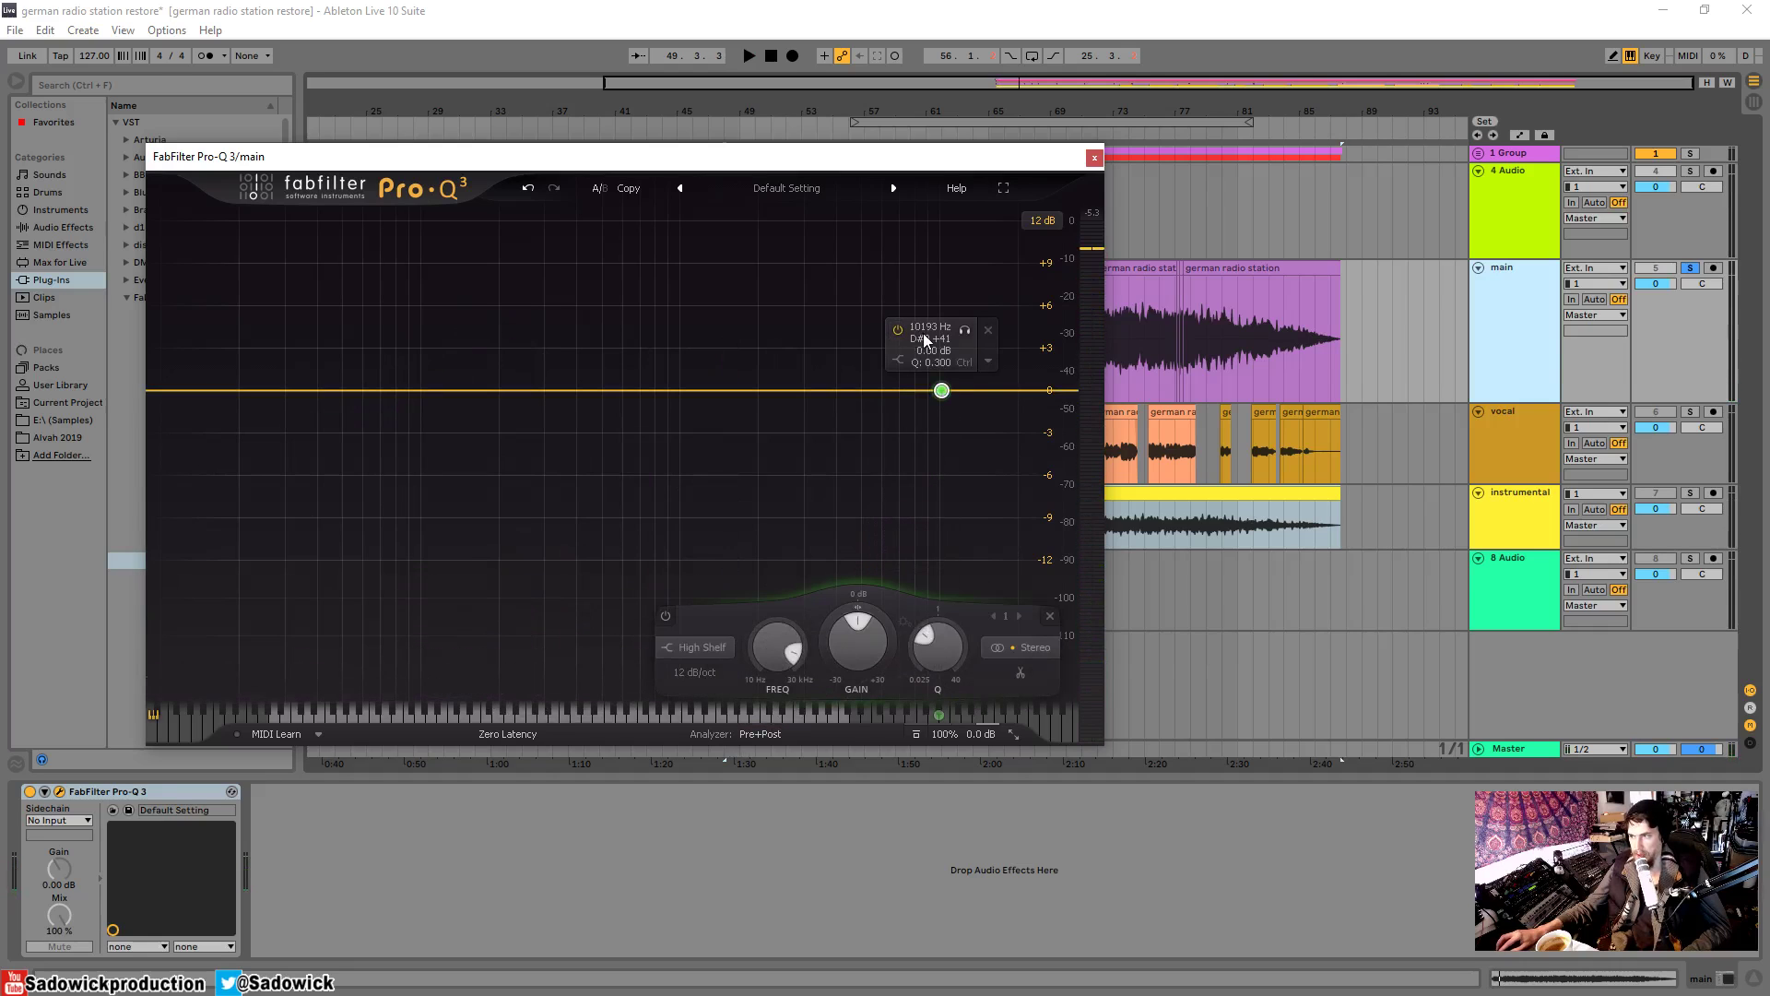
click(988, 330)
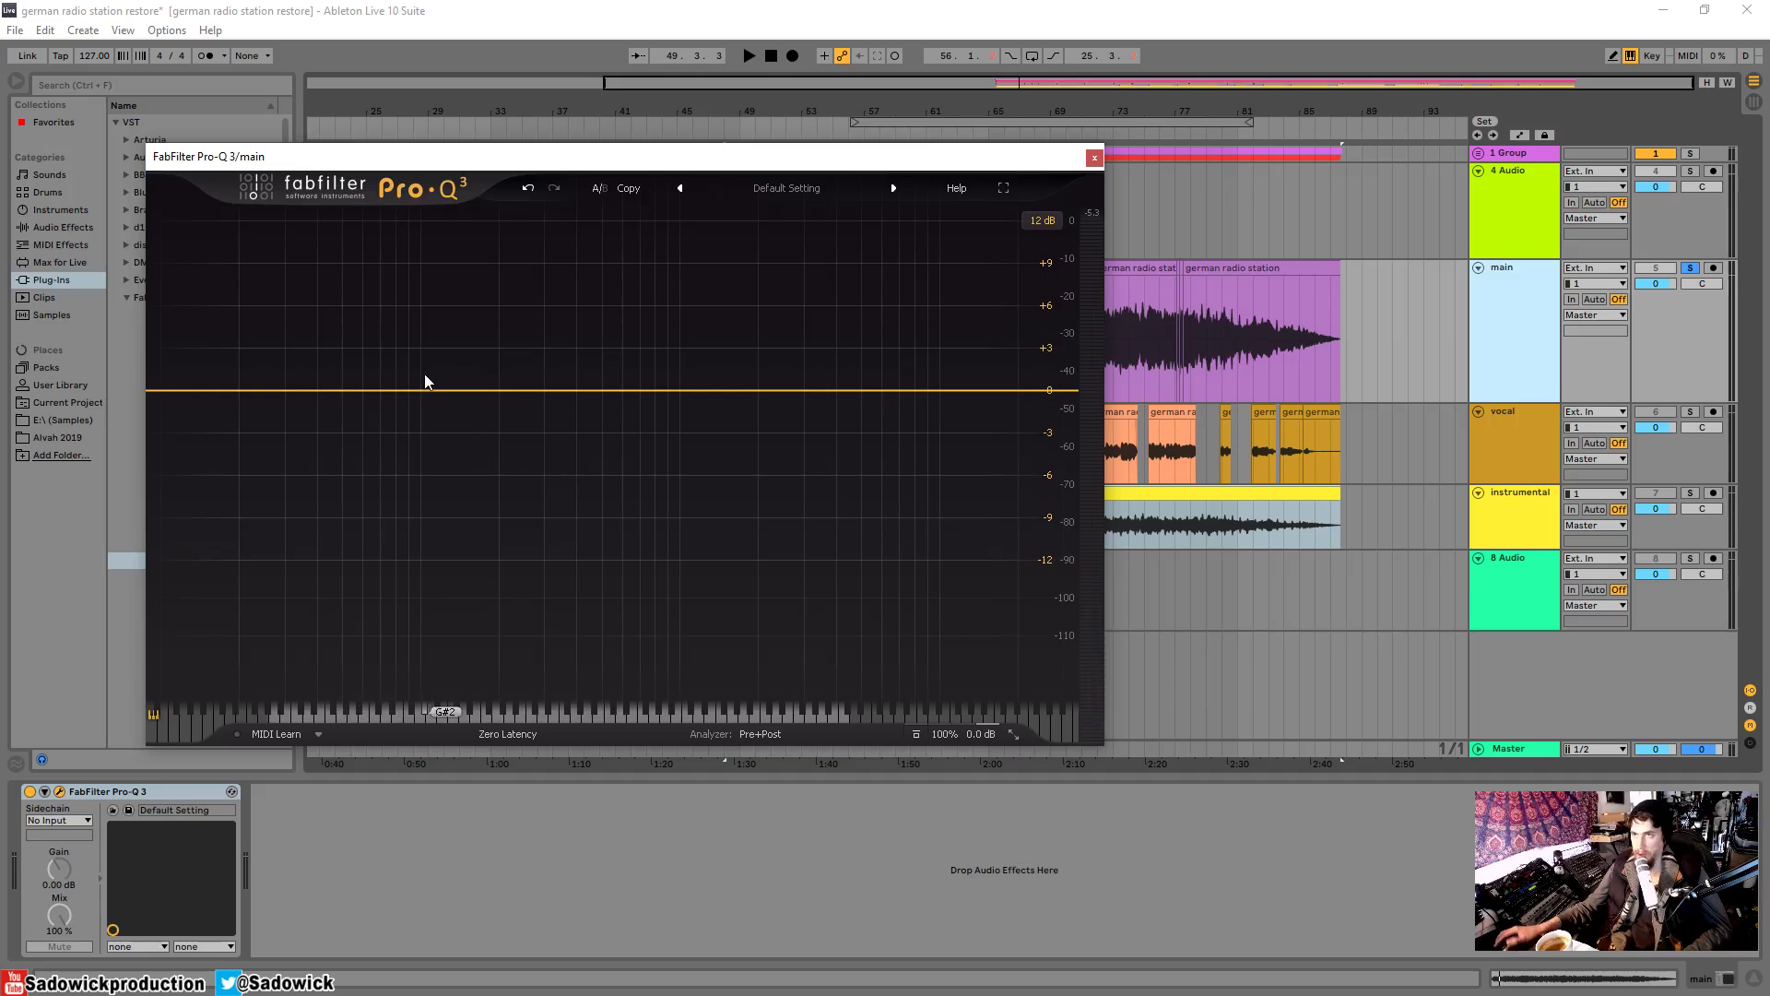
- Play the main track and mark its low-frequency roll-off with a bell band at about 57.5 Hz, and remove the band
key(space)
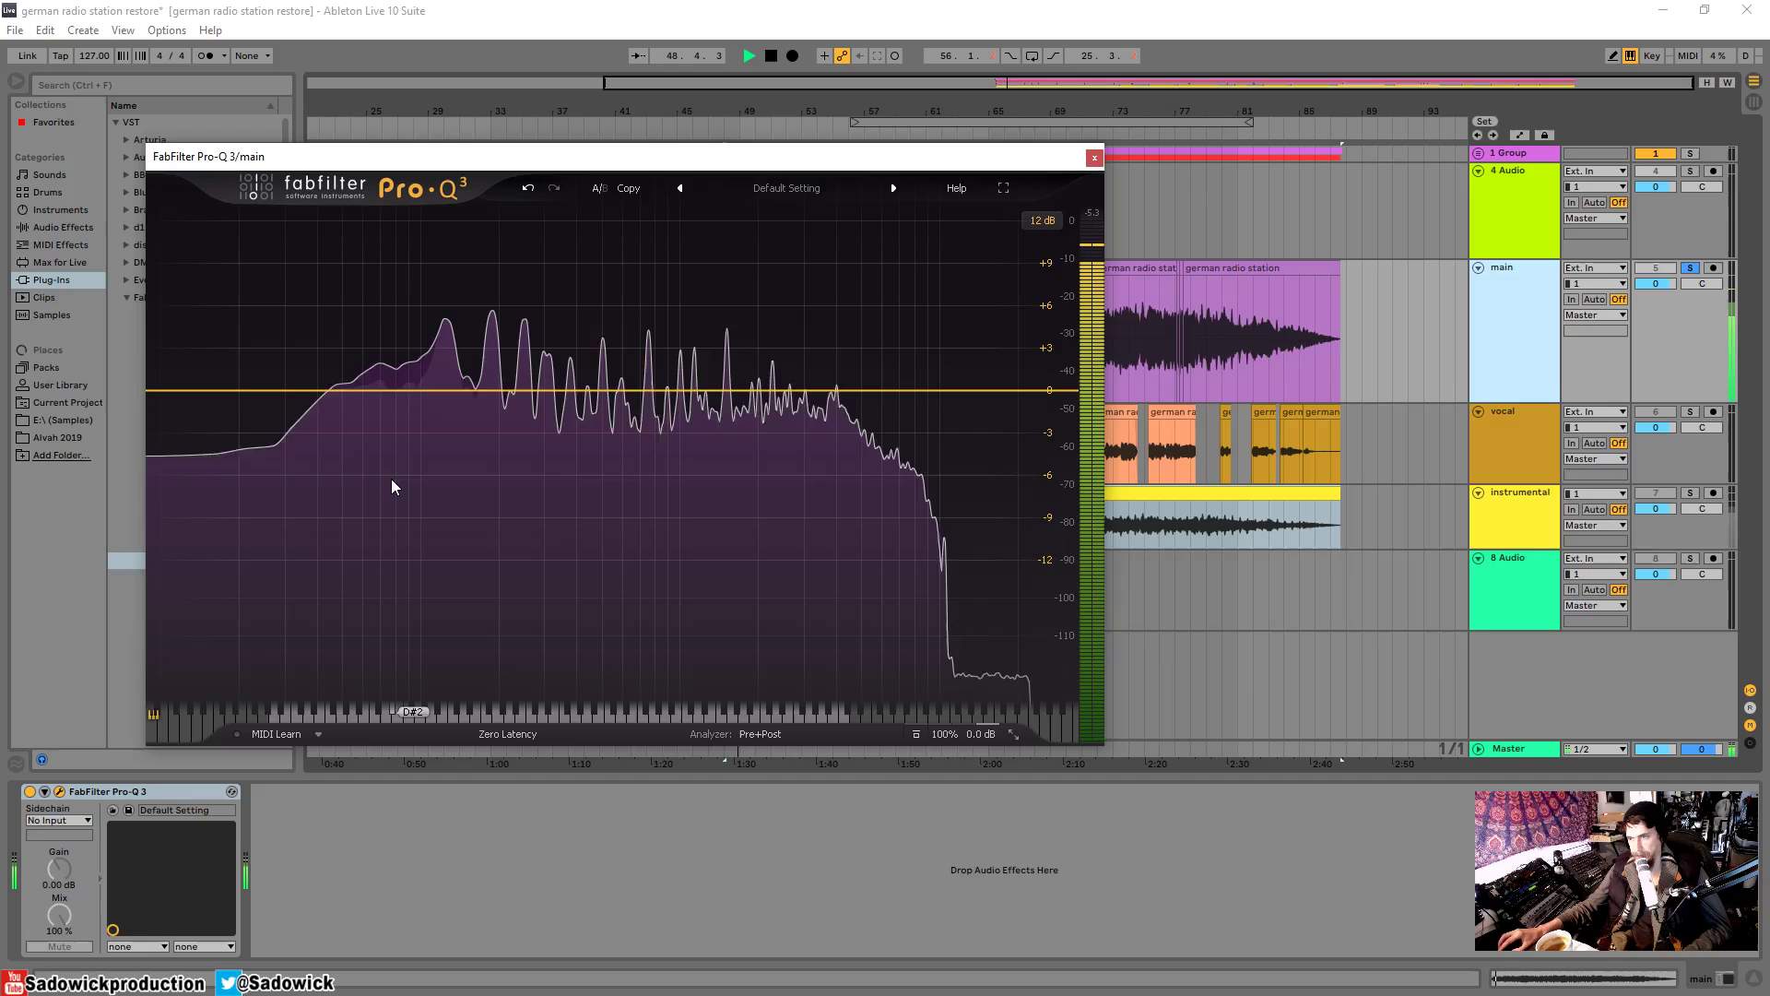
double_click(380, 390)
mouse_move(408, 330)
mouse_down()
mouse_move(329, 332)
mouse_move(482, 334)
mouse_move(375, 336)
mouse_up()
key(space)
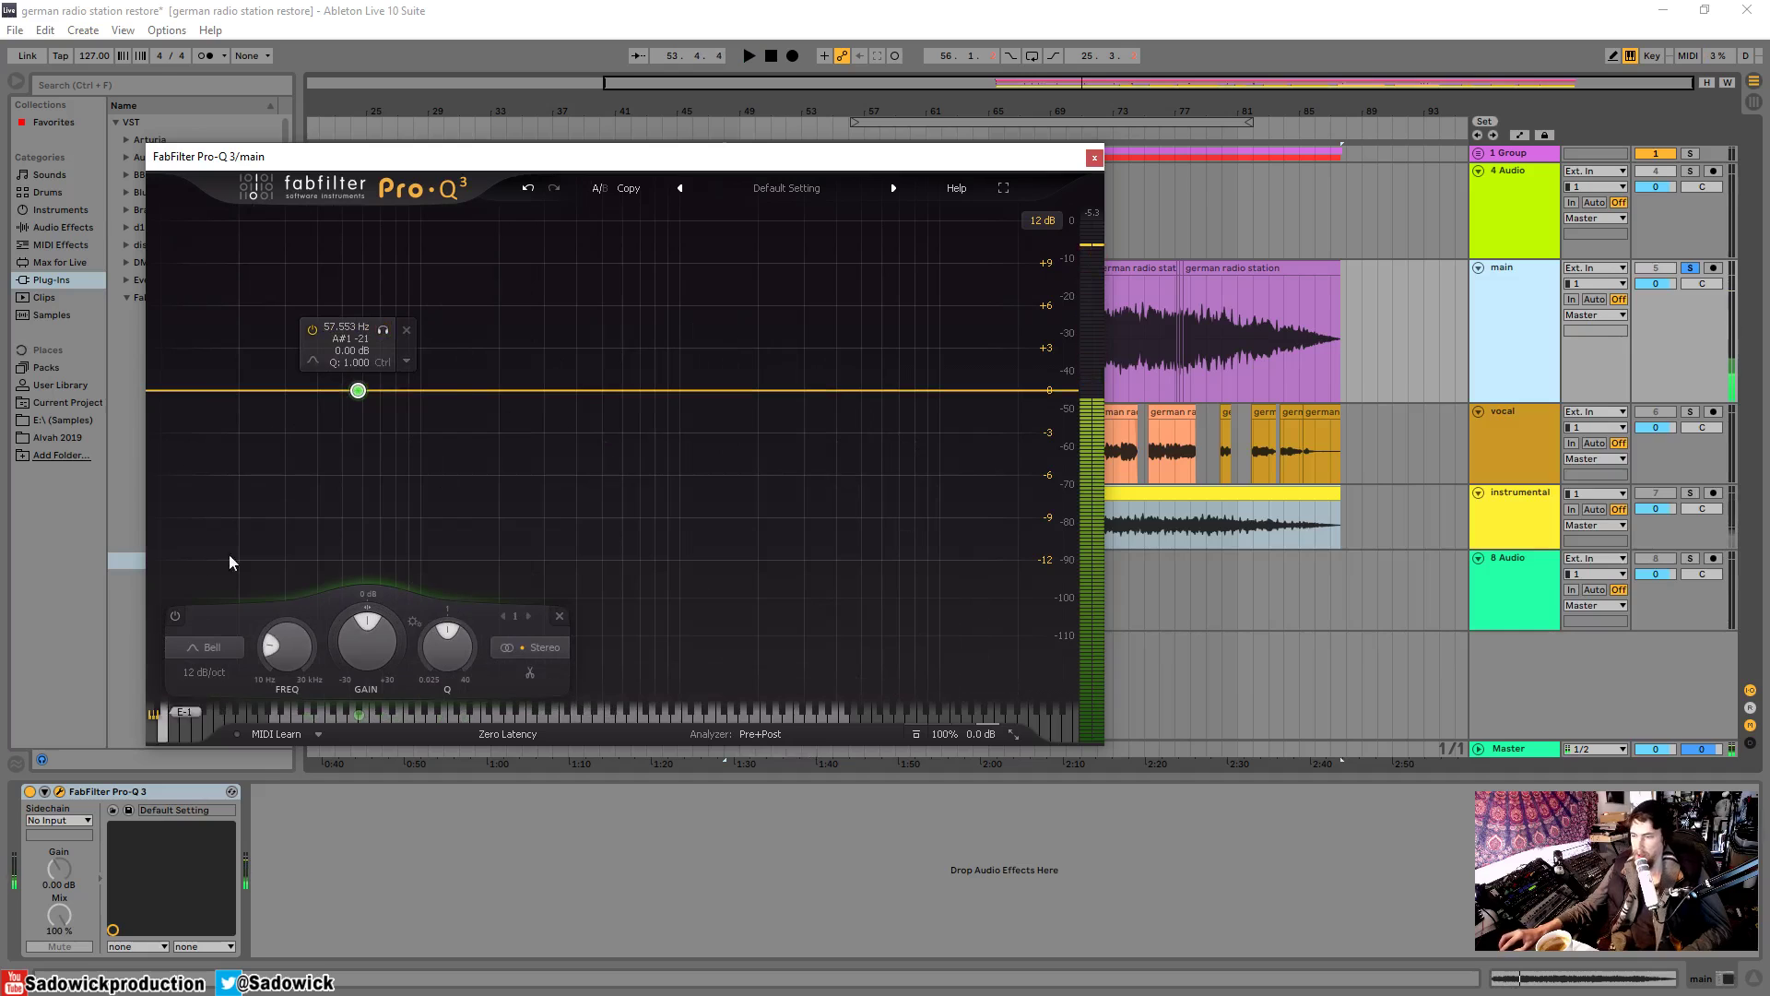
click(407, 330)
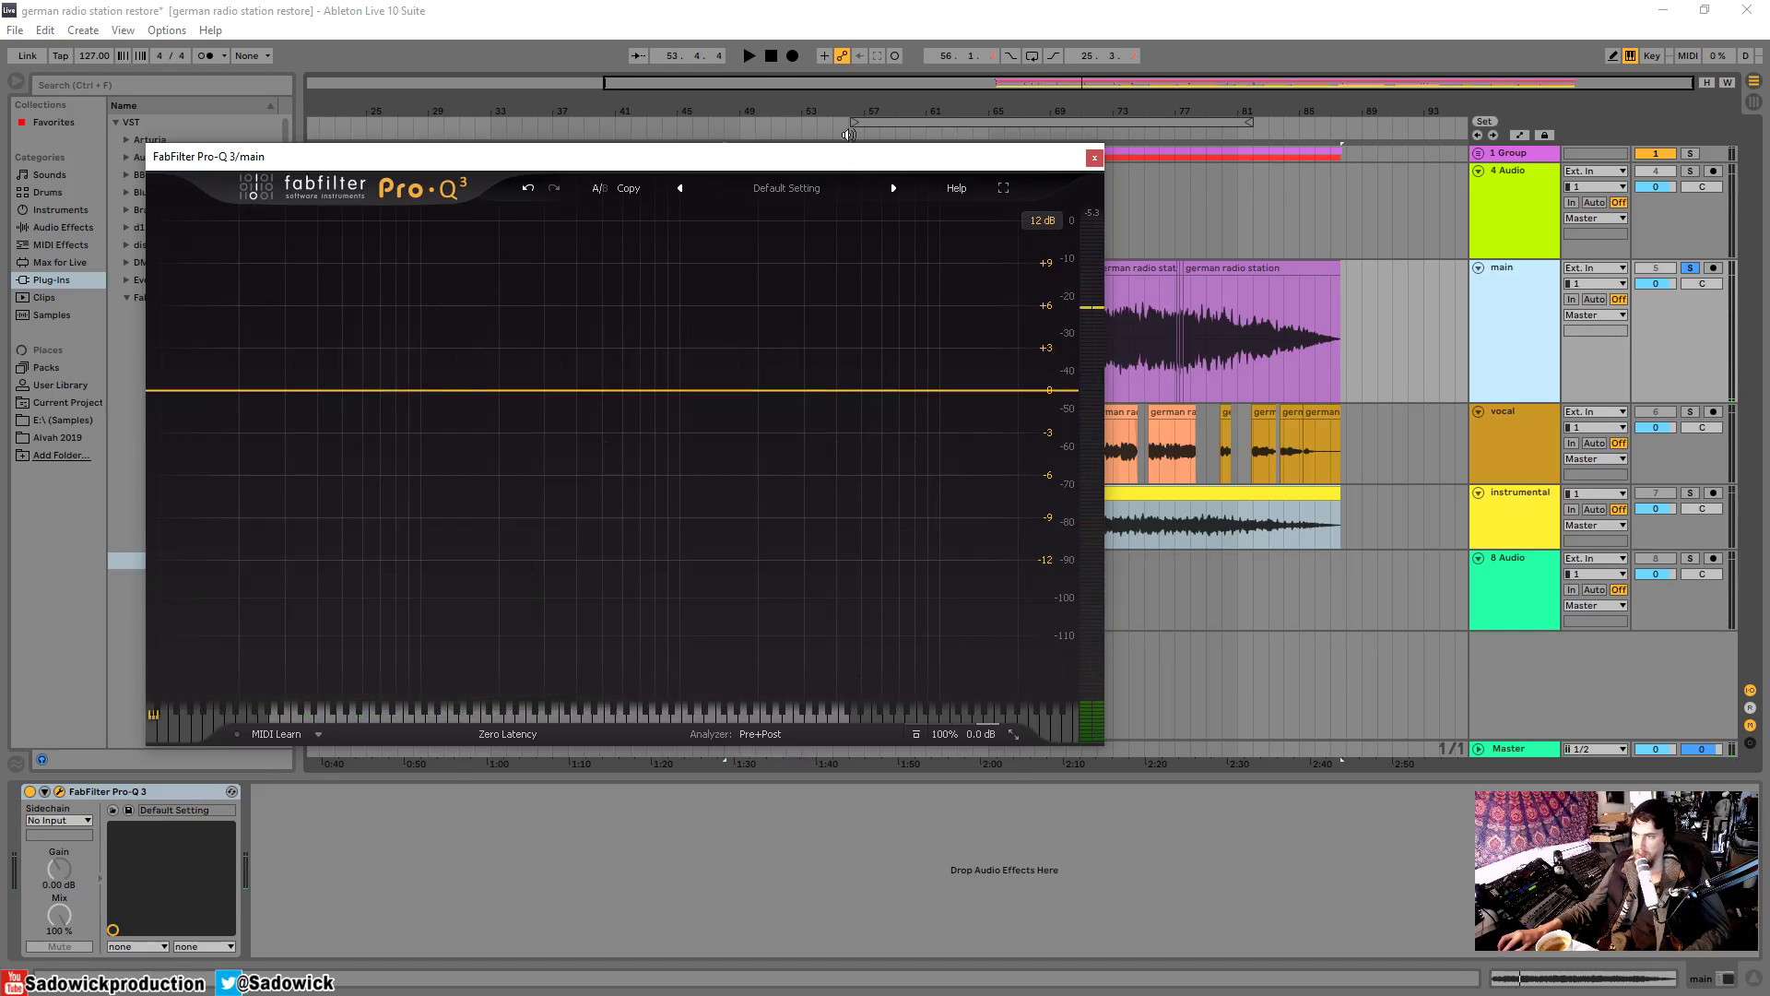
- Close the Pro-Q 3 window and make the main track slightly taller
drag(828, 157, 790, 241)
click(1056, 237)
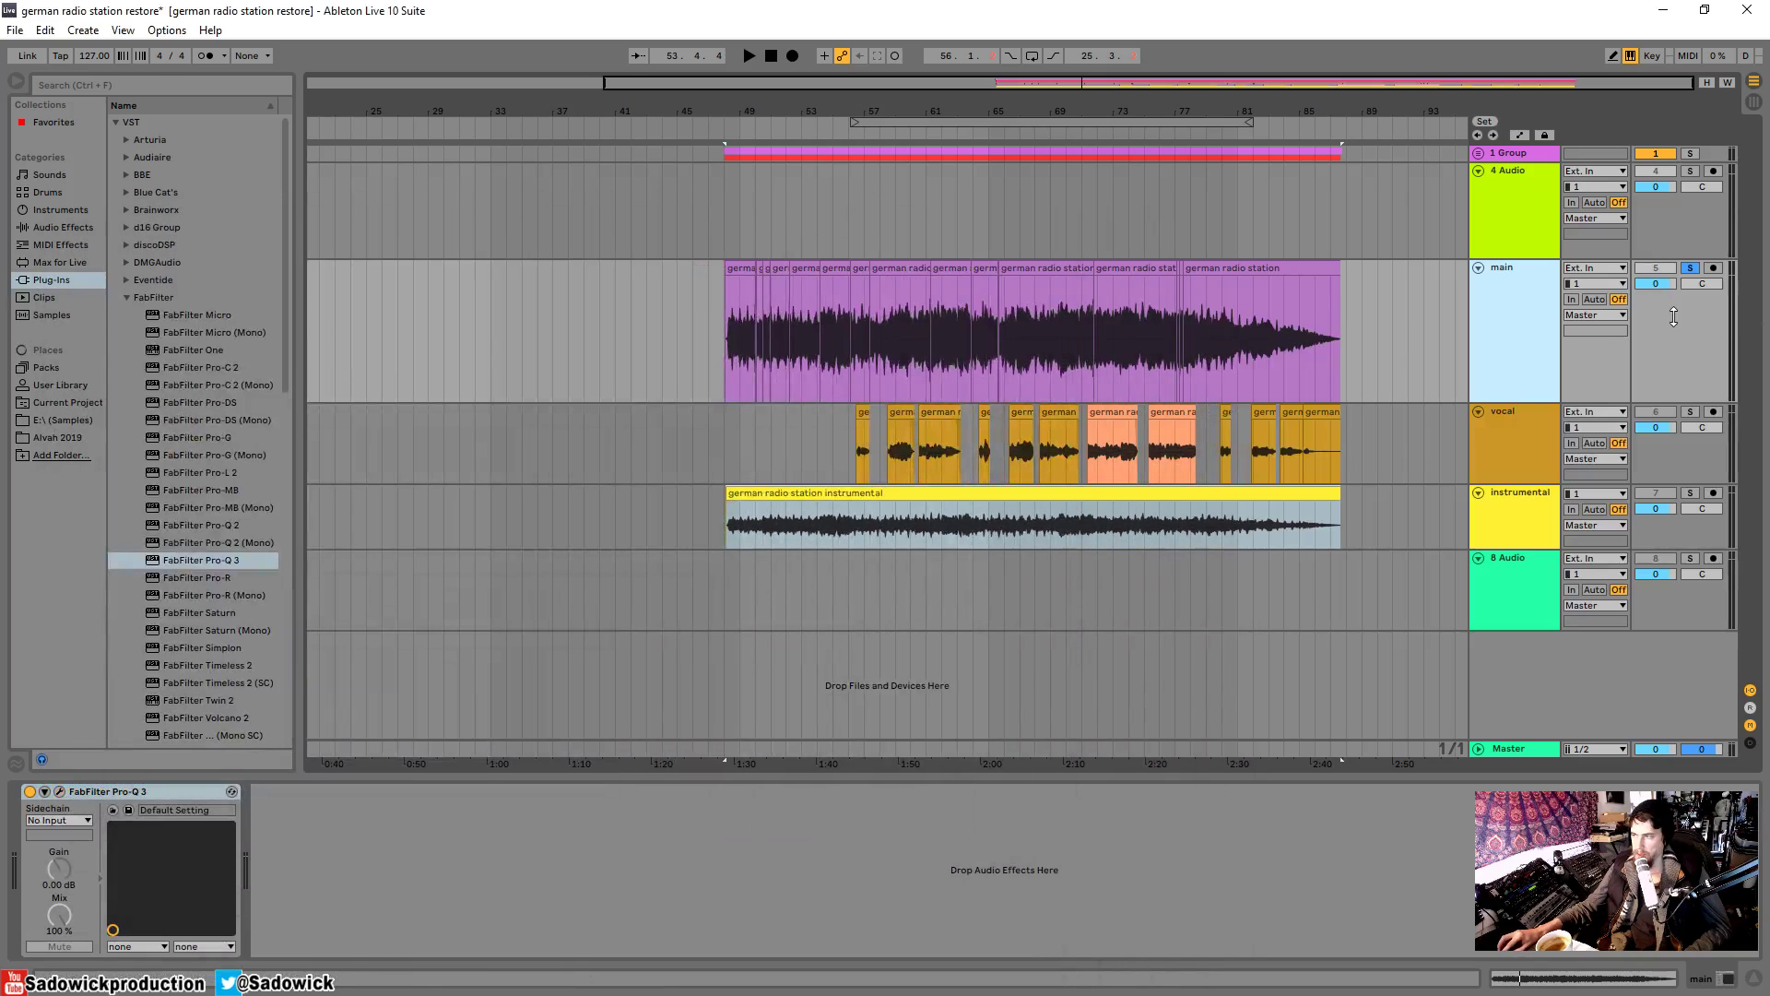
click(124, 85)
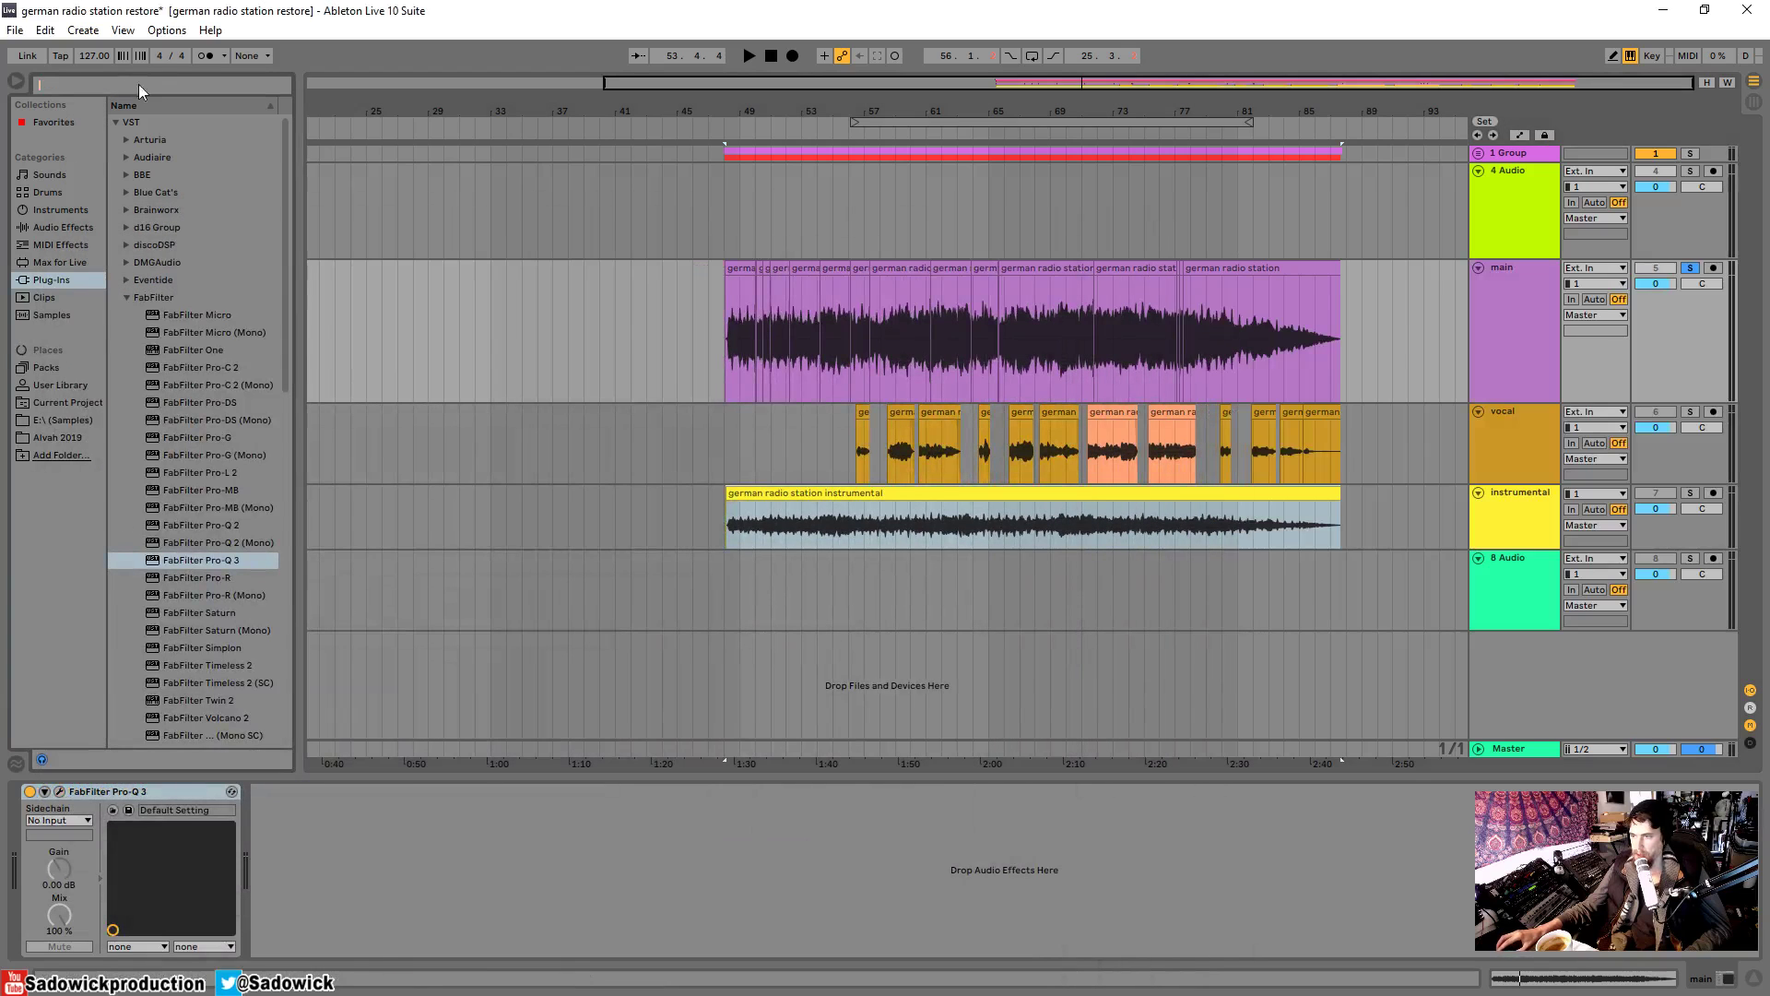
click(1644, 325)
scroll(1645, 328, up, 1)
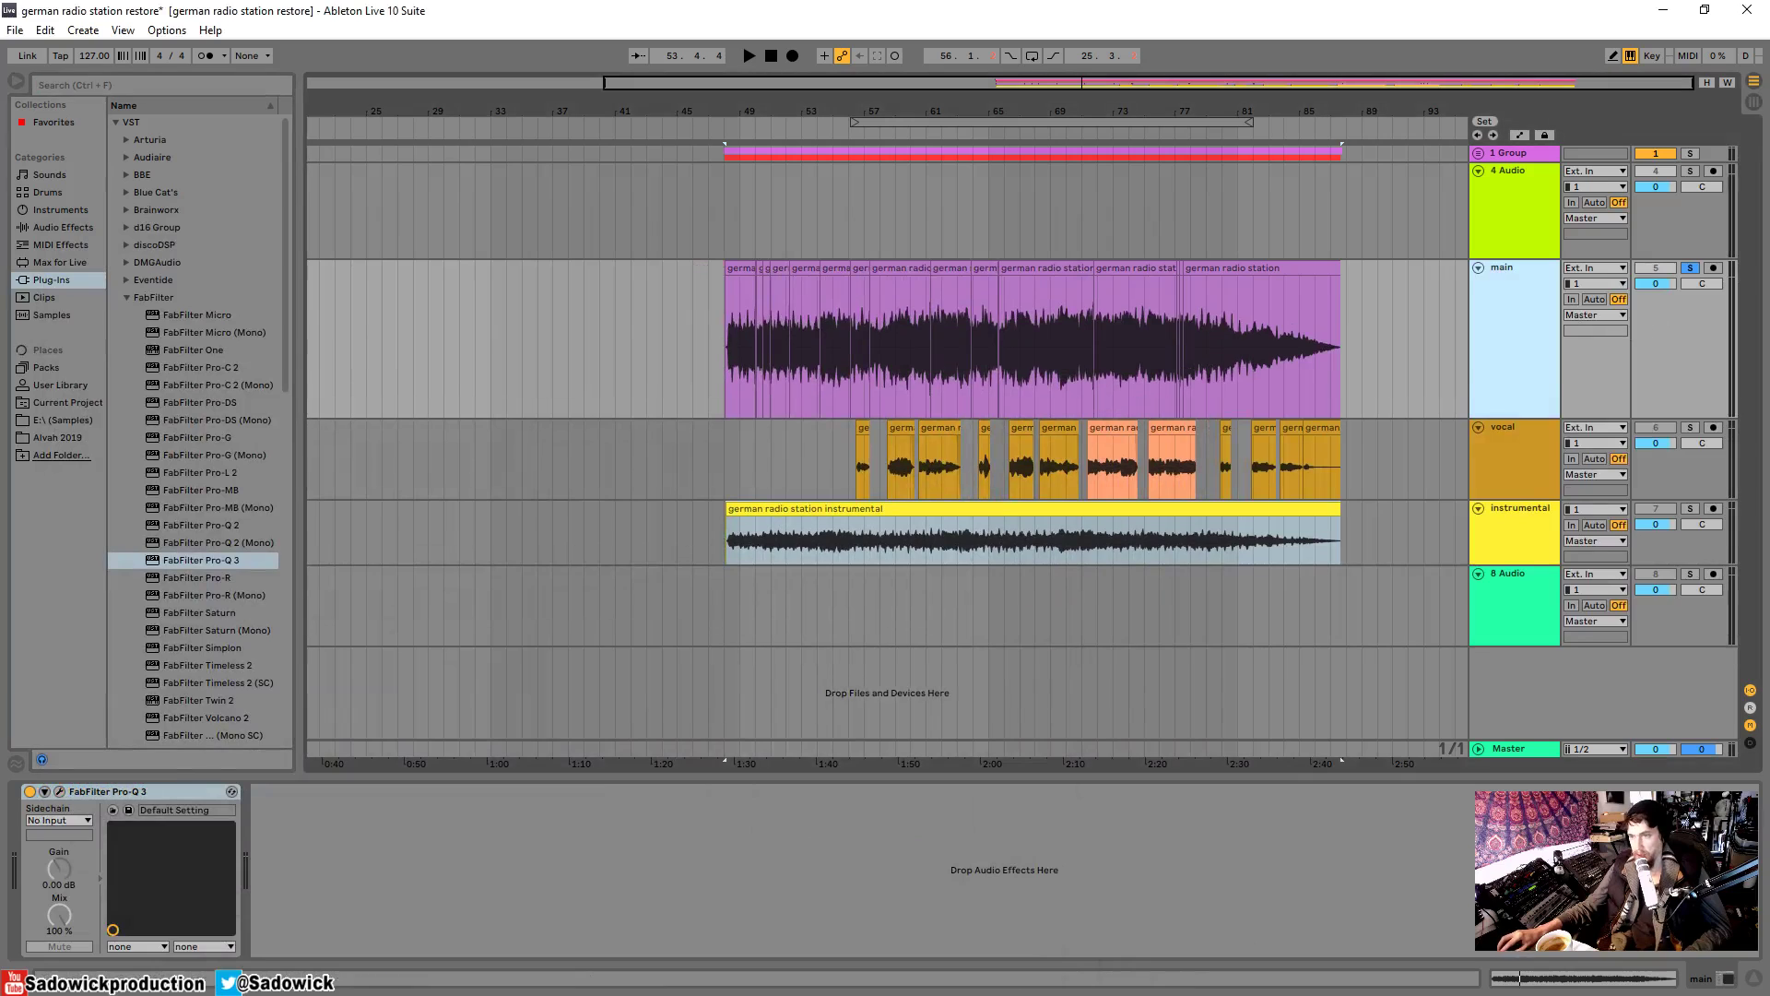
- Search the plug-ins for "noise" and expand the Waves WaveShell1-VST 10.0_x64 results
click(145, 83)
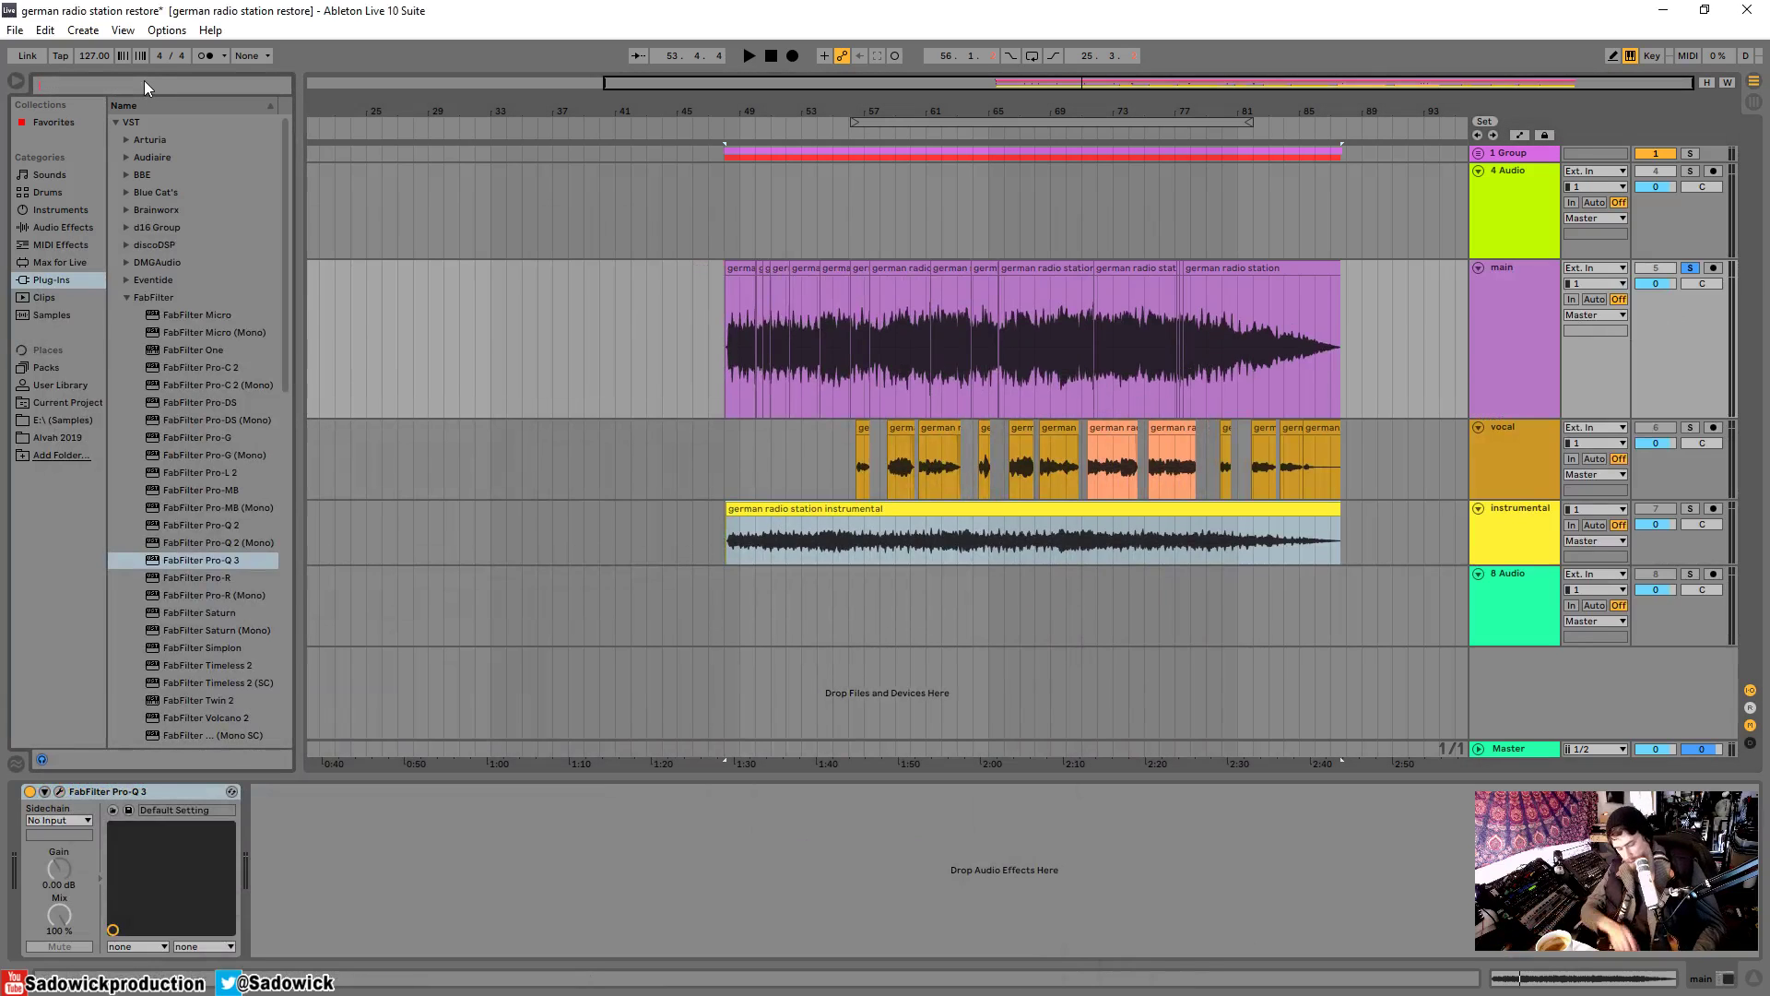
text(n)
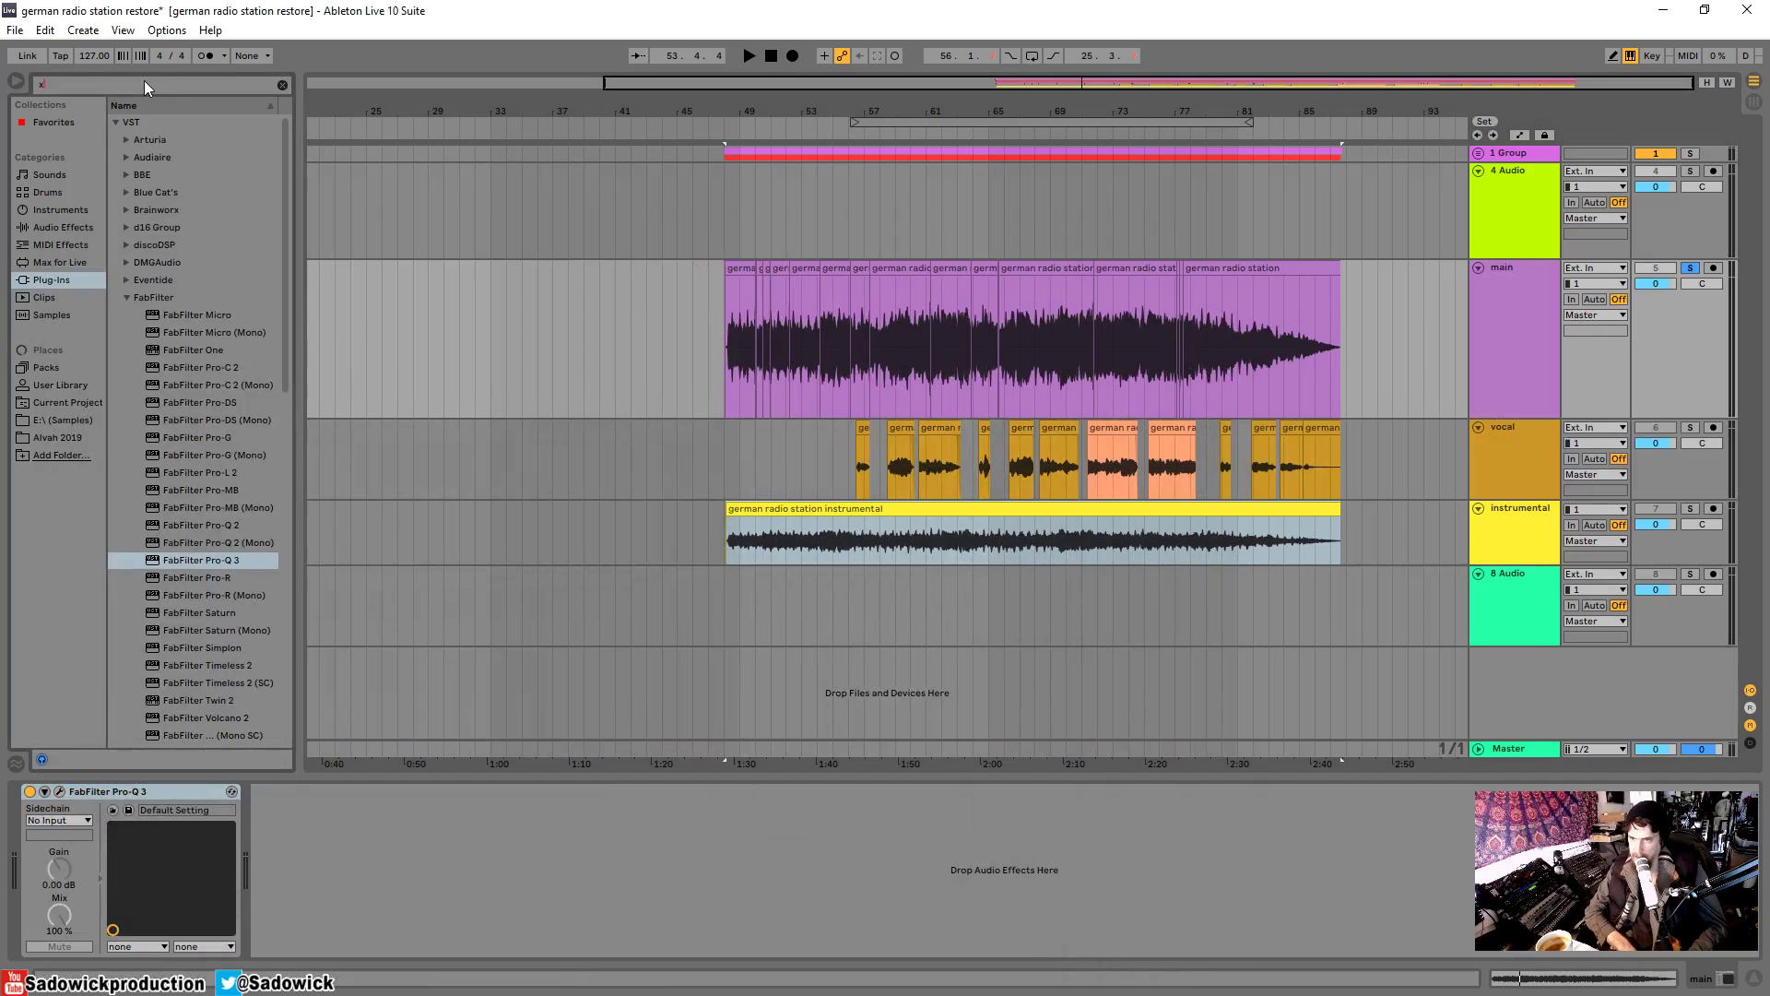
text(e)
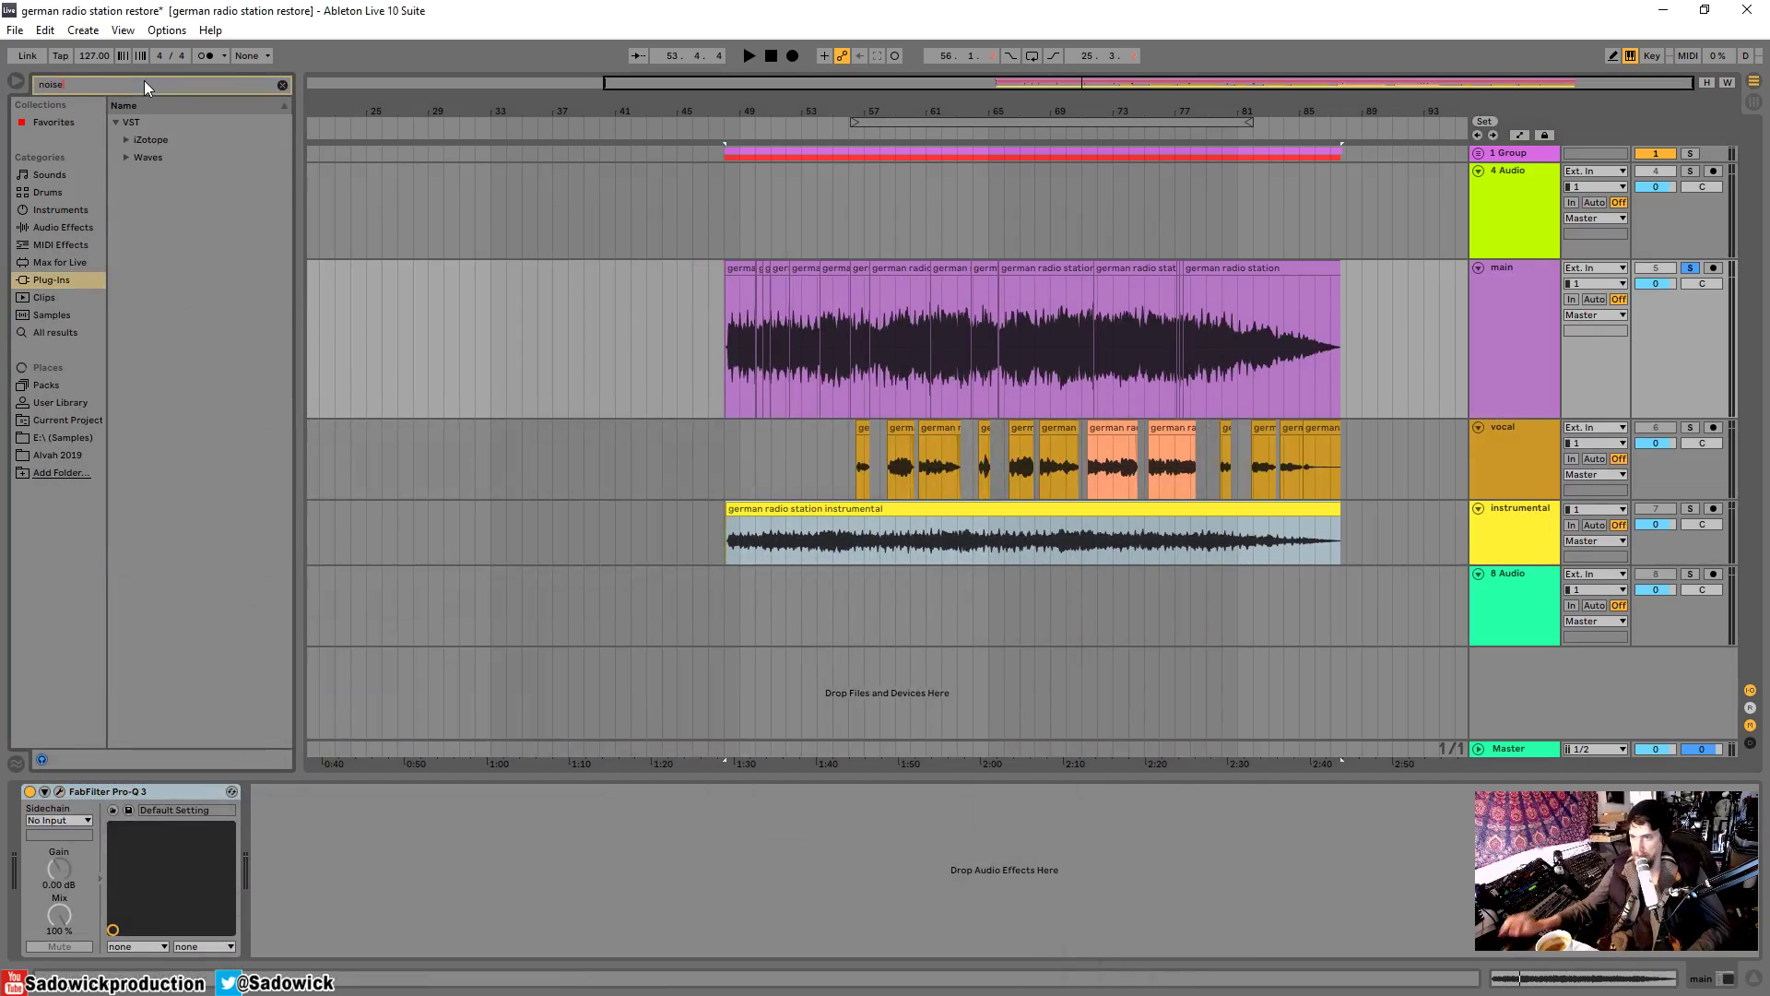
click(125, 157)
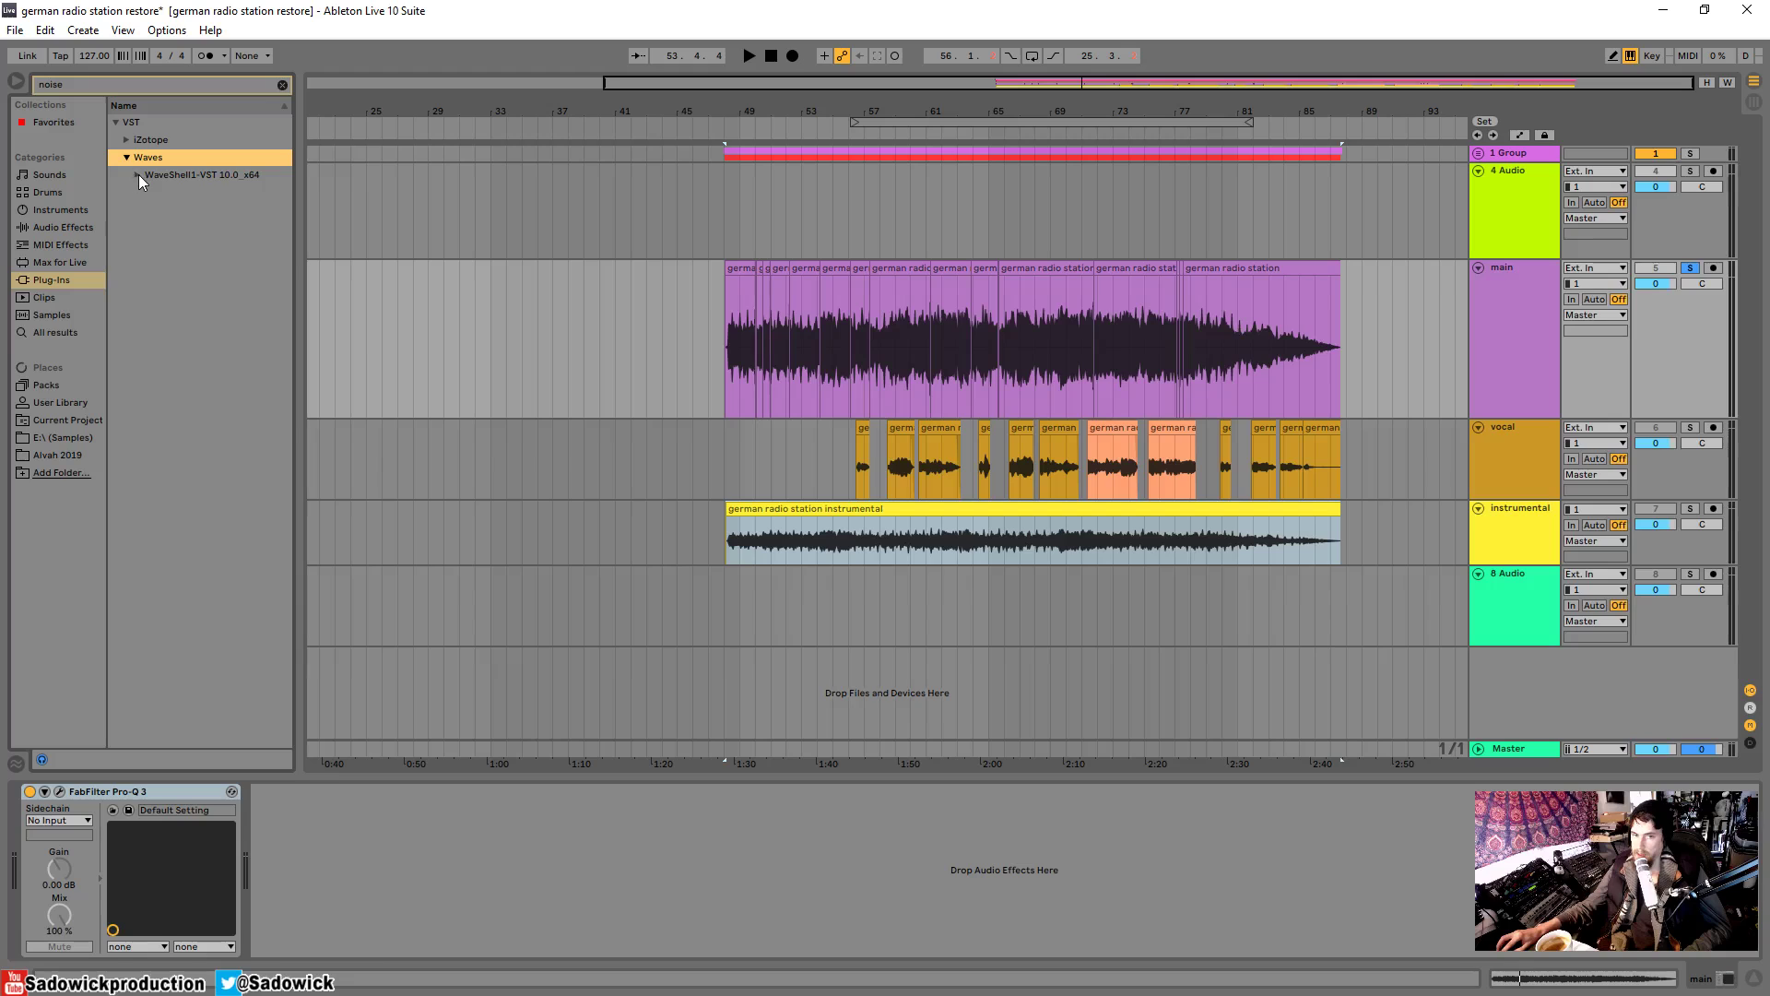
click(139, 176)
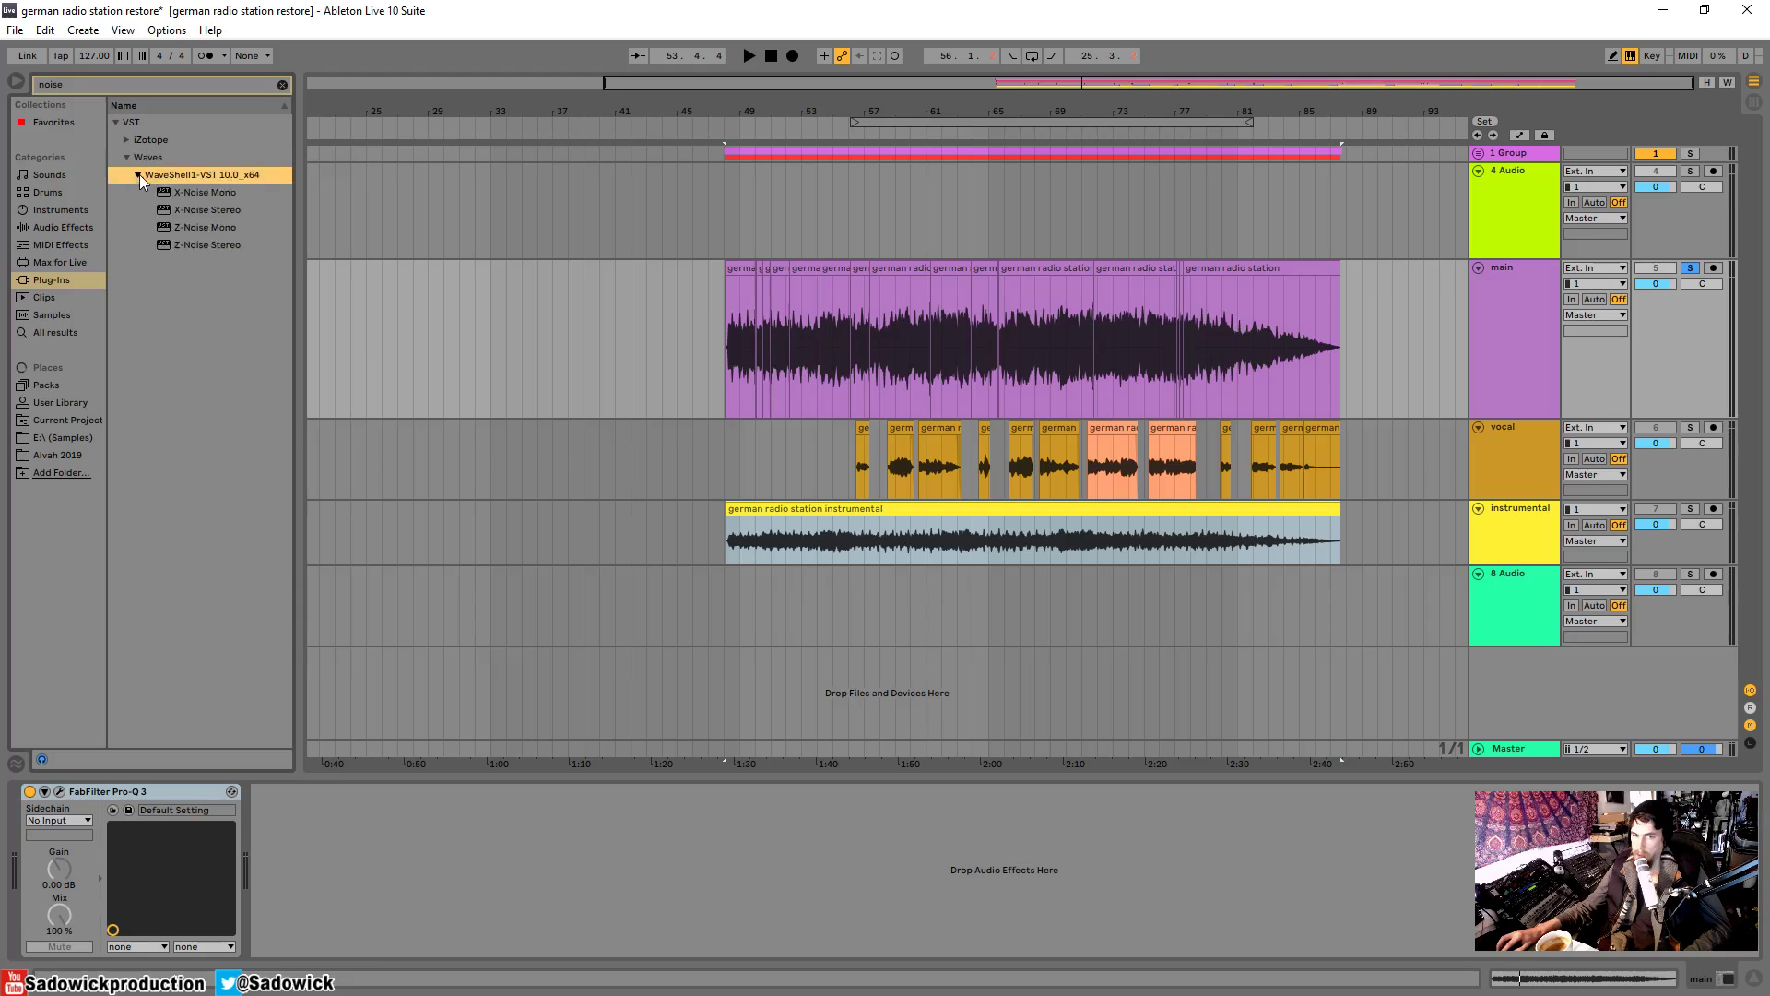
- Add the Waves X-Noise Mono plug-in to the main track and move its window clear of the waveform
click(197, 191)
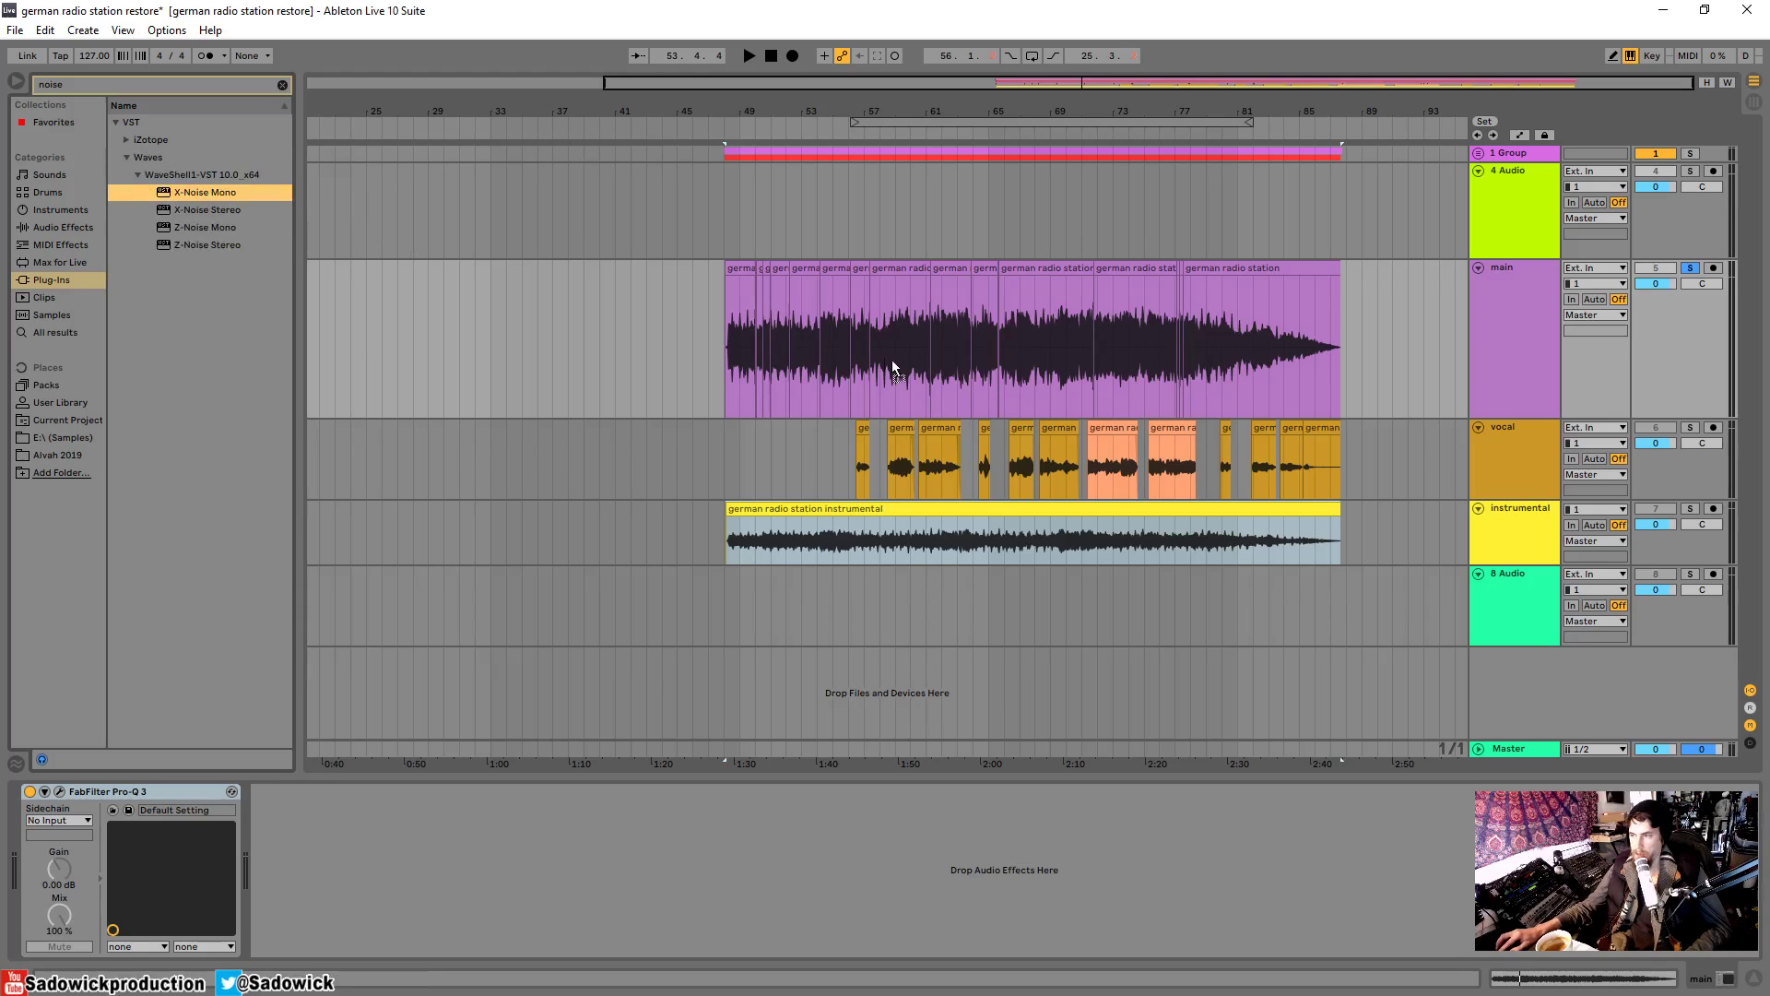
drag(915, 362, 910, 356)
drag(389, 271, 454, 342)
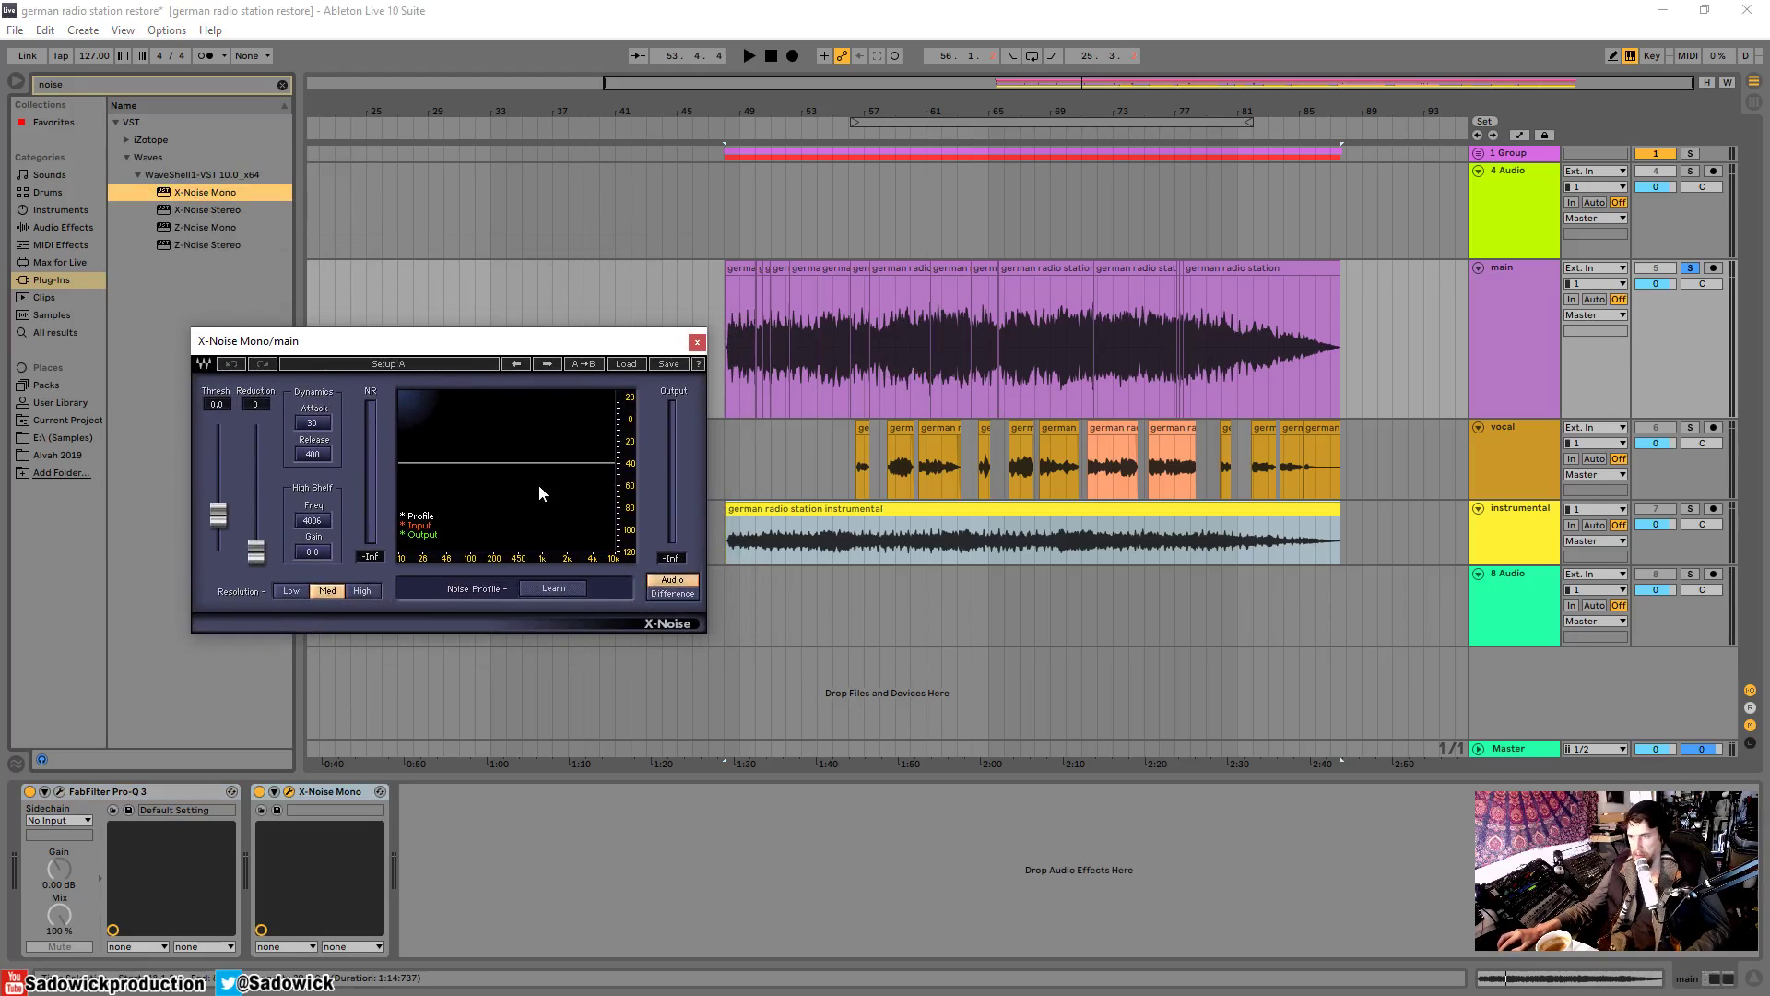
mouse_move(573, 352)
mouse_down()
mouse_move(550, 290)
mouse_move(553, 330)
mouse_up()
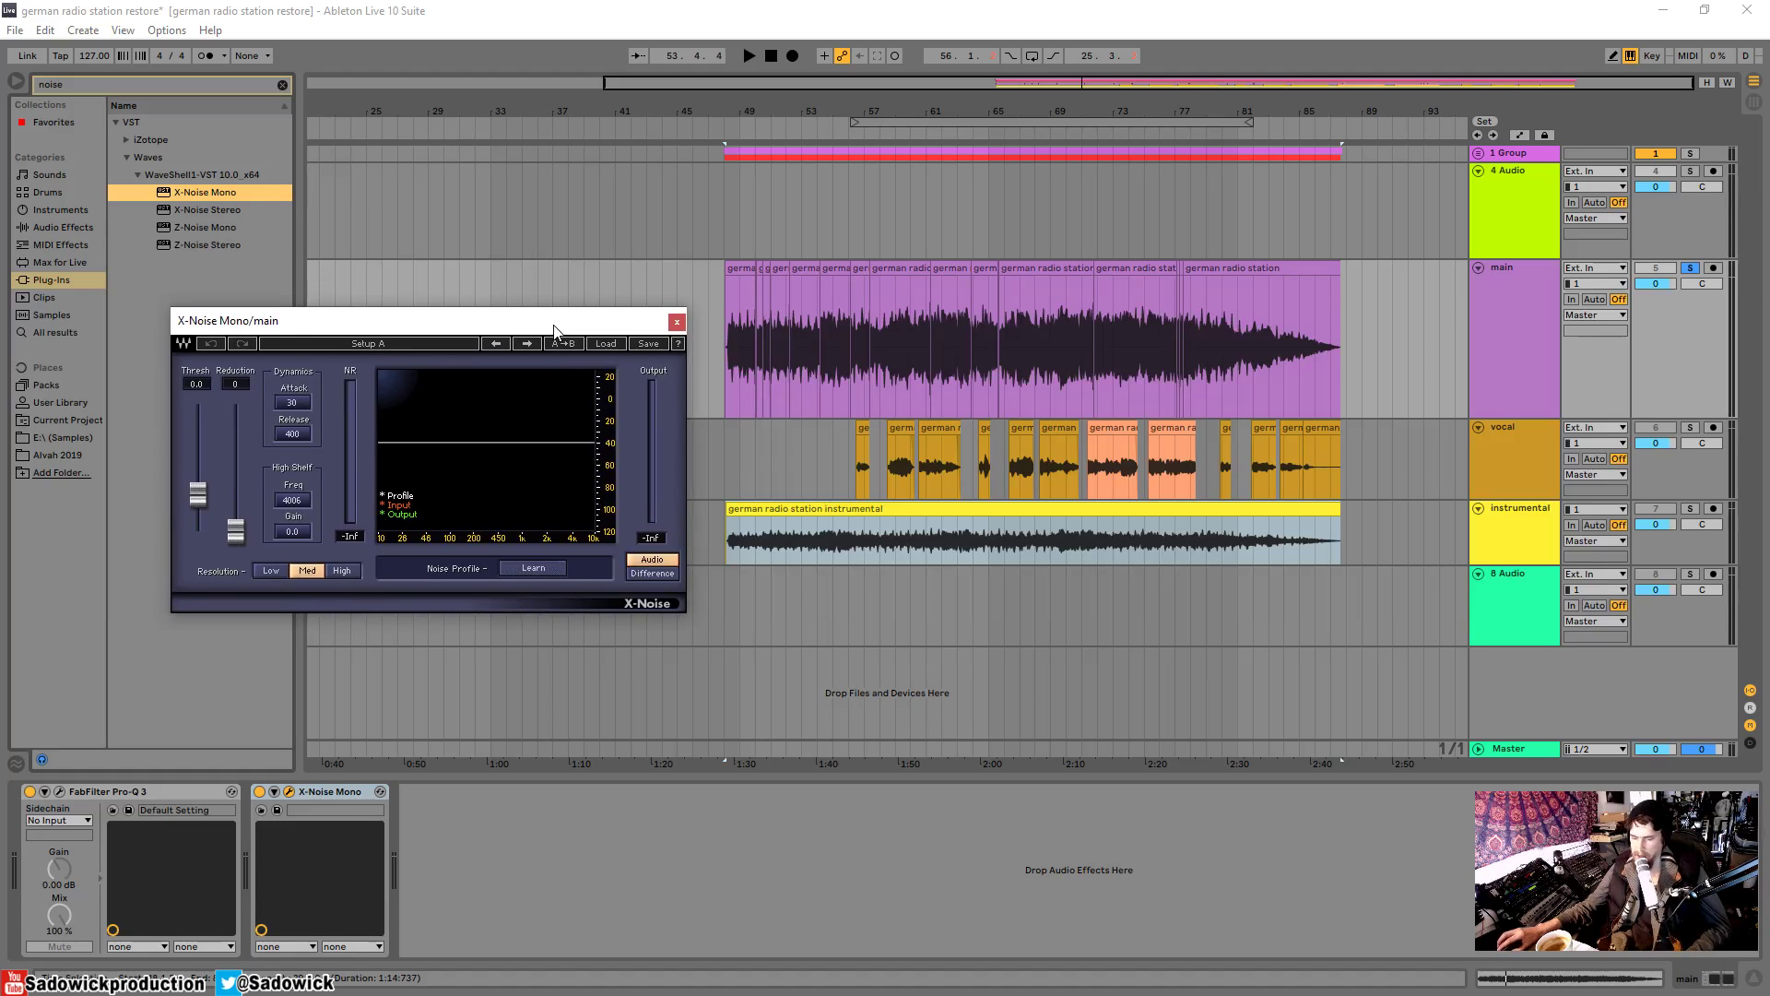
drag(523, 317, 550, 279)
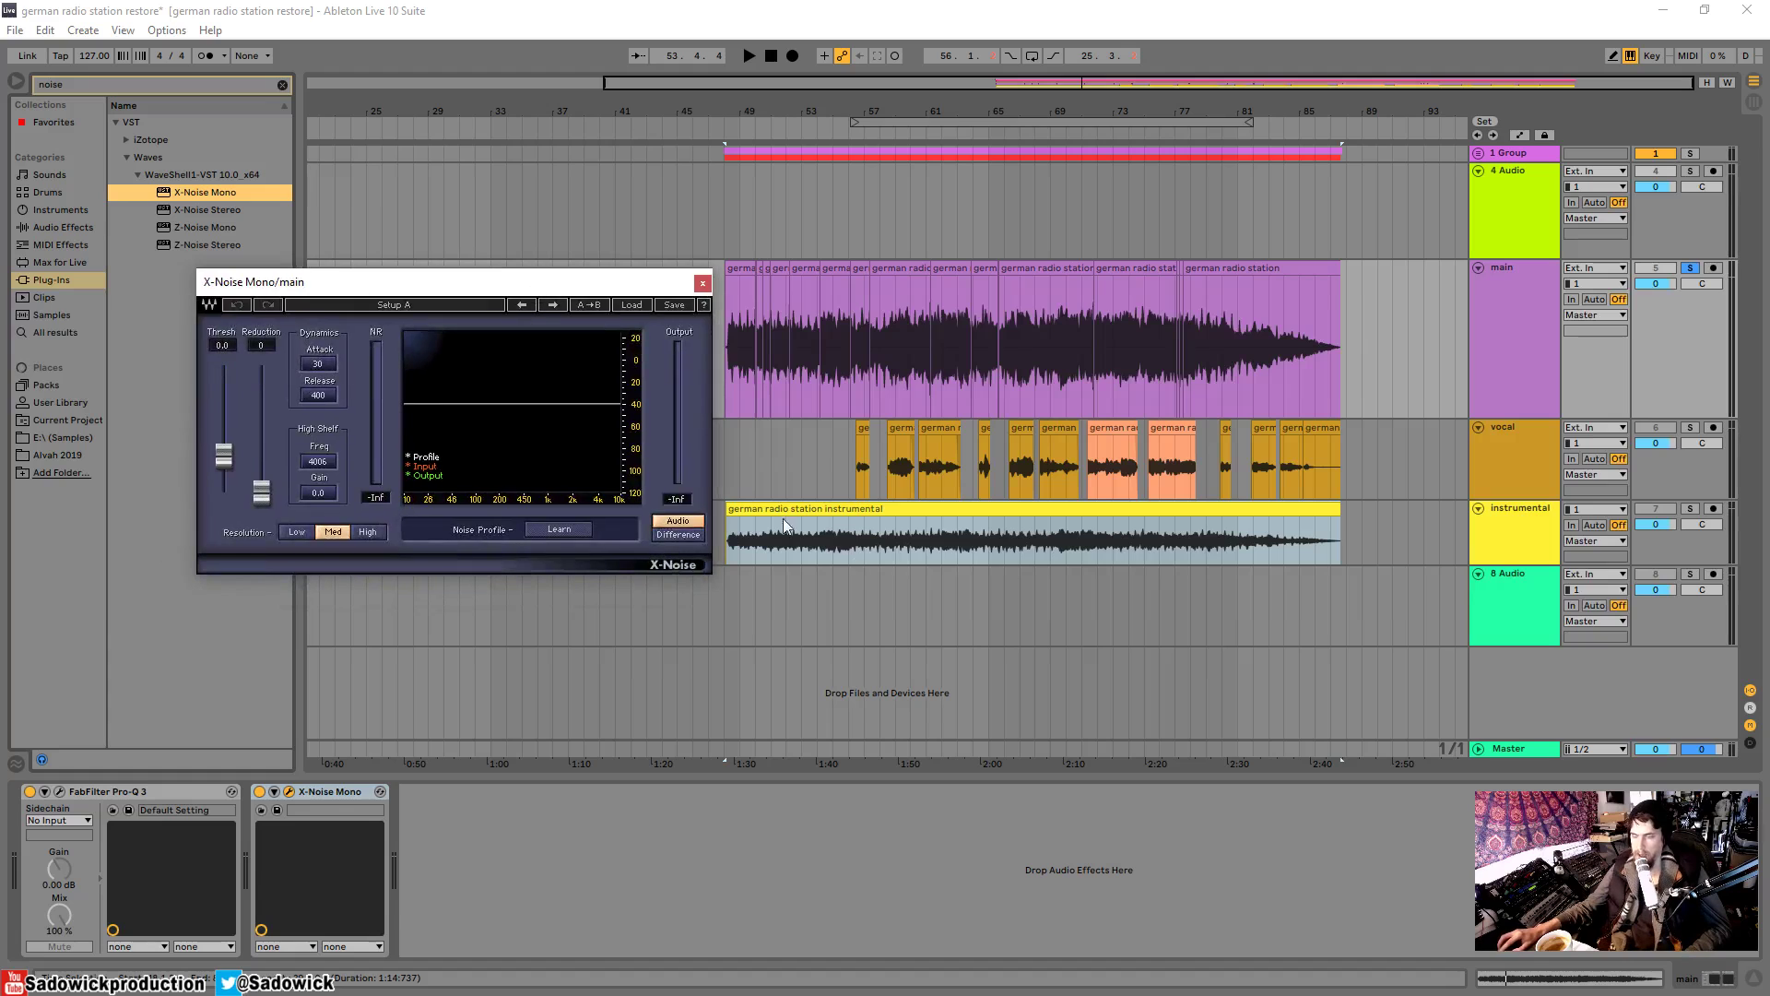
- Select the first clip on the main track and set X-Noise Mono to output the Difference signal
click(739, 269)
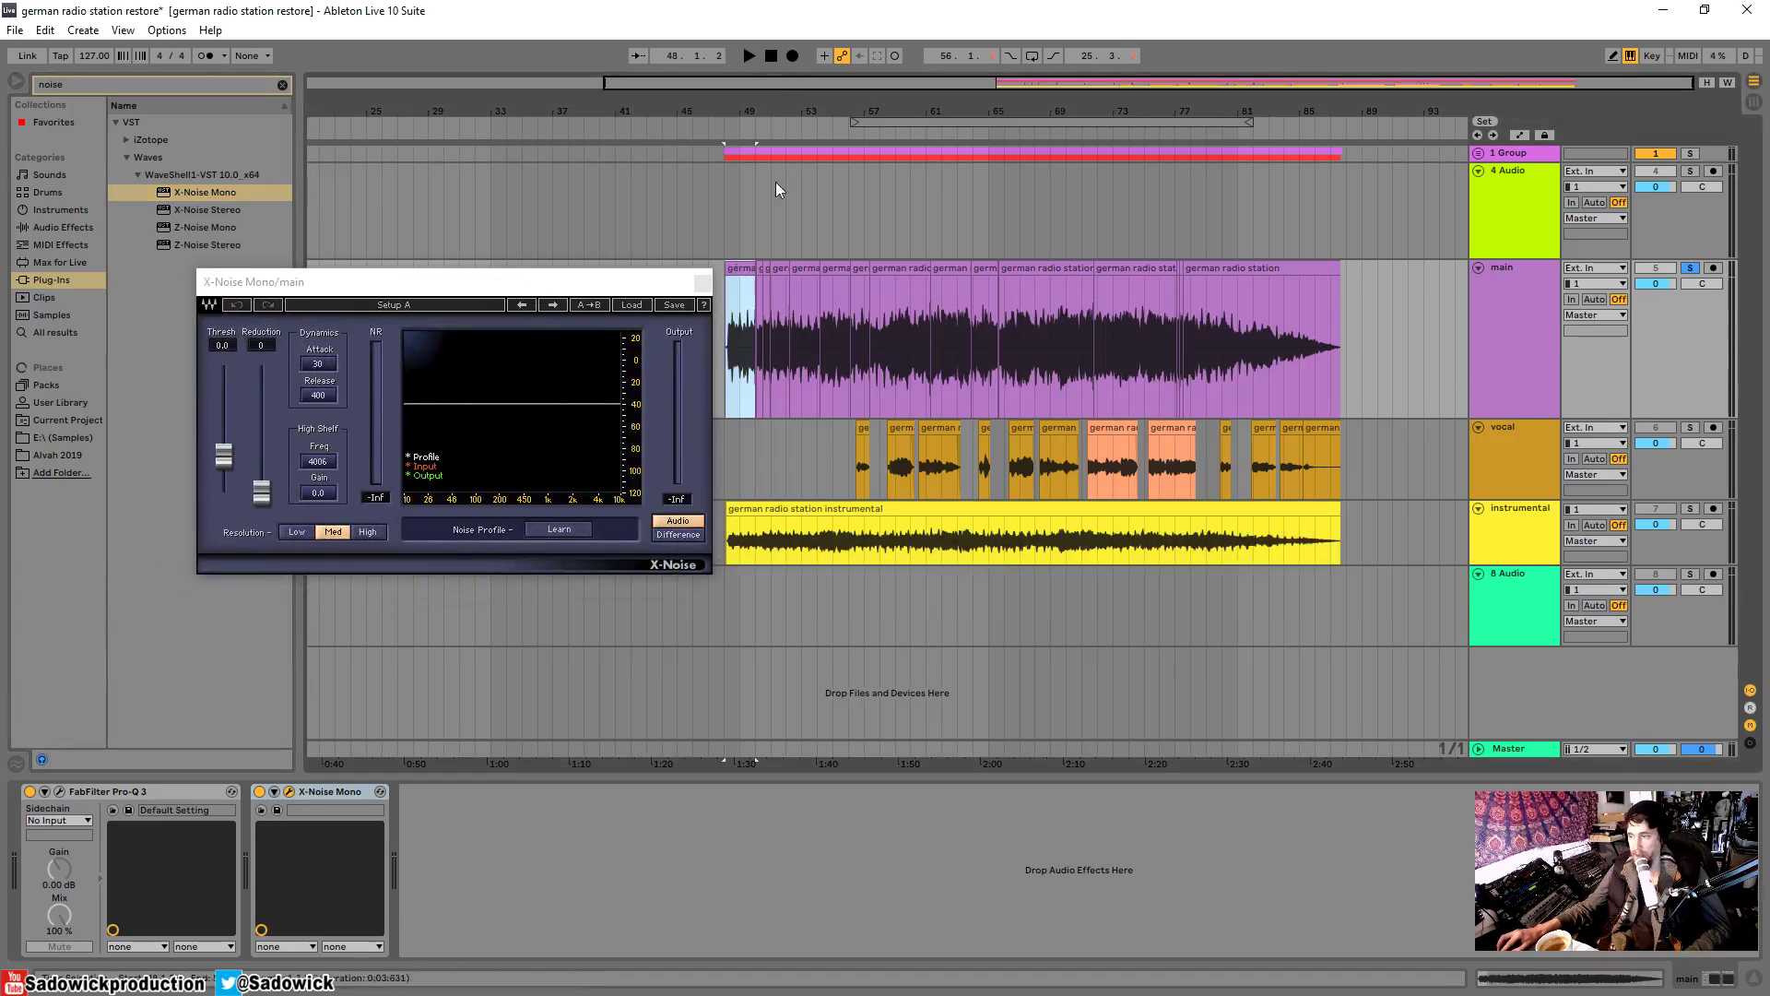
drag(747, 104, 972, 102)
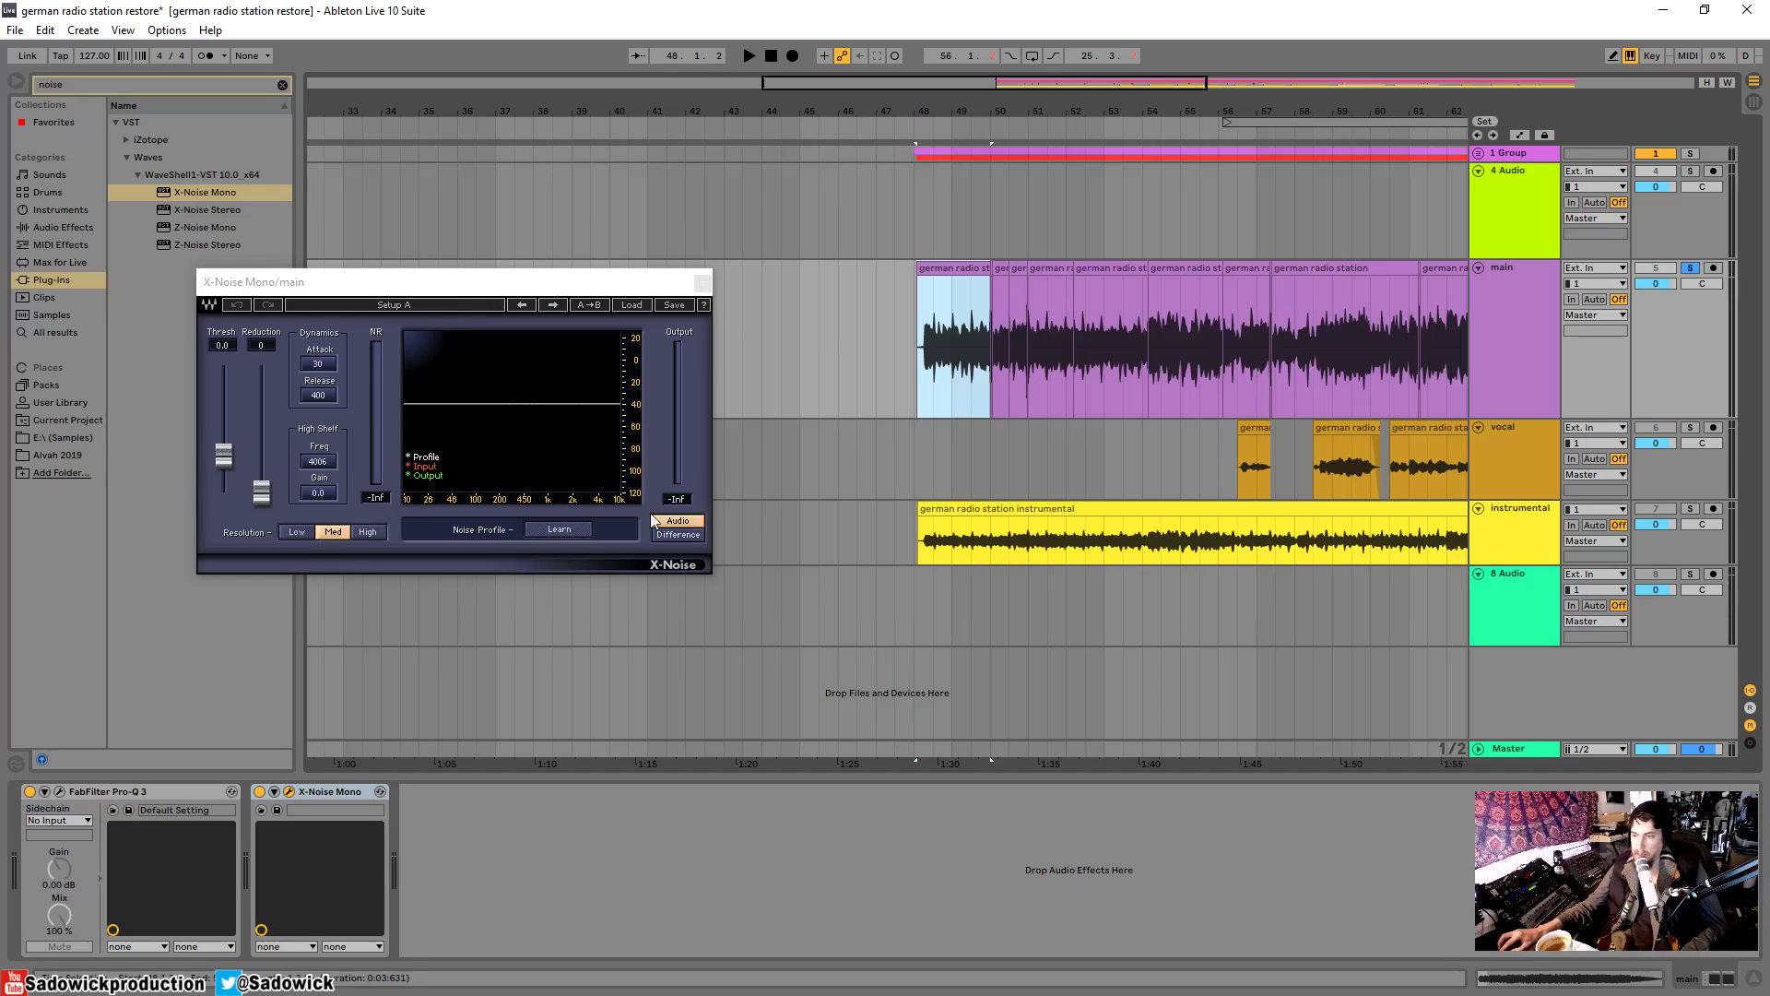
mouse_move(593, 276)
mouse_down()
mouse_move(586, 232)
mouse_move(581, 248)
mouse_up()
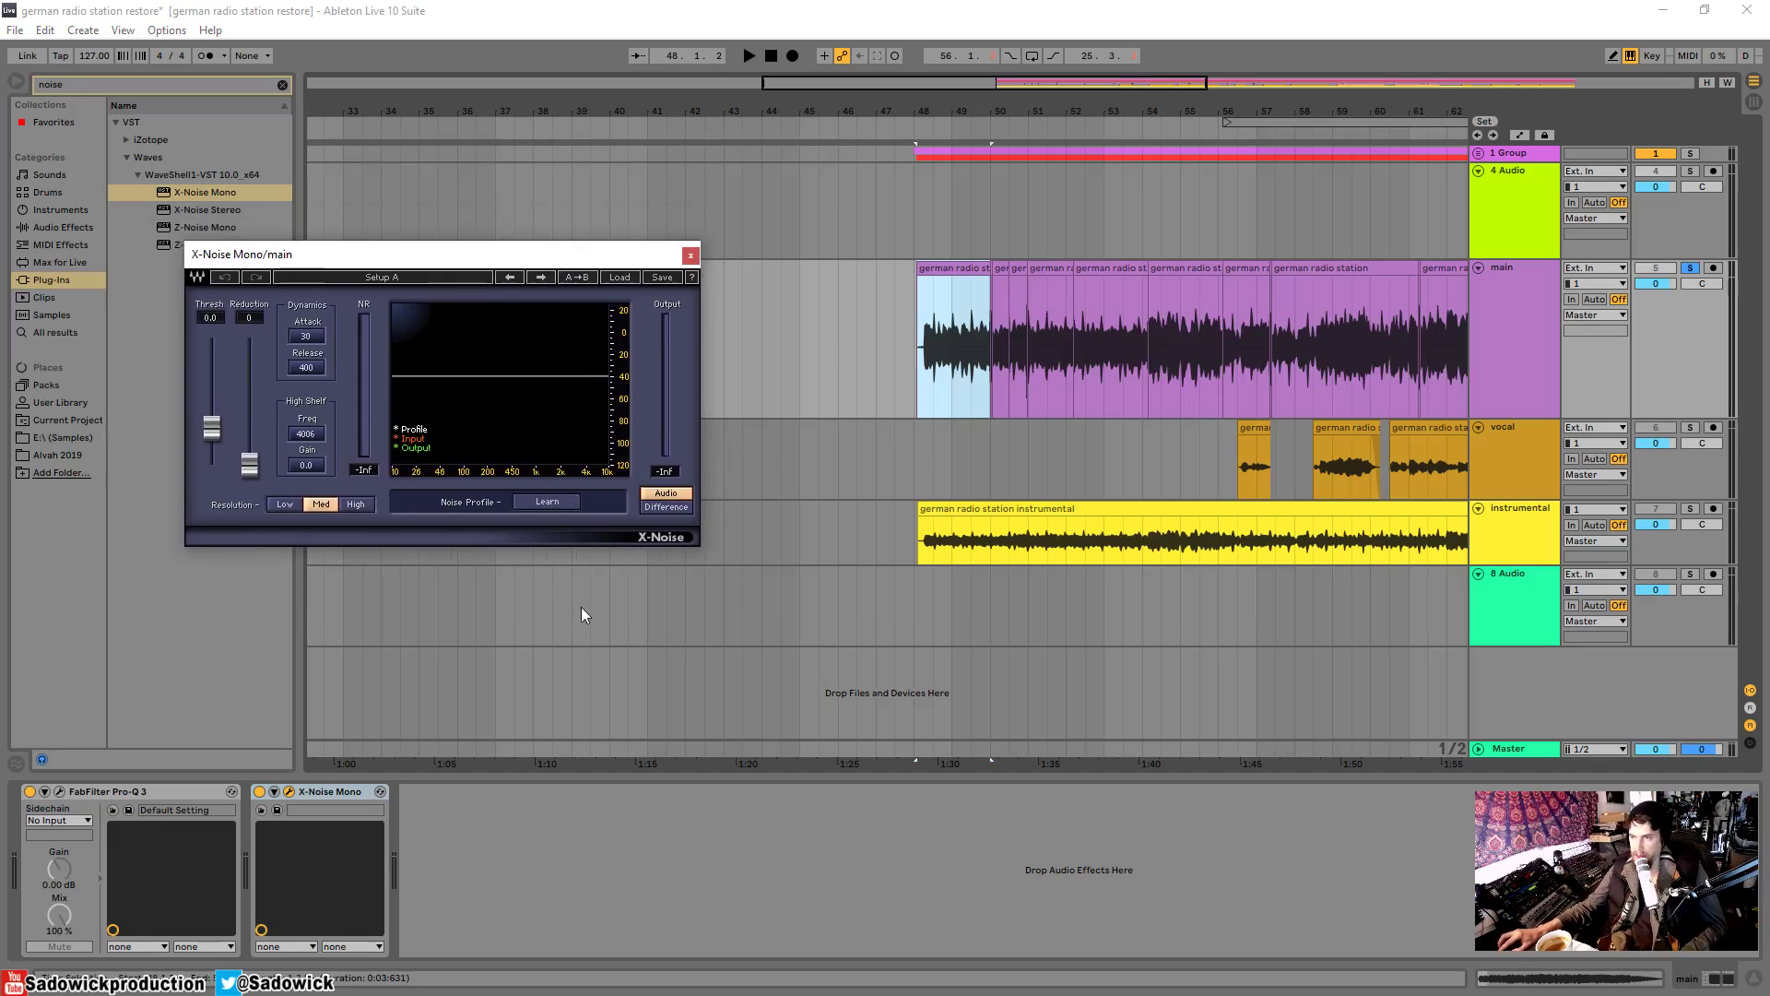
drag(257, 258, 276, 266)
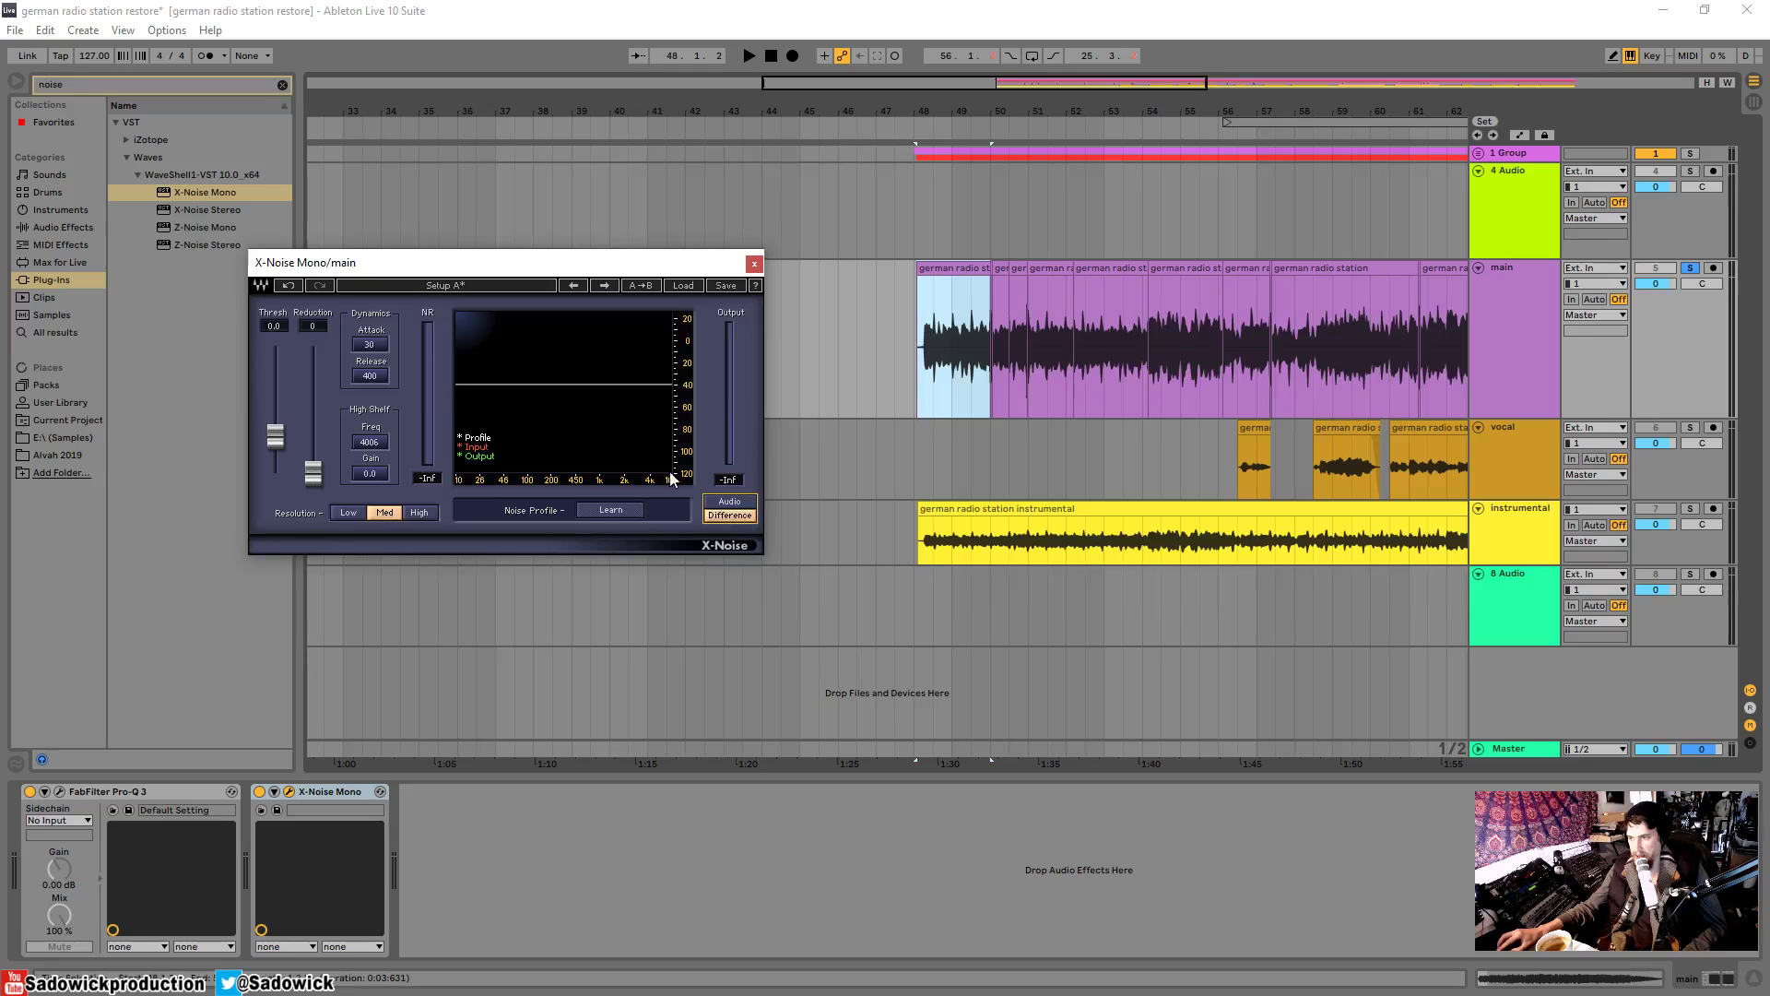
click(726, 516)
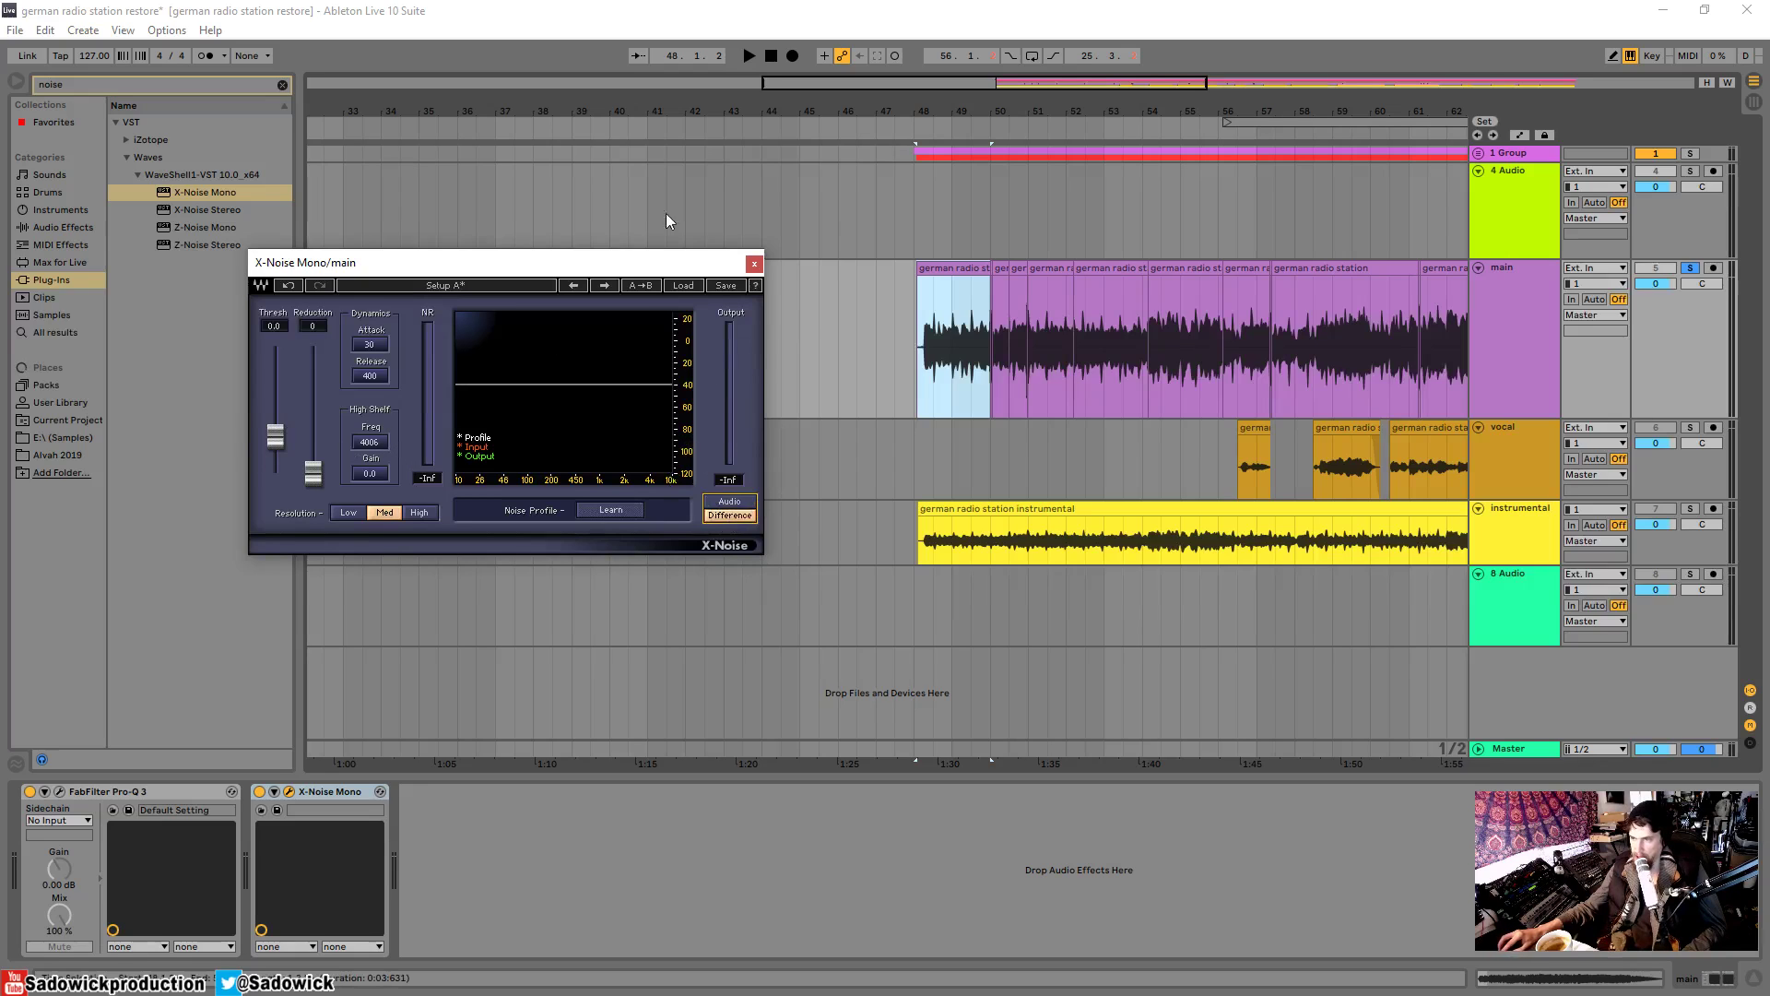
- Play the main track from the first clip and set X-Noise's threshold to 4.0 and reduction to 58 while listening to the difference signal
drag(665, 263, 584, 278)
key(space)
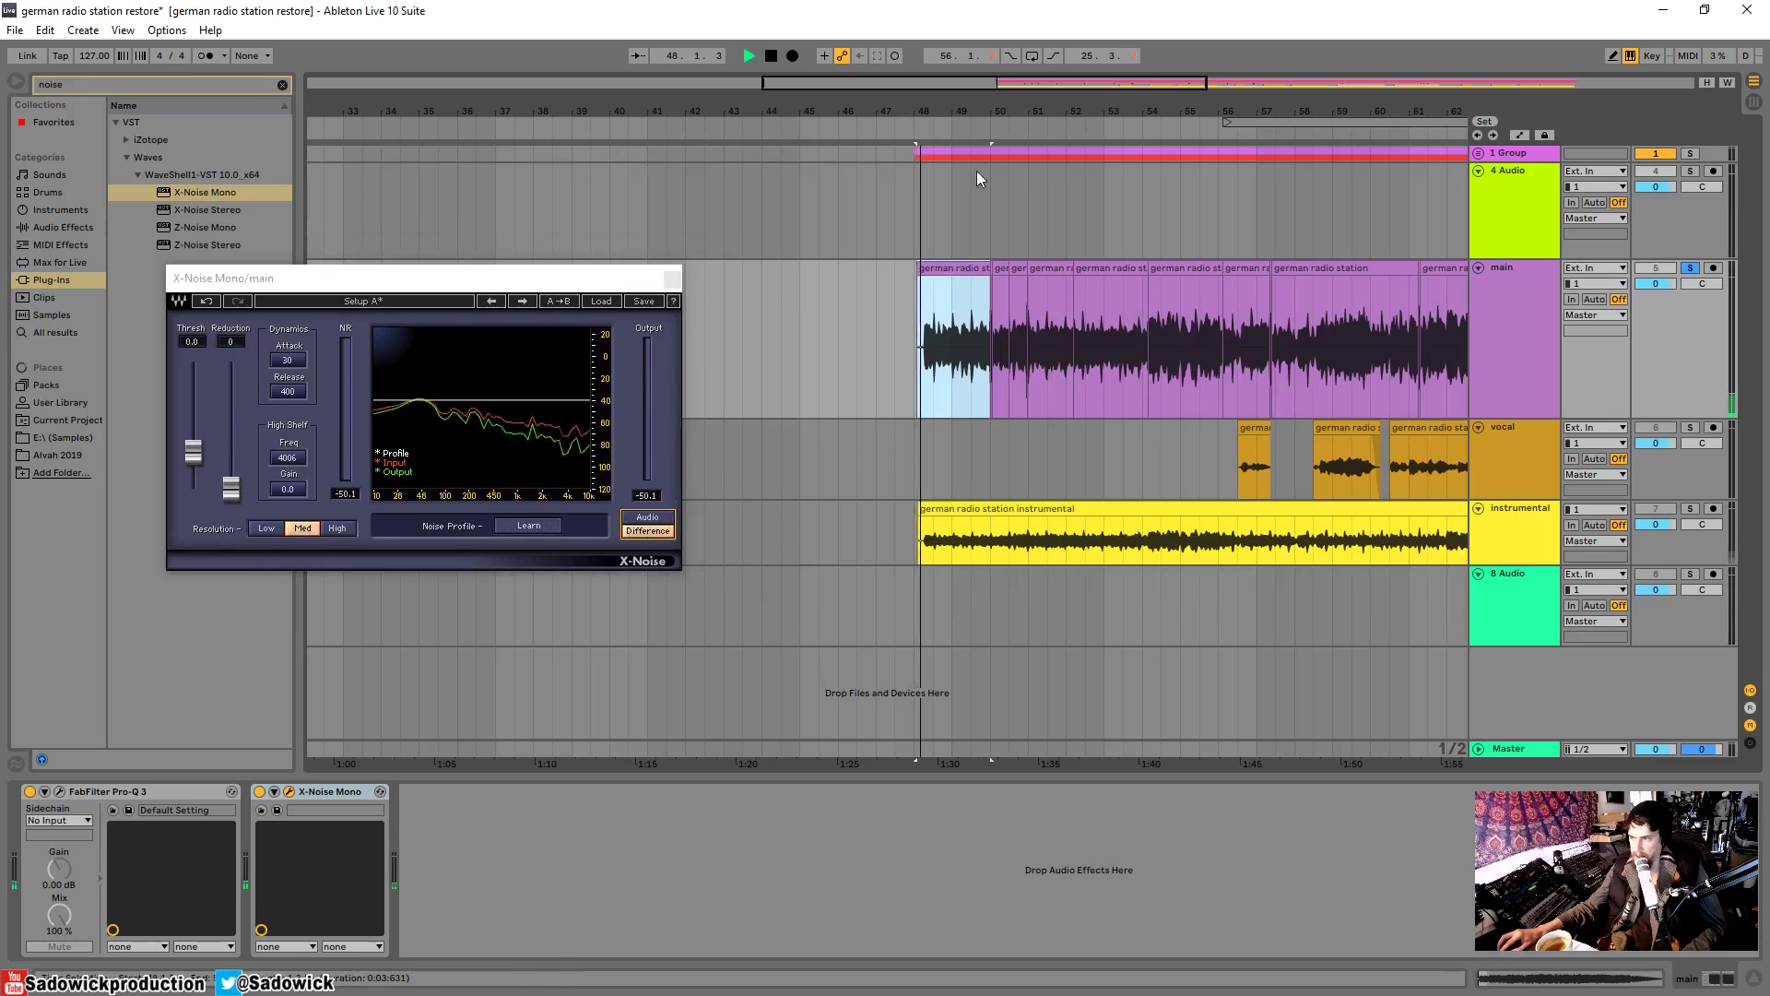
mouse_move(193, 451)
mouse_down()
mouse_move(193, 407)
mouse_move(231, 484)
mouse_move(231, 397)
mouse_move(231, 488)
mouse_move(193, 459)
mouse_move(231, 417)
mouse_move(232, 378)
mouse_move(231, 415)
mouse_move(195, 446)
mouse_up()
key(space)
key(space)
key(space)
key(space)
key(space)
key(space)
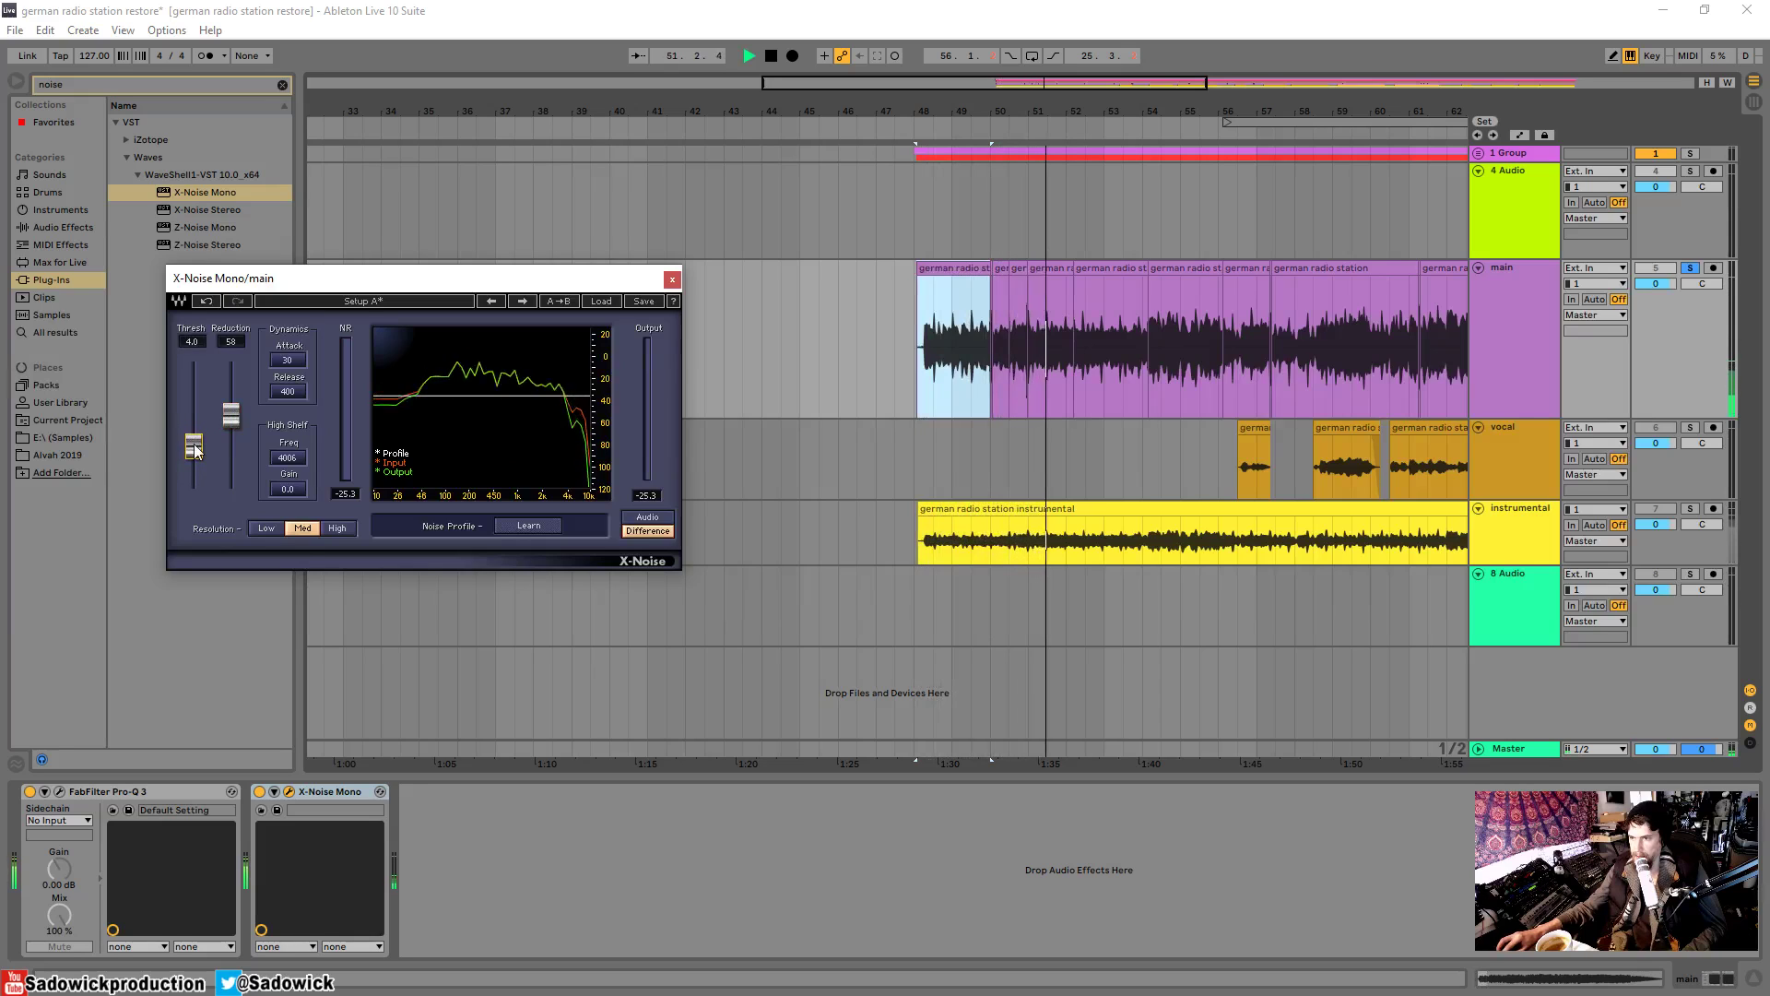
key(space)
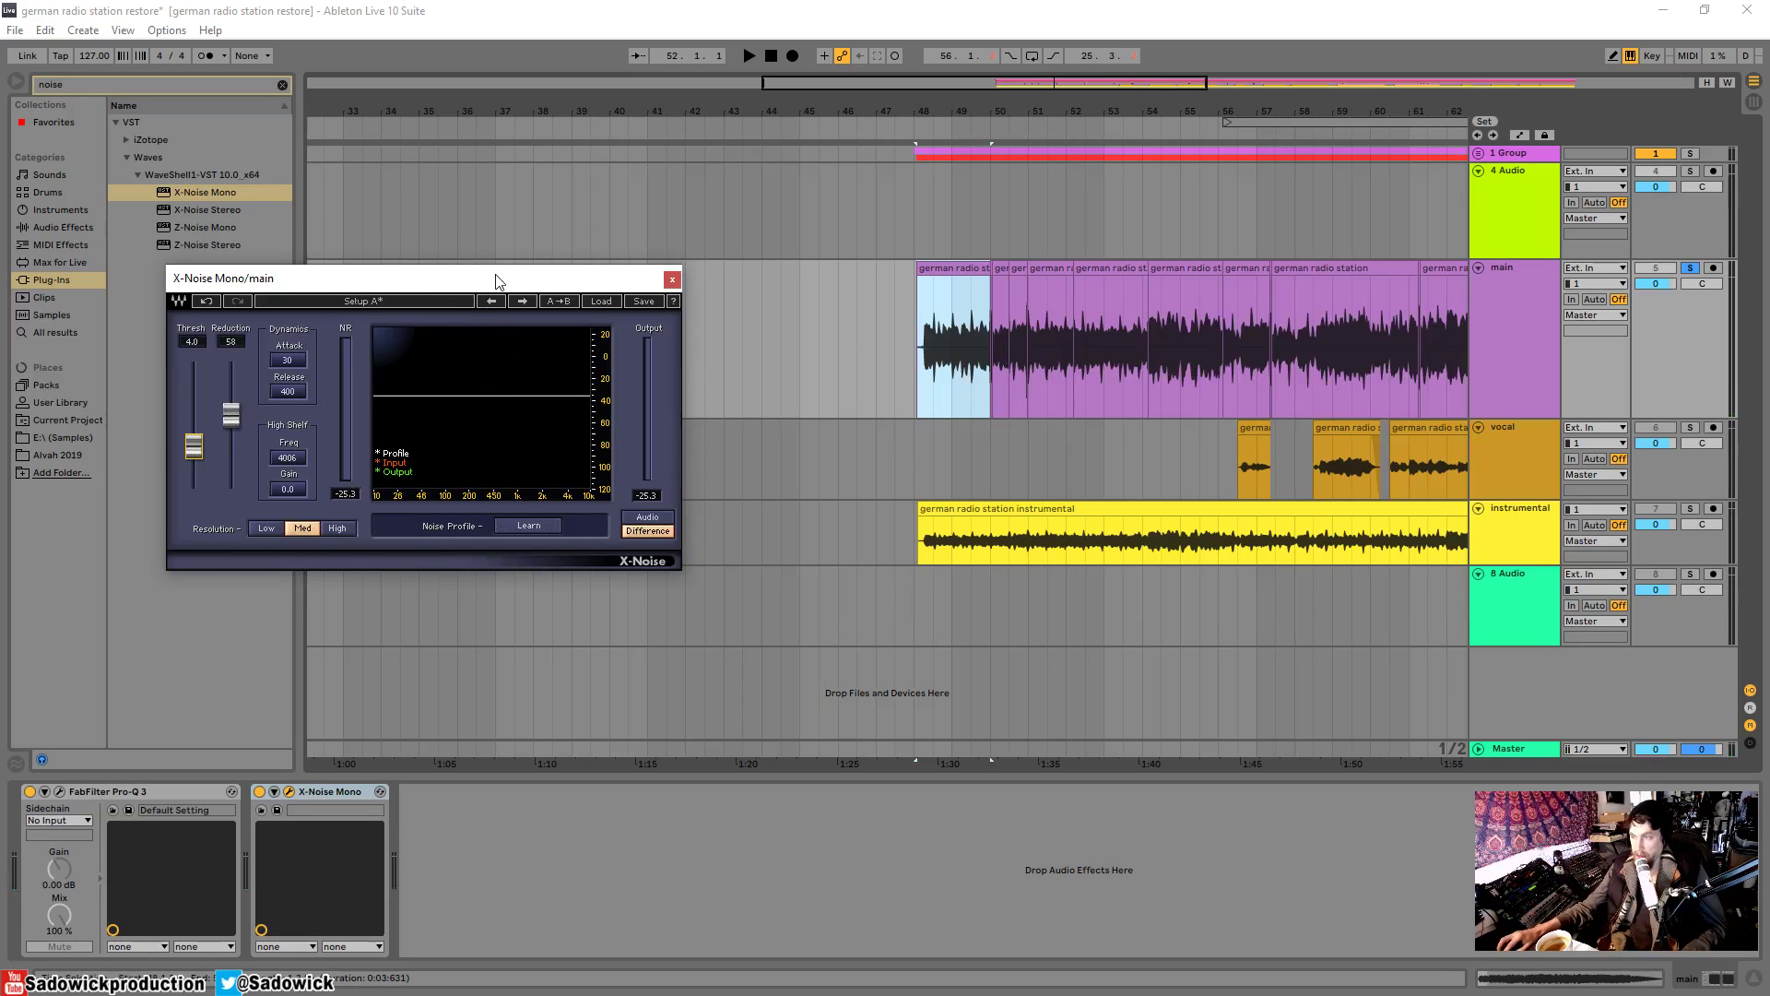
- Switch X-Noise Mono's output monitoring from Difference back to Audio
drag(496, 276, 493, 263)
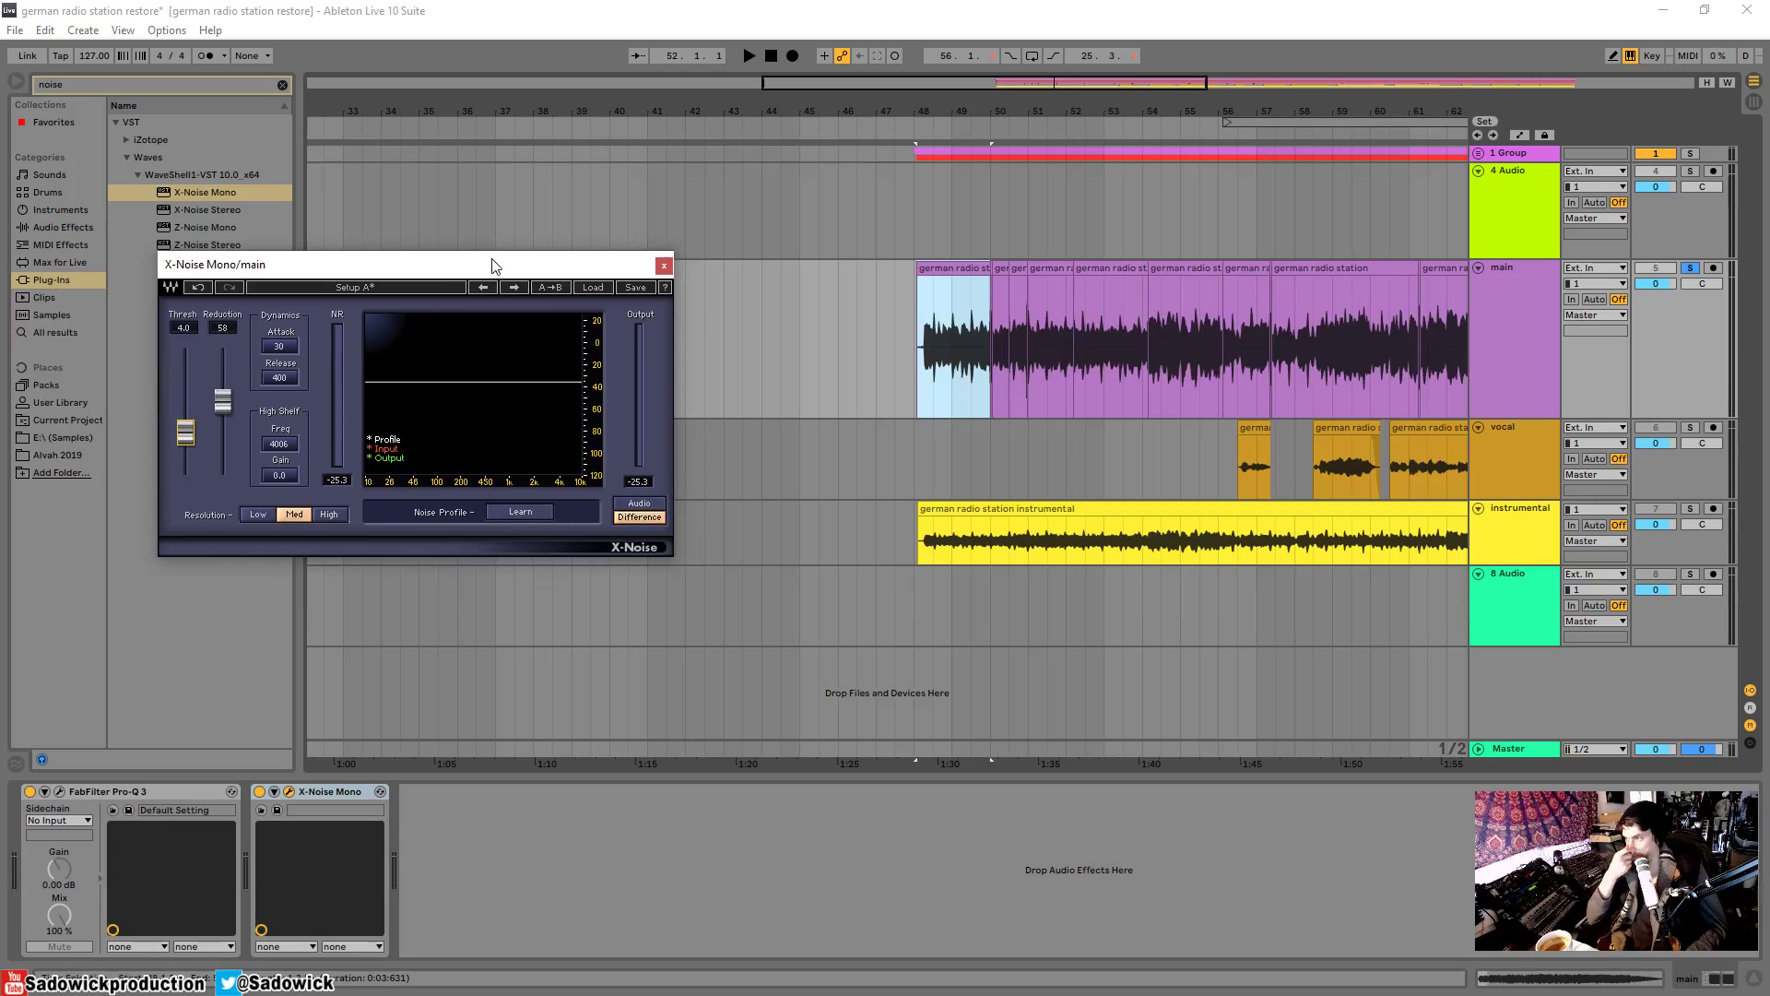
click(642, 510)
click(646, 517)
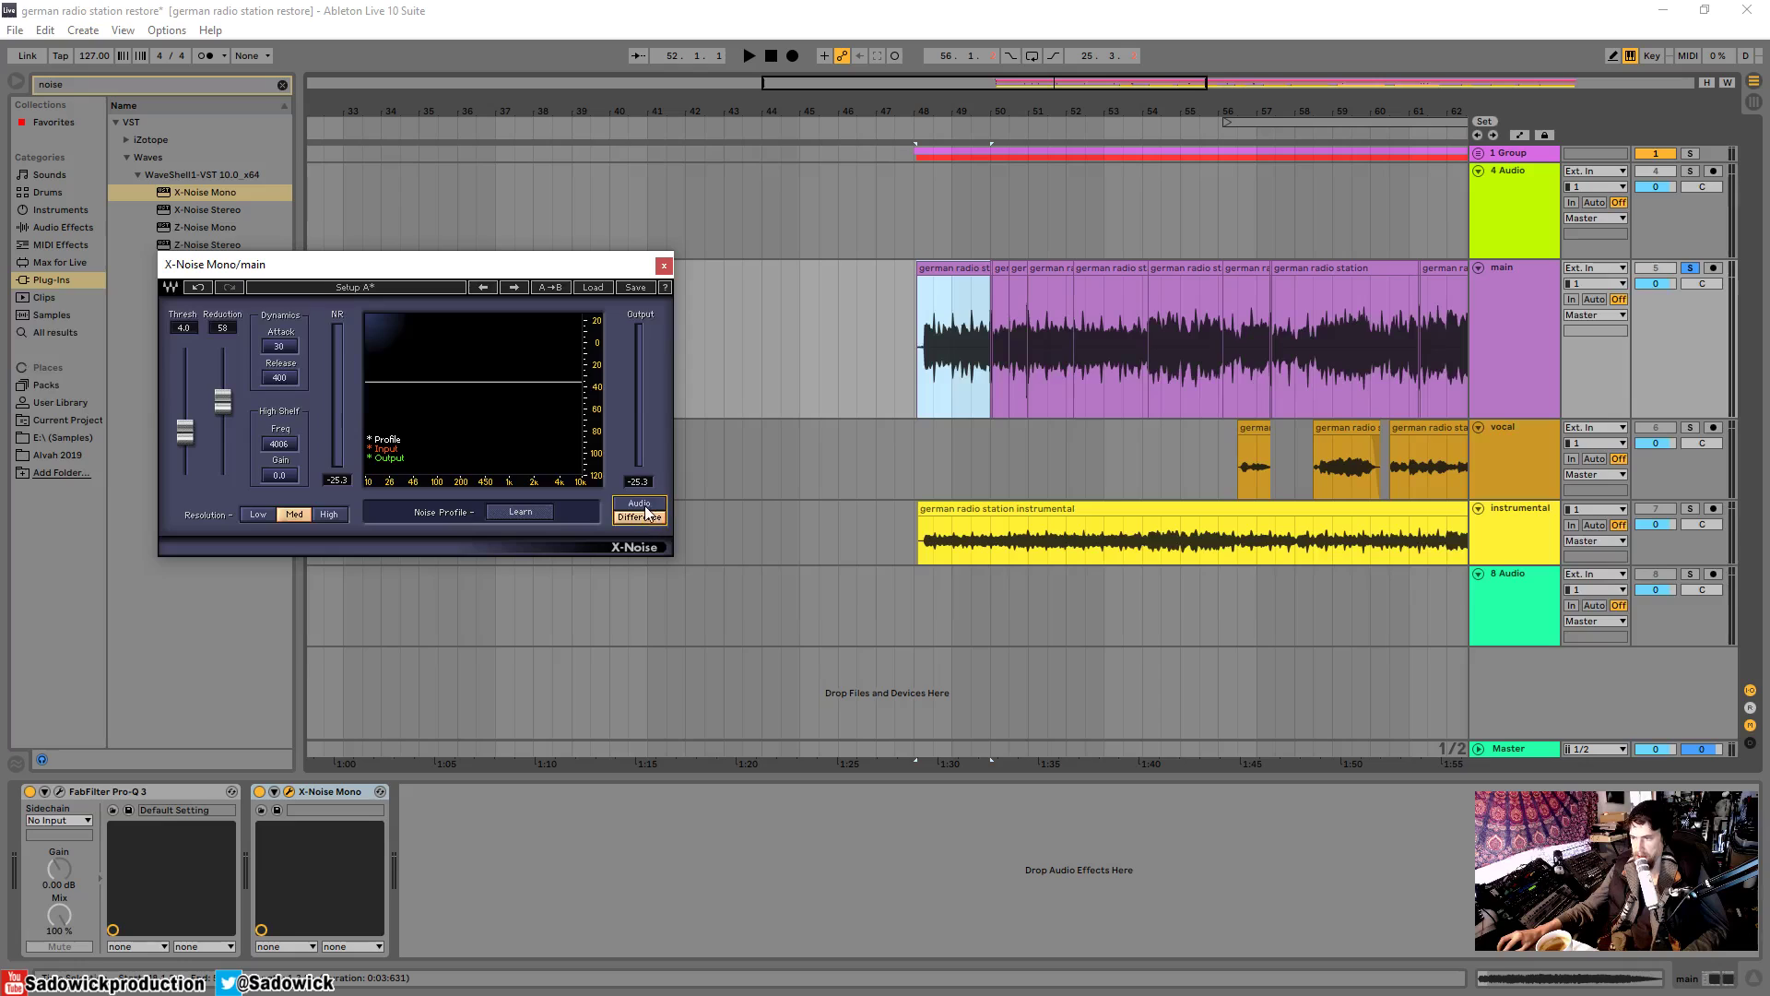
click(647, 513)
mouse_move(542, 274)
mouse_down()
mouse_move(506, 263)
mouse_move(509, 280)
mouse_up()
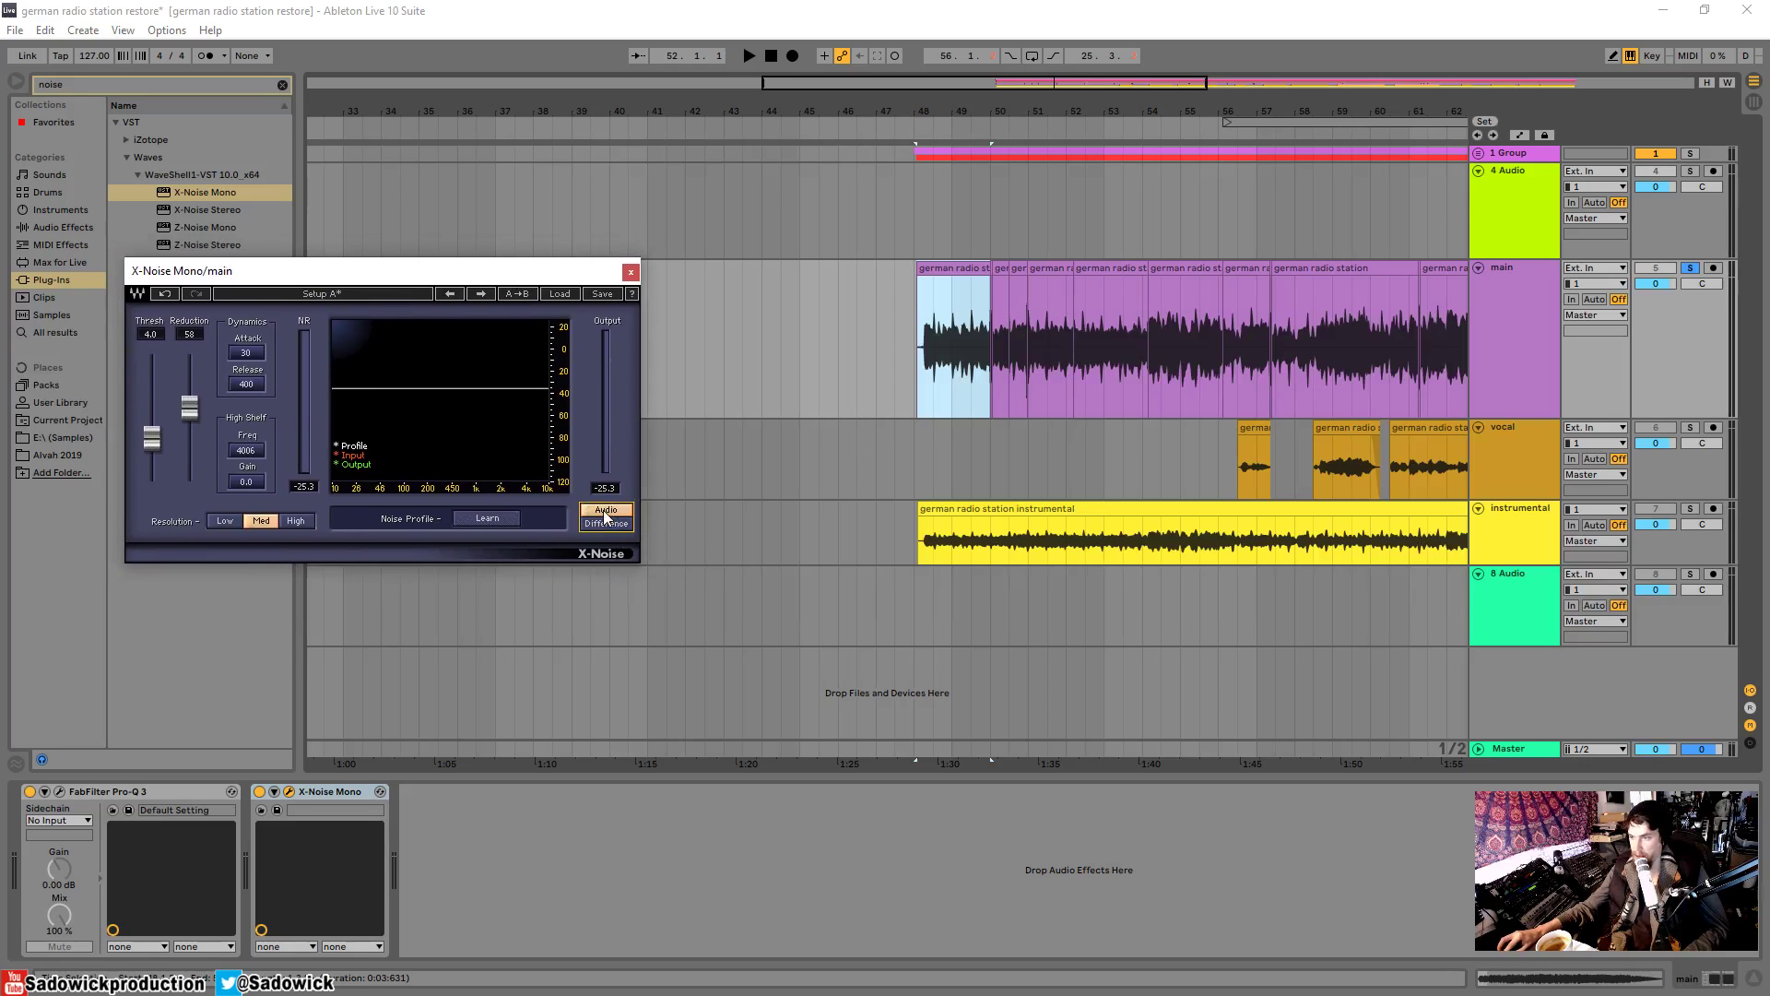
- Play the main track and bypass and re-enable X-Noise Mono to compare the sound with and without noise reduction
key(space)
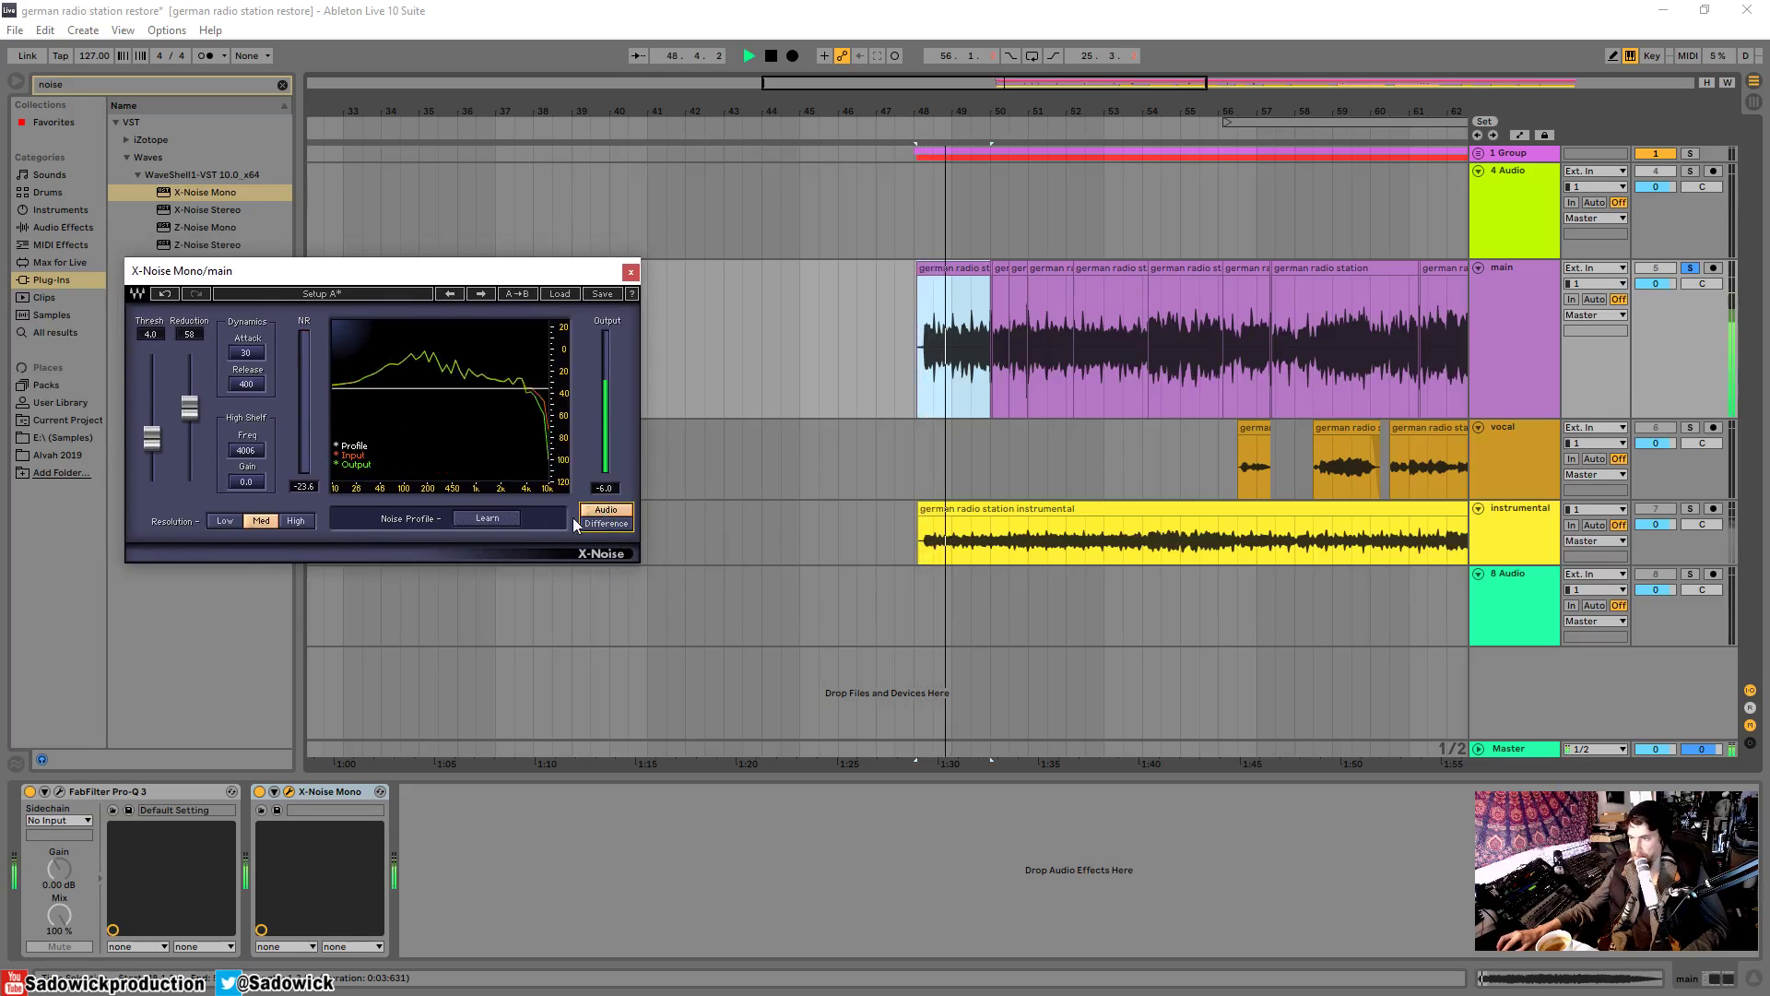
click(261, 791)
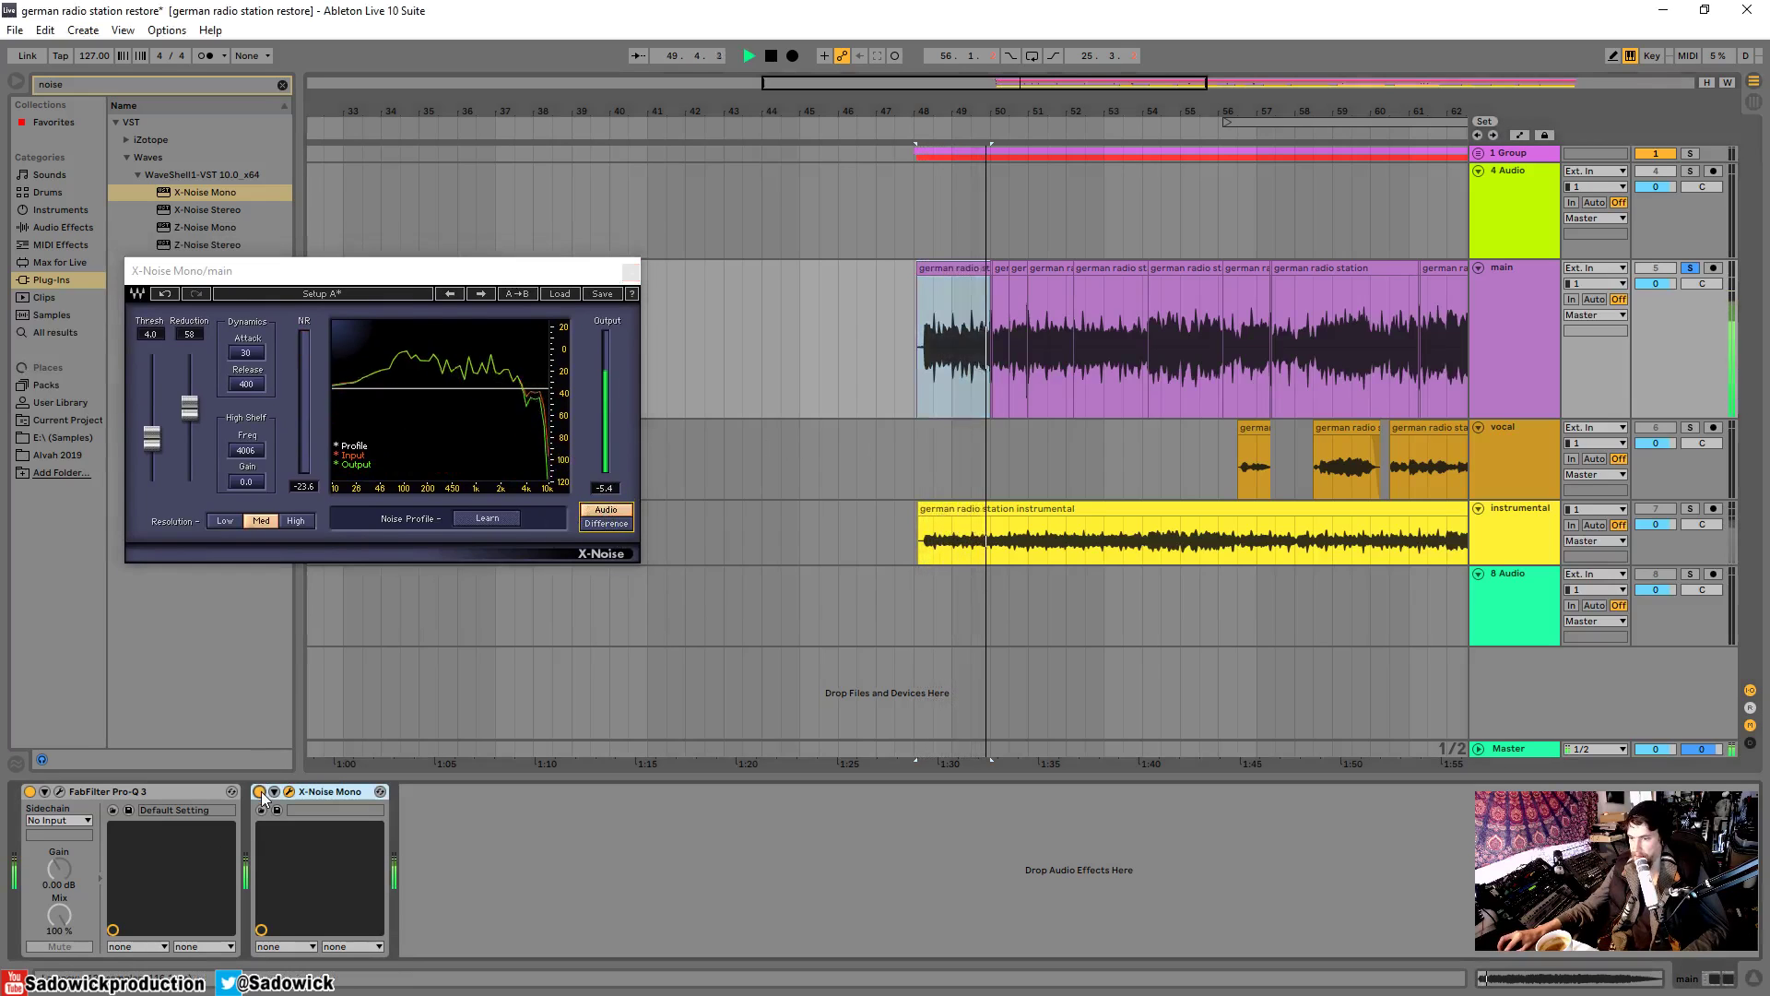
click(262, 791)
- Move X-Noise Mono ahead of Pro-Q 3 and compare its bypassed and active signal in Pro-Q 3's analyzer
drag(341, 798, 43, 800)
click(207, 791)
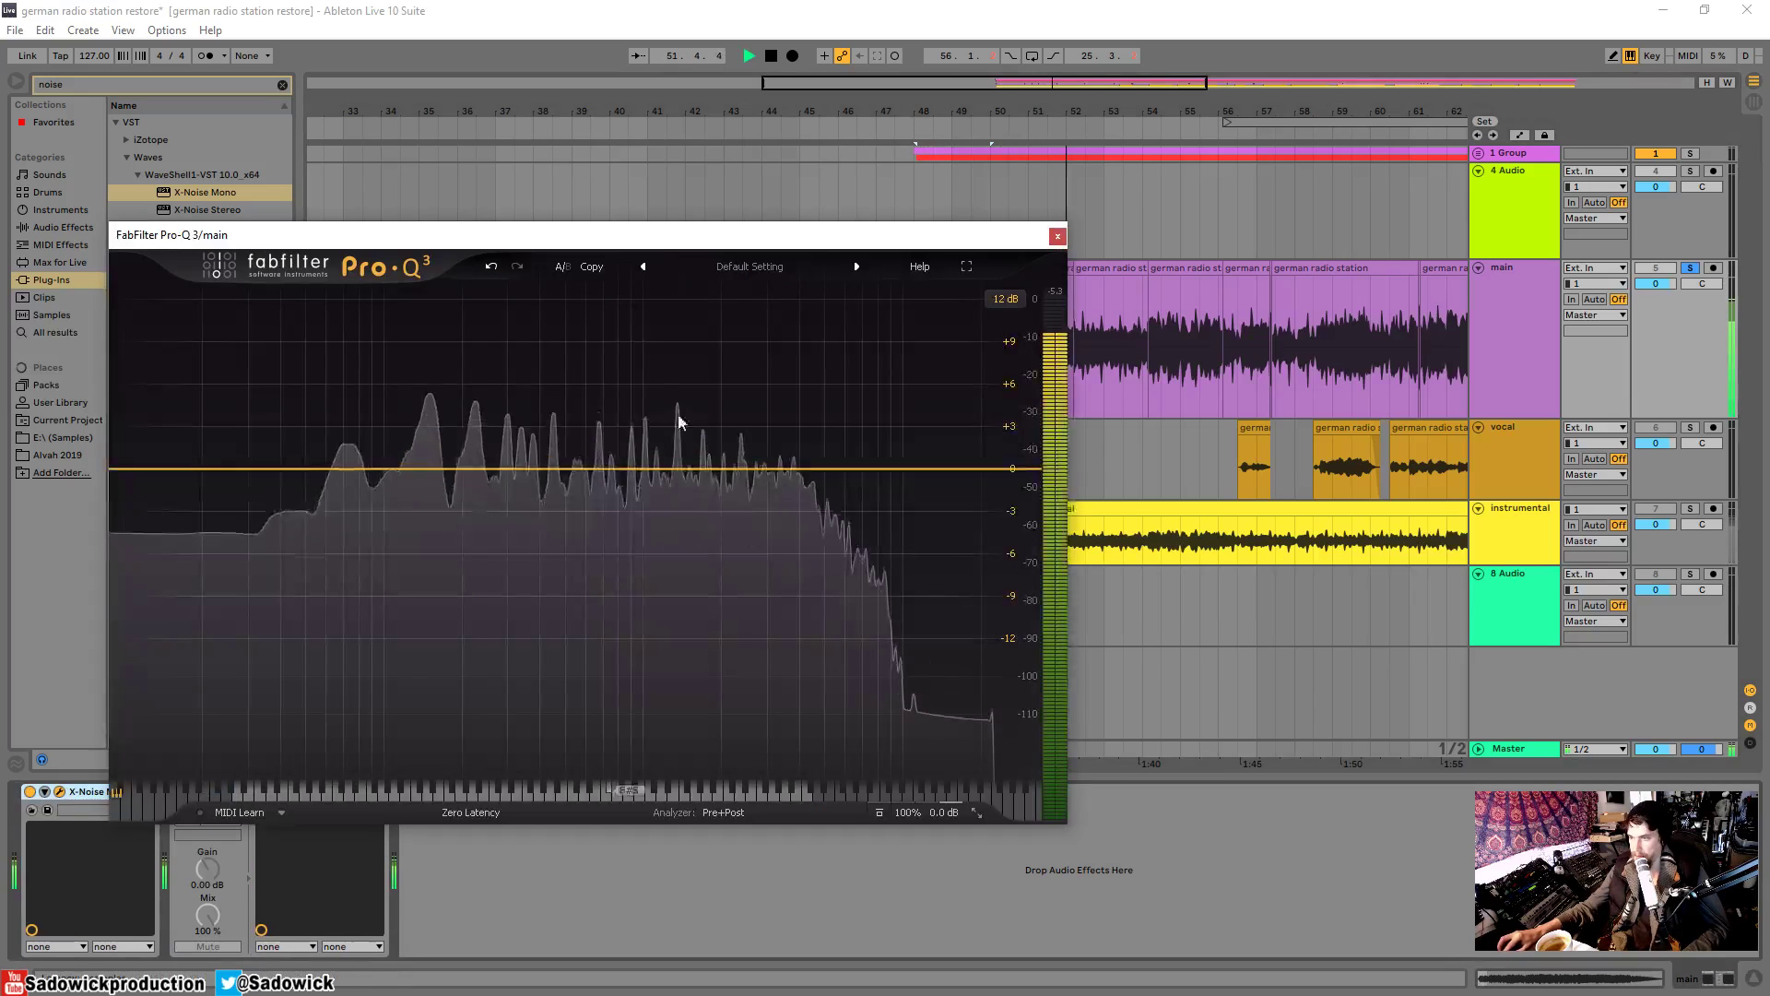
drag(810, 251, 1020, 263)
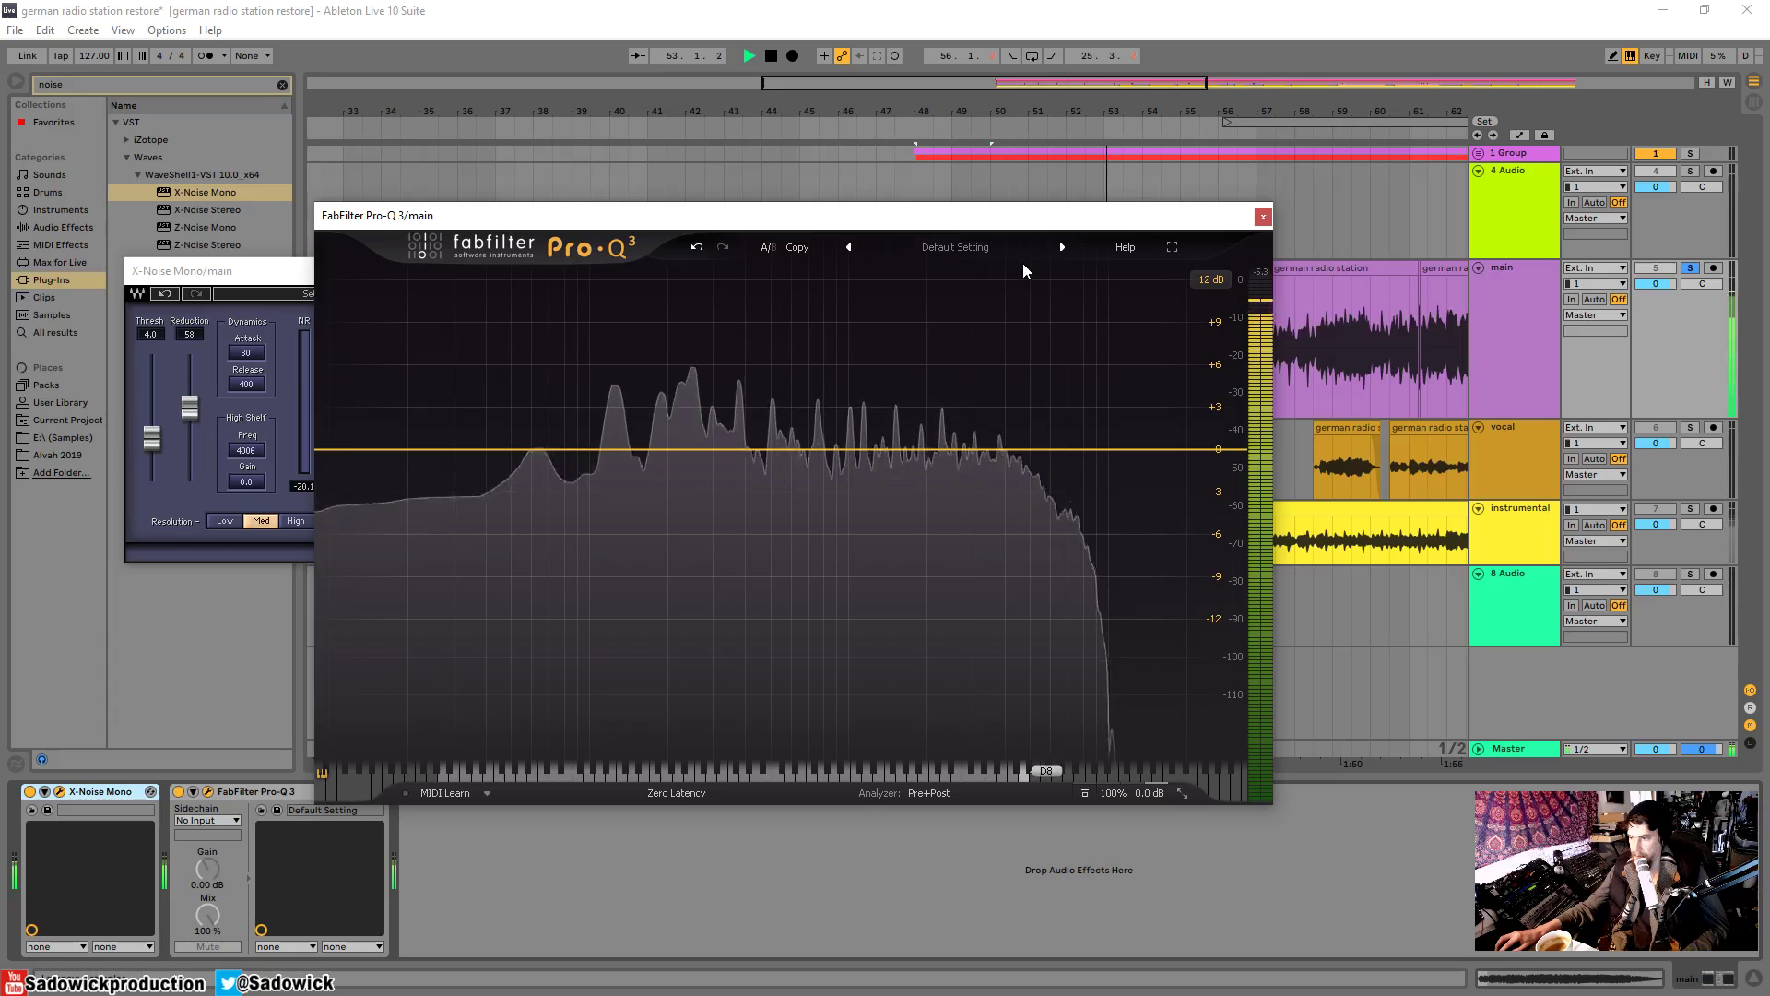
click(29, 791)
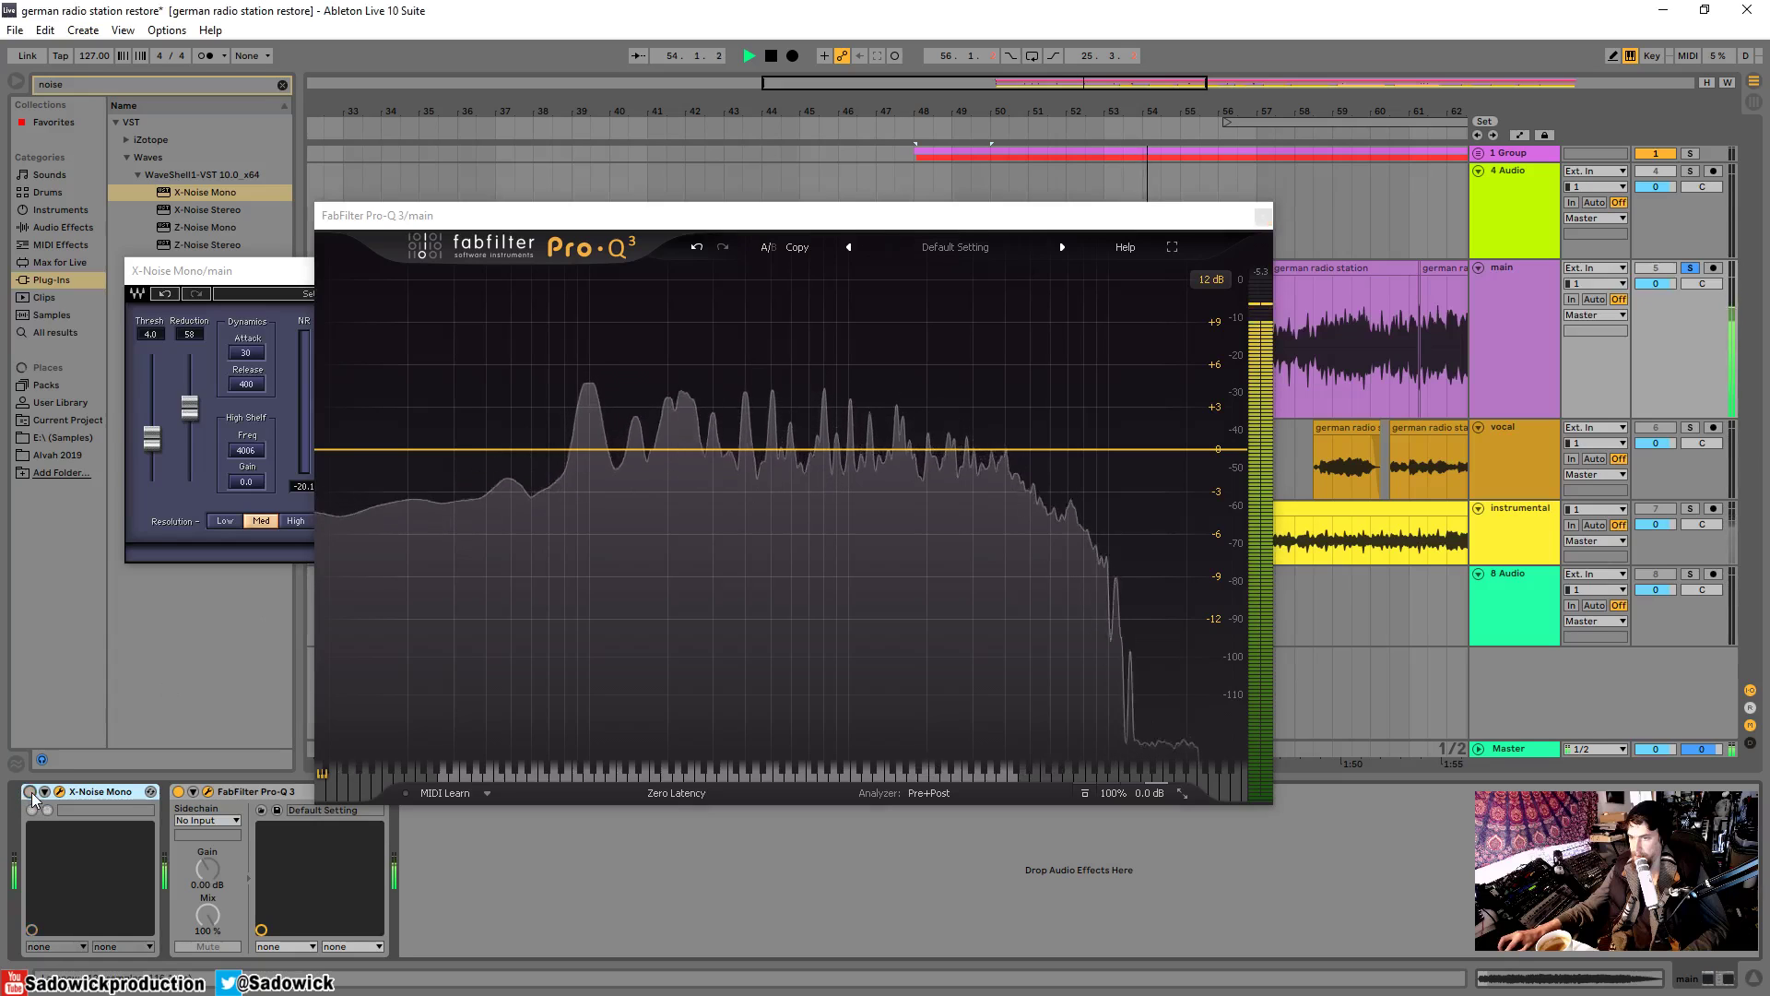
click(30, 792)
- Set X-Noise Mono to Difference, lower its reduction to 5 and threshold to -2.7 during playback, and stop playback
click(294, 275)
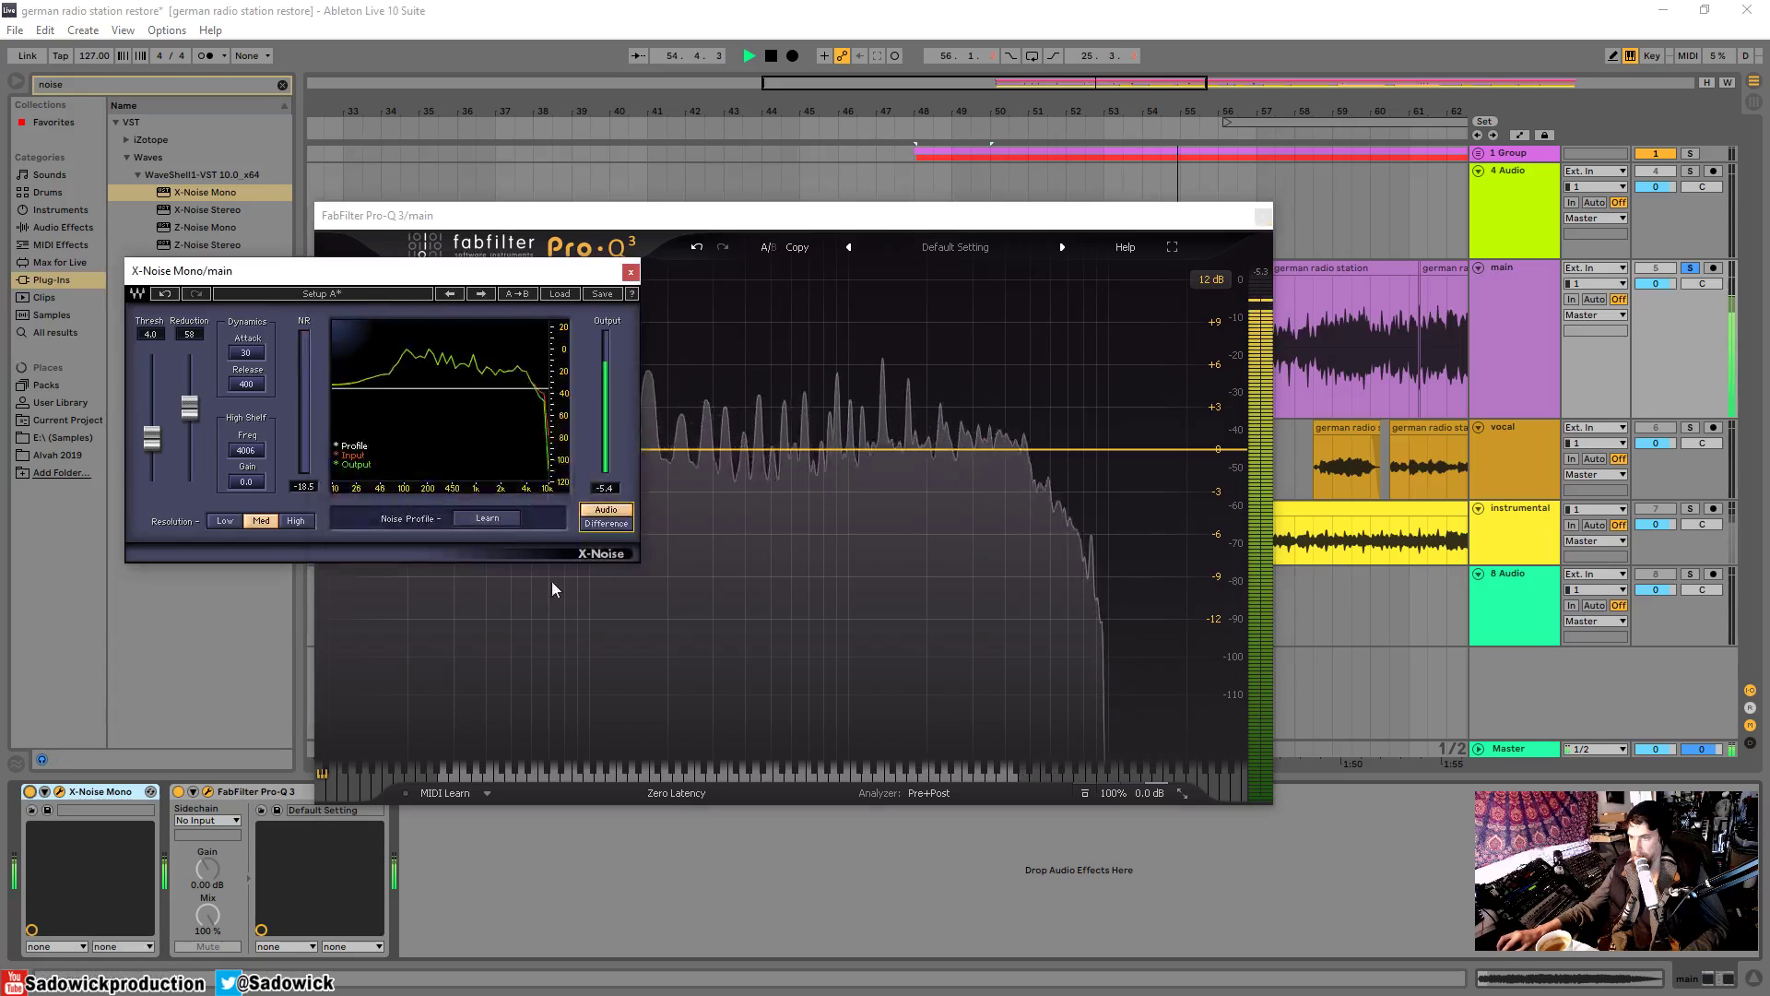
click(622, 523)
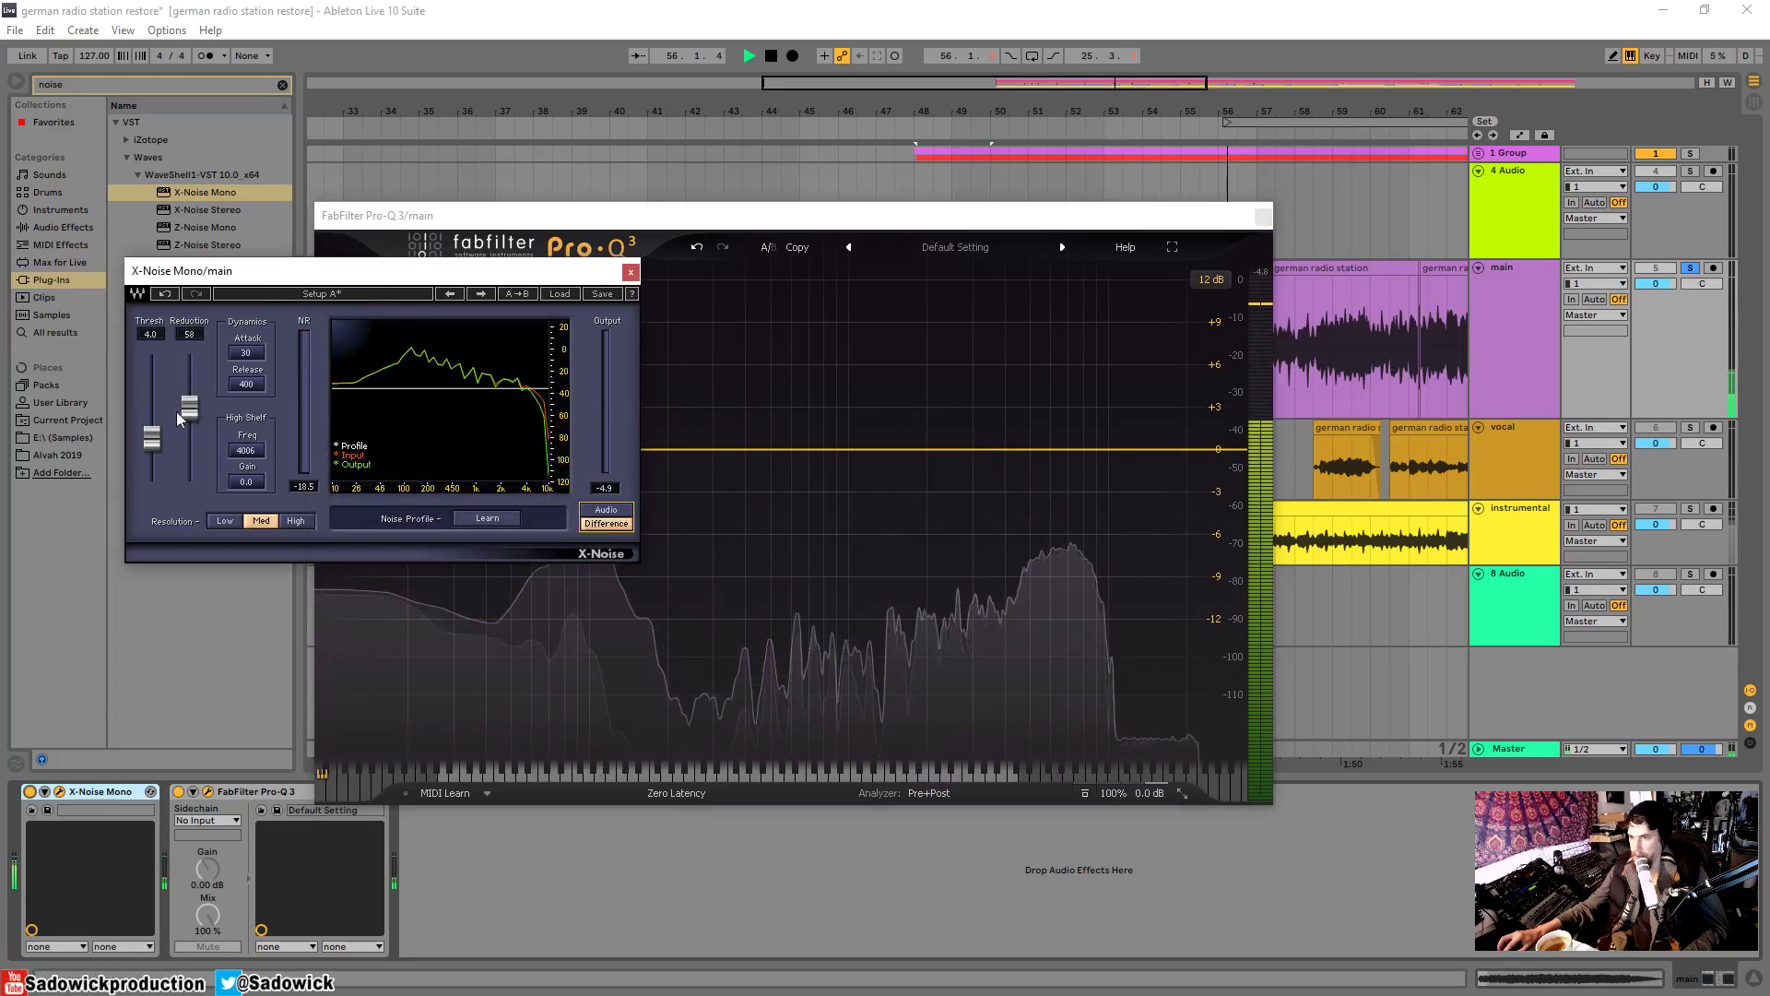
drag(190, 407, 153, 450)
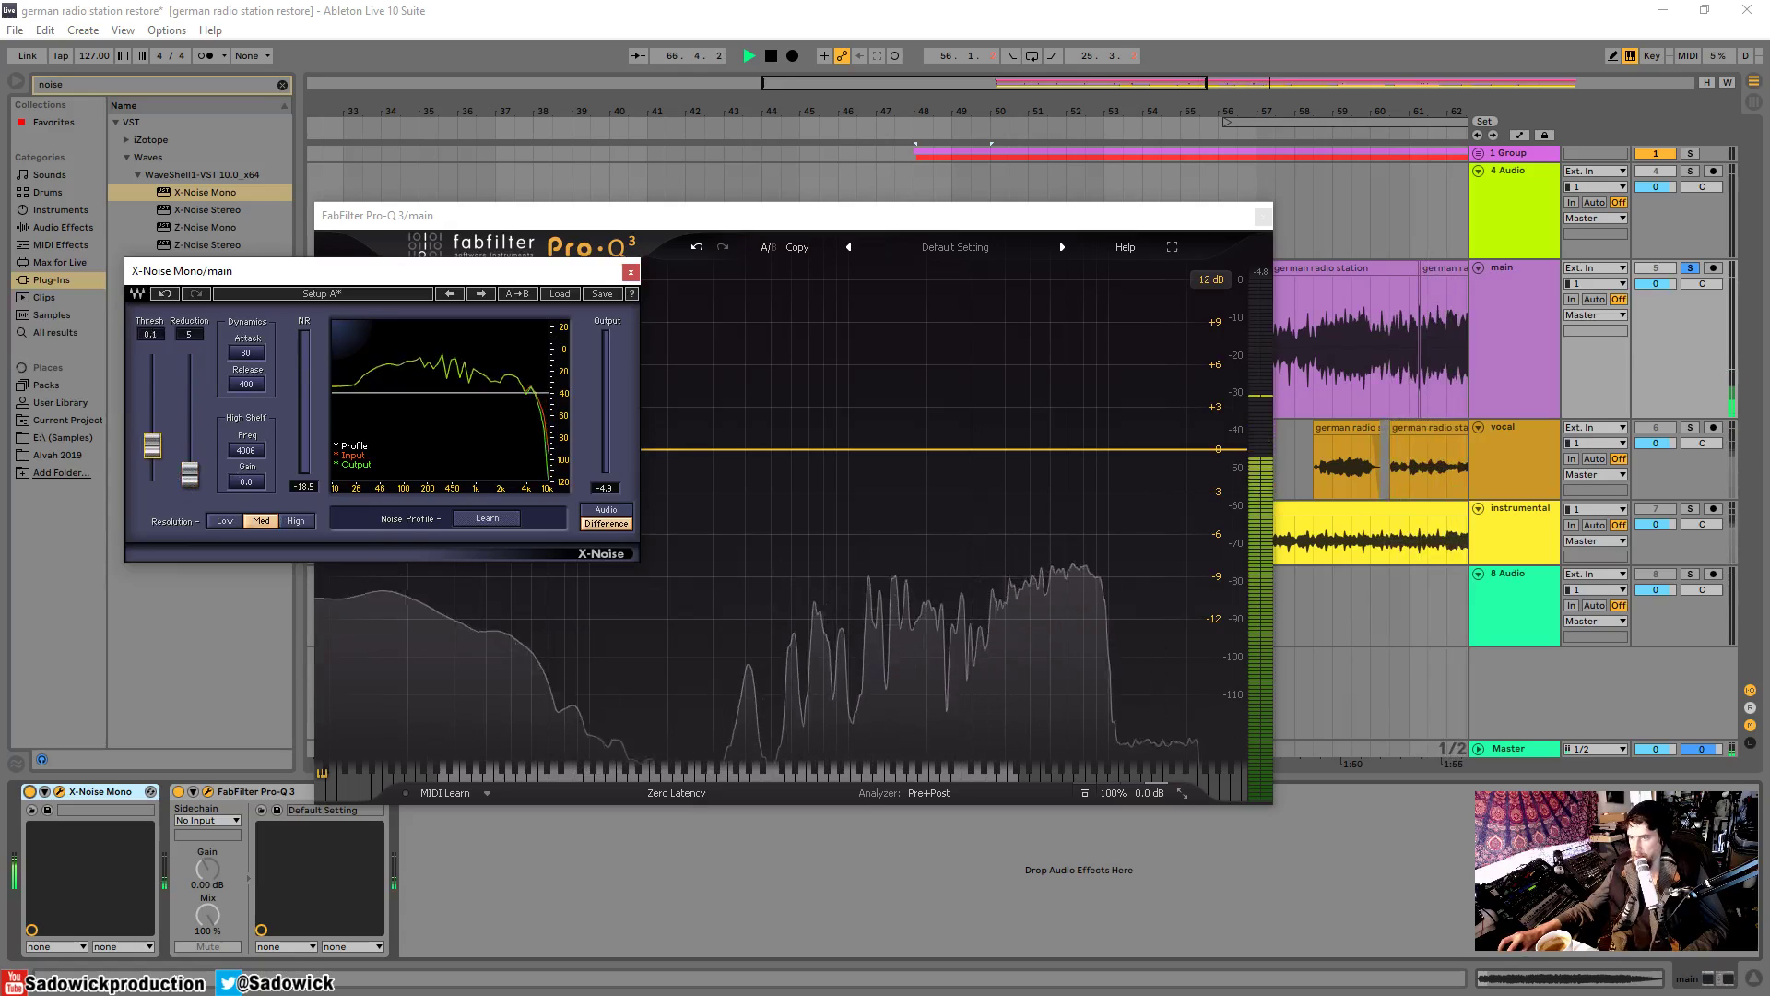
key(space)
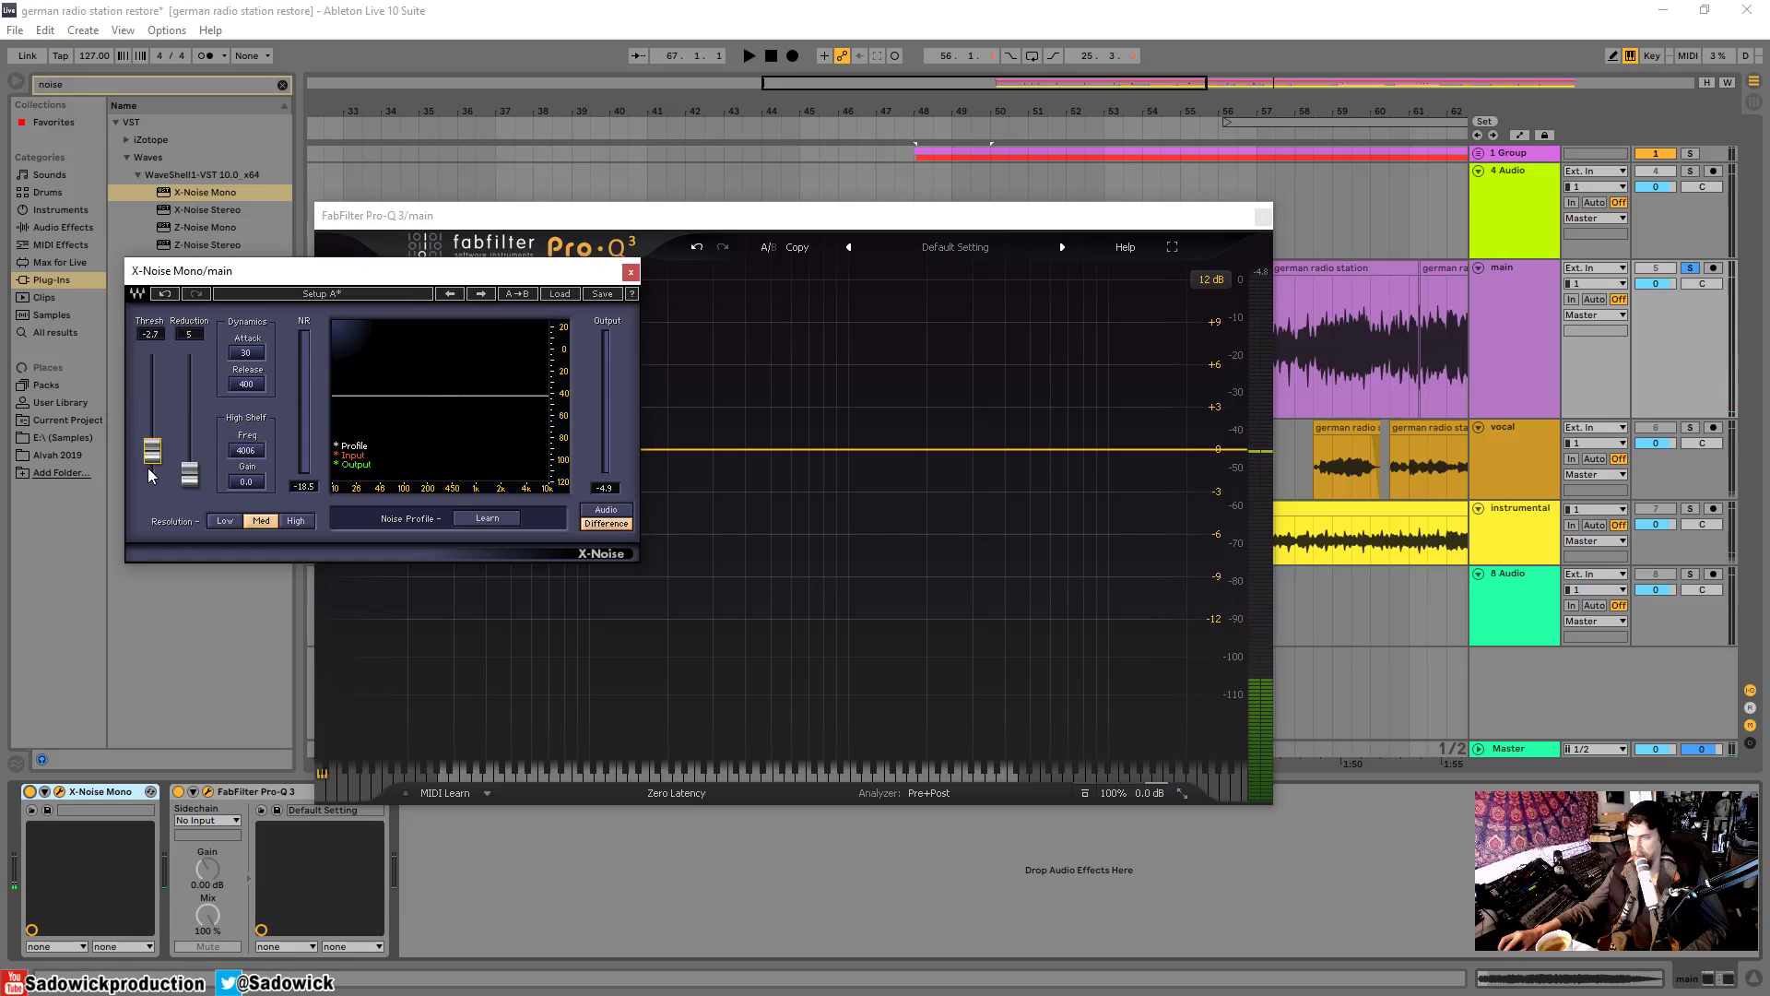
- Close the X-Noise Mono and Pro-Q 3 windows and fold the X-Noise Mono device
click(631, 271)
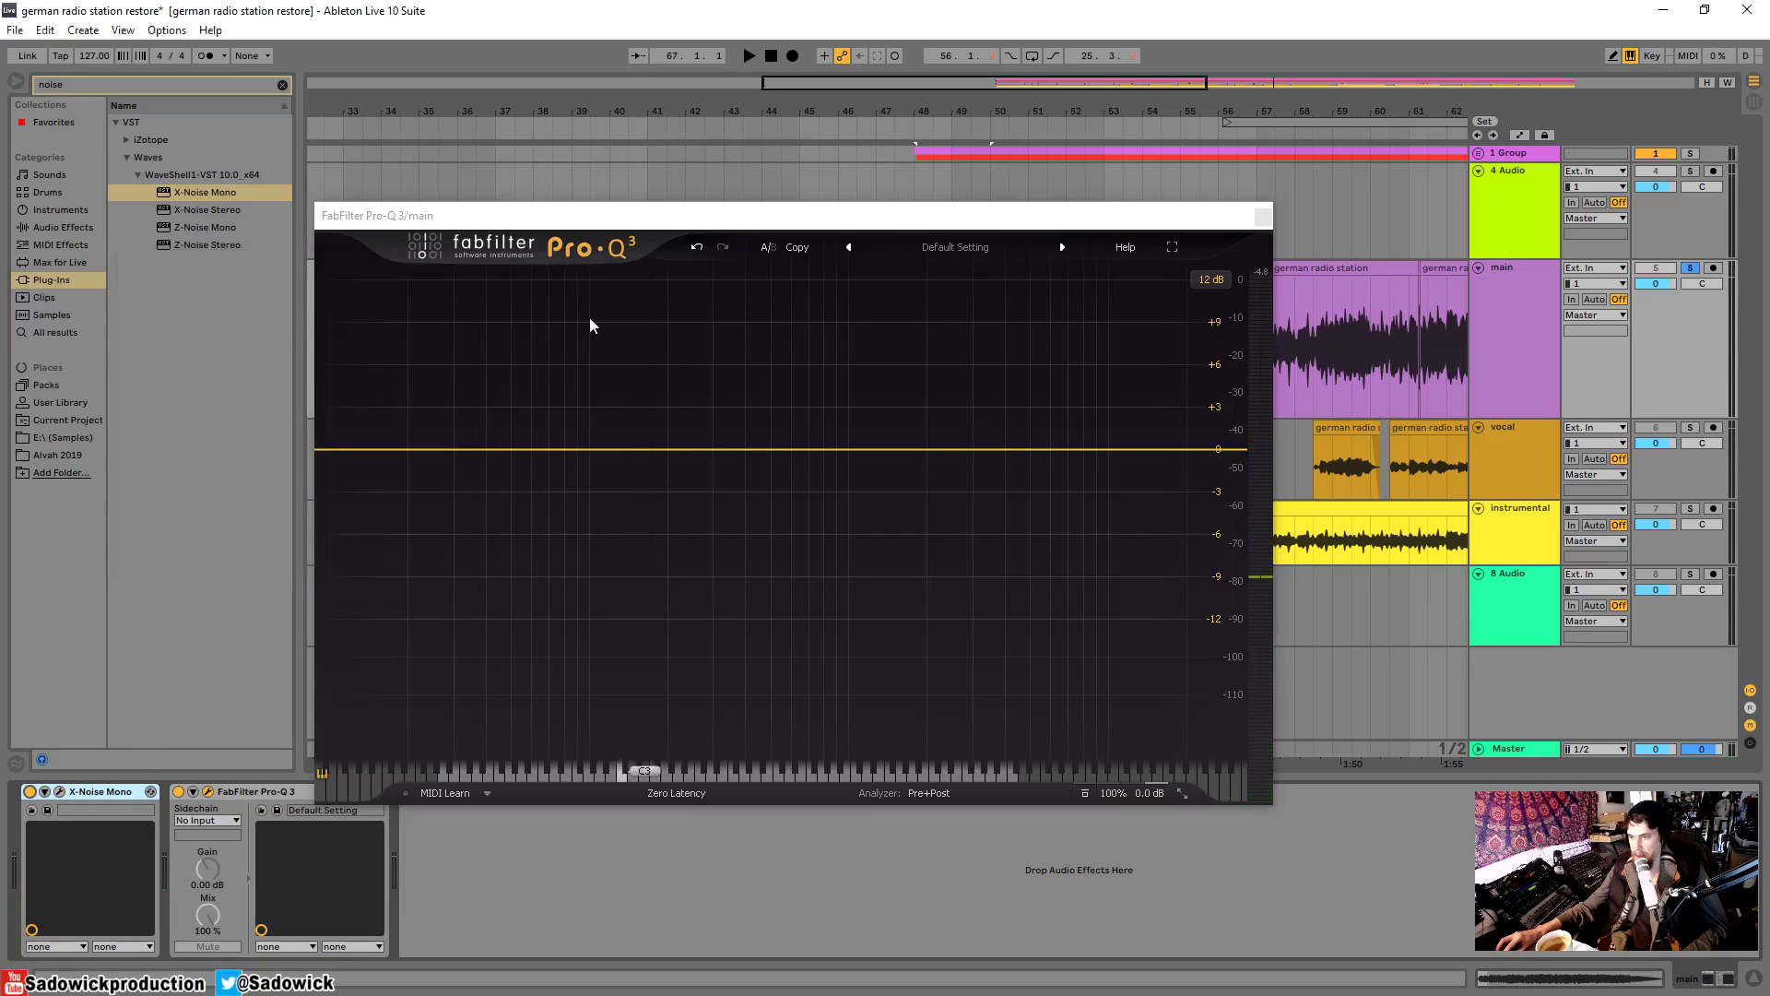
double_click(111, 791)
drag(597, 225, 403, 320)
click(1071, 313)
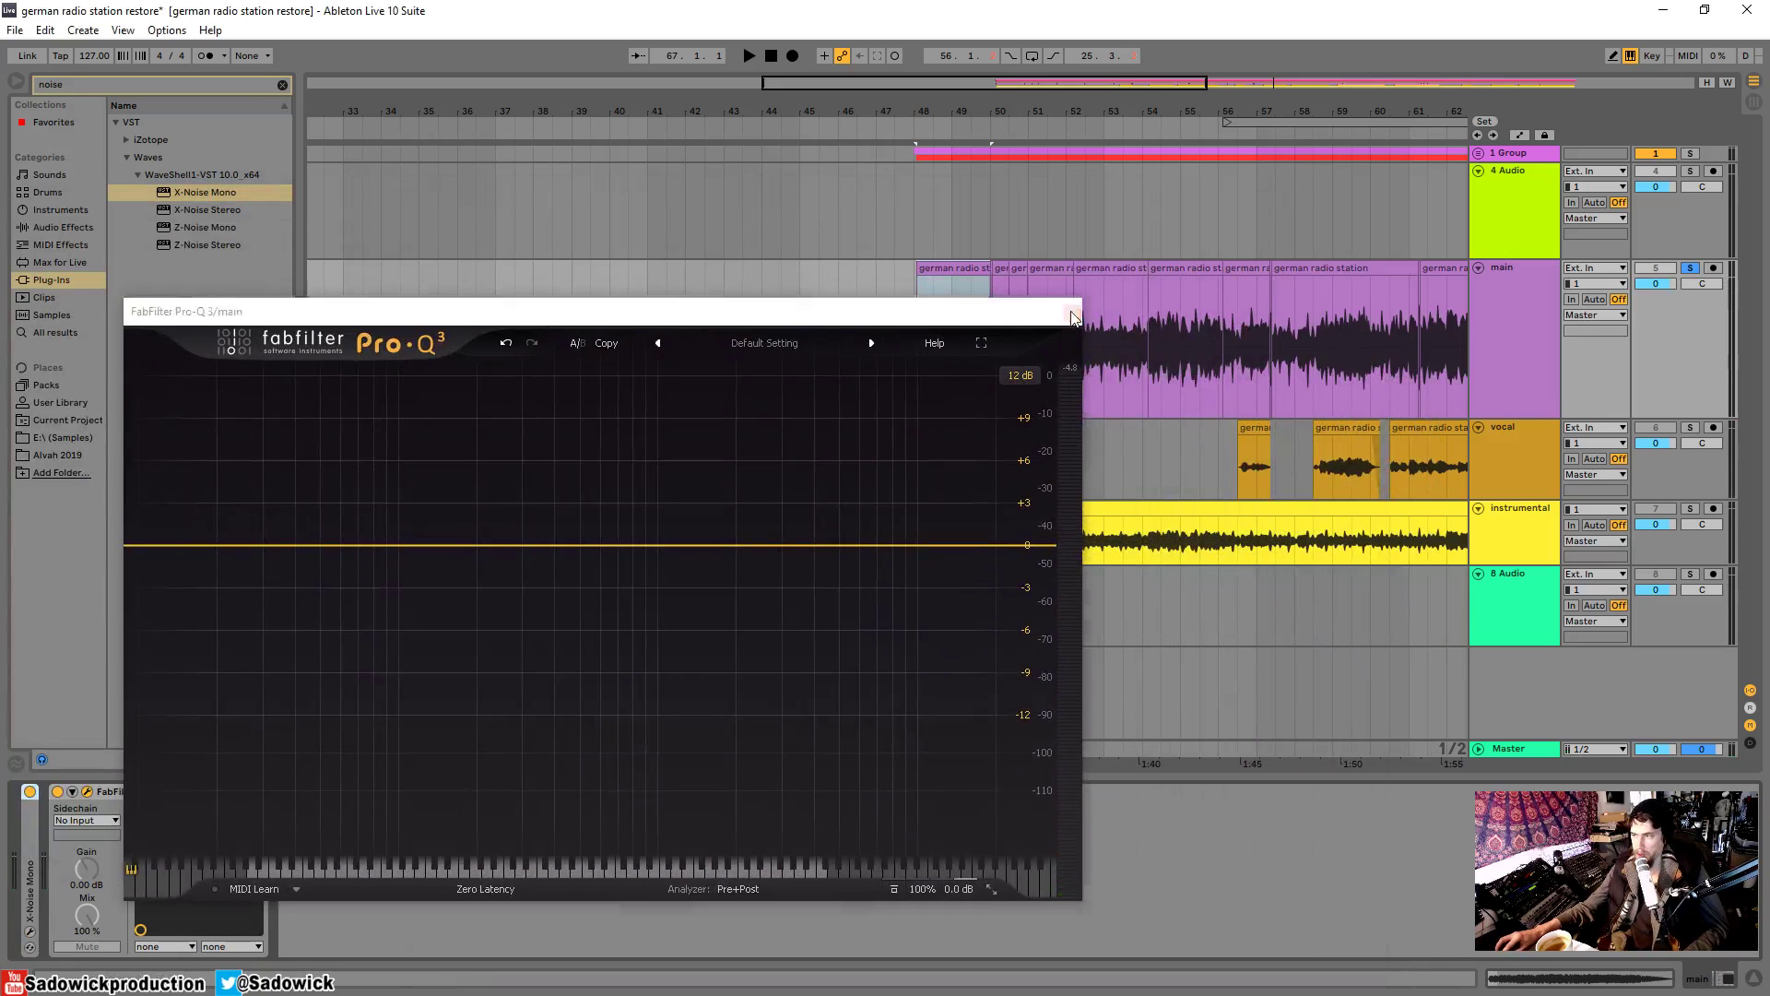
- Select the quiet lead-in before the music in the main track's first clip and reopen the X-Noise Mono window
drag(920, 109, 546, 304)
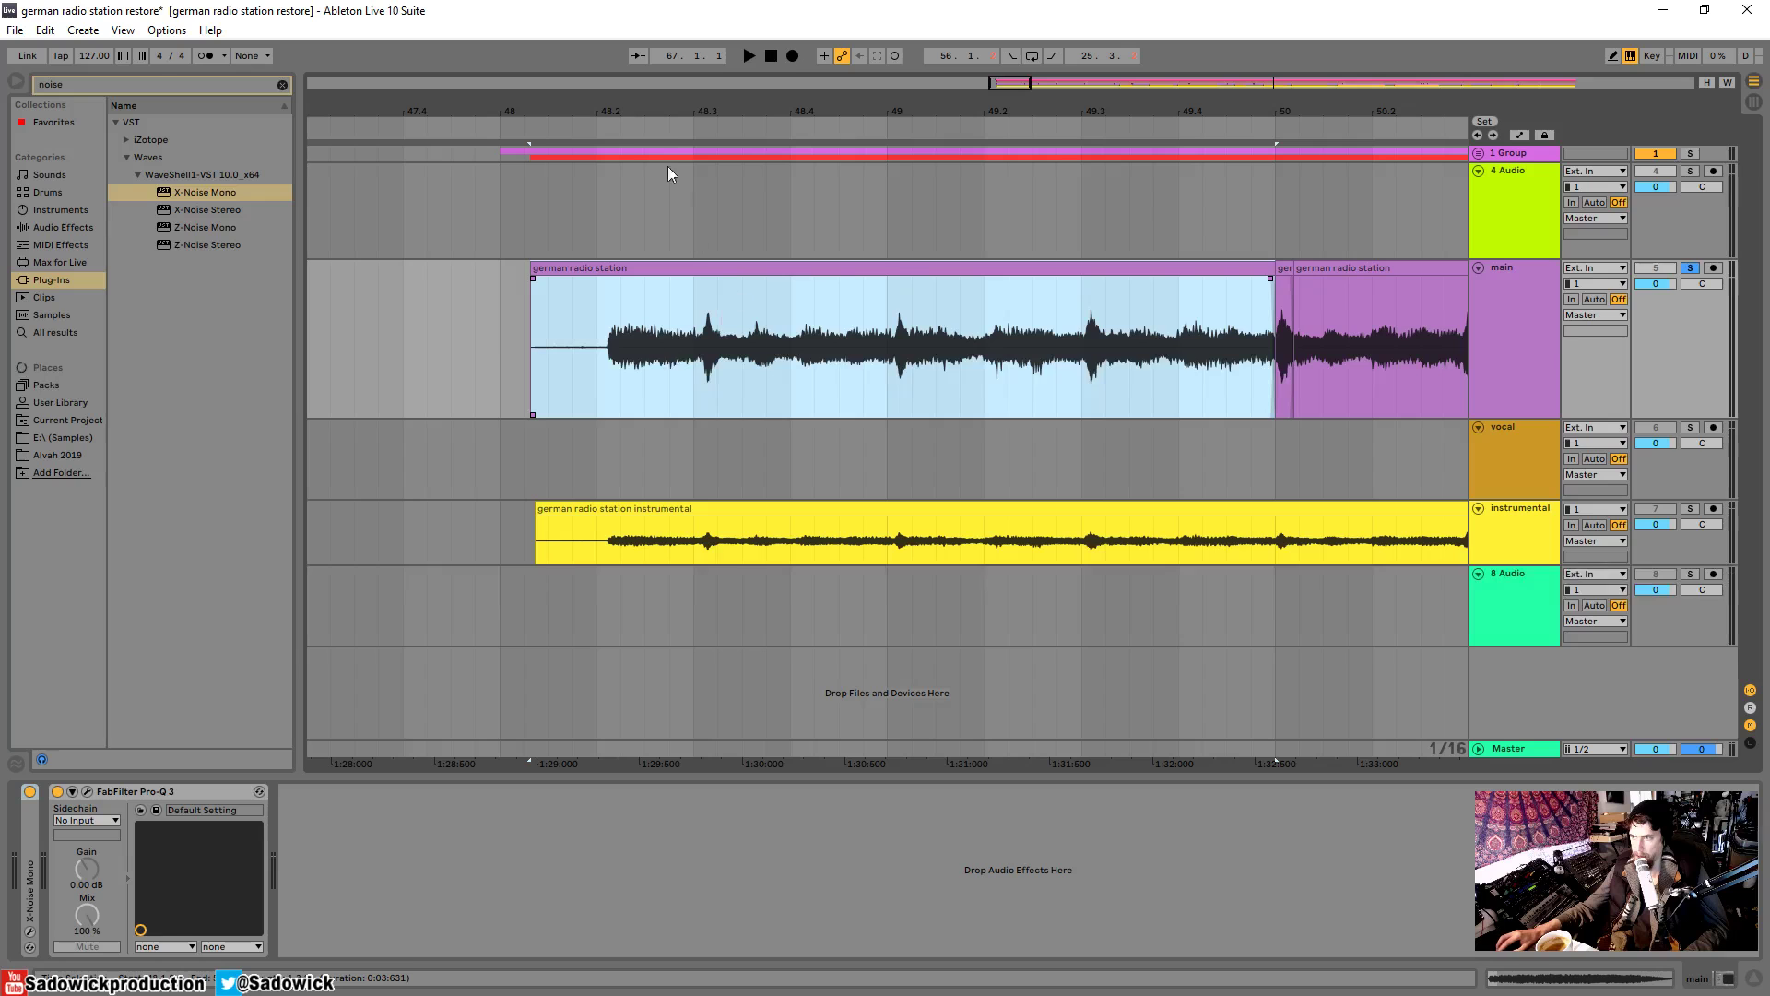
drag(661, 102, 675, 304)
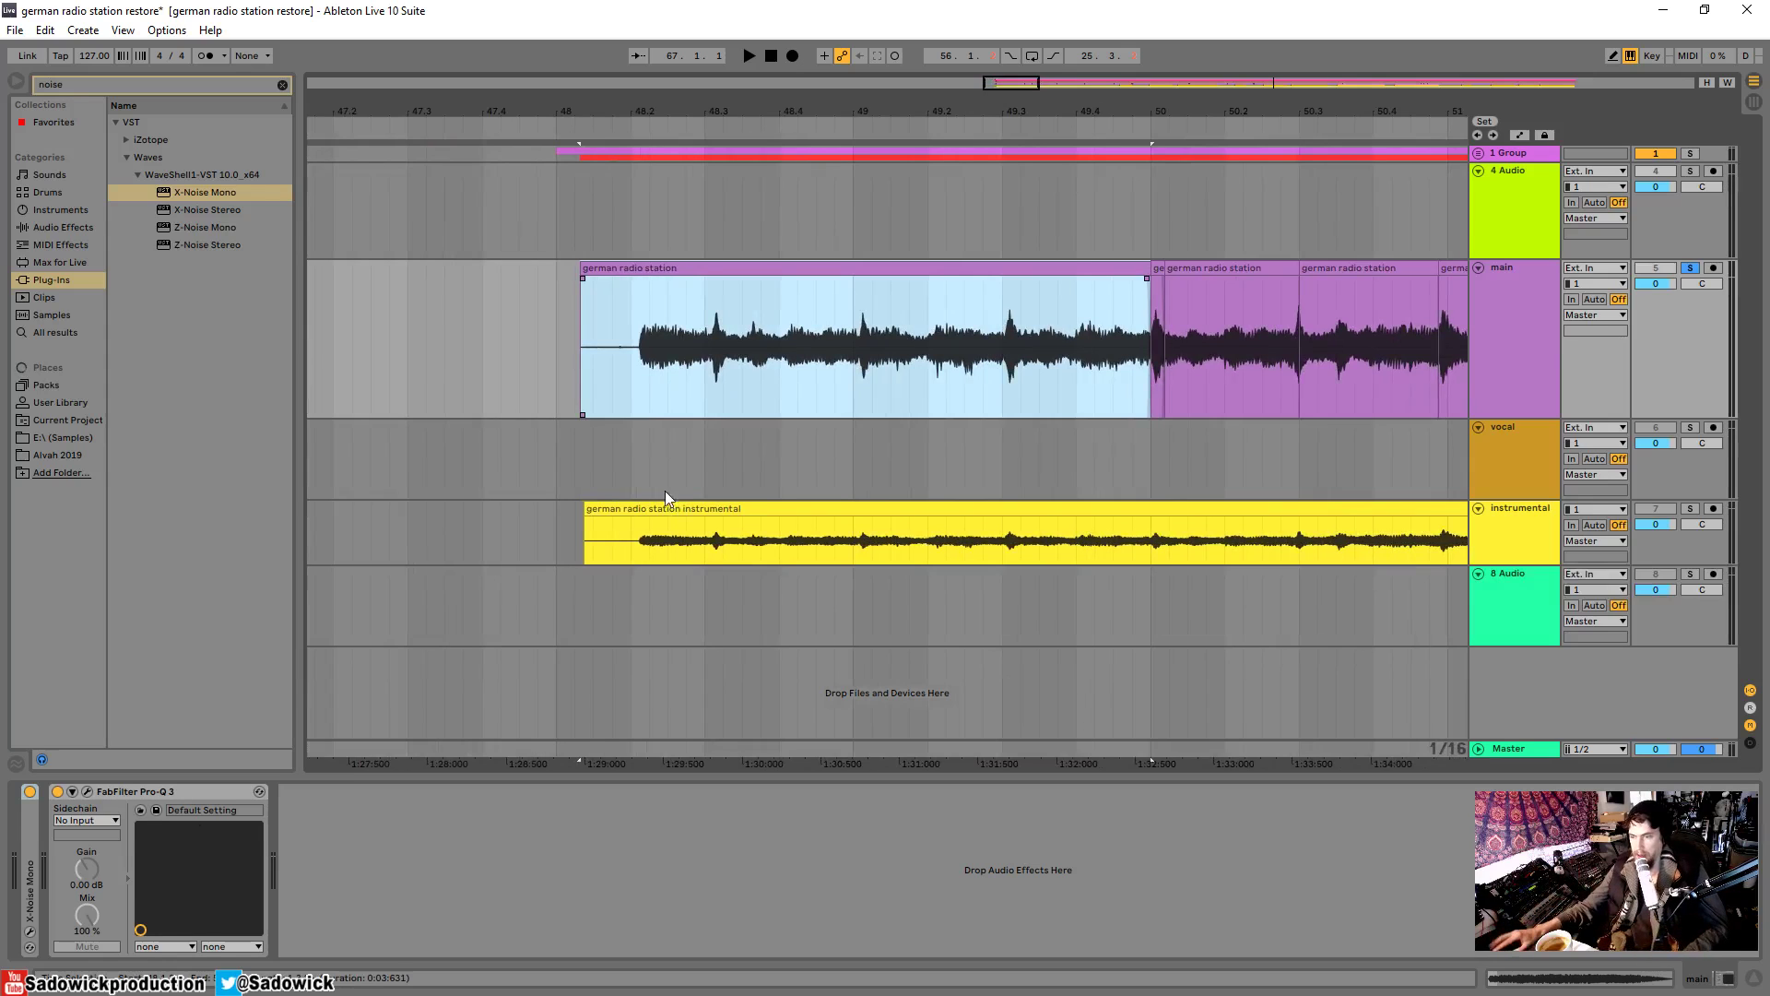
drag(639, 362, 577, 369)
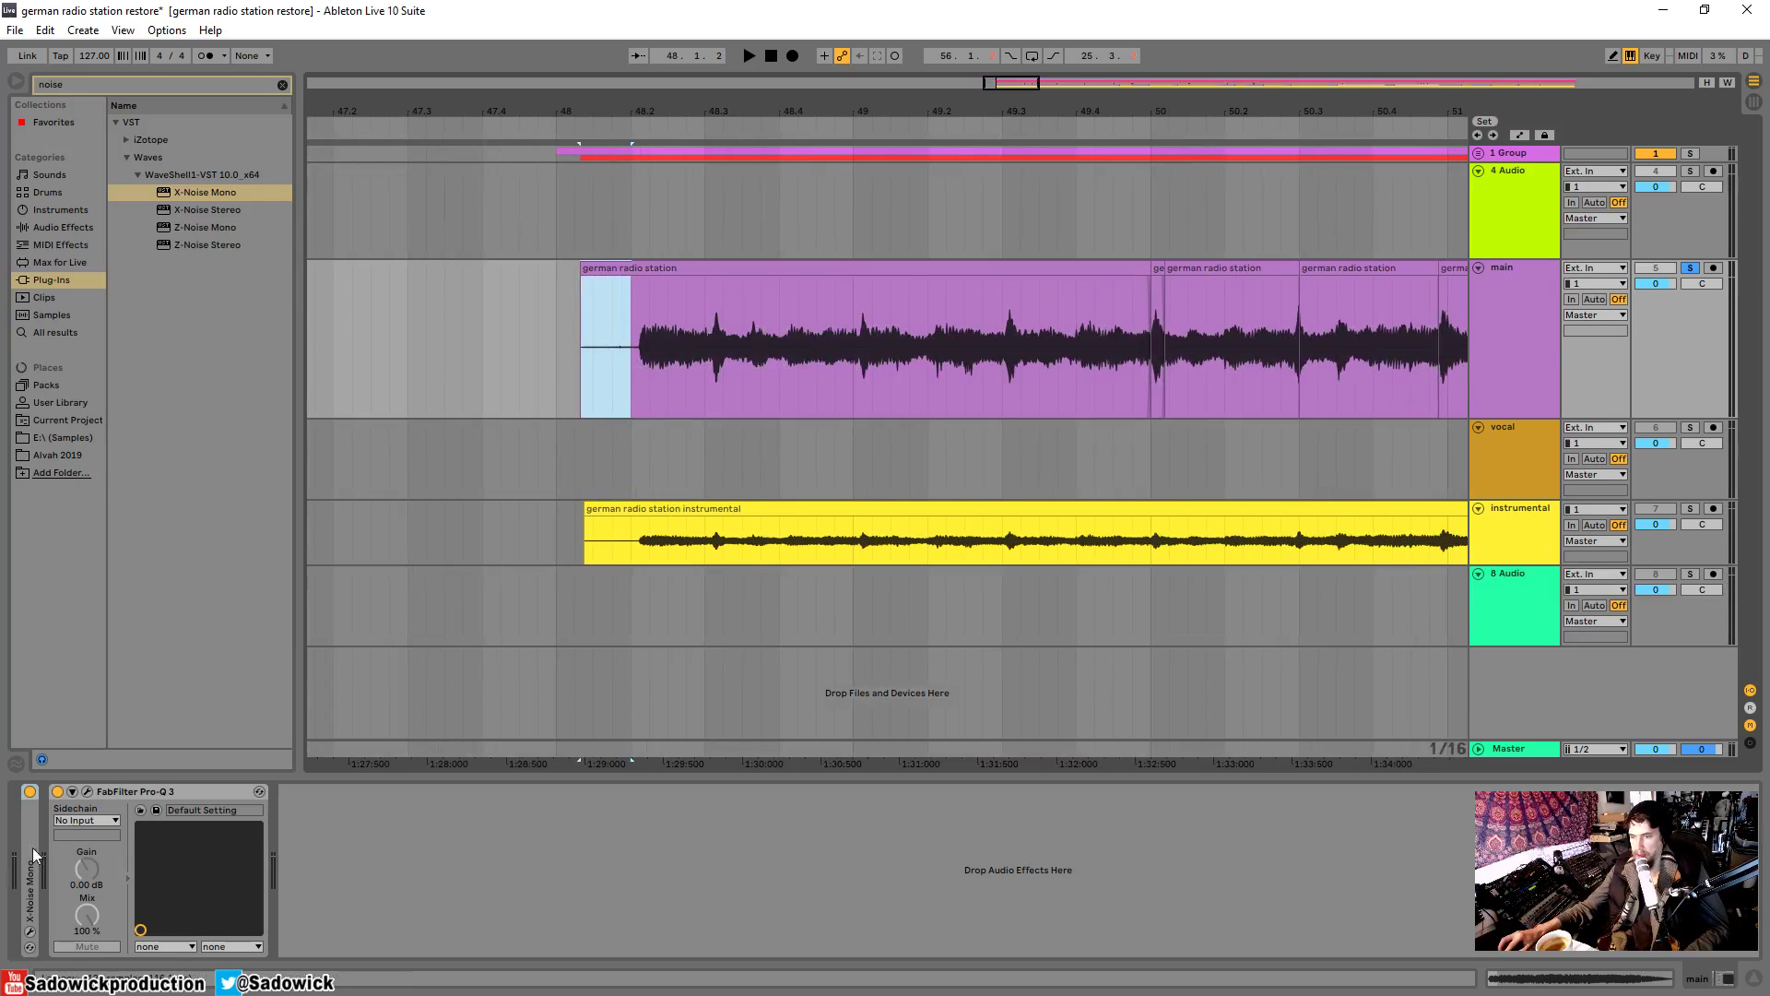
drag(34, 855, 40, 855)
click(59, 791)
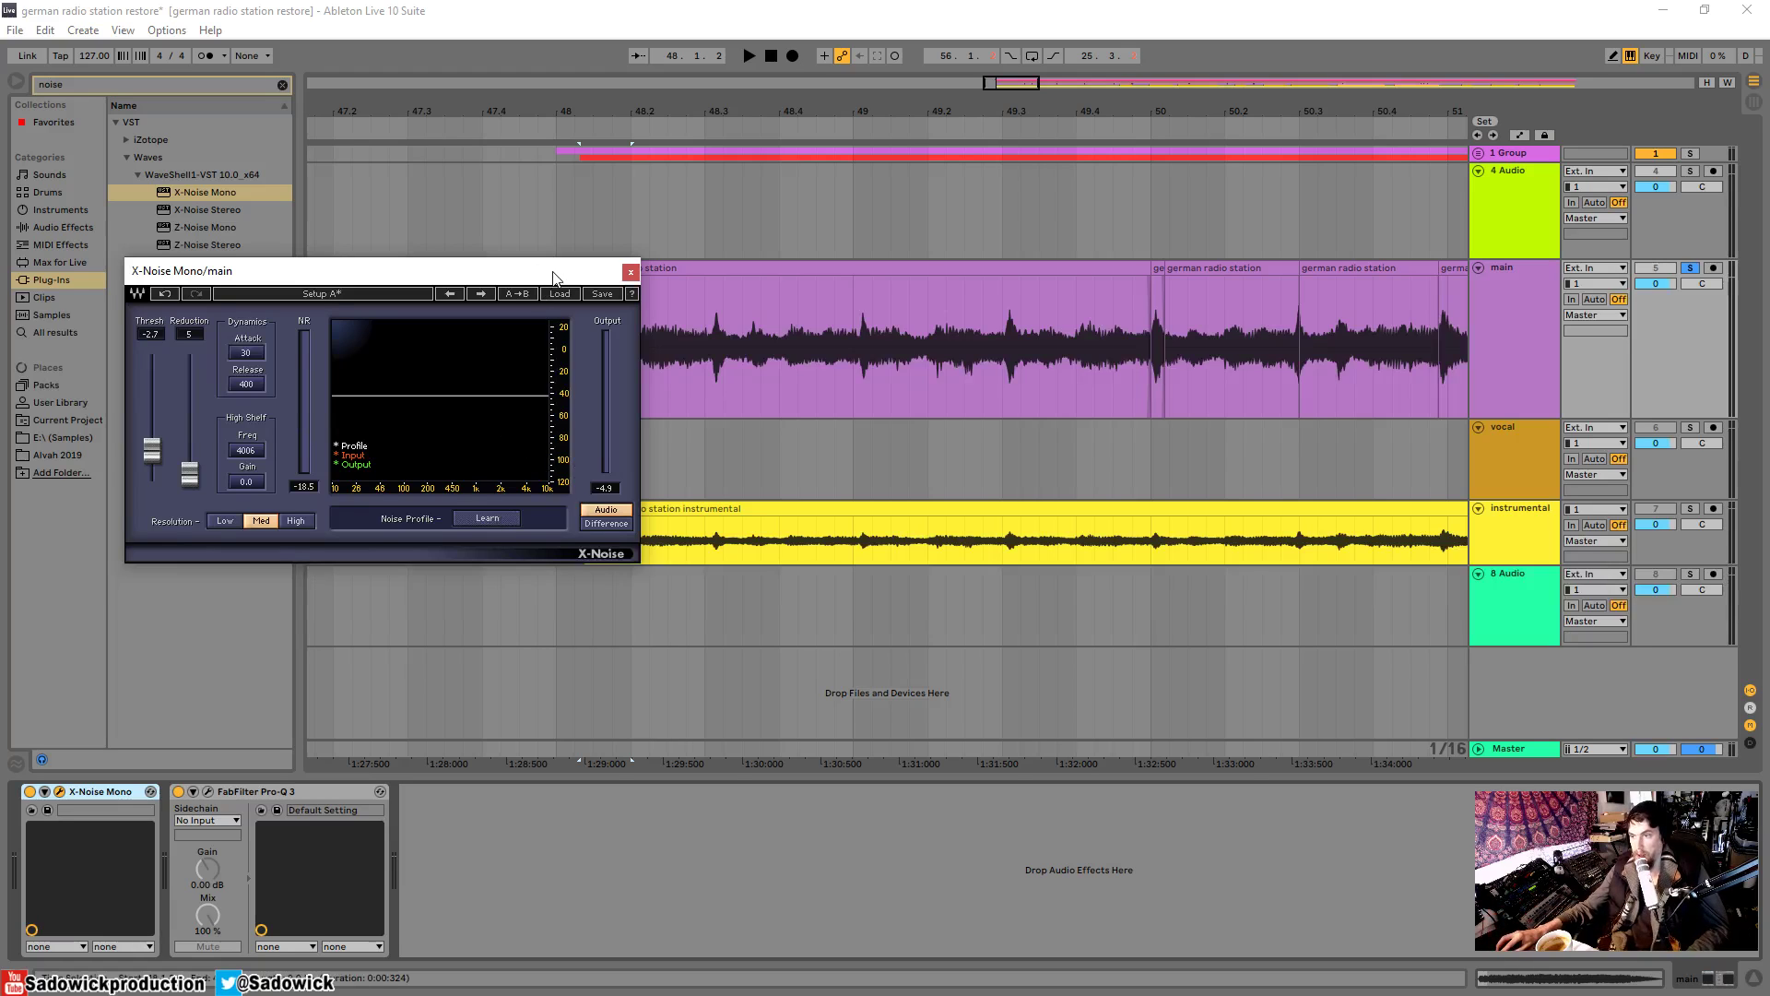
- Move the X-Noise Mono window clear of the main track's first clip and reselect the clip's quiet lead-in
drag(553, 276, 593, 471)
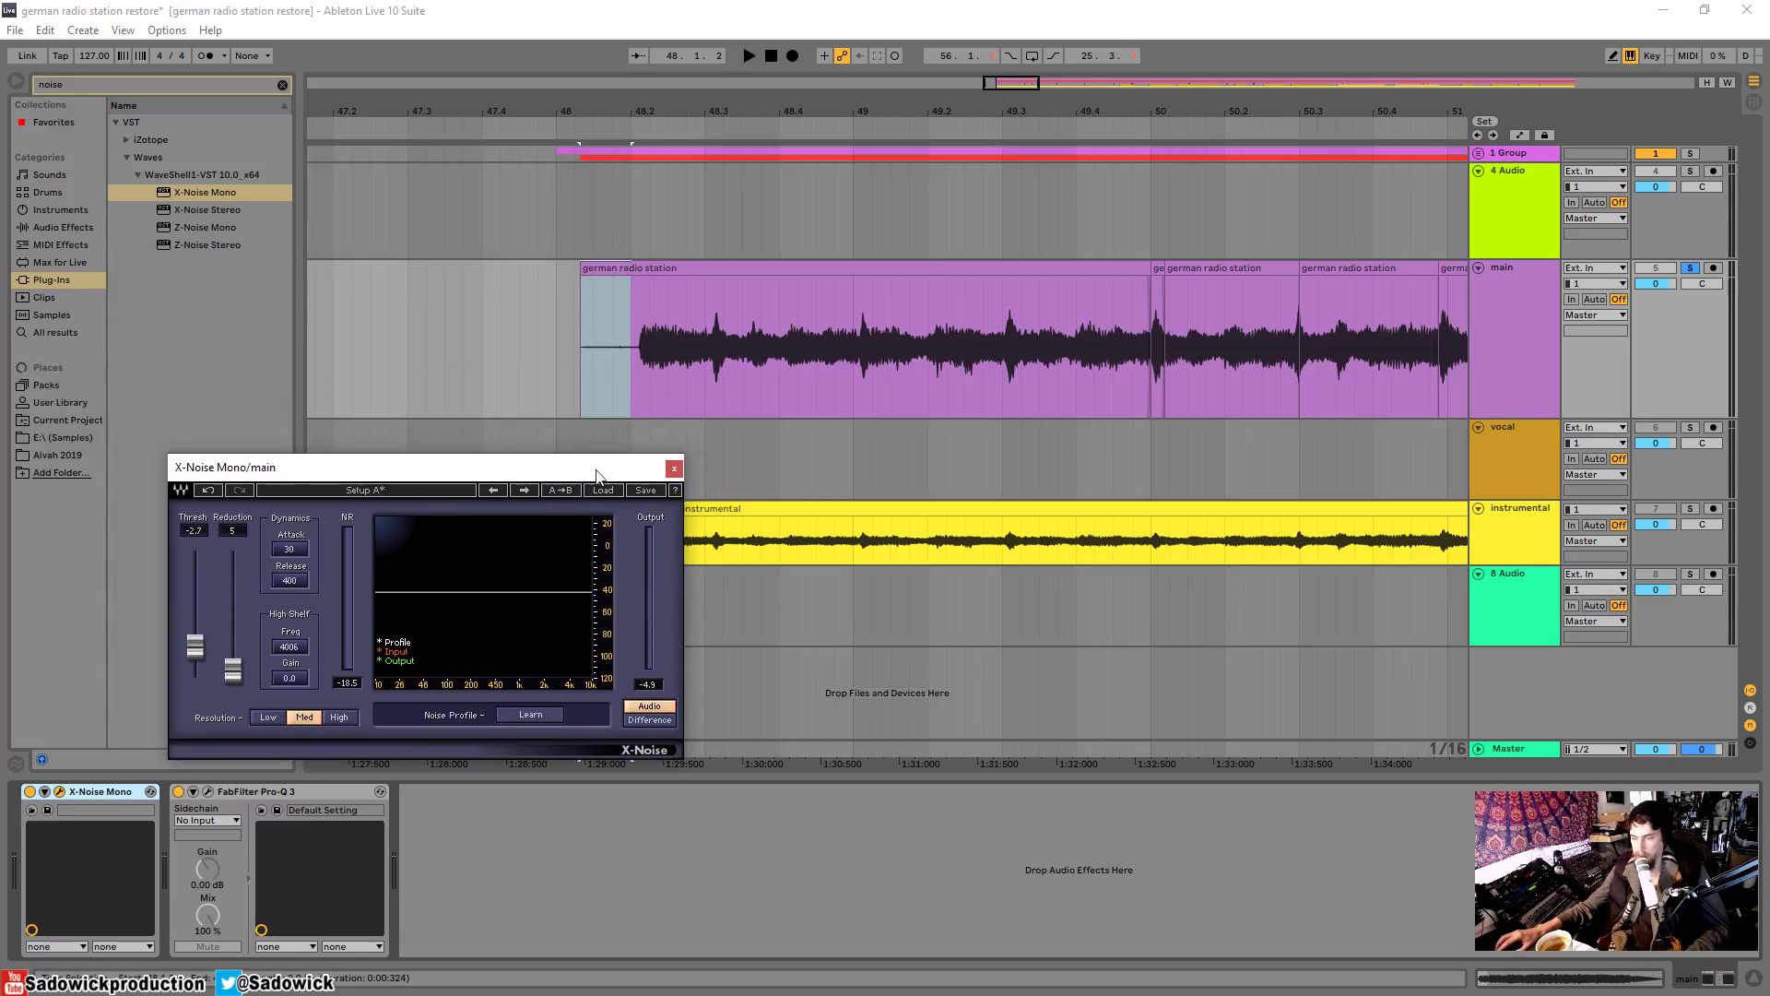
drag(619, 475, 576, 452)
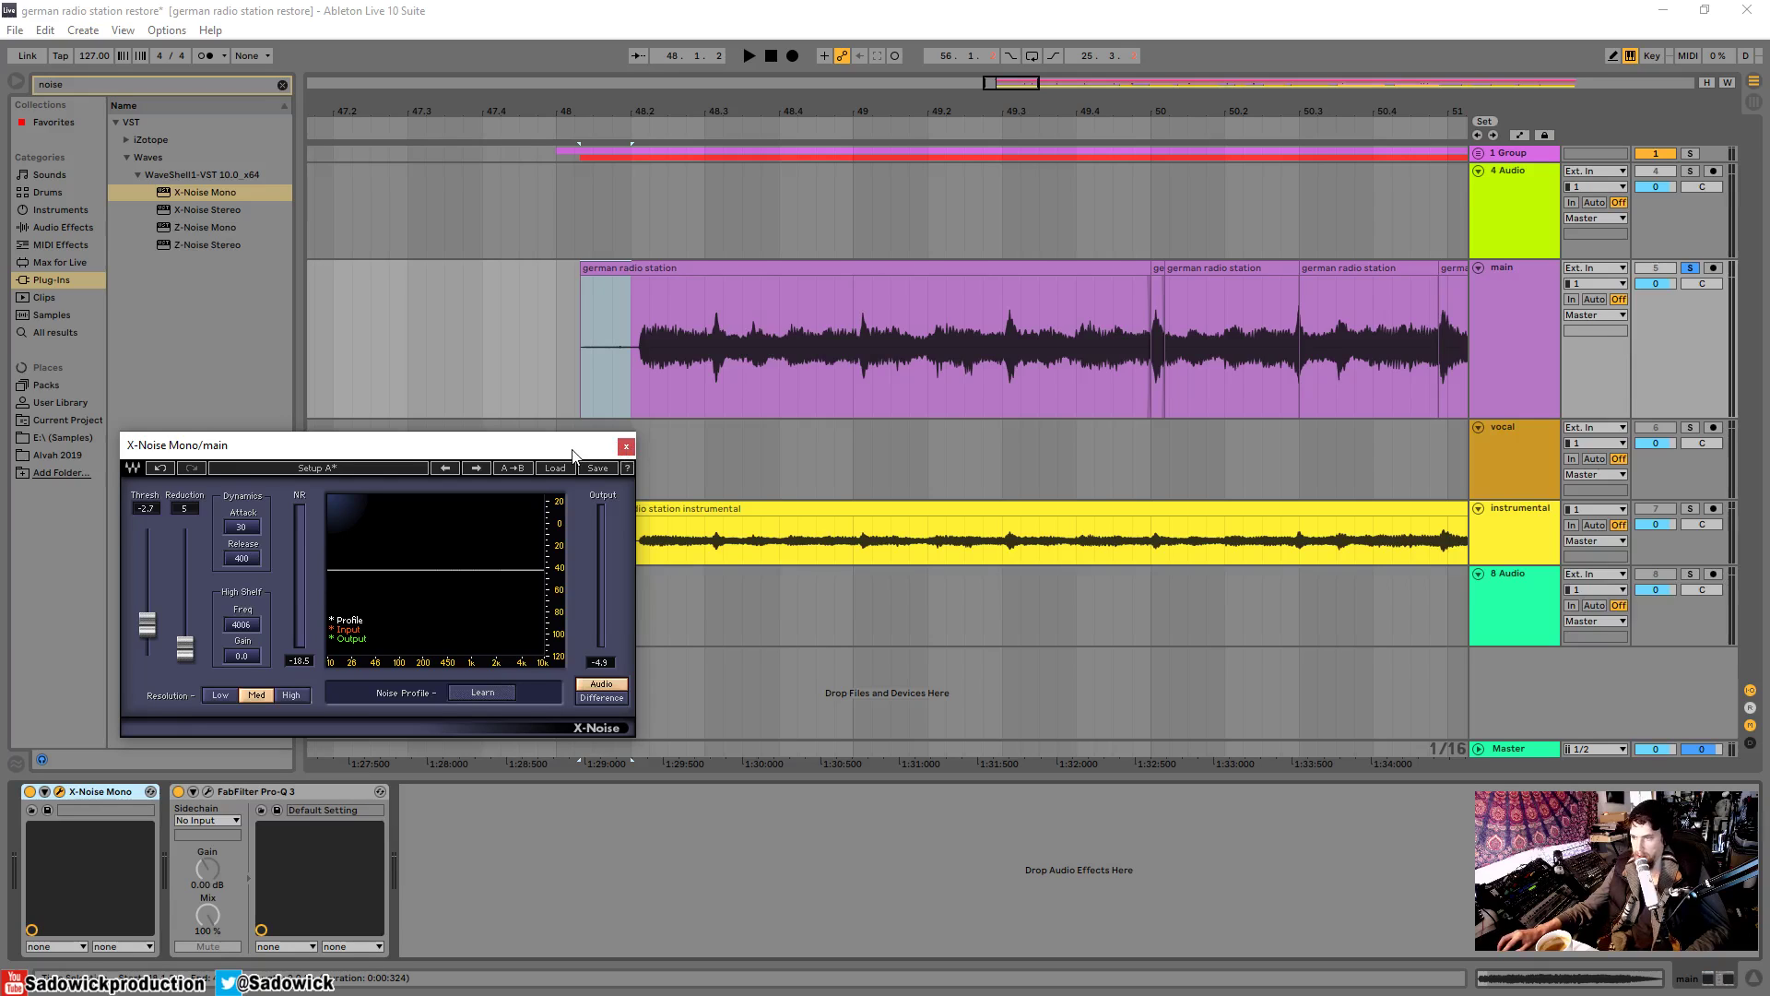
mouse_move(572, 452)
mouse_down()
mouse_move(531, 442)
mouse_move(574, 454)
mouse_up()
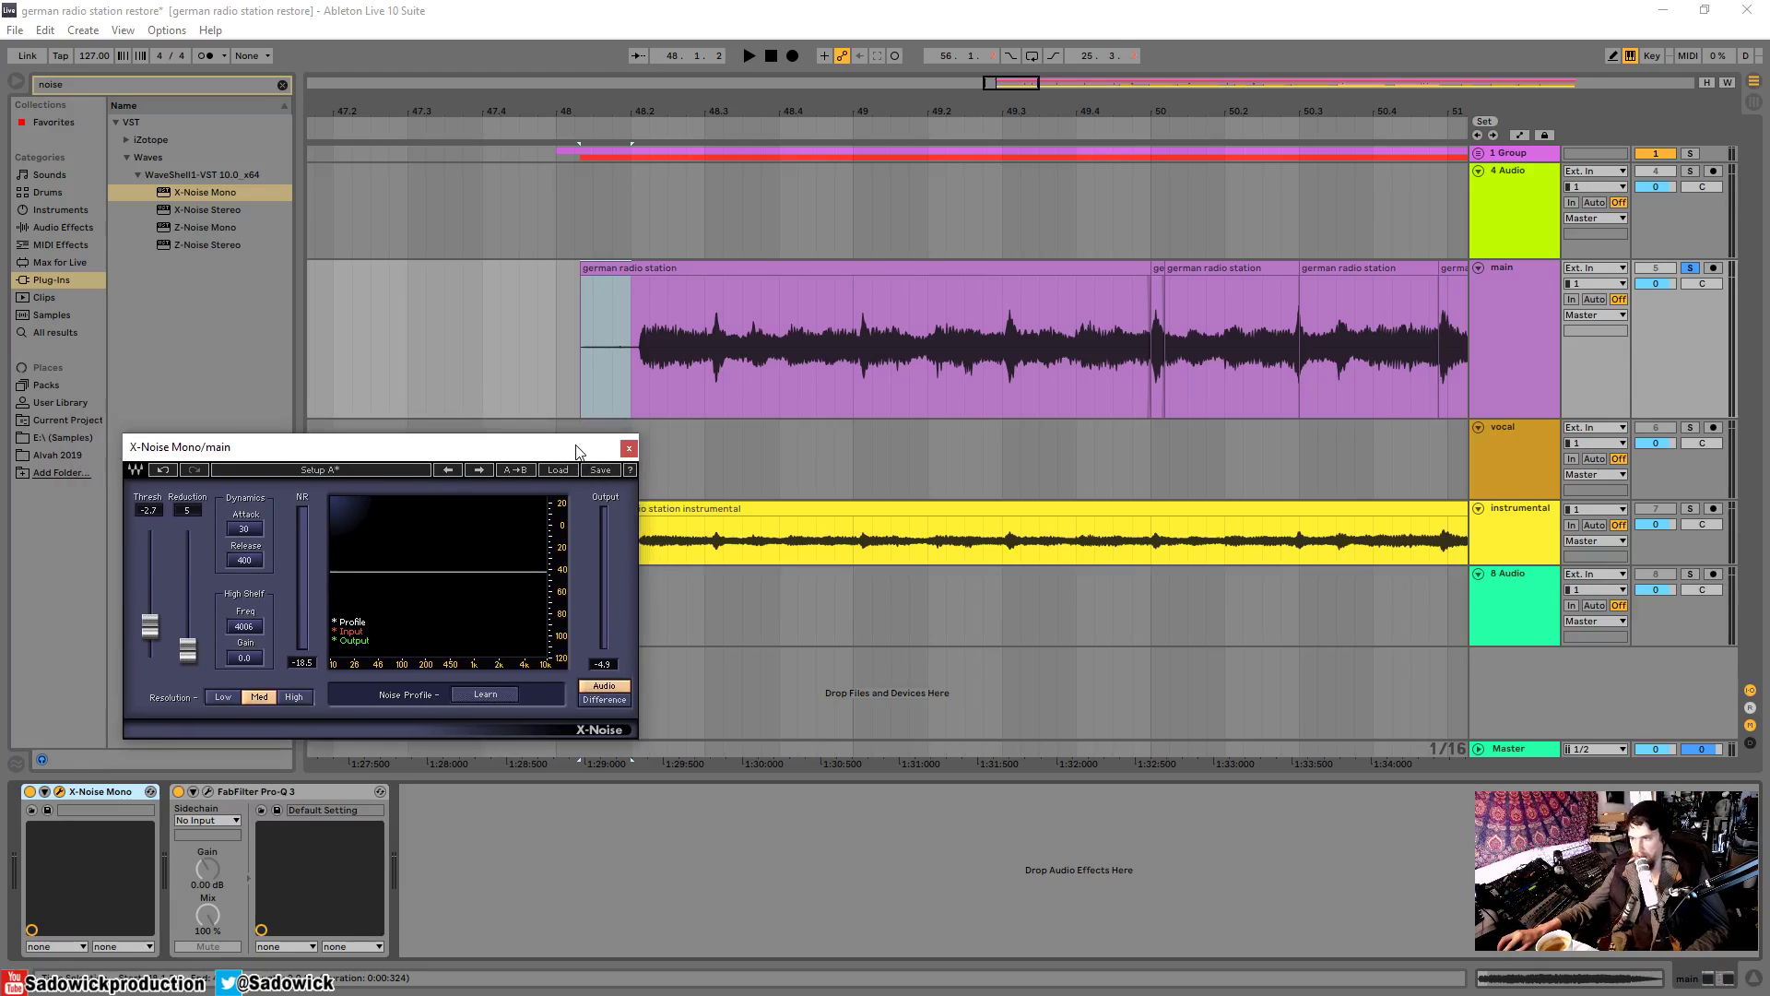
drag(576, 451, 554, 463)
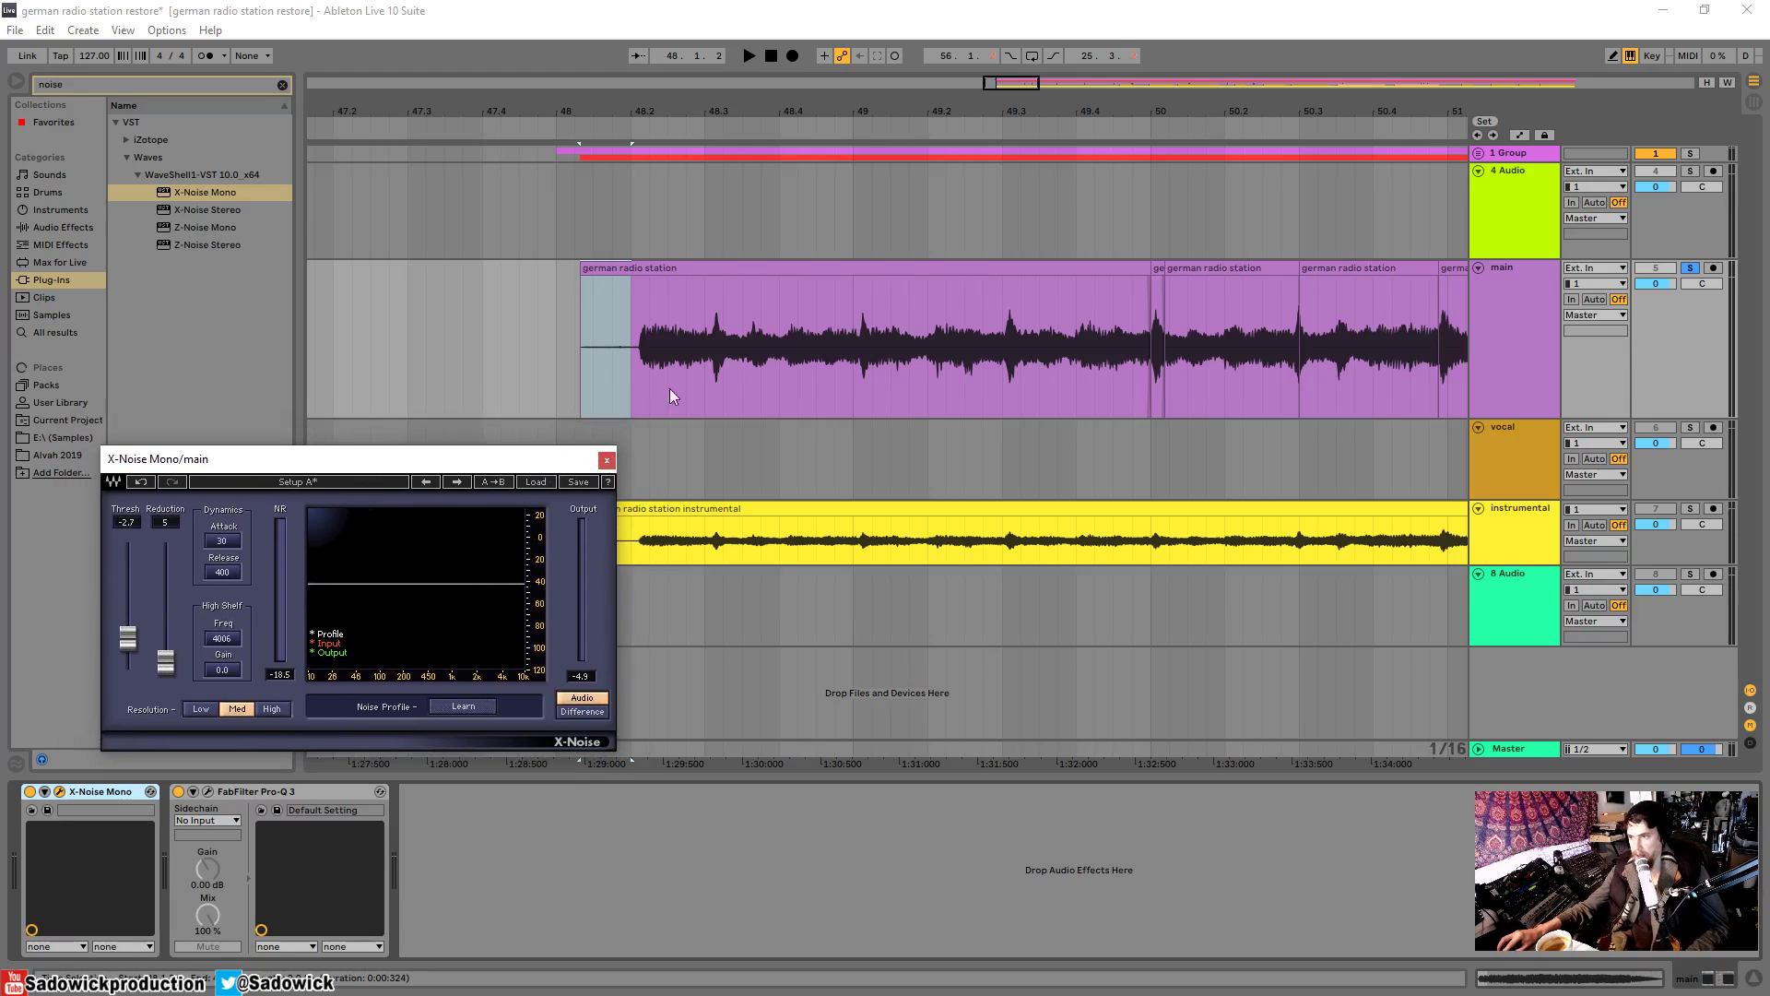
drag(636, 370, 586, 374)
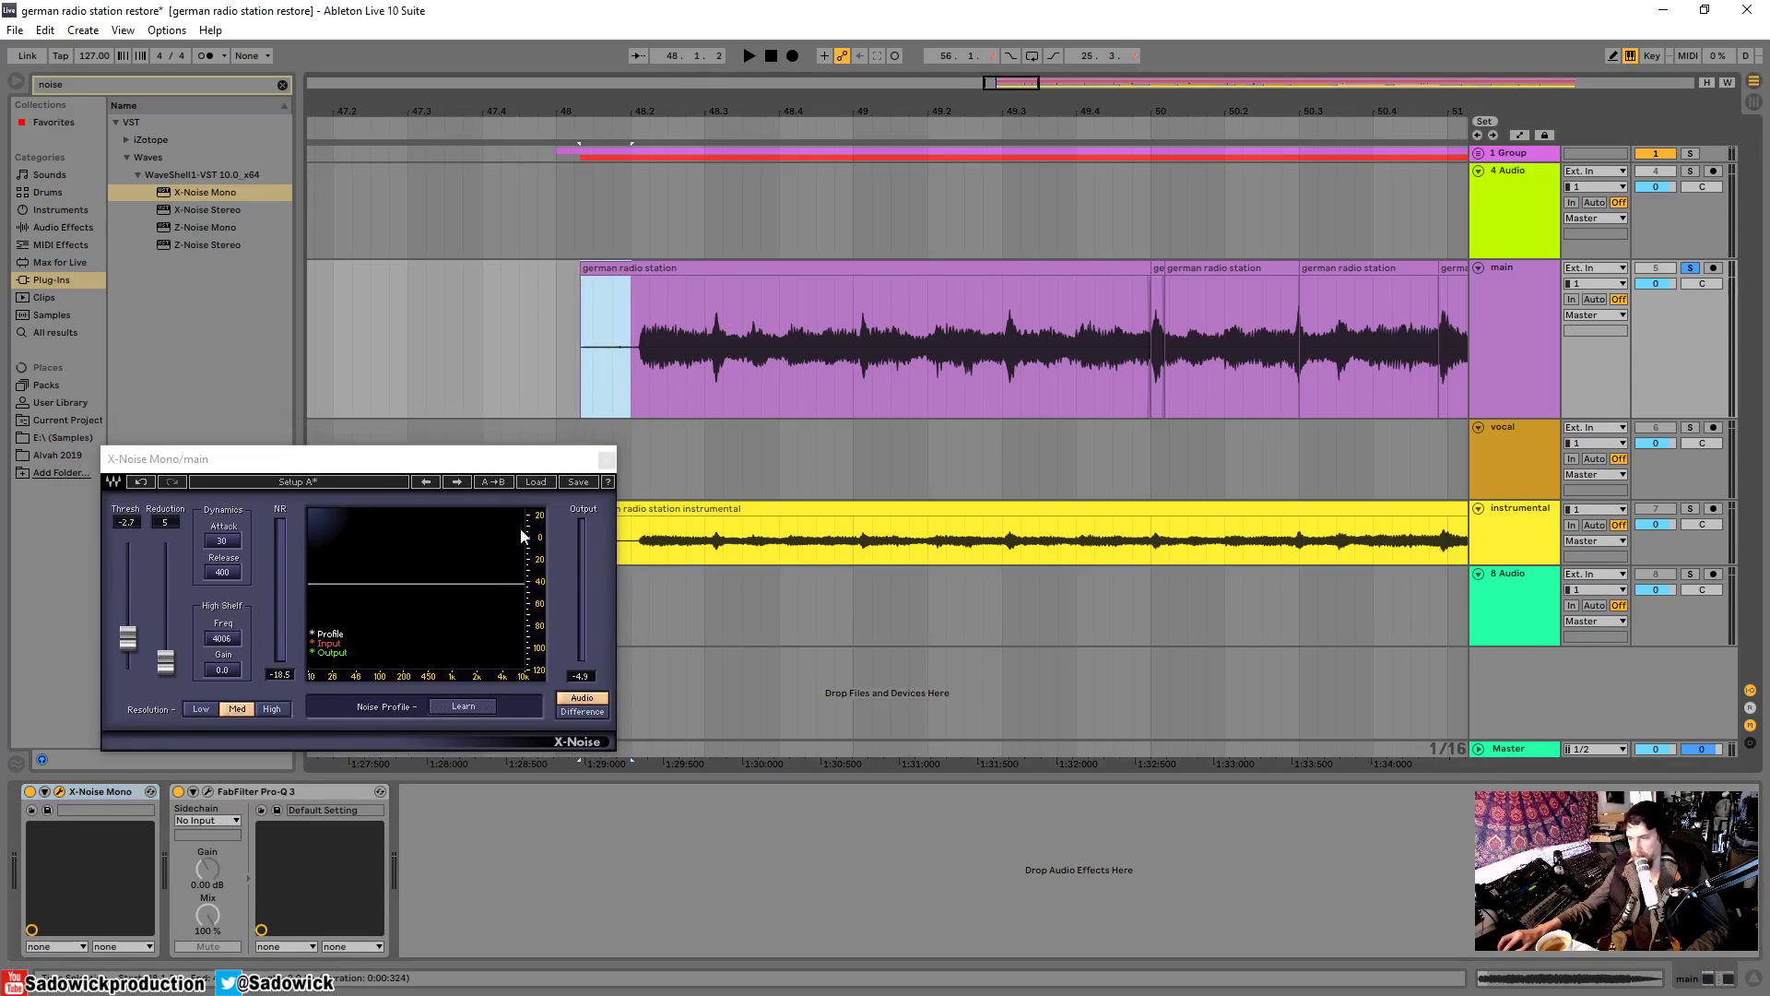
- Fold away X-Noise Mono, open Pro-Q 3 and play the main track briefly to examine its spectrum
click(606, 460)
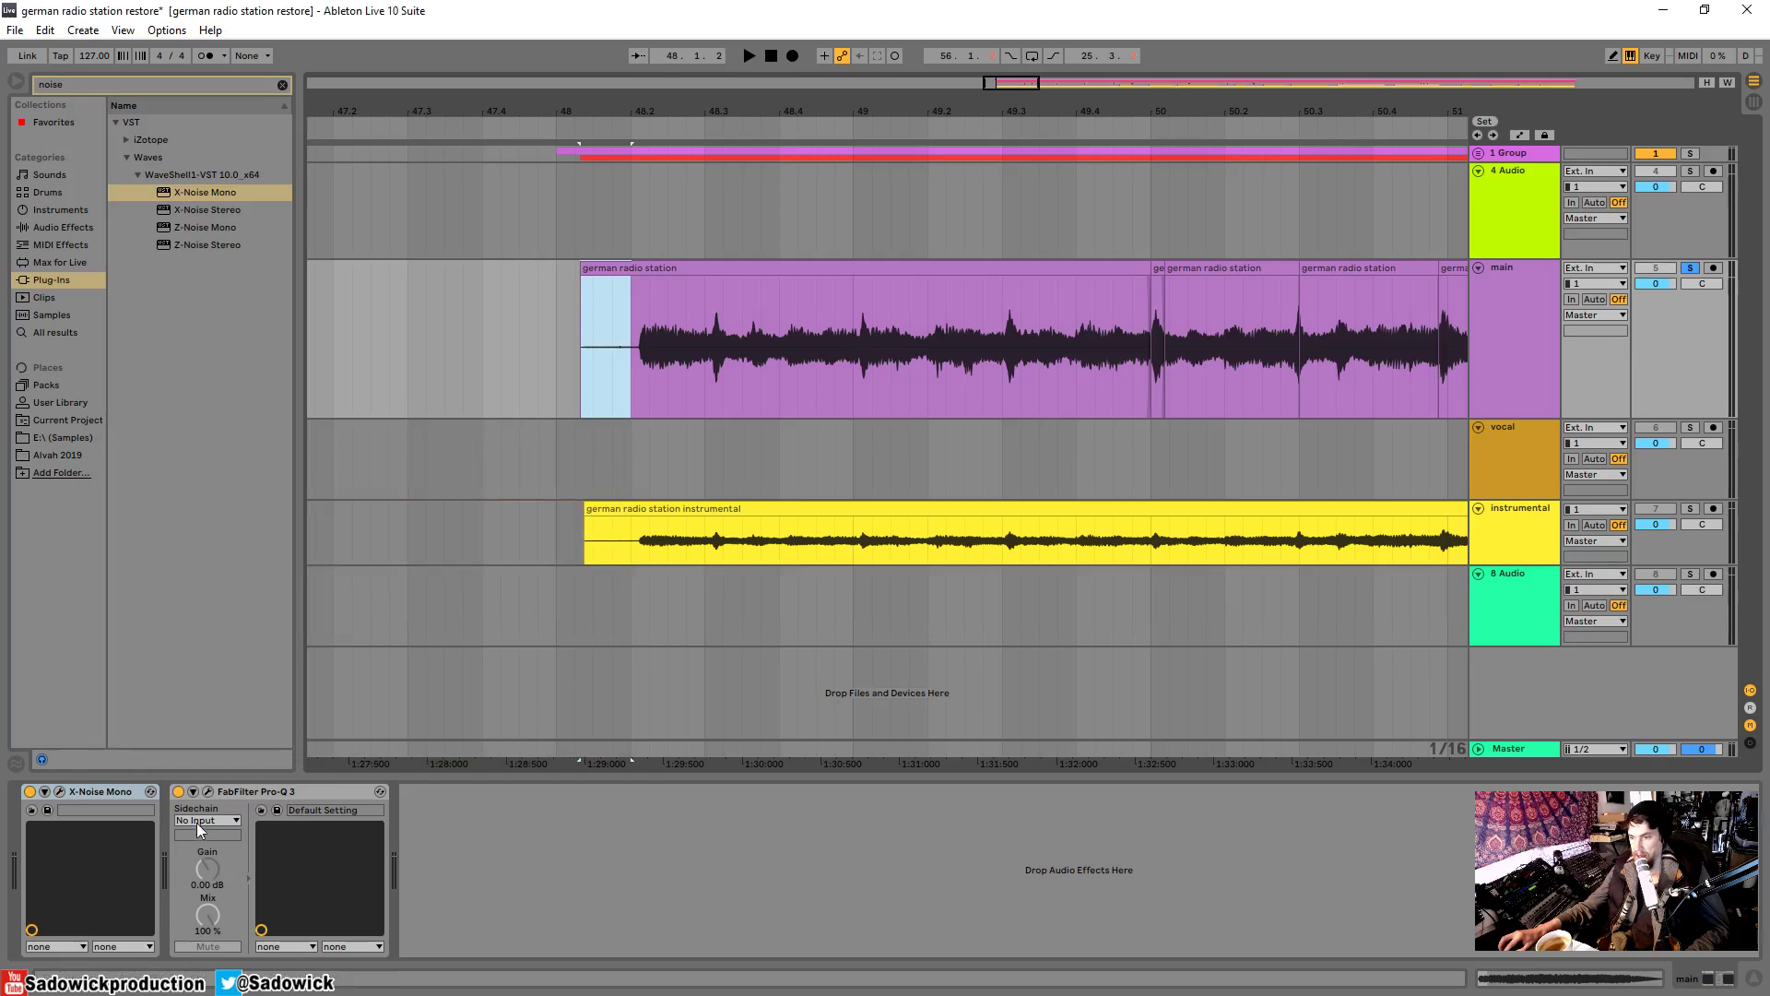
double_click(89, 793)
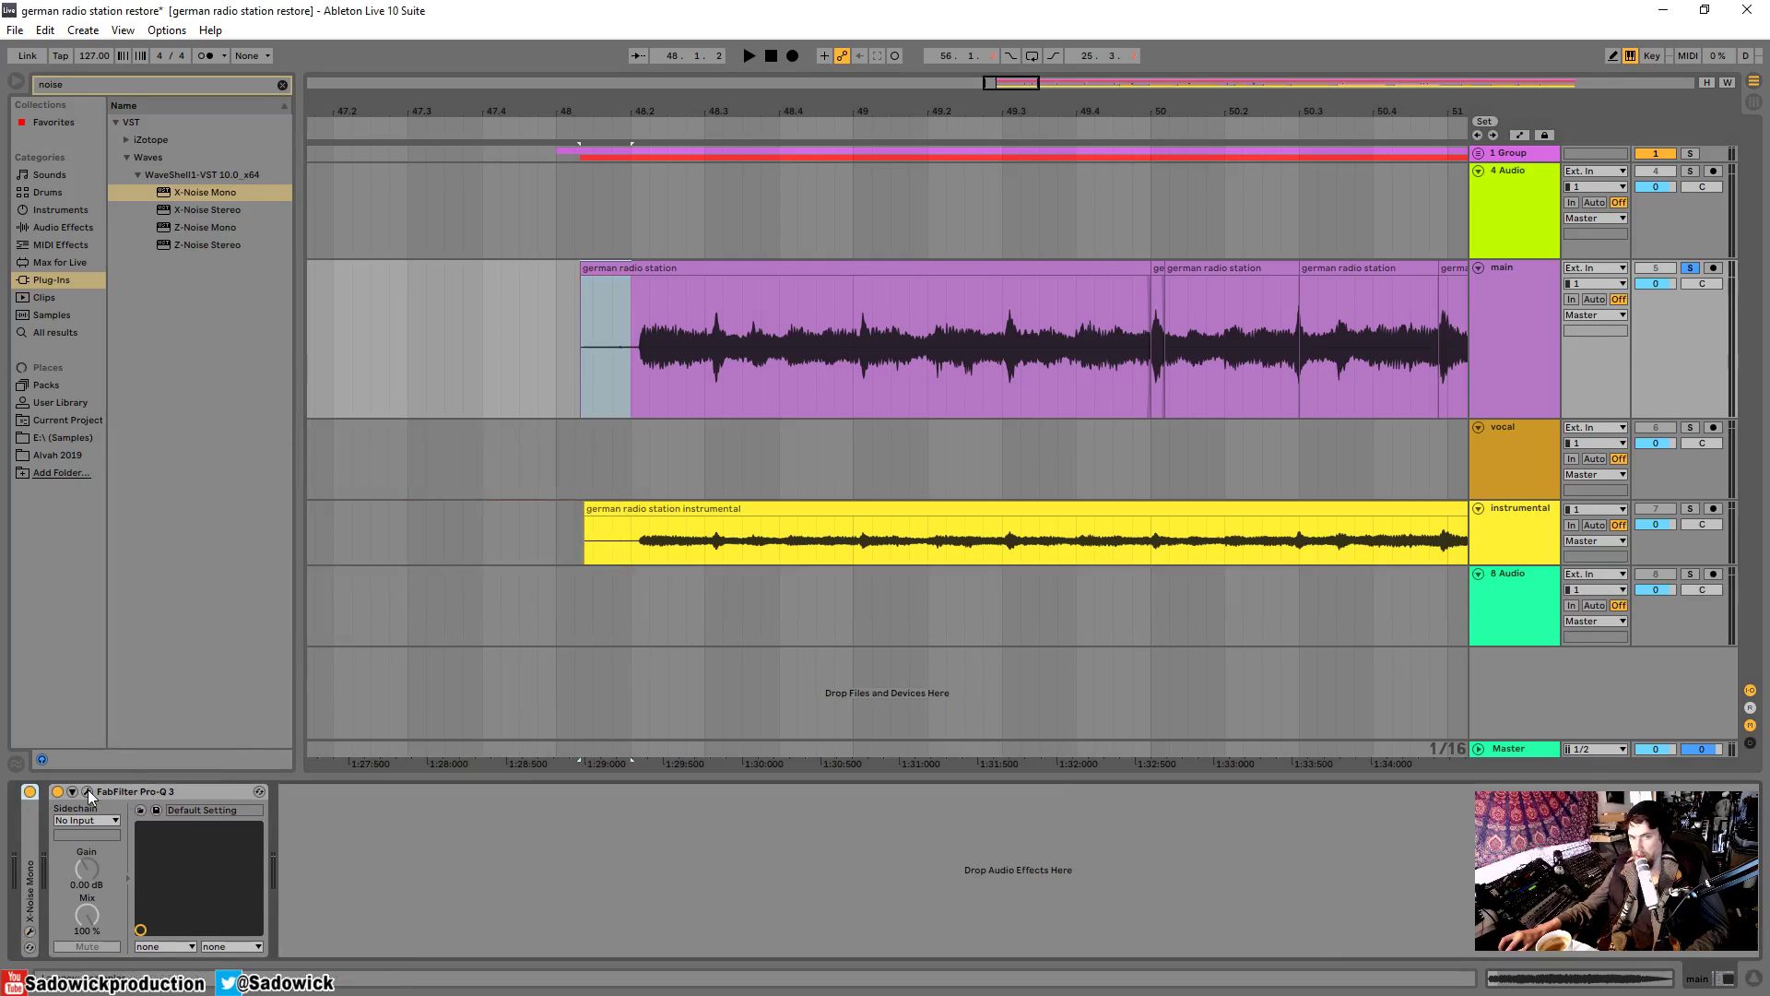
click(88, 791)
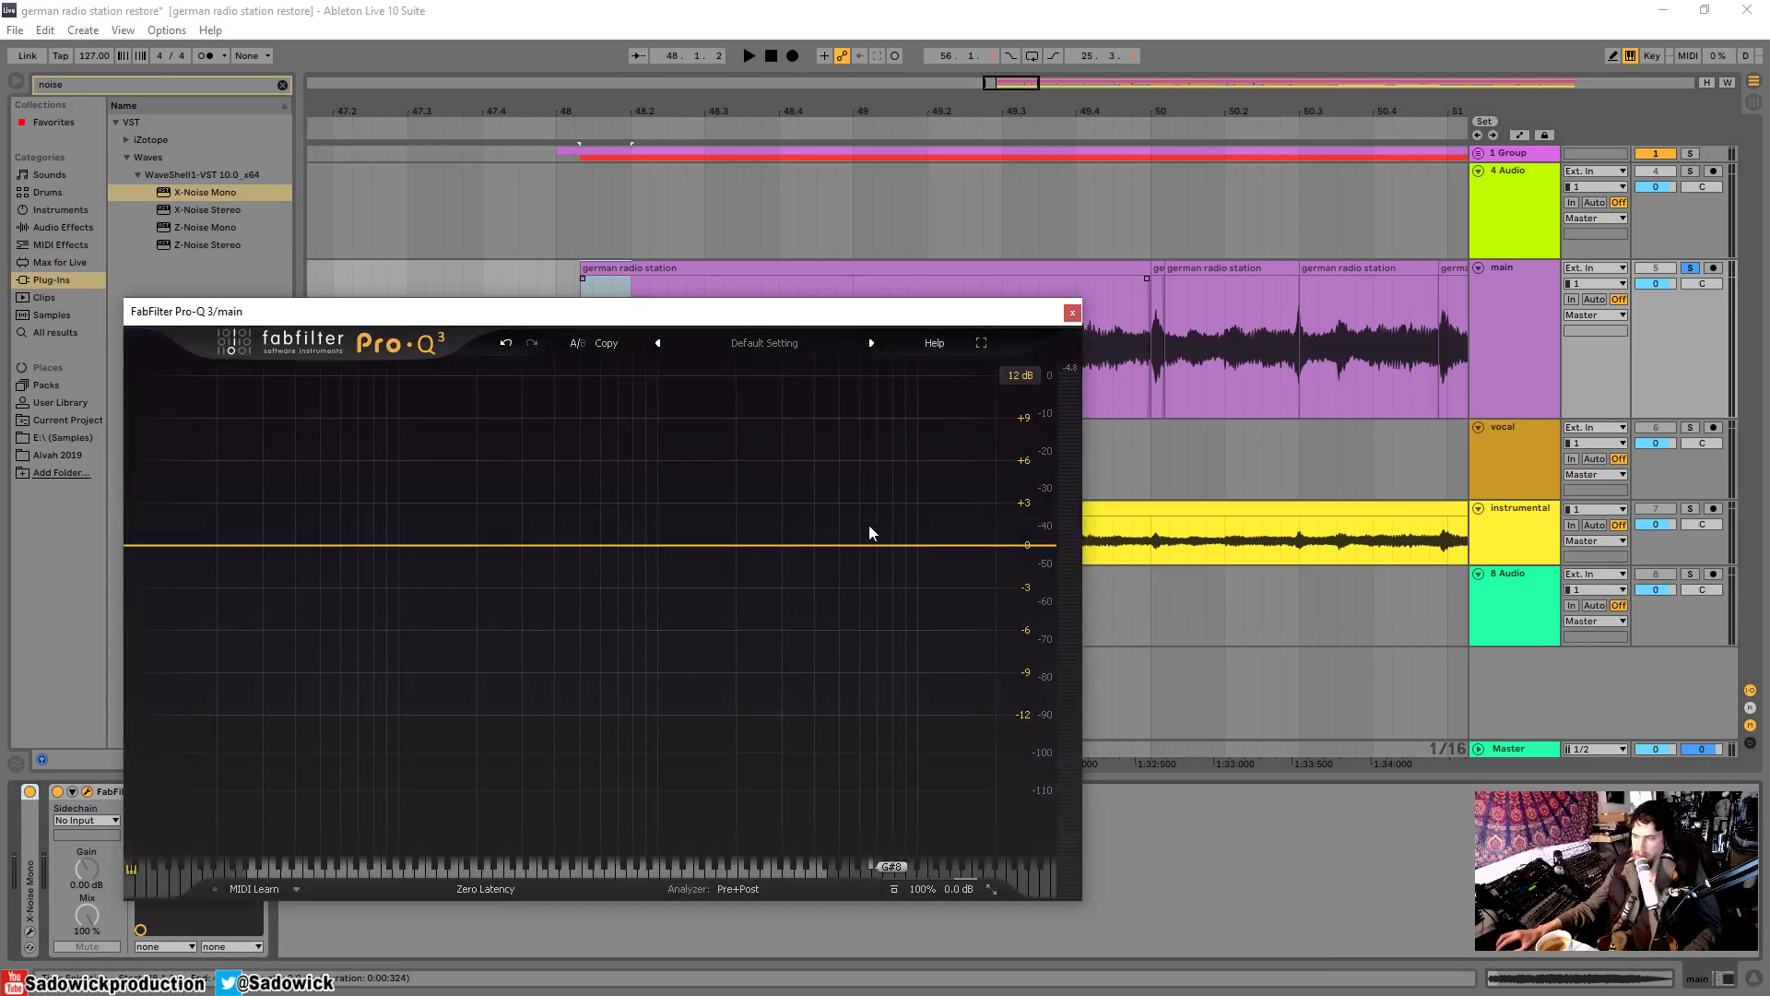
drag(797, 320, 765, 165)
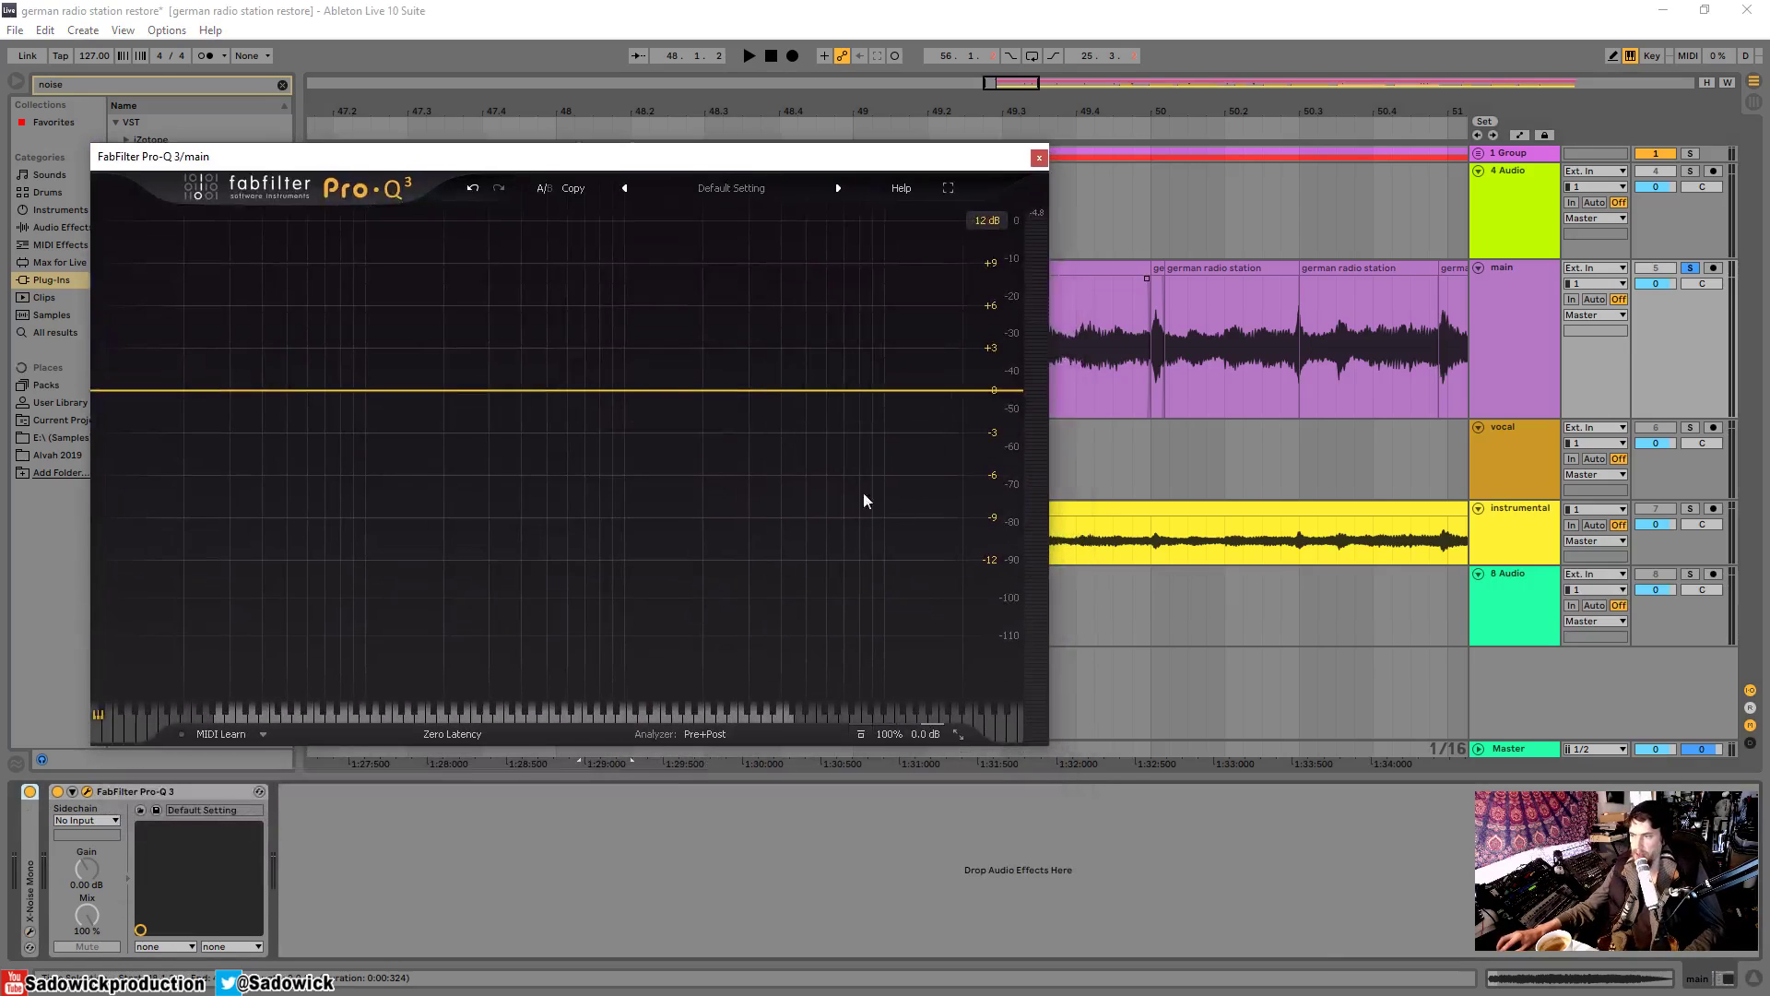
key(space)
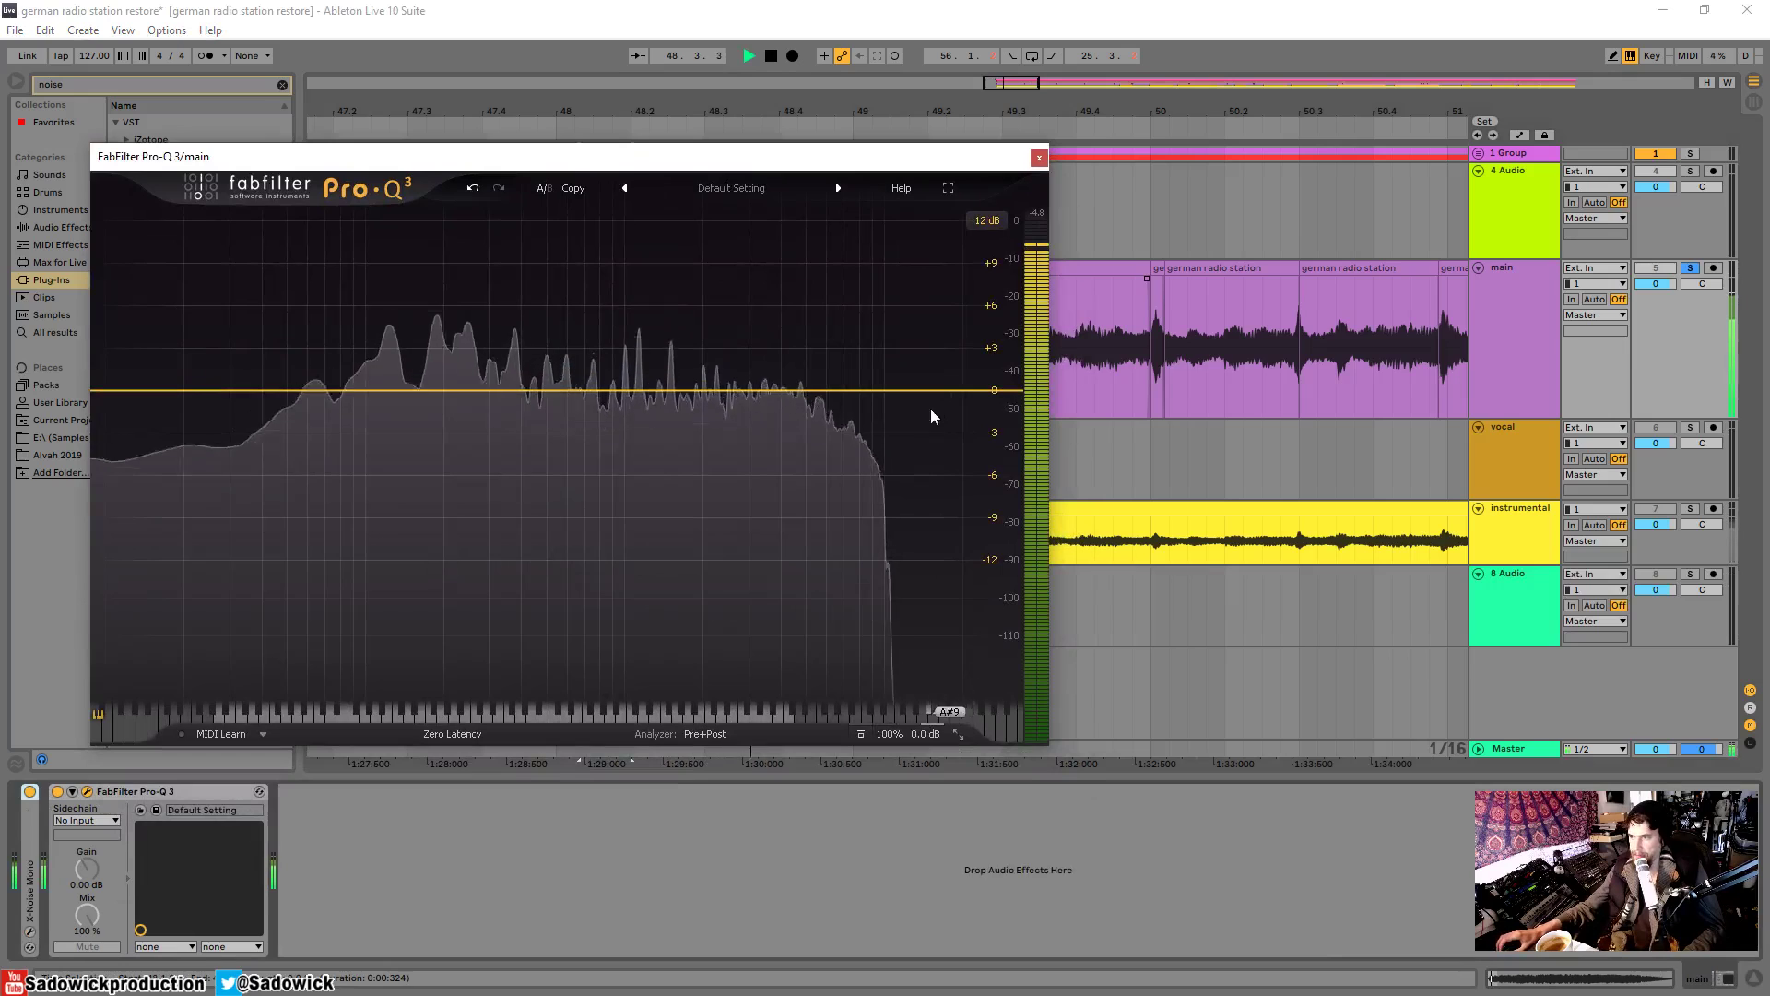
key(space)
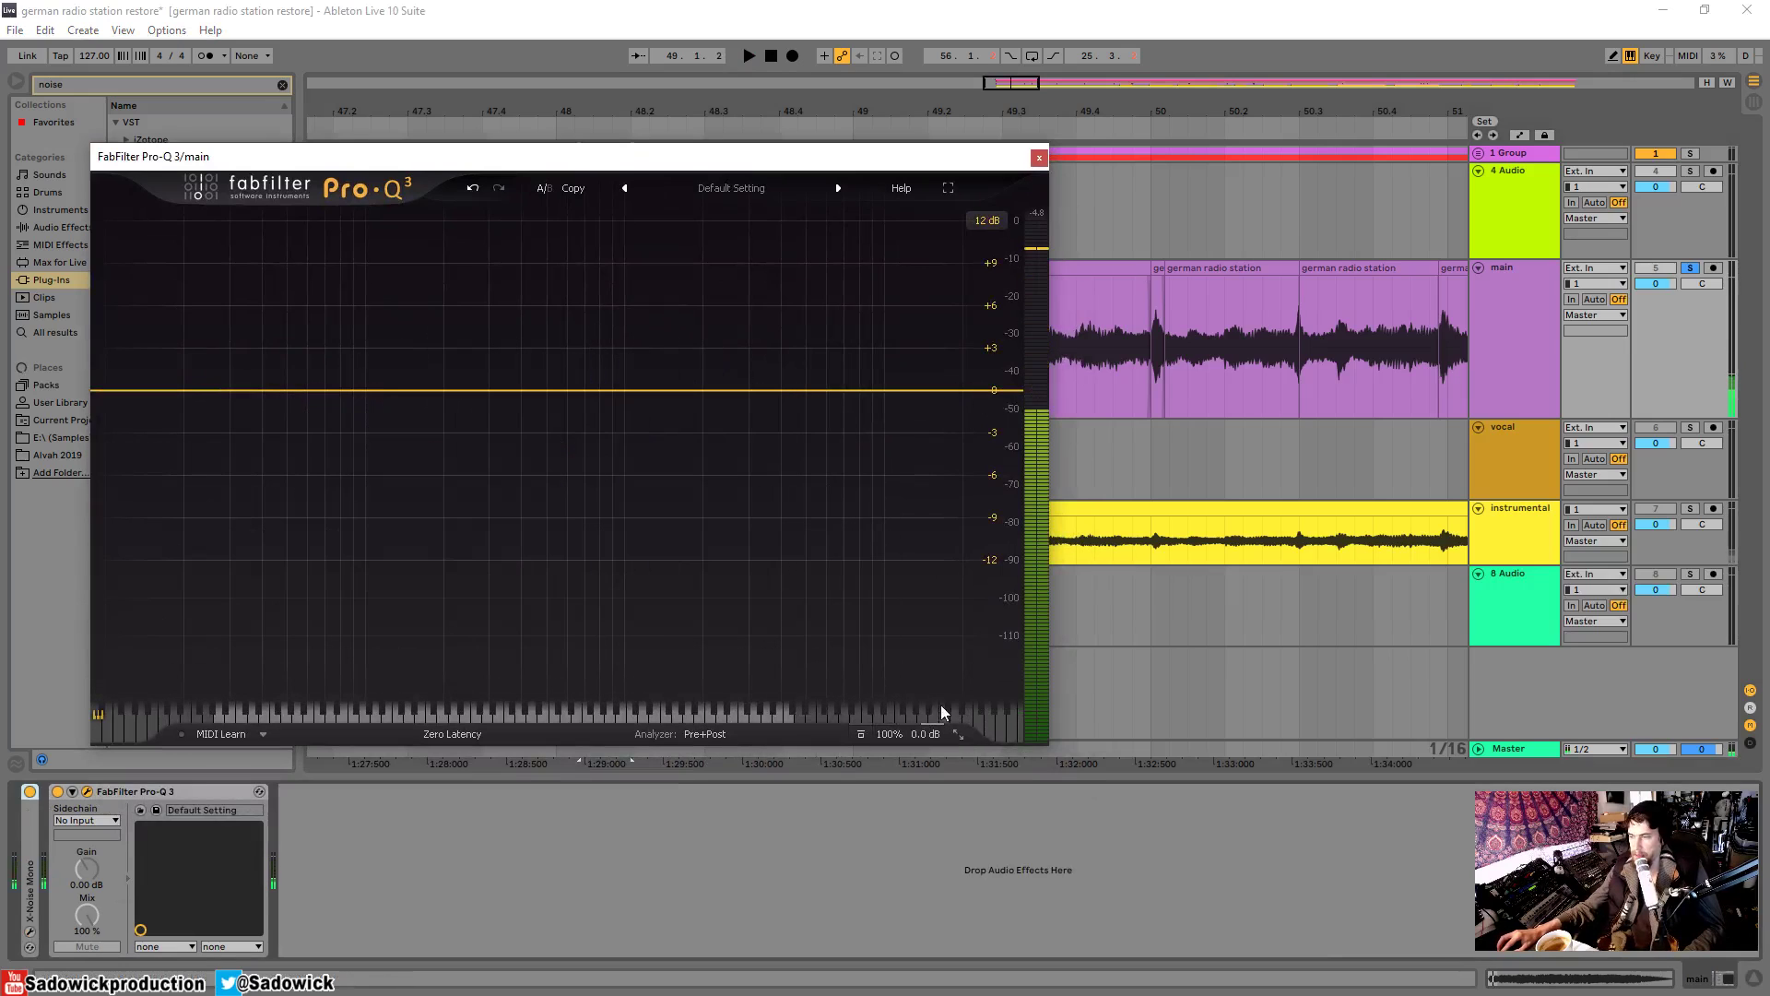
- Try a 36 dB/oct high cut around 14.6 kHz in Pro-Q 3 during playback and remove the band
click(963, 392)
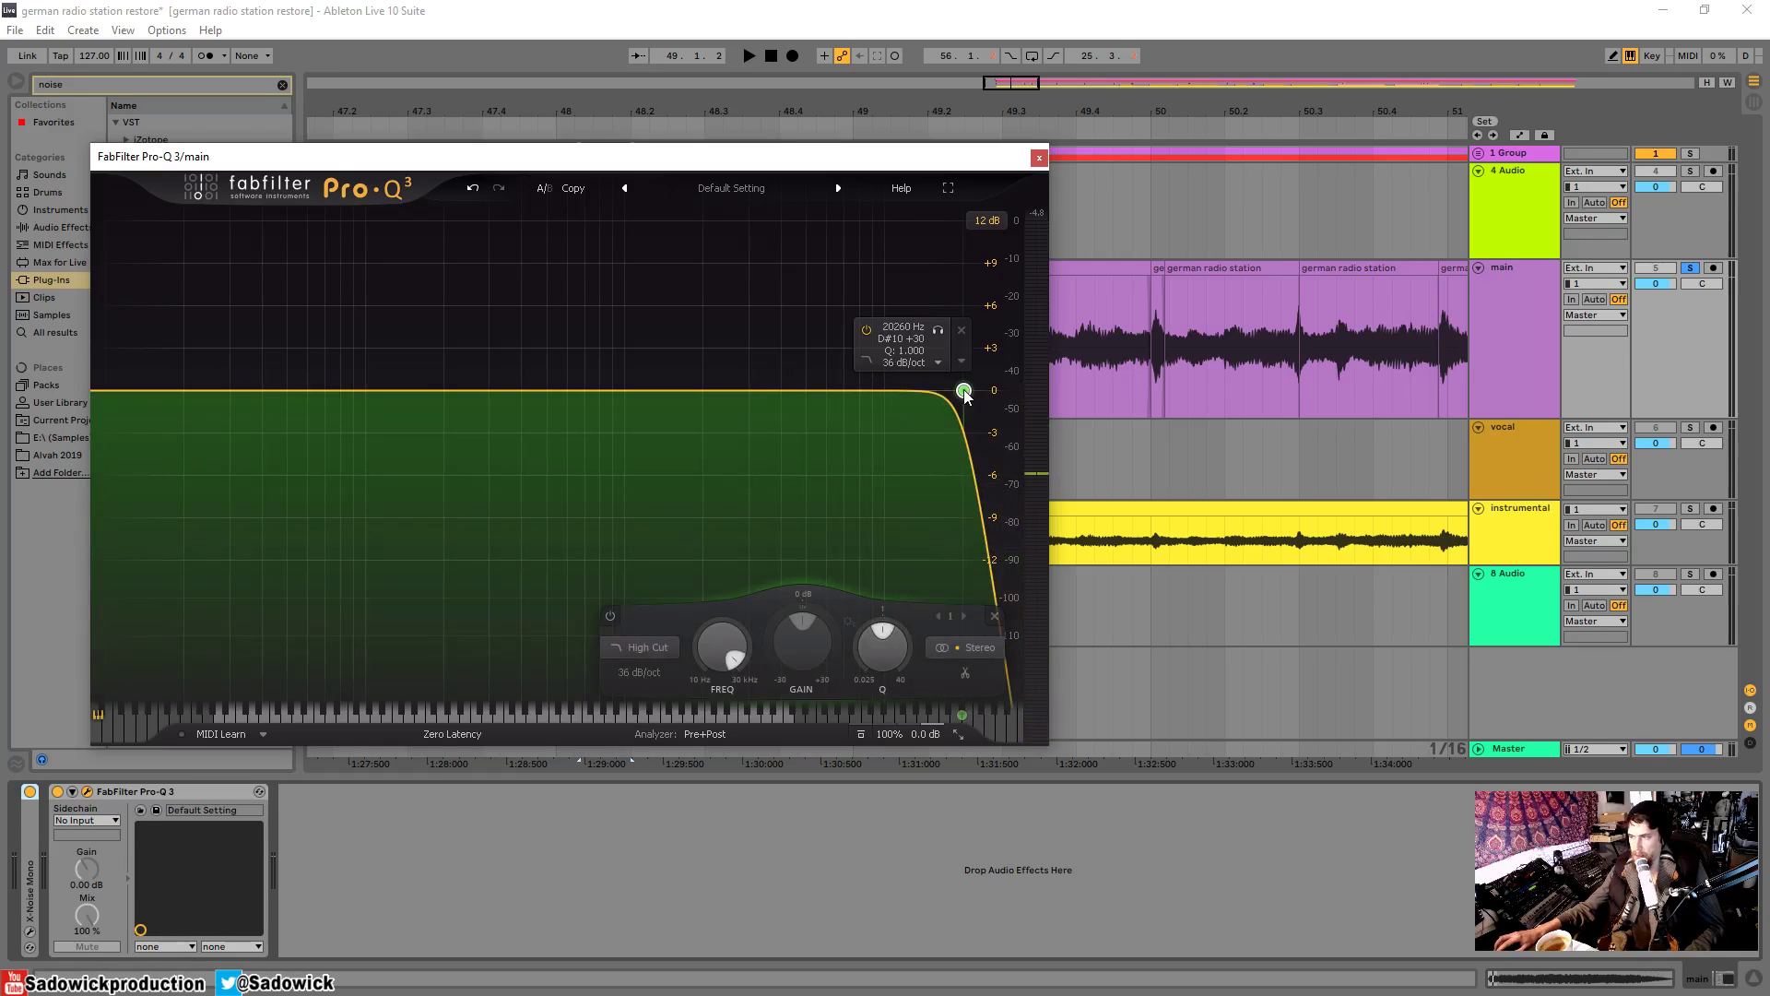
mouse_move(959, 393)
mouse_down()
mouse_move(860, 389)
mouse_move(939, 394)
mouse_up()
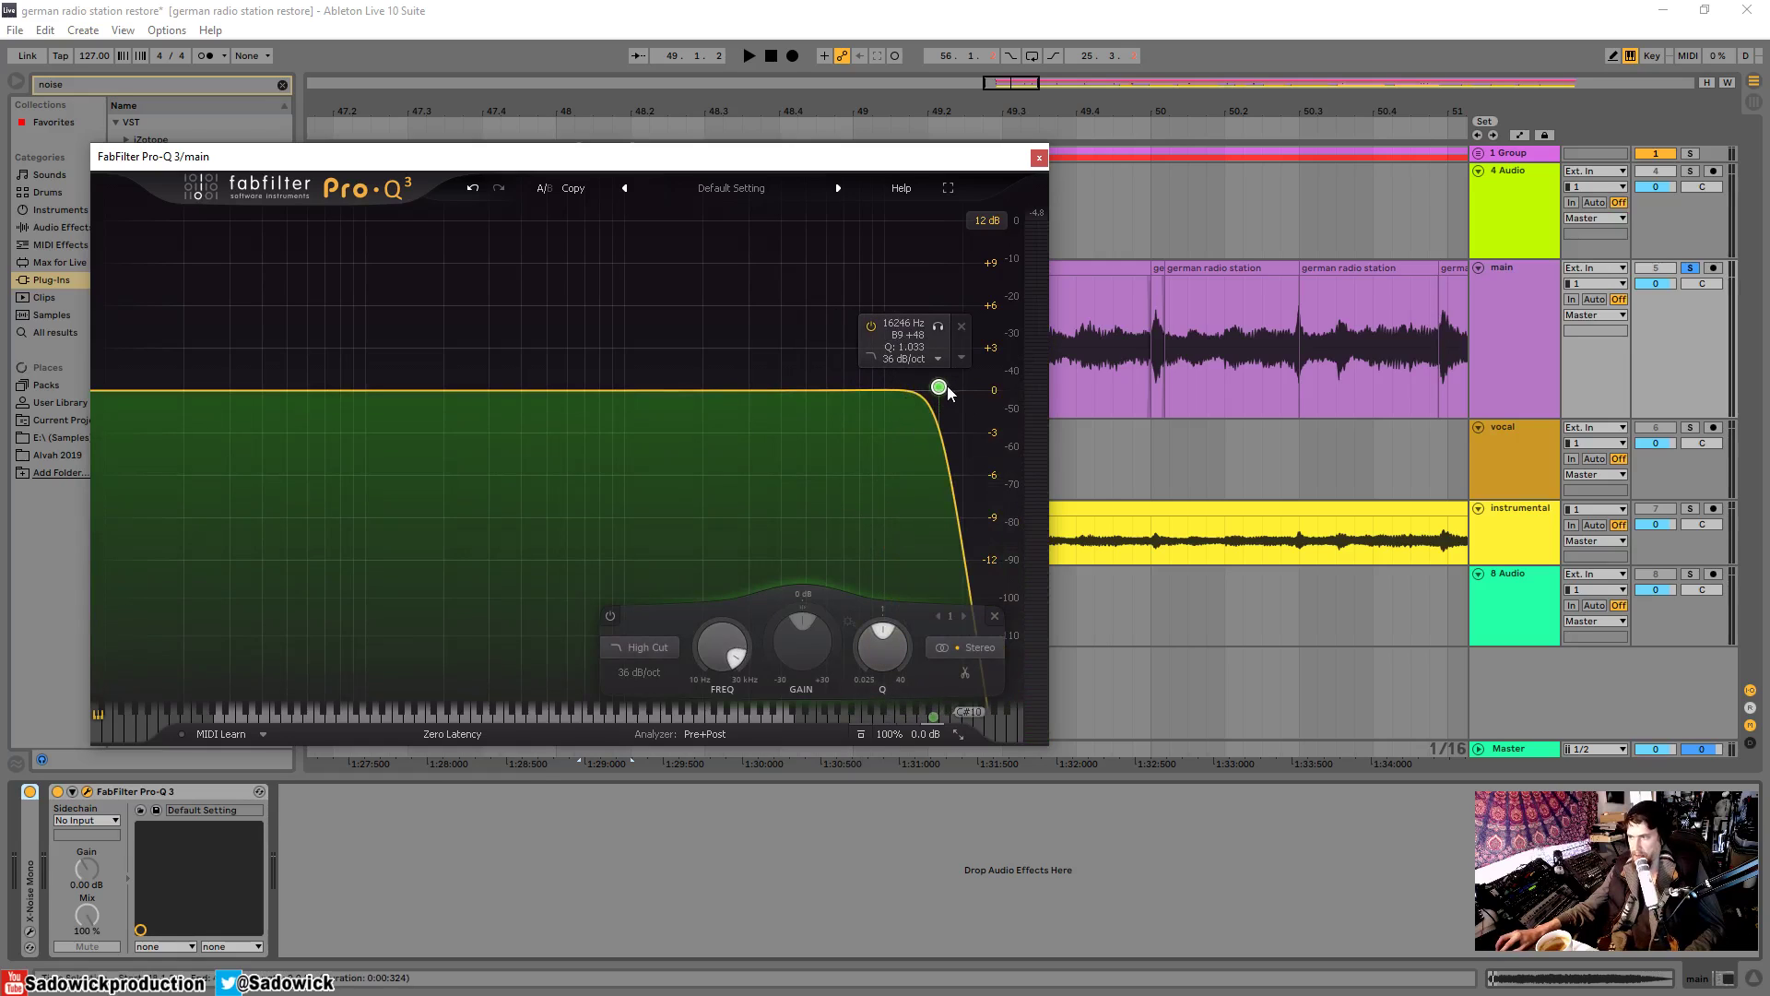
key(space)
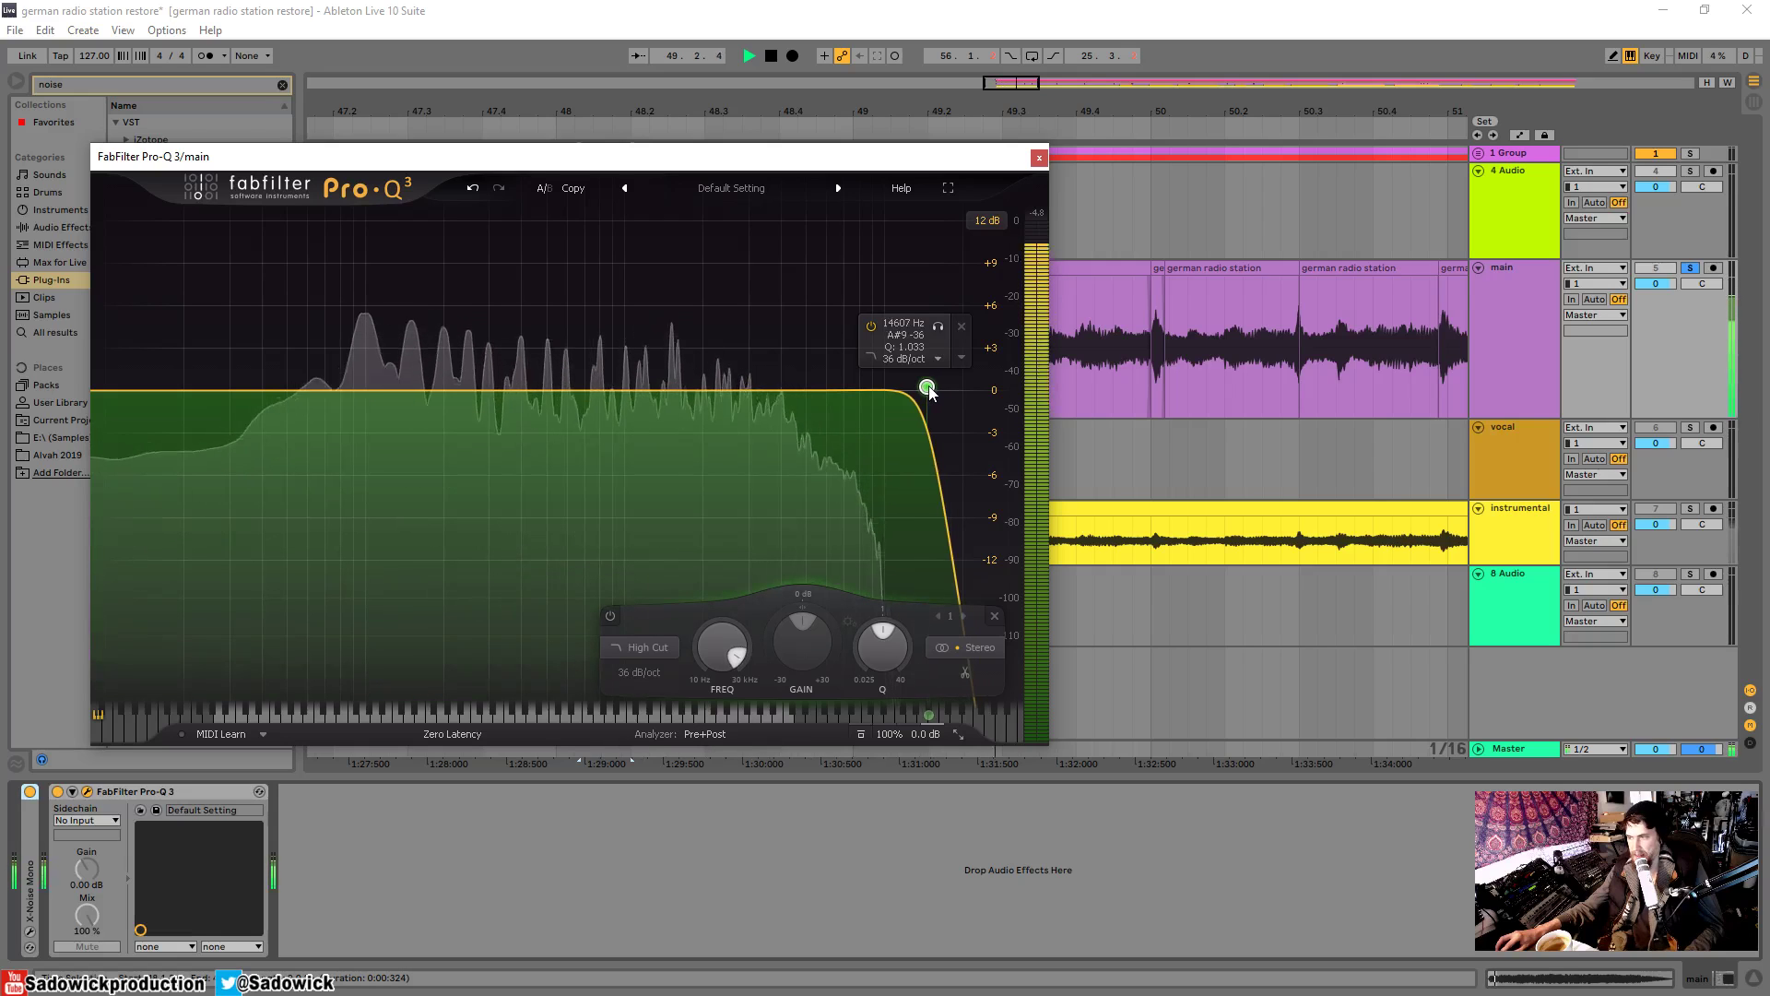
drag(940, 388, 921, 388)
key(space)
click(994, 616)
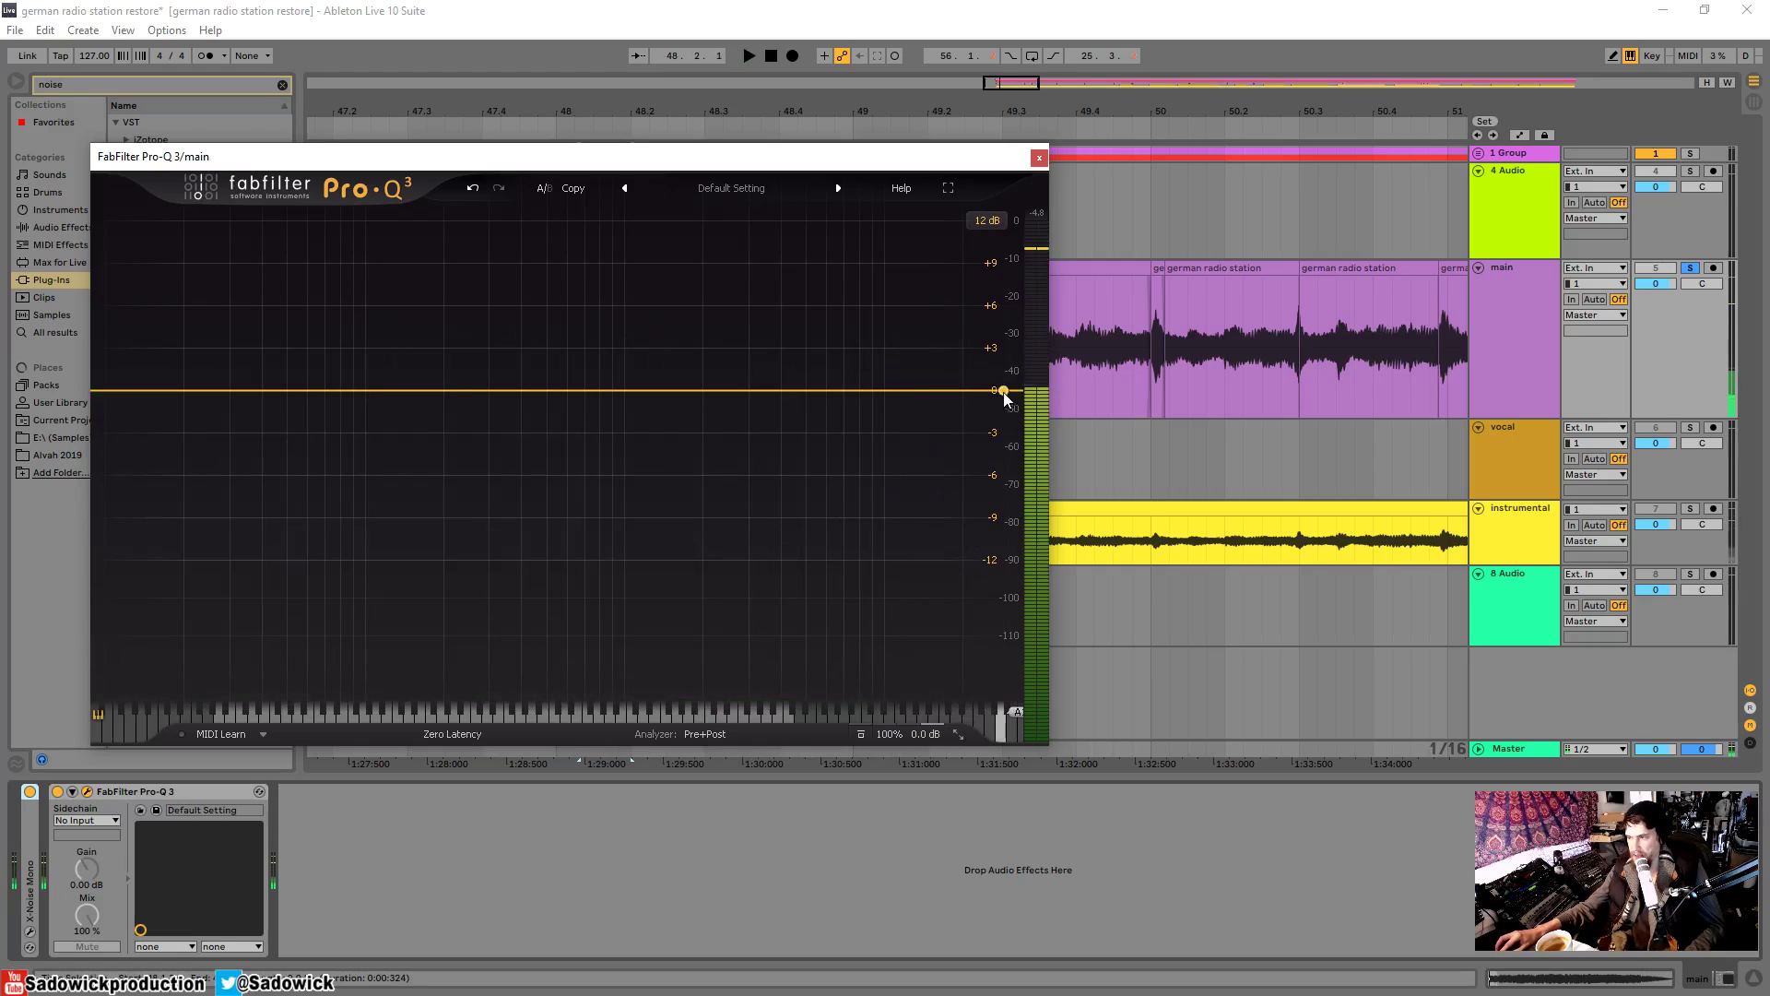
- Add a 72 dB/oct high cut at about 7656 Hz in Pro-Q 3, listening to the main track while adjusting it
click(1001, 391)
drag(1002, 391, 862, 404)
scroll(866, 391, up, 3)
key(space)
scroll(863, 401, up, 2)
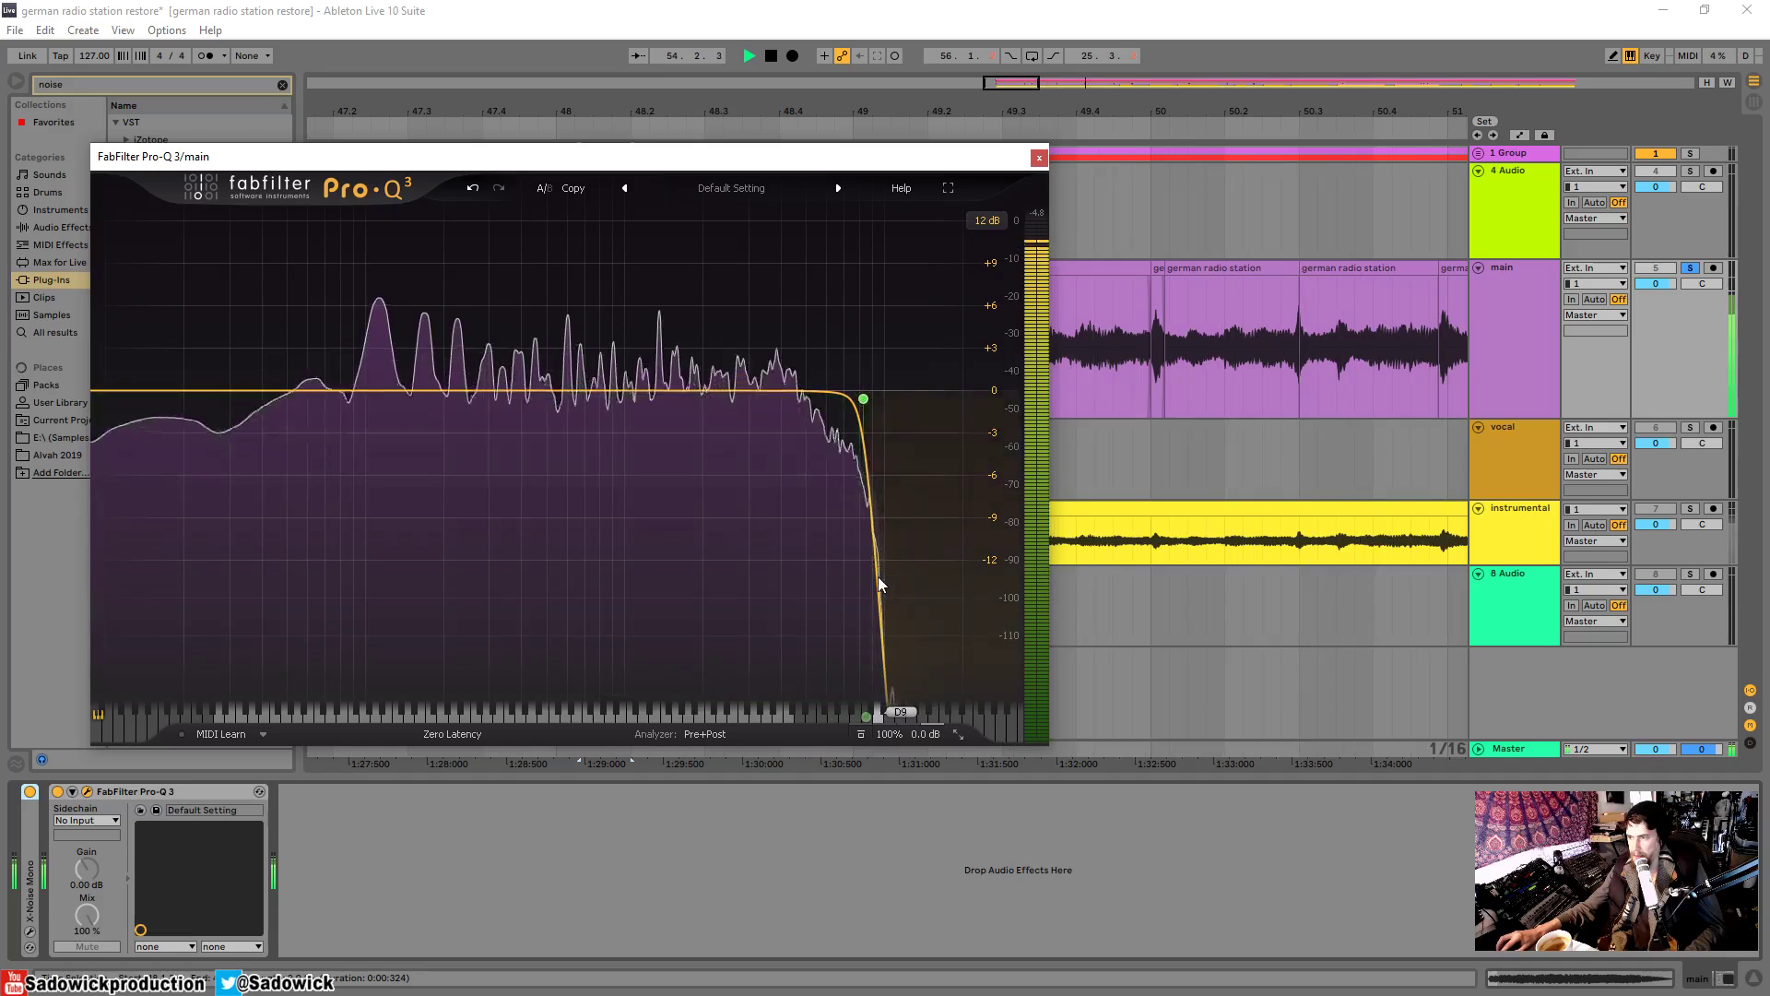
drag(865, 396, 852, 400)
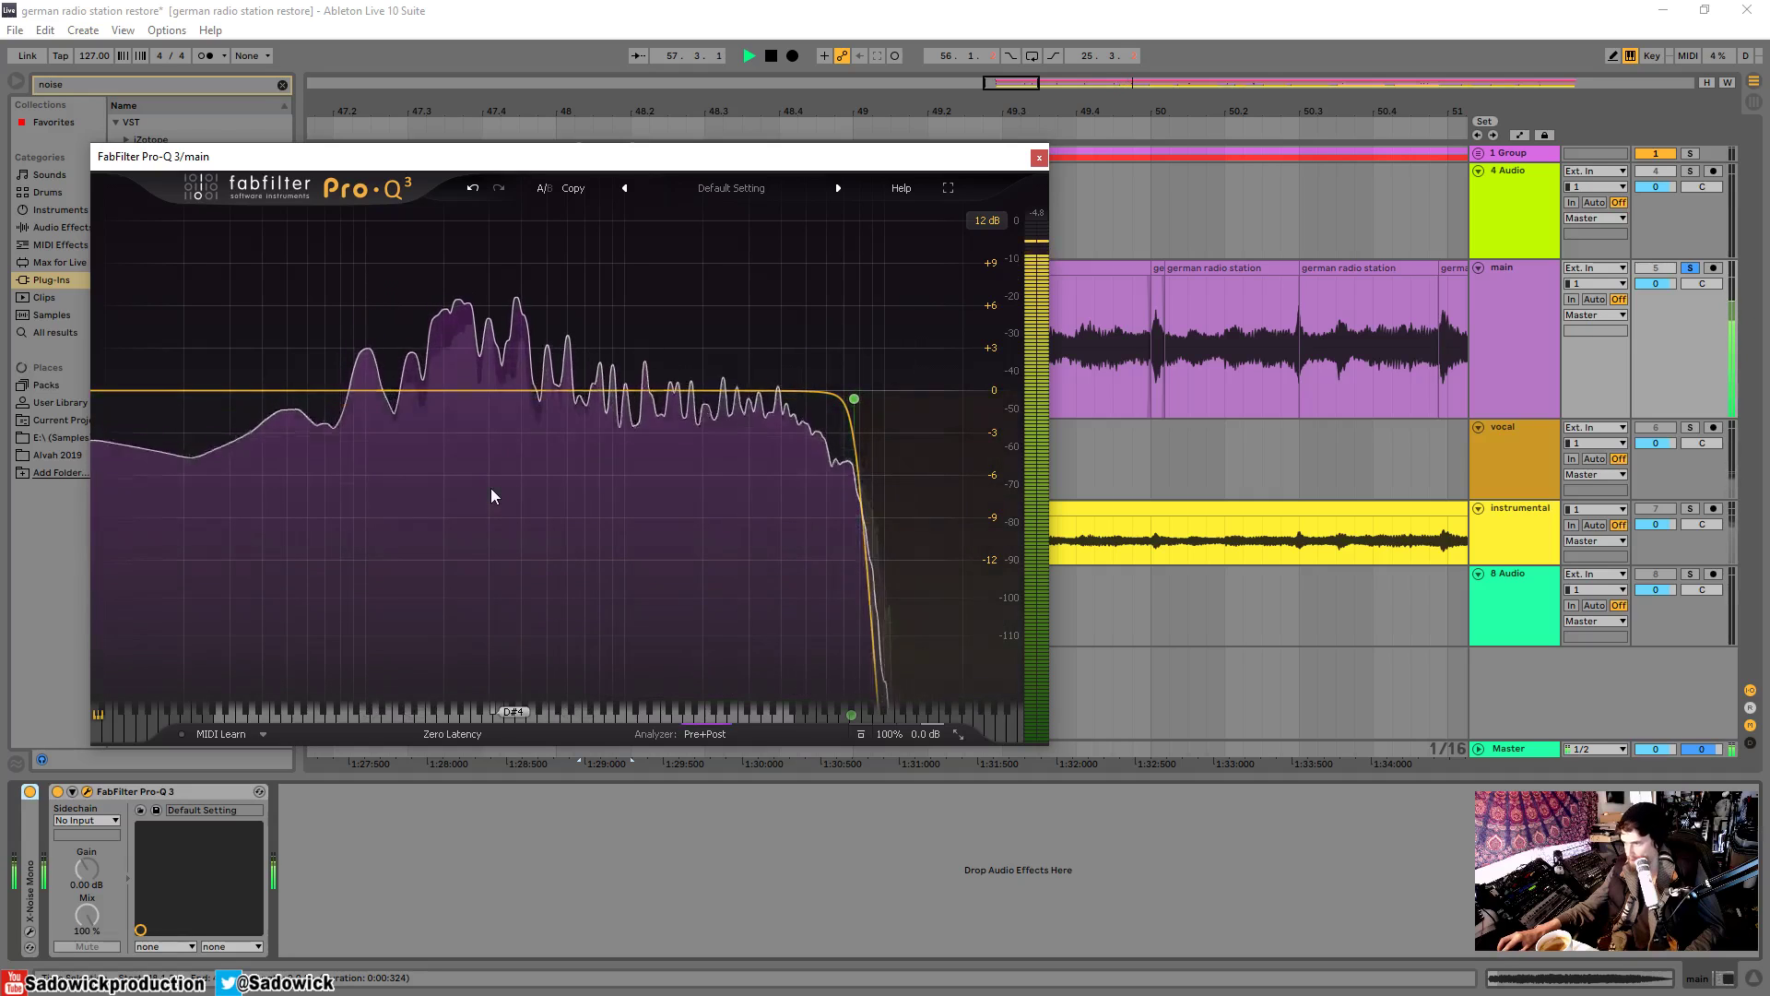
key(space)
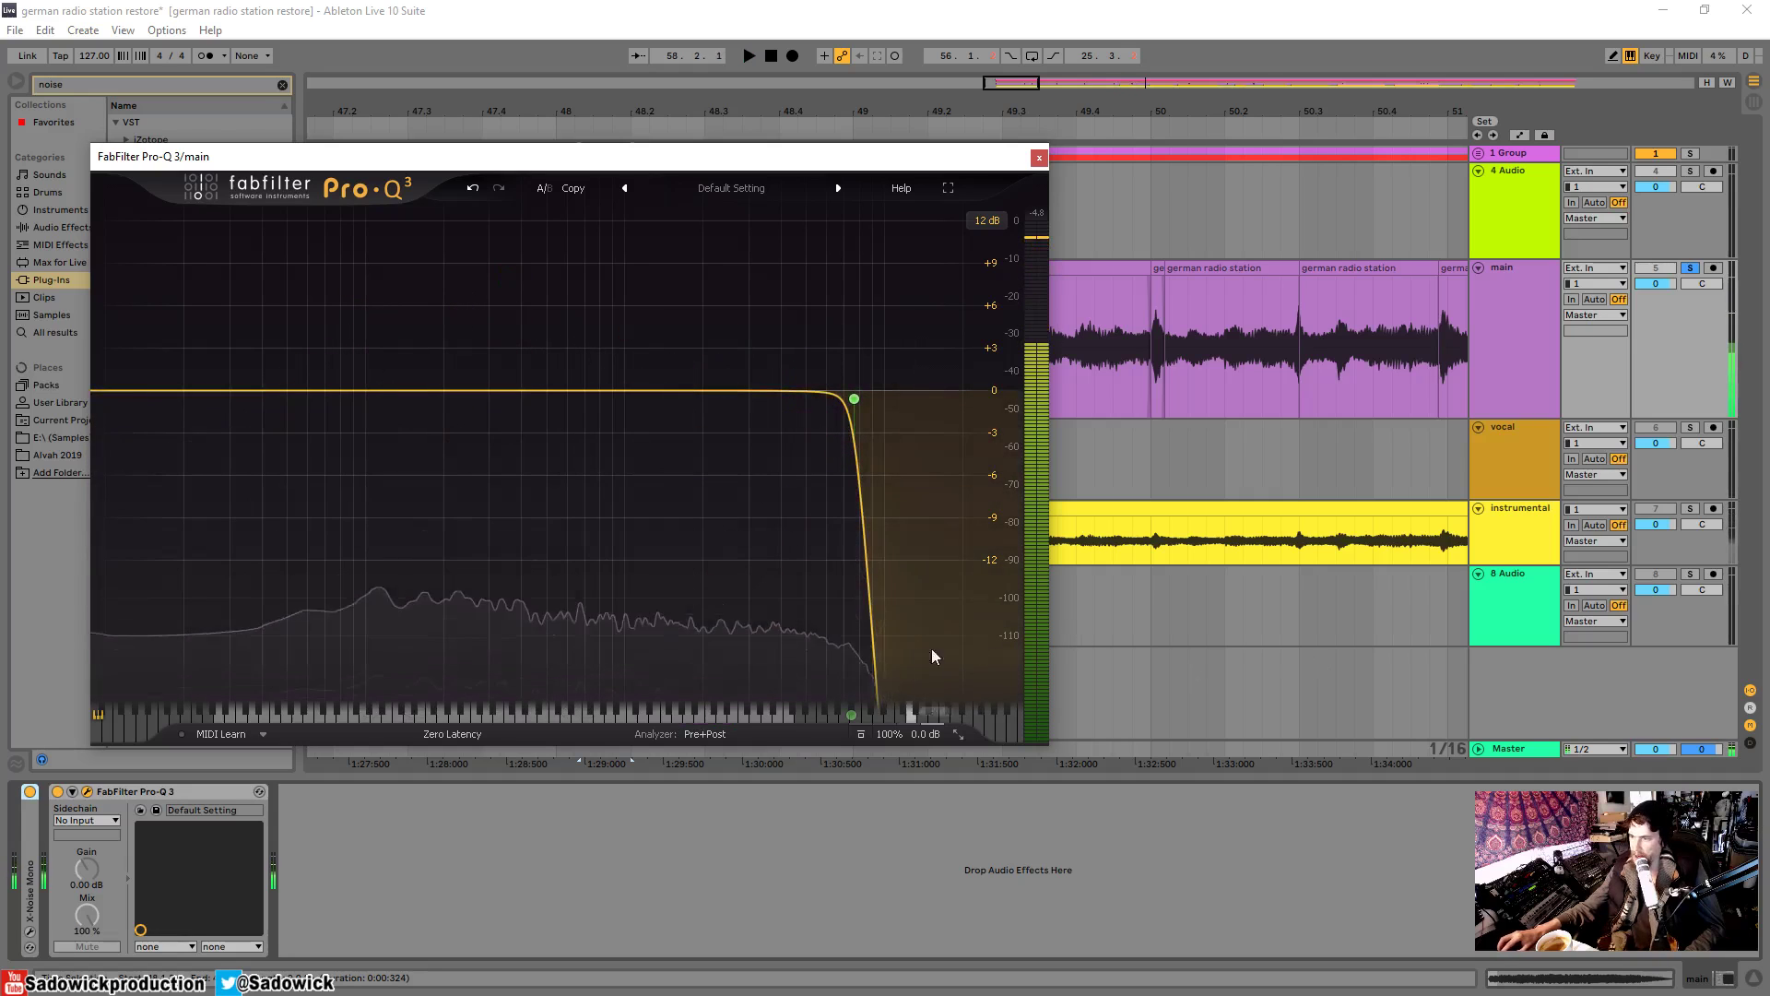
- Try a band at the low end of Pro-Q 3's spectrum, audition it briefly and remove it
click(152, 392)
drag(153, 395, 233, 355)
click(343, 320)
key(space)
key(space)
click(235, 320)
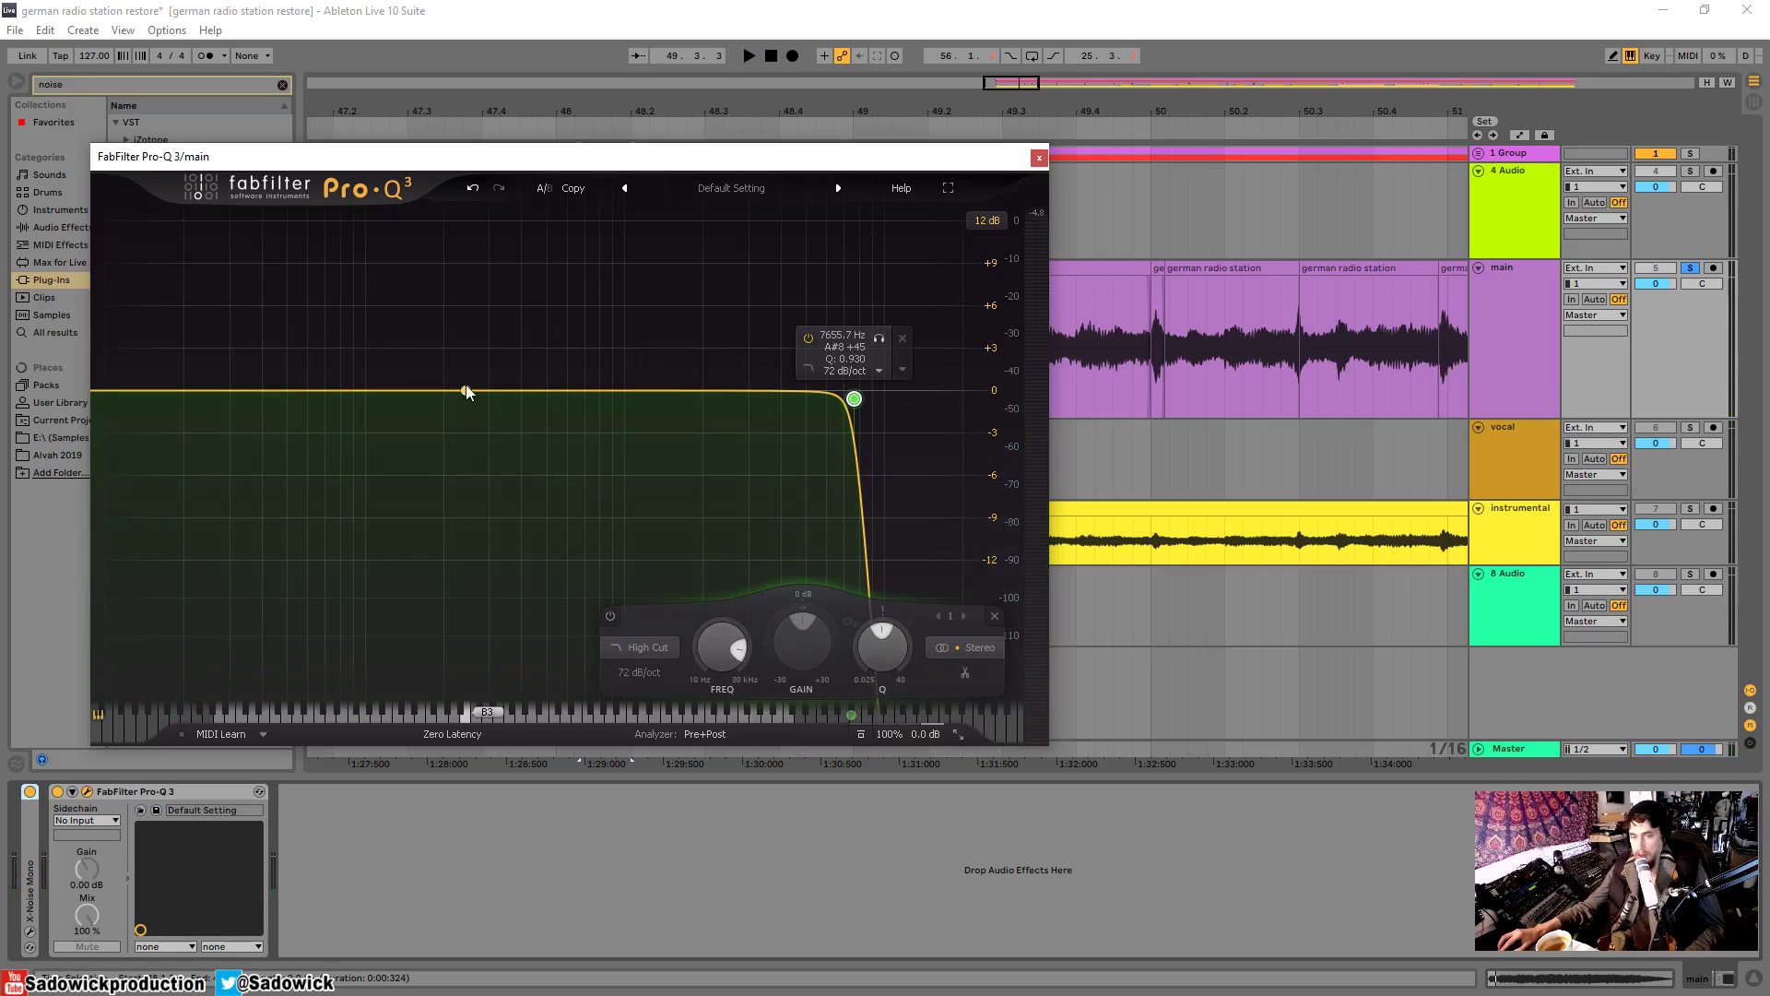
- Close Pro-Q 3, unsolo the main track and place the playback start just before the music in its first clip
click(1039, 158)
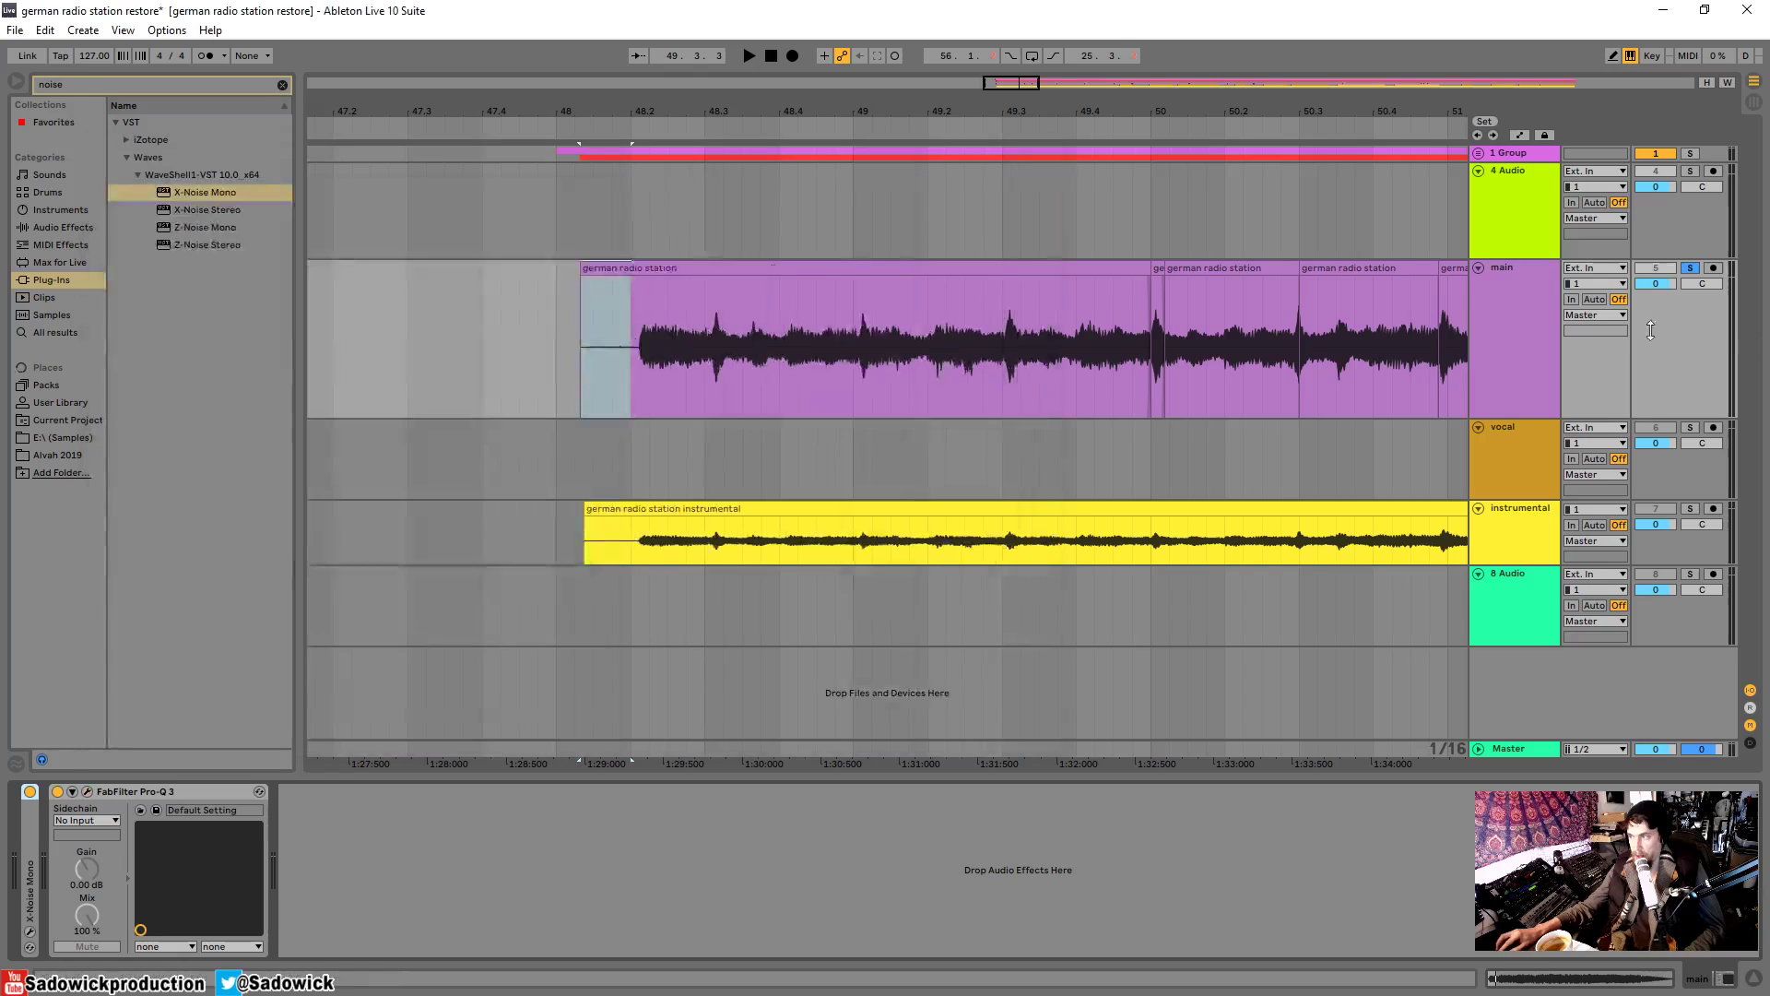
click(1692, 274)
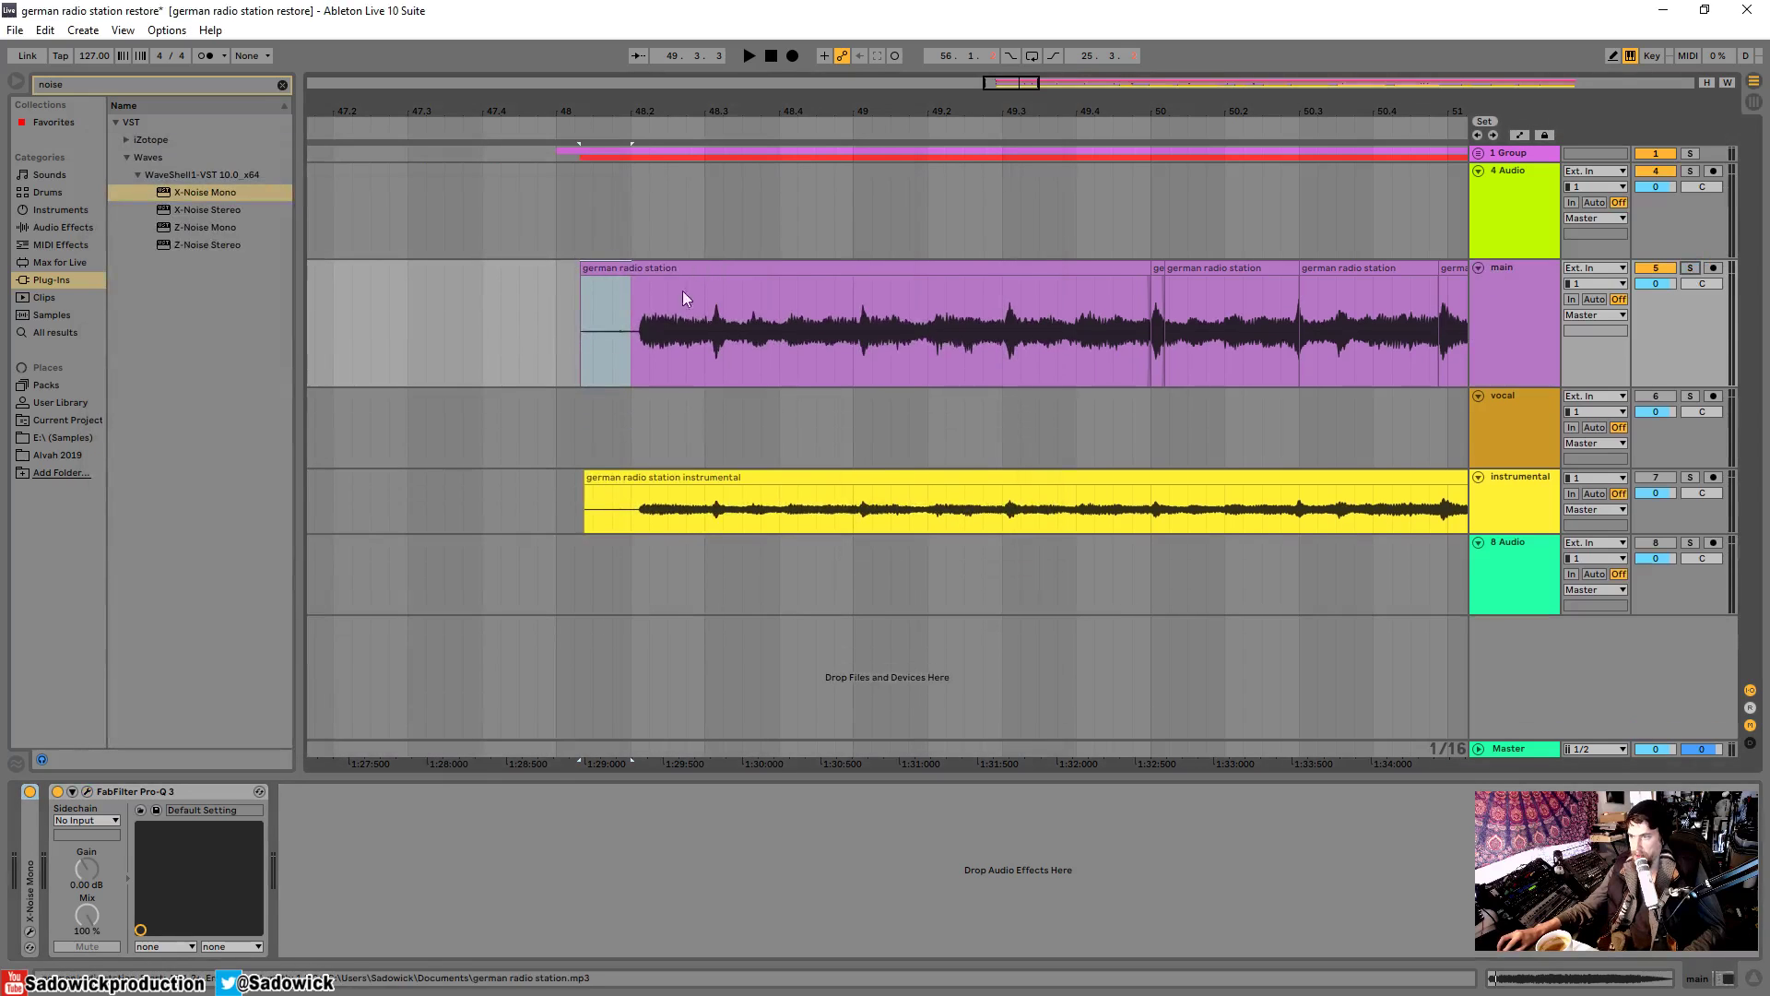
click(631, 342)
drag(885, 93, 619, 64)
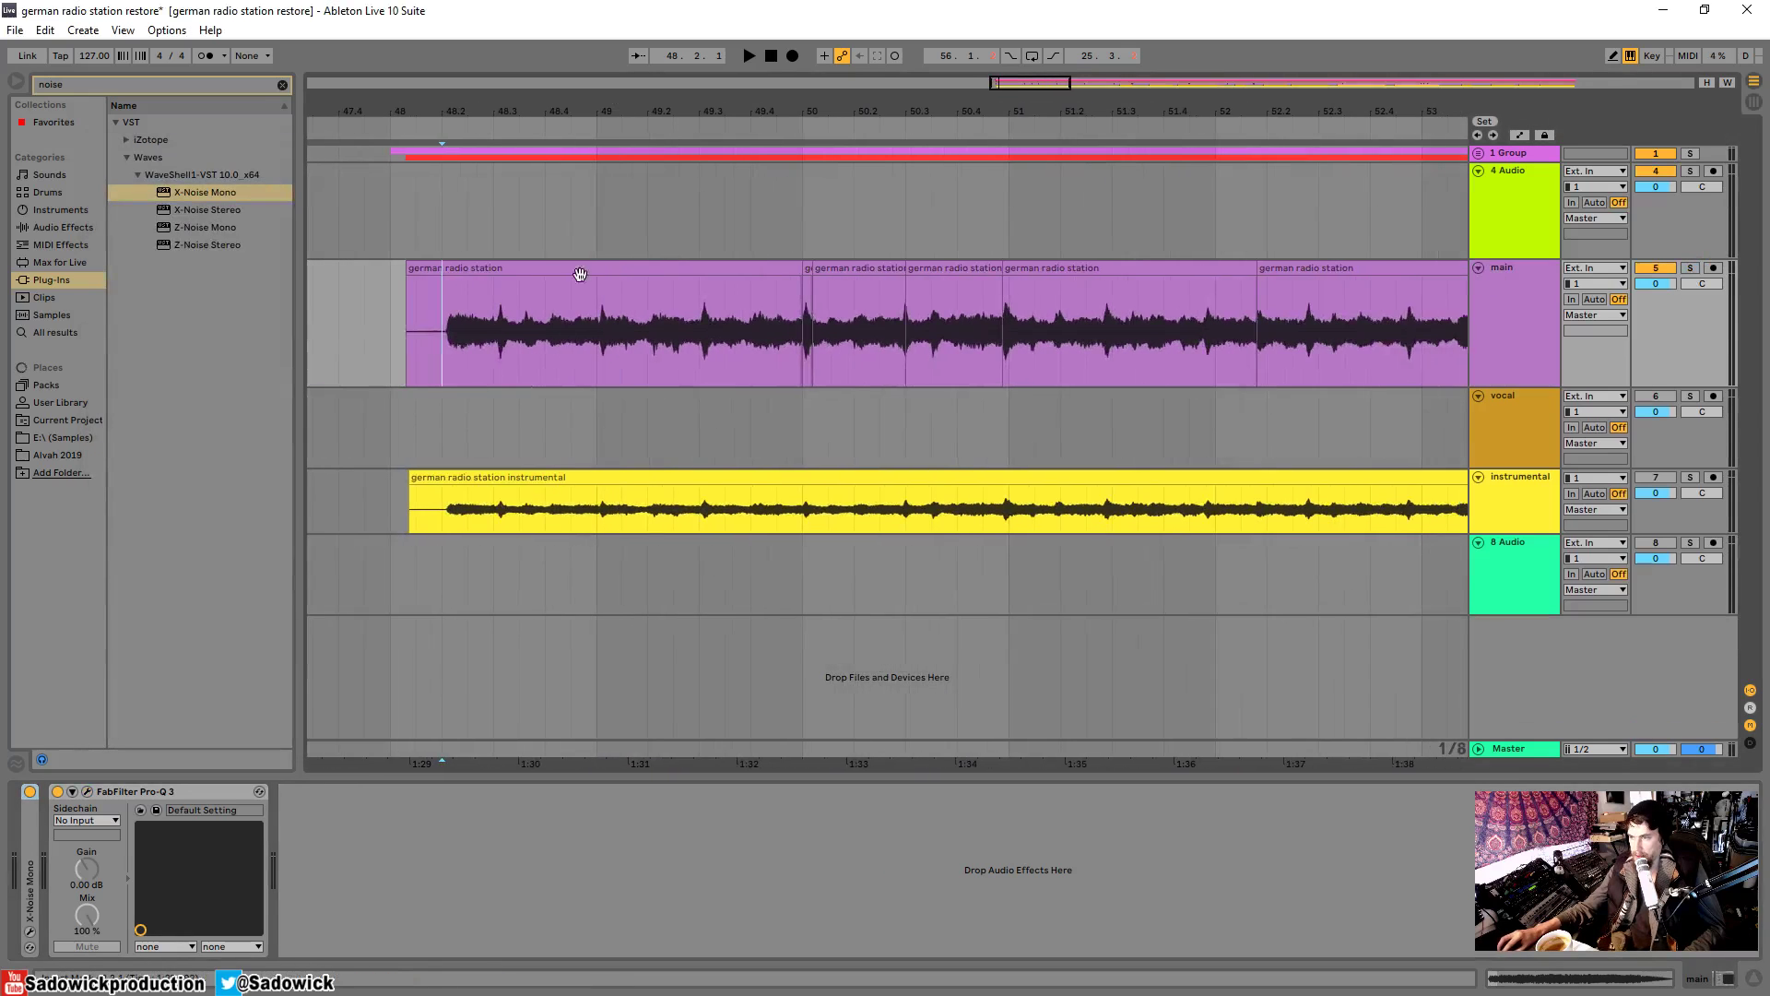
drag(865, 107, 799, 96)
- Insert an audio track below main, take its input from main Pre FX and set its monitoring to In
click(1680, 345)
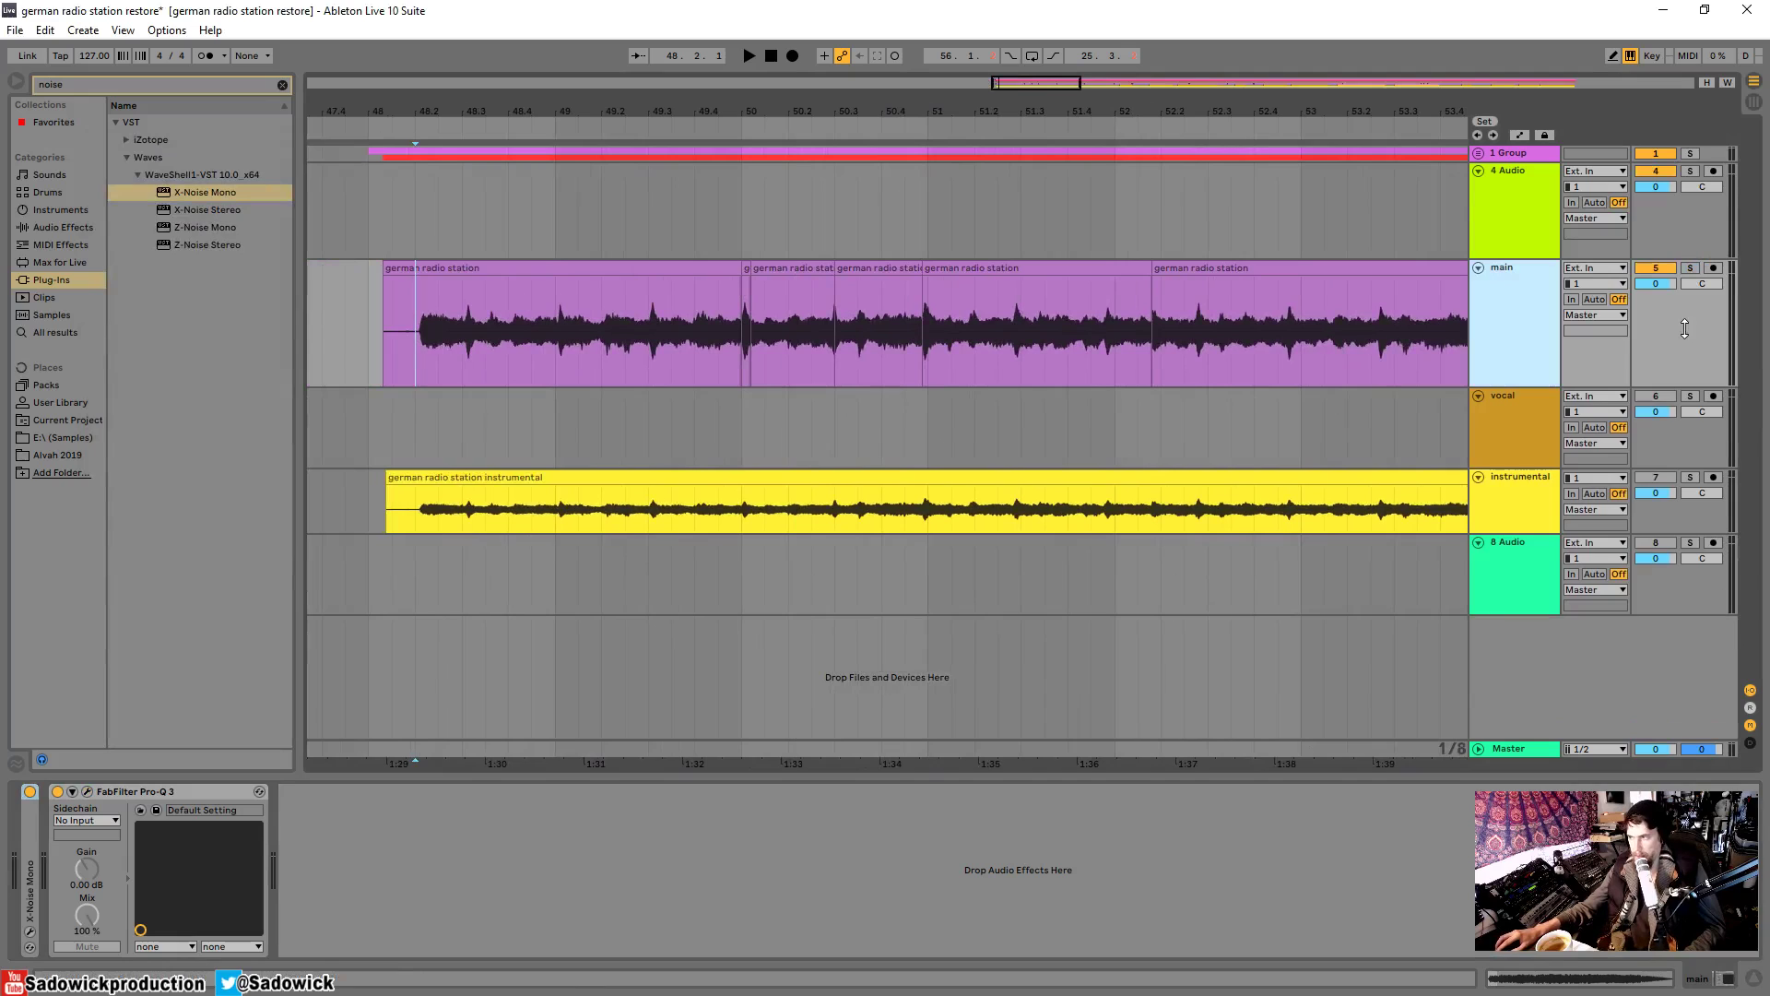
right_click(1685, 329)
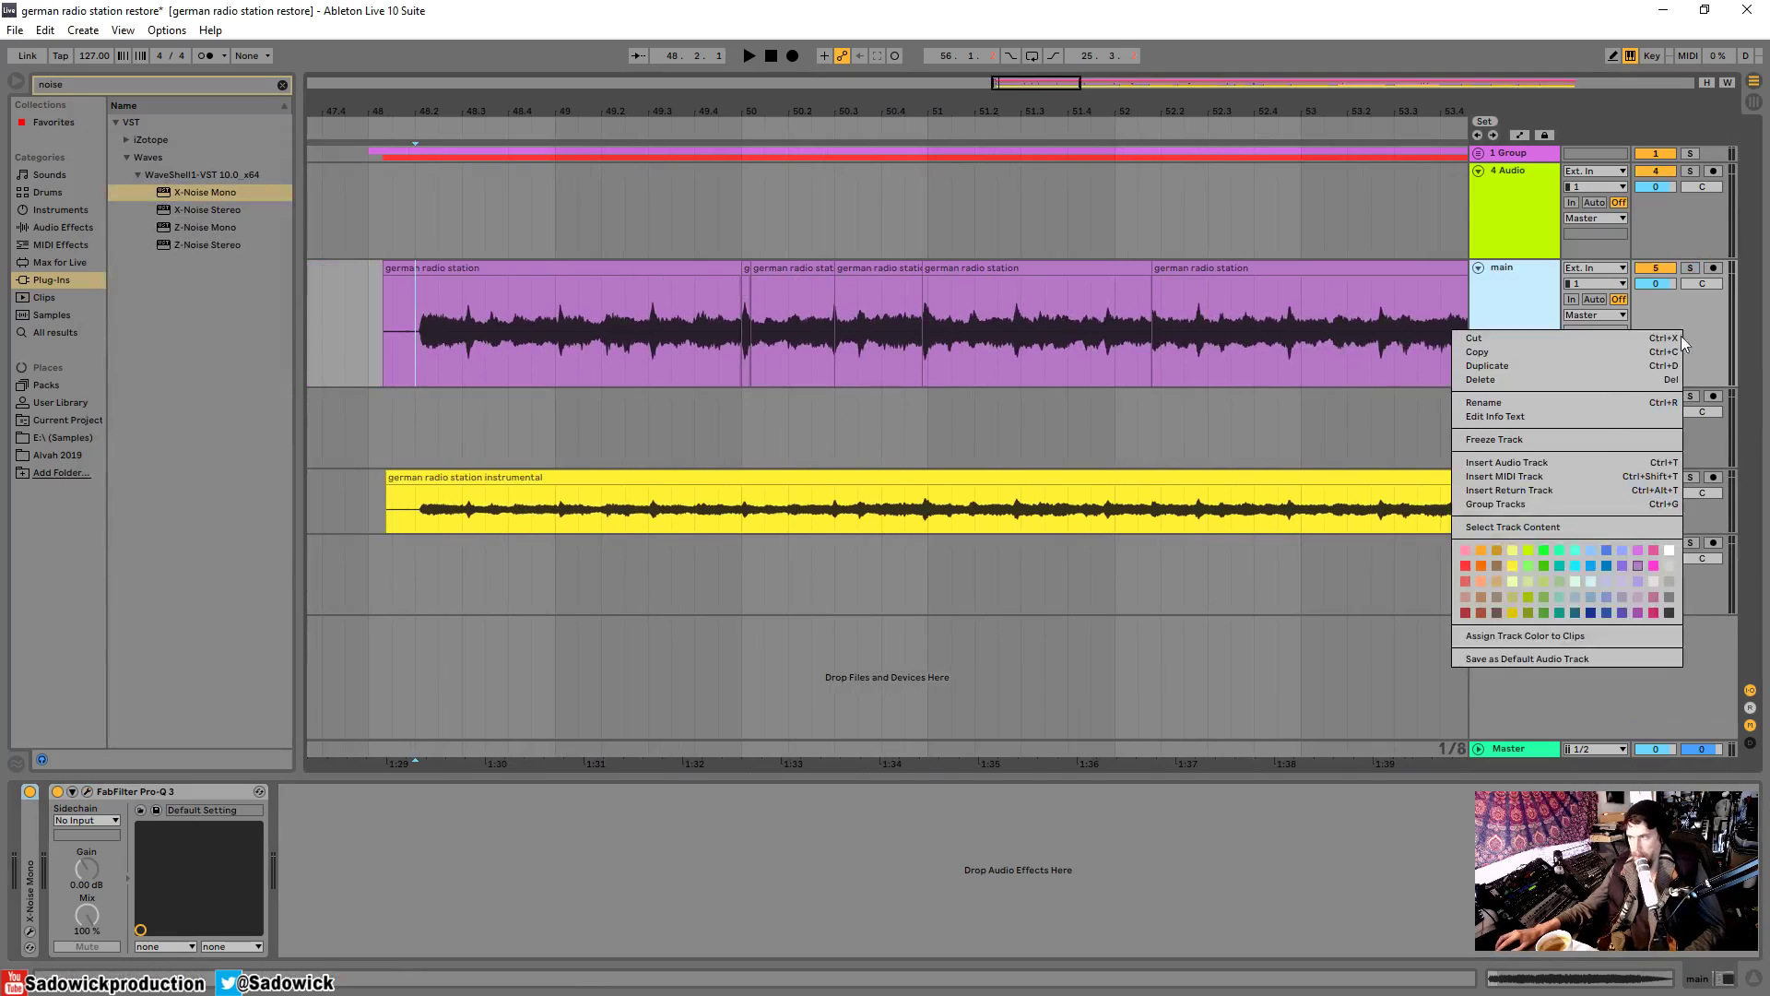
click(1578, 463)
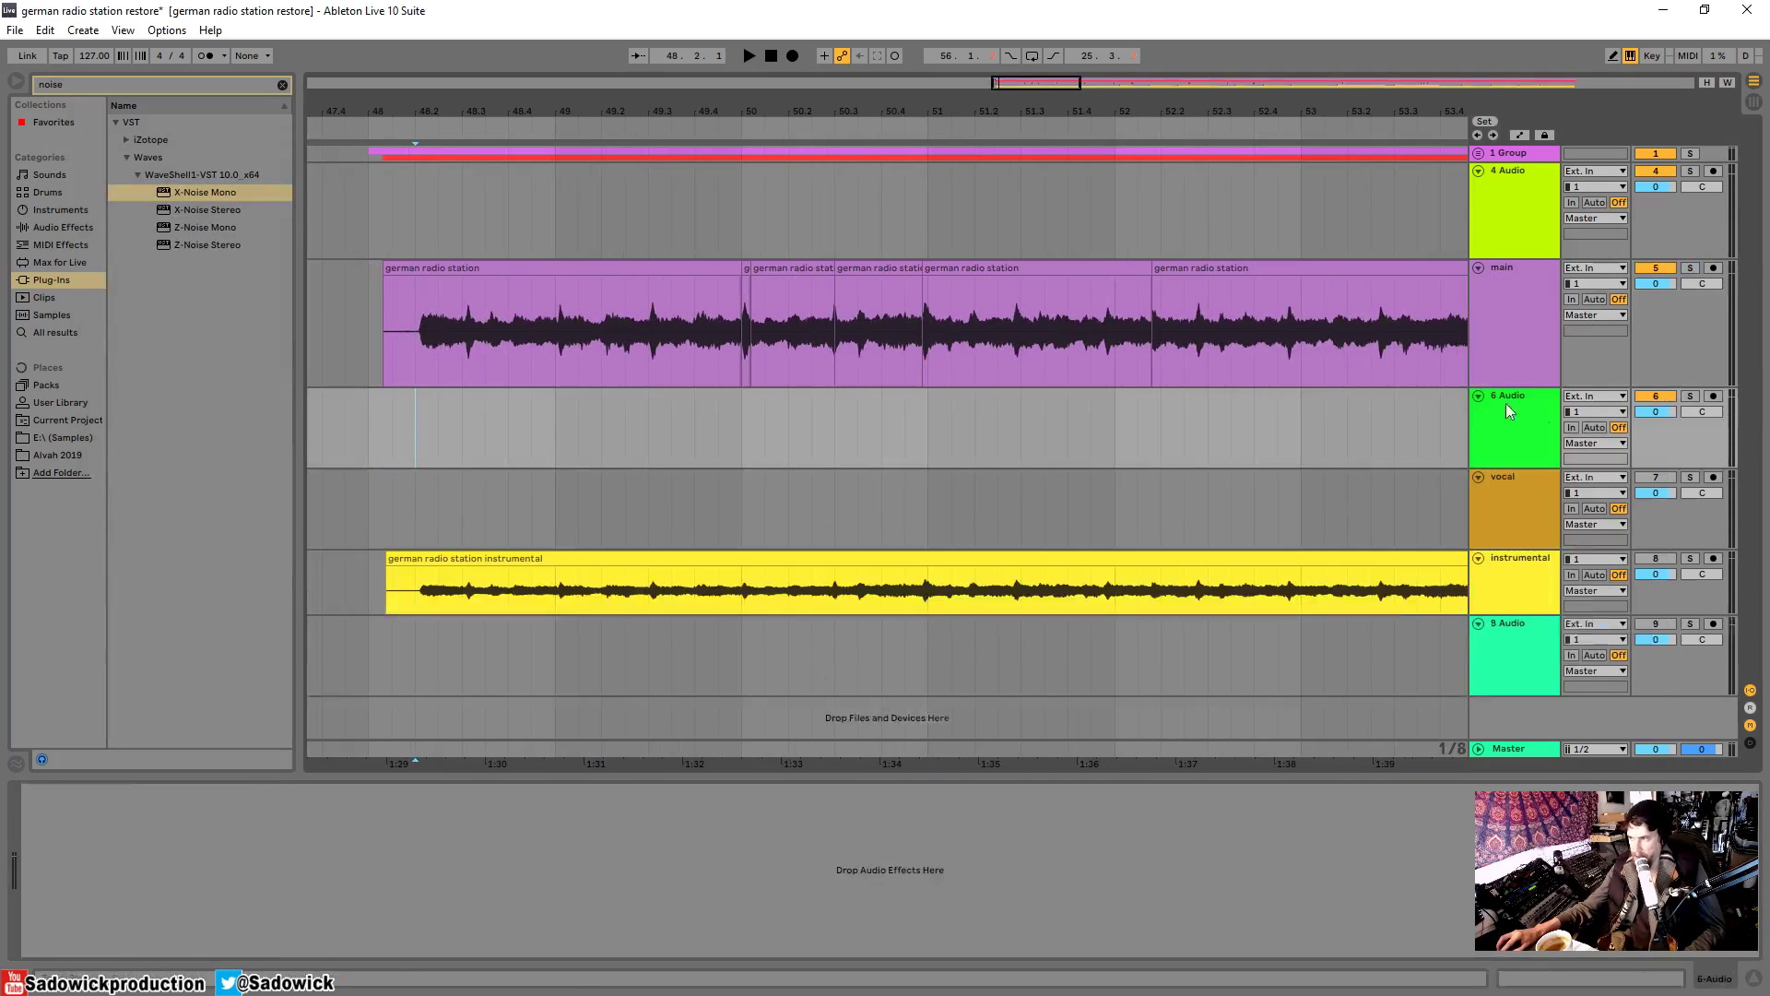
click(1593, 398)
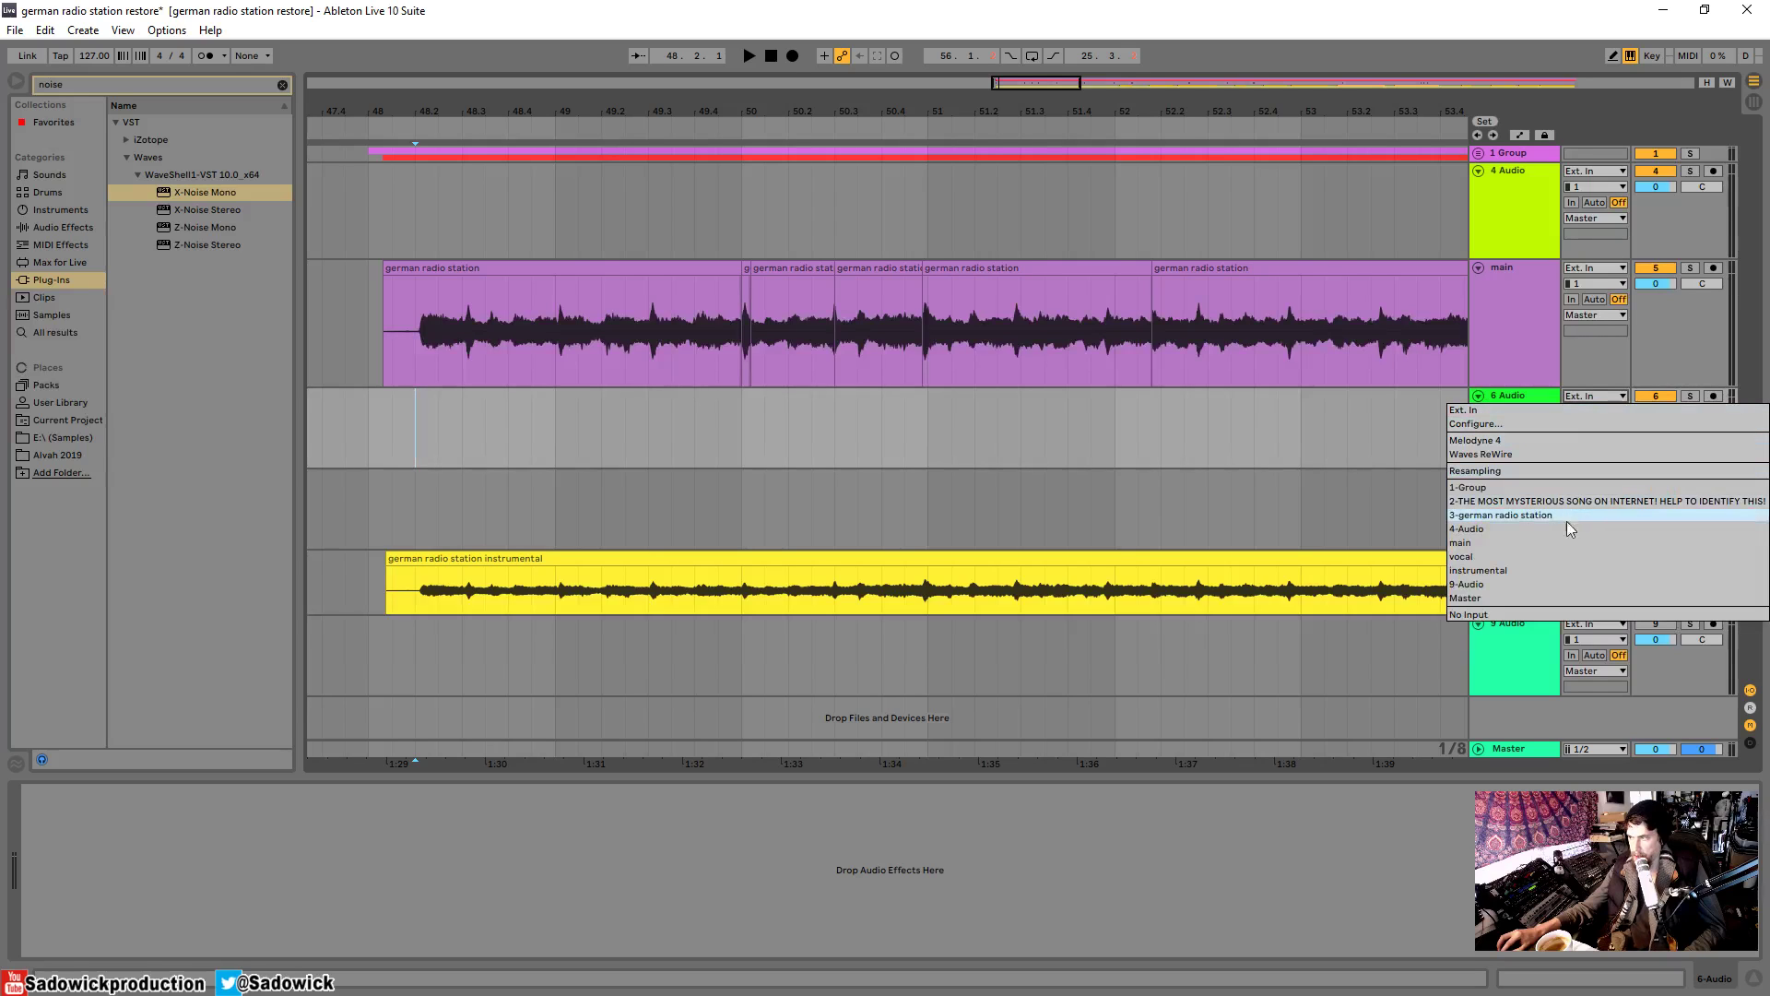
click(1557, 542)
click(1572, 429)
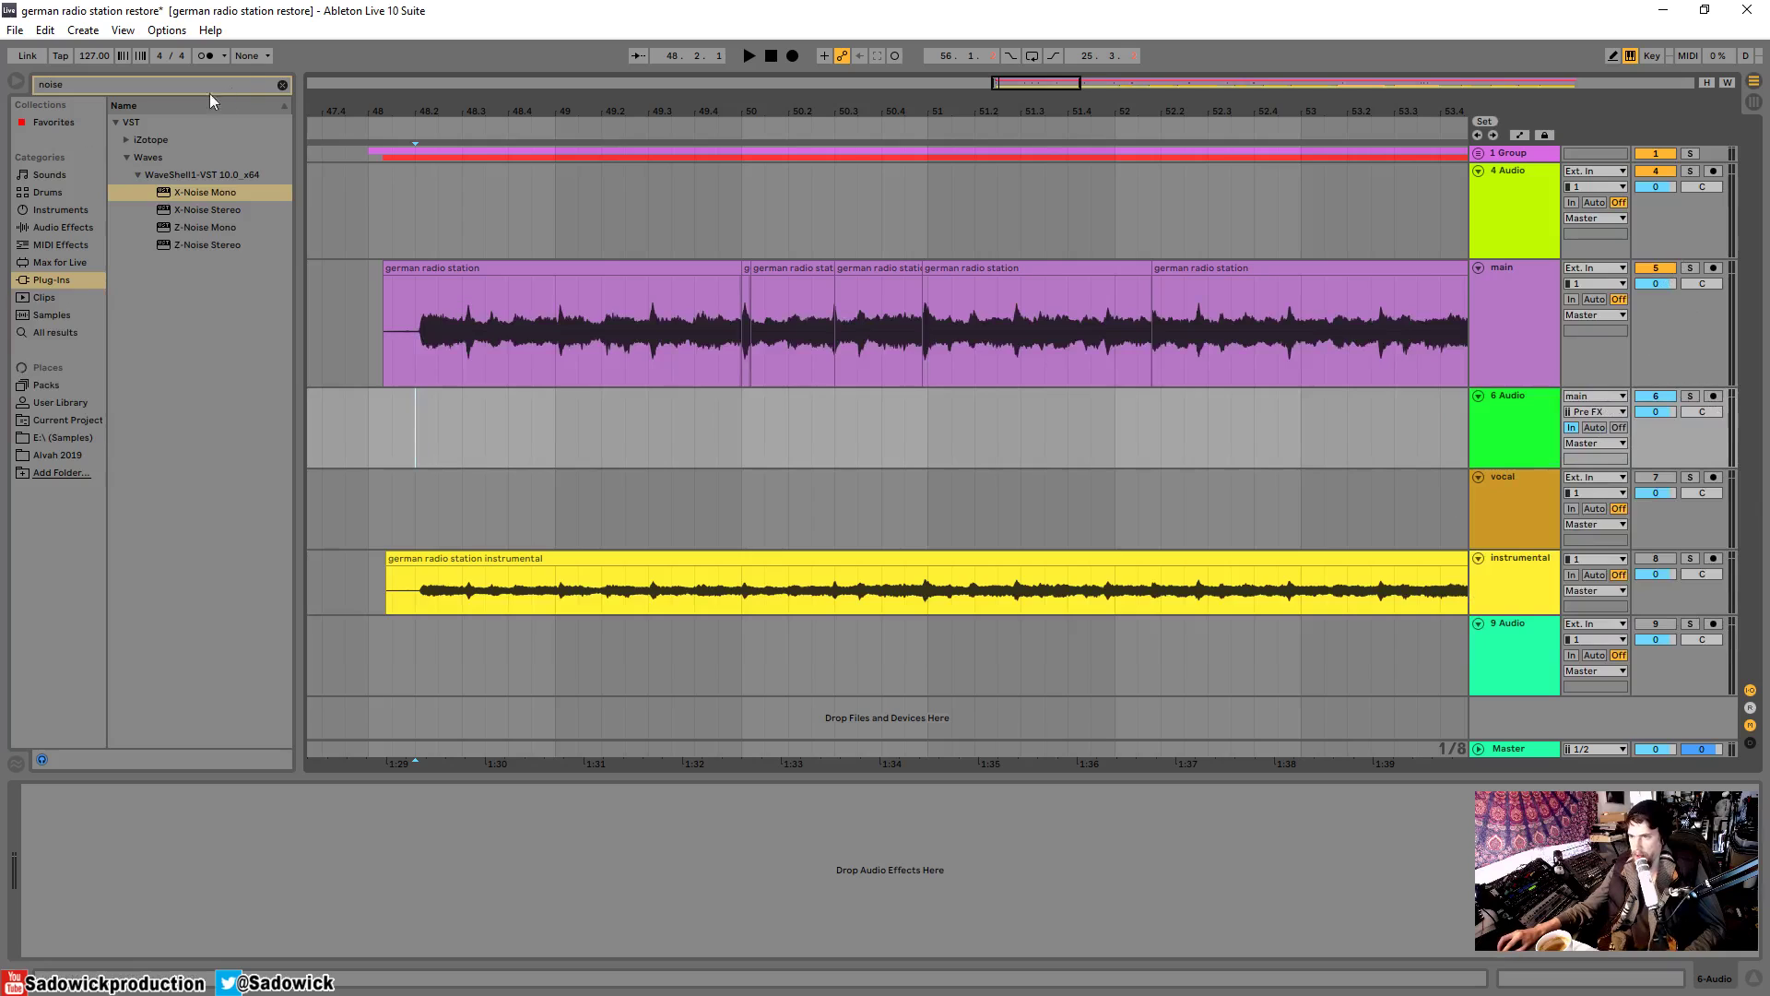
- Search the plug-ins for "air" and load LoAir Mono on the new audio track
click(282, 85)
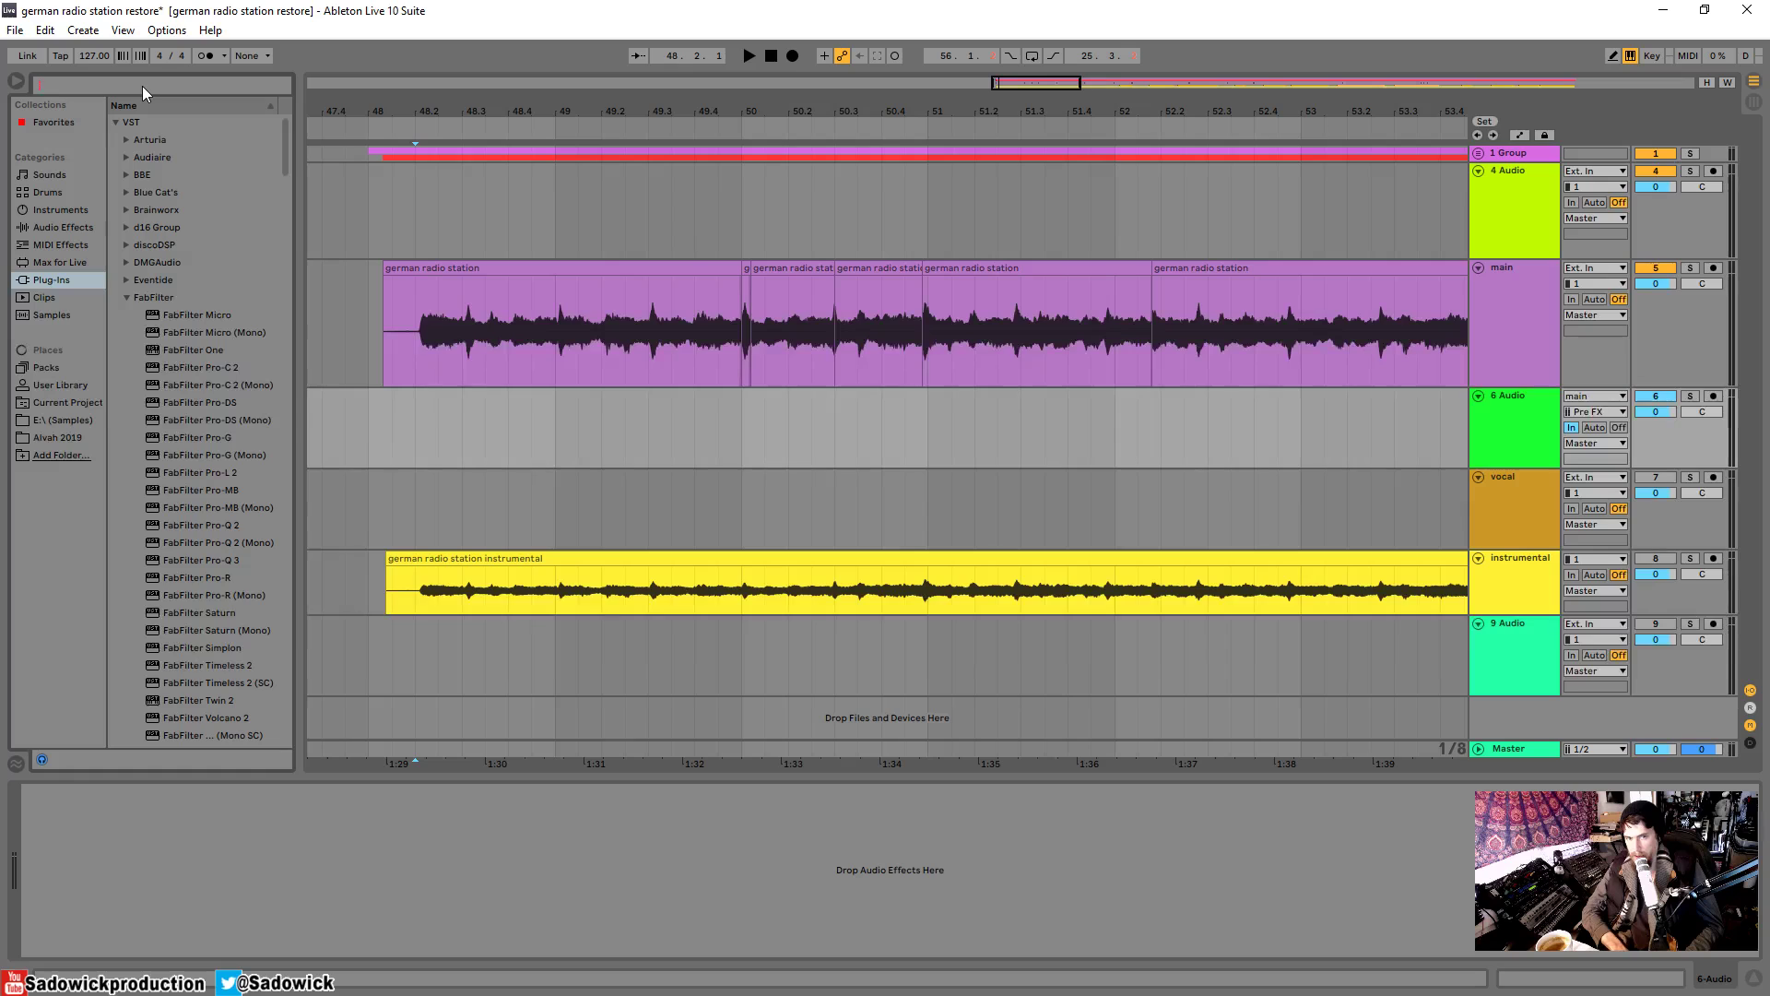
text(air)
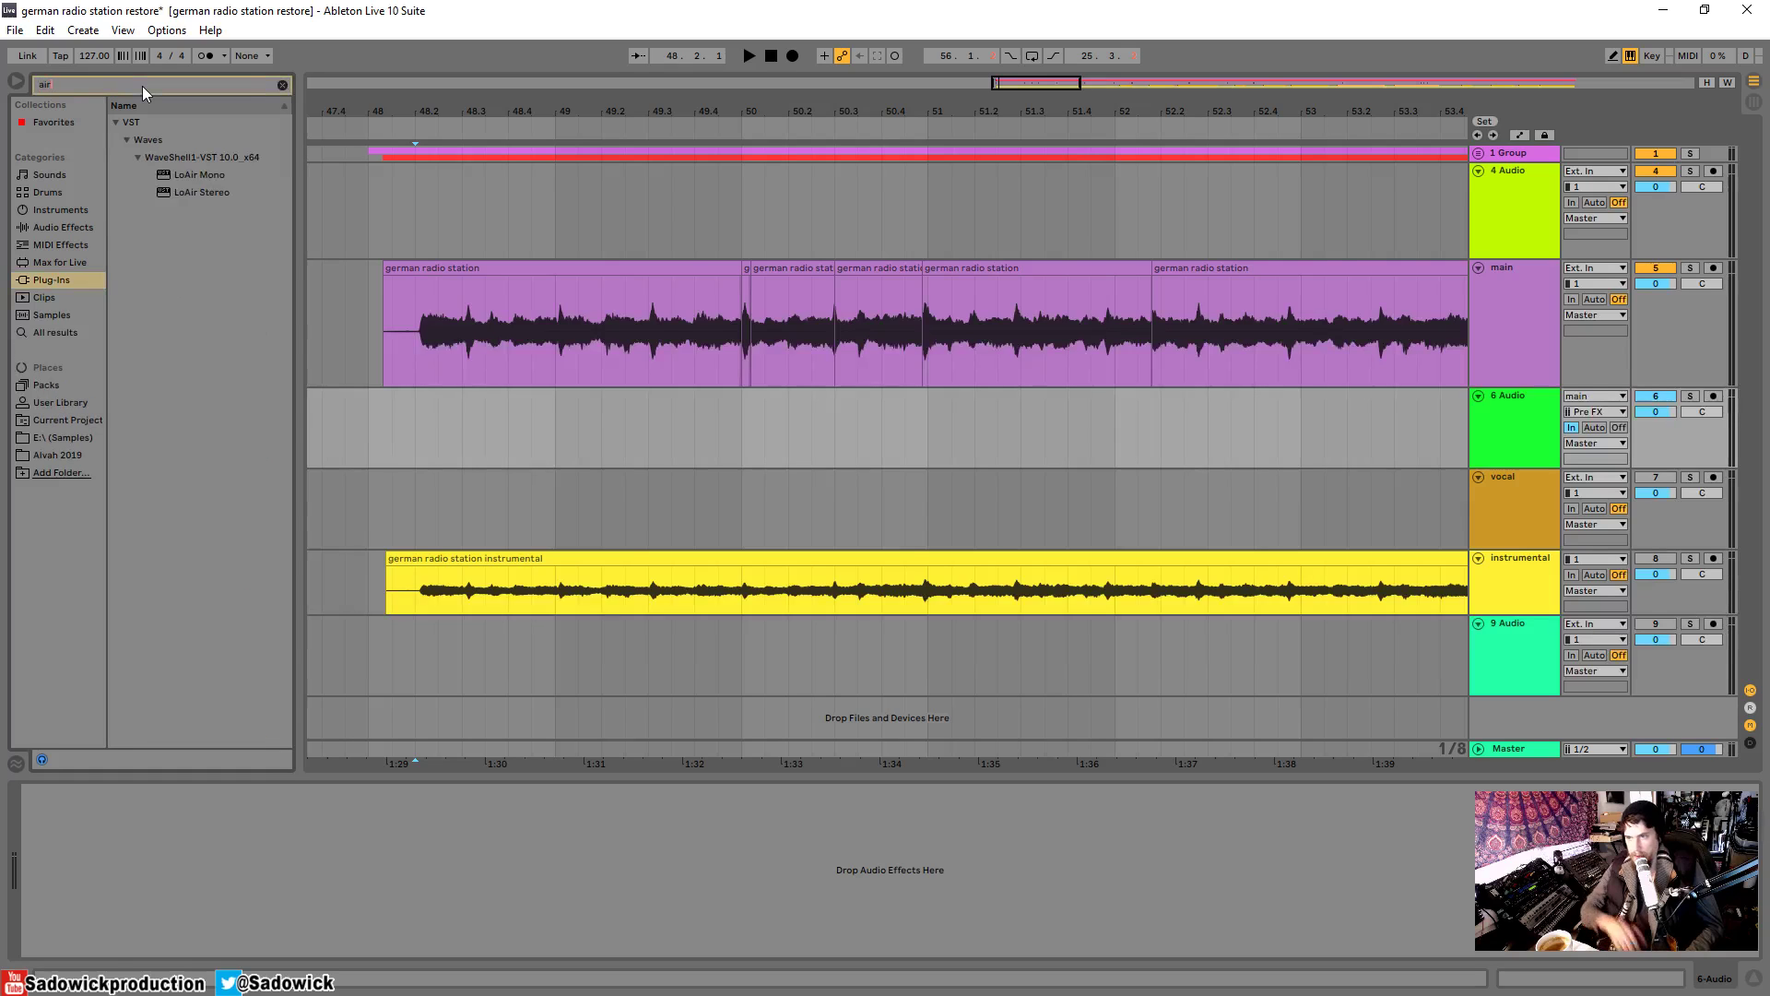
click(186, 173)
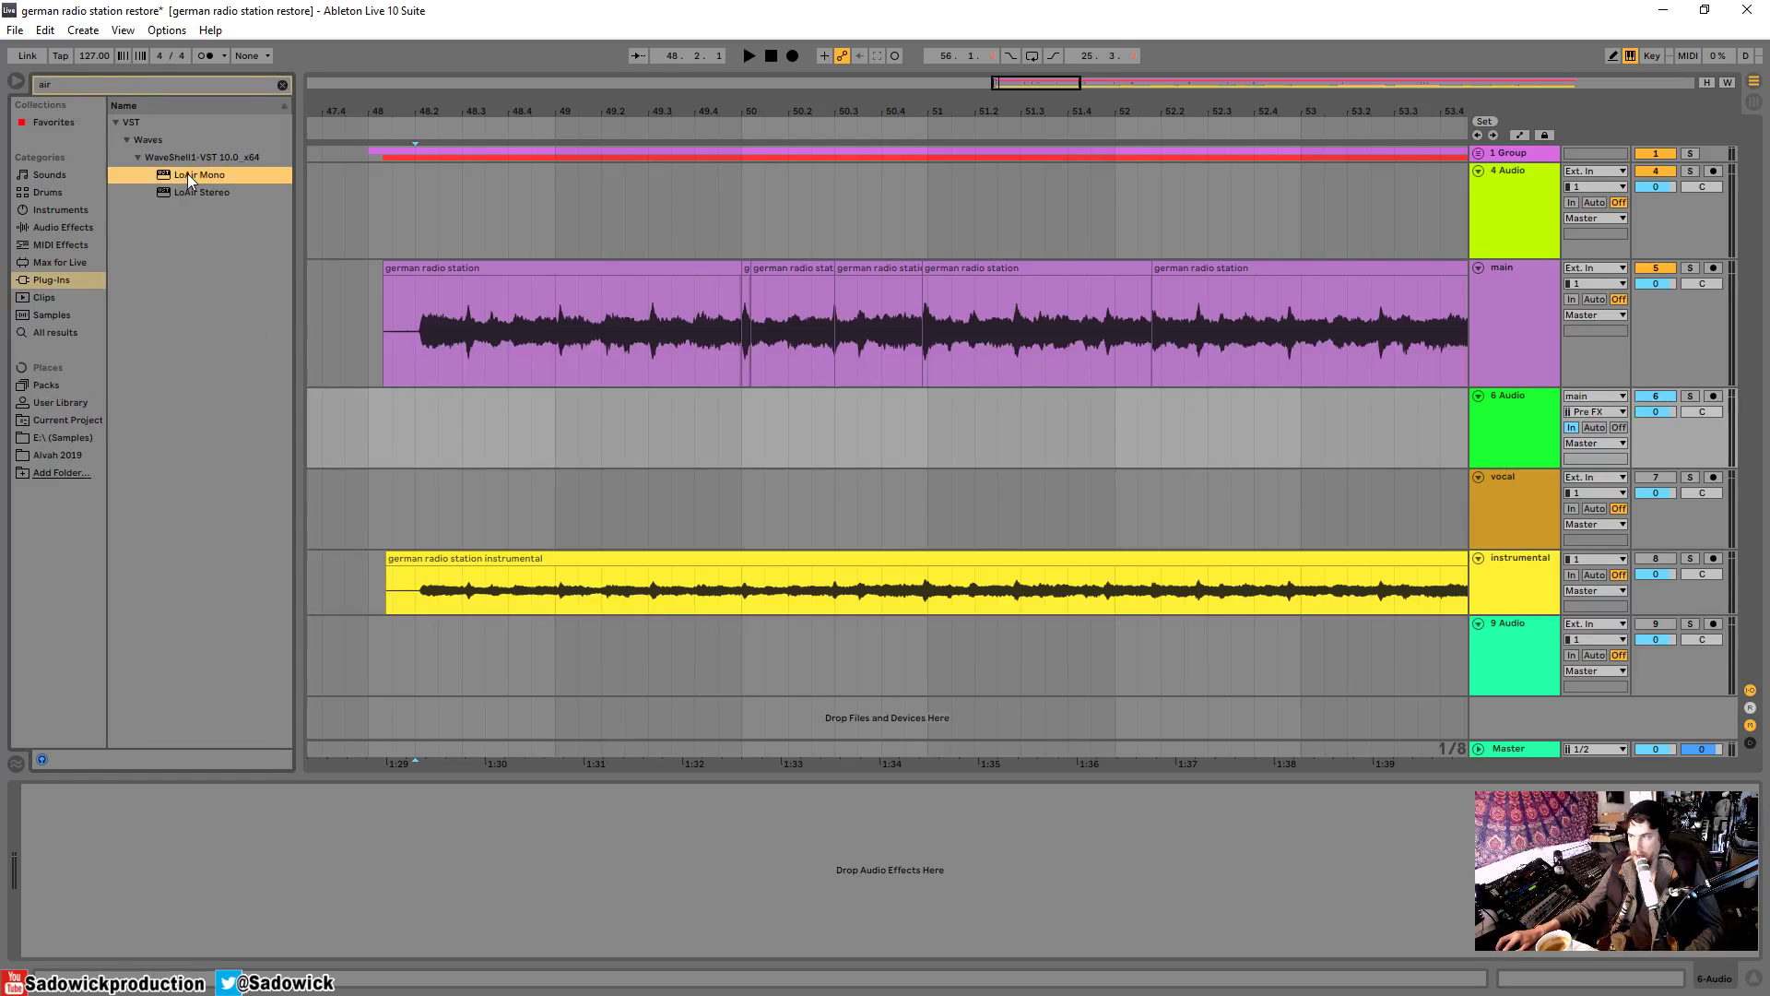
drag(492, 424, 491, 423)
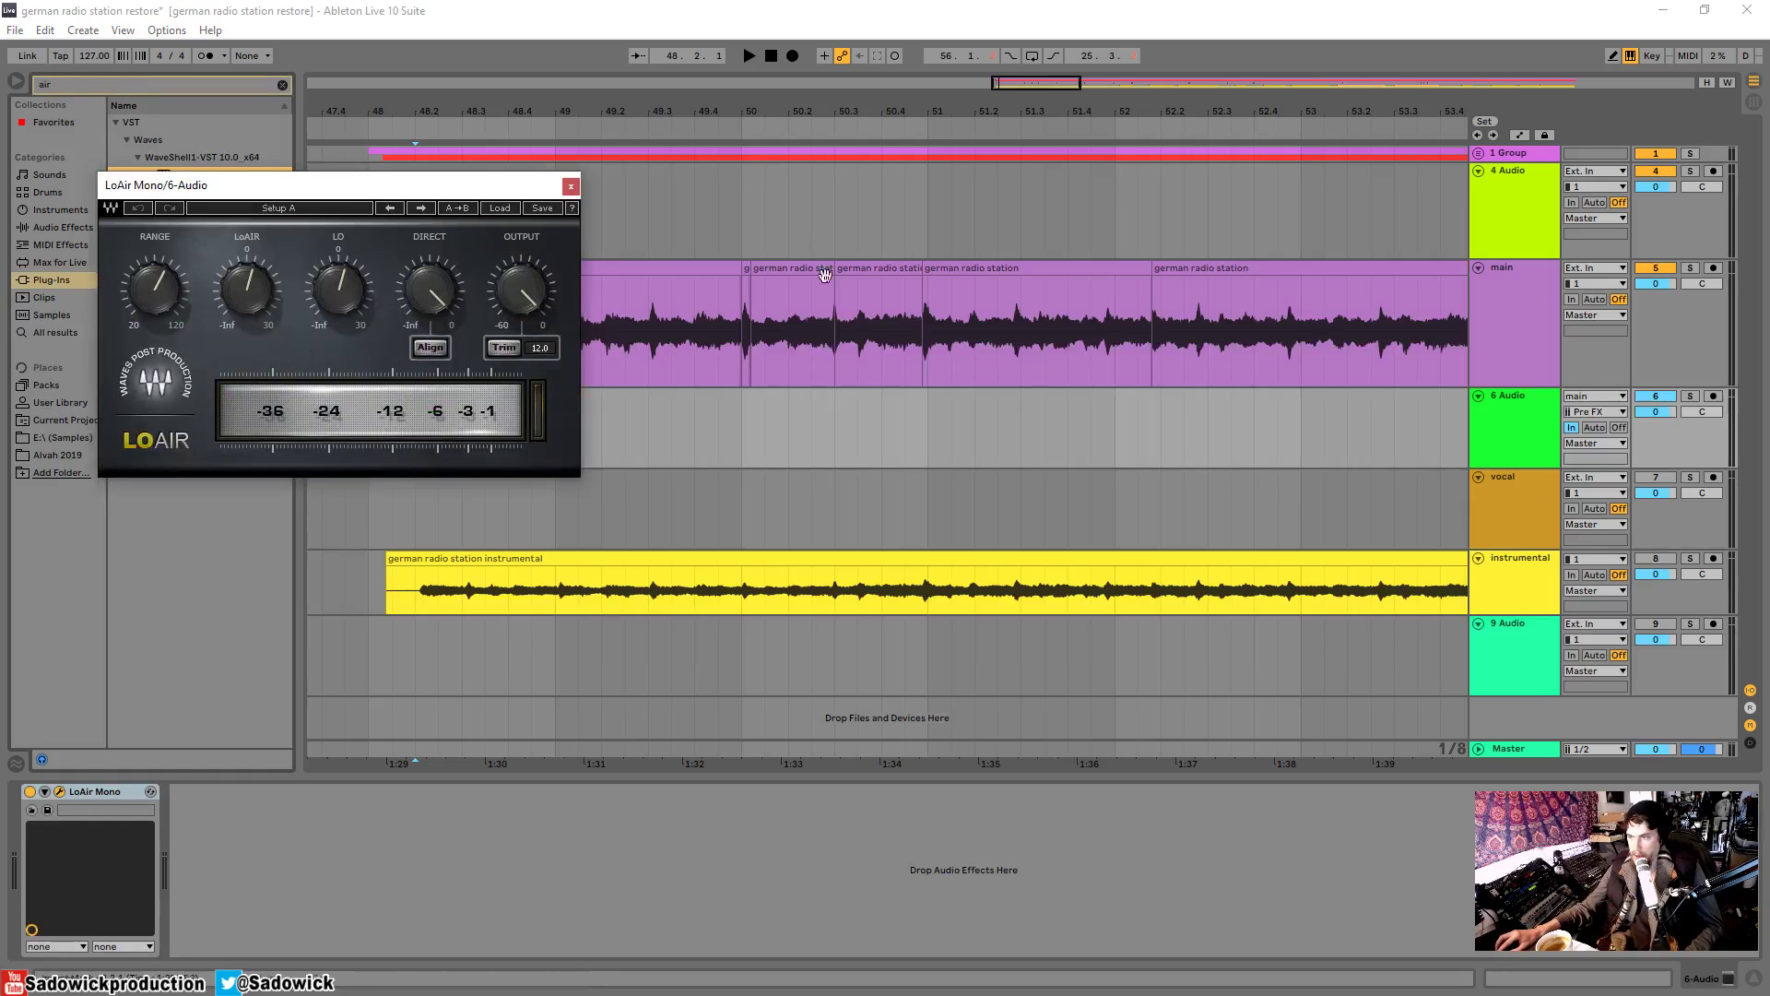
- Rename the new audio track as bass and reposition the LoAir Mono window
right_click(1510, 409)
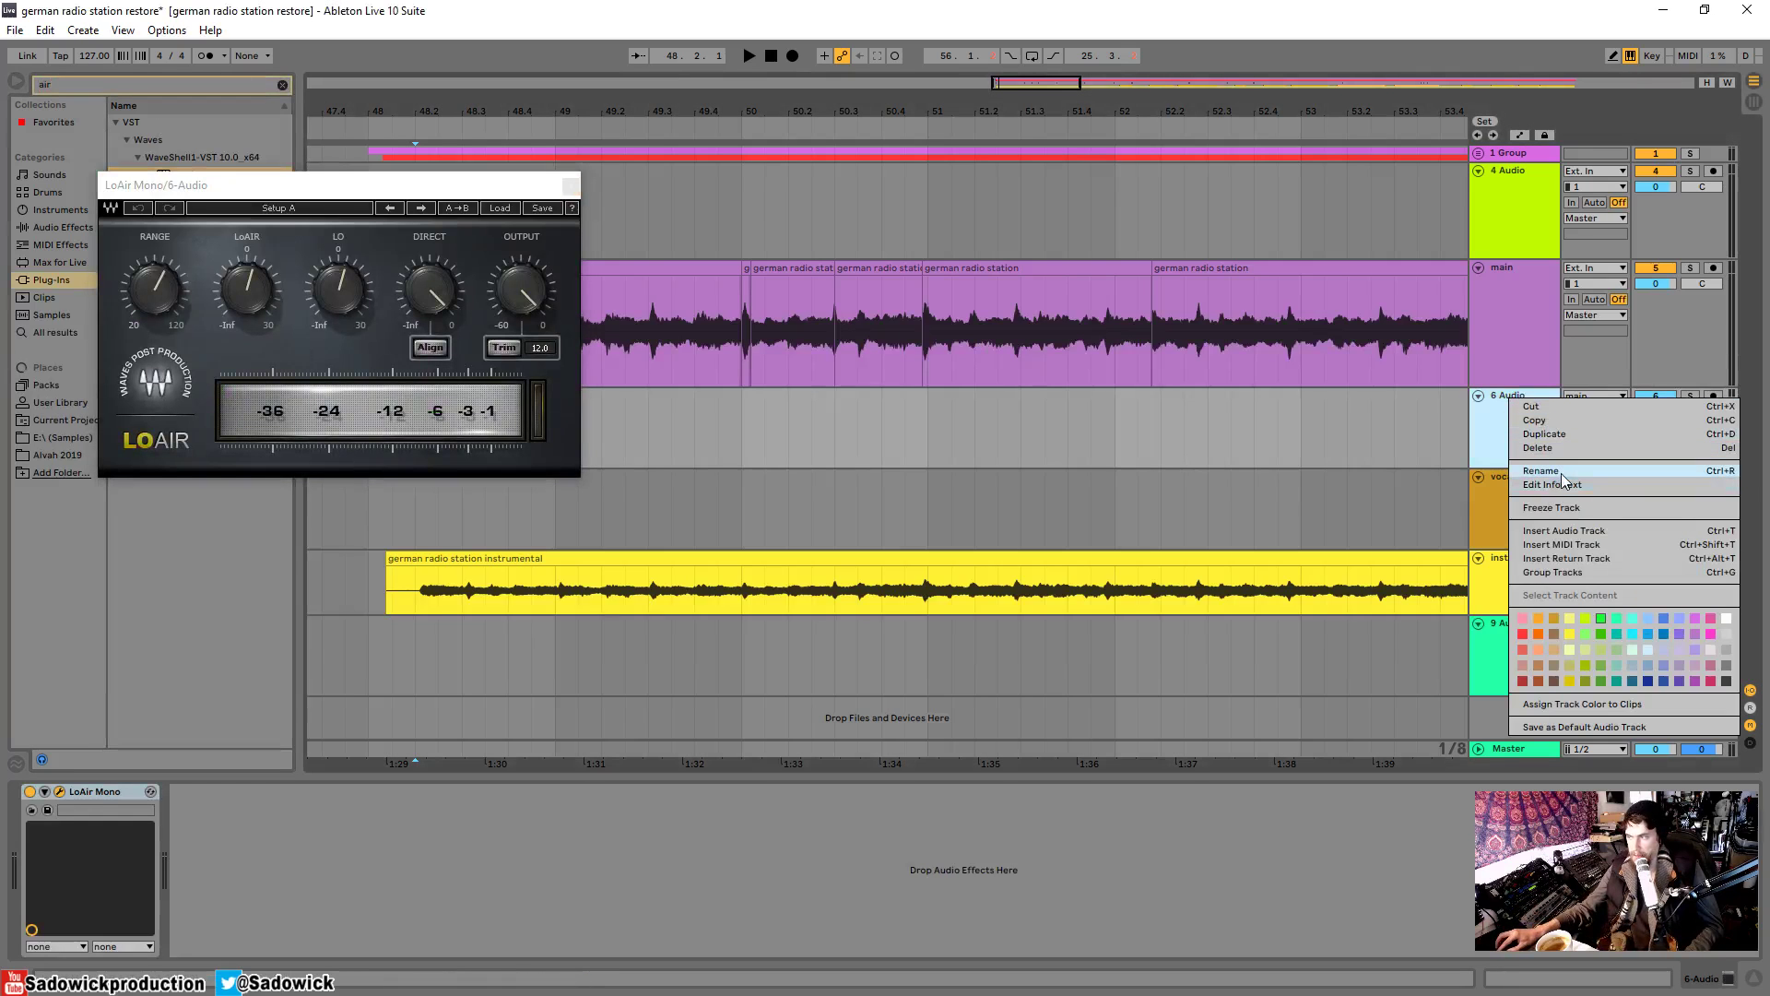
click(1563, 466)
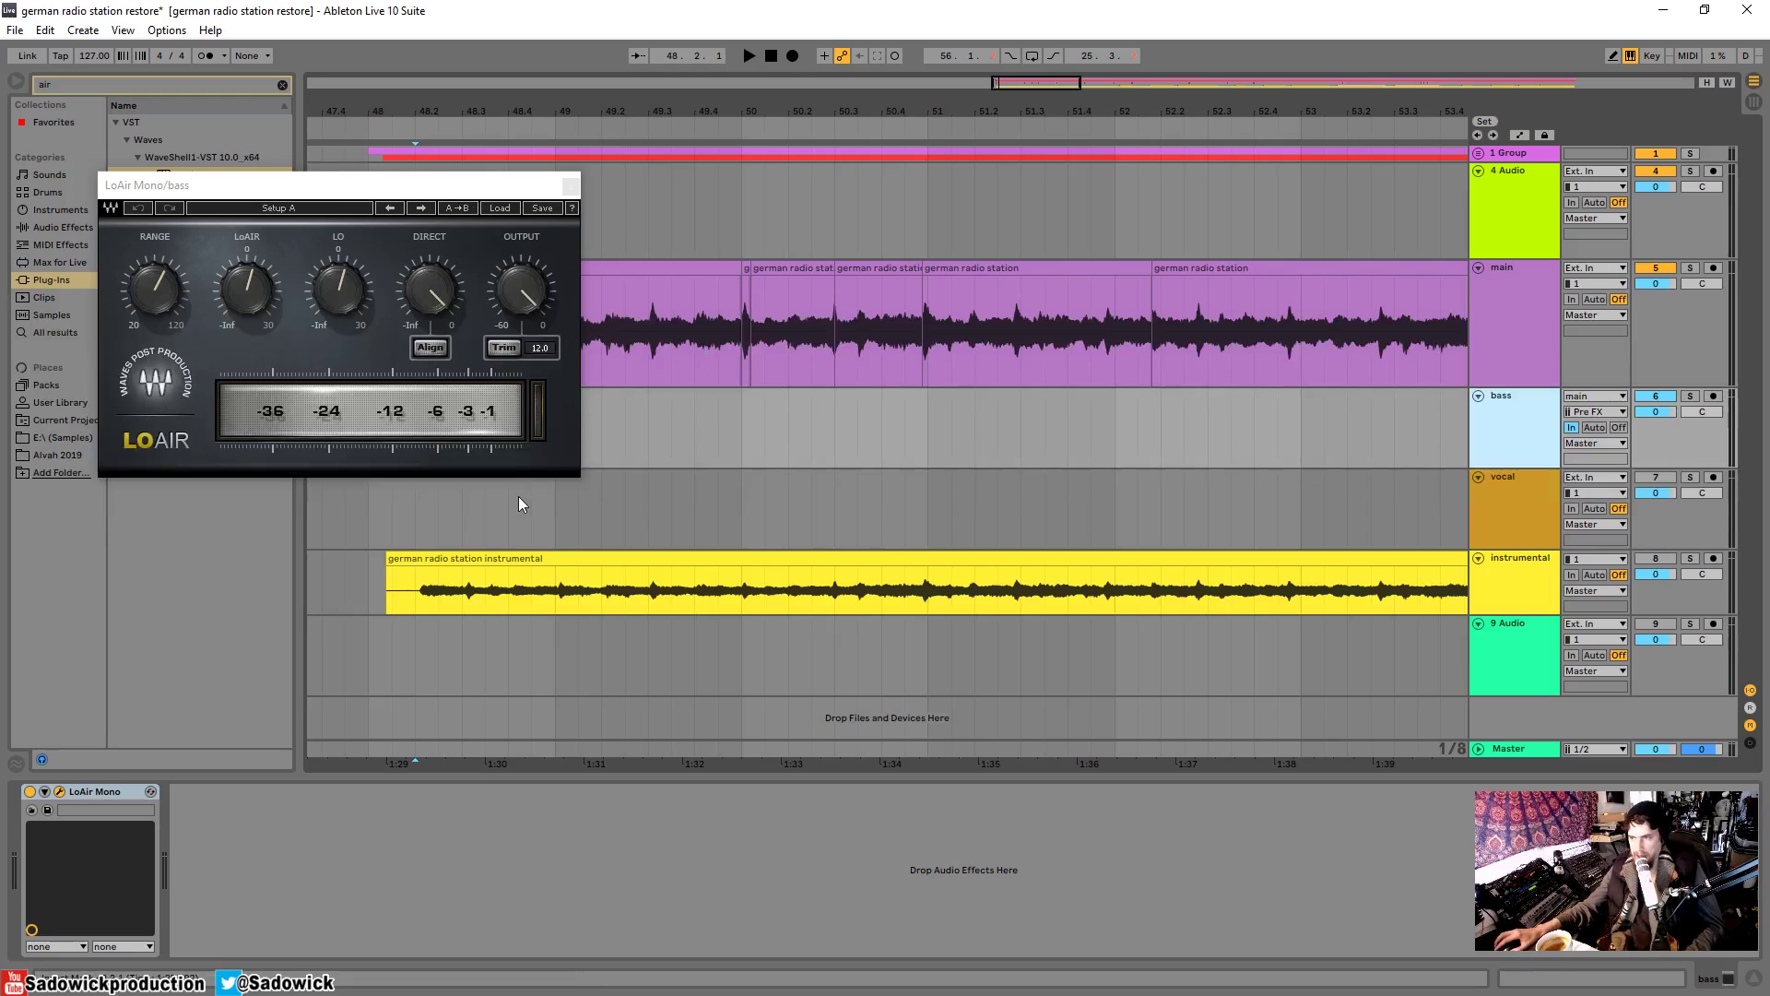
drag(452, 191, 486, 193)
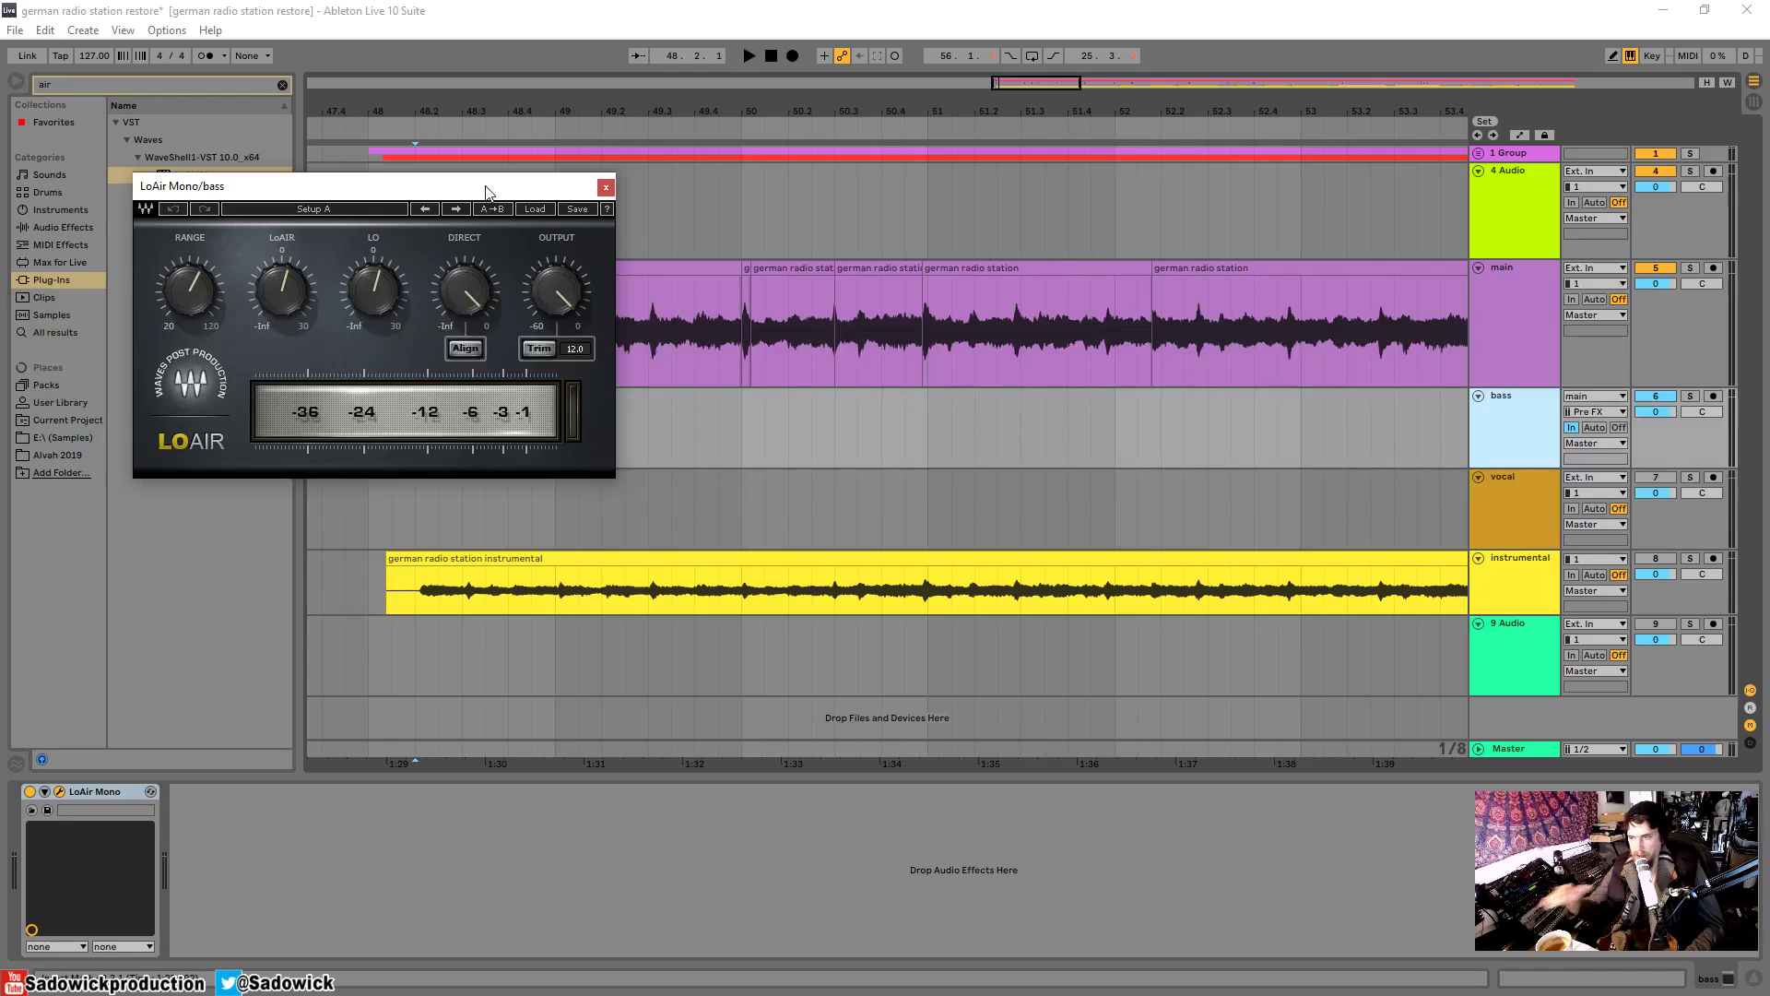
drag(476, 183, 440, 199)
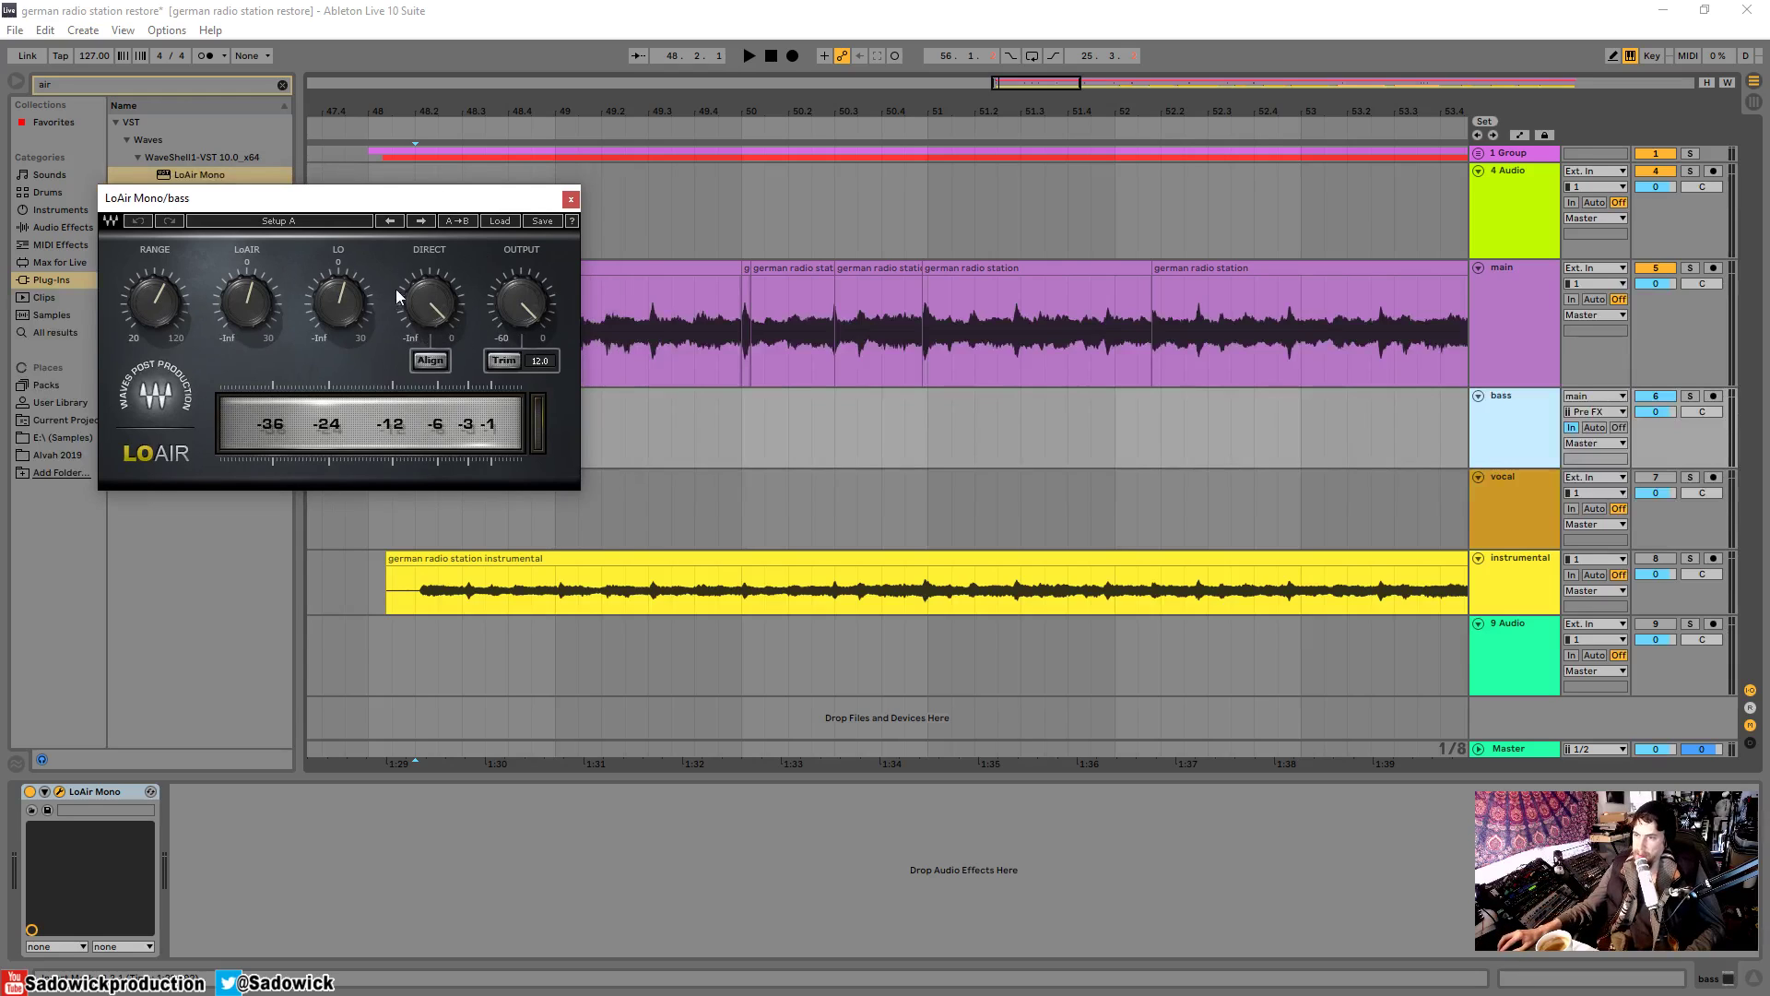
- Mute the main track and play the bass track, turning LoAir's Direct down to -Inf and its Range slightly up
drag(430, 197, 470, 242)
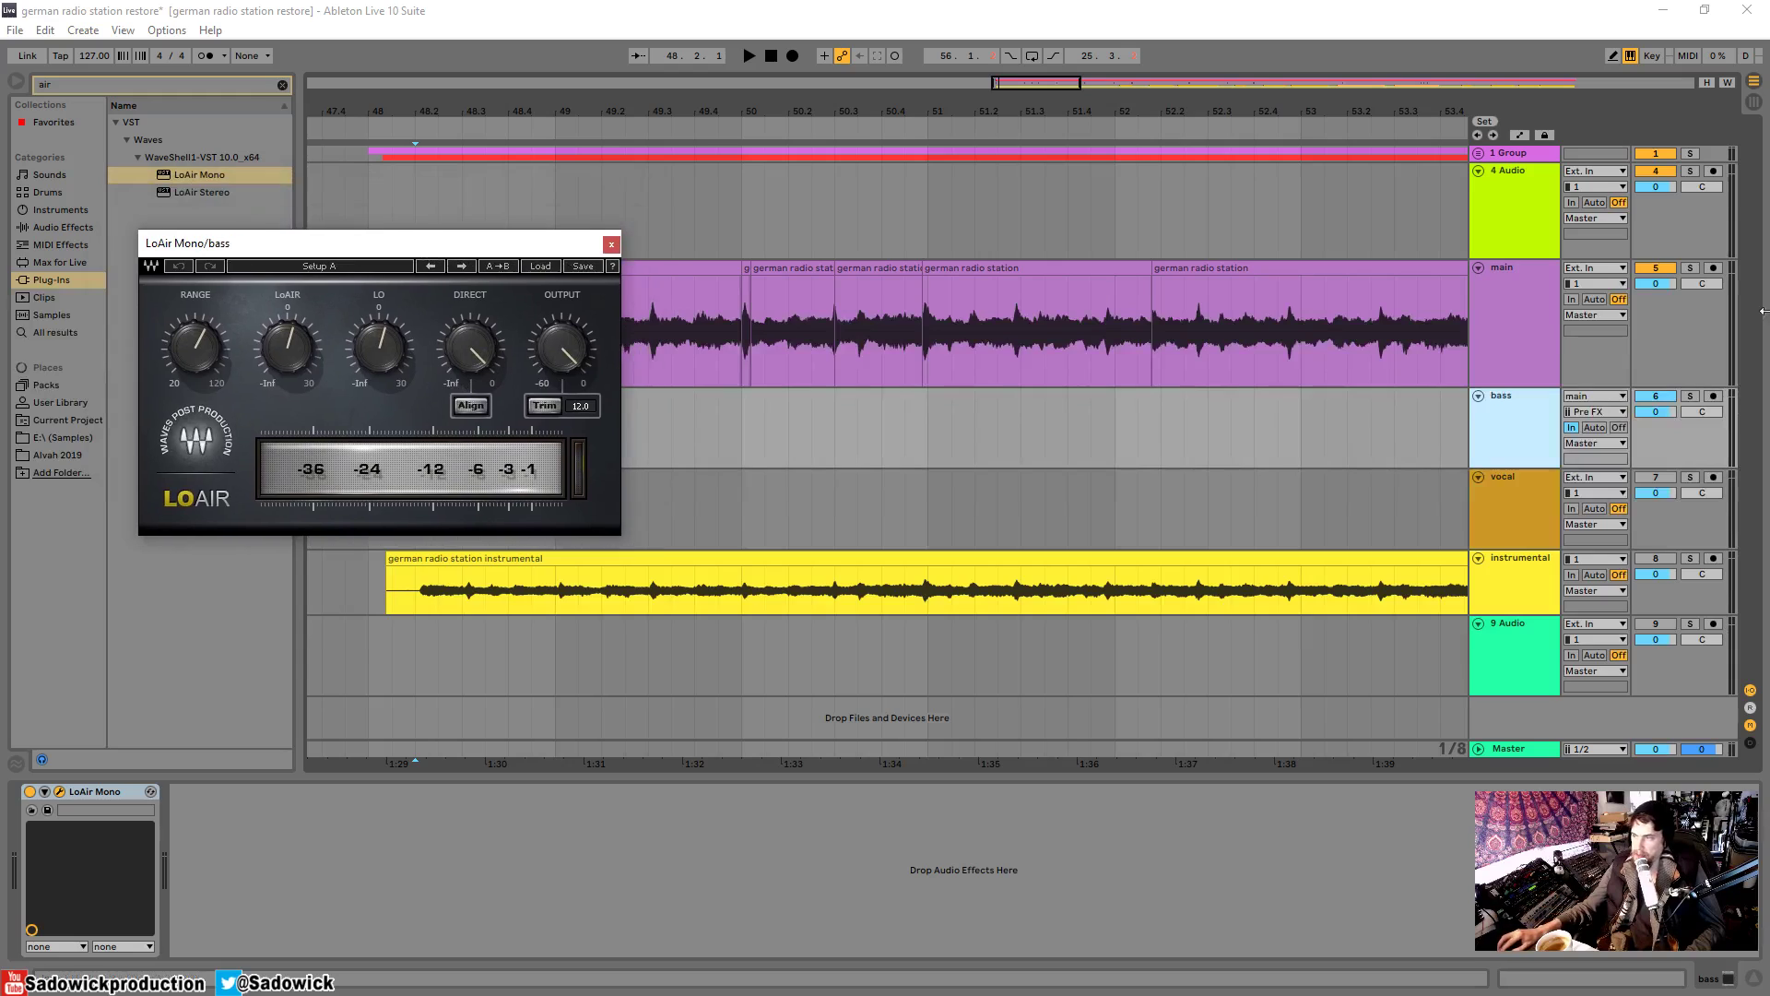
click(1663, 269)
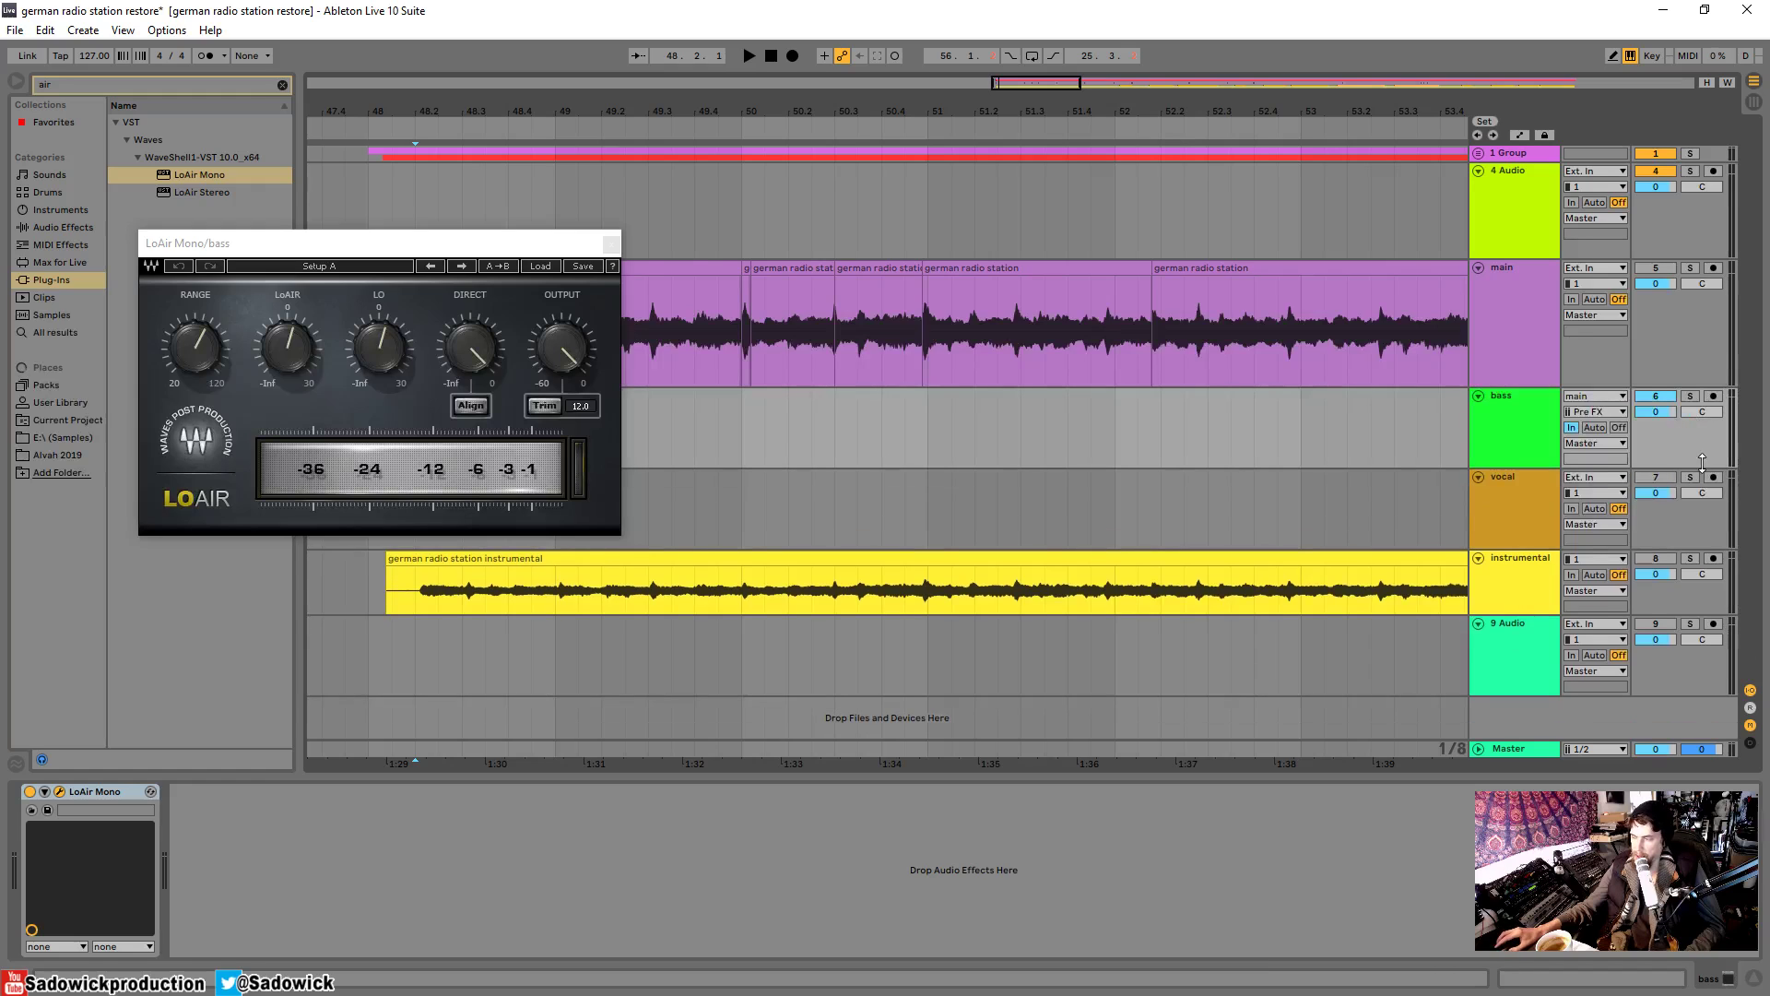
key(space)
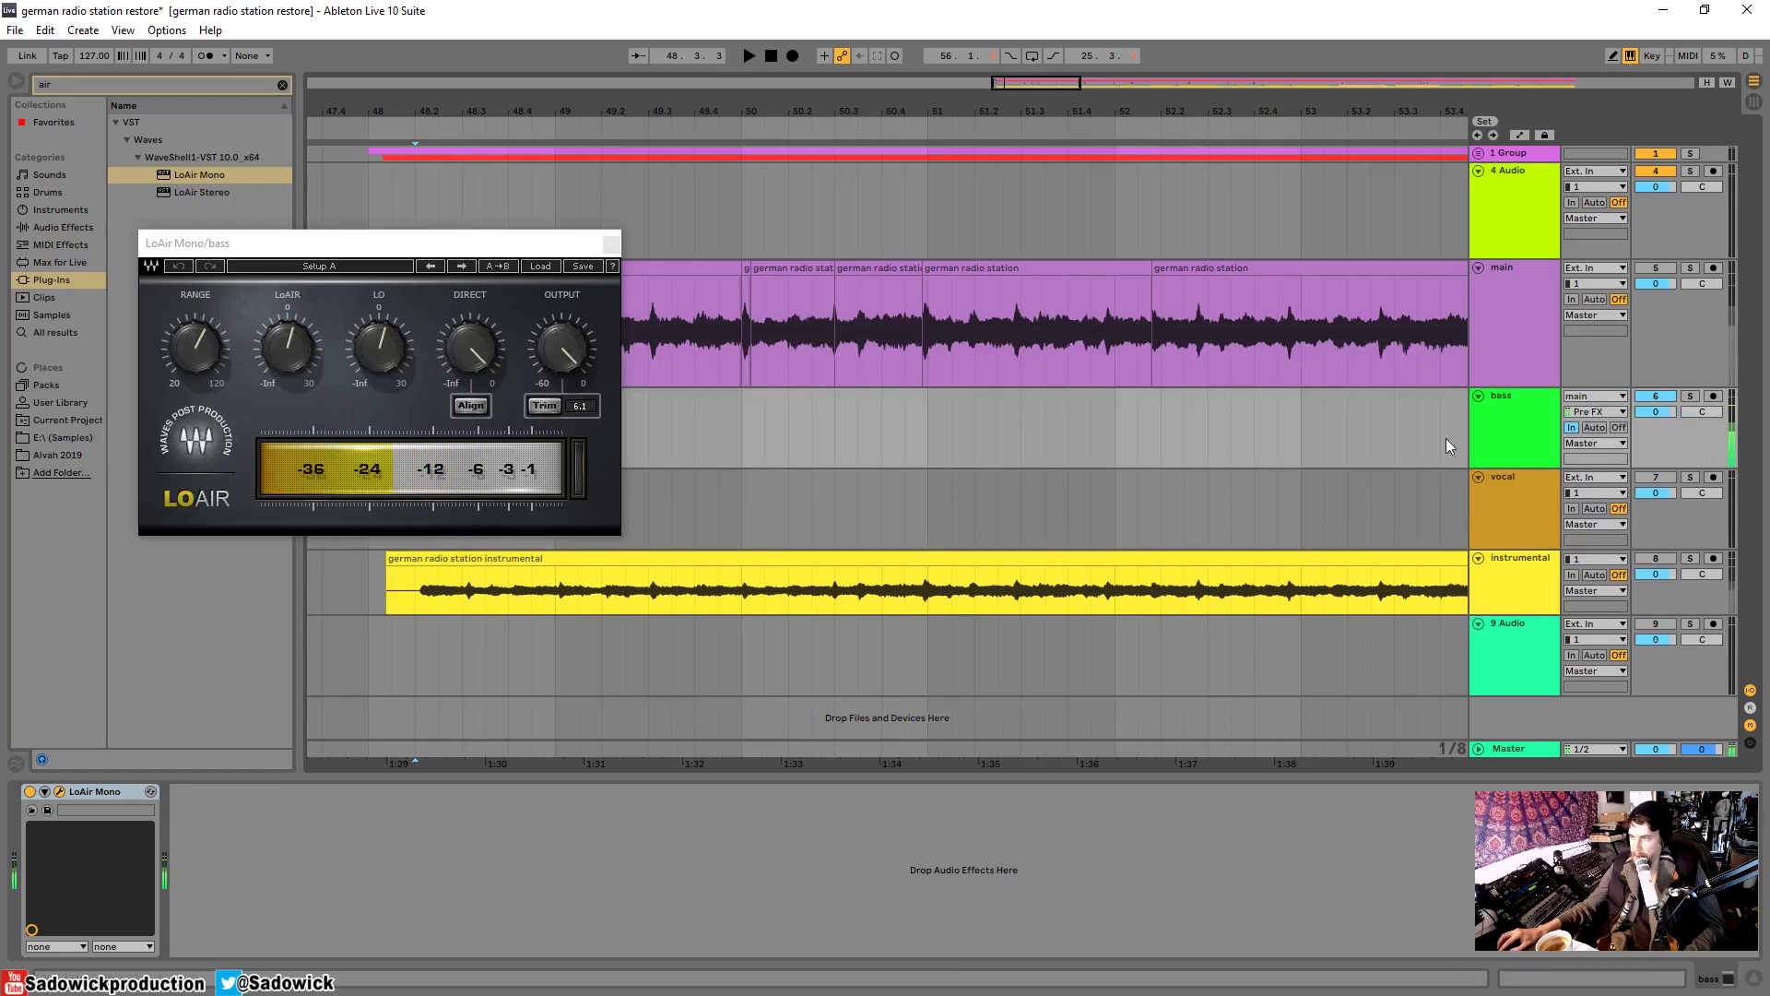
drag(483, 372, 483, 406)
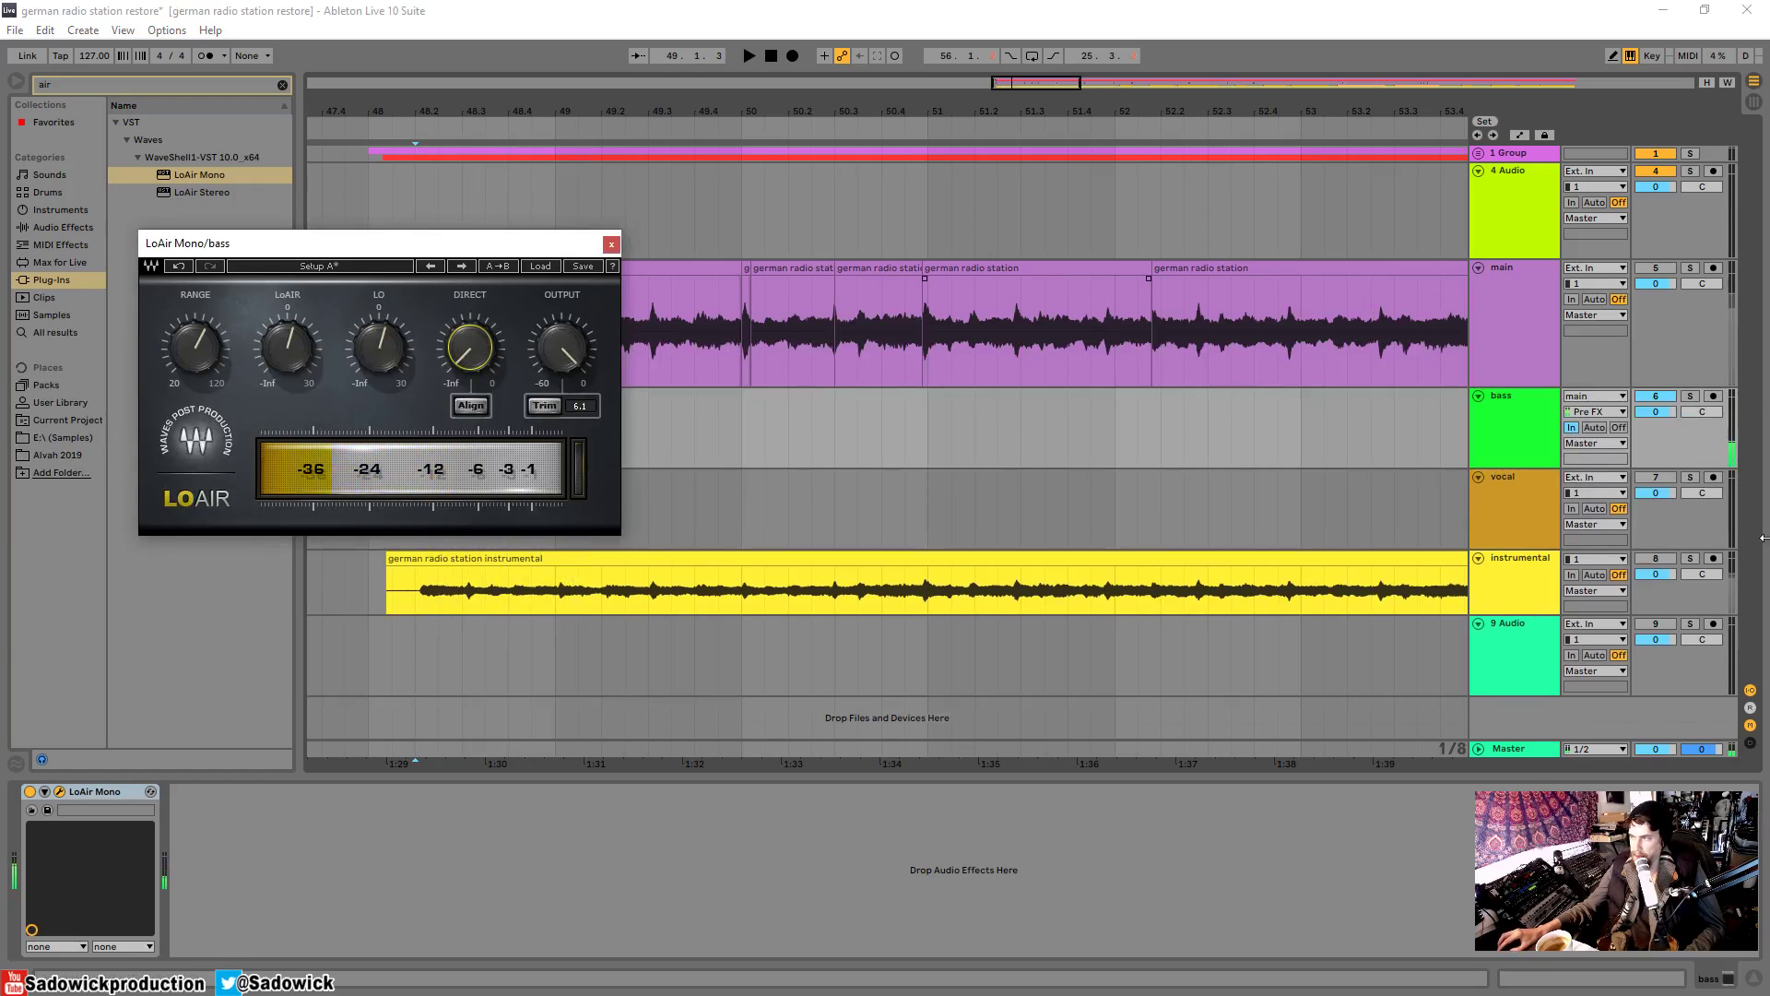
drag(205, 358, 204, 339)
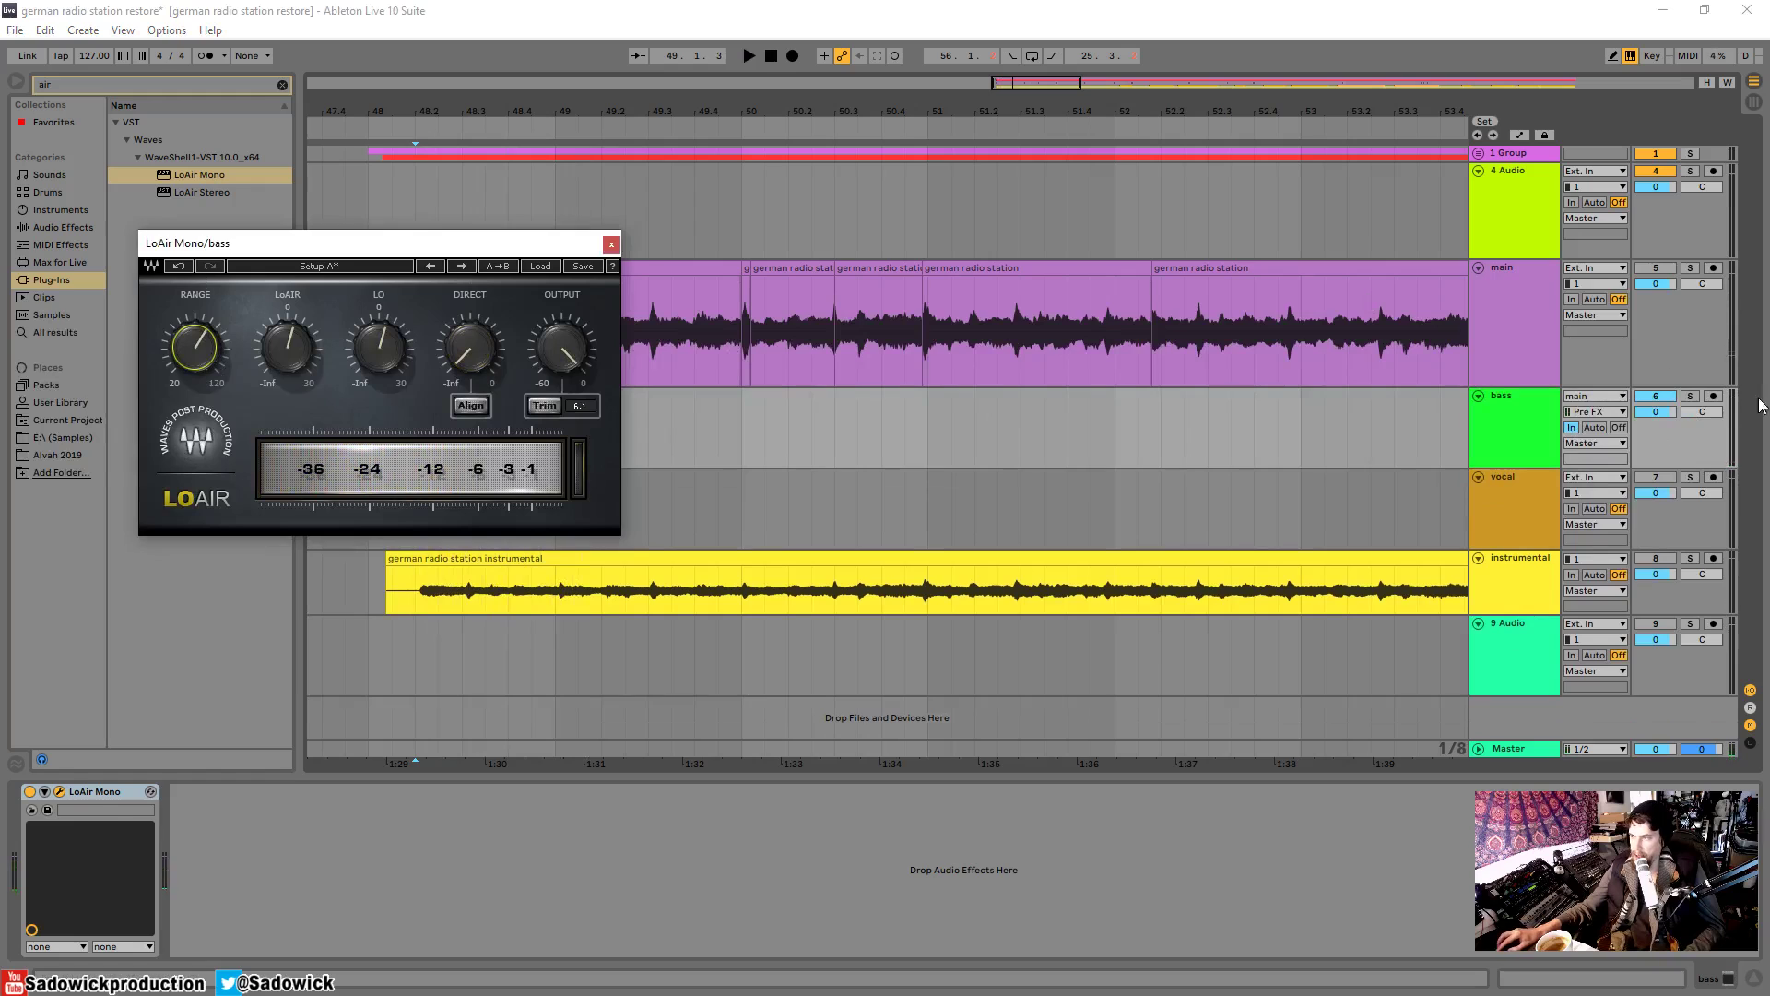
- Play the song with main's Pro-Q 3 open and probe its low end with a temporary band at about 89 Hz
click(1514, 332)
click(87, 791)
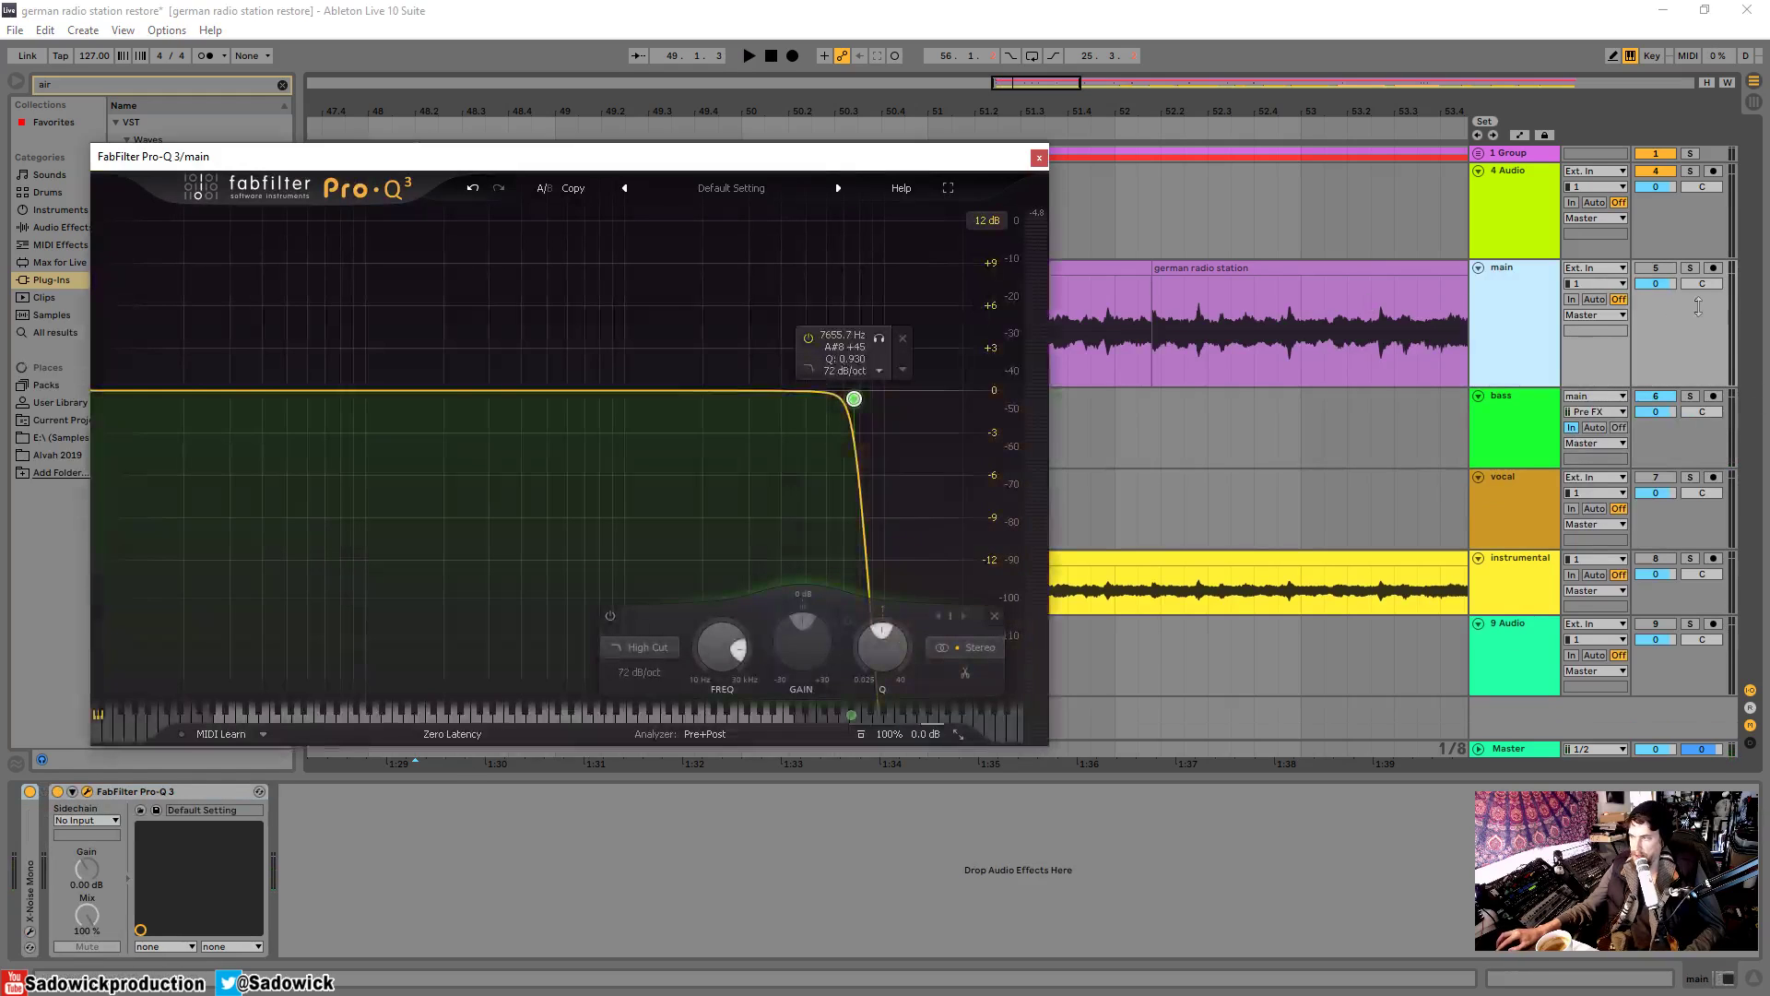
key(space)
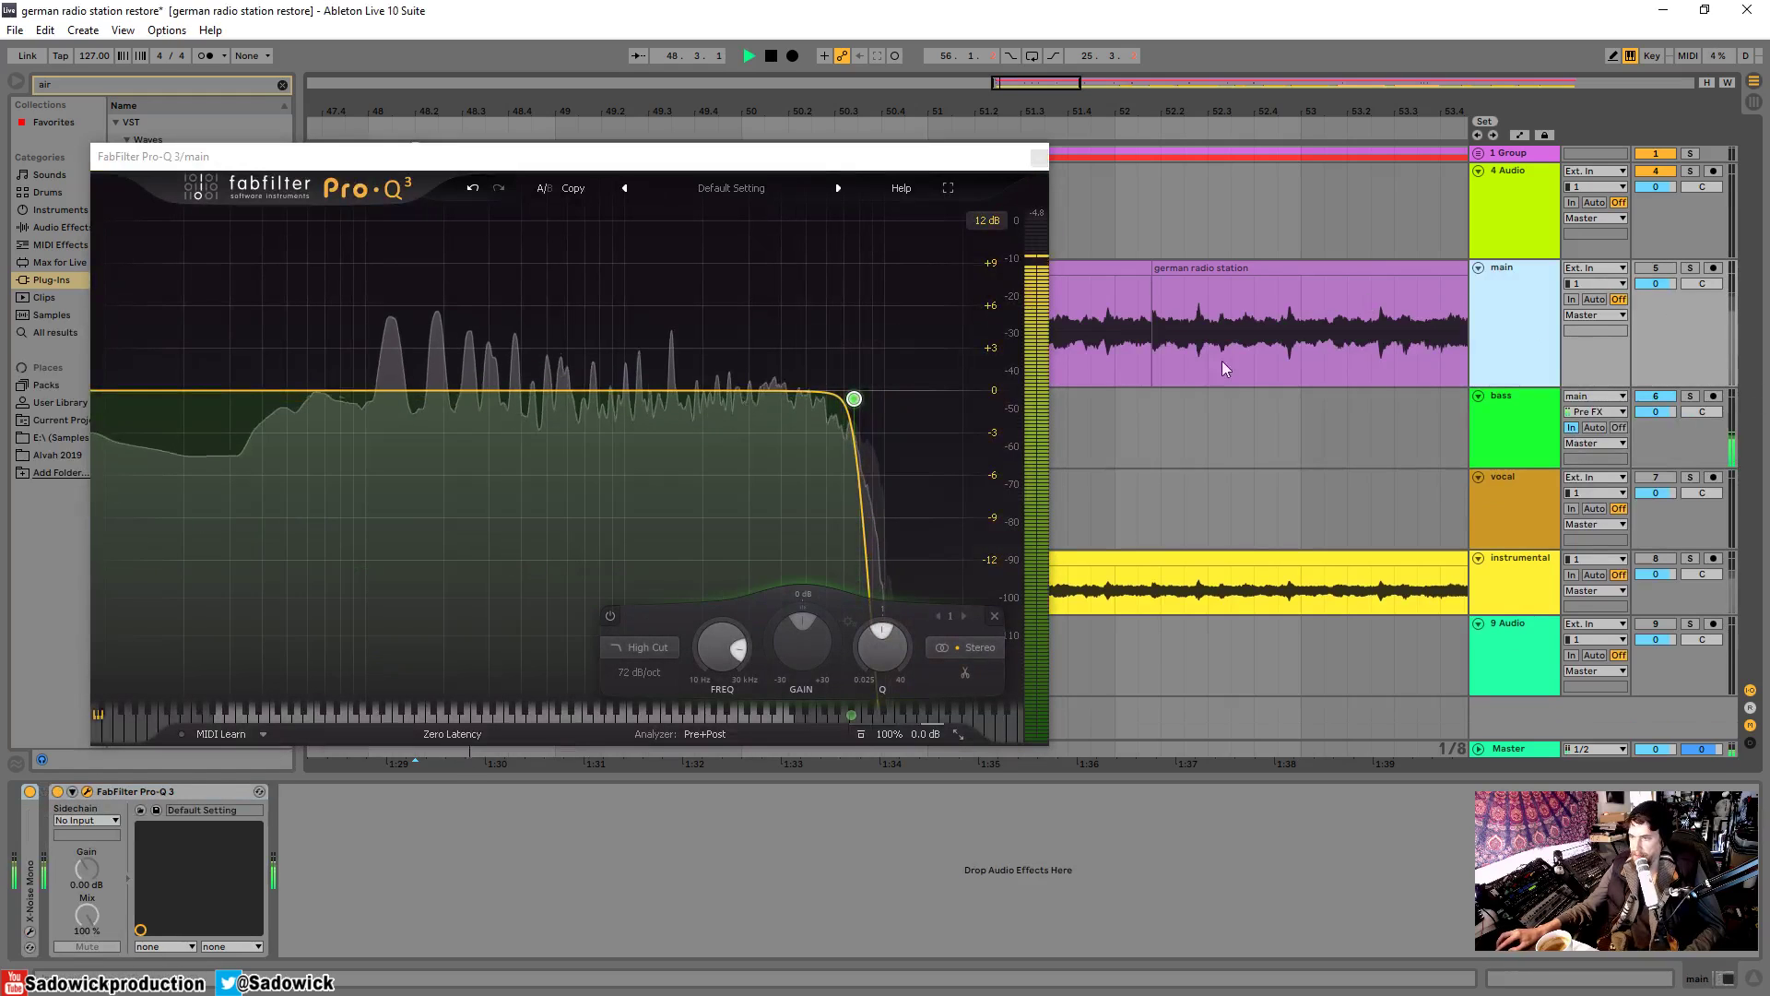
double_click(369, 391)
drag(369, 391, 352, 390)
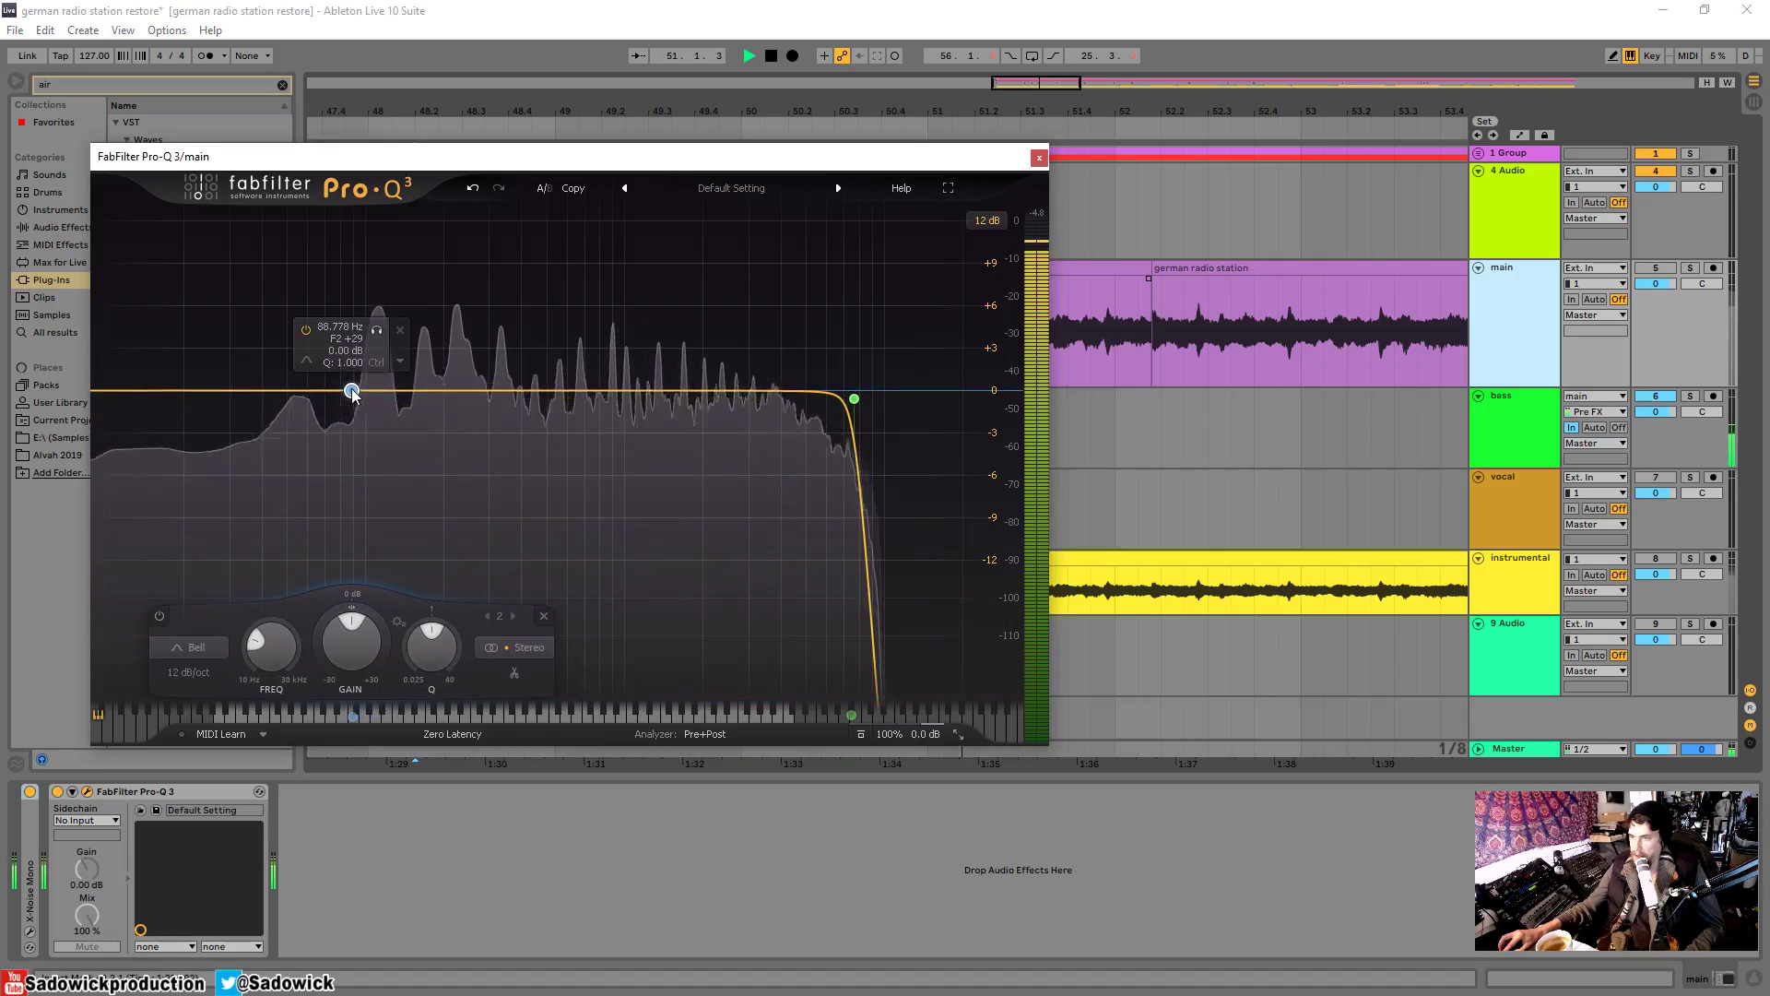
click(399, 329)
key(space)
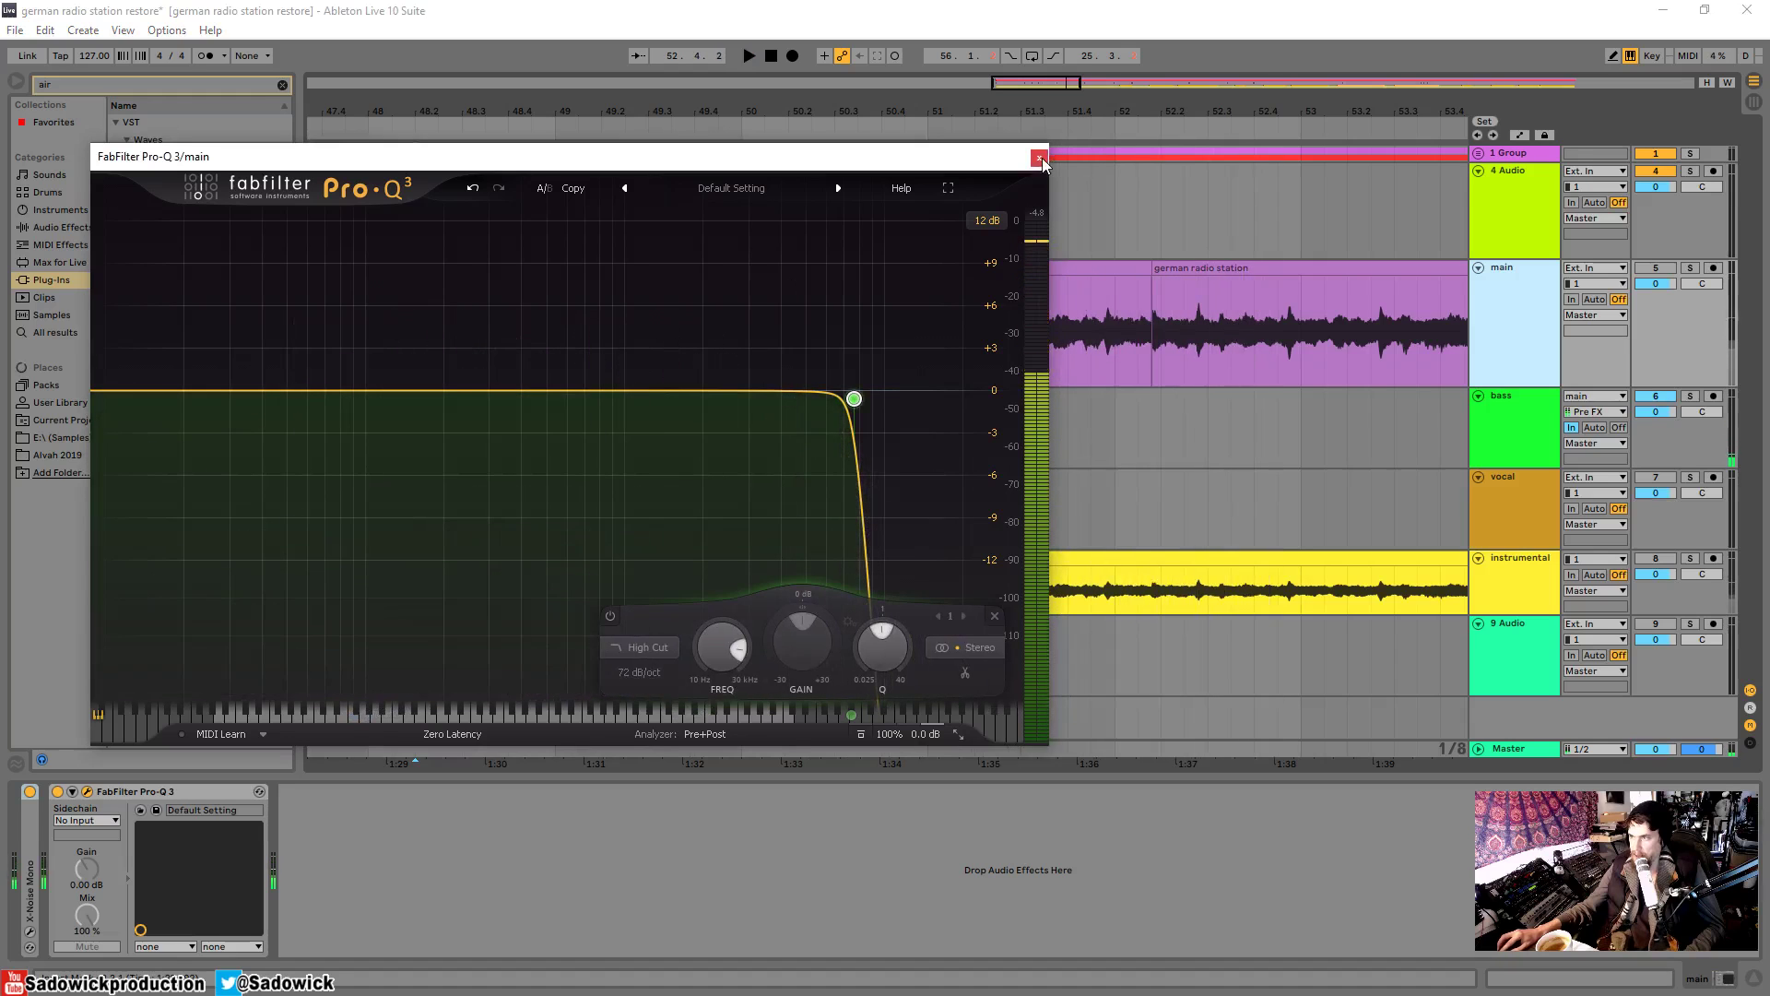
click(1039, 157)
- Raise LoAir's Range further and increase its LoAIR level while playing the bass track
click(195, 346)
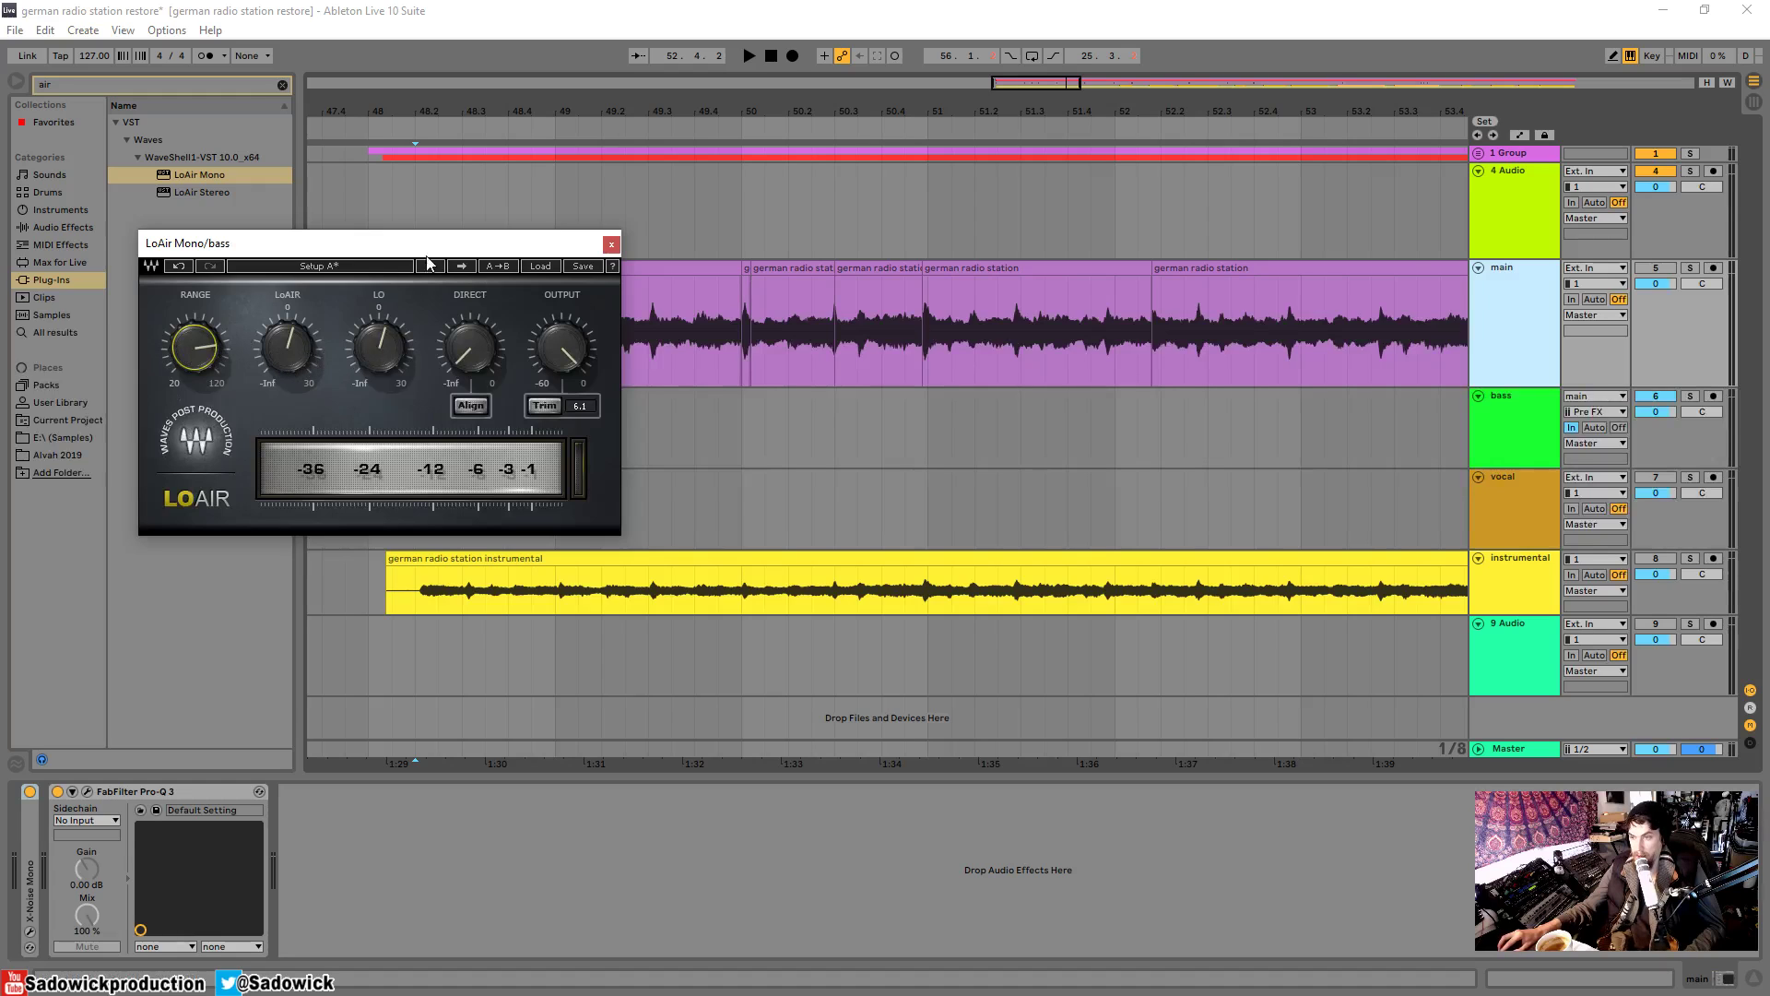
drag(422, 247, 332, 295)
click(745, 412)
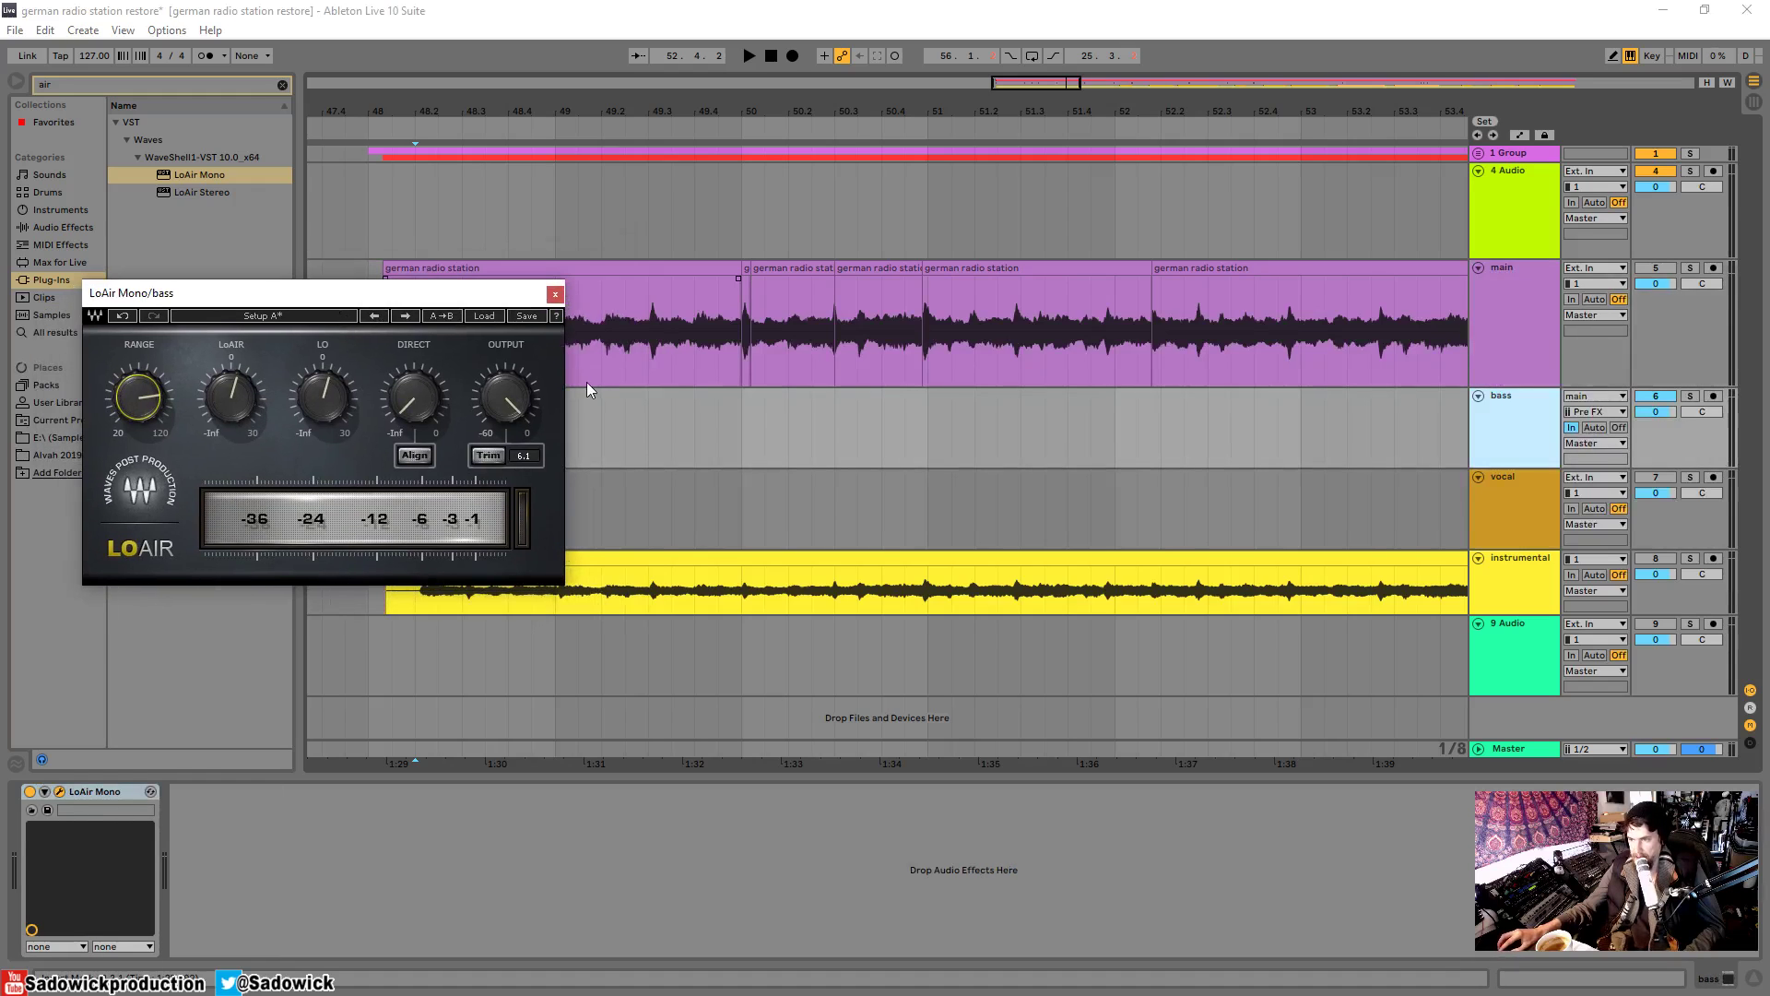
key(space)
click(232, 397)
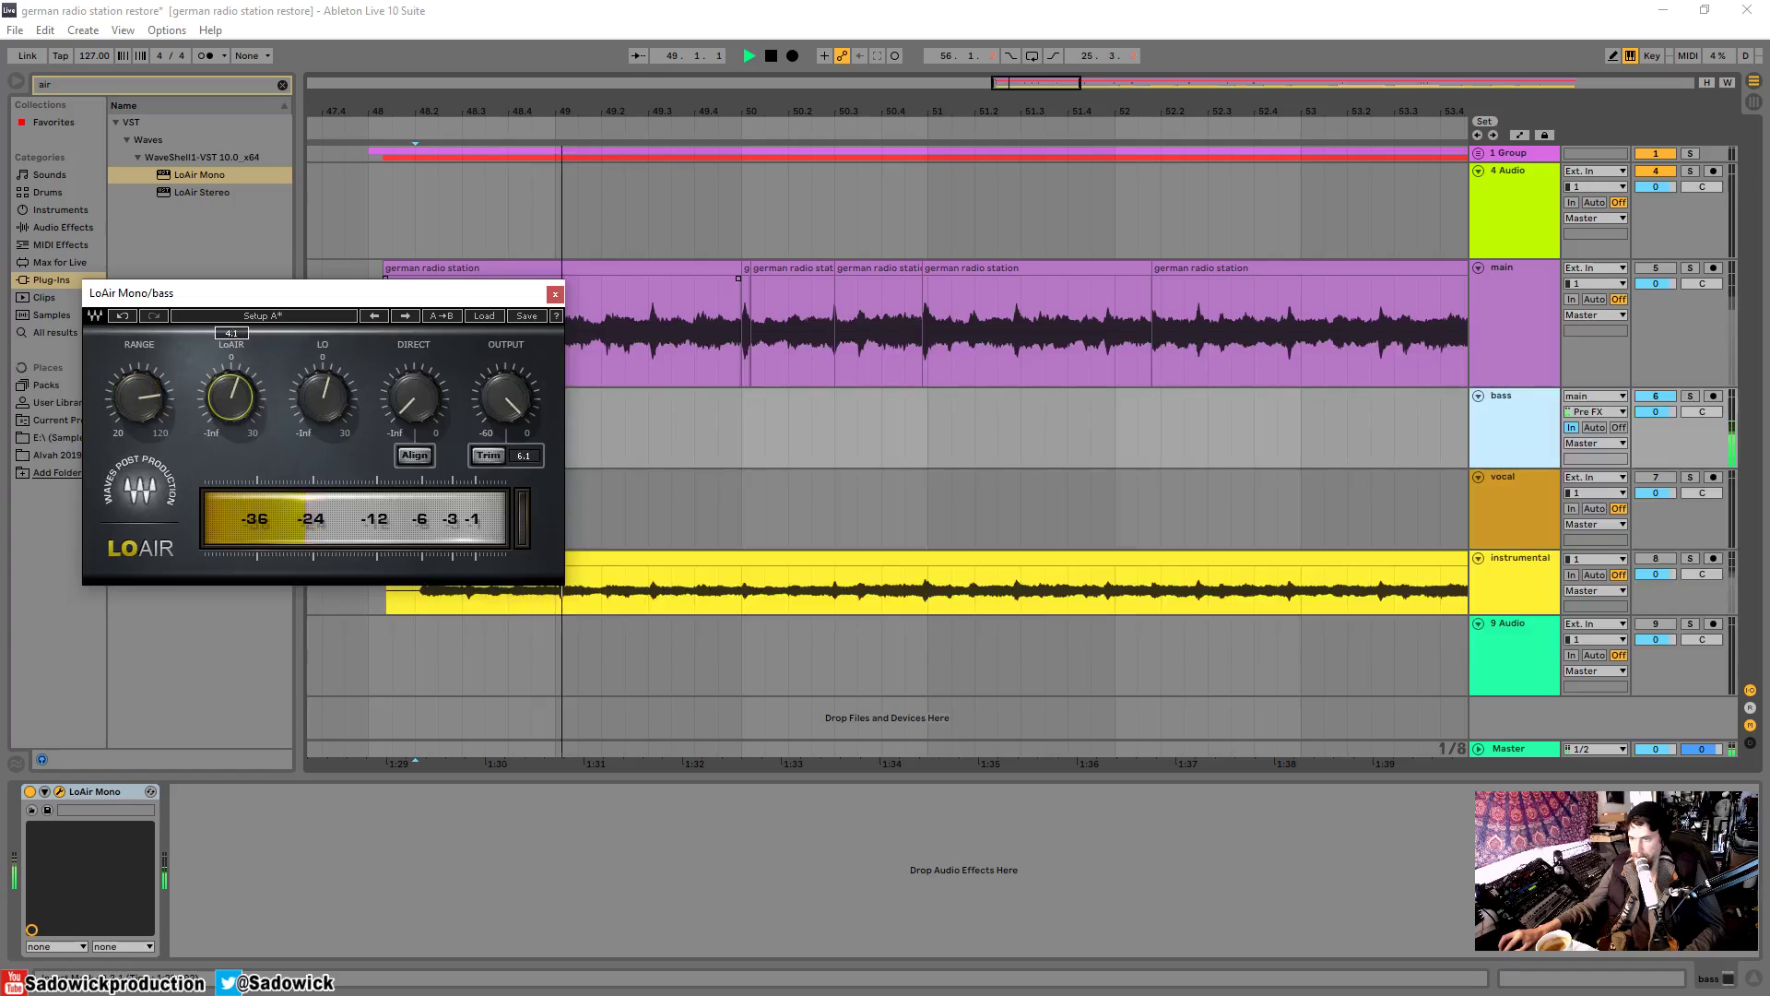
drag(231, 397, 230, 359)
key(space)
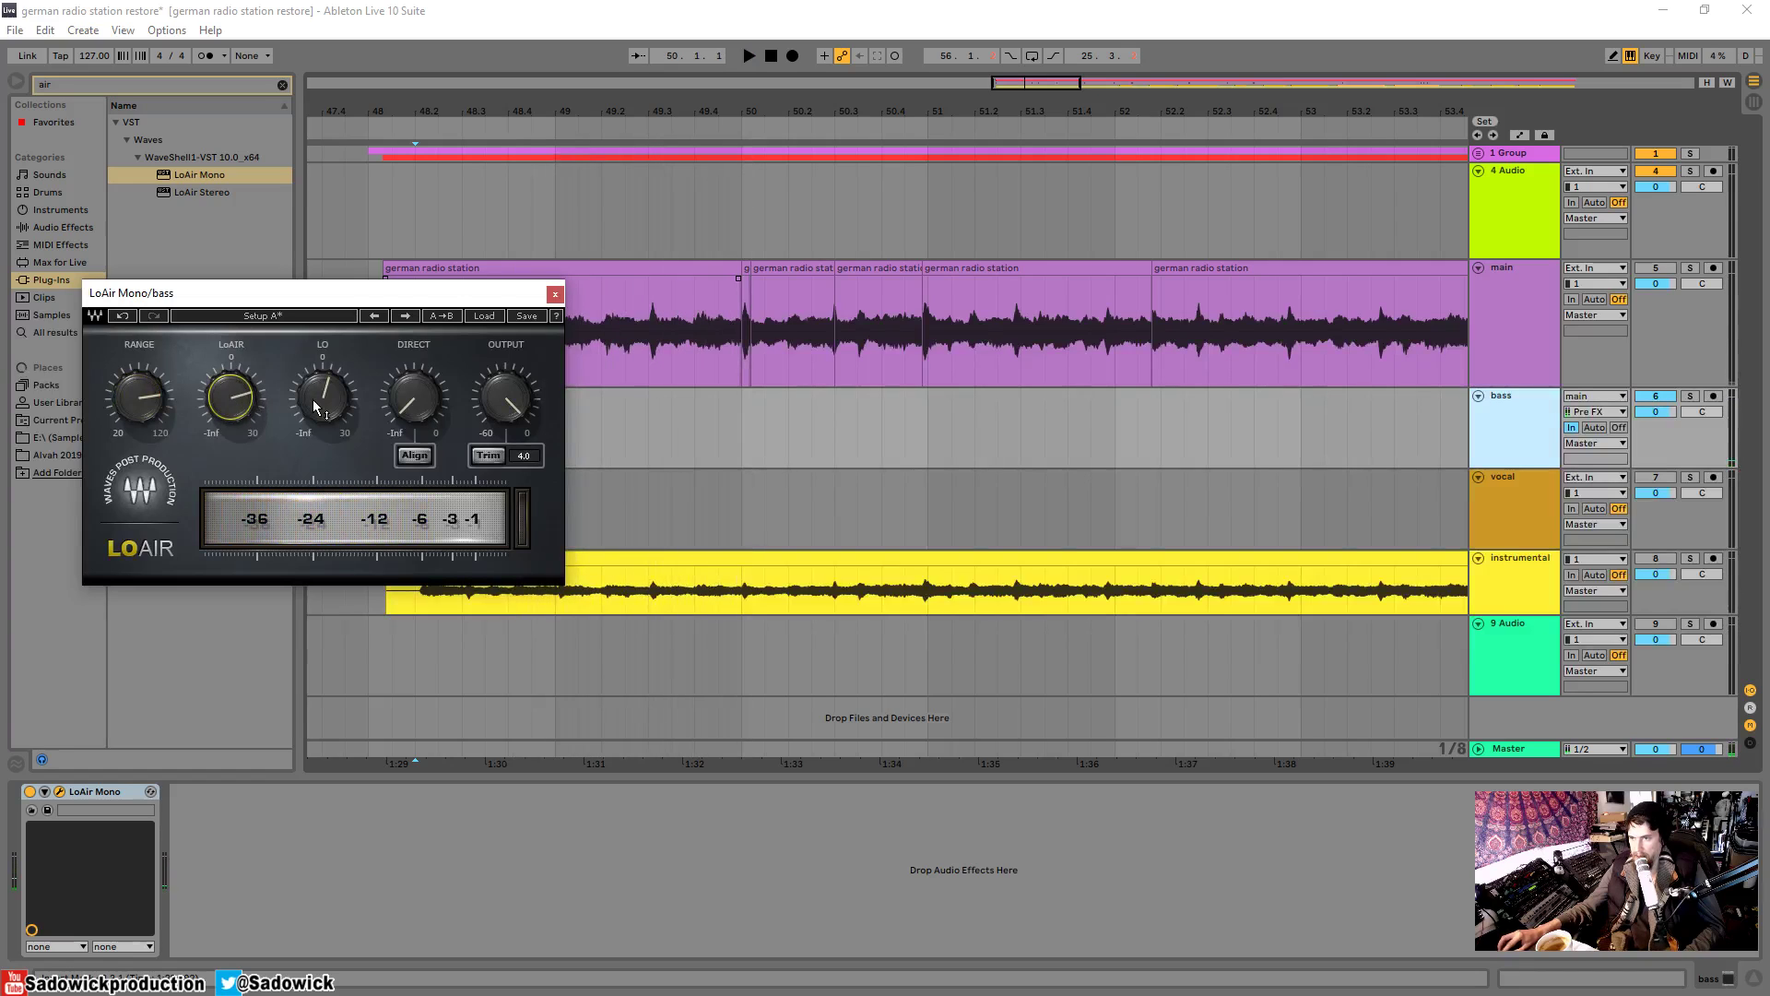
- Raise LoAir's LO level to about 22 and turn its LoAIR level down to -Inf, listening to the bass track
key(space)
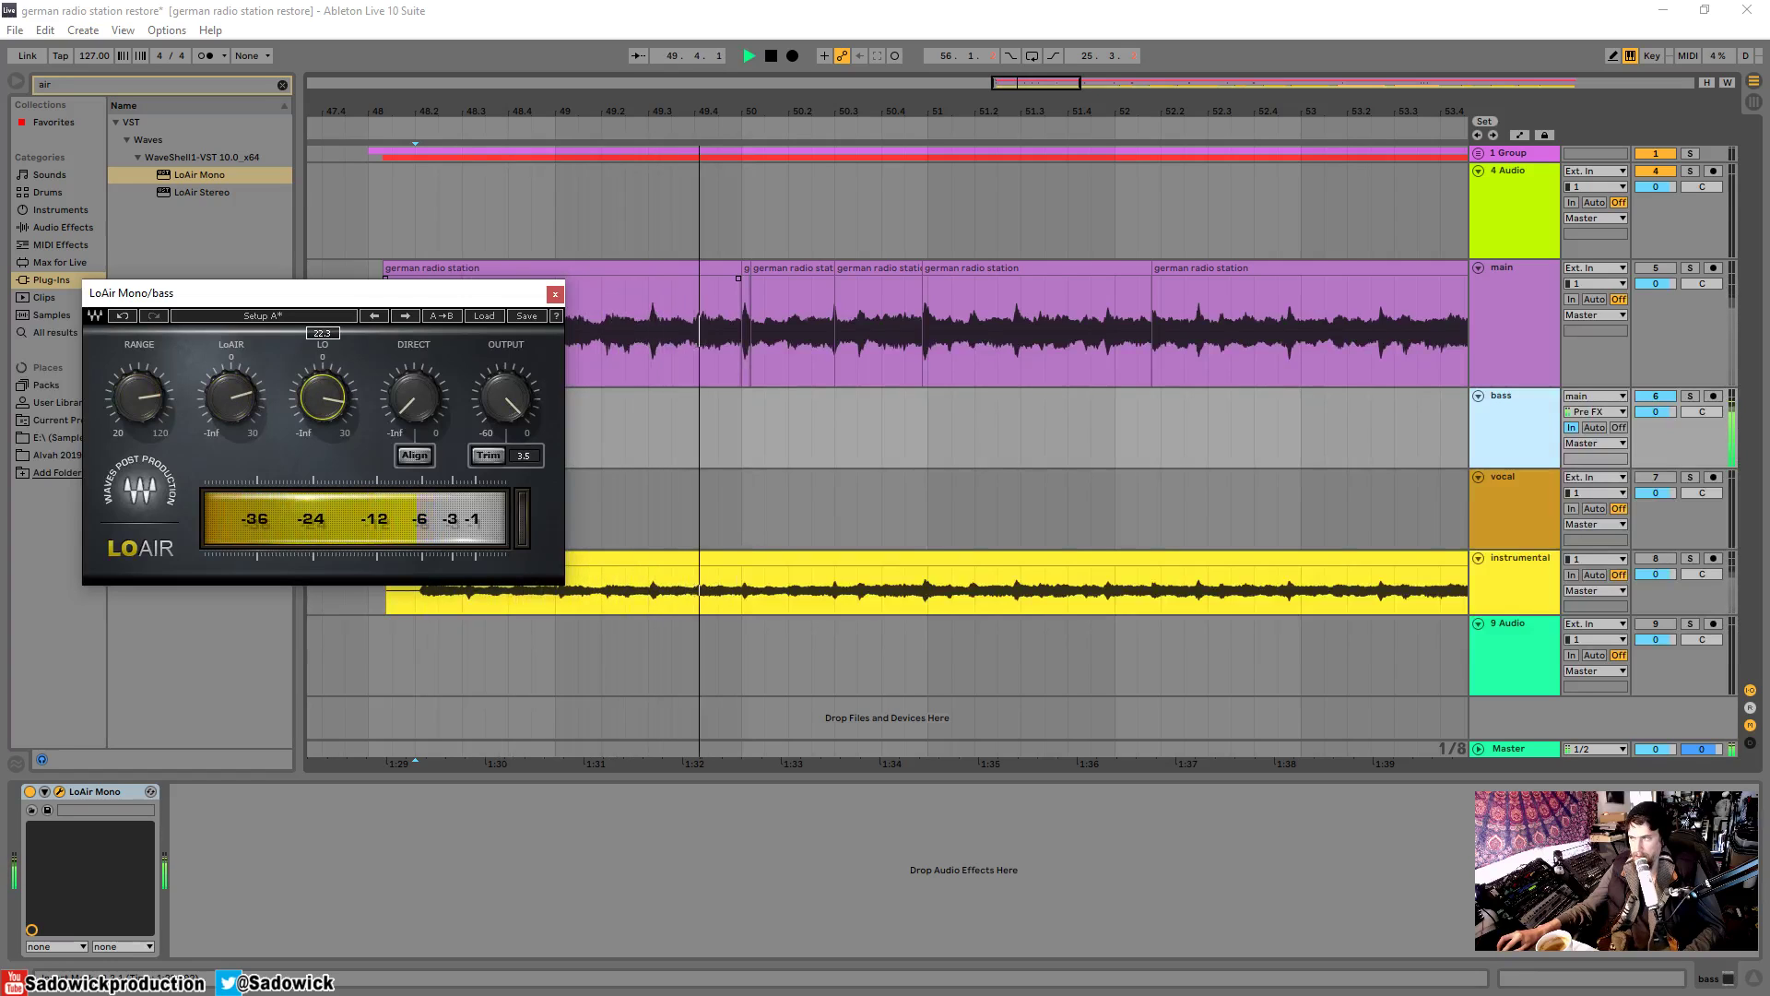
drag(316, 403, 231, 403)
key(space)
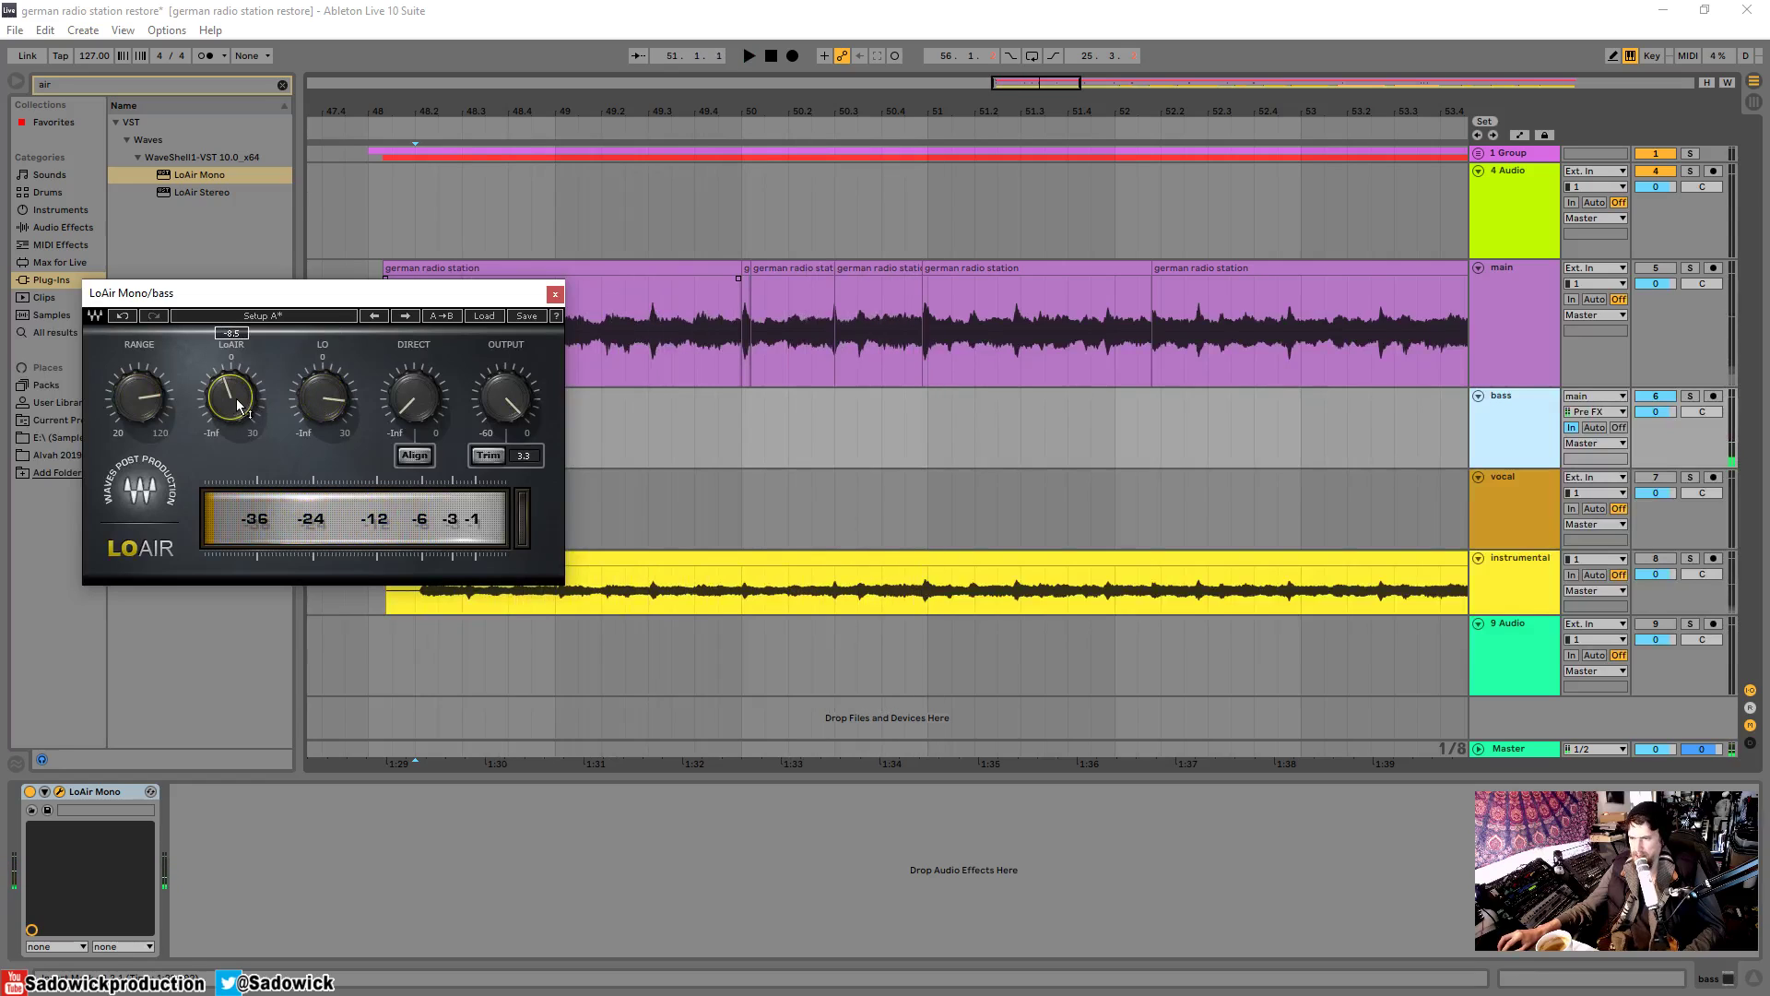
key(space)
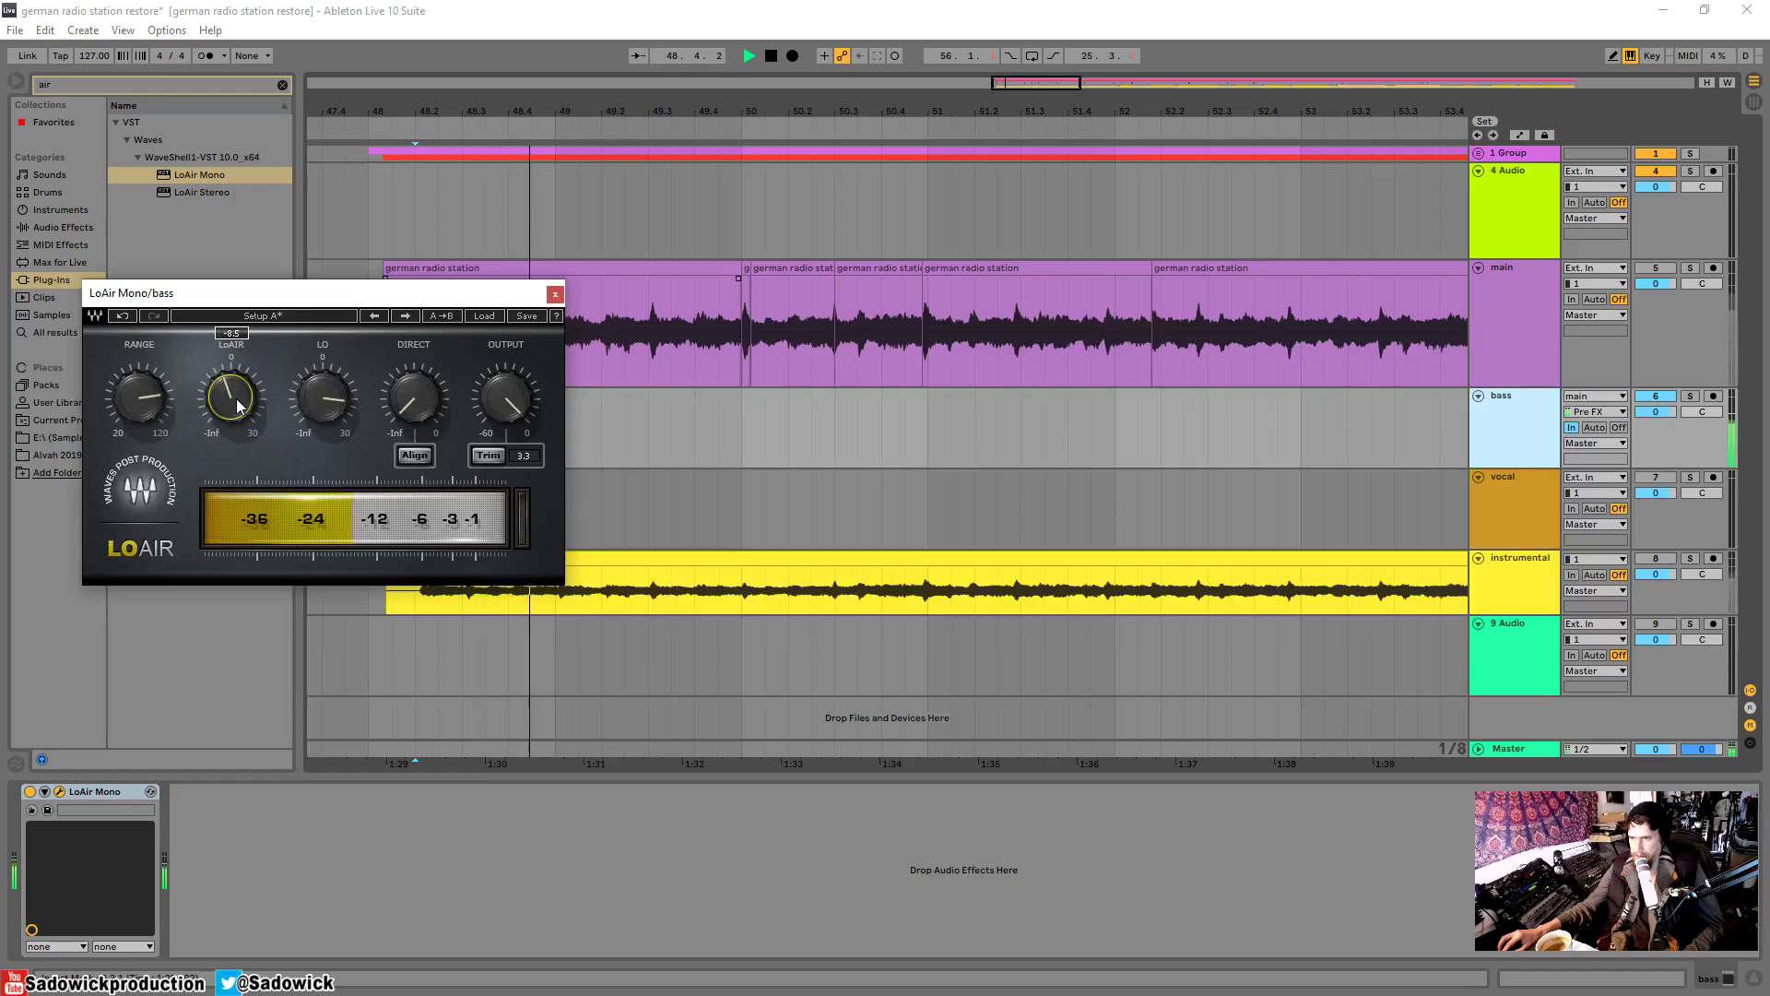
drag(237, 406, 237, 464)
drag(237, 369, 312, 377)
key(space)
key(space)
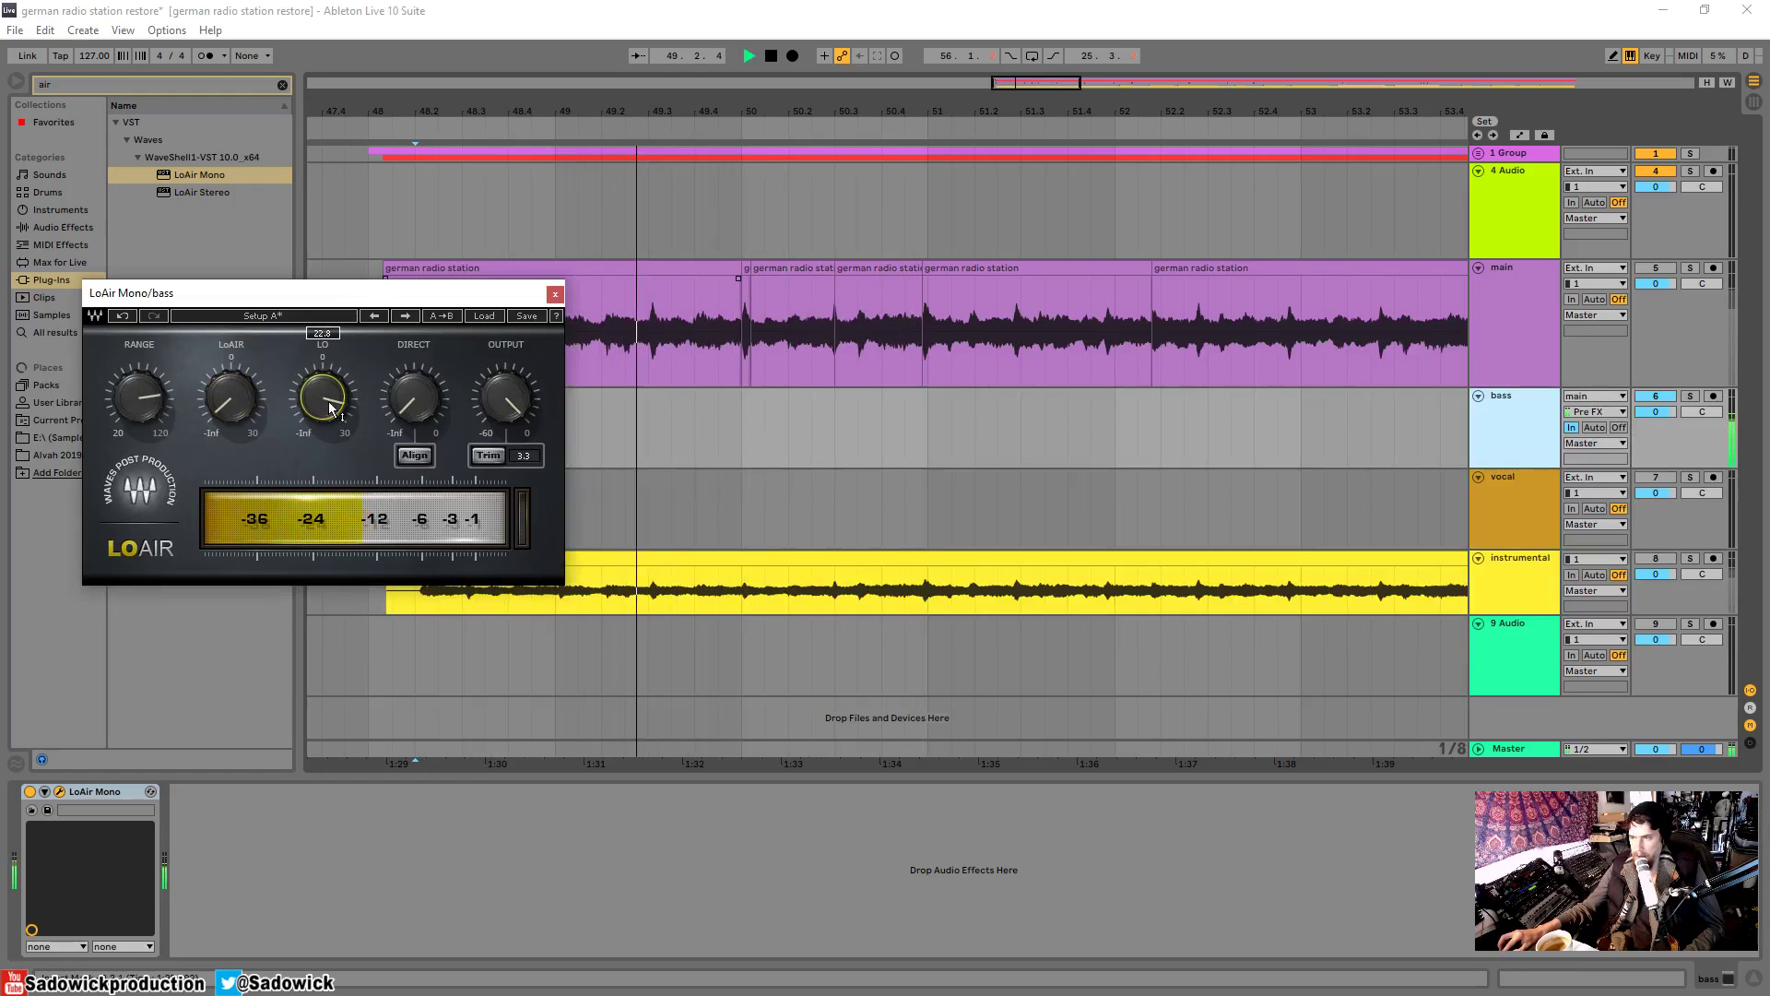
key(space)
- Add FabFilter Pro-Q 3 after LoAir Mono on the bass track and arrange both plug-in windows side by side
drag(359, 295, 701, 151)
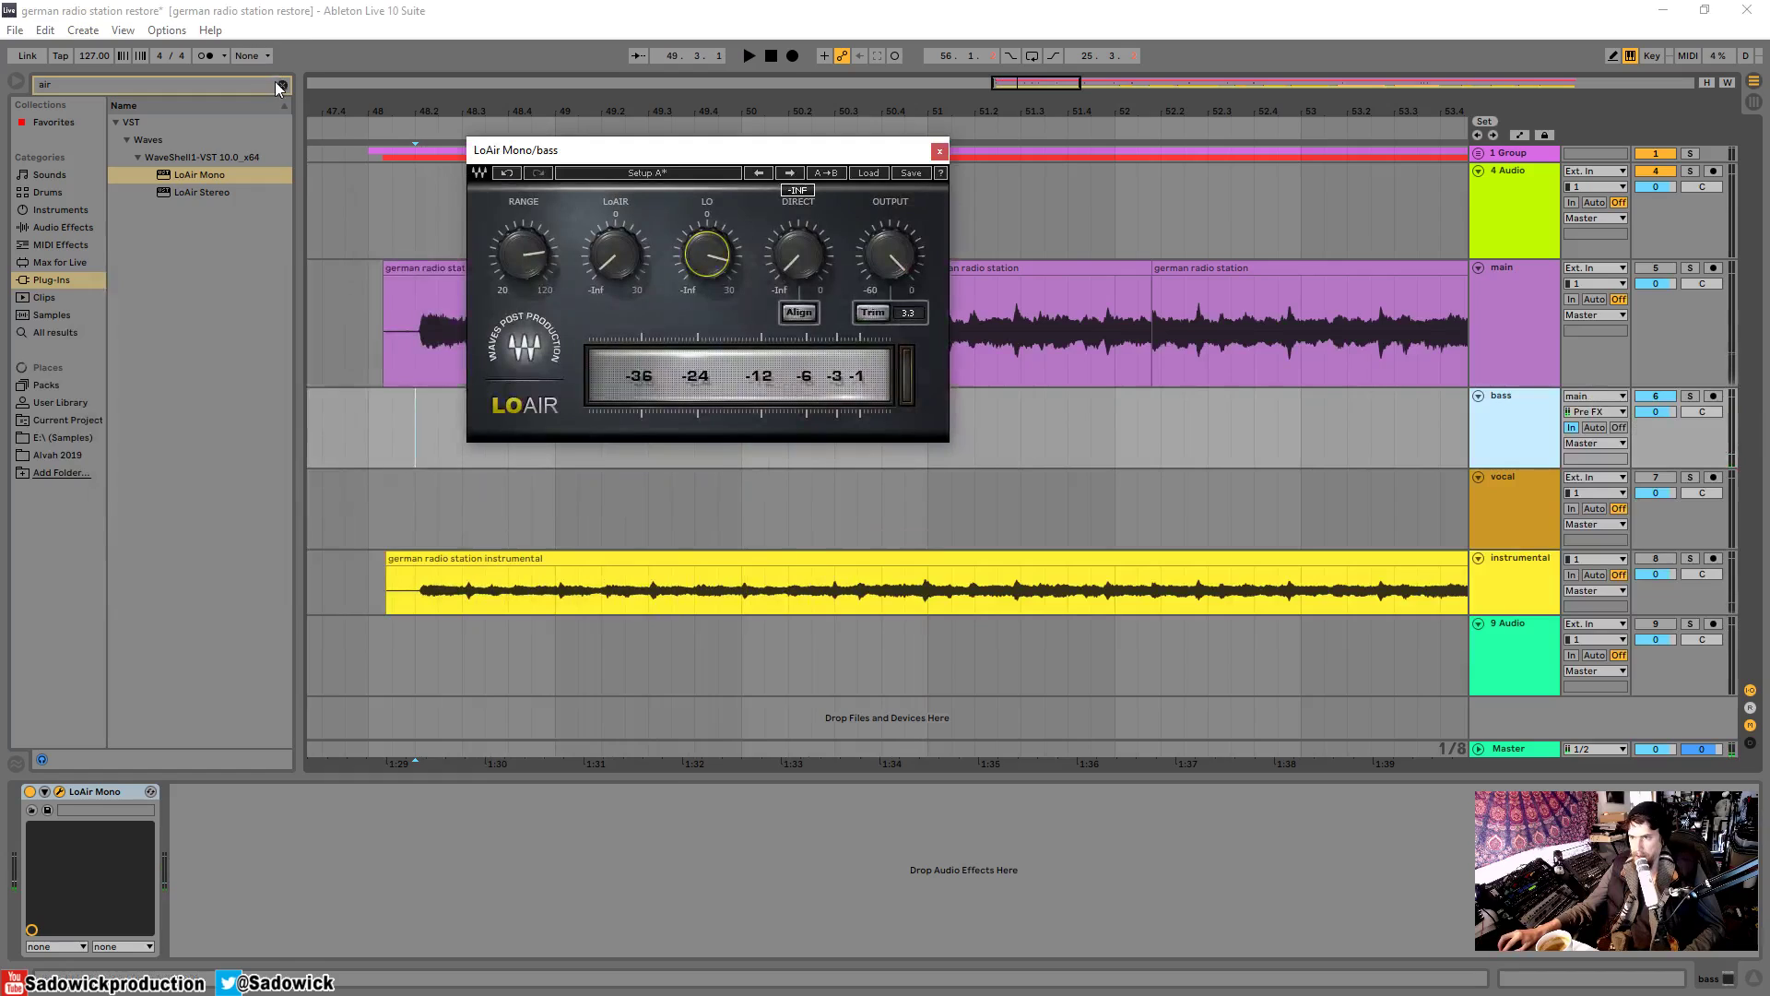
click(280, 84)
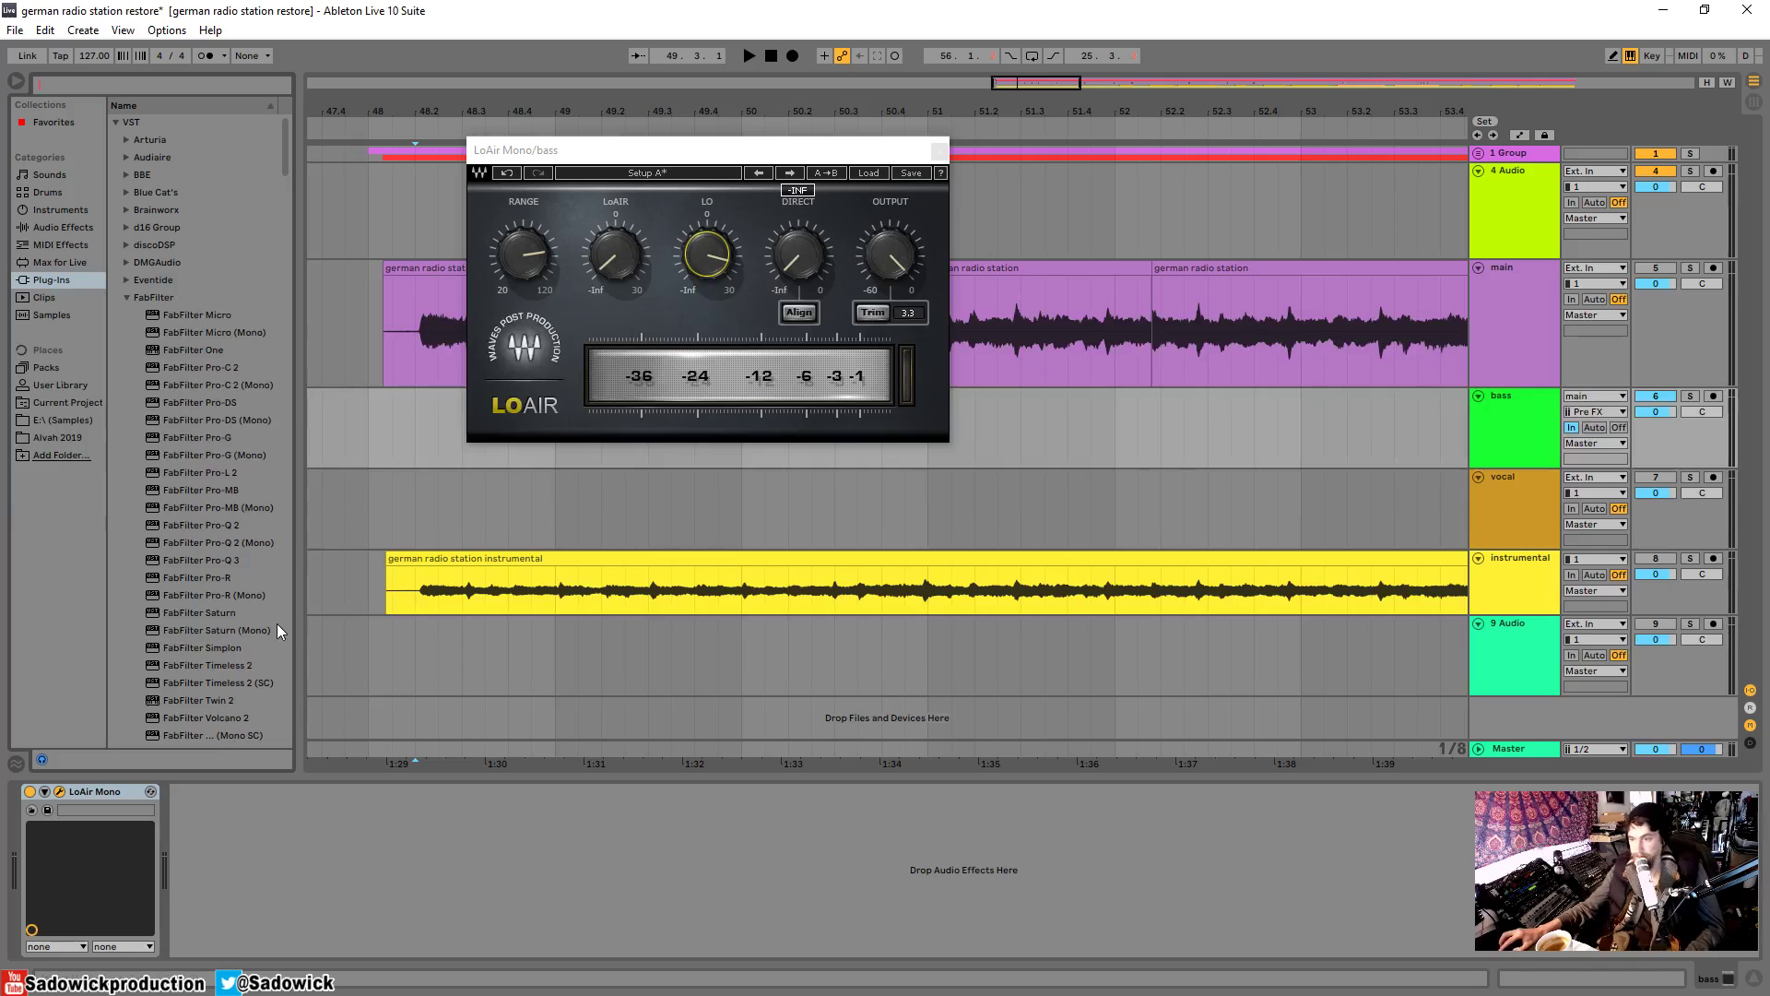
drag(221, 565, 296, 810)
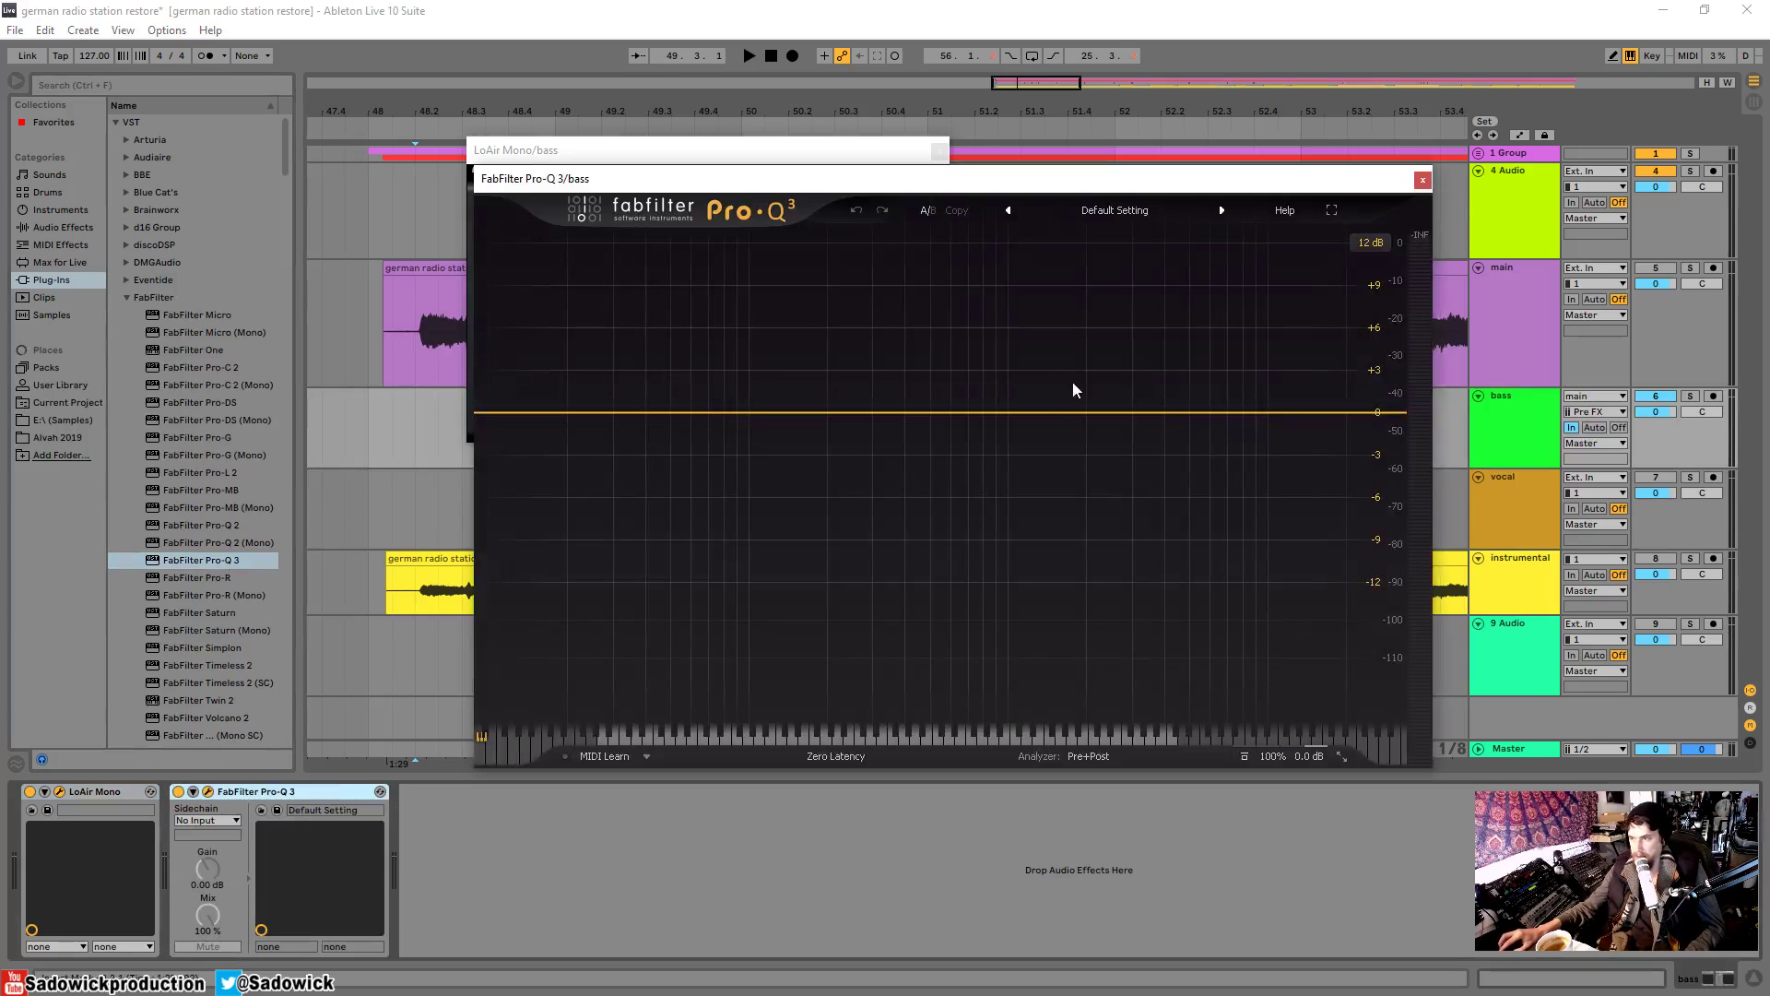
drag(971, 189, 1288, 108)
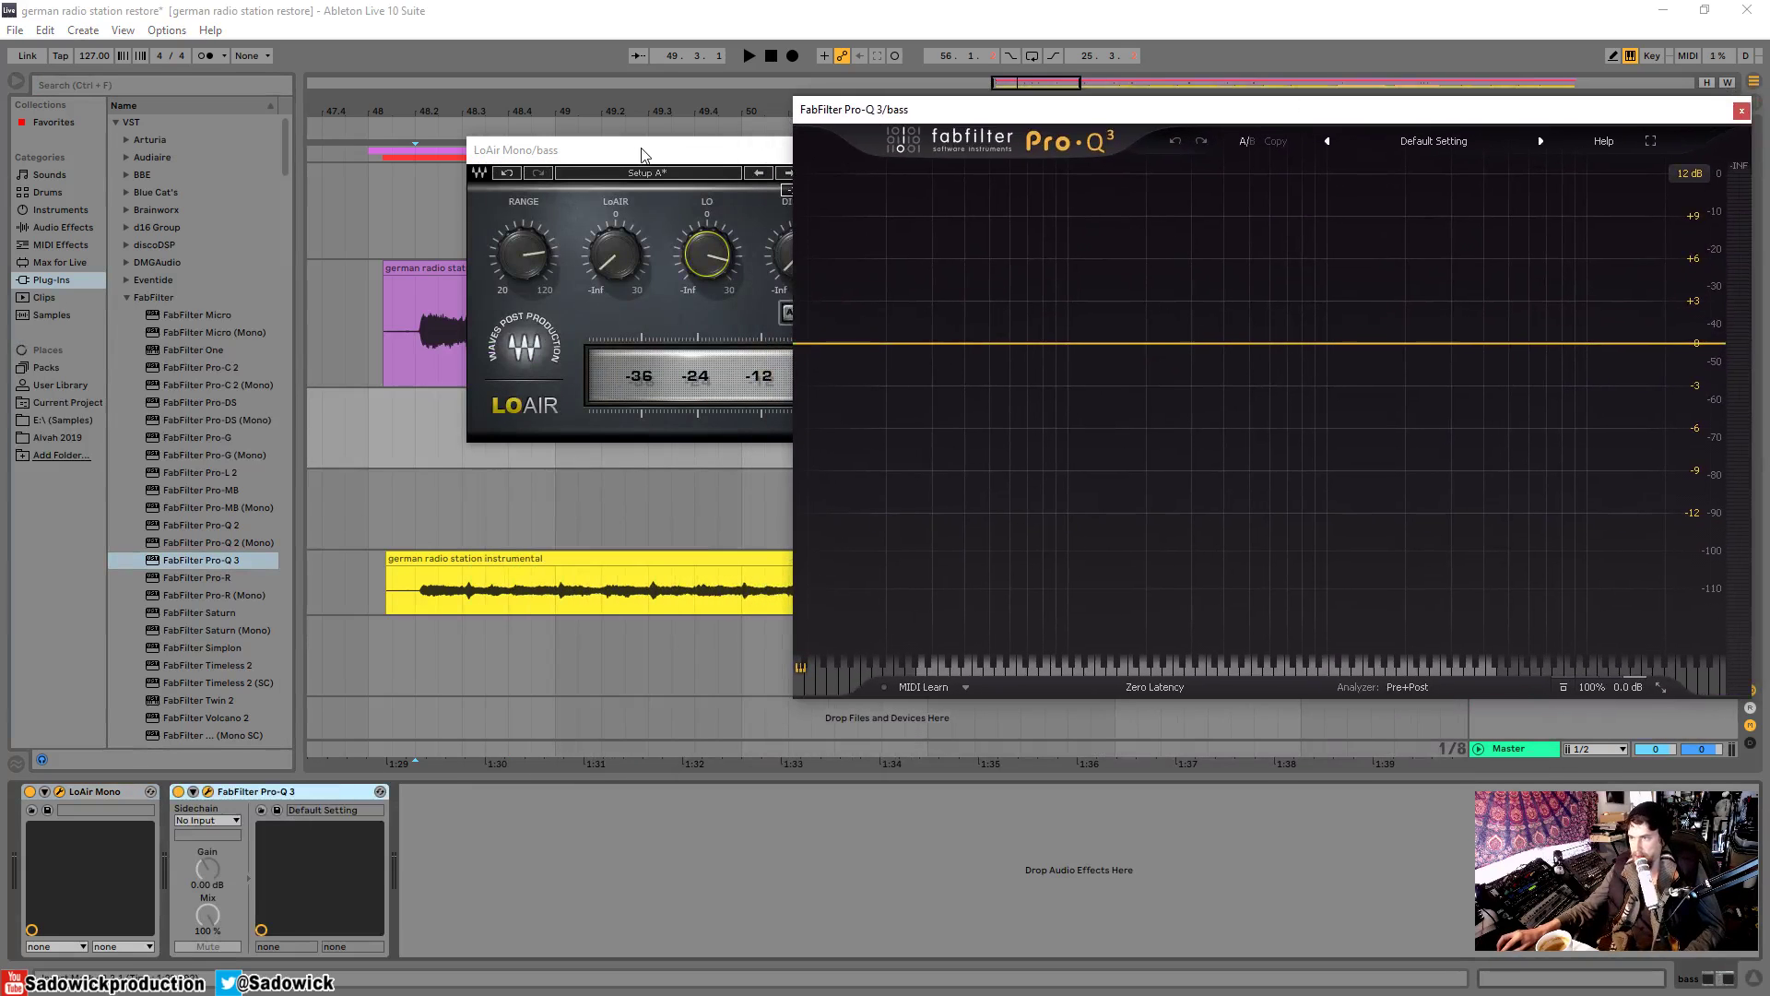
drag(642, 154, 376, 163)
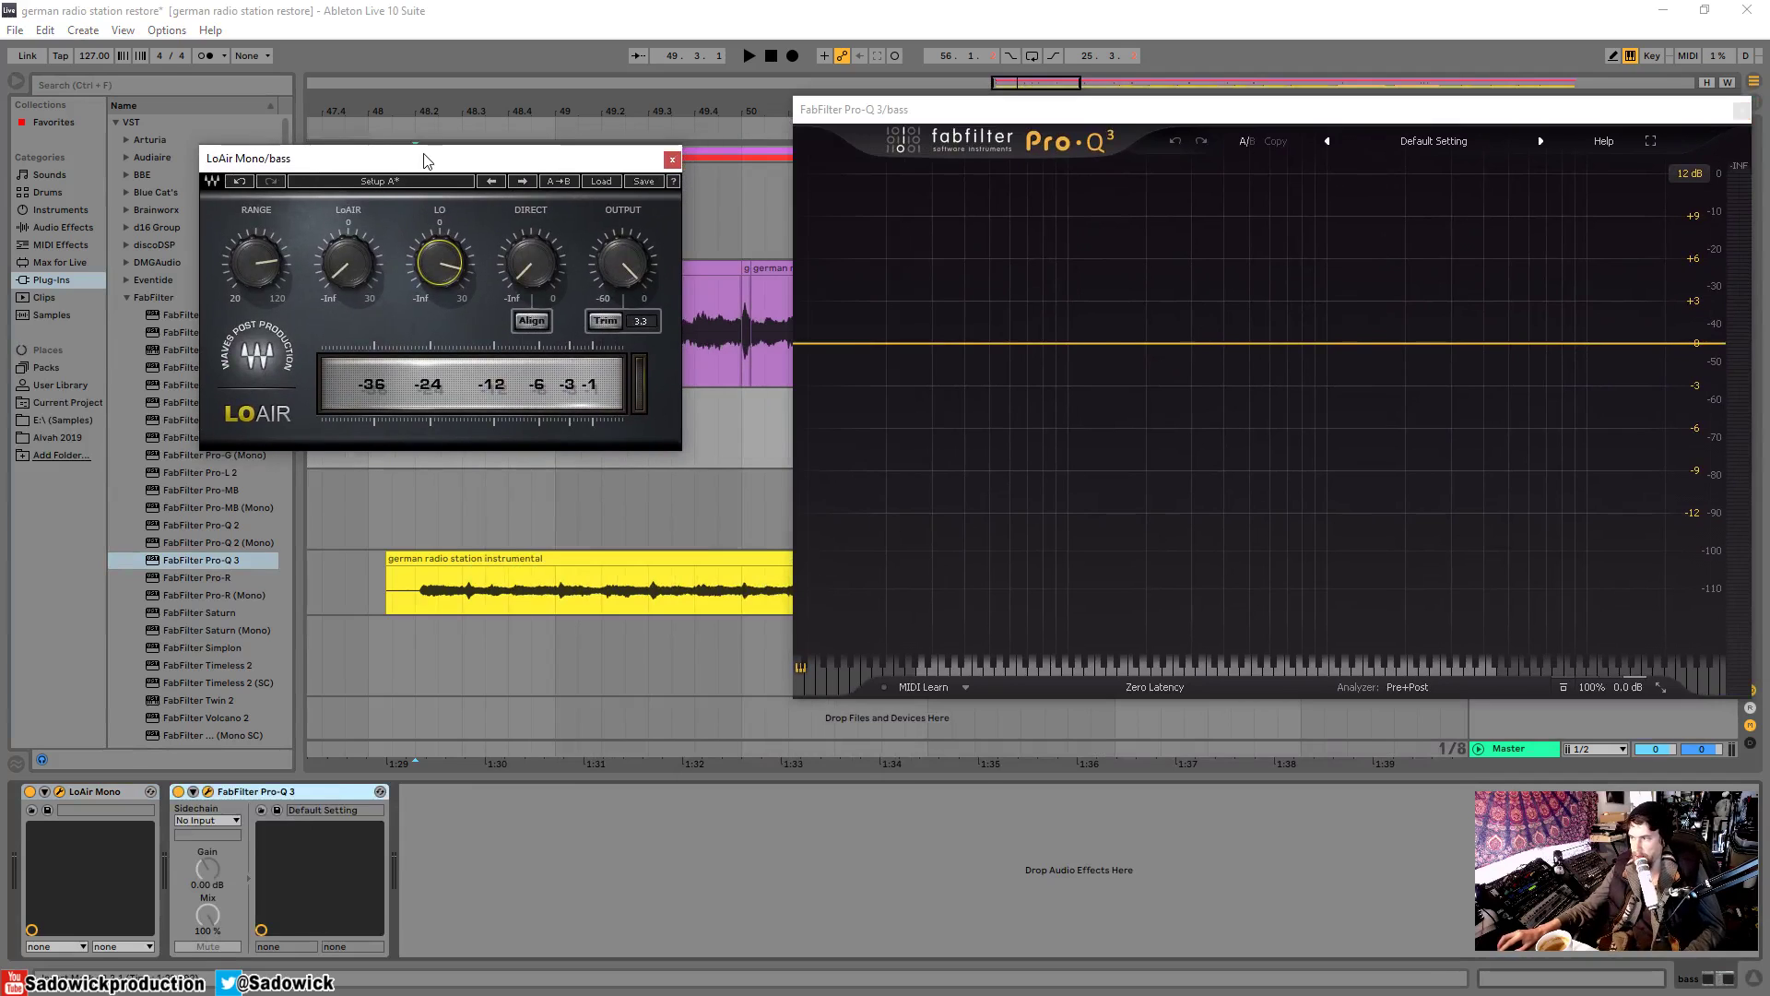
- Play the bass track with only LO raised, and with only LoAIR raised, to compare their spectra in Pro-Q 3
key(space)
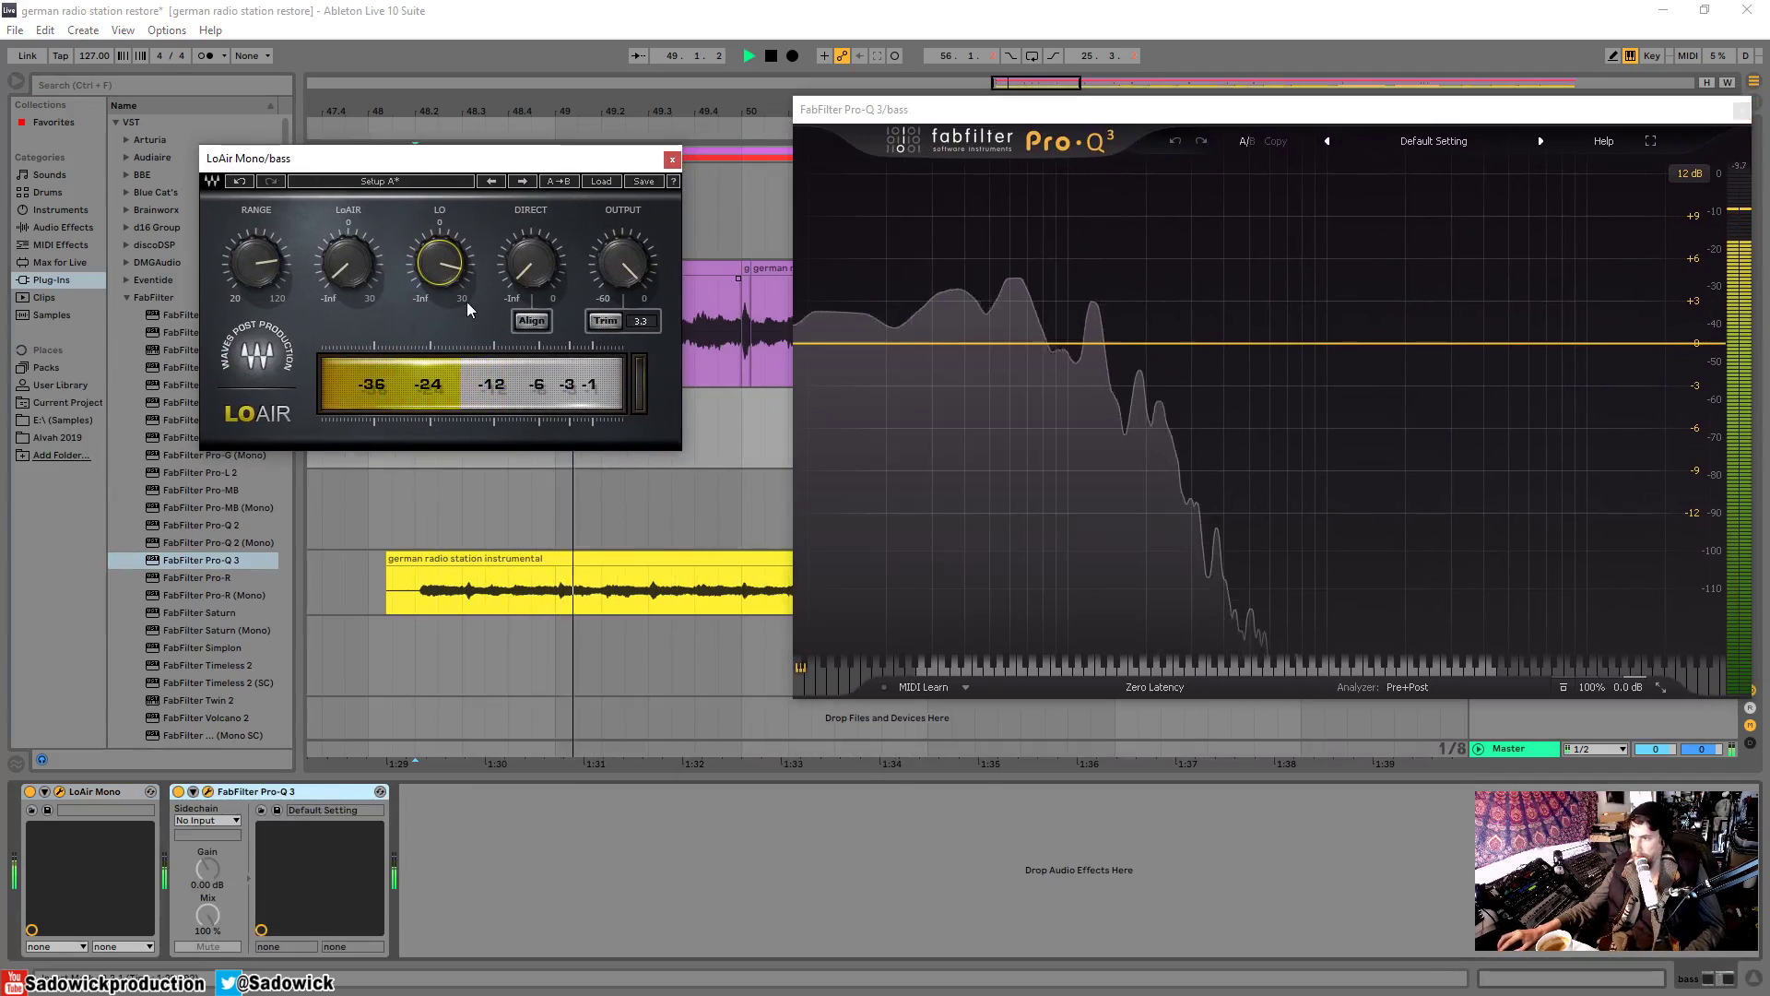
key(space)
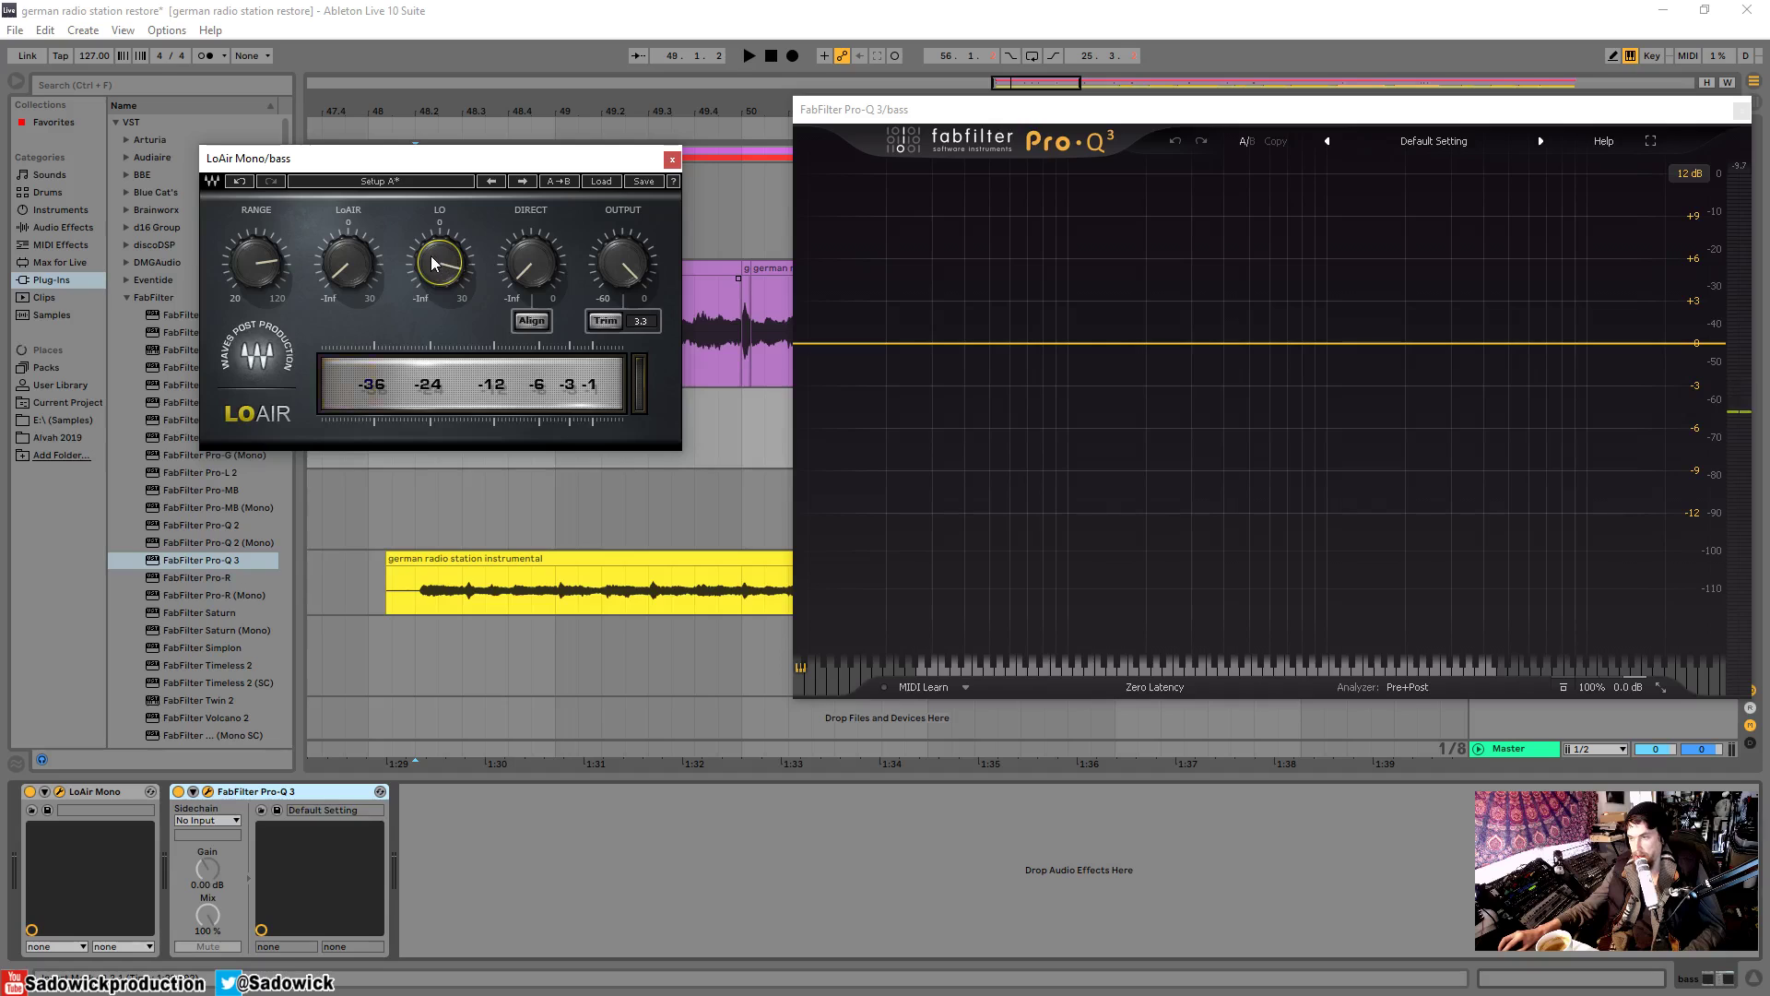
key(space)
drag(432, 264, 431, 369)
key(space)
drag(347, 263, 348, 184)
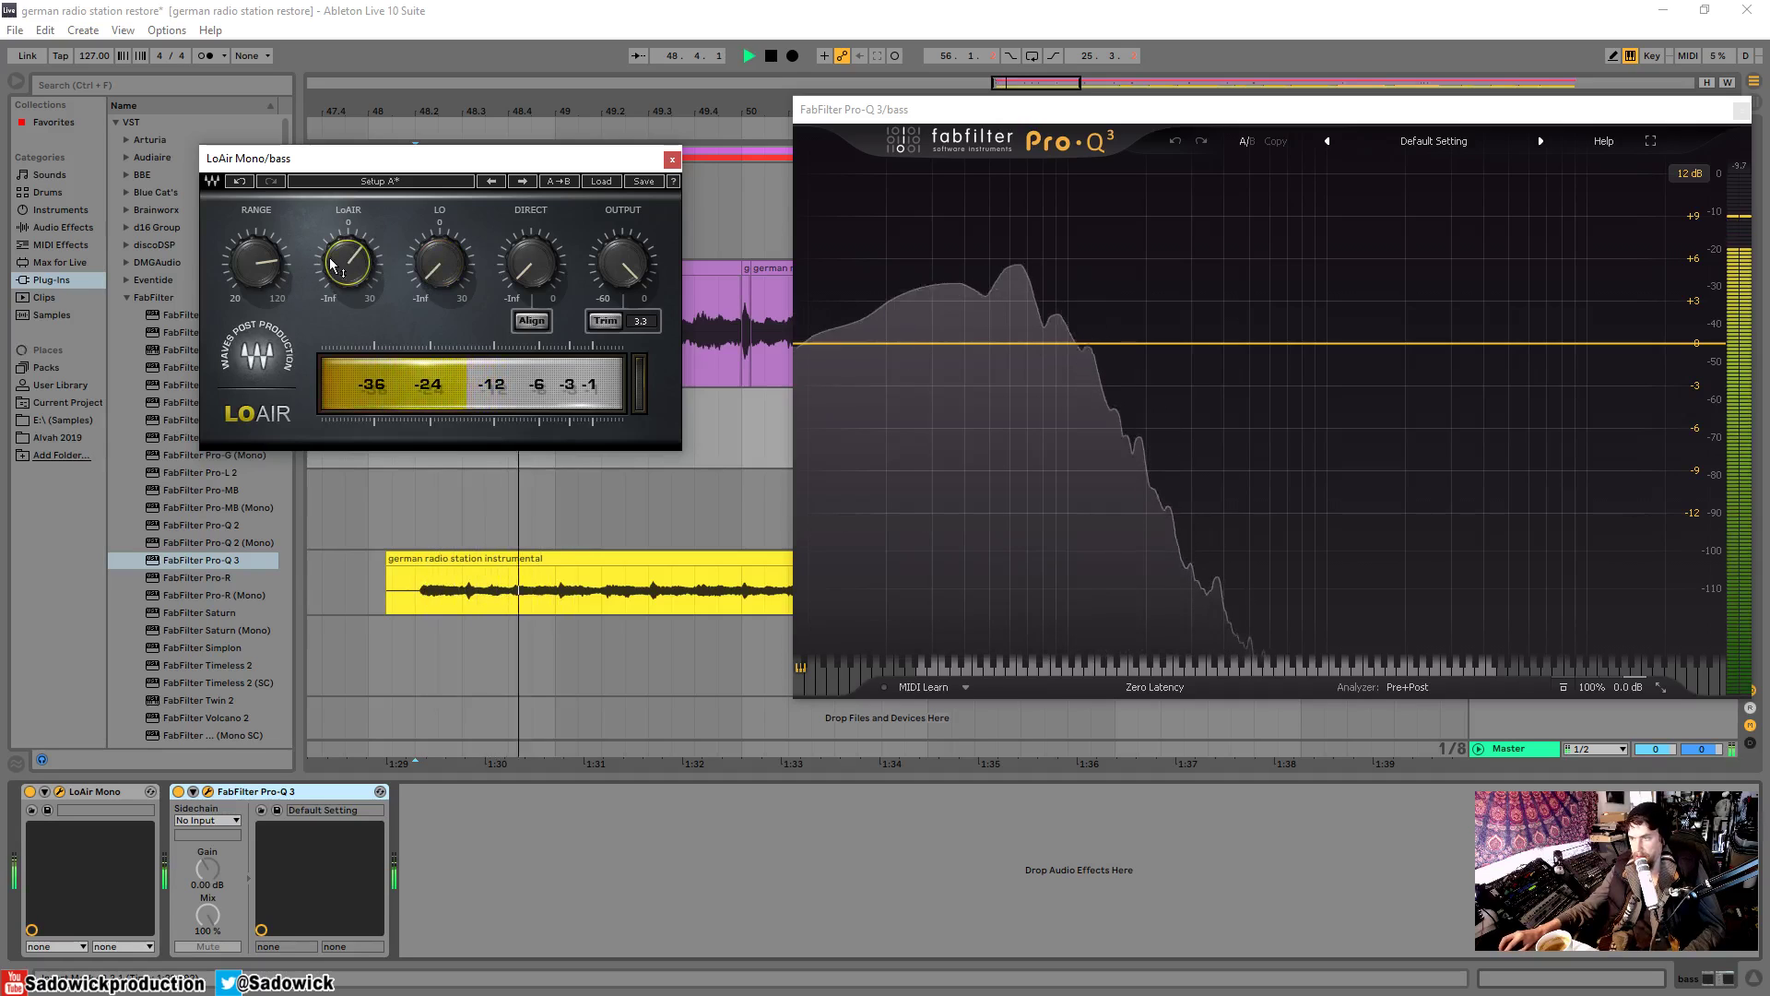
mouse_move(359, 263)
mouse_down()
mouse_move(359, 346)
mouse_move(360, 254)
mouse_up()
key(space)
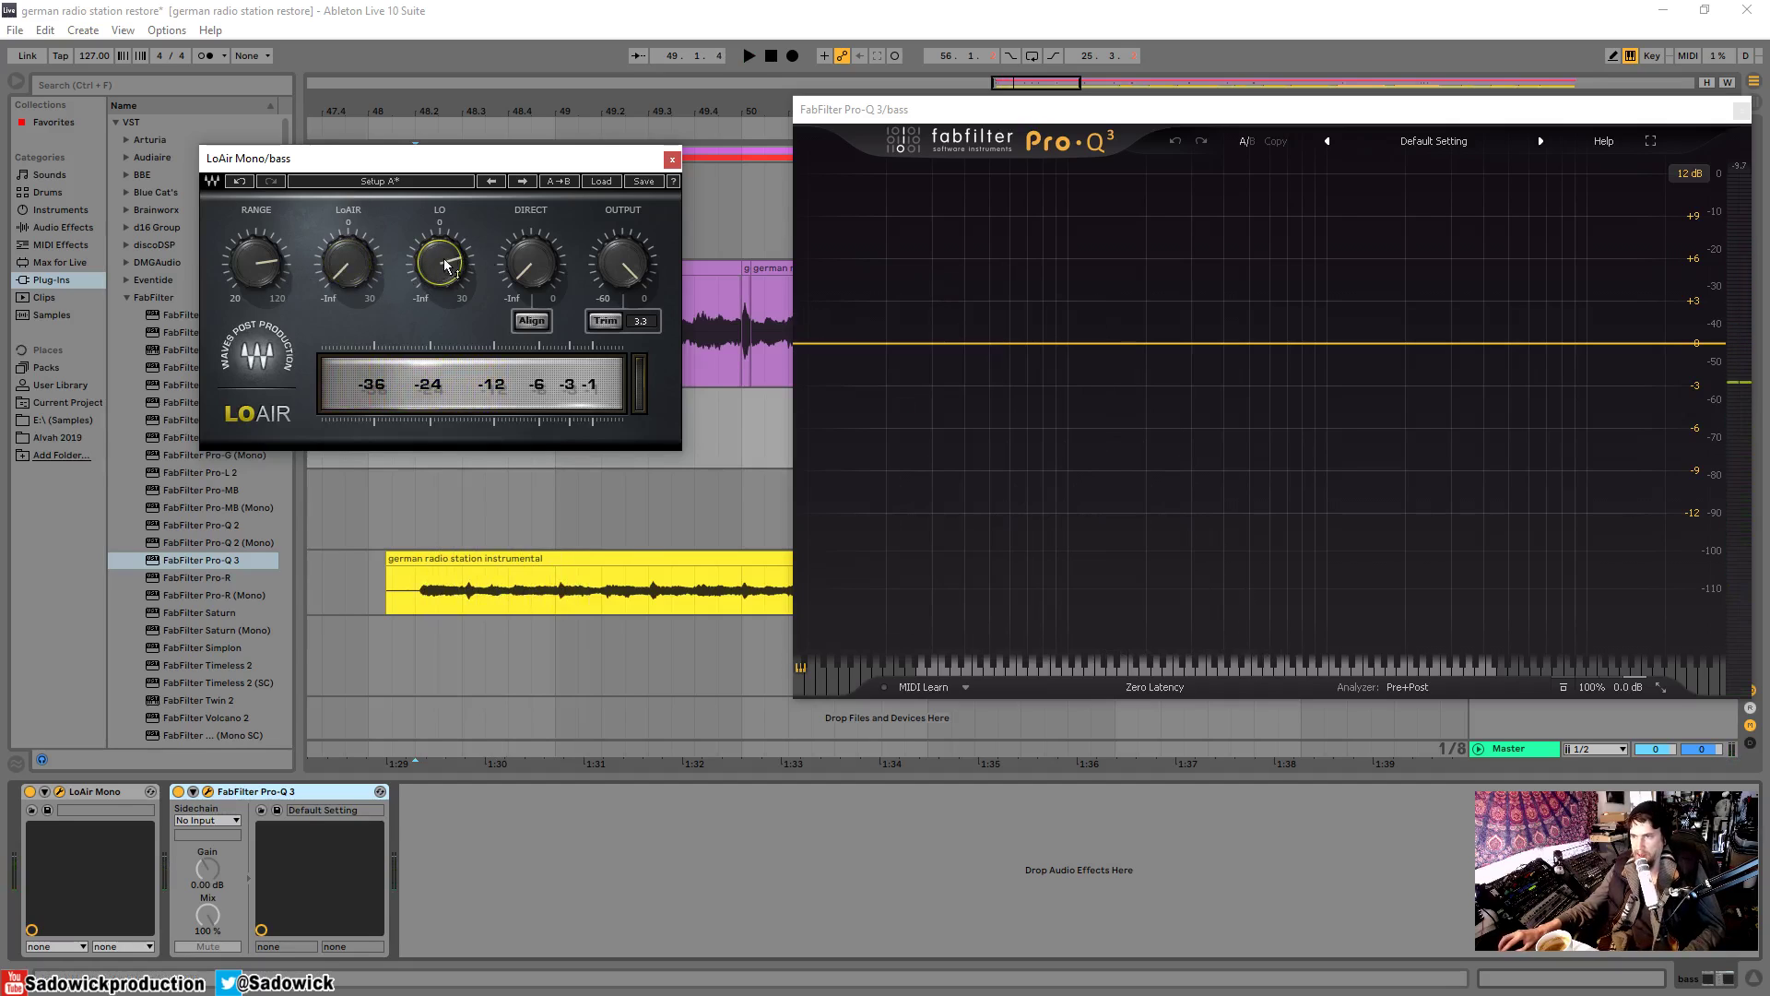
- Blend both LoAir generators during playback, adjusting the LO level and setting the LoAIR level to 6.2
key(space)
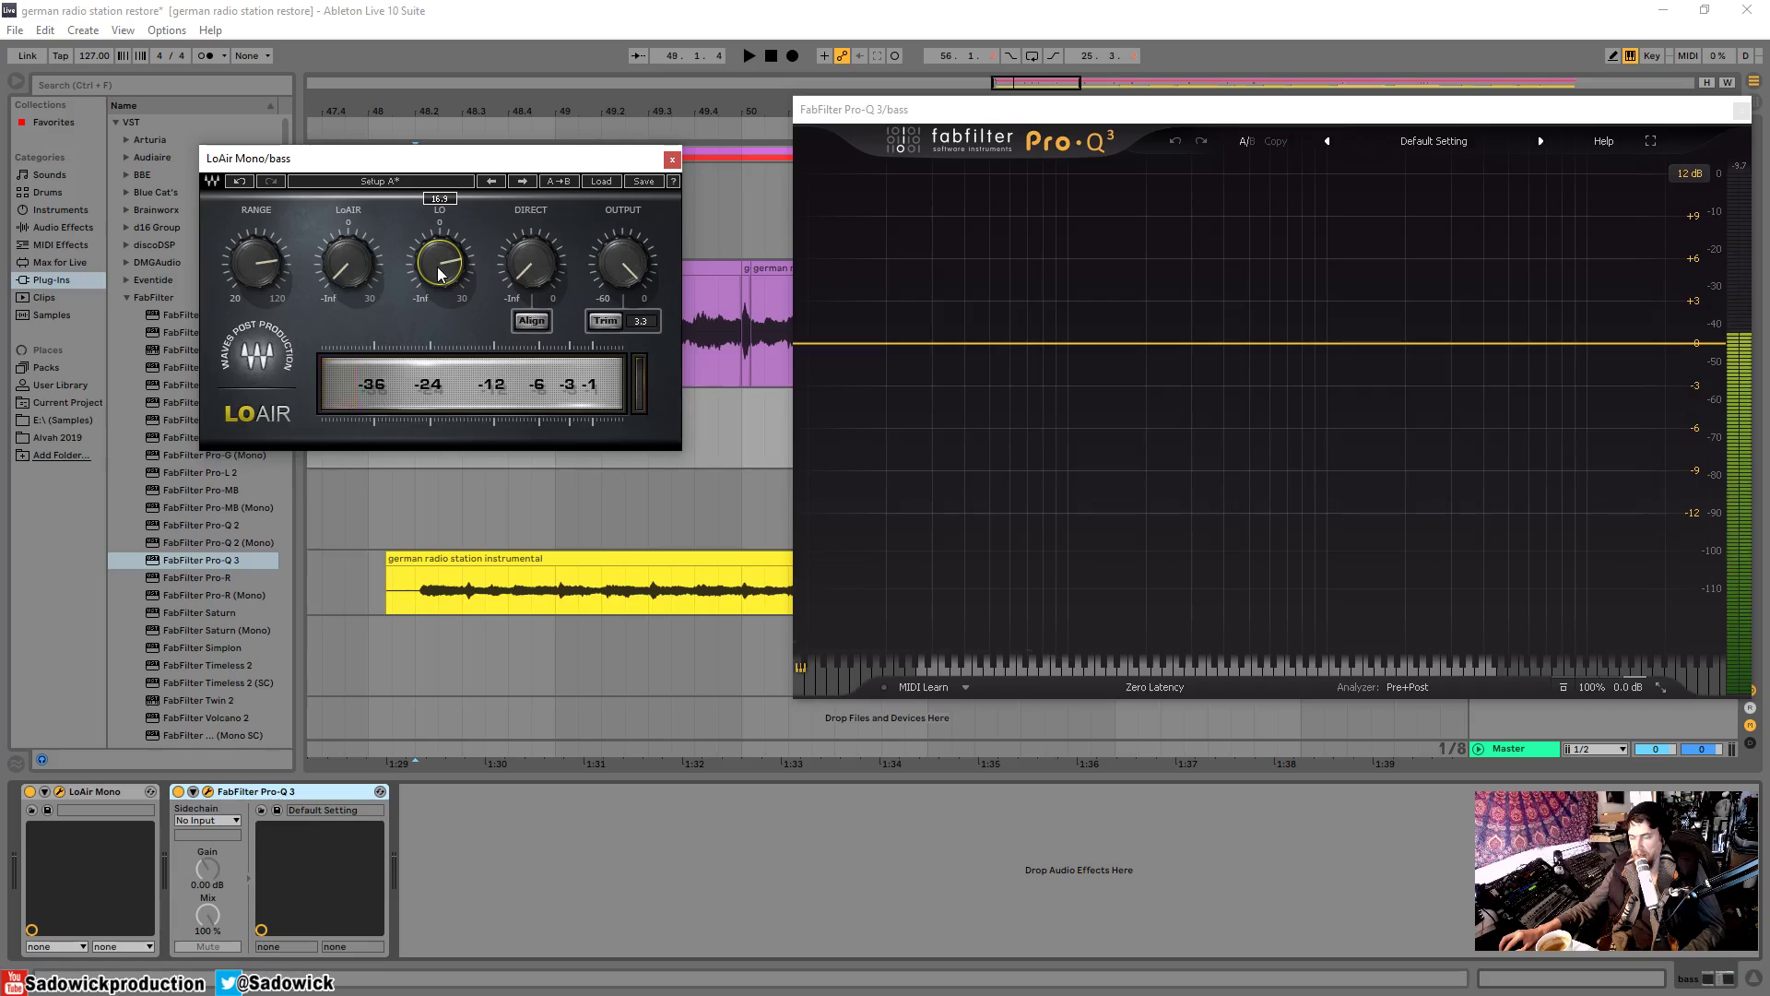
drag(440, 263, 348, 244)
key(space)
key(space)
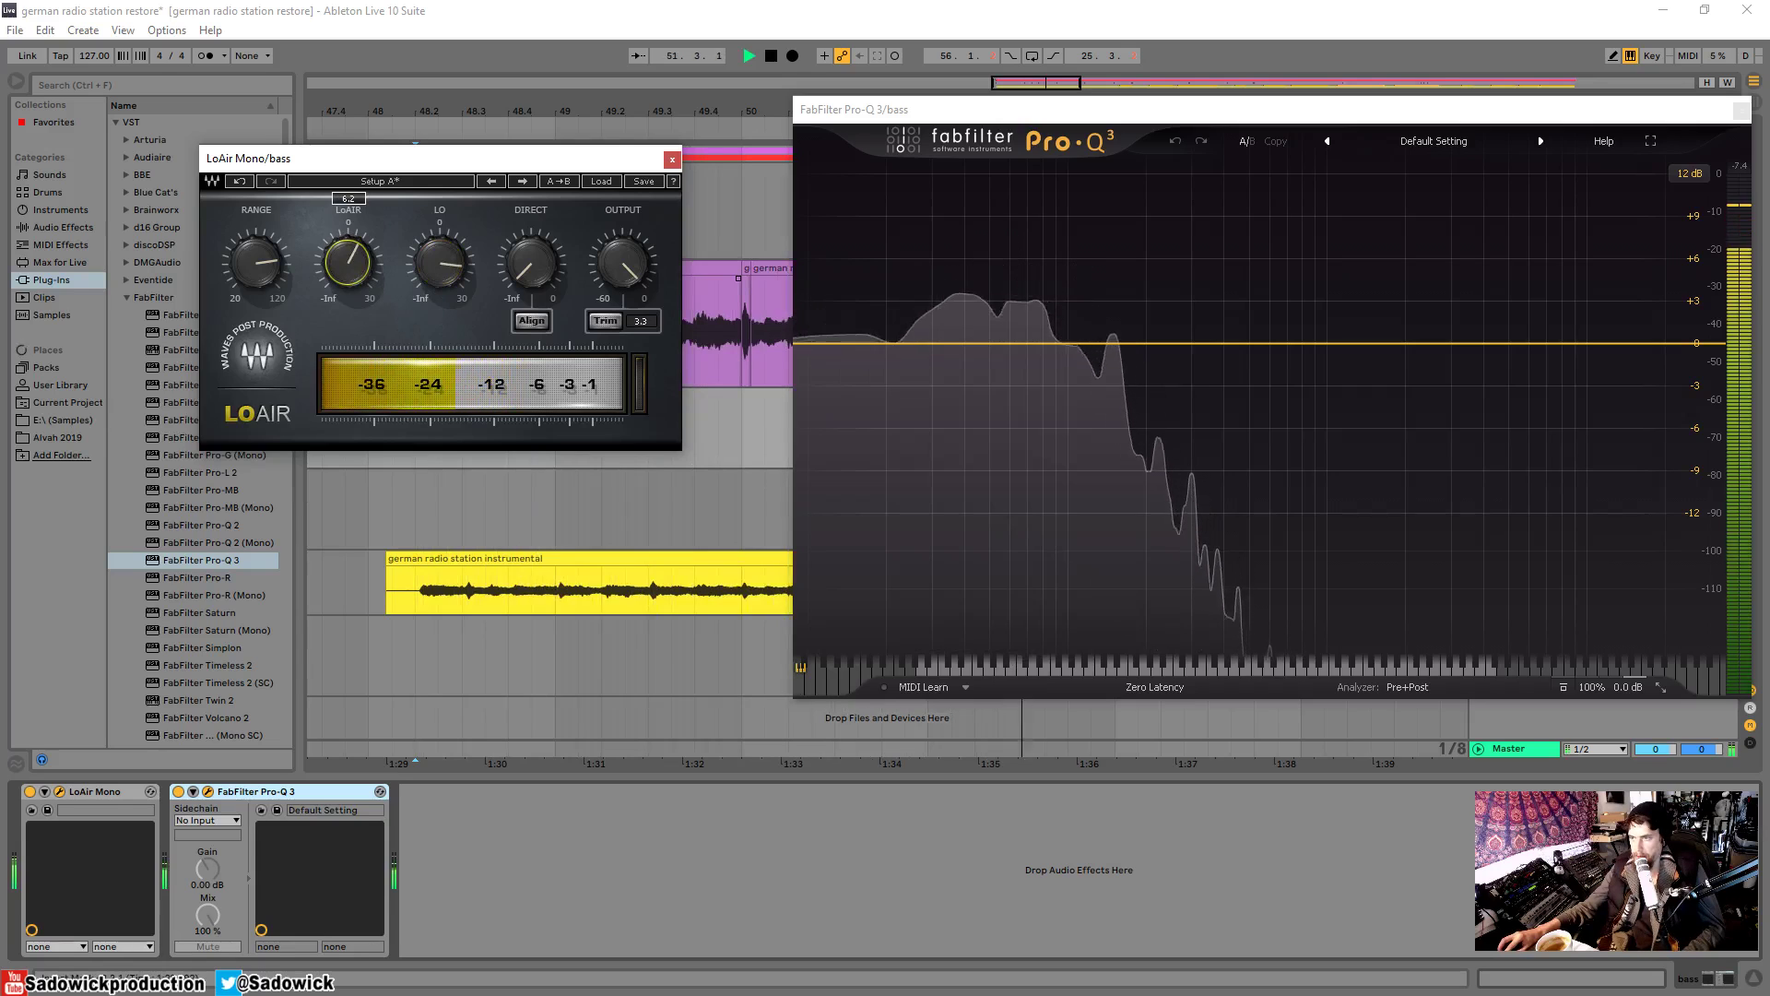
key(space)
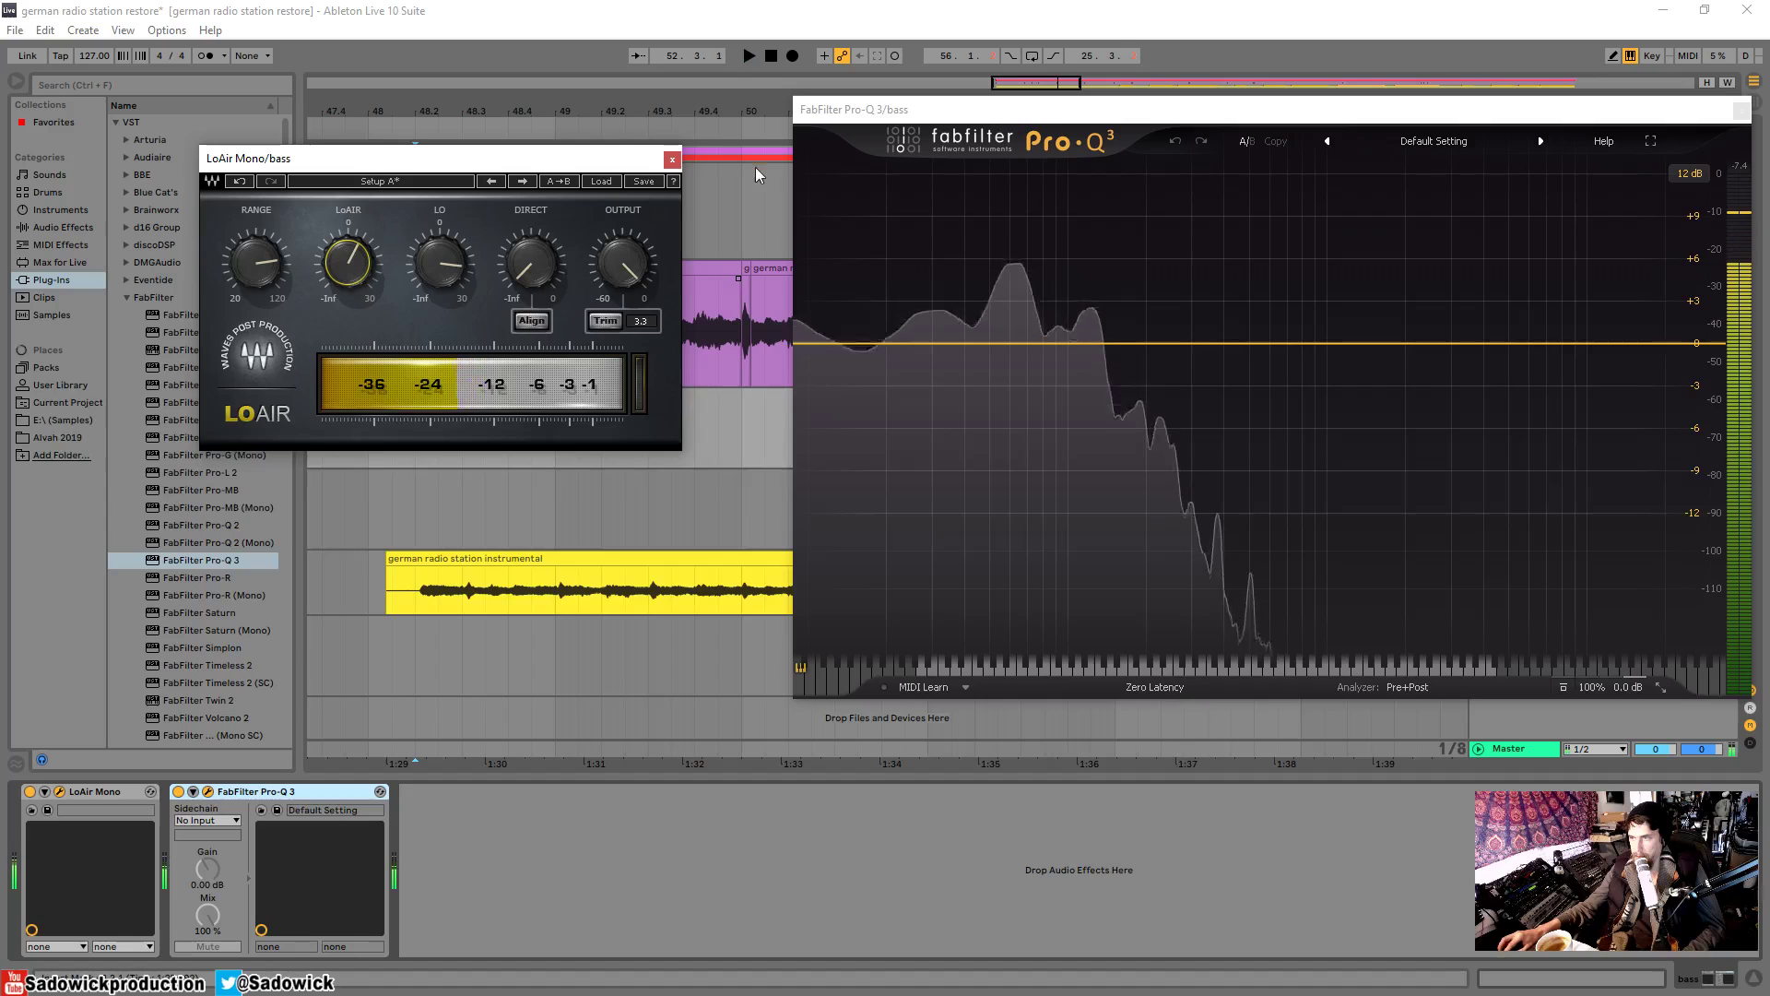
- Reactivate and select the main track, closing the bass track's LoAir Mono and Pro-Q 3 windows
click(672, 159)
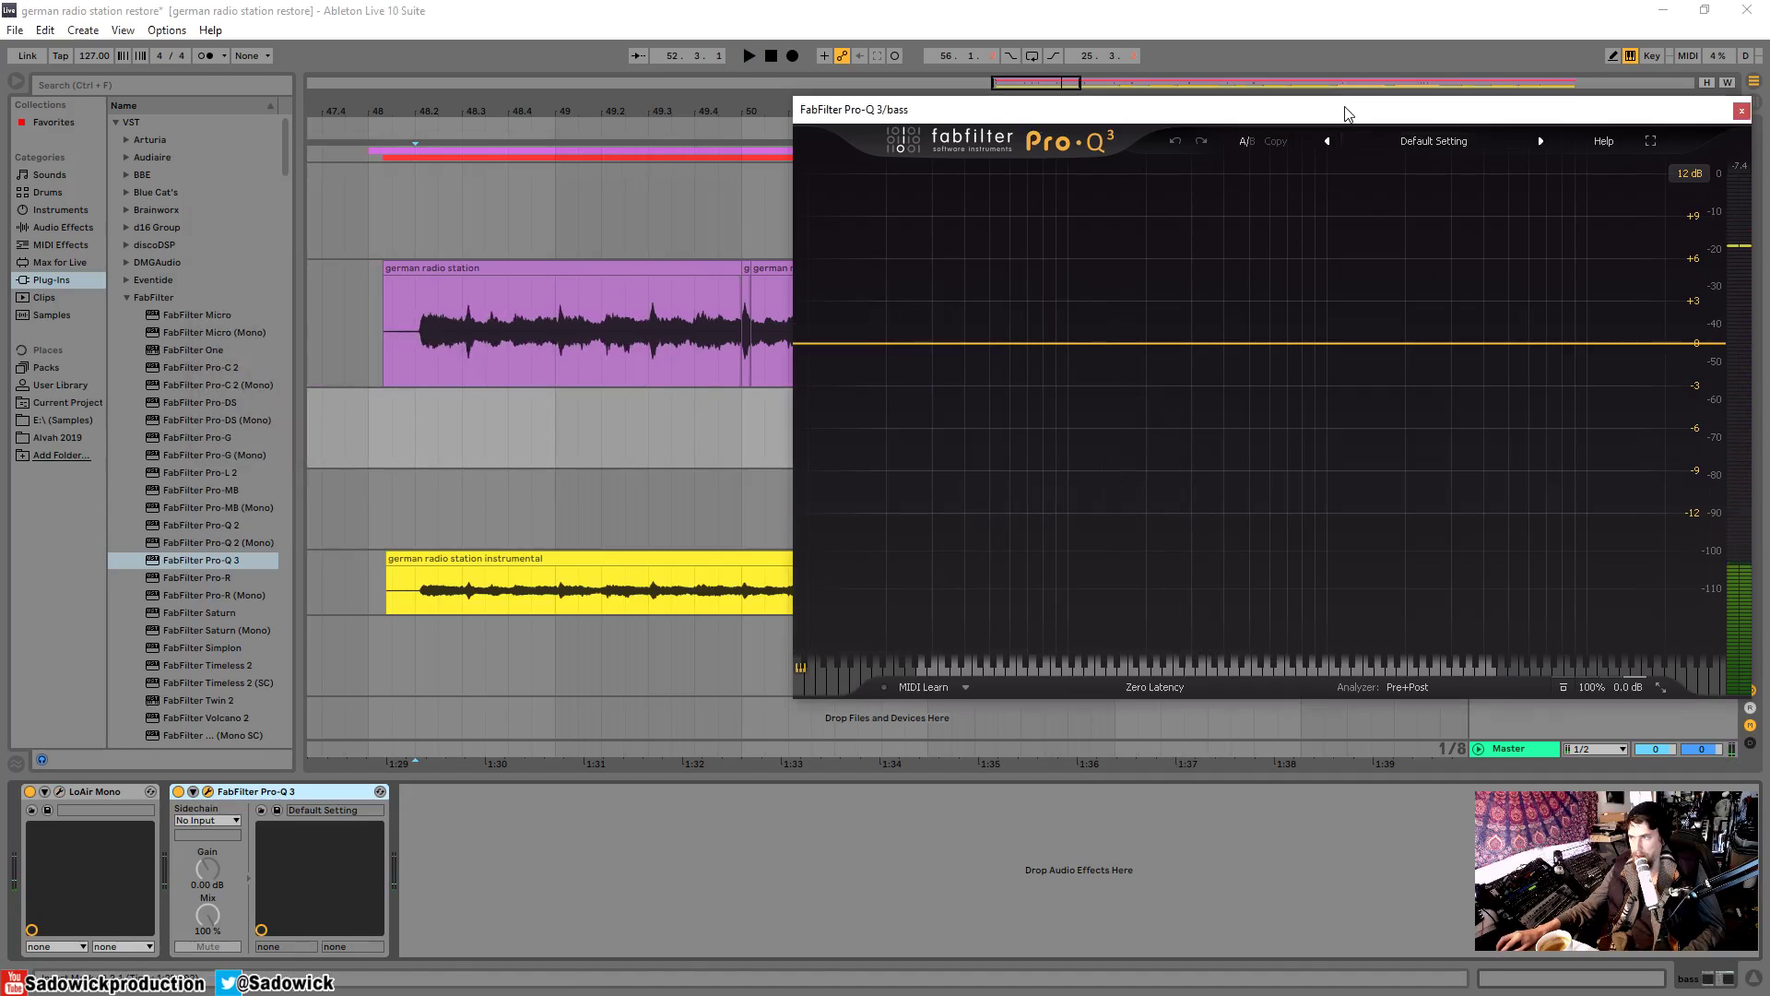
drag(1015, 109, 357, 339)
click(1635, 269)
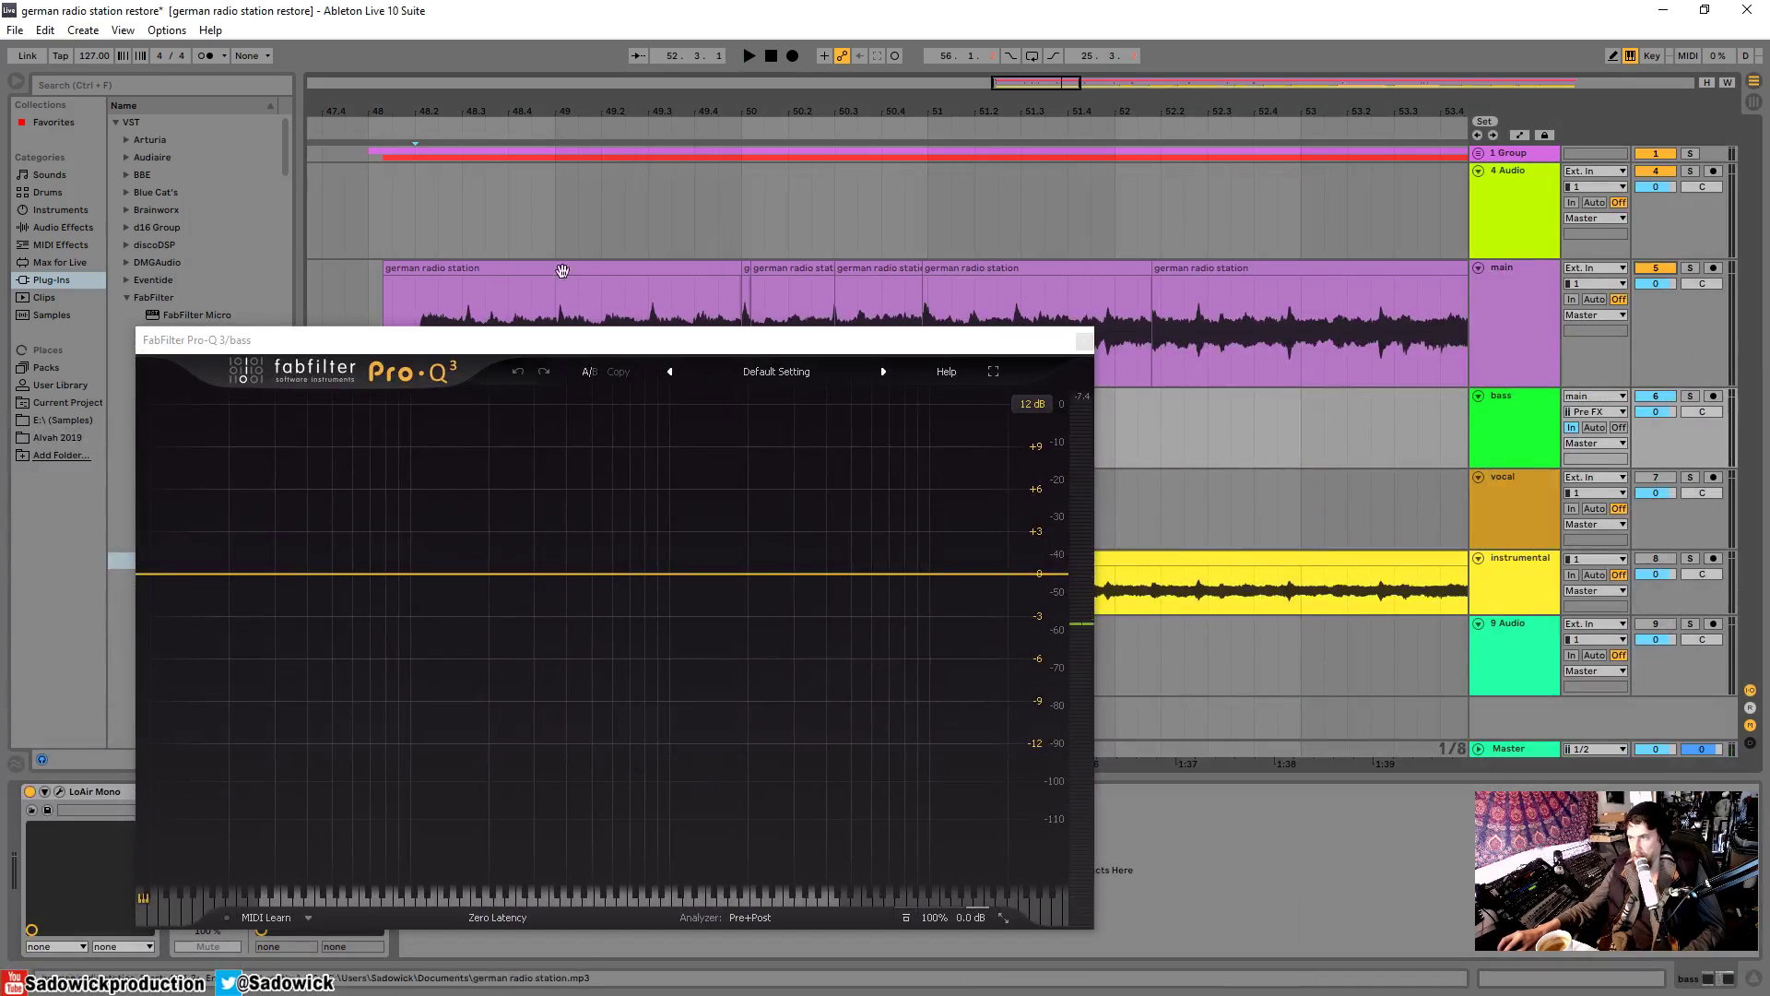
click(1498, 267)
drag(1045, 347, 925, 314)
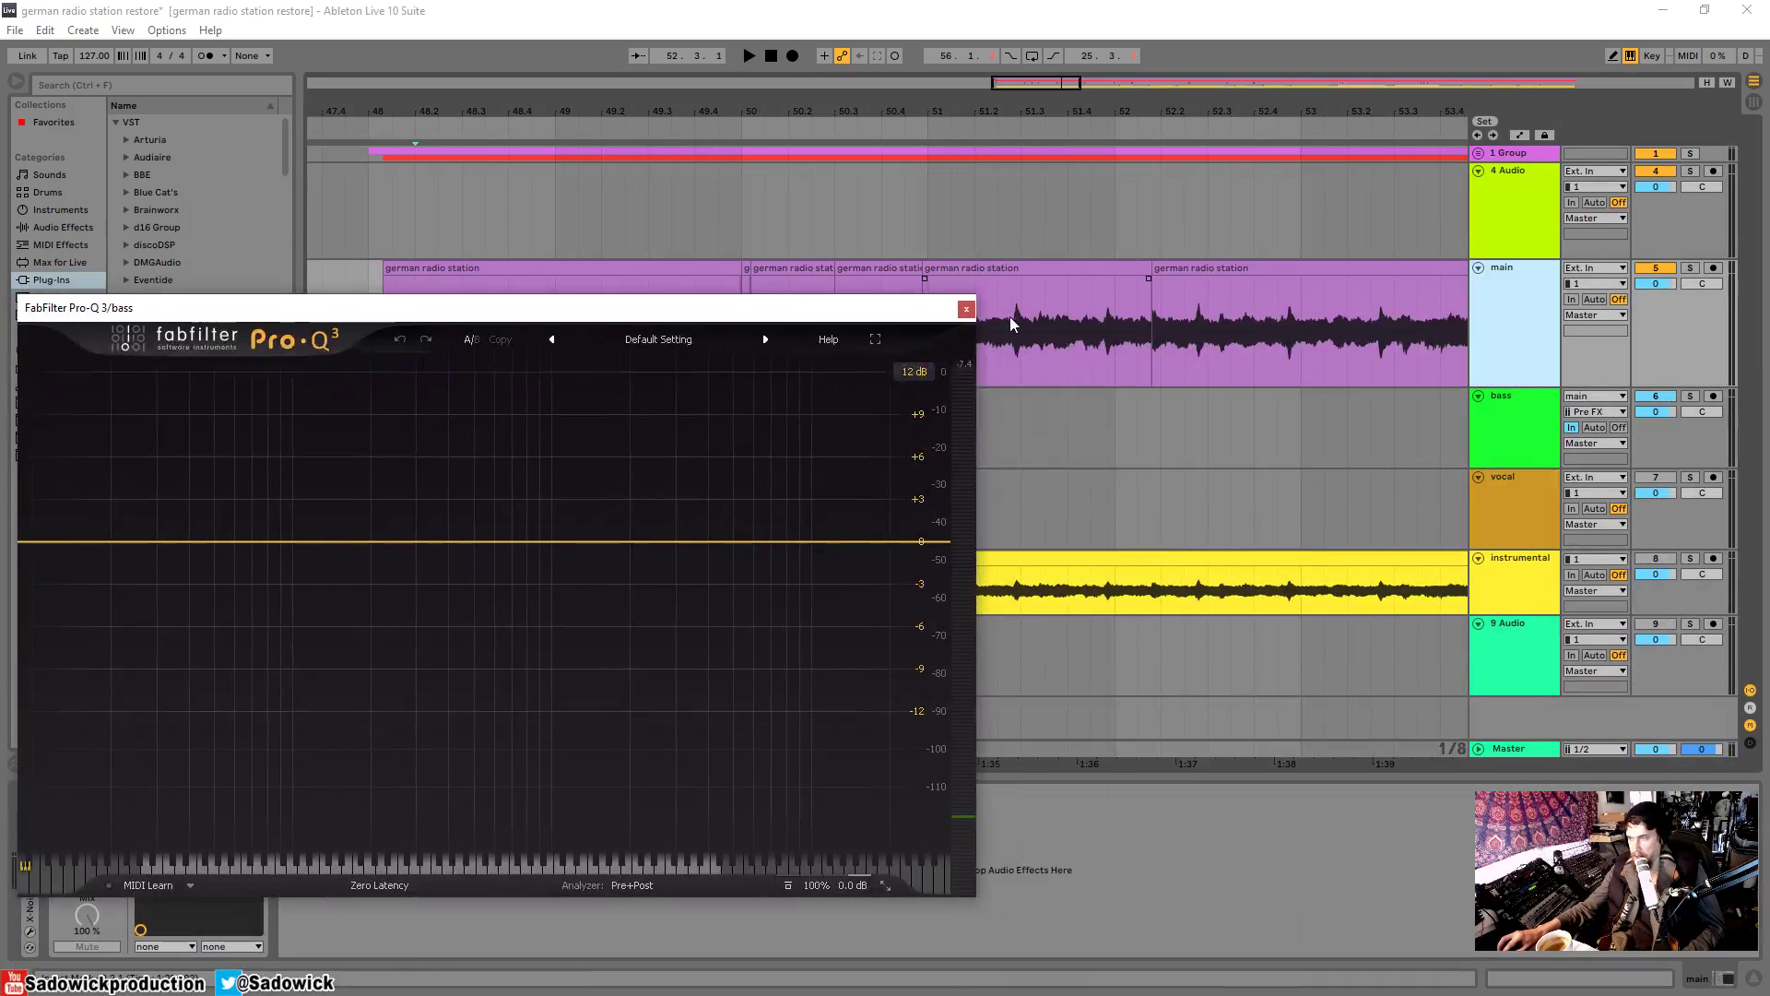
click(965, 307)
- Play main and bass together, switching the bass track off and on to compare, and reopen its LoAir Mono
key(space)
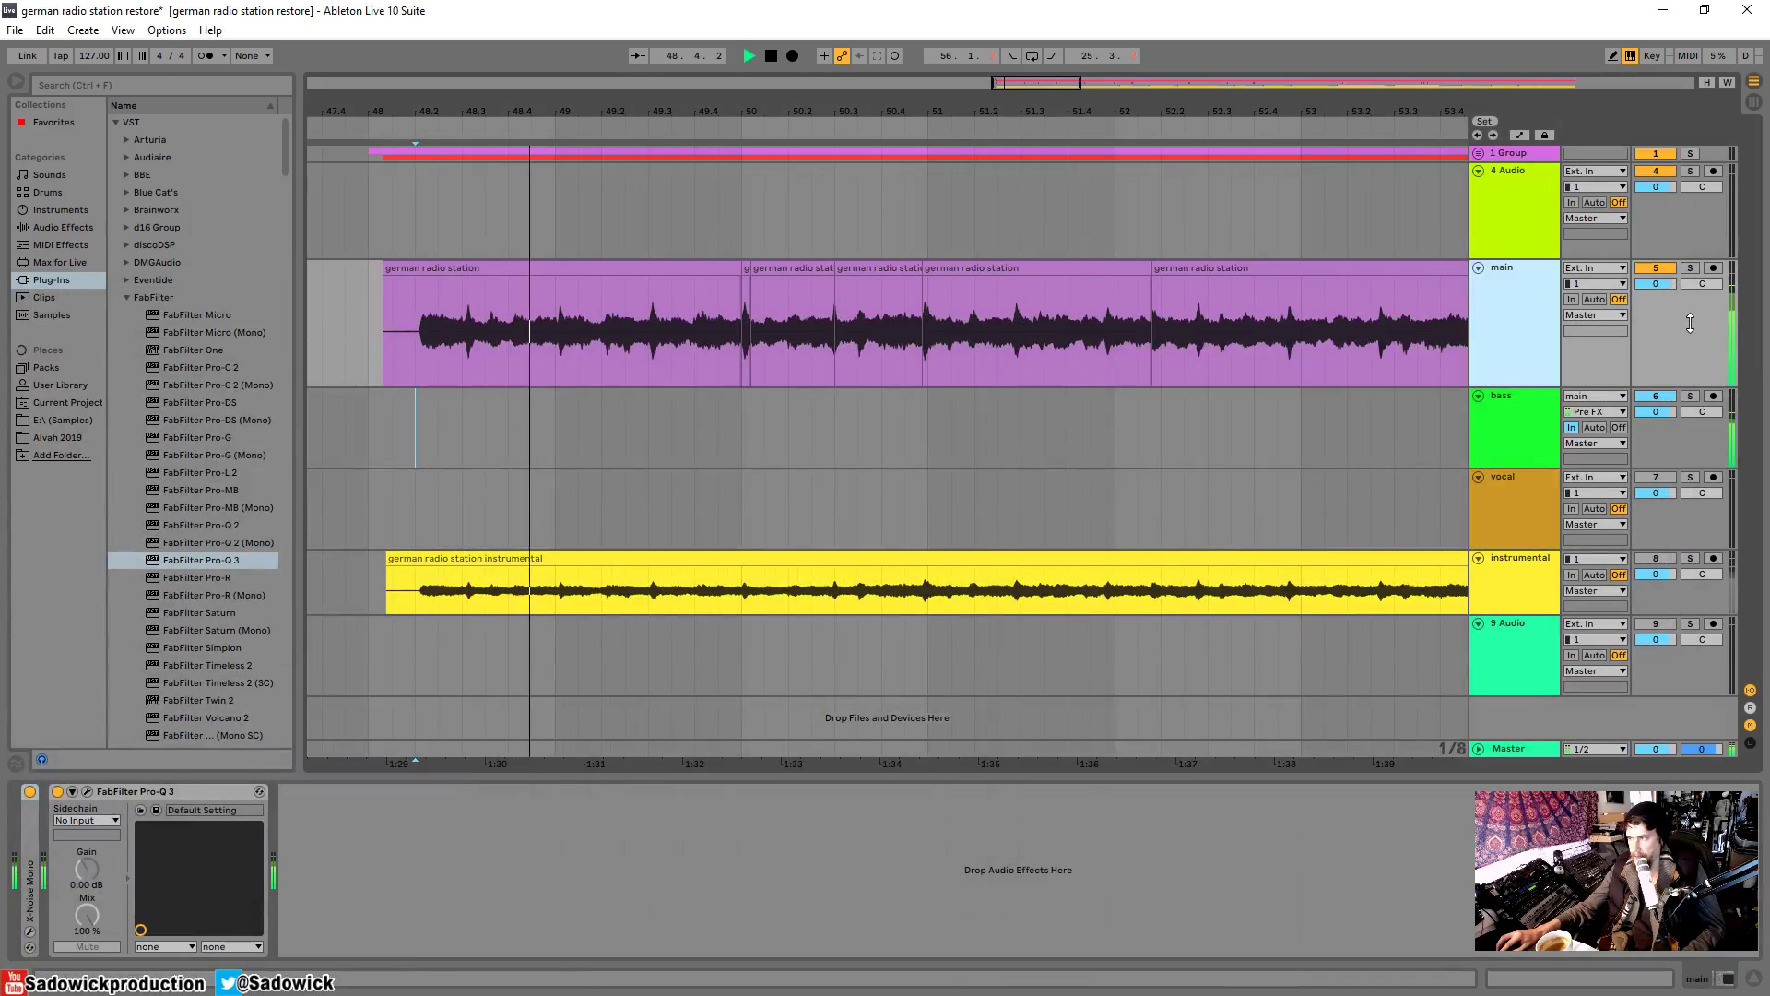
click(1662, 397)
click(1662, 396)
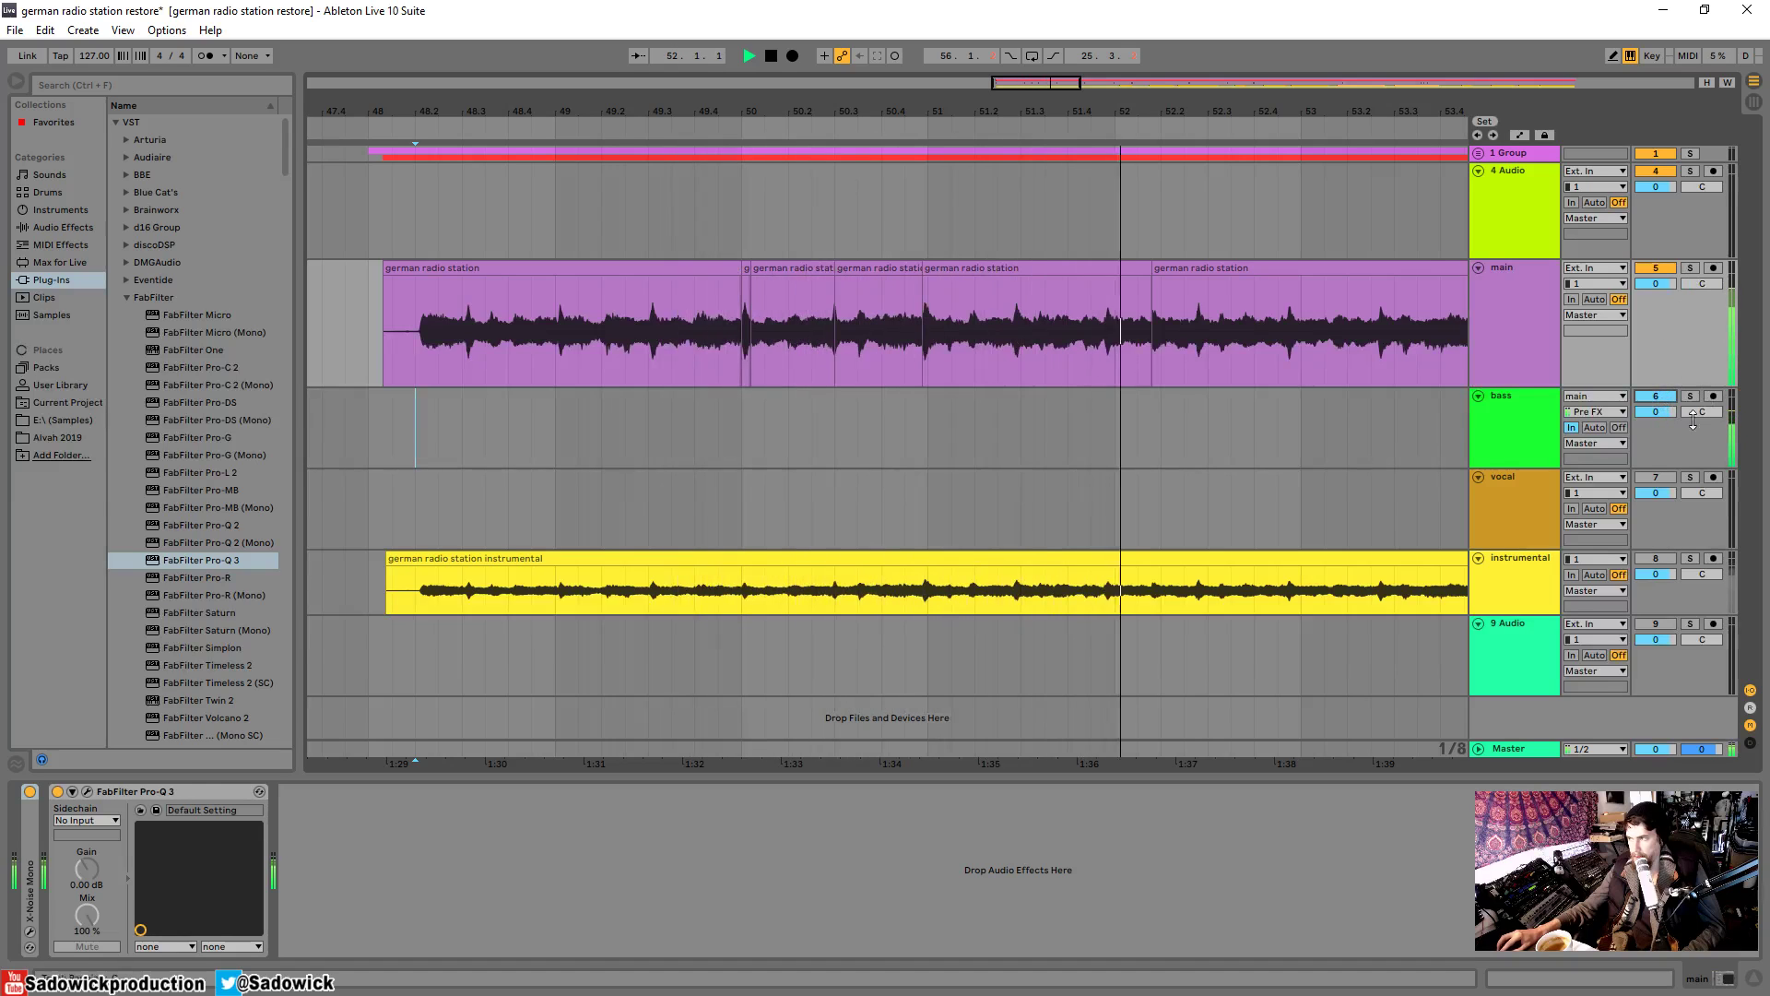
click(1514, 410)
click(60, 791)
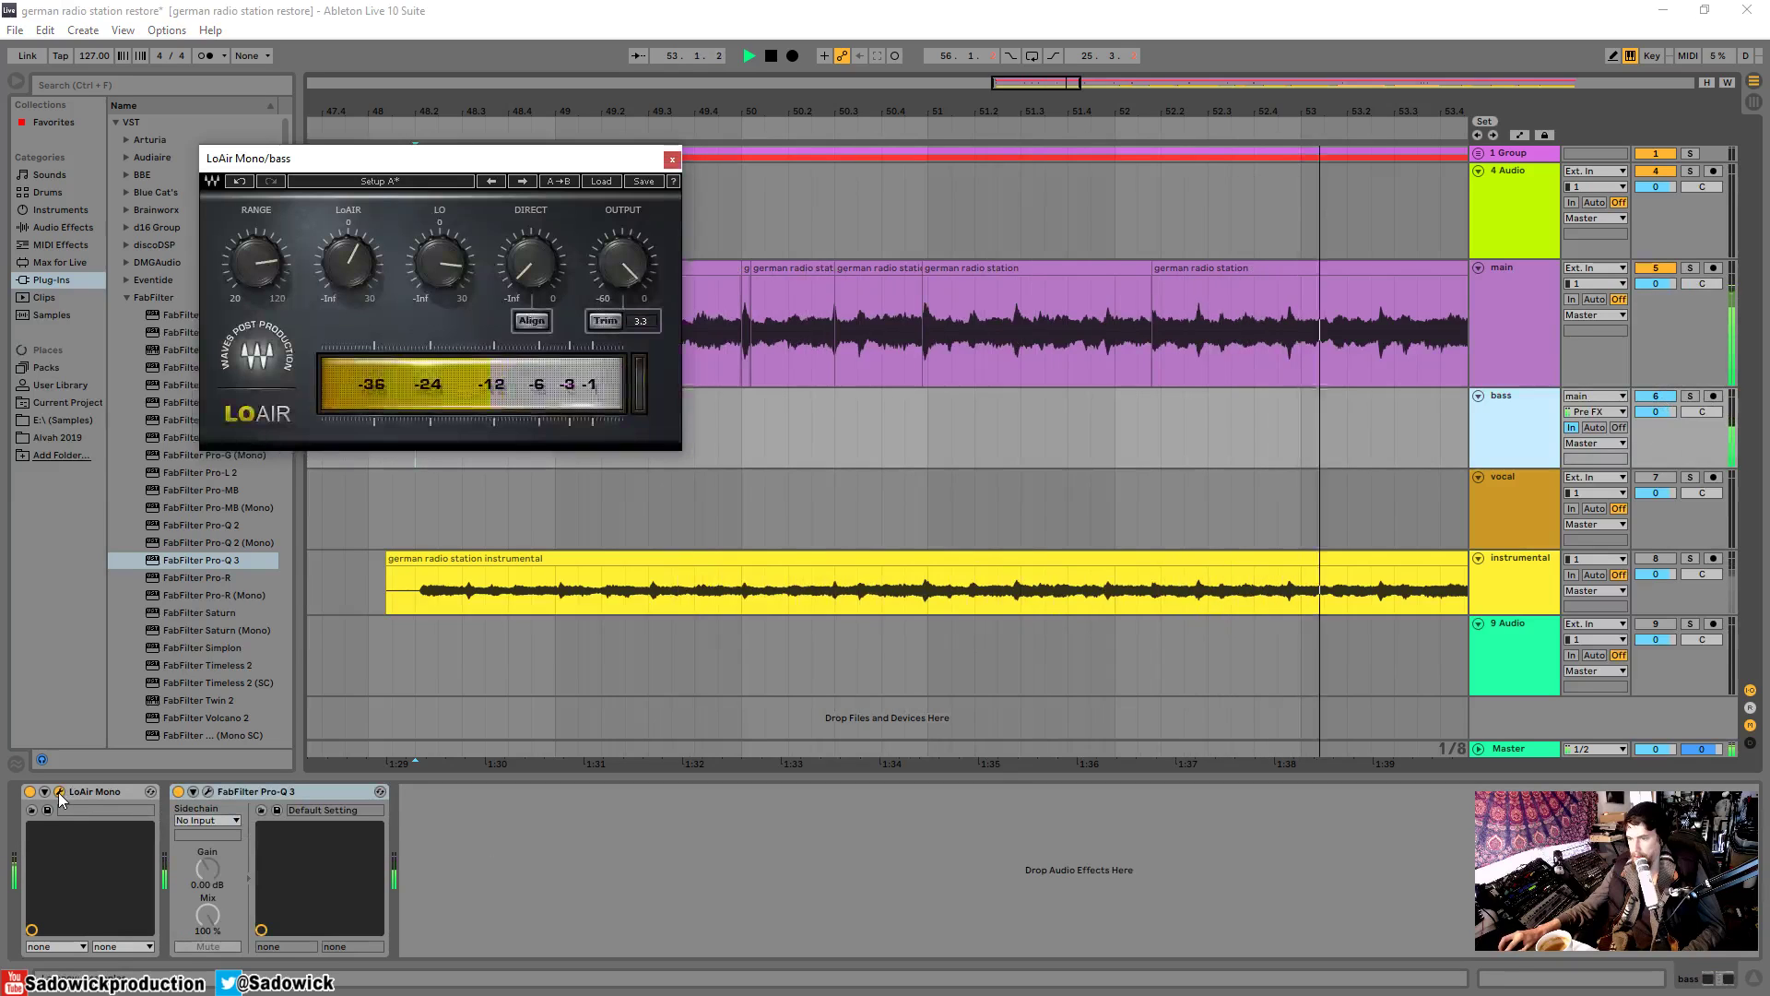
- Lower the LO level in the bass track's LoAir Mono during playback, select the main track and close the LoAir window
drag(433, 267, 432, 279)
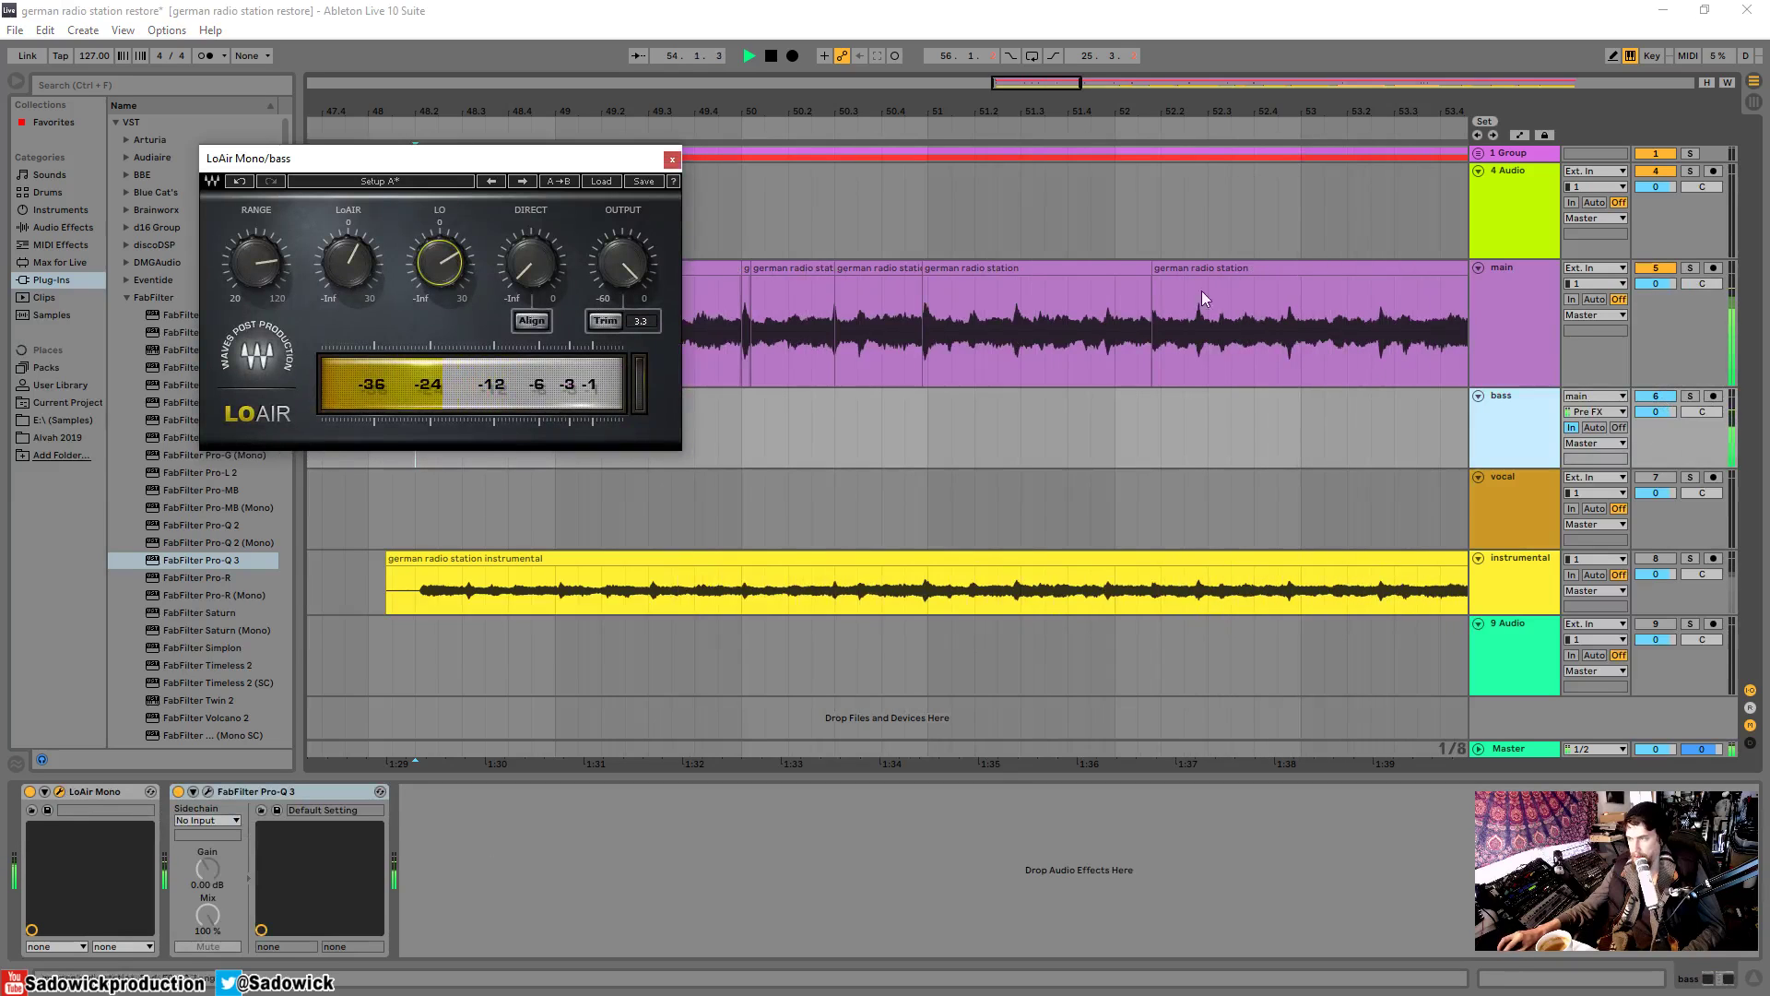
click(1514, 278)
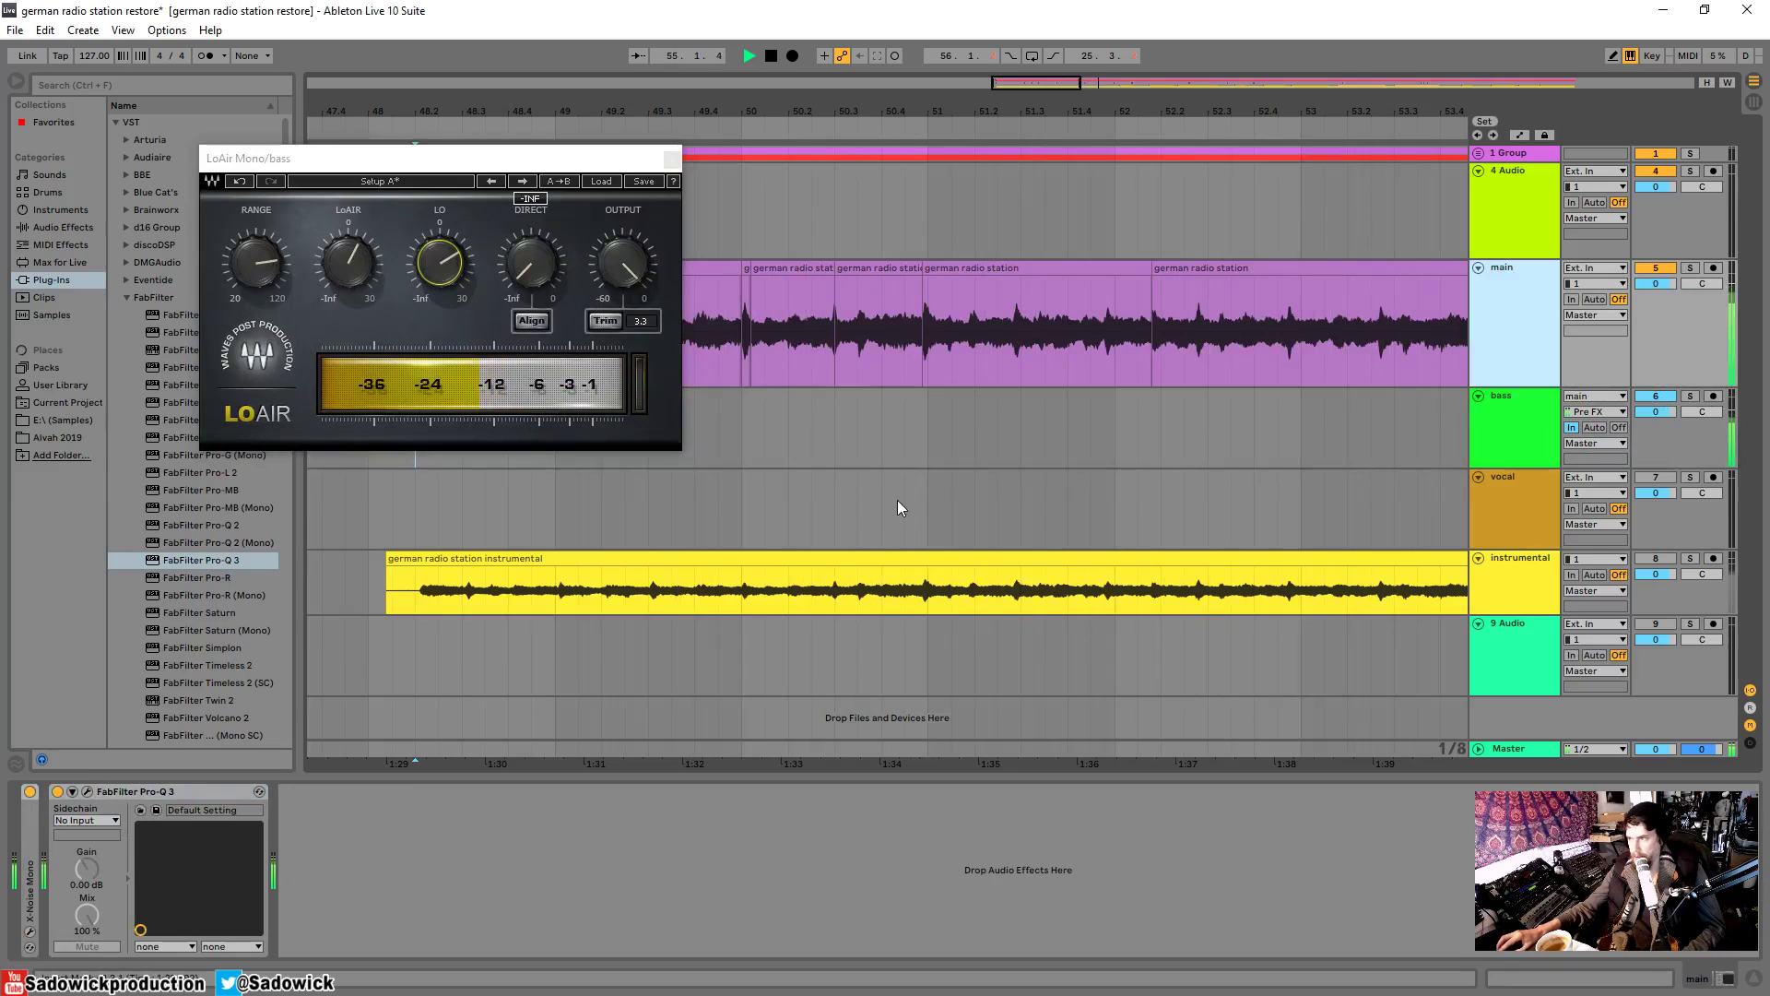
click(672, 160)
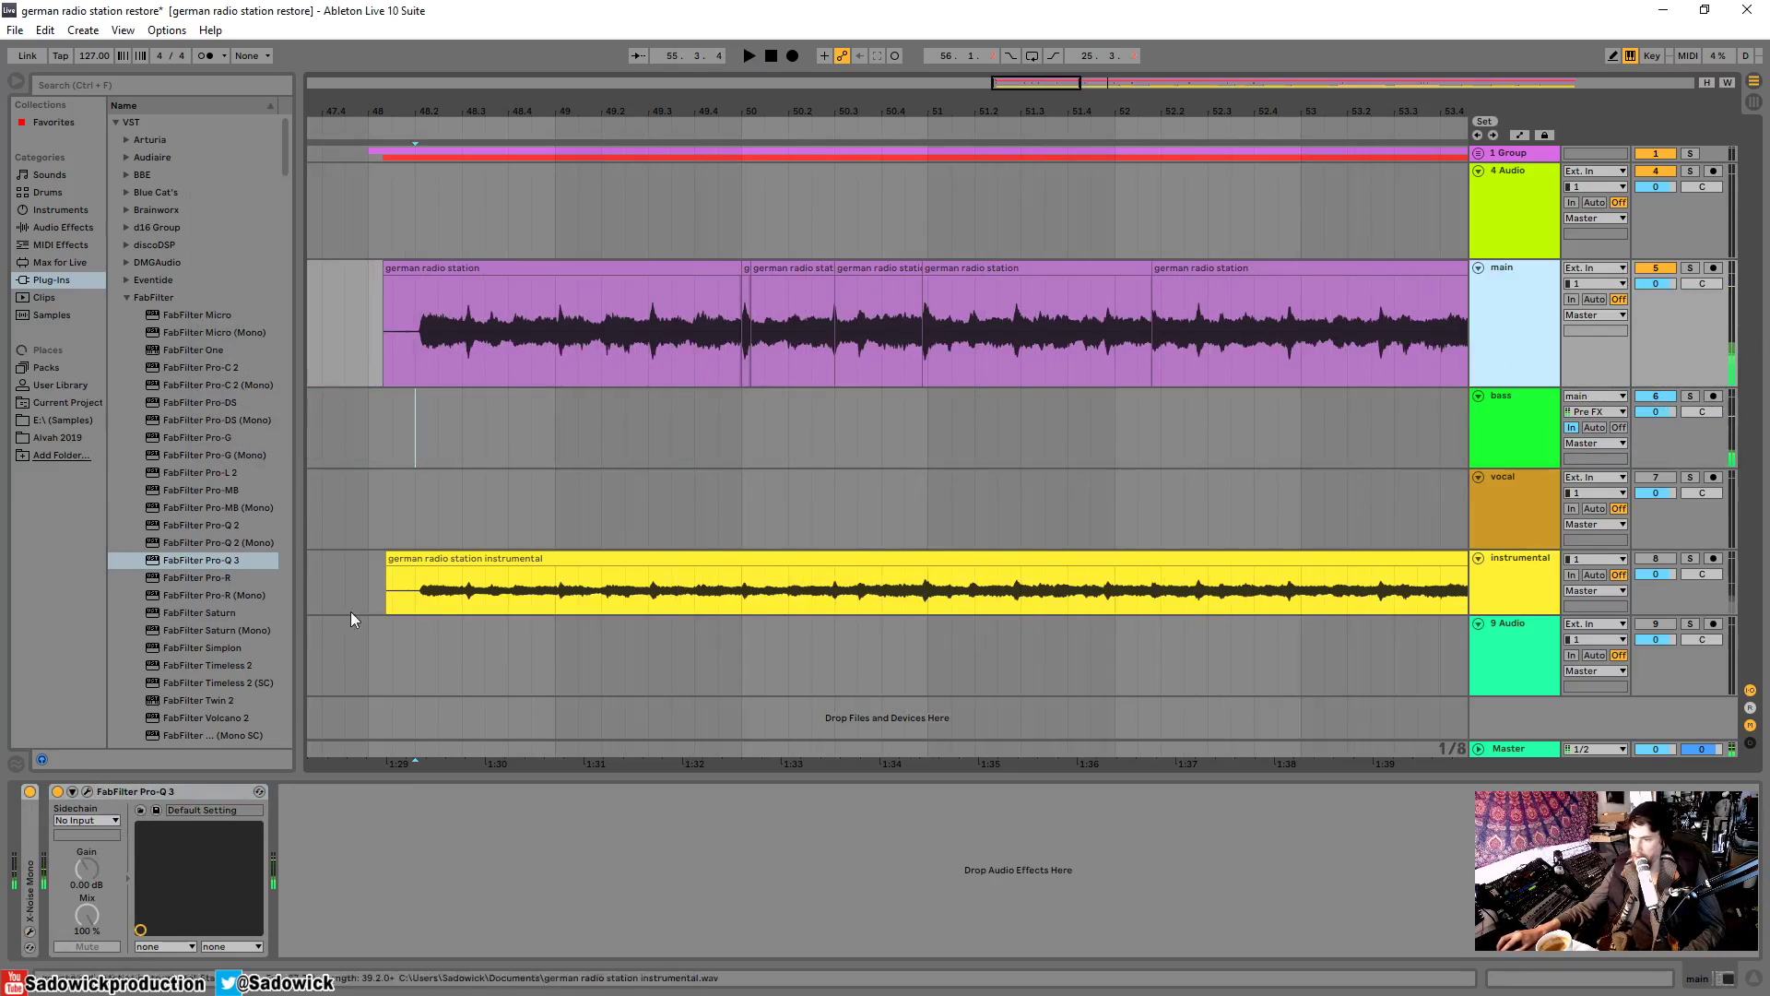
- Add FabFilter Pro-MB to the main track and create a low band, raising its threshold and flattening its range to zero
click(188, 494)
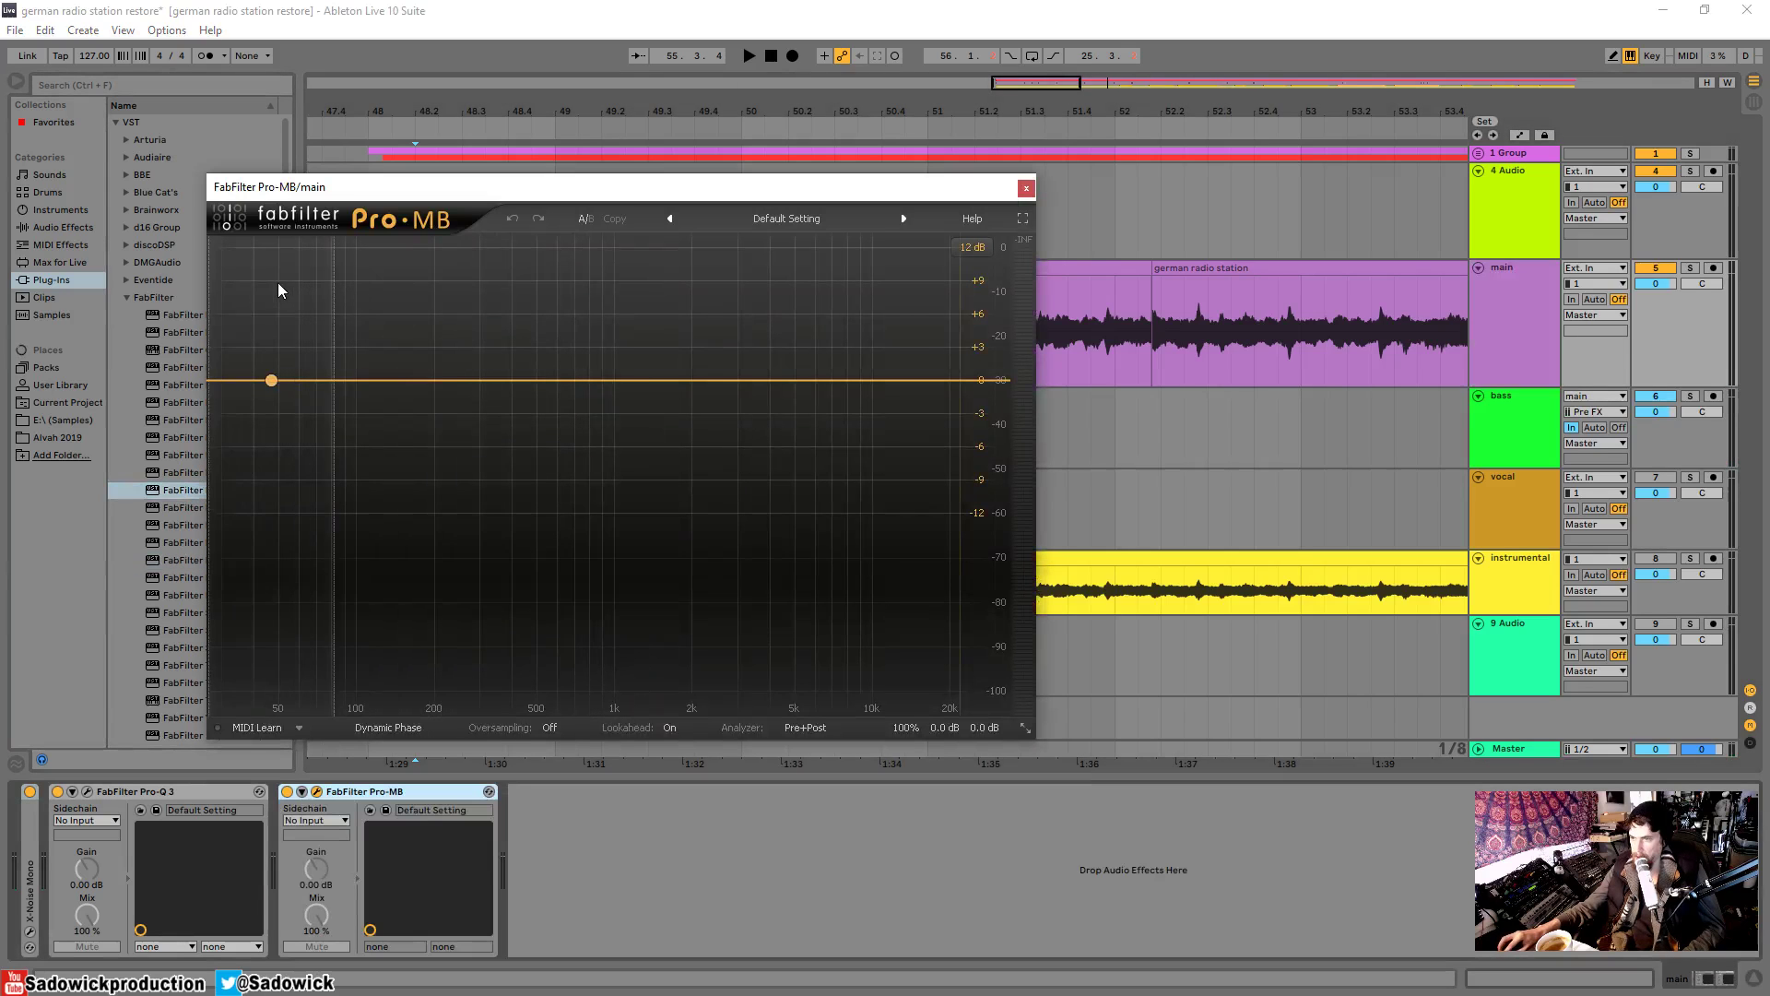
double_click(276, 293)
drag(338, 300, 528, 328)
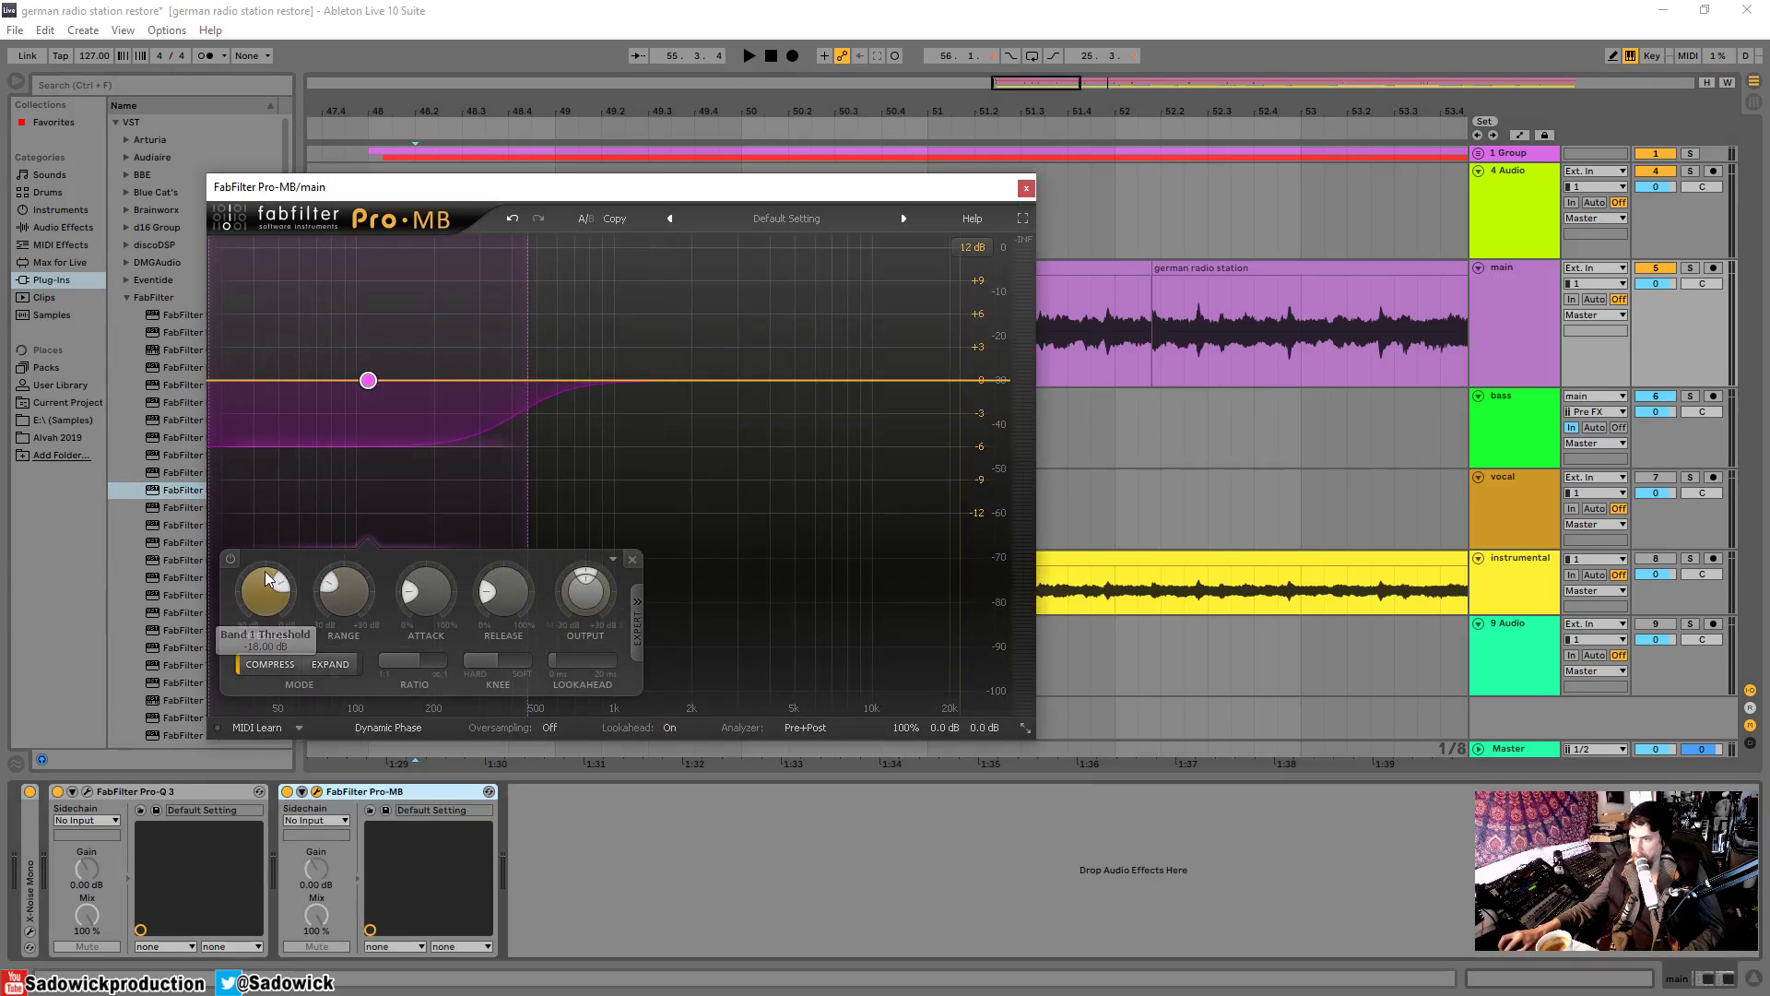
drag(263, 592, 263, 533)
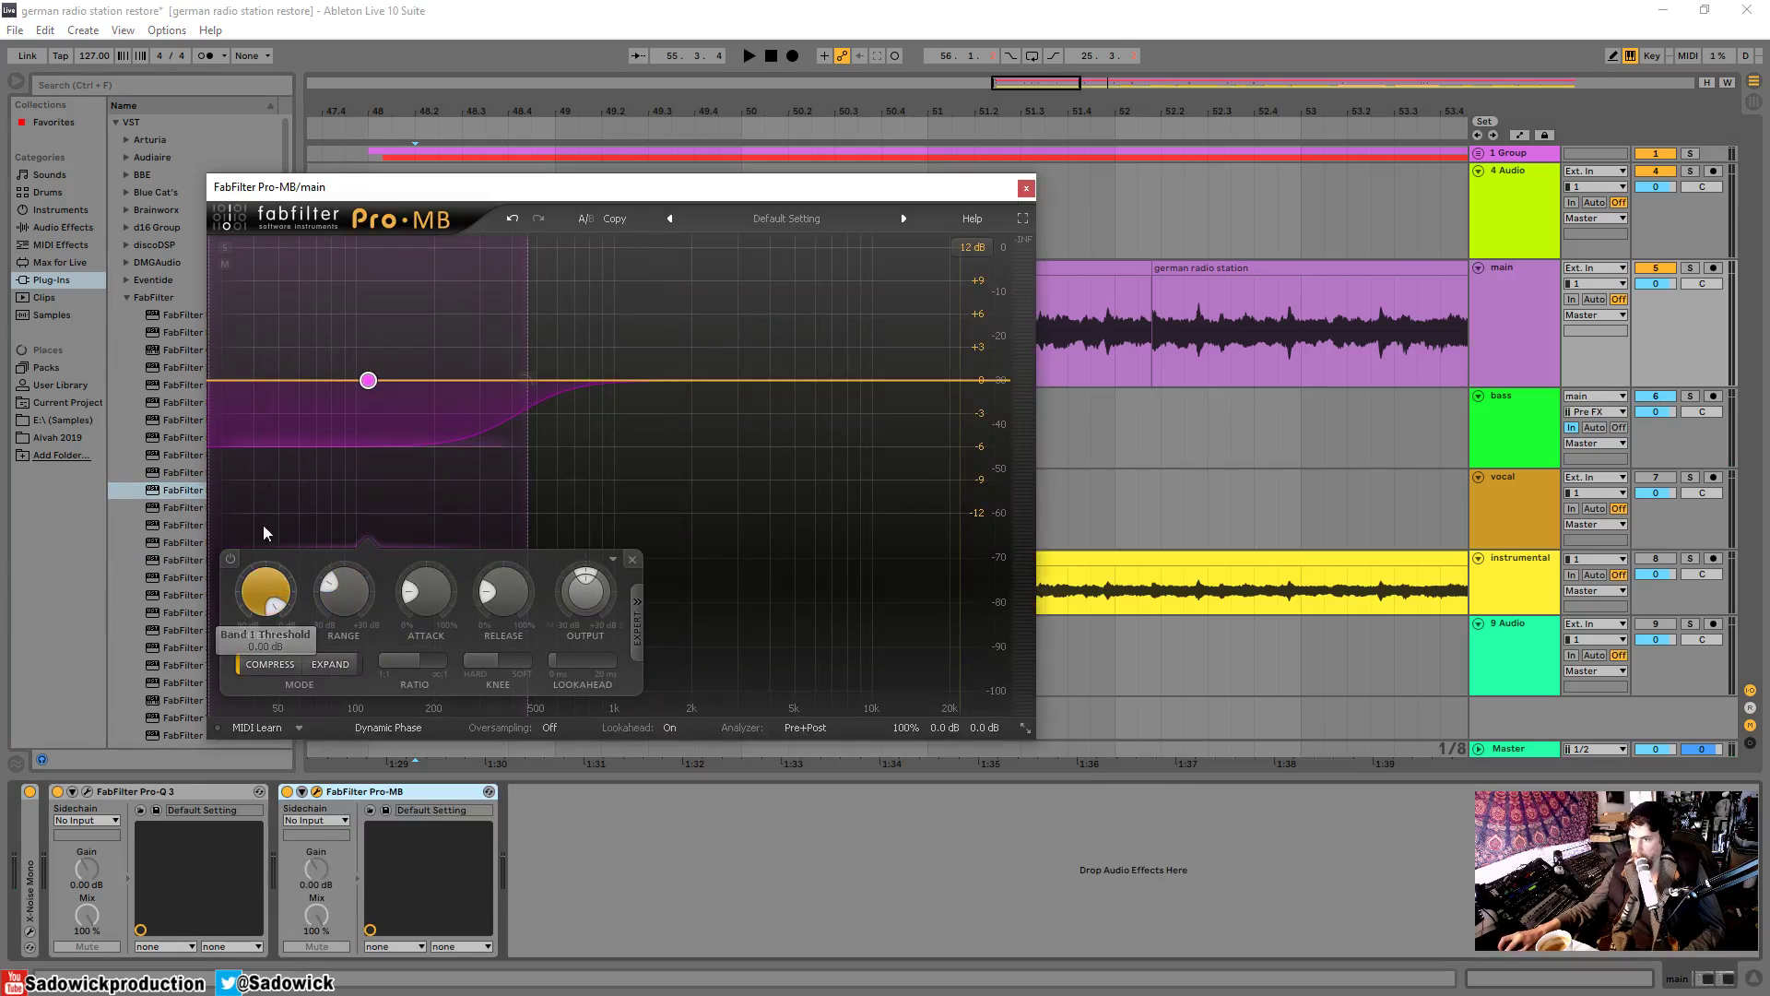
drag(355, 612, 355, 579)
double_click(358, 594)
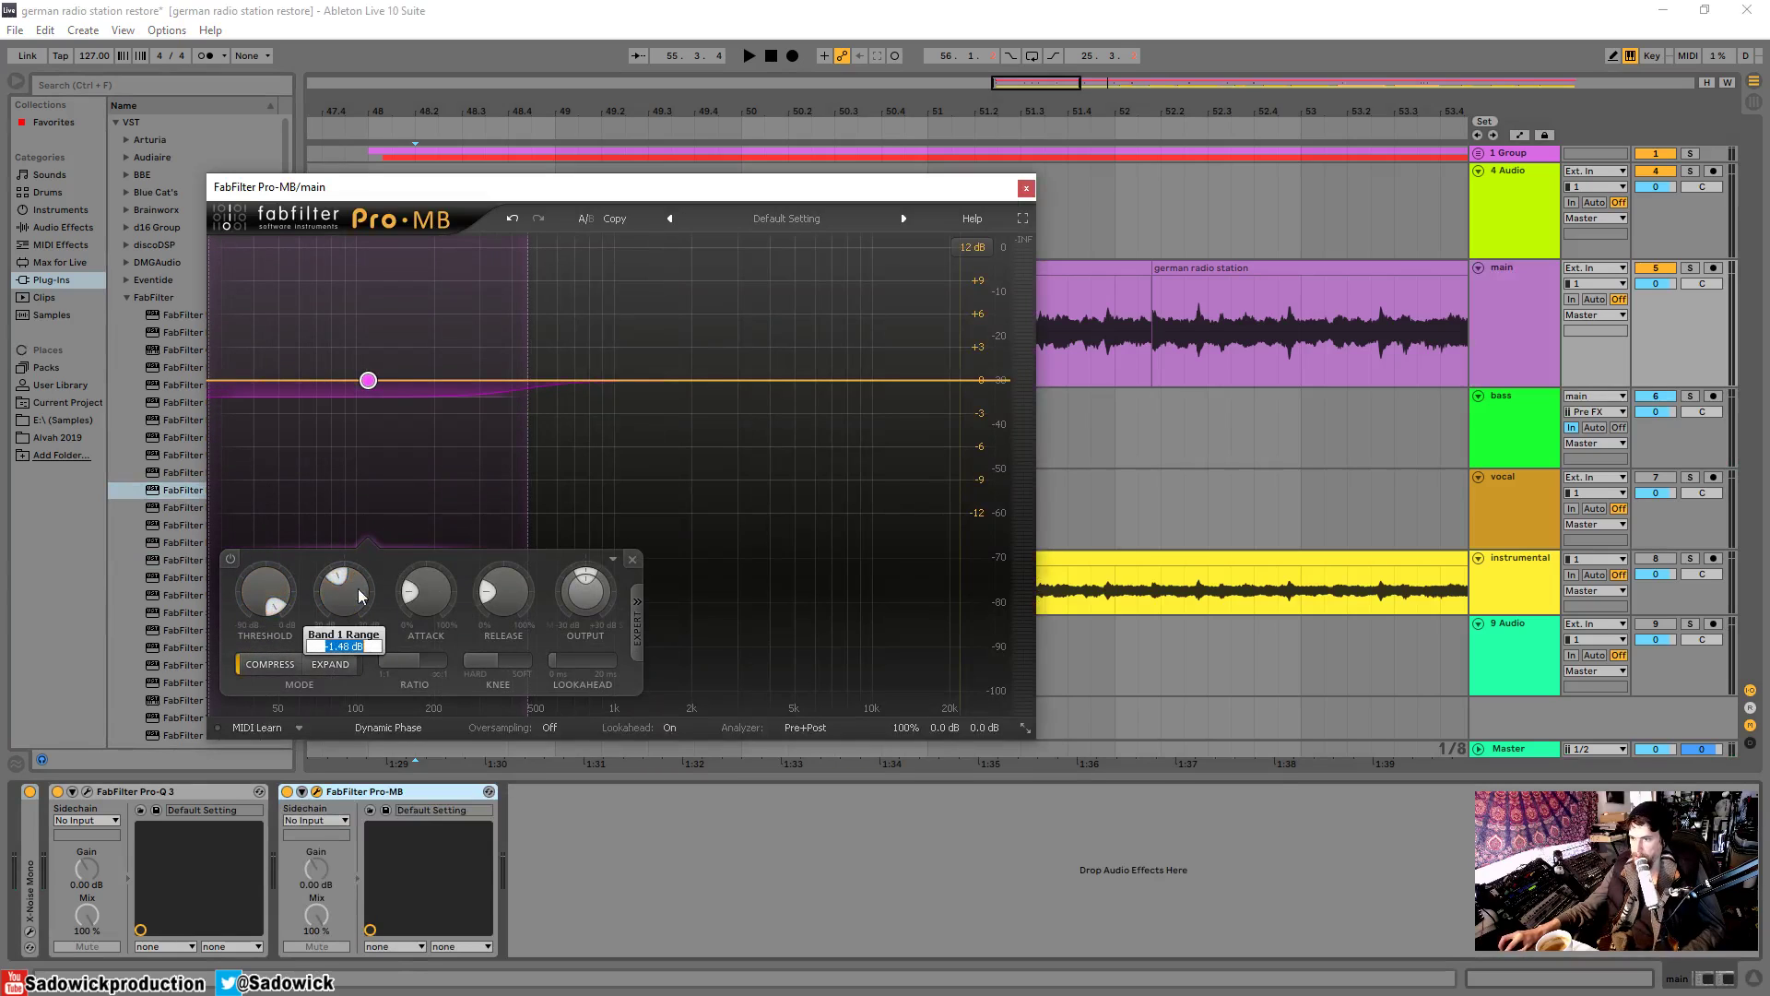
ctrl+click(360, 589)
- Solo the low Pro-MB band during playback, trying its high crossover at about 320 Hz and about 500 Hz
key(space)
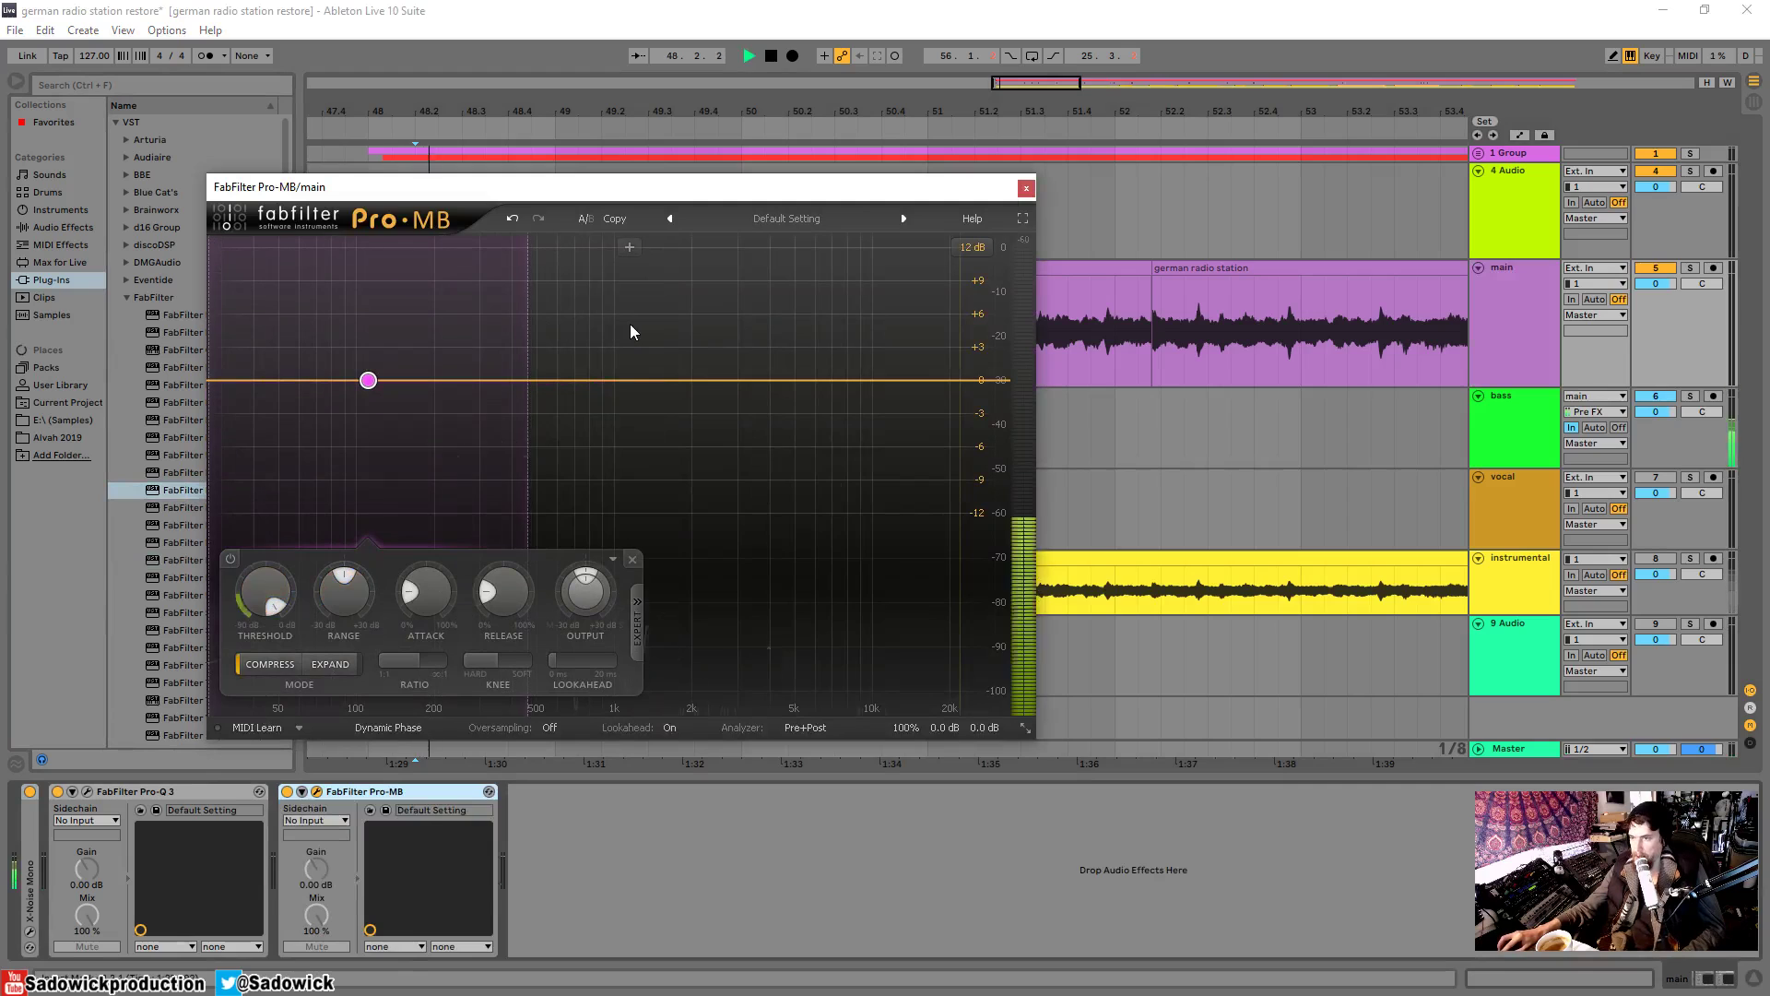
click(224, 247)
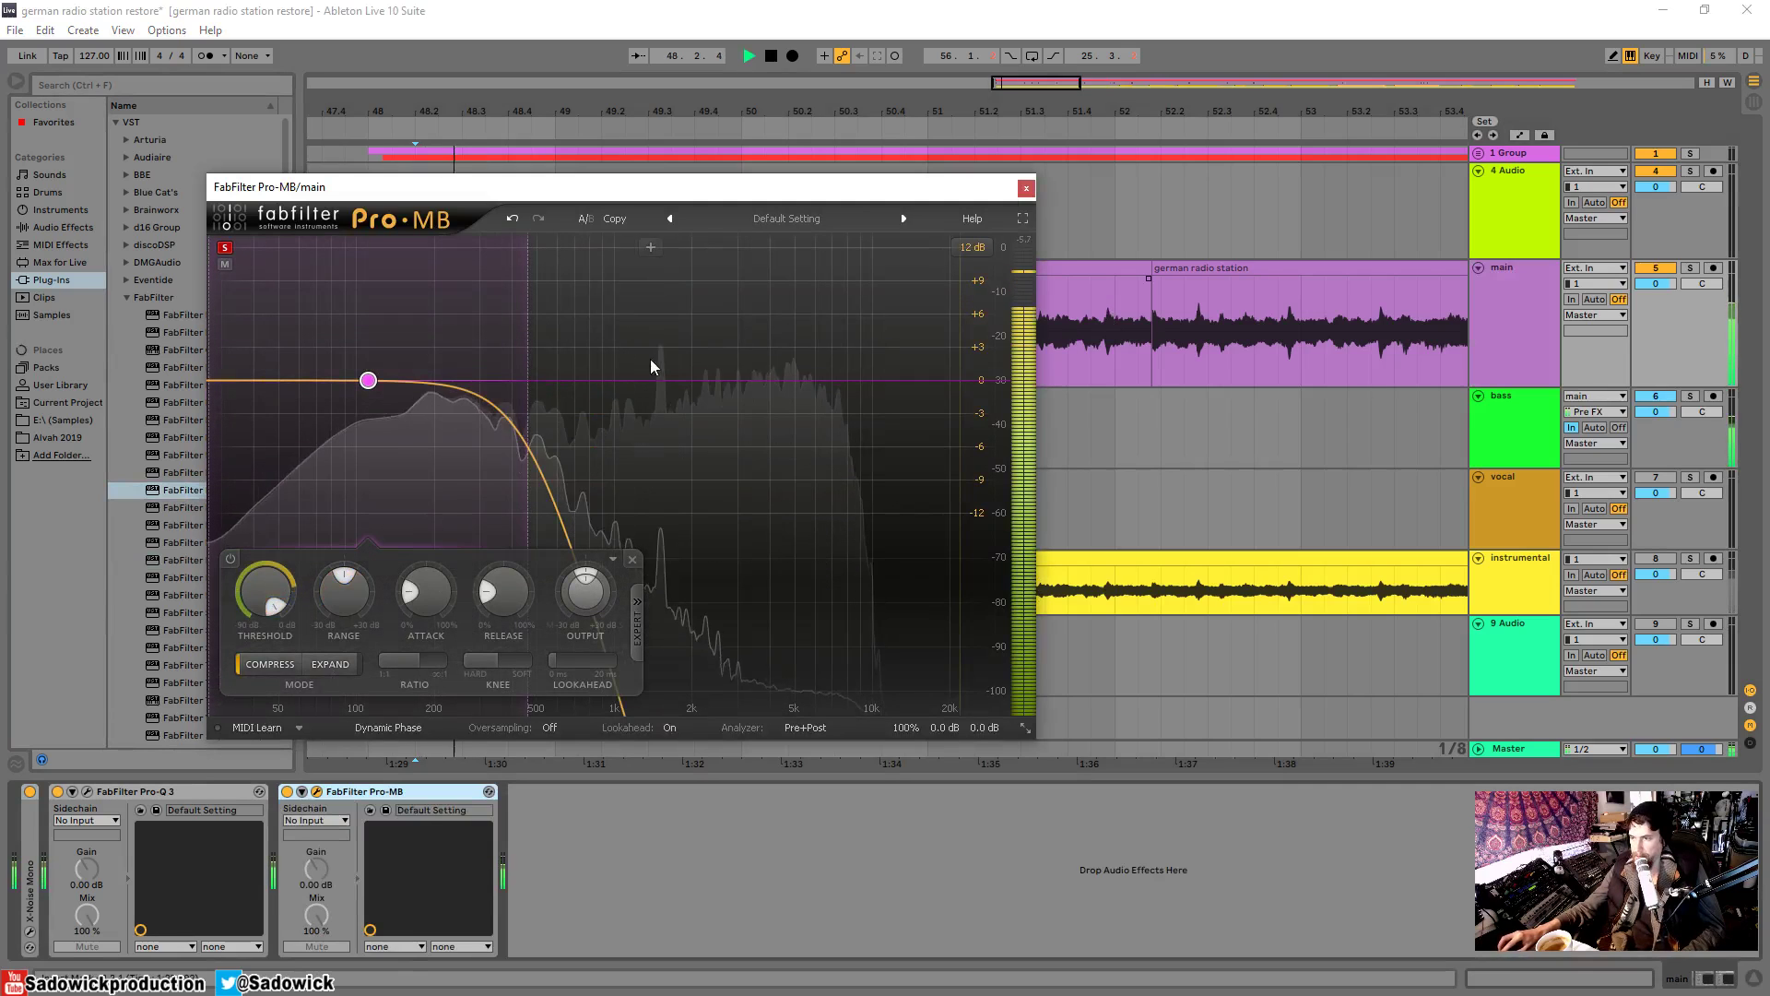
drag(533, 358, 488, 387)
click(1513, 395)
key(space)
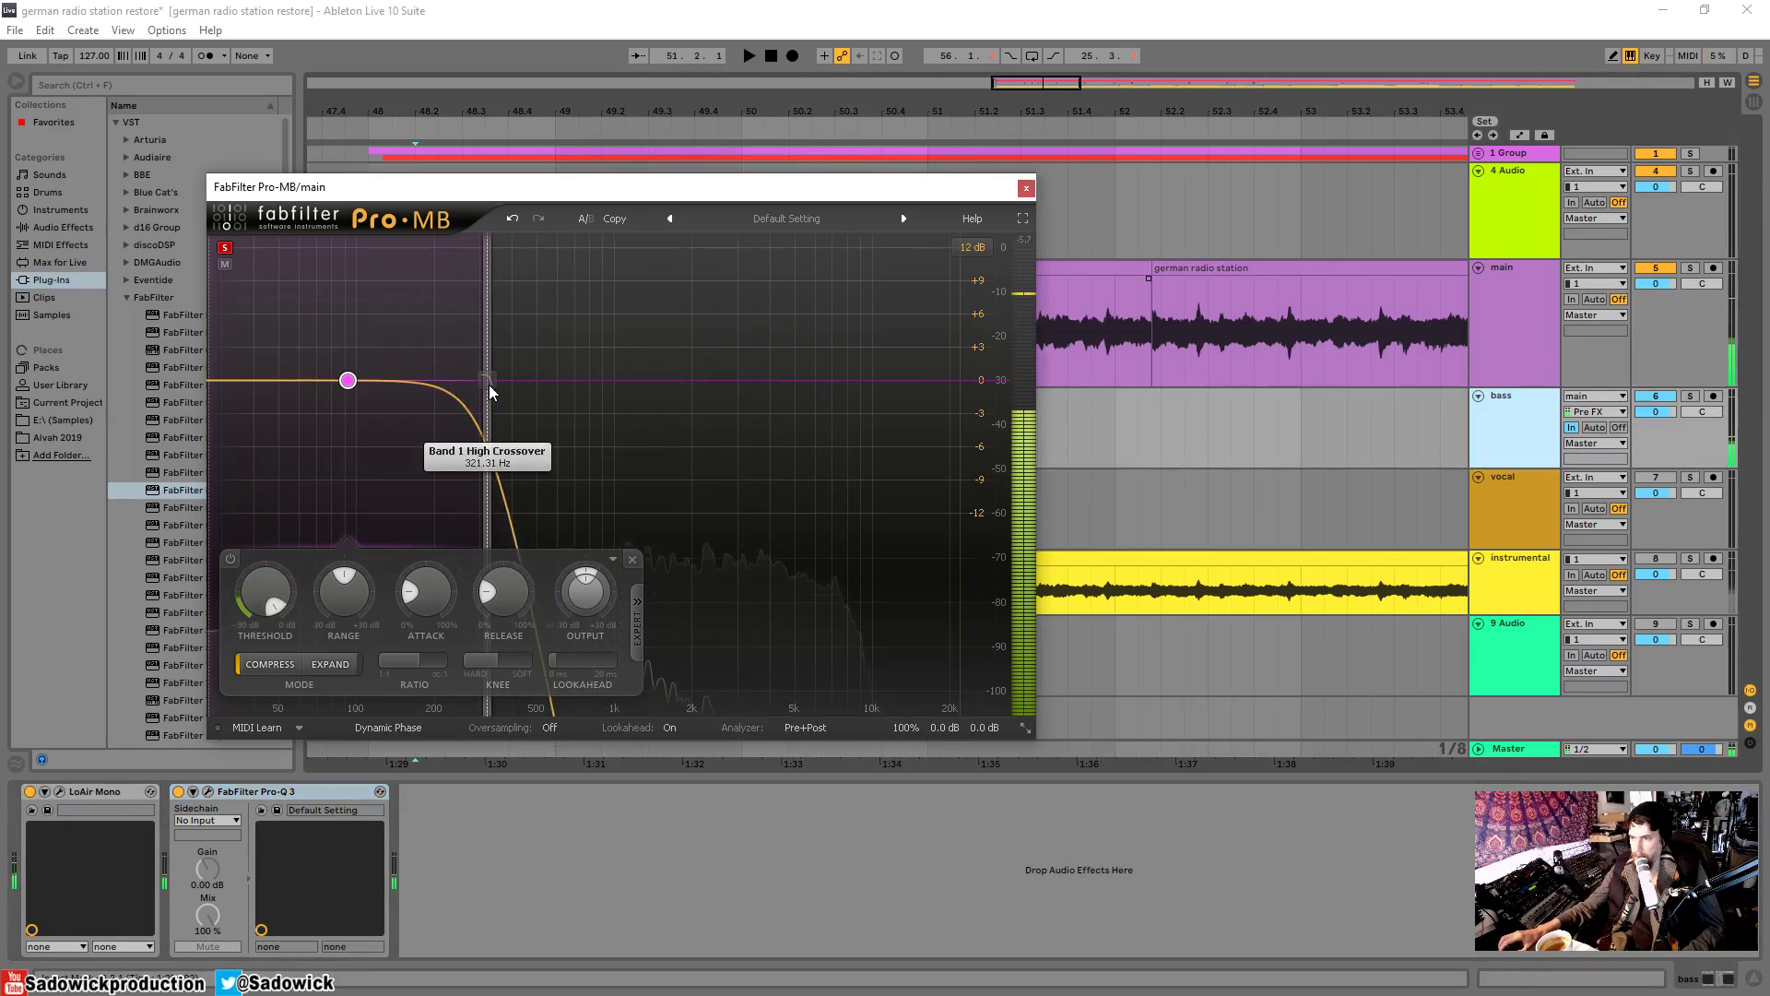
drag(494, 305, 541, 321)
key(space)
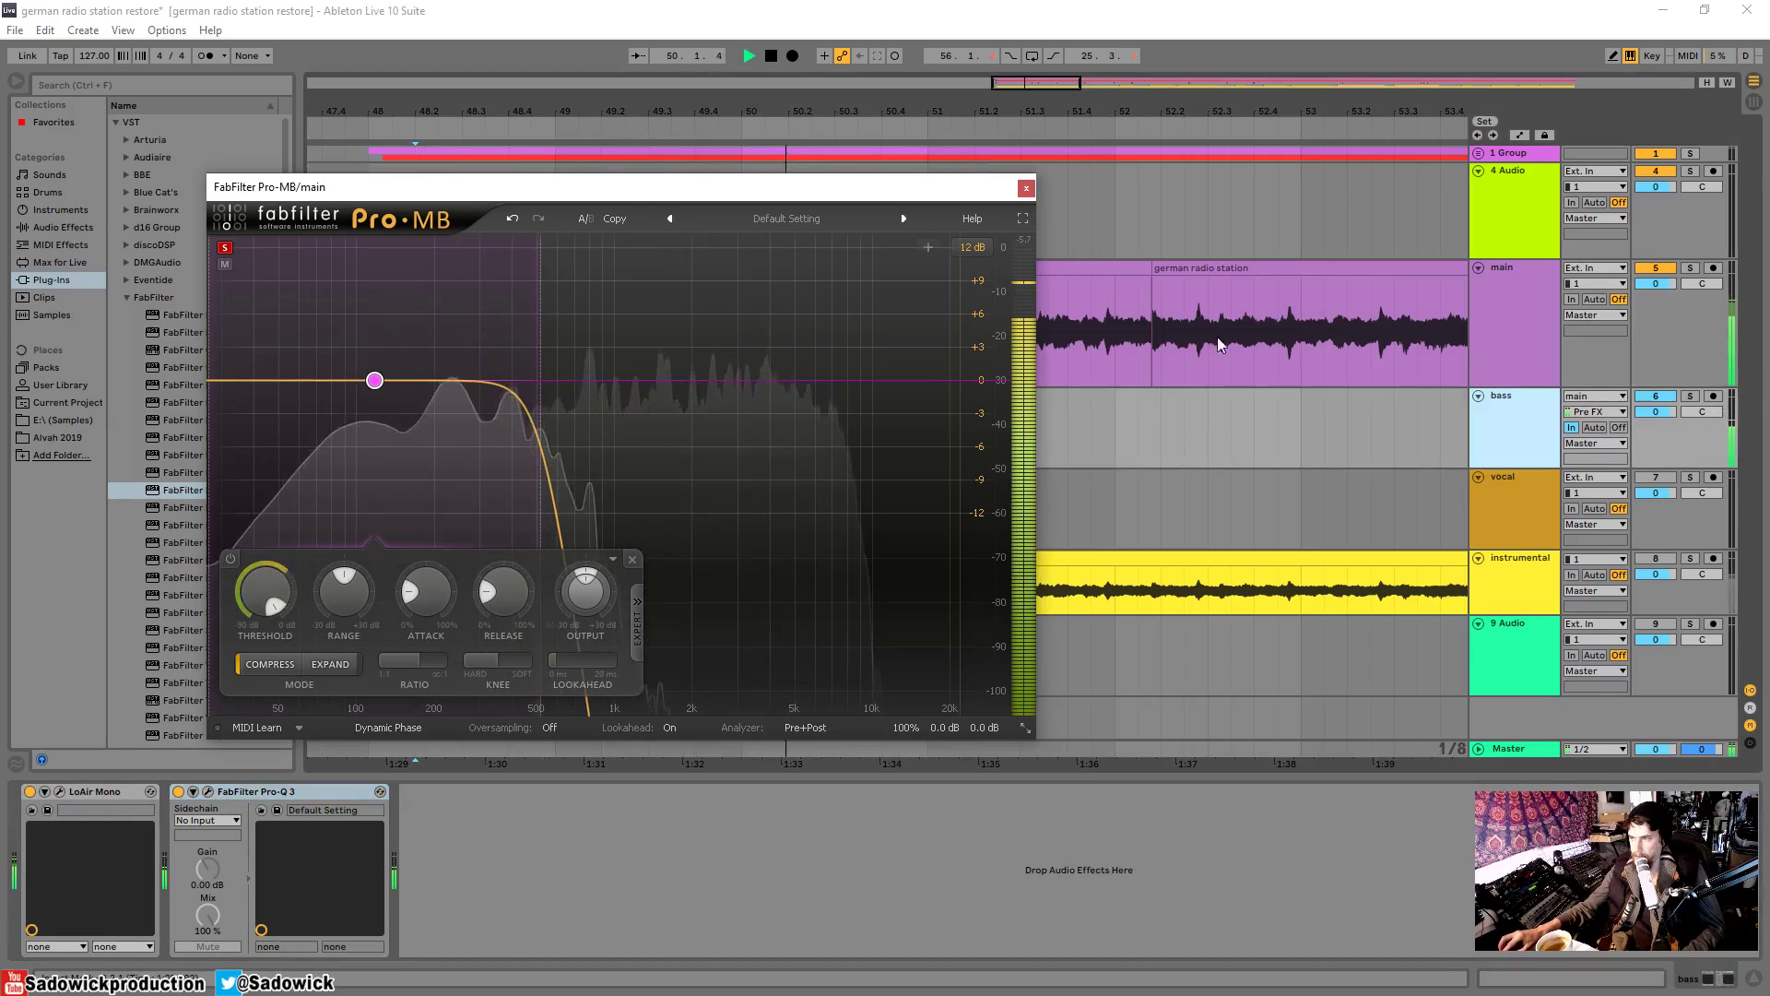
- Rebalance the bass track's LoAir Mono during playback: adjust the LoAIR level, raise LO to 23.7 and lower the range
click(1686, 435)
click(48, 809)
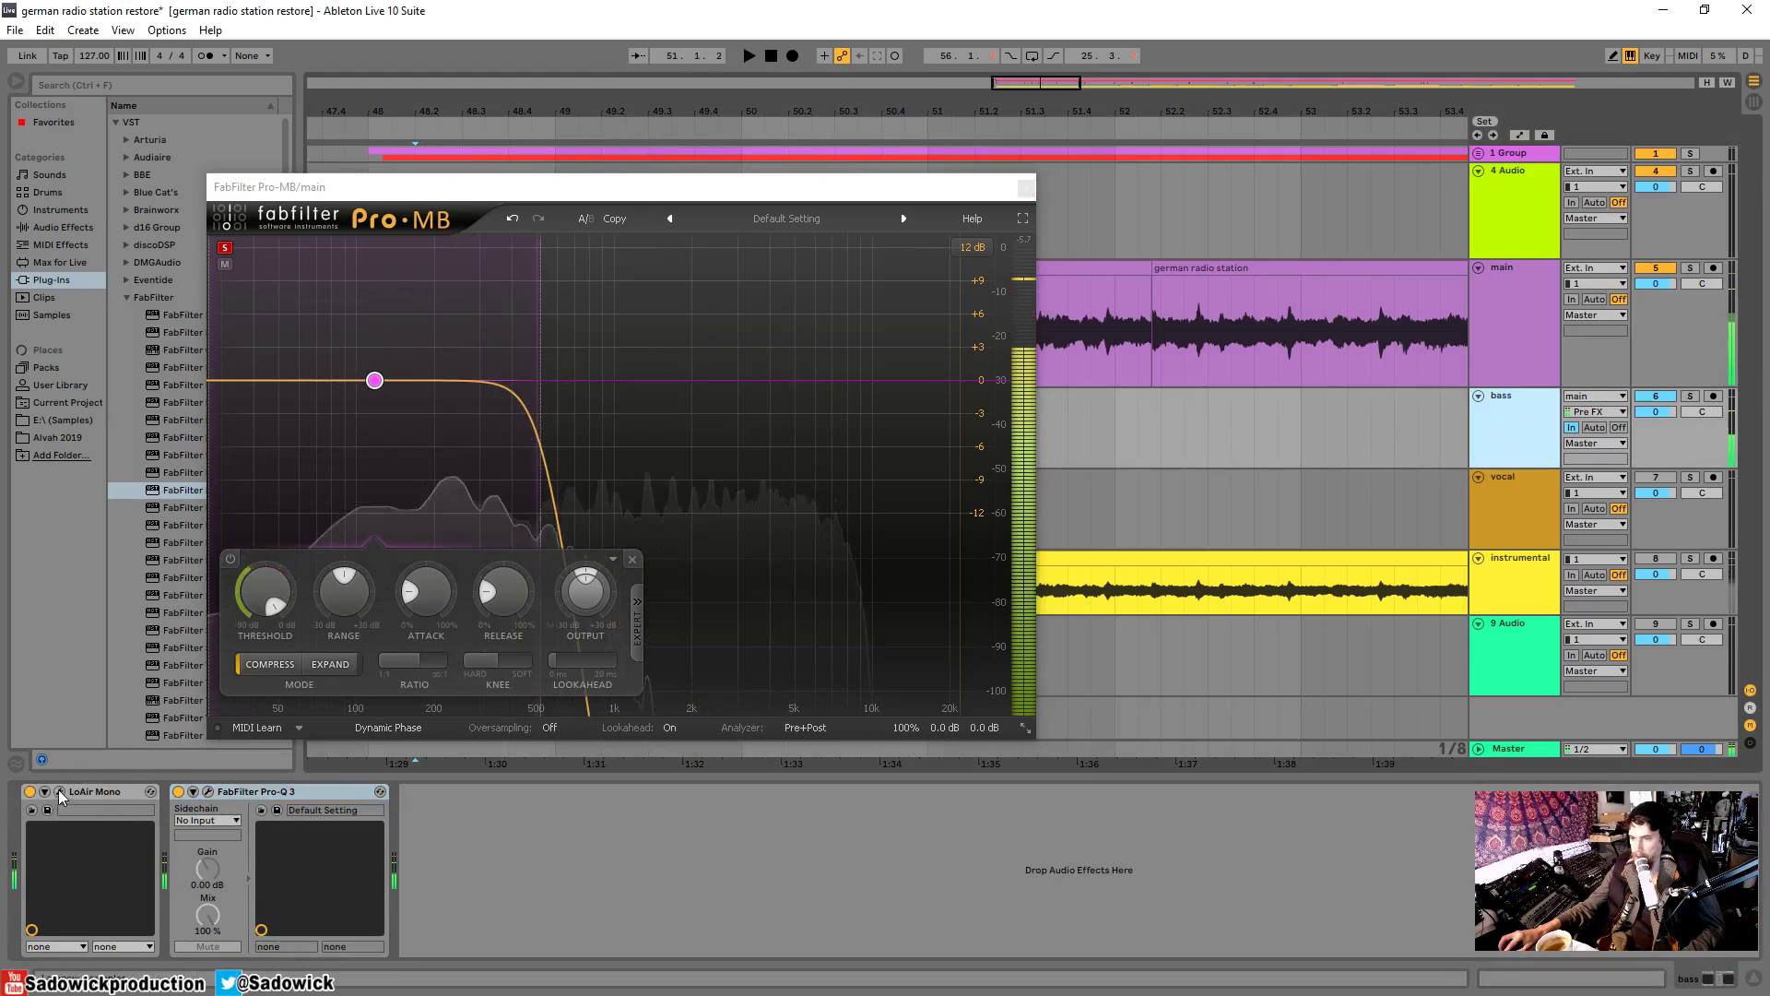
drag(490, 162, 743, 295)
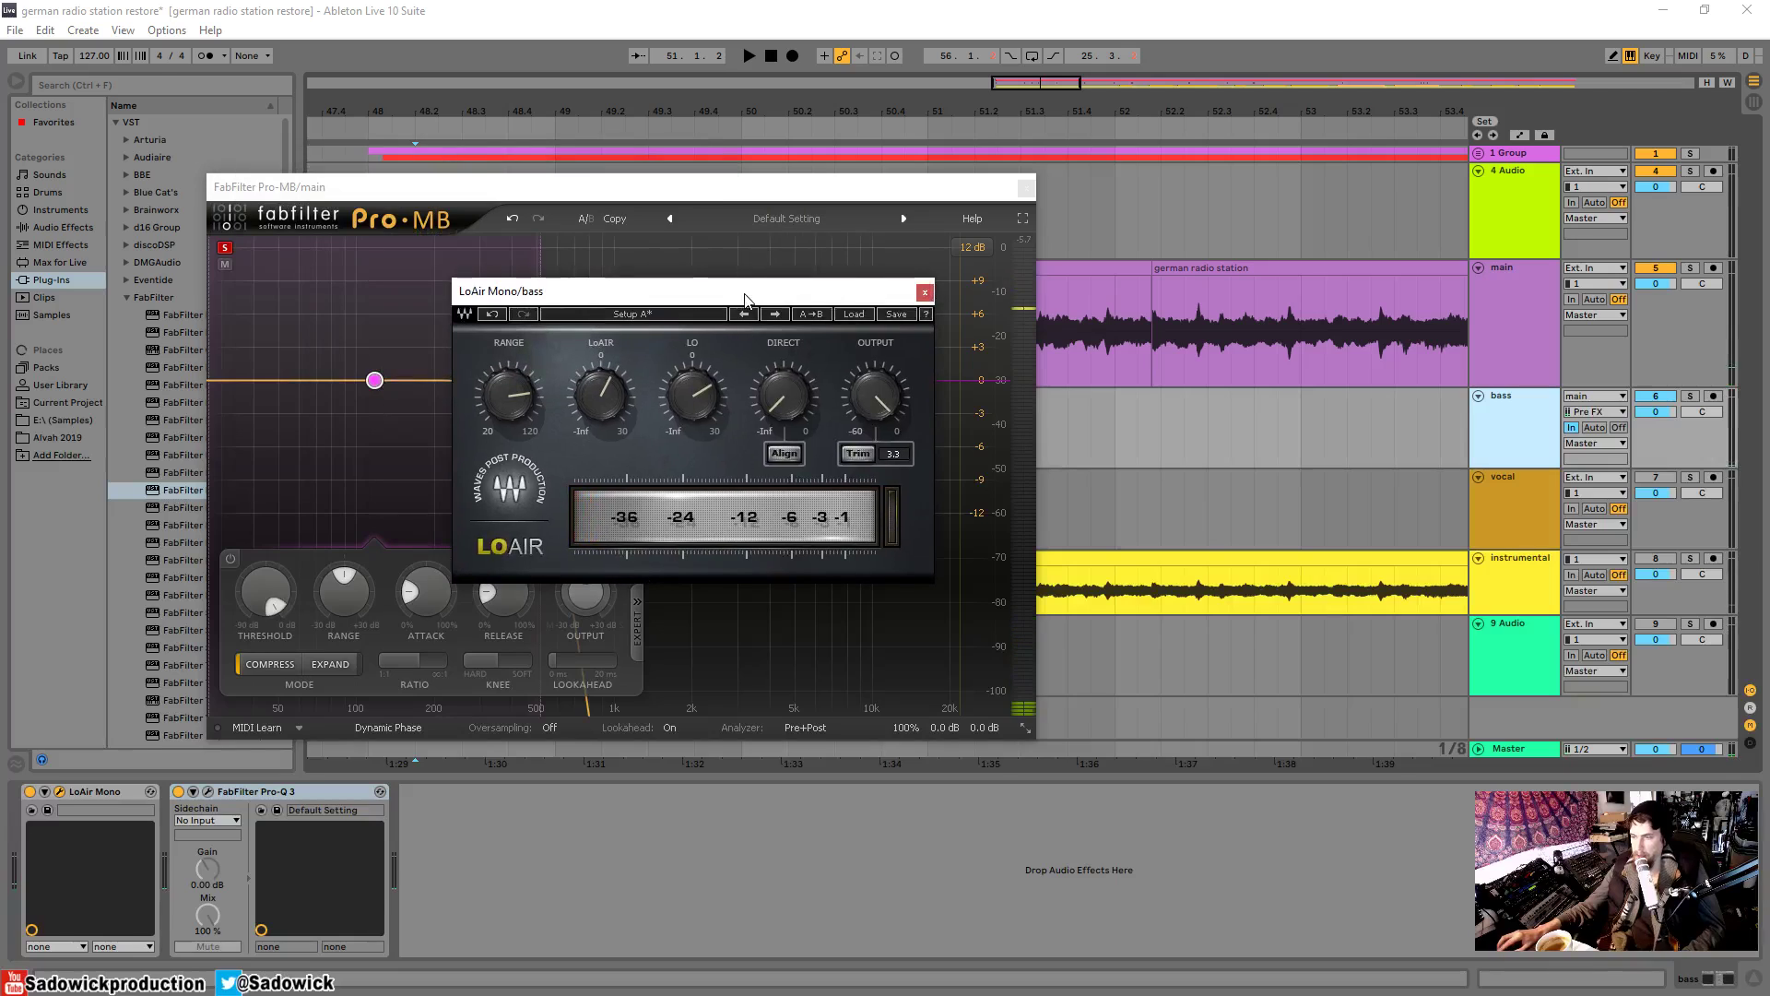
key(space)
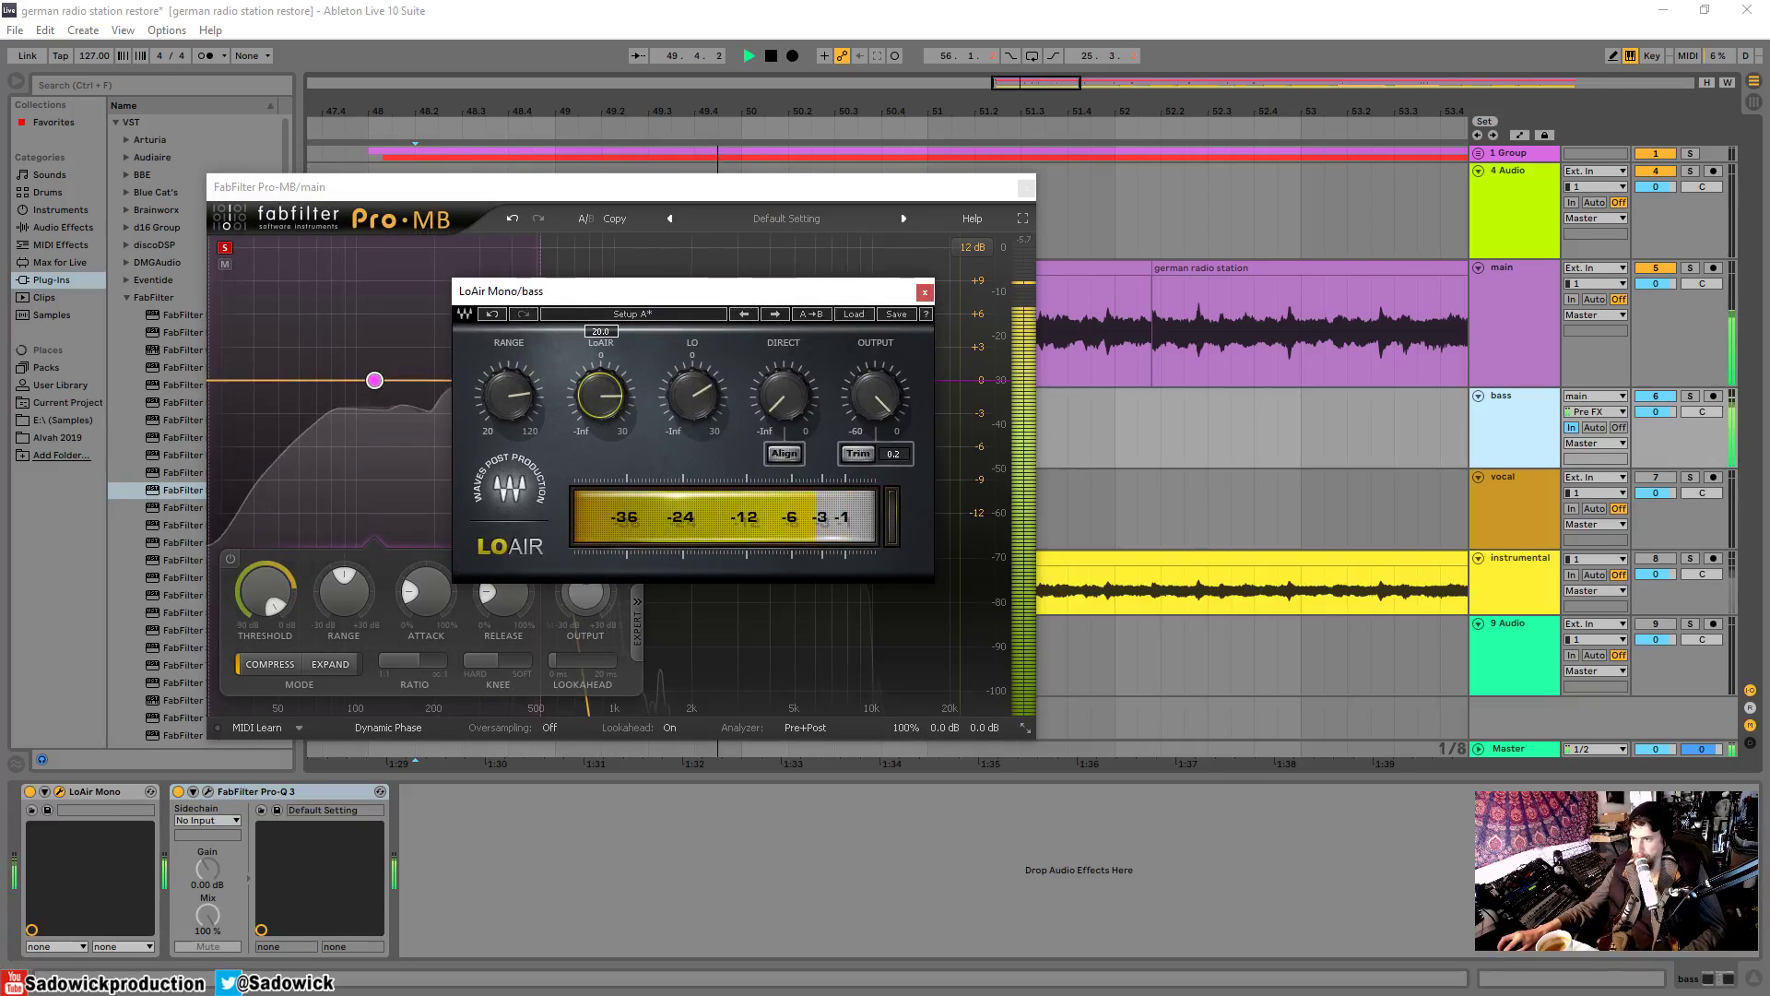
drag(601, 396, 600, 419)
key(space)
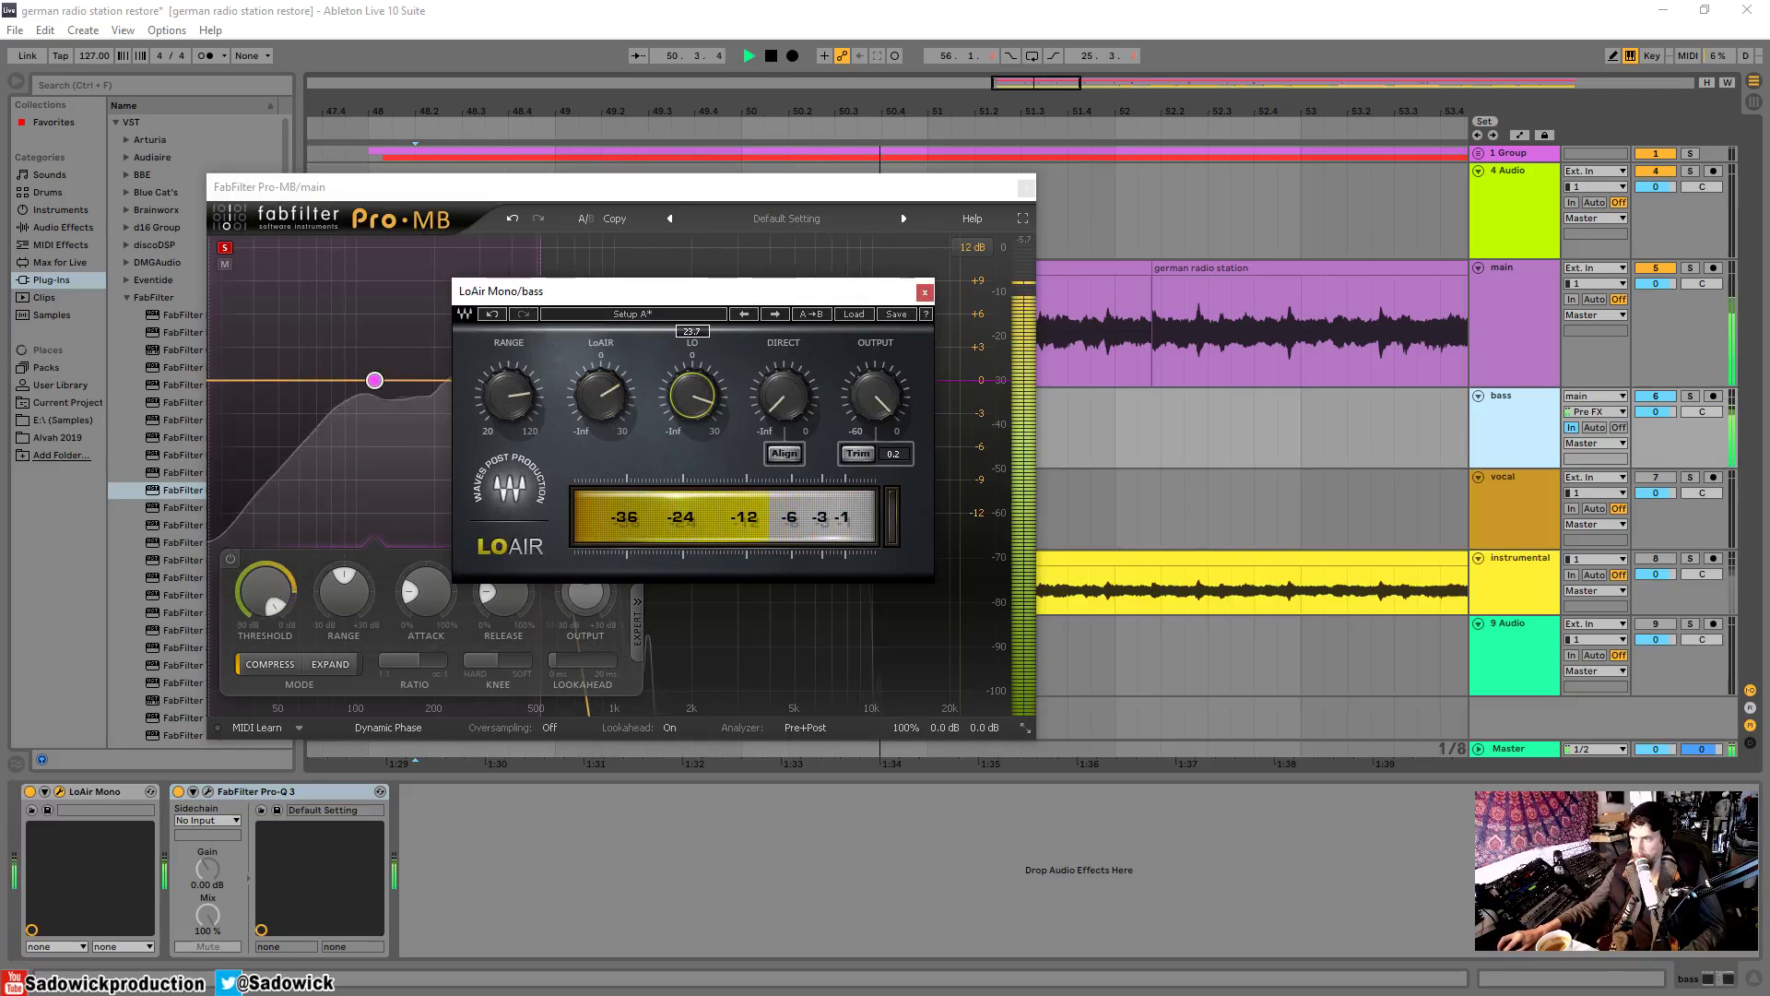
drag(504, 412, 504, 392)
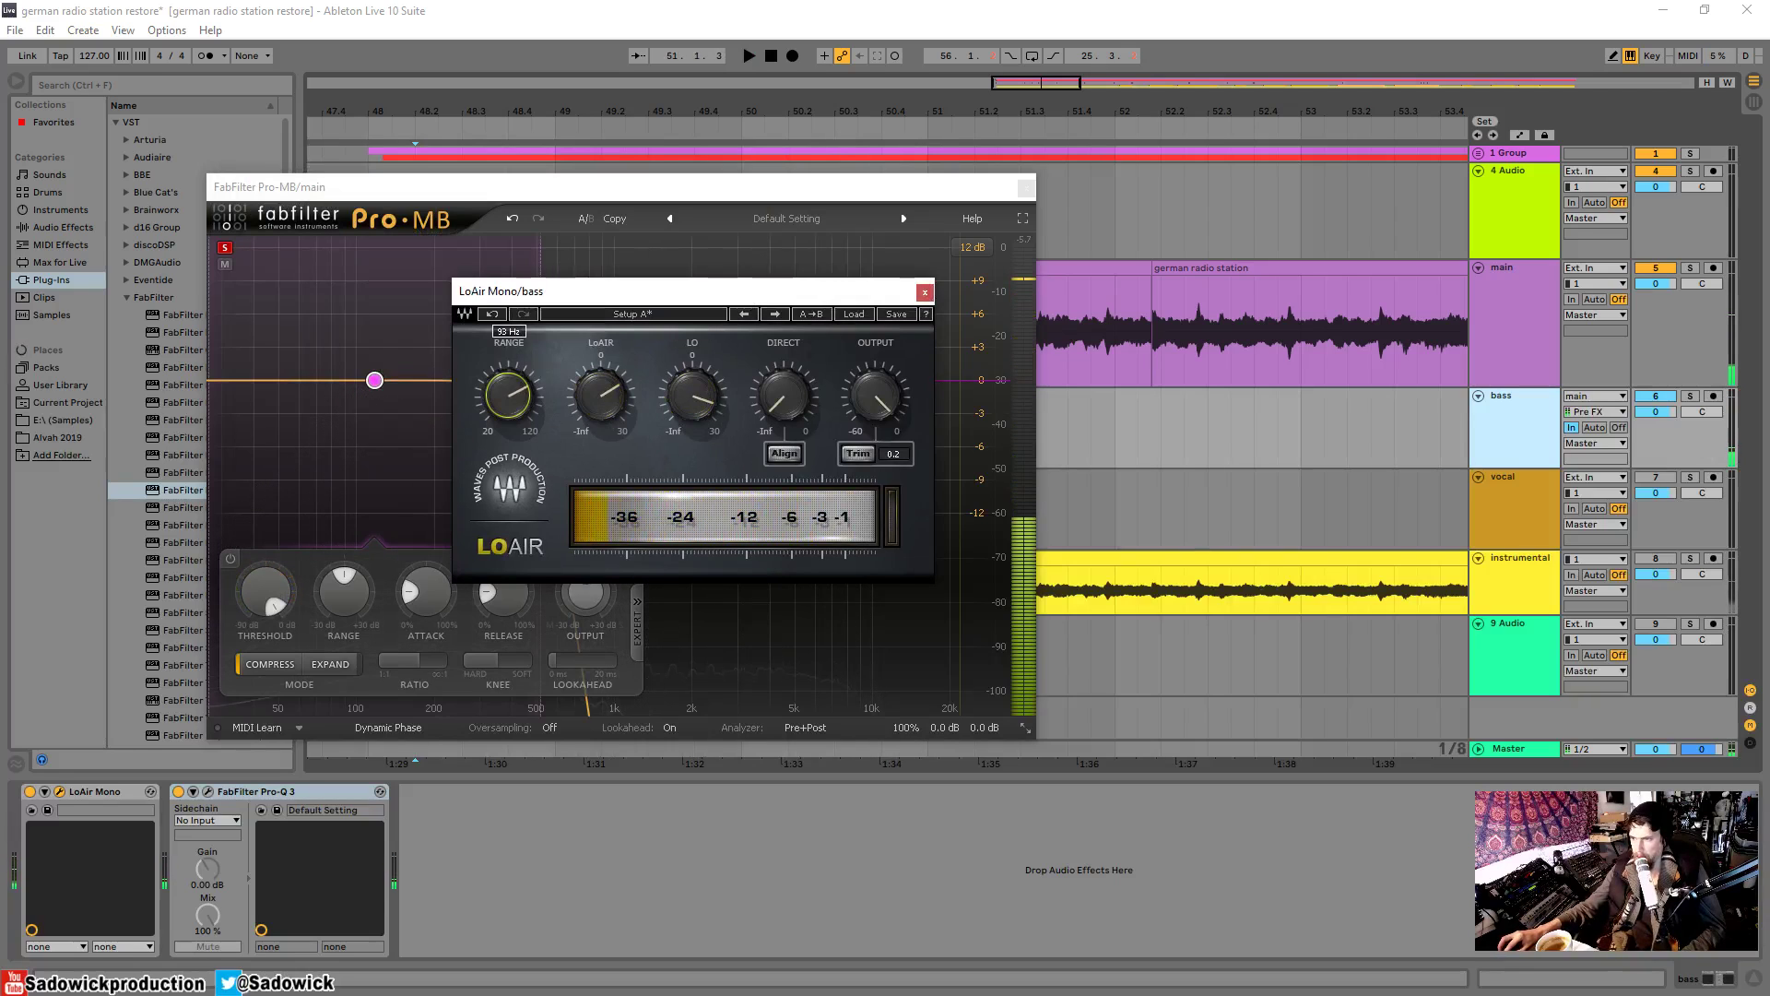
key(space)
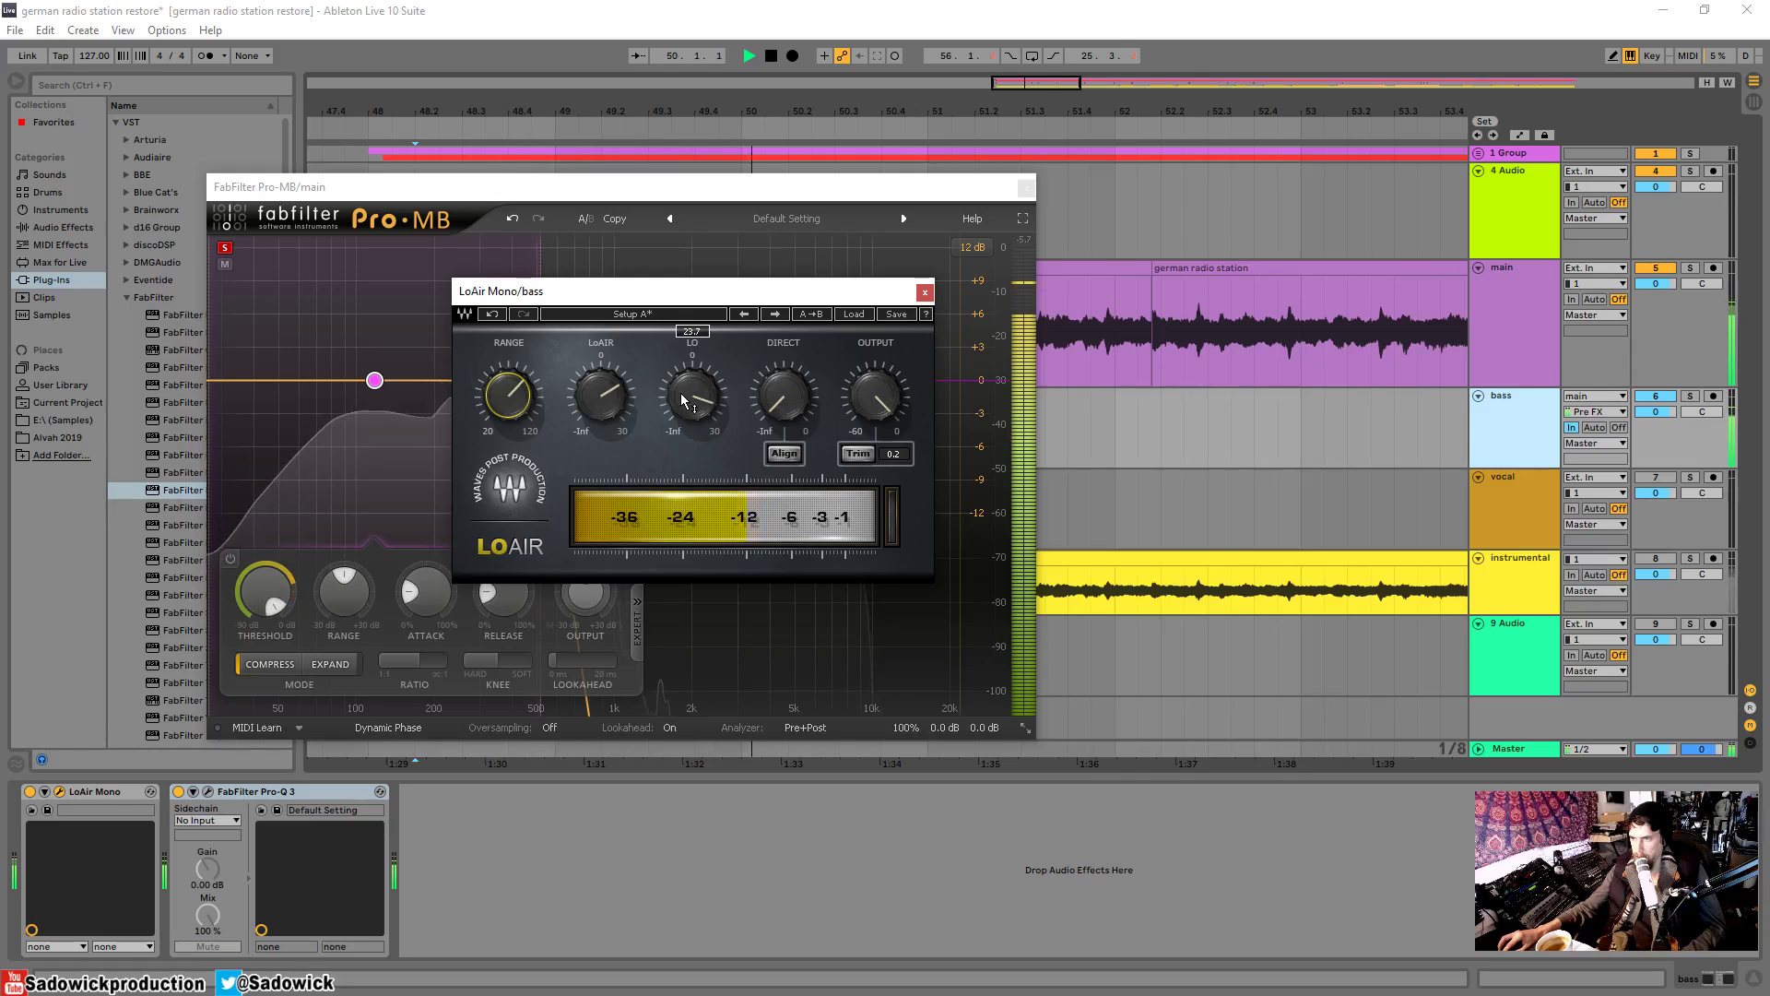
- Close LoAir Mono and play the soloed low band with the bass track switched off and on to compare
drag(755, 292, 596, 307)
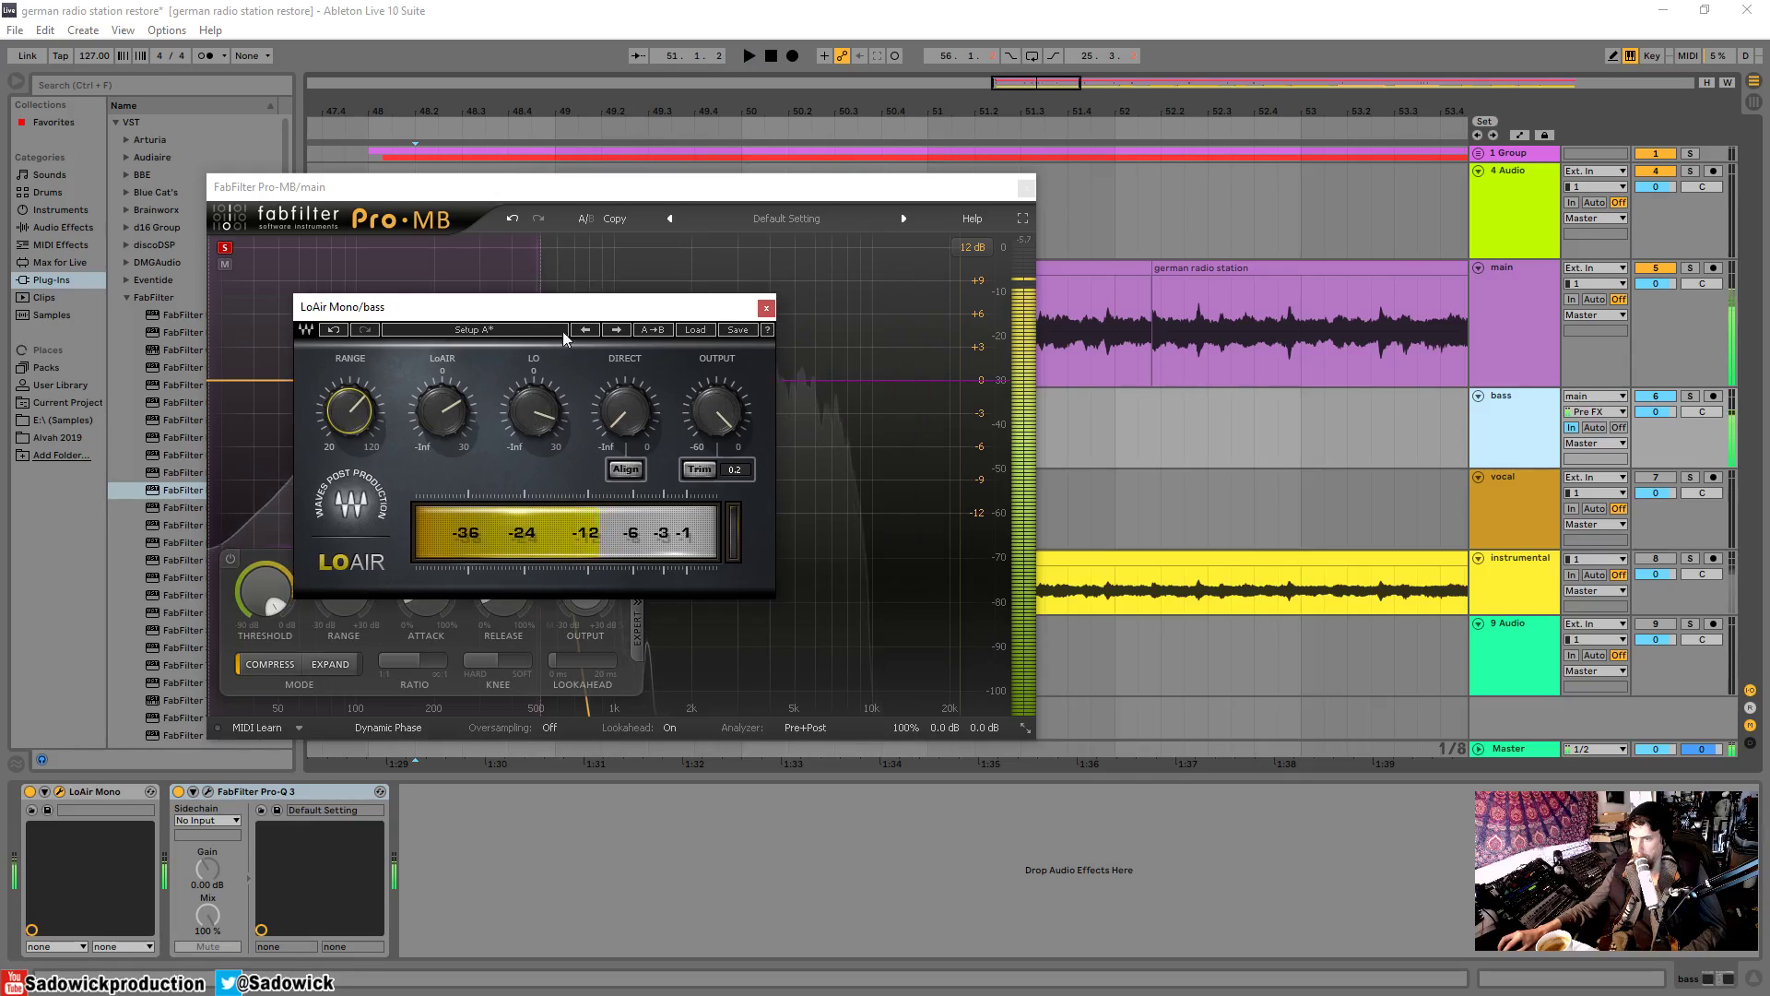
click(1657, 398)
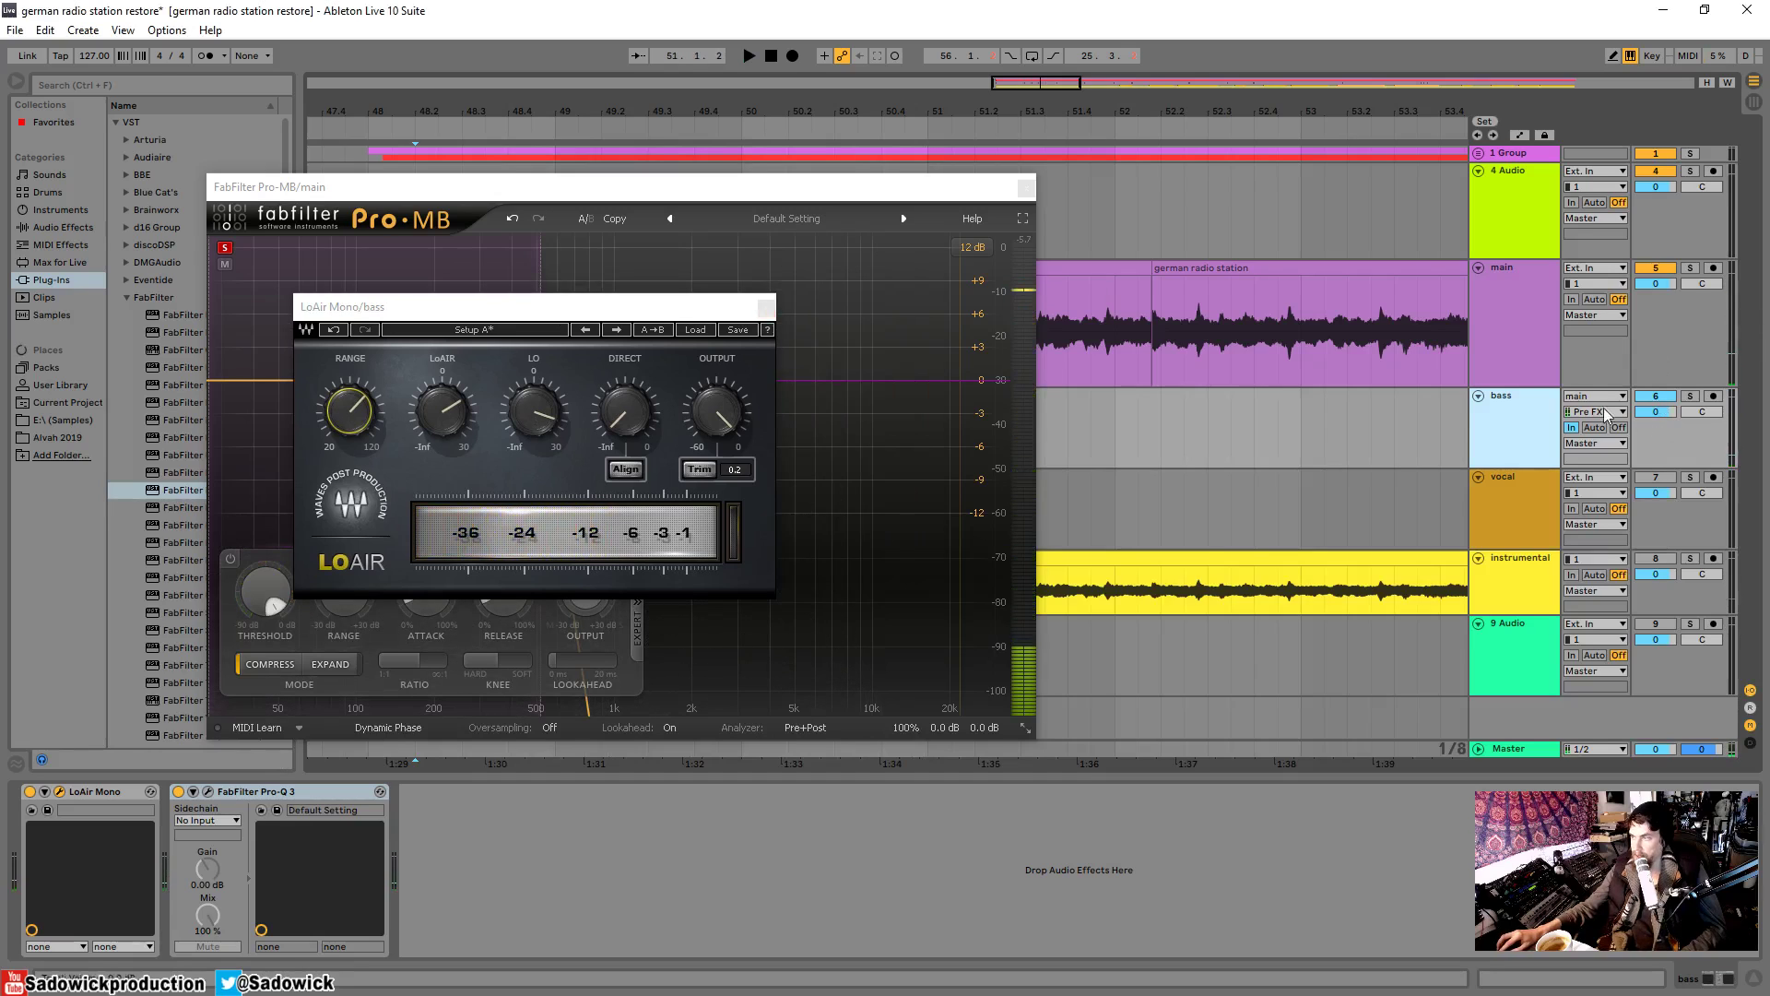
click(766, 307)
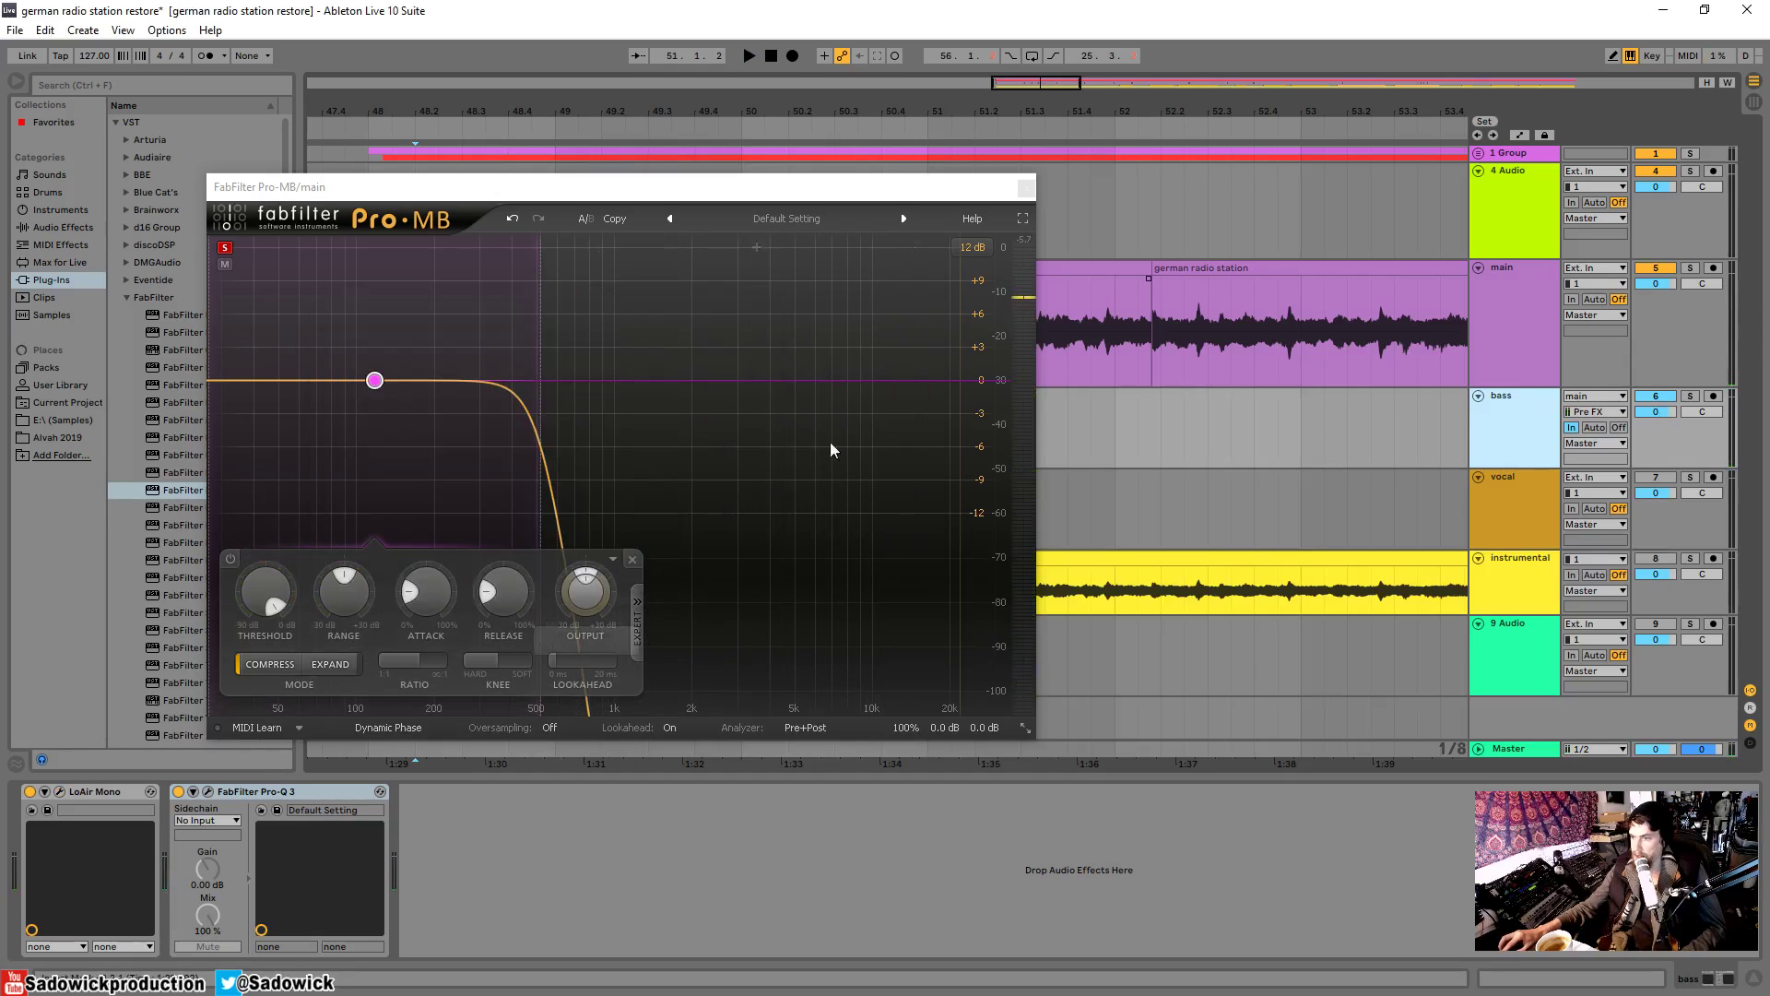
click(1657, 397)
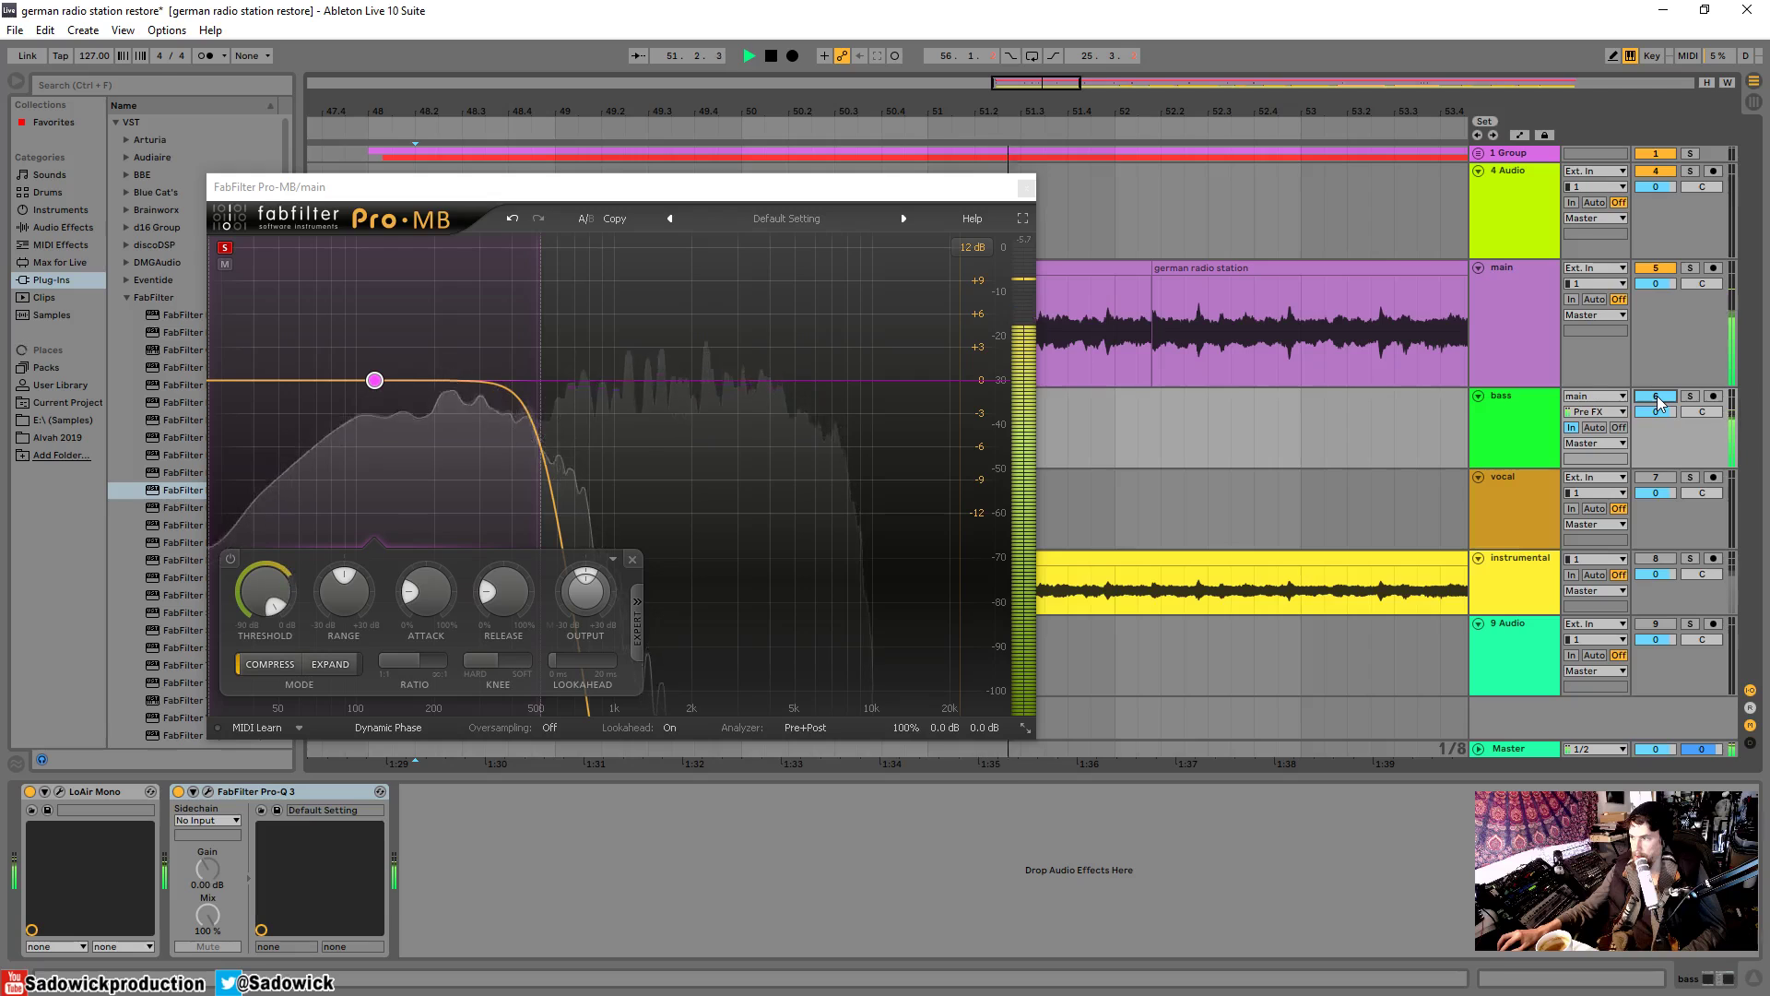
key(space)
- Unsolo and delete the low Pro-MB band on the main track, and close the plug-in window
click(224, 248)
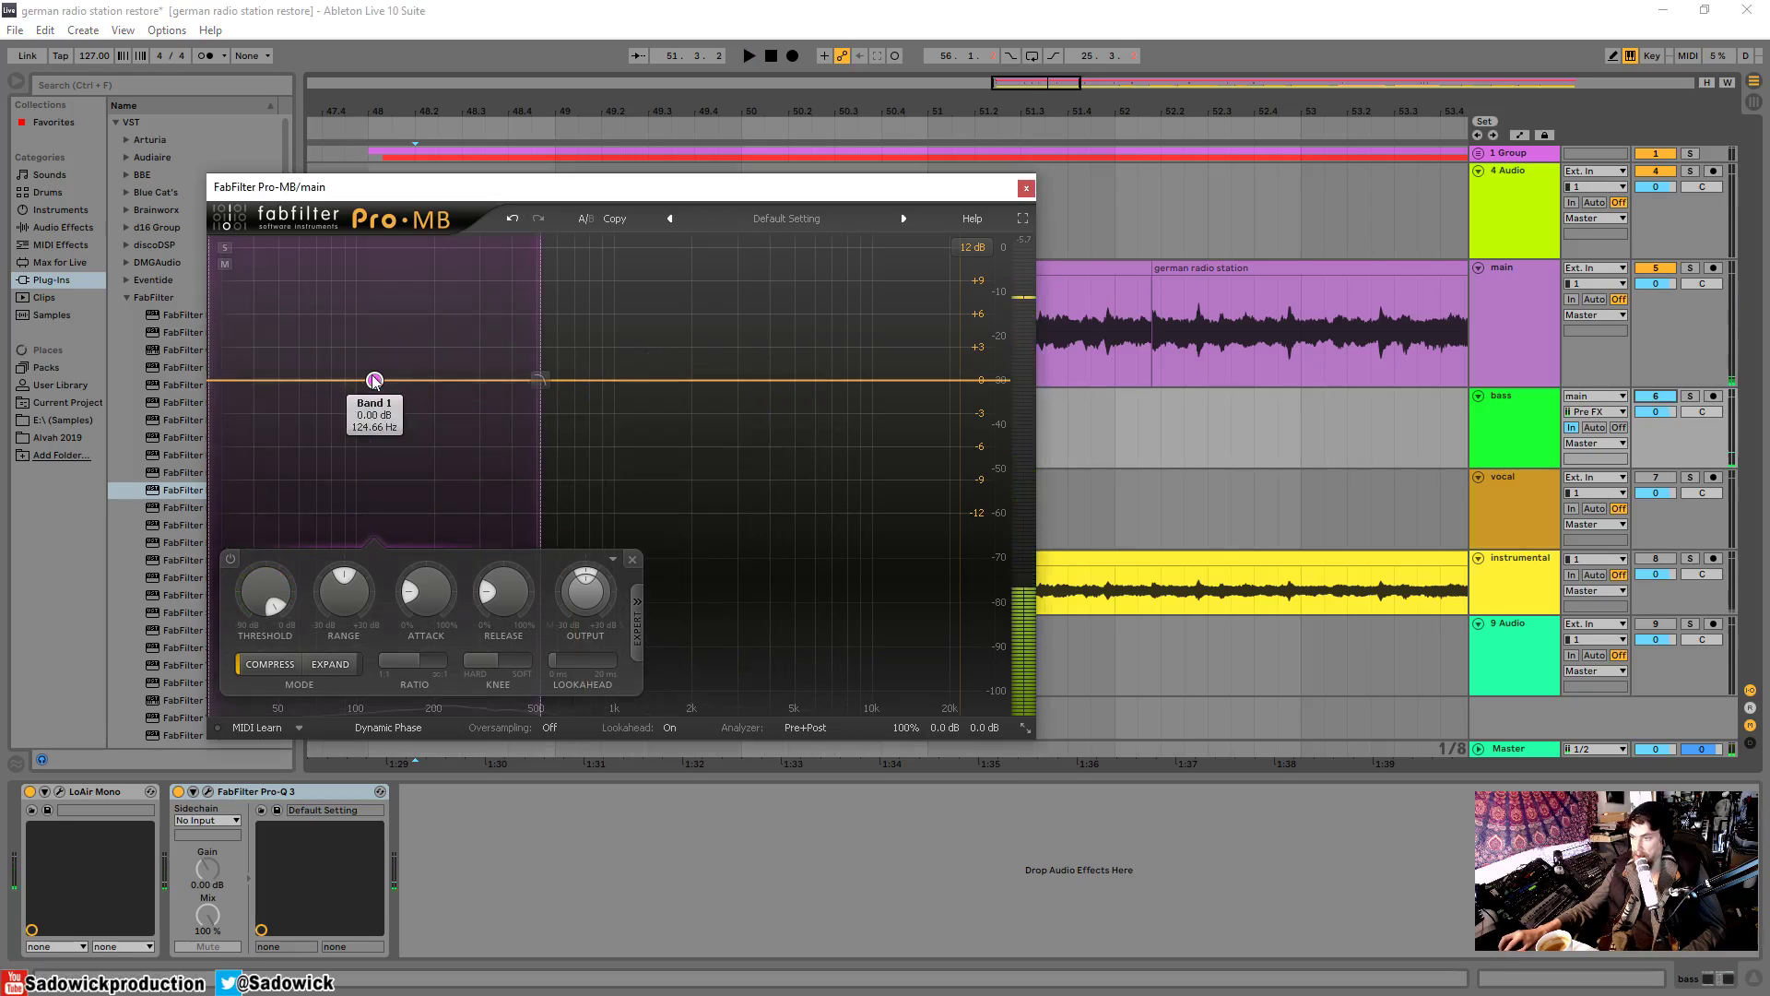
click(633, 559)
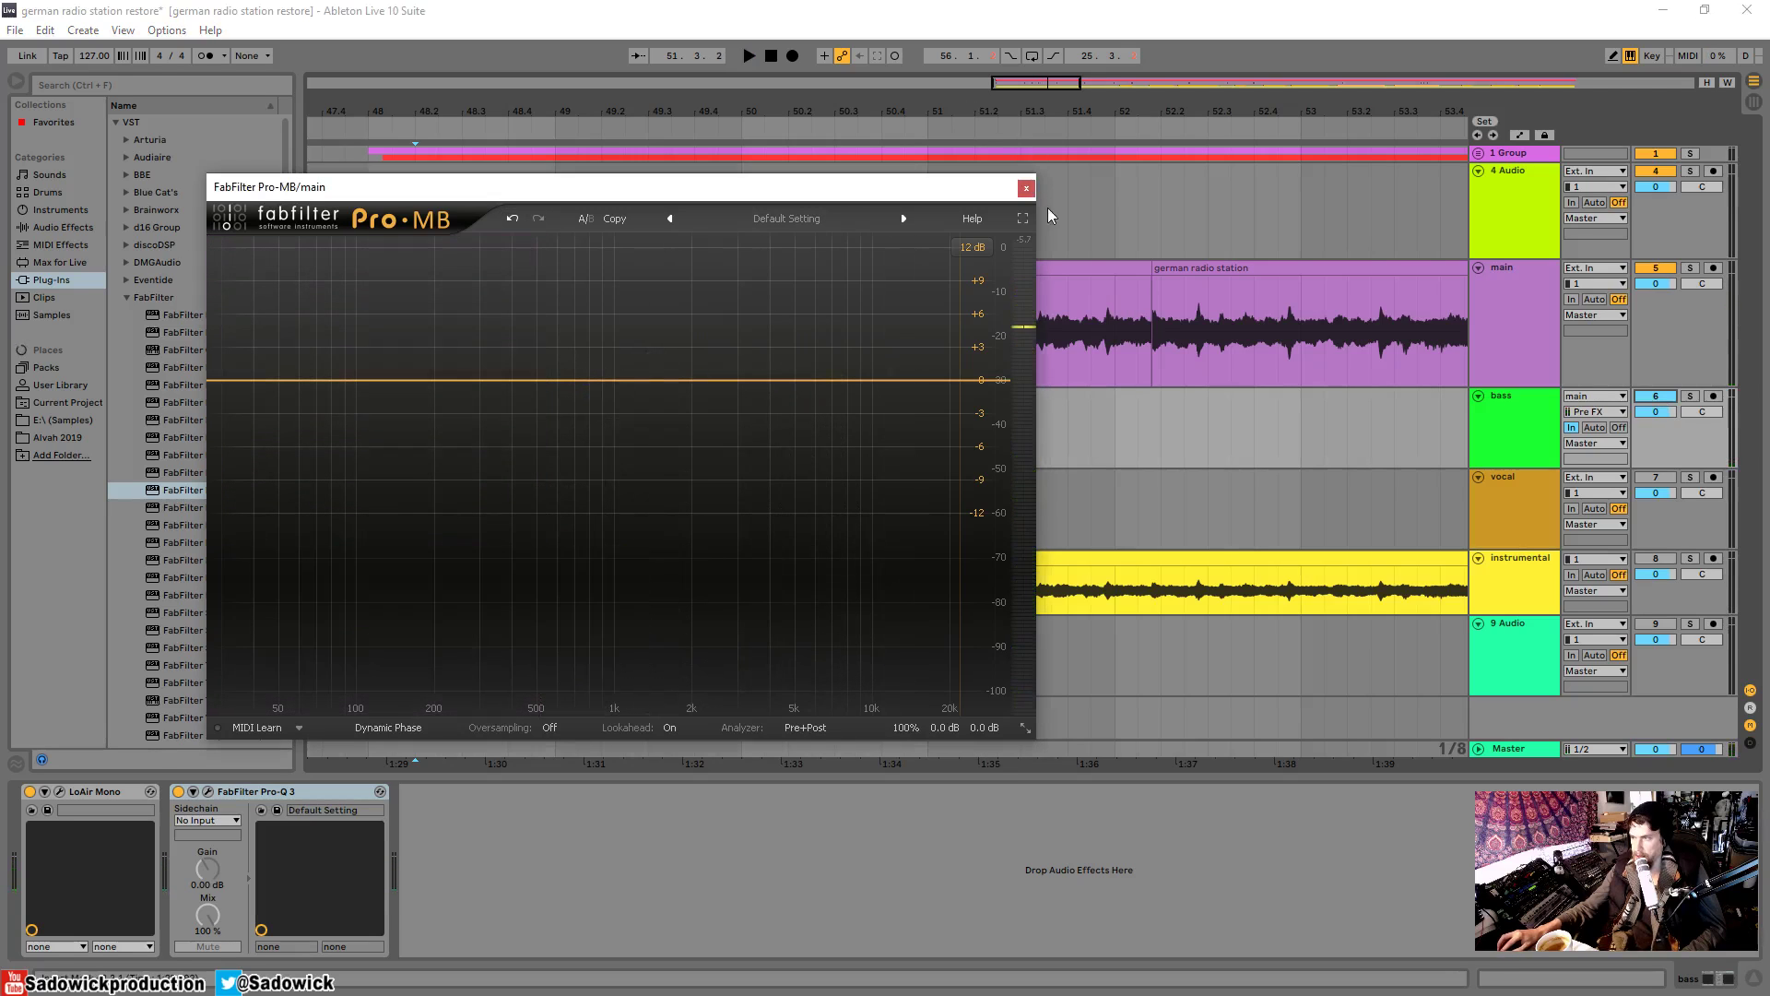
click(1026, 189)
- Group the main and bass tracks together and reduce the main track's row height
mouse_move(1713, 466)
mouse_down()
mouse_move(1712, 482)
mouse_move(1713, 451)
mouse_up()
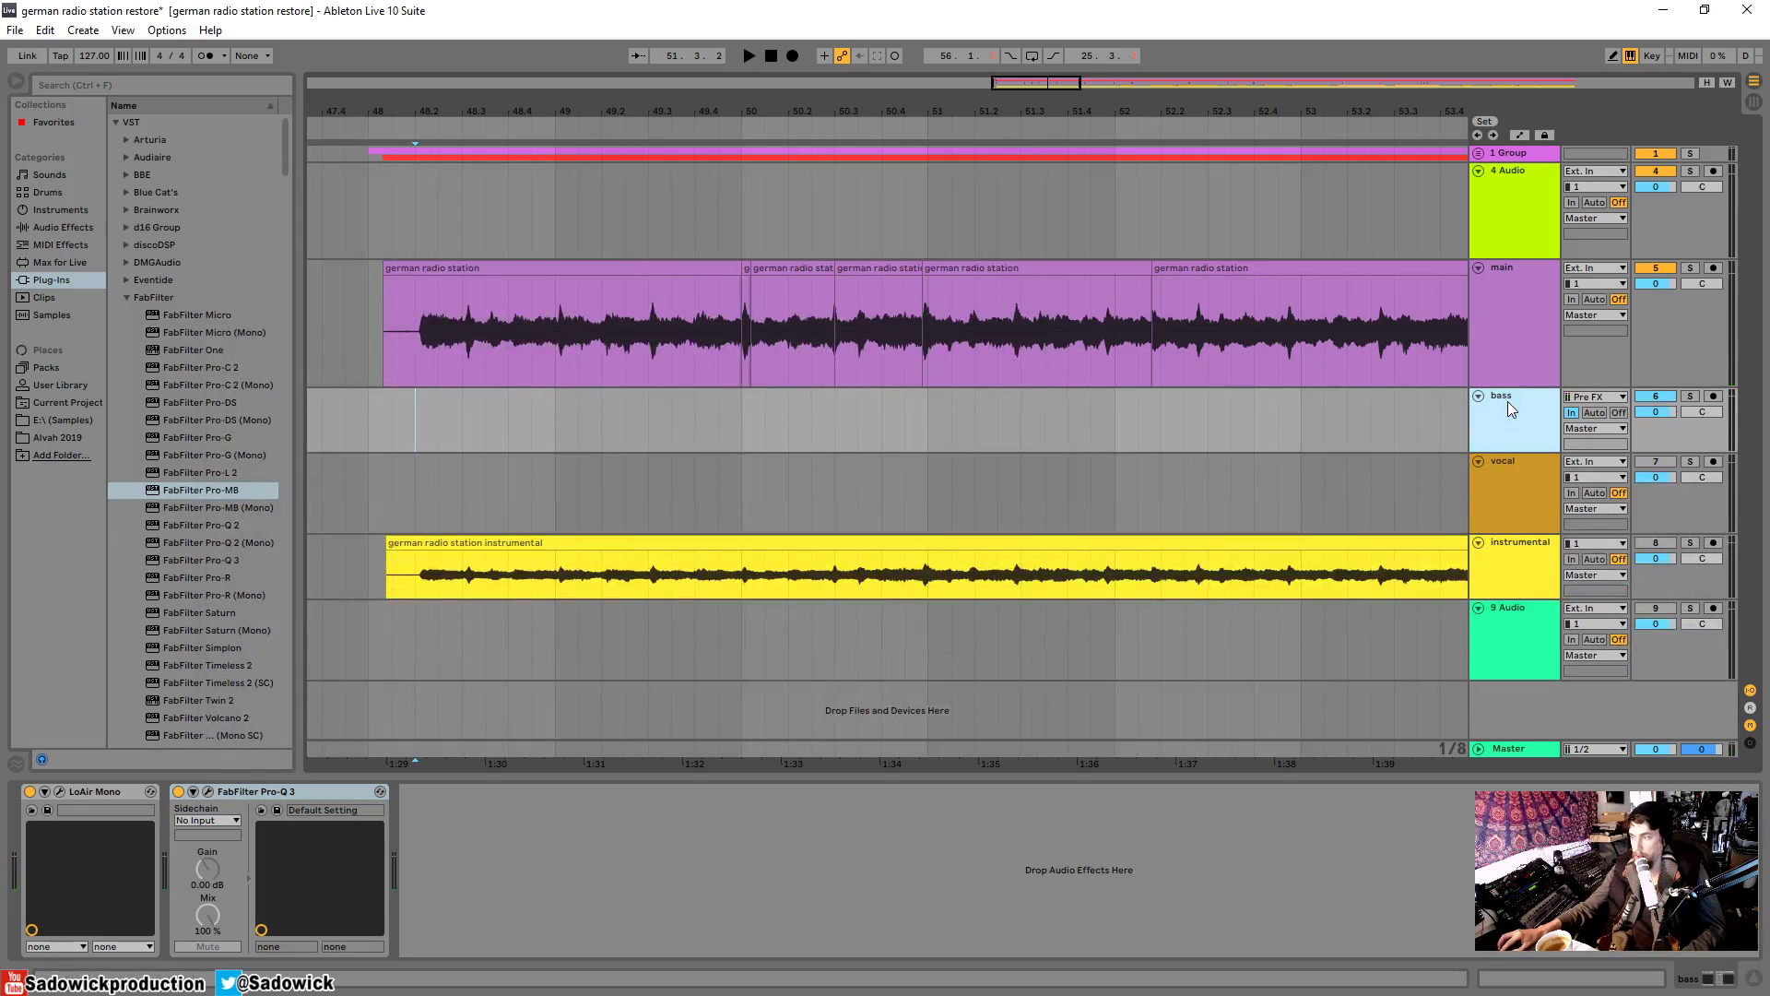
shift+click(1507, 269)
right_click(1508, 269)
click(1573, 408)
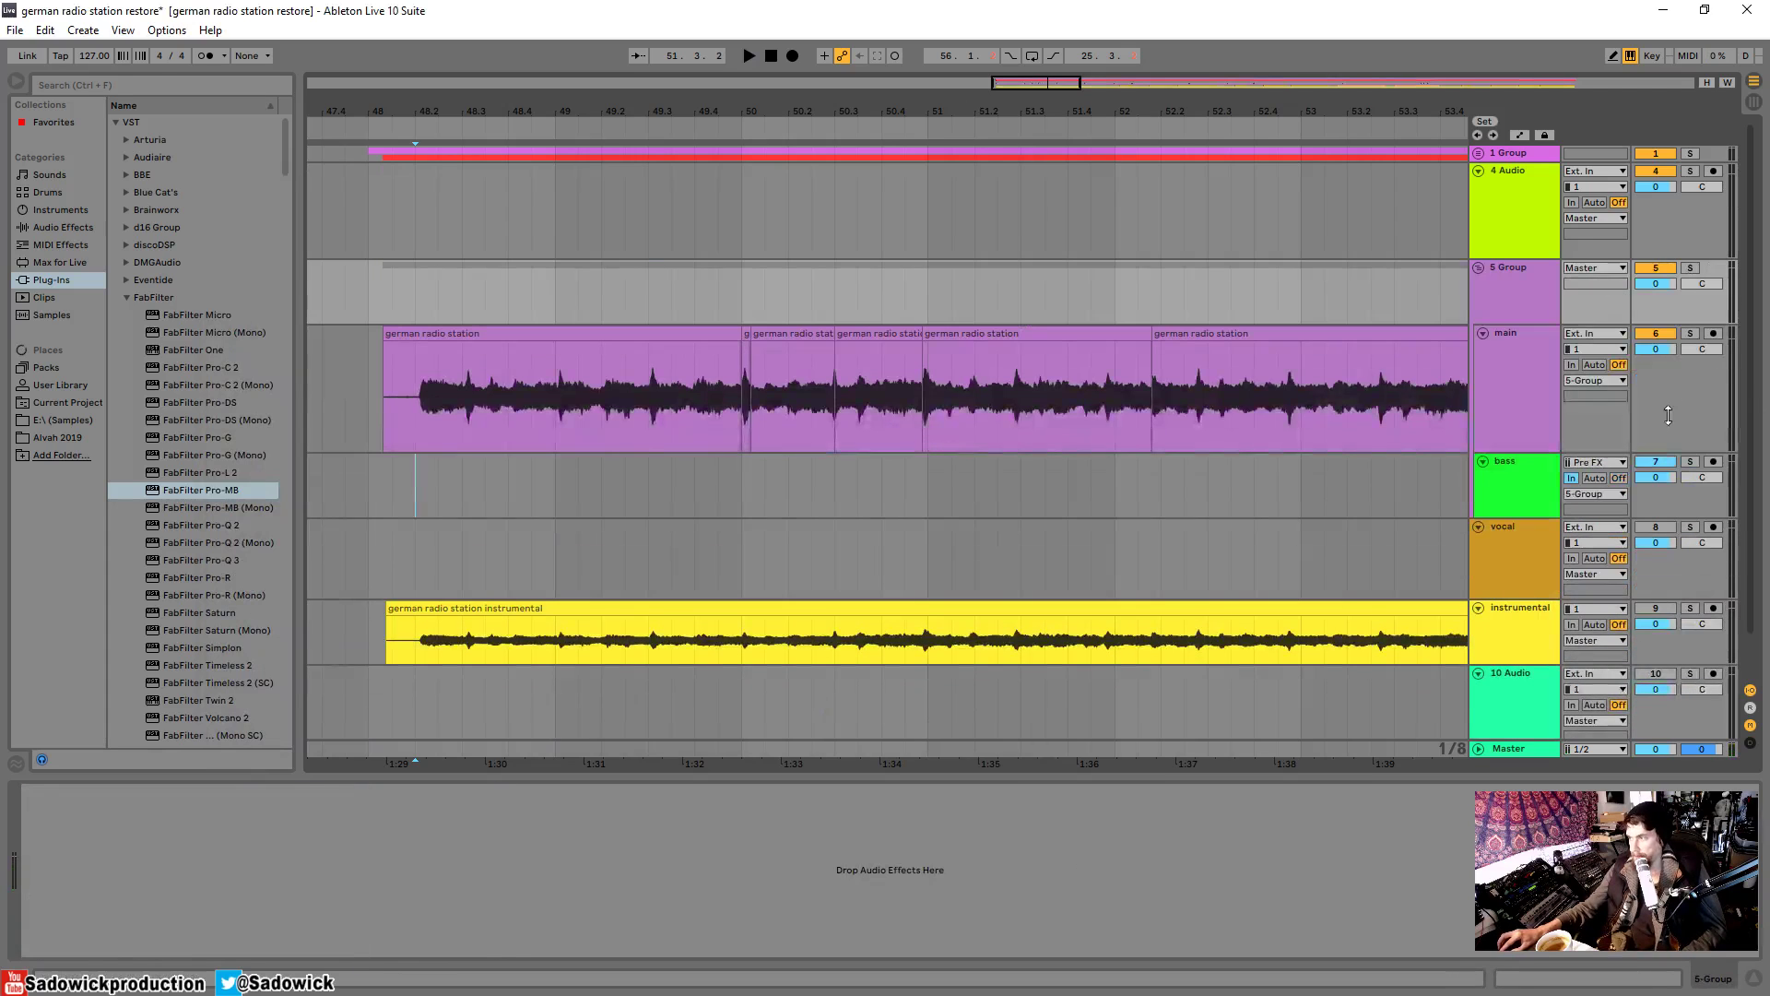
drag(1668, 416, 1668, 338)
- Rename the new group track "main and bass"
click(1509, 285)
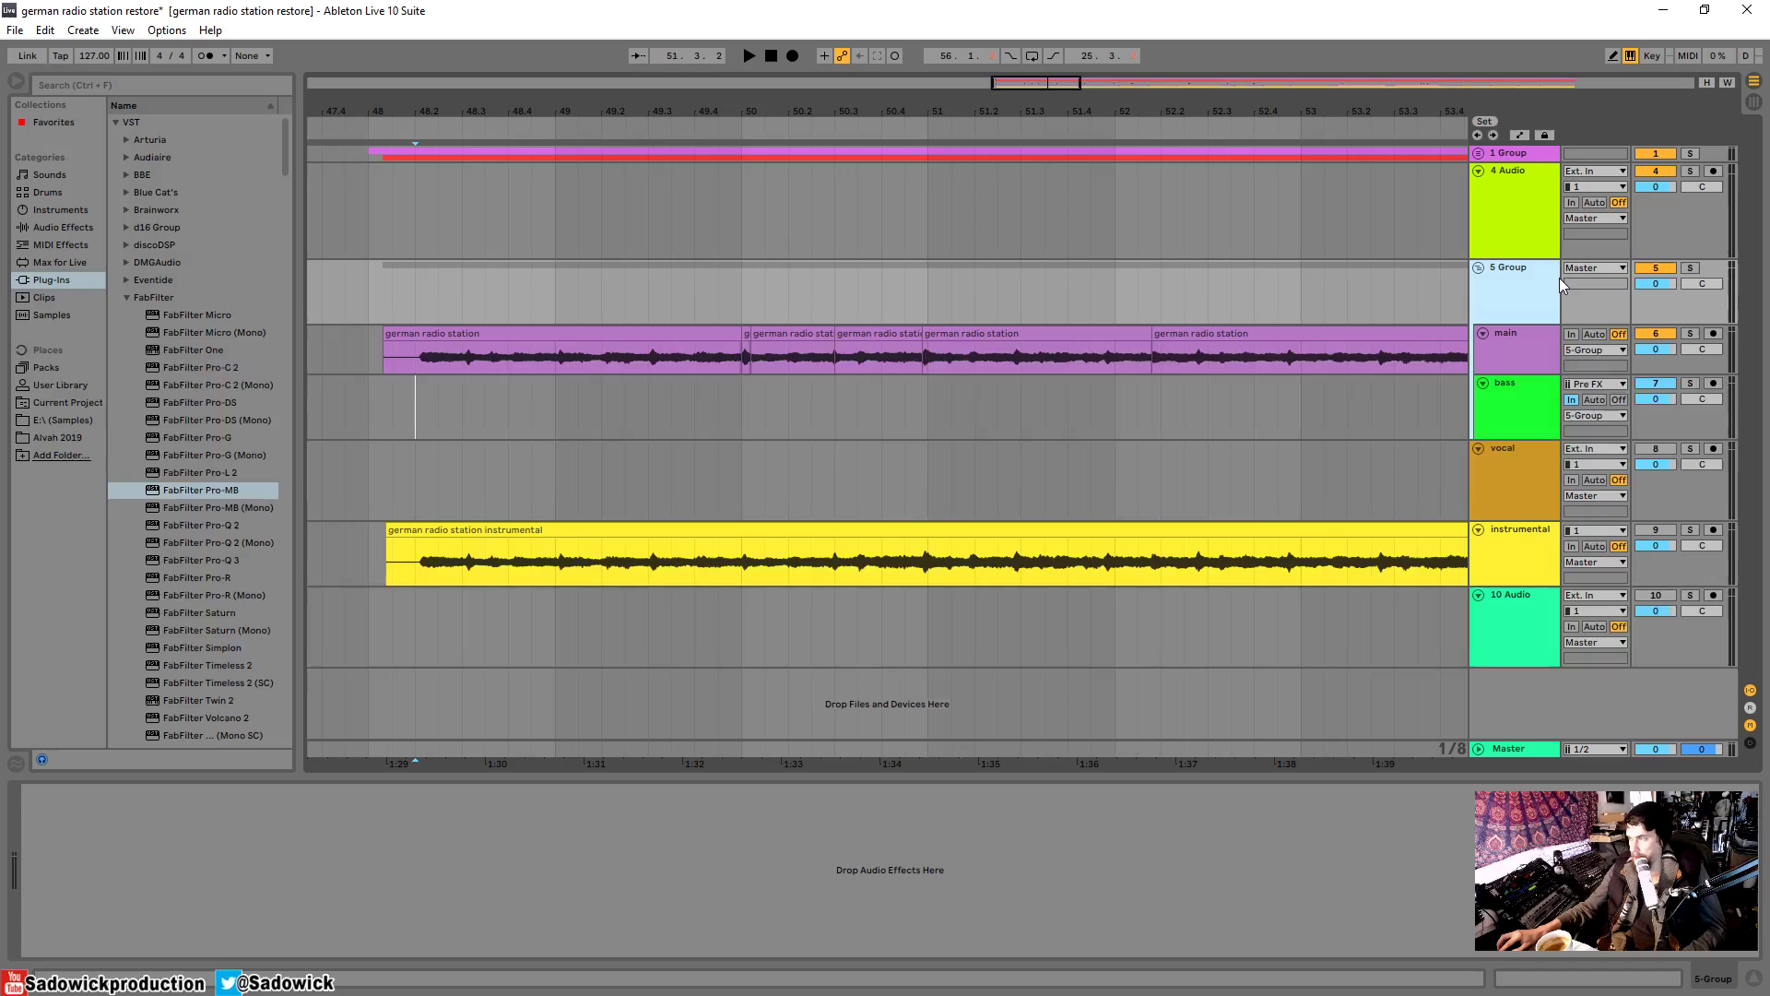
right_click(1512, 267)
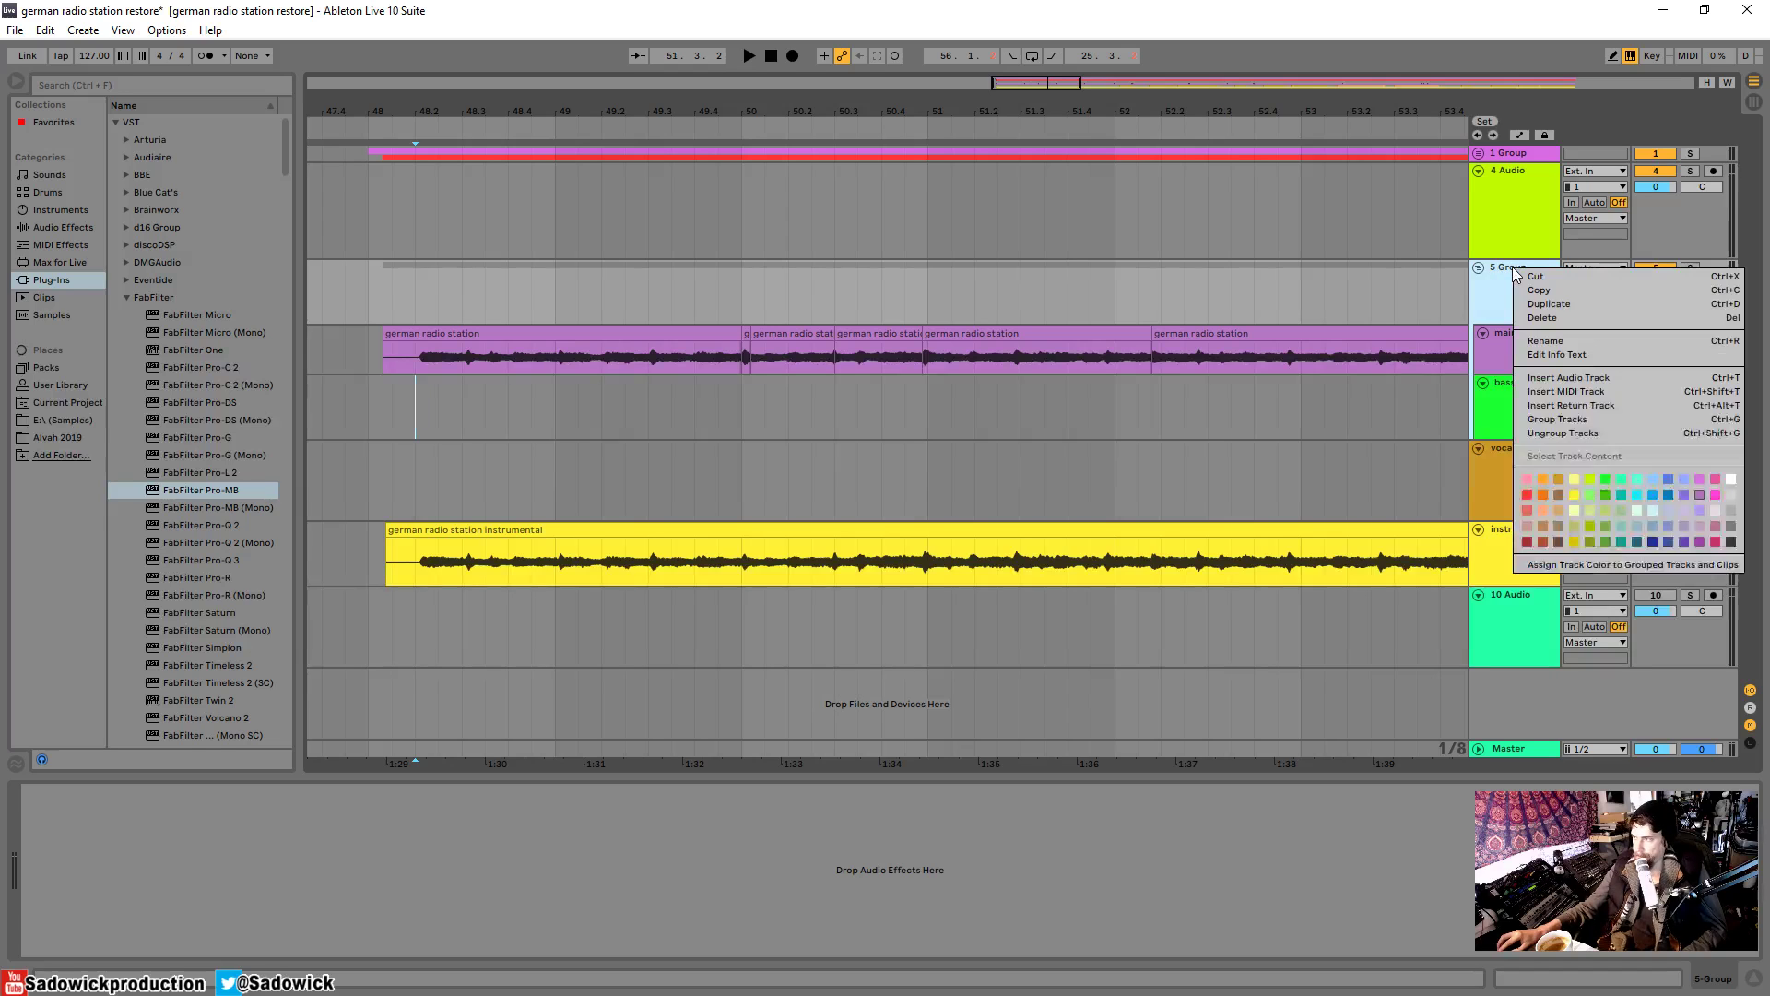
click(1551, 337)
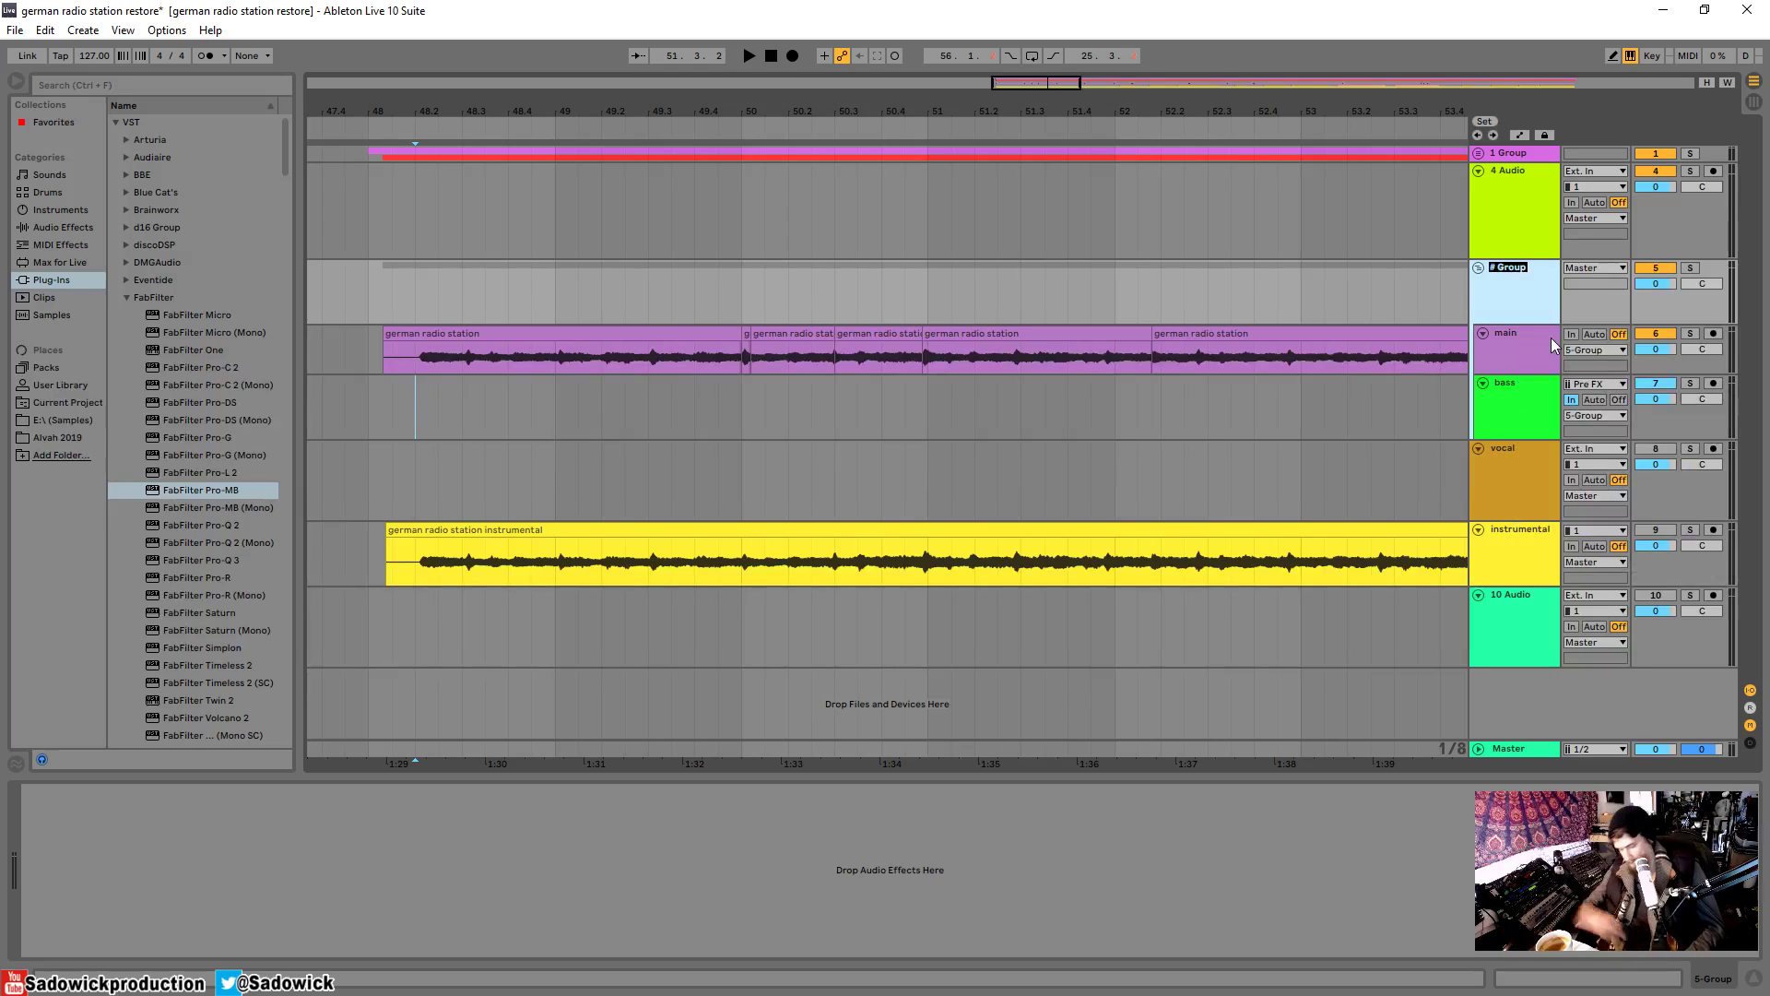
text(ma)
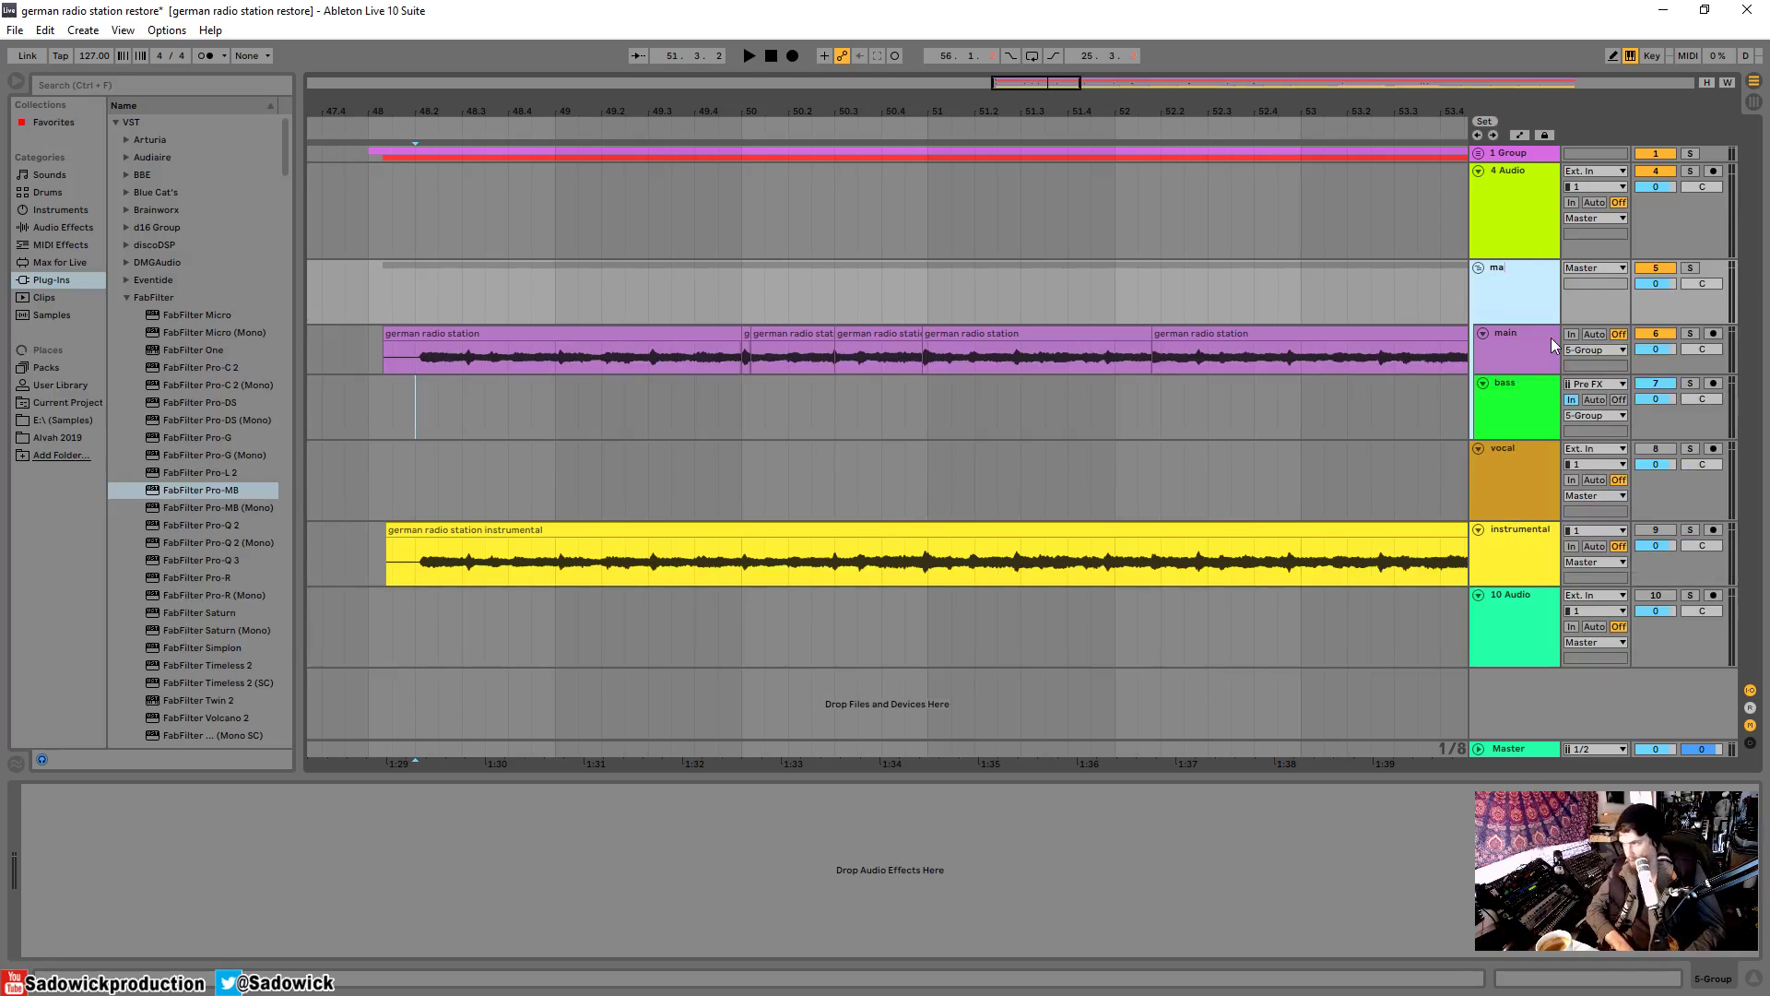
text(in and bass)
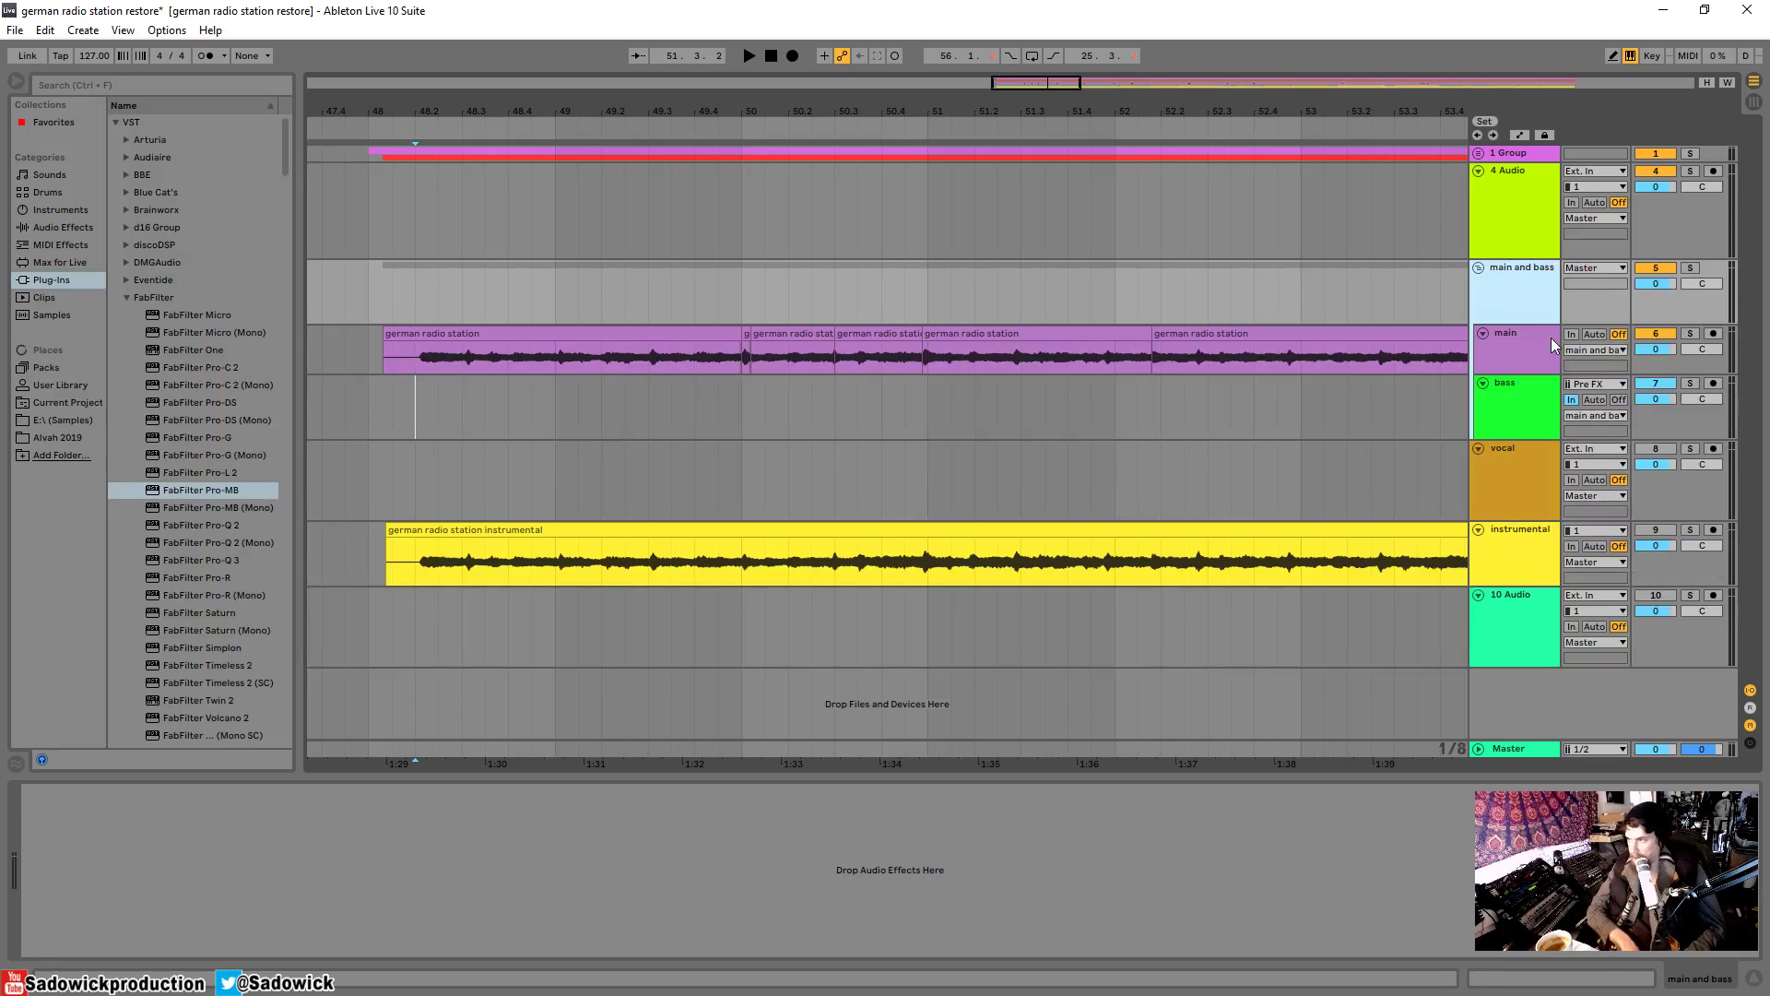
- Solo the bass track and search the plug-ins for "bass rider"
click(1691, 414)
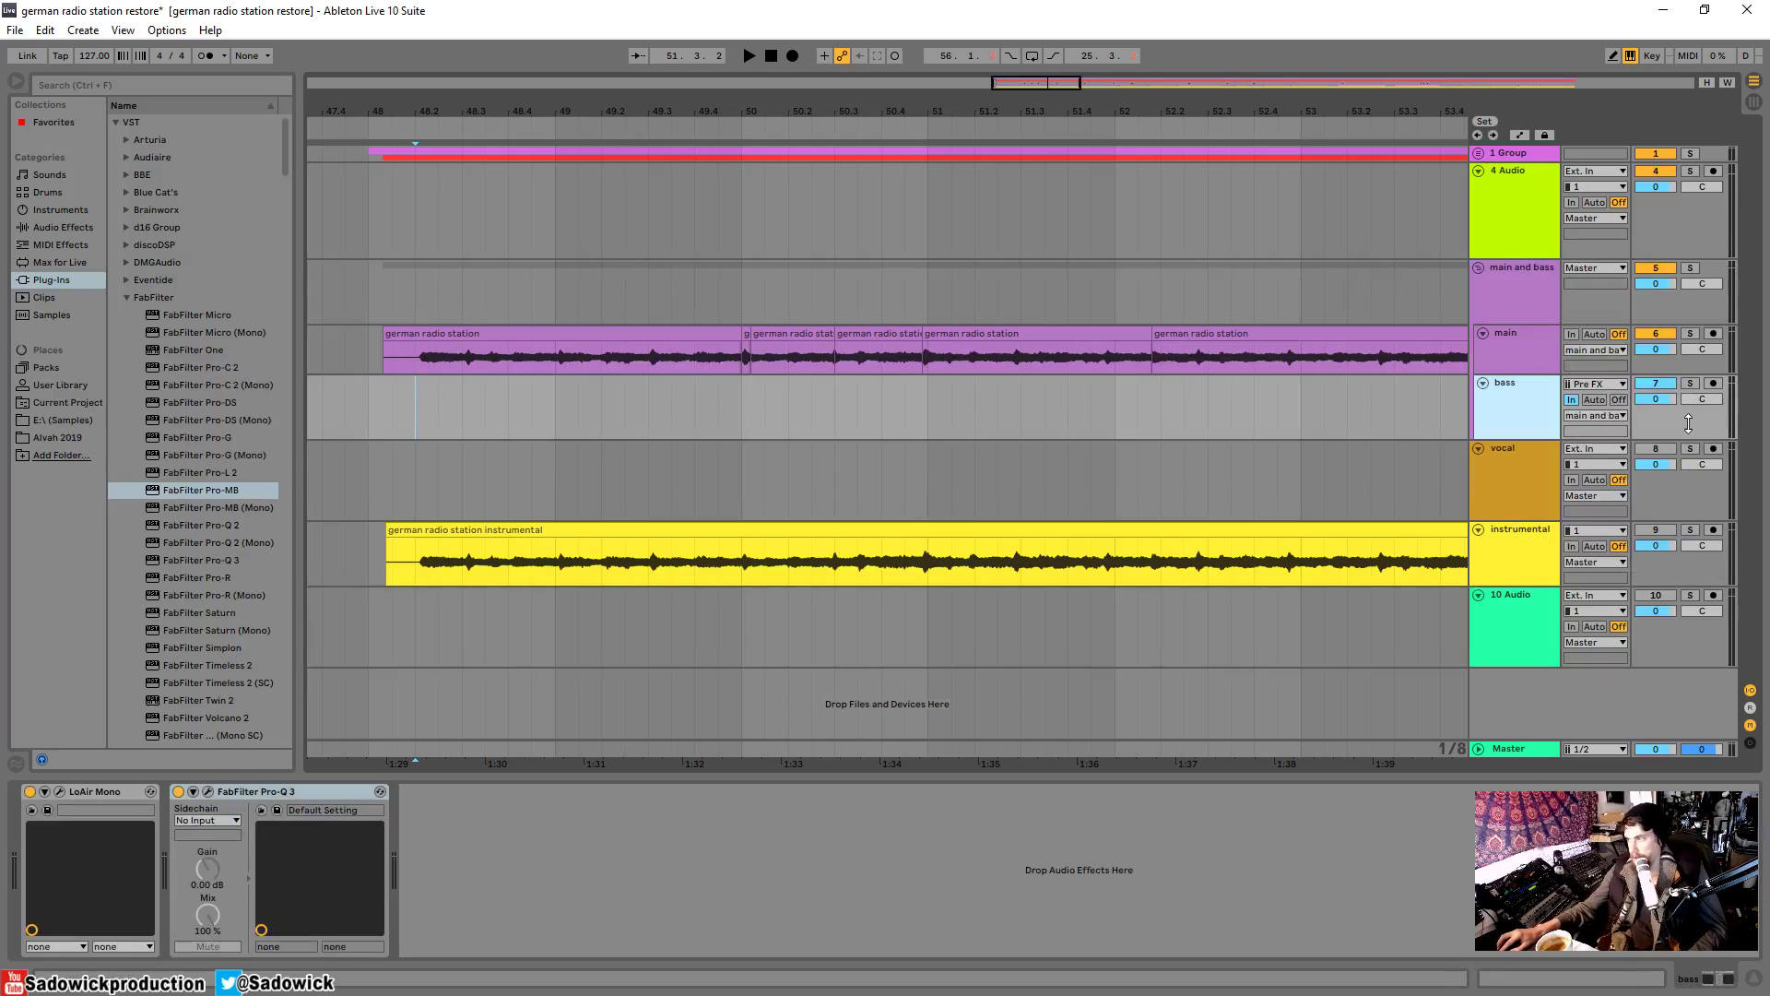
click(1695, 384)
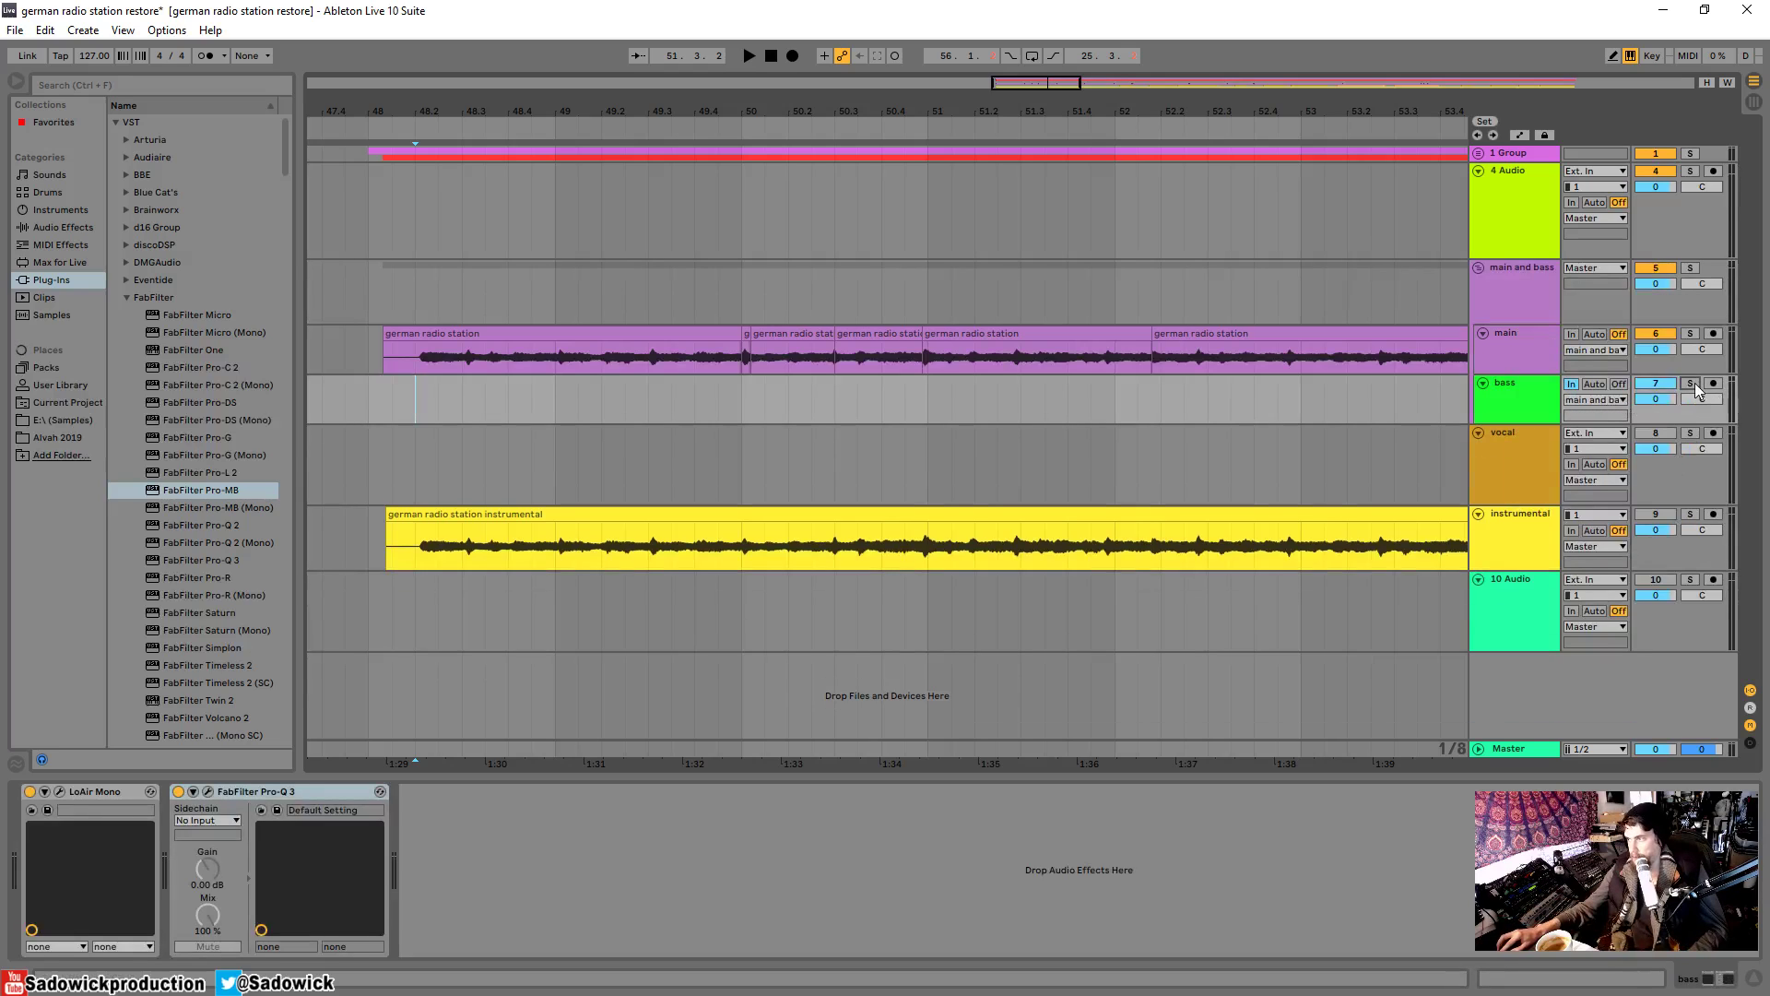
click(104, 83)
text(bass r)
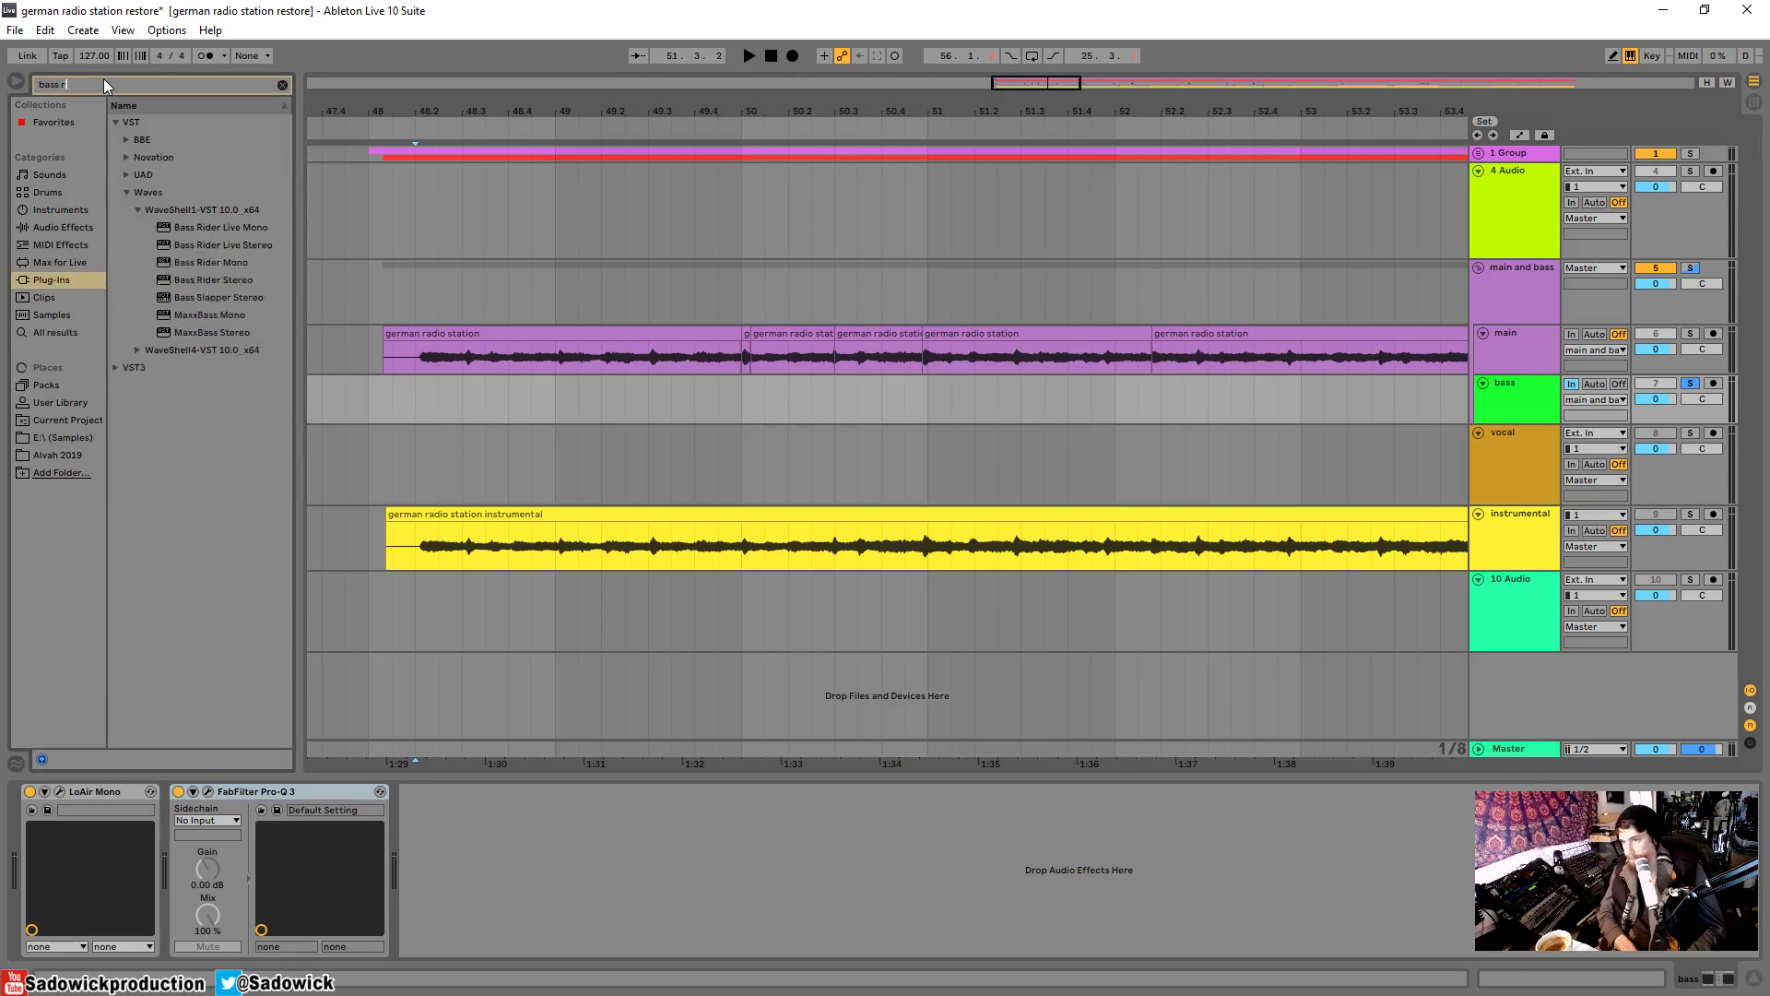
text(ider)
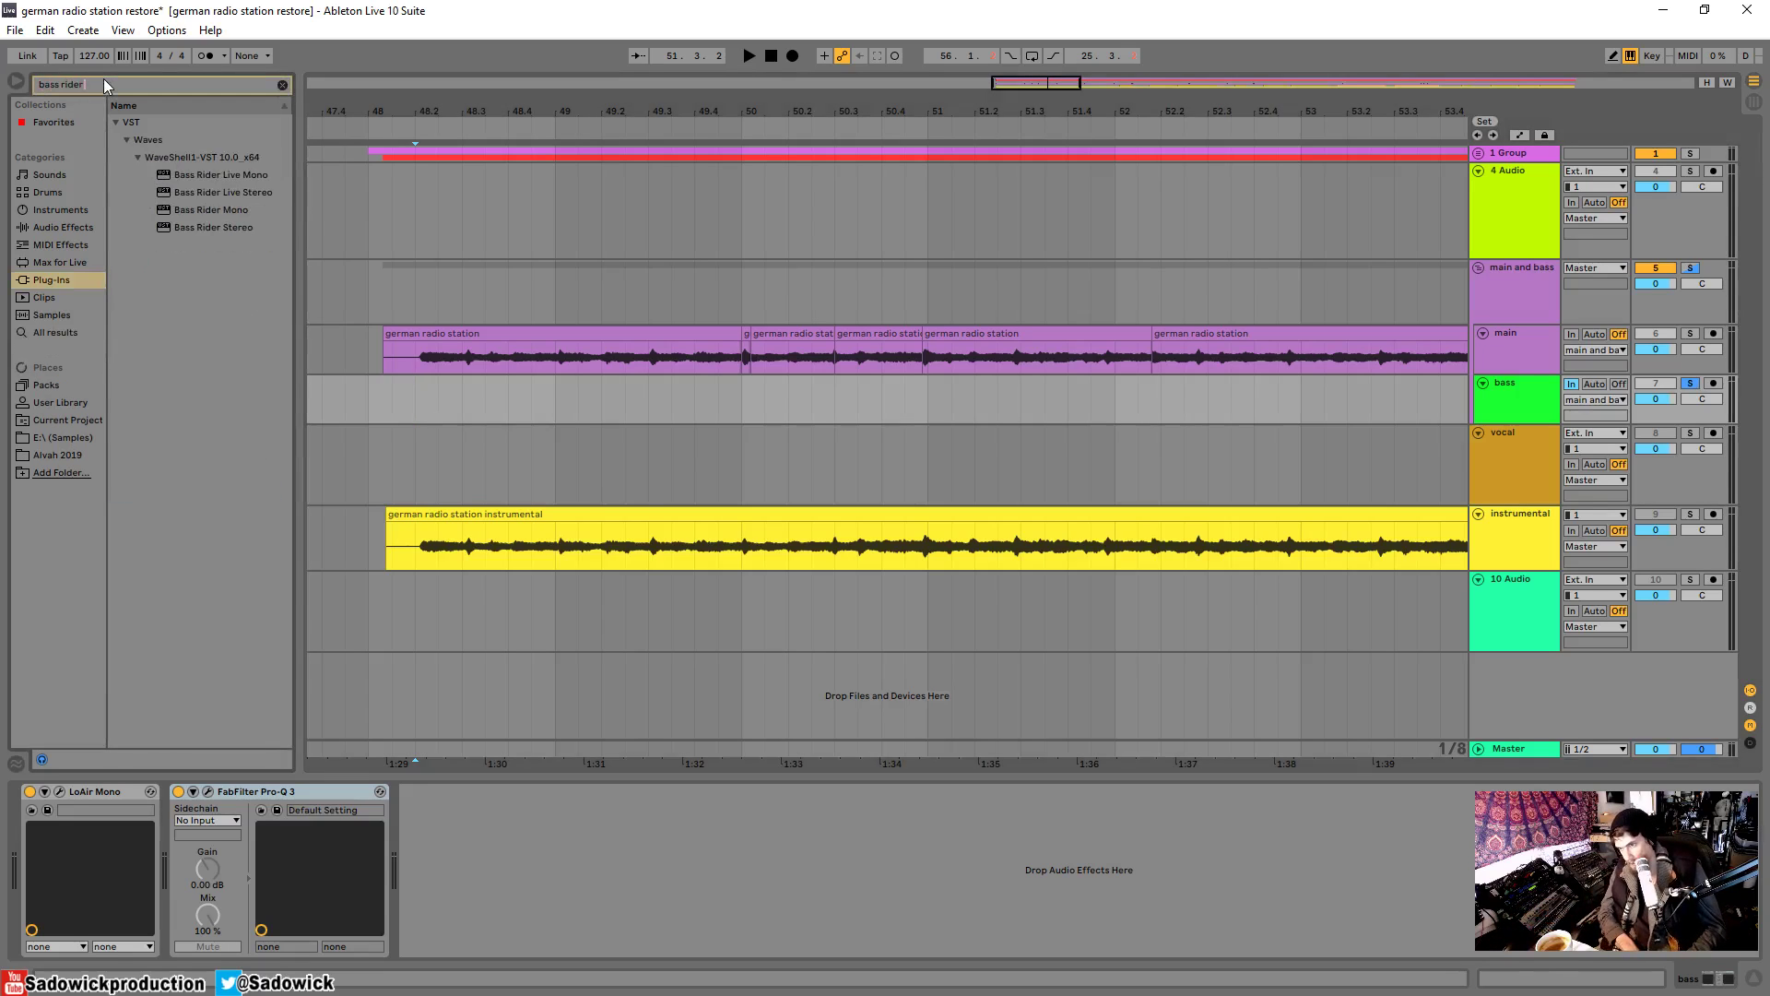
- Add Bass Rider Mono after Pro-Q 3 on the bass track, move its window aside and enlarge the bass track's row
drag(231, 177, 226, 192)
click(212, 209)
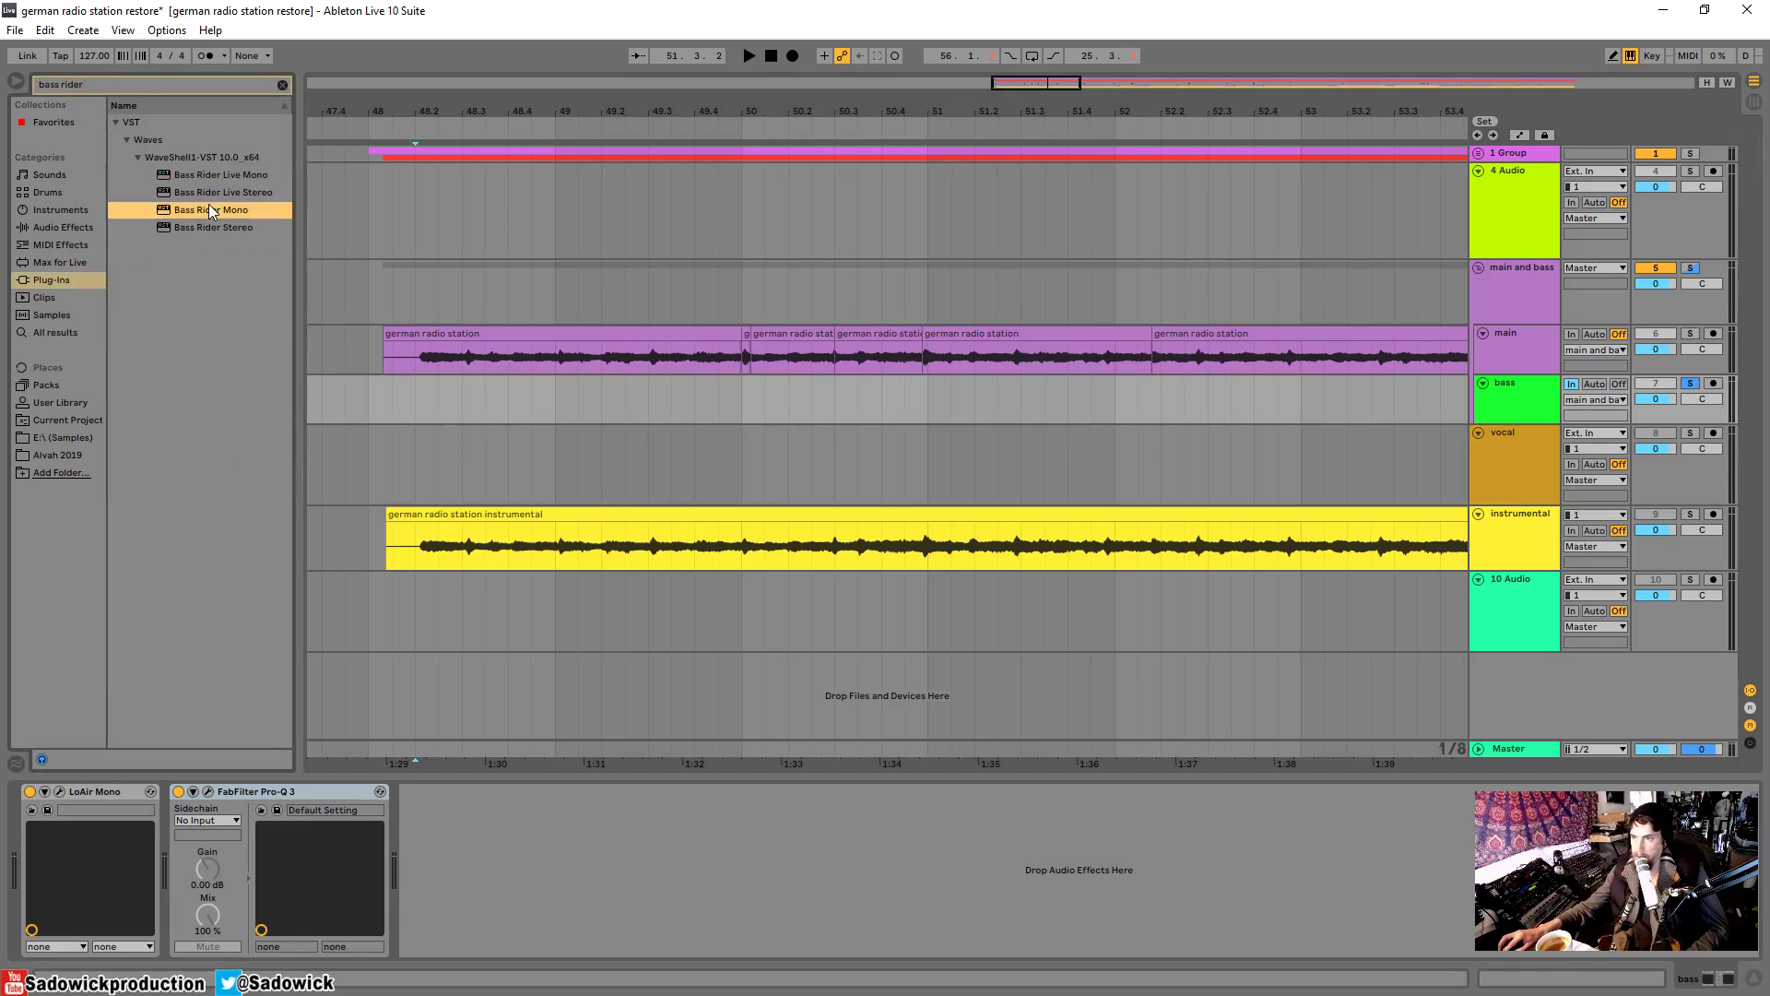
drag(481, 826, 478, 848)
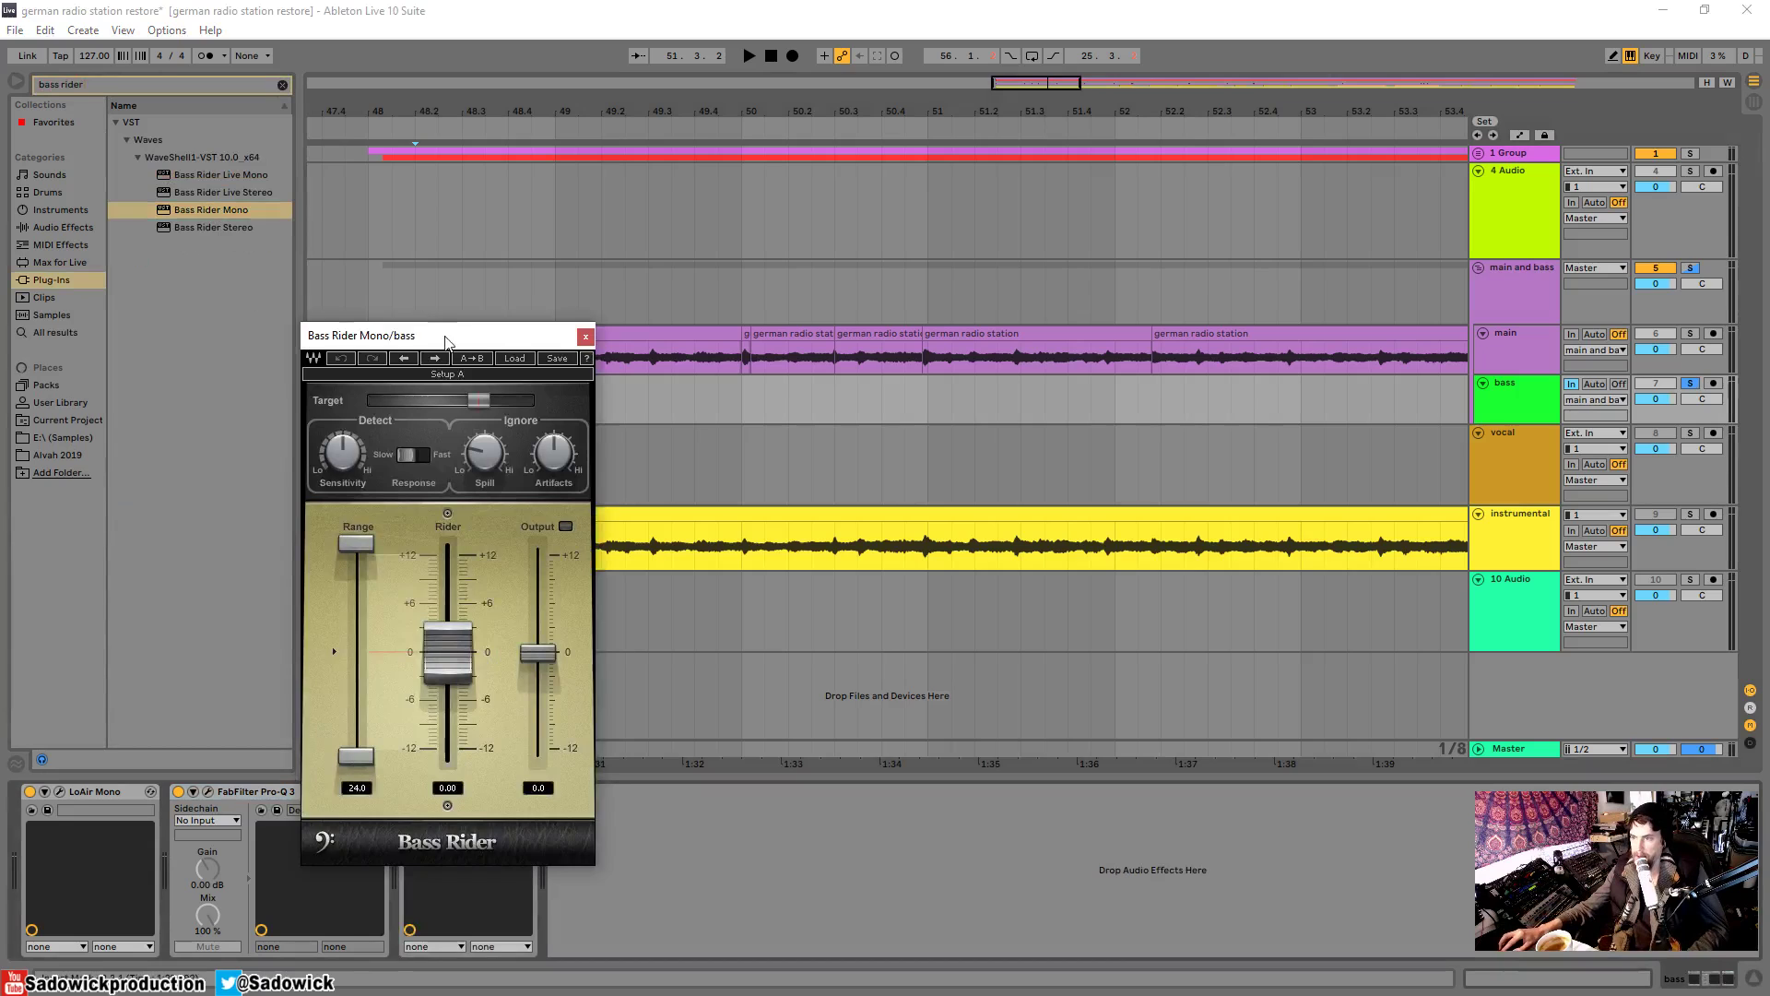
drag(445, 341, 341, 233)
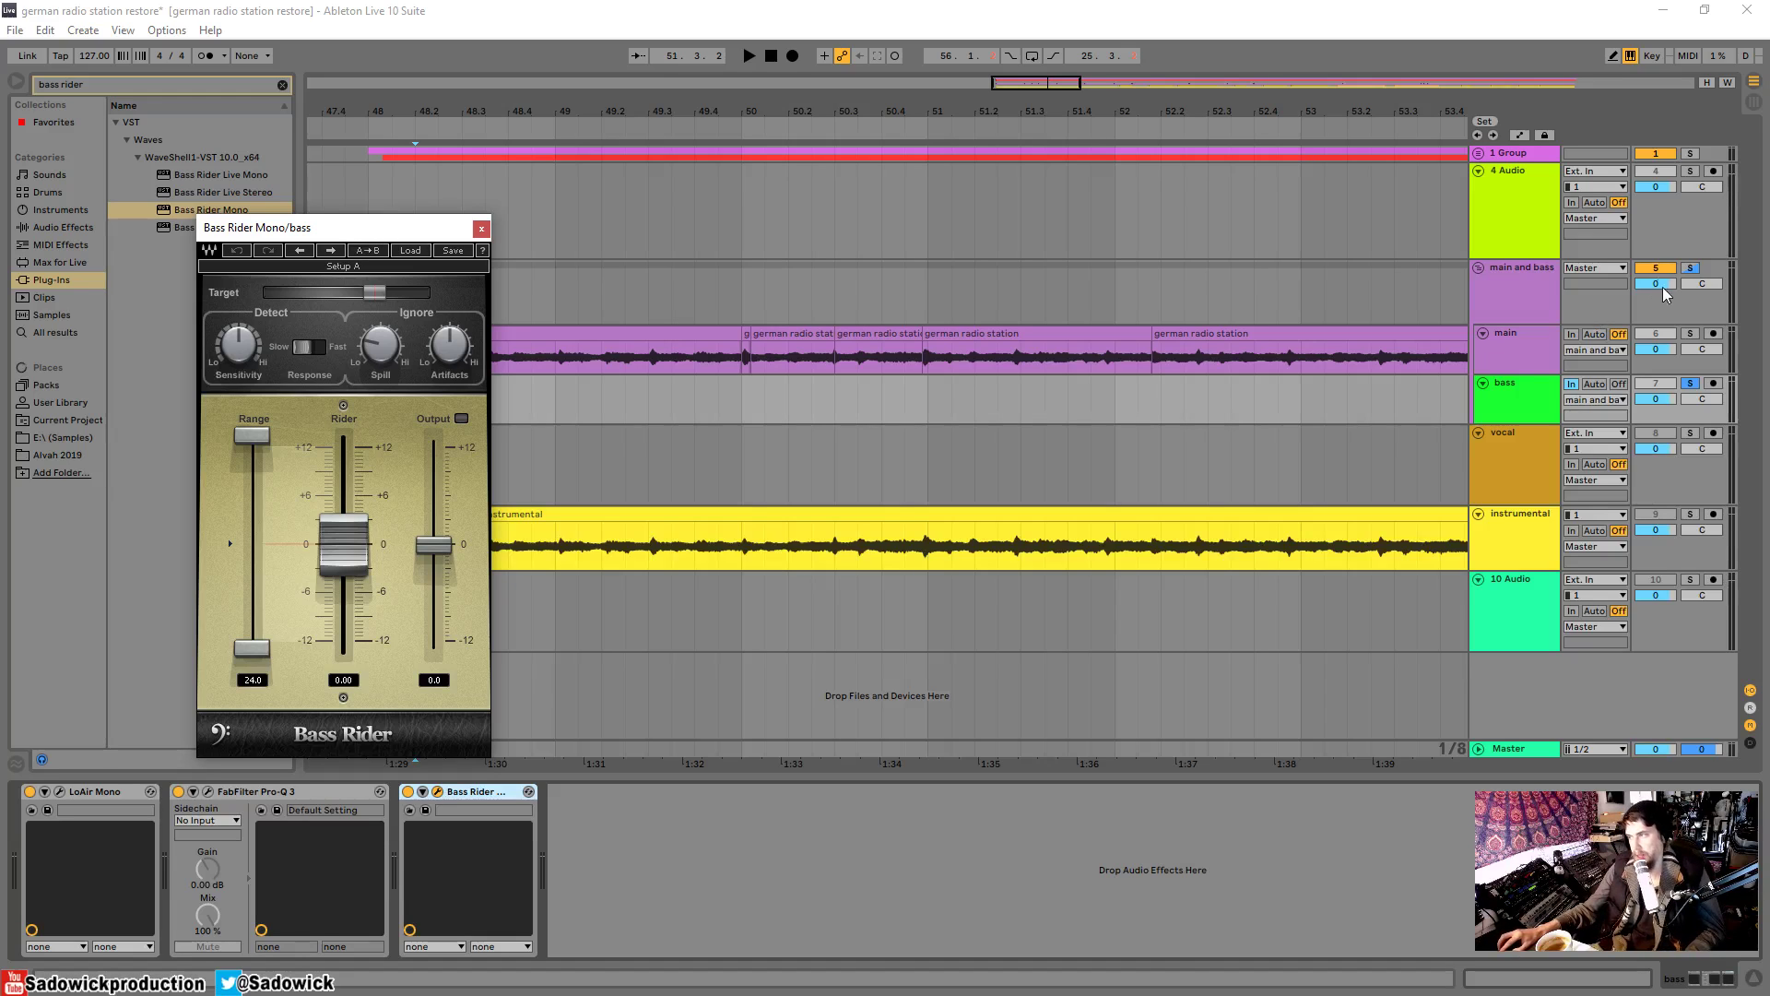
drag(1689, 412, 1690, 425)
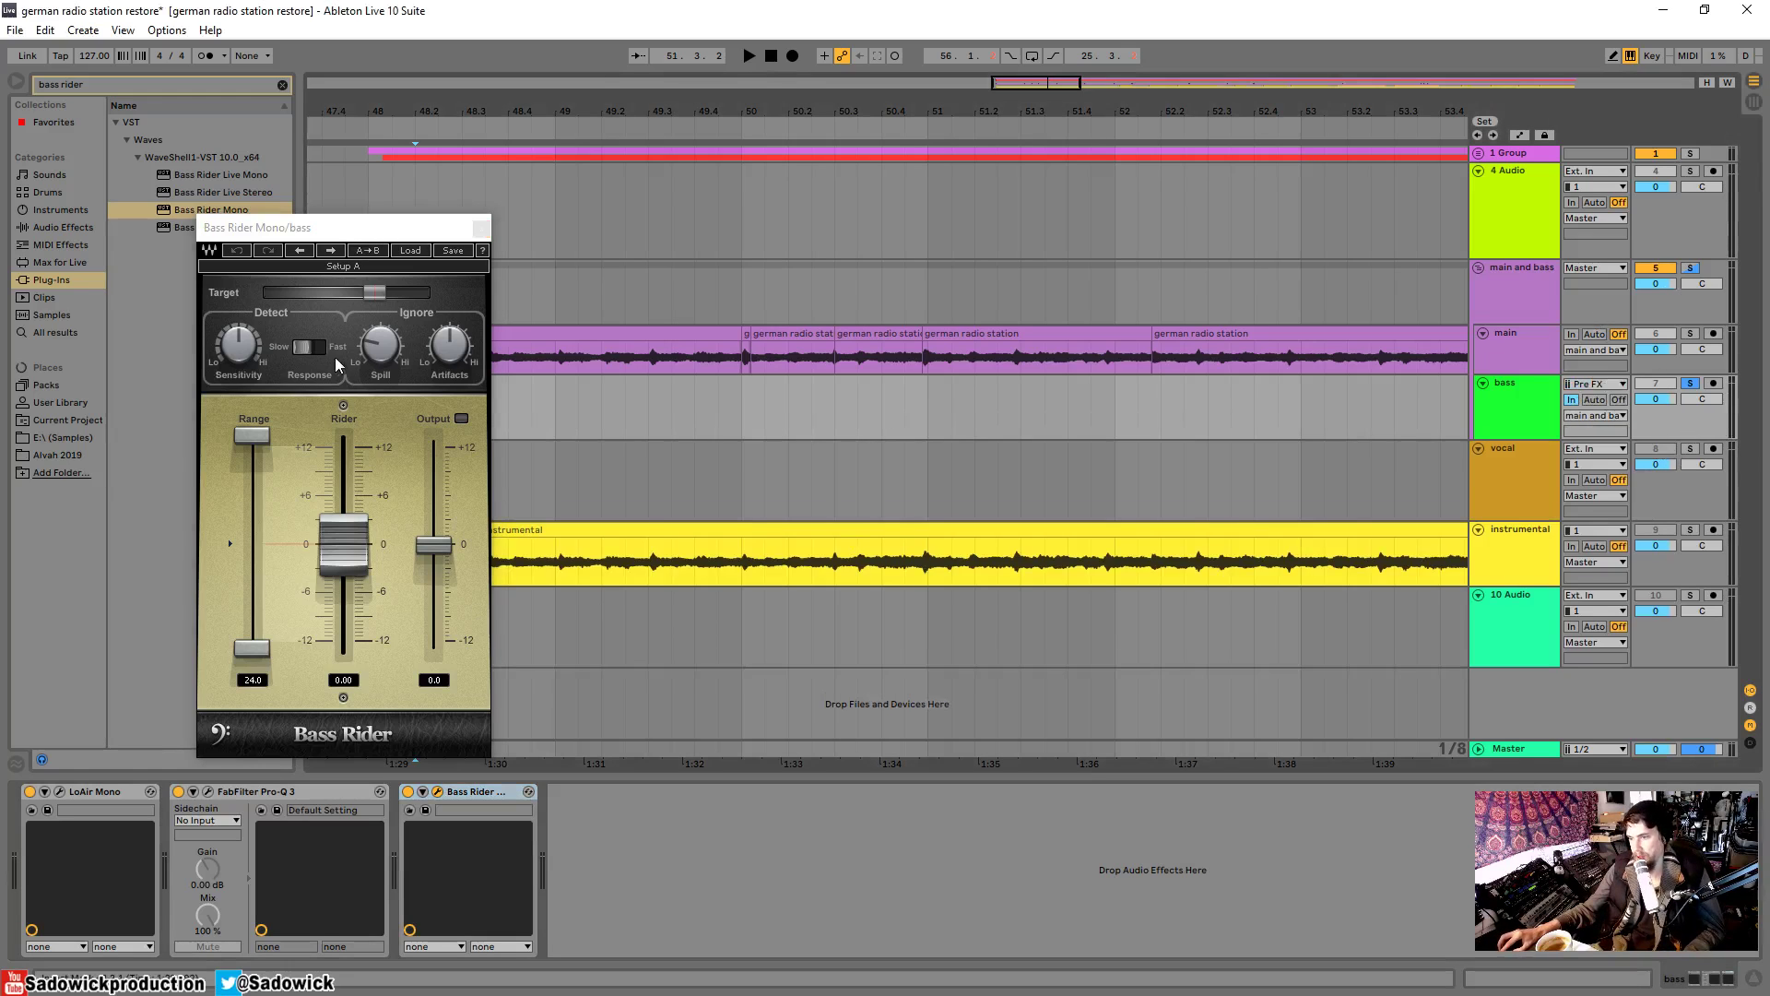
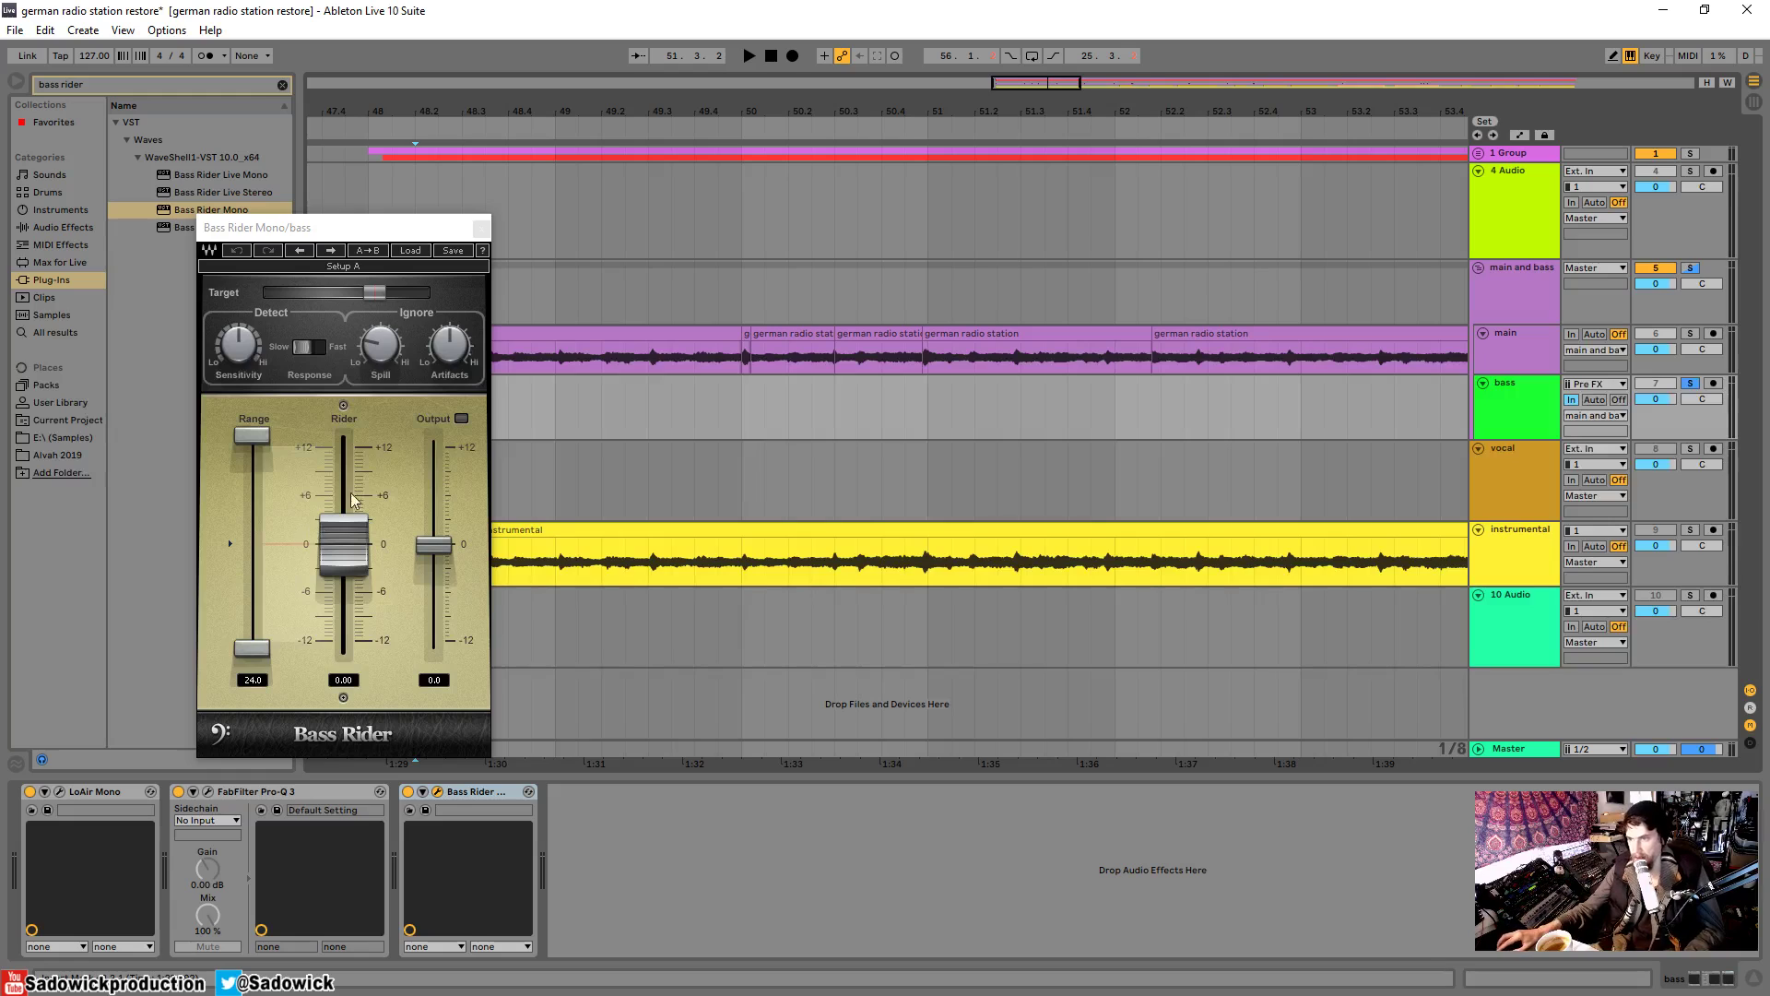
- Move the Bass Rider window out of the way and clear the plug-in search
drag(363, 264, 374, 216)
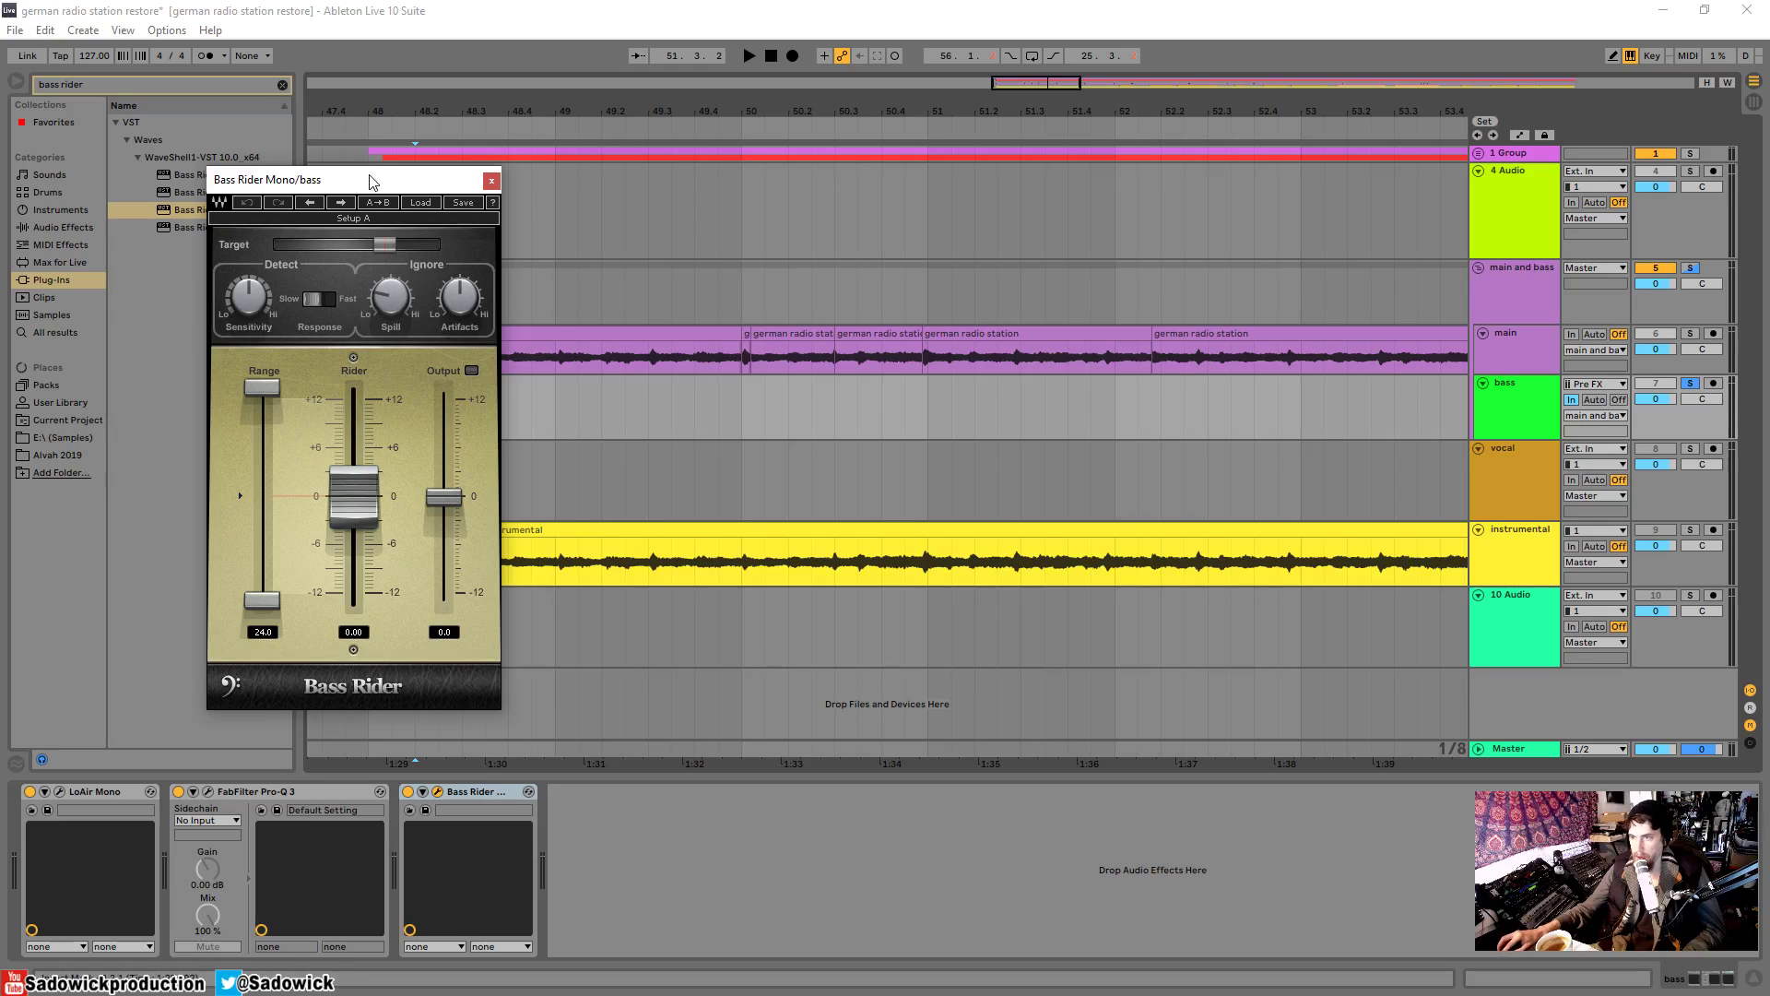
drag(373, 182, 433, 201)
click(282, 85)
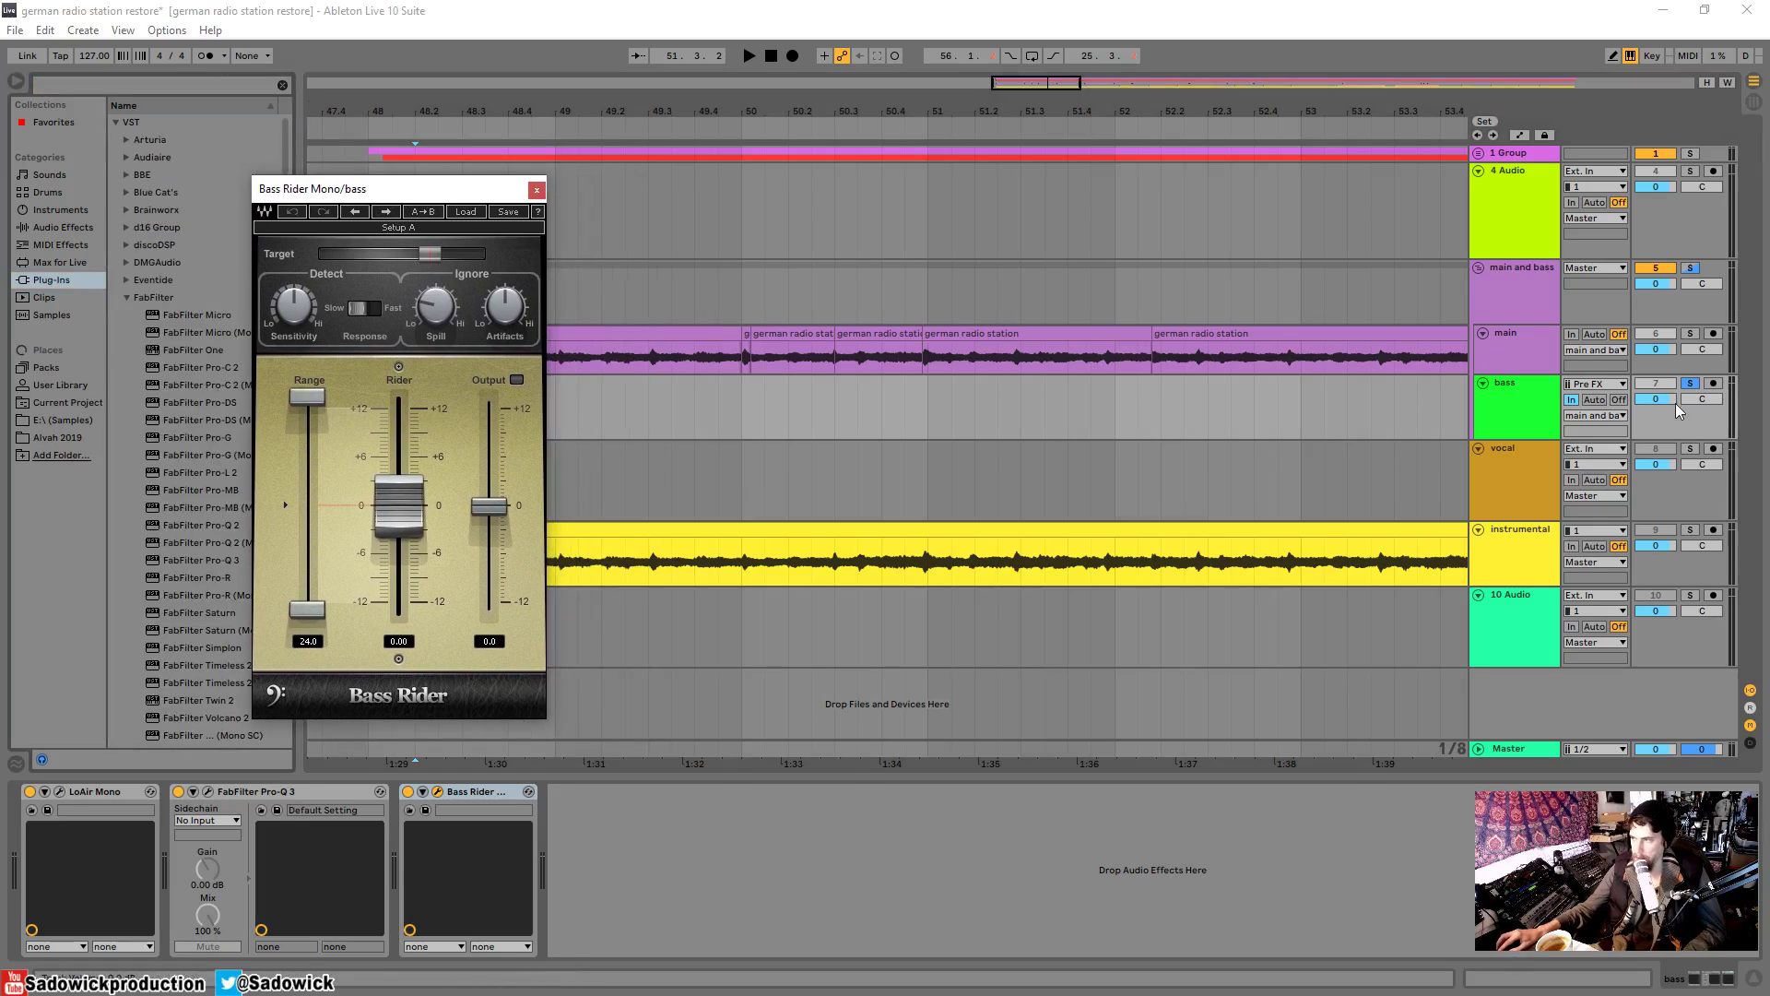
- Play from the first clip on the main track and lower Bass Rider's Target to about -20.3
click(614, 332)
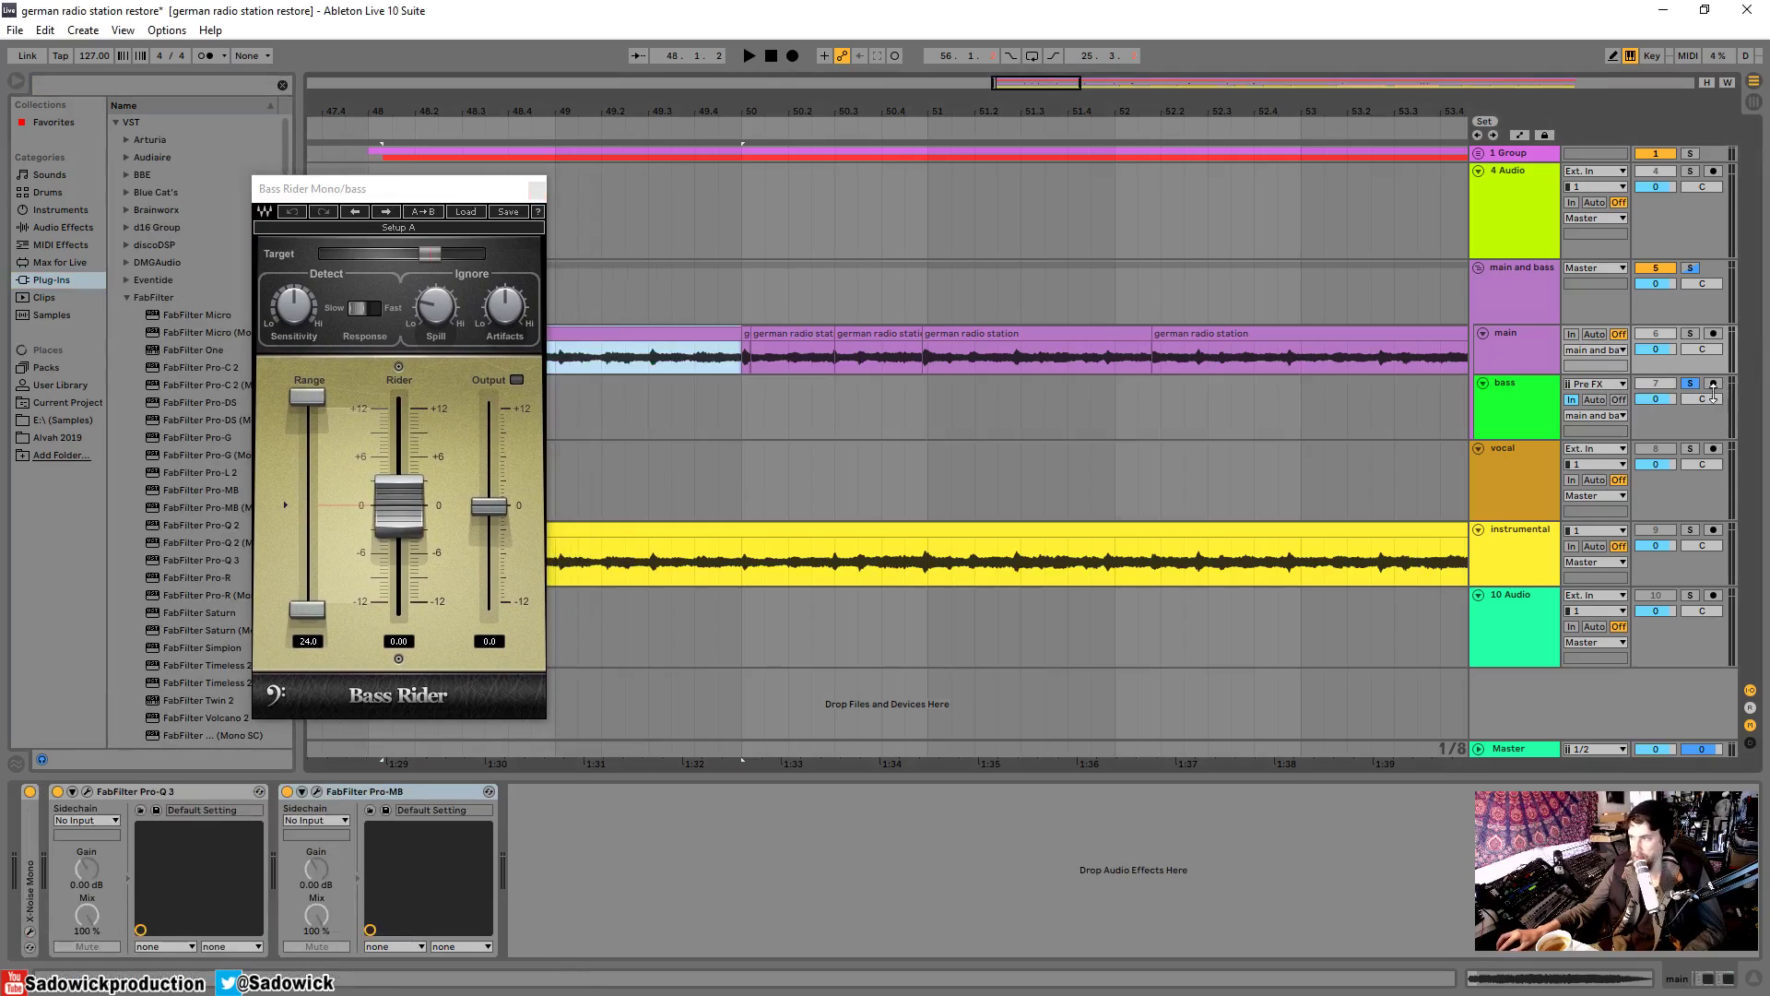
key(space)
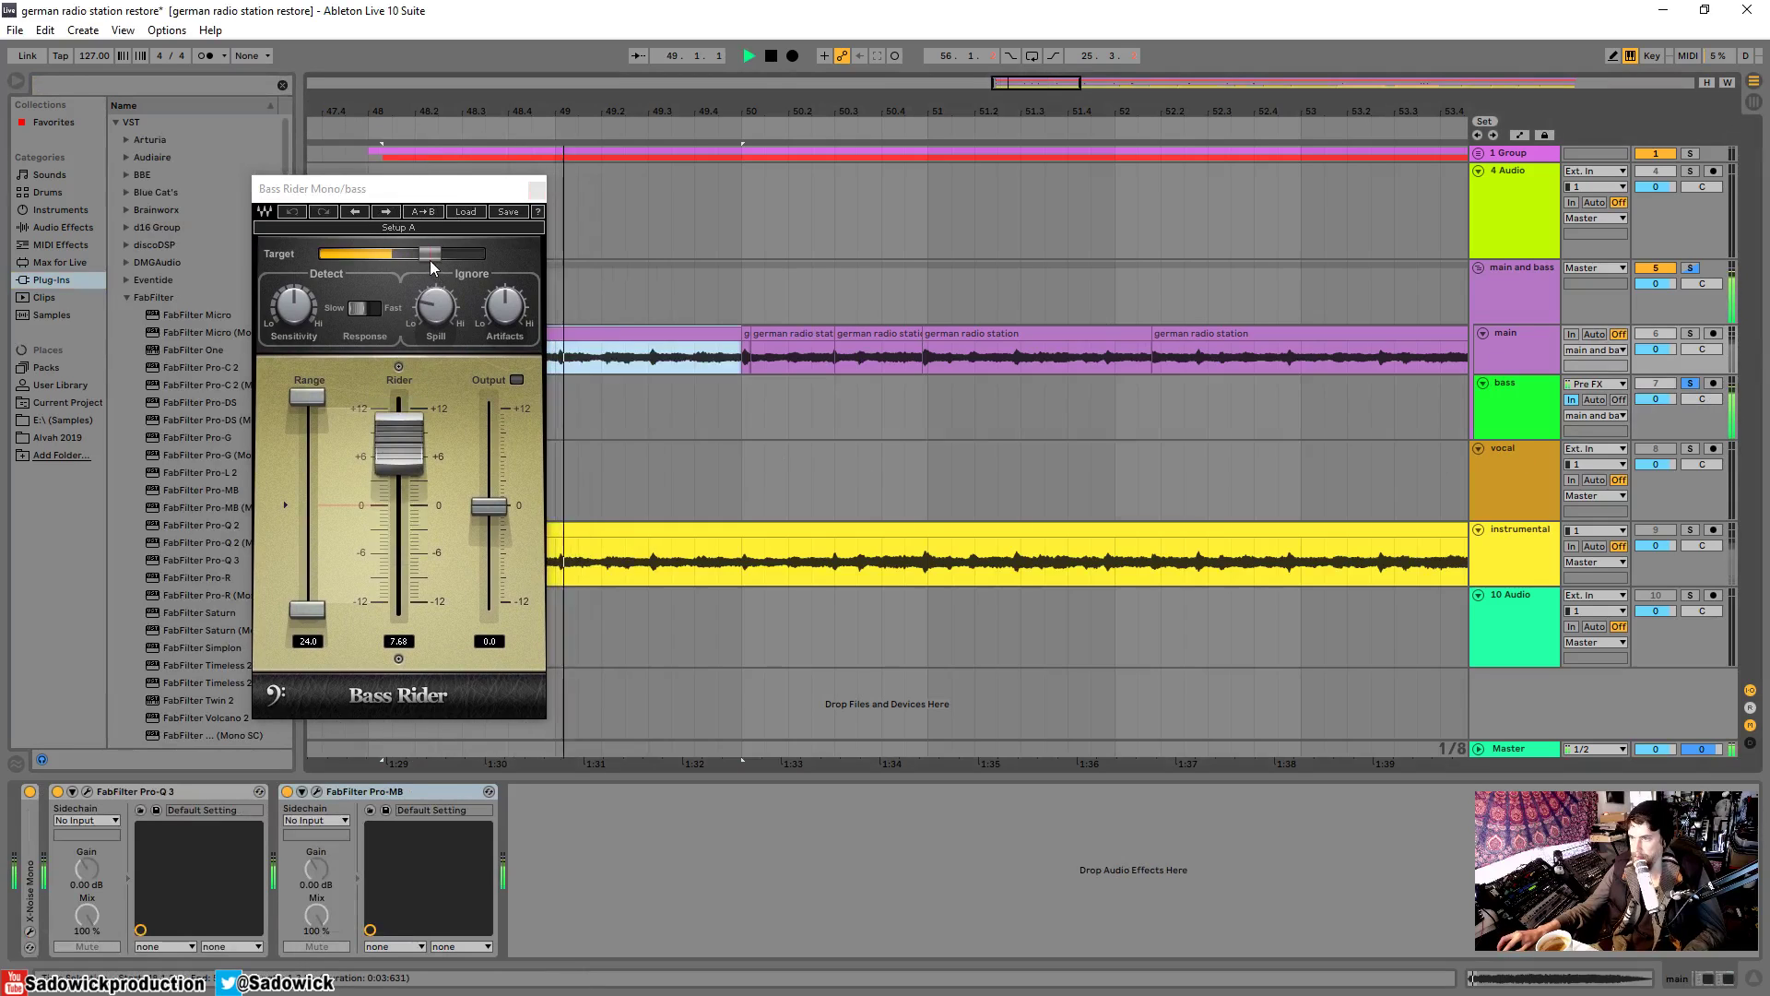
drag(429, 261, 406, 260)
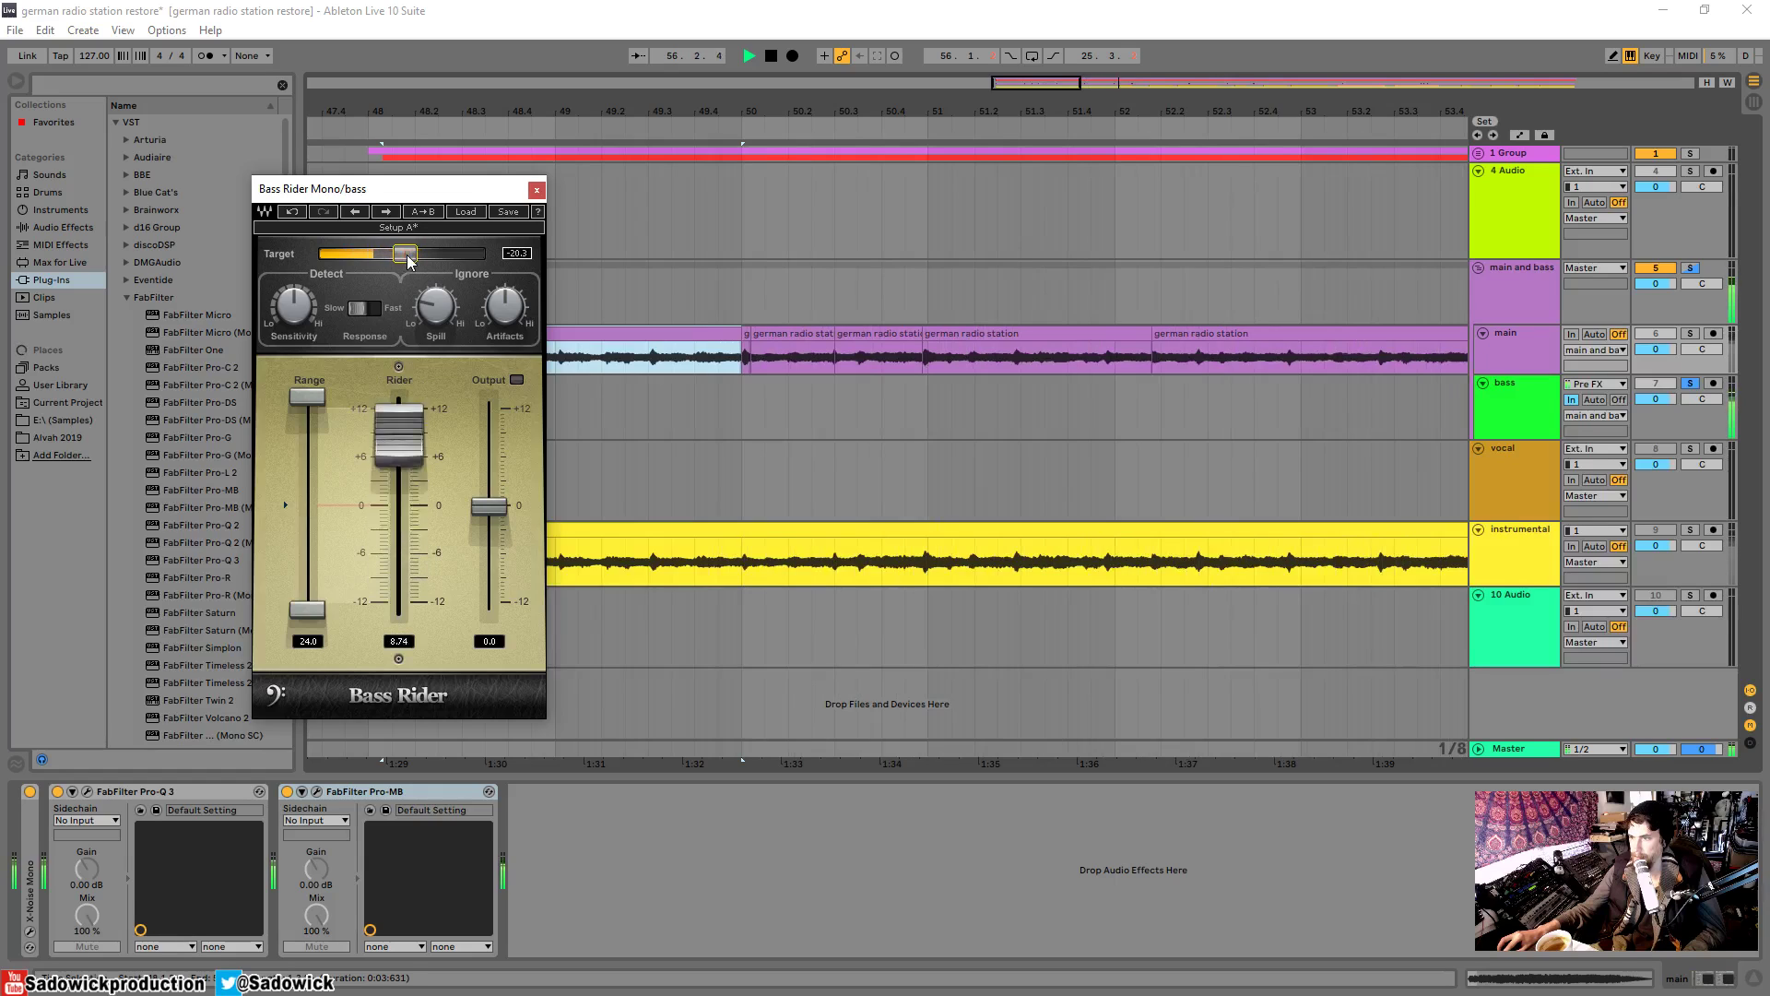
- Unsolo the bass track, restart playback and raise Bass Rider's lower range limit so the range spans 17.4 dB
click(1690, 384)
key(space)
key(space)
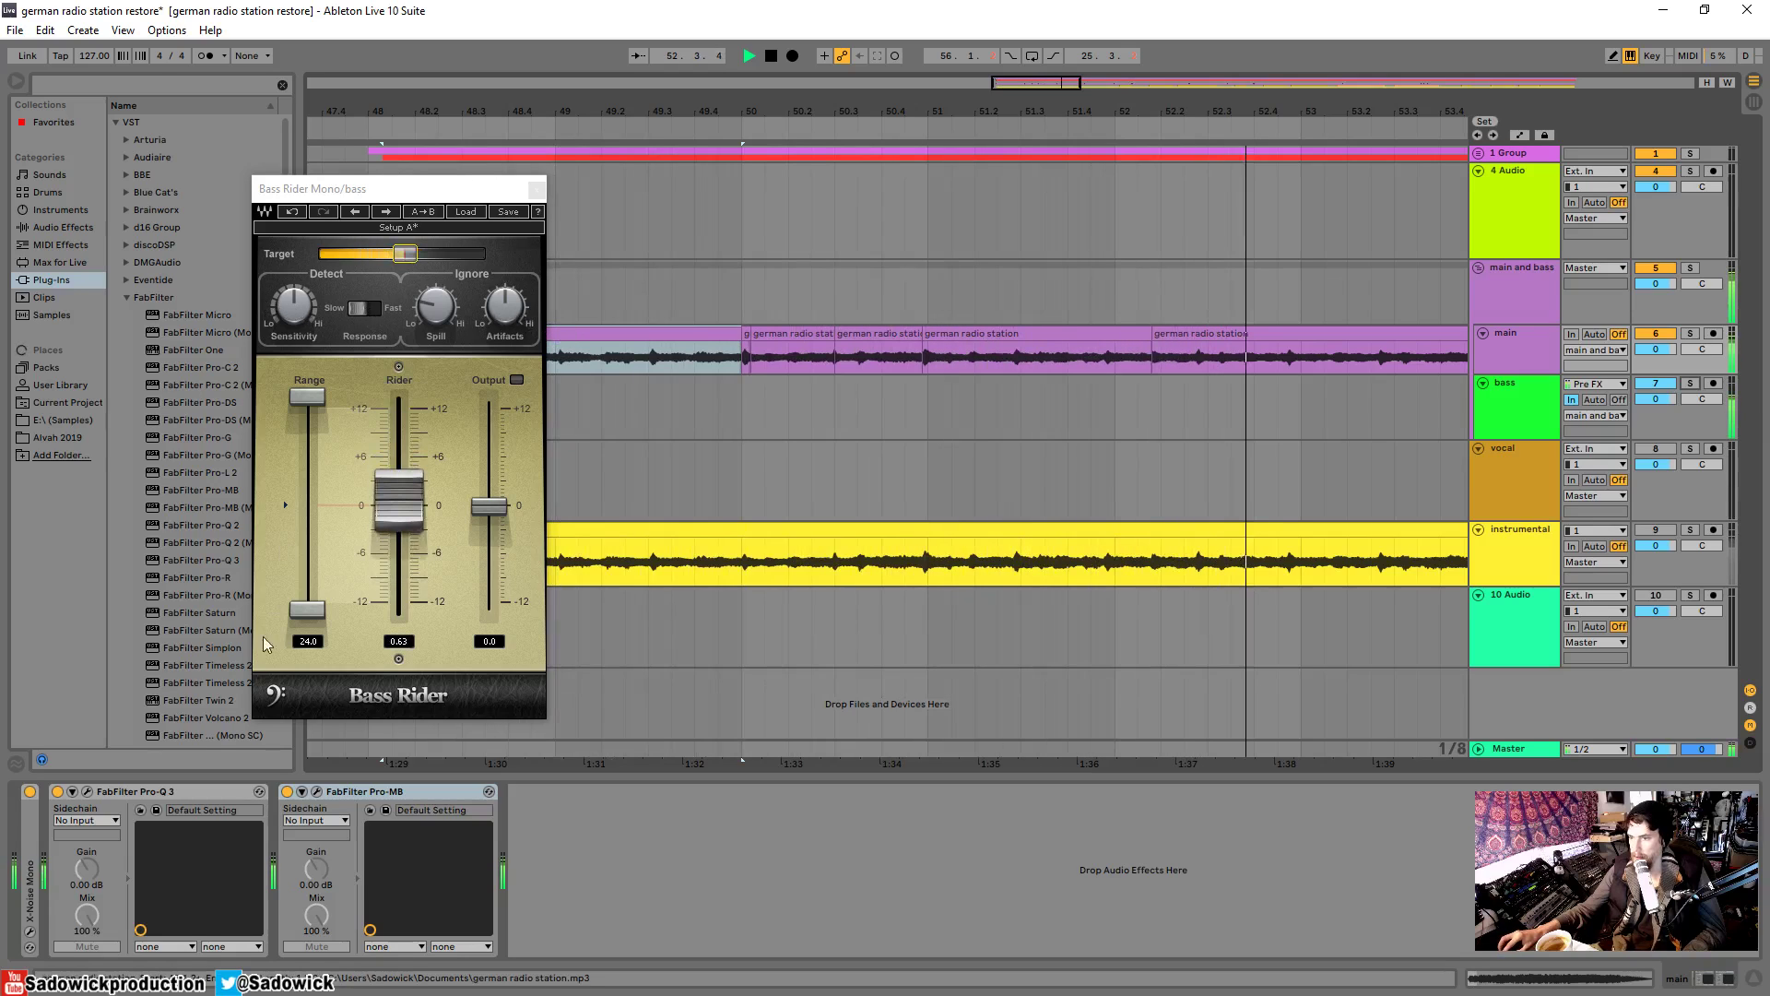
drag(310, 623, 309, 571)
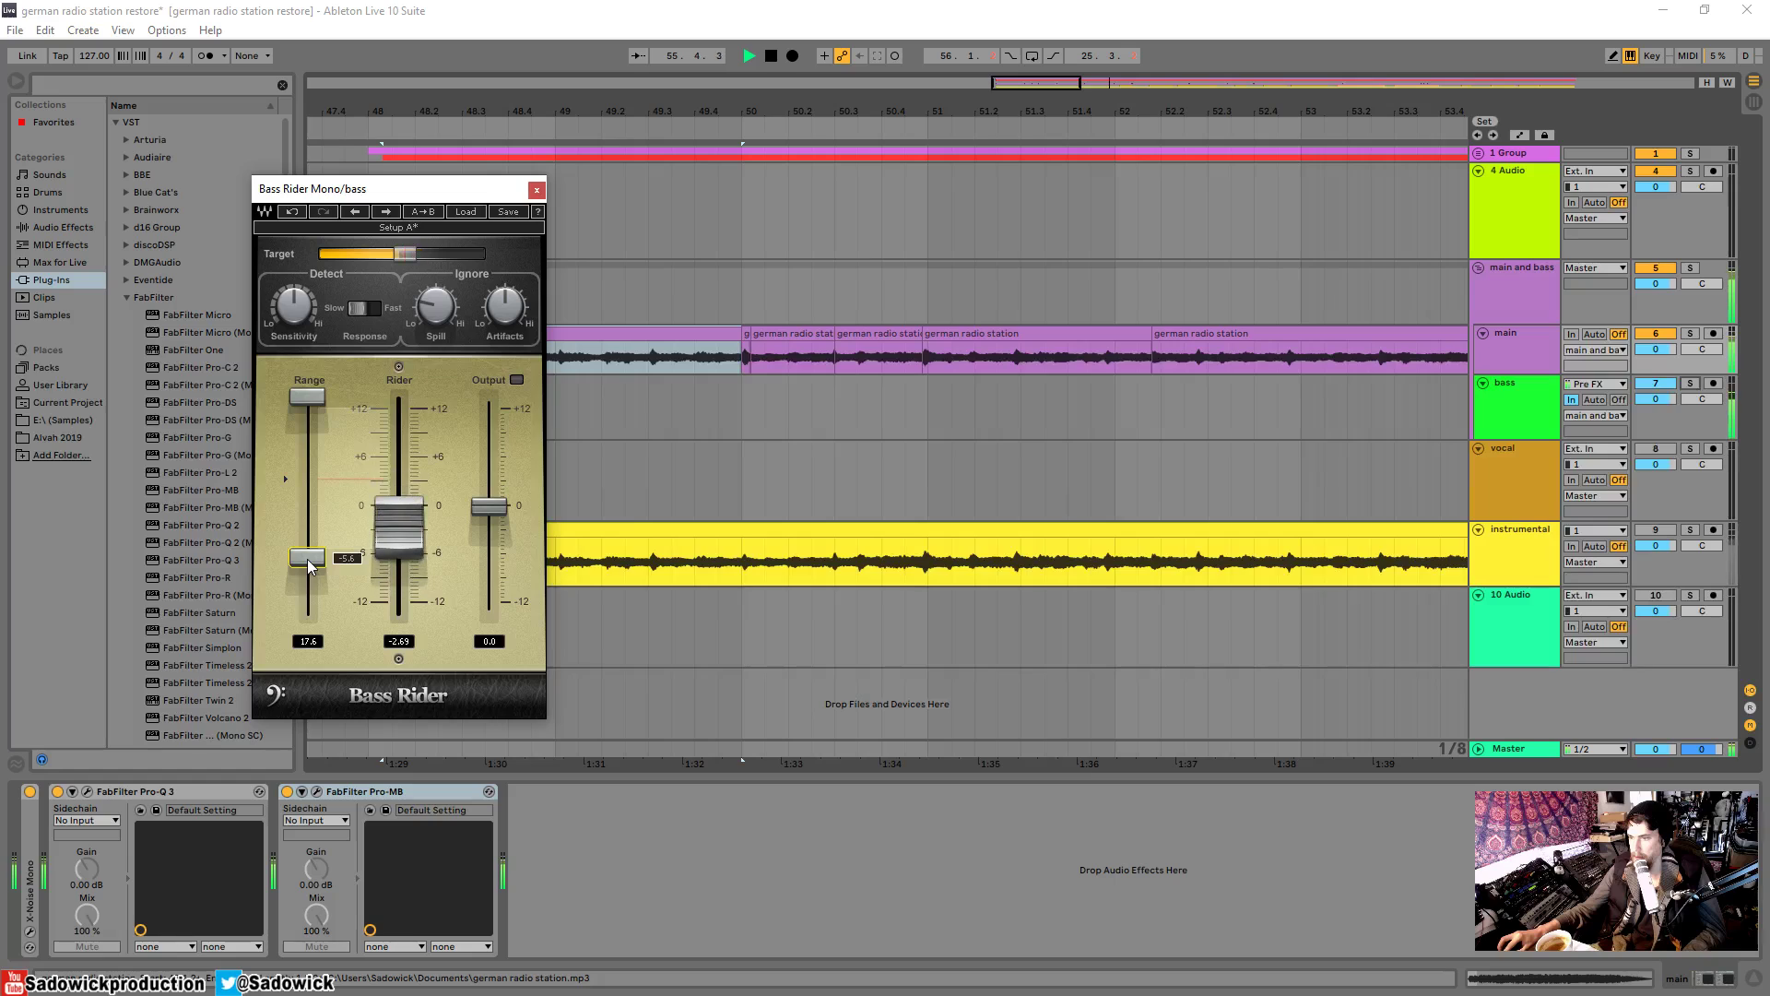
drag(307, 556, 307, 555)
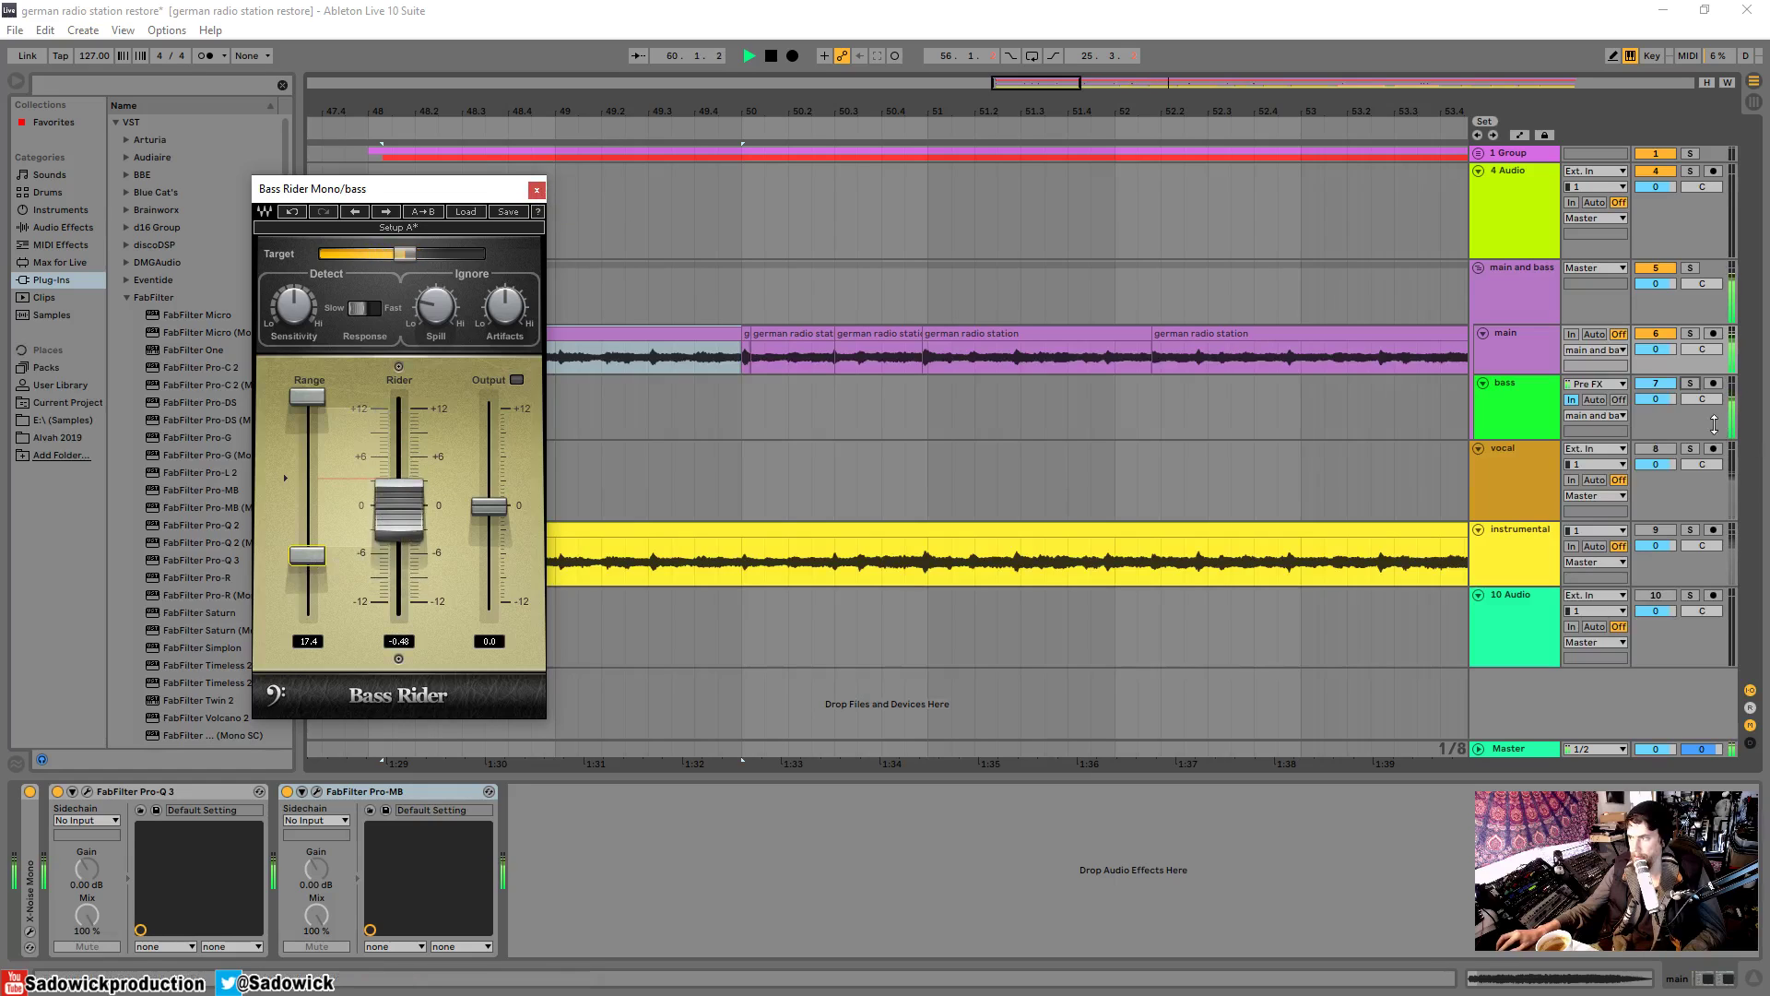
- Briefly solo the bass track to check it, close the Bass Rider window and stop playback
click(1690, 383)
click(1690, 383)
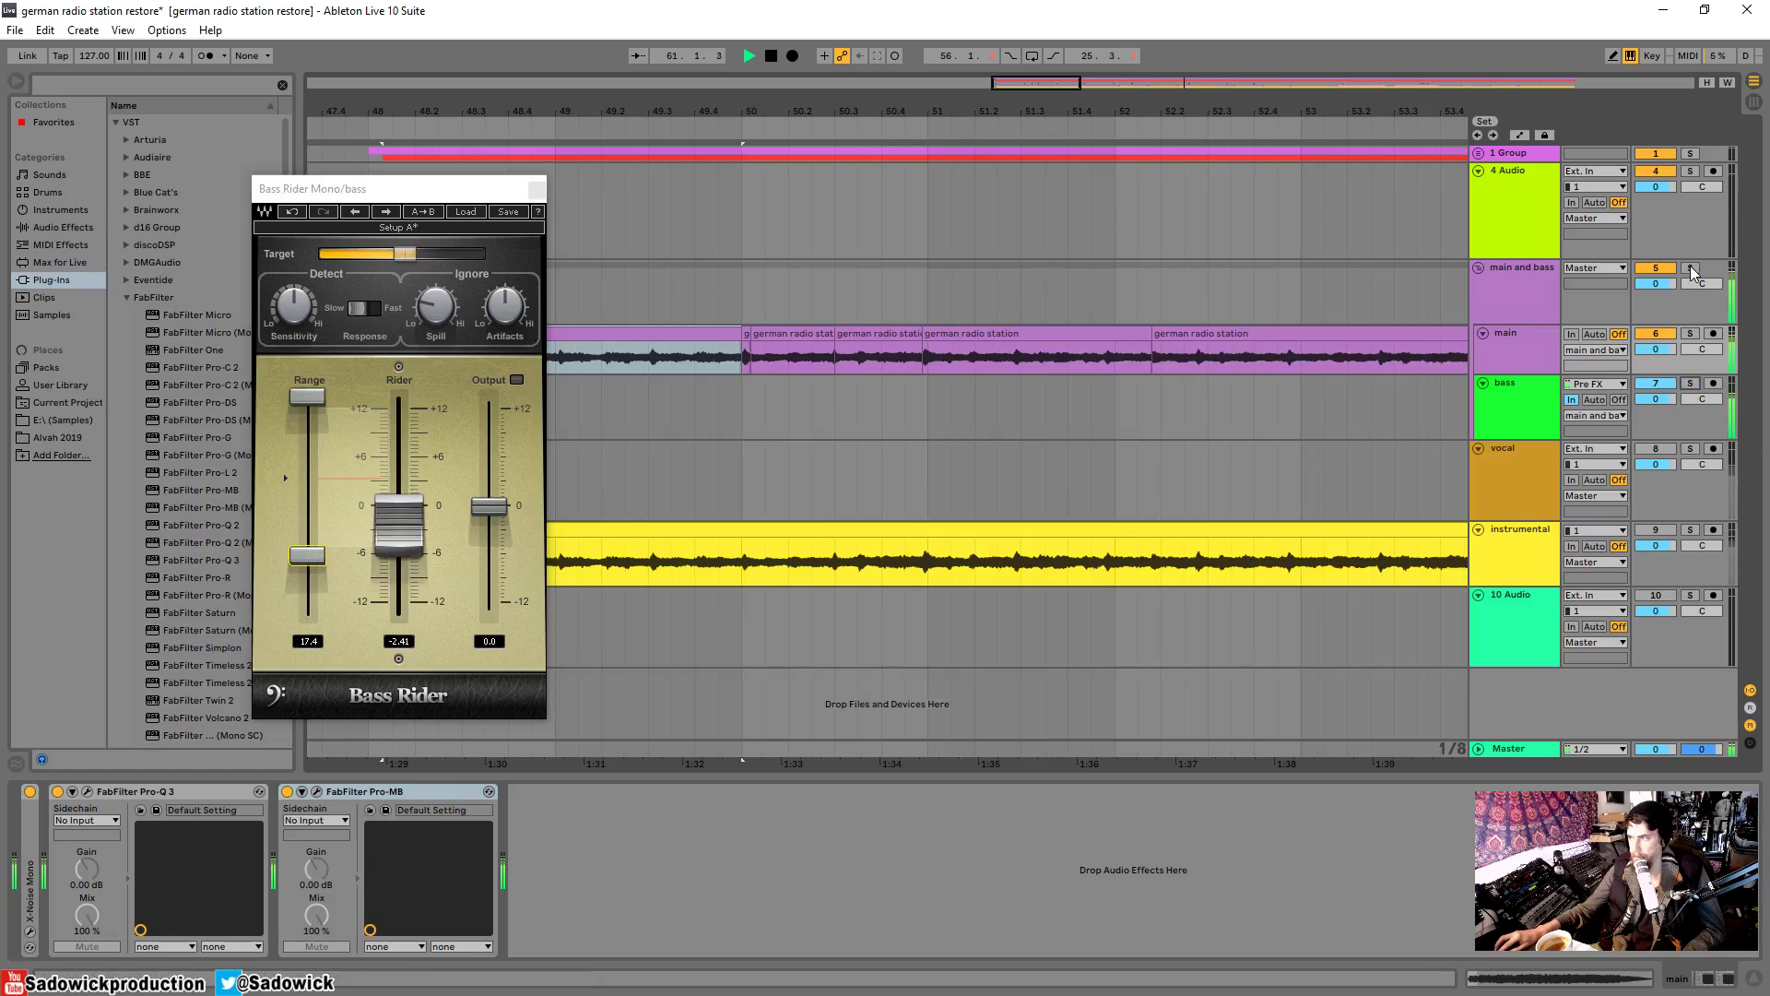
click(536, 189)
key(space)
- Add FabFilter Pro-Q 3 to the "main and bass" group track
click(1696, 300)
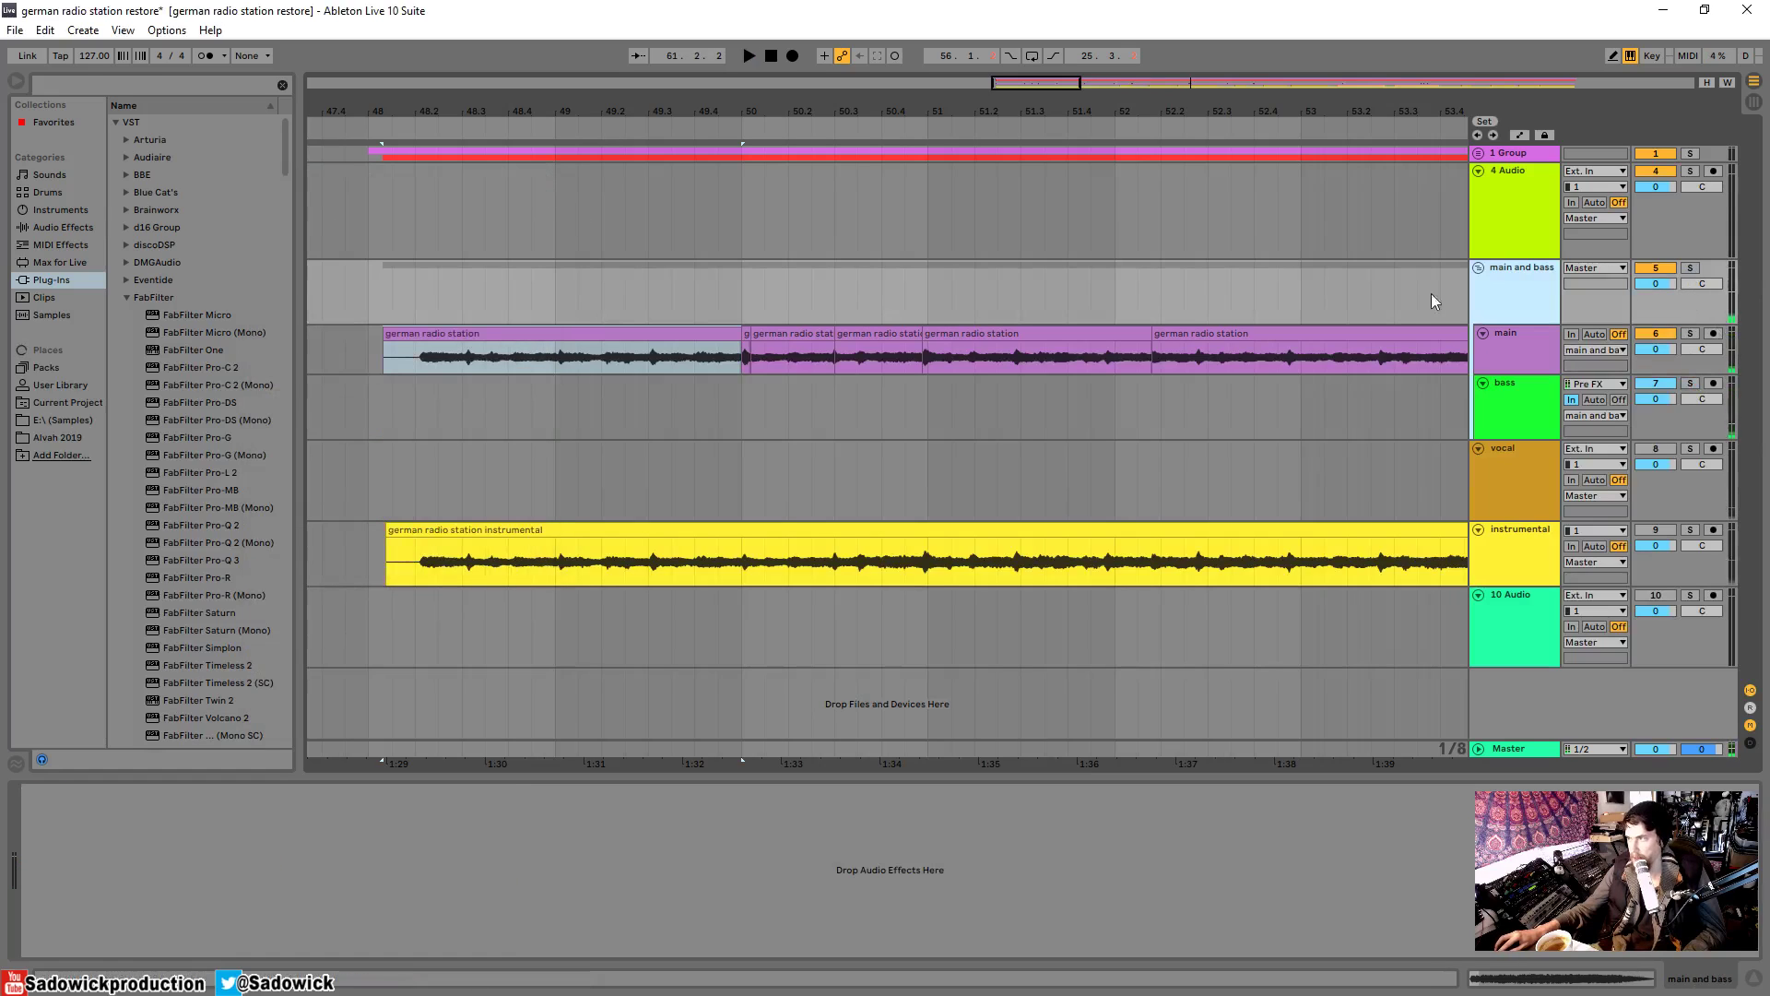
click(1518, 332)
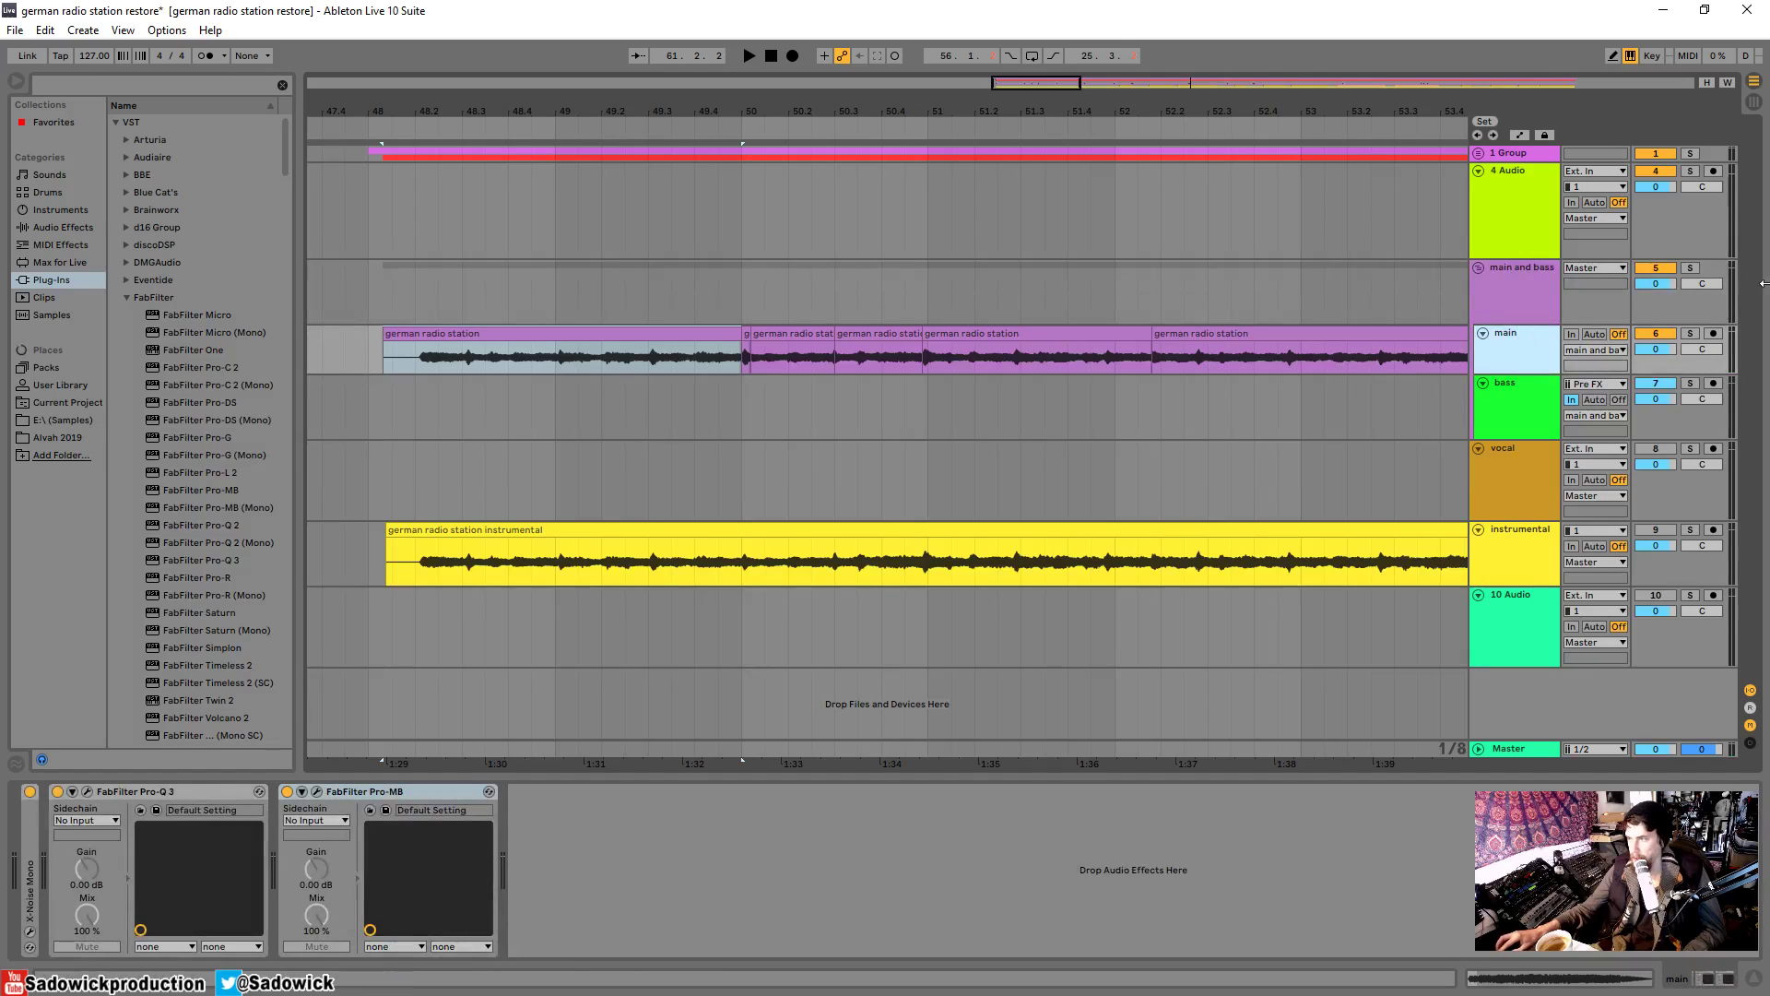
click(1516, 280)
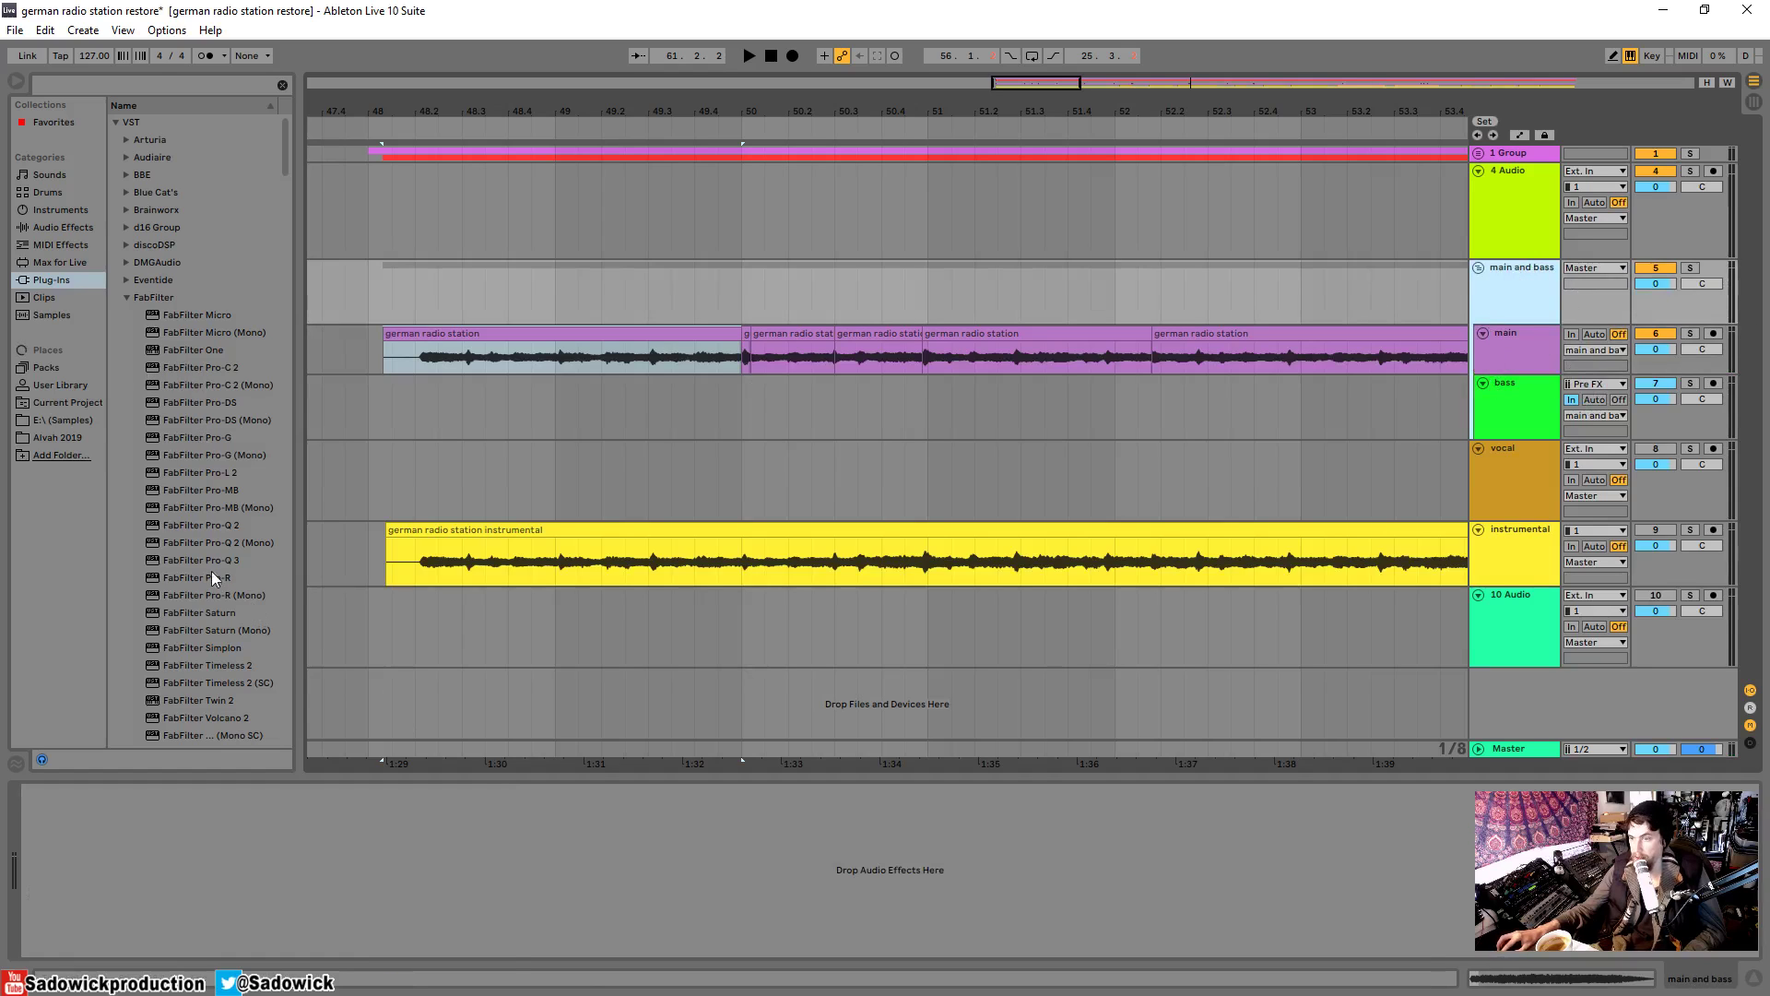
drag(218, 567, 678, 294)
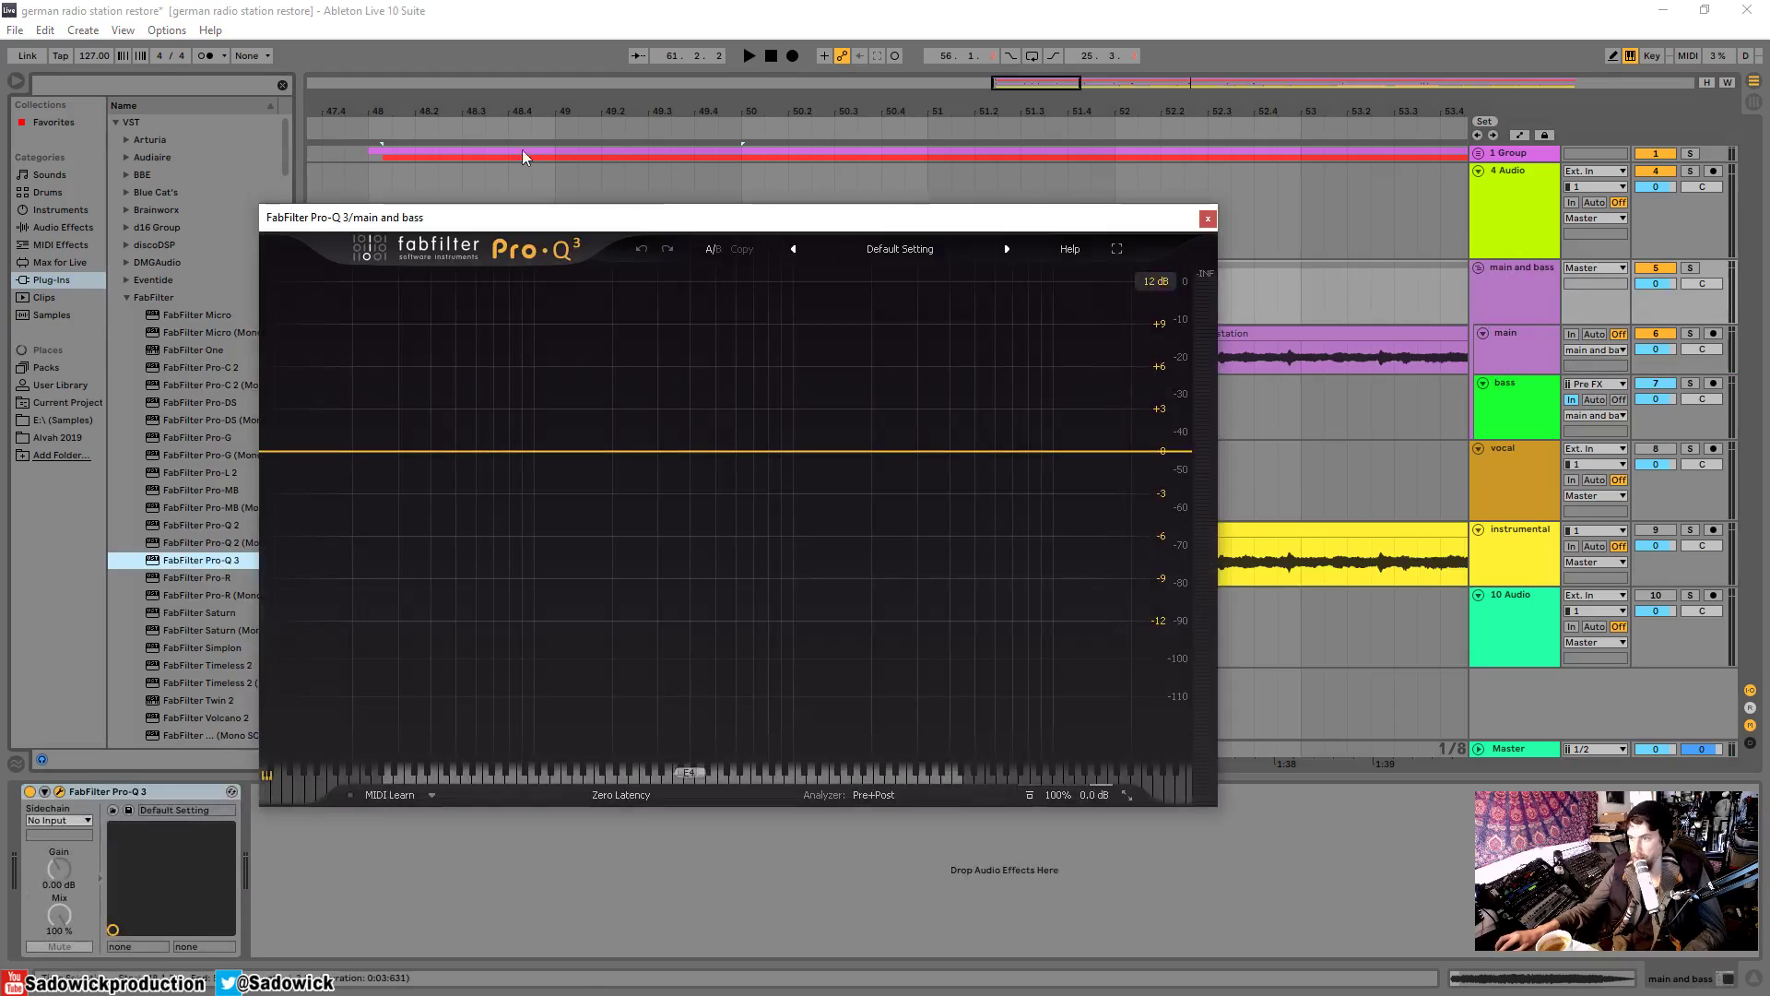
- Try a bell dip of about -1.5 dB near 96 Hz in the group's EQ, remove it and briefly play the section
drag(525, 451, 528, 473)
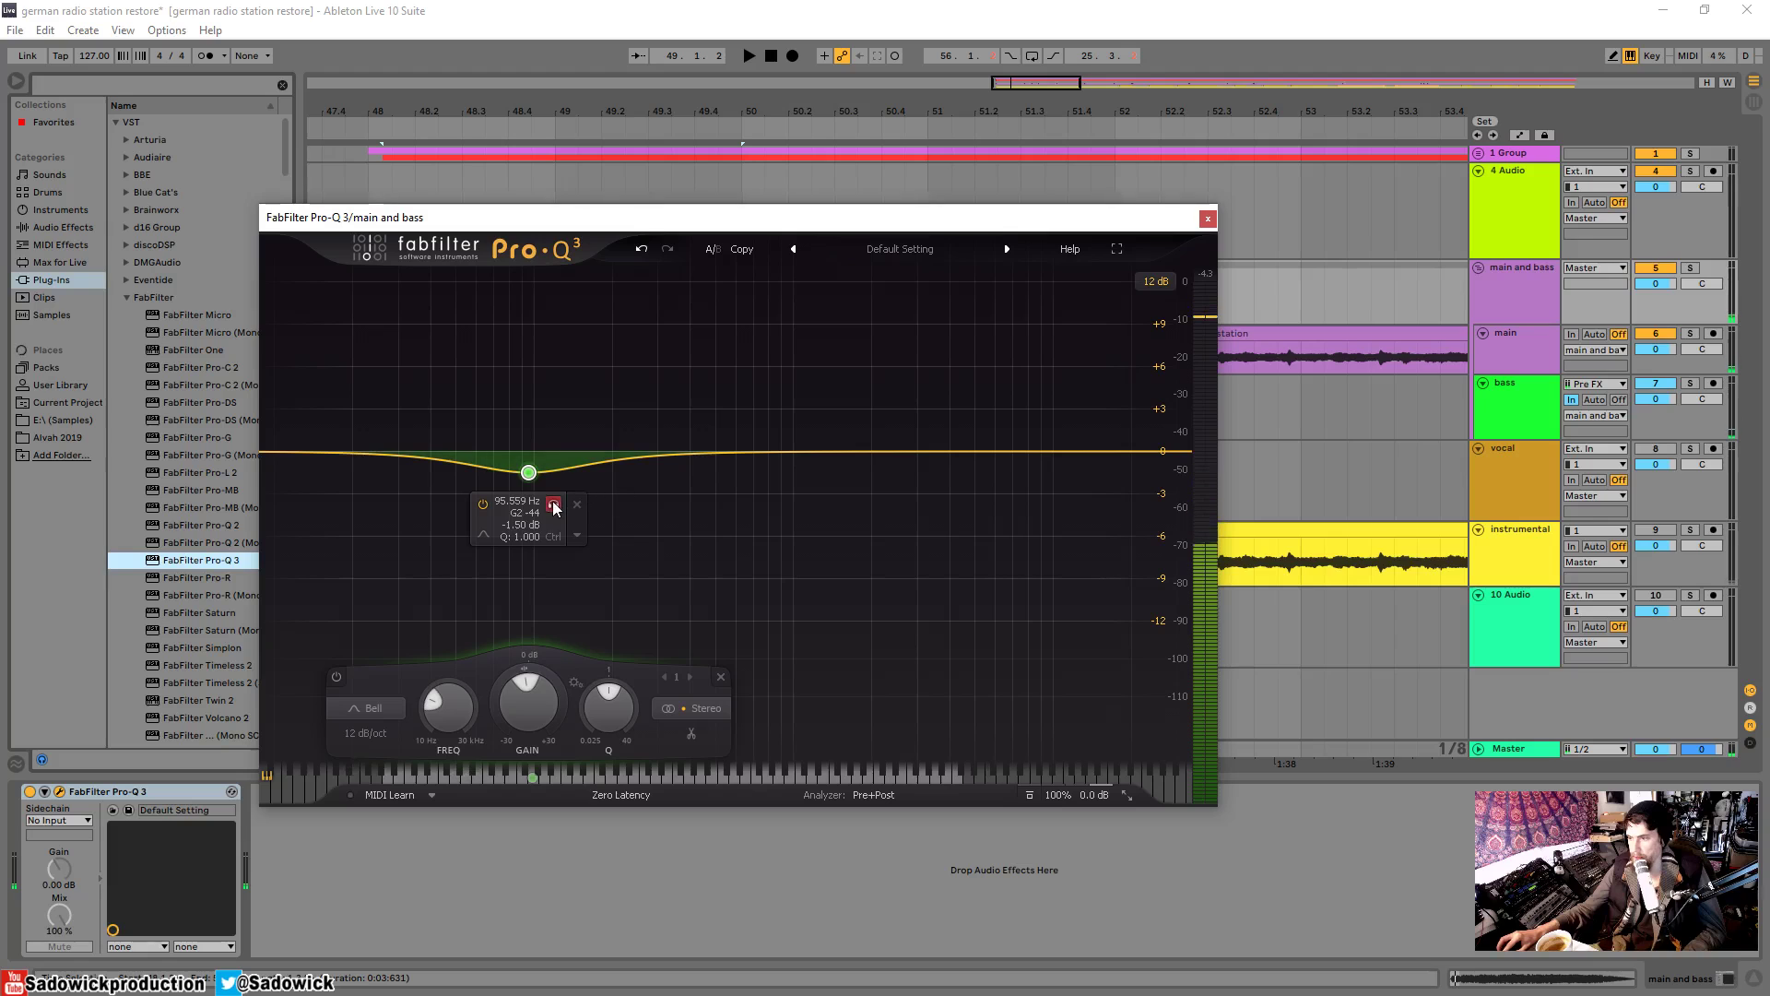
click(579, 504)
key(space)
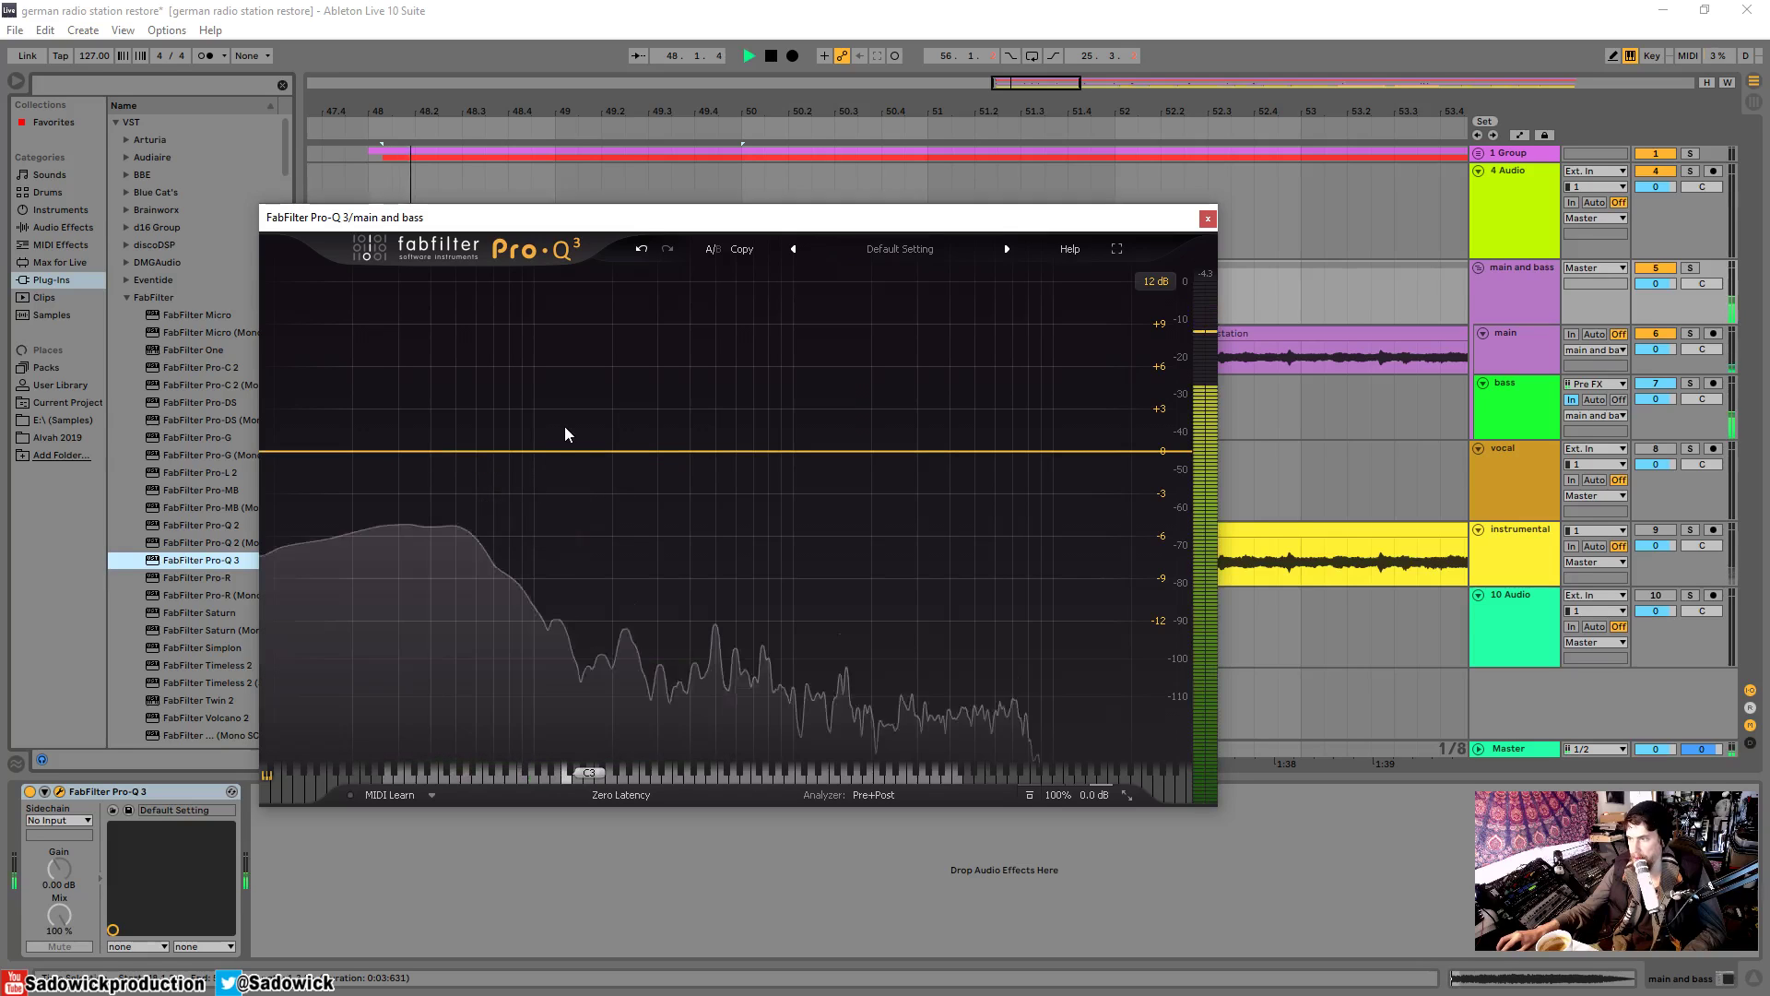
key(space)
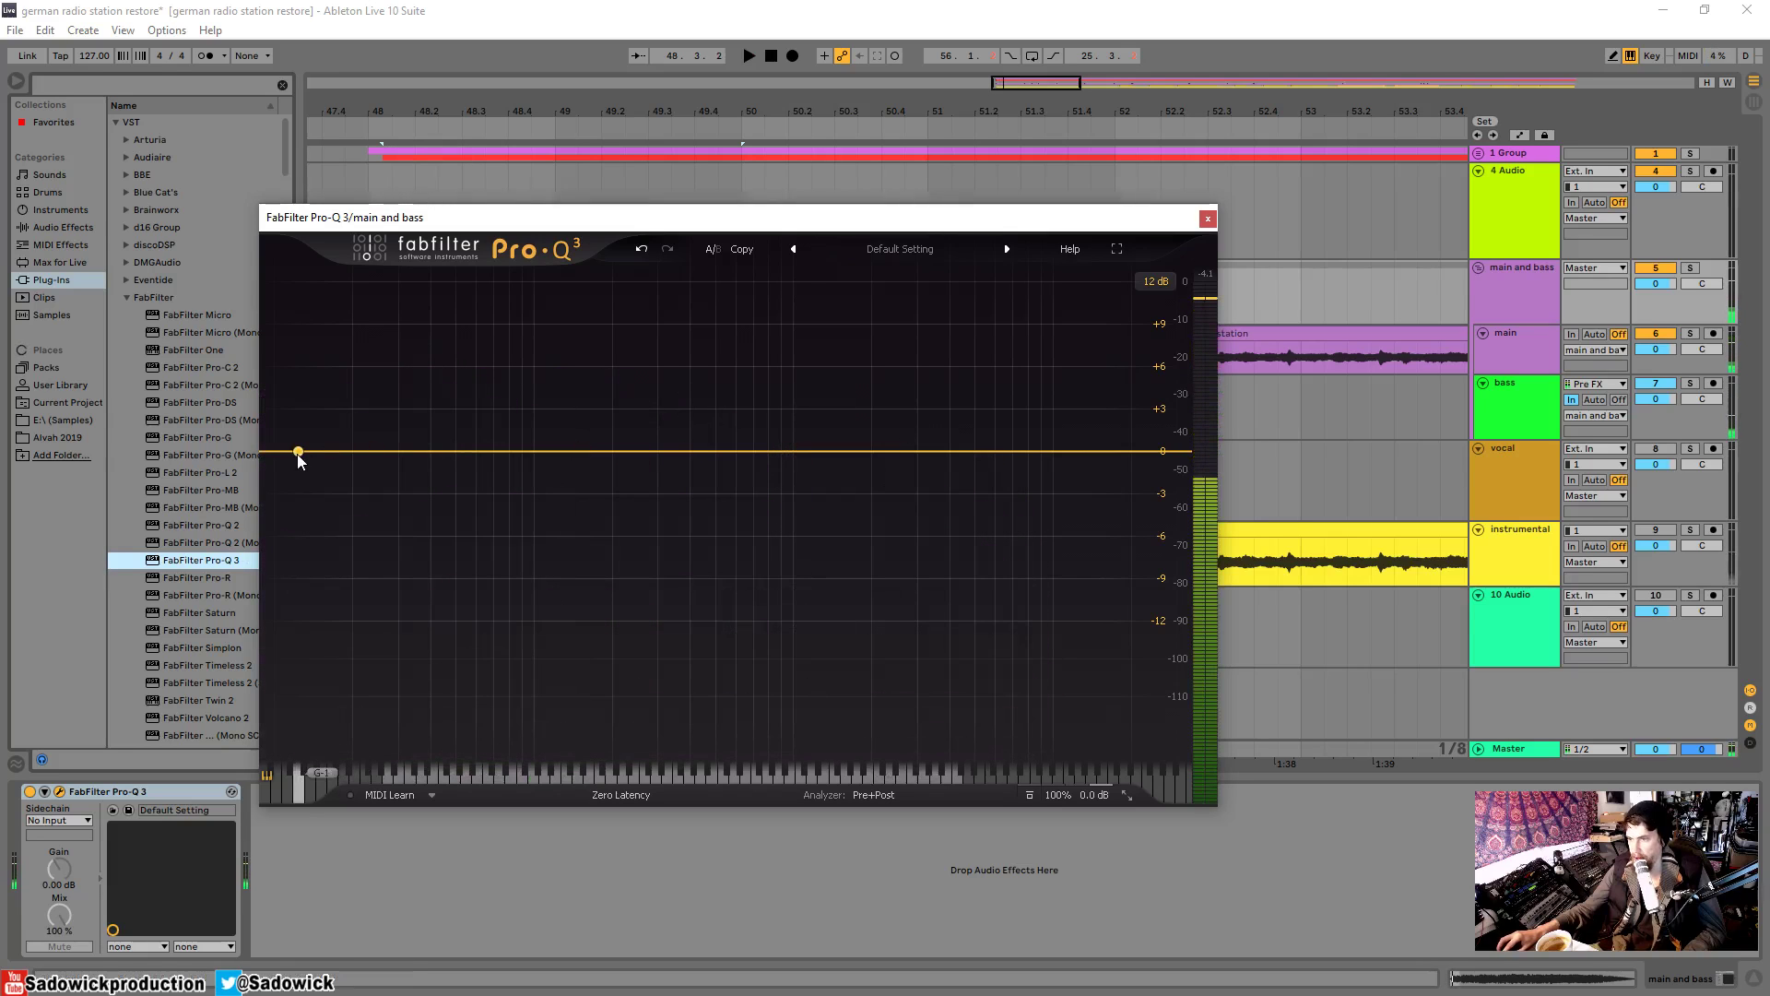
- Add a 36 dB/oct low cut at about 30.4 Hz to the group's EQ and audition what it filters out
drag(285, 455, 402, 456)
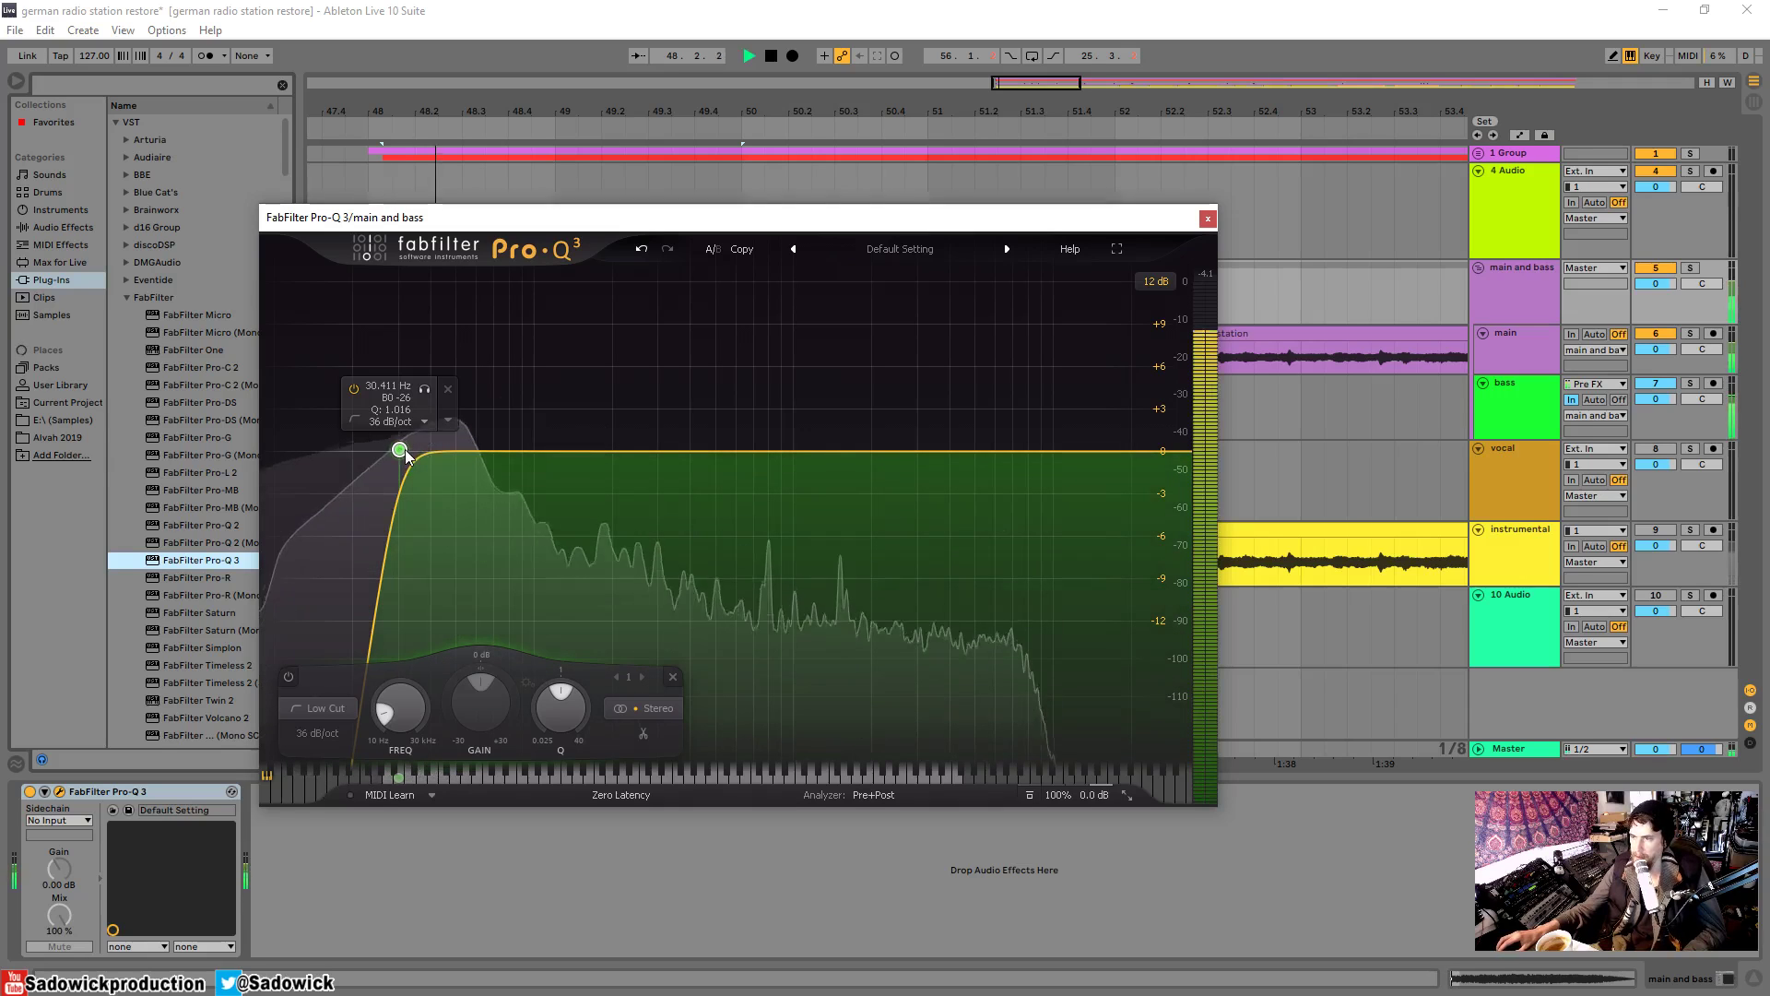
click(425, 391)
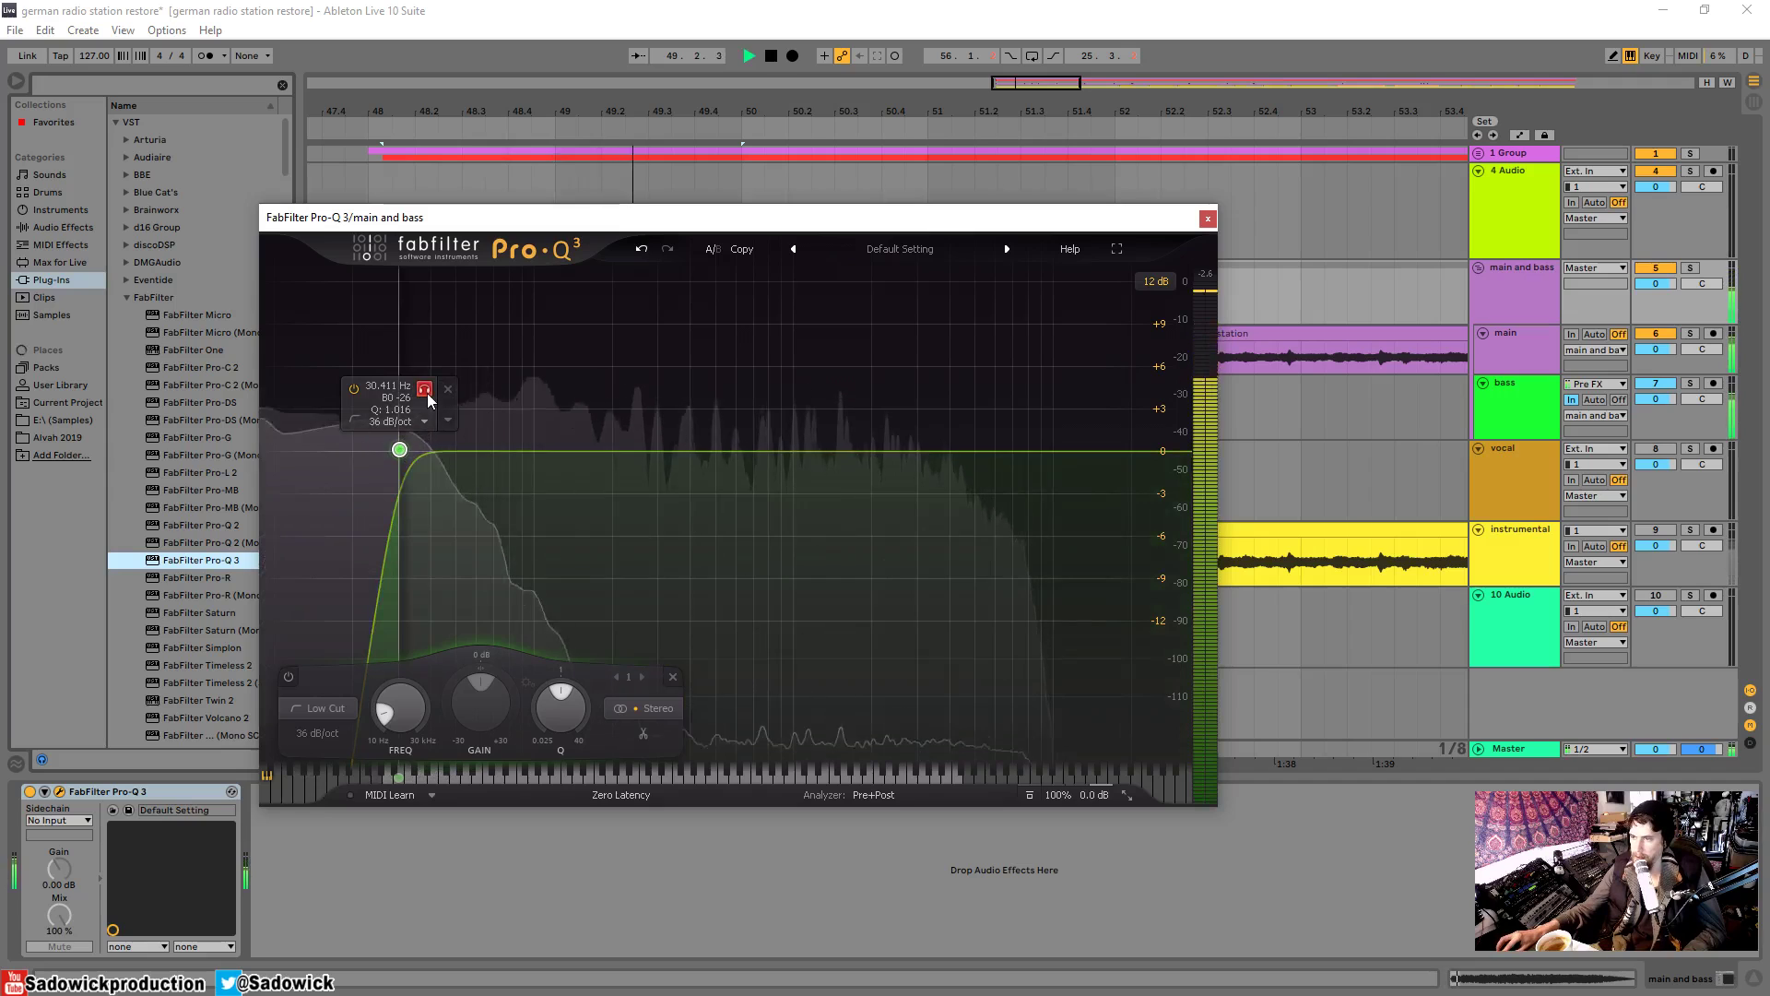
click(425, 390)
key(space)
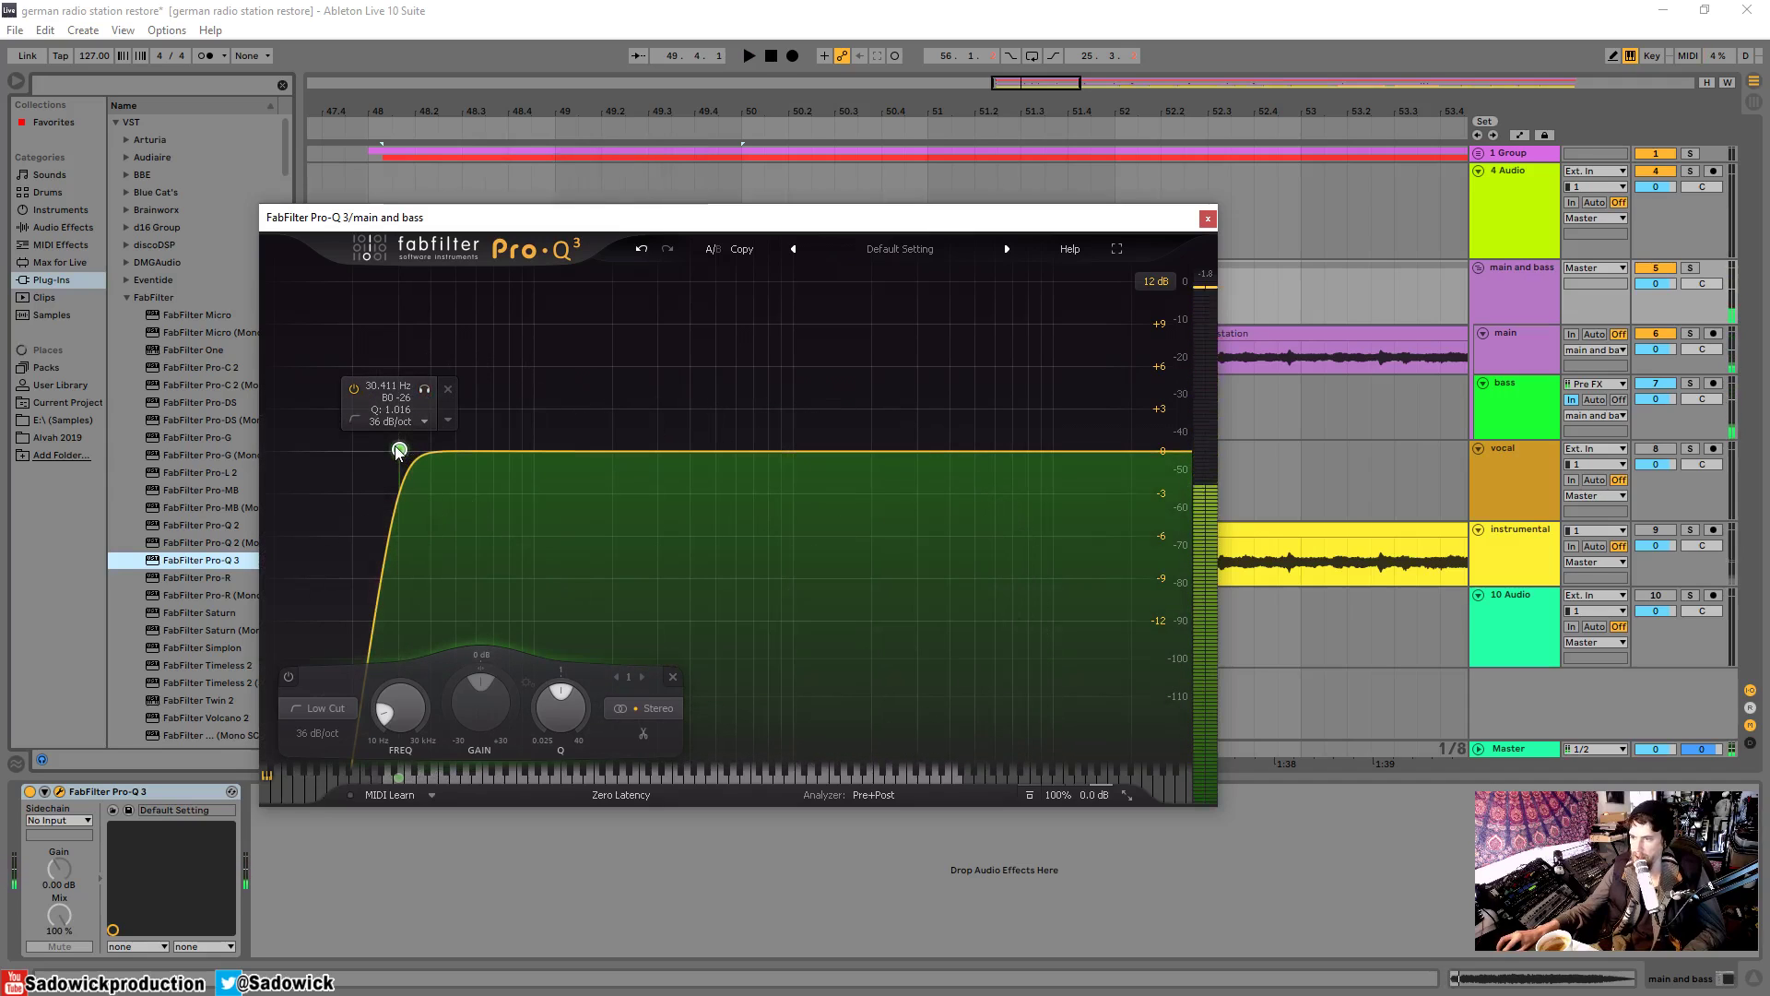
- Set the low cut's frequency to 30 Hz and its slope to 48 dB/oct
double_click(387, 385)
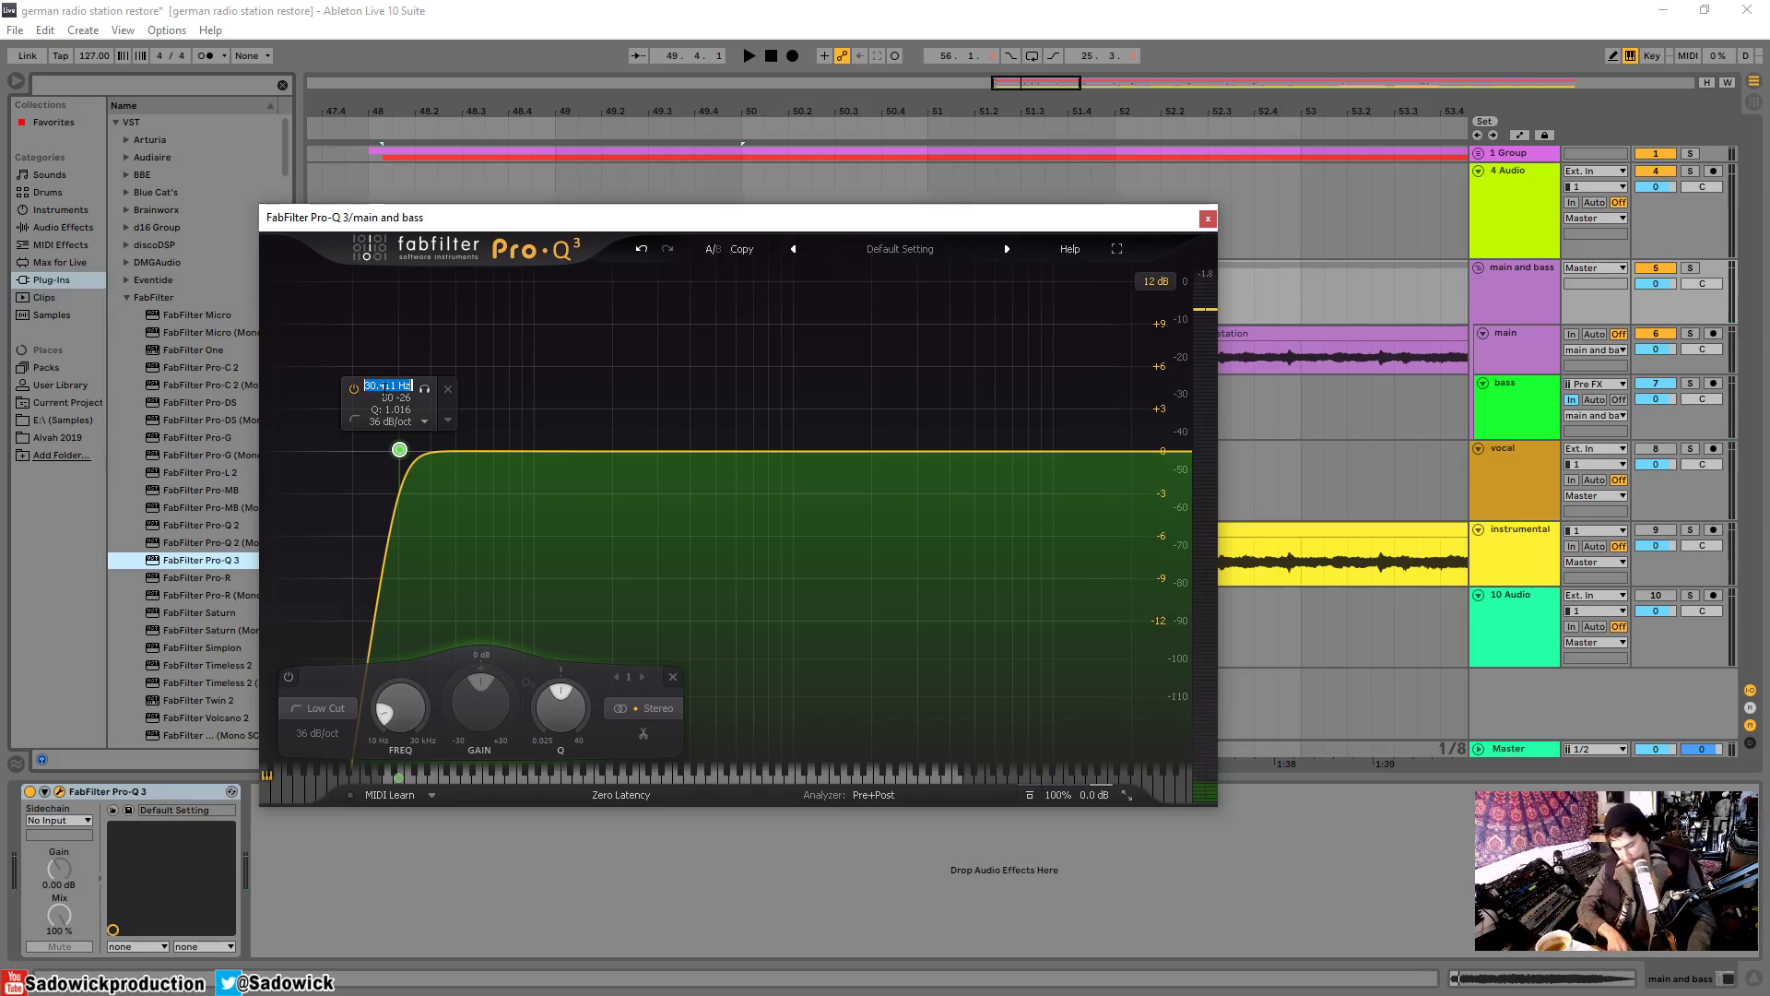
text(30)
key(Return)
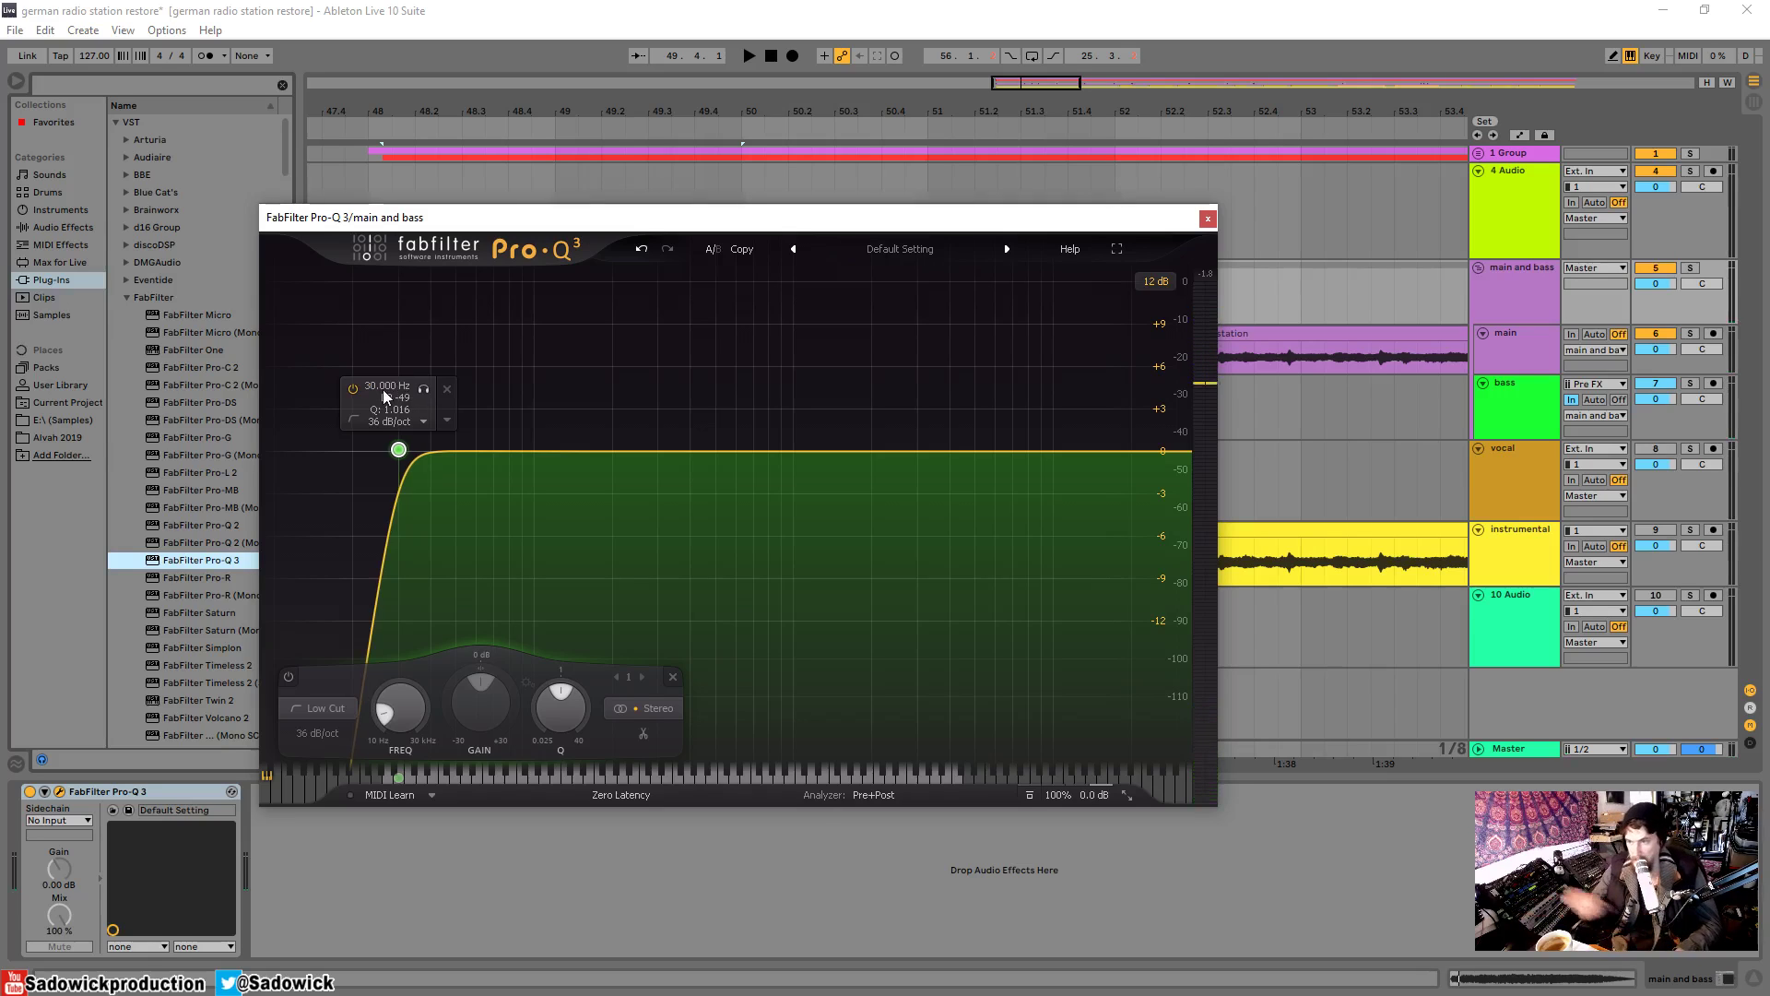
alt+shift+click(398, 450)
scroll(398, 452, down, 2)
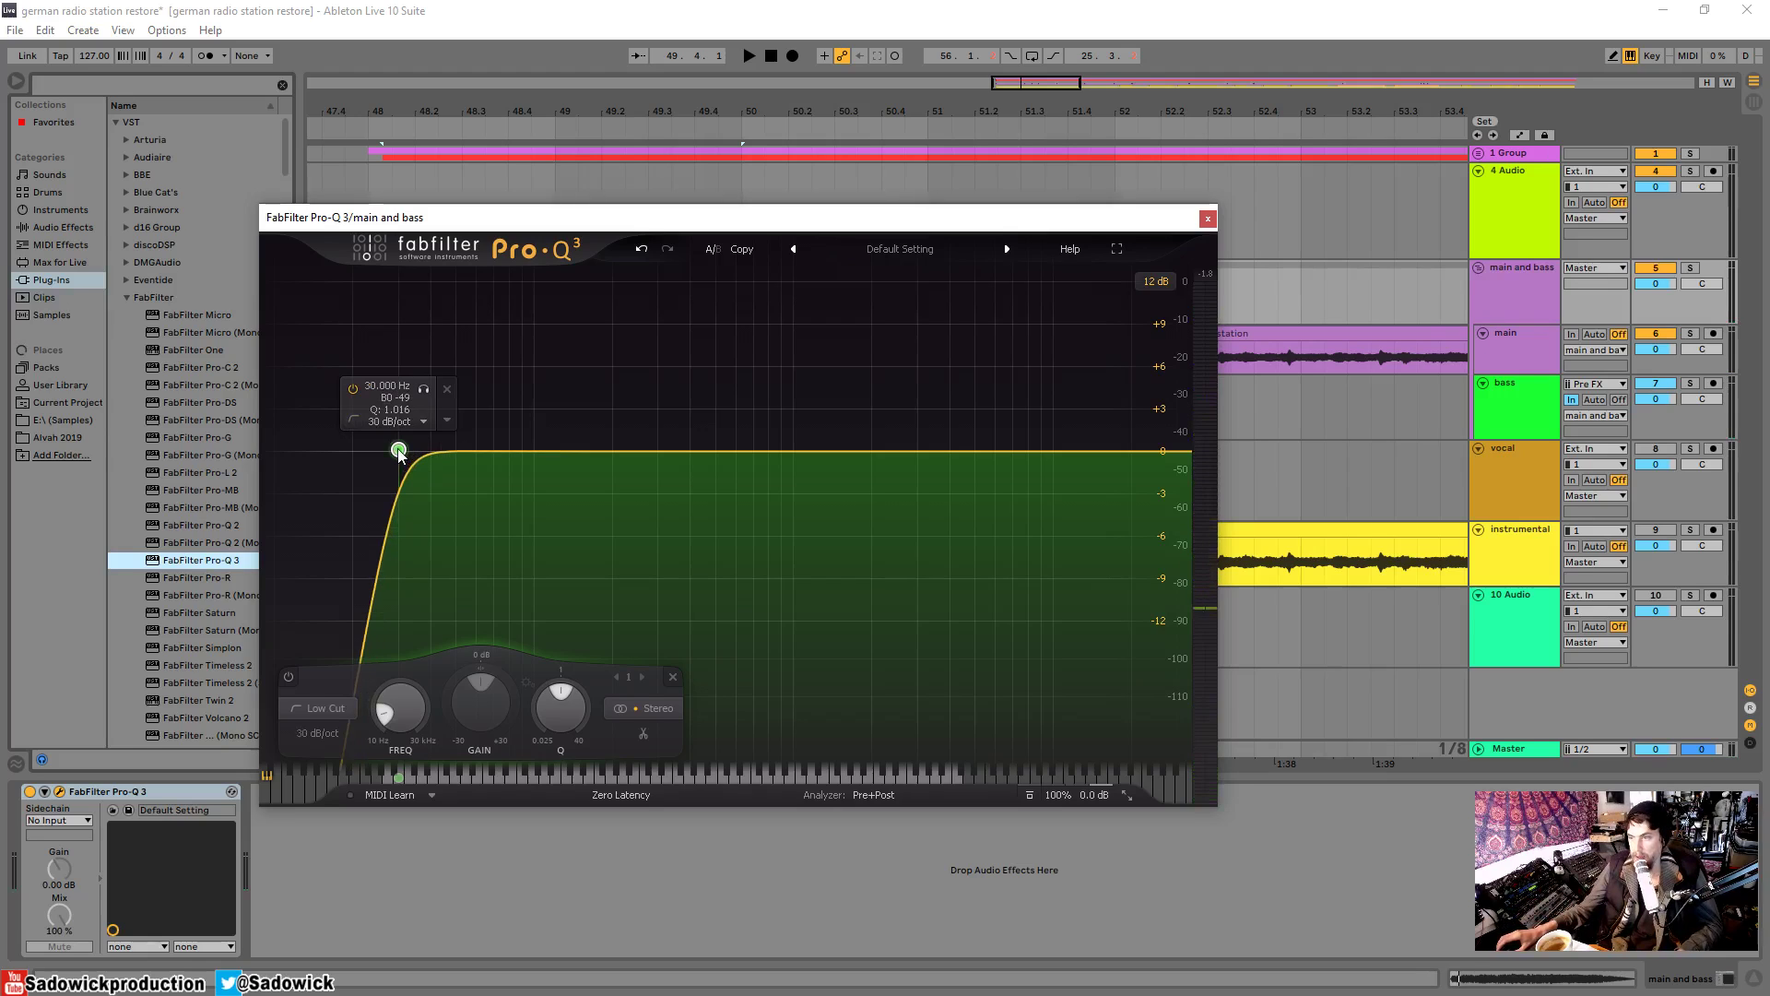
scroll(398, 451, down, 1)
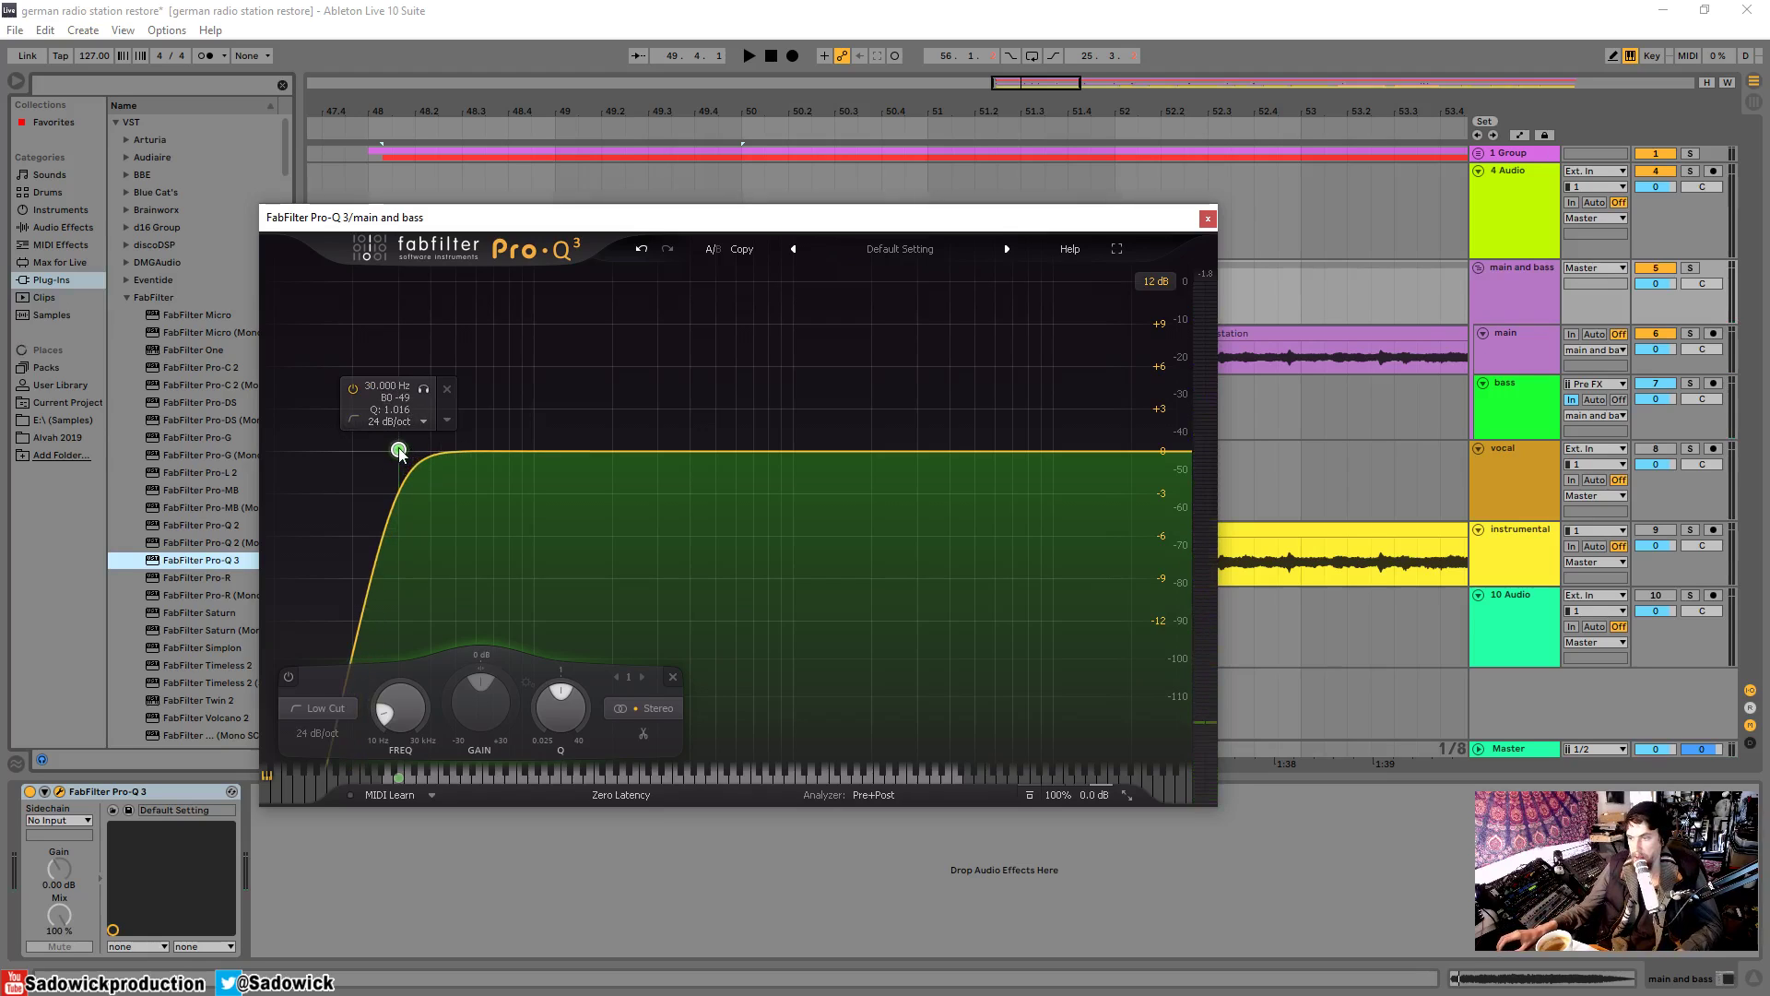
scroll(398, 452, up, 3)
- During playback, try a narrow bell dip of about -1.7 dB at 102 Hz with a Q of about 6.7
key(space)
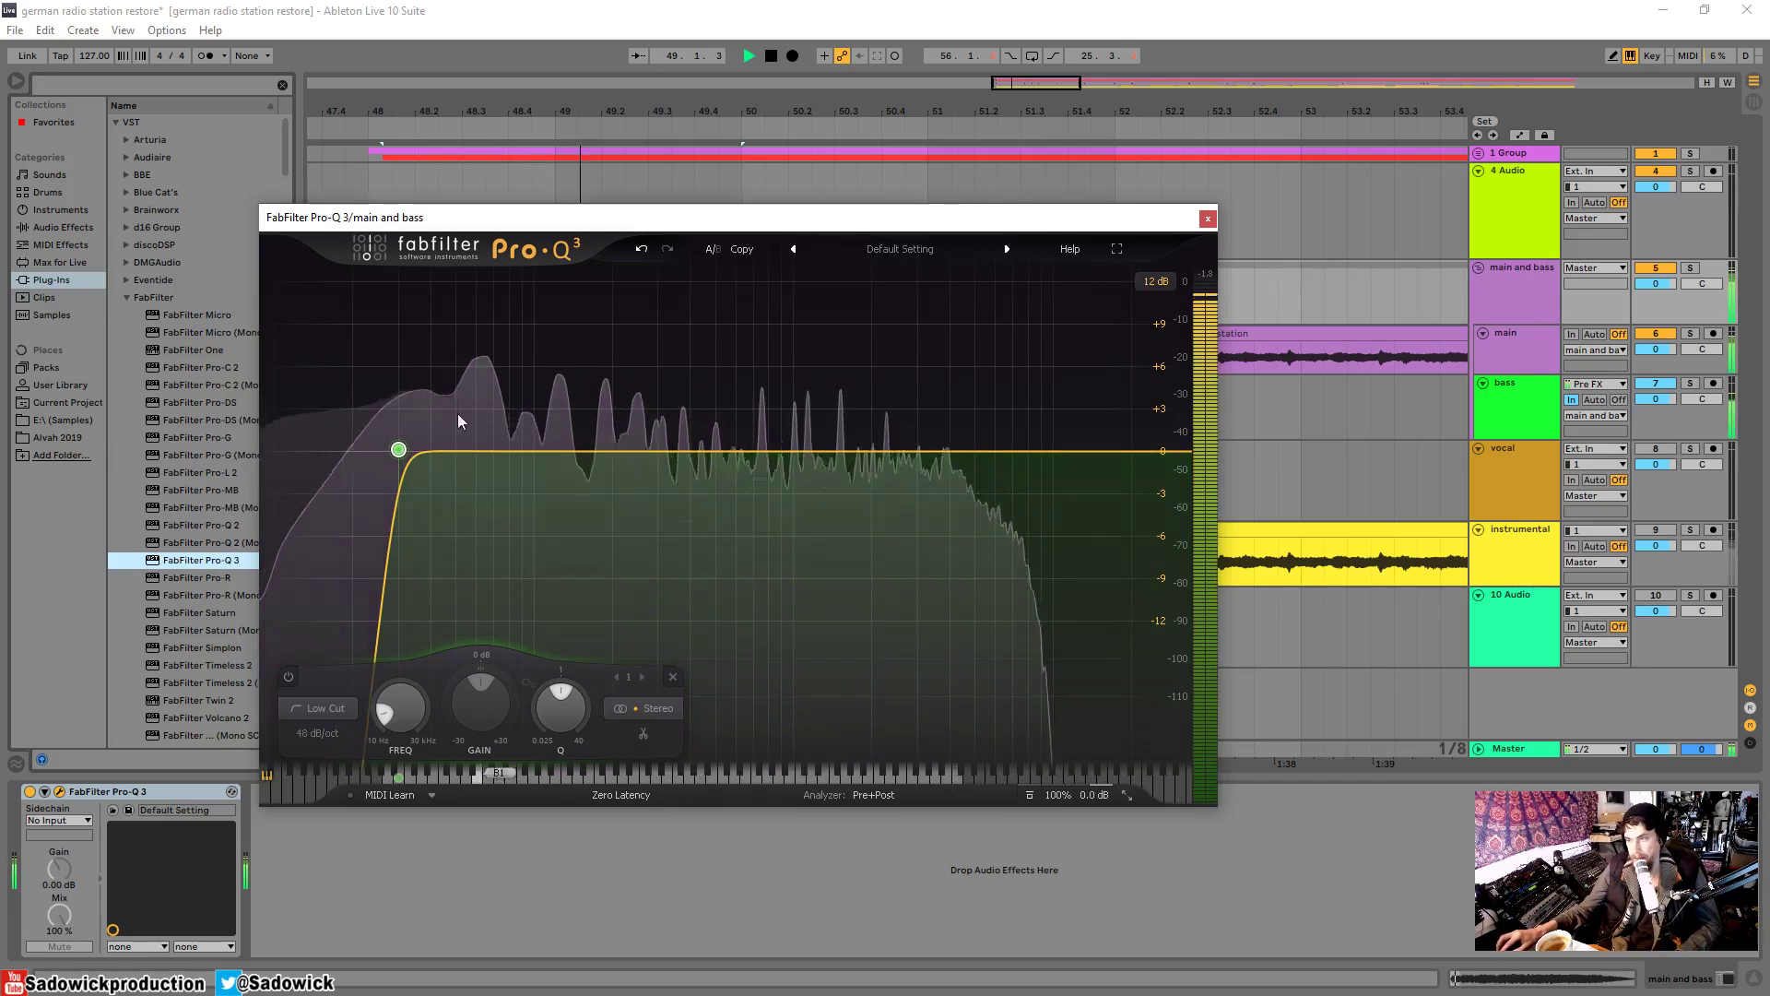
double_click(501, 451)
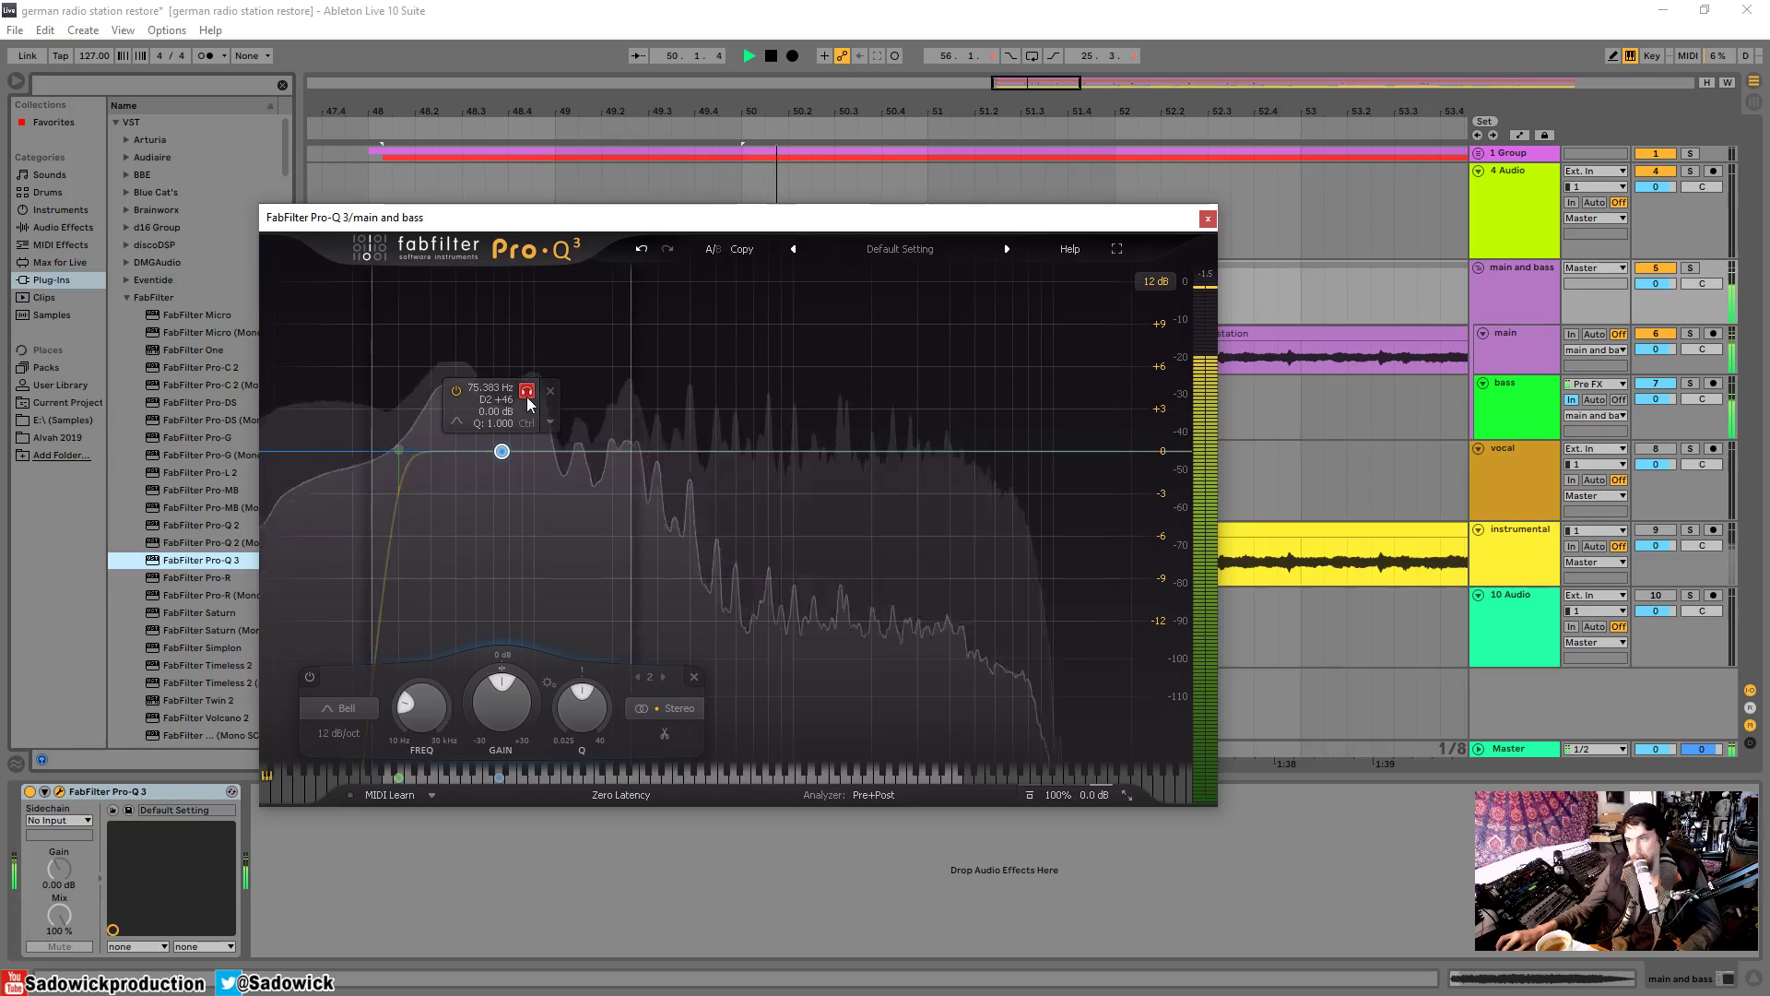
drag(501, 451, 539, 479)
scroll(538, 473, up, 5)
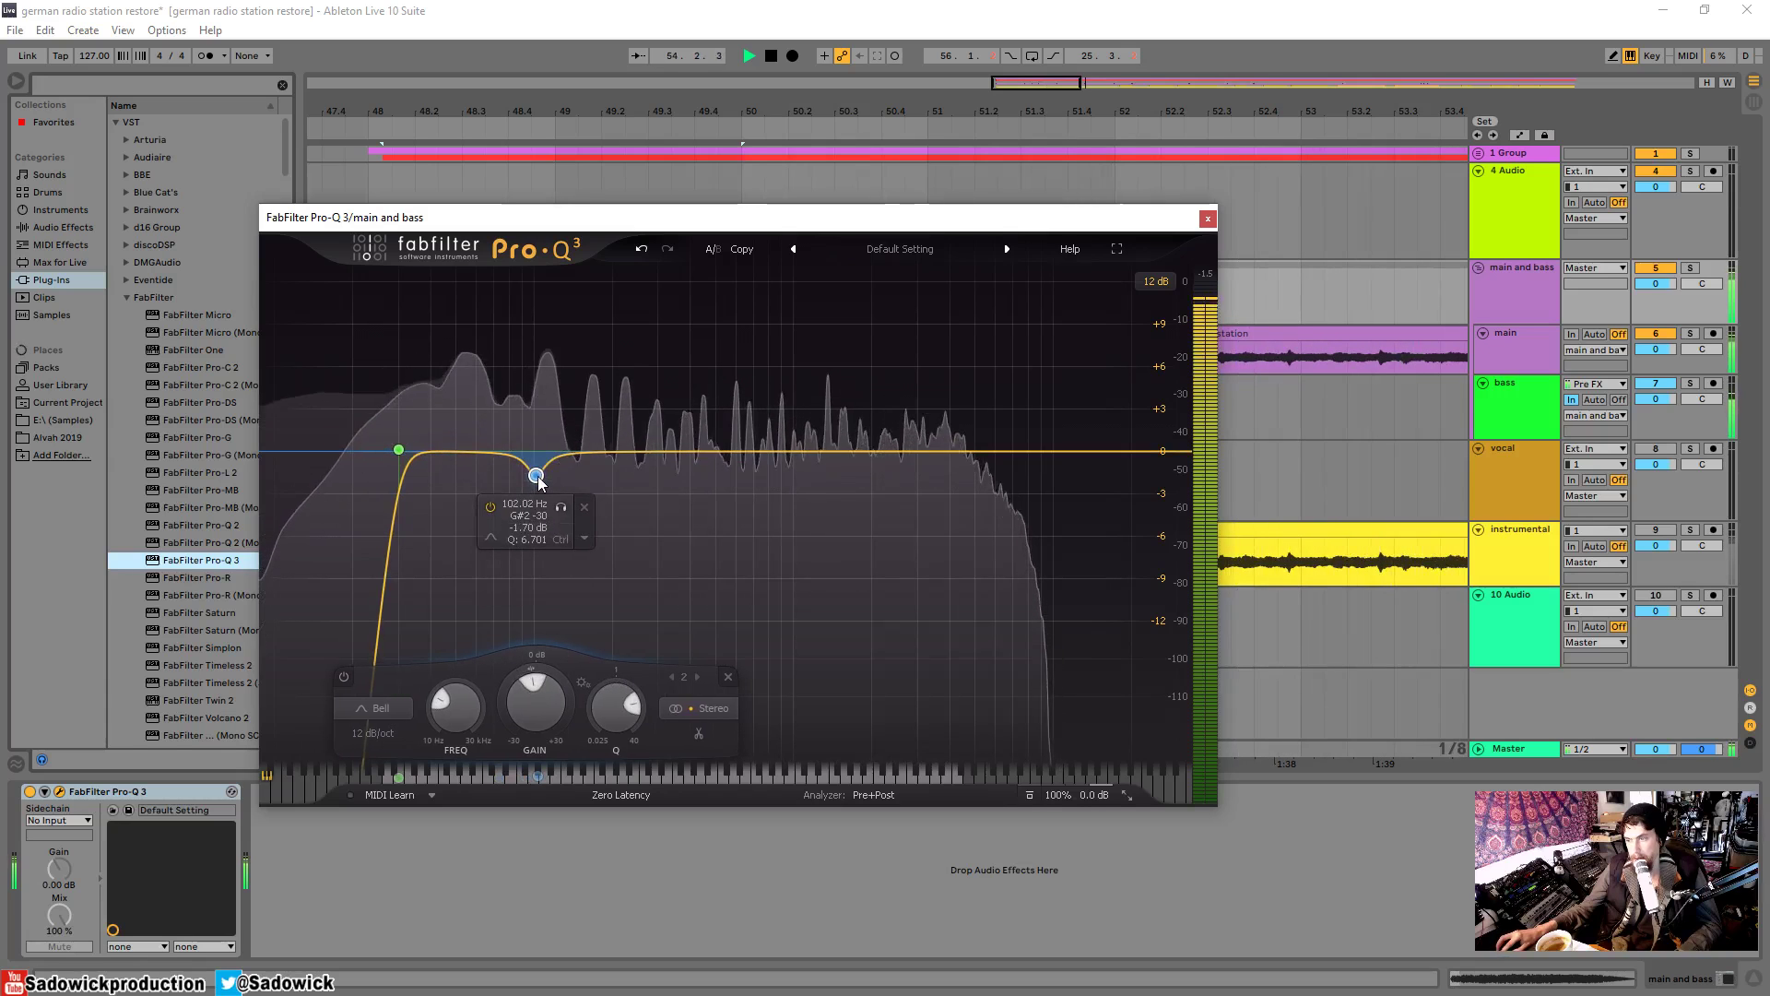
key(space)
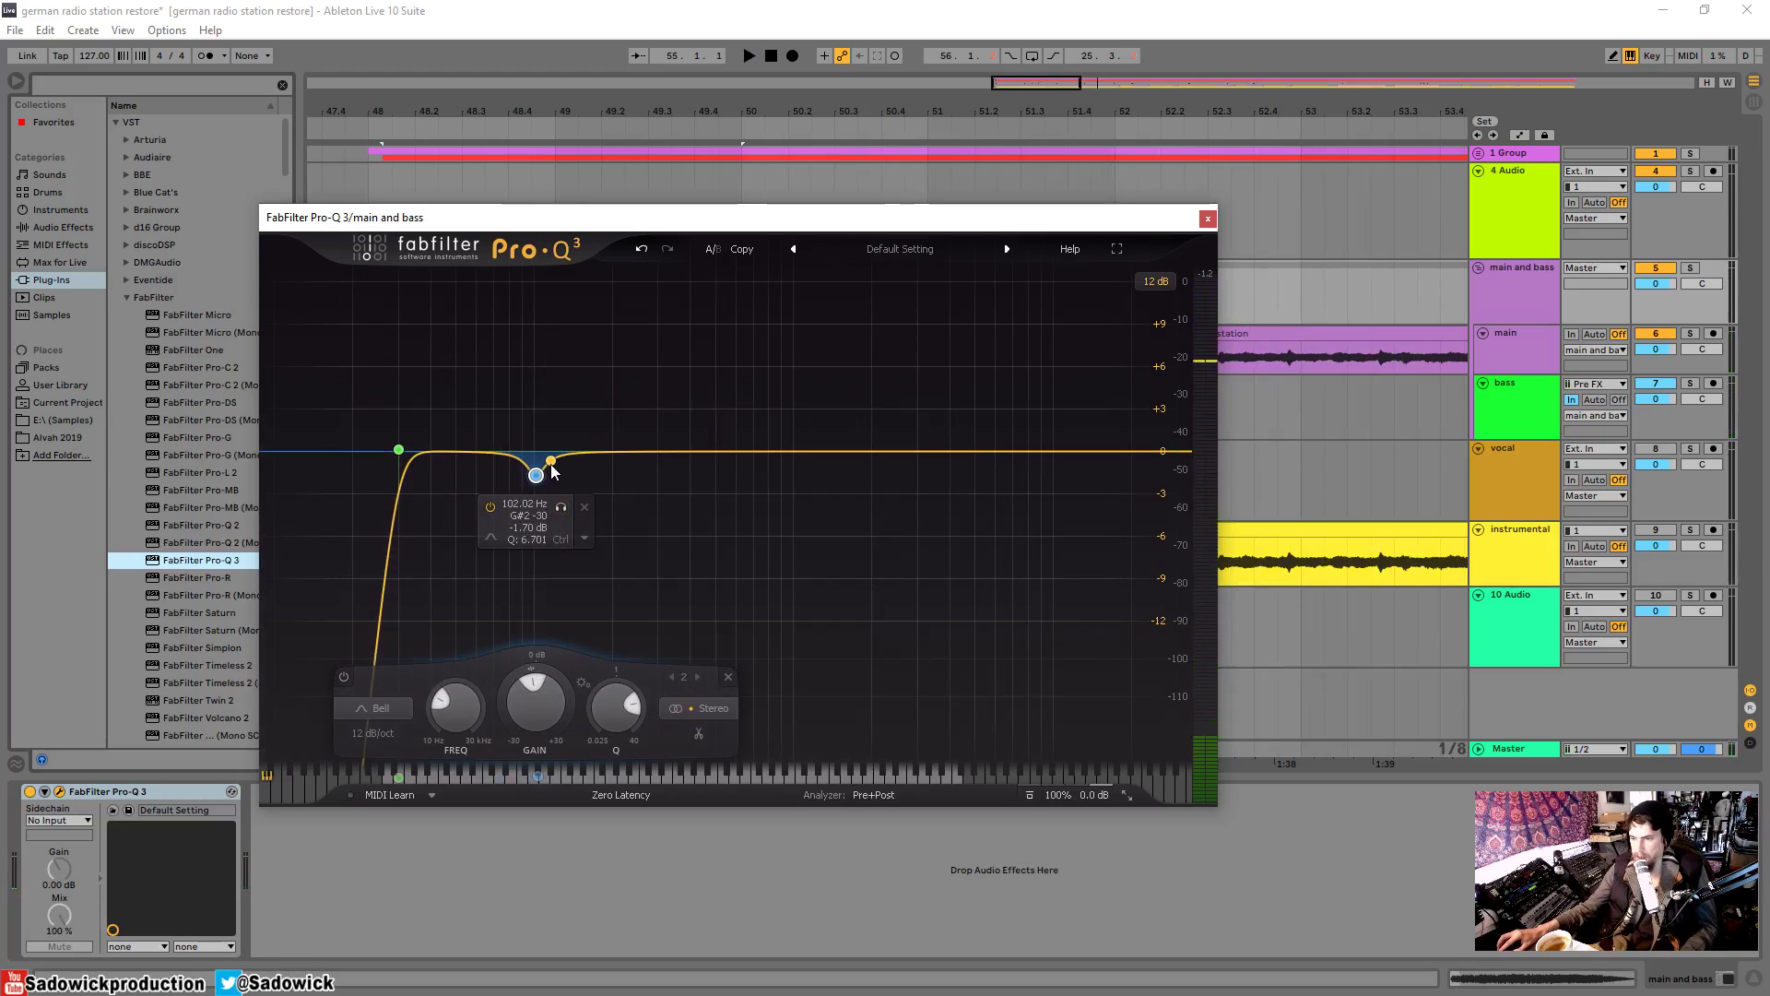
- Audition the dip at other frequencies and try it at about 86 Hz with about -0.8 dB gain and a Q of about 1.7
drag(562, 505, 578, 542)
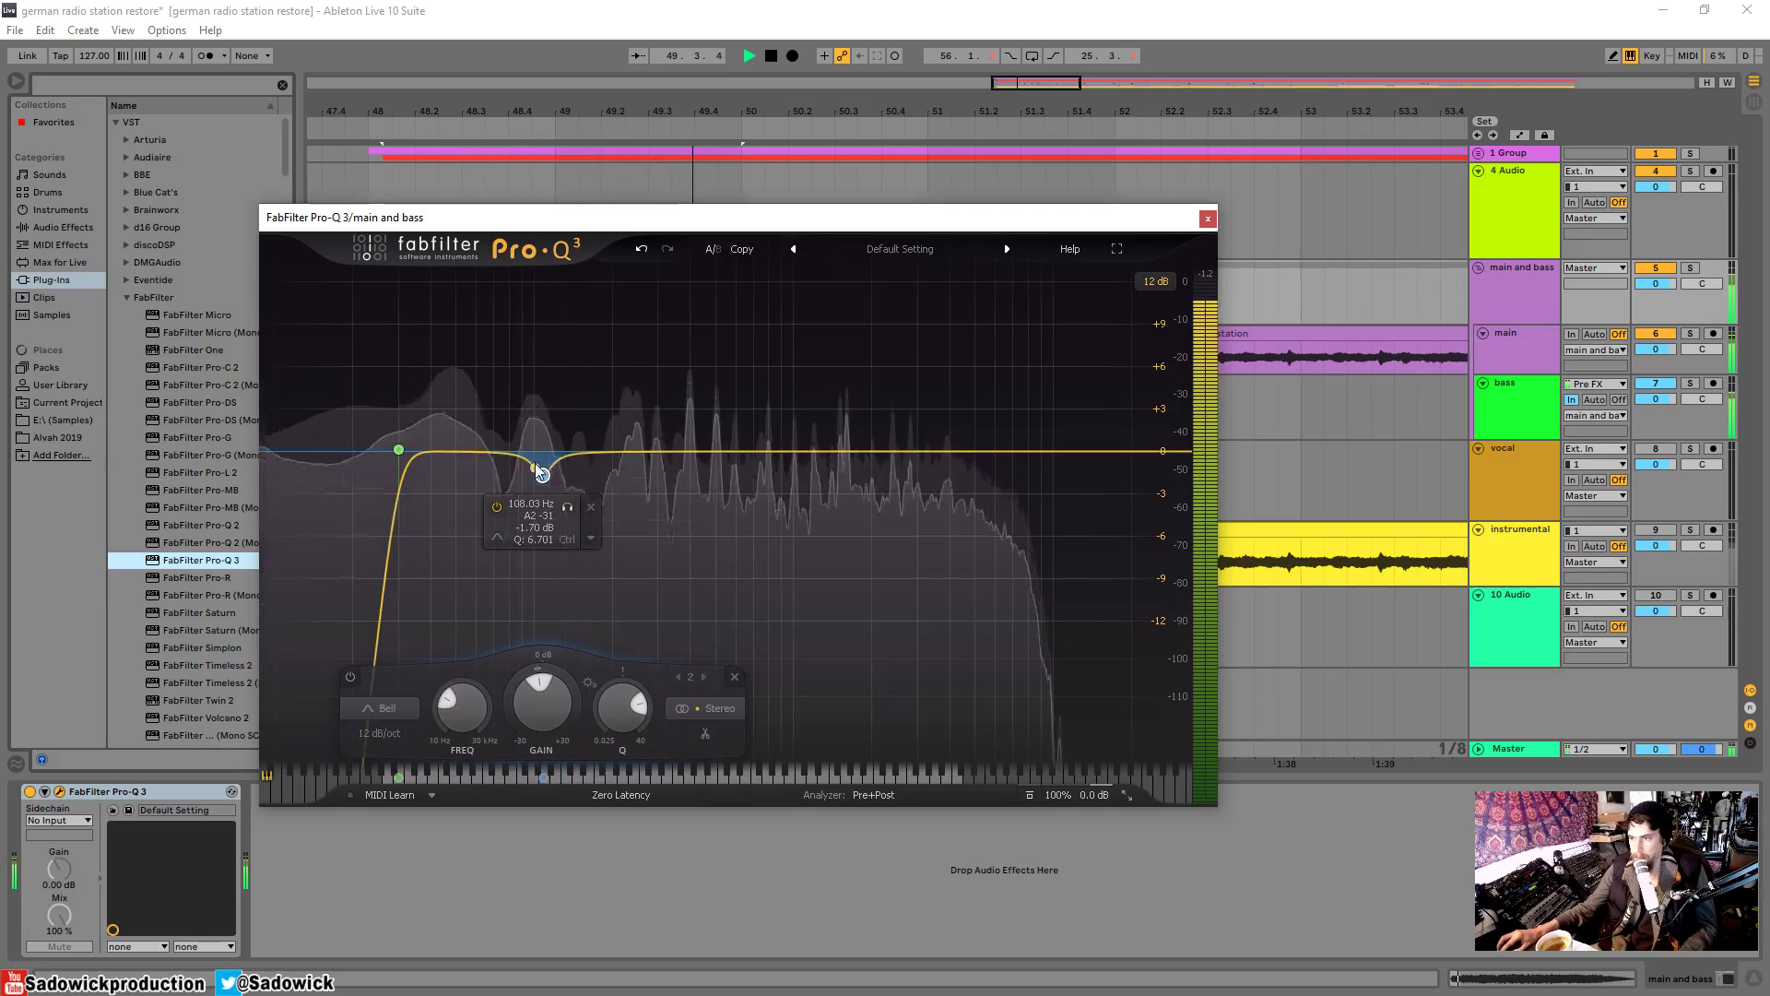
mouse_move(541, 472)
mouse_down()
mouse_move(480, 511)
mouse_move(543, 467)
mouse_move(541, 484)
mouse_move(521, 470)
mouse_up()
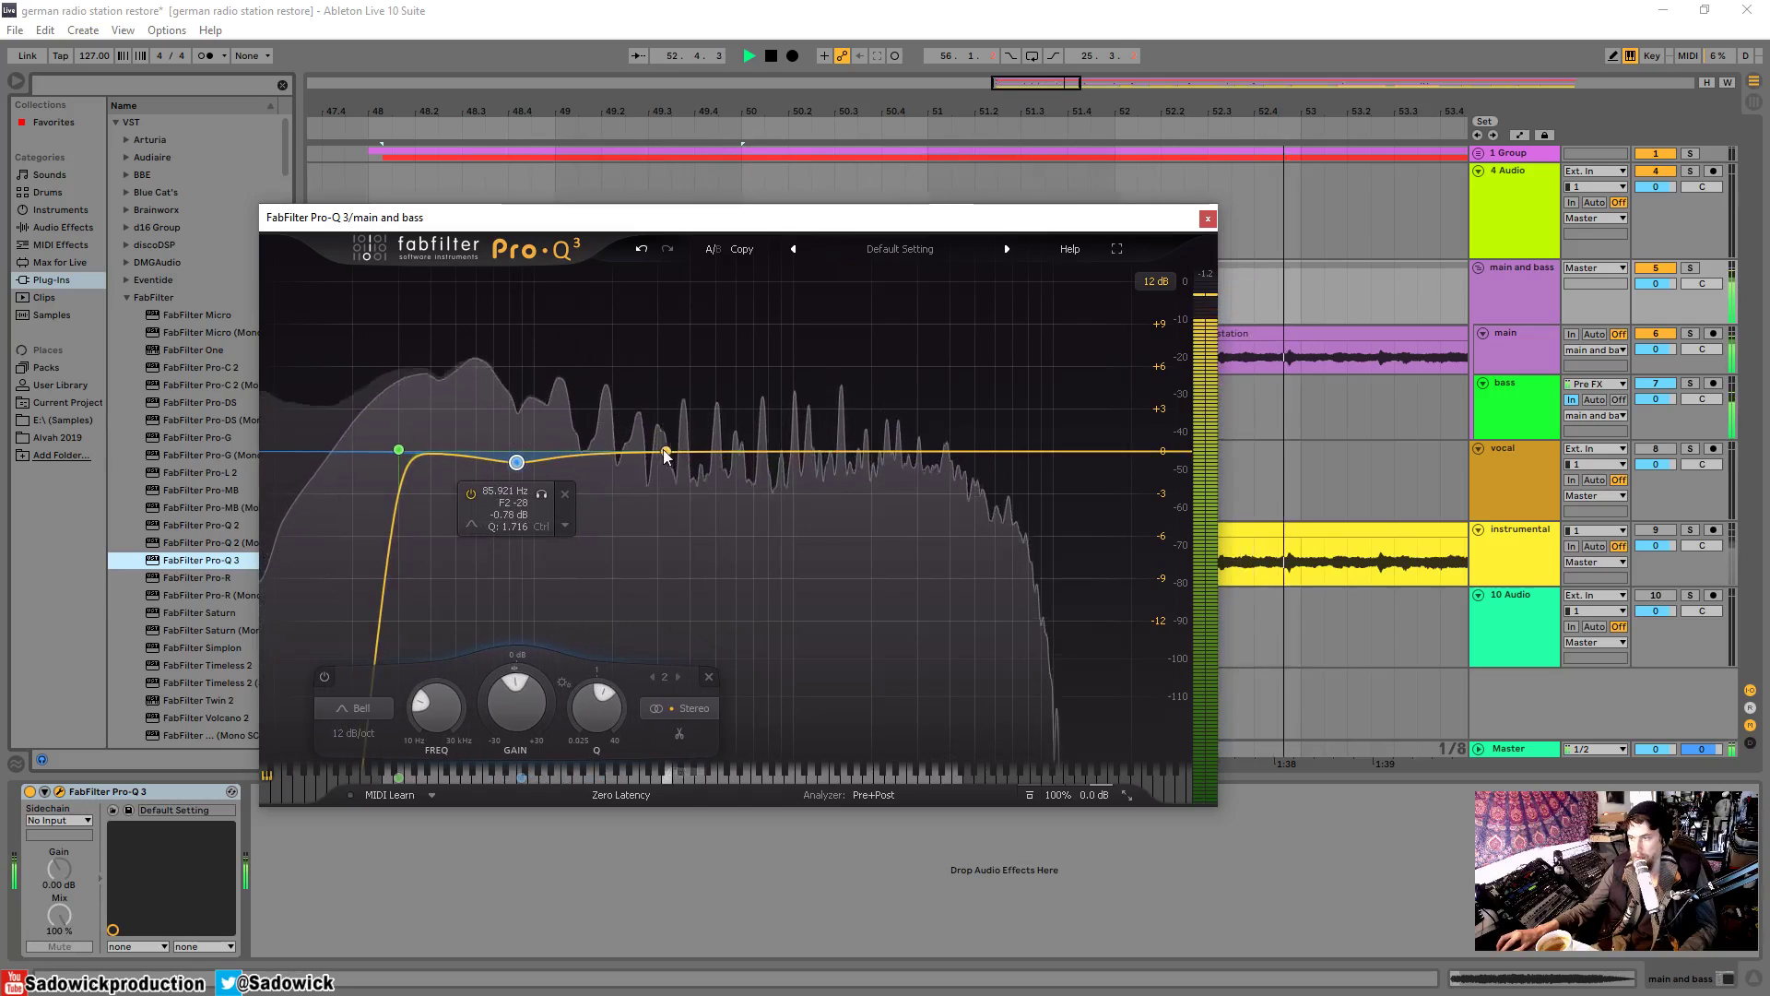
key(space)
- Try a second gentle dip near 210 Hz at about -0.85 dB, and delete both bell bands, leaving only the low cut
click(616, 463)
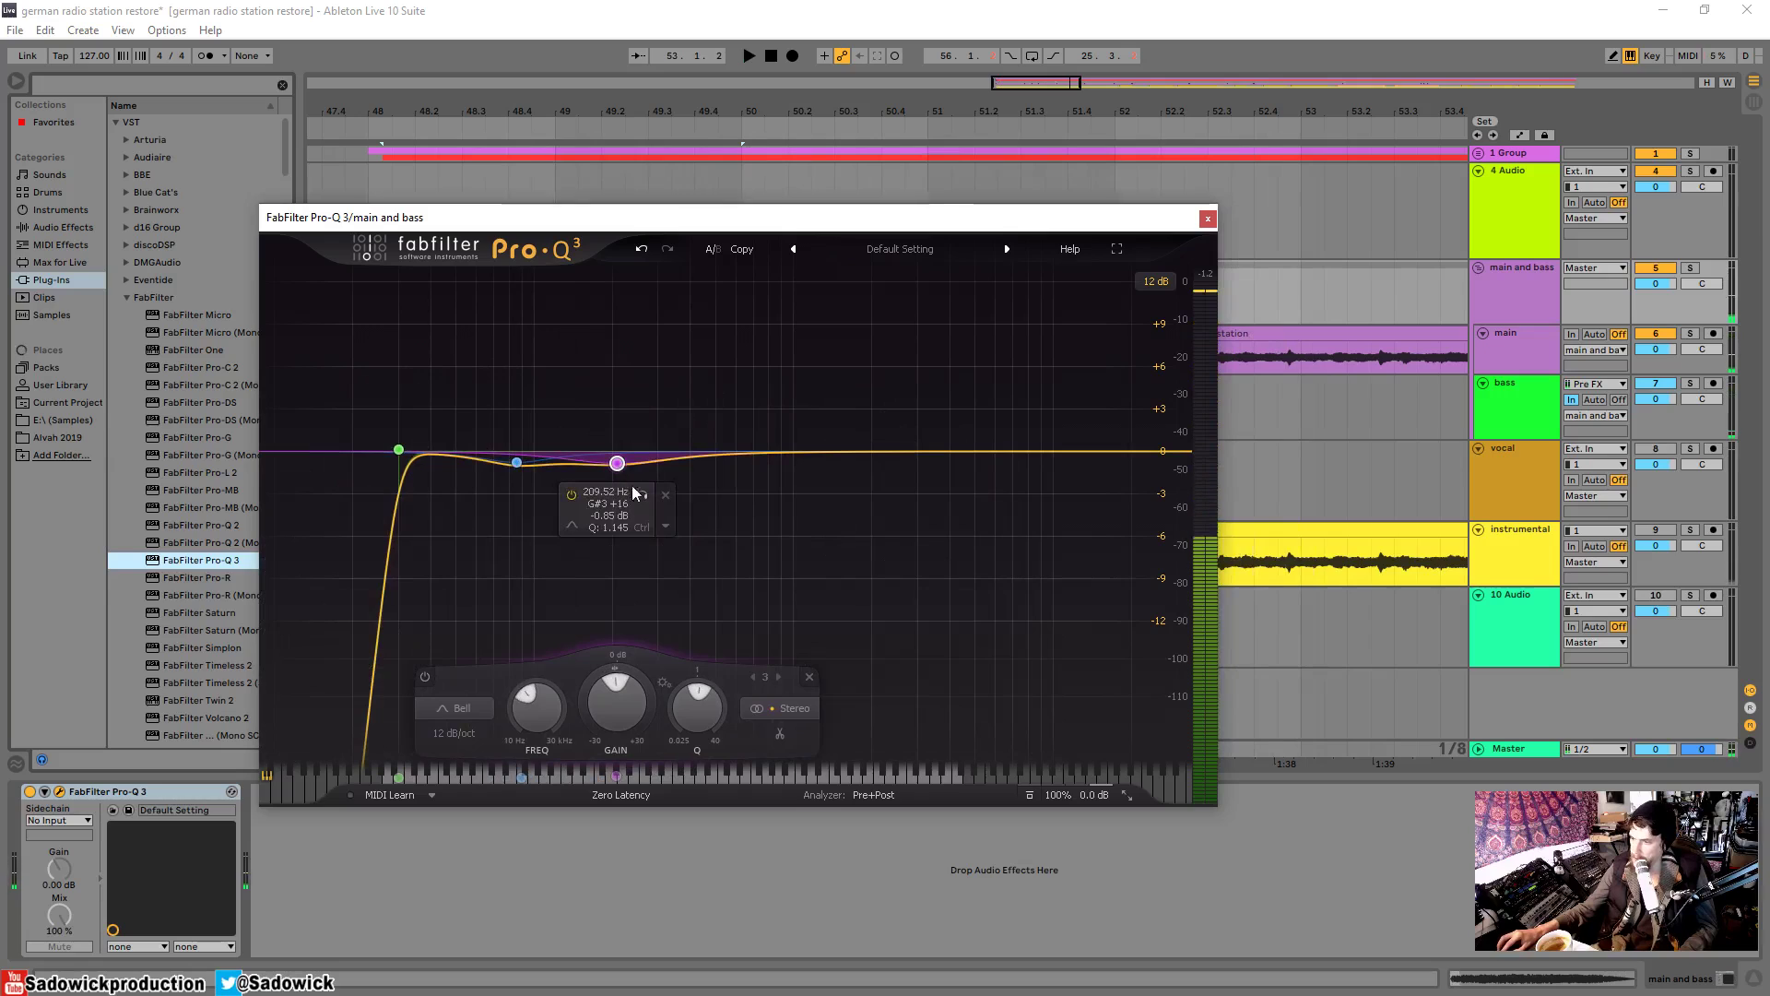
scroll(617, 464, up, 3)
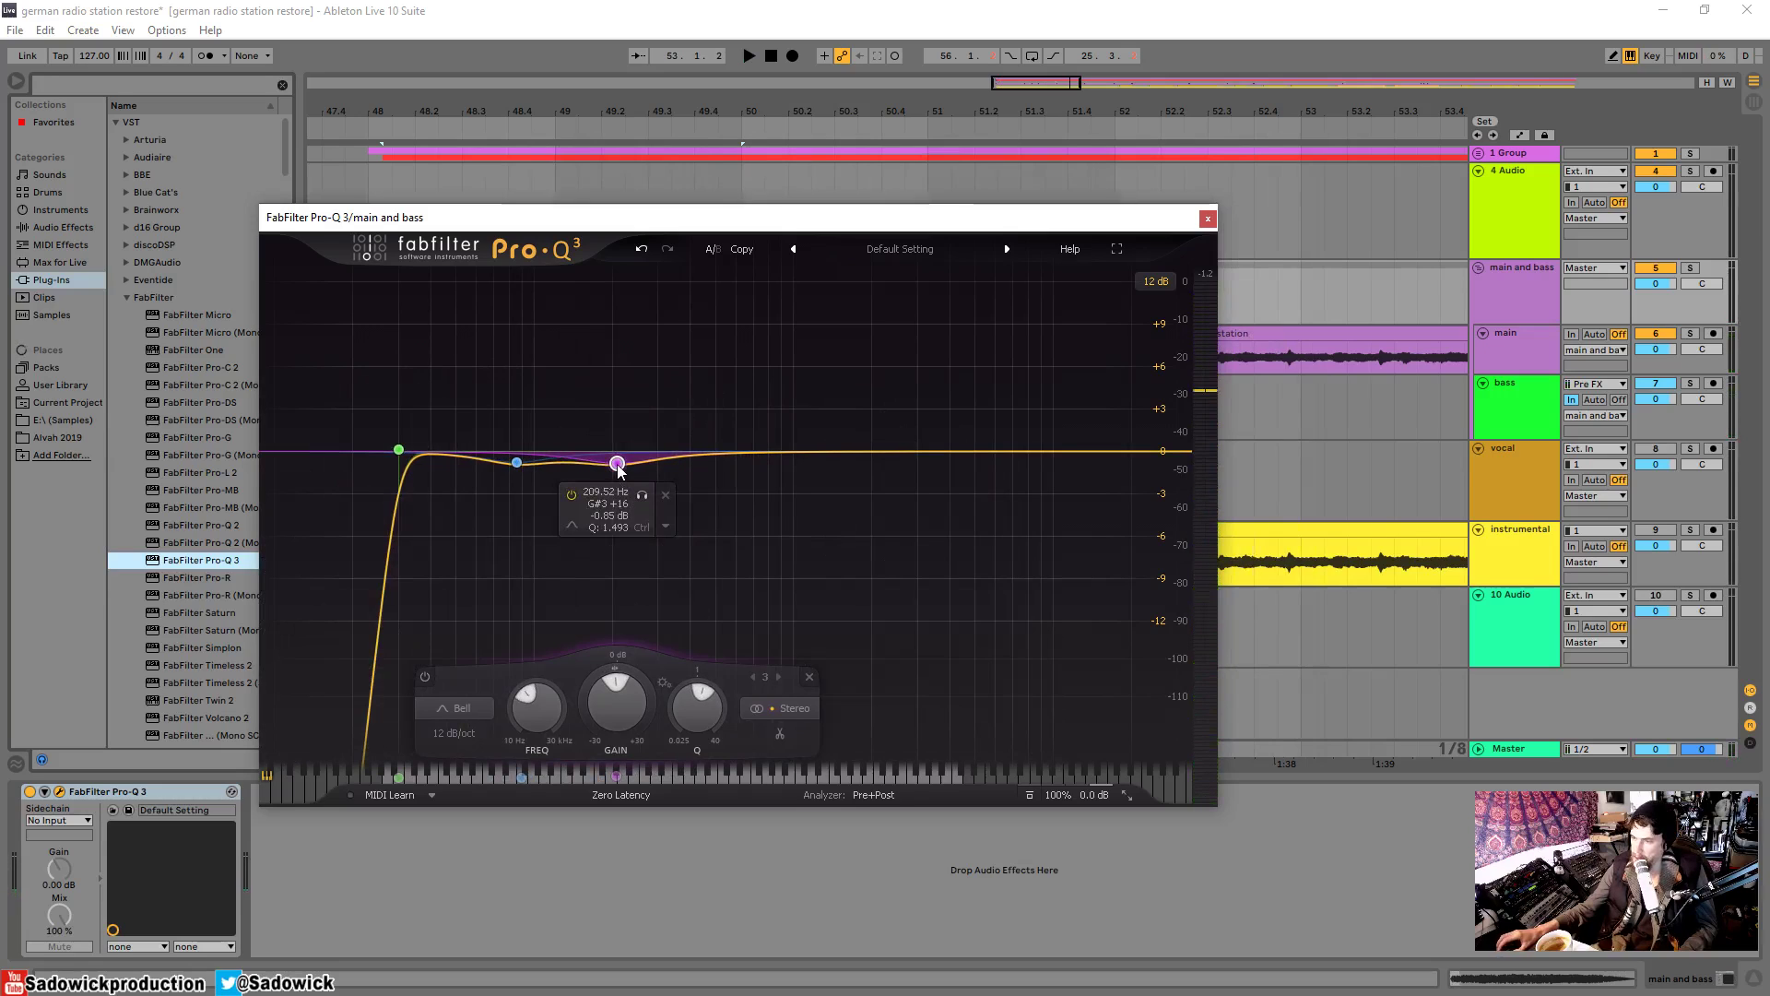
scroll(617, 464, up, 4)
click(665, 496)
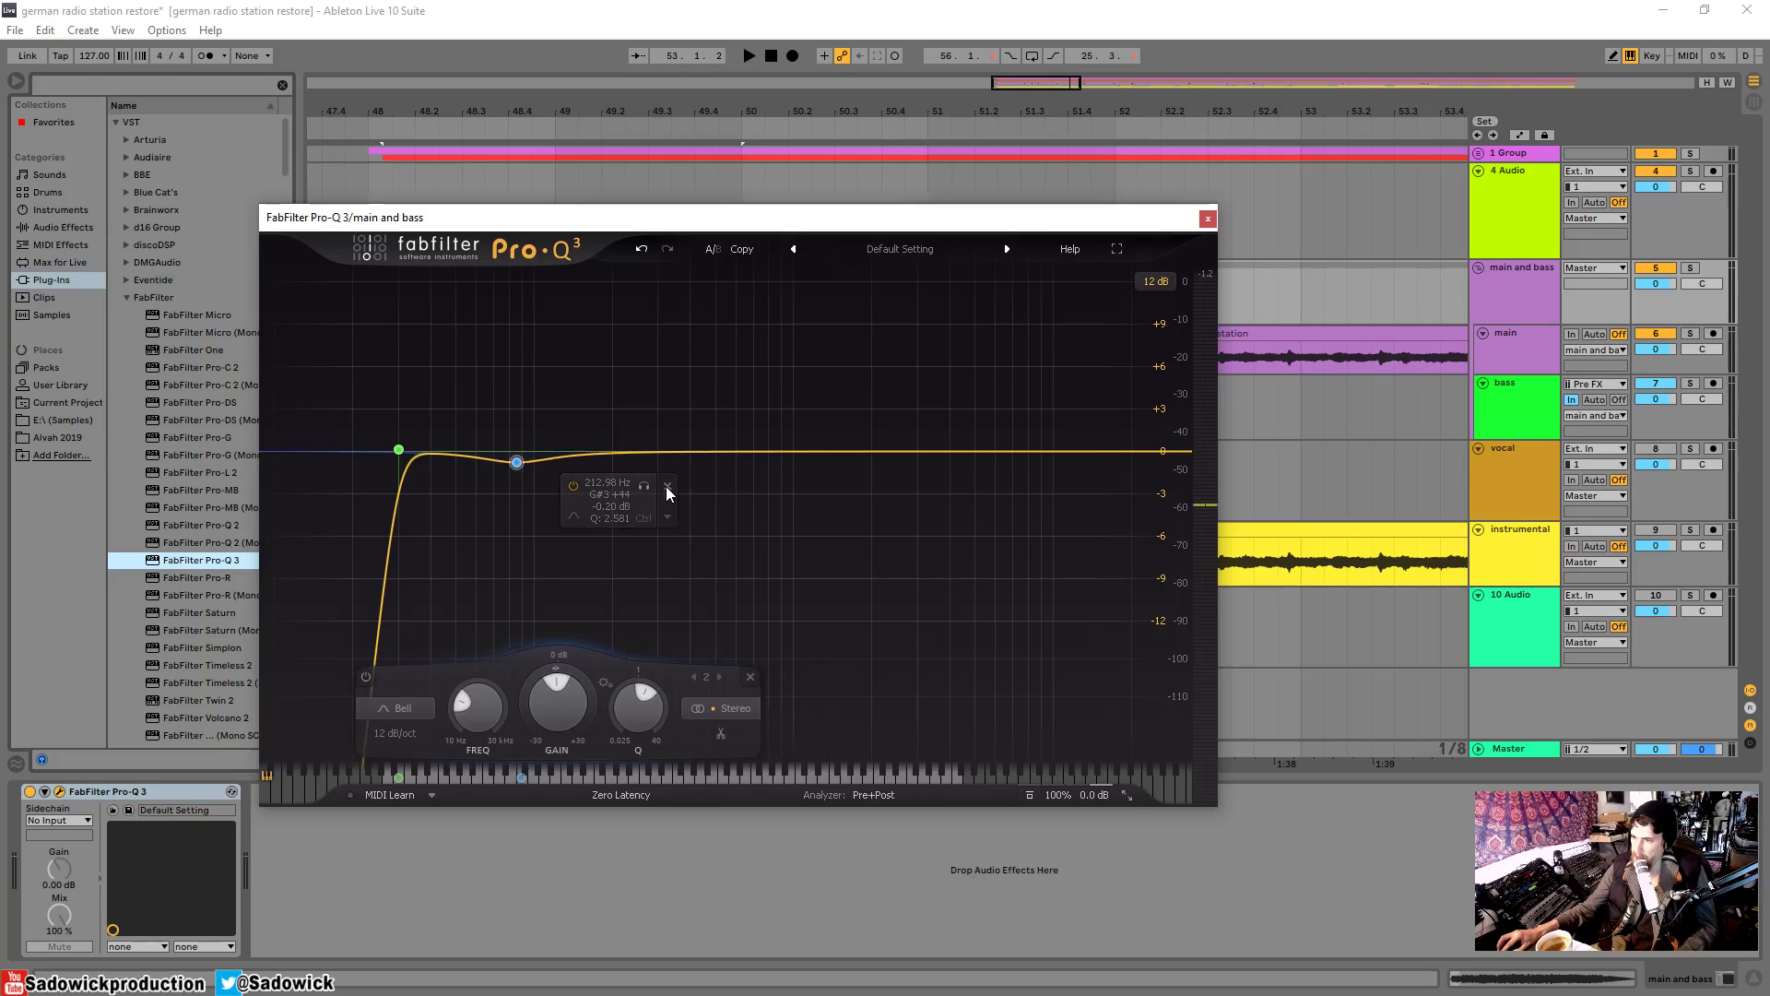
click(564, 495)
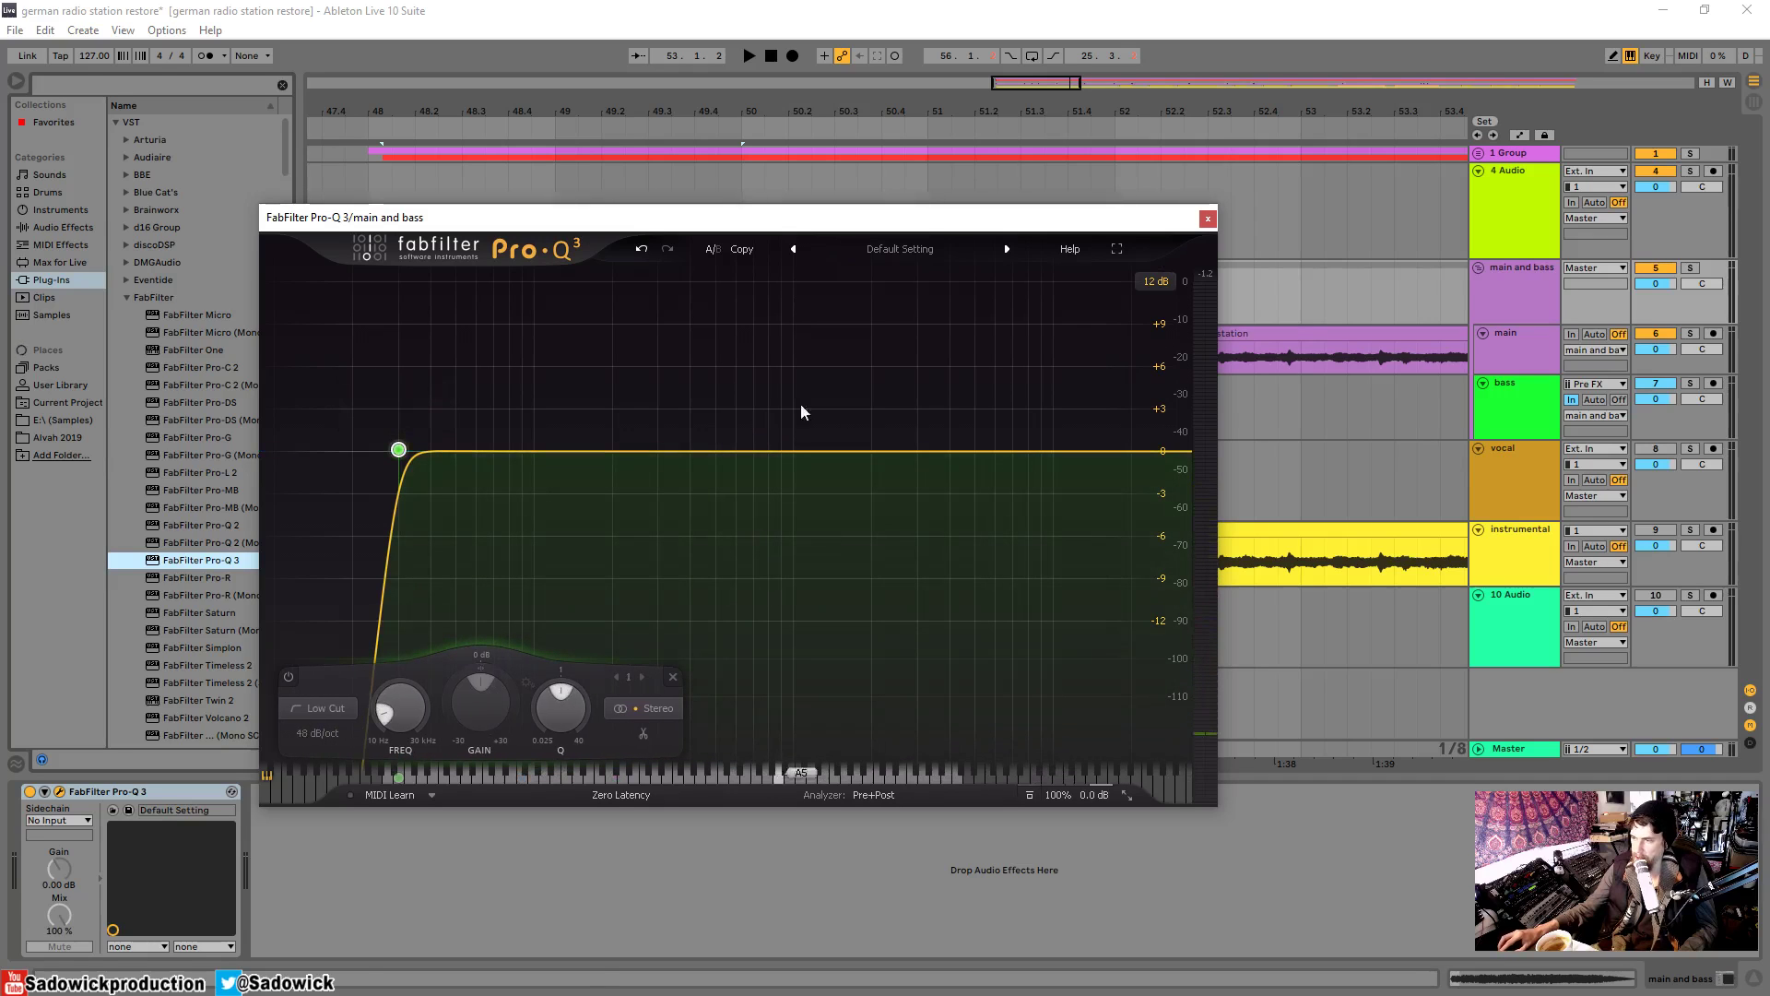
- Play the "main and bass" group and examine its frequency spectrum in Pro-Q 3
click(1512, 268)
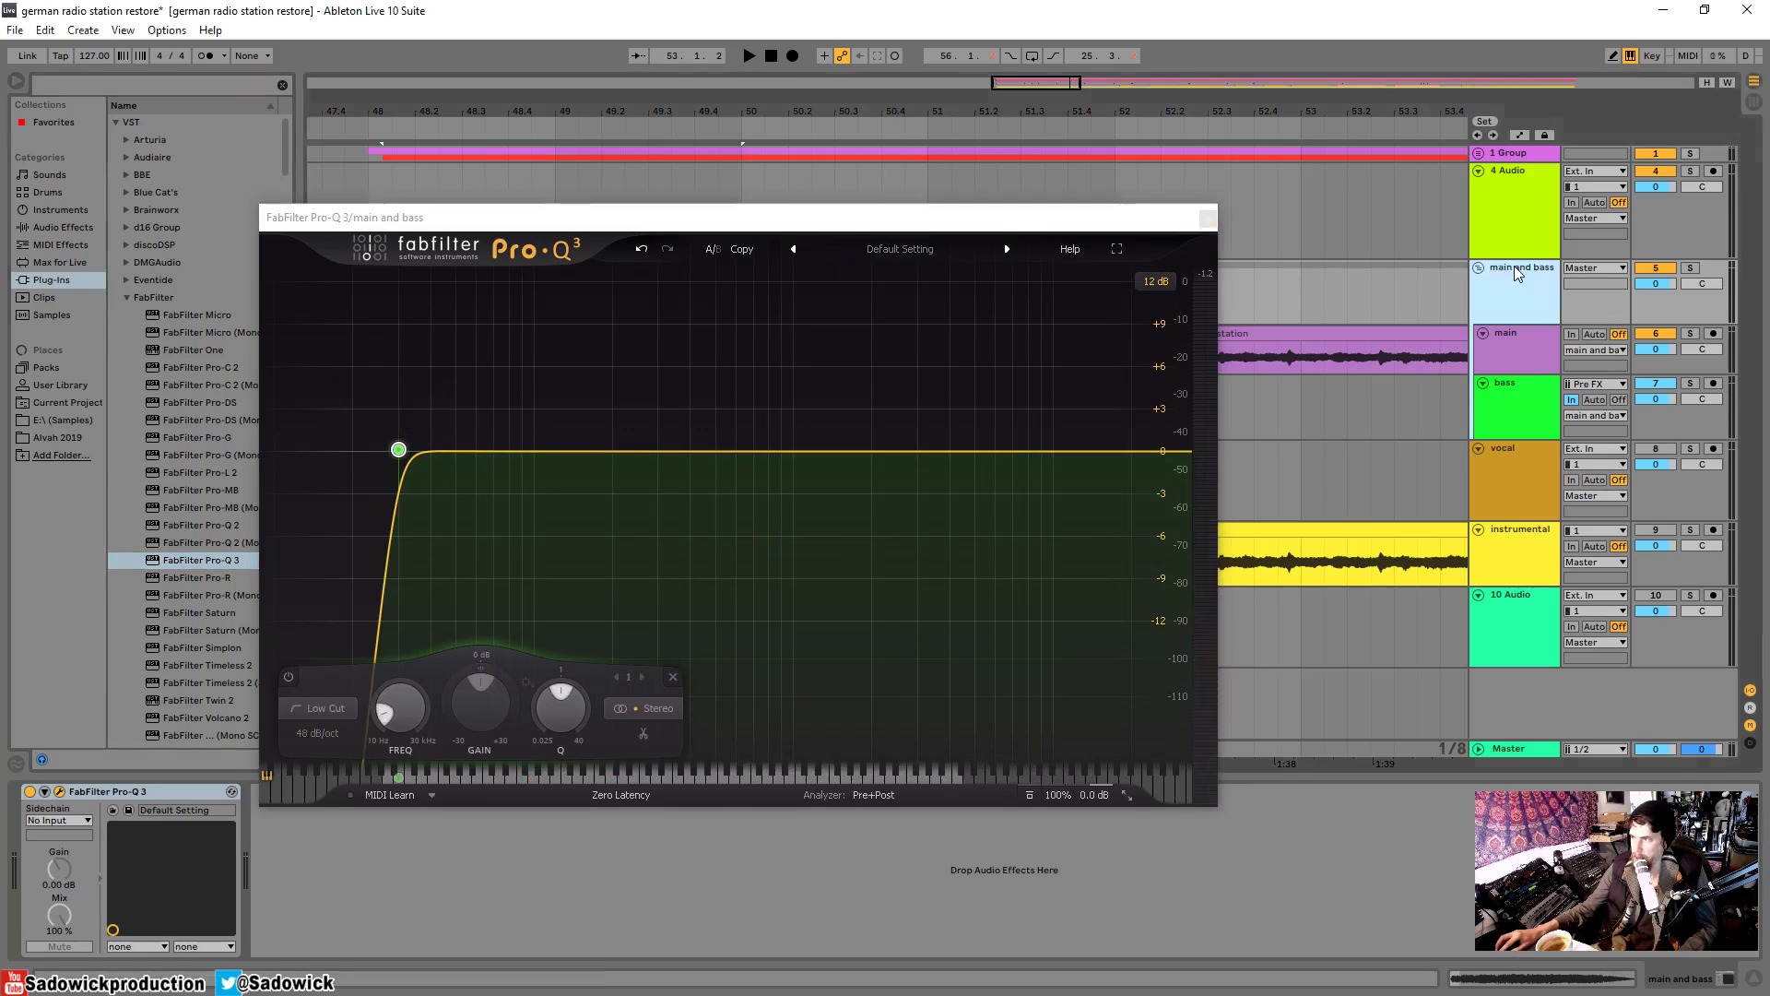
key(space)
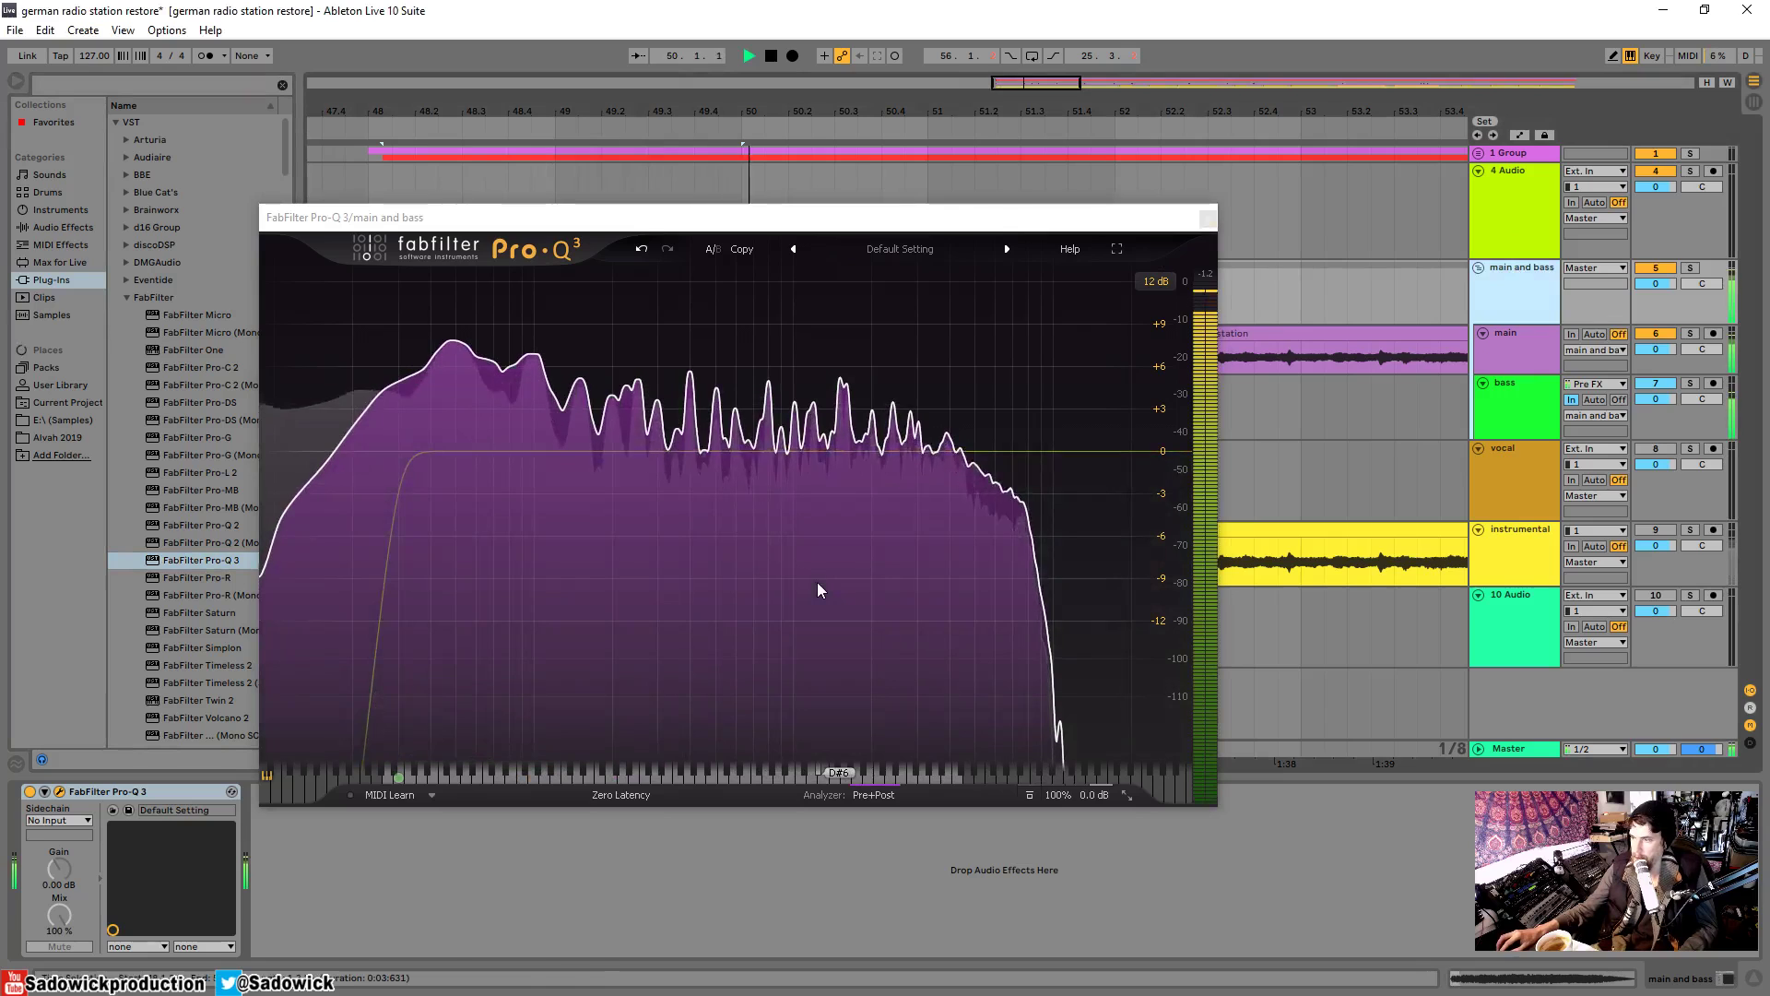
- Stop playback, add a high cut band with a 6 dB/oct slope at about 5.1 kHz, and resume playback
key(space)
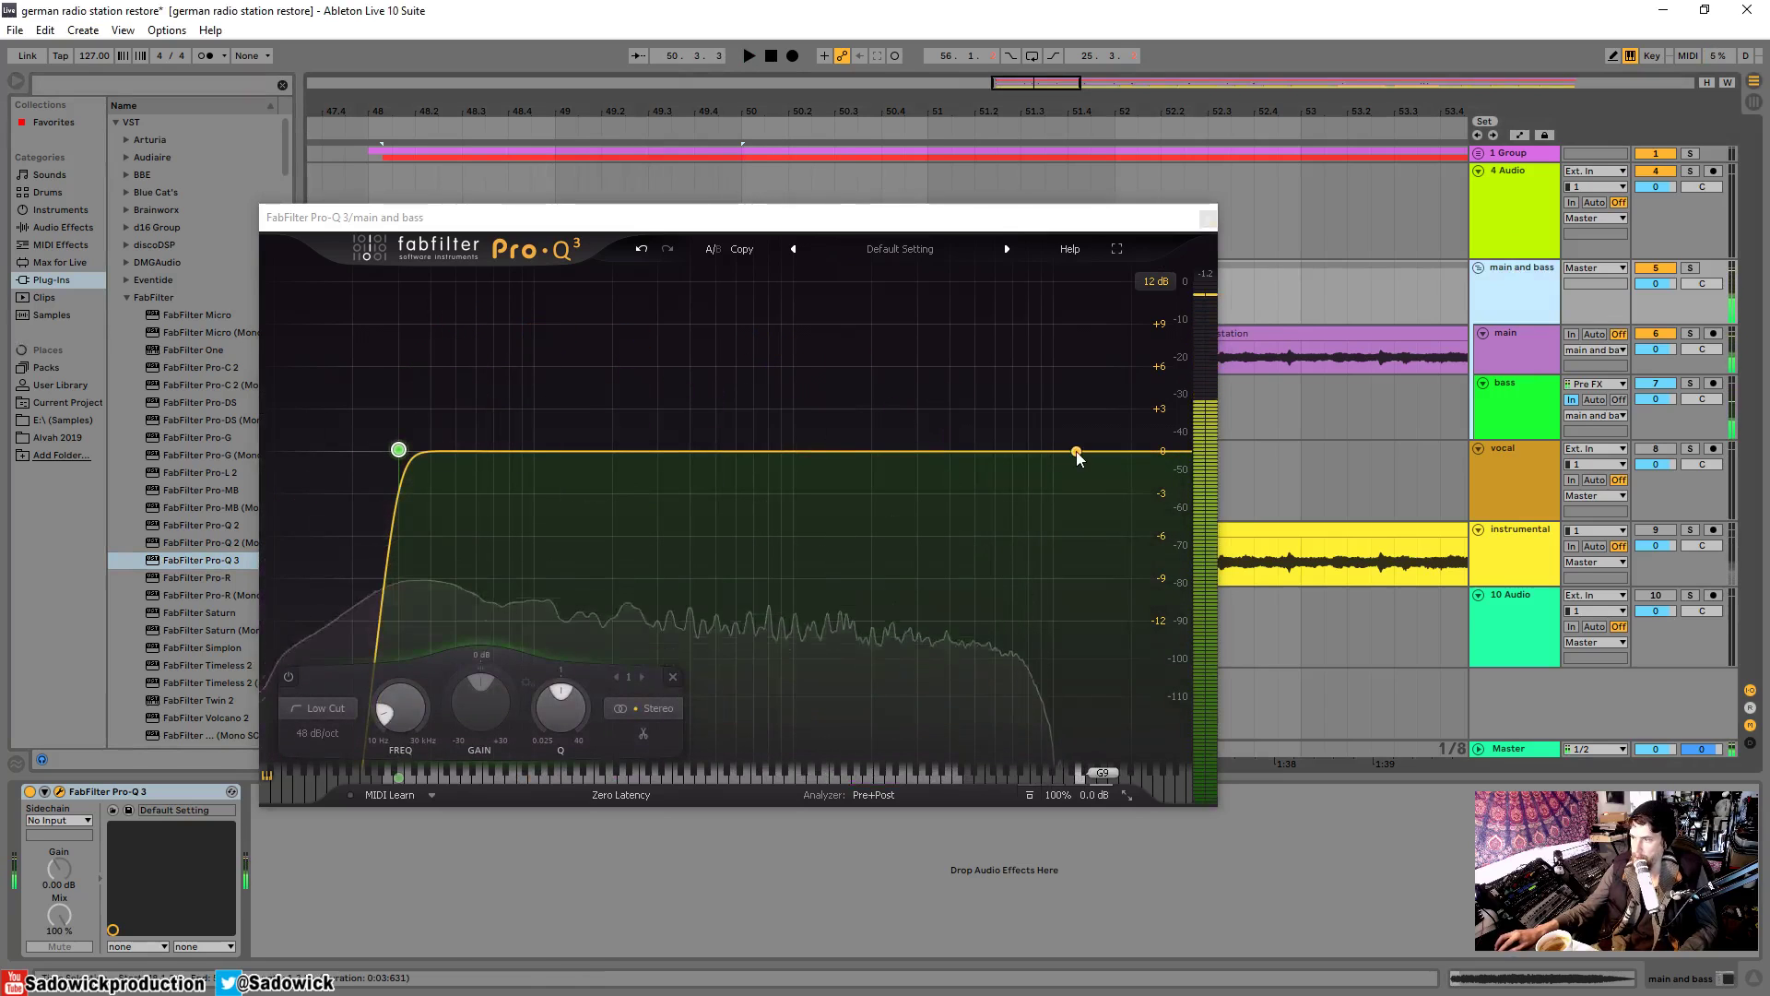
click(1127, 453)
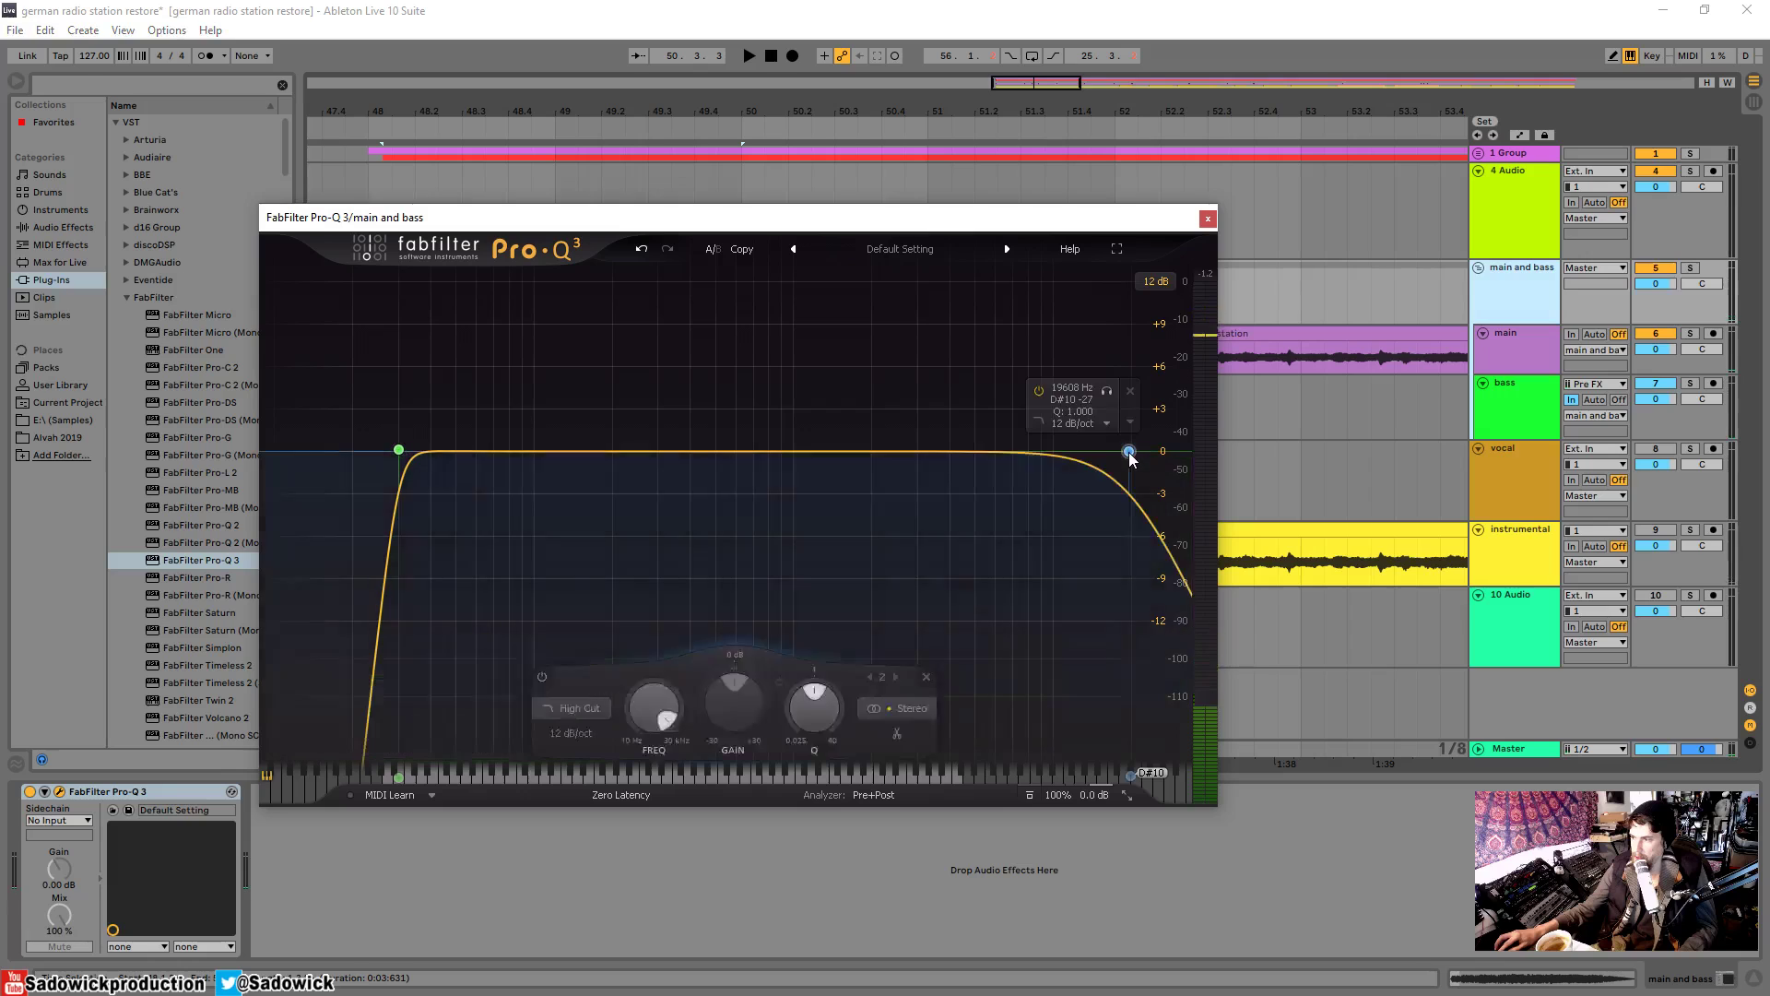
scroll(1128, 454, up, 5)
scroll(1128, 454, down, 6)
drag(1128, 454, 977, 449)
key(space)
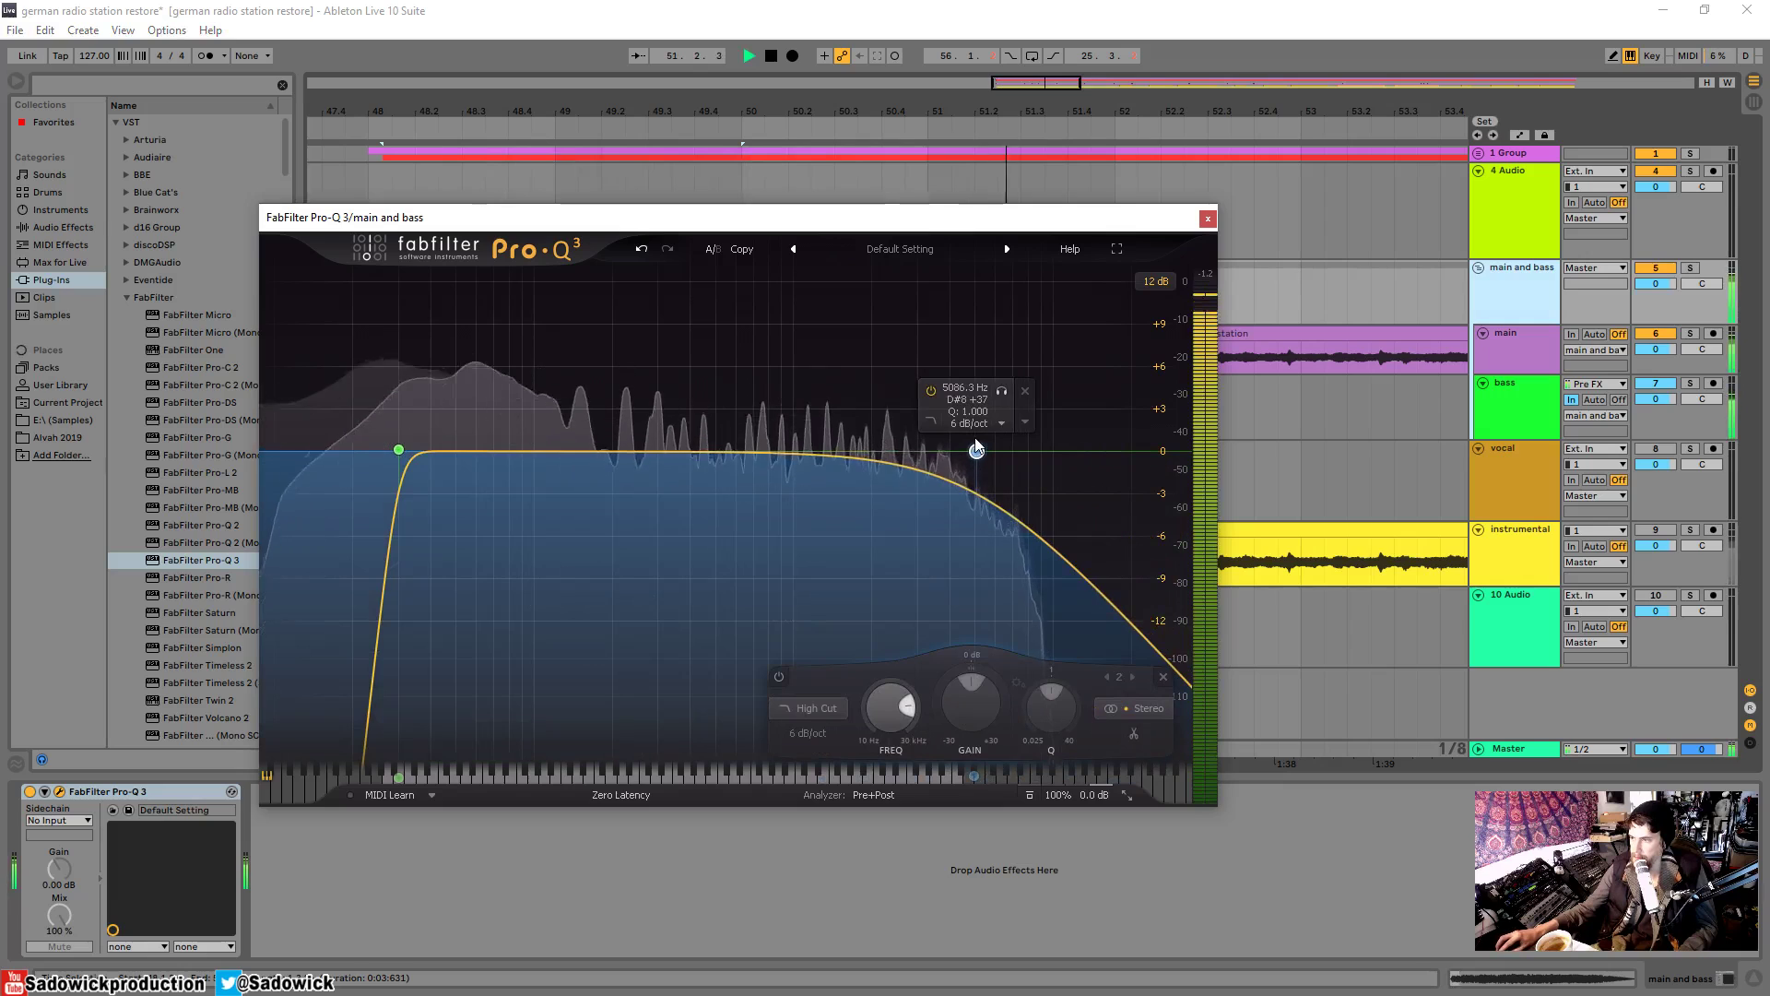
- Compare the sound with the high cut bypassed, re-enable it, and raise its frequency to about 6.5 kHz
click(931, 391)
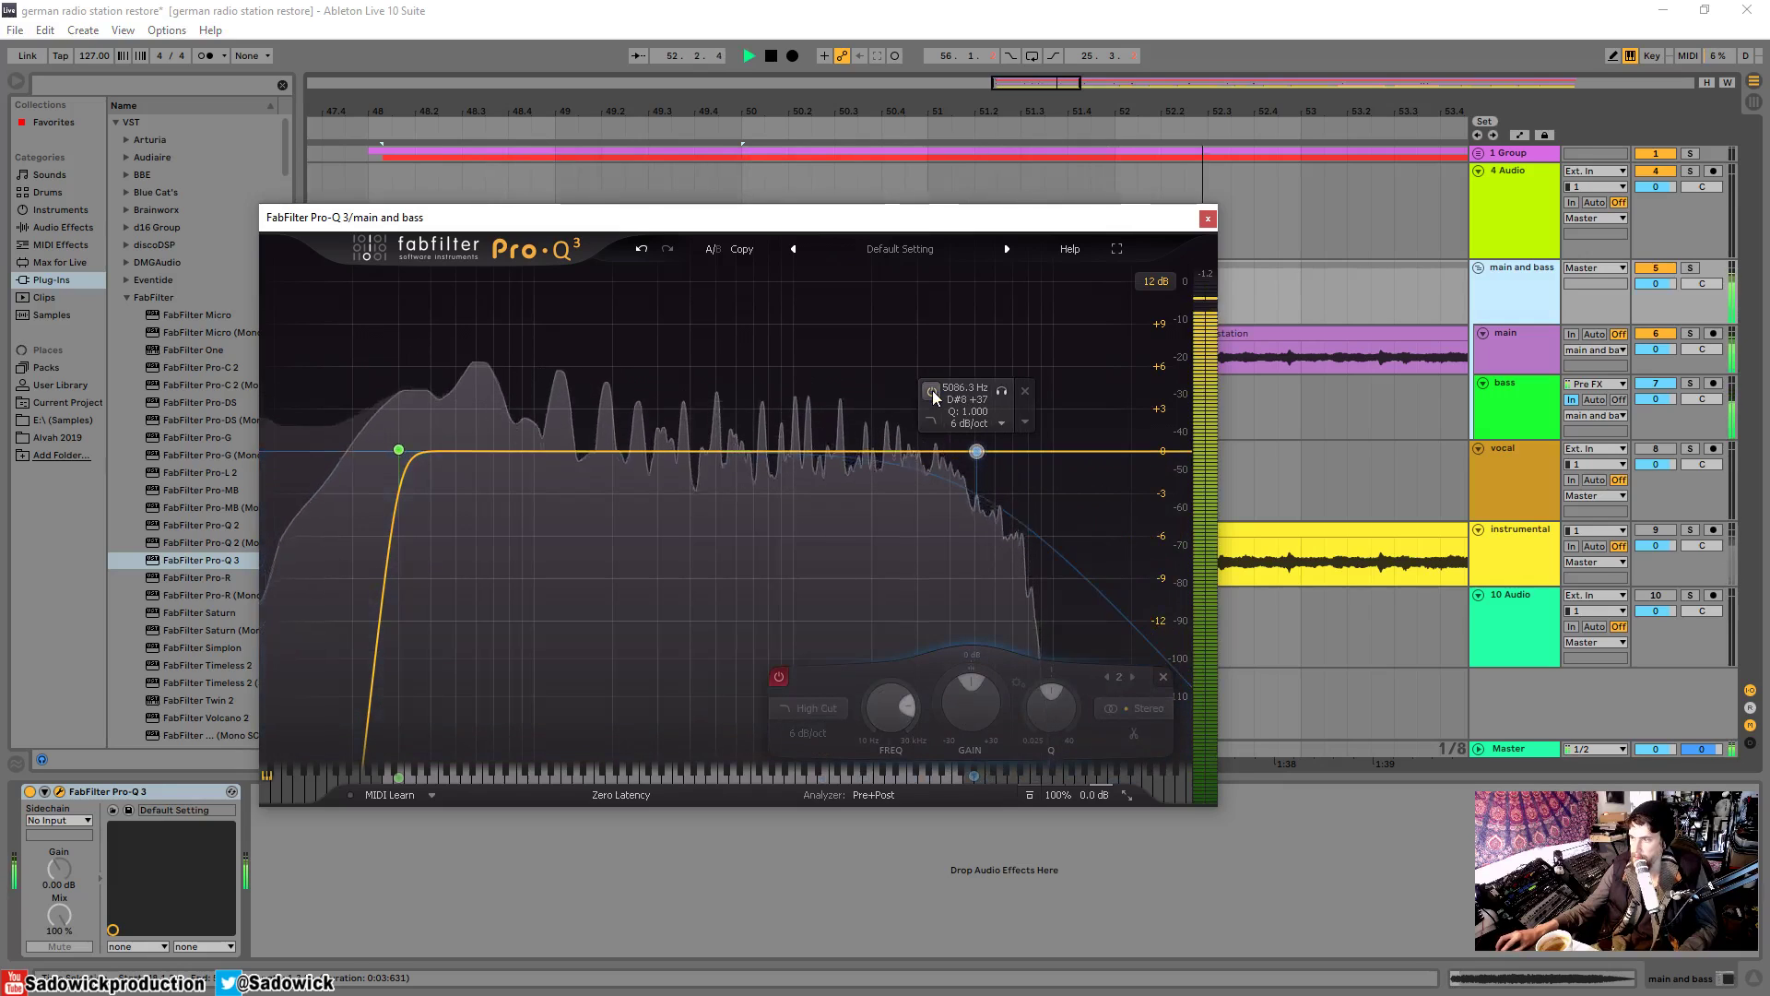
click(931, 391)
drag(976, 451, 1005, 451)
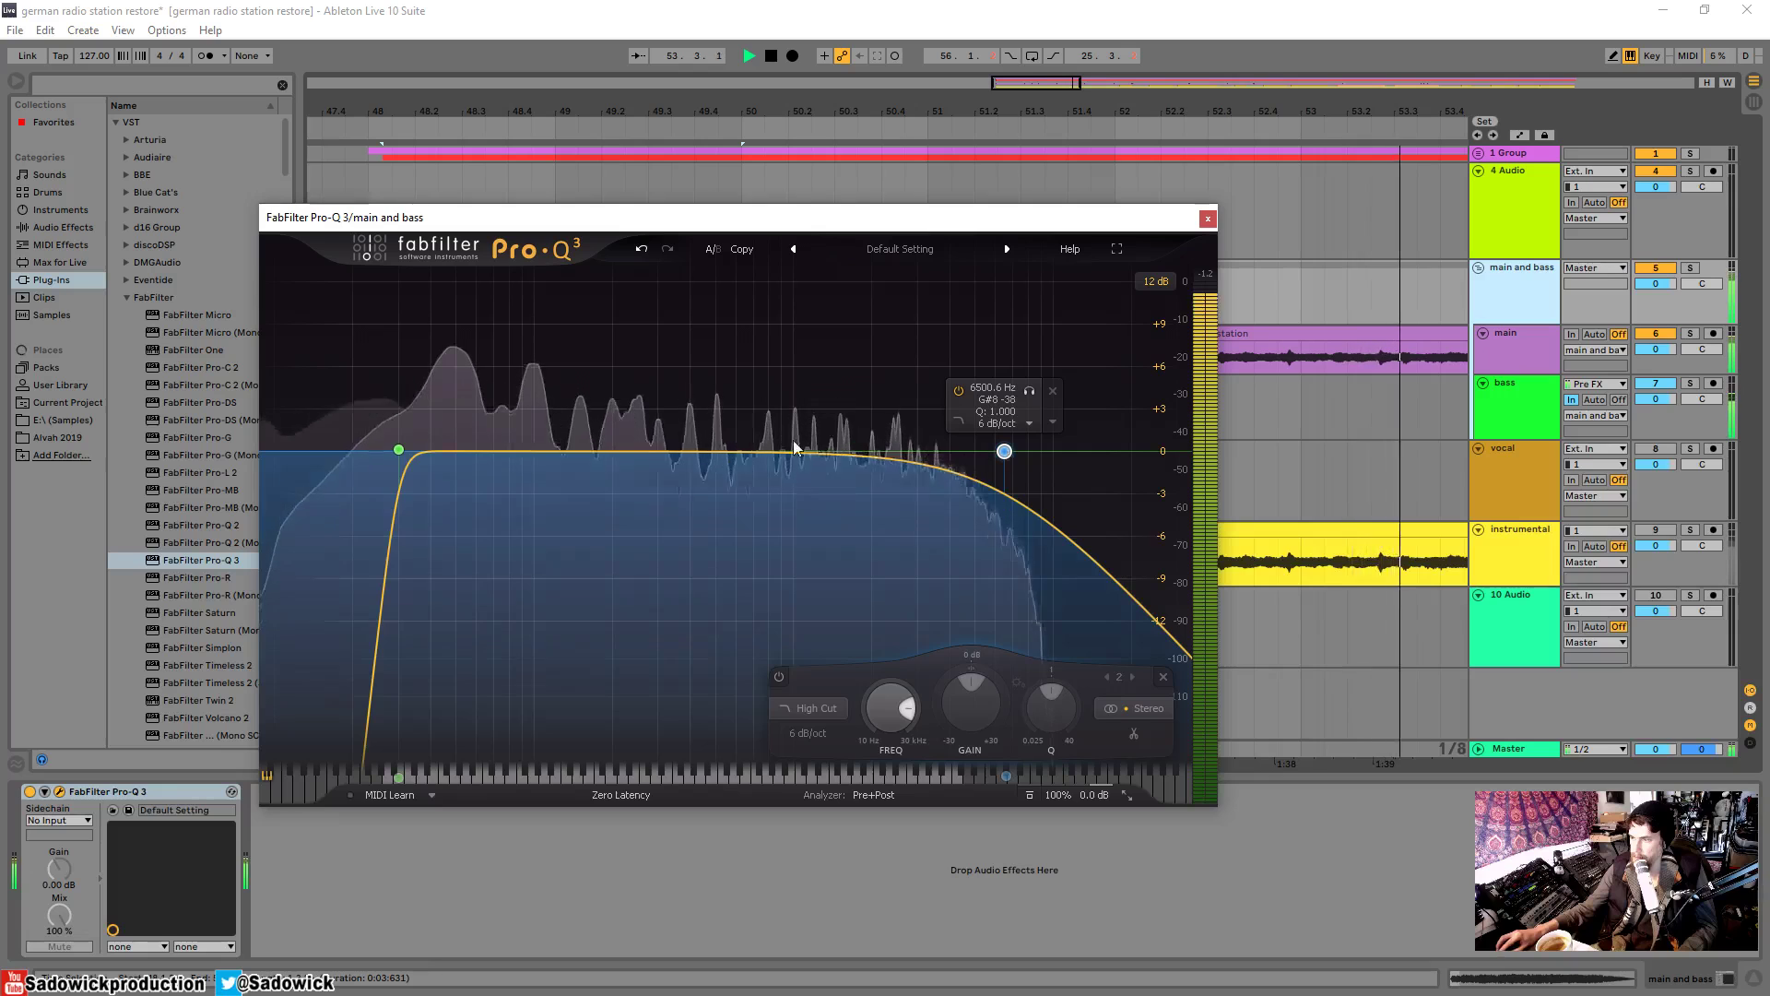
- Try a bell dip of about -4.5 dB at 1.55 kHz and about -2.1 dB at 403 Hz, and delete the band
drag(772, 453, 849, 520)
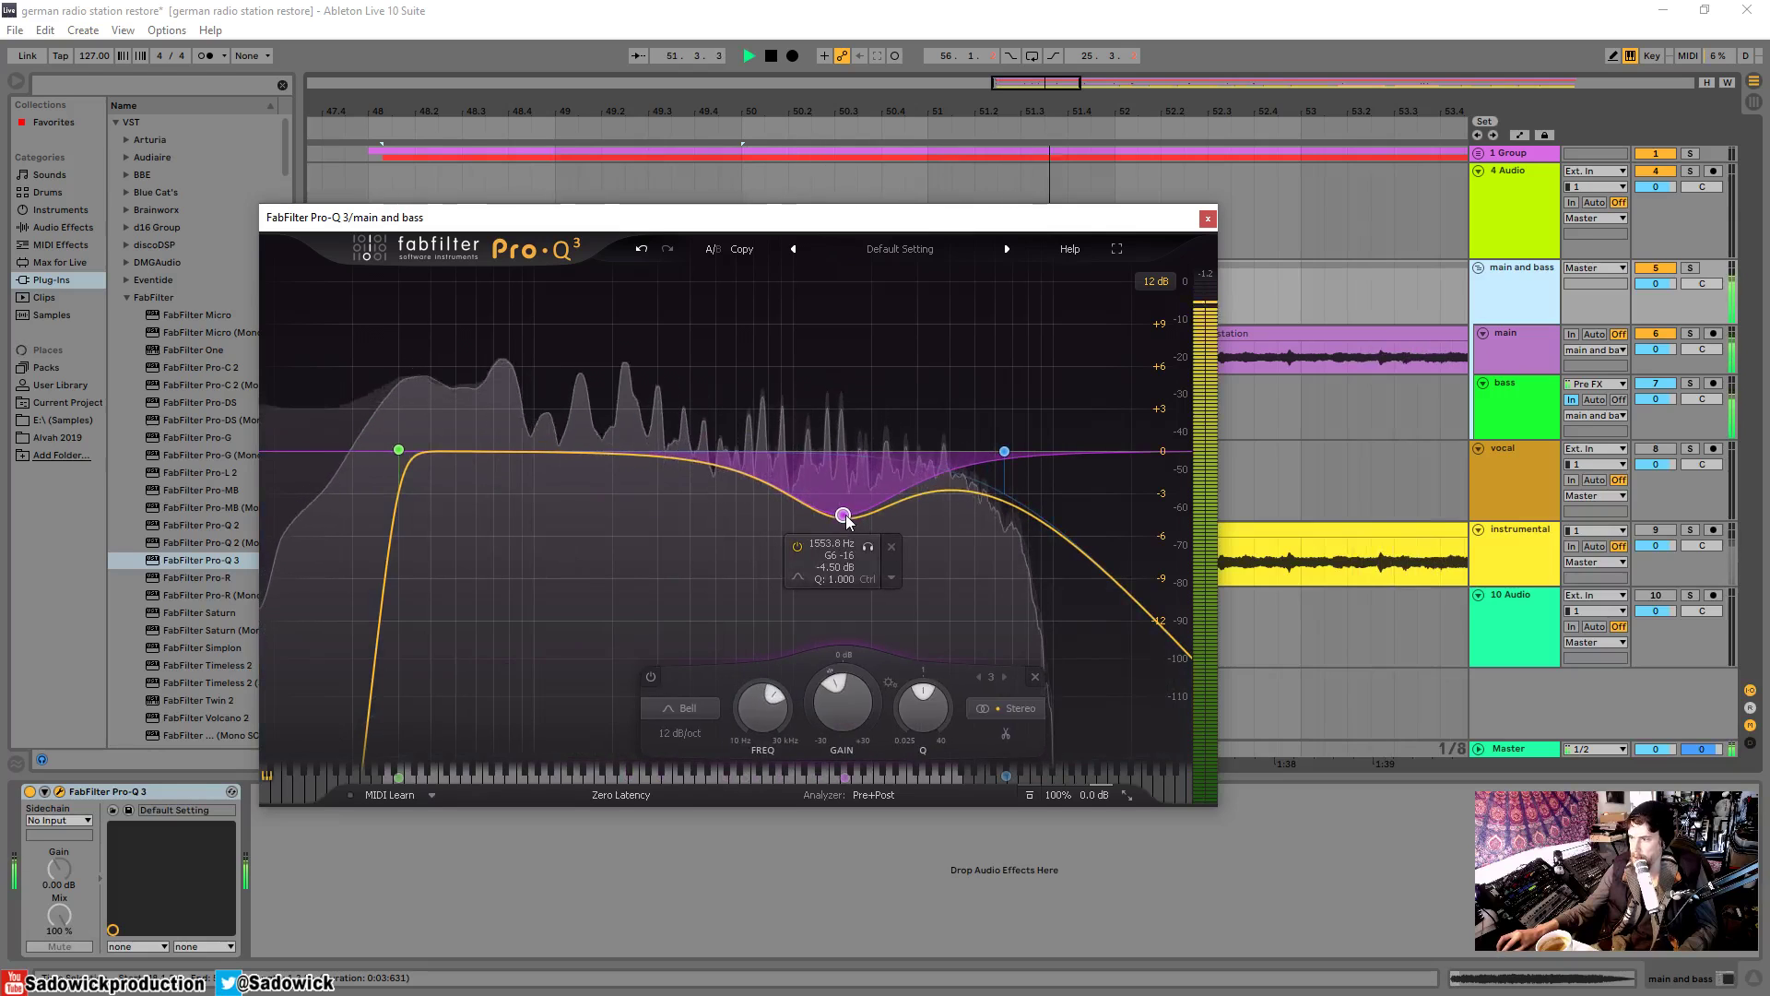
drag(849, 521, 692, 482)
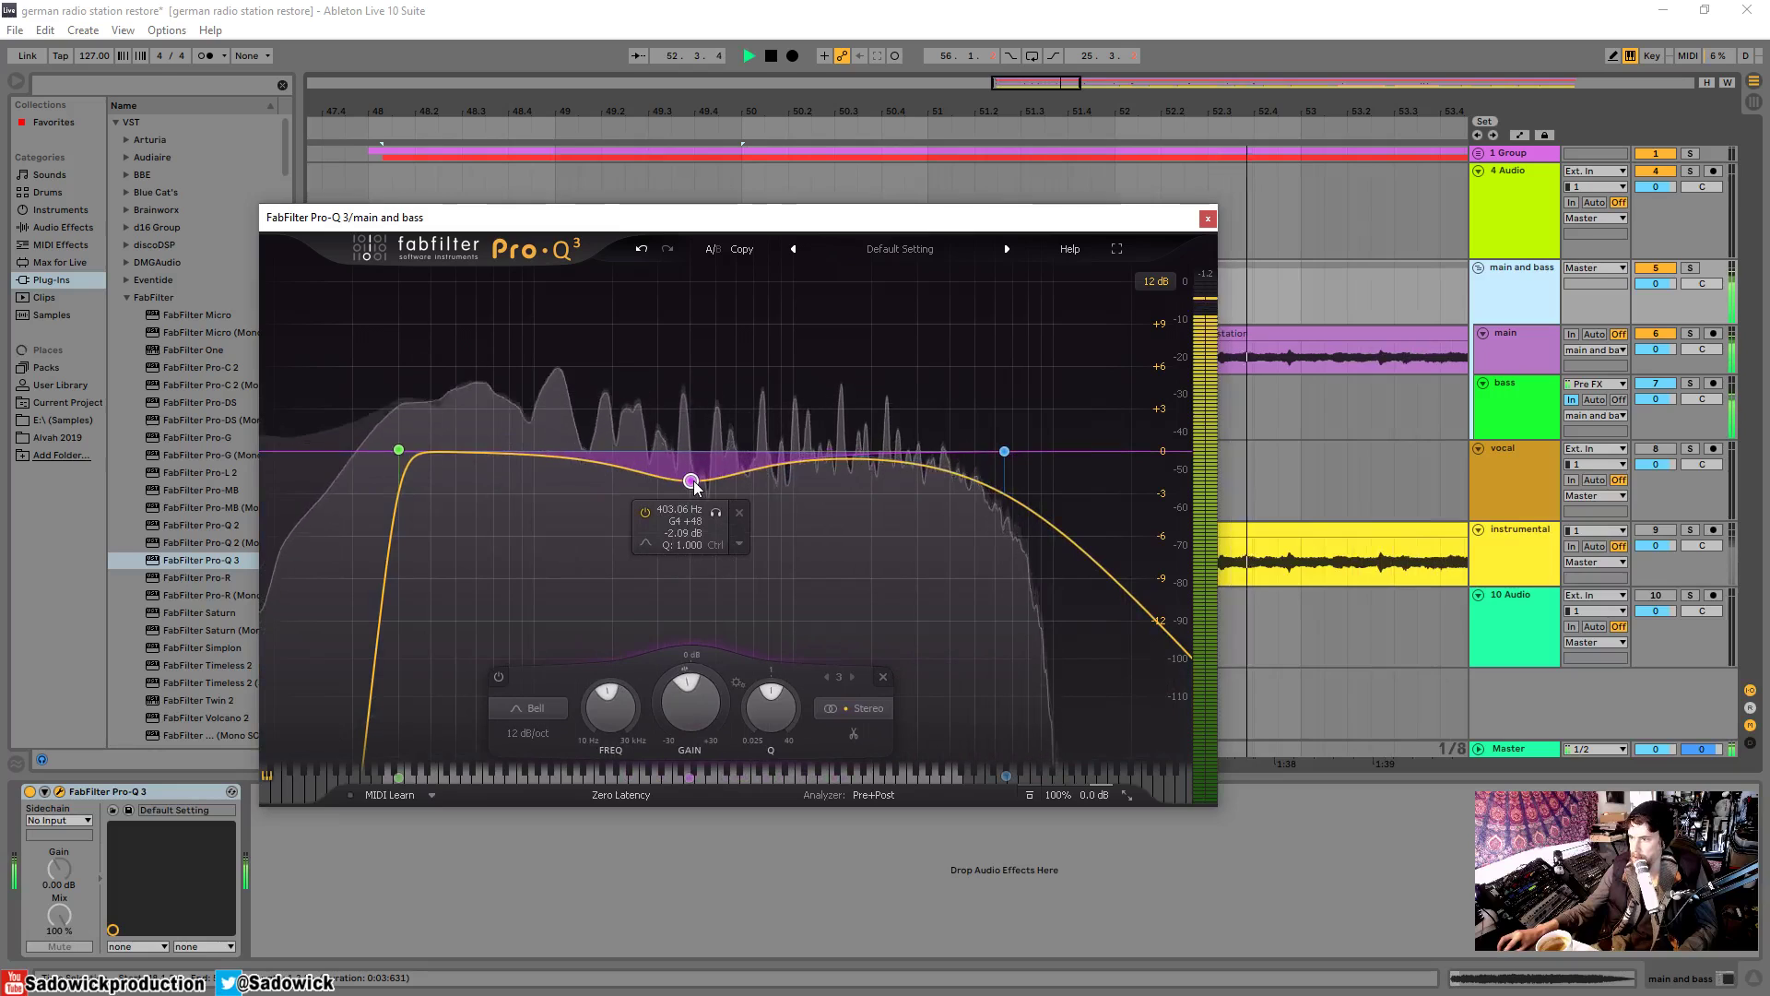
key(space)
click(739, 514)
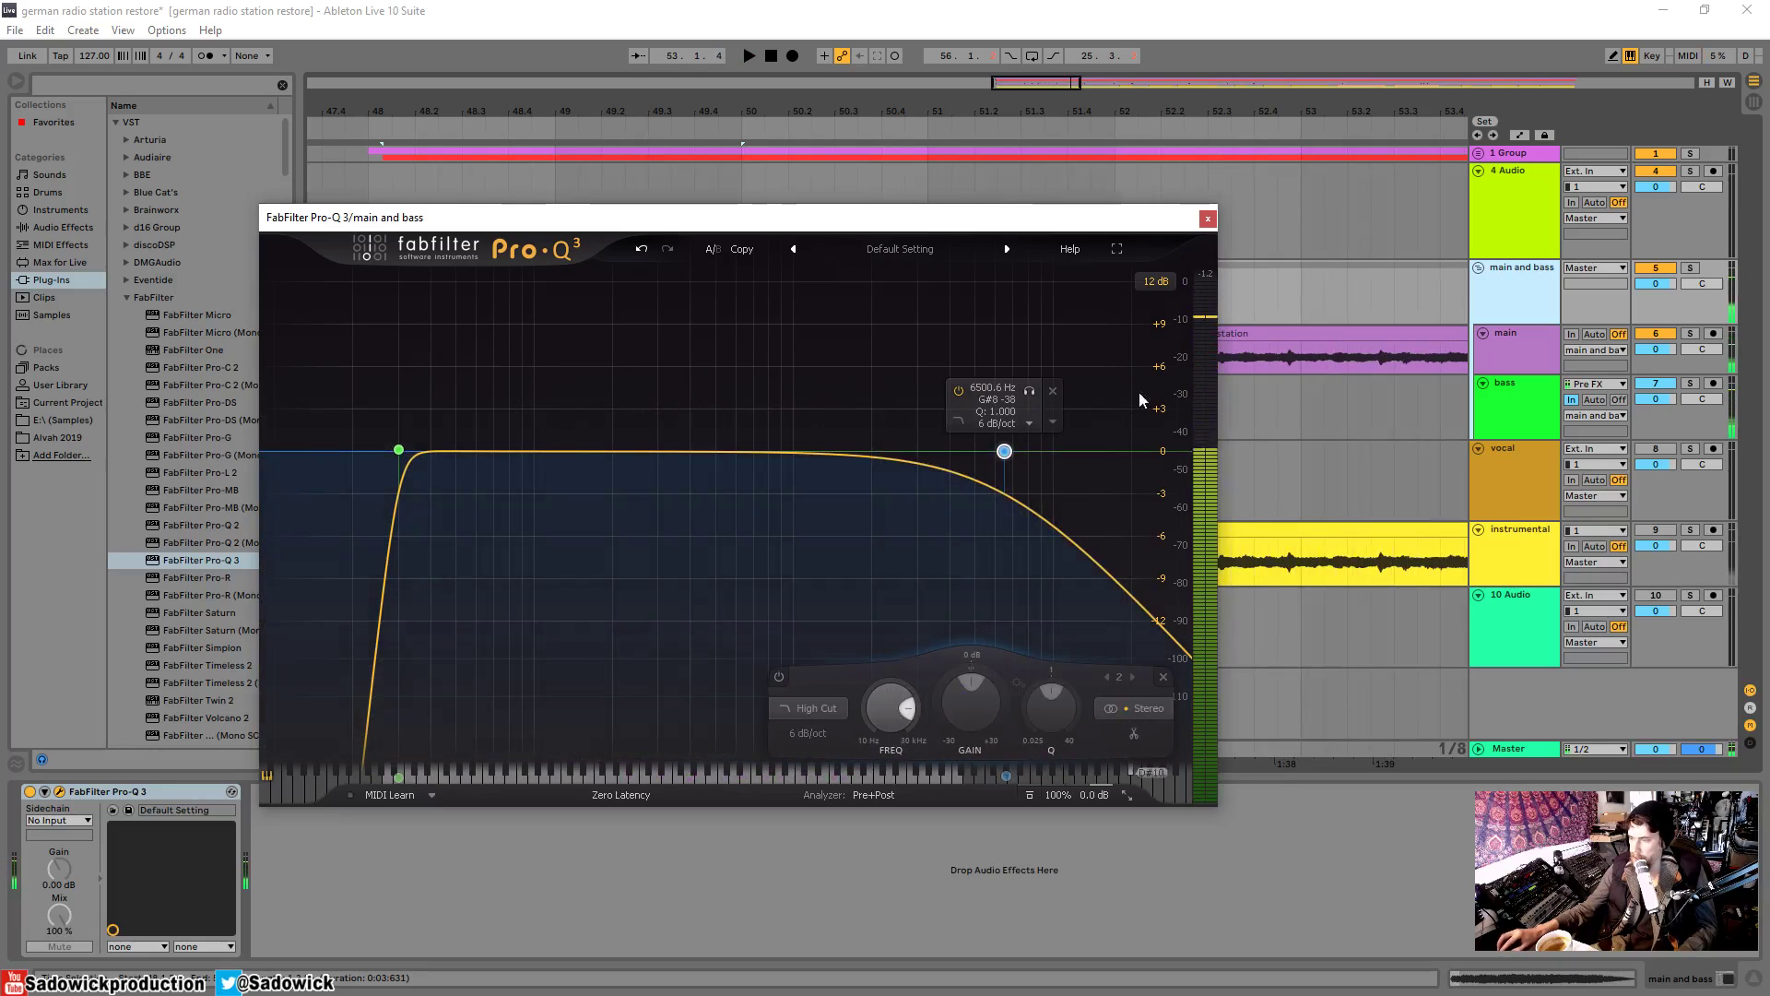
- Close and collapse Pro-Q 3, and load FabFilter Pro-MB after it on the "main and bass" group
click(1208, 220)
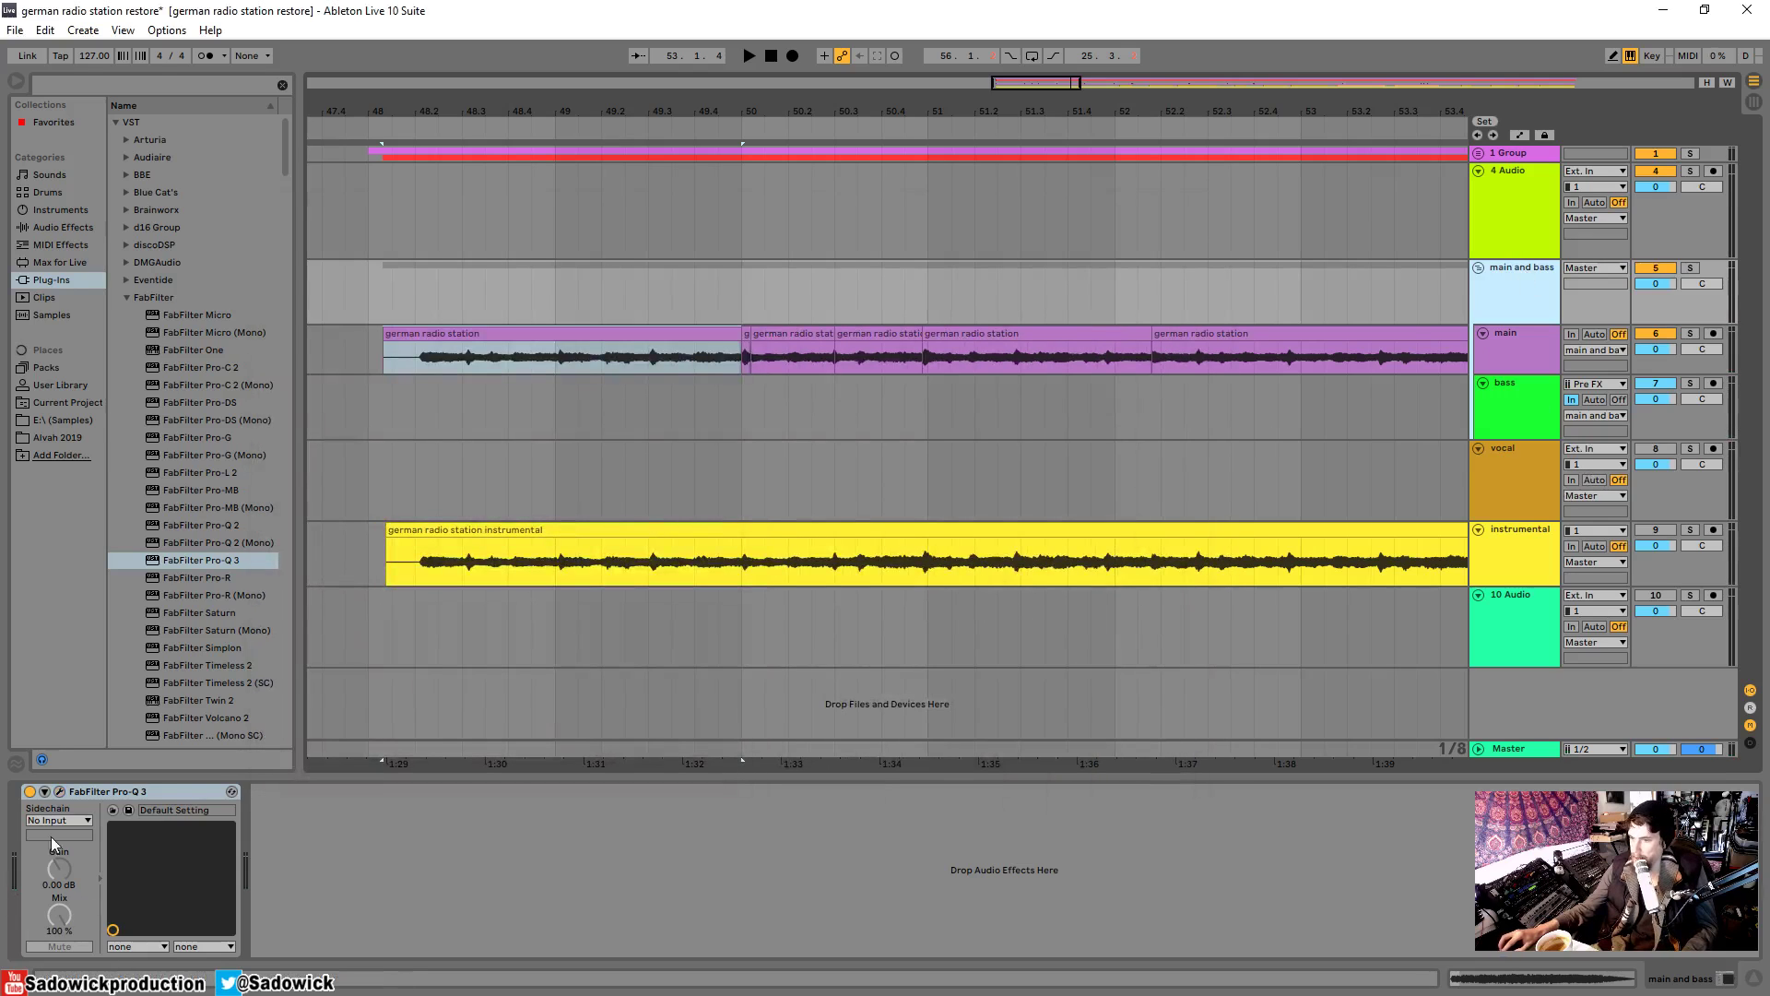
double_click(87, 792)
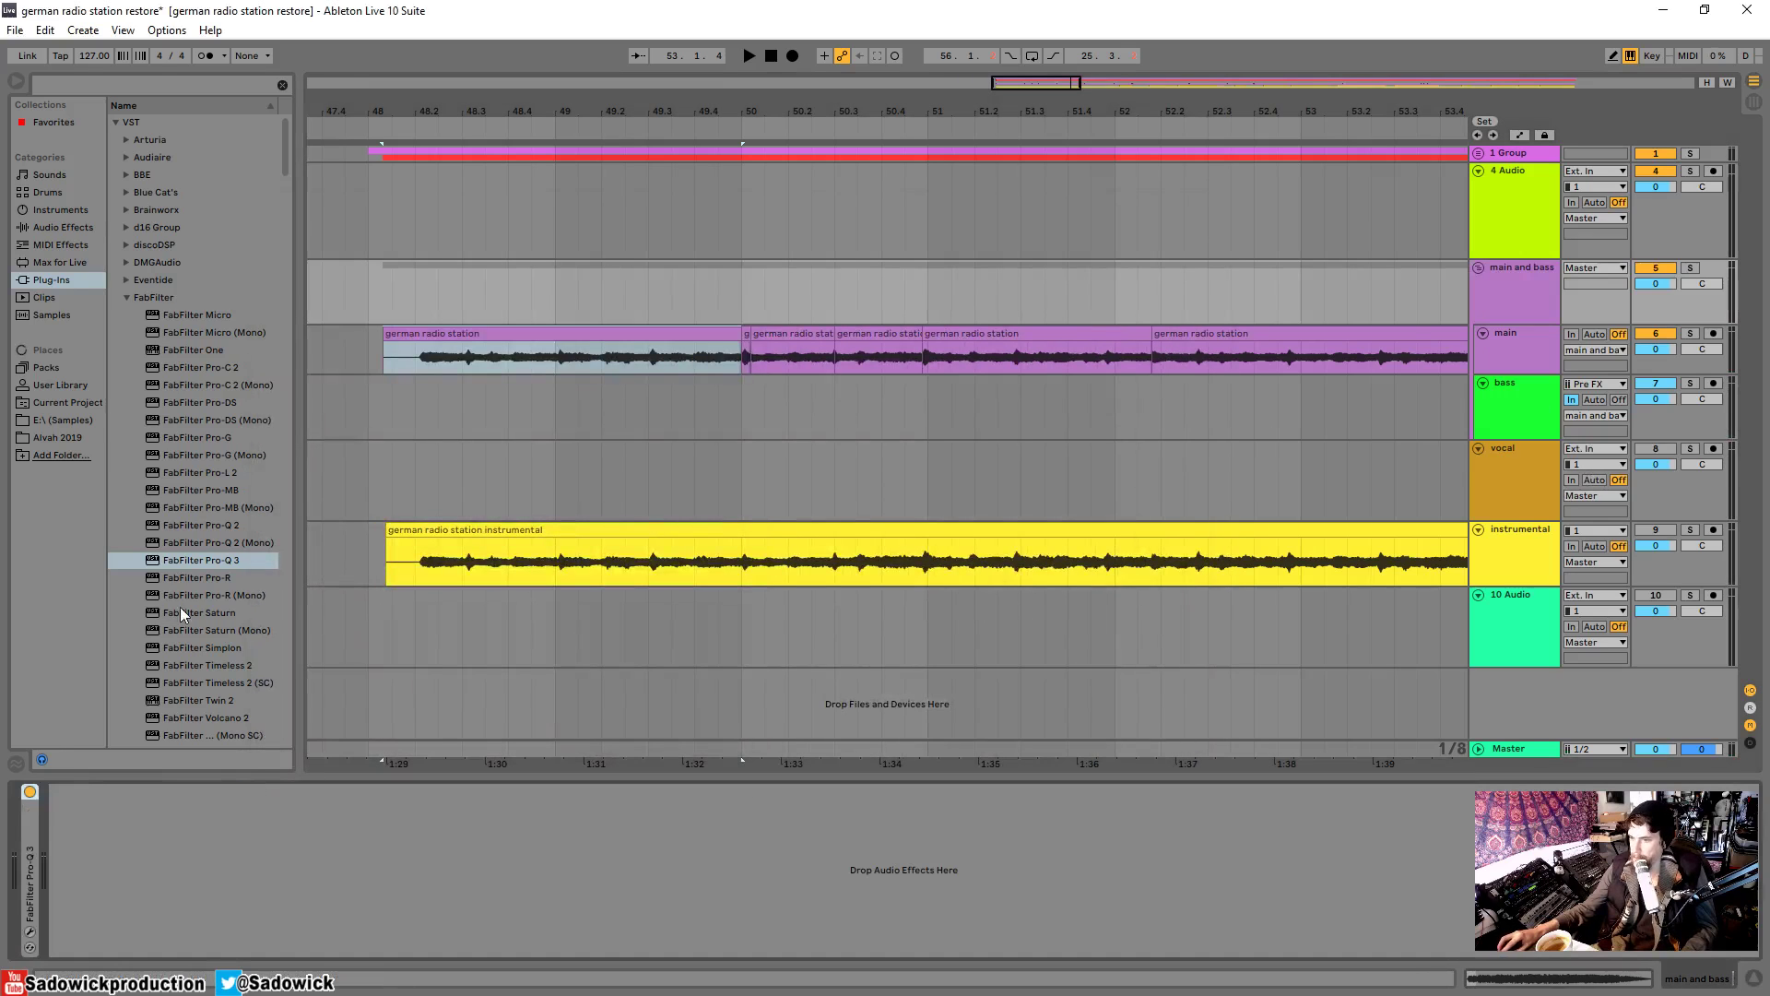
click(203, 489)
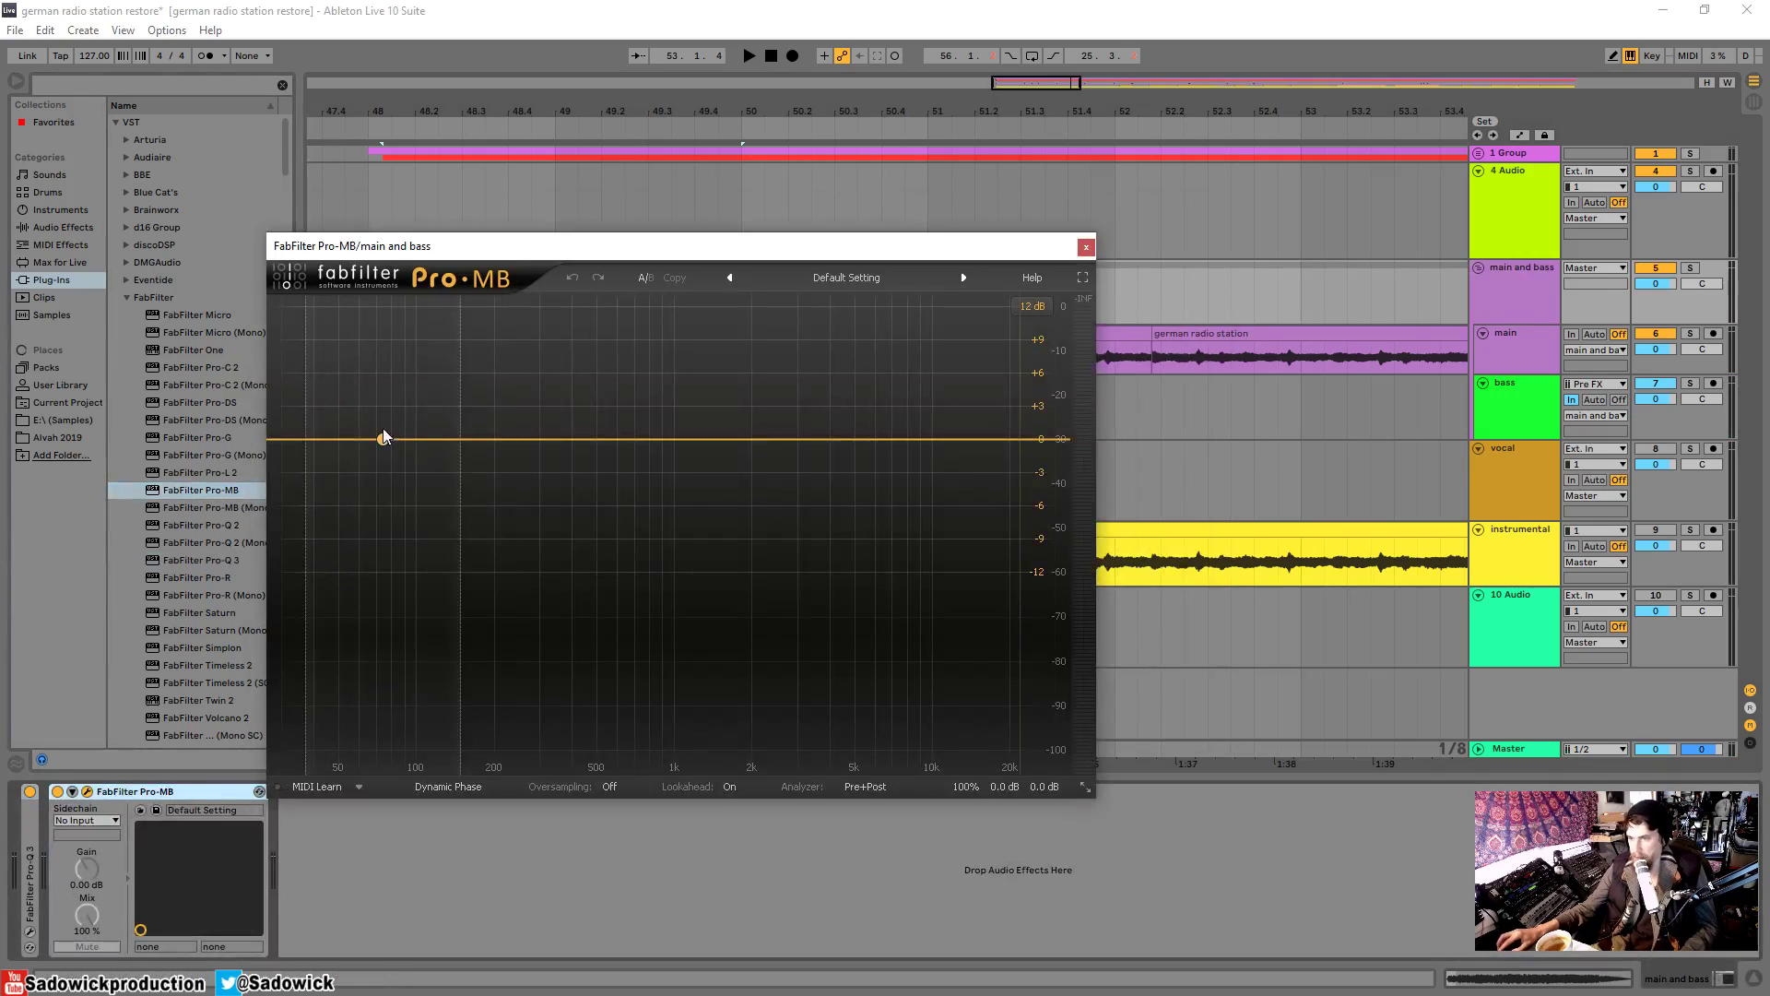
- Create a low compression band in Pro-MB reaching up to just below 200 Hz, with a range of about -3.4 dB
click(356, 398)
drag(438, 391, 510, 375)
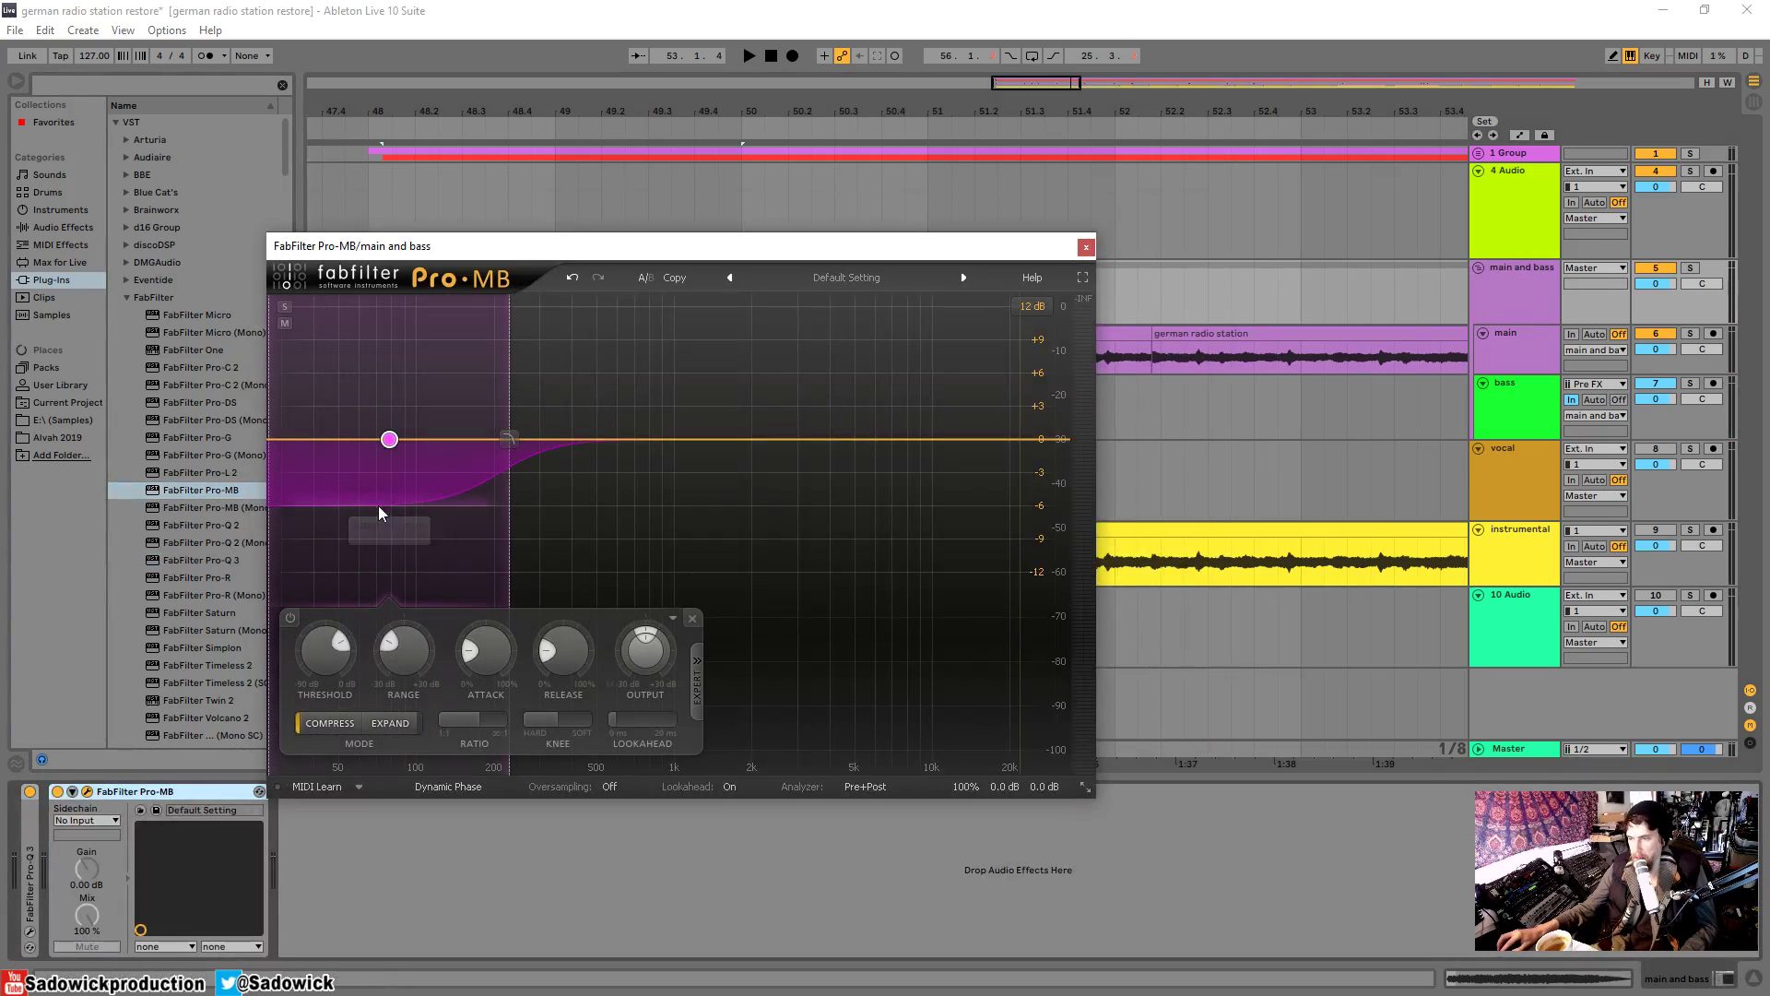
drag(384, 513, 394, 450)
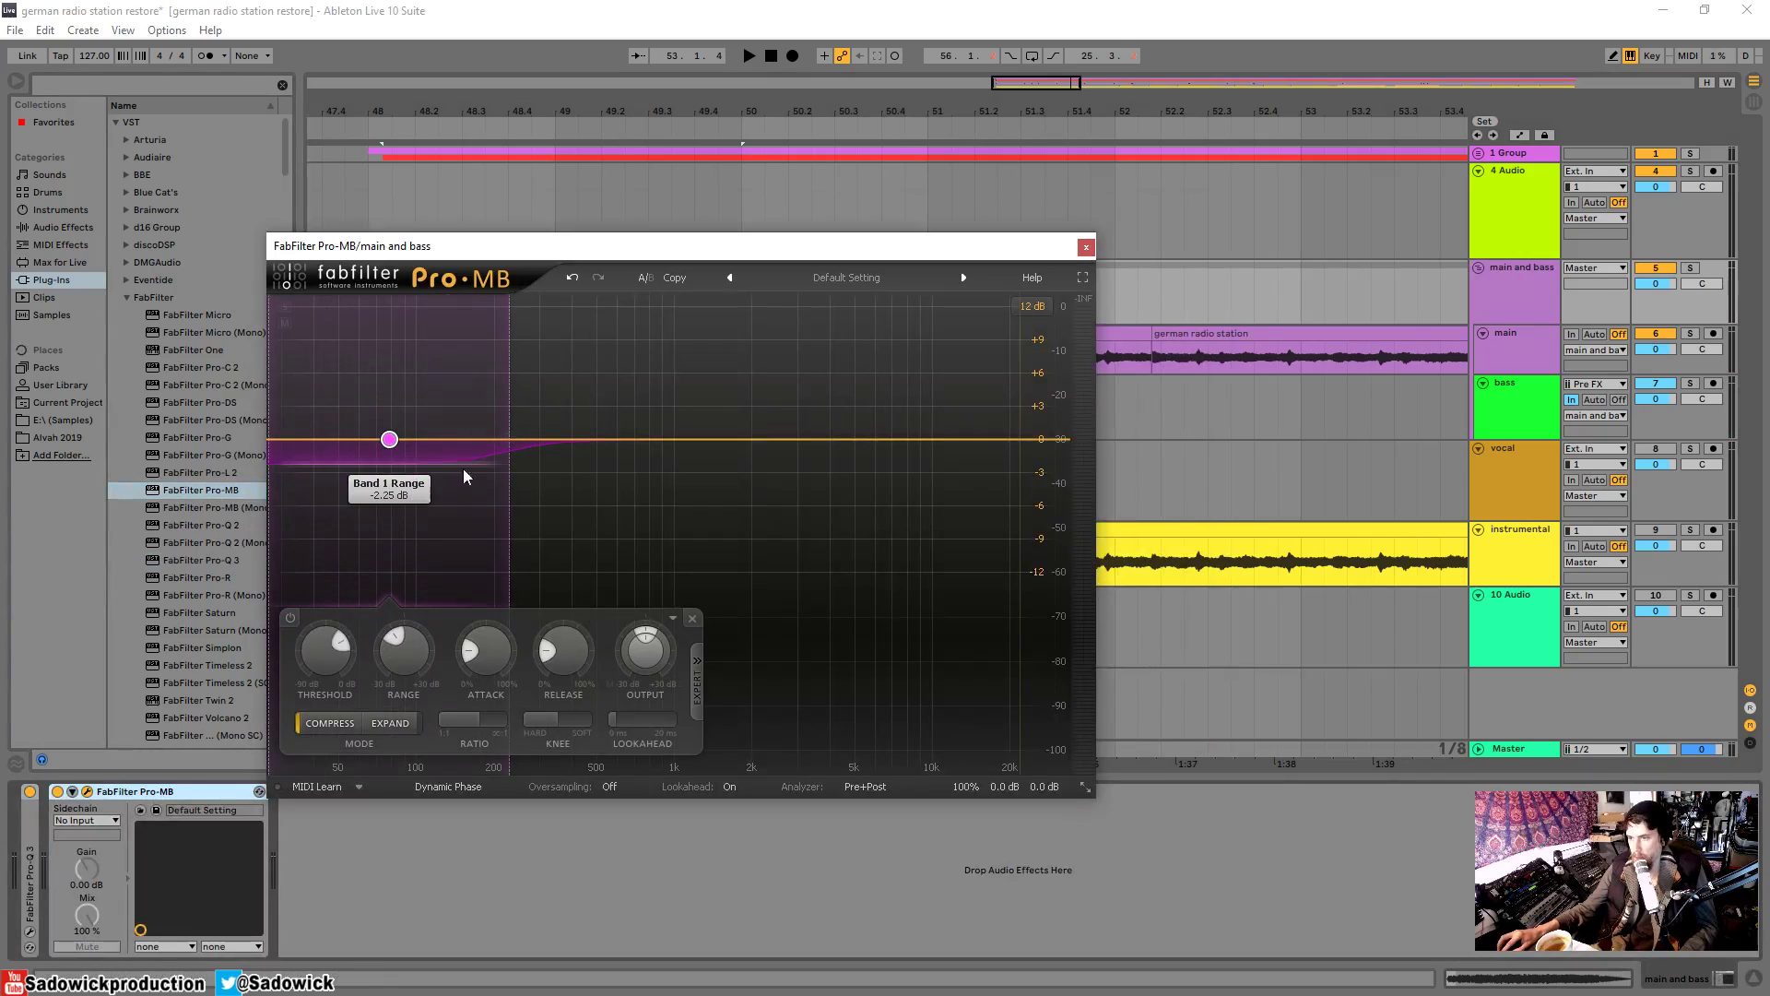
drag(509, 498, 486, 498)
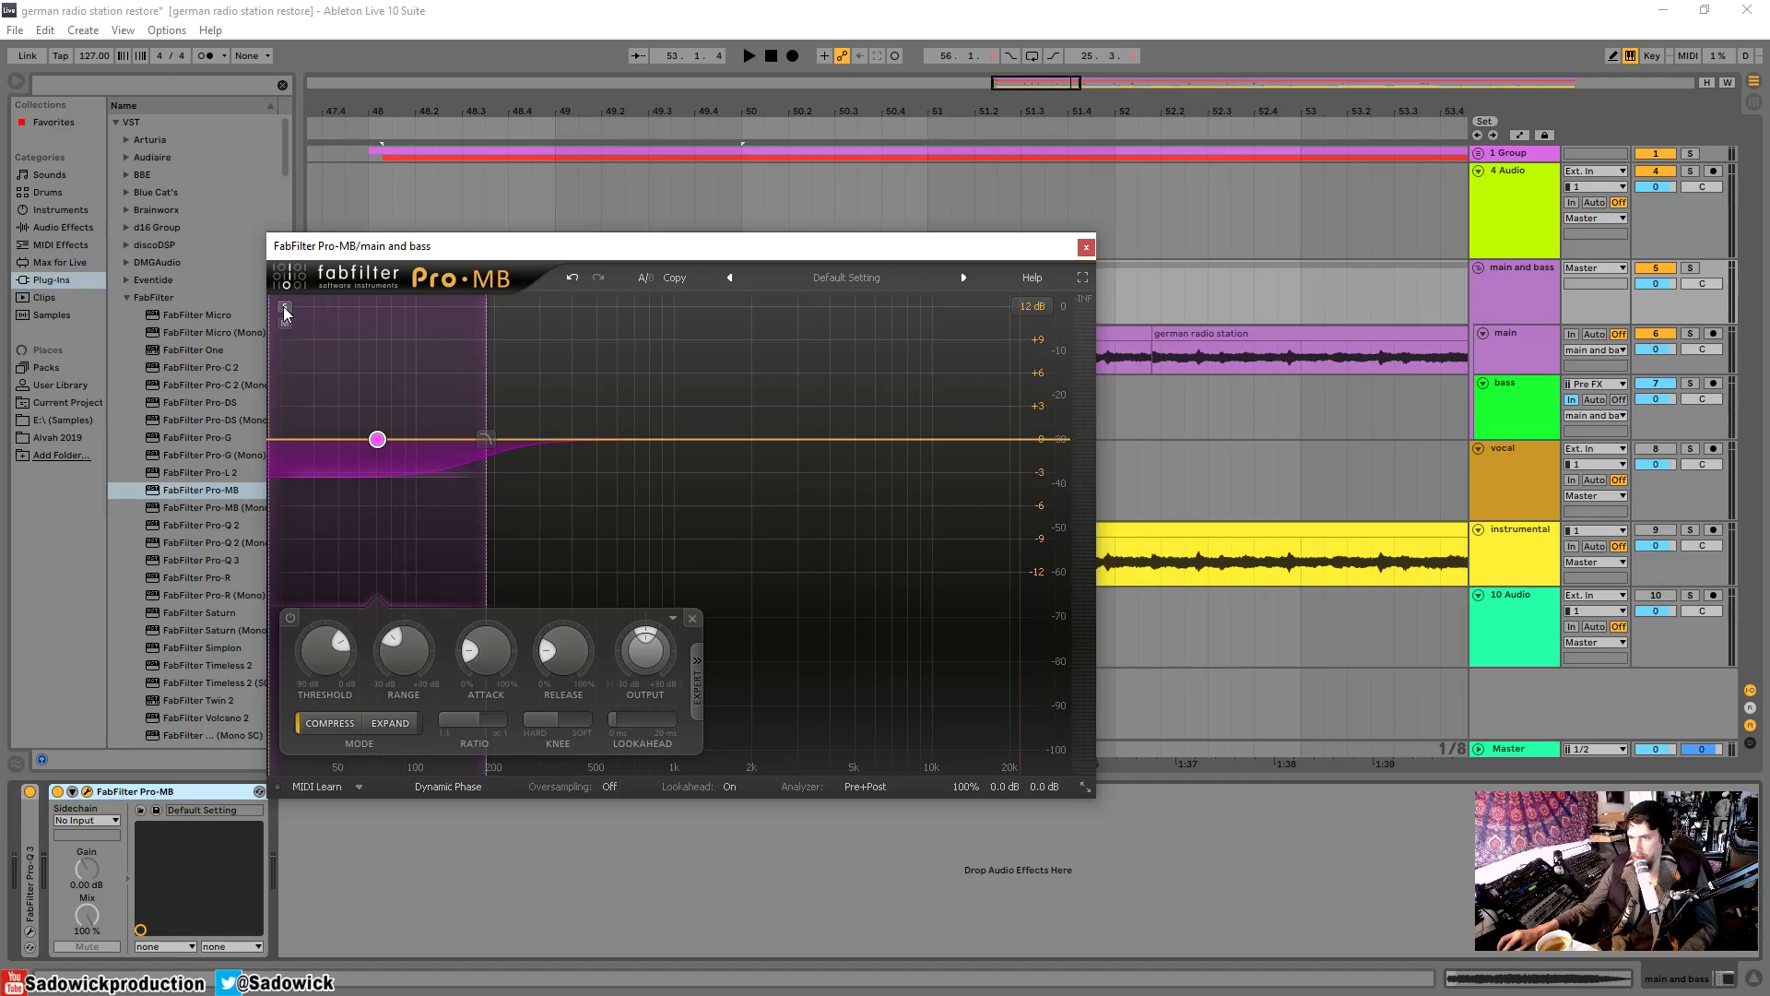
- Solo the low band and tune its upper crossover to about 152 Hz while listening to playback
click(285, 308)
drag(486, 397, 541, 406)
key(space)
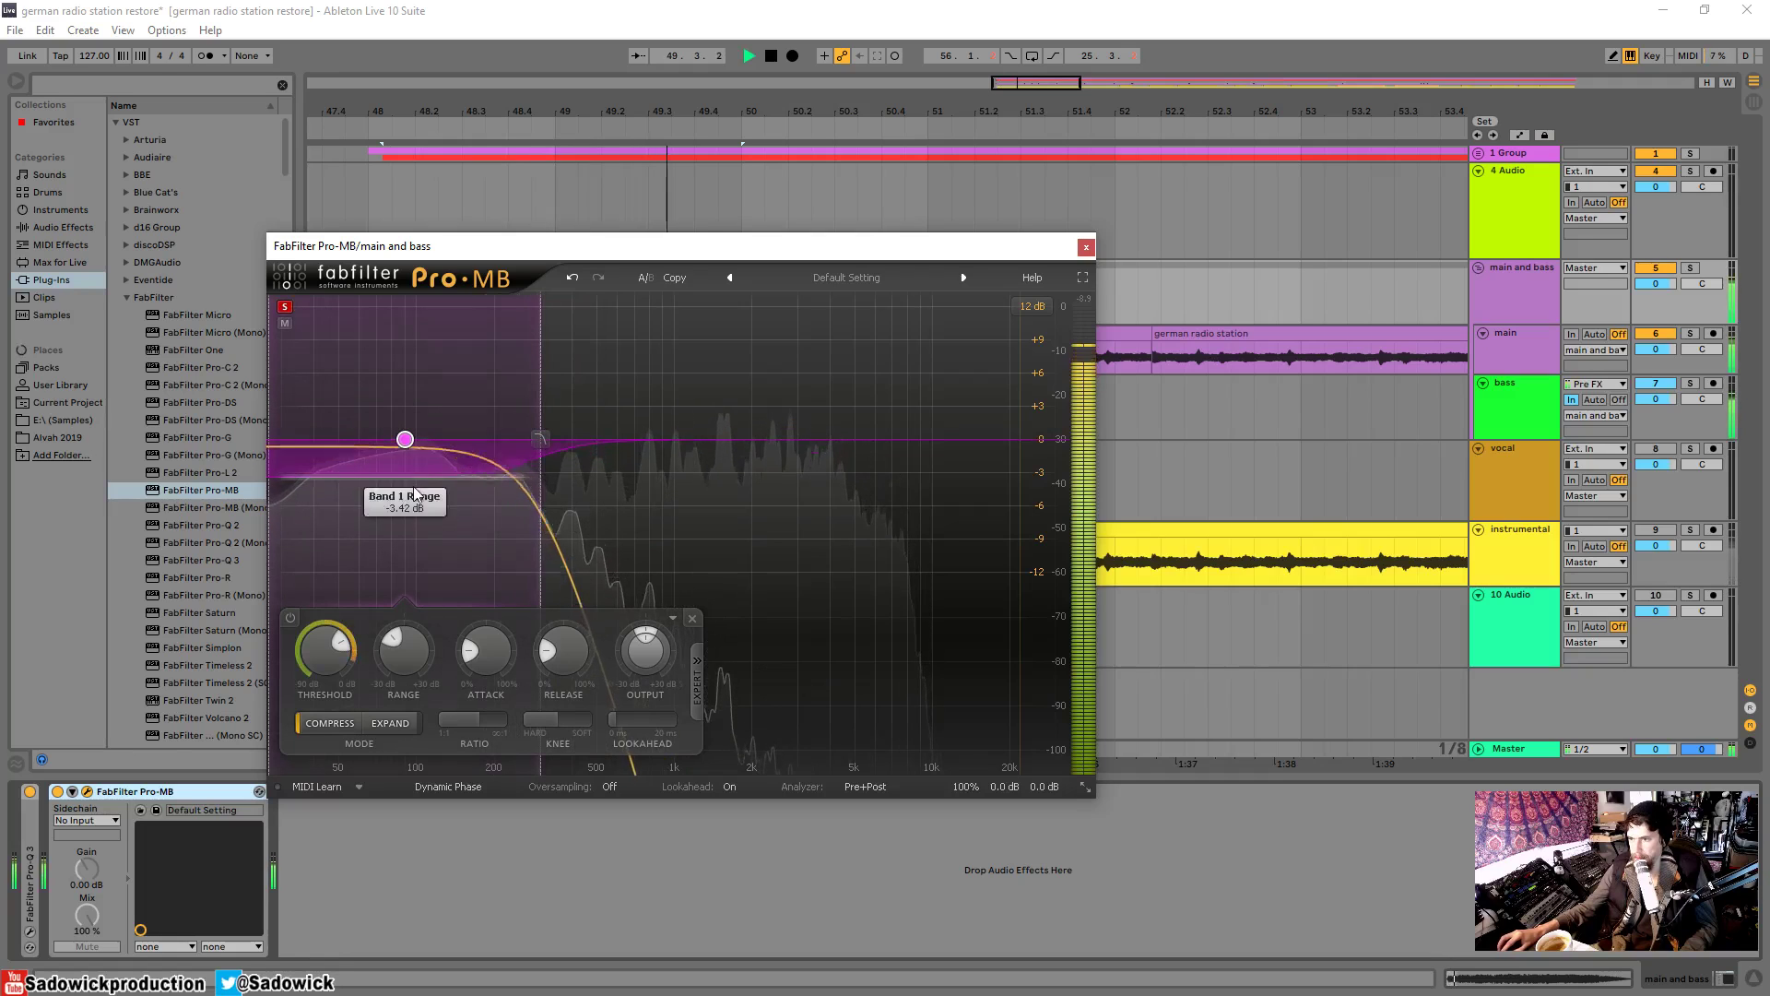
drag(541, 461, 463, 388)
key(space)
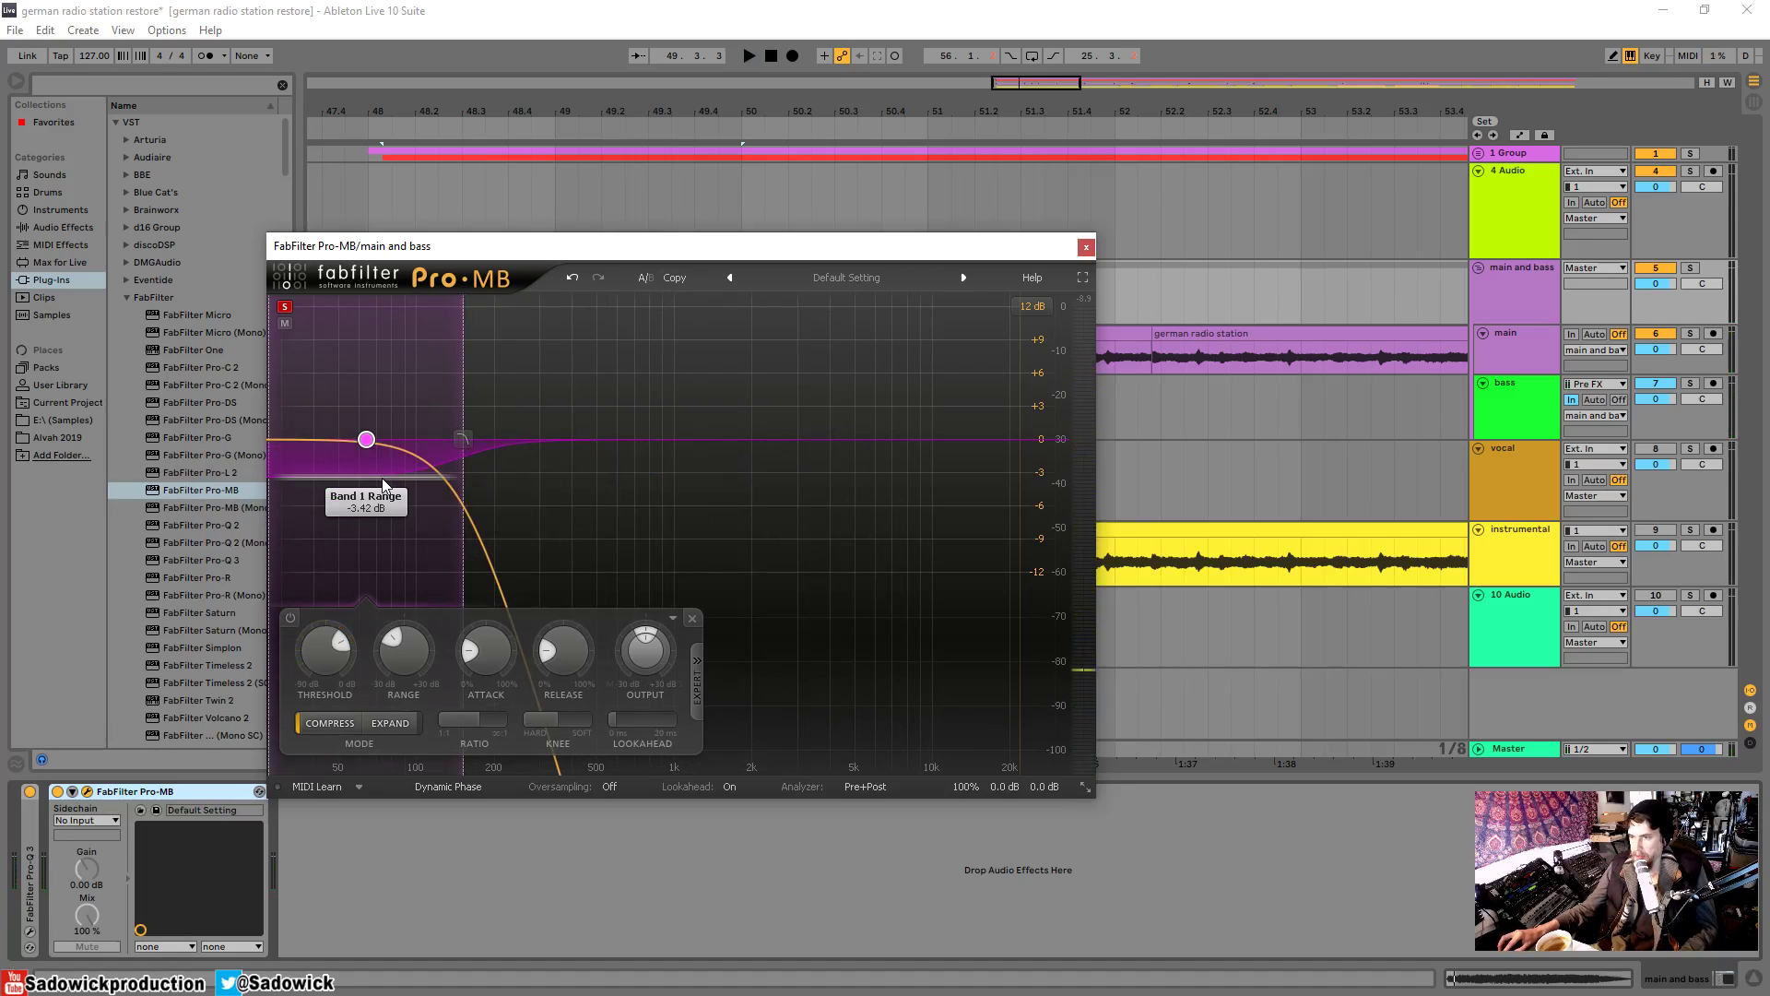
- During playback, set the low band's range to about -5.5 dB and its attack to about 24%
key(space)
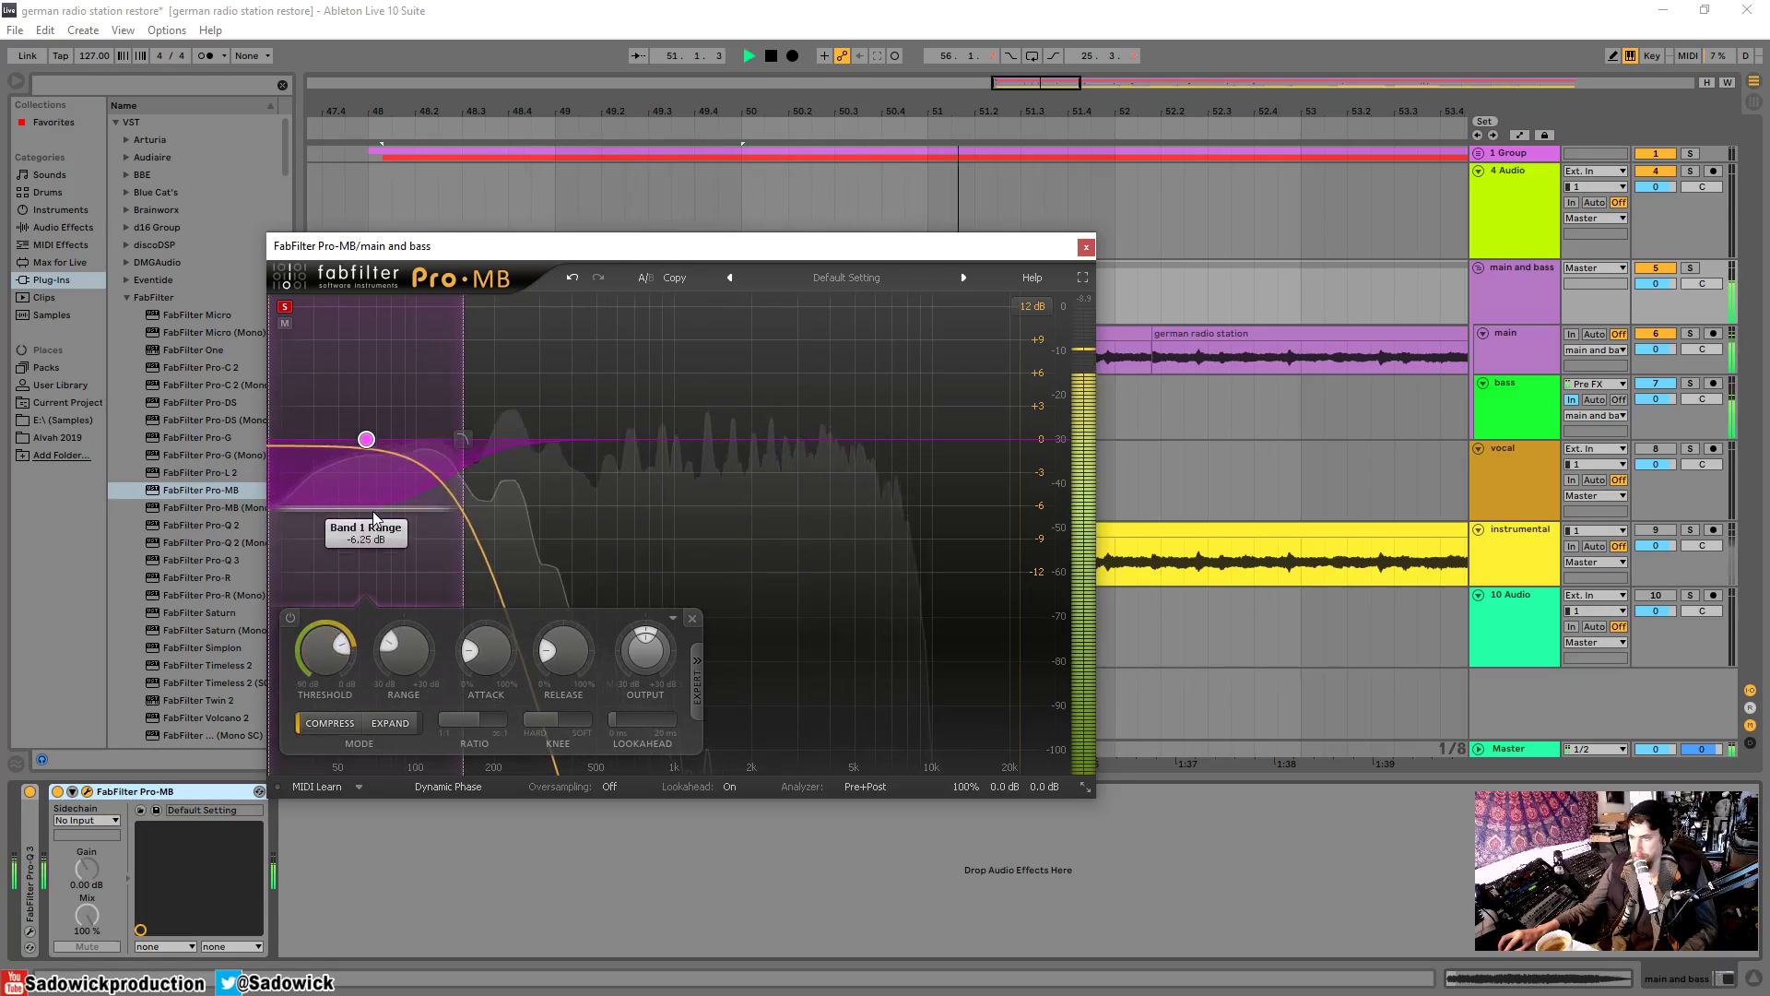
drag(373, 516, 374, 503)
drag(475, 652, 475, 685)
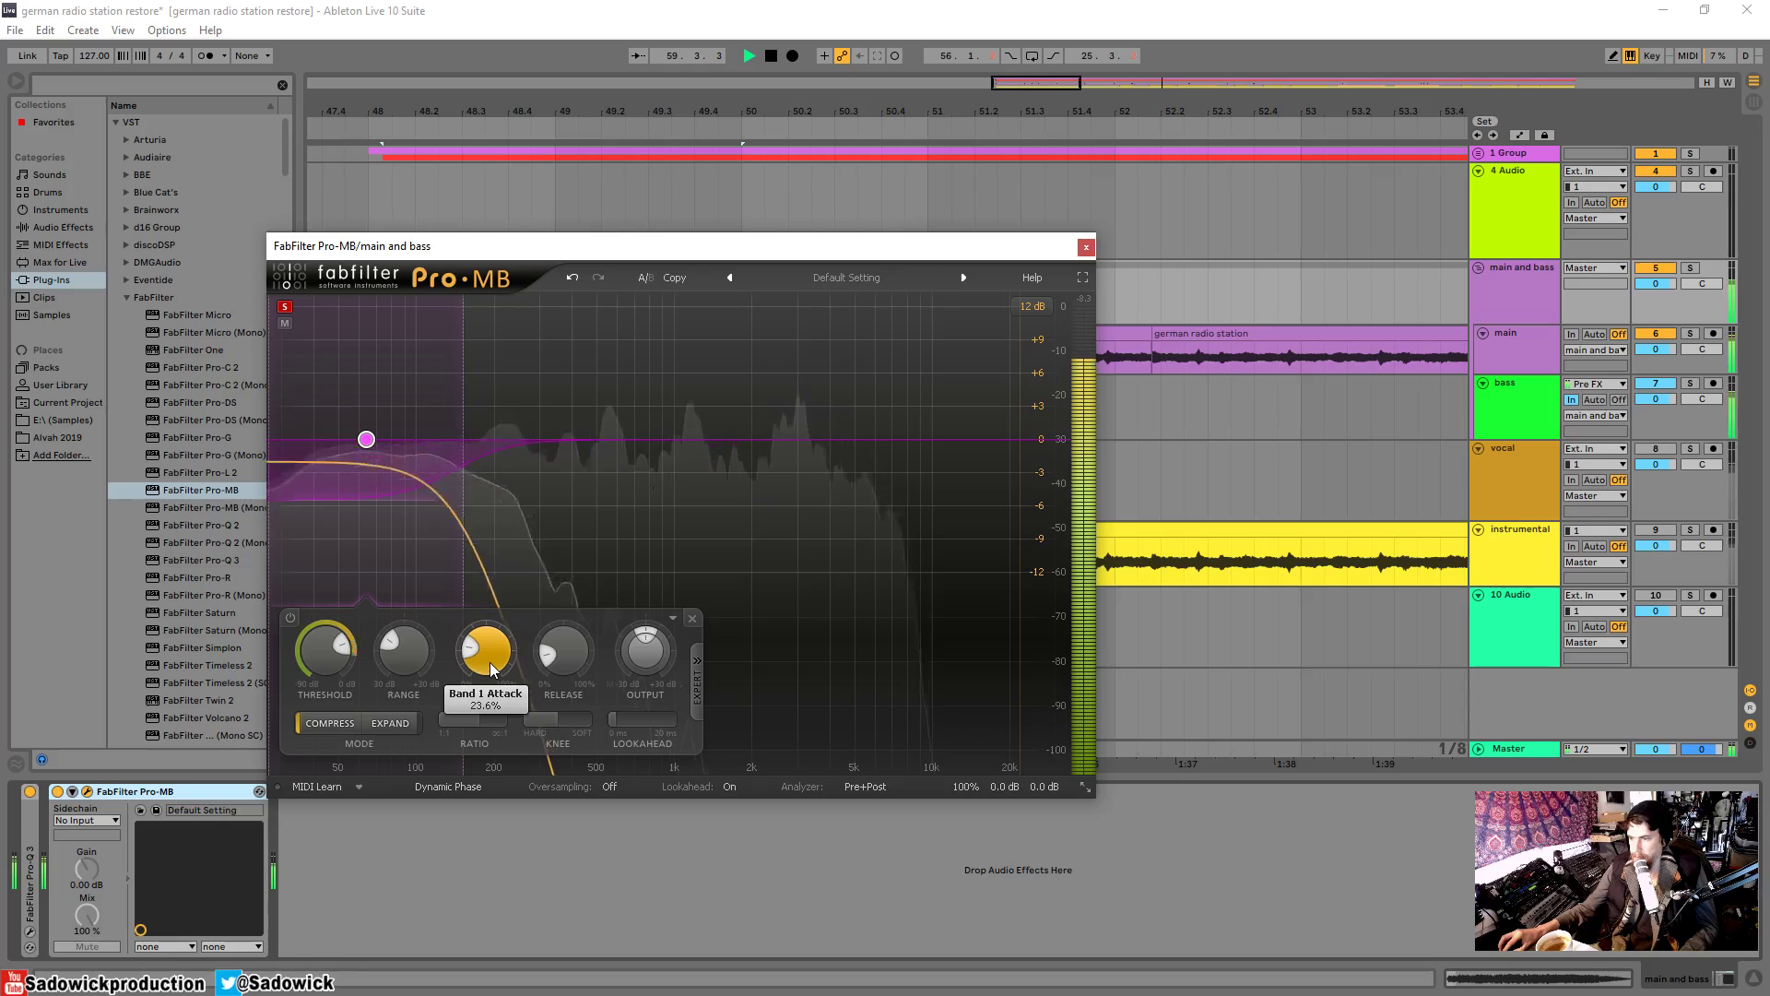
key(space)
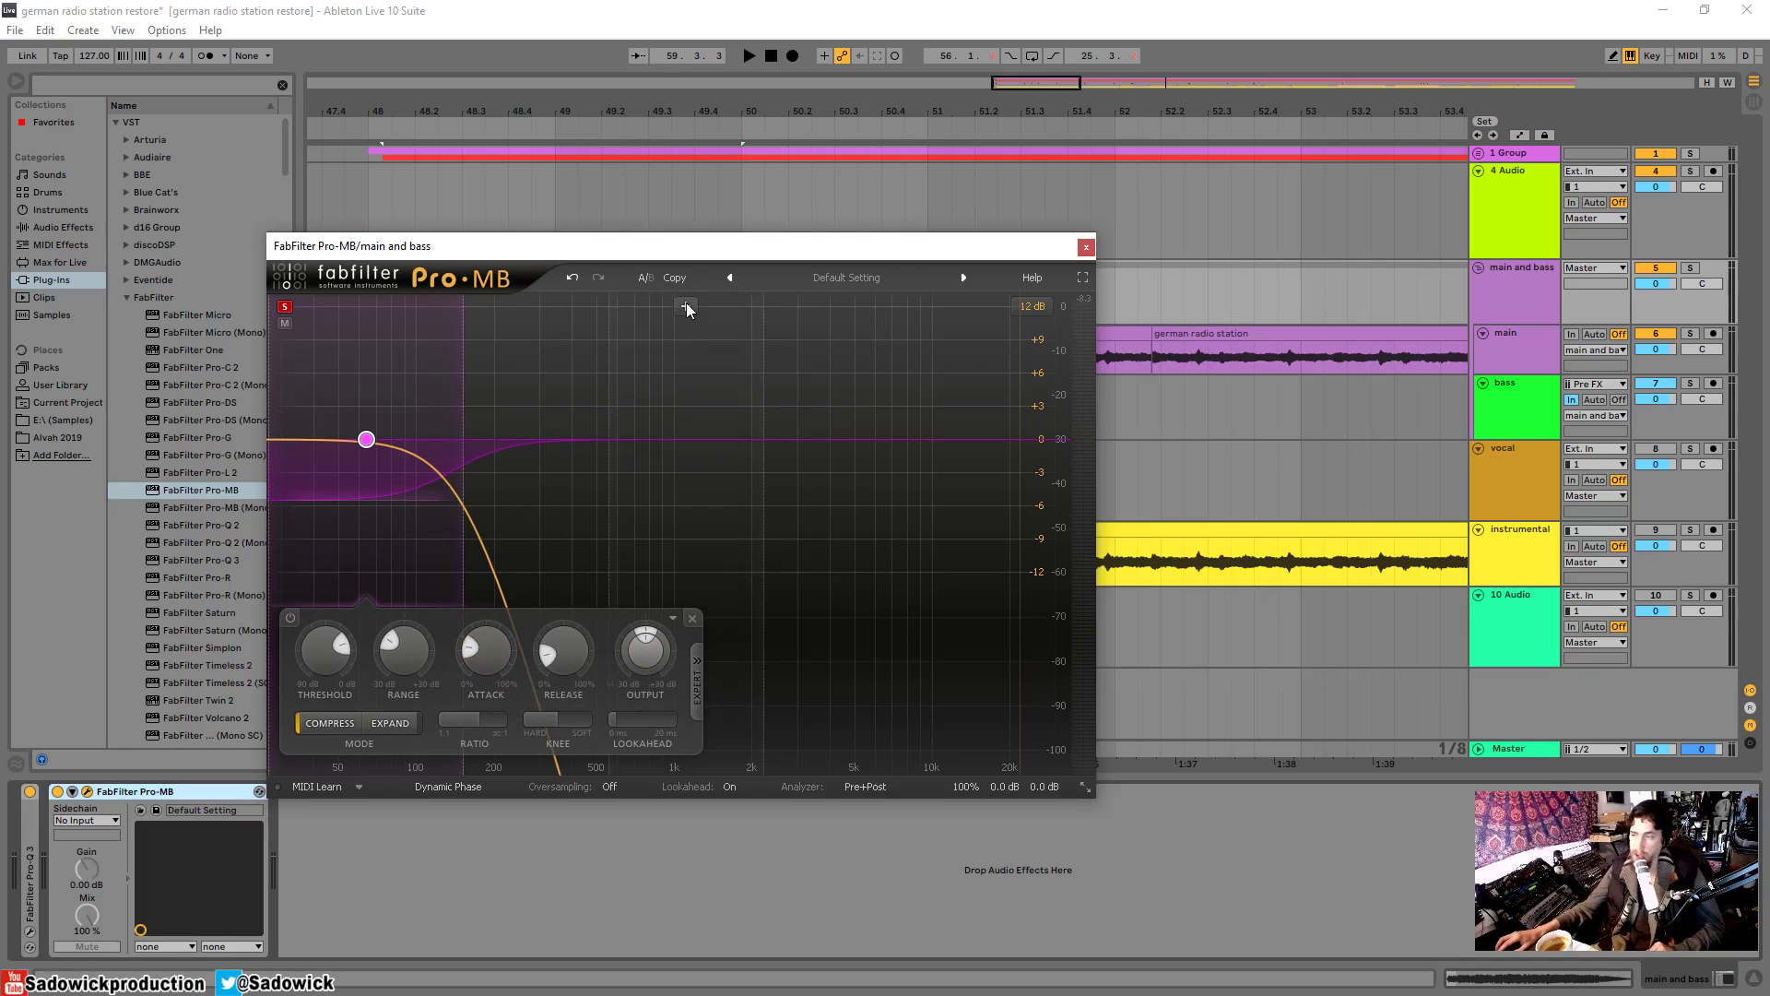
- Move the Pro-MB window out of the way and turn off the low band's solo
drag(713, 253, 682, 177)
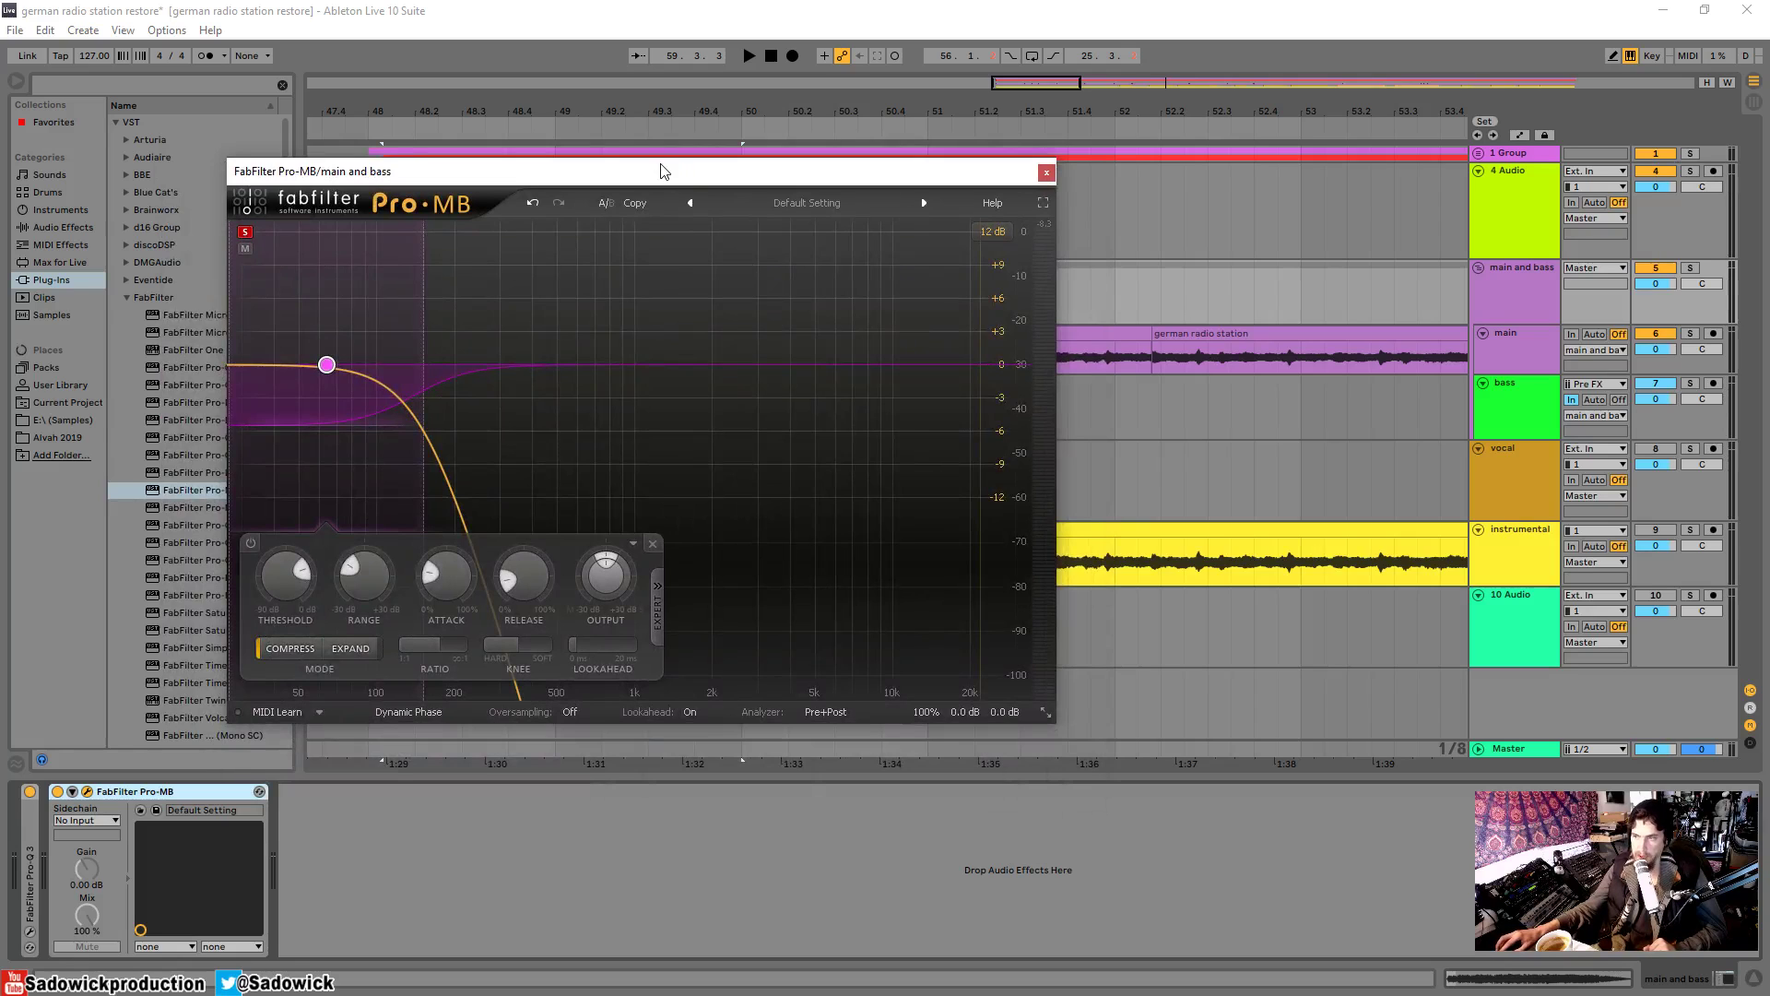
mouse_move(667, 178)
mouse_down()
mouse_move(624, 175)
mouse_move(633, 209)
mouse_move(665, 165)
mouse_up()
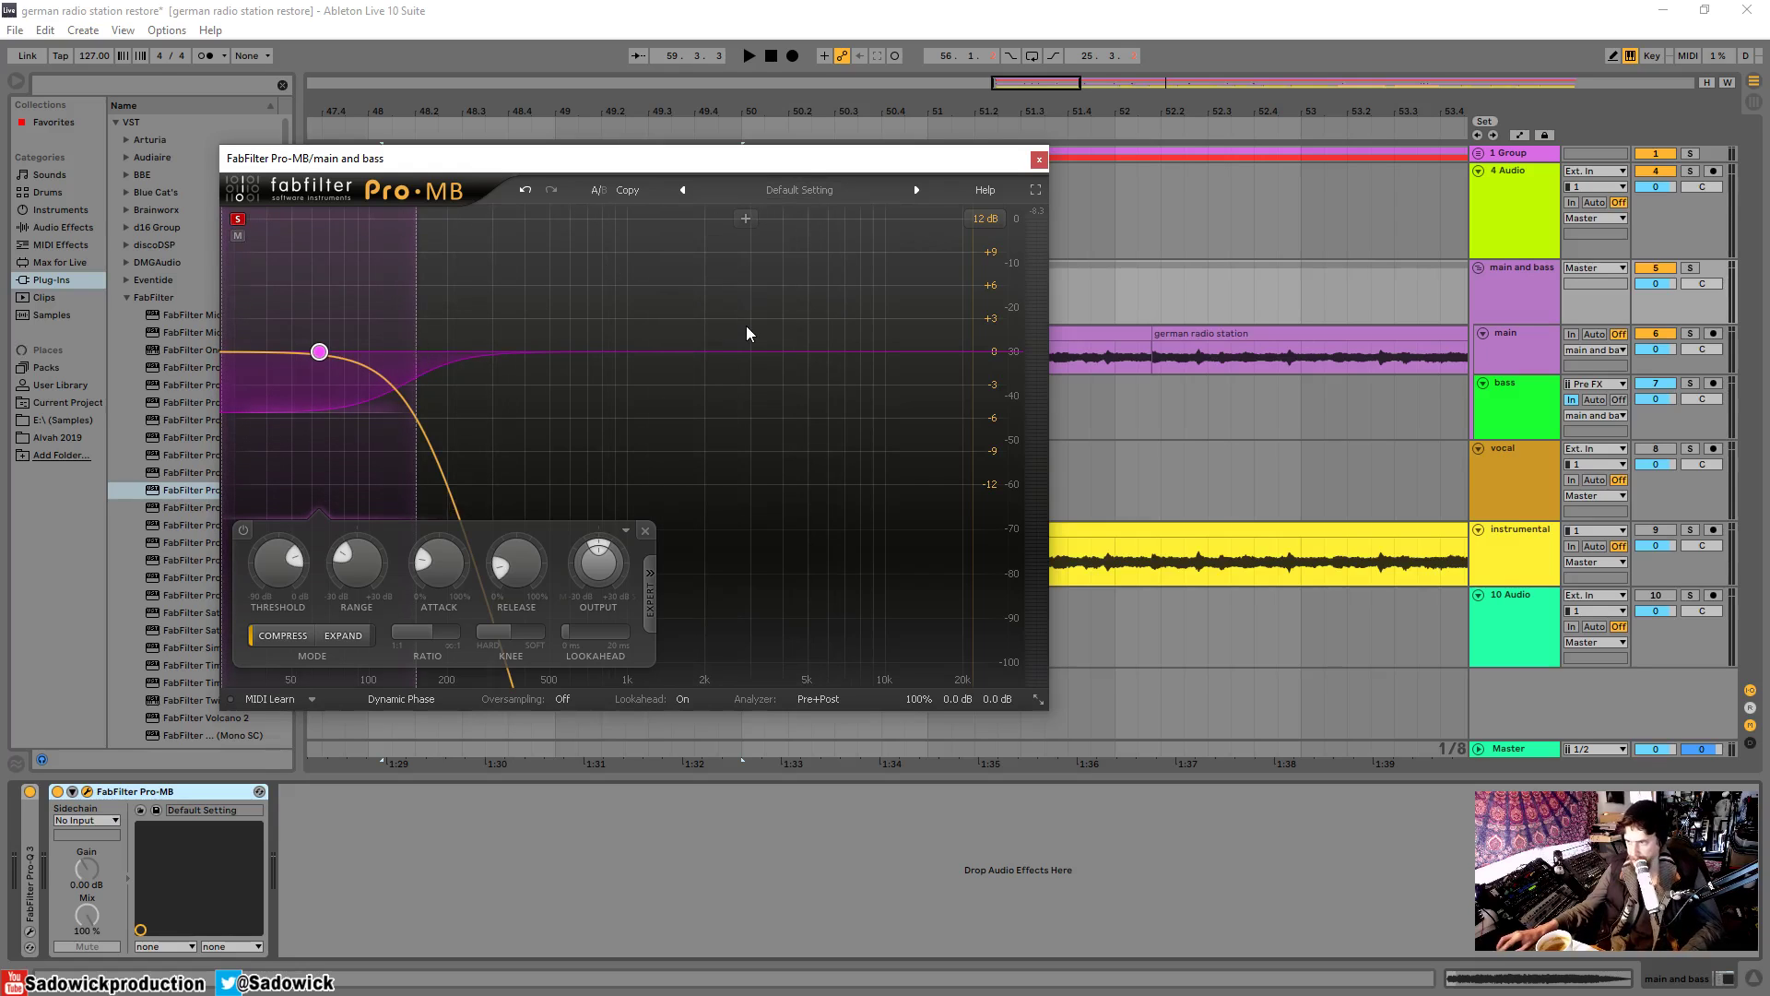
click(238, 221)
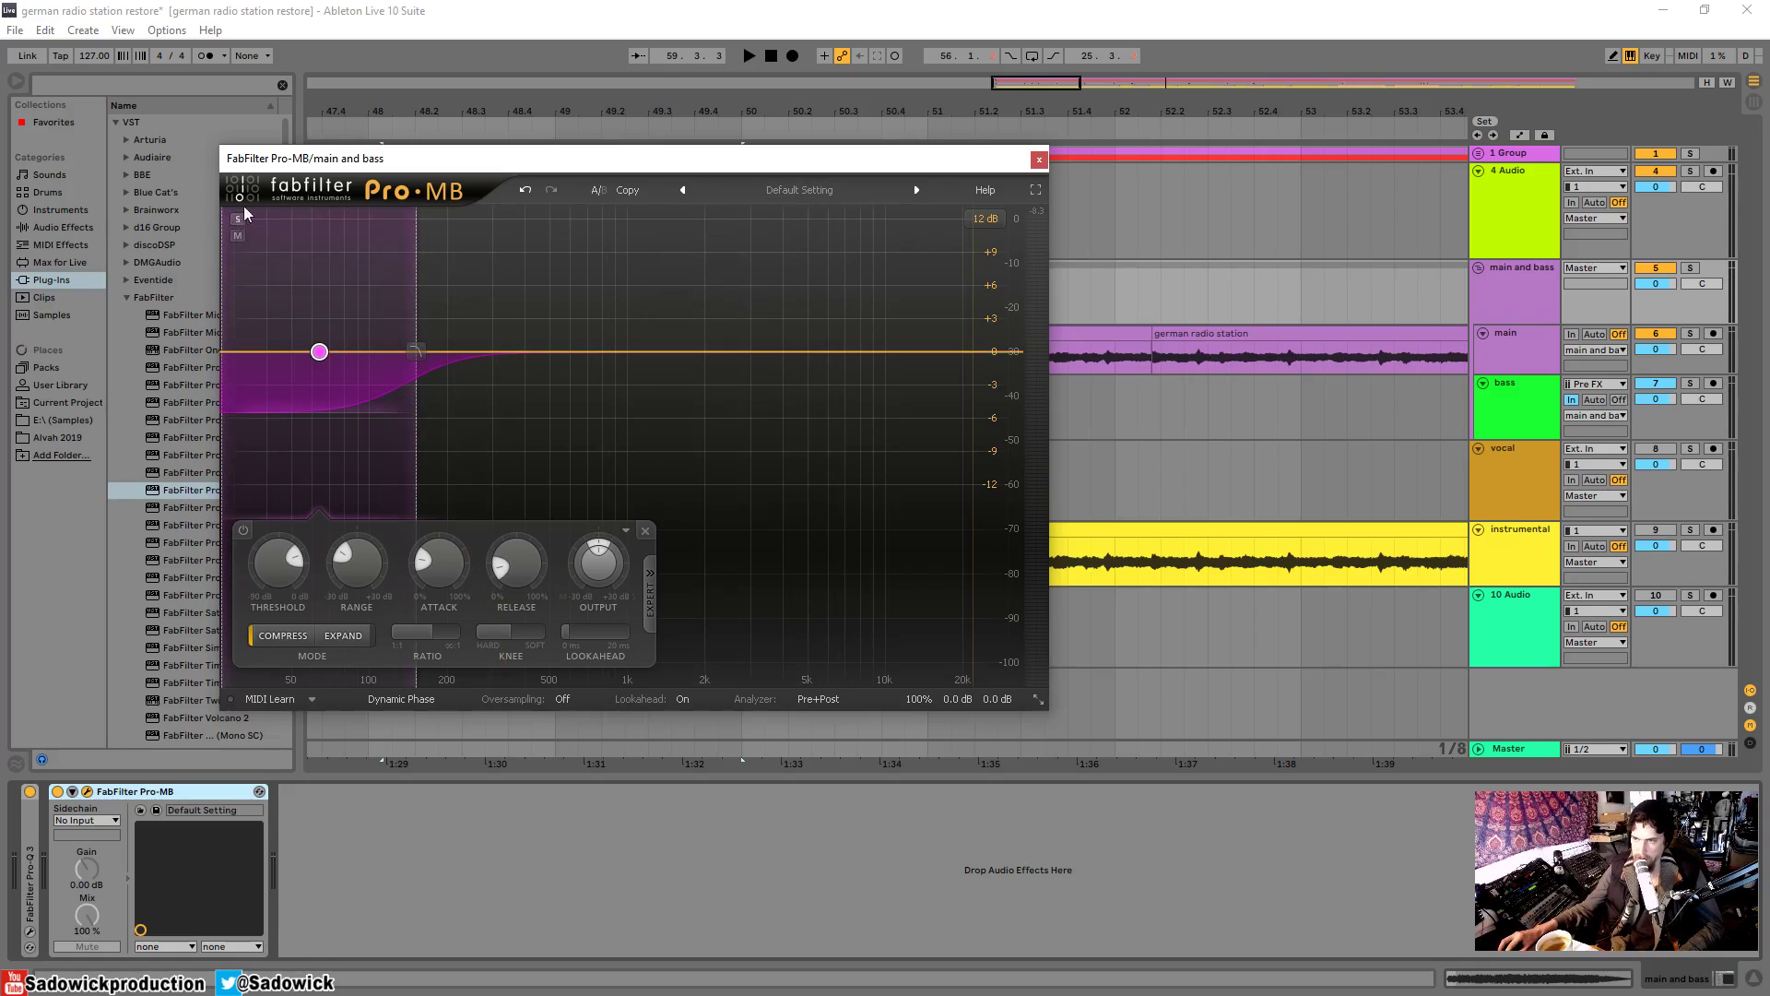
- Create a second compression band directly above the low band, solo it, and bring its upper crossover to about 700 Hz during playback
drag(642, 163, 576, 147)
double_click(435, 210)
drag(505, 238, 547, 247)
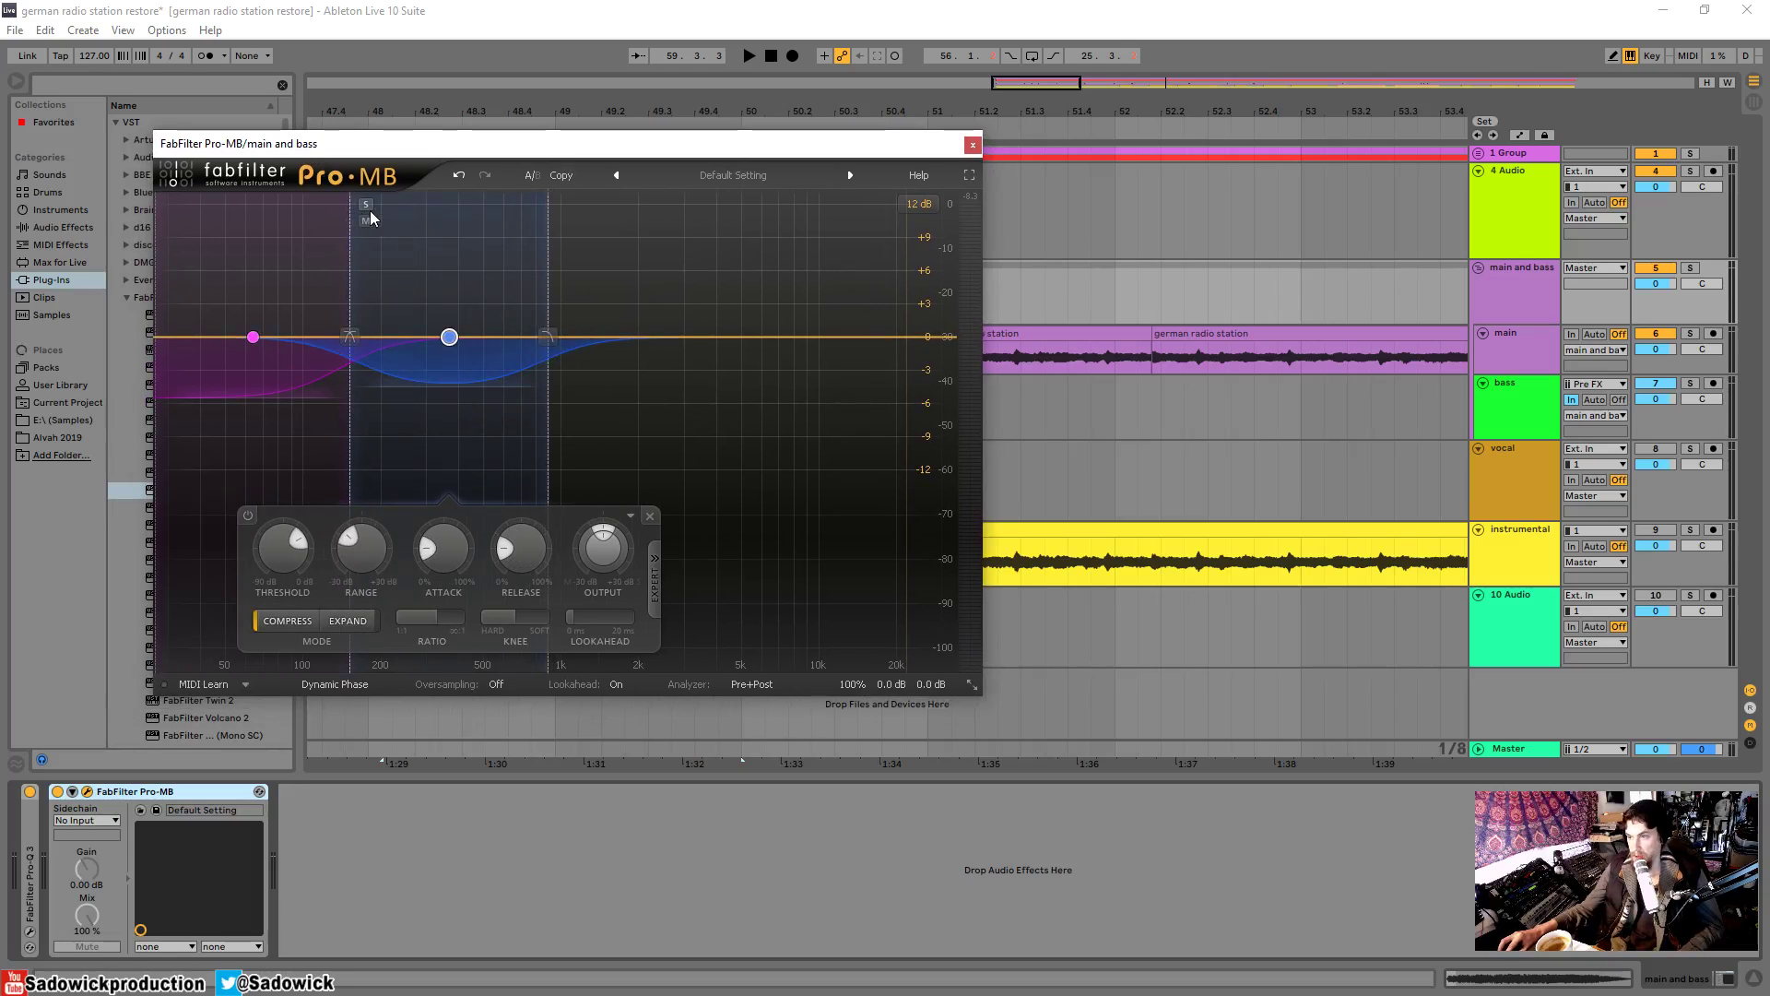
click(366, 206)
key(space)
mouse_move(548, 247)
mouse_down()
mouse_move(502, 246)
mouse_move(524, 251)
mouse_up()
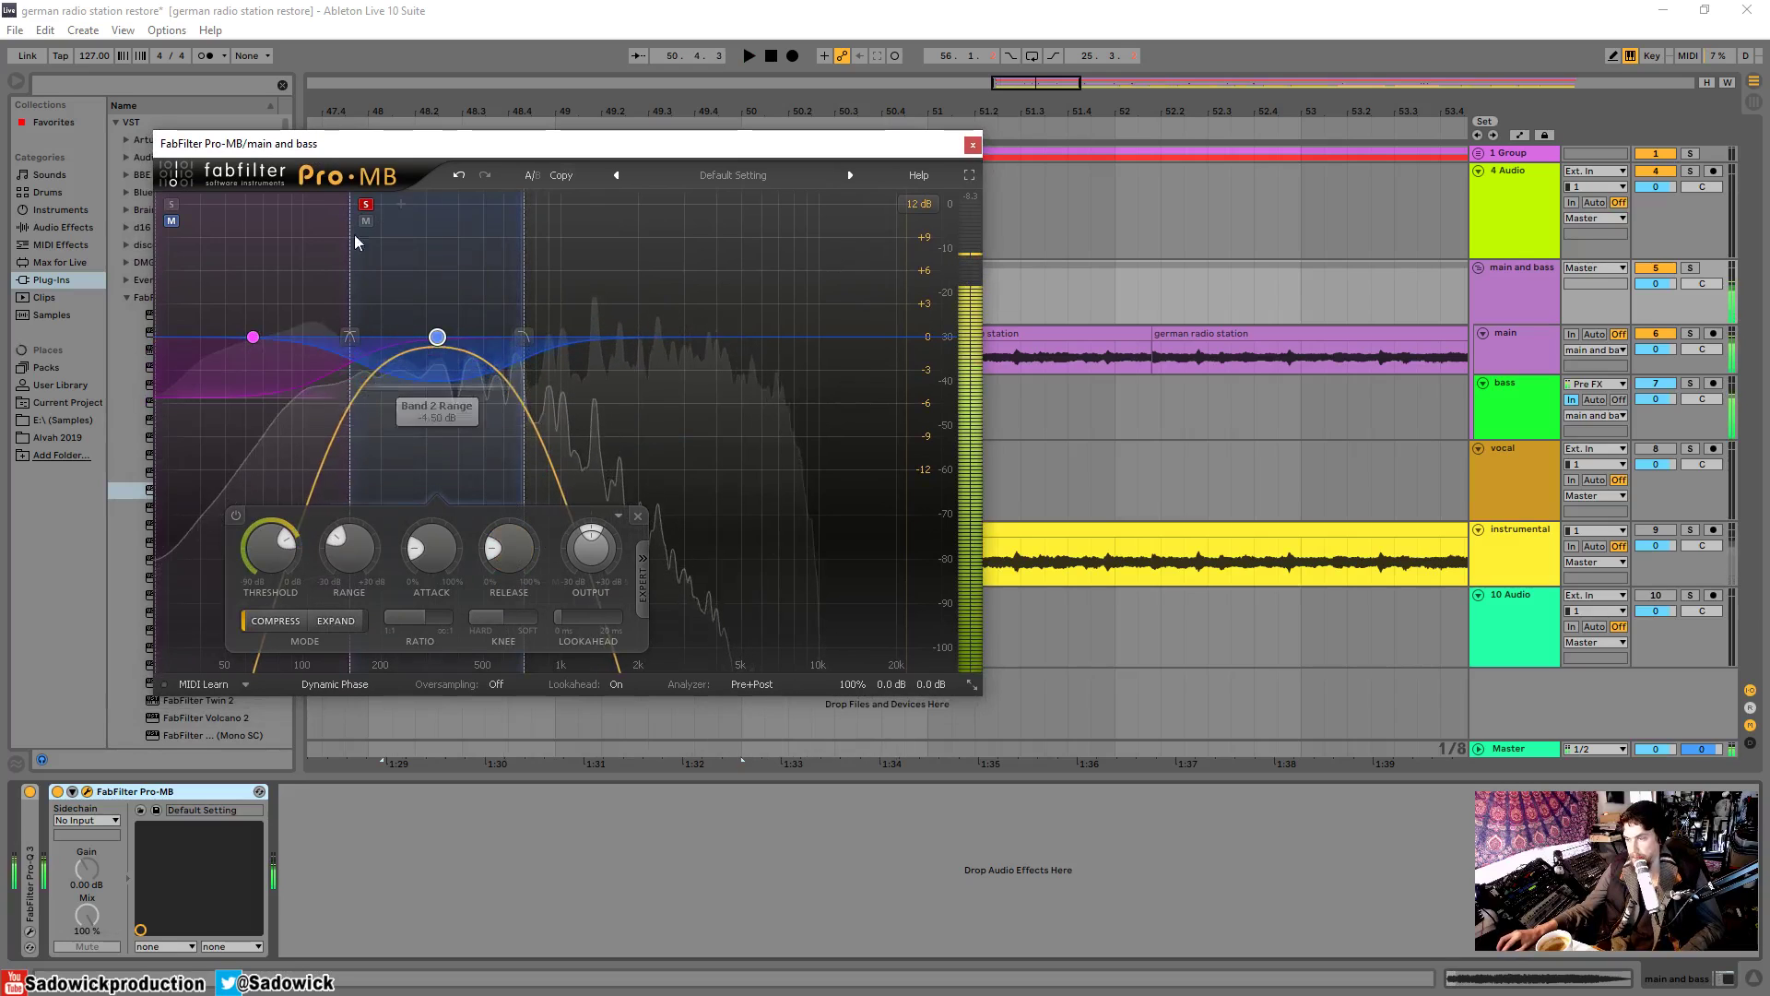
key(space)
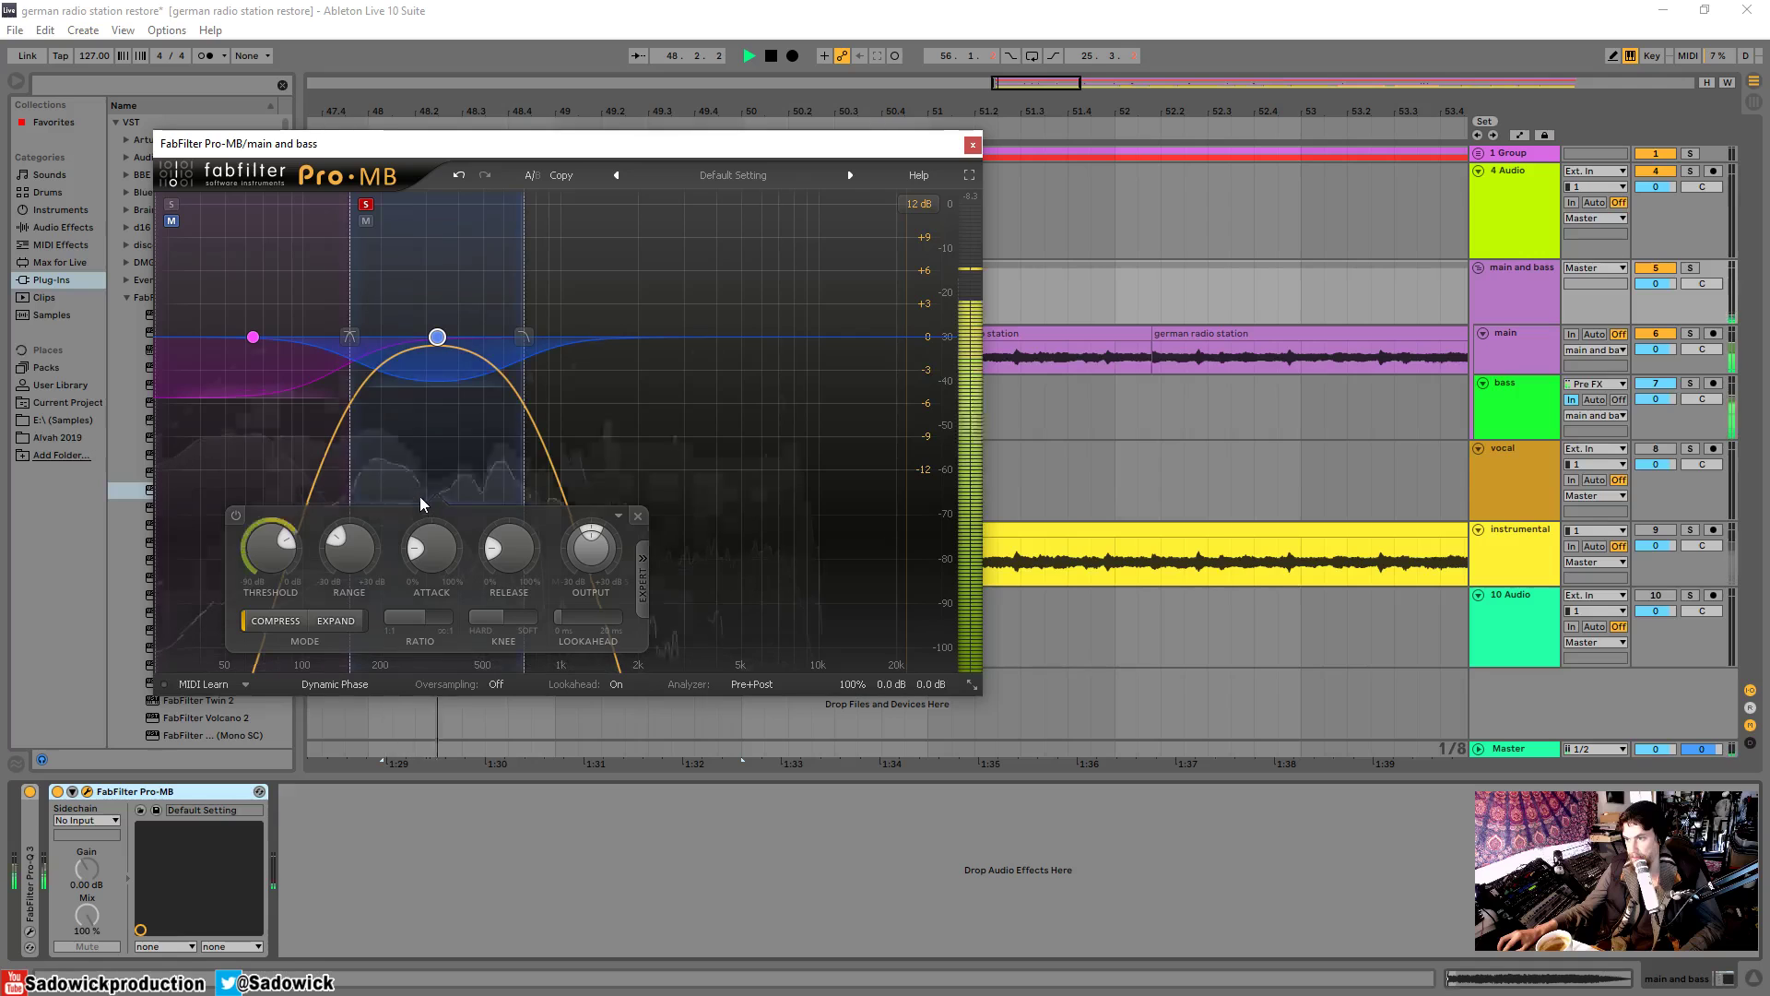
- Compare the second band with the full mix, widen its upper crossover to about 830 Hz, and set its threshold to about -16.6 dB
click(365, 206)
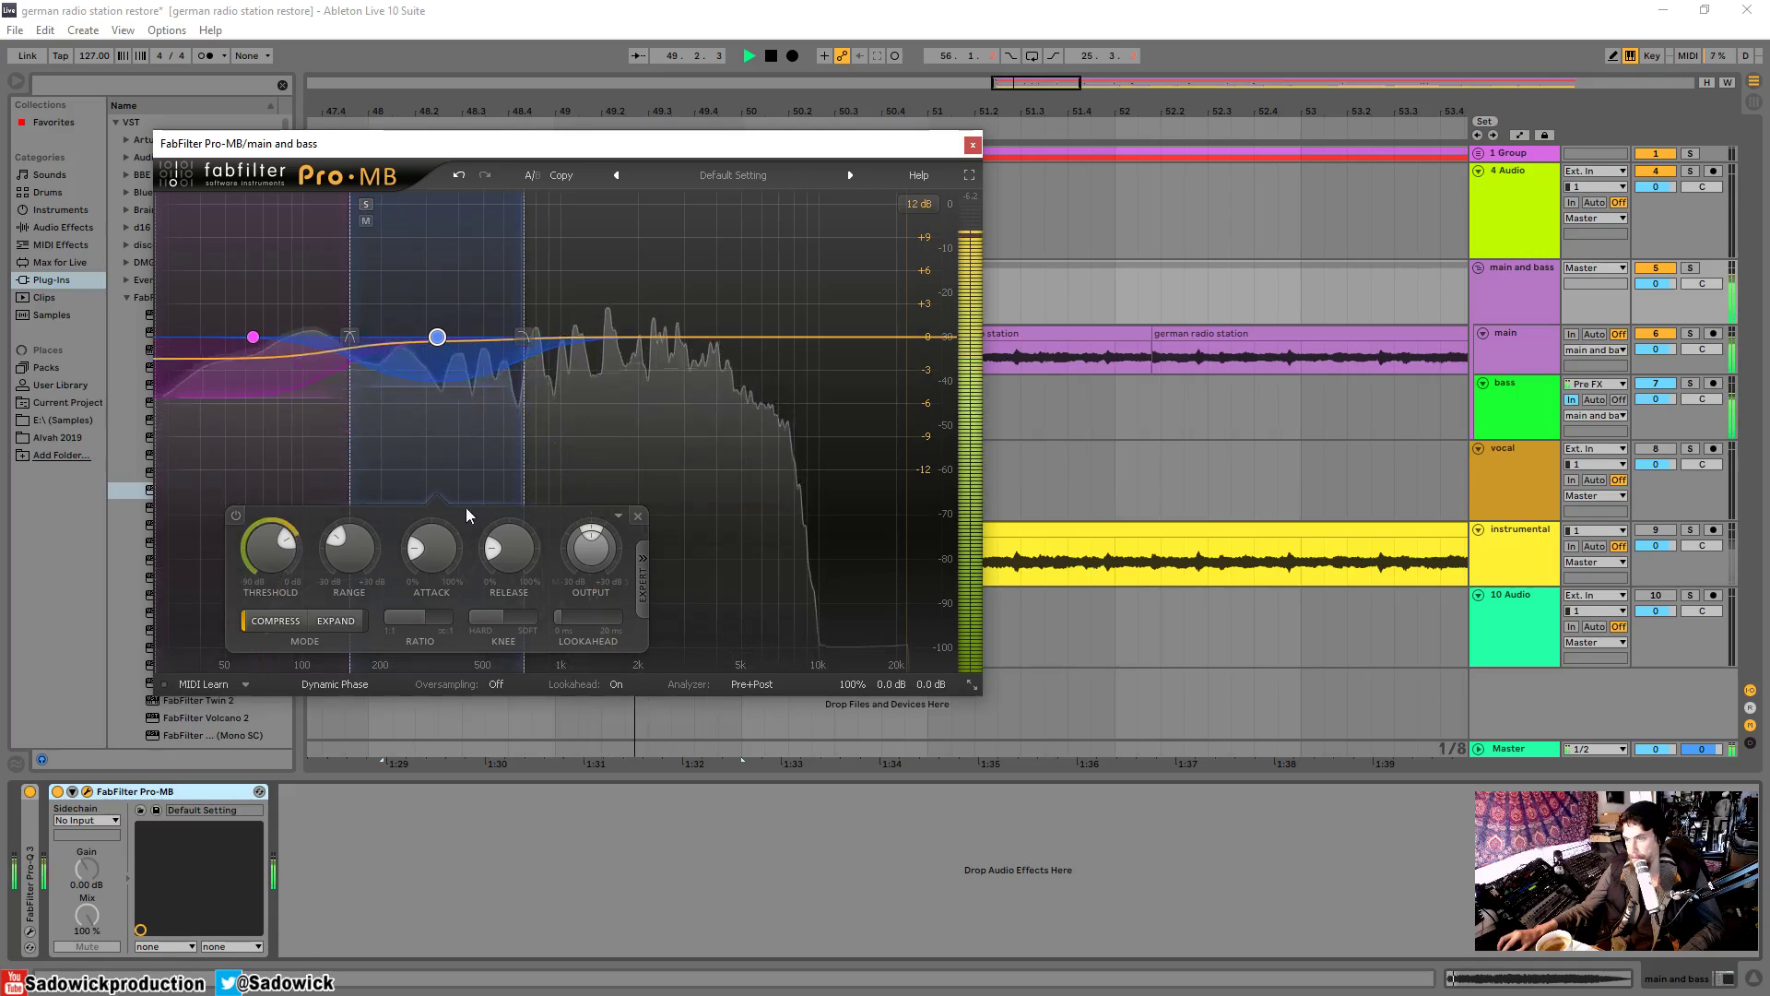
click(366, 205)
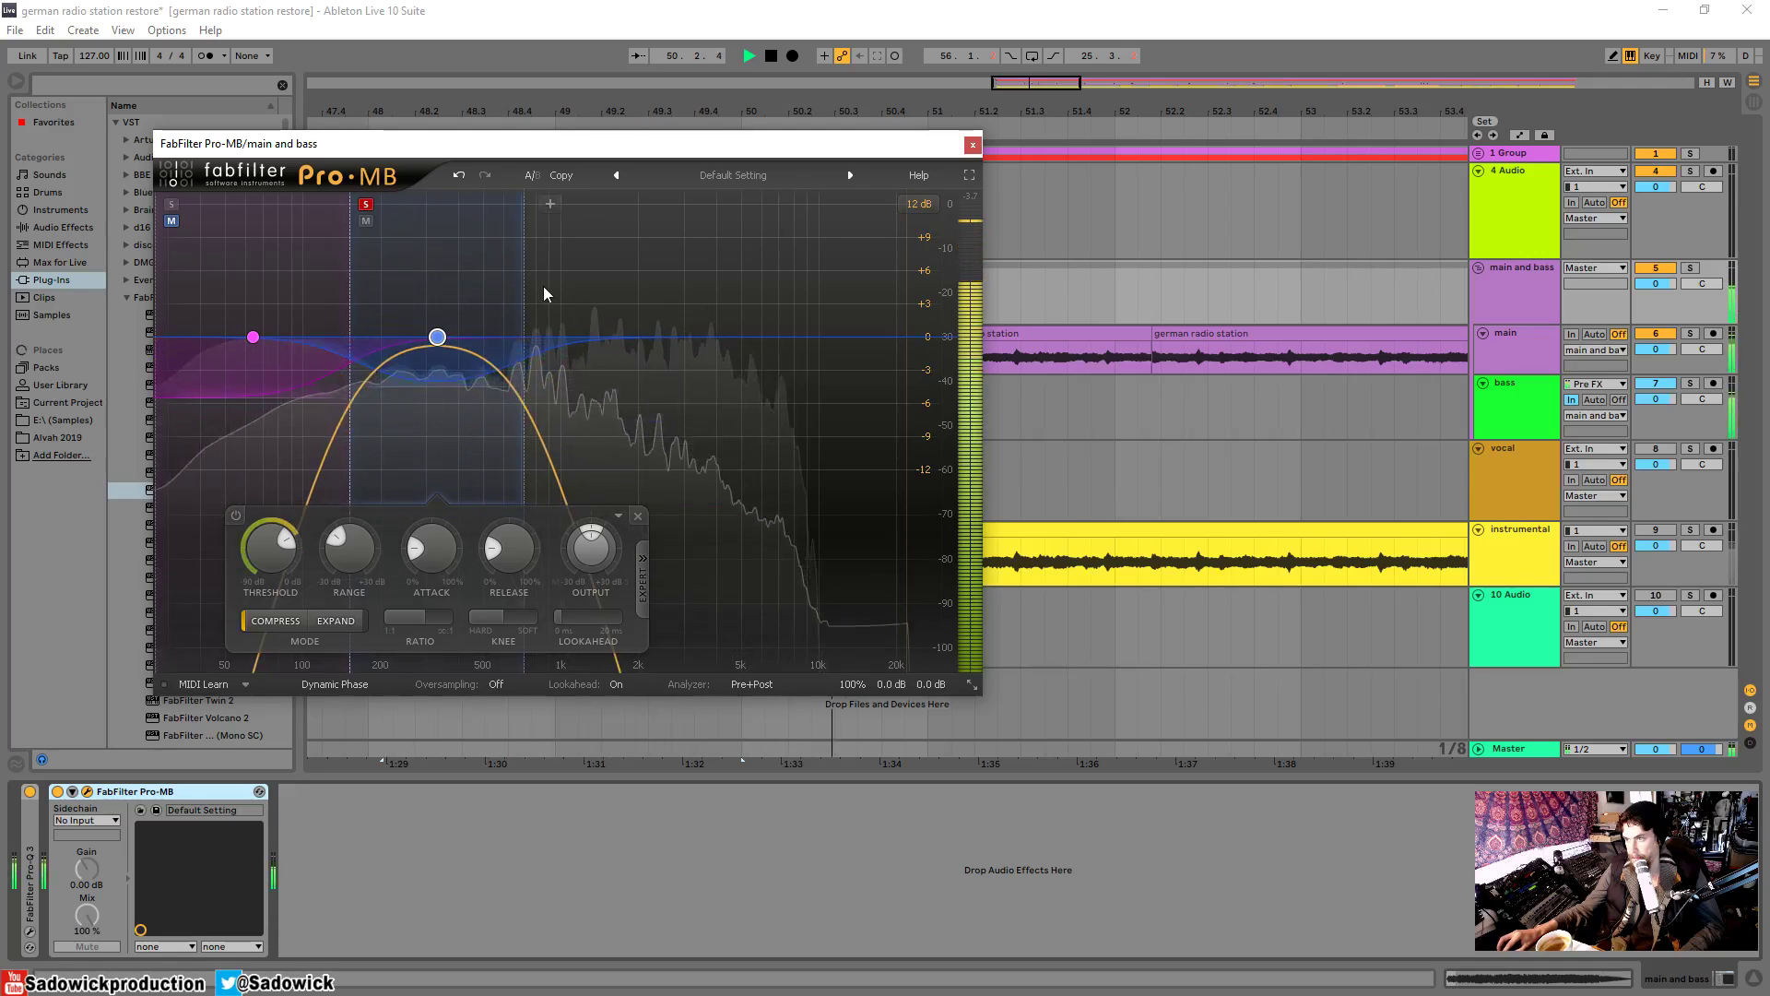
mouse_move(524, 296)
mouse_down()
mouse_move(602, 295)
mouse_move(548, 297)
mouse_up()
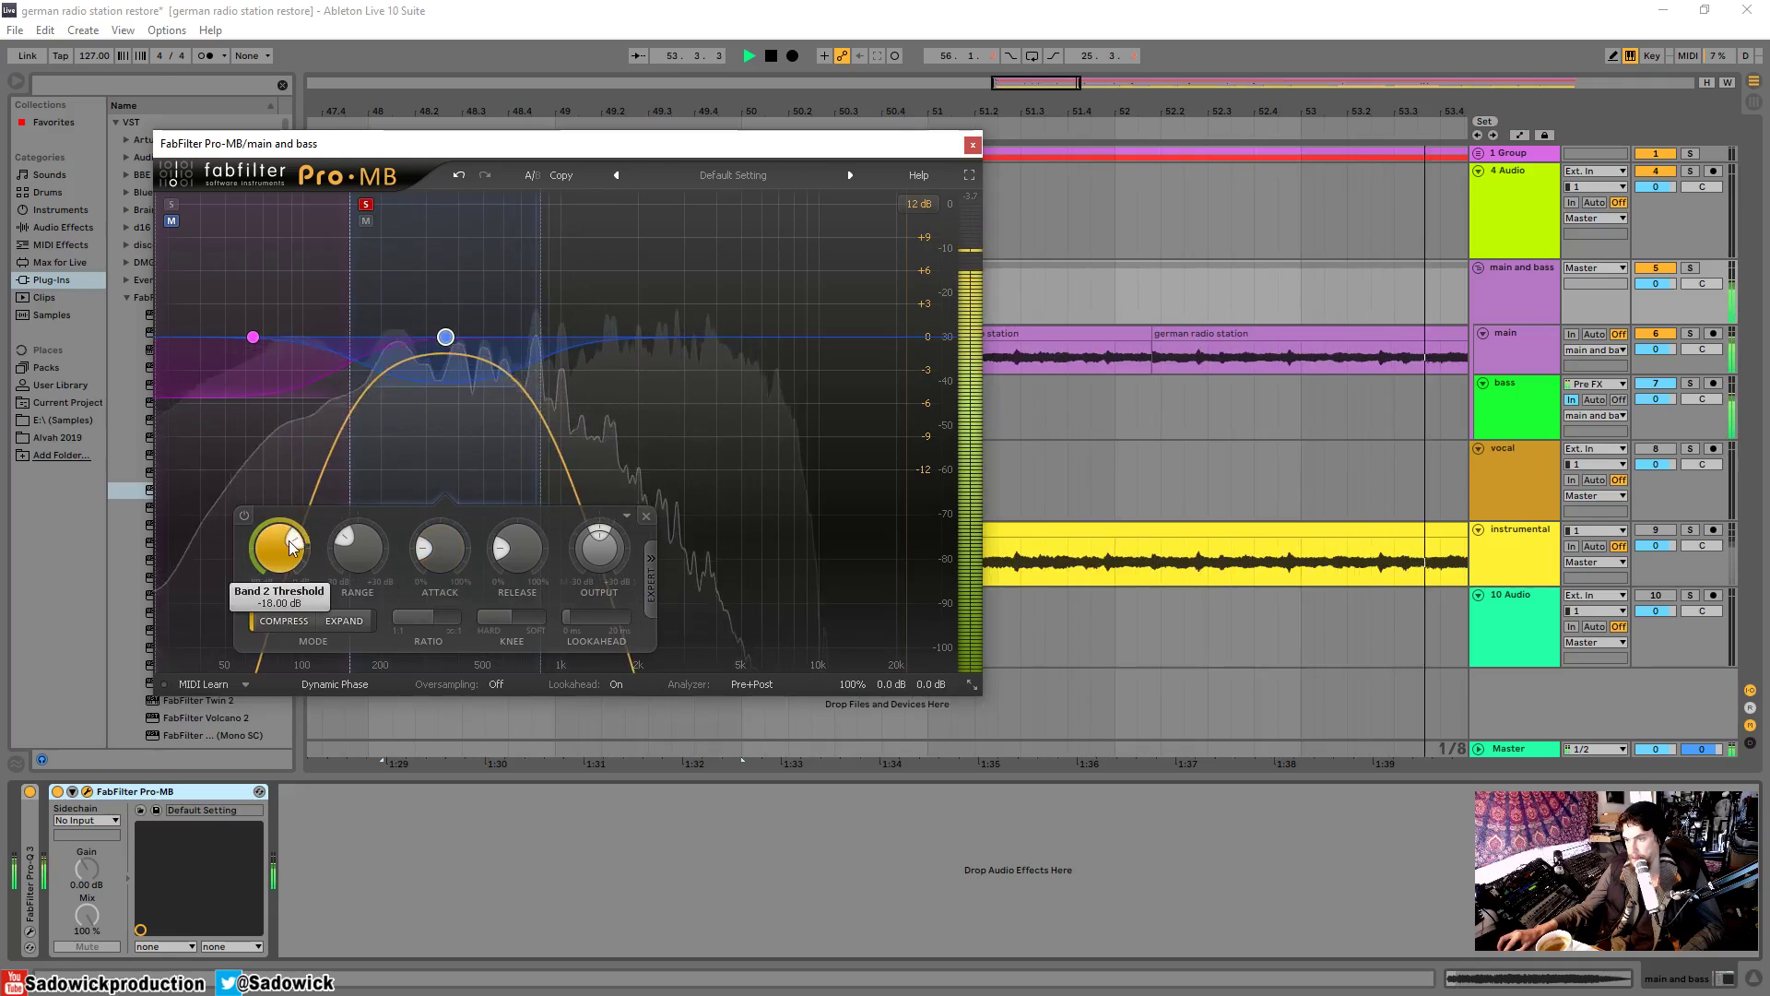
drag(295, 539, 300, 553)
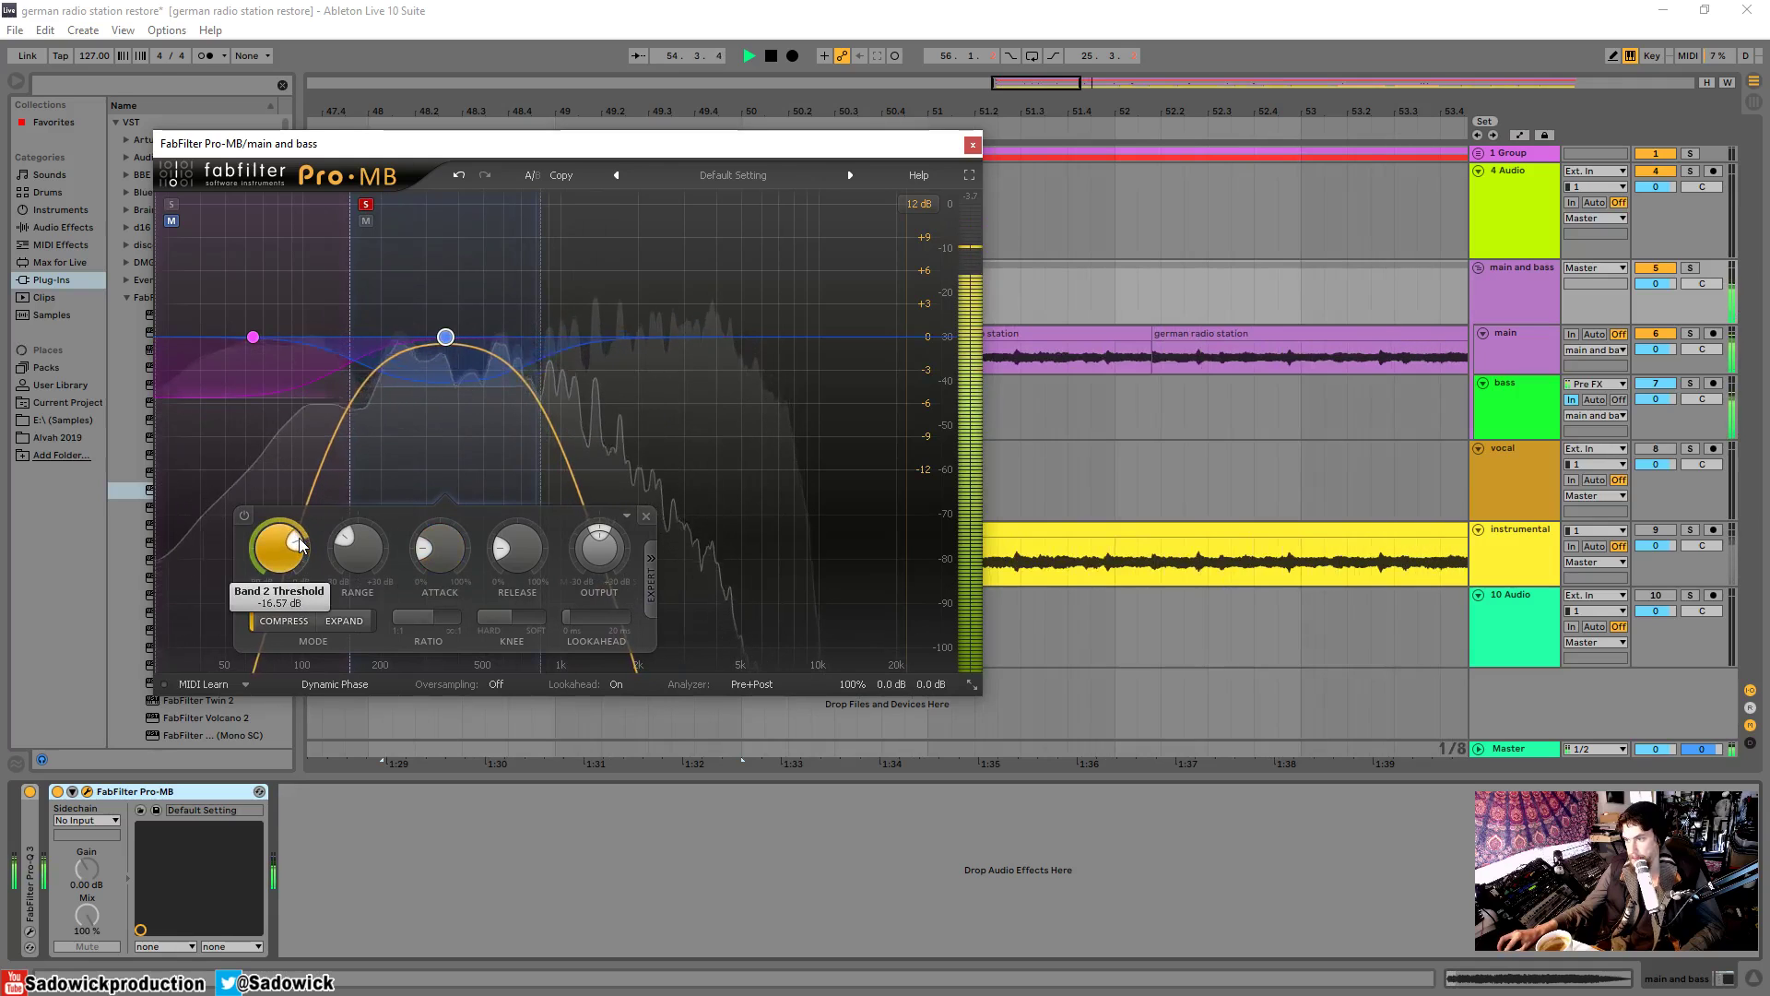
- Audition the low band alone and together with the second band, clear both solos, and stop playback
click(364, 205)
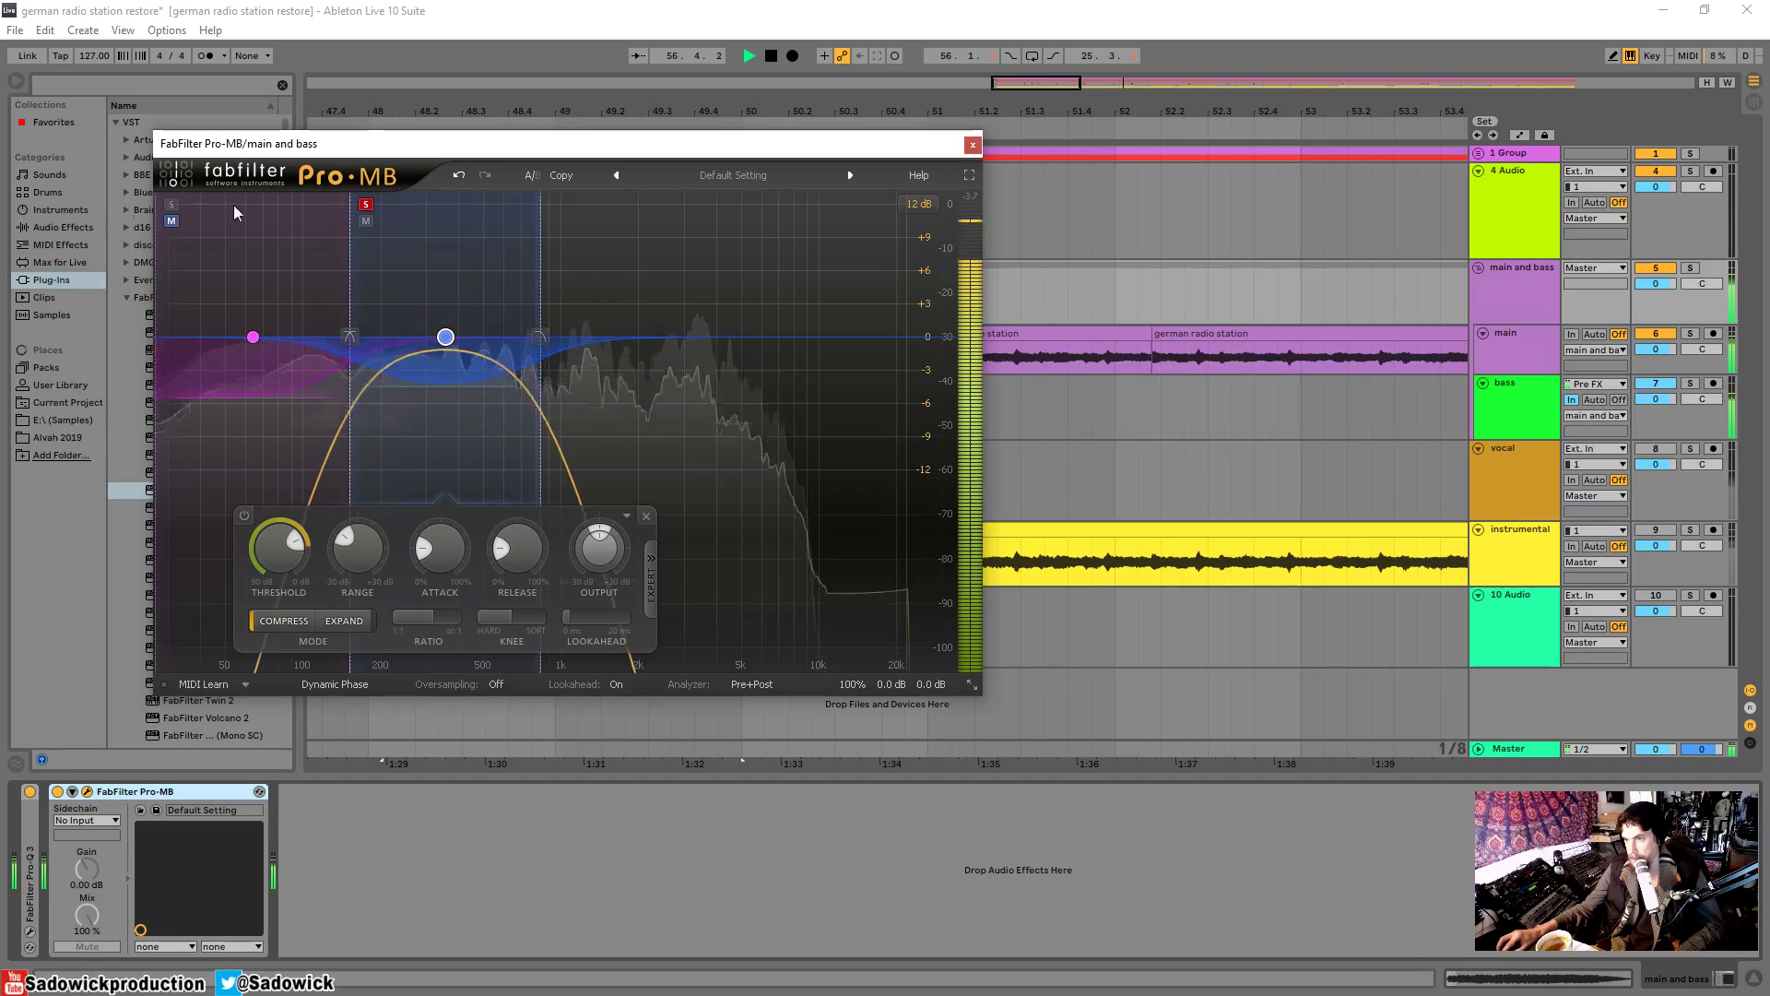
click(171, 204)
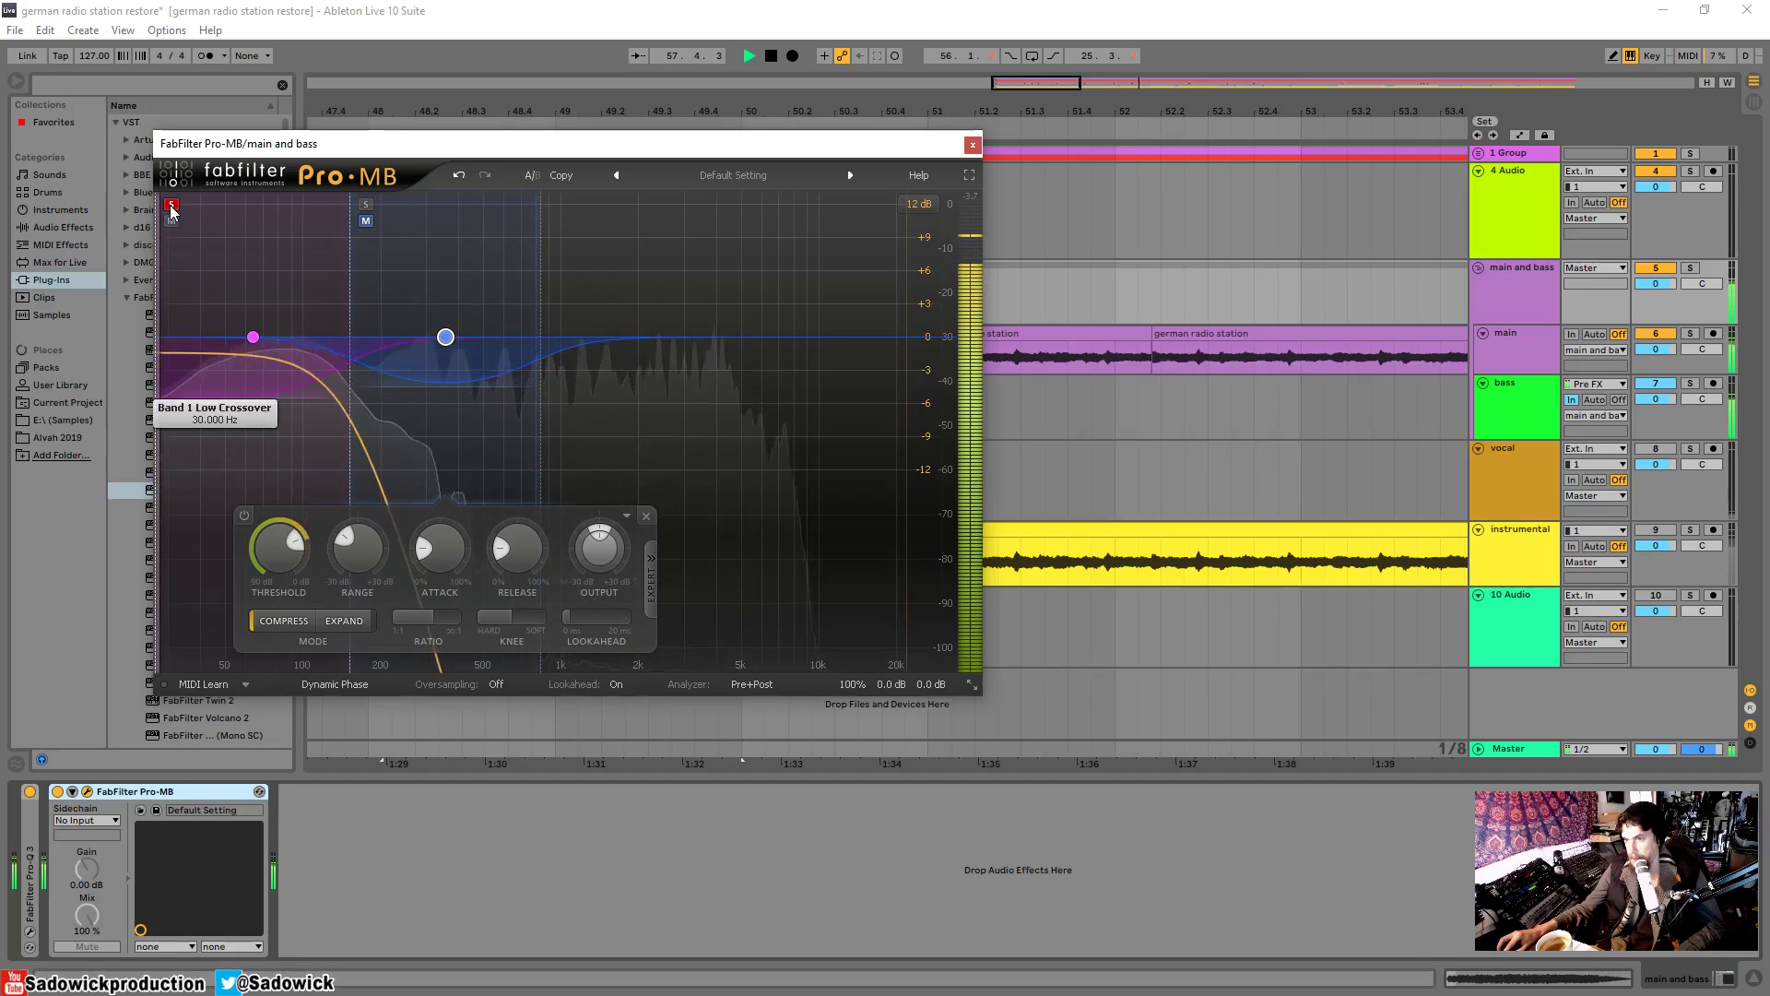
click(366, 205)
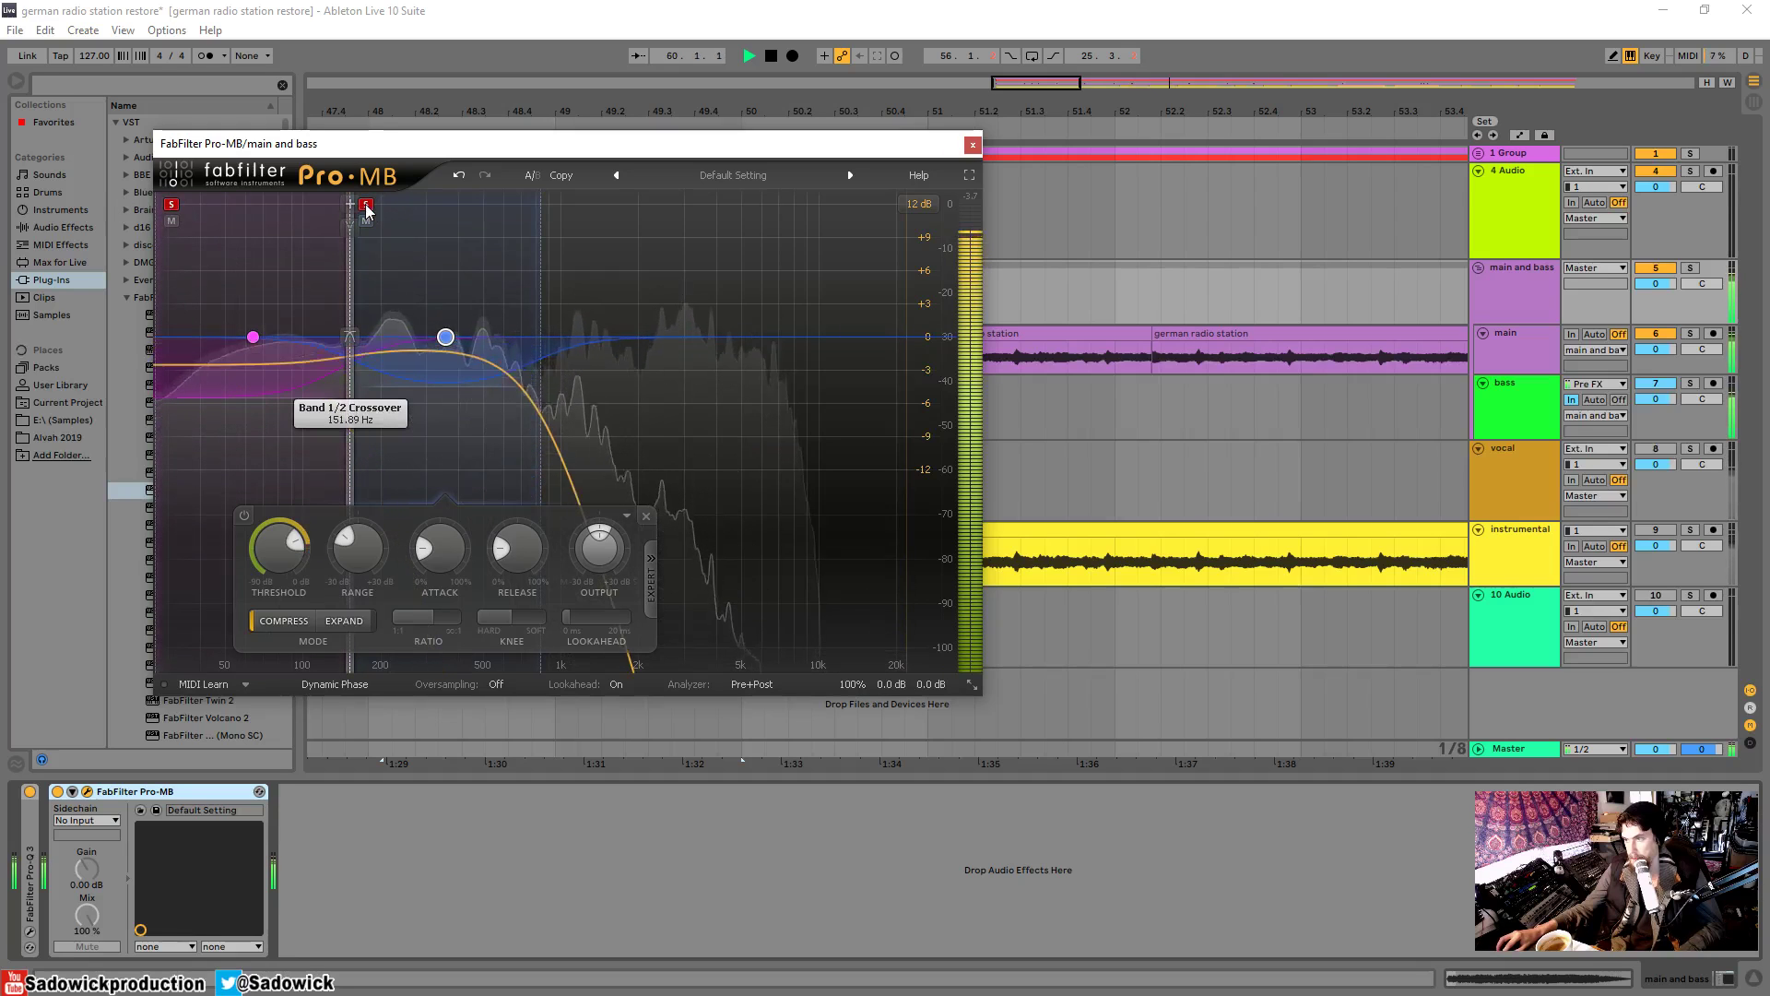
click(366, 221)
click(172, 204)
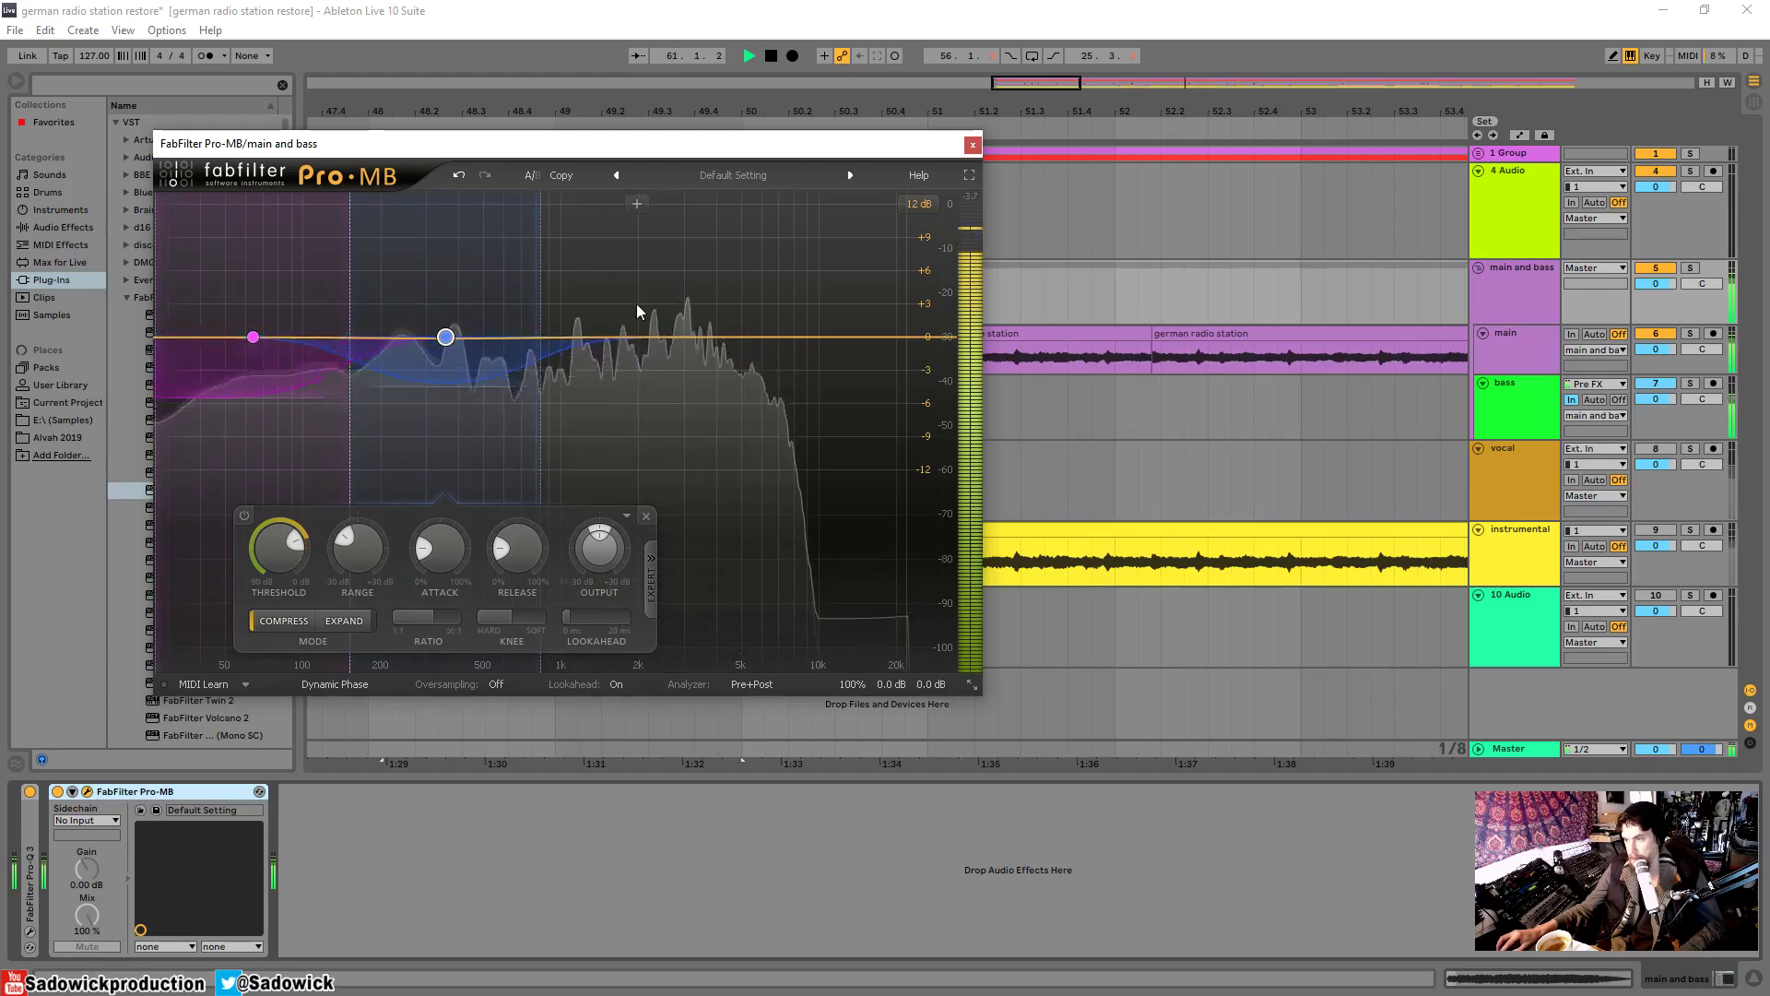
key(space)
- Lower the second band's upper crossover slightly and add a third band covering everything above about 778 Hz
drag(535, 302, 527, 302)
click(637, 201)
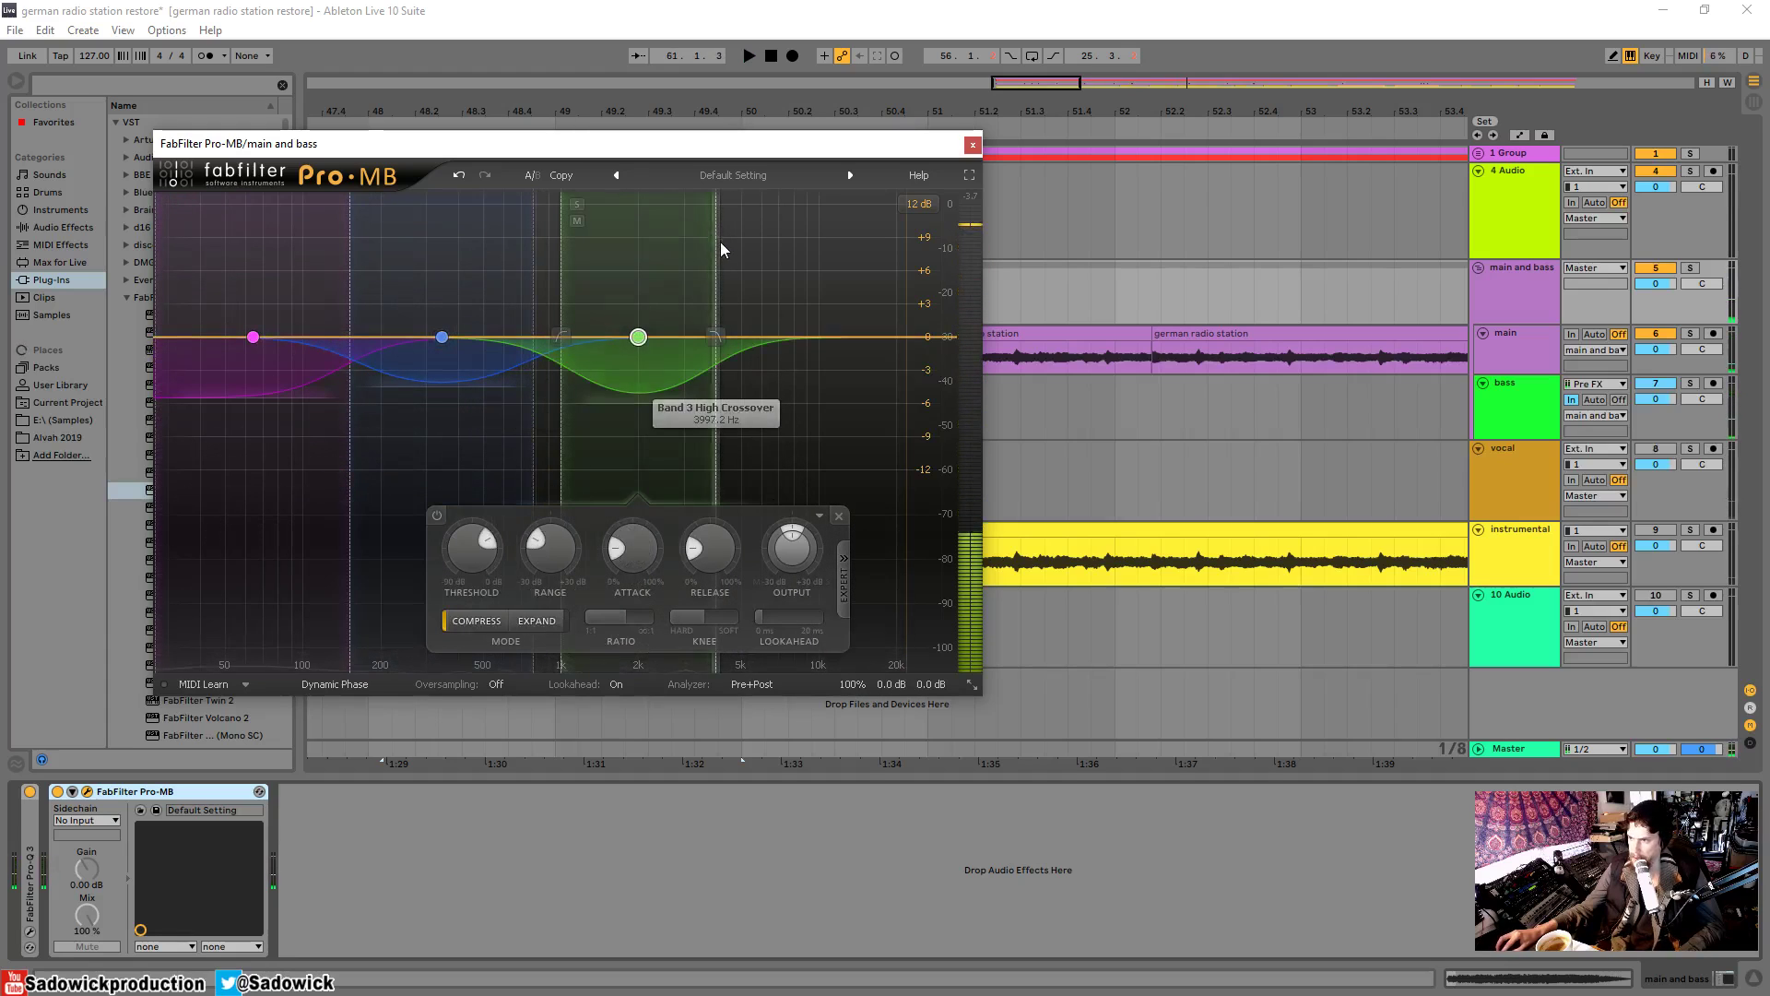
drag(717, 242, 954, 266)
drag(561, 276, 544, 278)
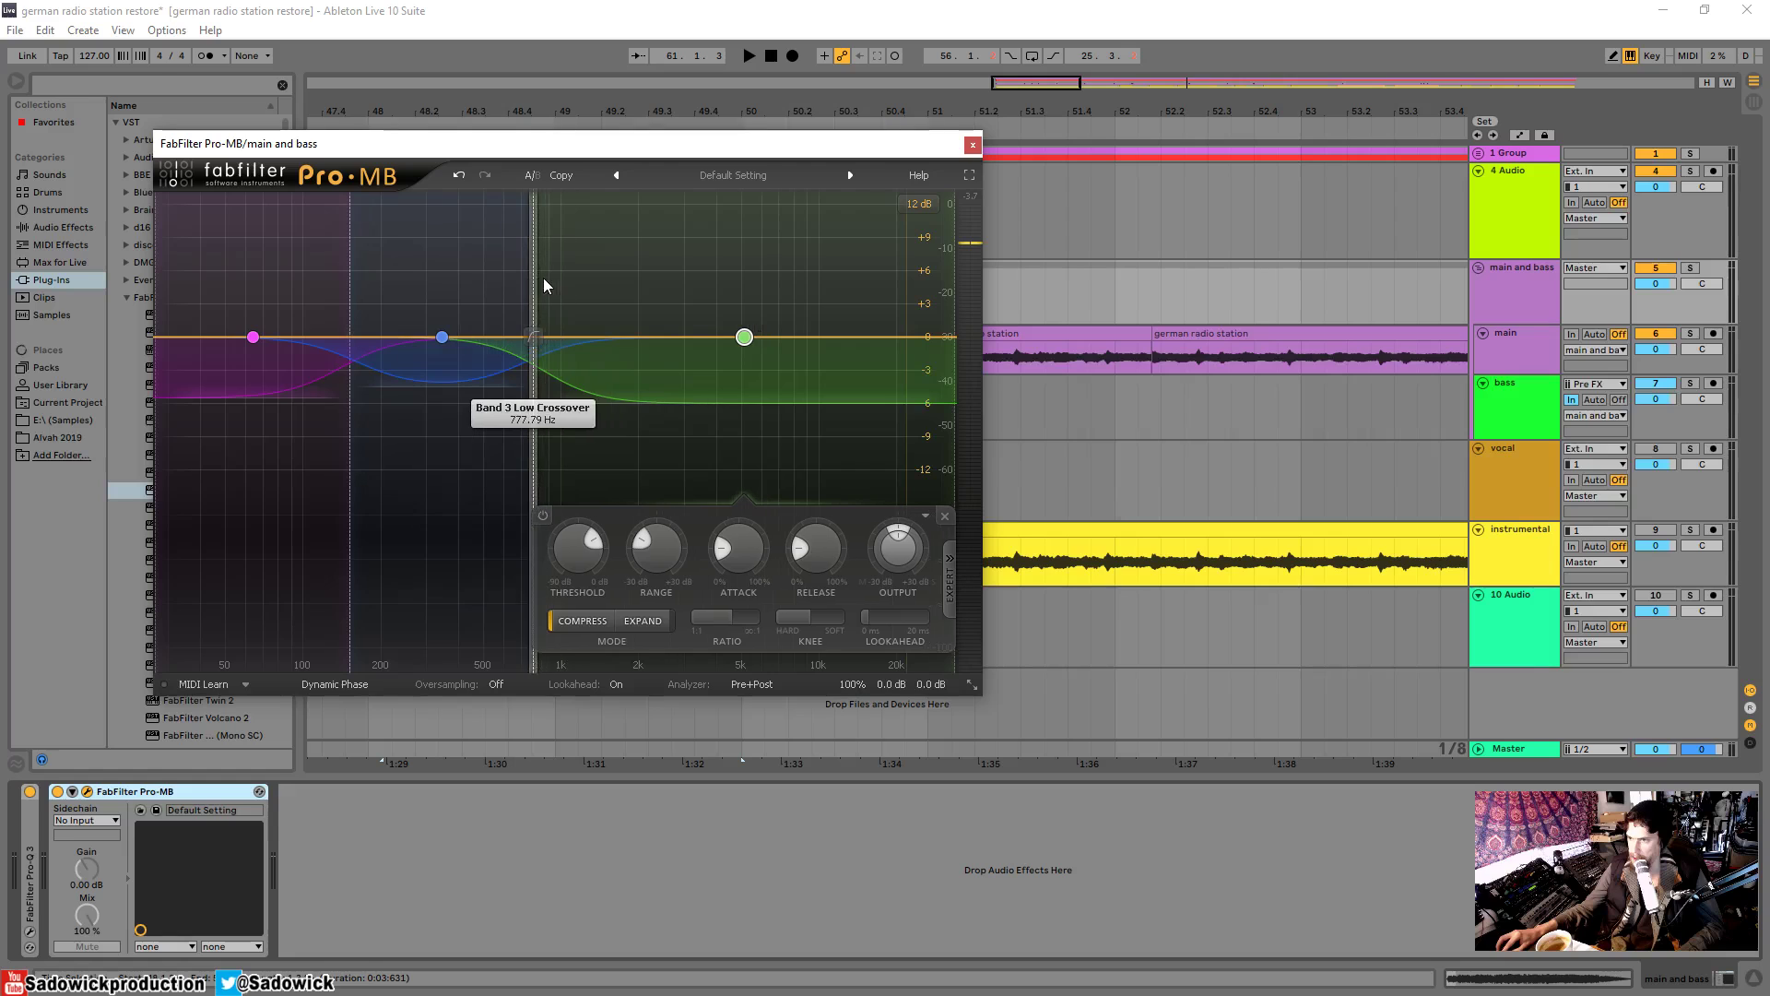
- Solo the third band and adjust its range during playback, ending at about -6 dB
click(549, 206)
key(space)
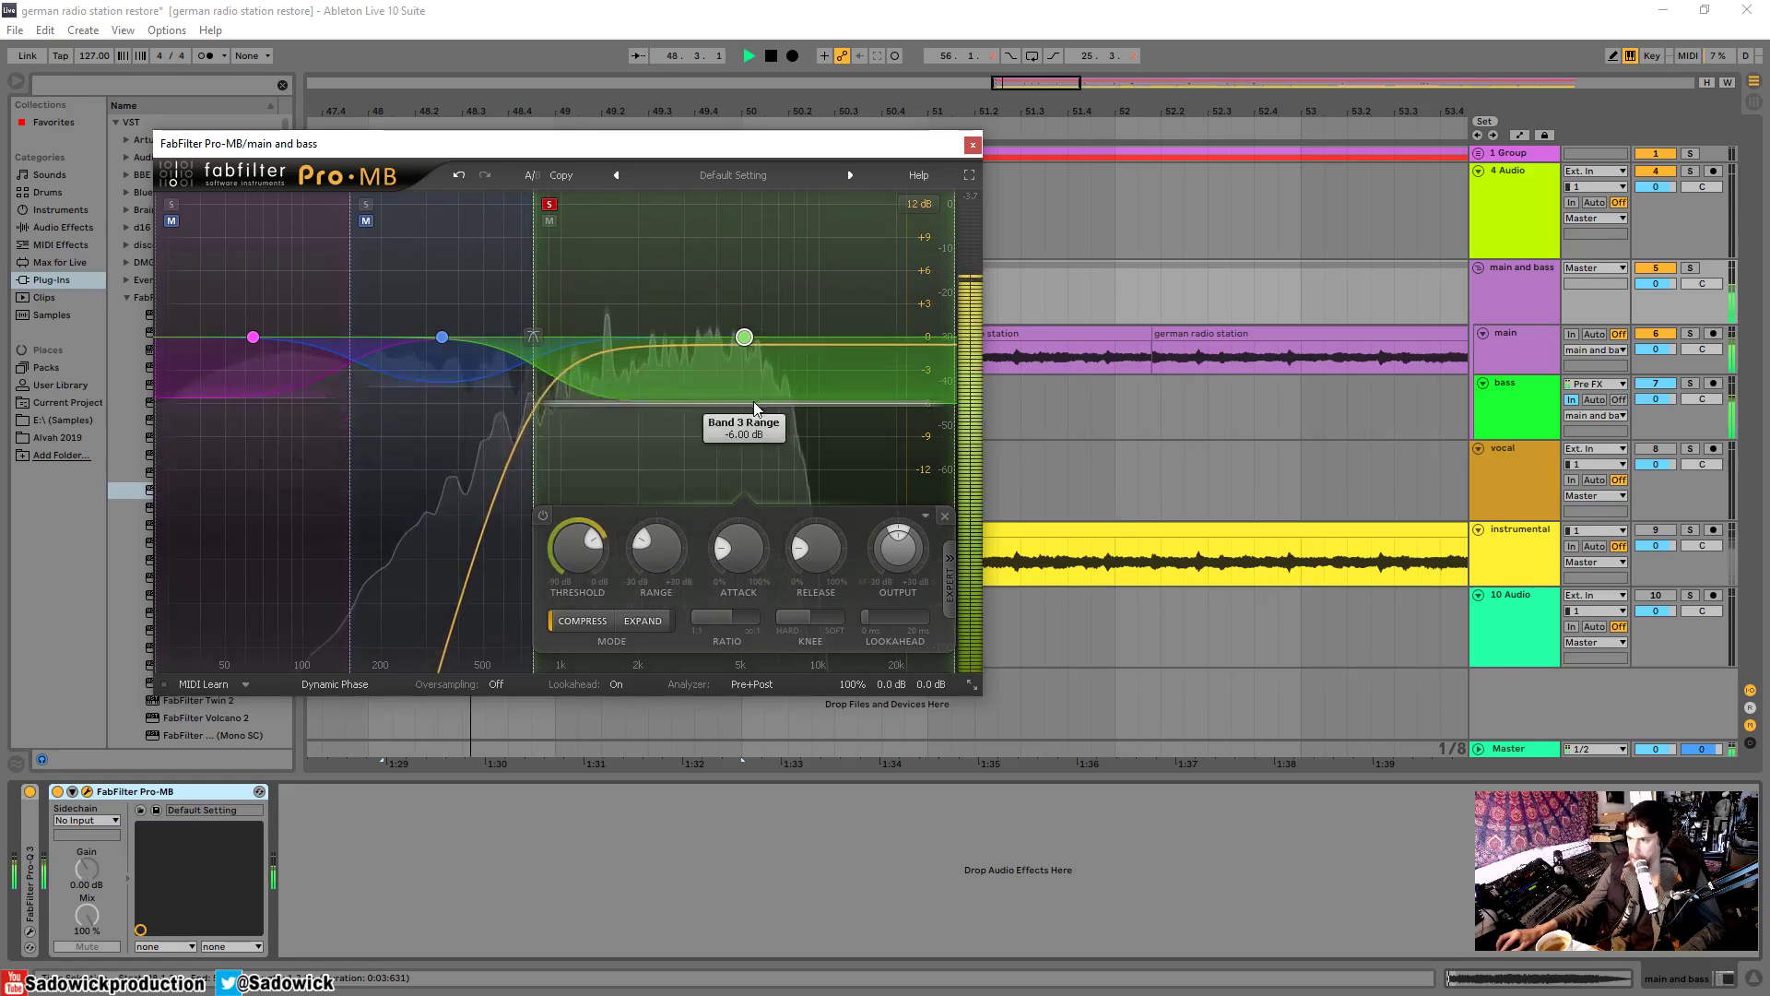
drag(755, 400, 756, 362)
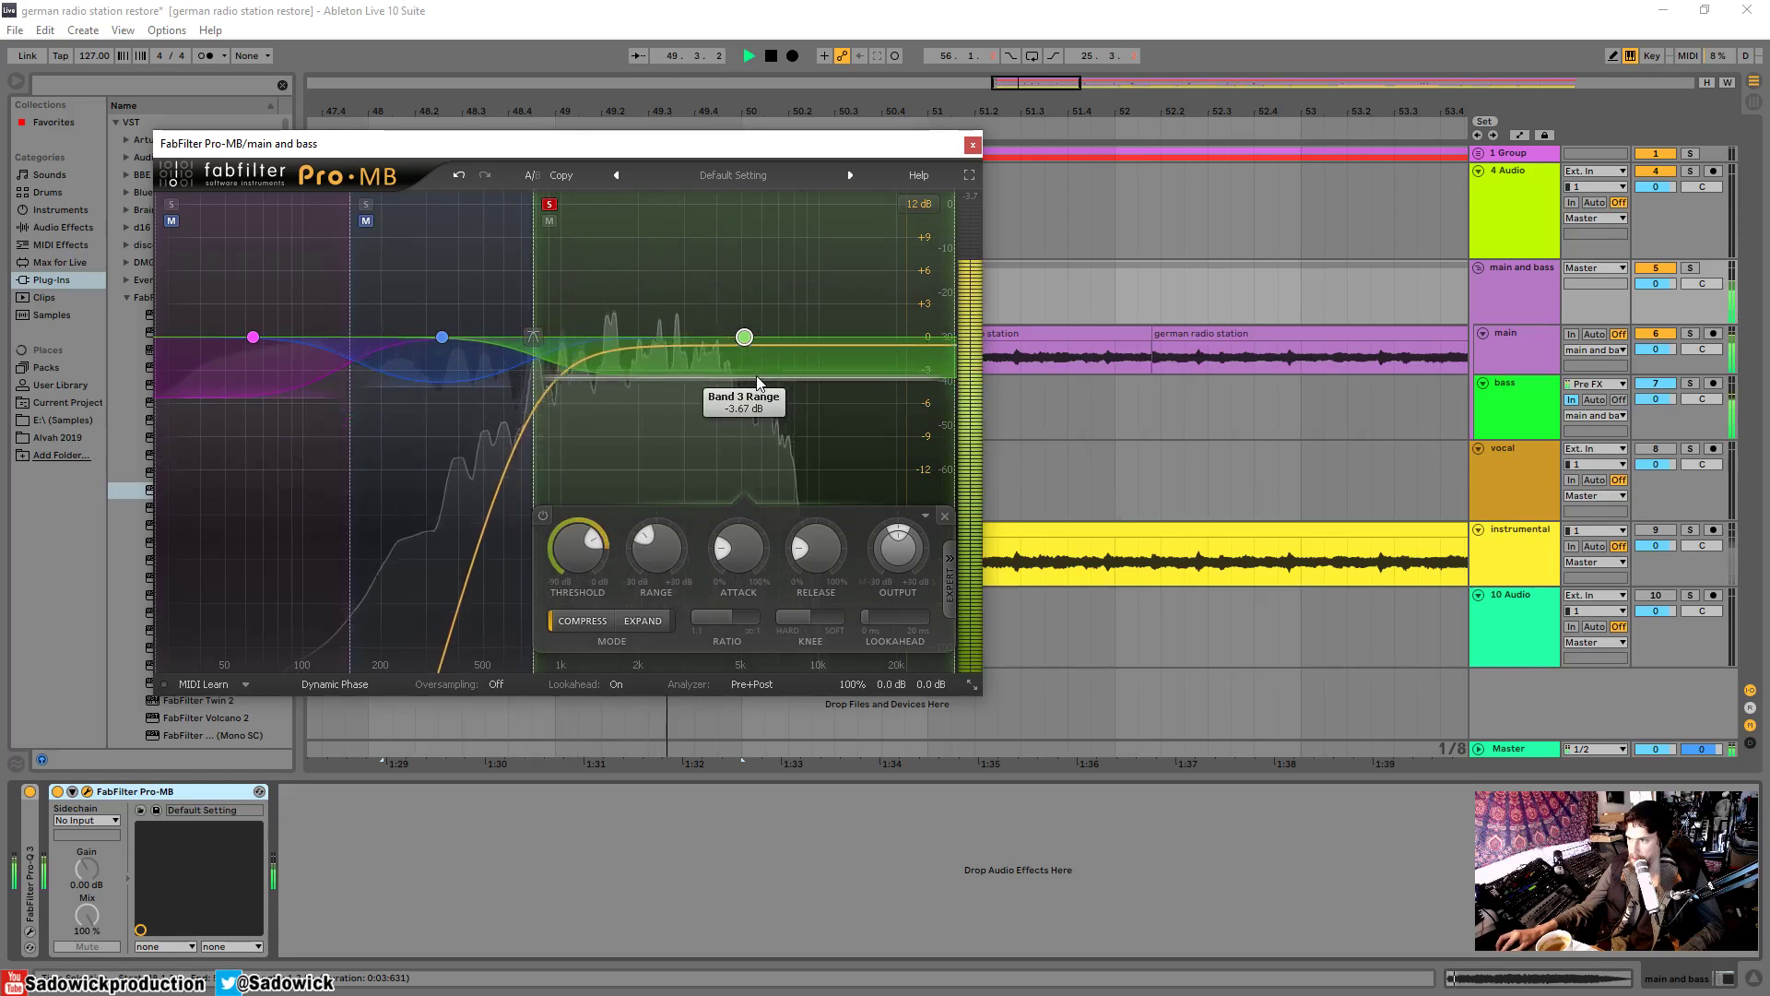
key(space)
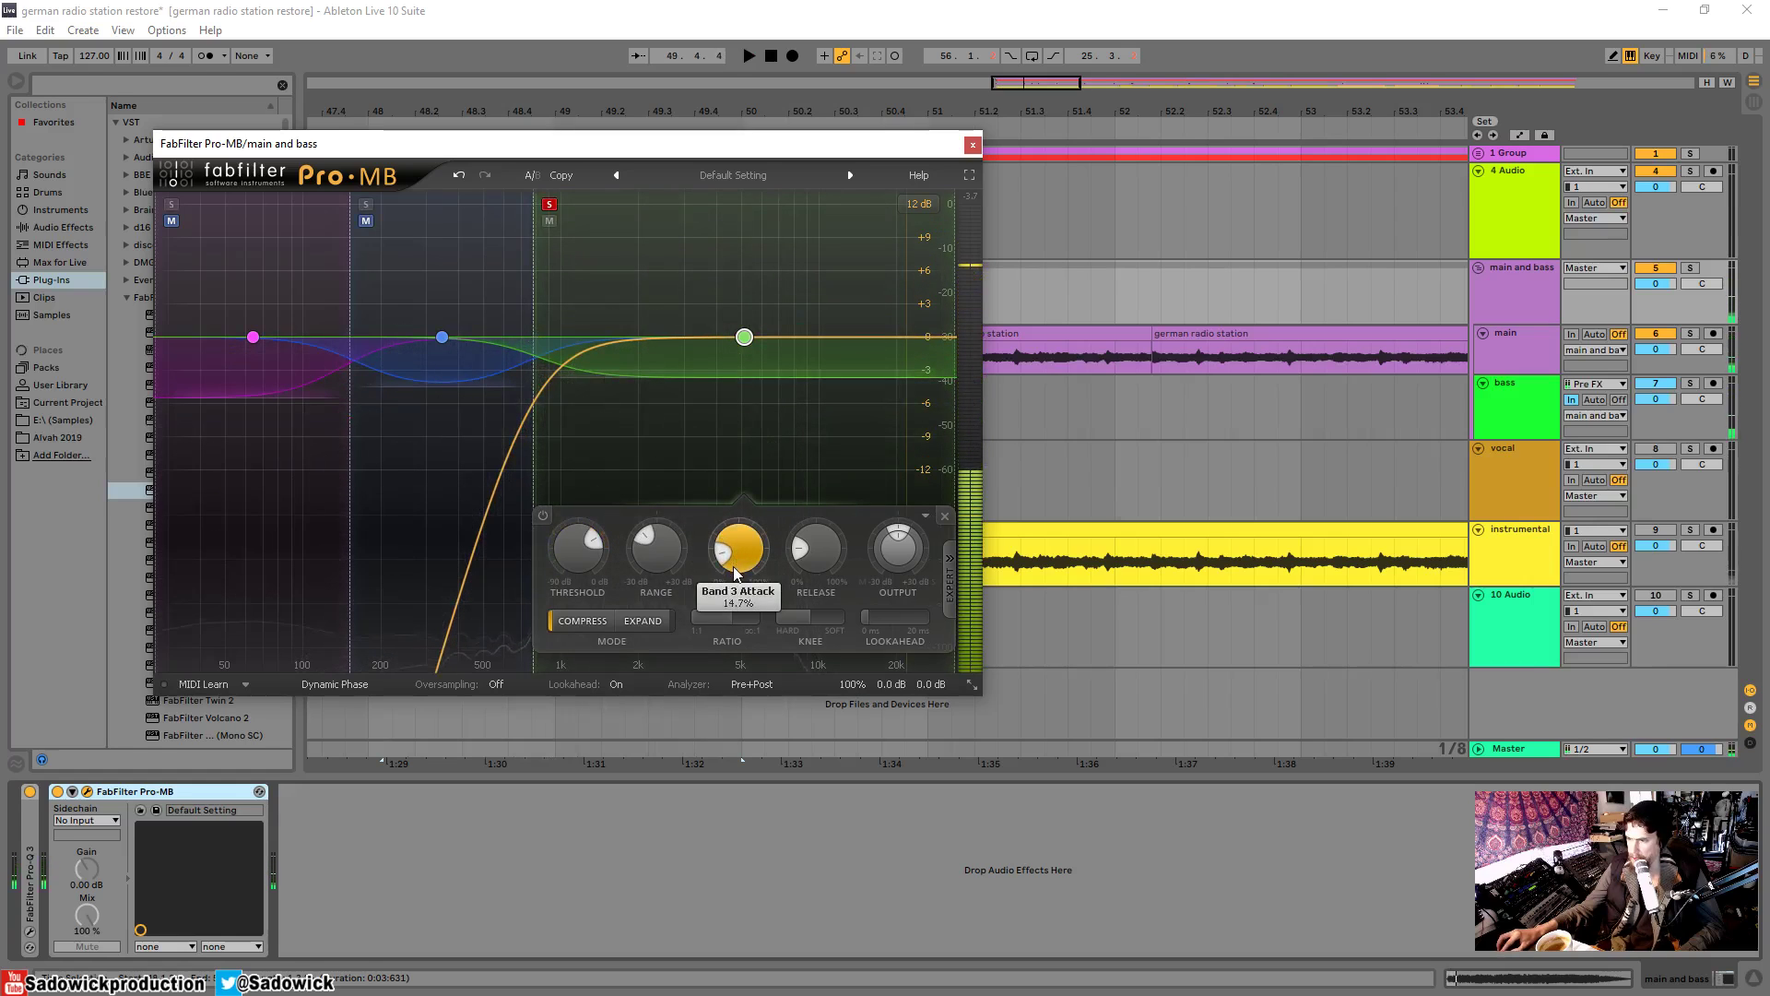
key(space)
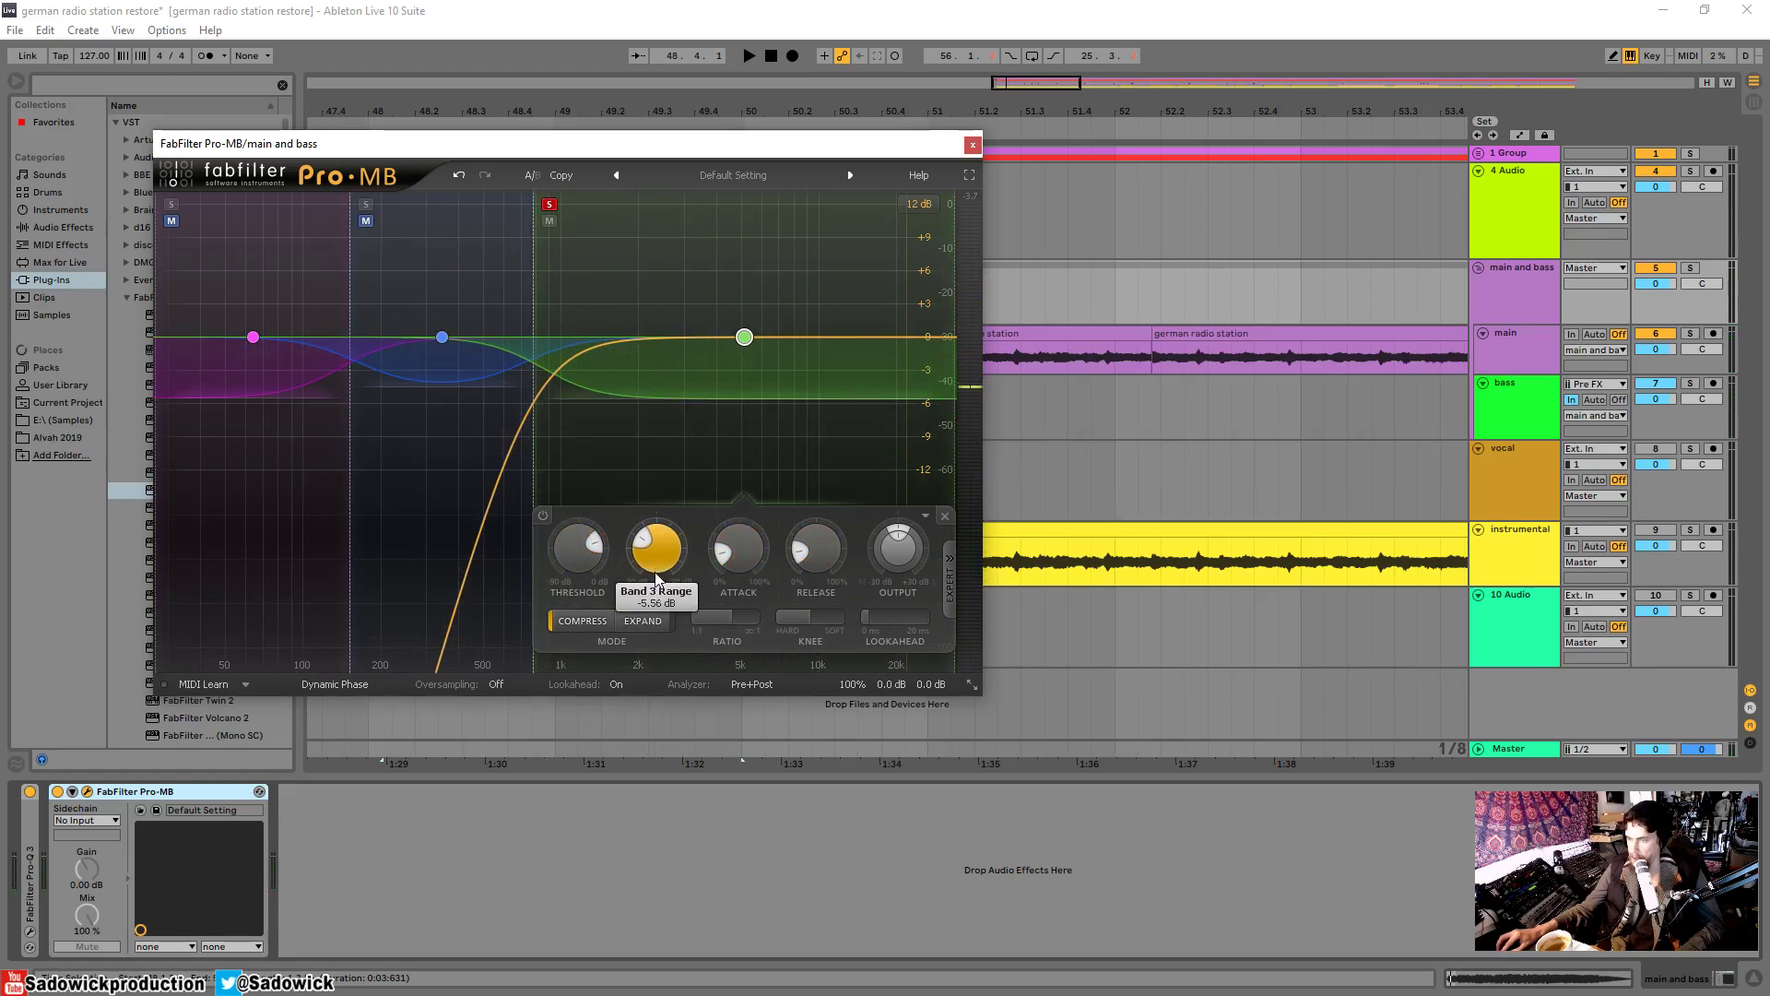
key(space)
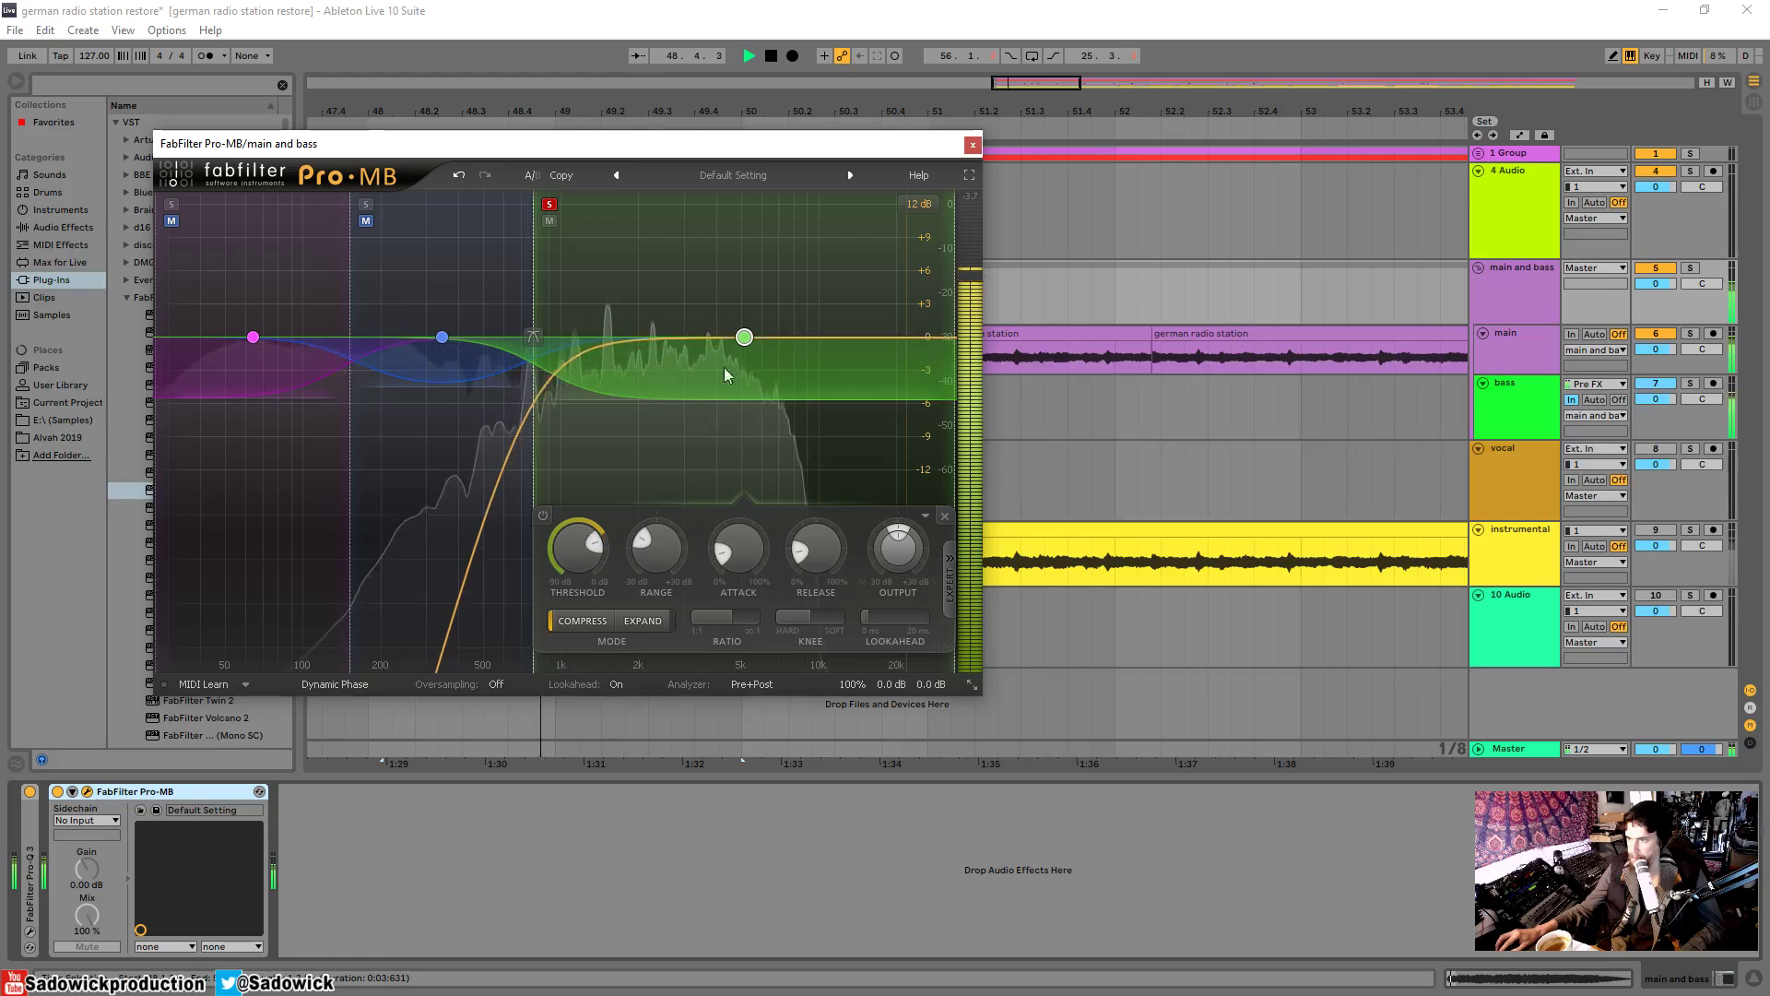
drag(738, 407, 735, 407)
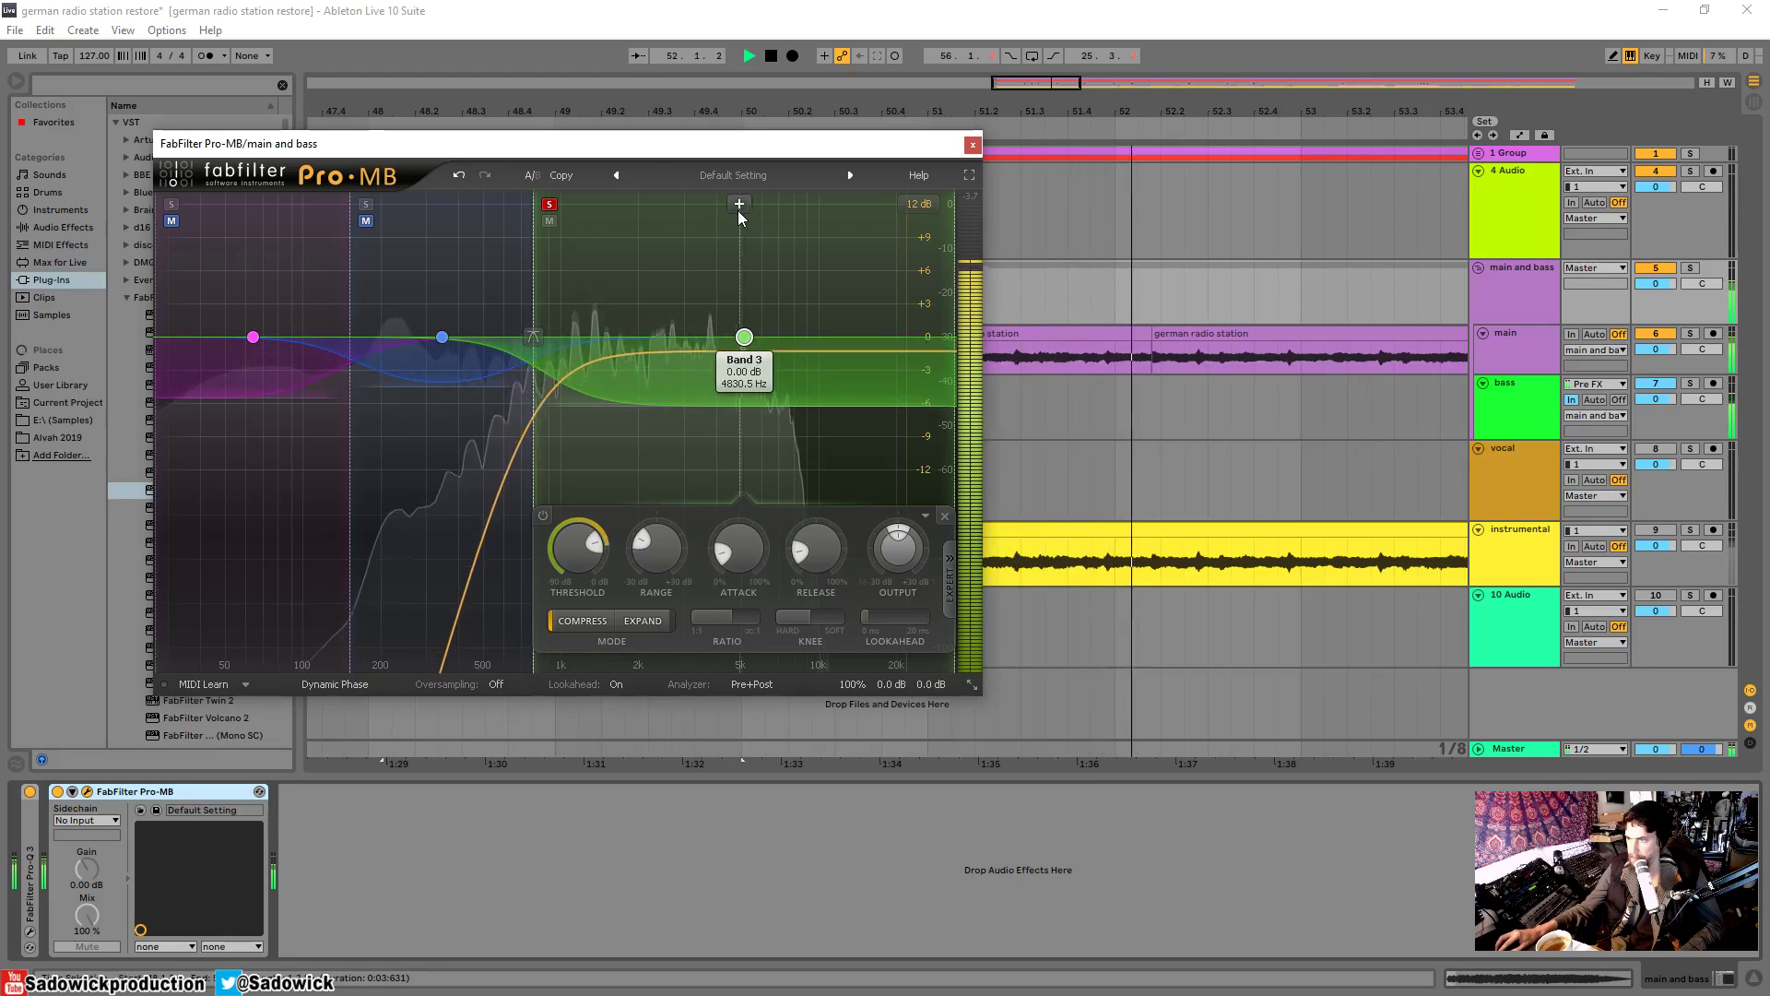
- Add a fourth band above a crossover between 2 and 5 kHz, audition it solo, and set its range to about -7.7 dB
key(space)
click(694, 203)
key(space)
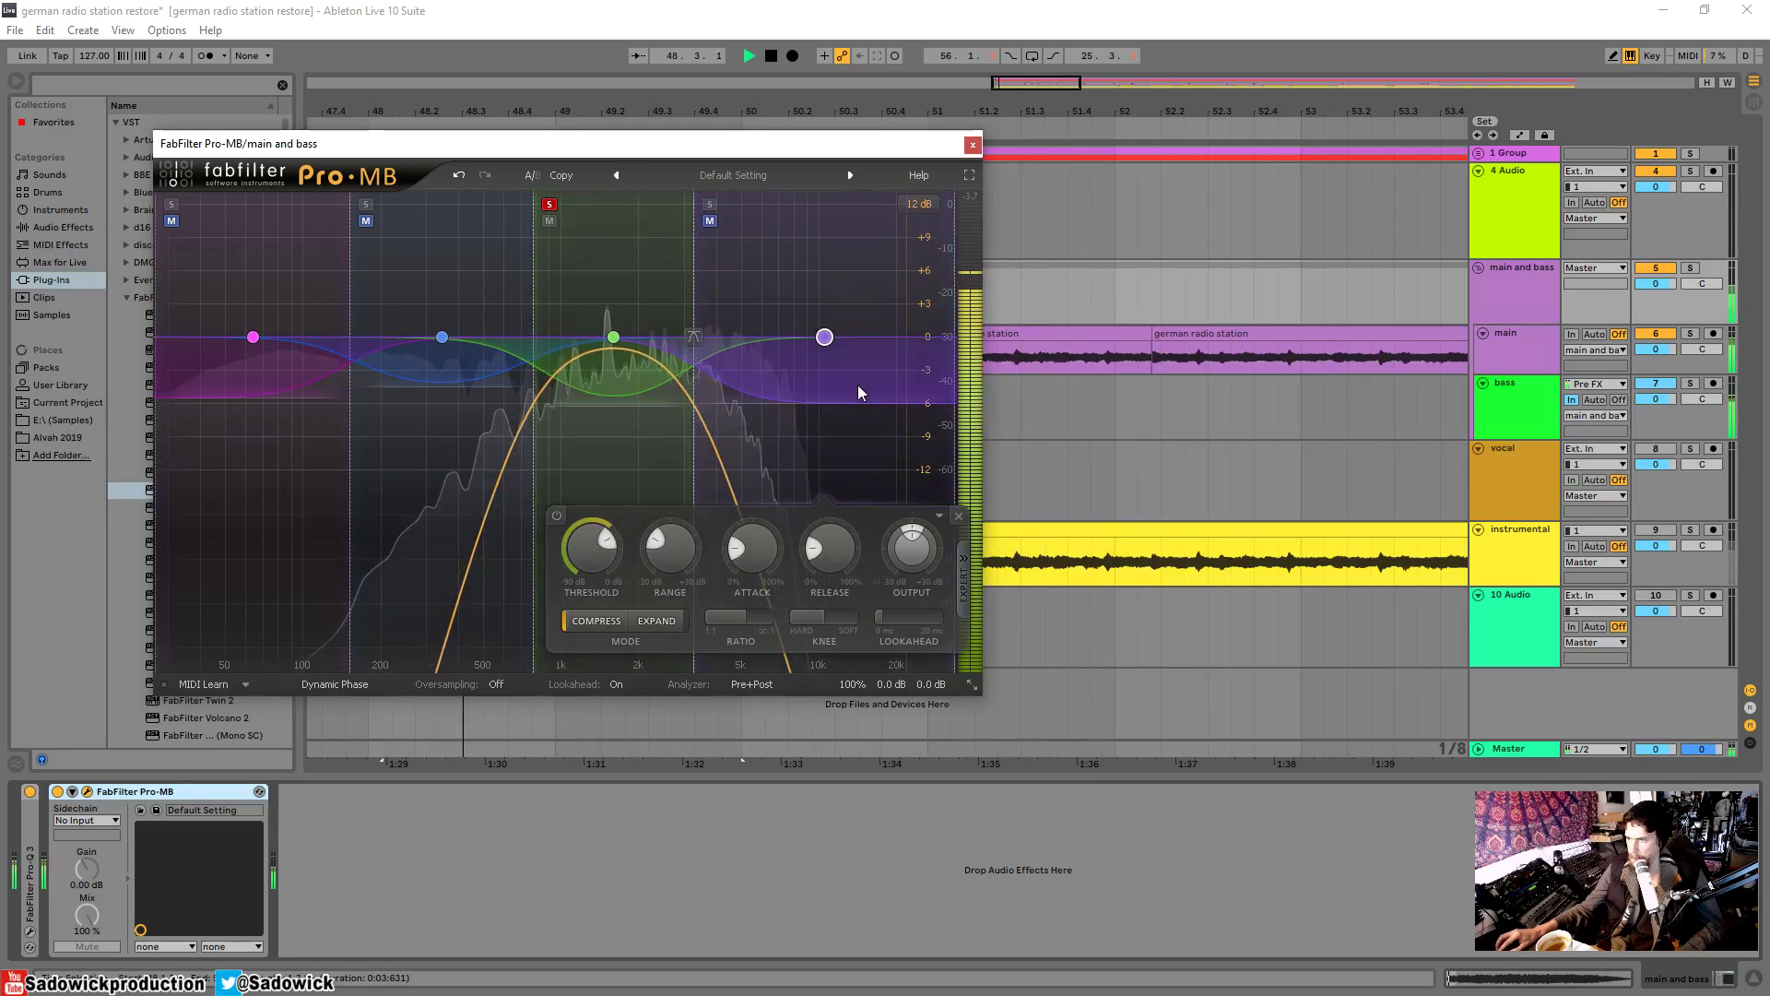
click(710, 204)
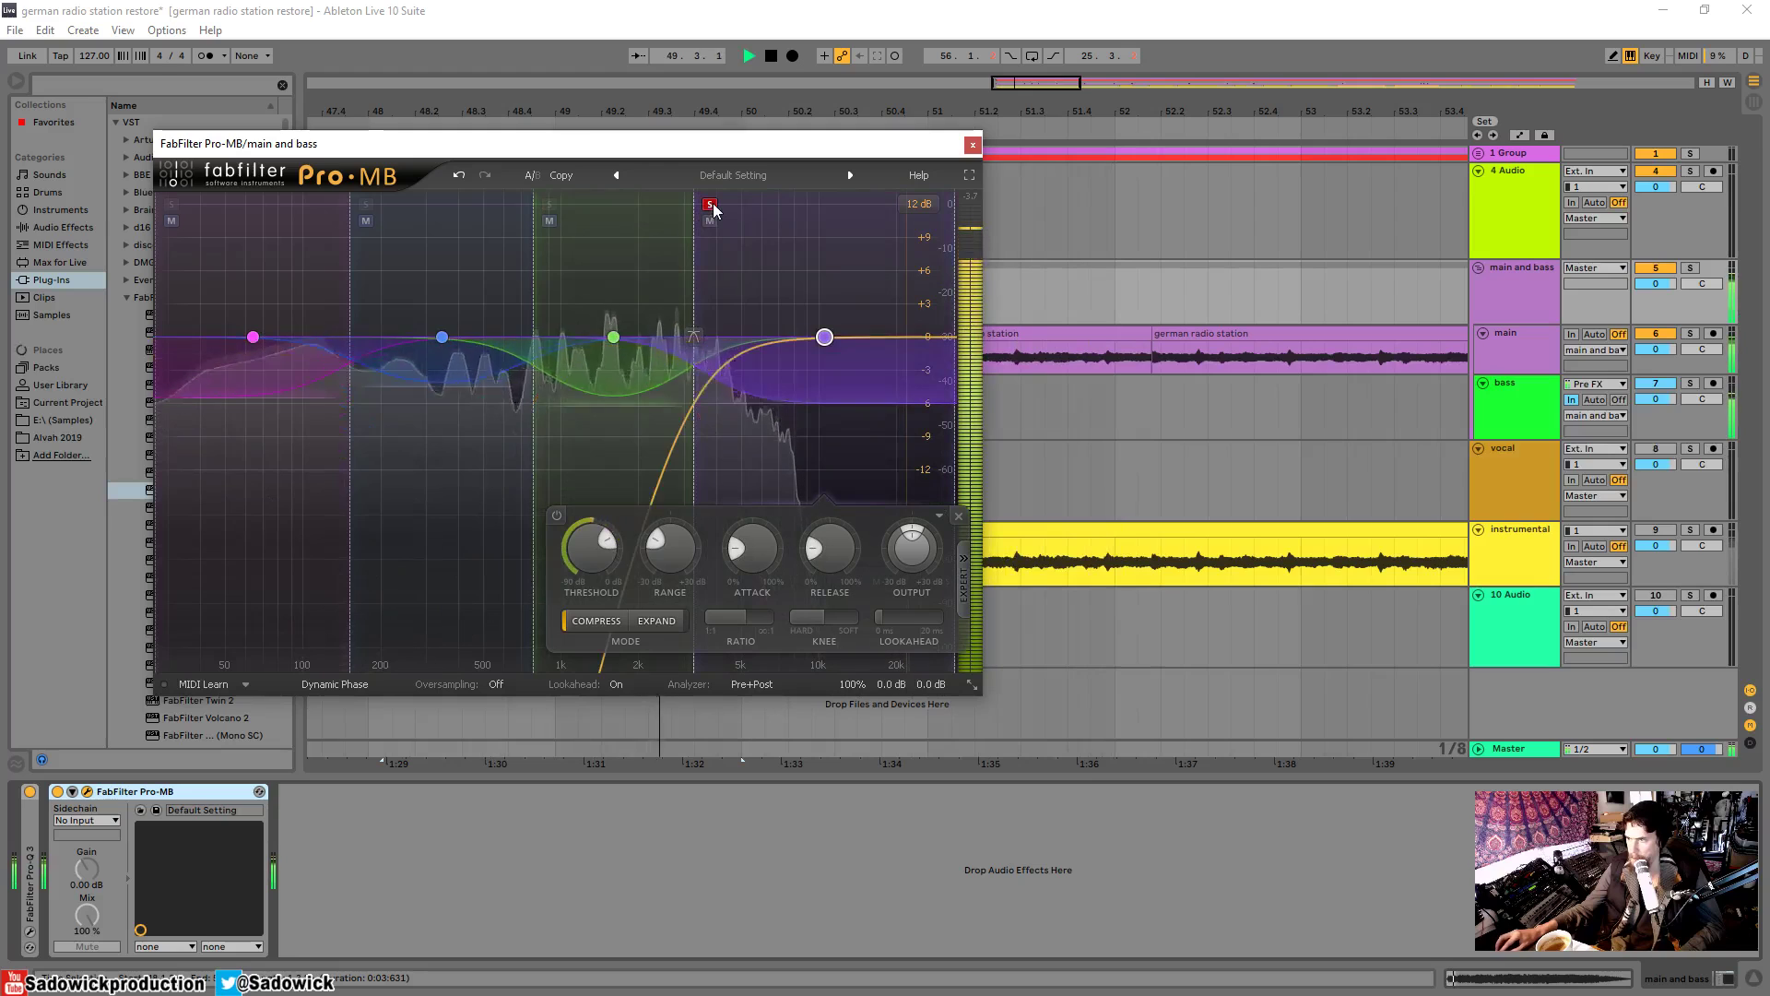
click(710, 205)
drag(824, 397, 825, 424)
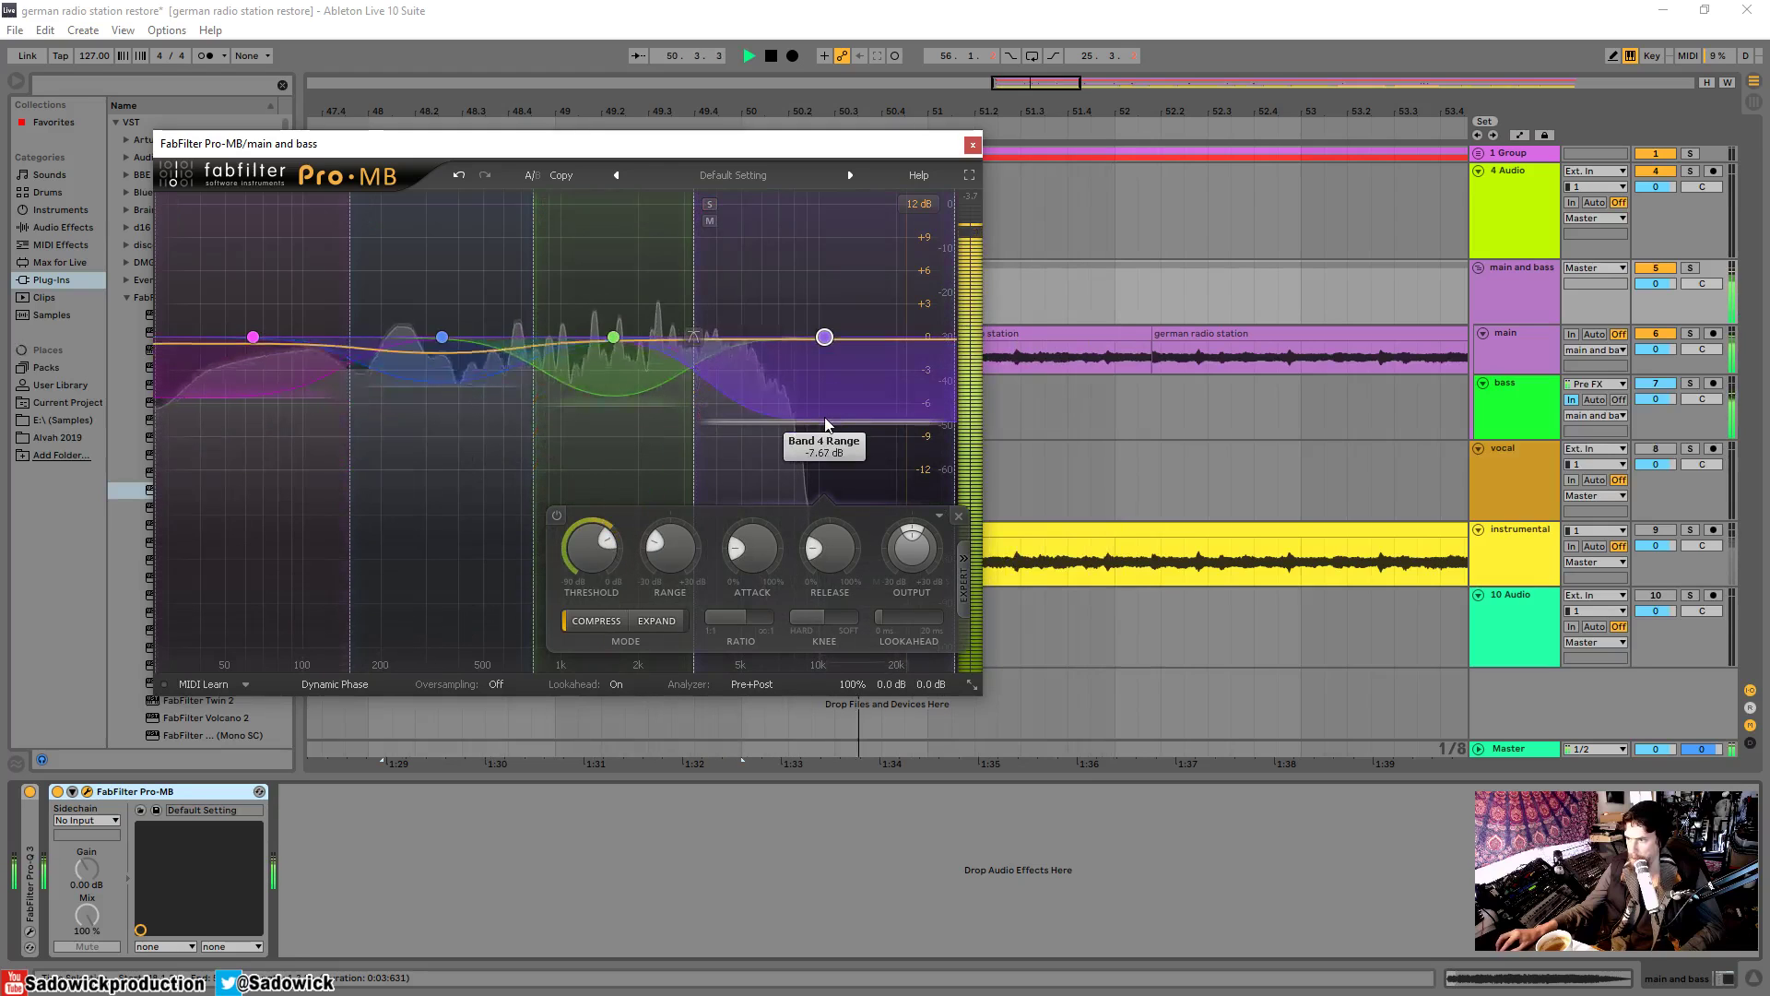
key(space)
- Play from the short main clip around bar 56 and compare the second band soloed against the full mix
drag(1063, 114, 1063, 37)
drag(1132, 113, 1137, 114)
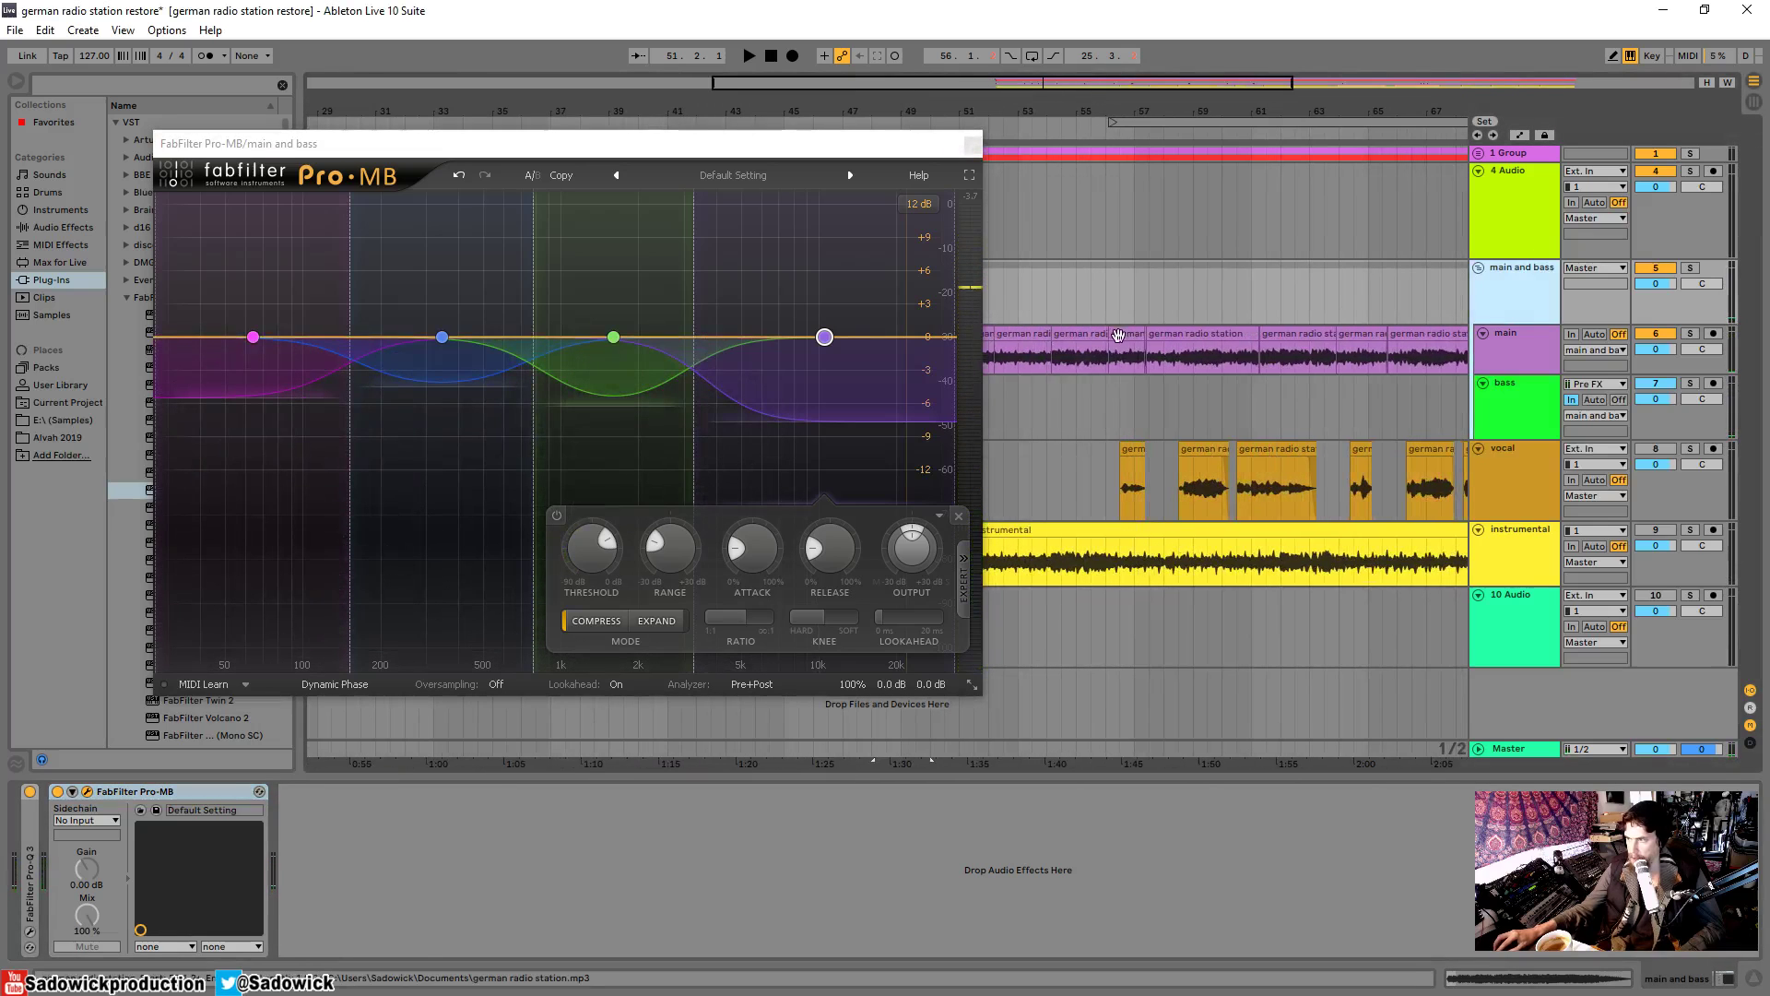
click(1119, 335)
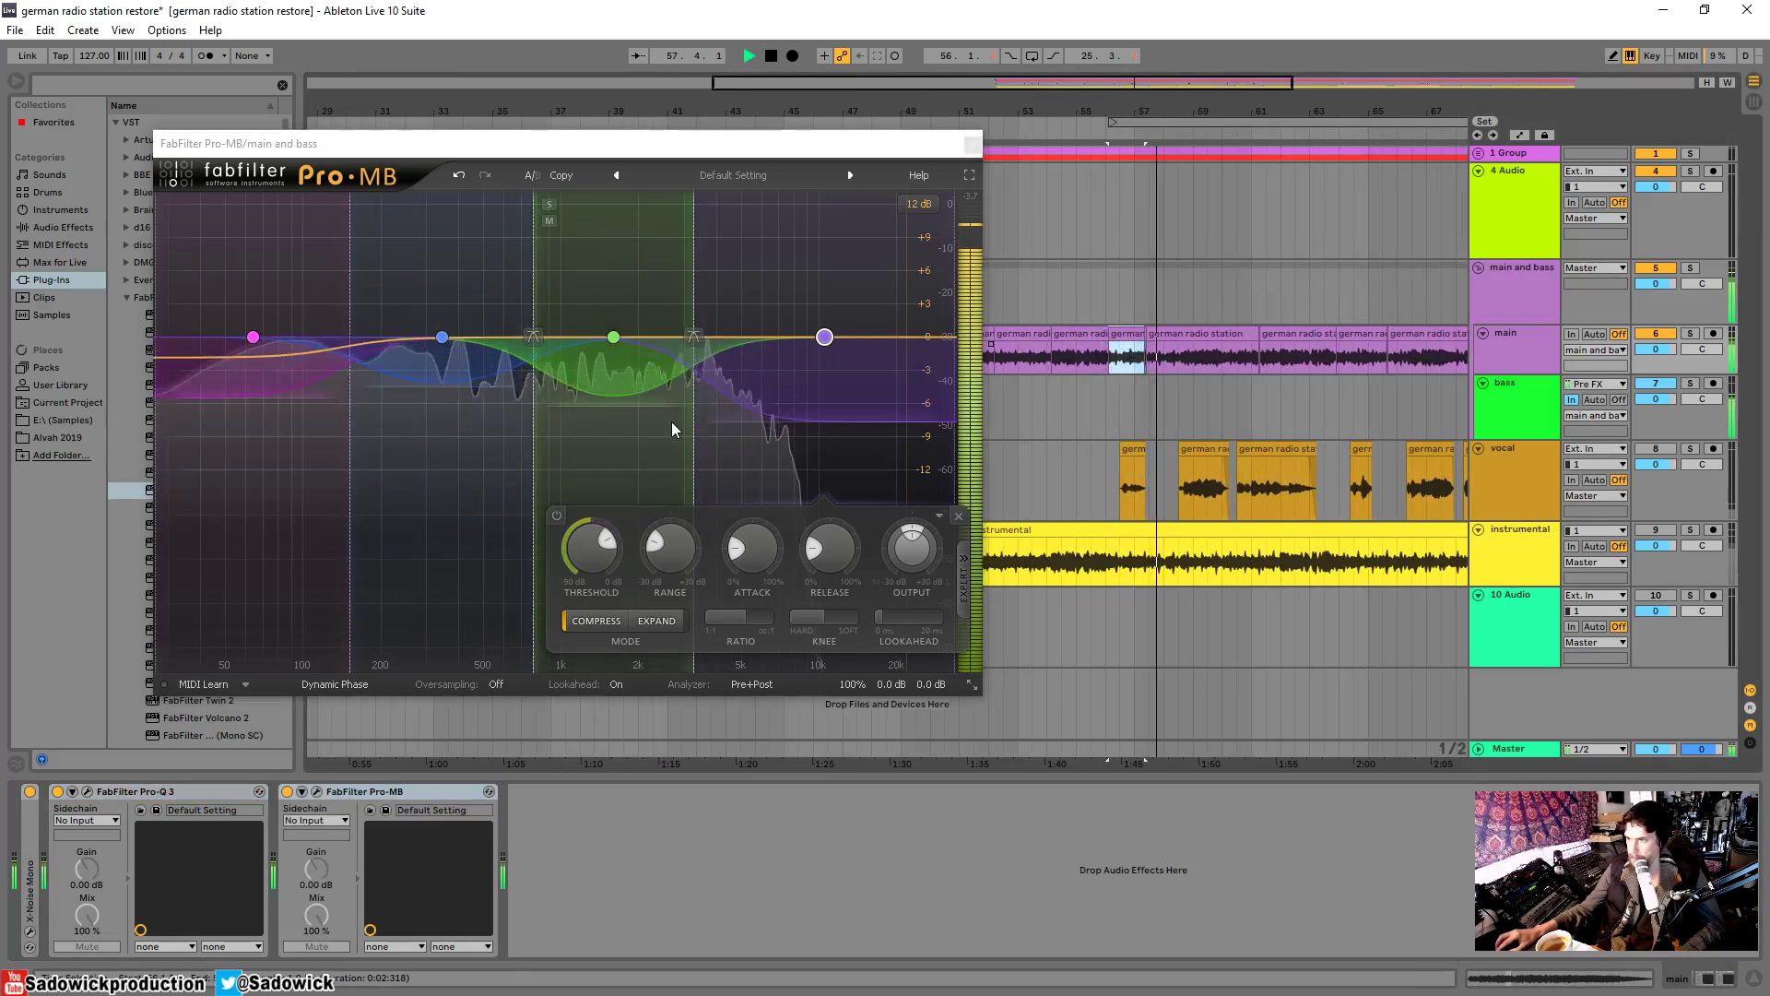
click(365, 204)
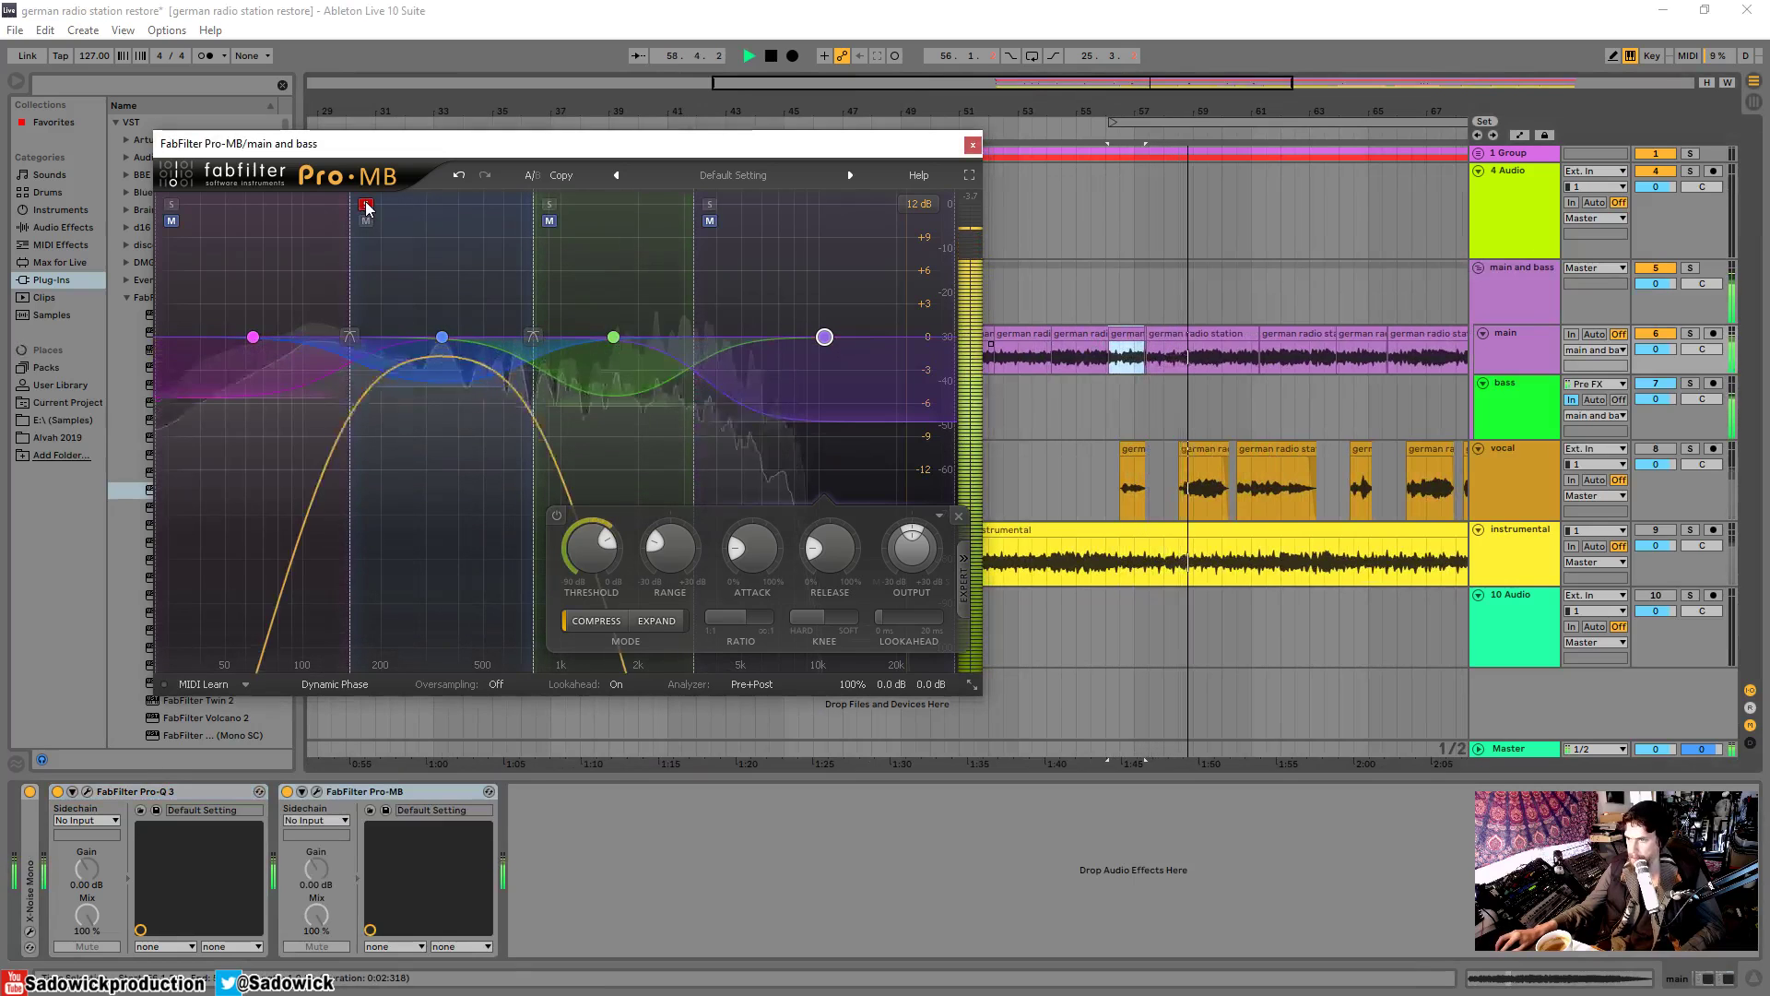
click(365, 204)
click(429, 387)
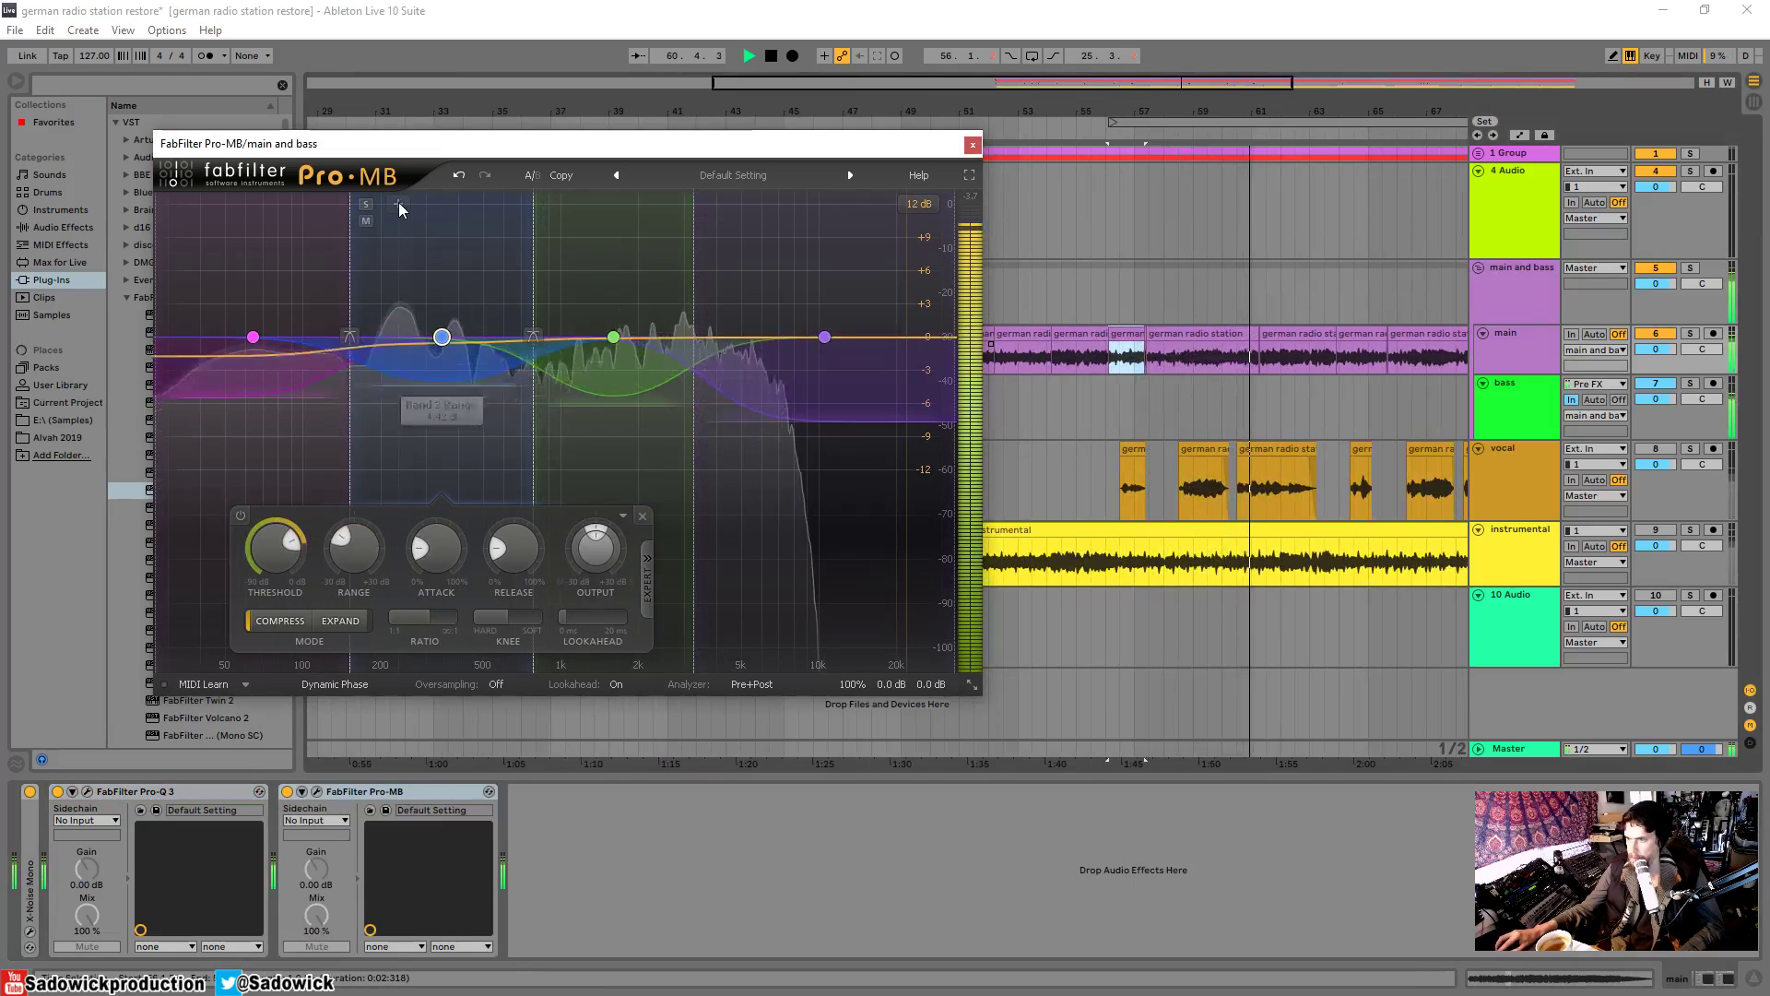
click(366, 204)
click(366, 204)
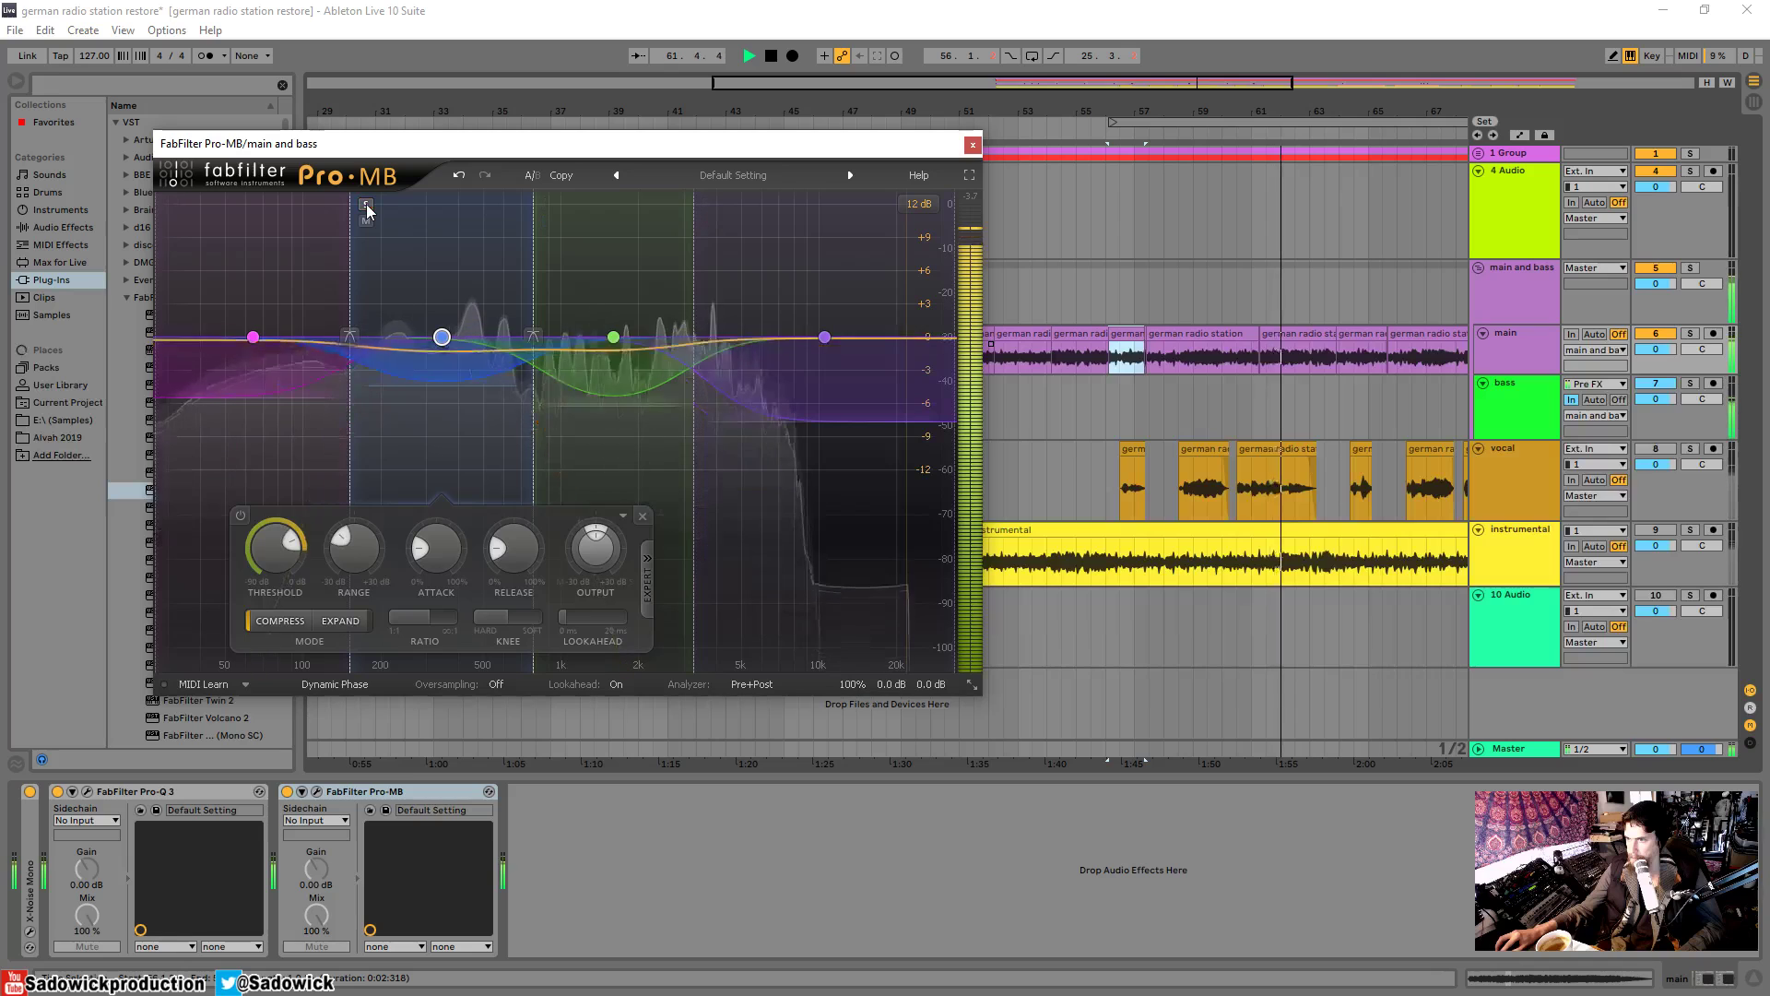
- Audition the low band solo and in the full mix while adjusting its range, settling at about -6.5 dB
click(170, 203)
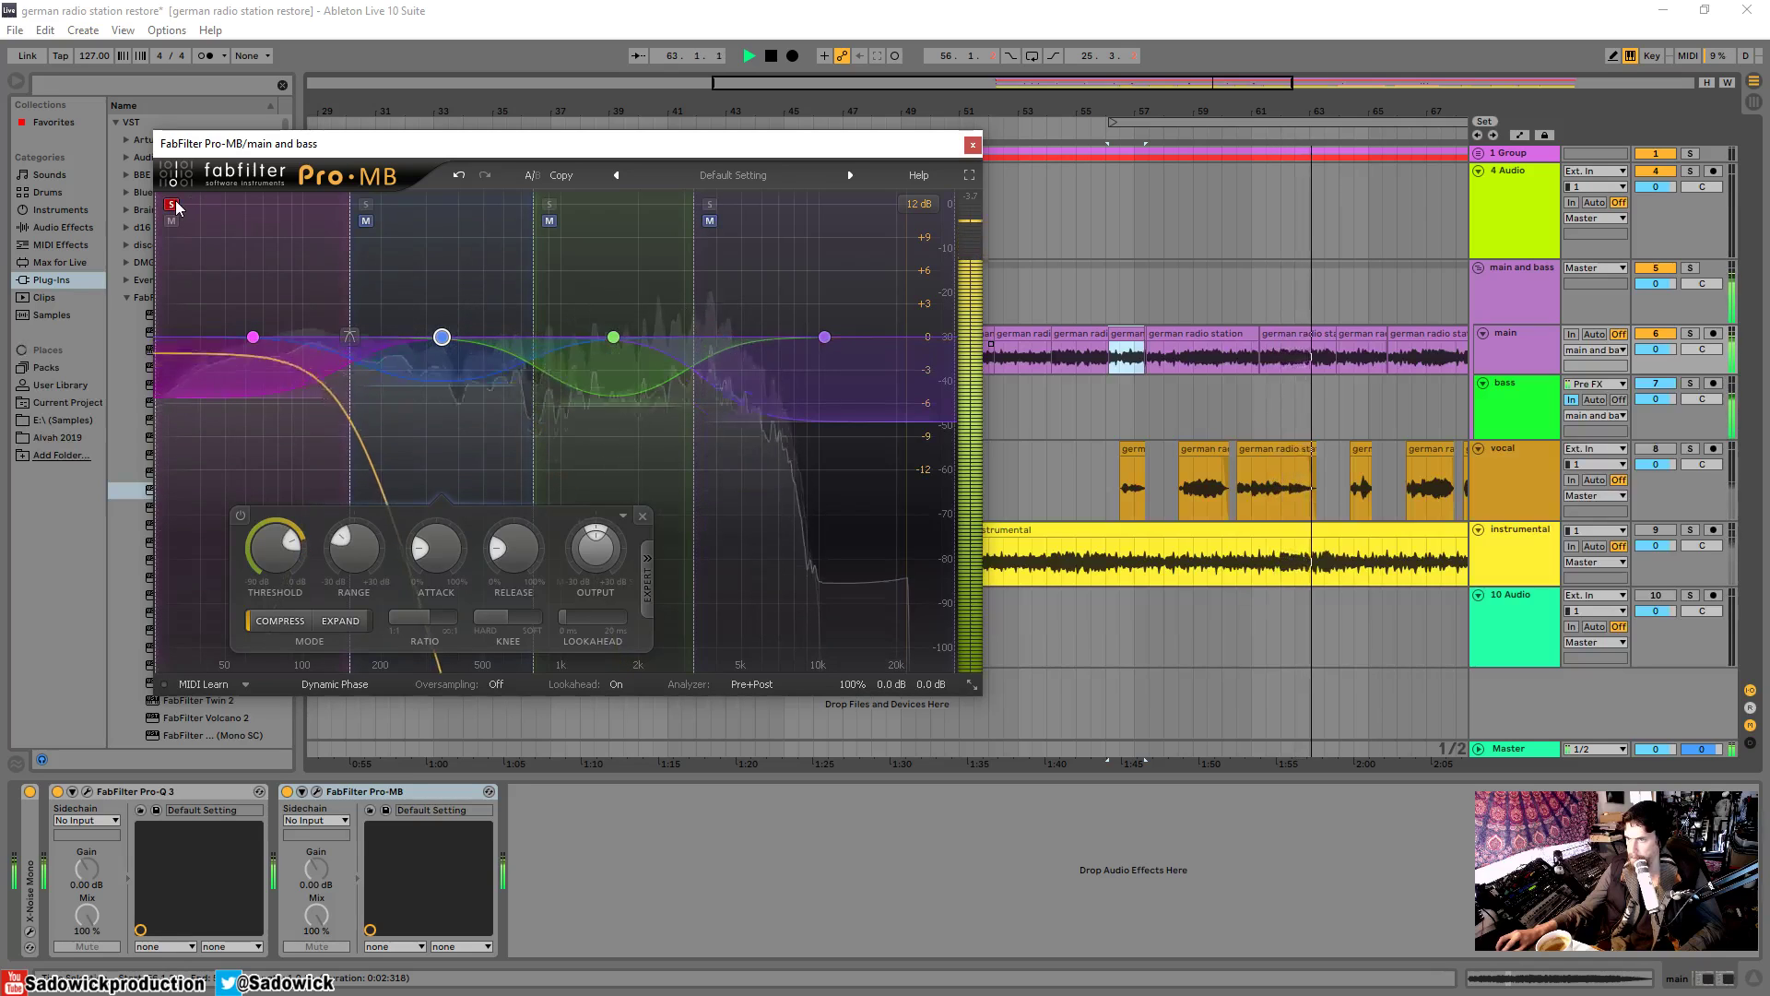
mouse_move(255, 402)
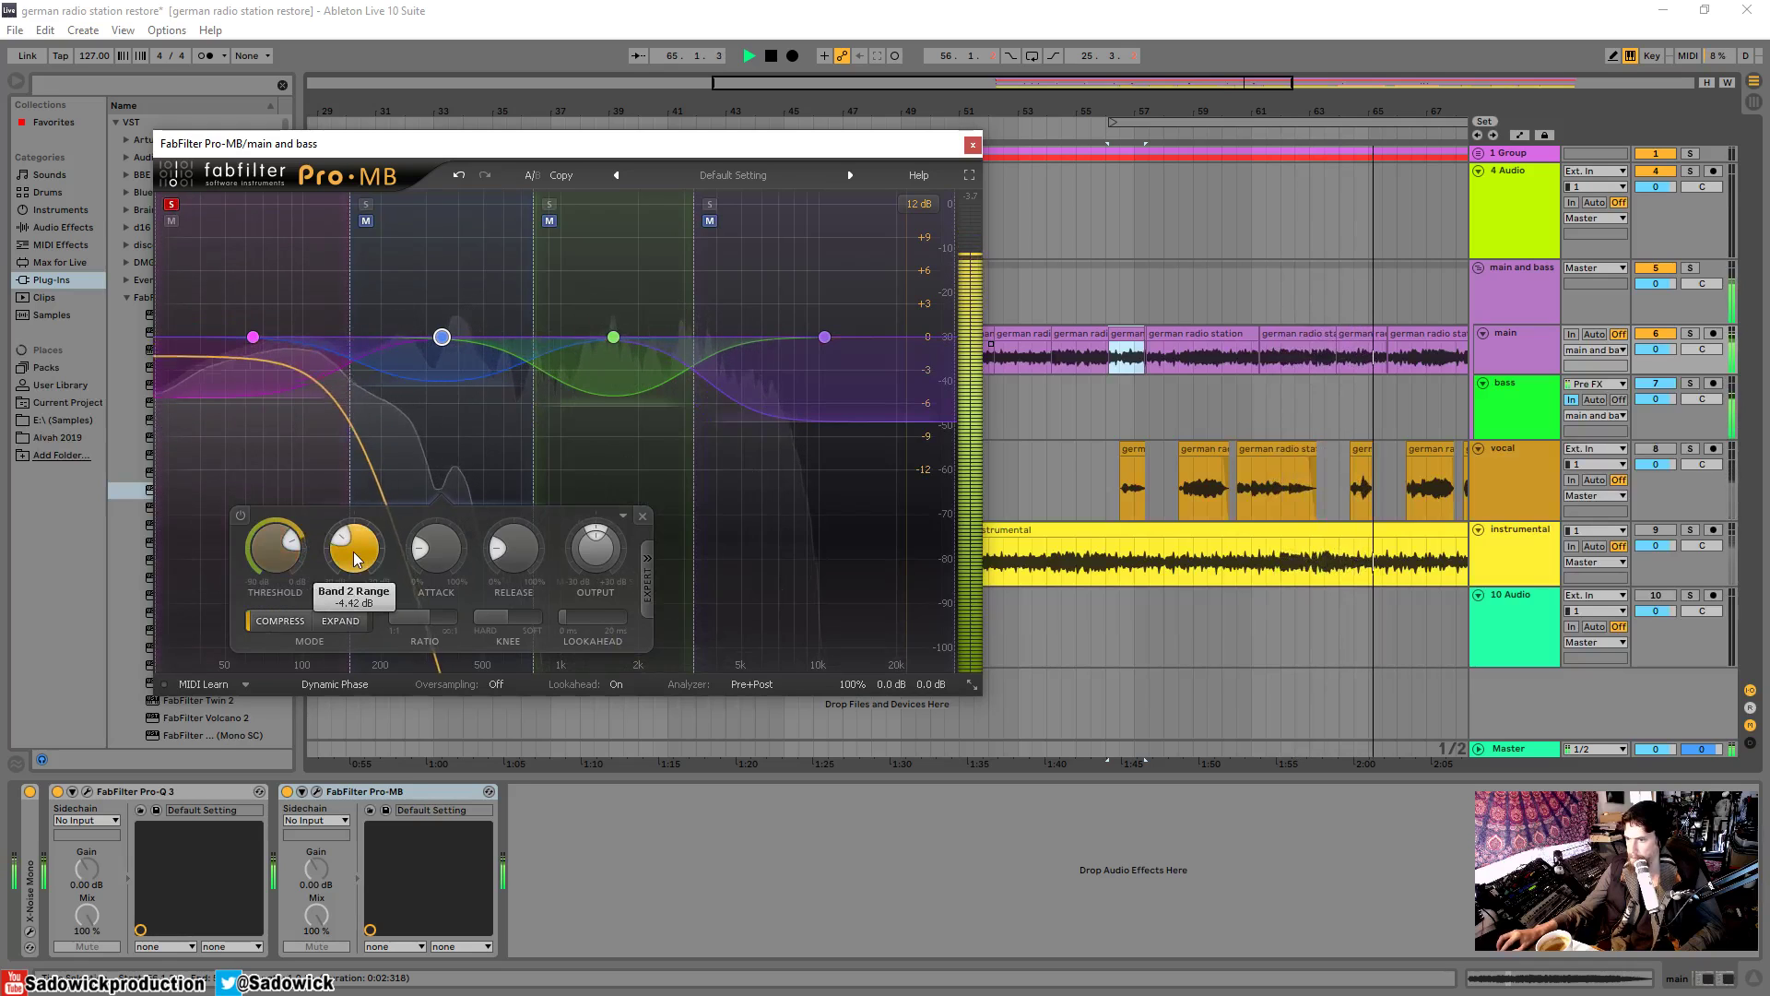
mouse_move(427, 625)
drag(427, 624, 463, 612)
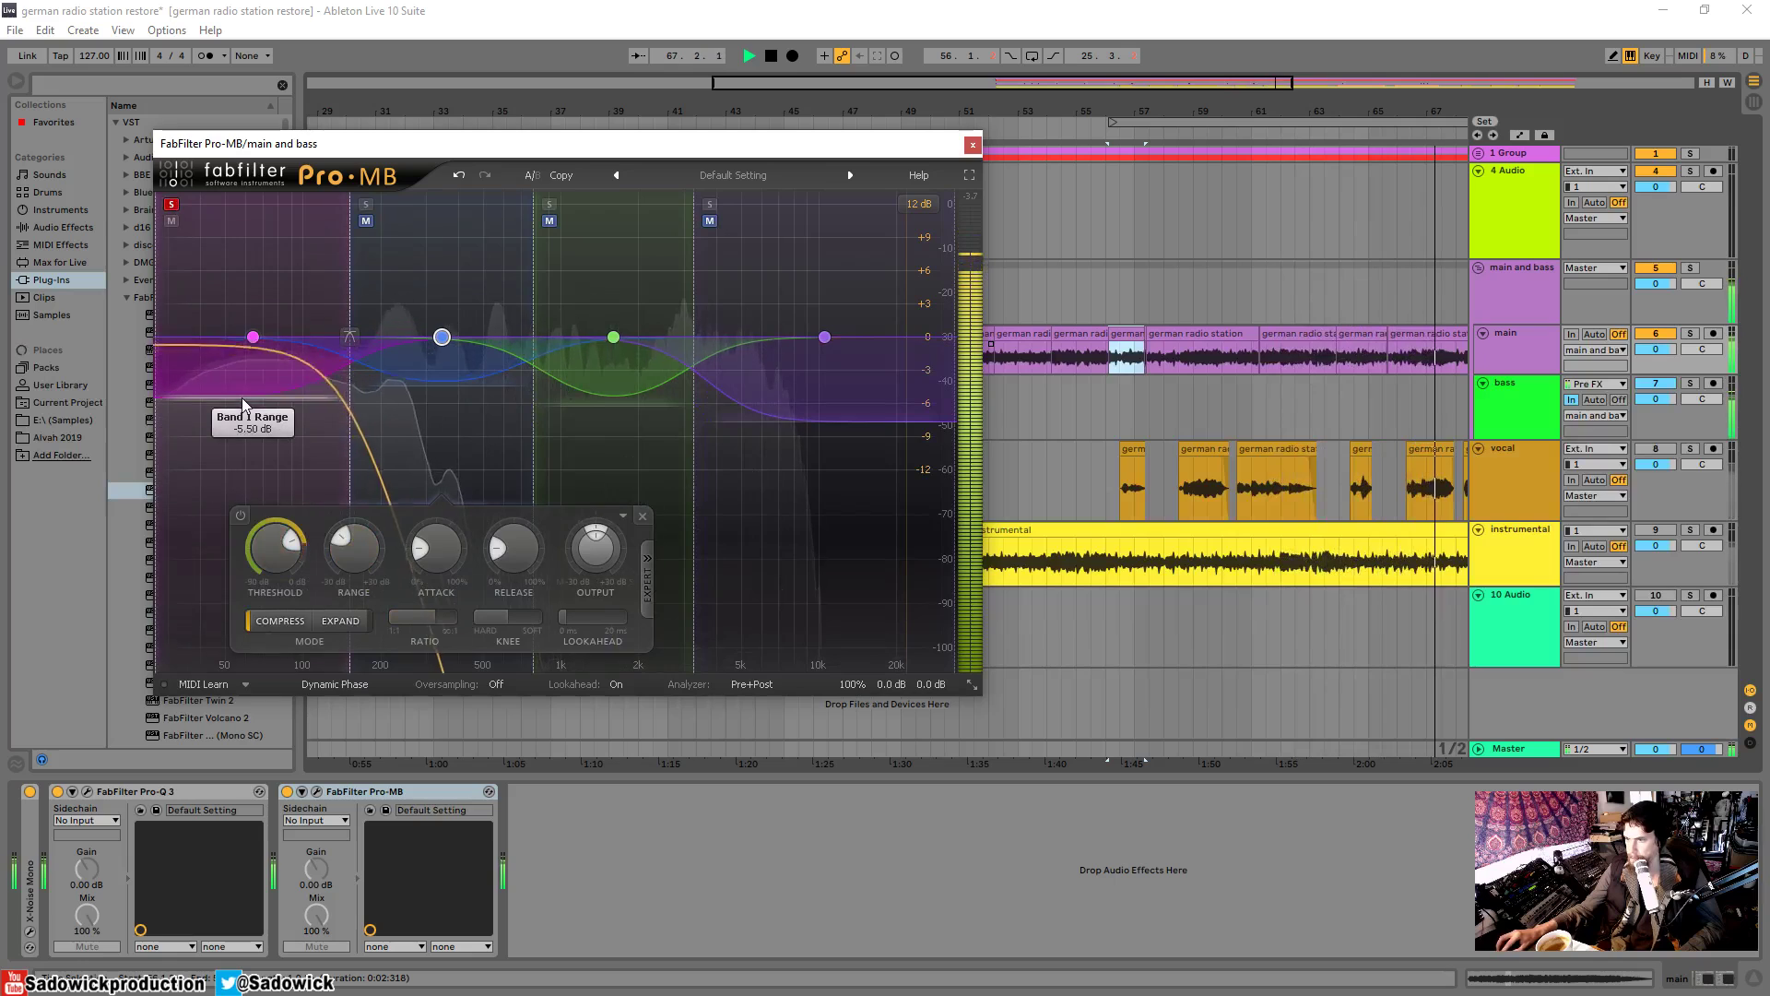
drag(241, 396, 241, 449)
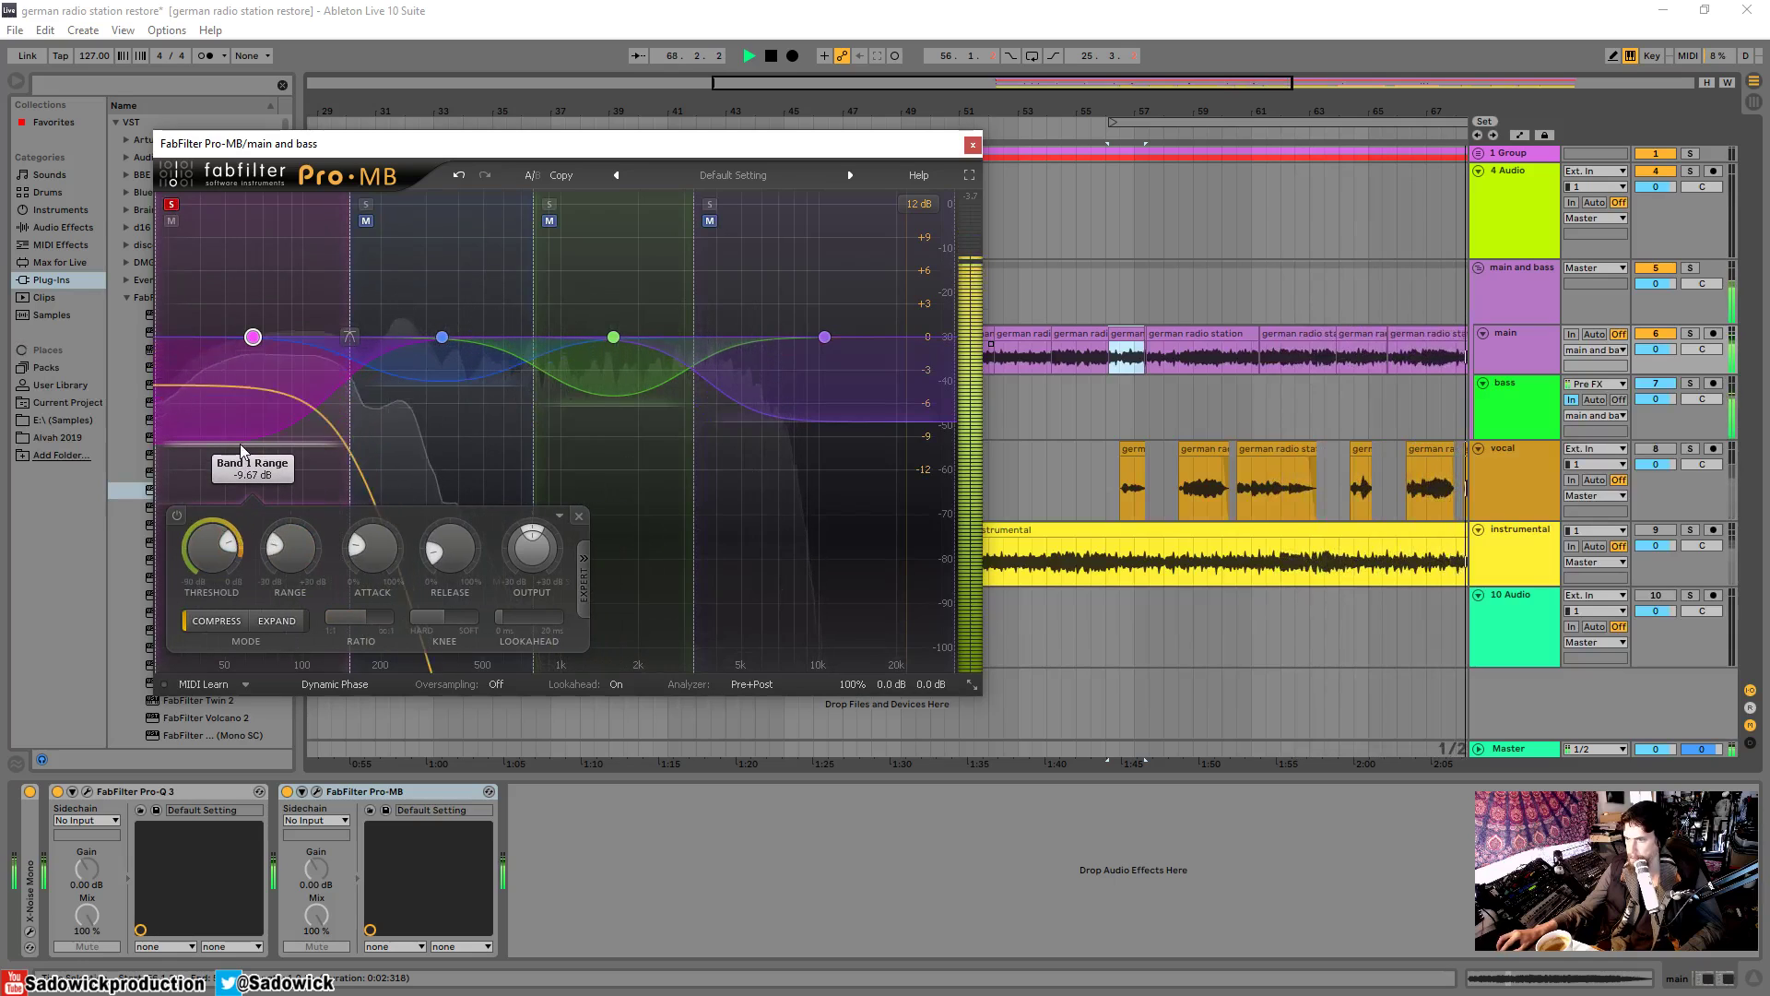
key(space)
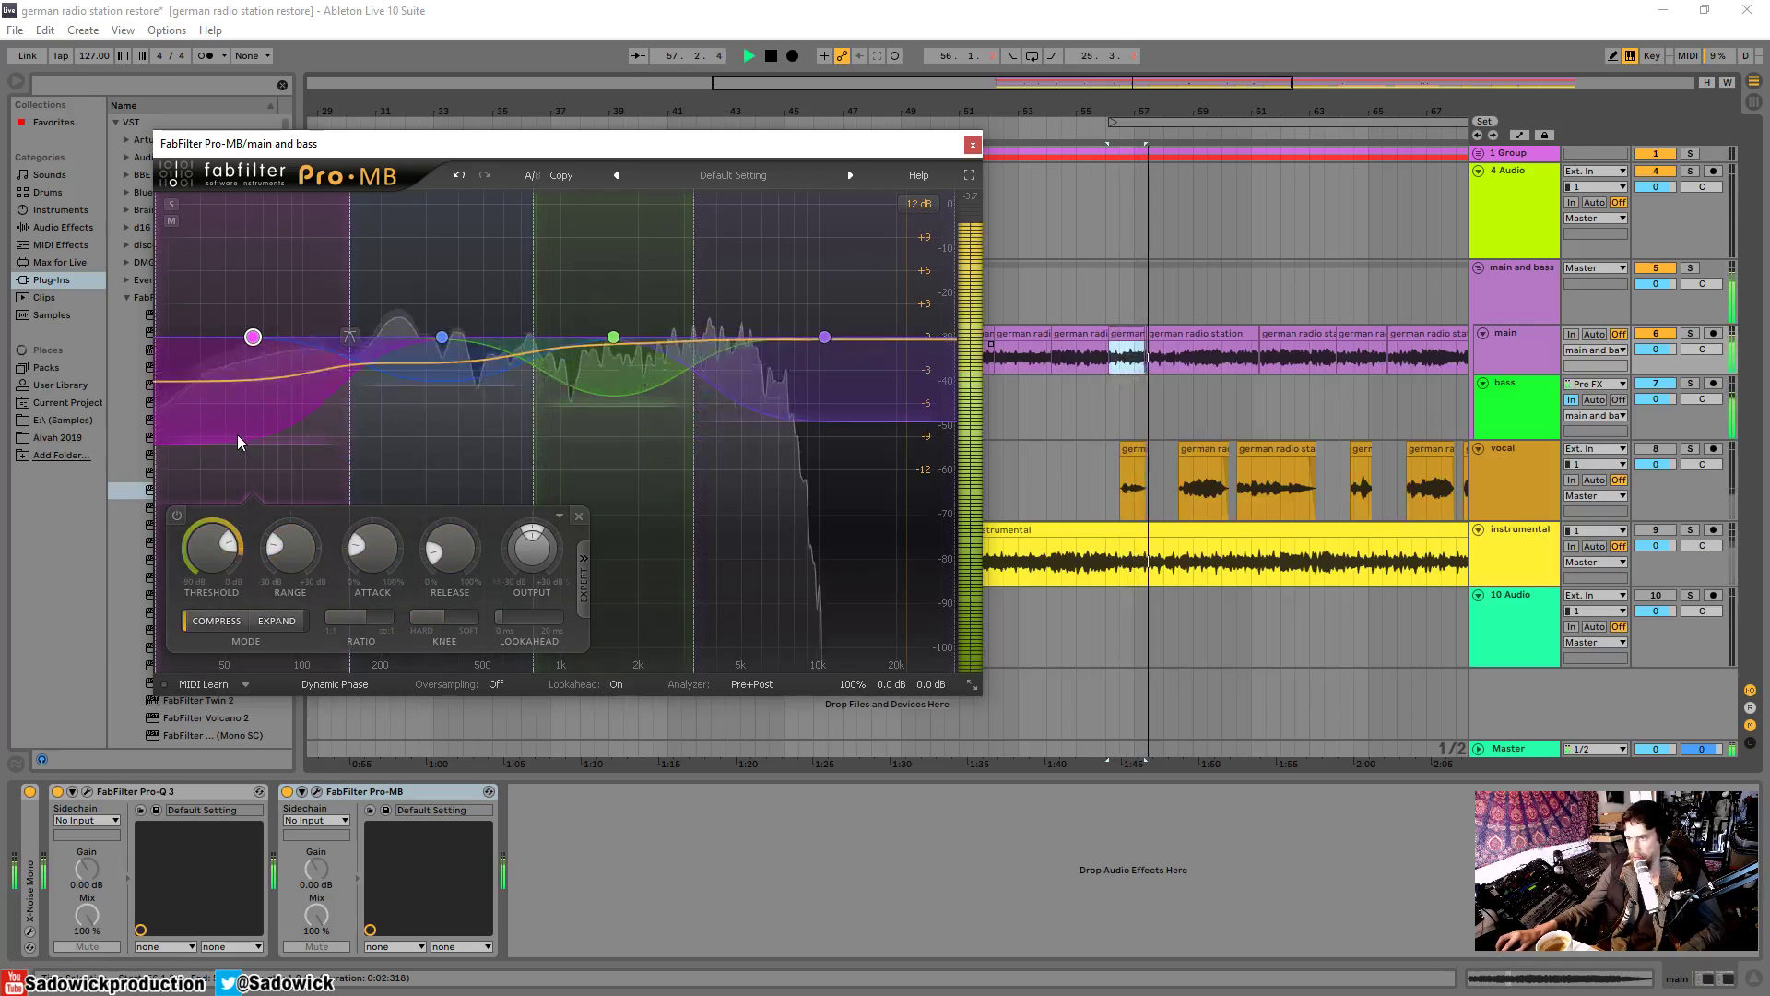
drag(237, 423, 237, 411)
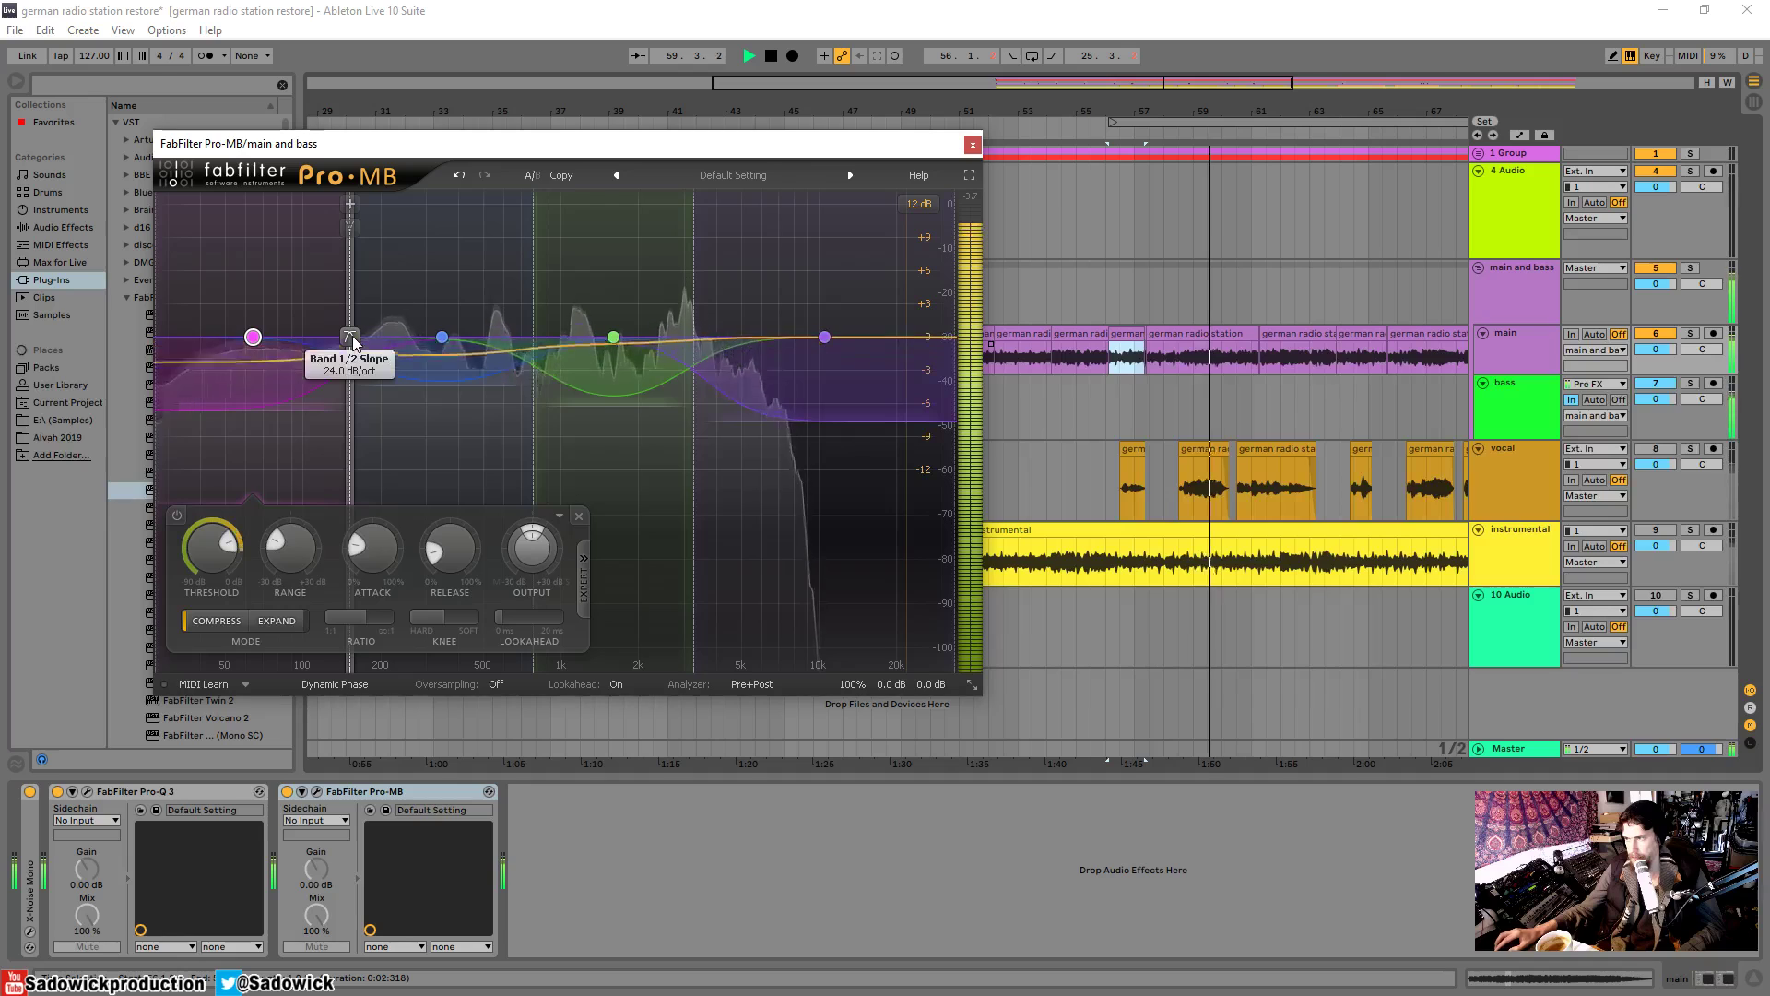
- Reduce the second band's range to about -3 dB and the fourth band's to about -5 dB, then close the group's Pro-MB window
drag(449, 401, 451, 378)
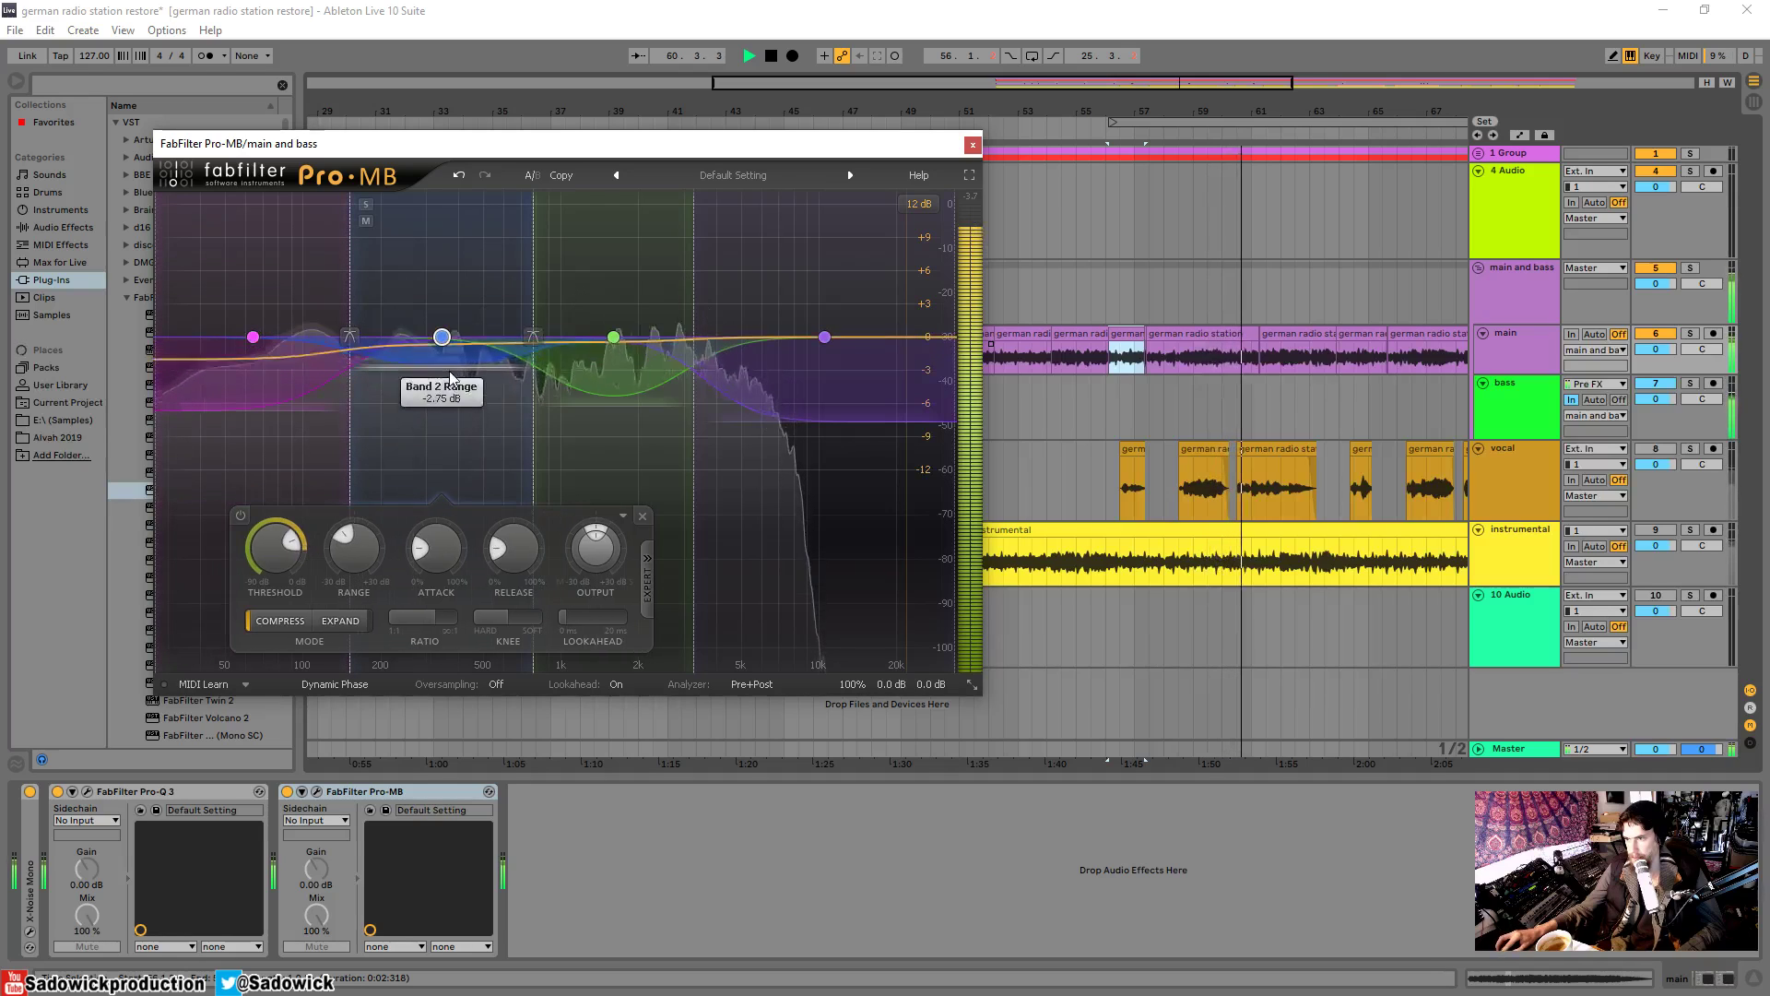
click(365, 205)
drag(823, 408, 819, 387)
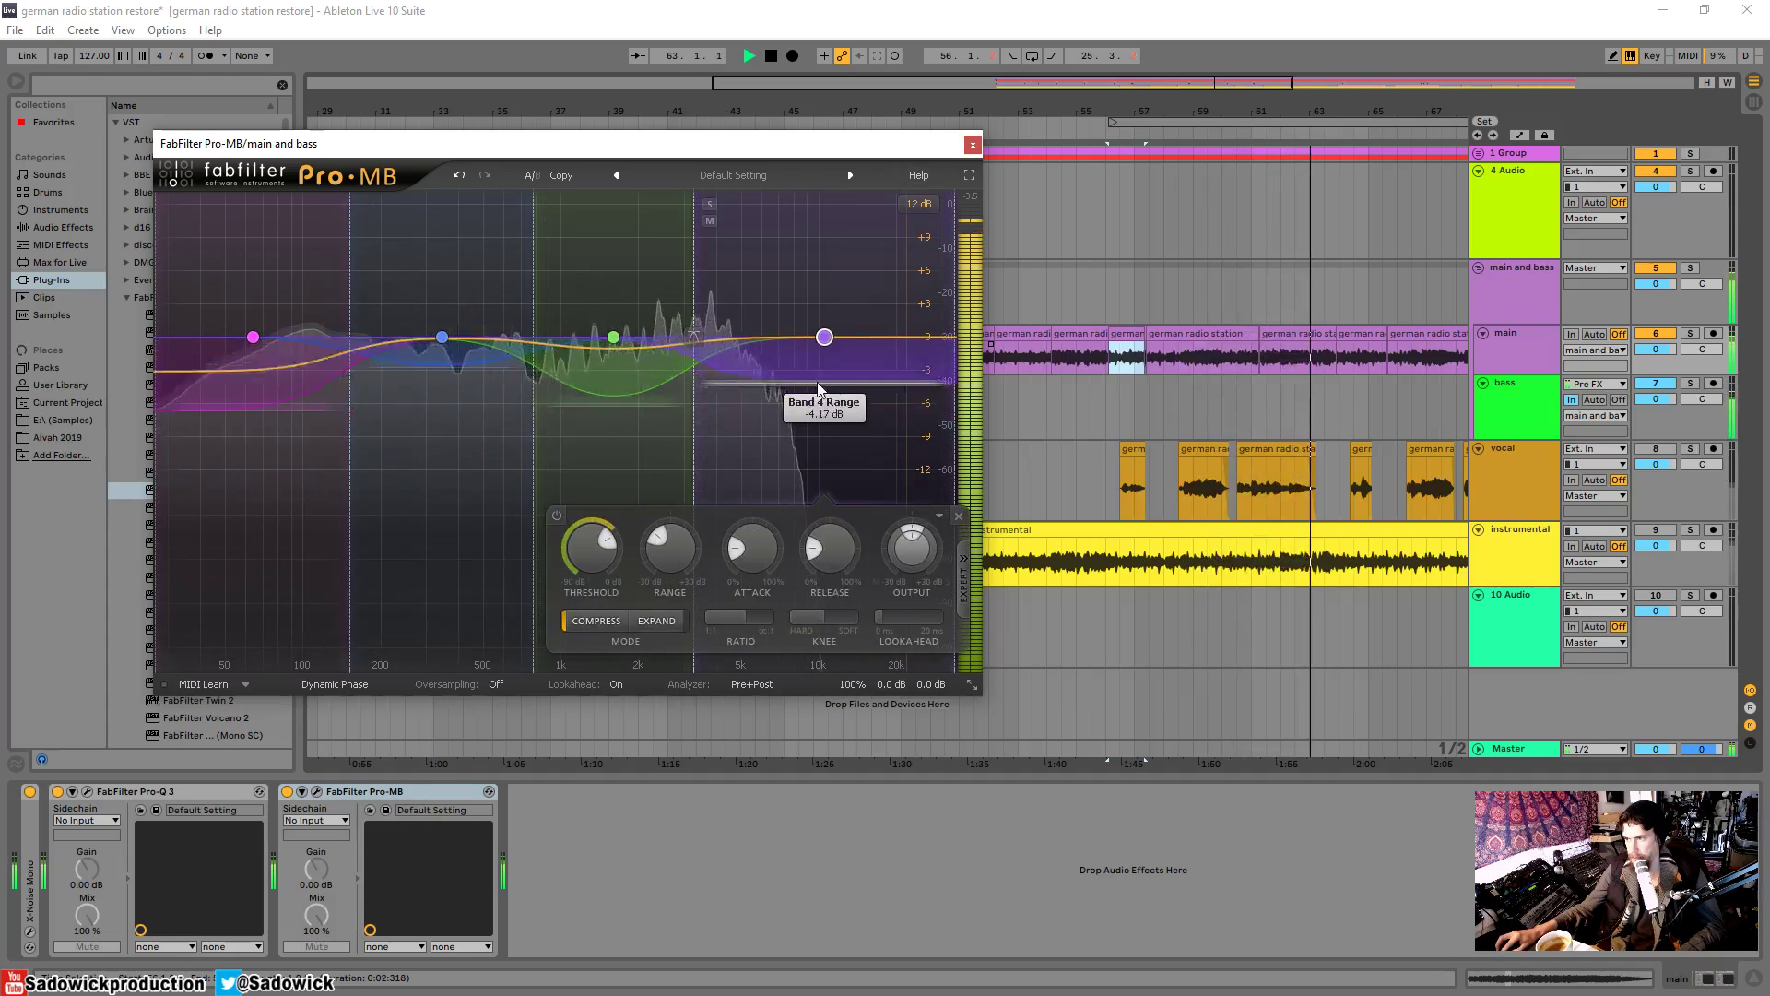
click(973, 145)
- Play back the main track's clip starting near bar 66 to hear the group compression on a later passage
drag(1421, 112, 972, 115)
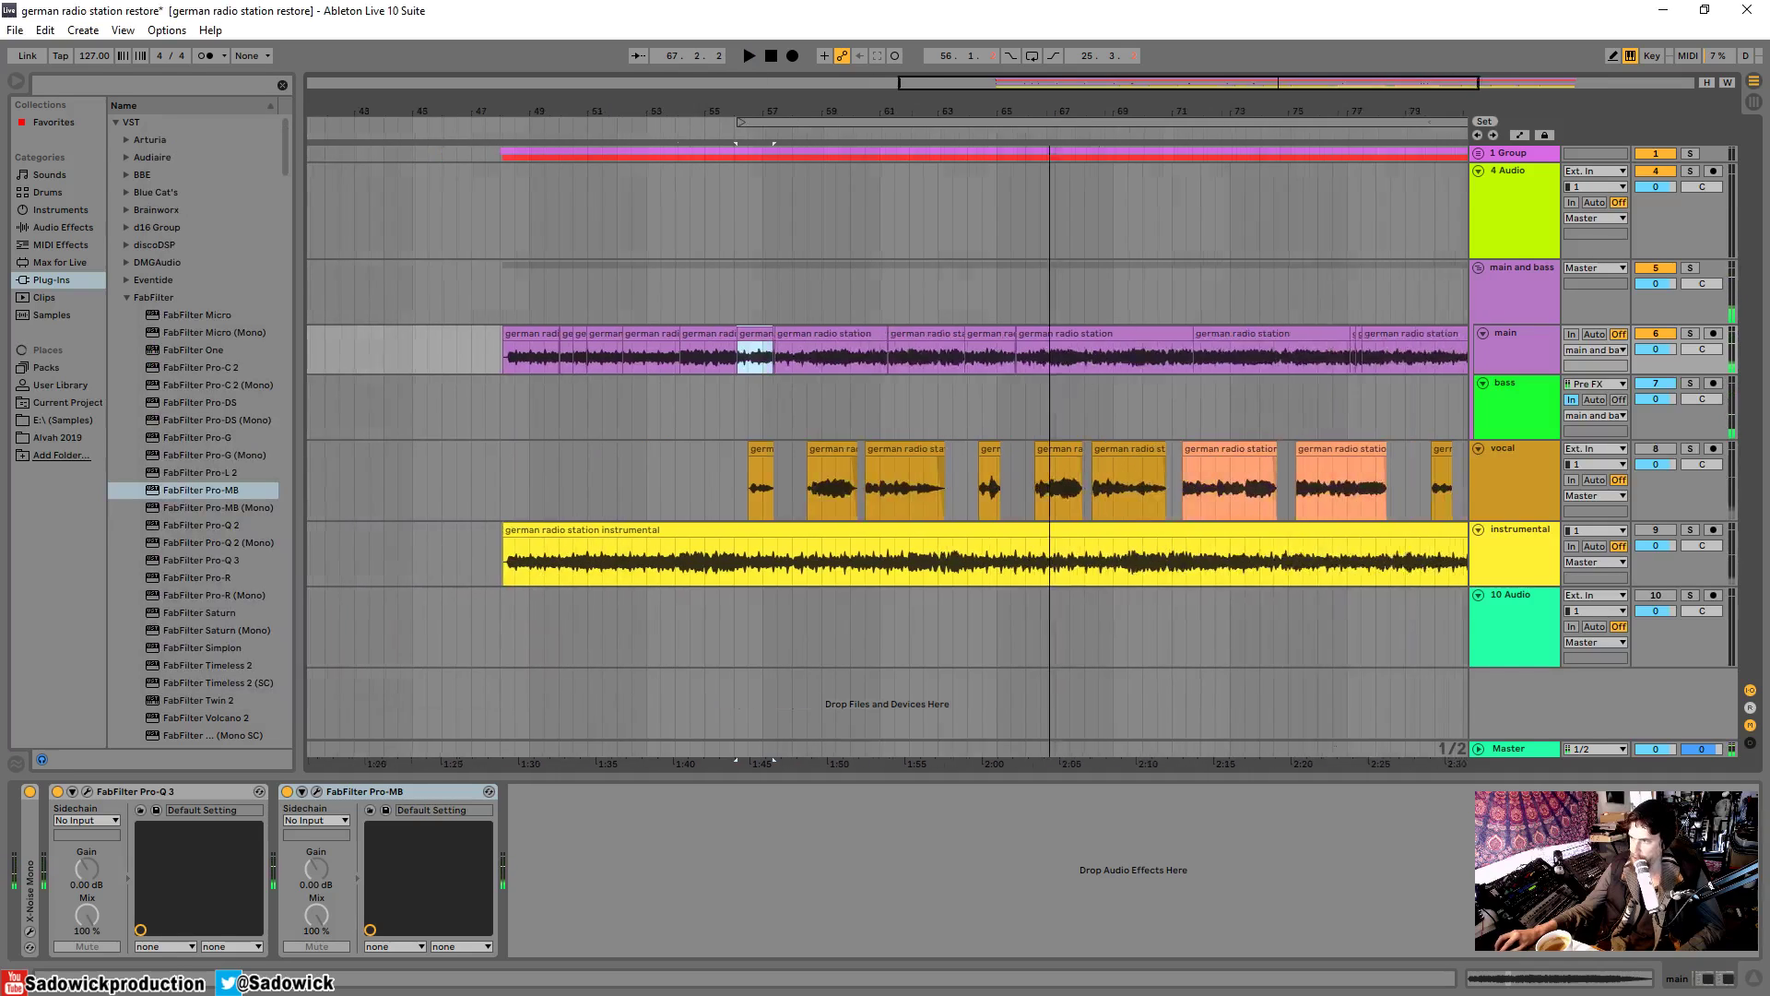
click(961, 333)
key(space)
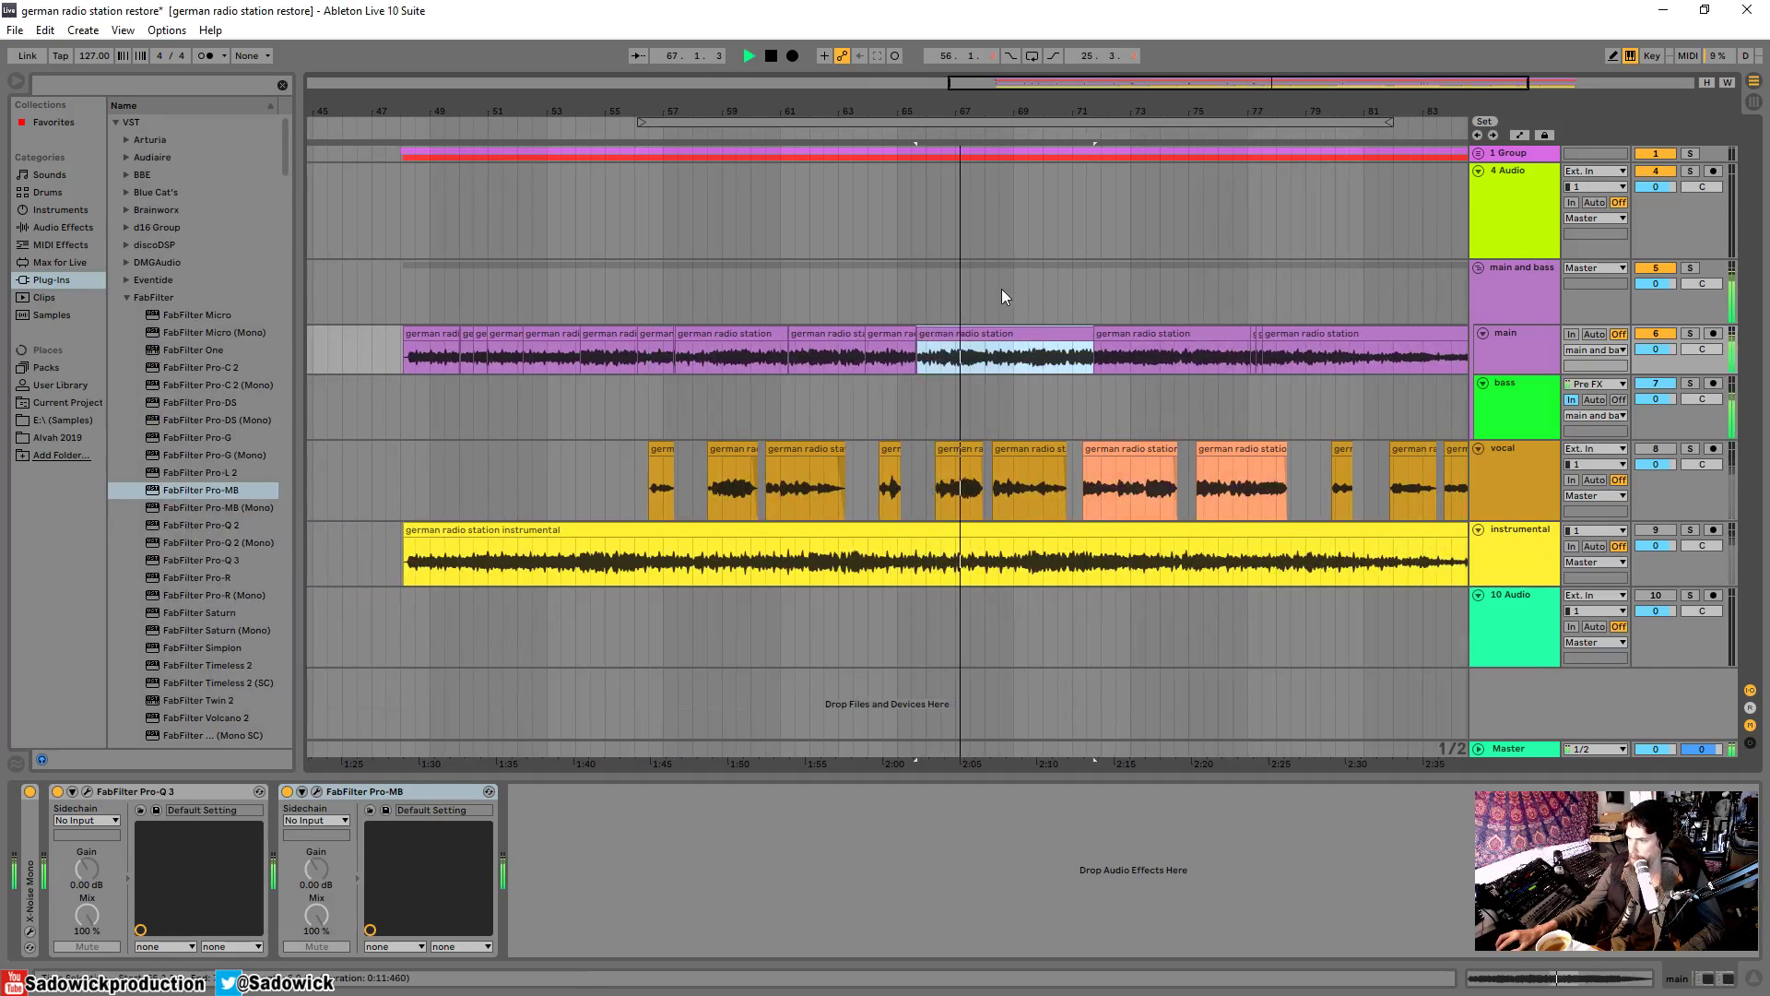
drag(989, 109, 838, 105)
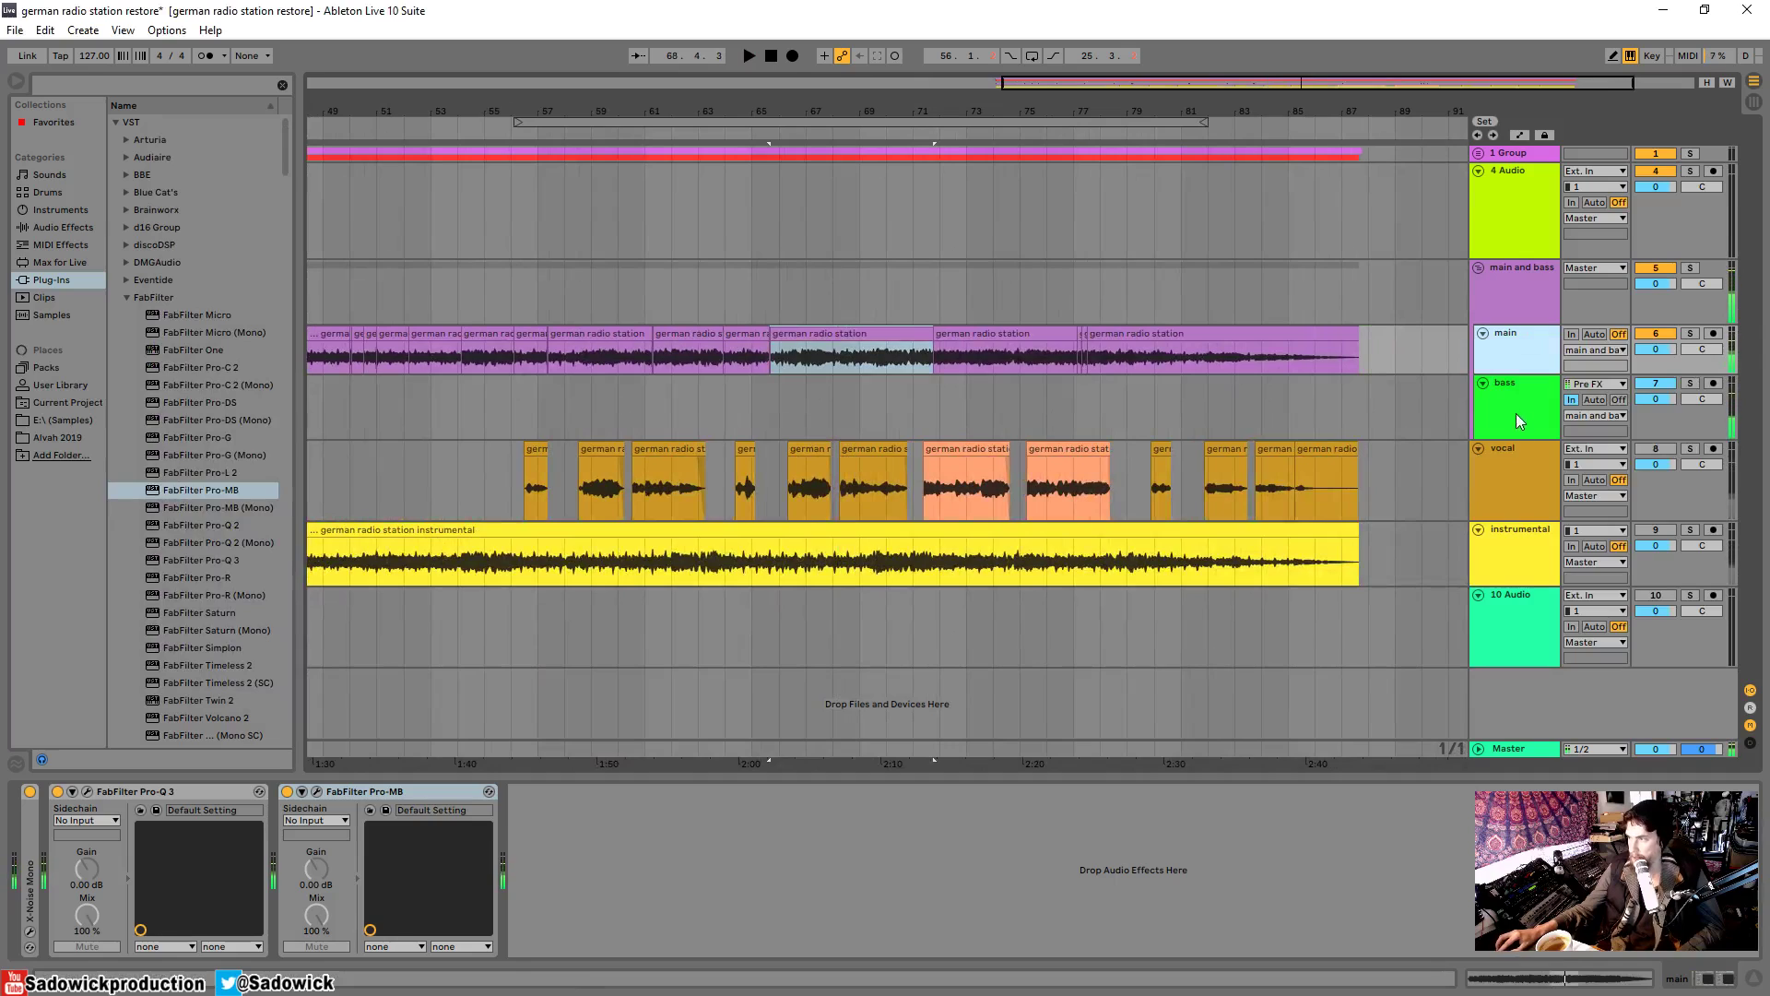
- Collapse the main track's Pro-Q 3 and Pro-MB devices and add another Pro-MB at the end of the chain
double_click(372, 788)
double_click(164, 795)
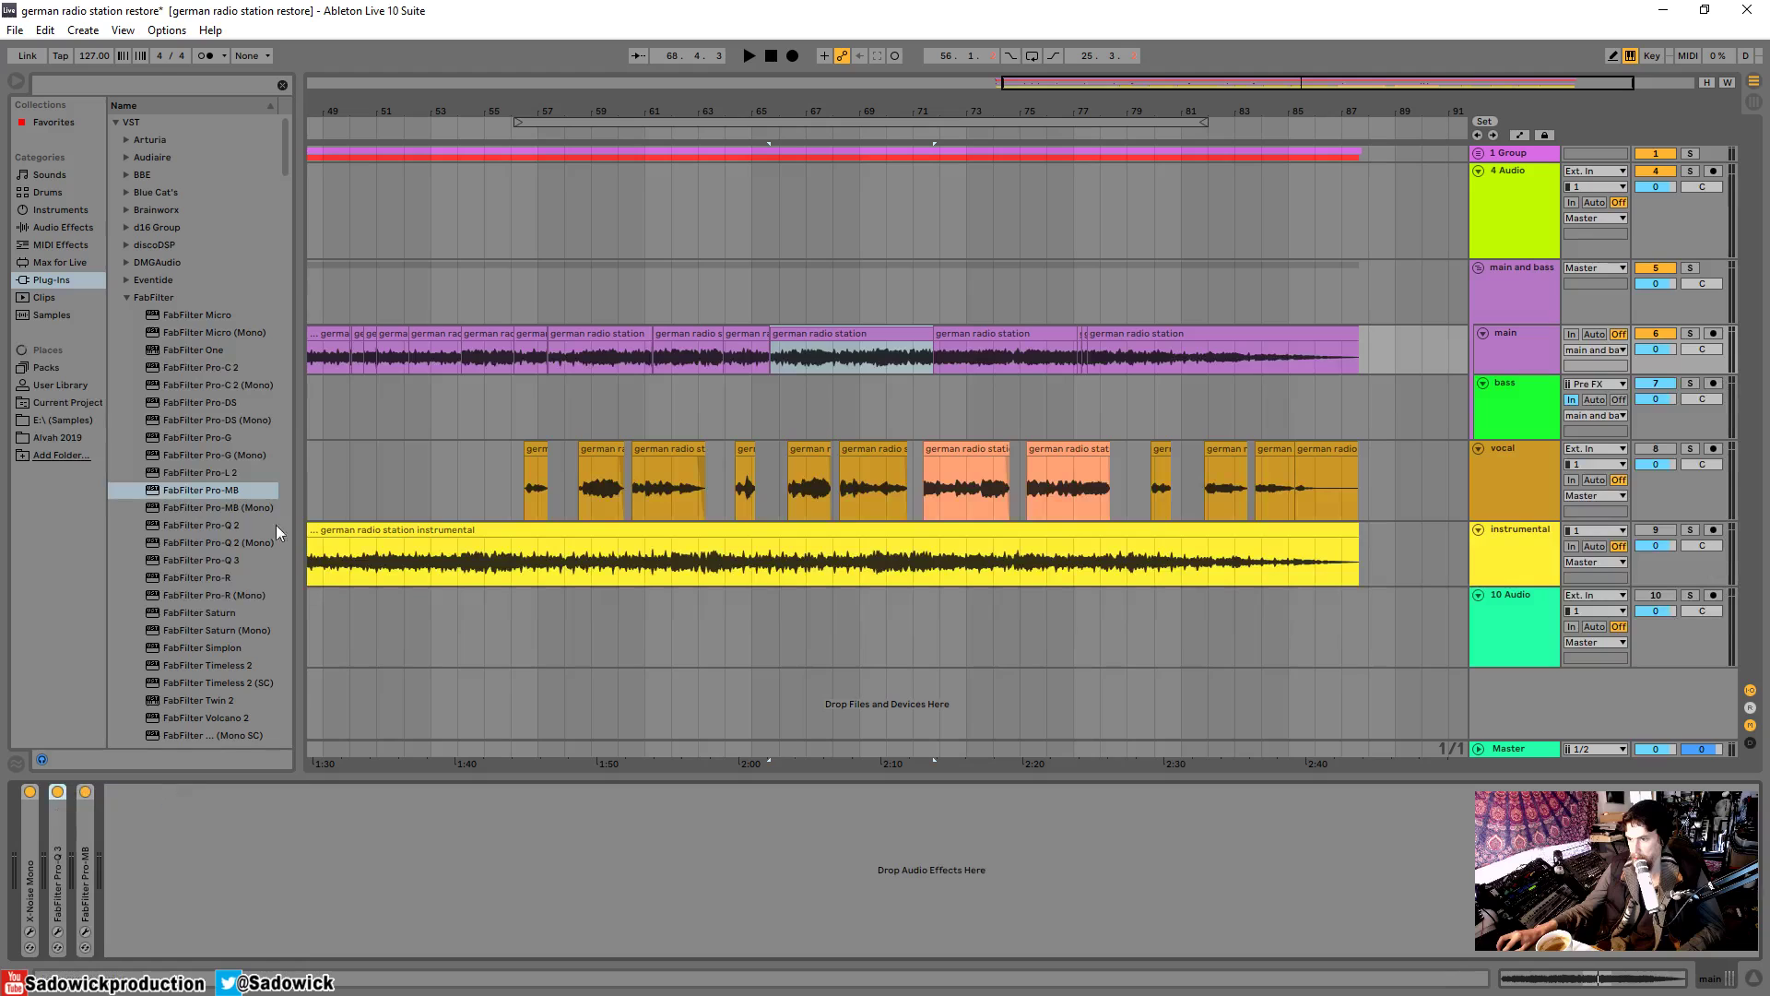
drag(210, 497, 242, 853)
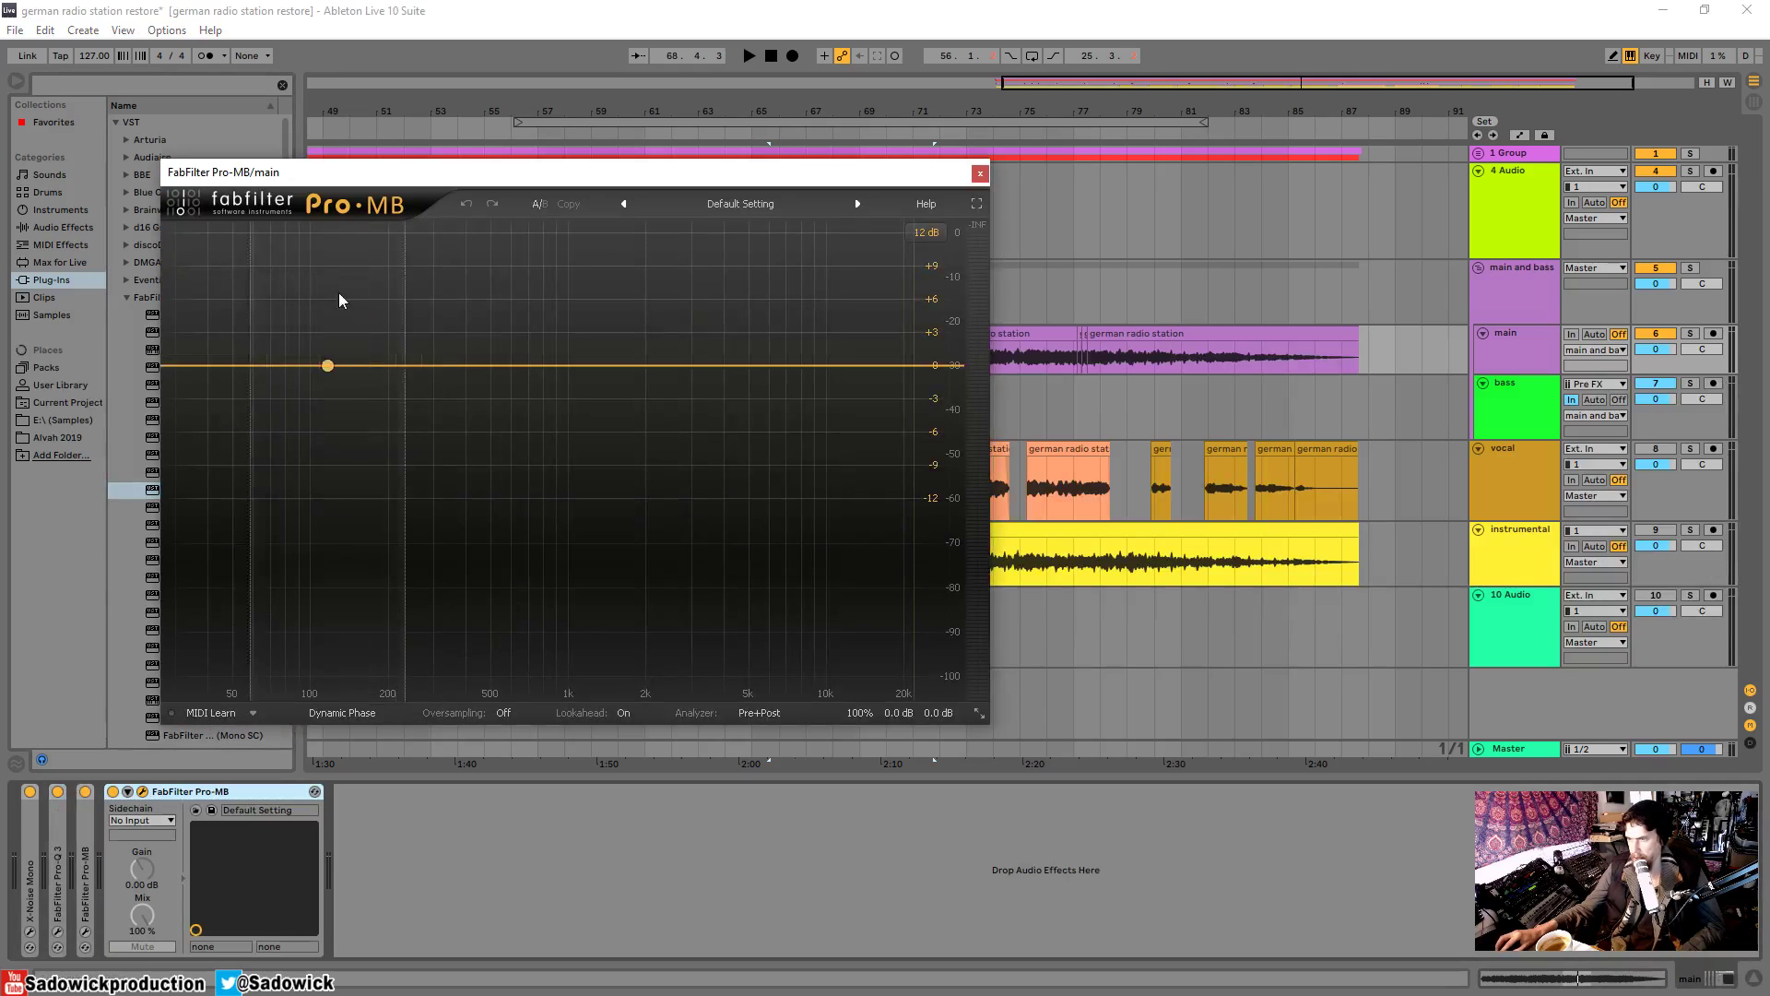
- Create a soloed band from just below 200 Hz to about 850 Hz in the new Pro-MB, refining its upper crossover during playback
drag(489, 317, 561, 316)
drag(342, 308, 372, 310)
key(space)
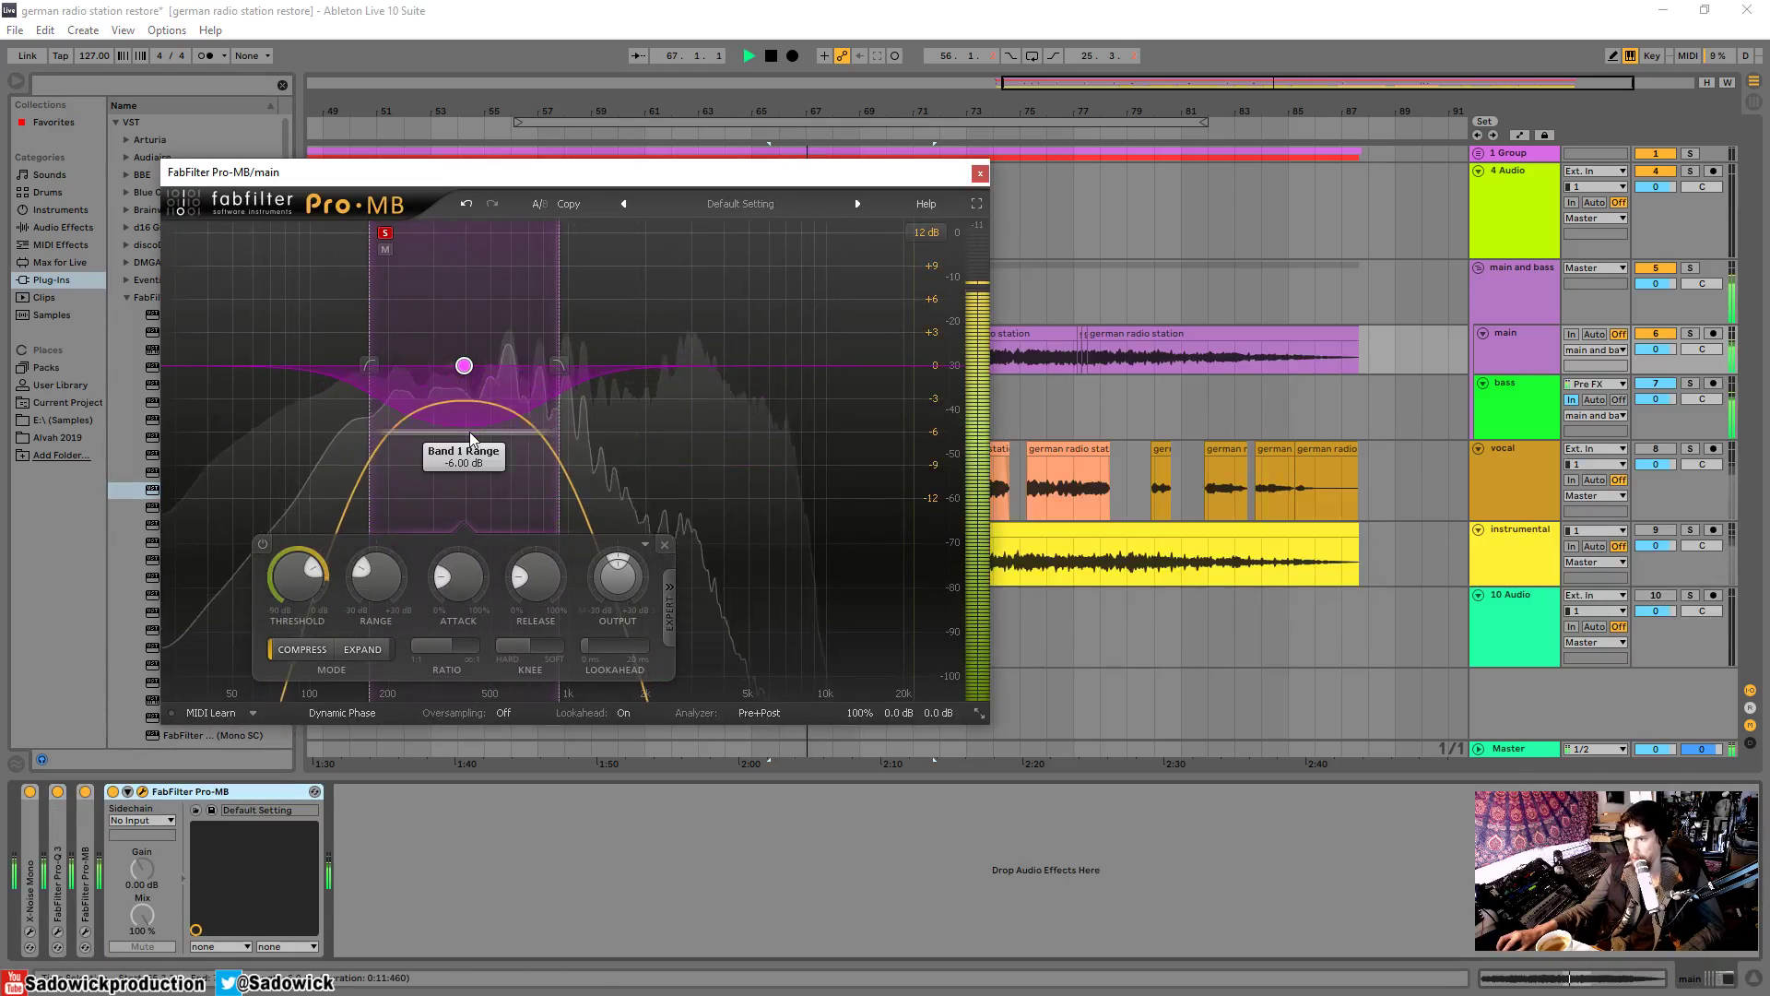
drag(555, 317, 539, 323)
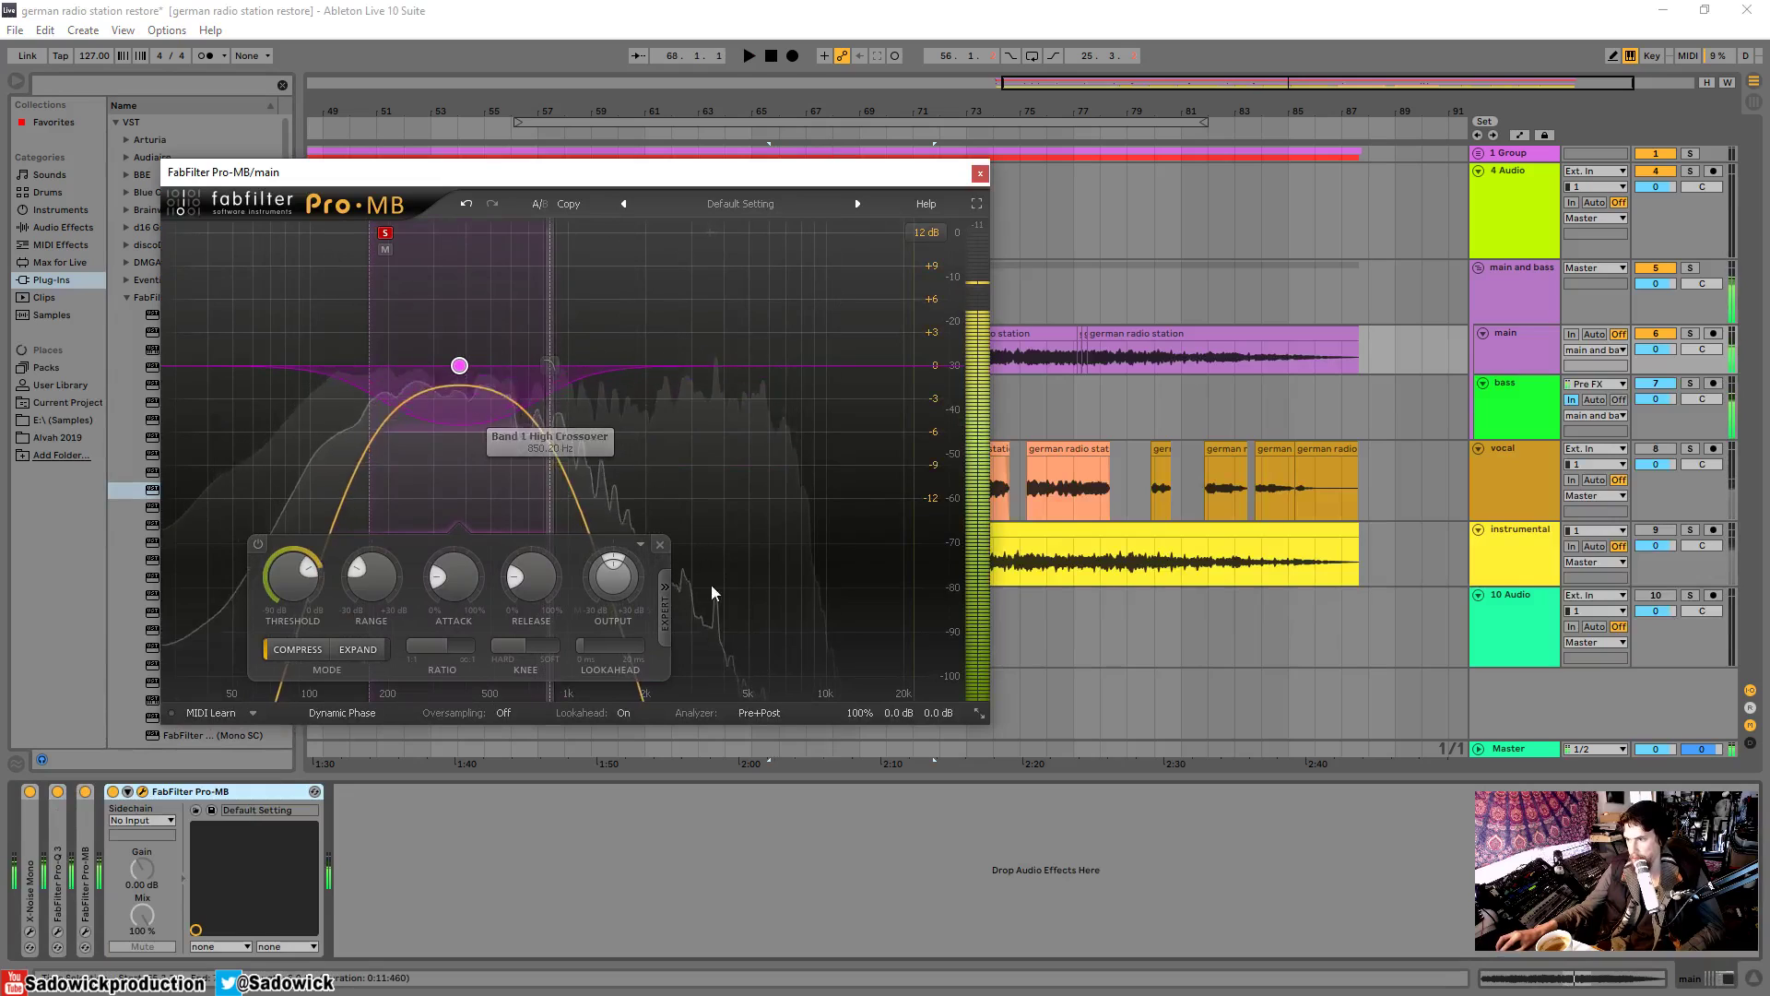
- Show the band's expert side chain settings and restrict its free trigger range to a narrow region between 100 and 500 Hz during playback
click(665, 604)
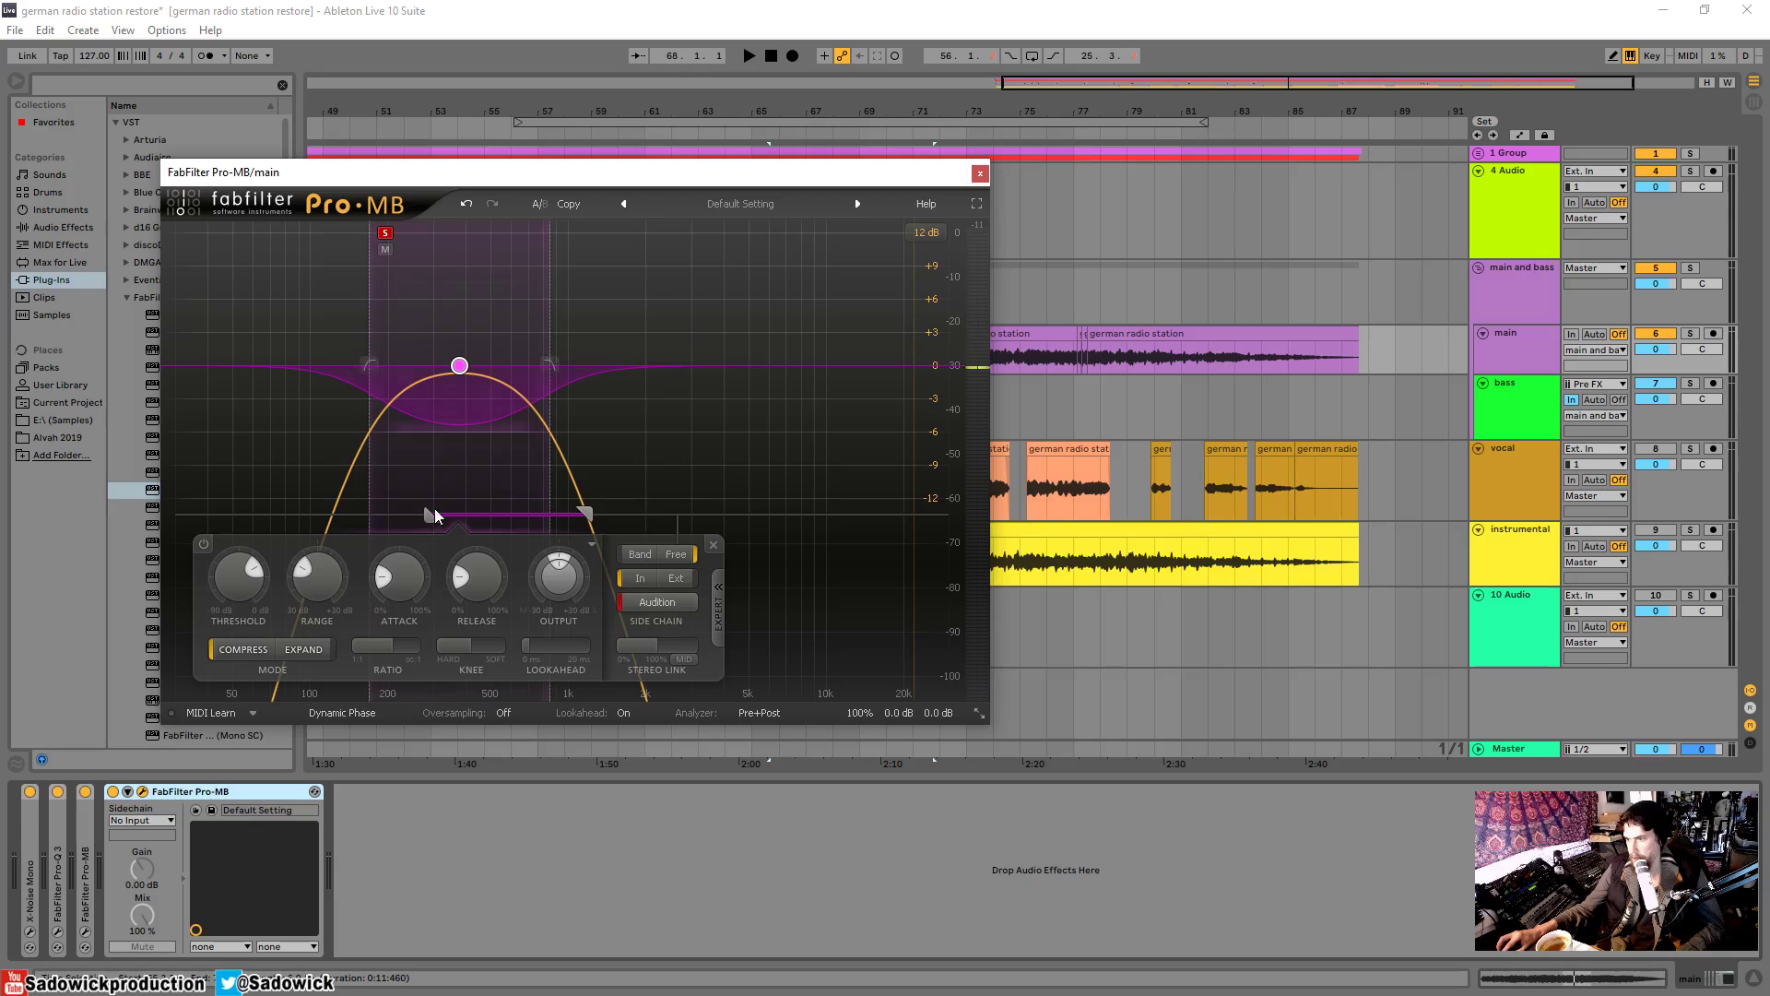
key(space)
mouse_move(435, 514)
mouse_down()
mouse_move(533, 514)
mouse_move(424, 522)
mouse_up()
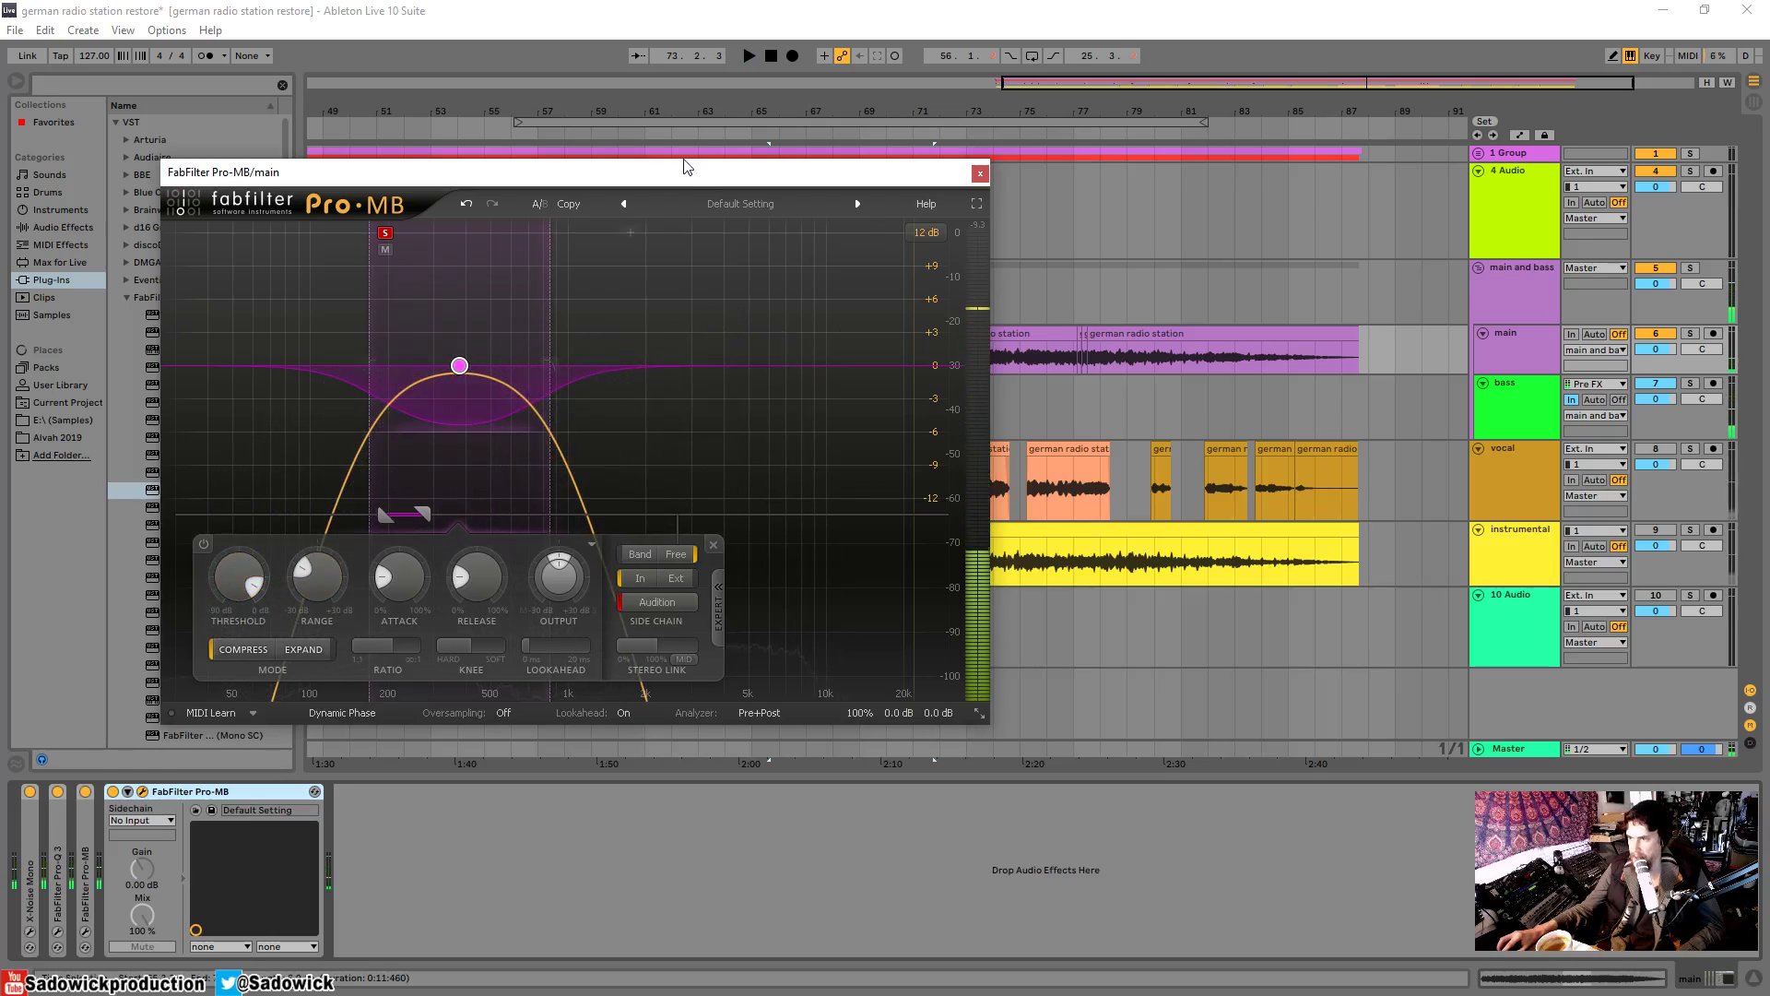
- Move the Pro-MB window clear of the main track's clips and play back the clip starting near bar 54
drag(683, 166, 422, 141)
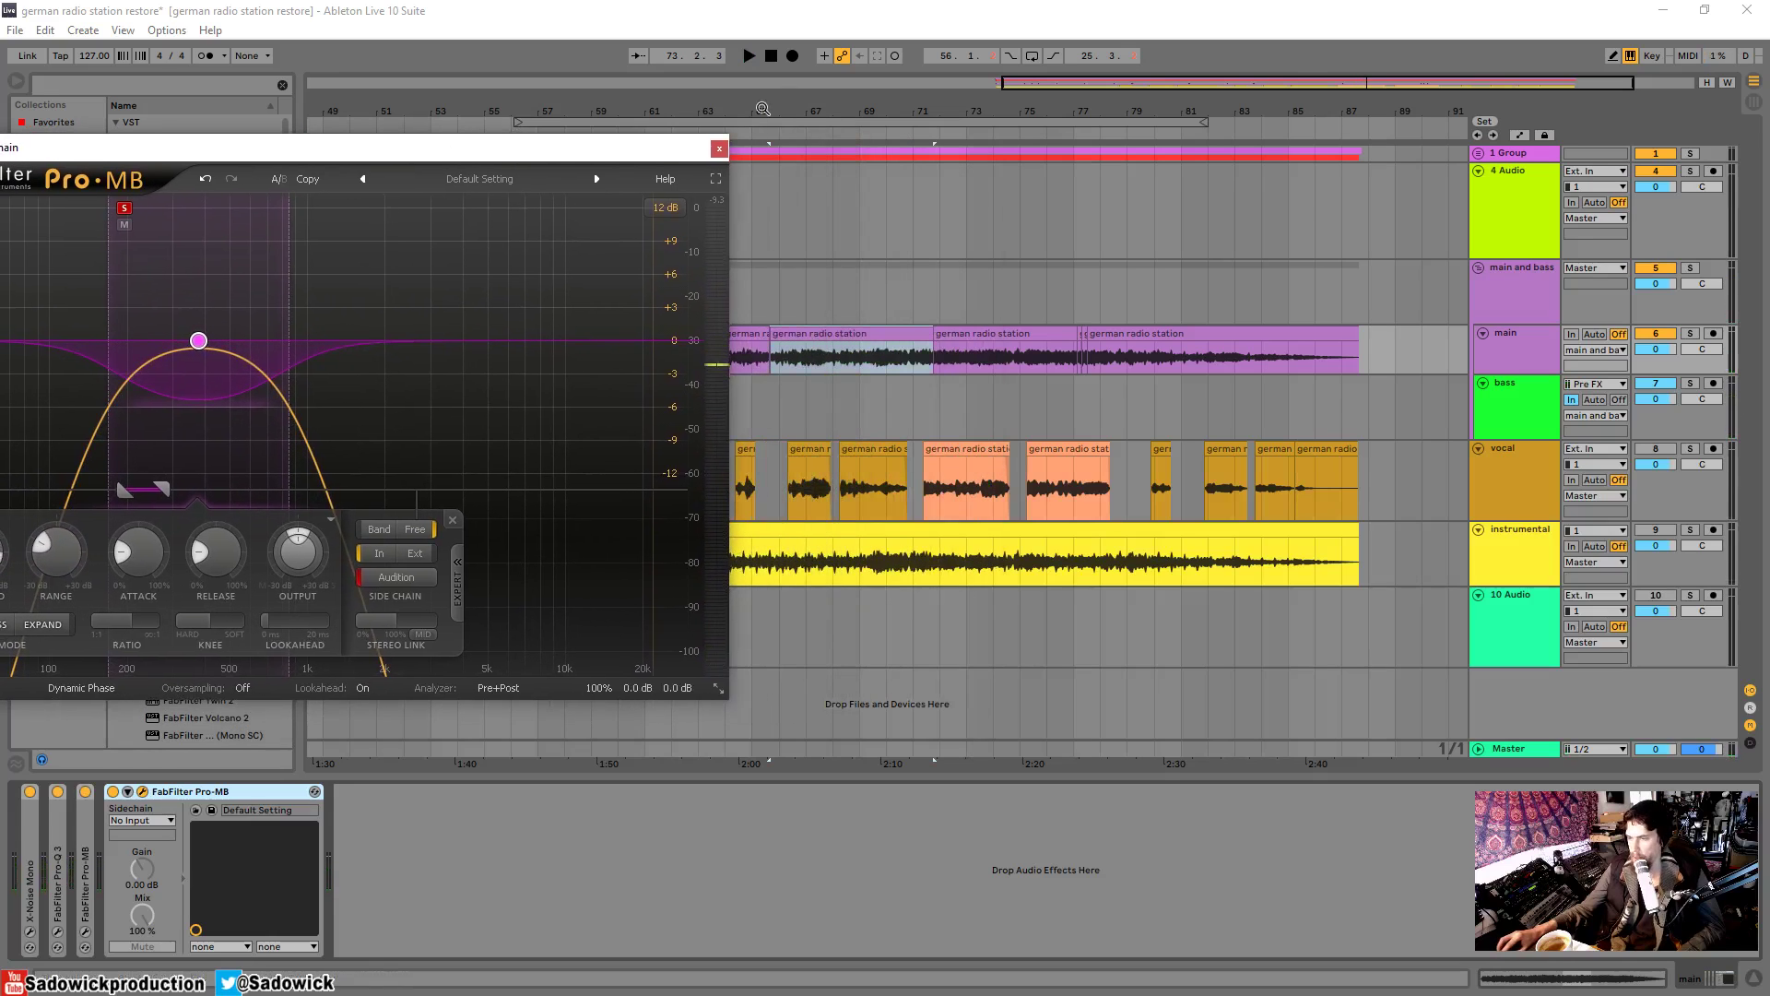
drag(669, 159, 742, 409)
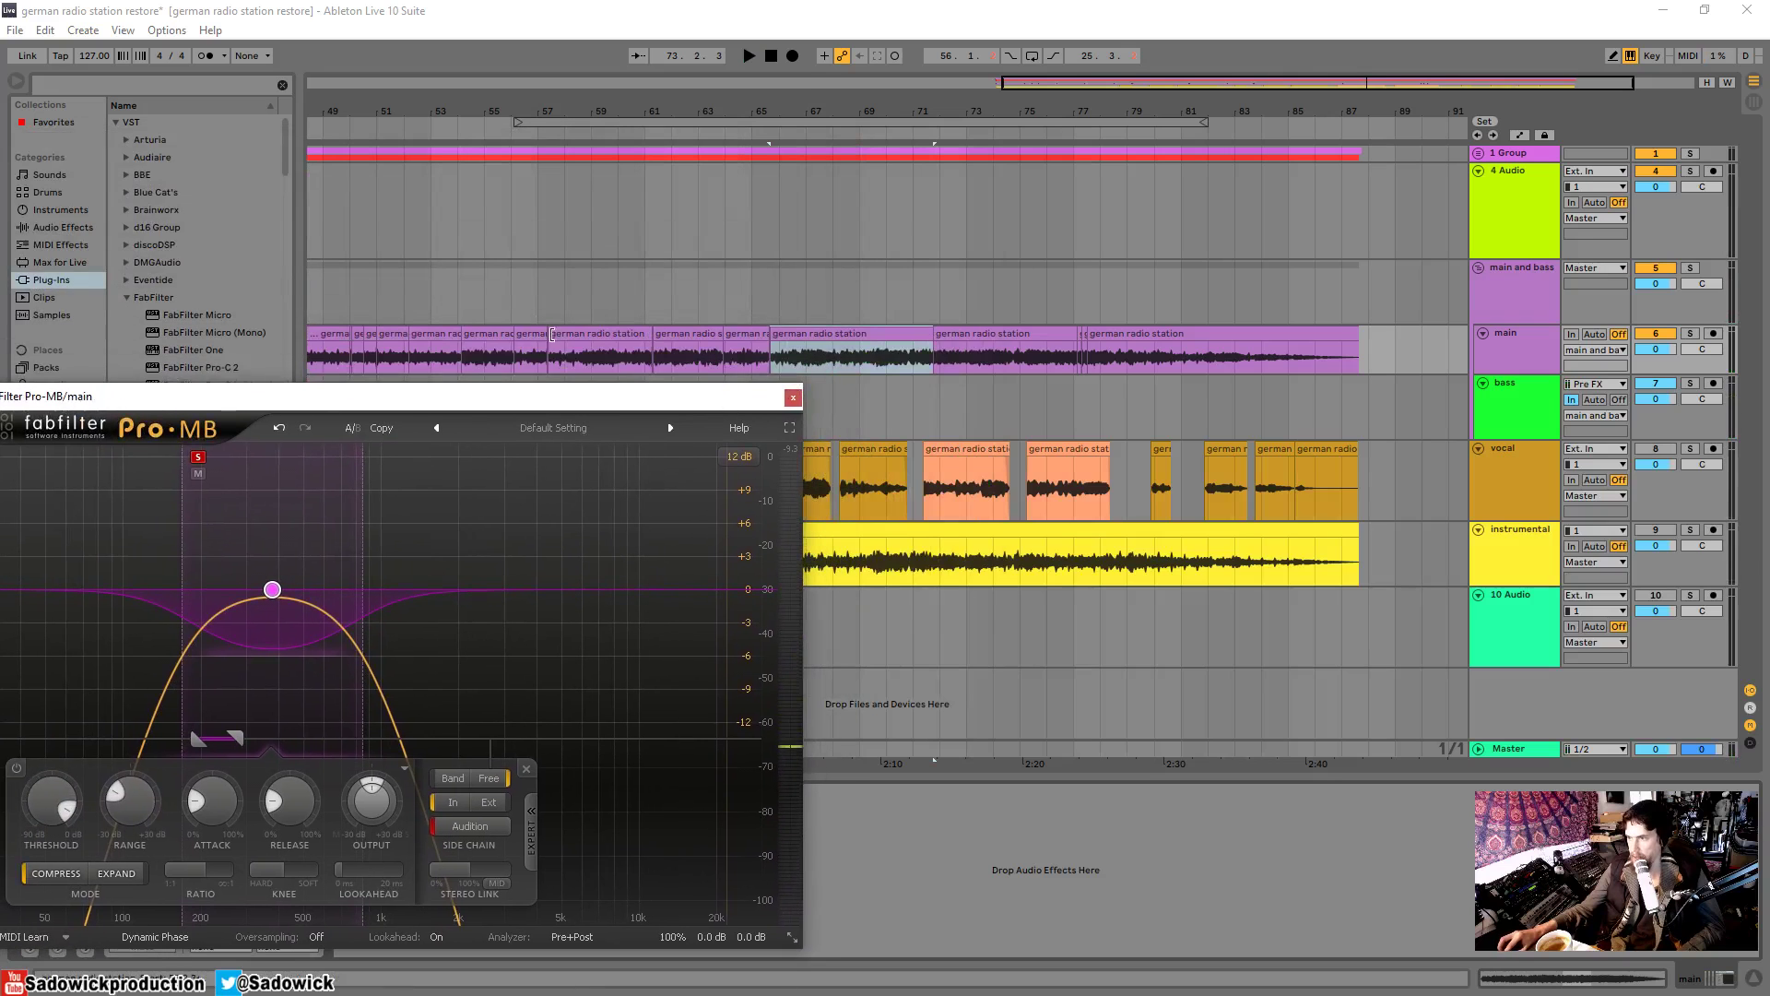
click(486, 343)
drag(533, 398, 839, 359)
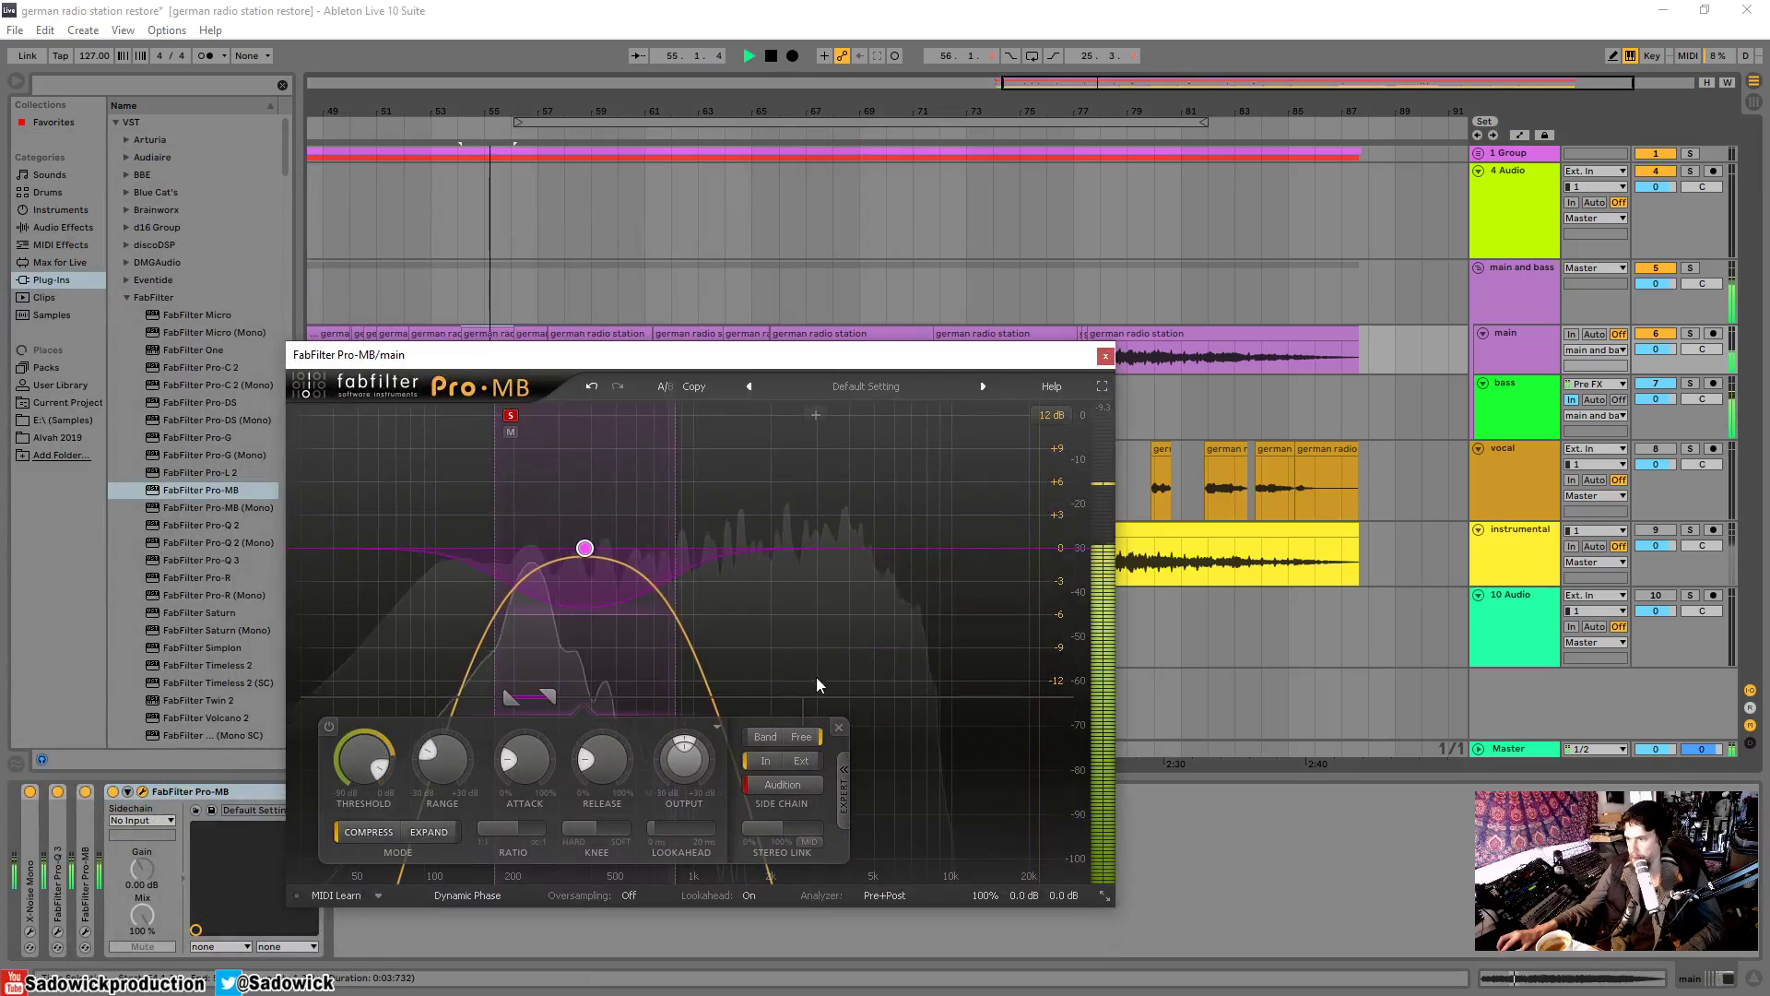
key(space)
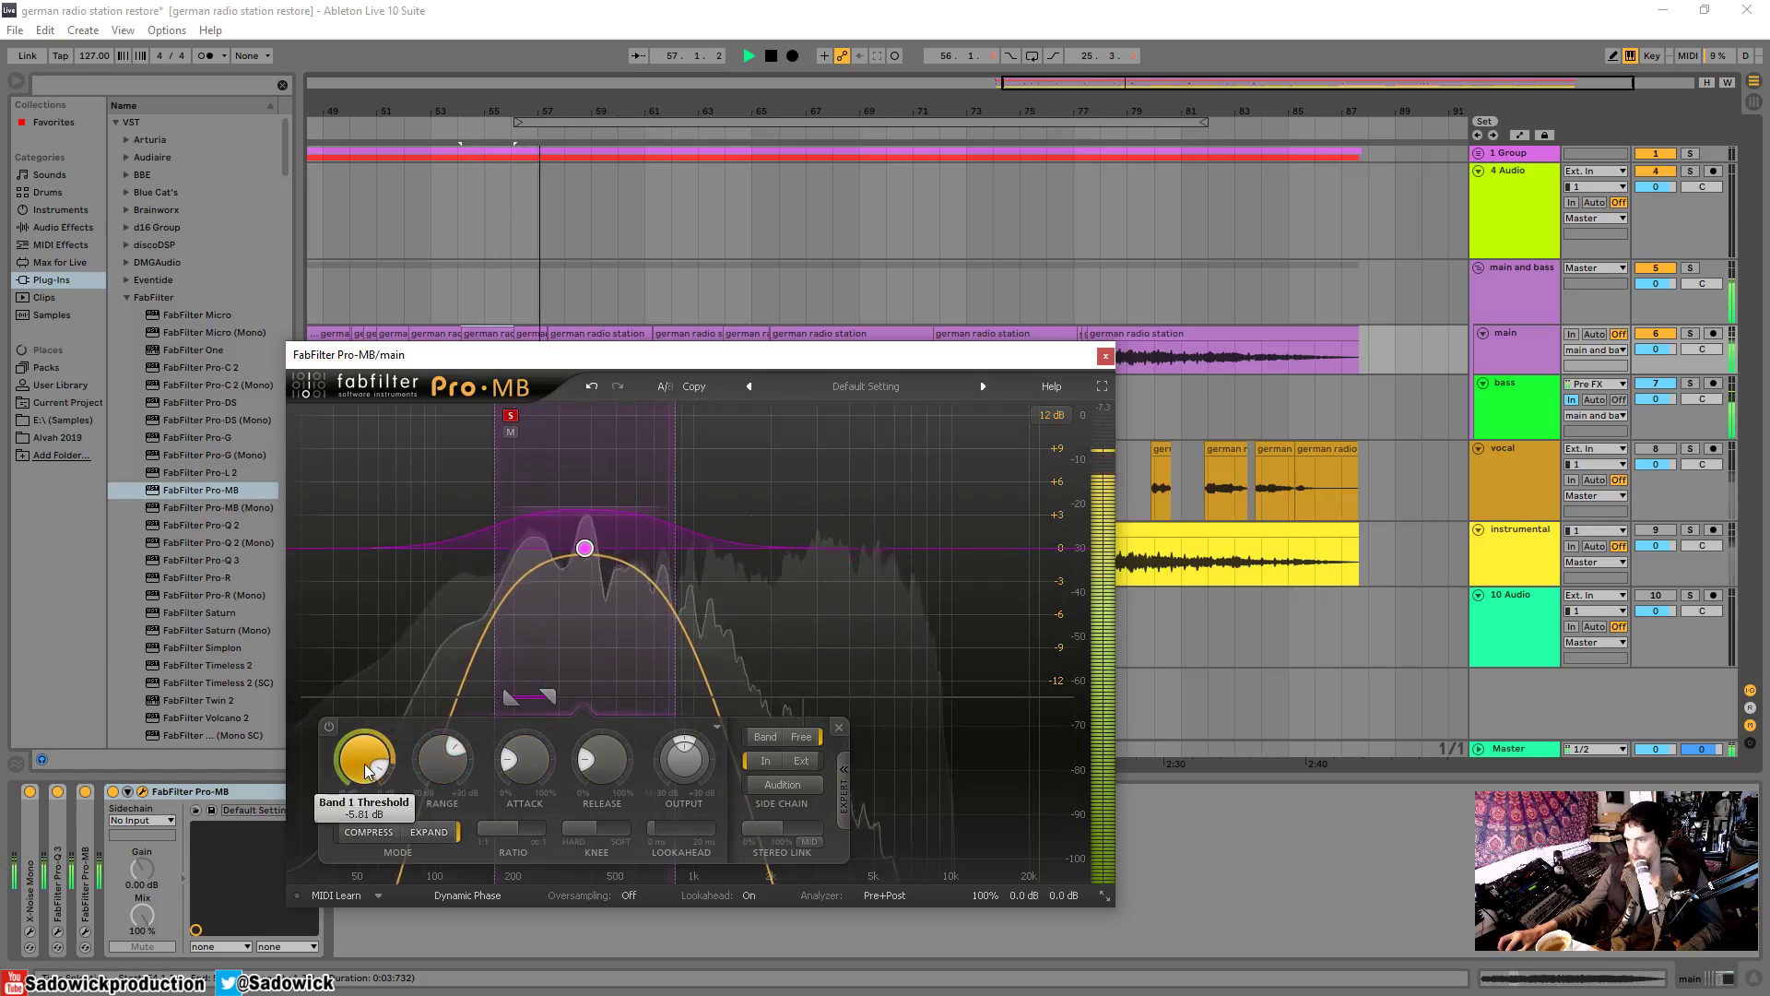
- Set the Pro-MB band to expand with a threshold of about -7 dB and a range of about +6.2 dB, toggling its solo to compare
drag(366, 772, 366, 779)
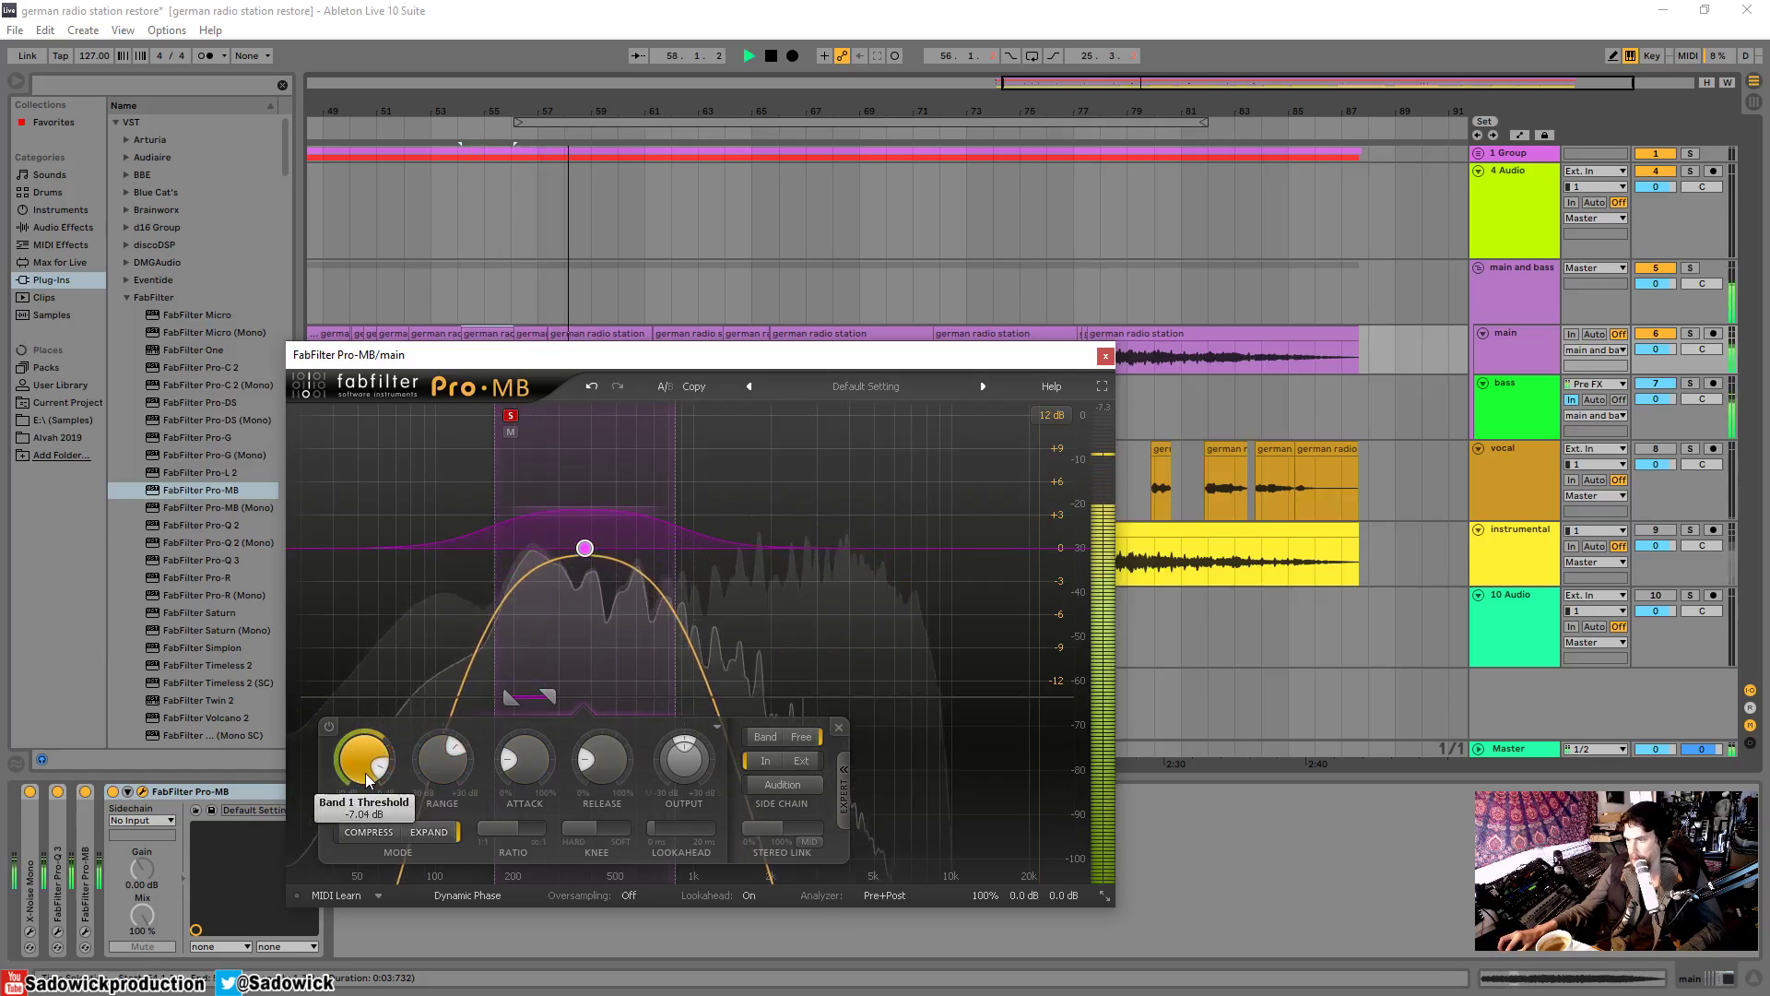
key(space)
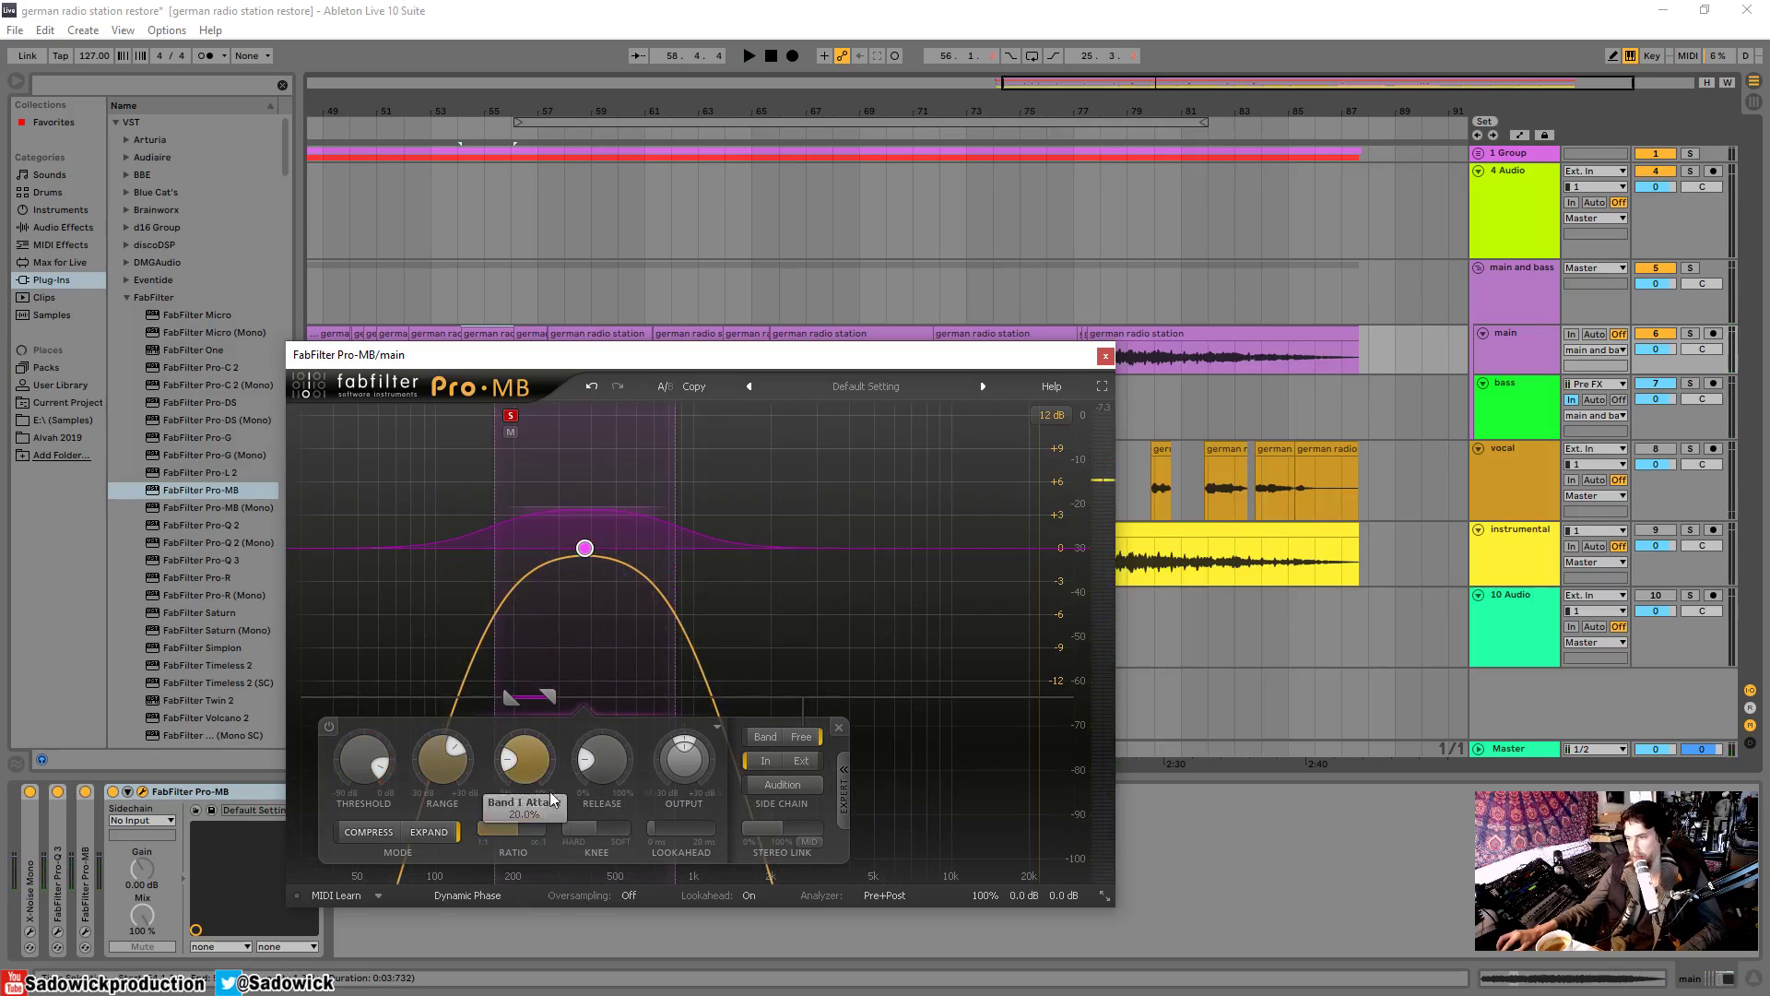
key(space)
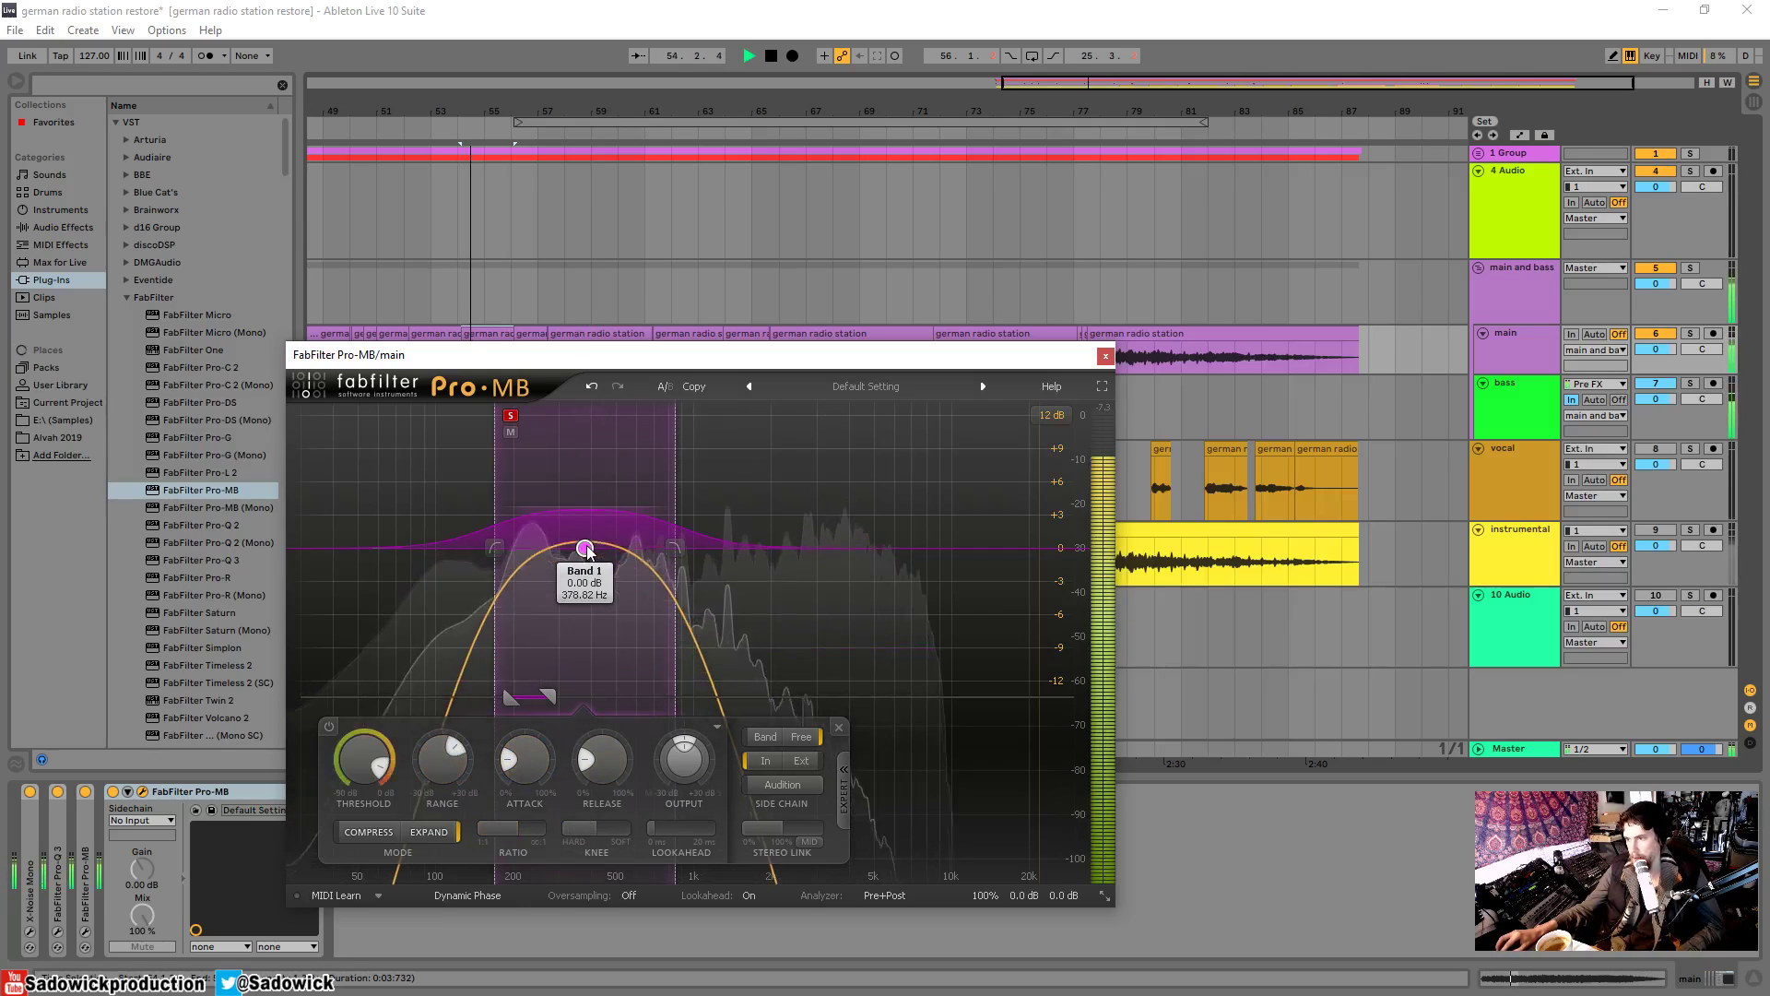
drag(586, 504, 587, 481)
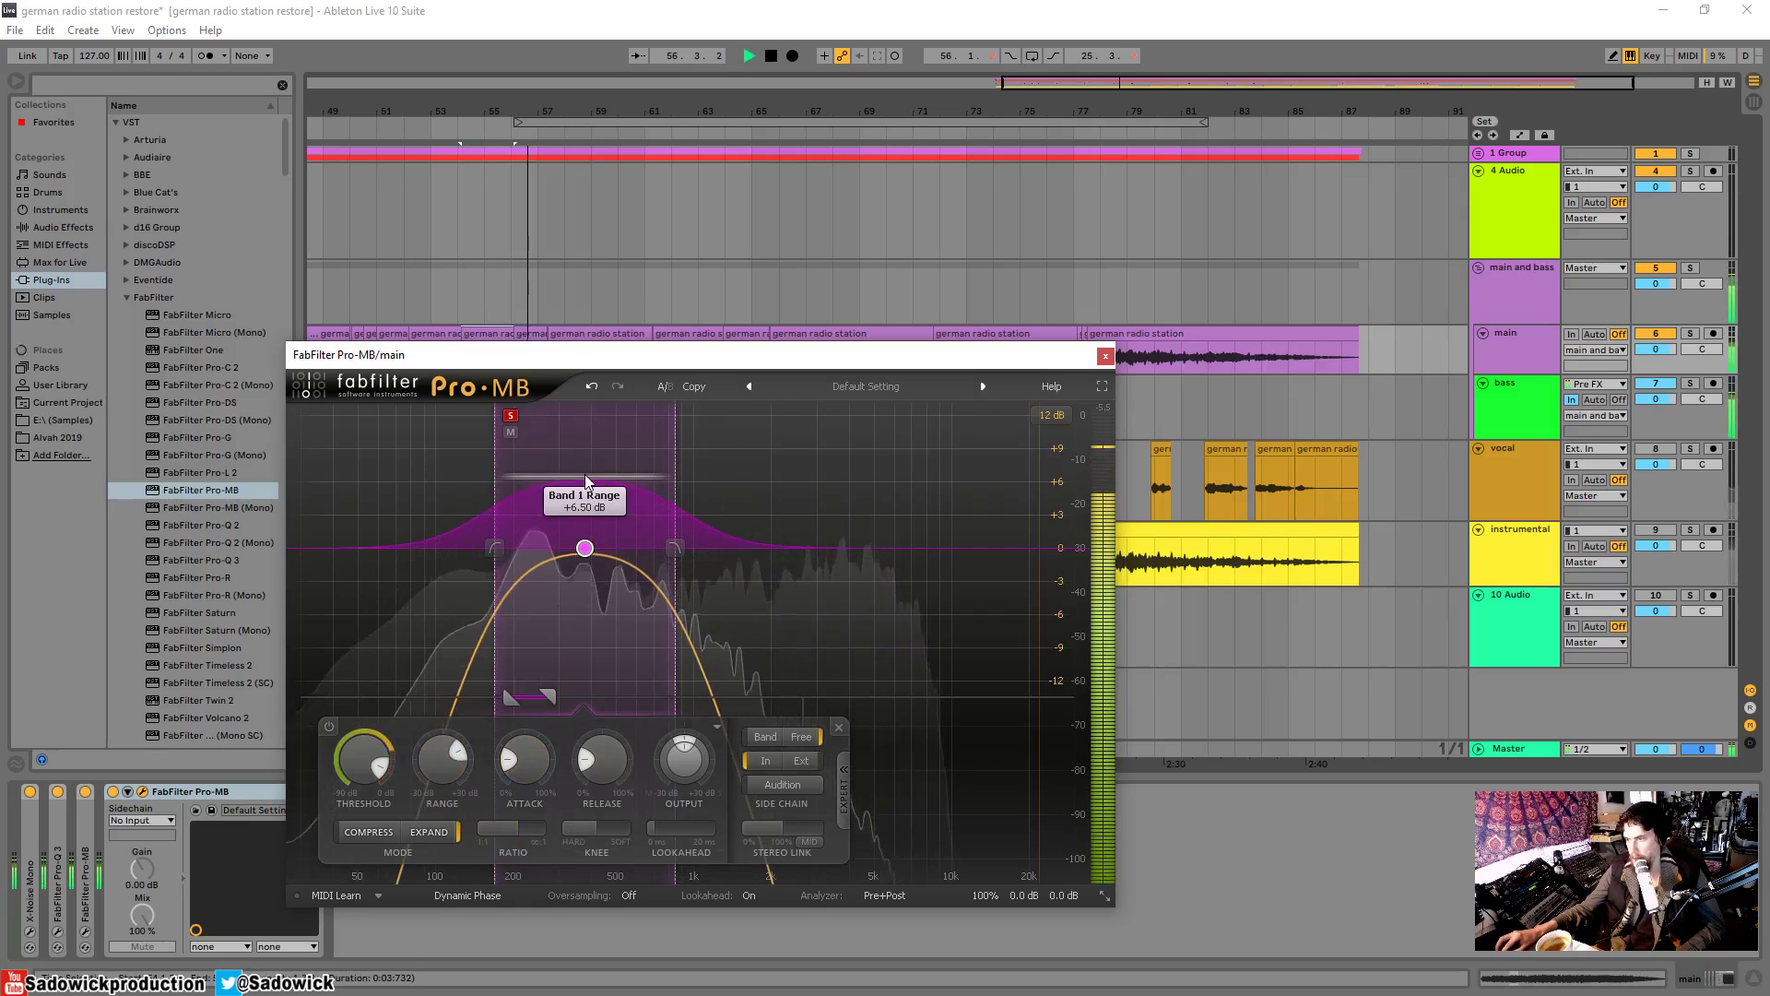
click(510, 416)
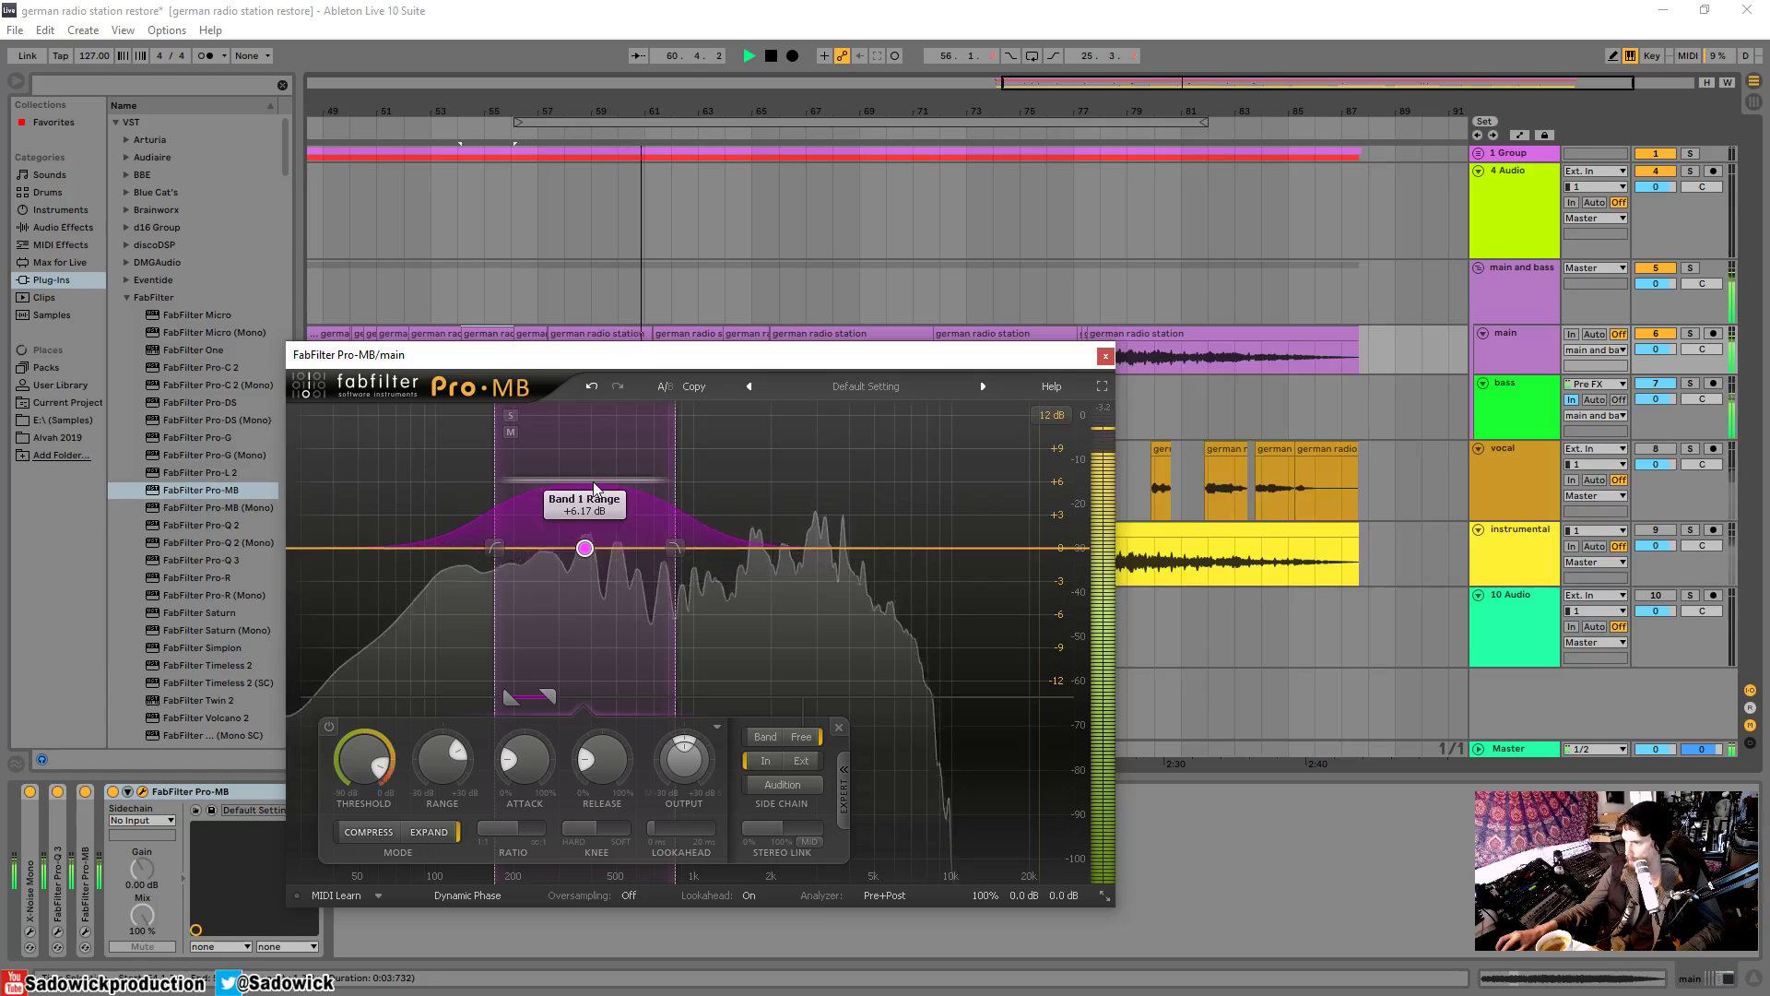
click(510, 416)
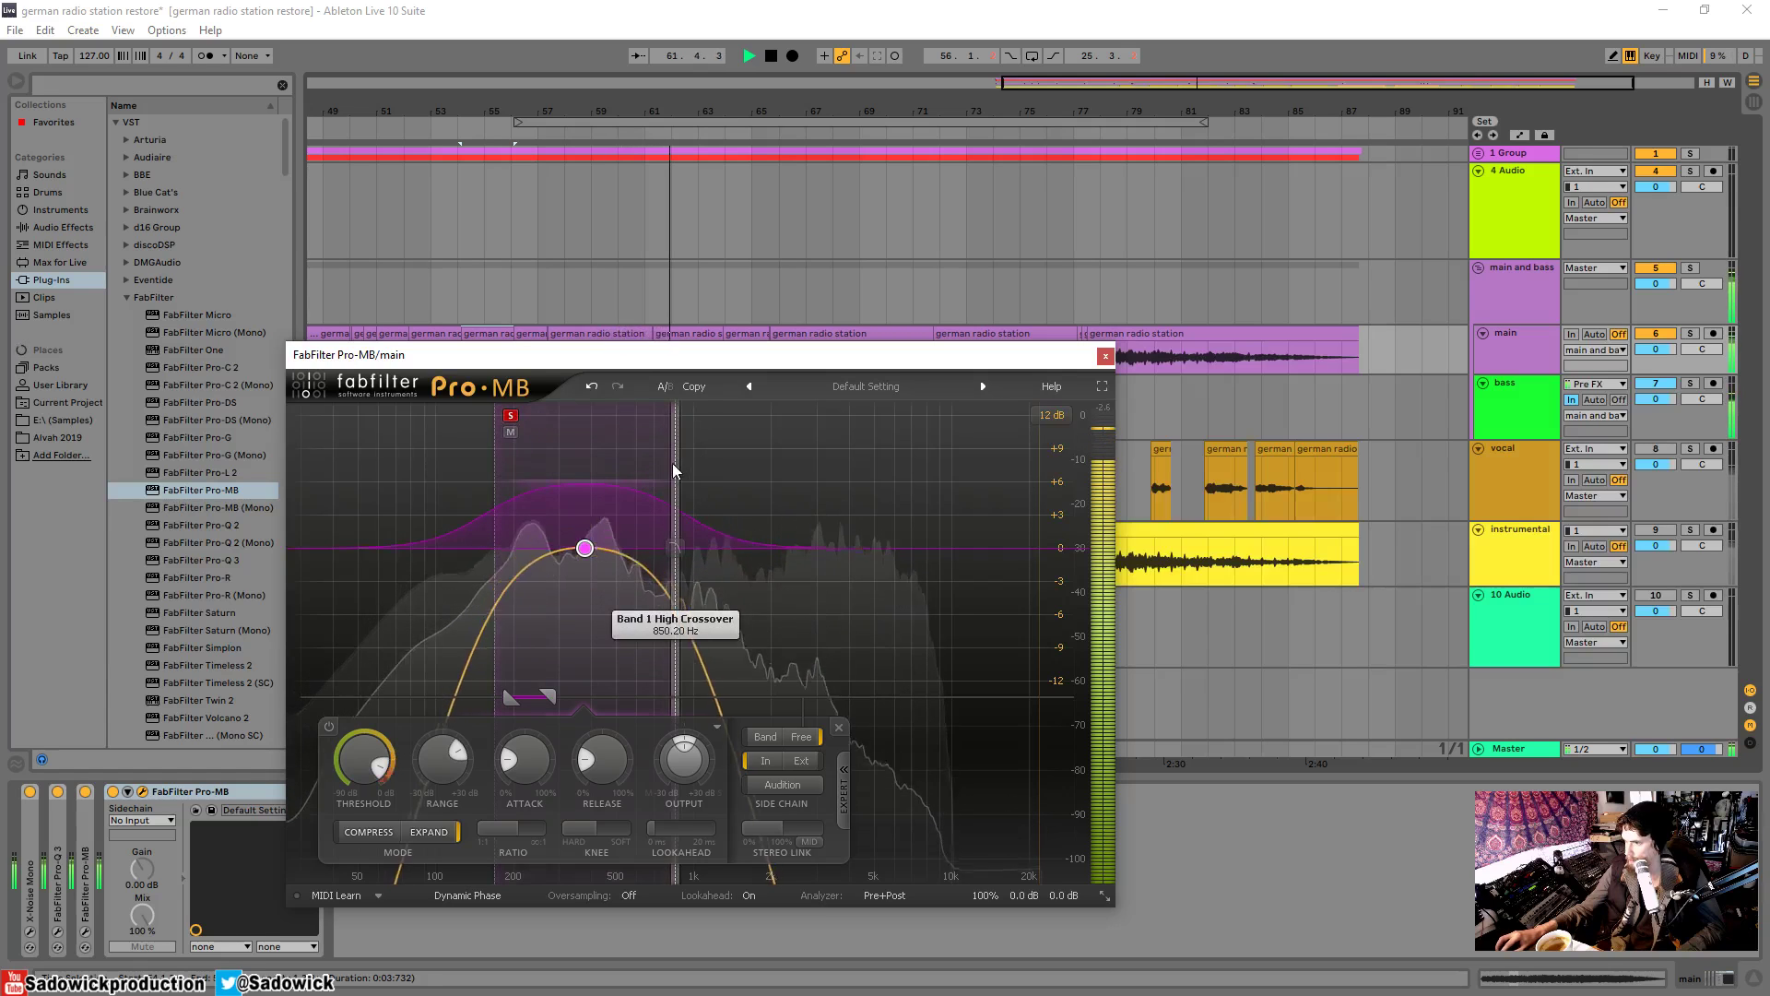
- Widen the expansion band's upper crossover to about 1525 Hz and unsolo the band during playback
drag(674, 463, 747, 472)
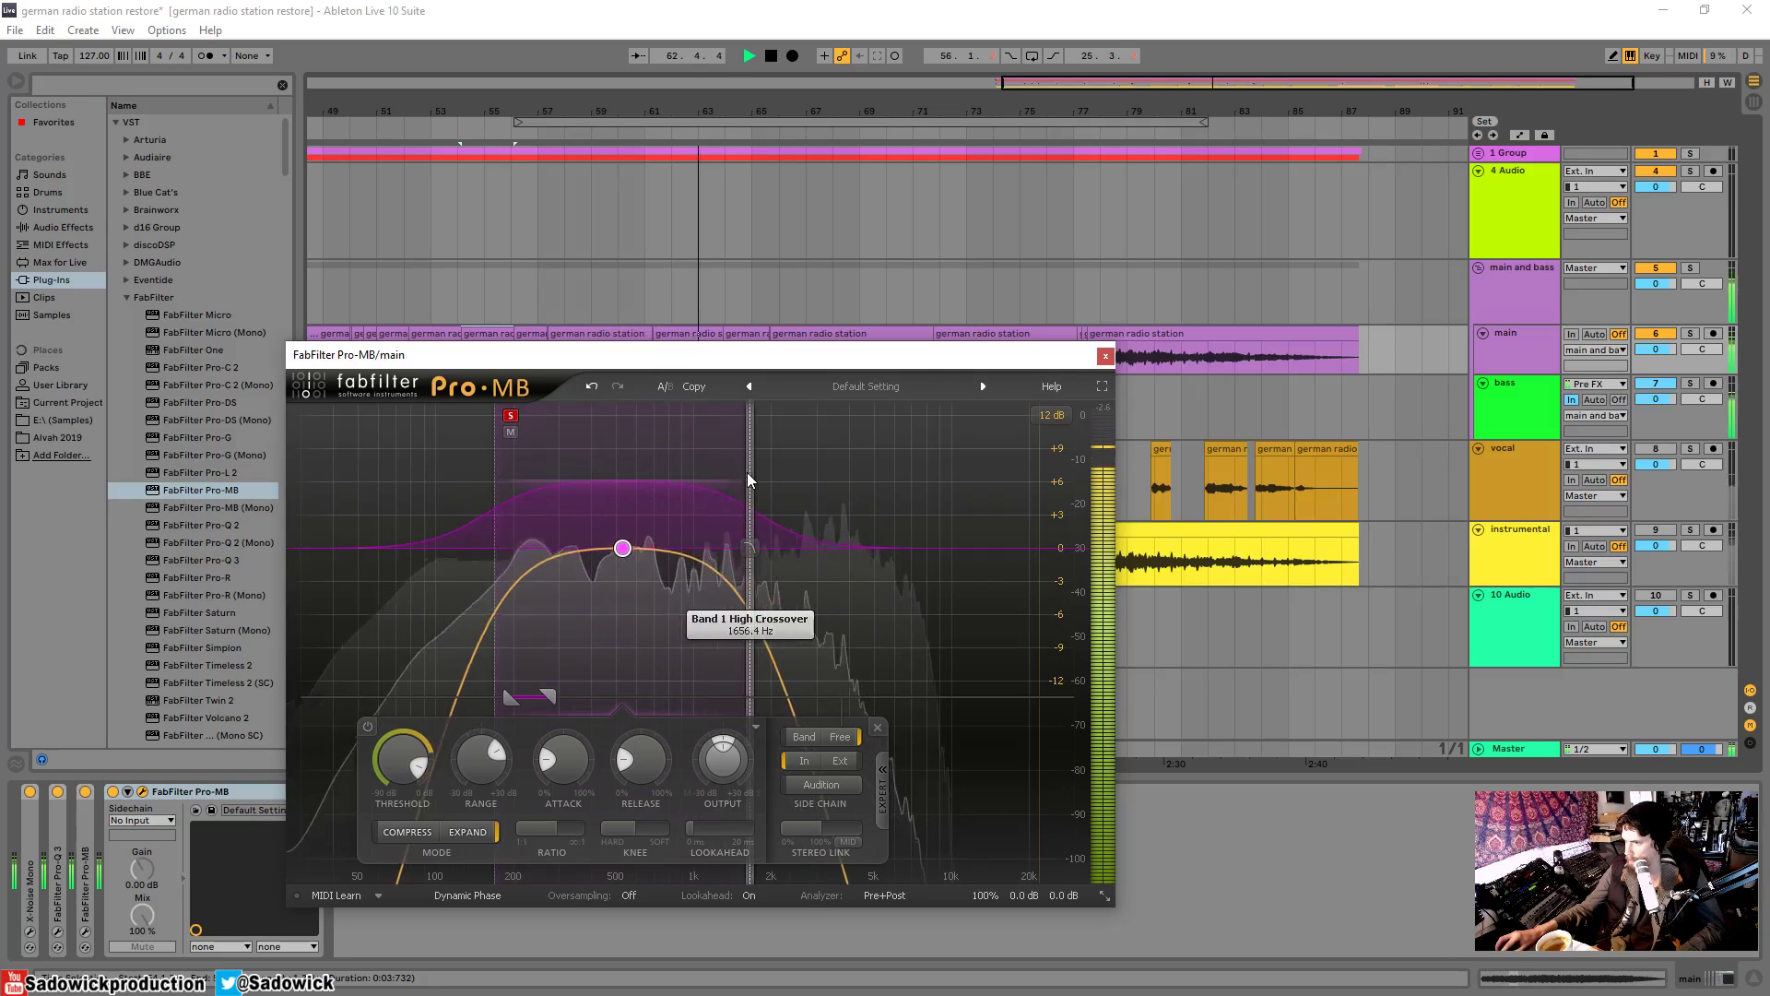
click(511, 417)
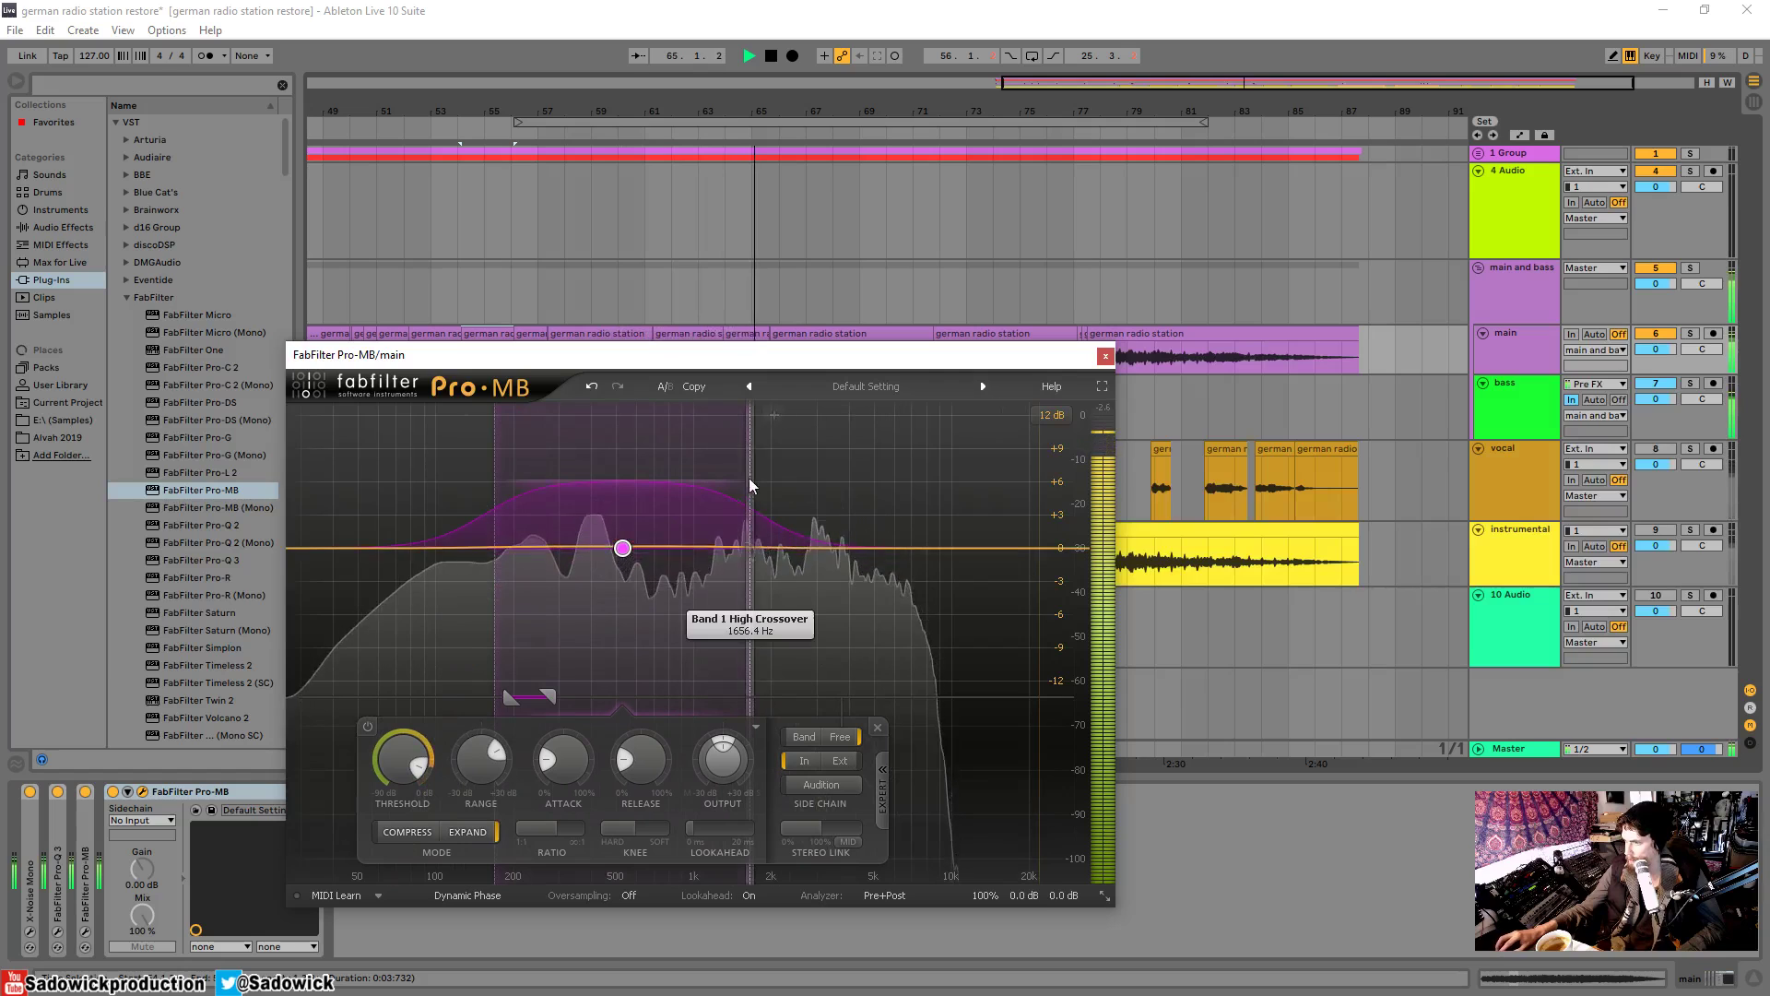
drag(753, 476, 746, 485)
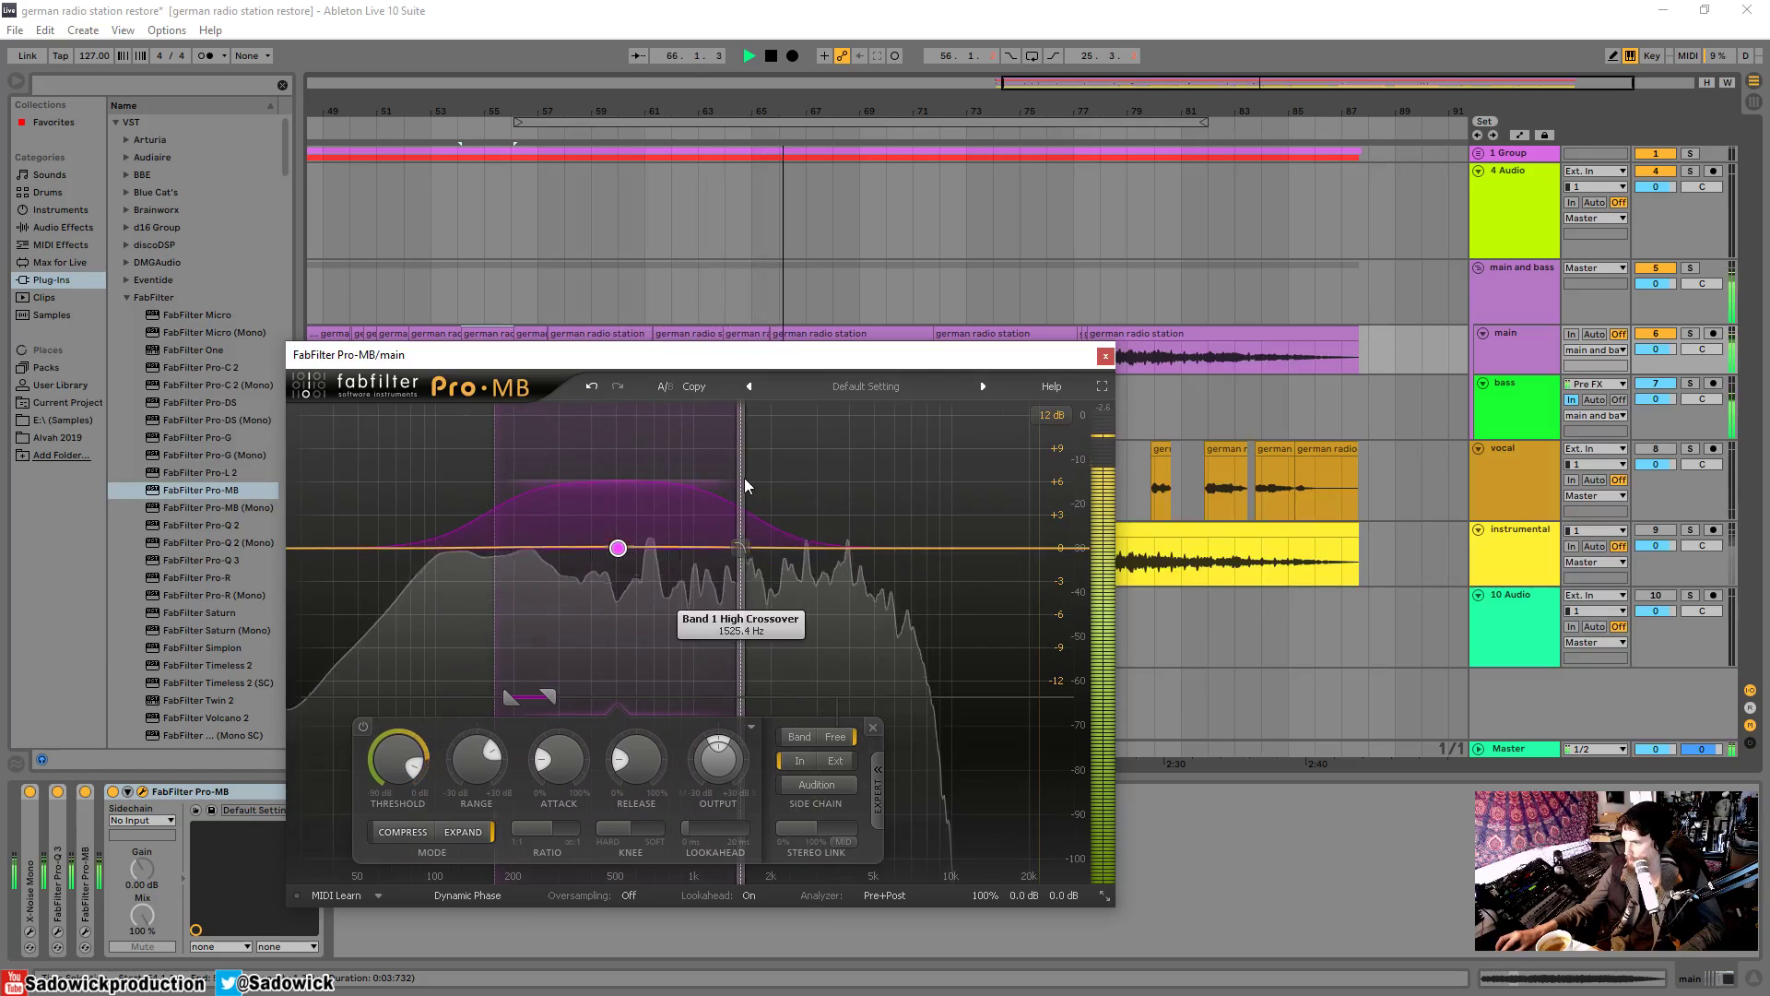
key(space)
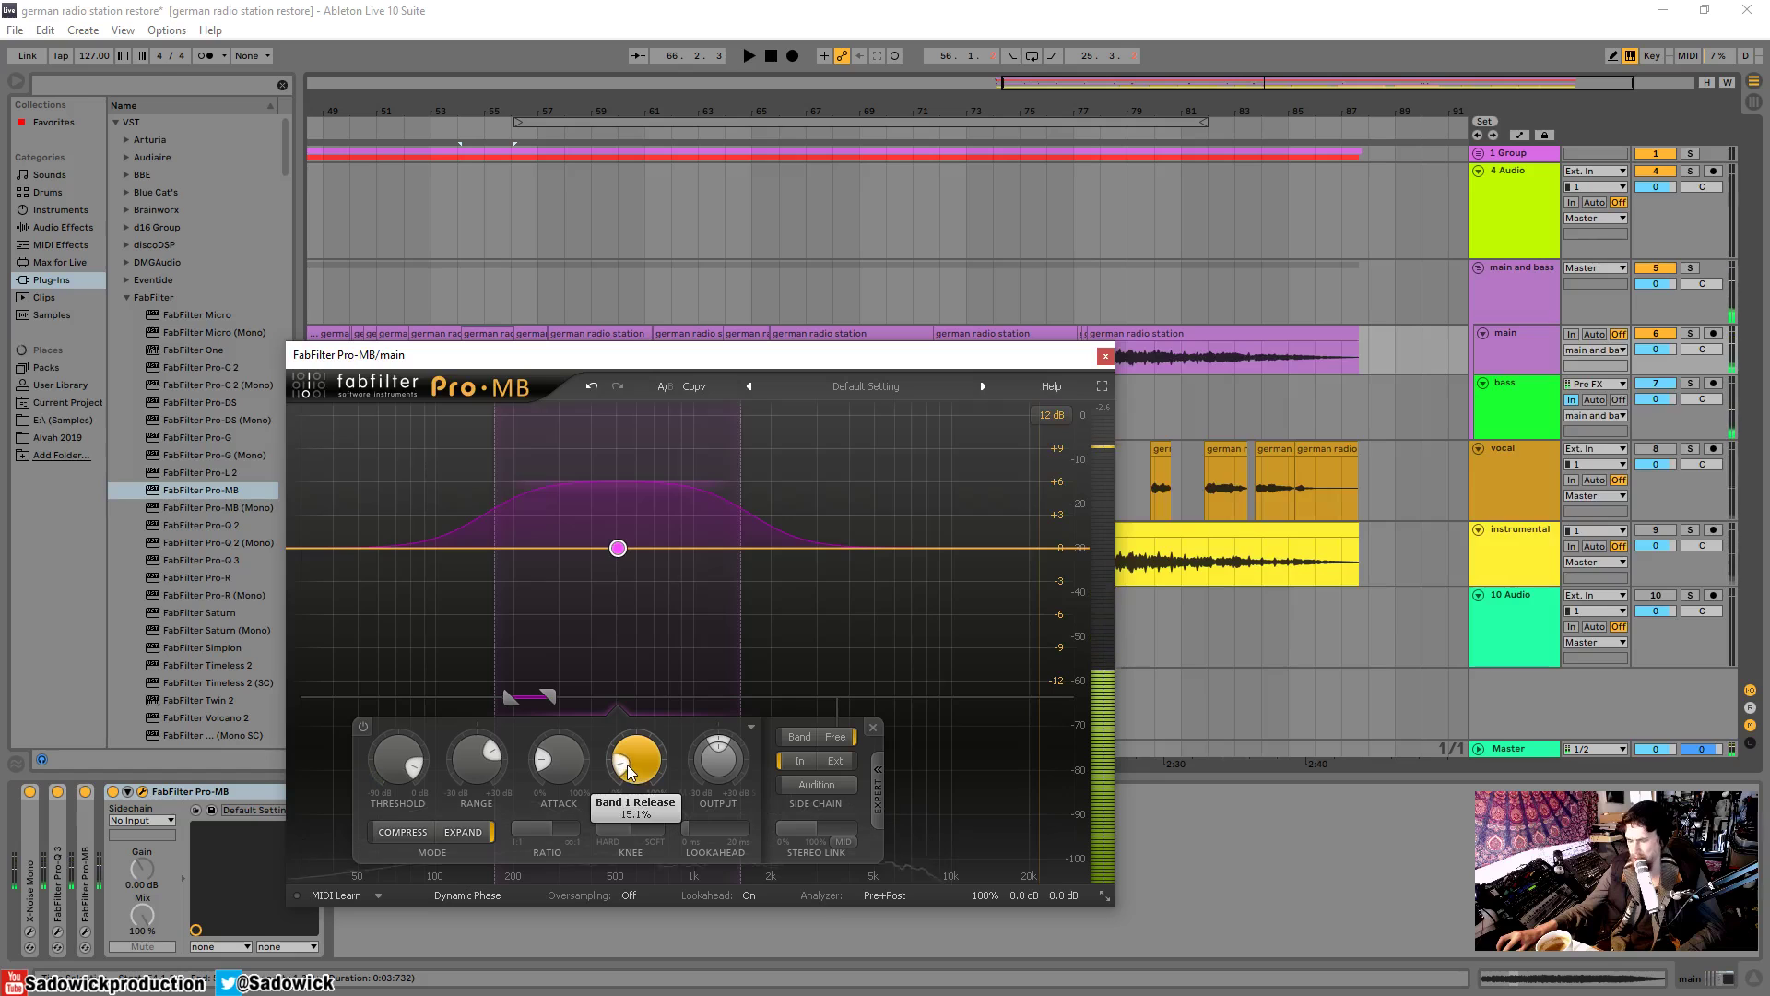
- Replay the passage and lower the band's upper crossover to about 692 Hz with a gentler slope
key(space)
mouse_move(628, 771)
mouse_down()
mouse_move(636, 811)
mouse_move(625, 749)
mouse_move(615, 773)
mouse_up()
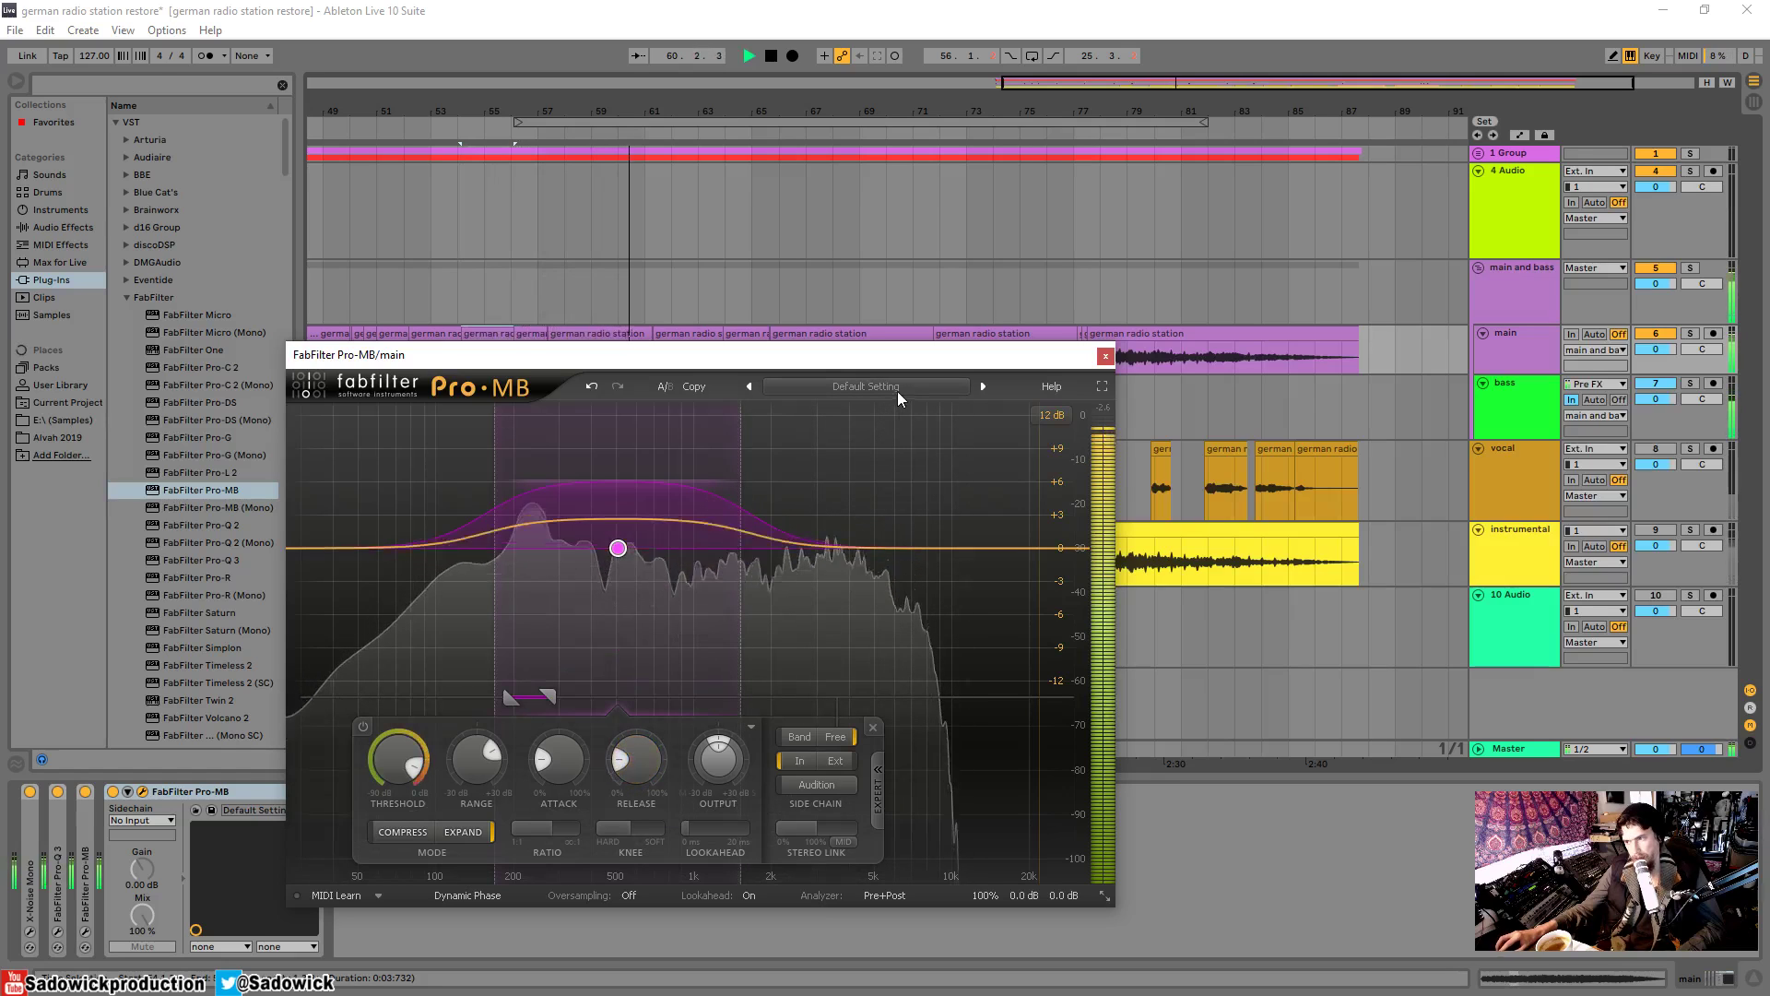
drag(740, 516, 725, 516)
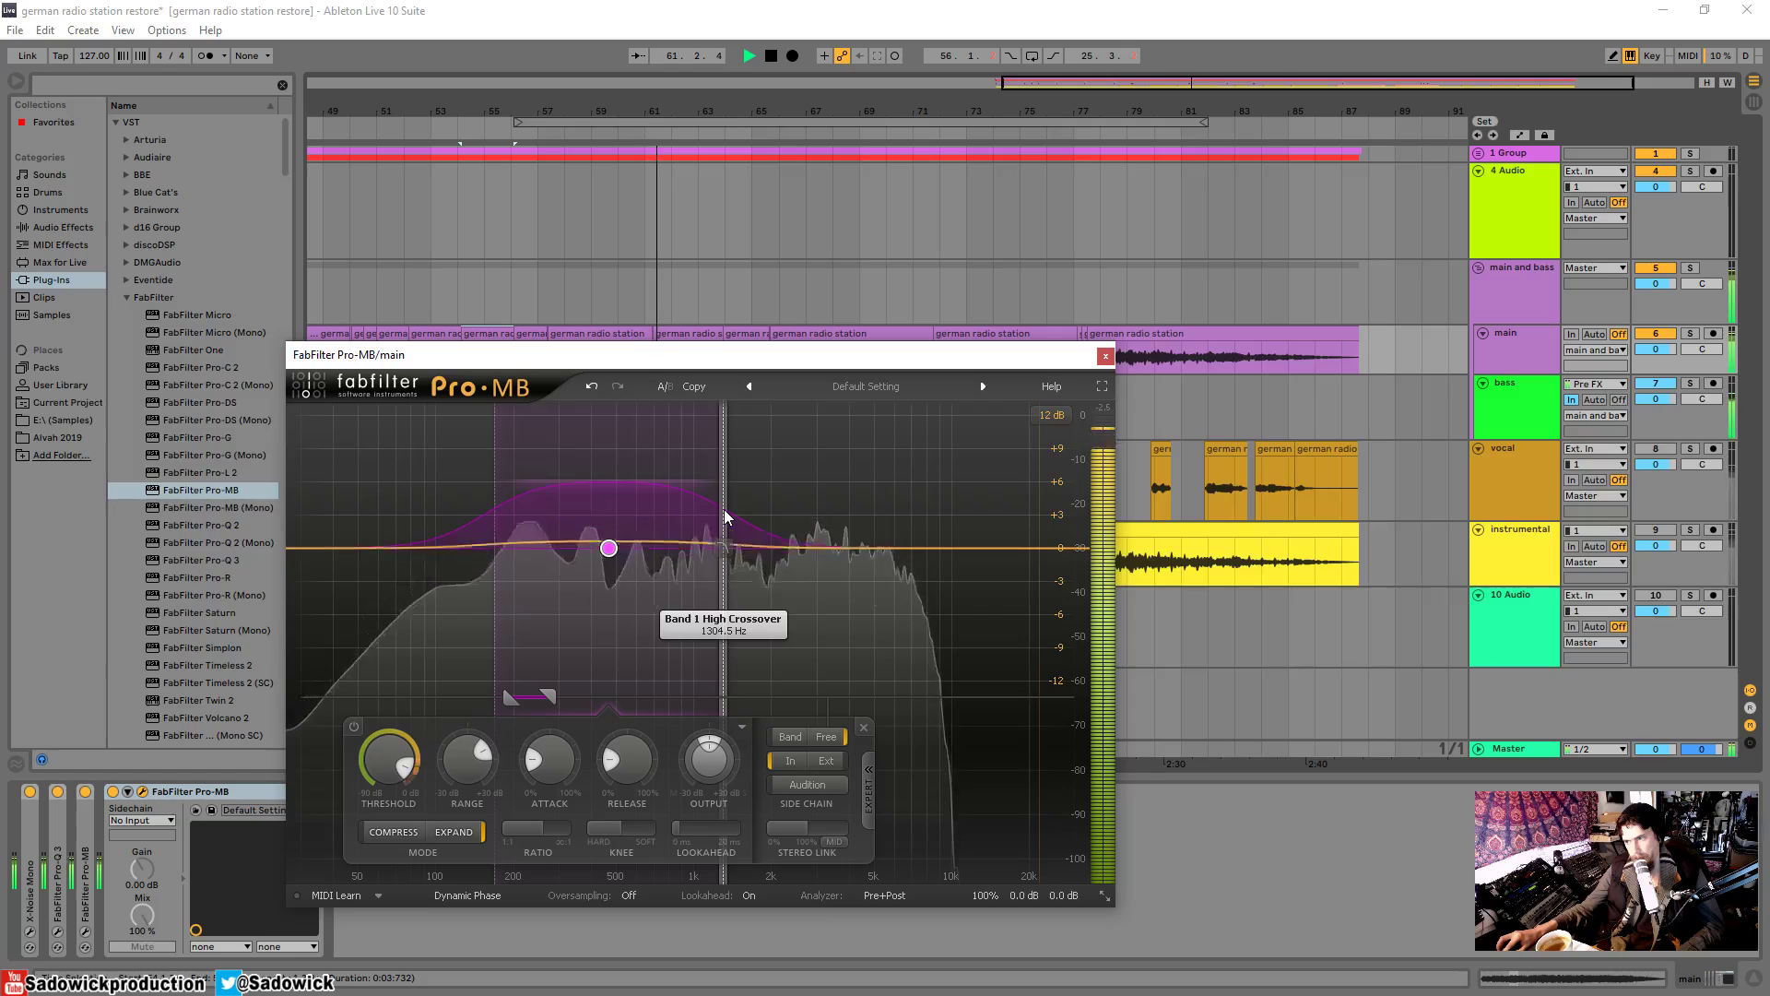
scroll(722, 547, down, 5)
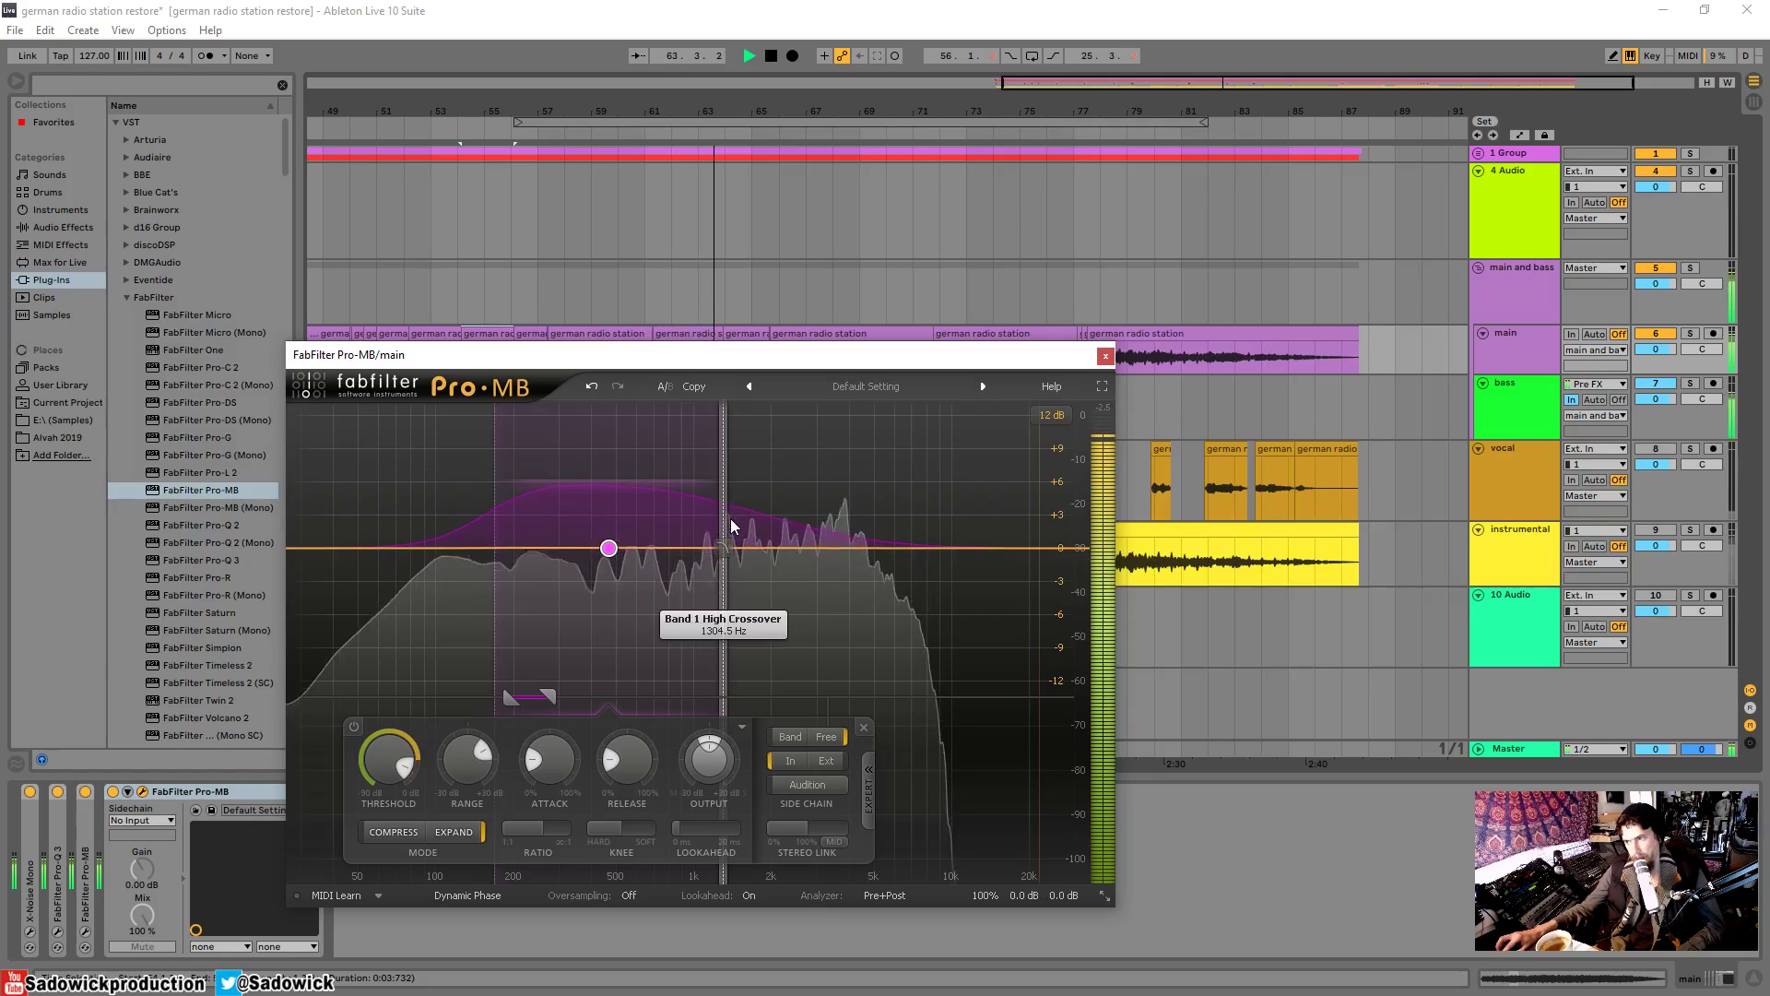
drag(730, 518, 650, 529)
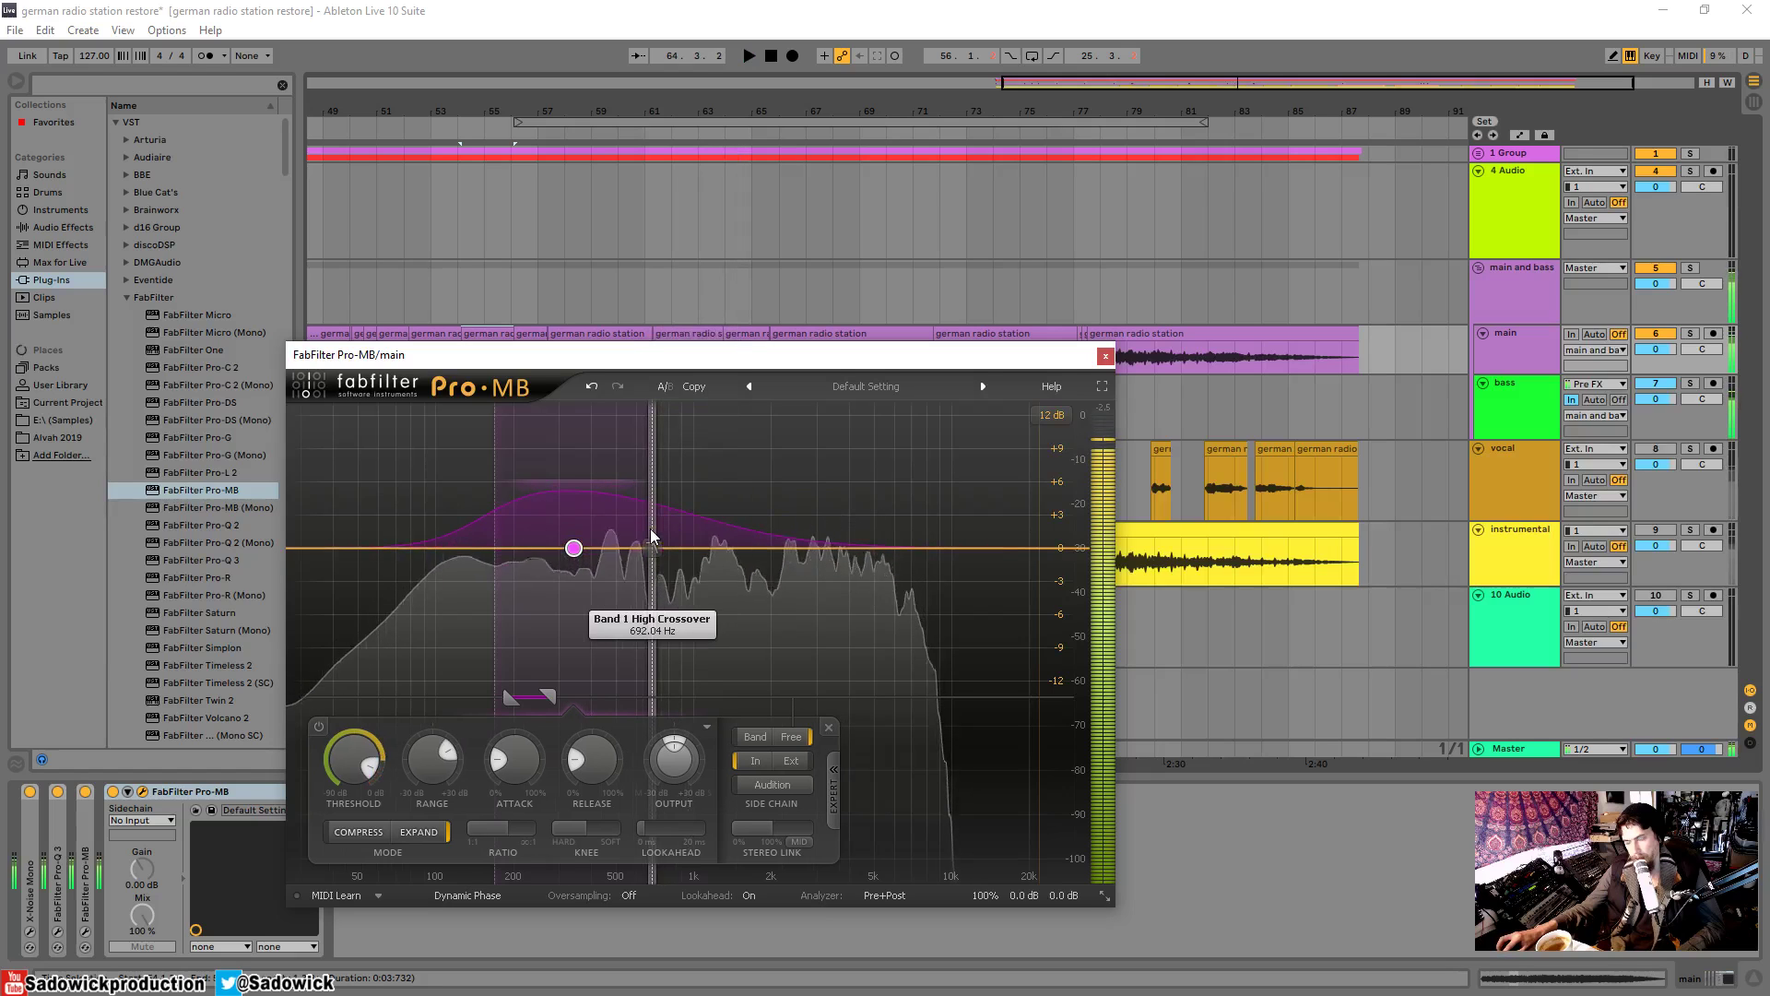
key(space)
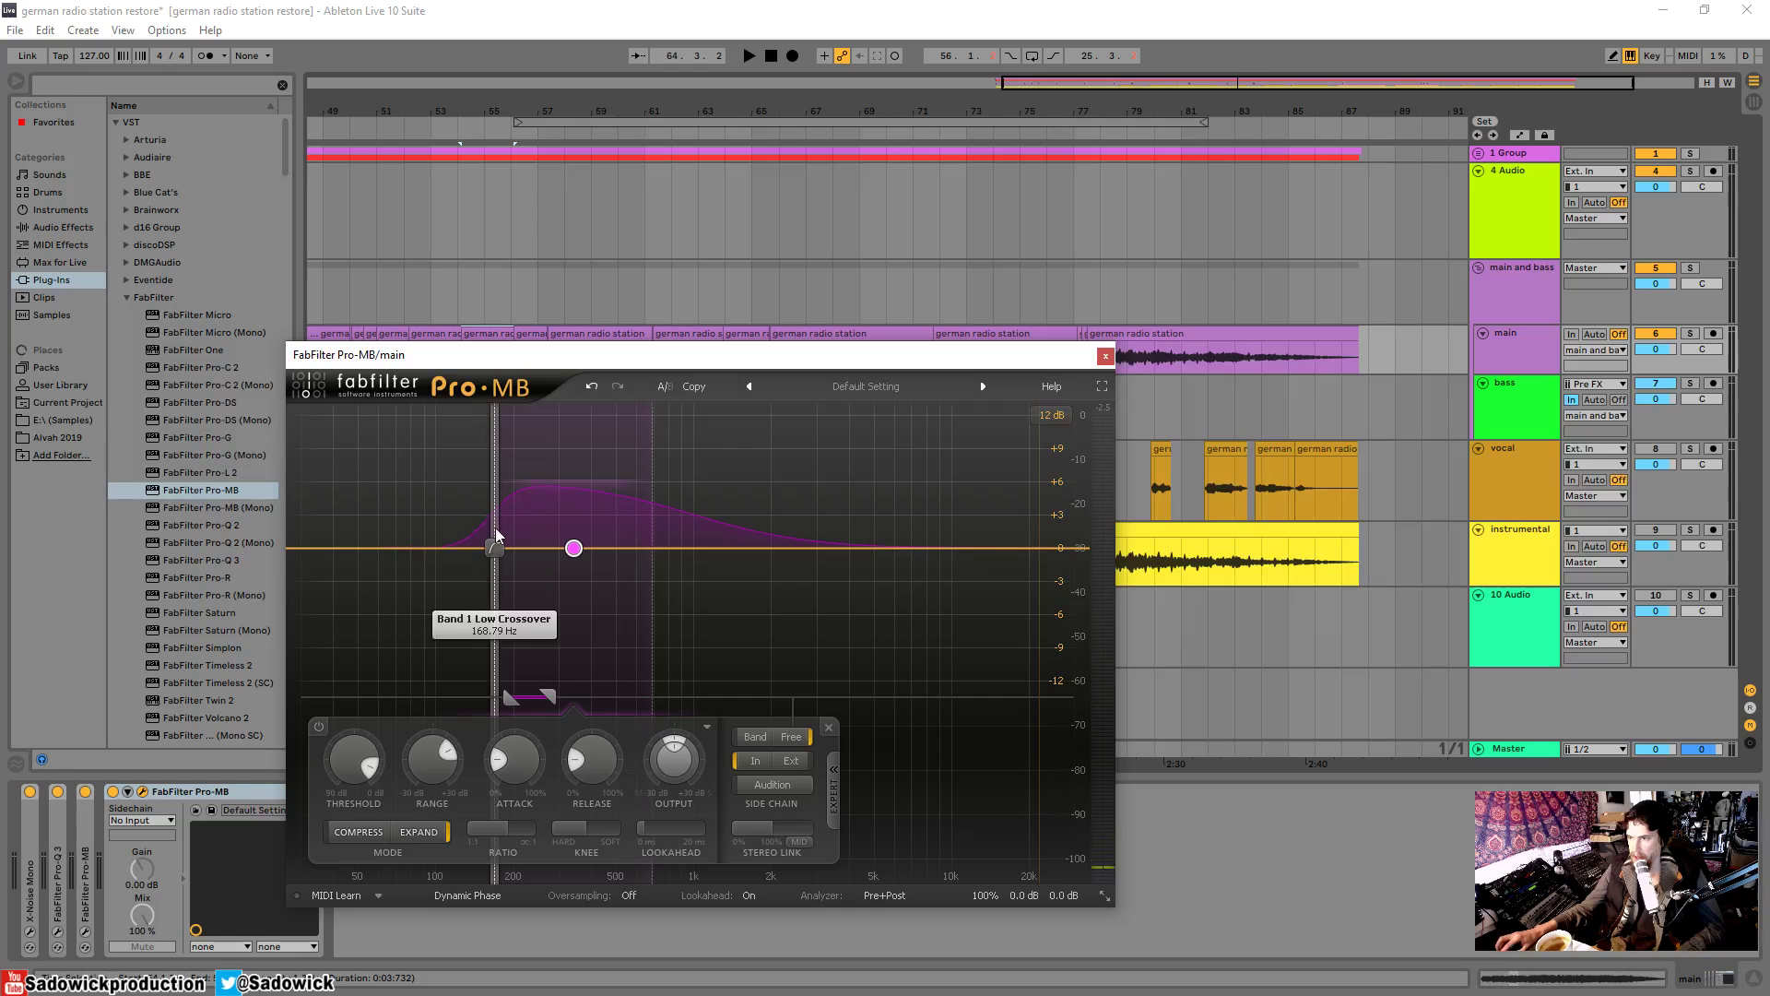
- Raise the band's lower crossover to just under 200 Hz, audition it with and without solo, and close the Pro-MB window
drag(496, 537, 508, 530)
key(space)
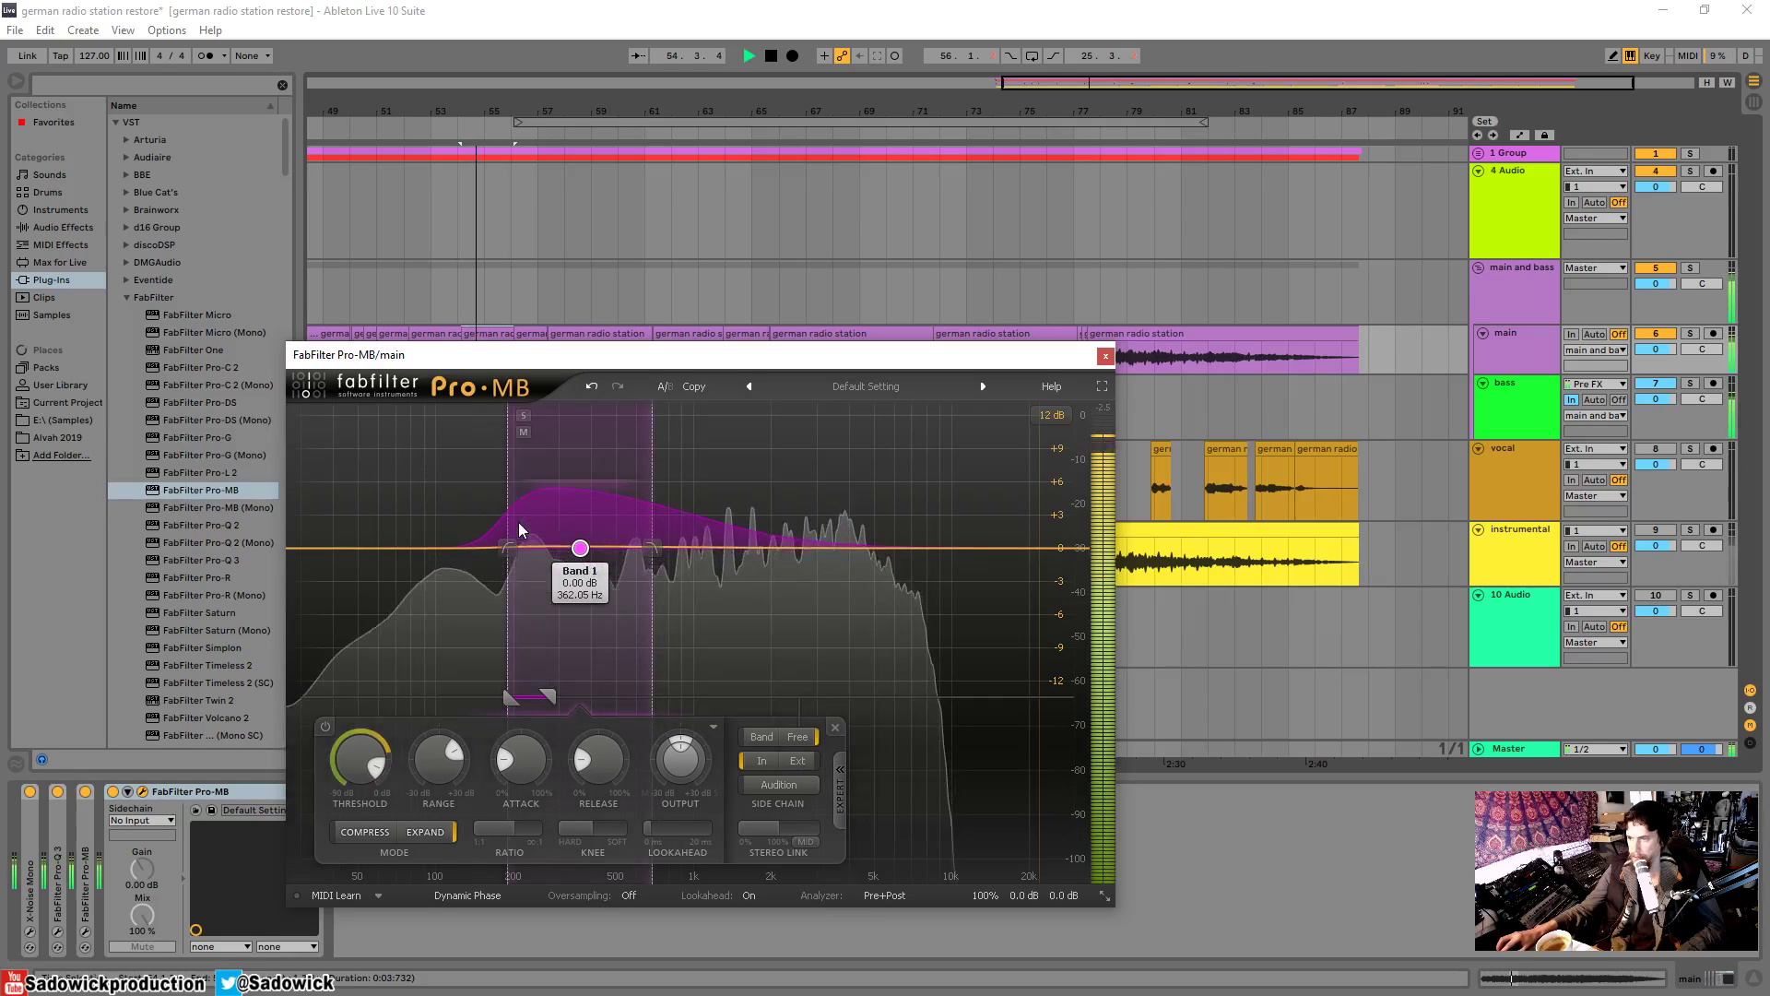
click(524, 417)
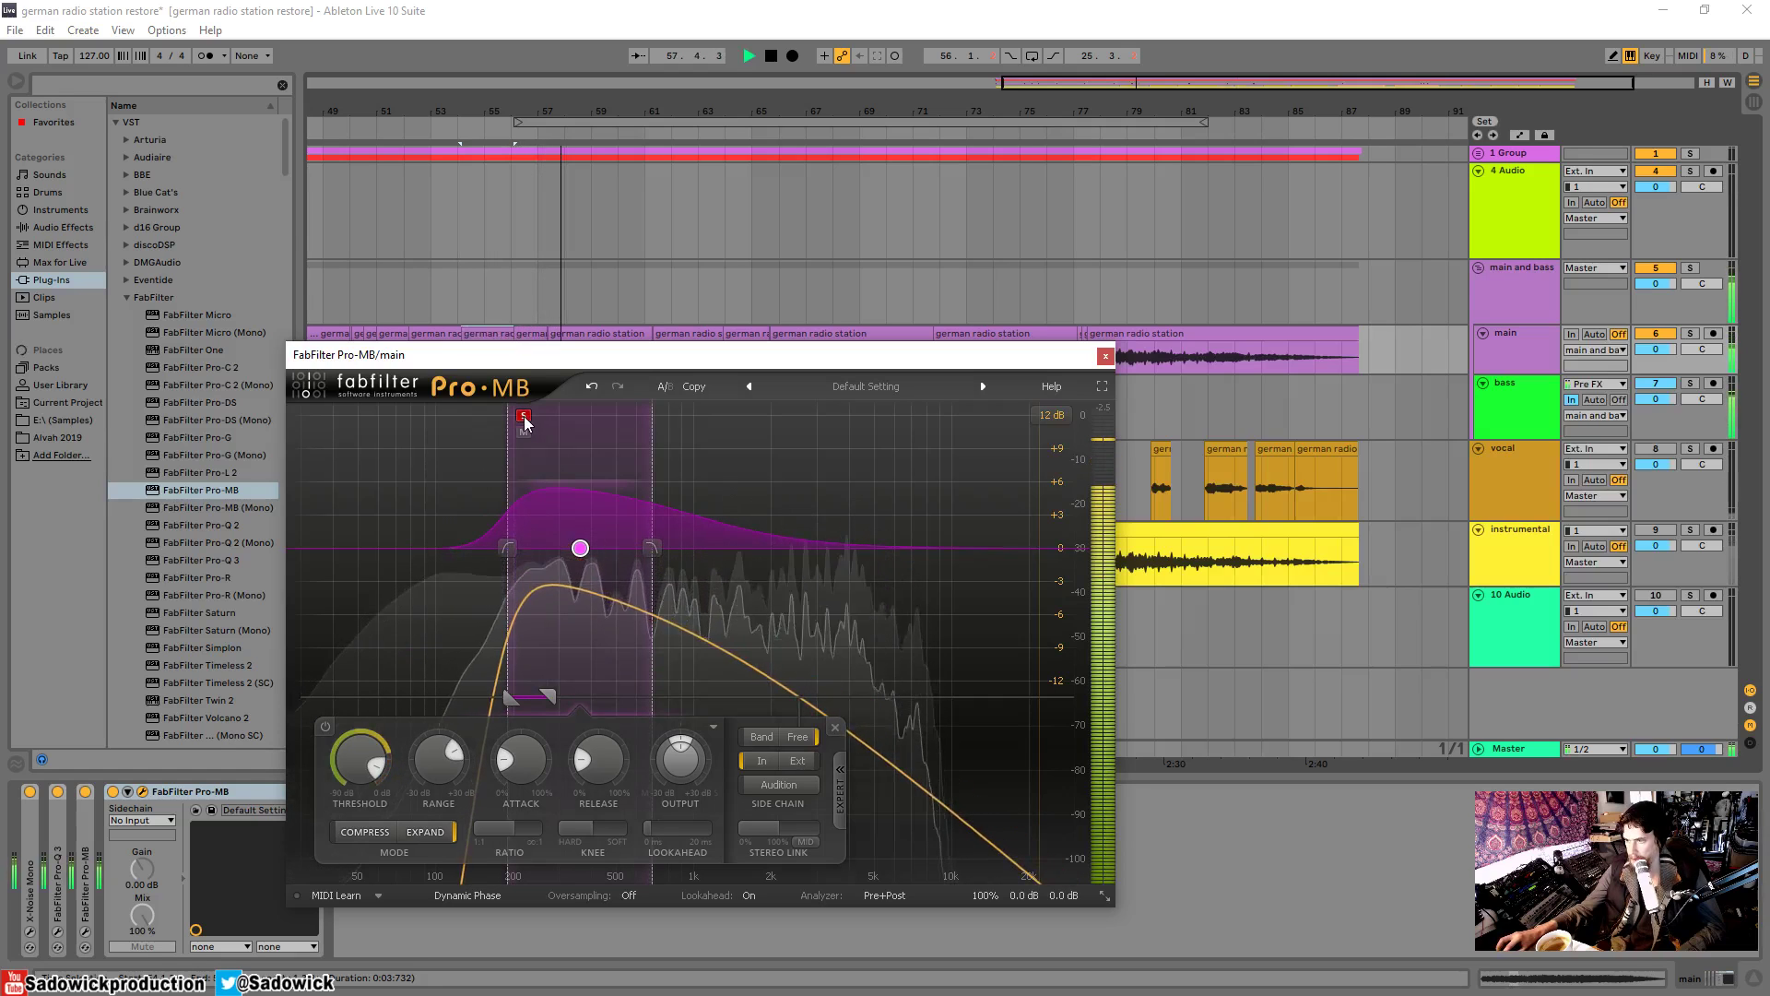
key(space)
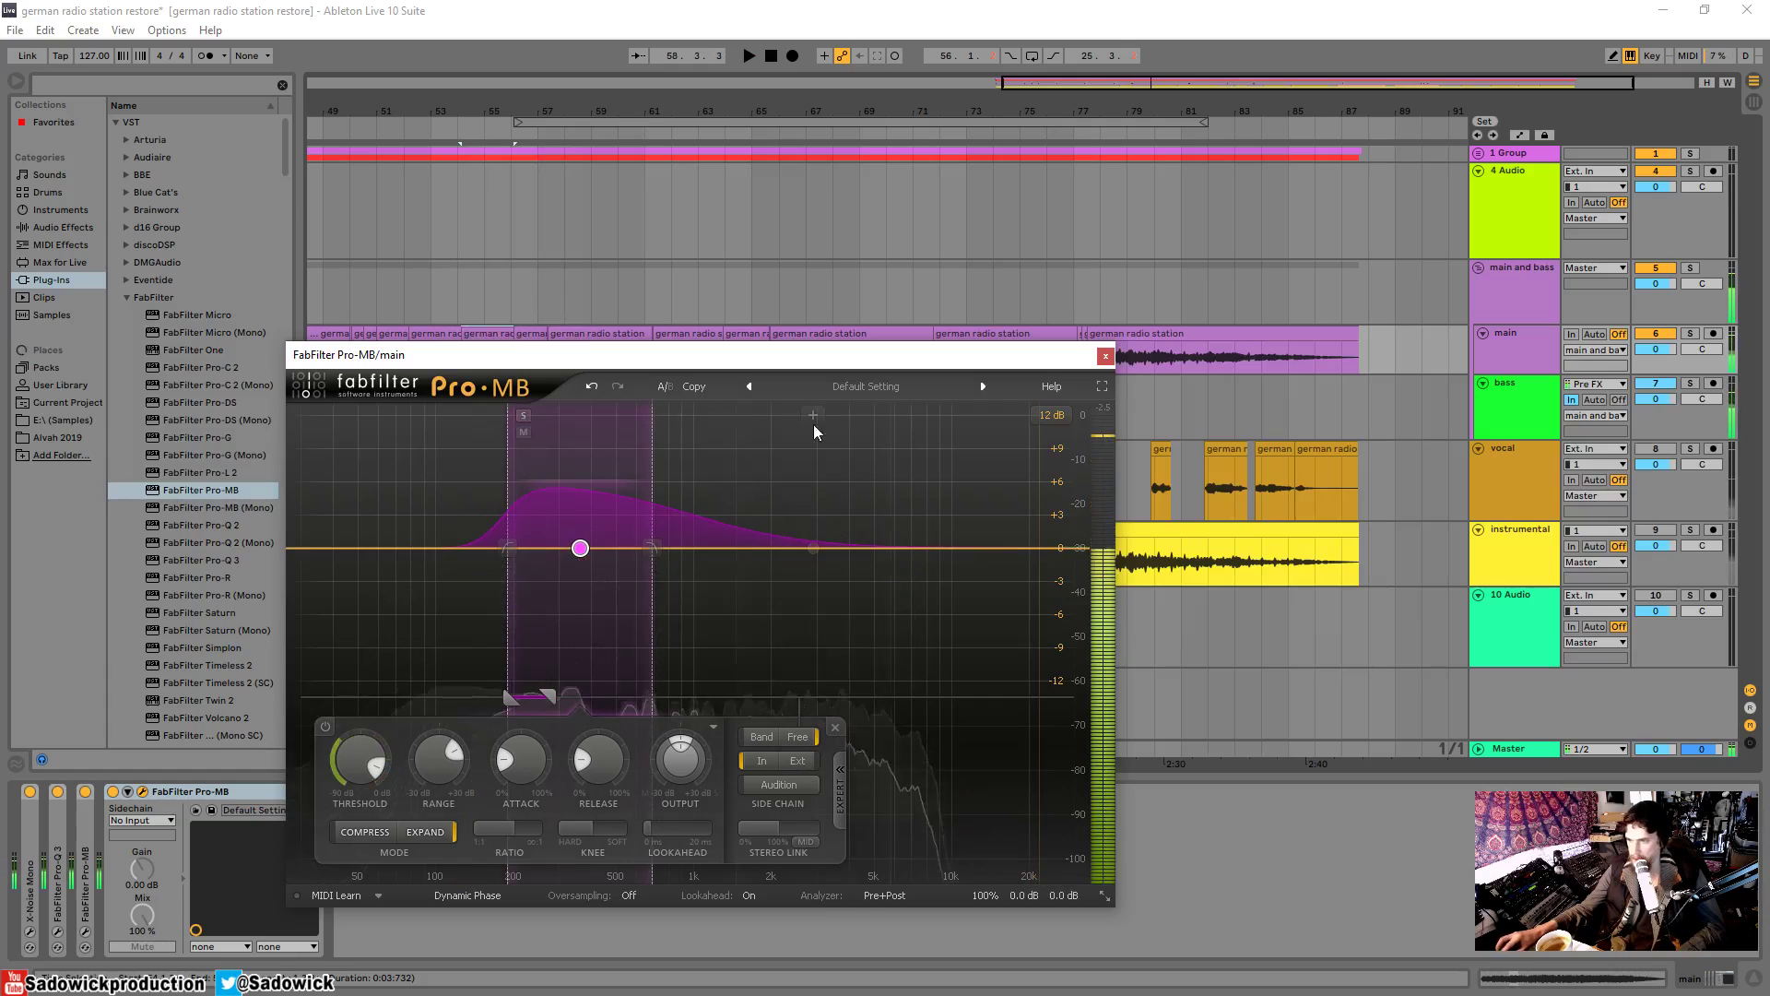
click(1106, 357)
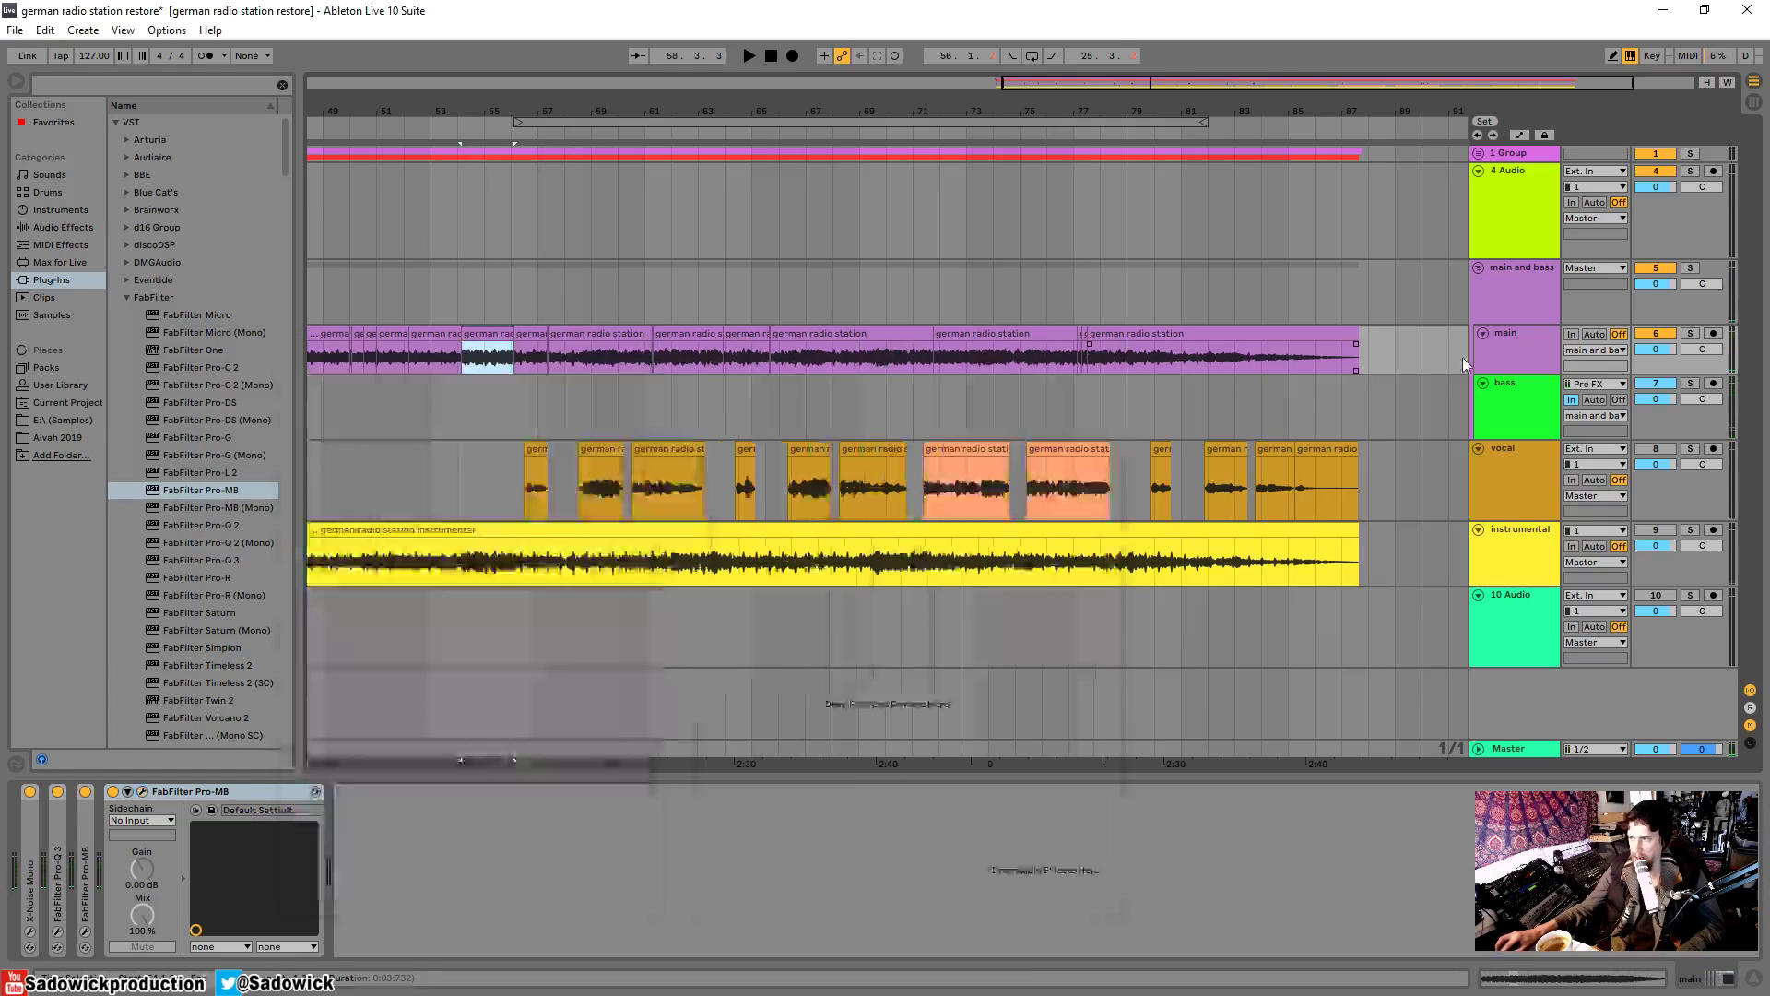
- Fold the main and bass tracks inside their group and make the vocal track slightly taller
click(1528, 269)
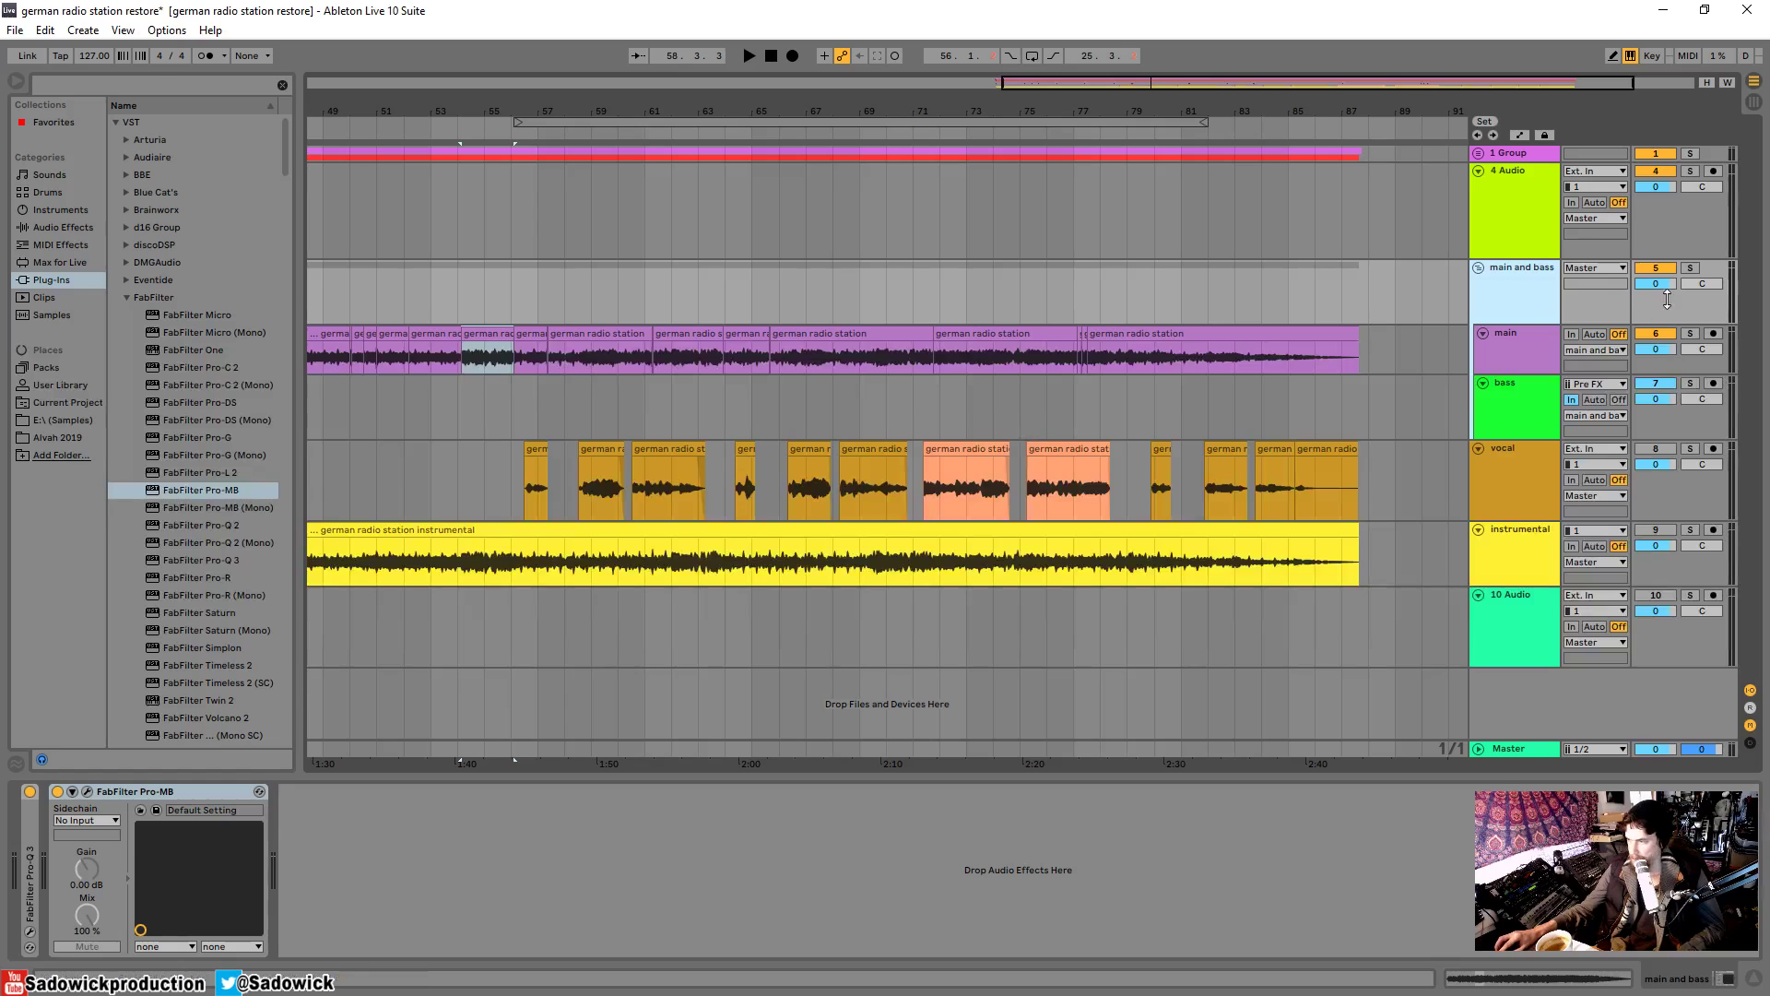
click(1483, 381)
click(1484, 331)
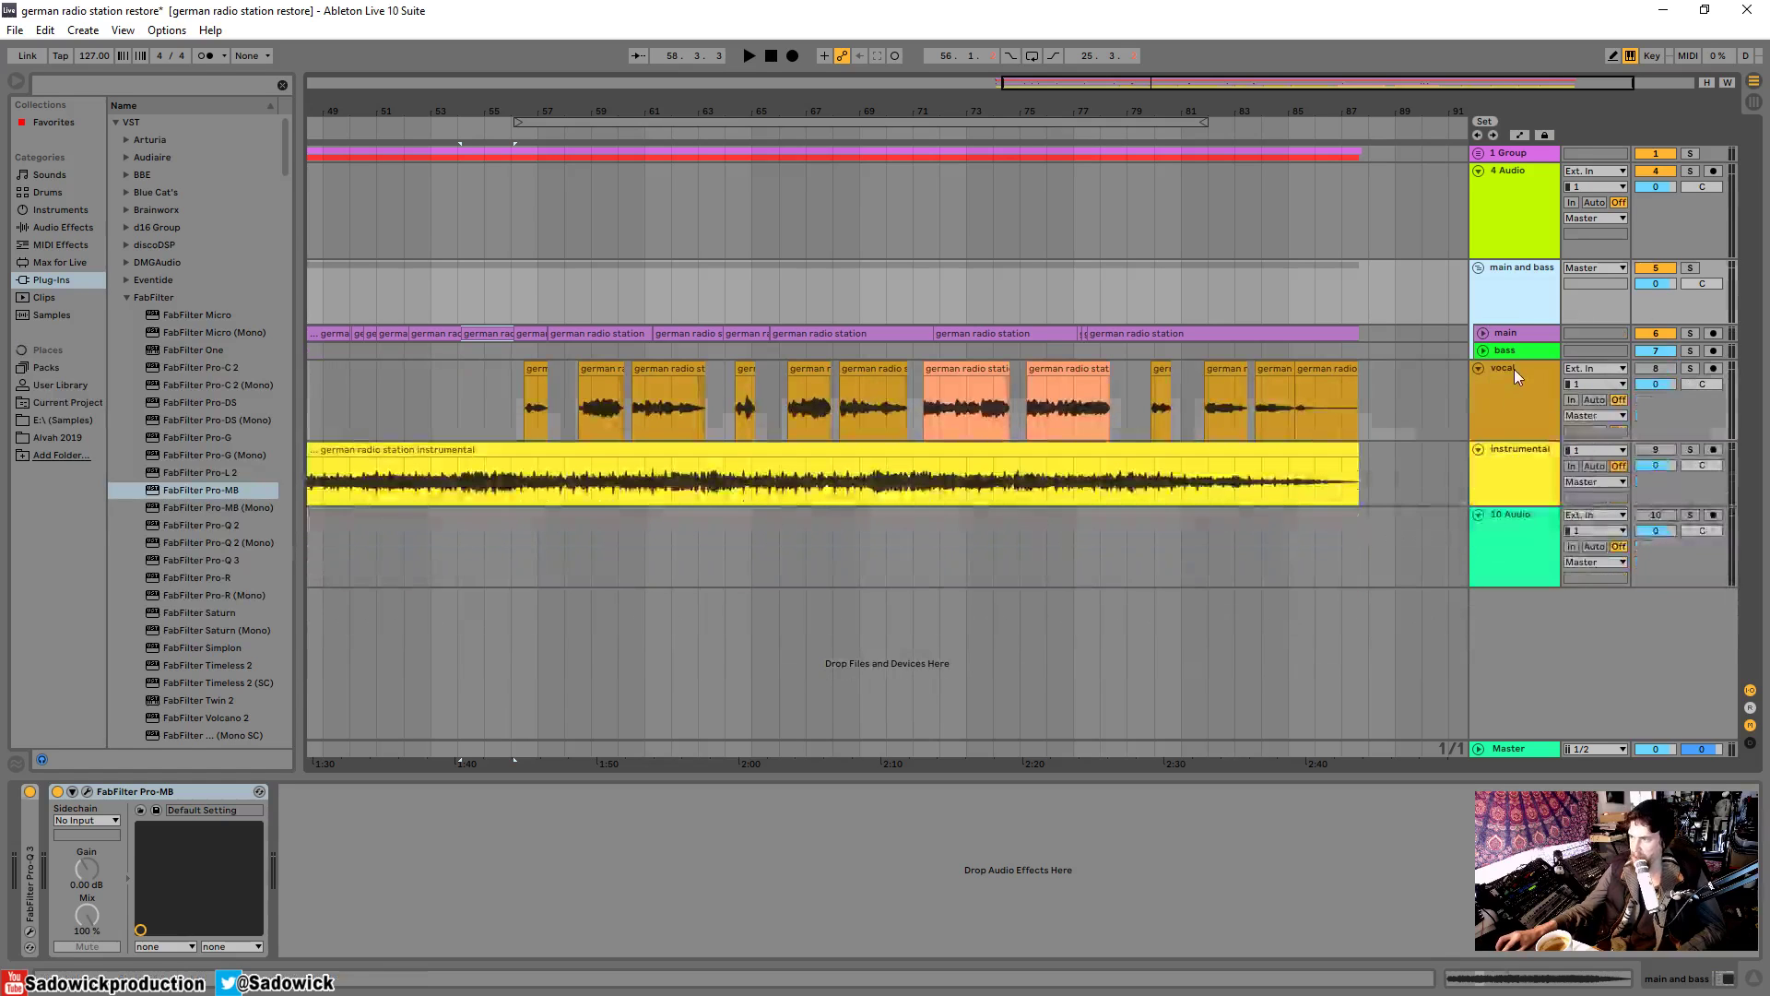
click(1514, 371)
drag(1705, 423, 1690, 431)
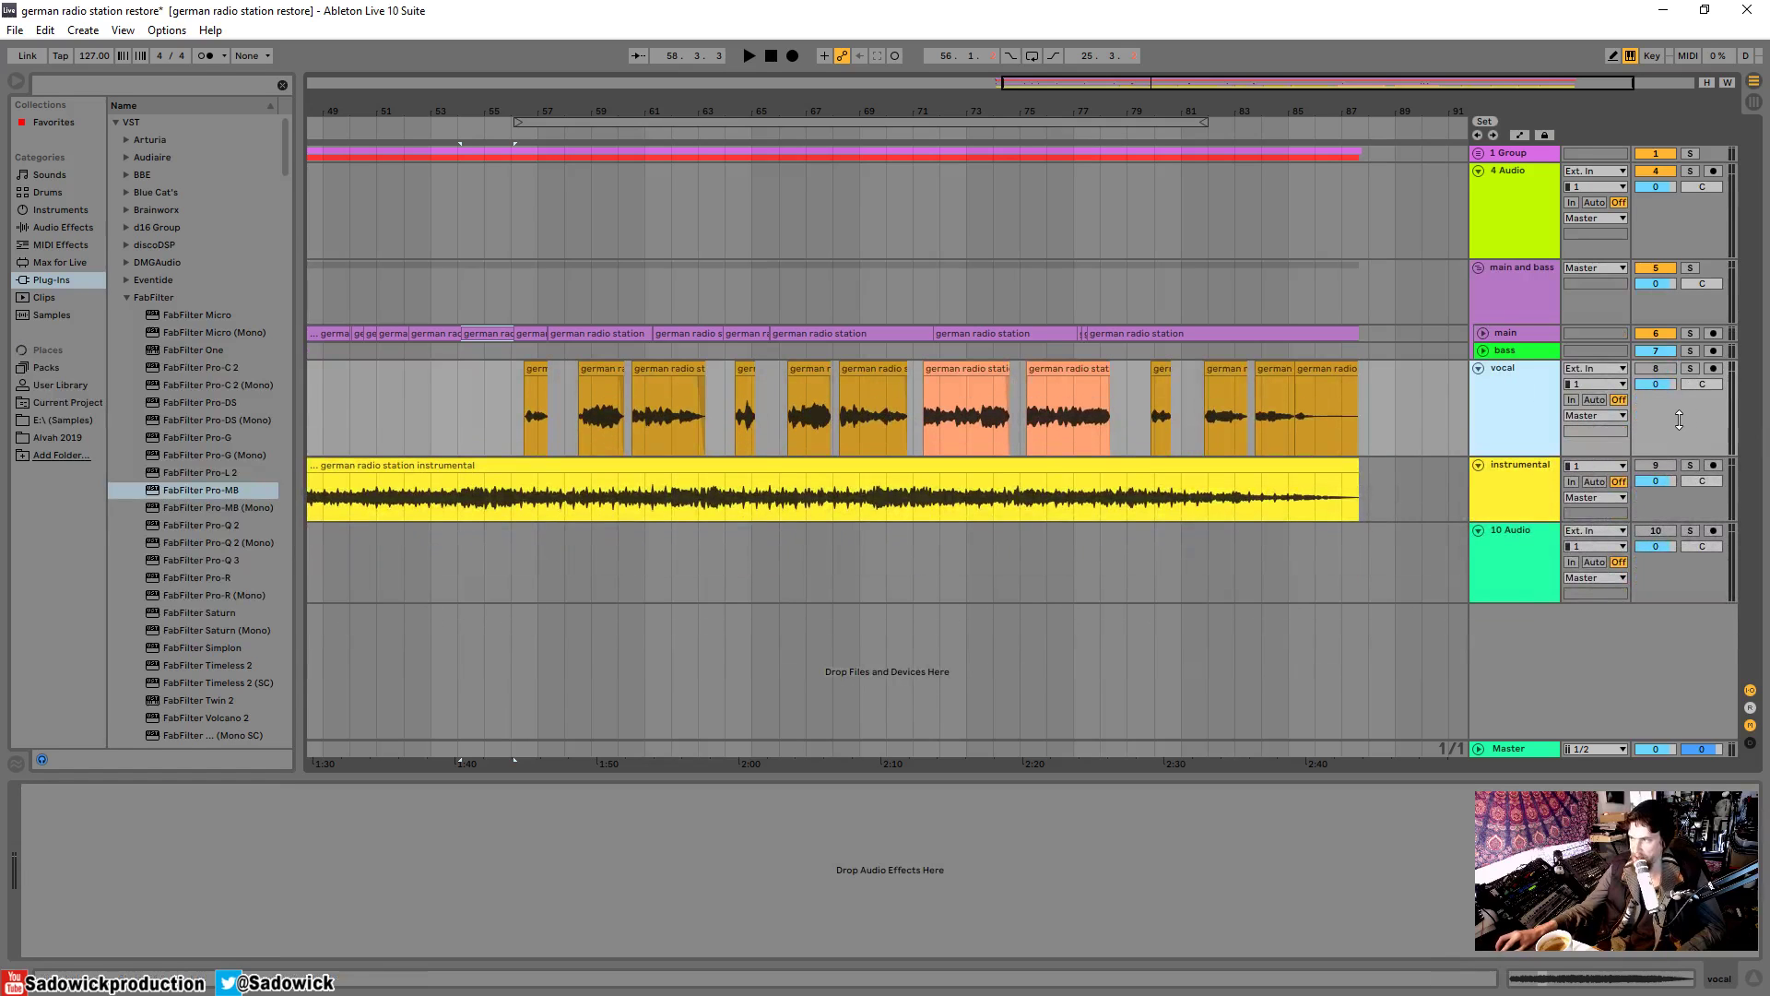
- Select the first vocal clip near bar 56 and solo the vocal track
click(539, 387)
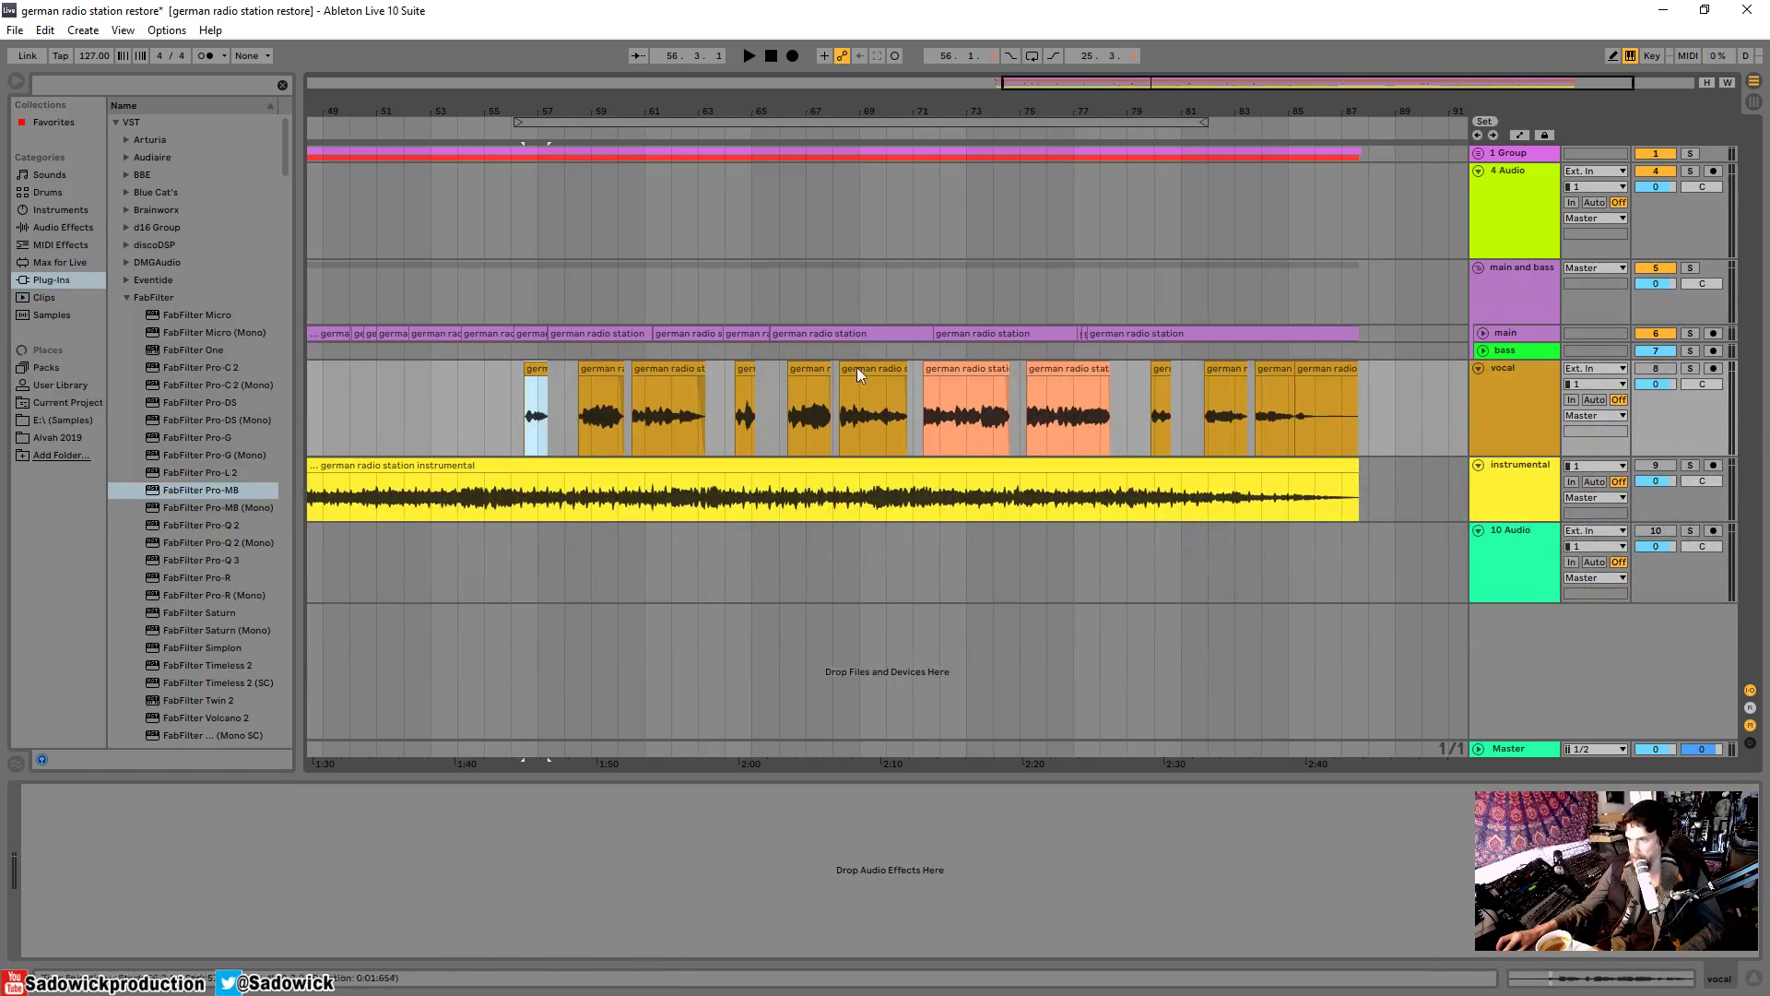
click(1685, 415)
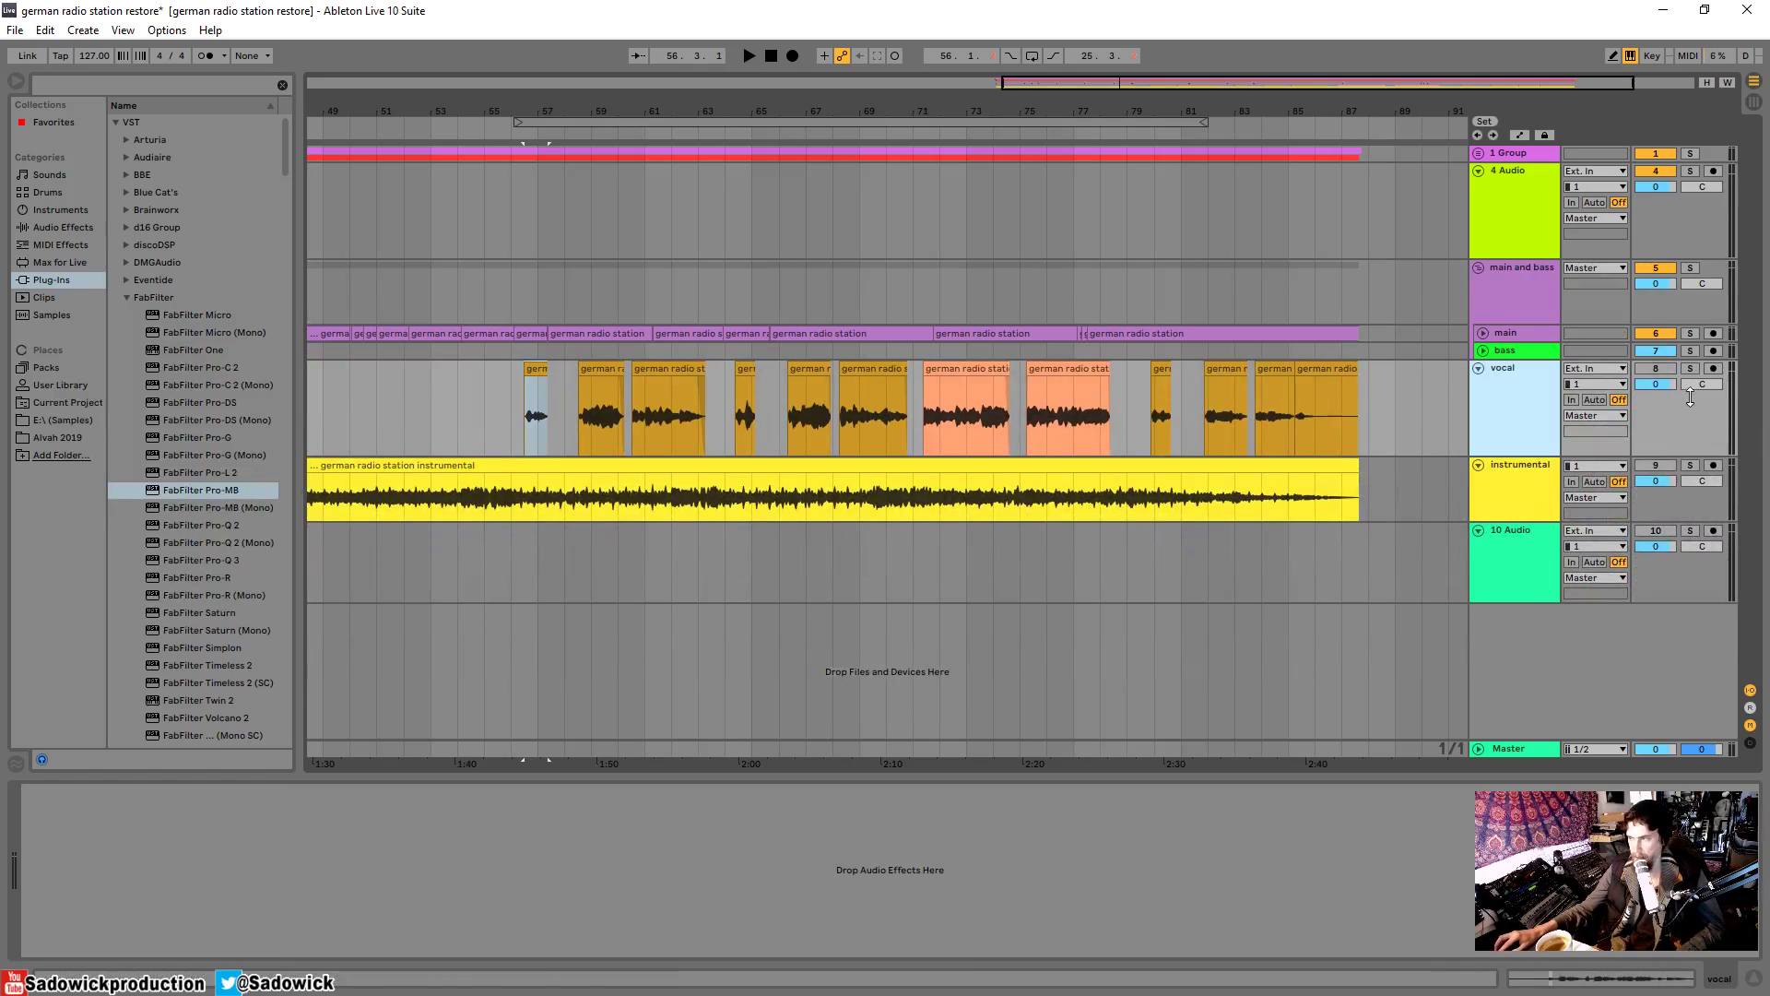
click(1513, 269)
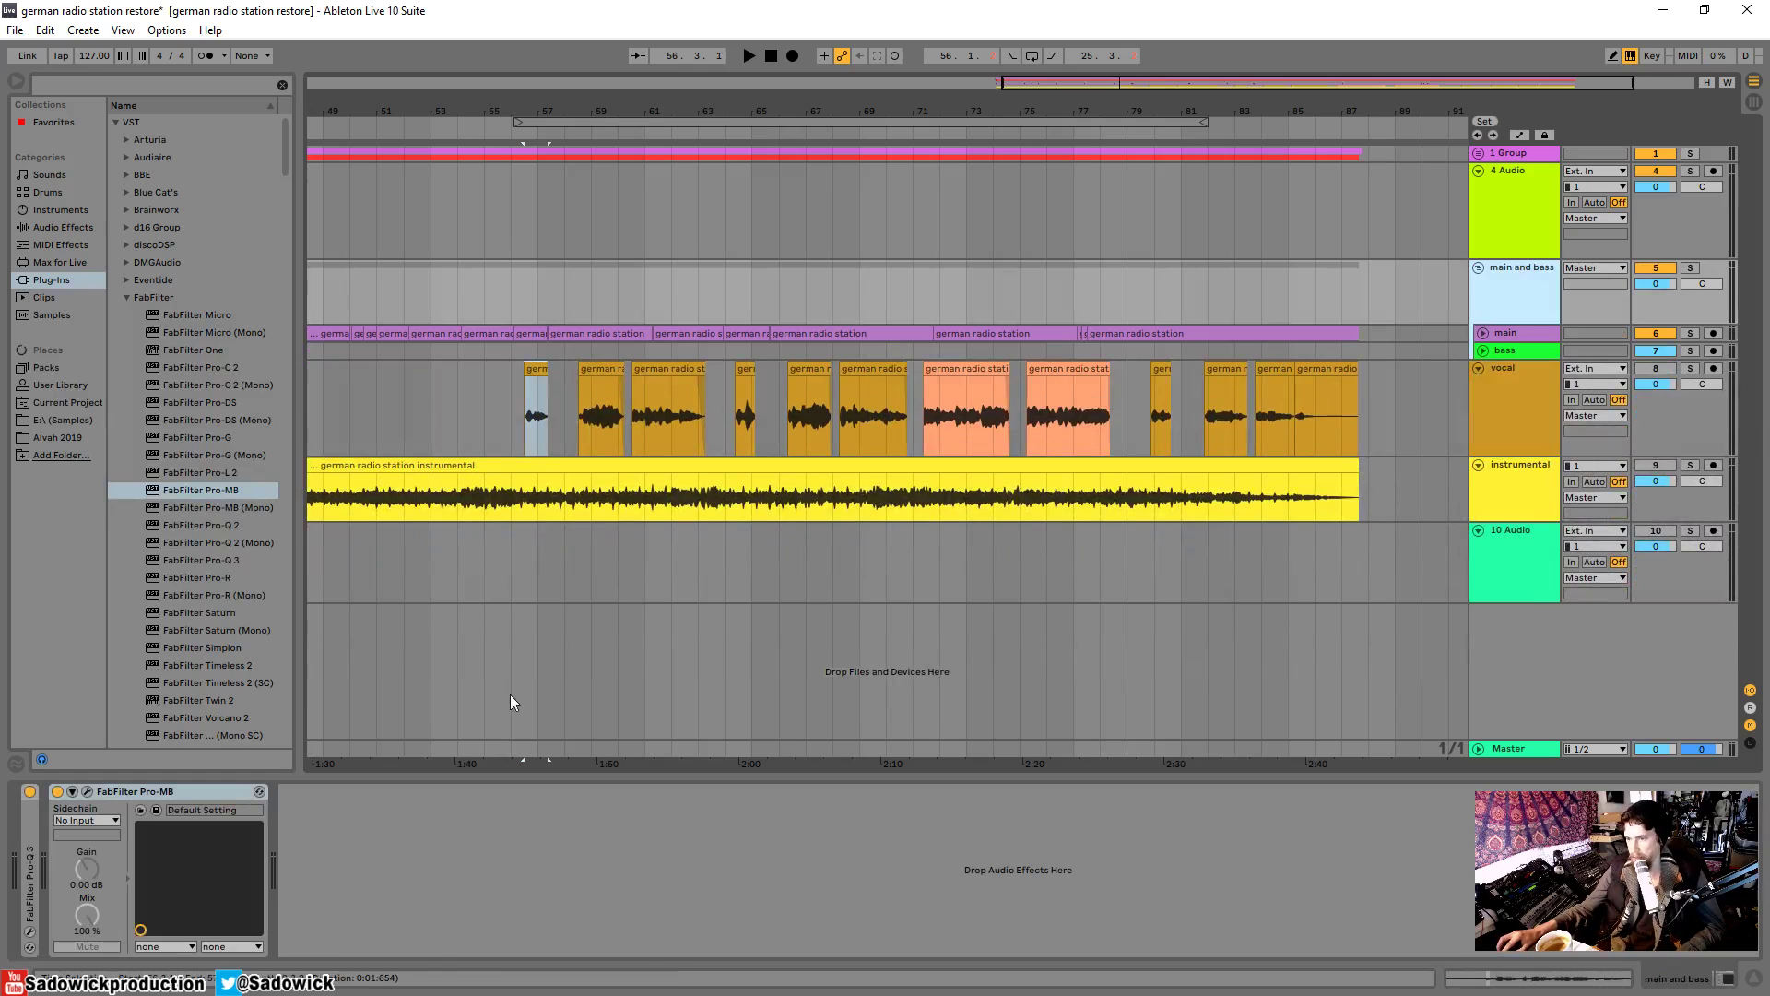
click(1665, 421)
click(1690, 368)
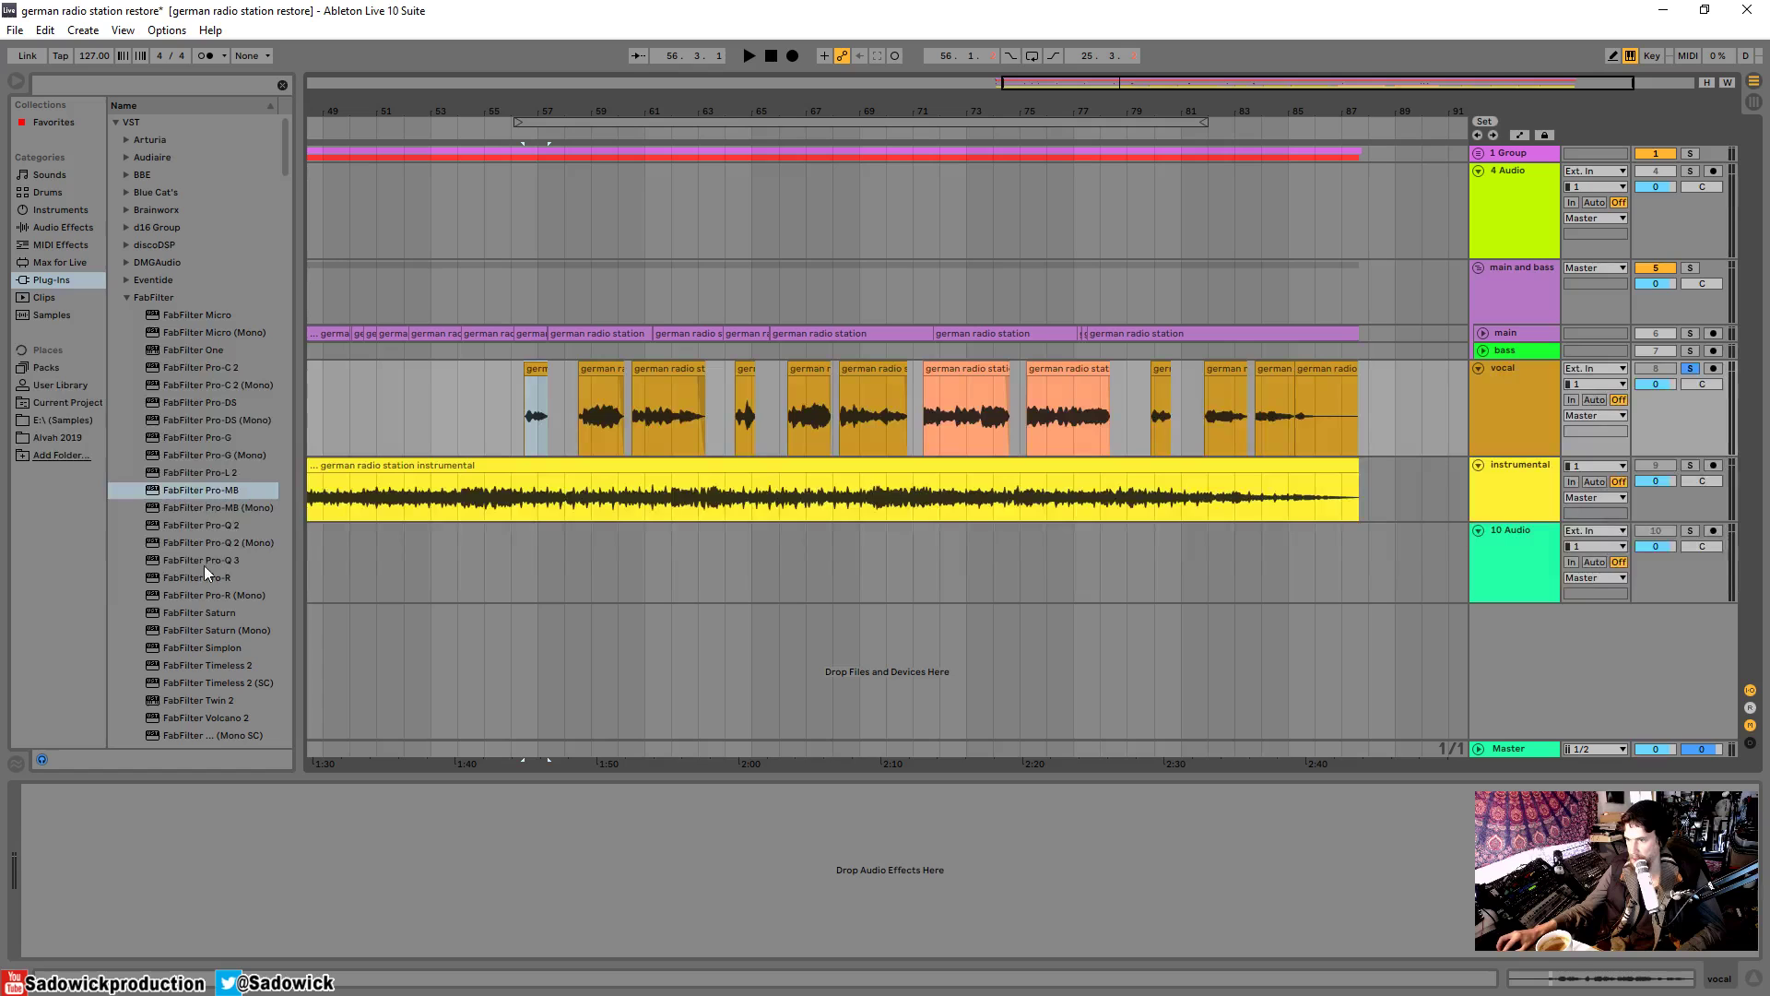
- Add FabFilter Pro-R to the vocal track, move its window below the vocal clips and select the clip starting near bar 58
drag(204, 568, 468, 486)
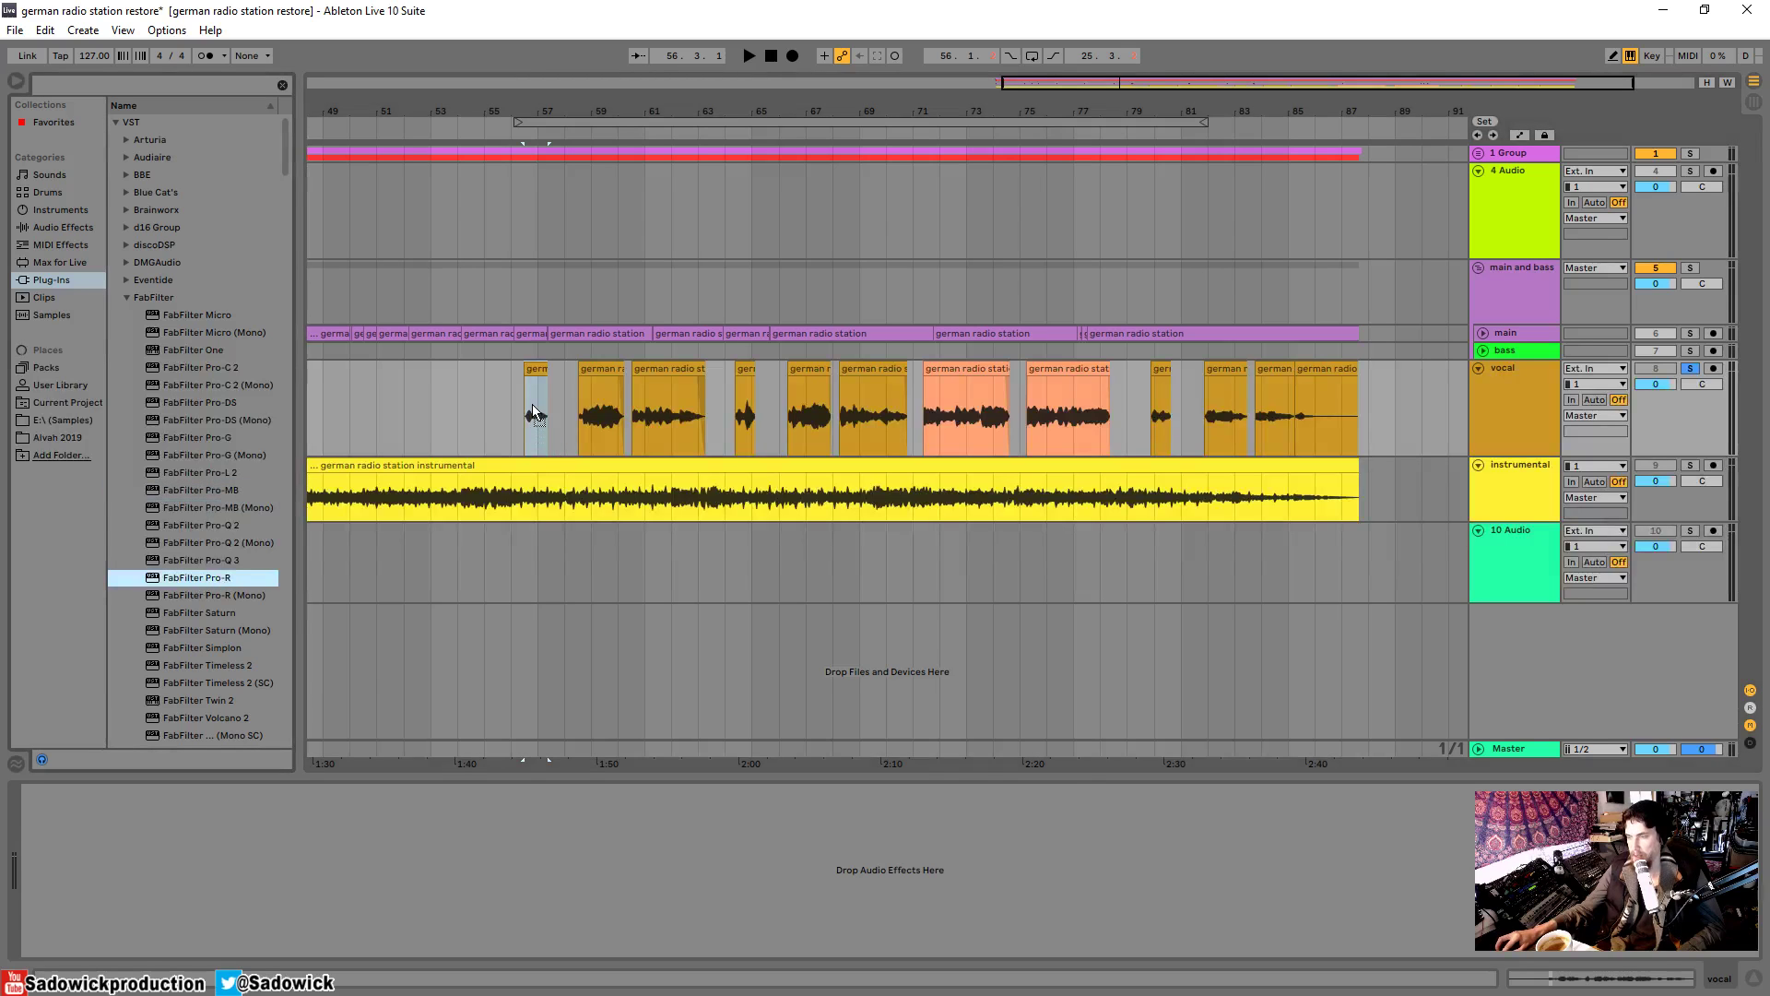
drag(534, 409, 534, 409)
drag(631, 496, 422, 430)
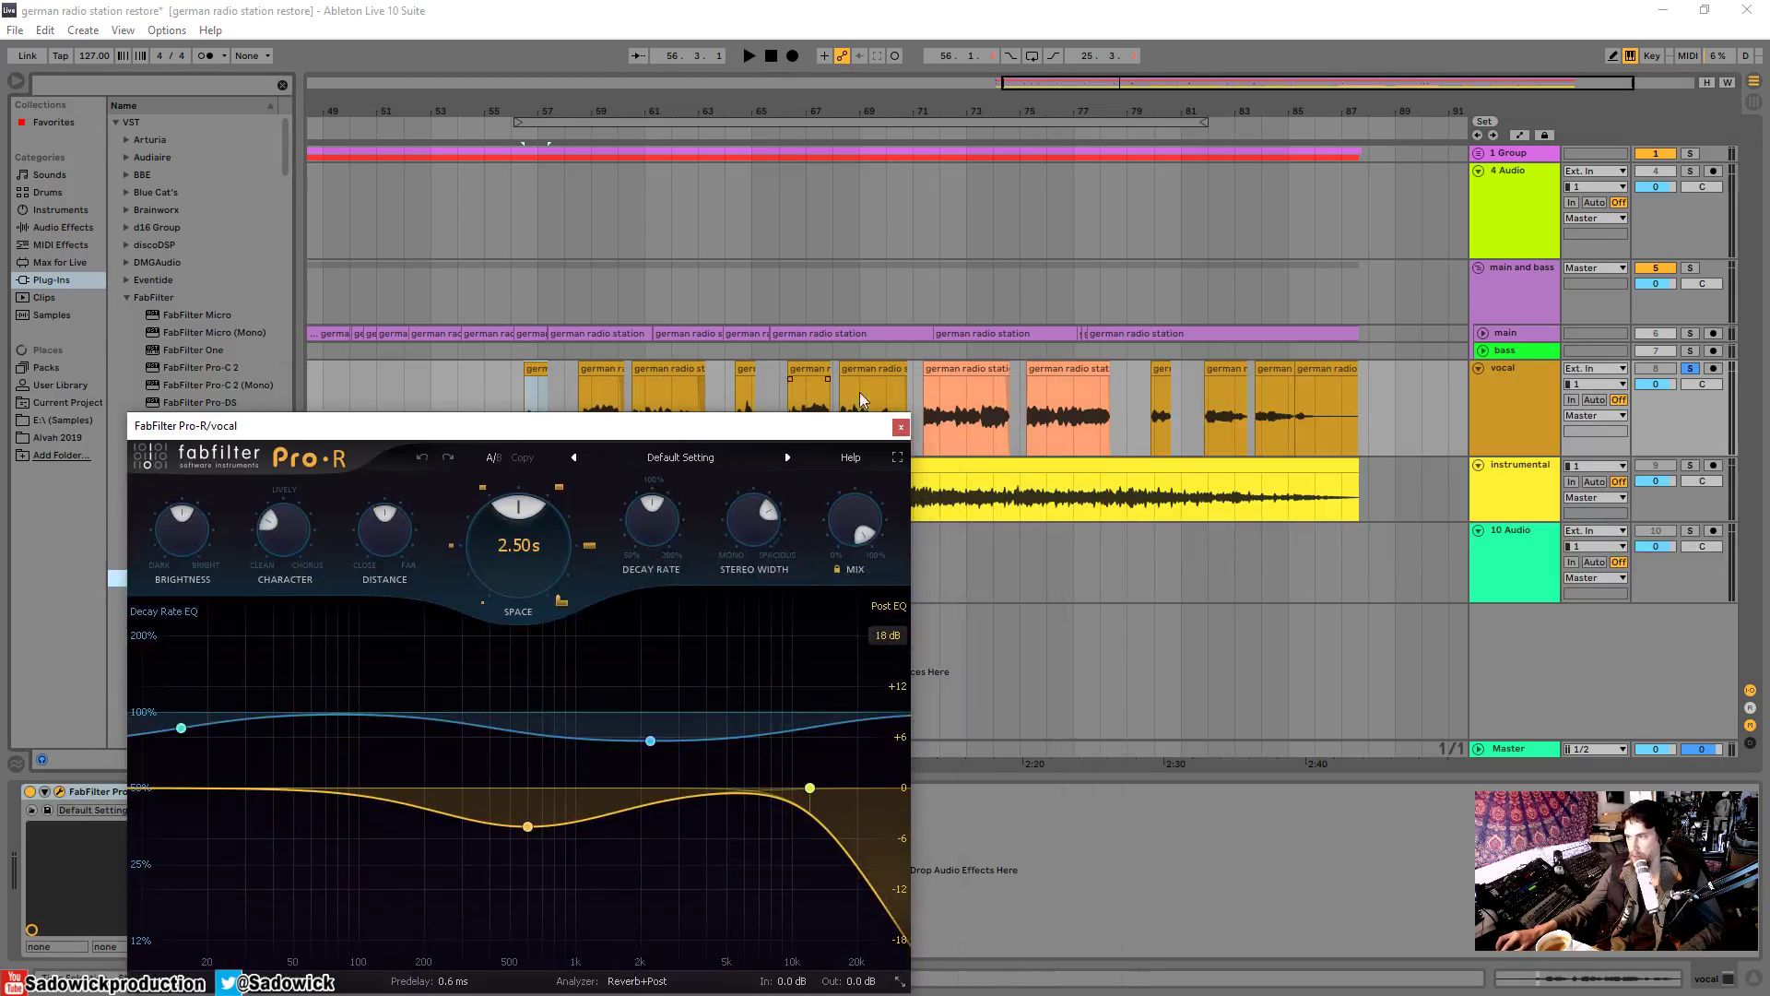
drag(784, 442, 814, 482)
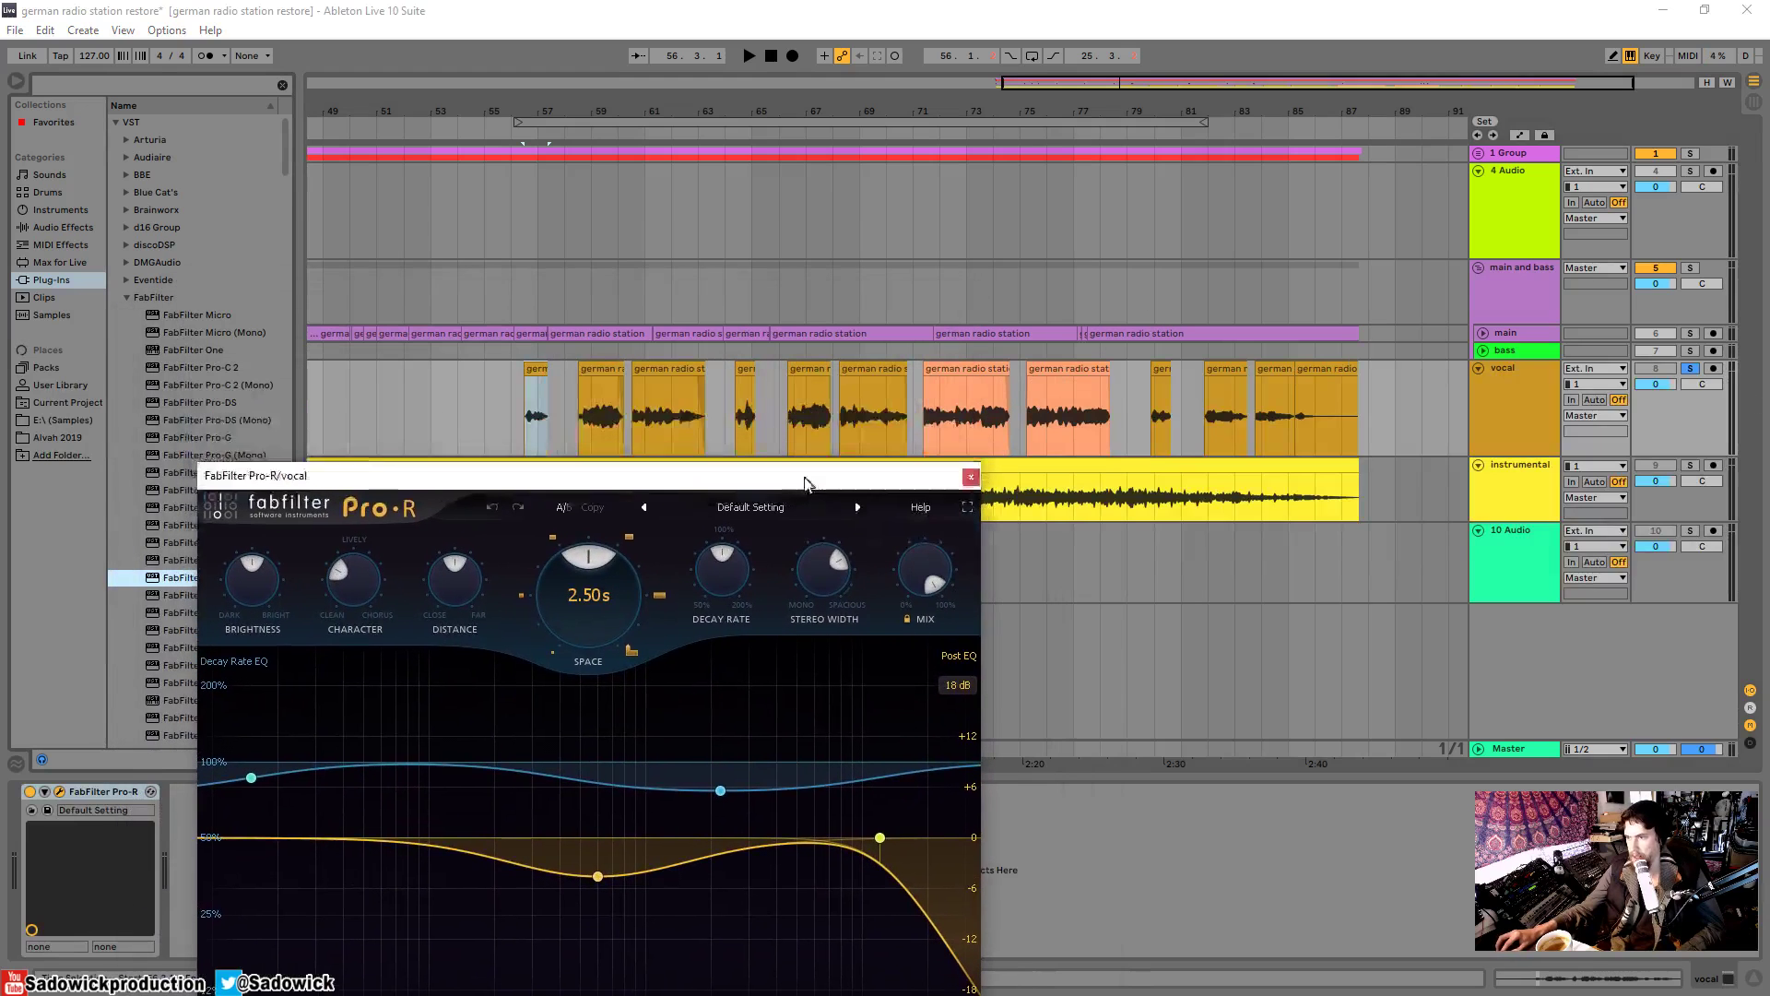
click(533, 370)
click(595, 370)
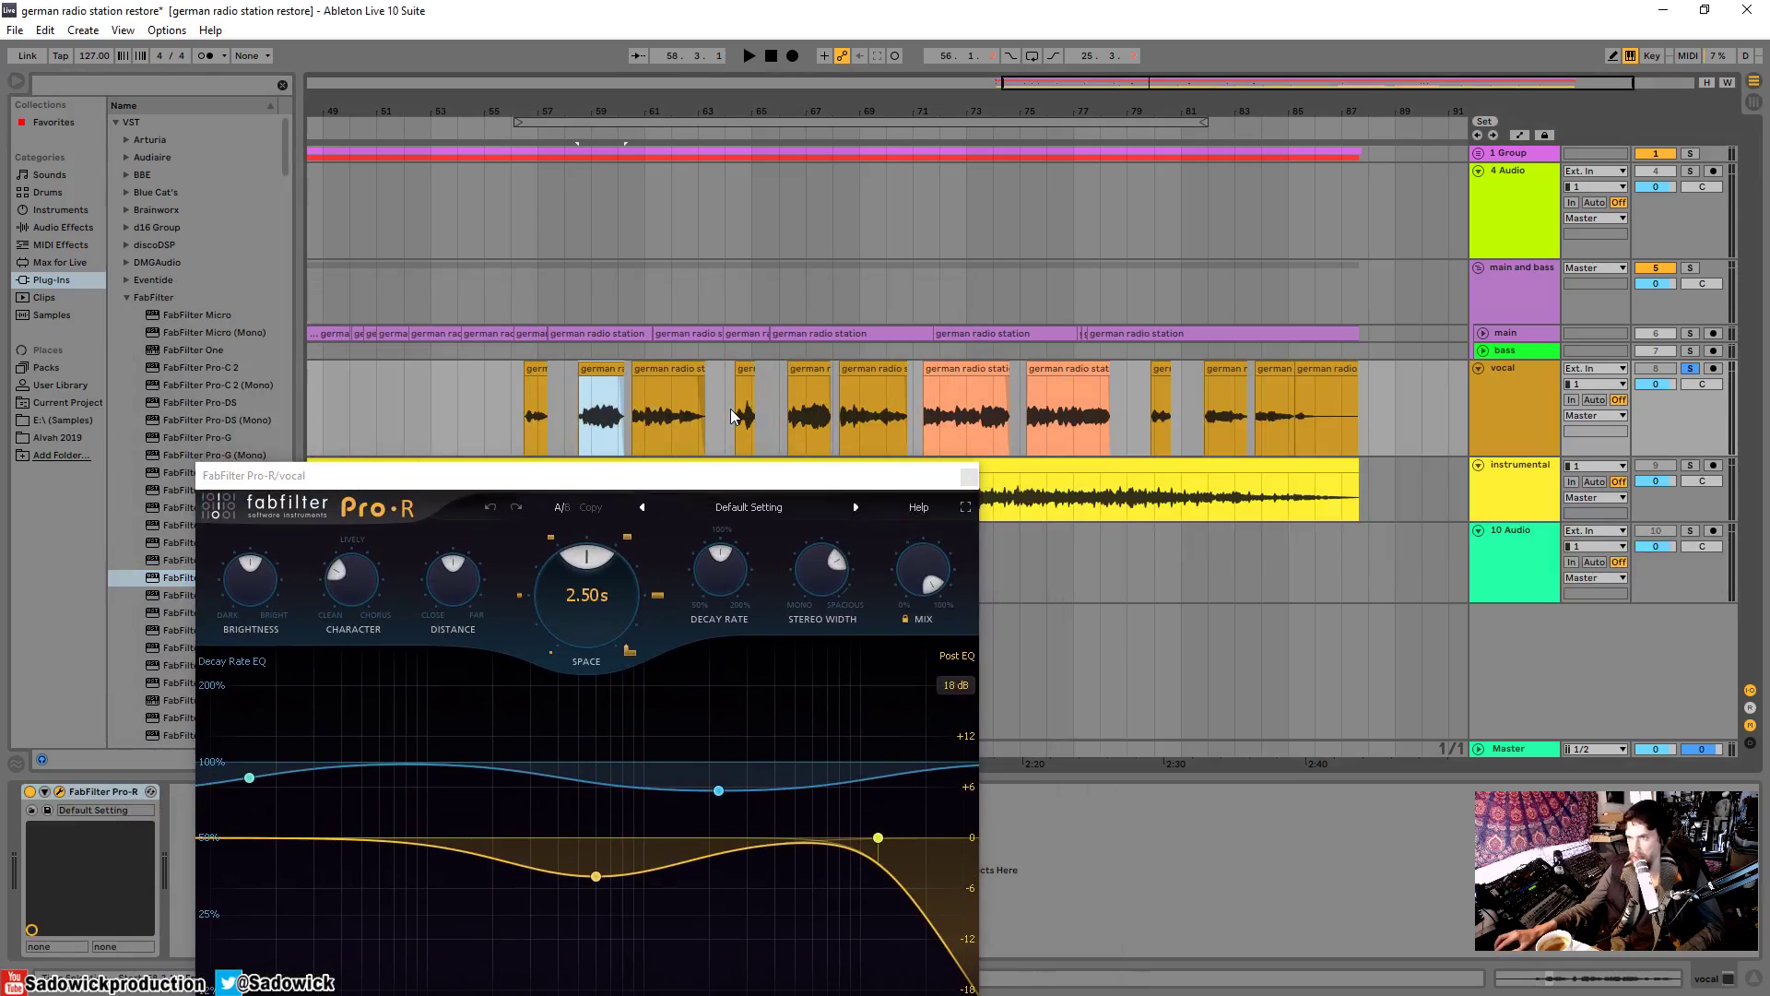
mouse_move(625, 489)
mouse_down()
mouse_move(559, 416)
mouse_move(626, 373)
mouse_move(911, 374)
mouse_move(672, 323)
mouse_move(576, 369)
mouse_move(621, 475)
mouse_up()
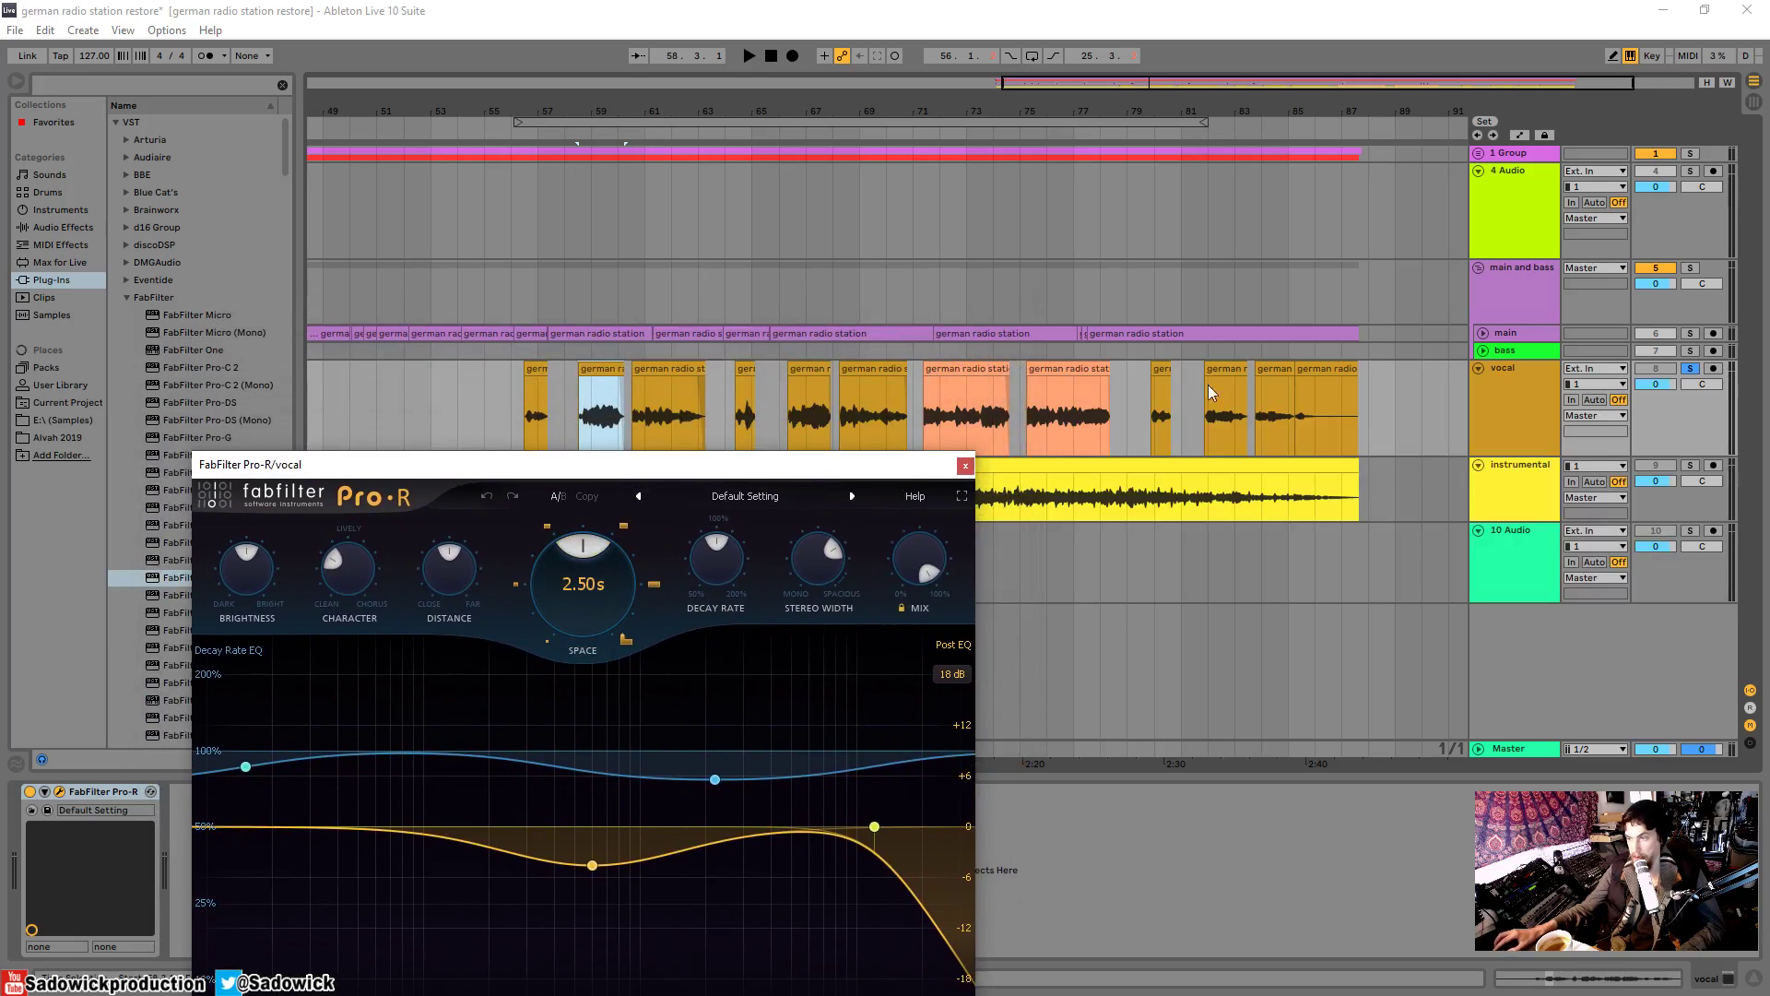
- Shorten the Pro-R reverb's Space to 1.61 s while auditioning the soloed vocal
key(space)
drag(573, 544, 573, 577)
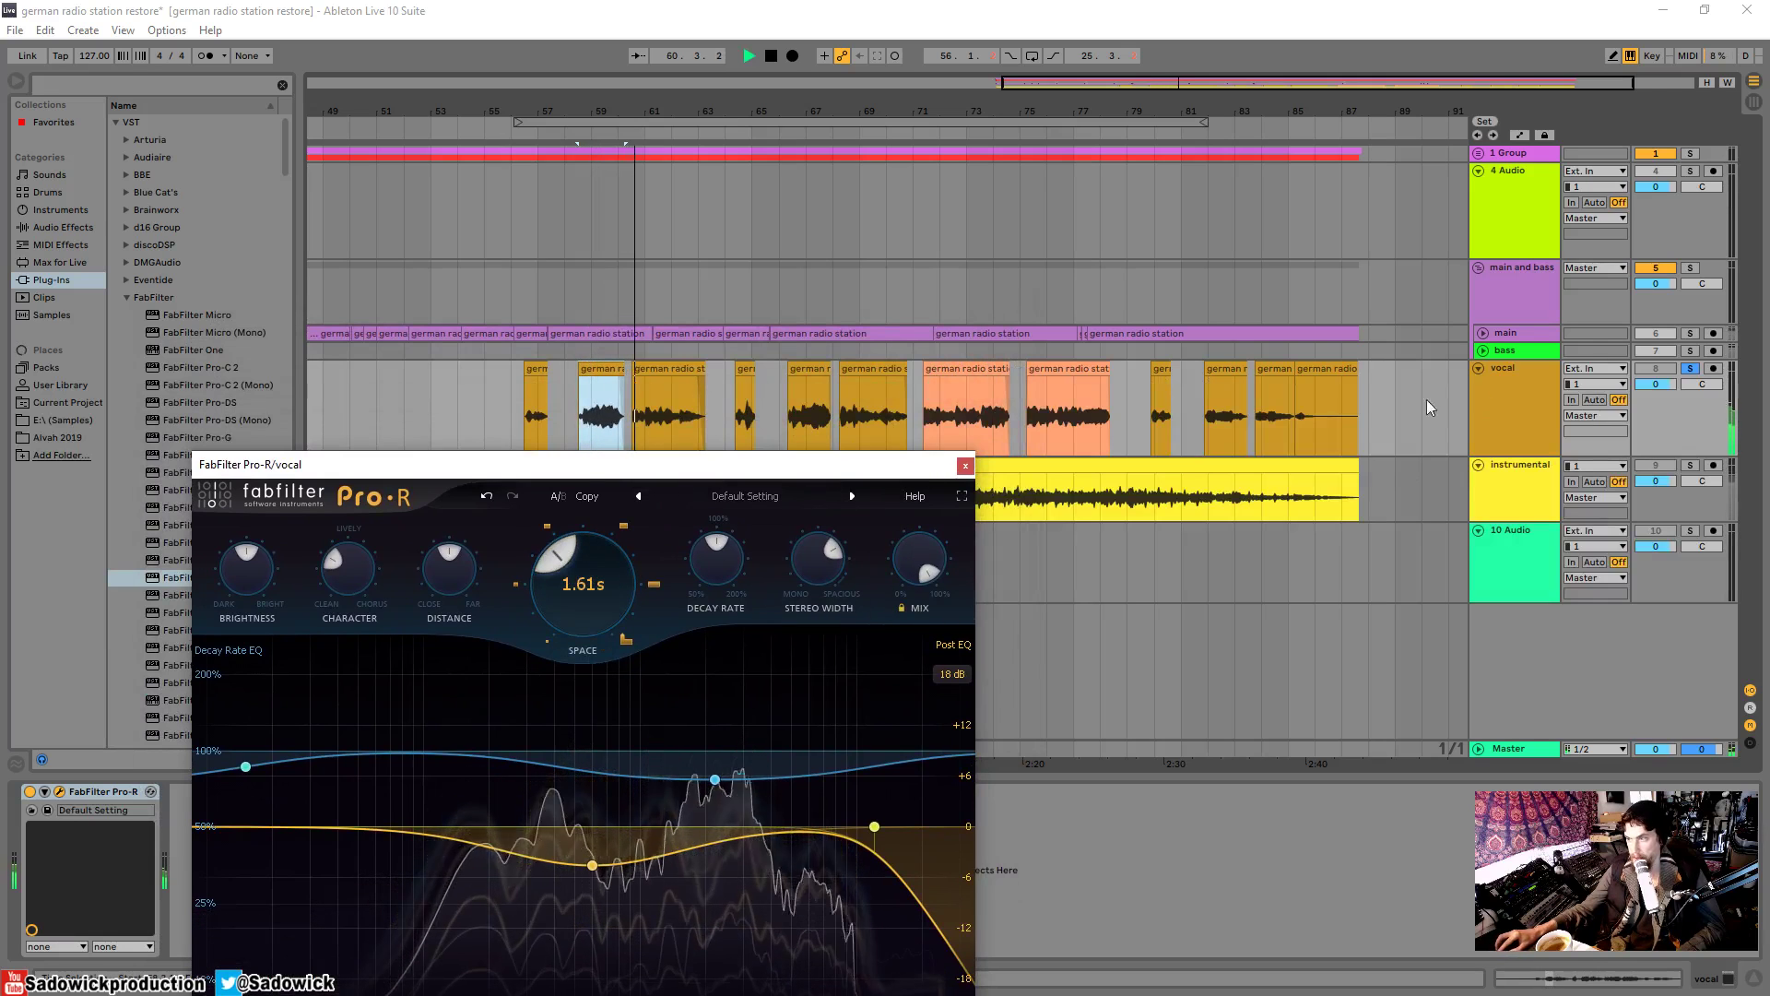
key(space)
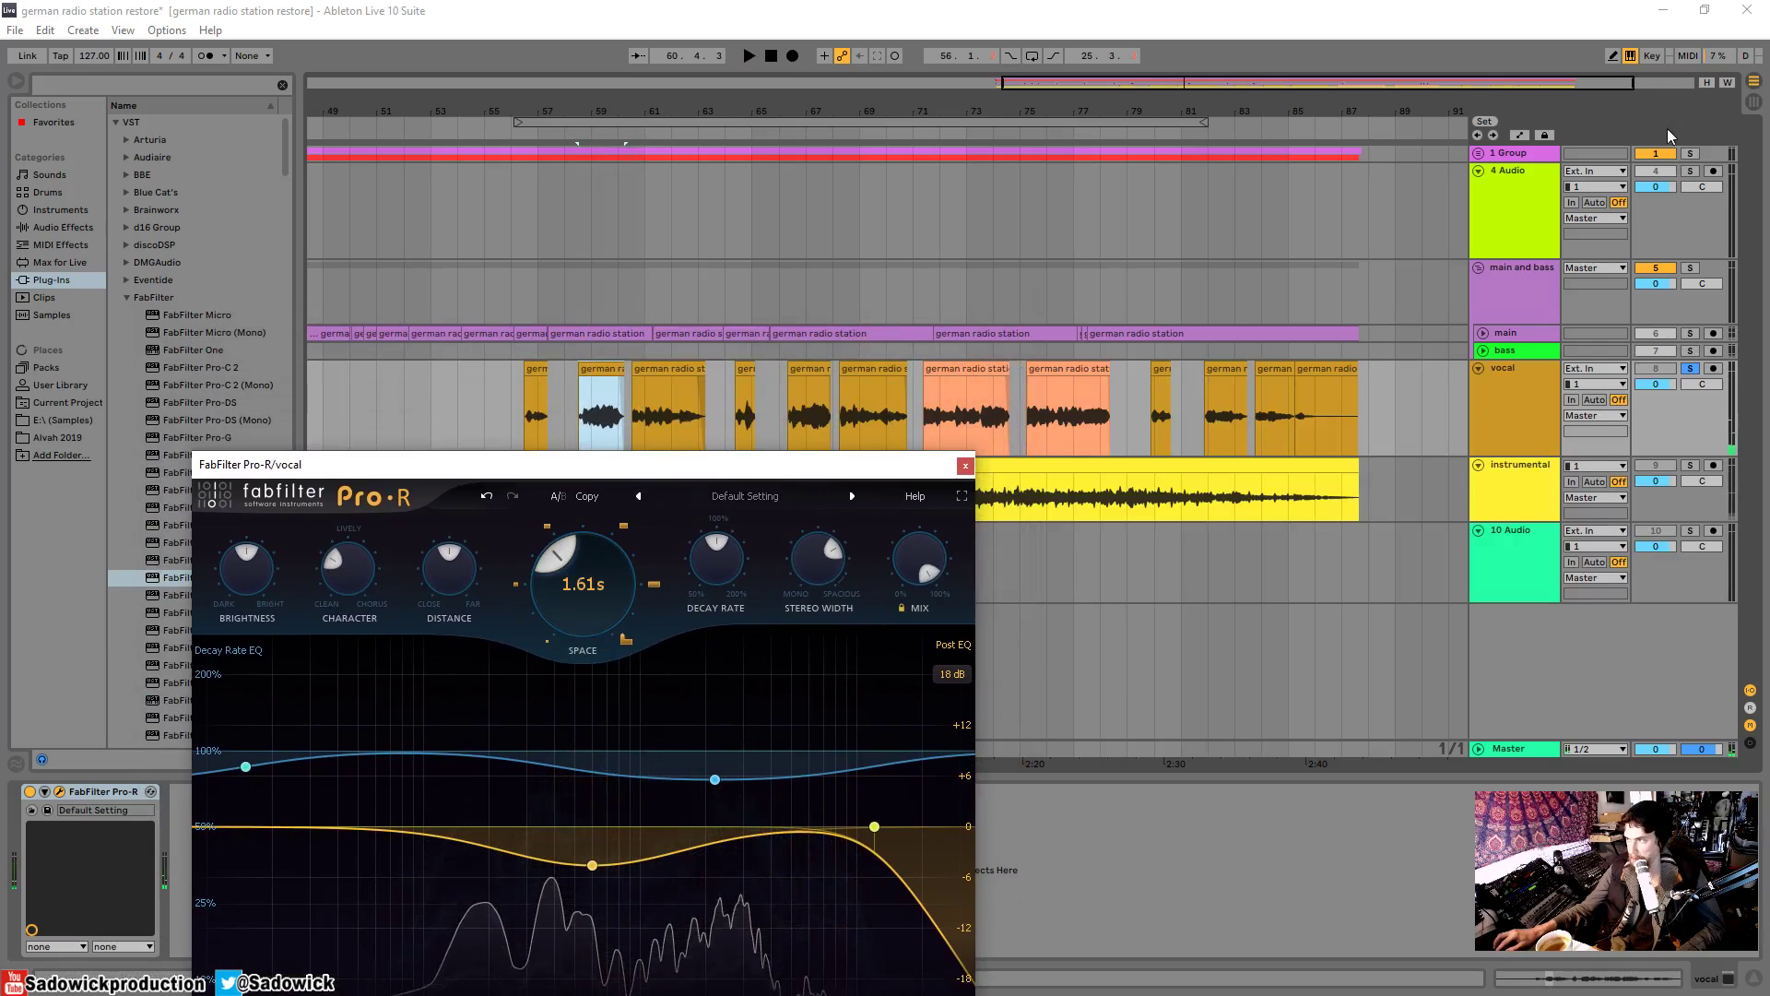
- Unfold the original song's group and compare it with the restored mix by toggling the group's solo during playback
click(1690, 153)
click(1478, 153)
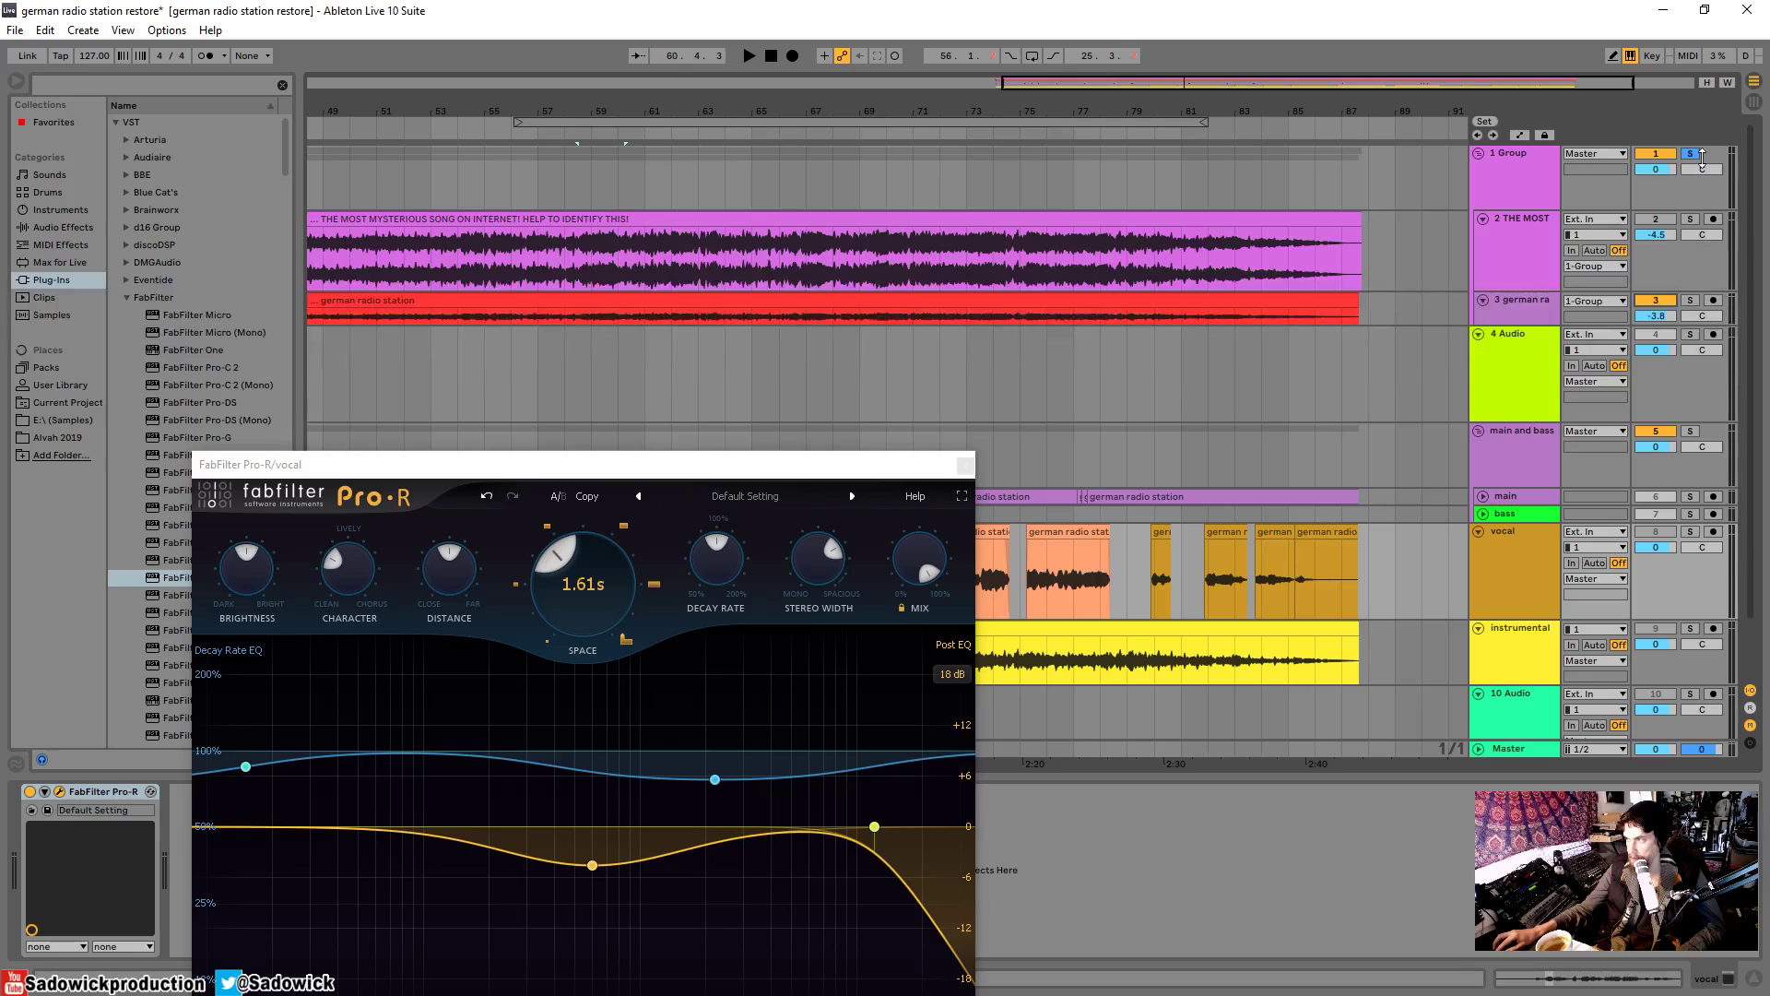
key(space)
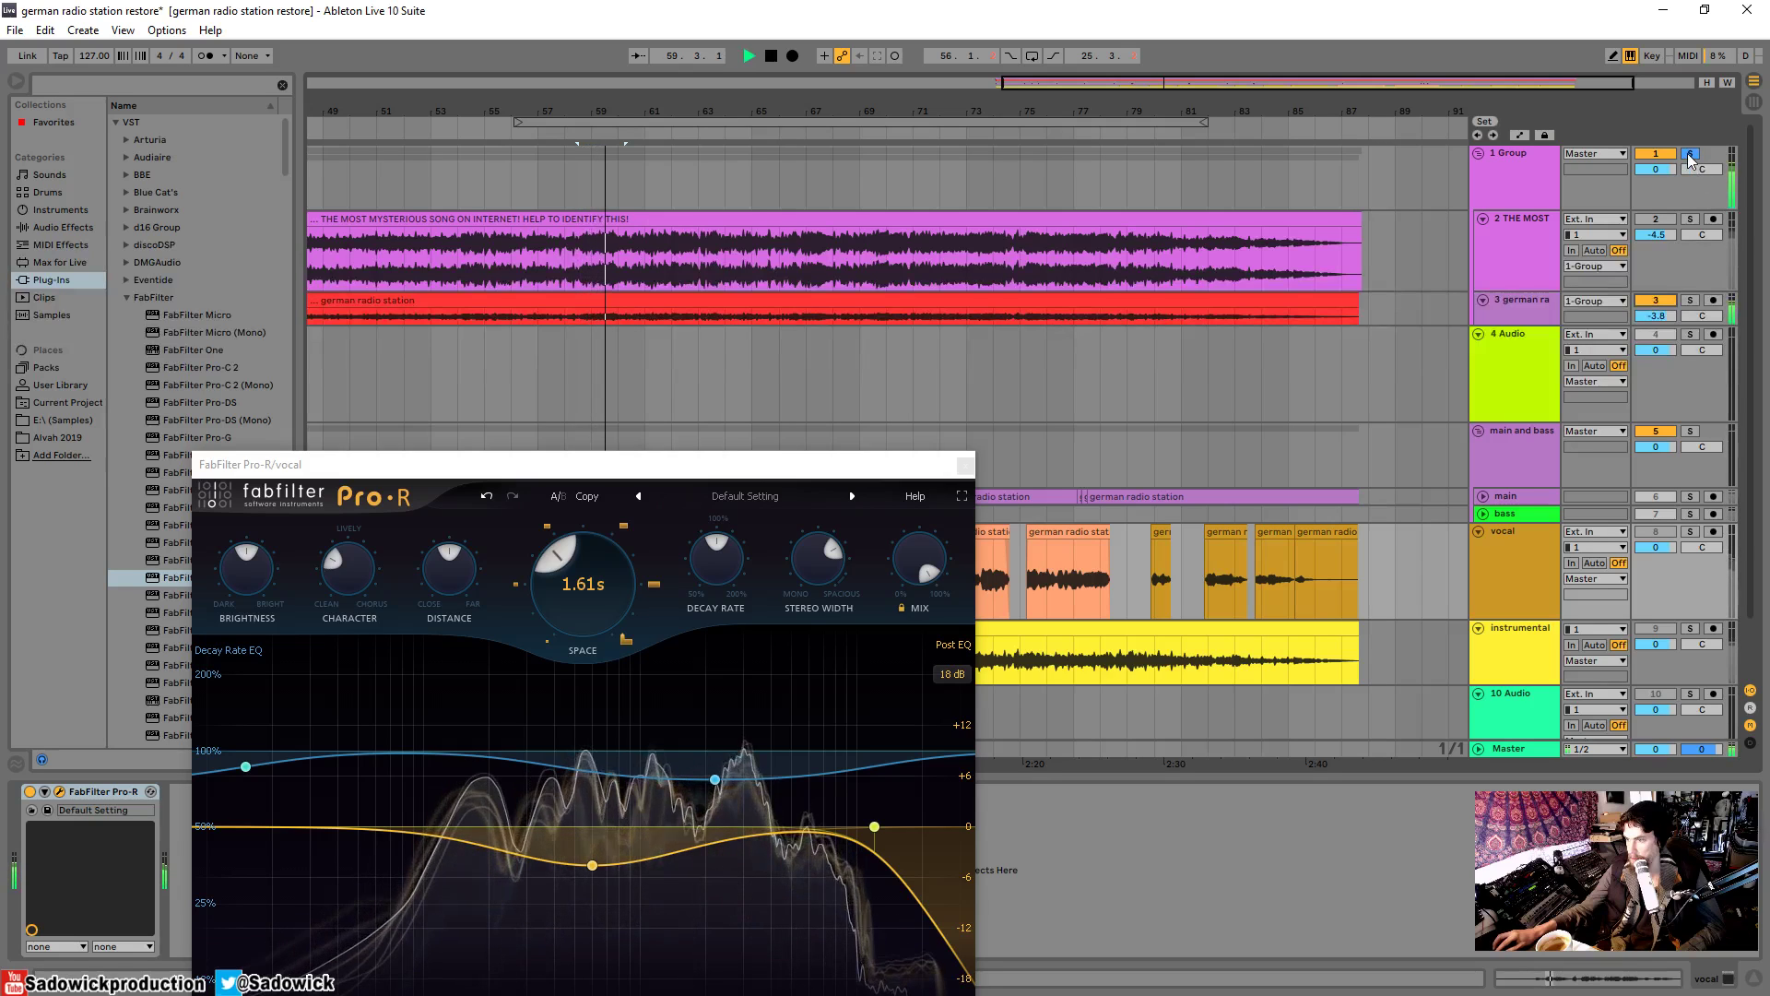
click(1690, 154)
key(space)
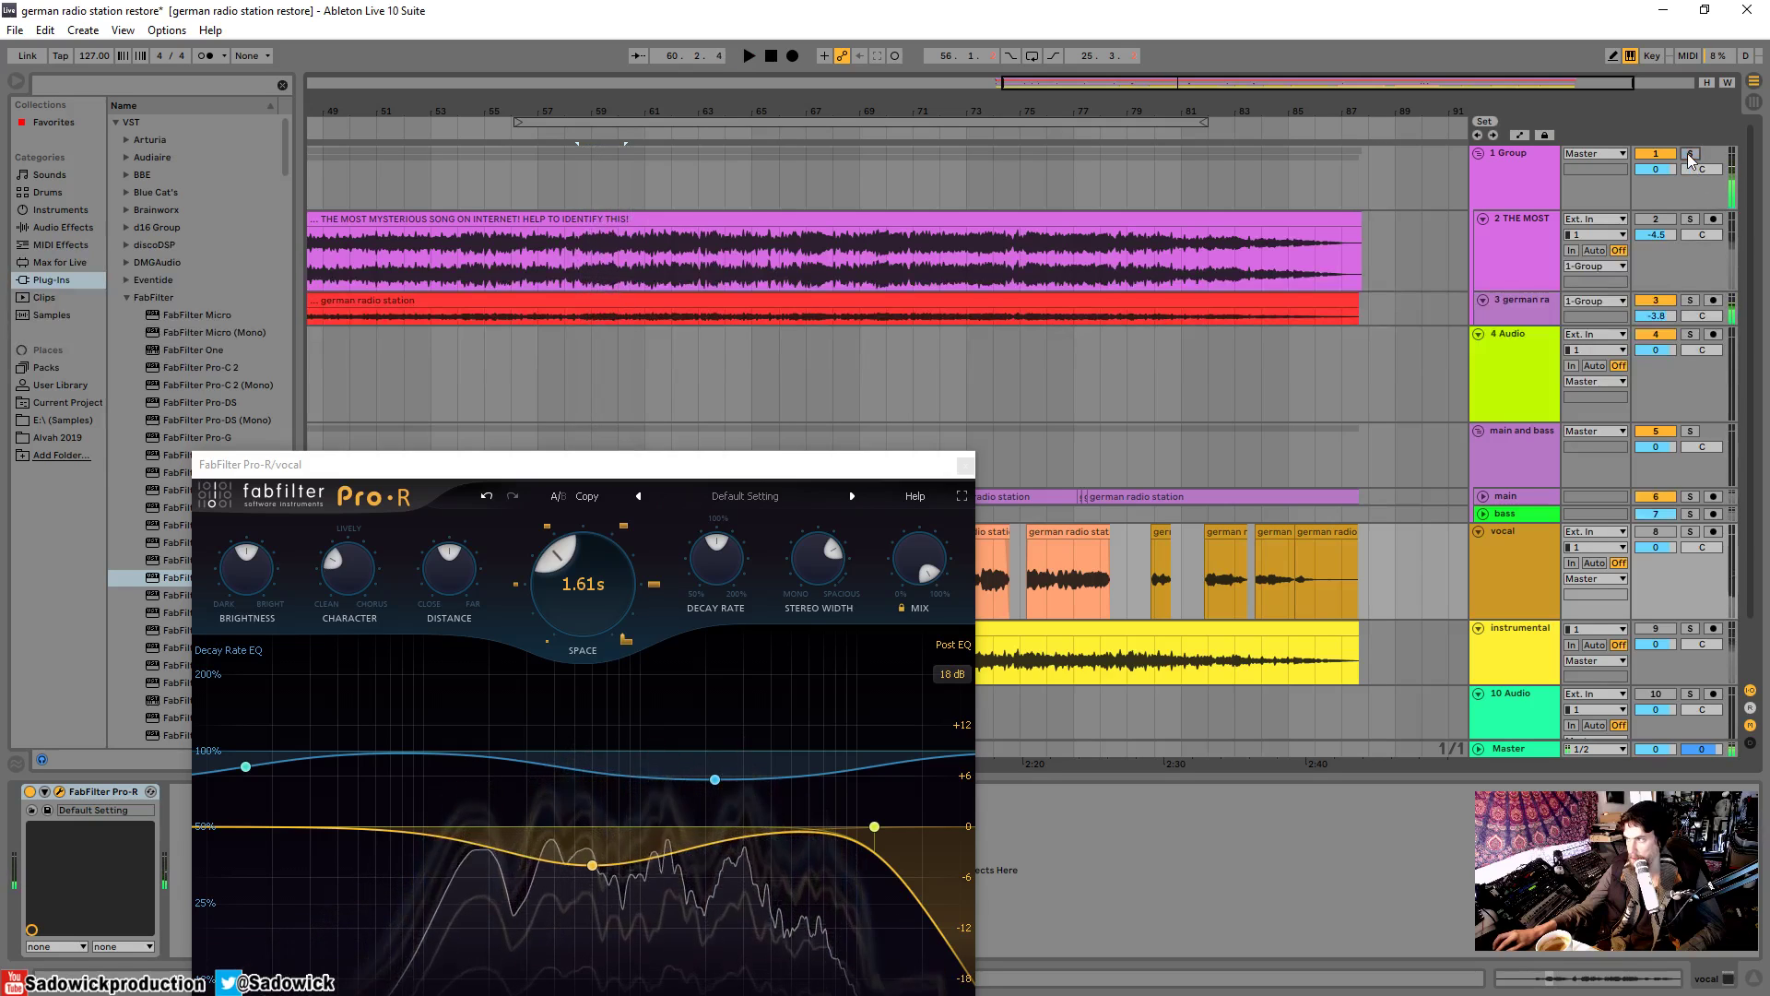
- Reopen the vocal track's Pro-R window, move it clear of the device area and solo the vocal during playback
scroll(1665, 487, down, 1)
click(965, 466)
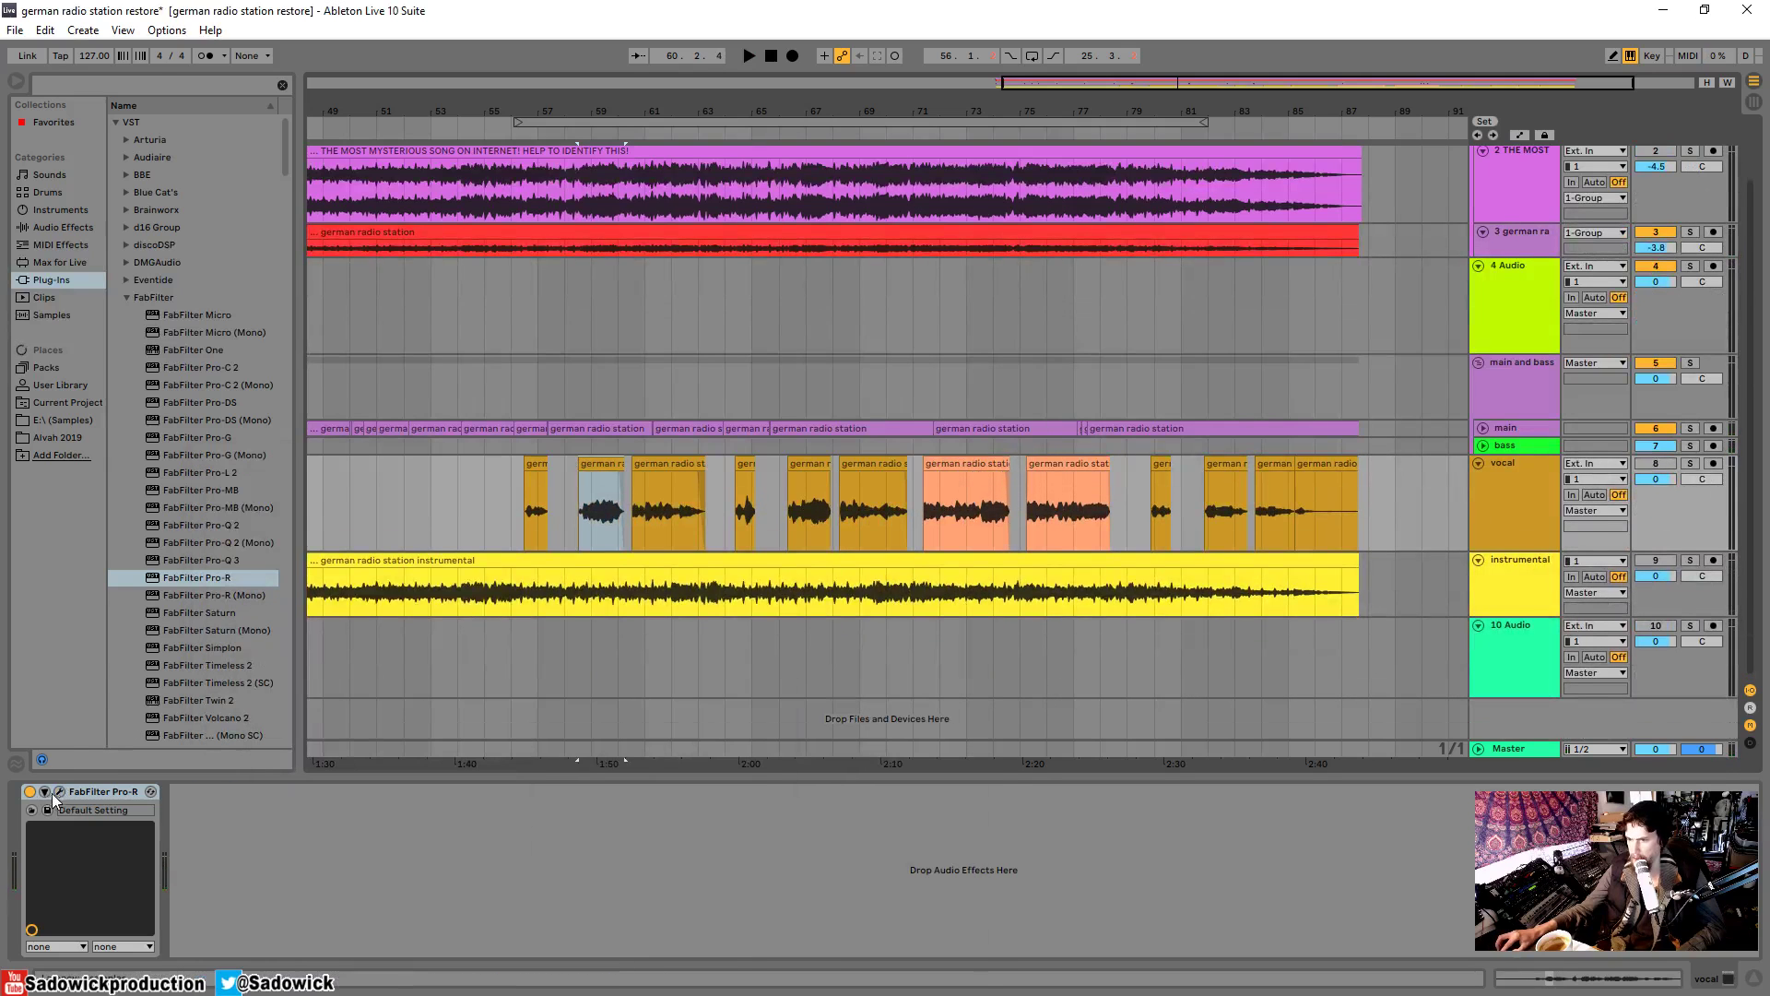
key(ctrl+alt+p)
drag(625, 431, 503, 253)
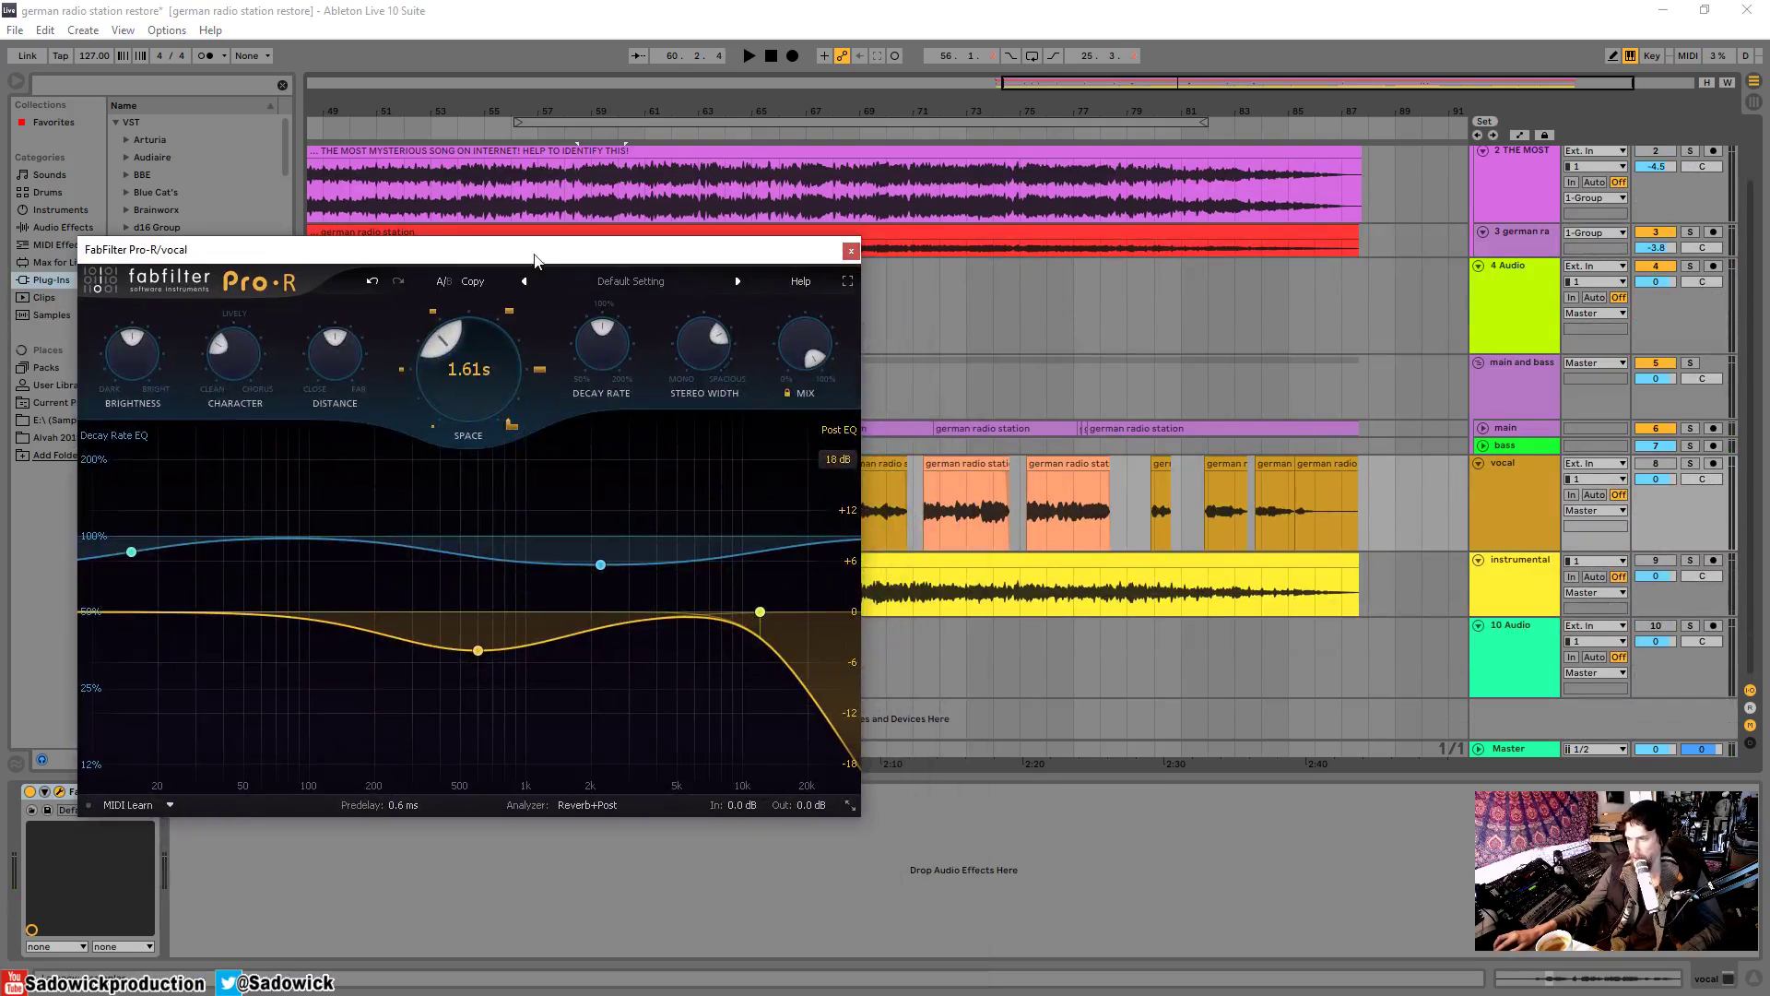
key(space)
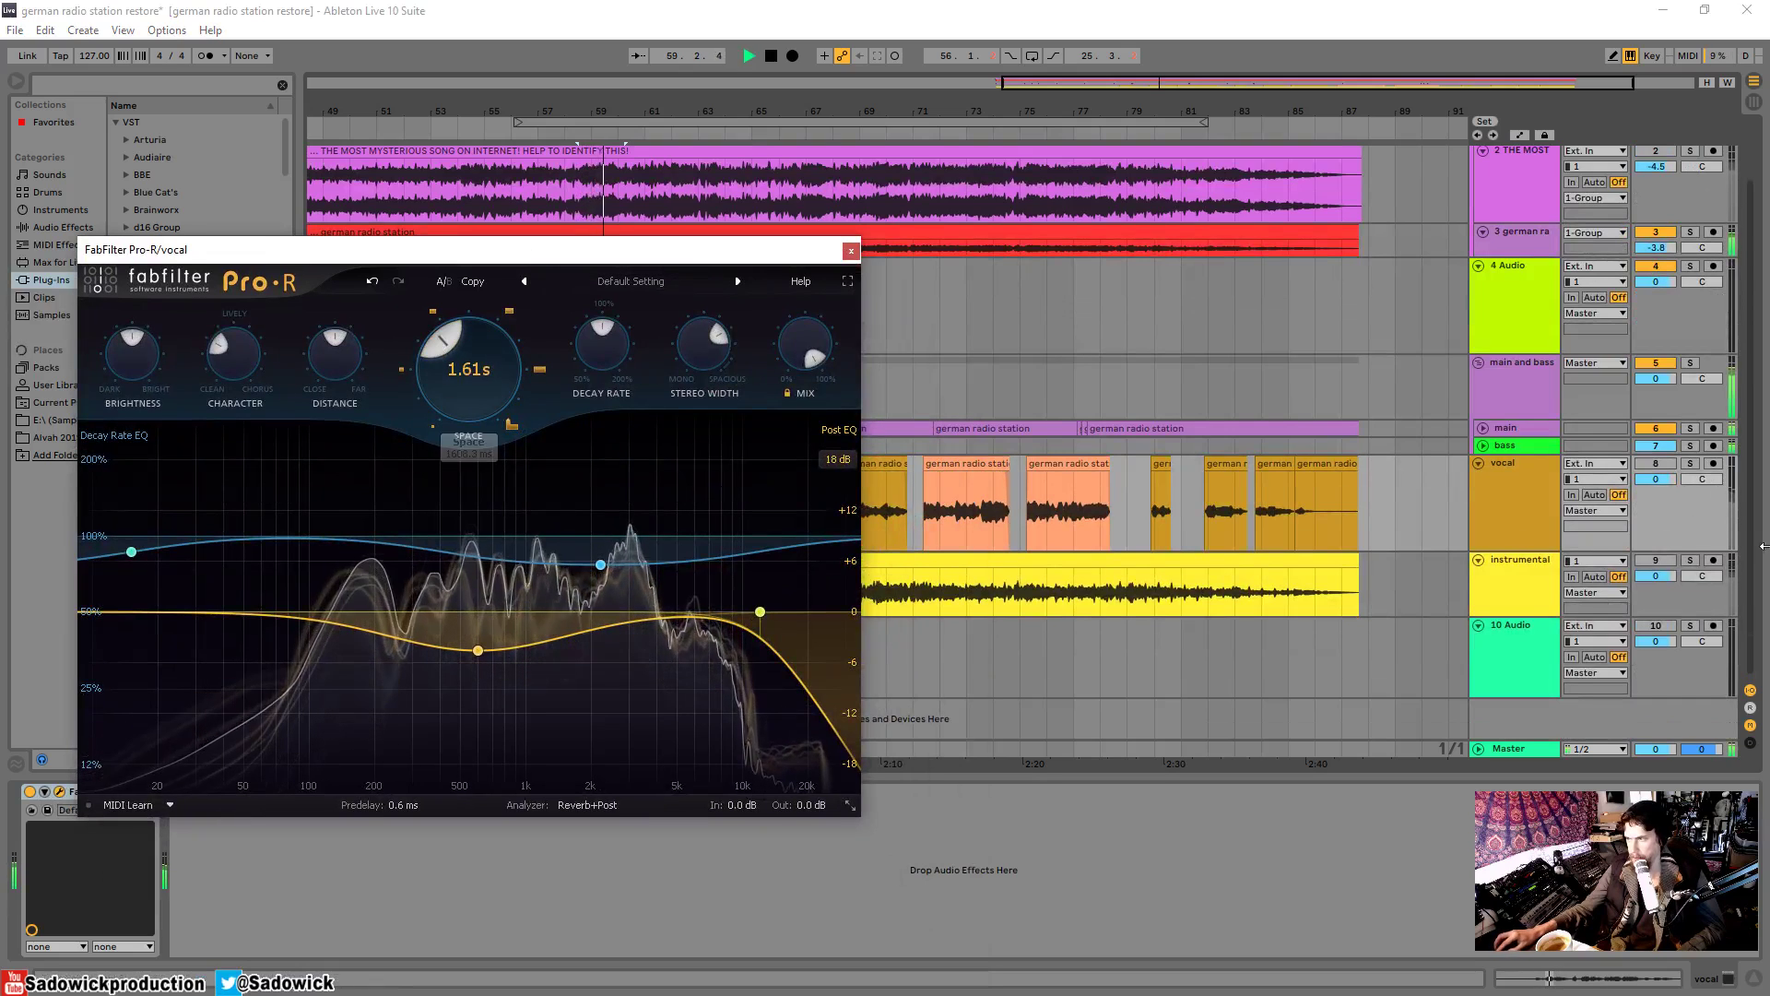
click(1690, 463)
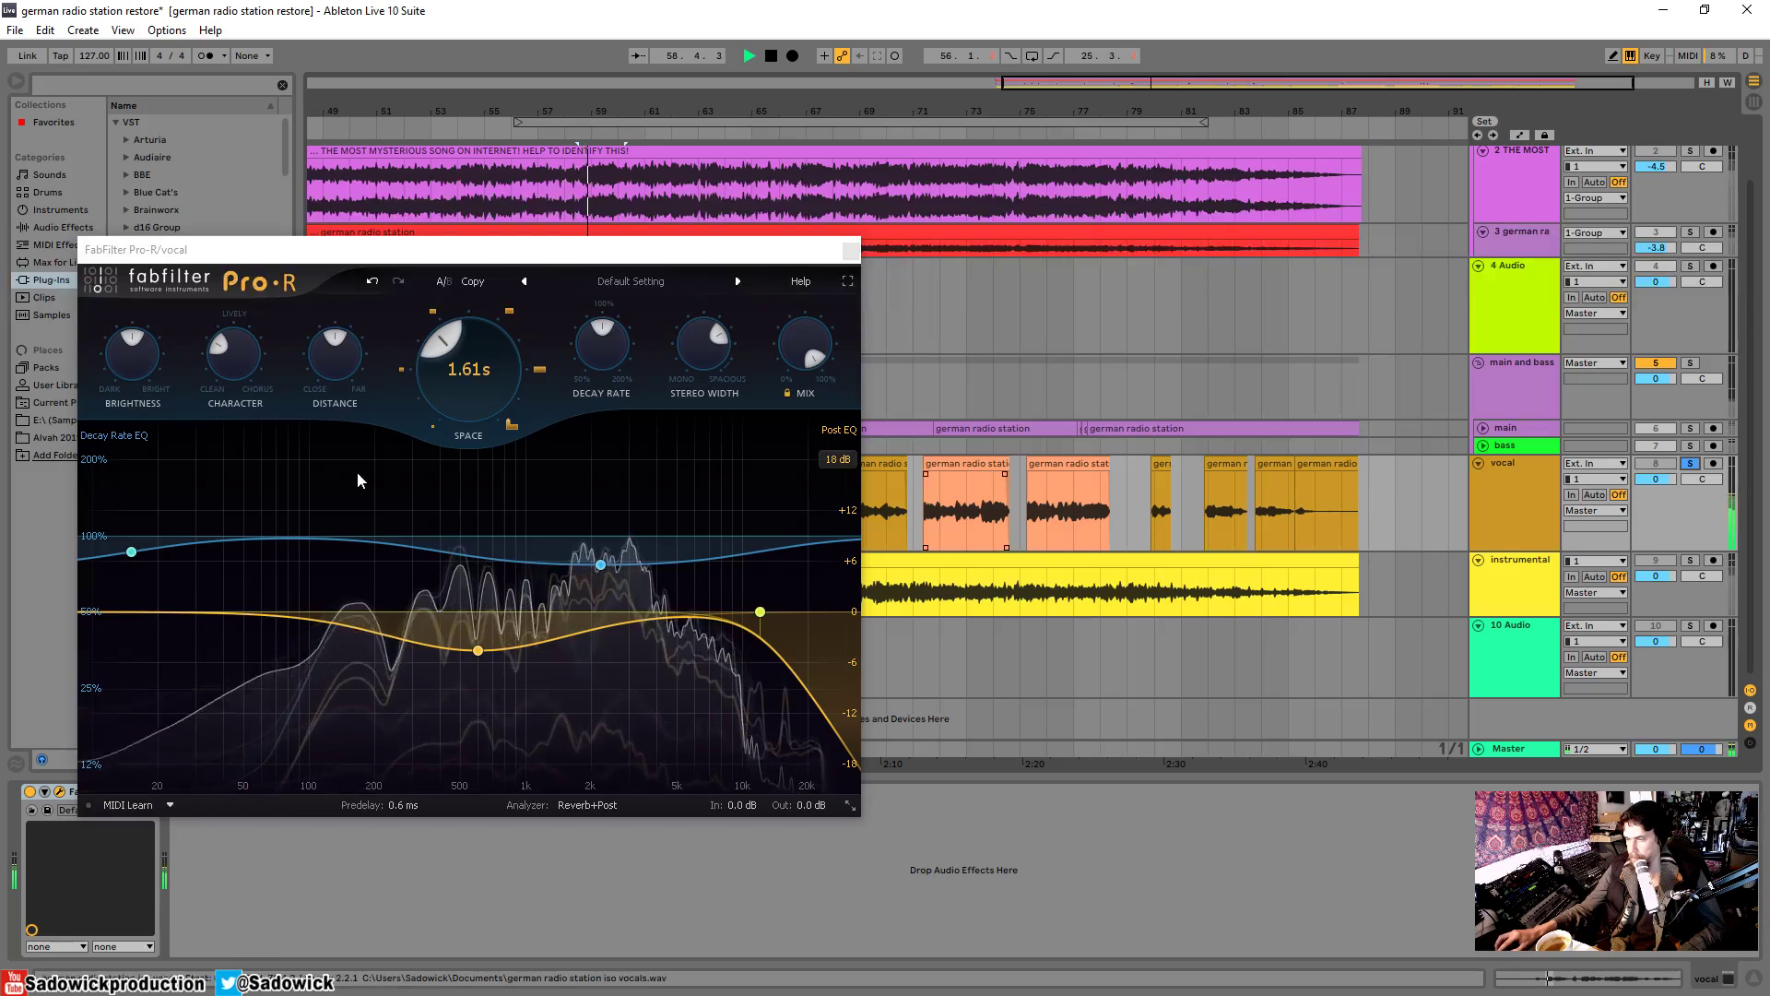
- Set the vocal reverb's Space to 1.25 s, raise its Character and set Stereo Width to 104.4%
drag(444, 358, 506, 419)
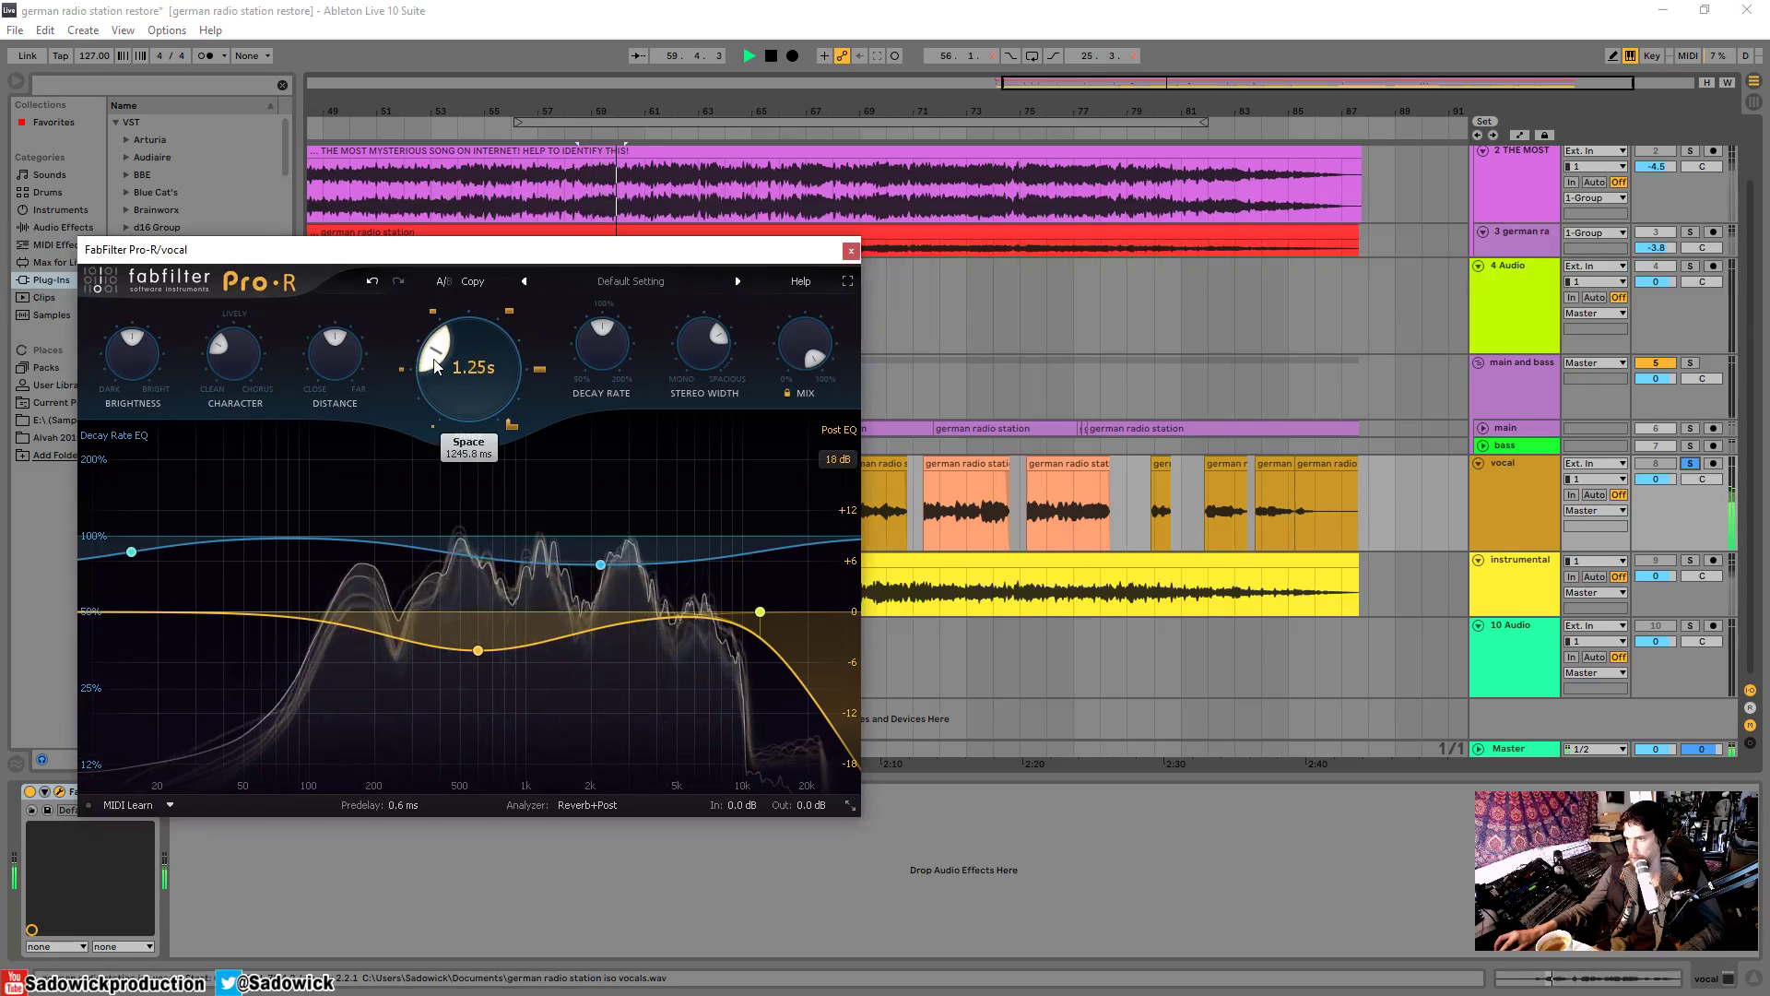
drag(688, 373, 695, 242)
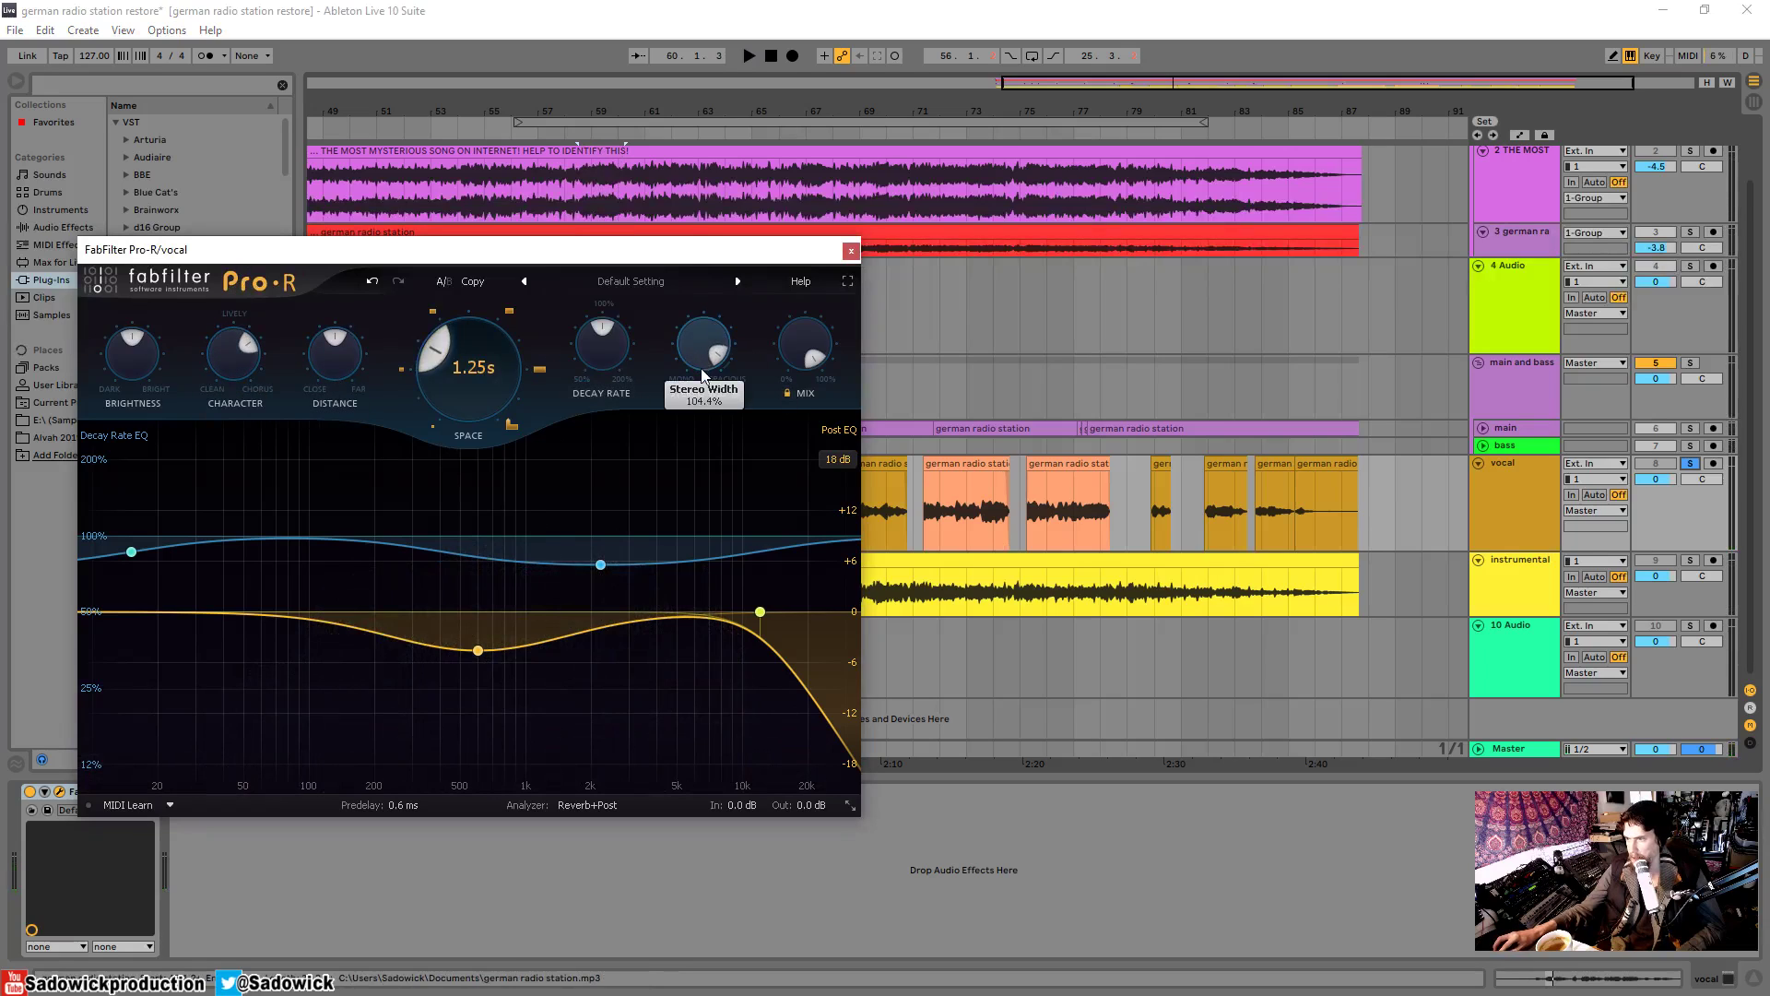
- Flatten the reverb's Post EQ by setting the mid band to +0.41 dB near 709 Hz and moving the high cut to the spectrum's upper end
key(space)
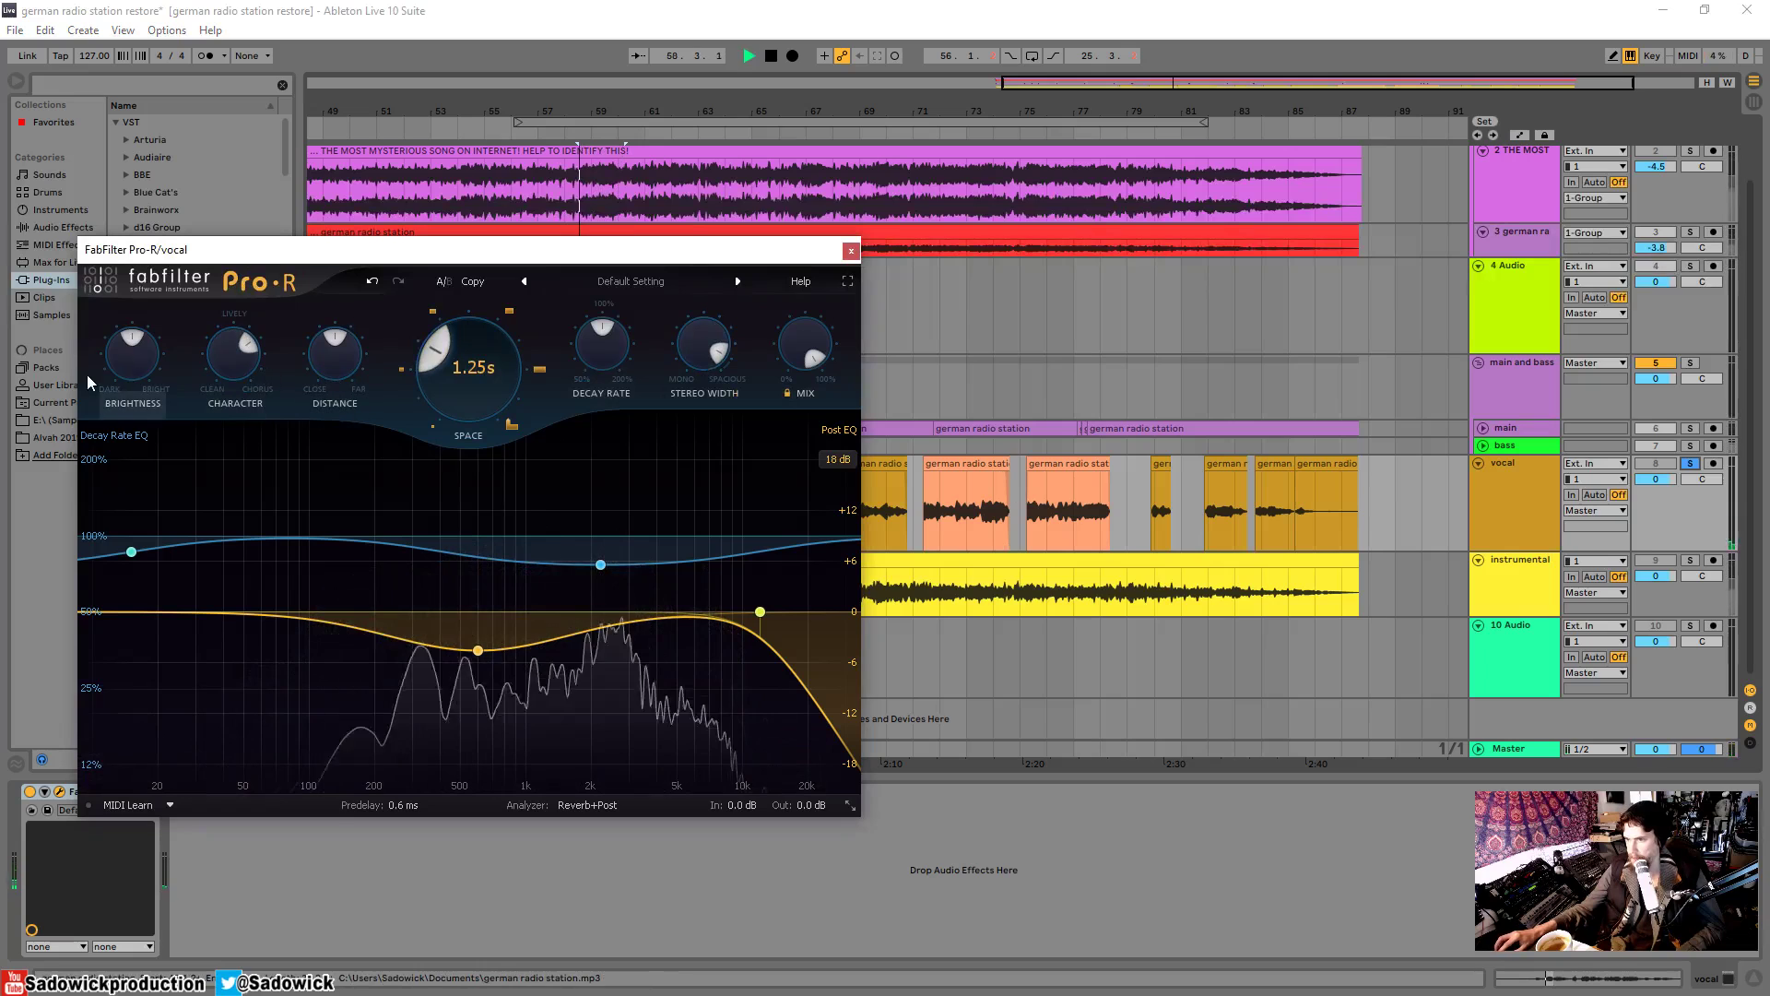
drag(478, 650, 494, 609)
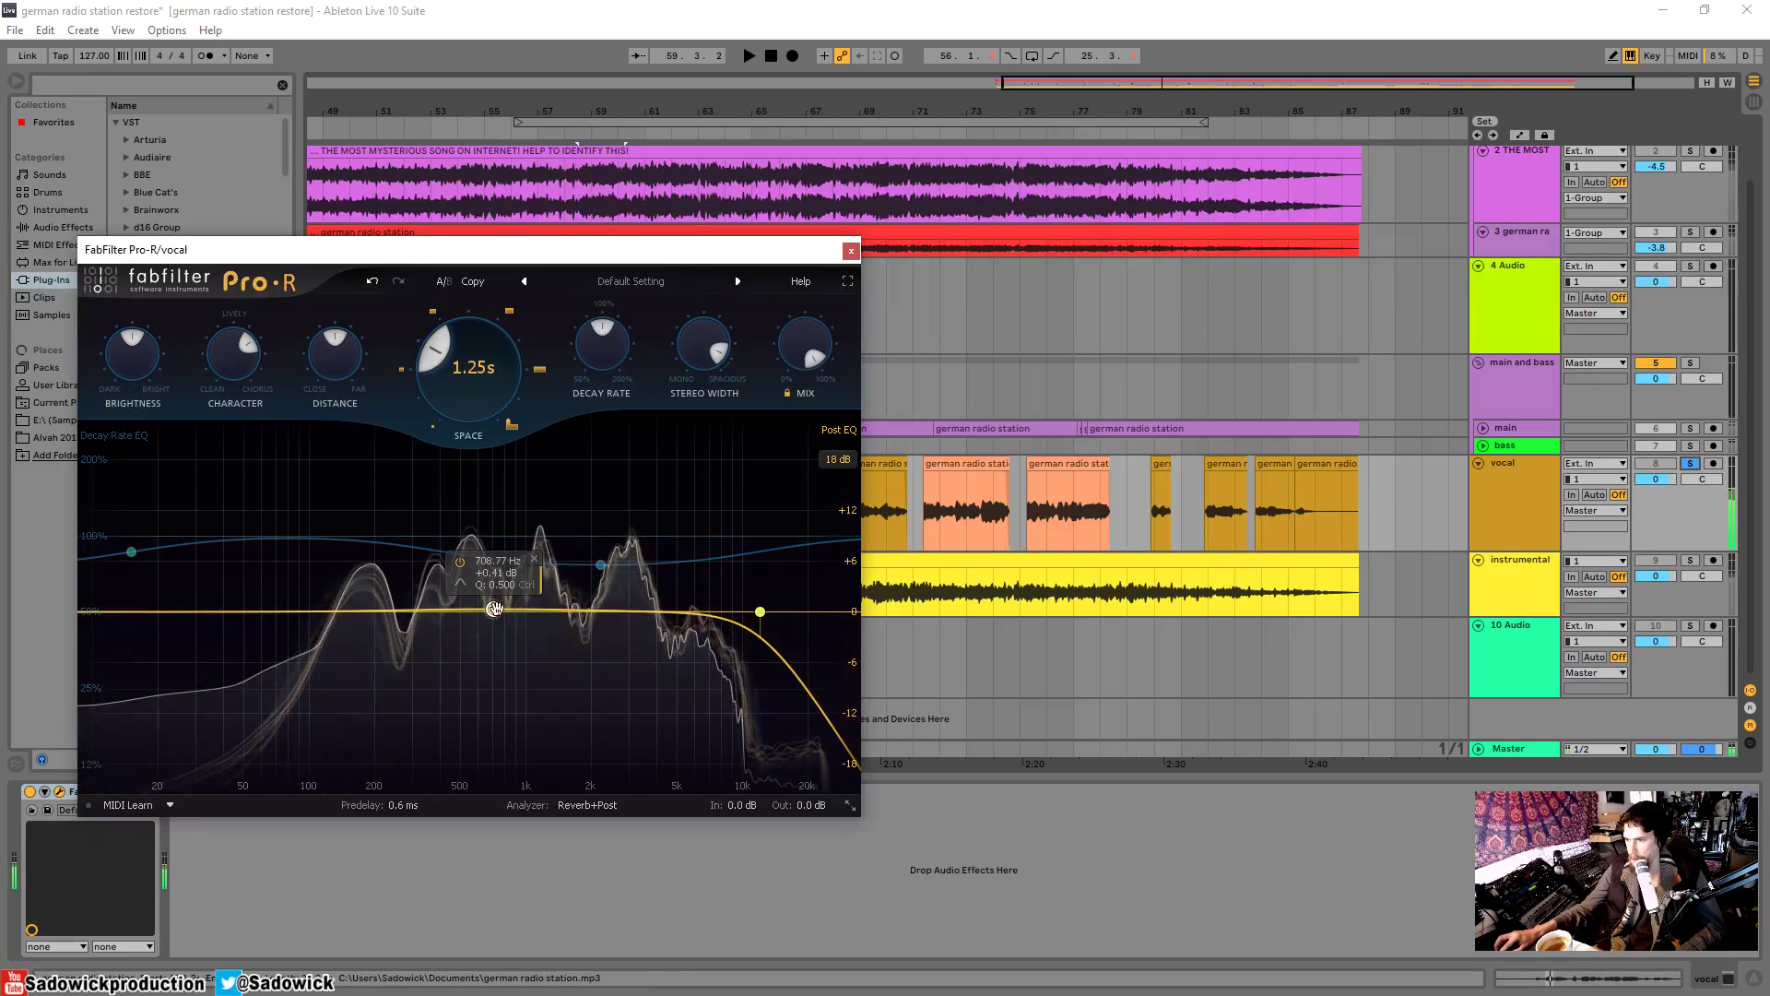
drag(760, 611, 845, 612)
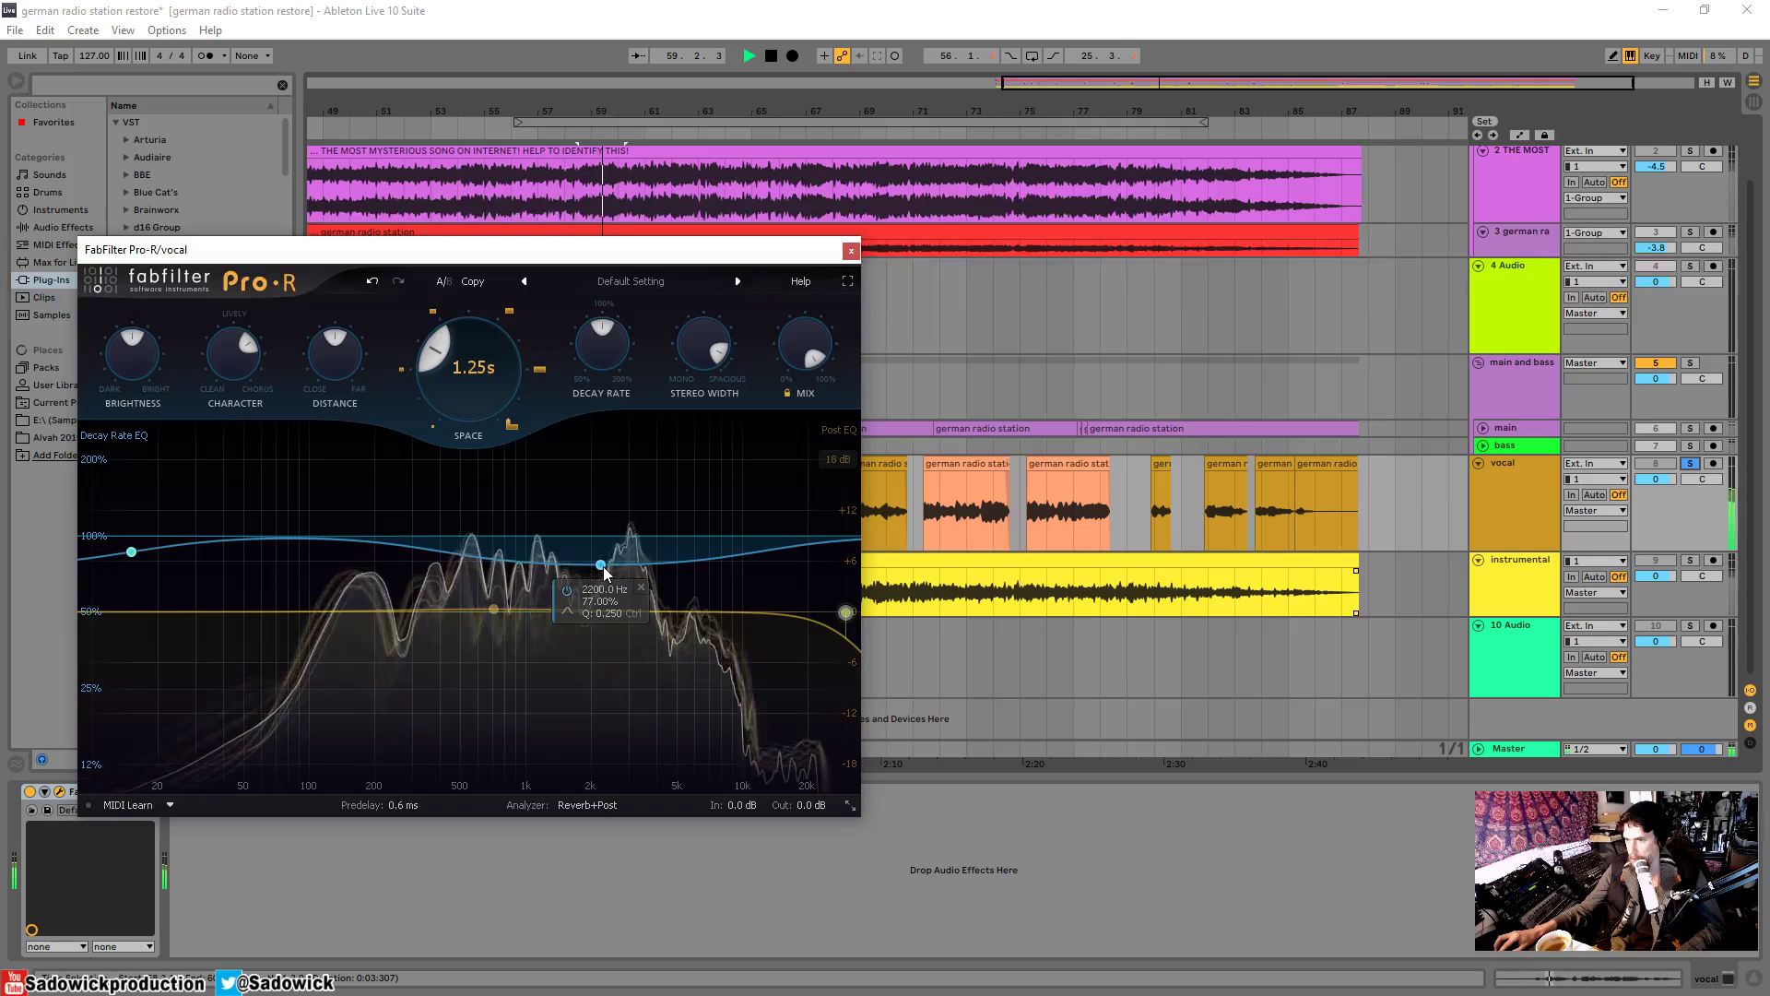
- Lower the vocal reverb's Brightness to about 33% and play the soloed vocal to check it
drag(134, 360, 72, 312)
key(space)
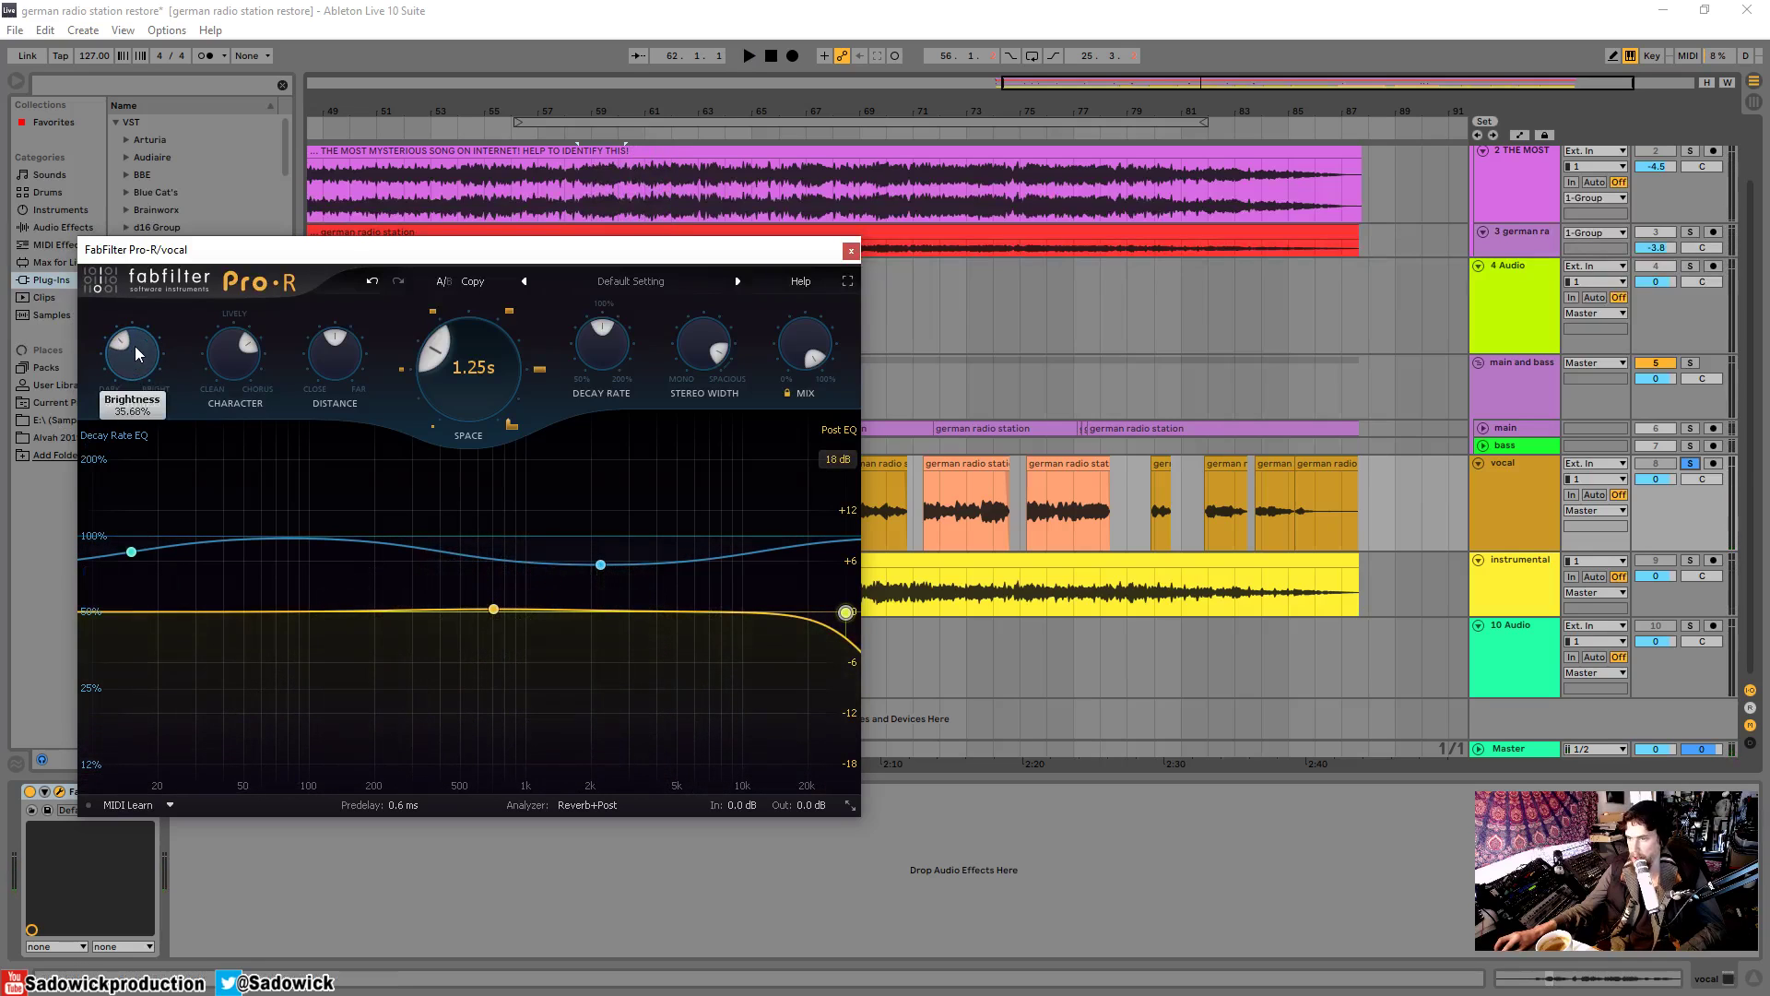
mouse_move(143, 360)
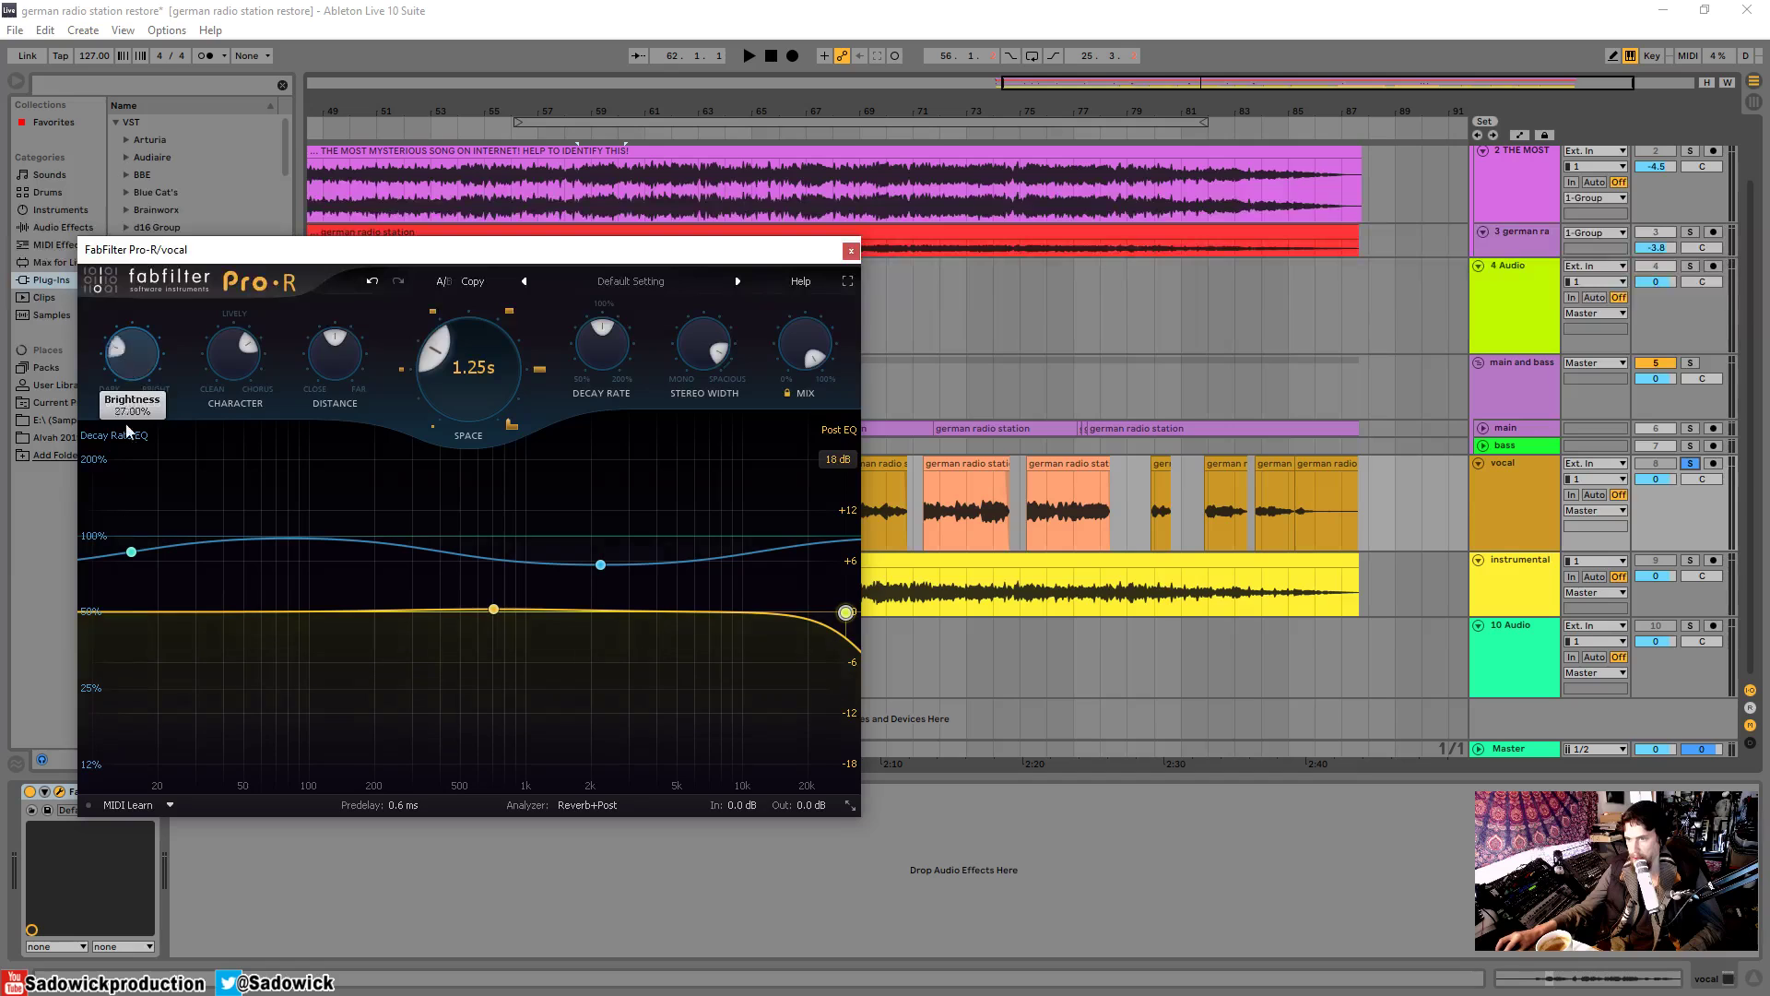
drag(120, 367, 124, 396)
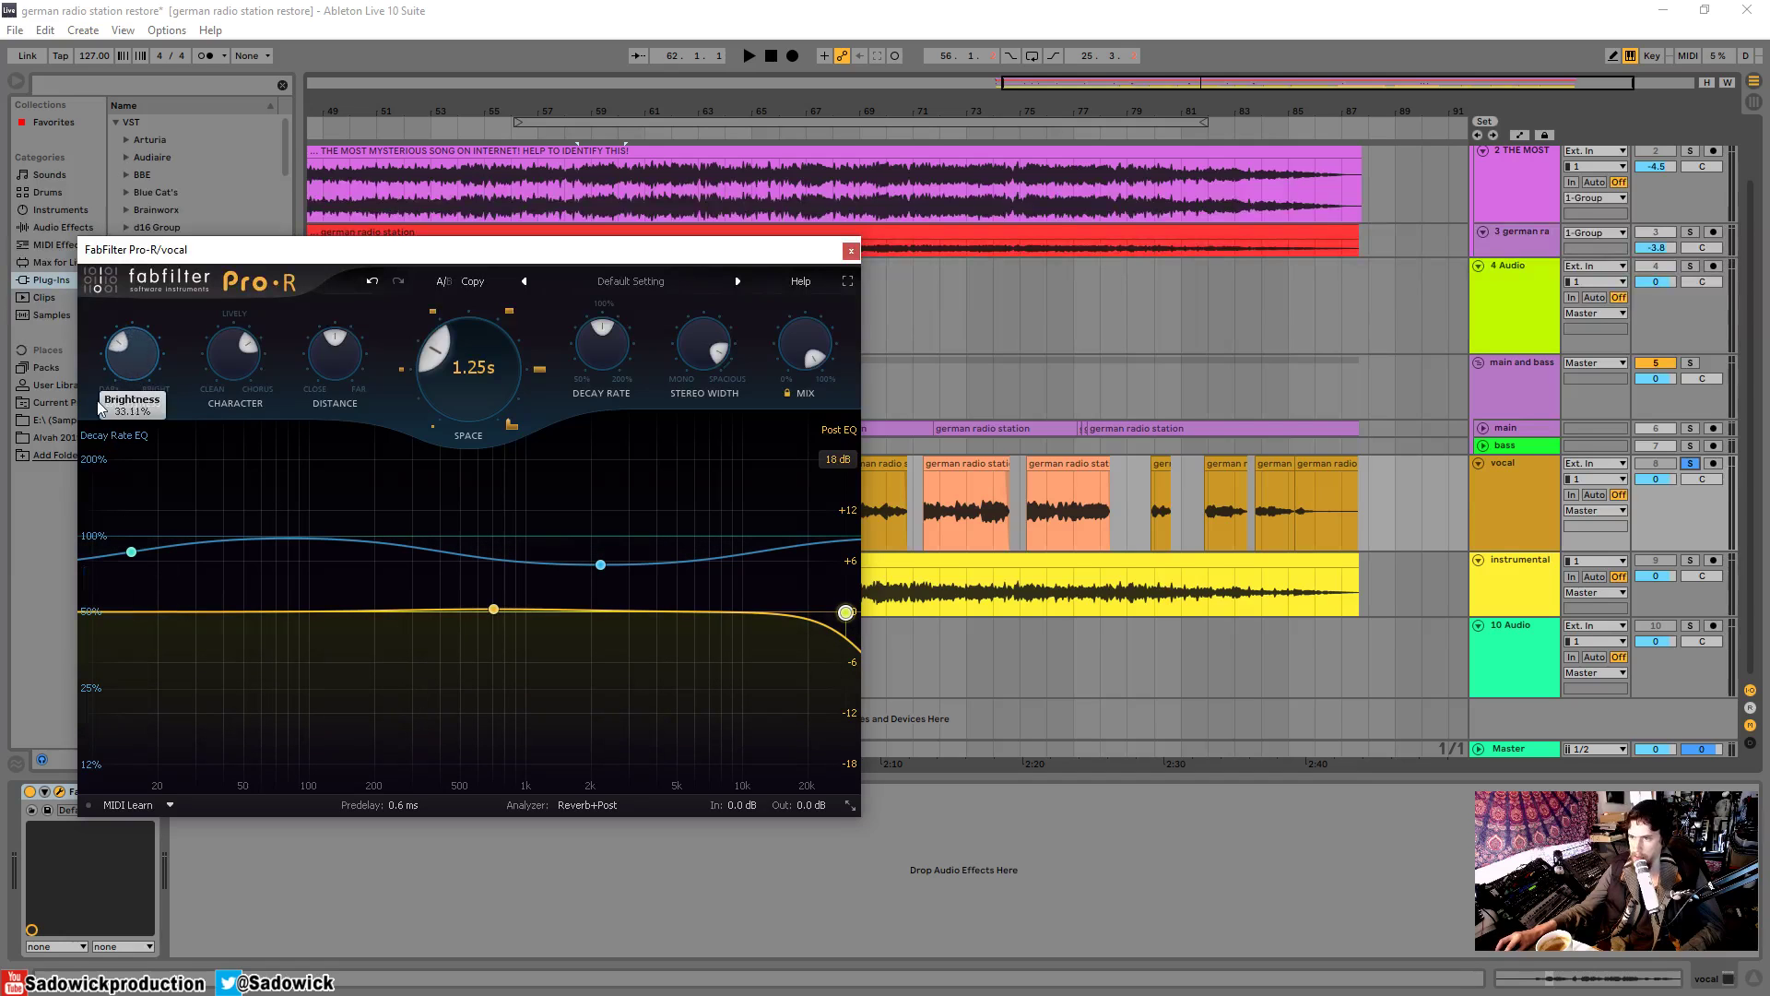
key(space)
mouse_move(115, 348)
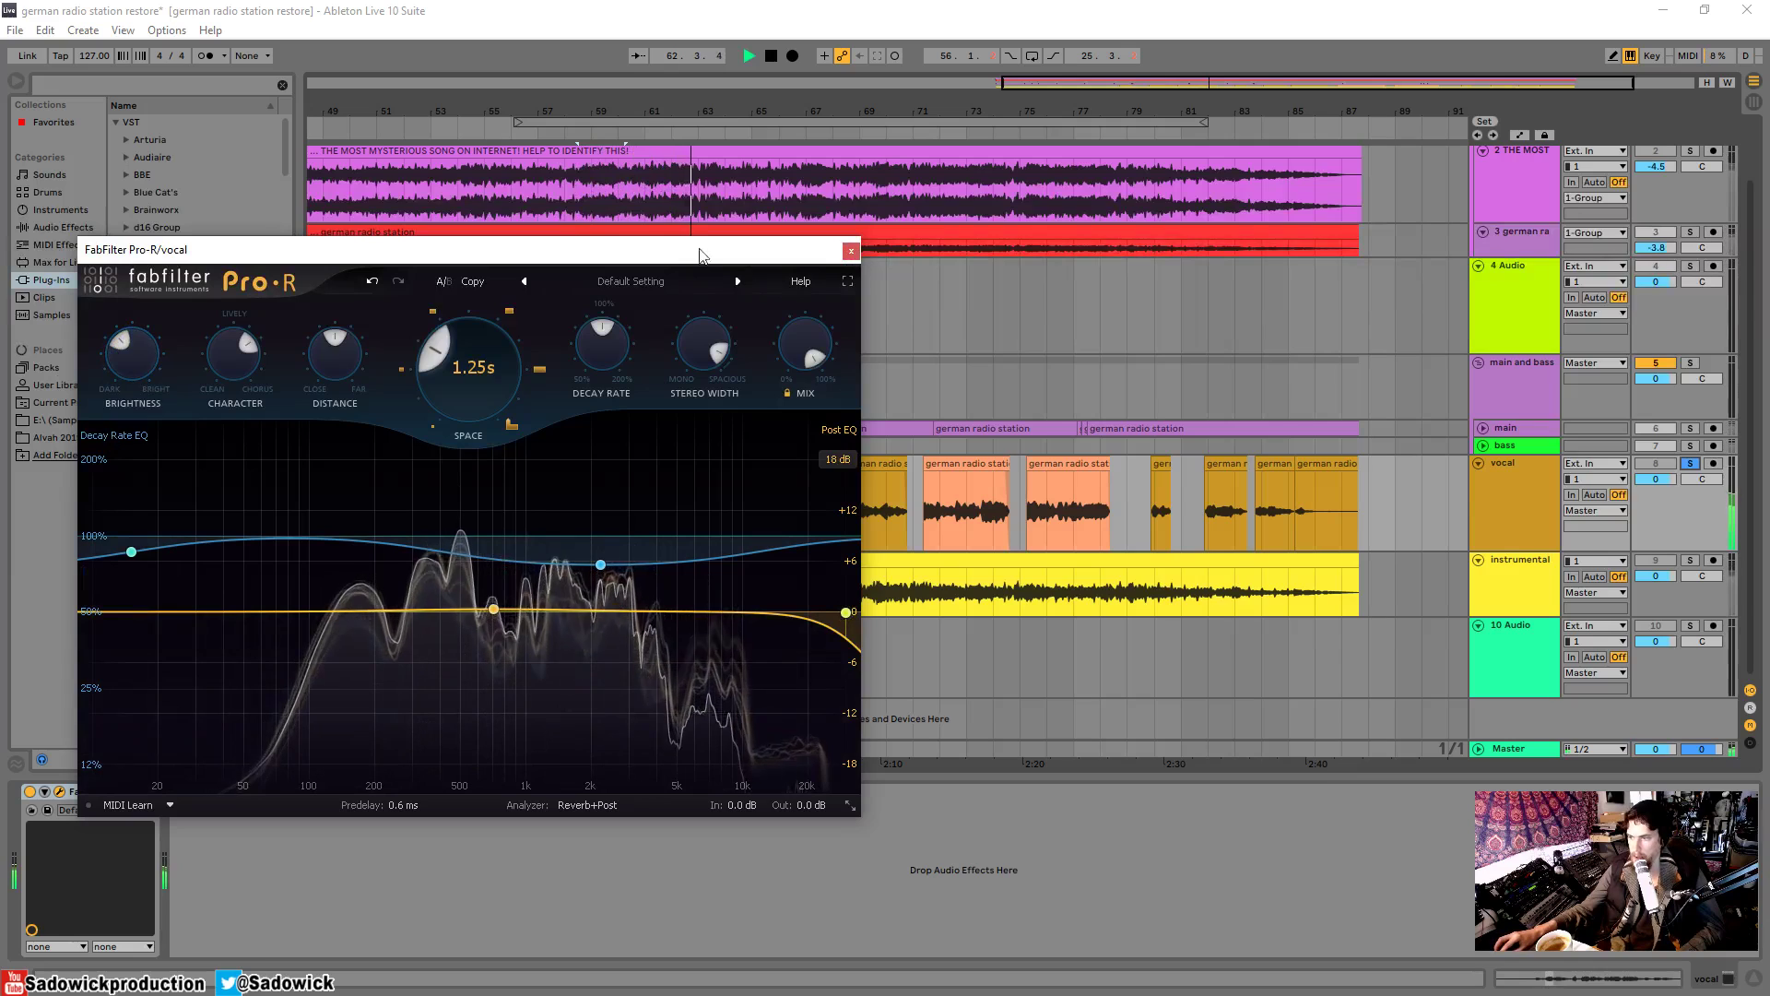
- Unsolo the vocal track, deactivate the red german radio station track and play the full restored mix
click(1690, 464)
key(space)
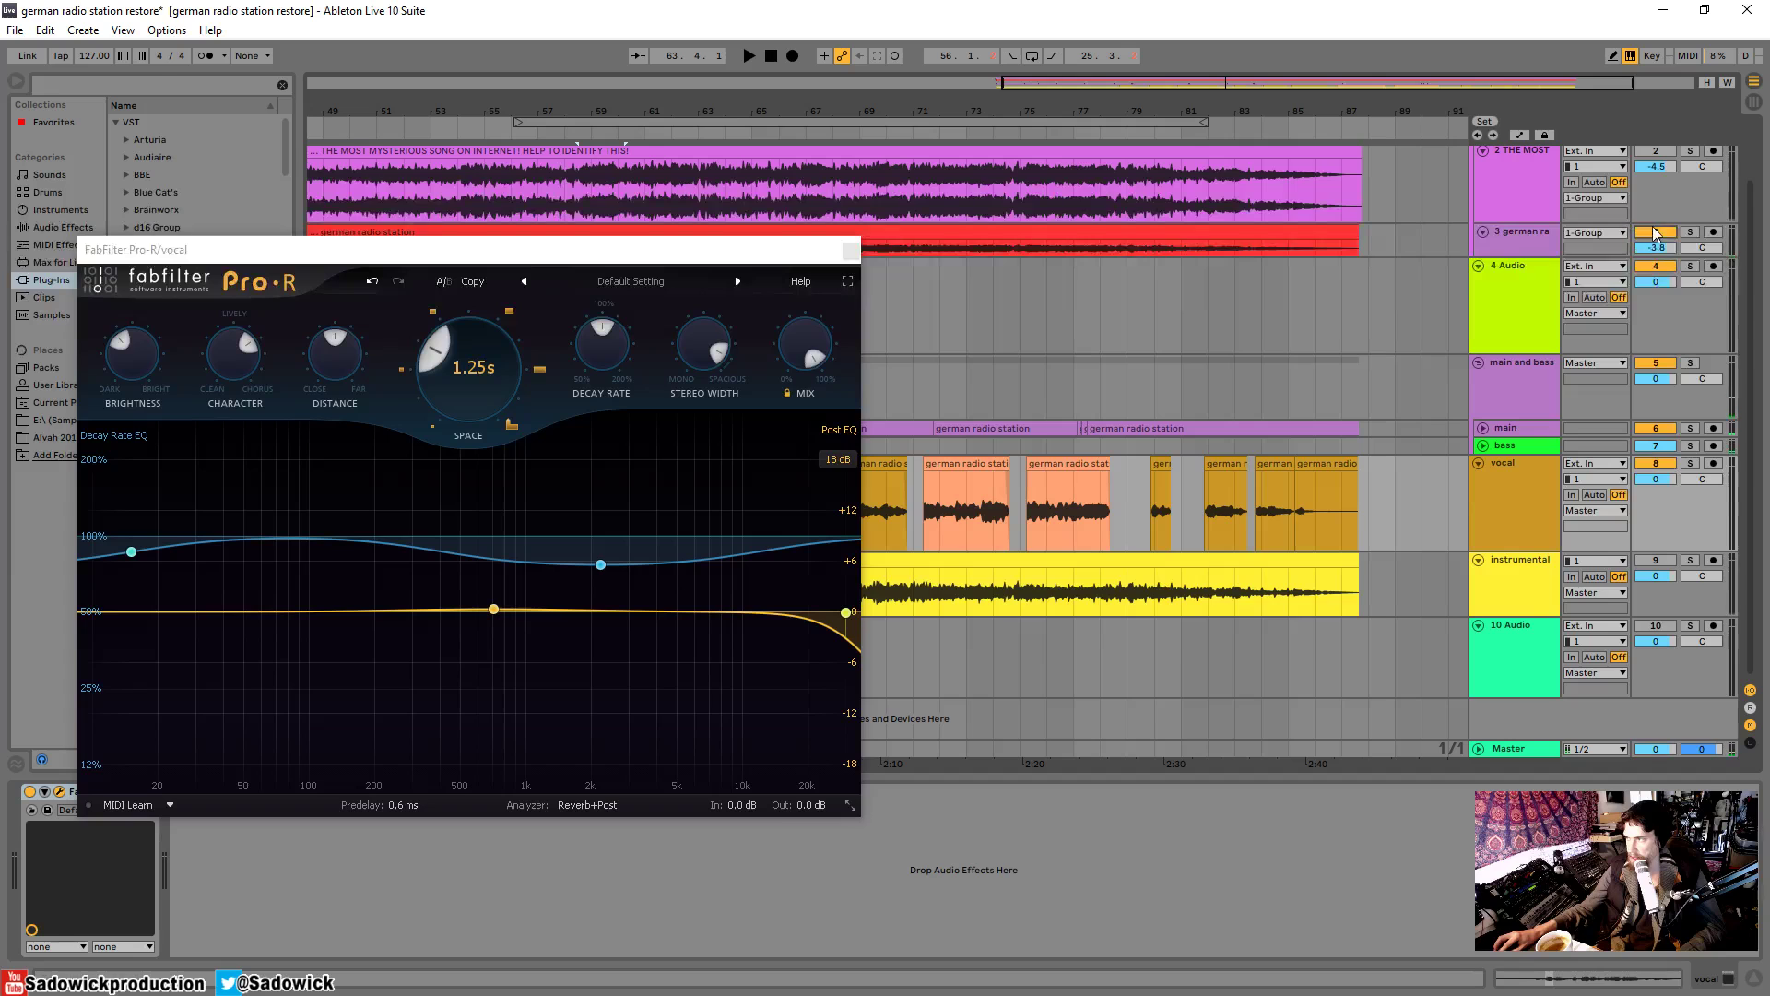
key(space)
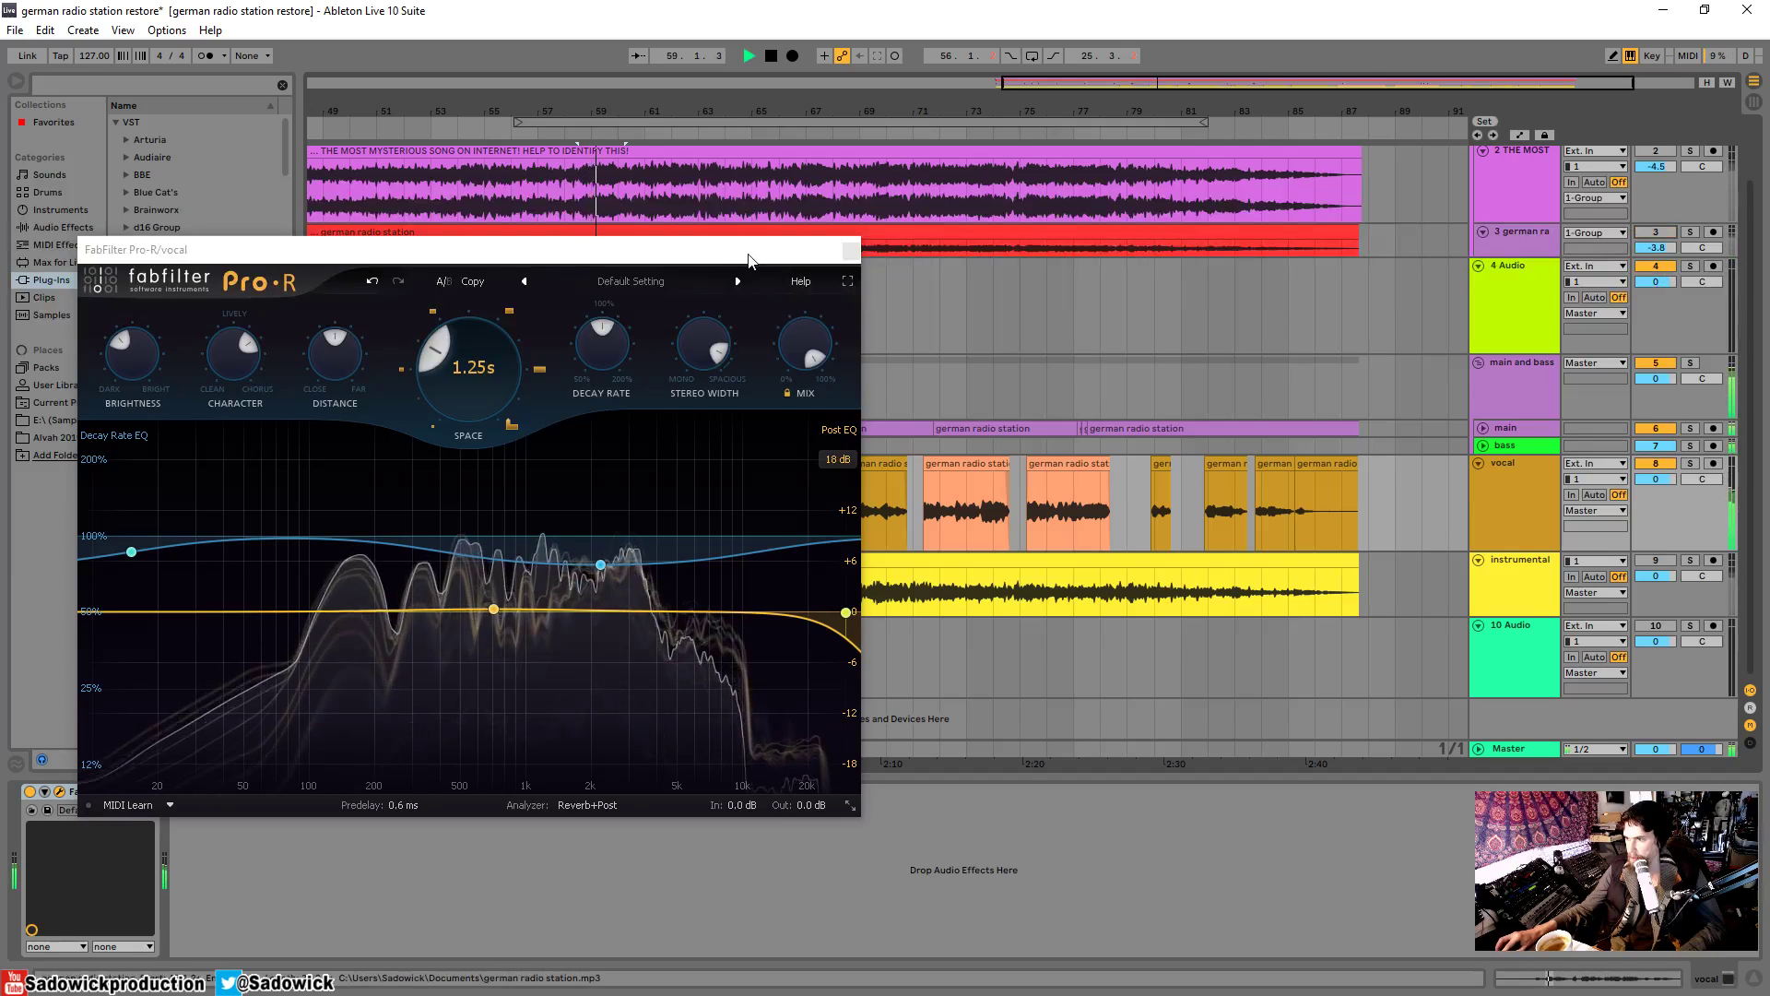
- Compare the mix with the vocal track switched off and on, and close the Pro-R window
drag(734, 258, 803, 217)
click(1660, 472)
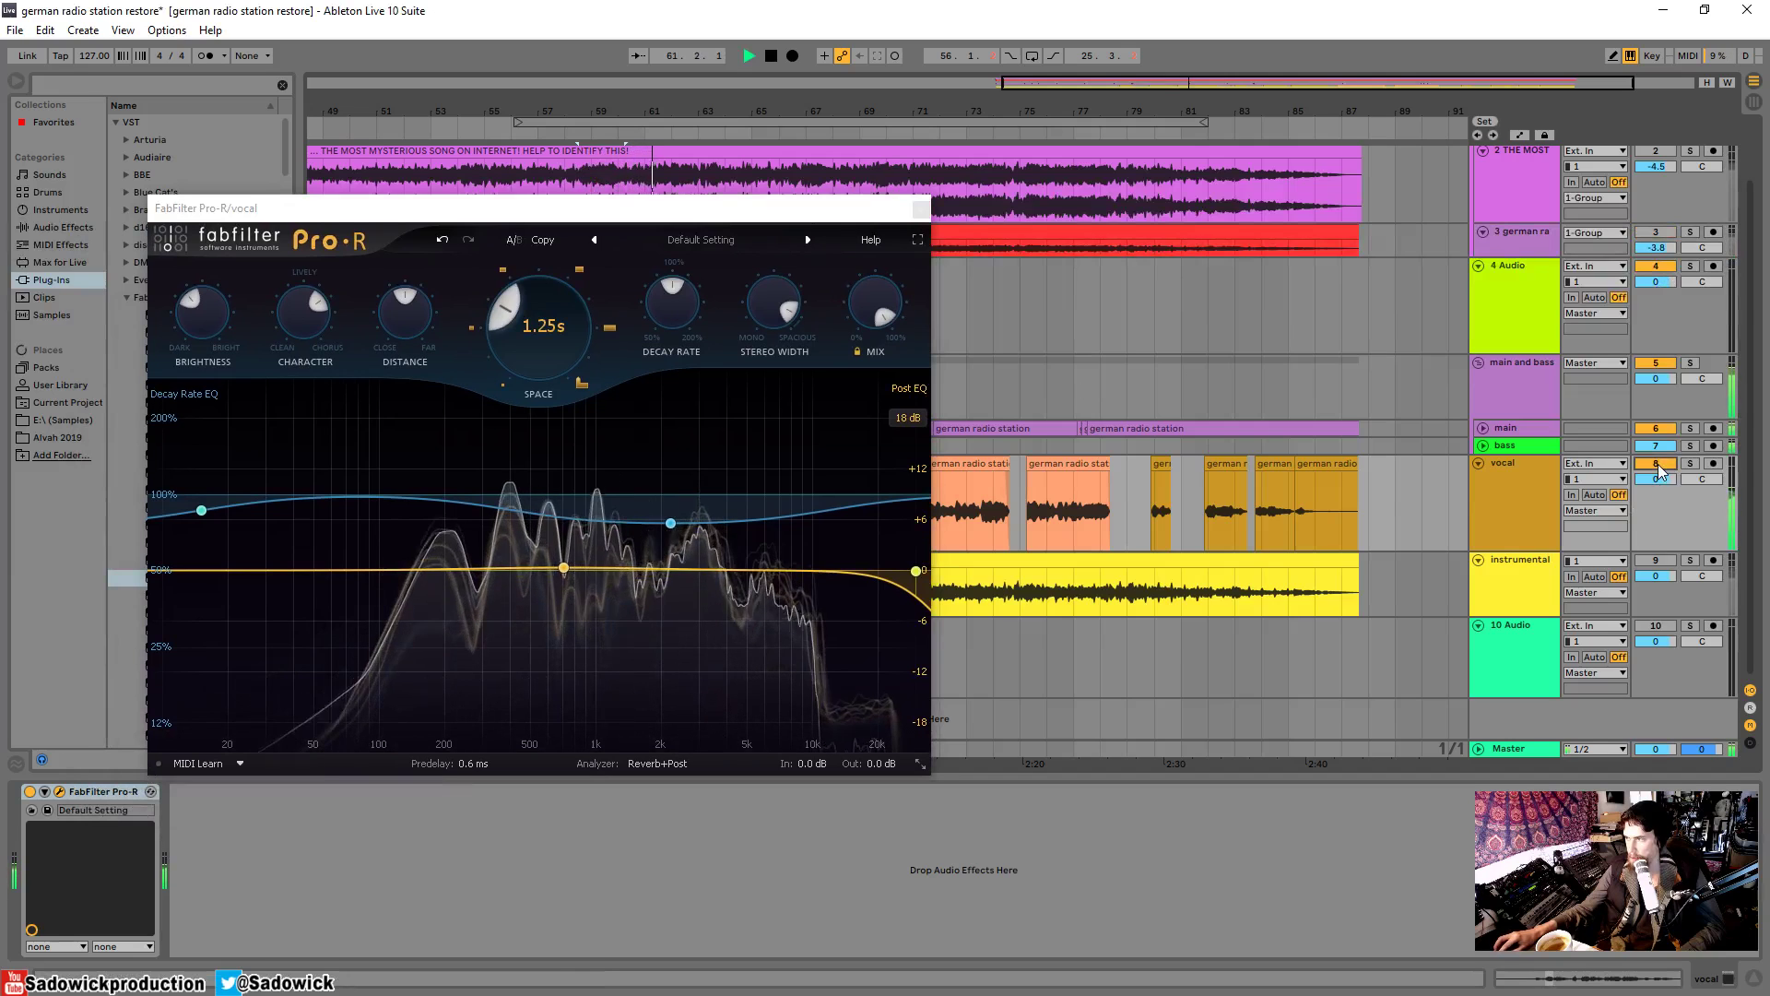
click(1656, 463)
key(space)
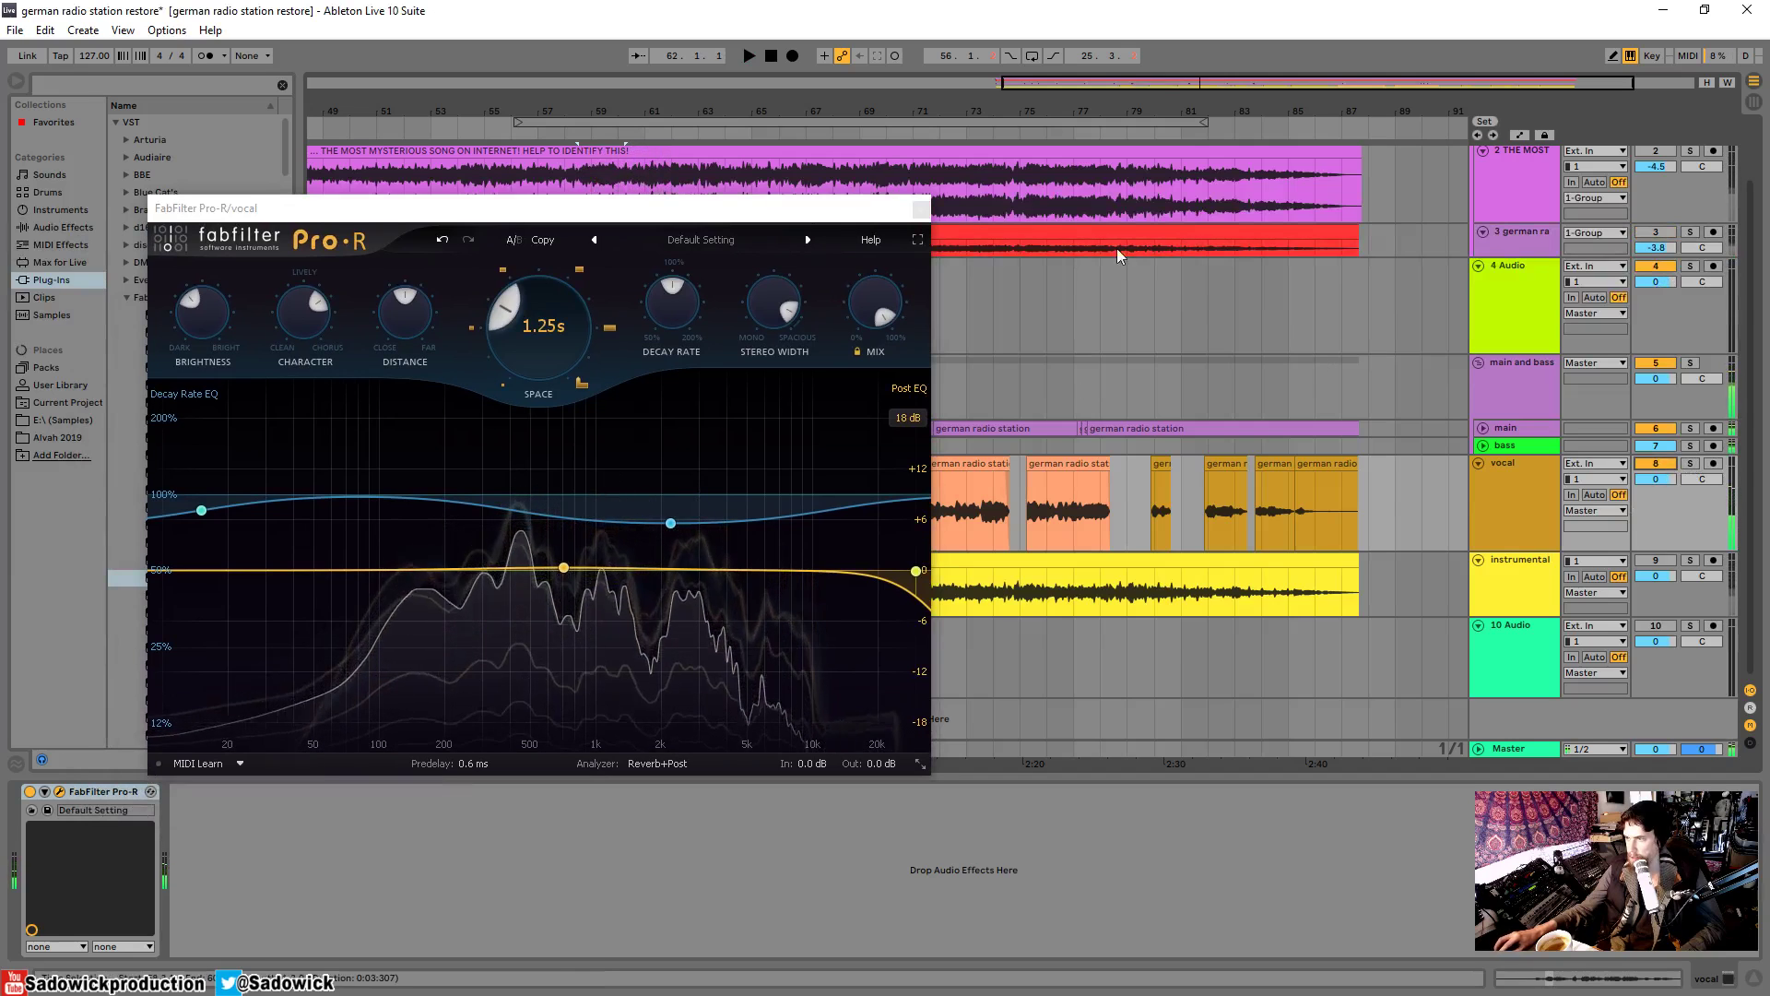
click(874, 293)
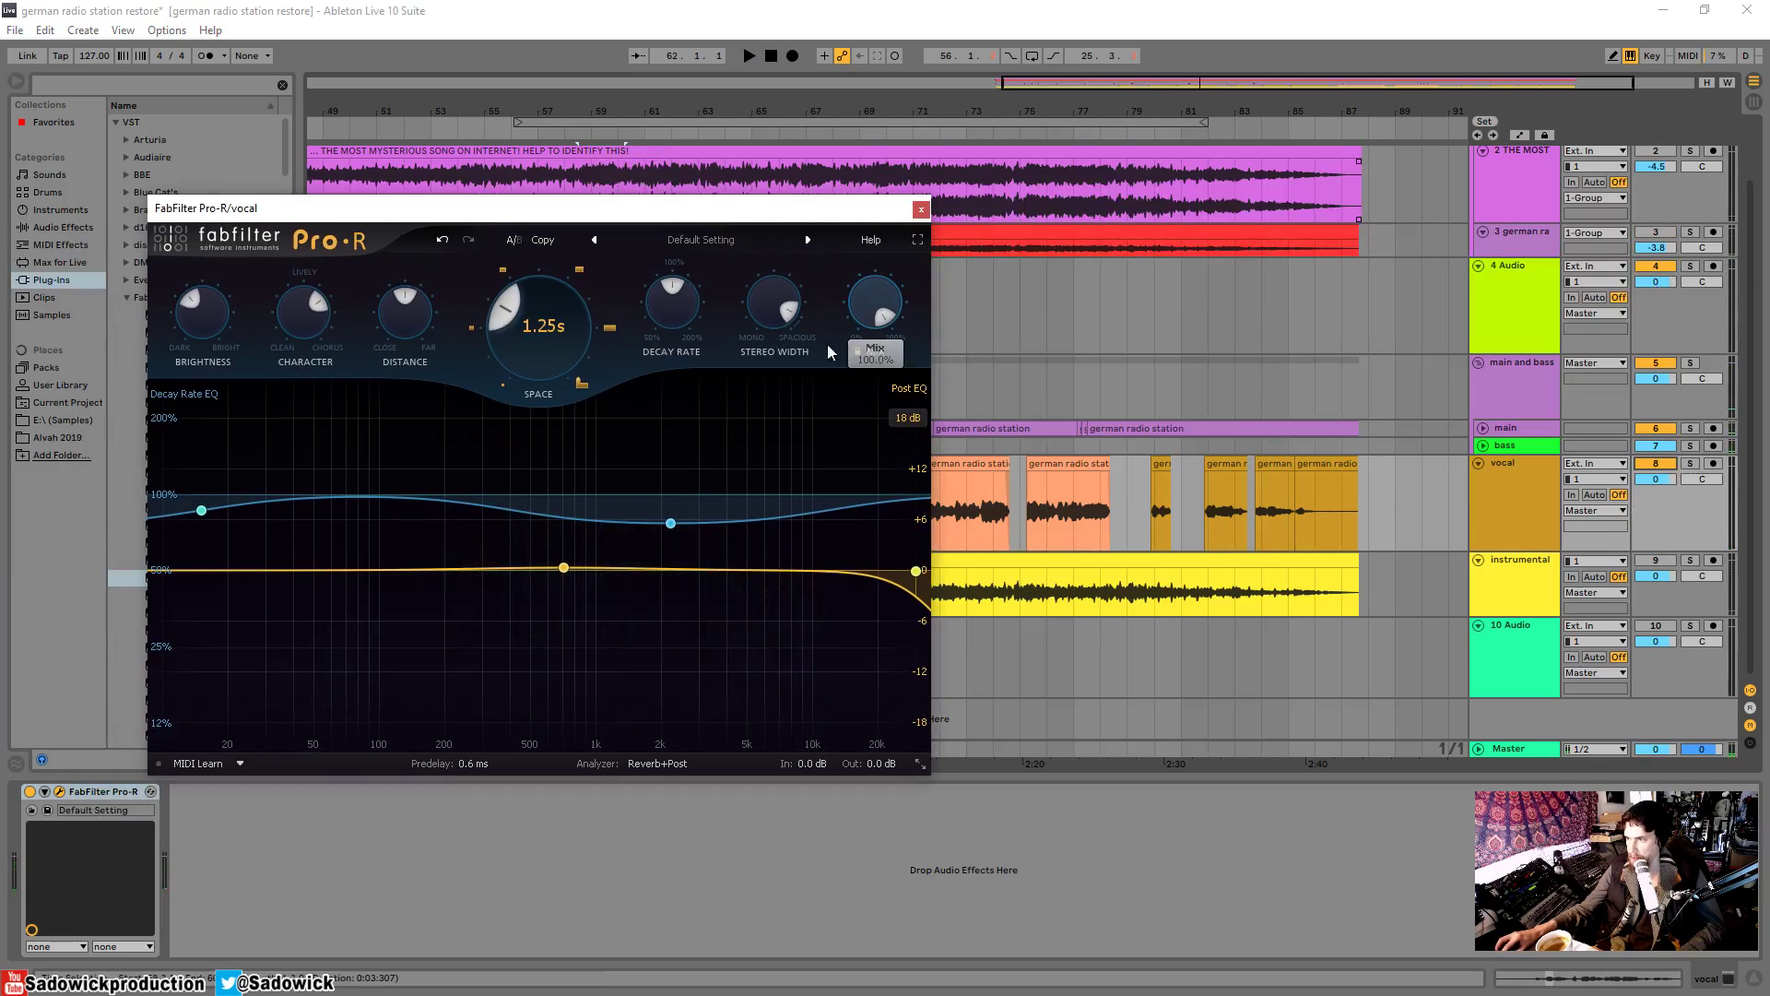
click(921, 209)
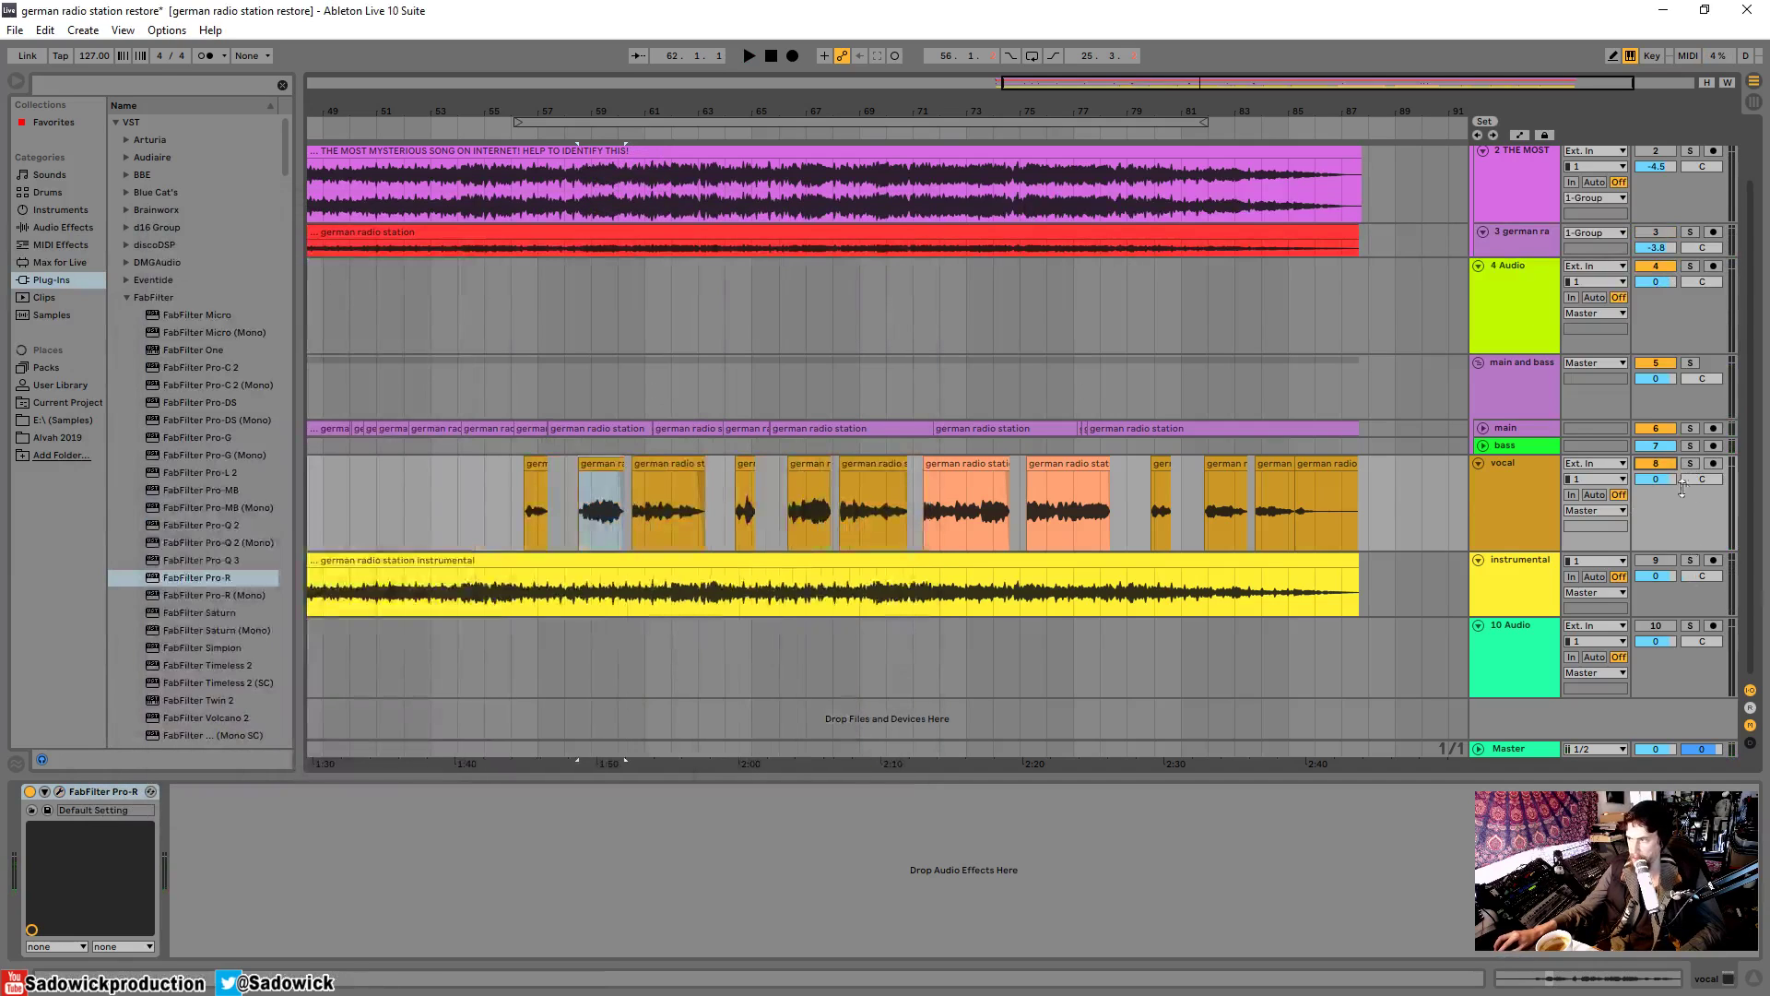
- Select and zoom to the vocal clip starting near bar 60, make the vocal track taller and audition the clip soloed
click(640, 461)
drag(633, 109, 720, 373)
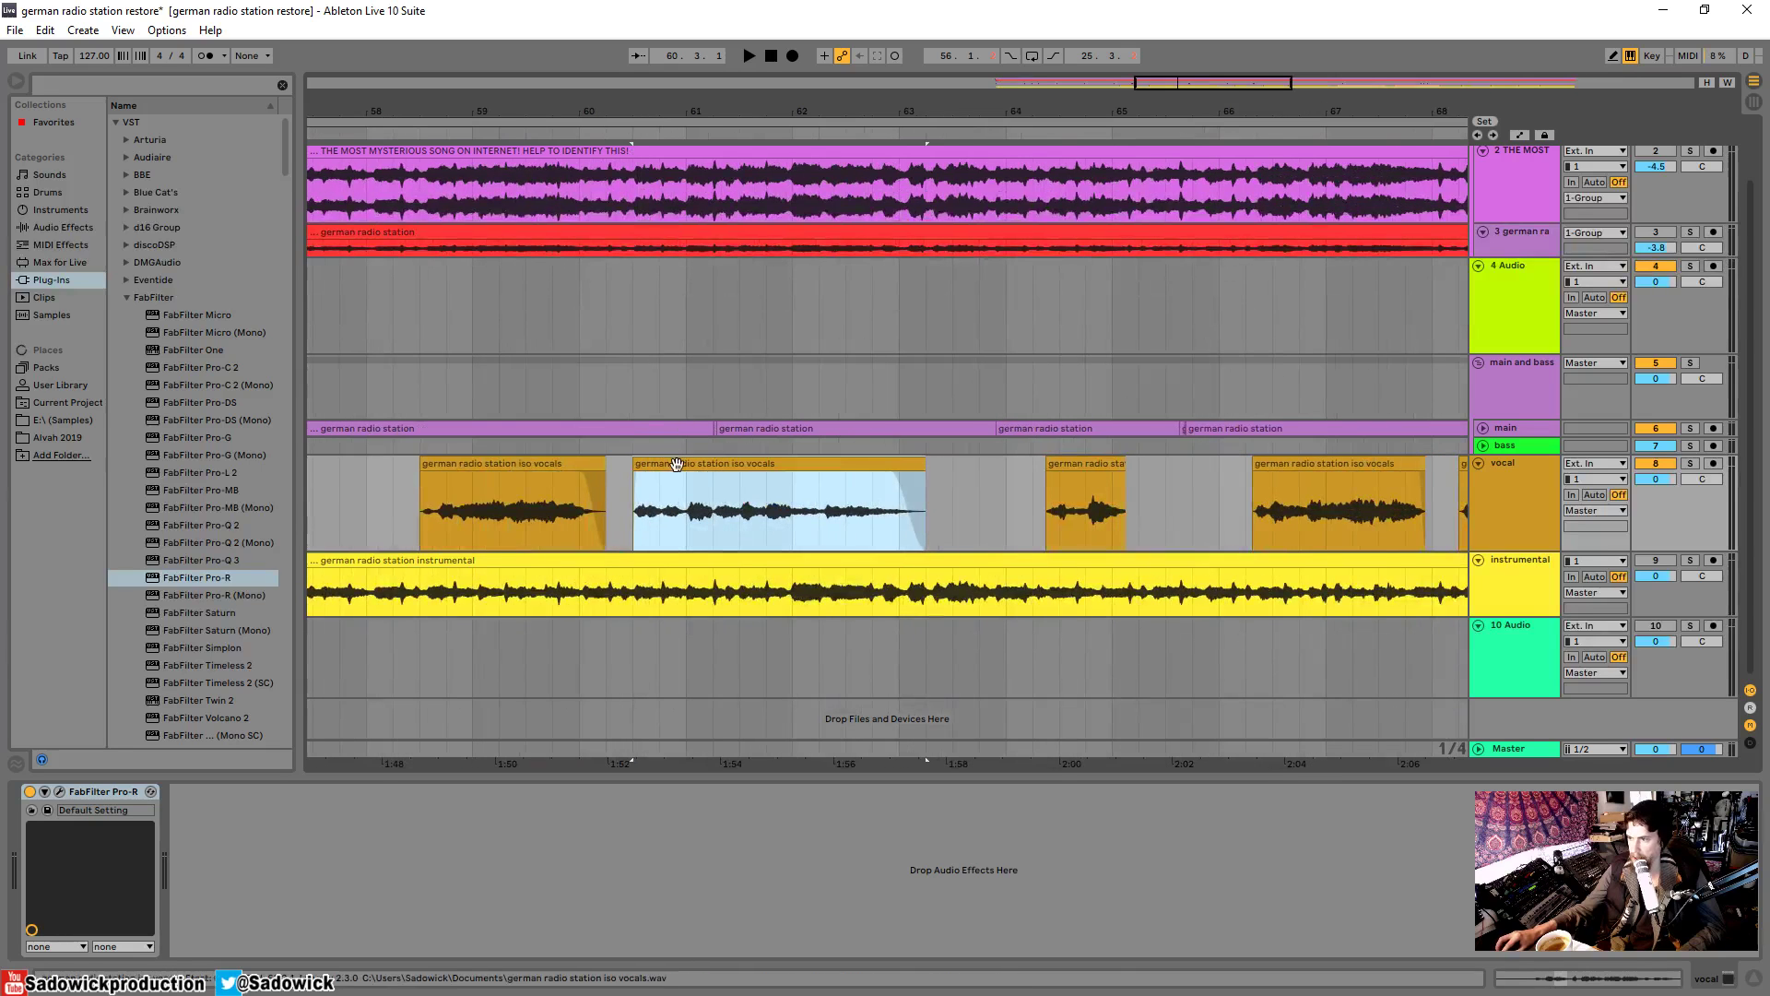
drag(1704, 505, 1703, 536)
click(1692, 465)
key(space)
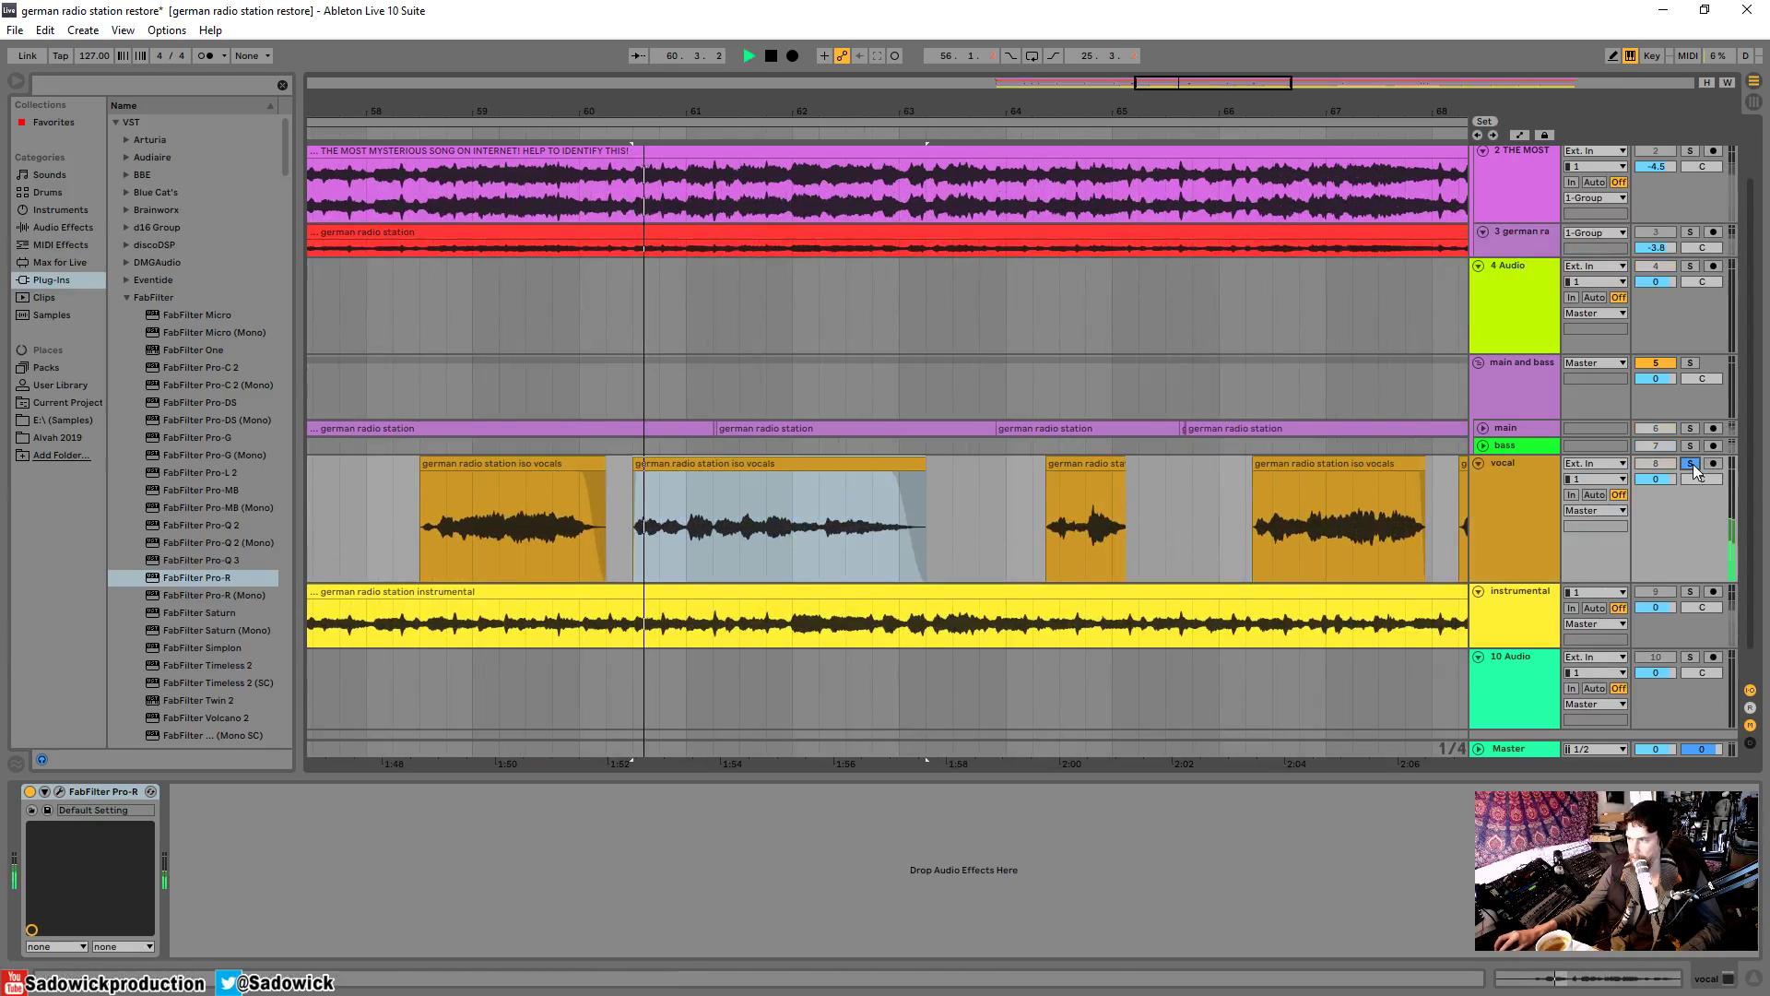
key(space)
- Open Insight 2 on the Master track and show only its Sound Field meter in Polar Sample mode
click(1405, 755)
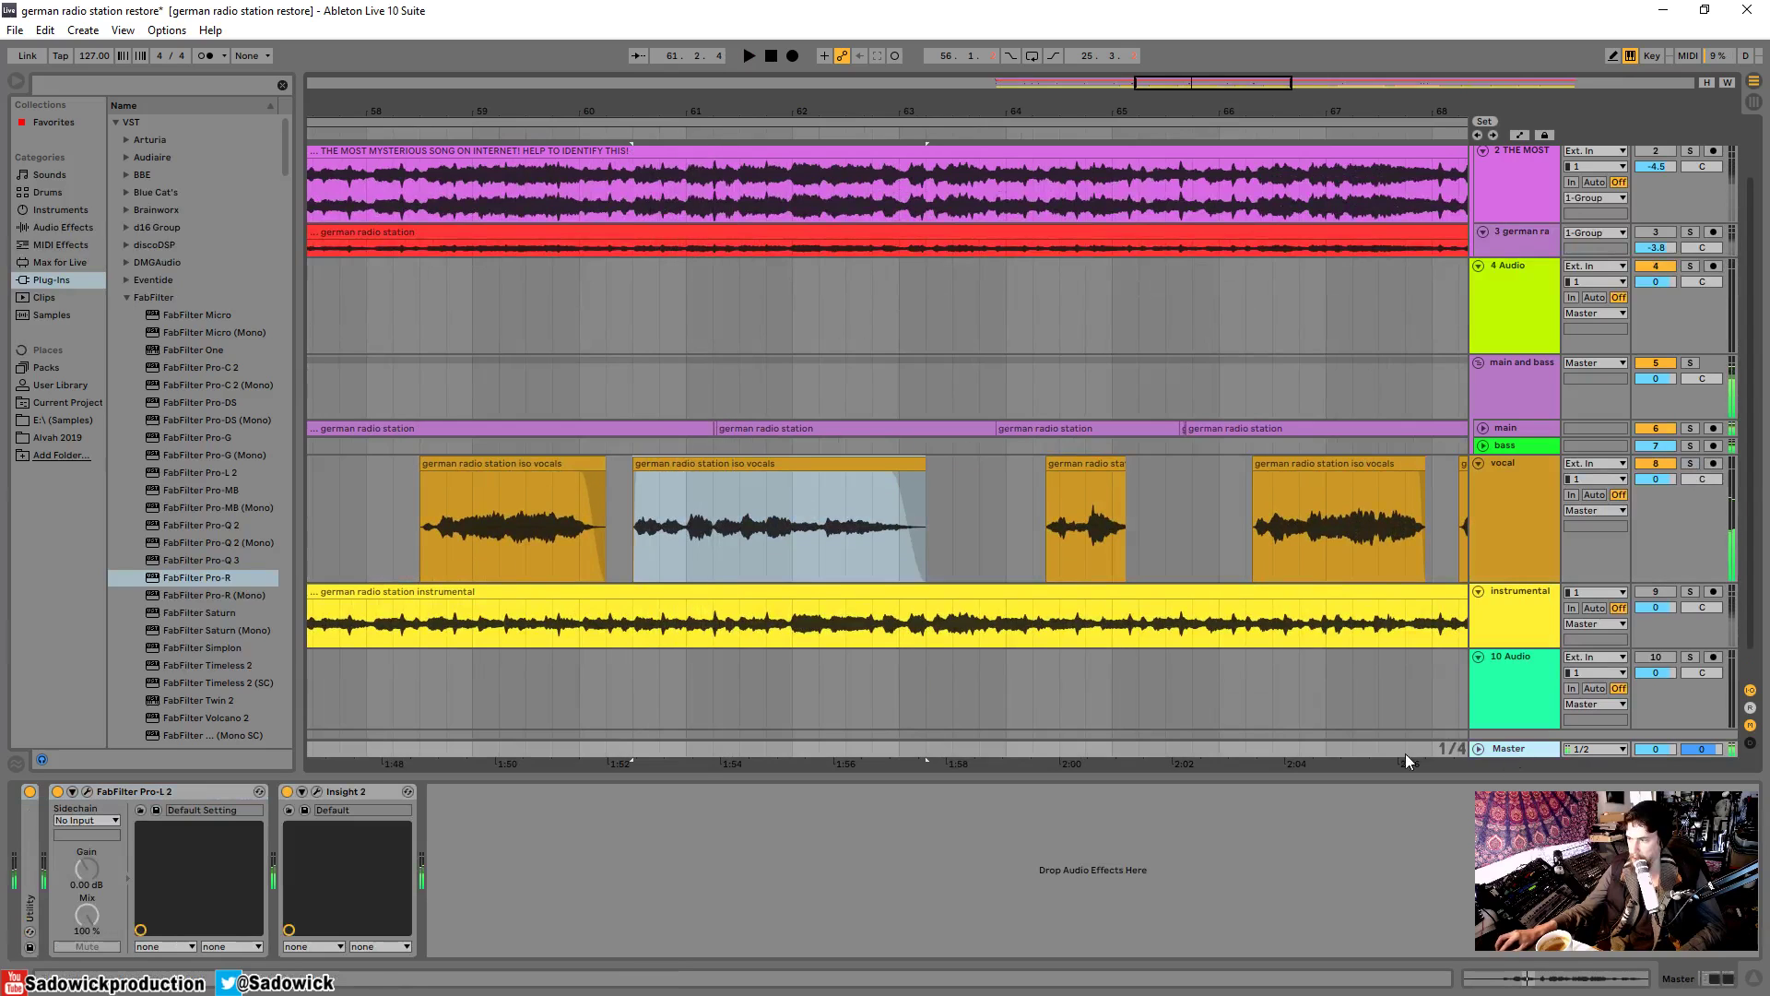
click(316, 792)
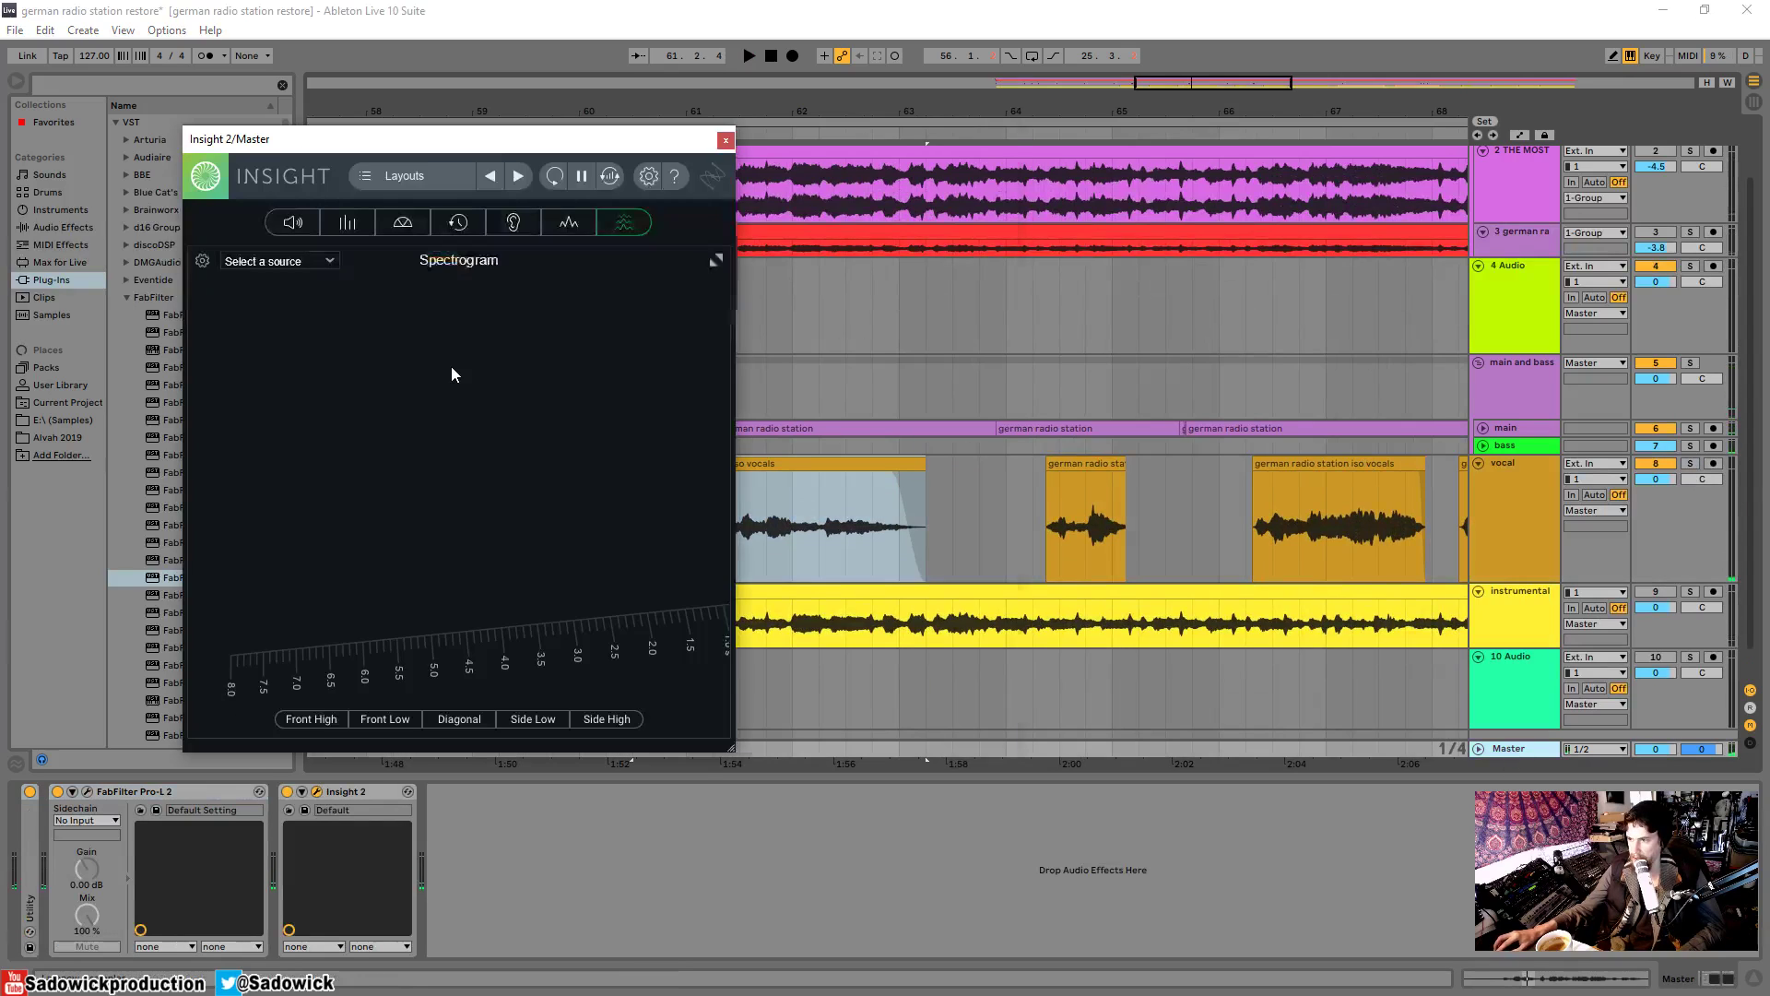
click(844, 223)
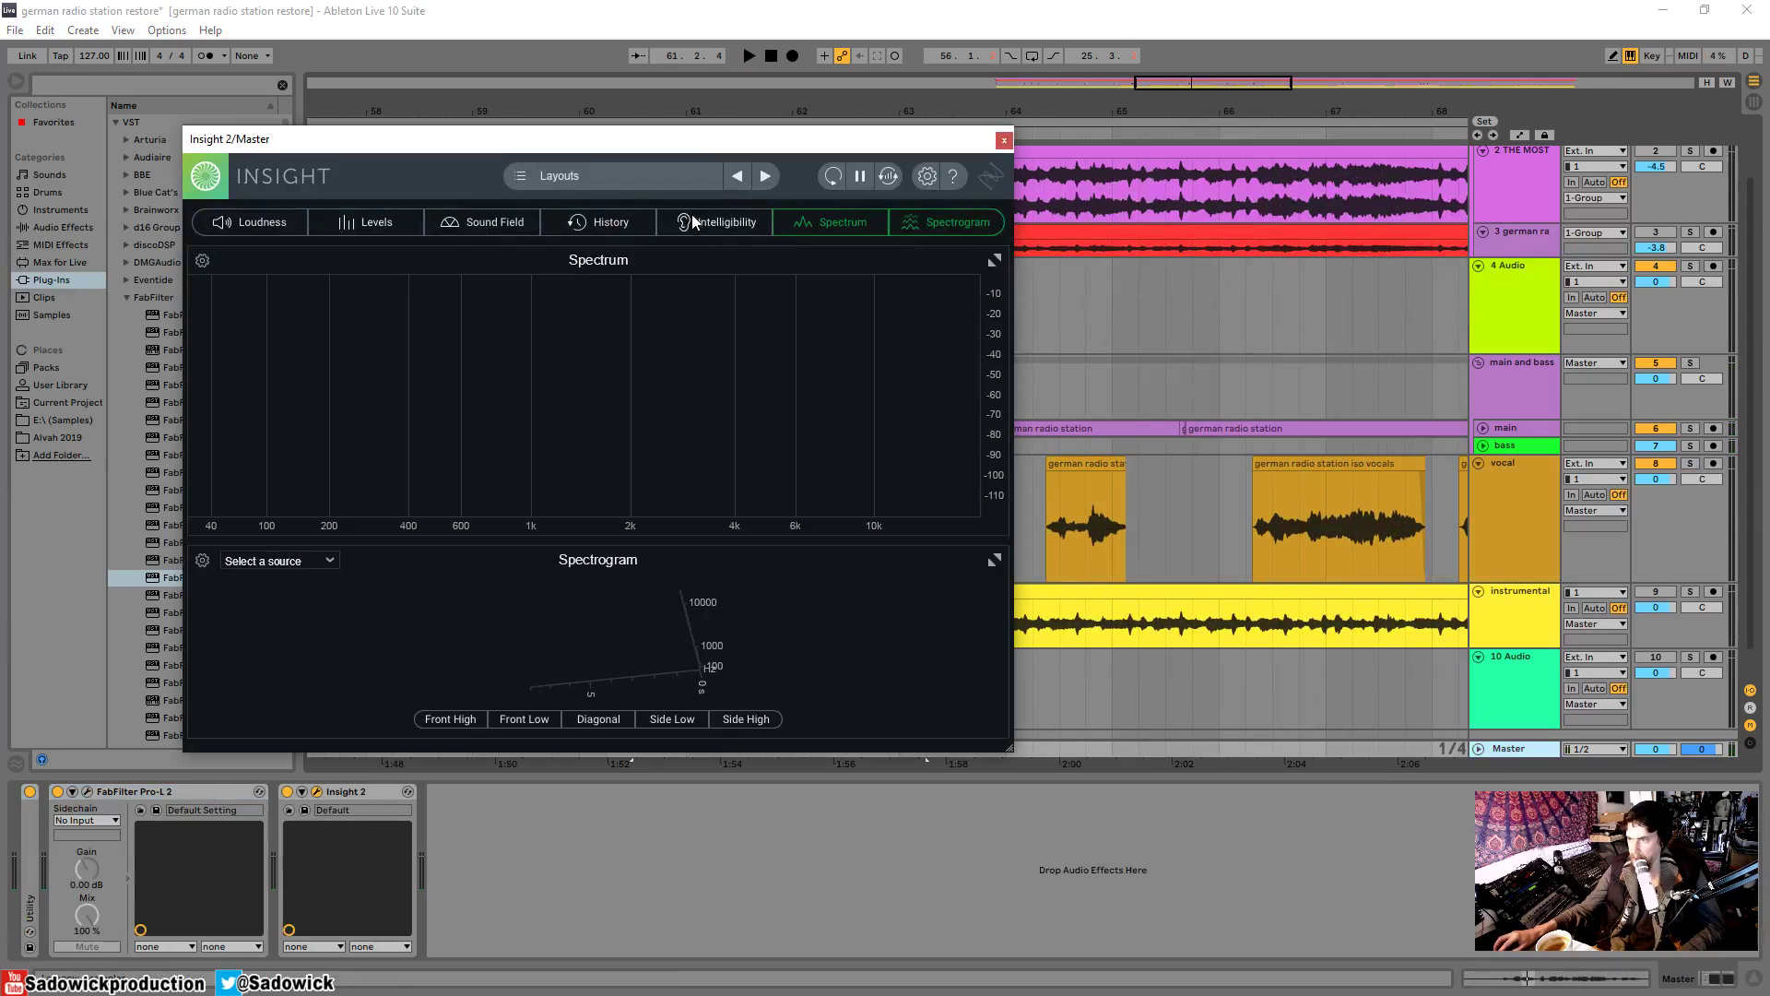
click(474, 222)
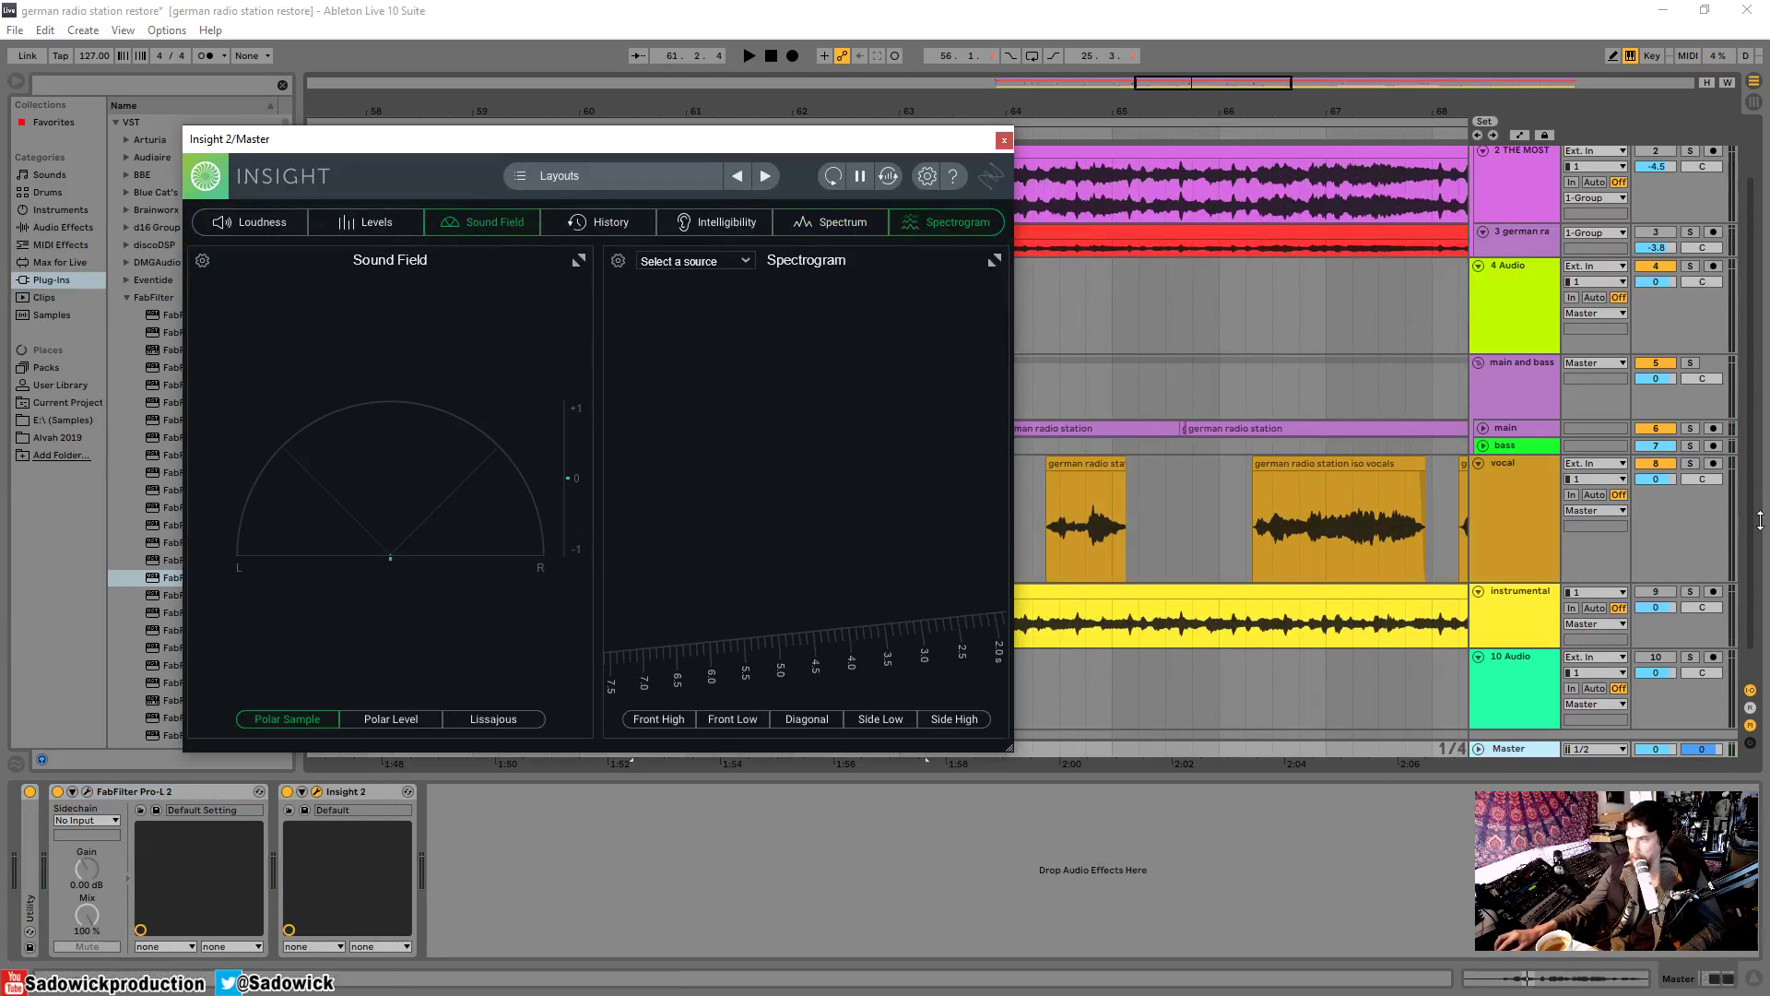
click(1140, 350)
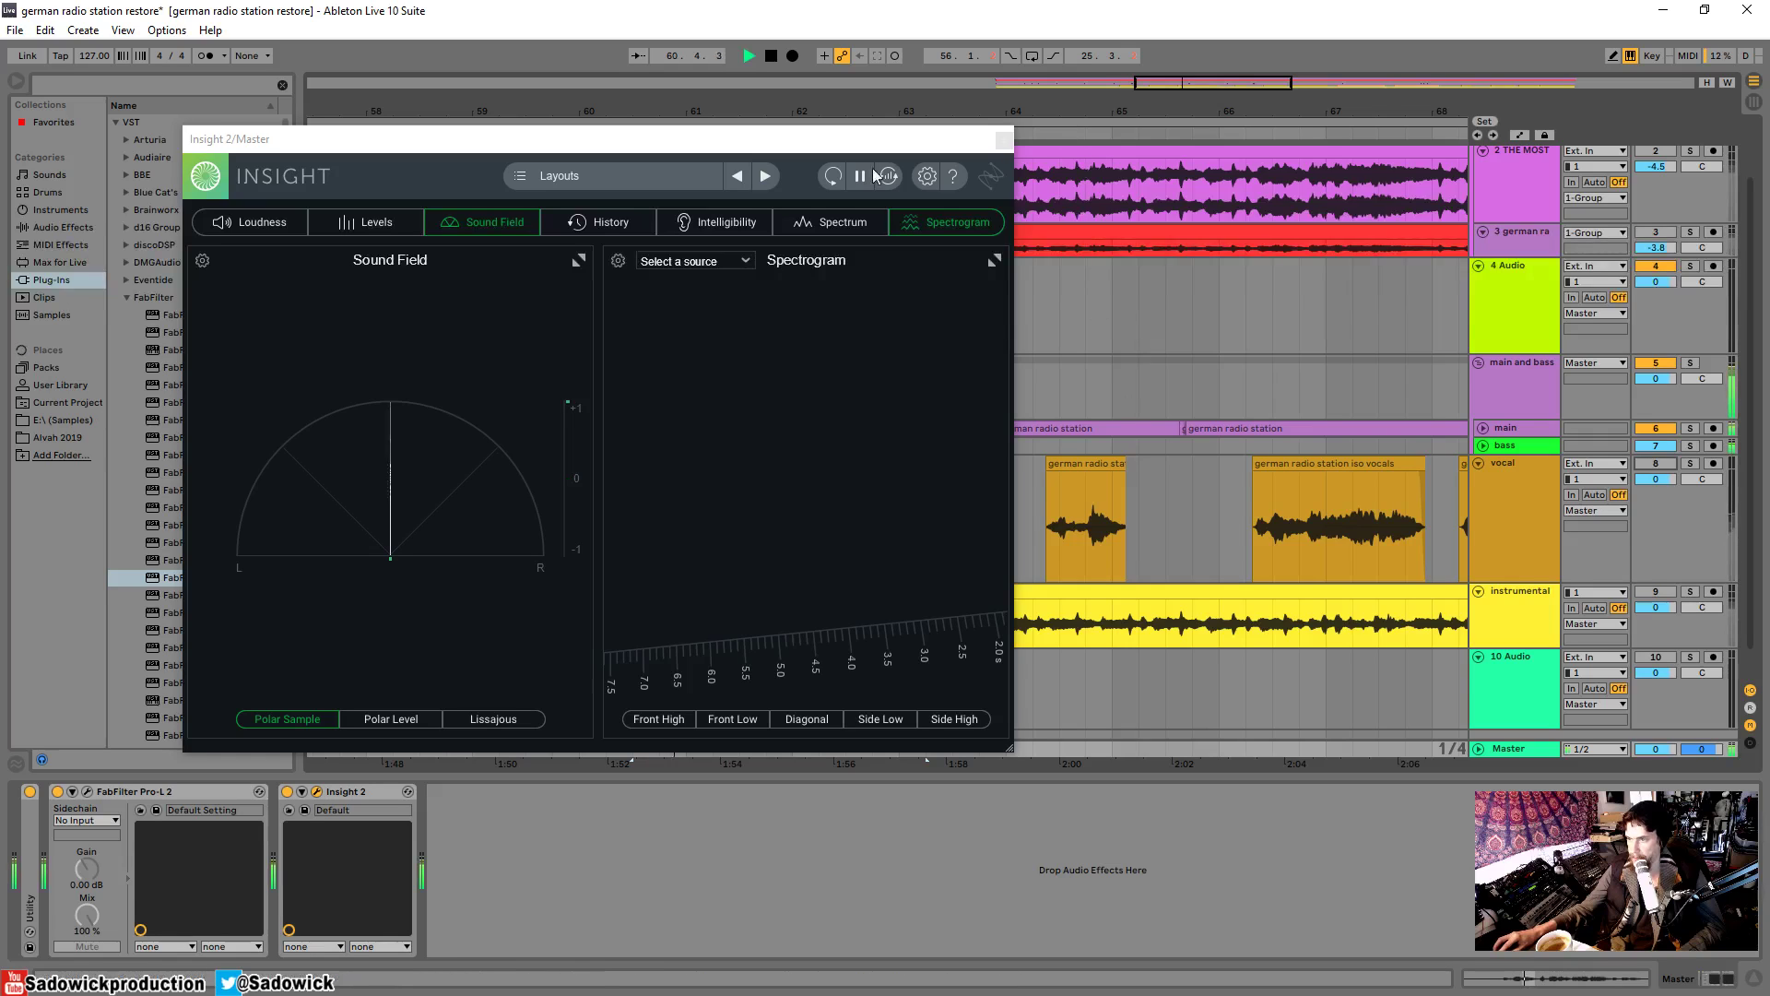
click(960, 229)
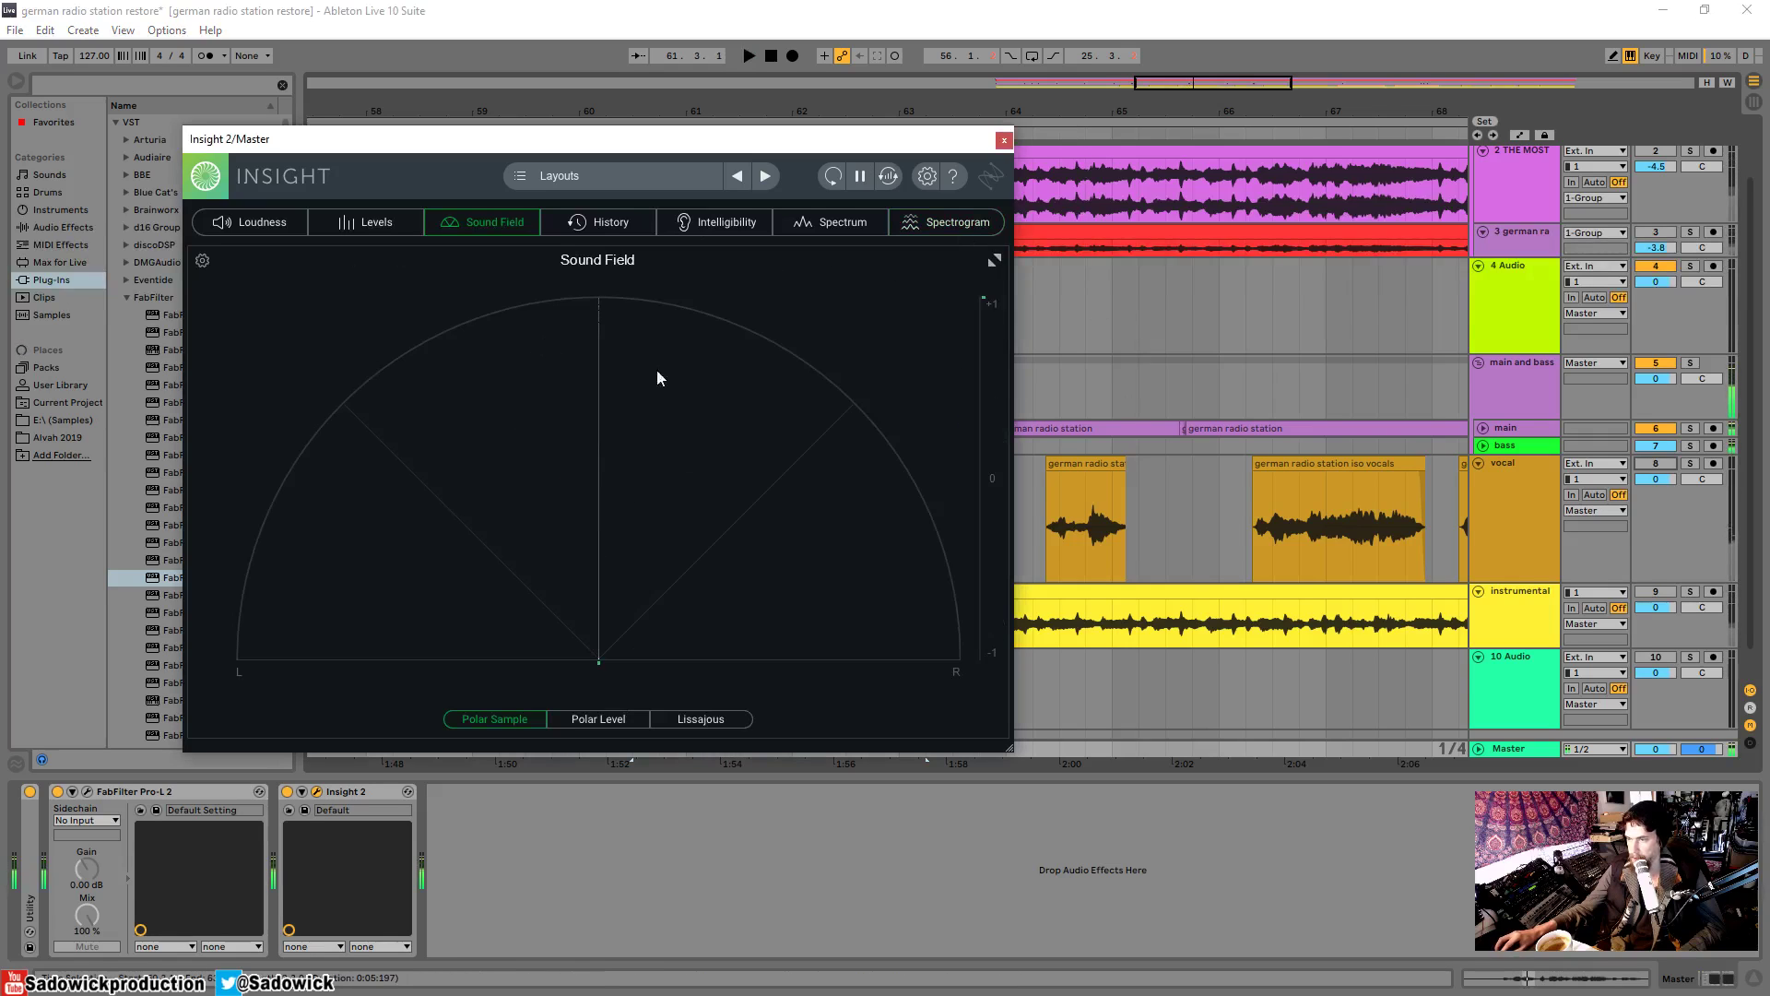
- Compare the Sound Field with the vocal track muted and unmuted, and select the short vocal clip near bar 64
key(space)
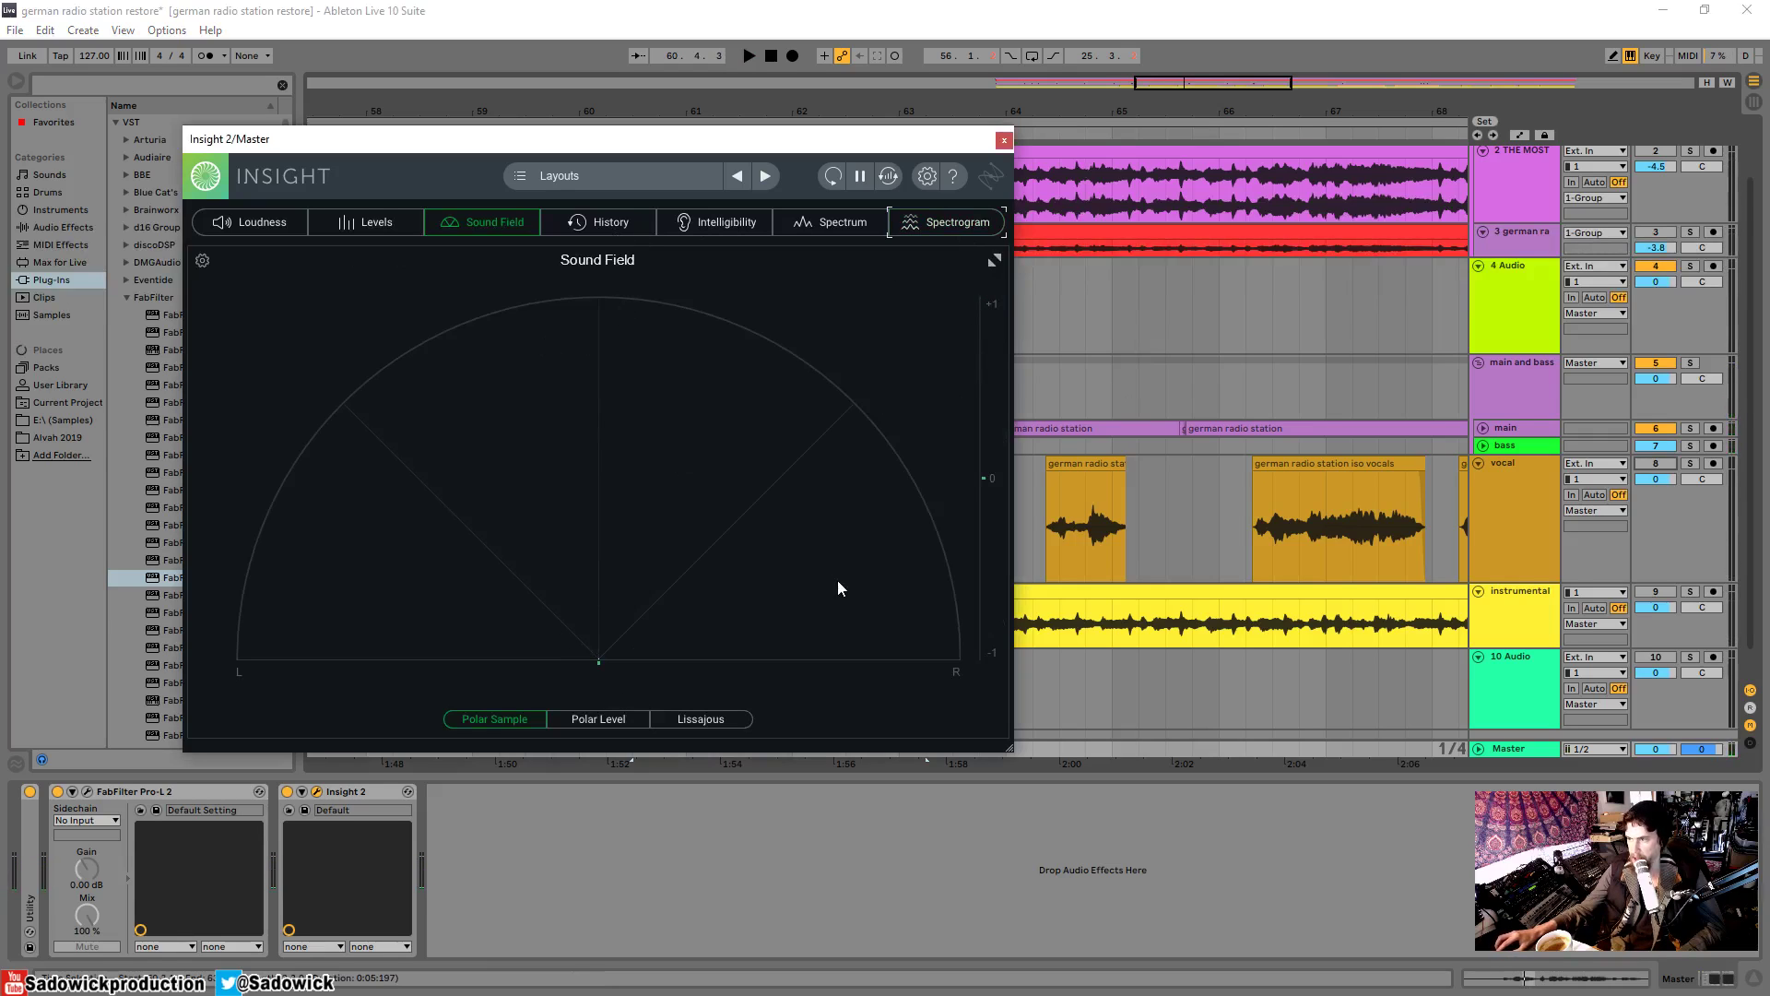
click(1671, 473)
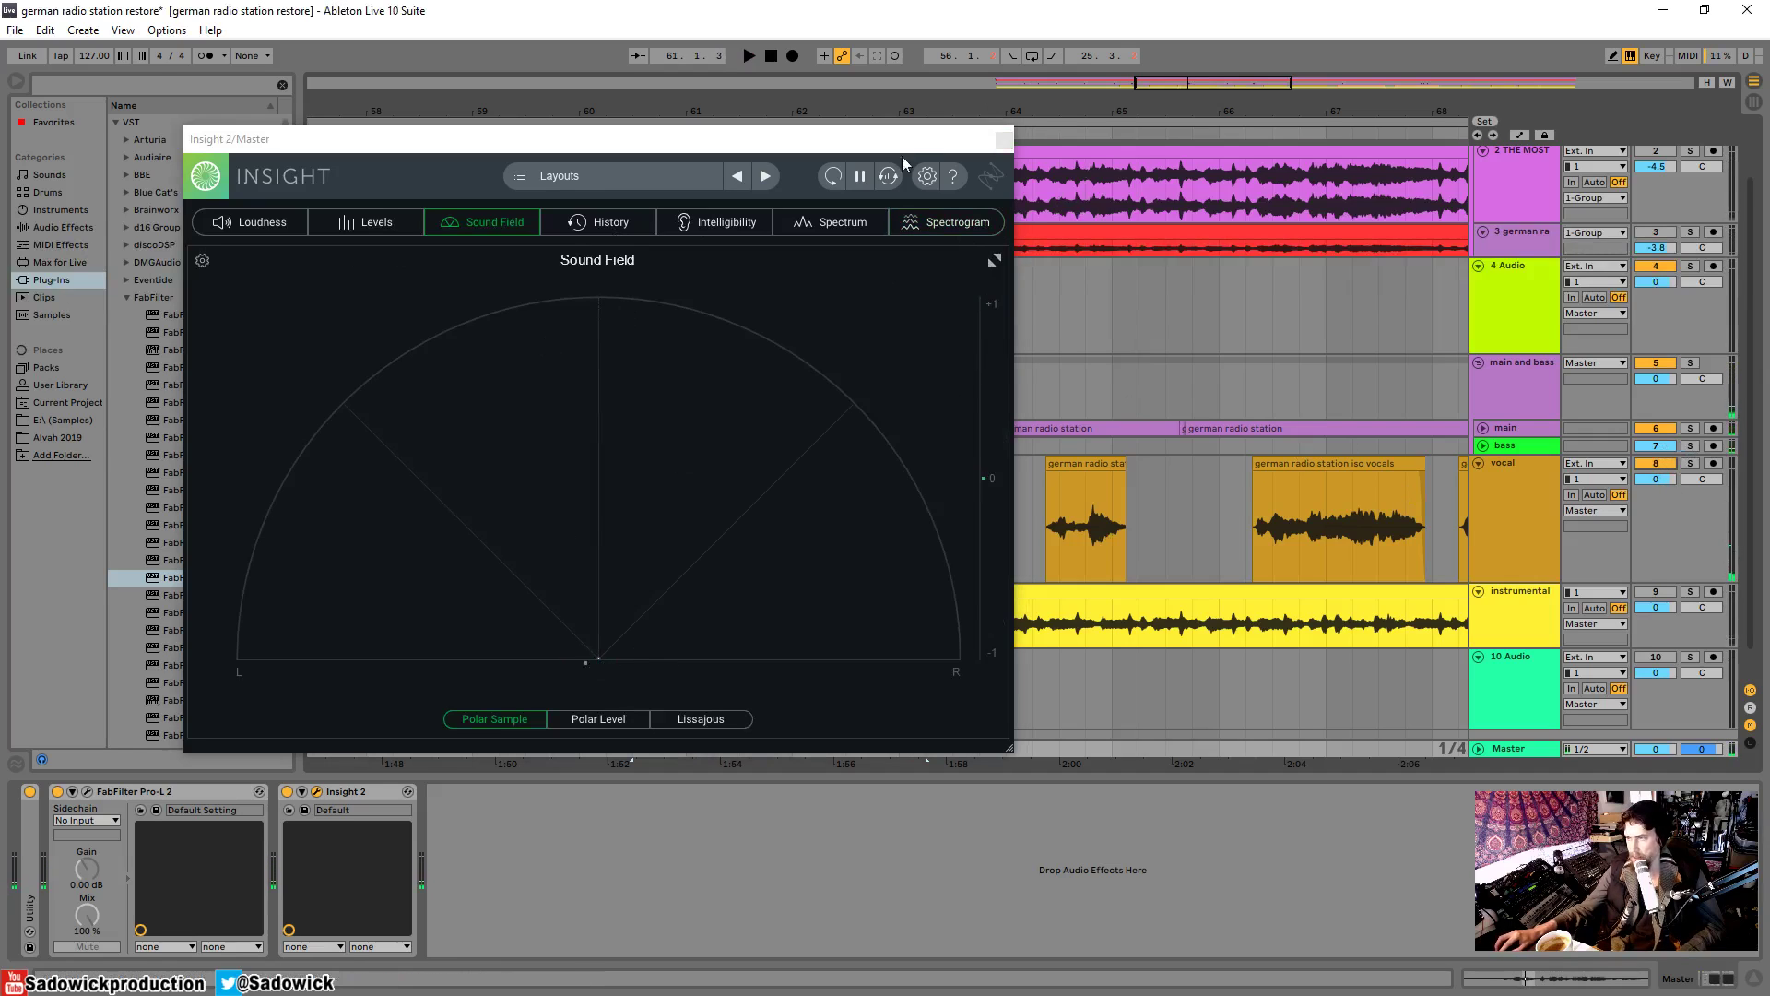
drag(902, 143, 814, 145)
click(1106, 468)
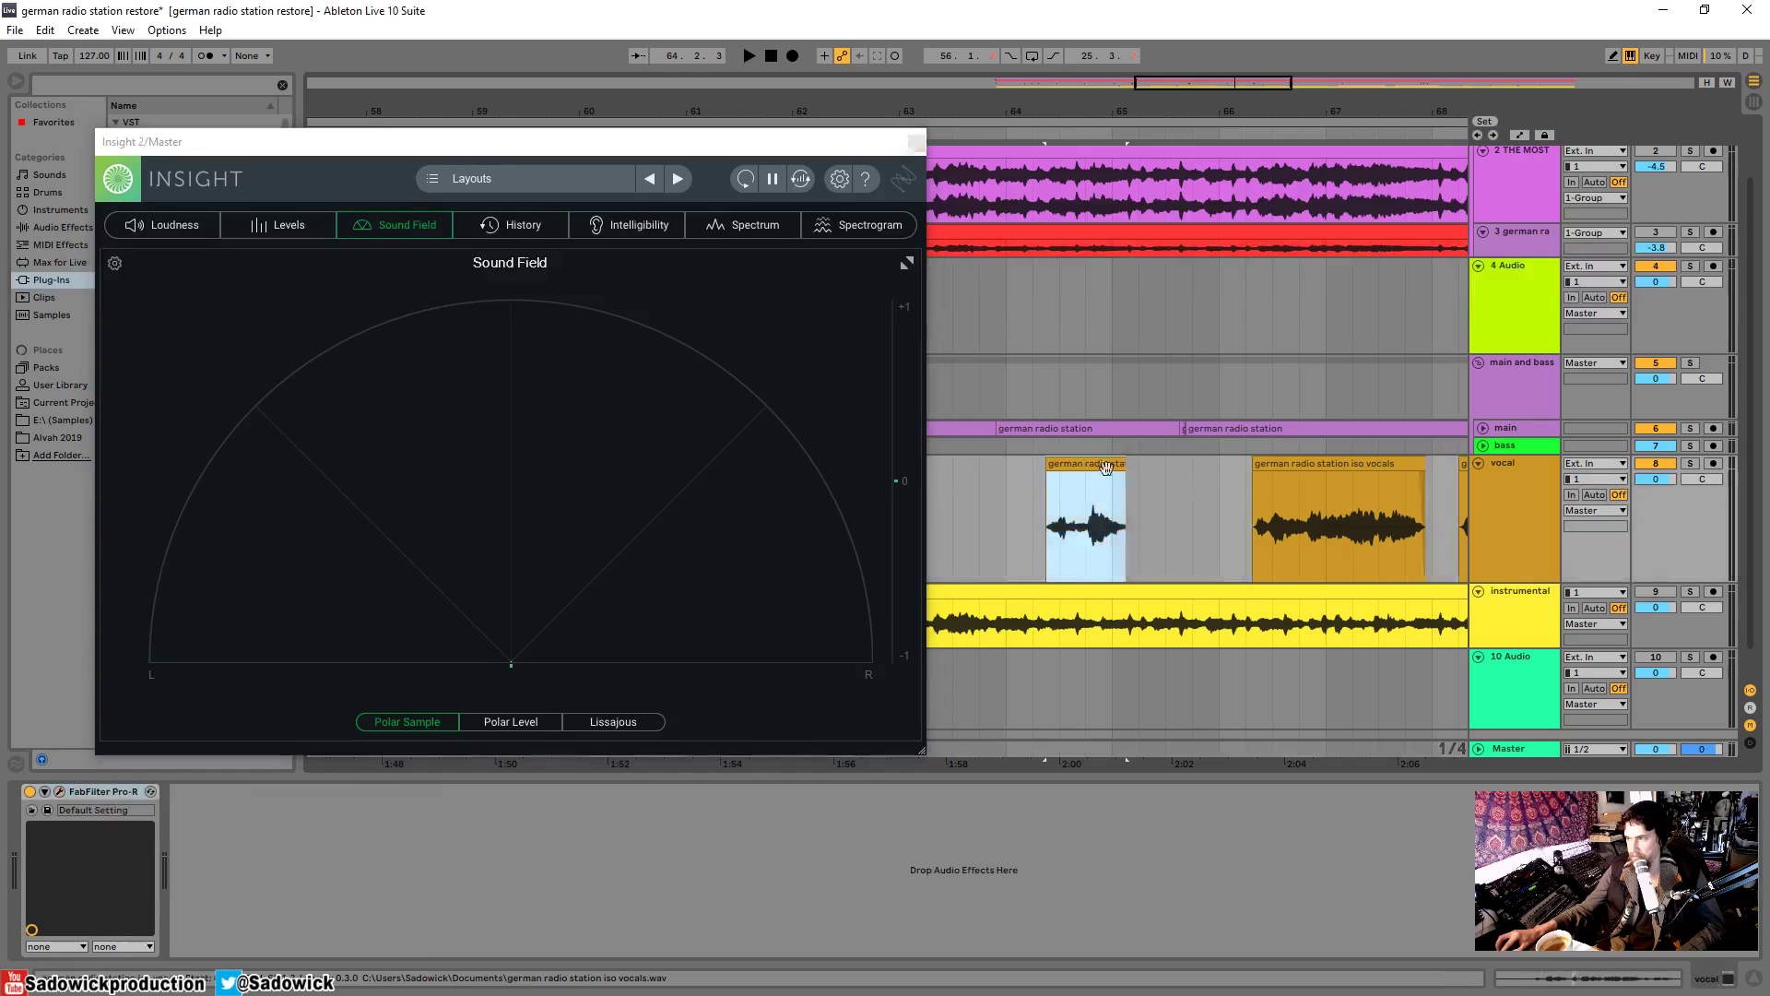
- Play from the short vocal clip near bar 64 and watch the Sound Field while toggling the vocal track off and on
key(space)
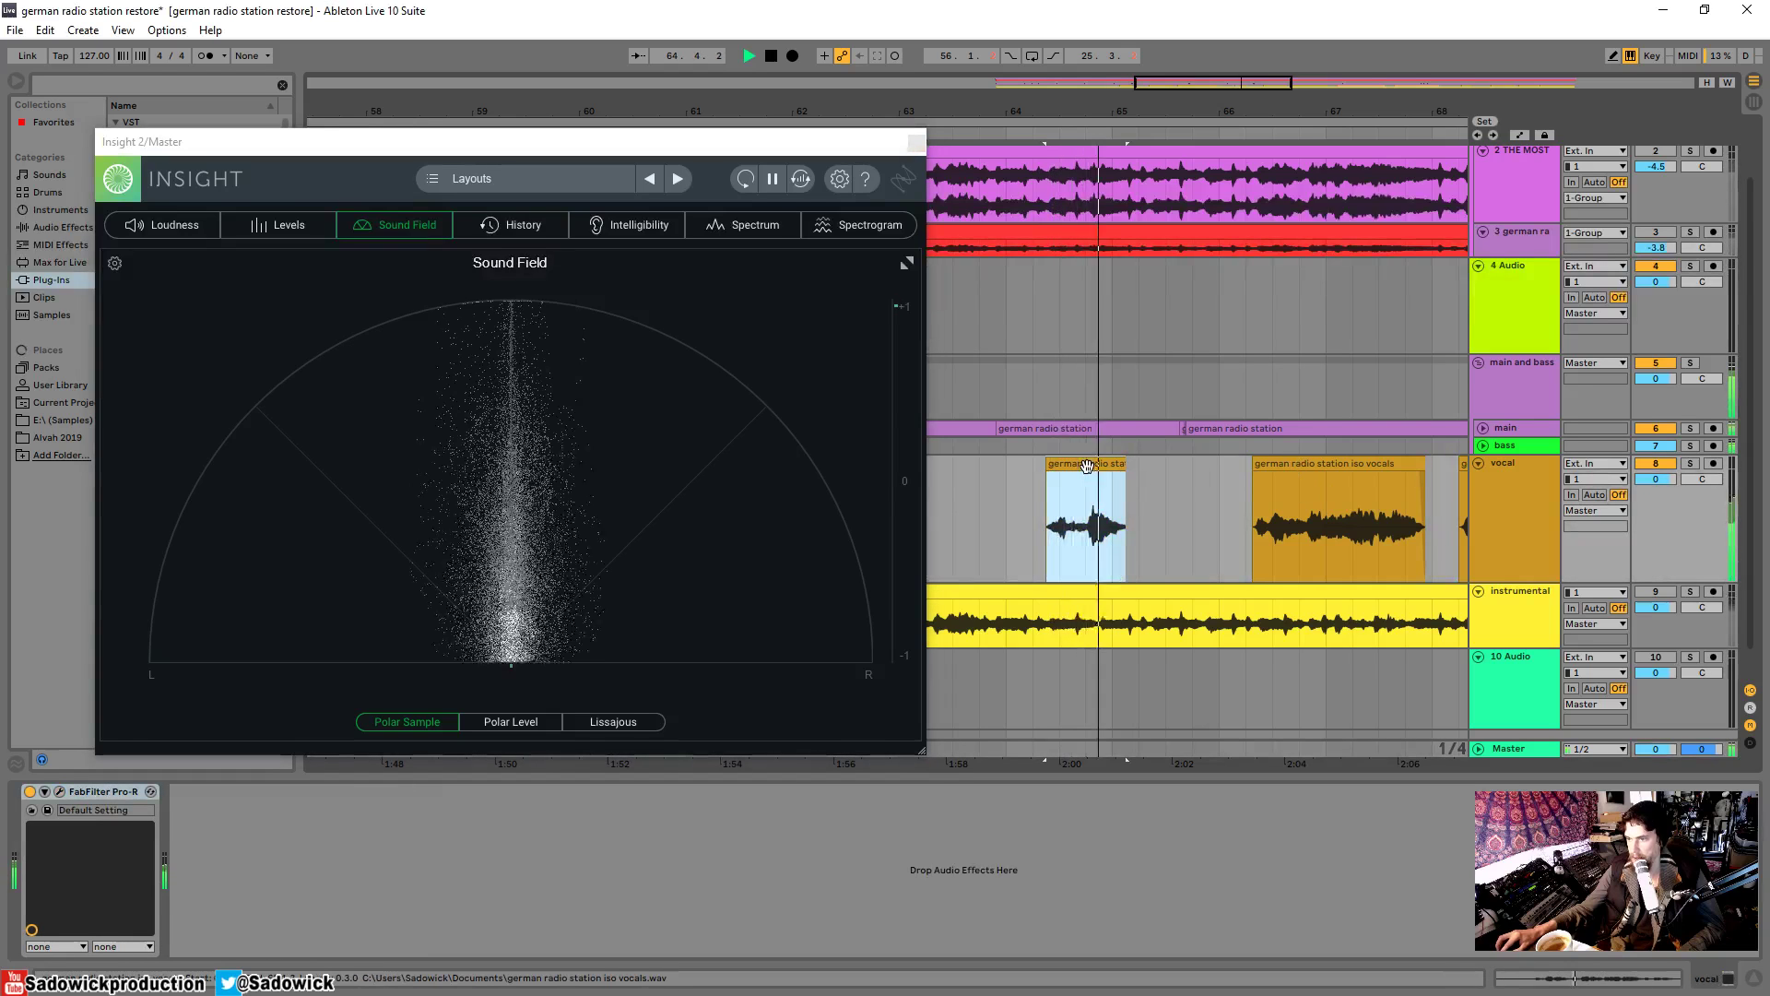
key(space)
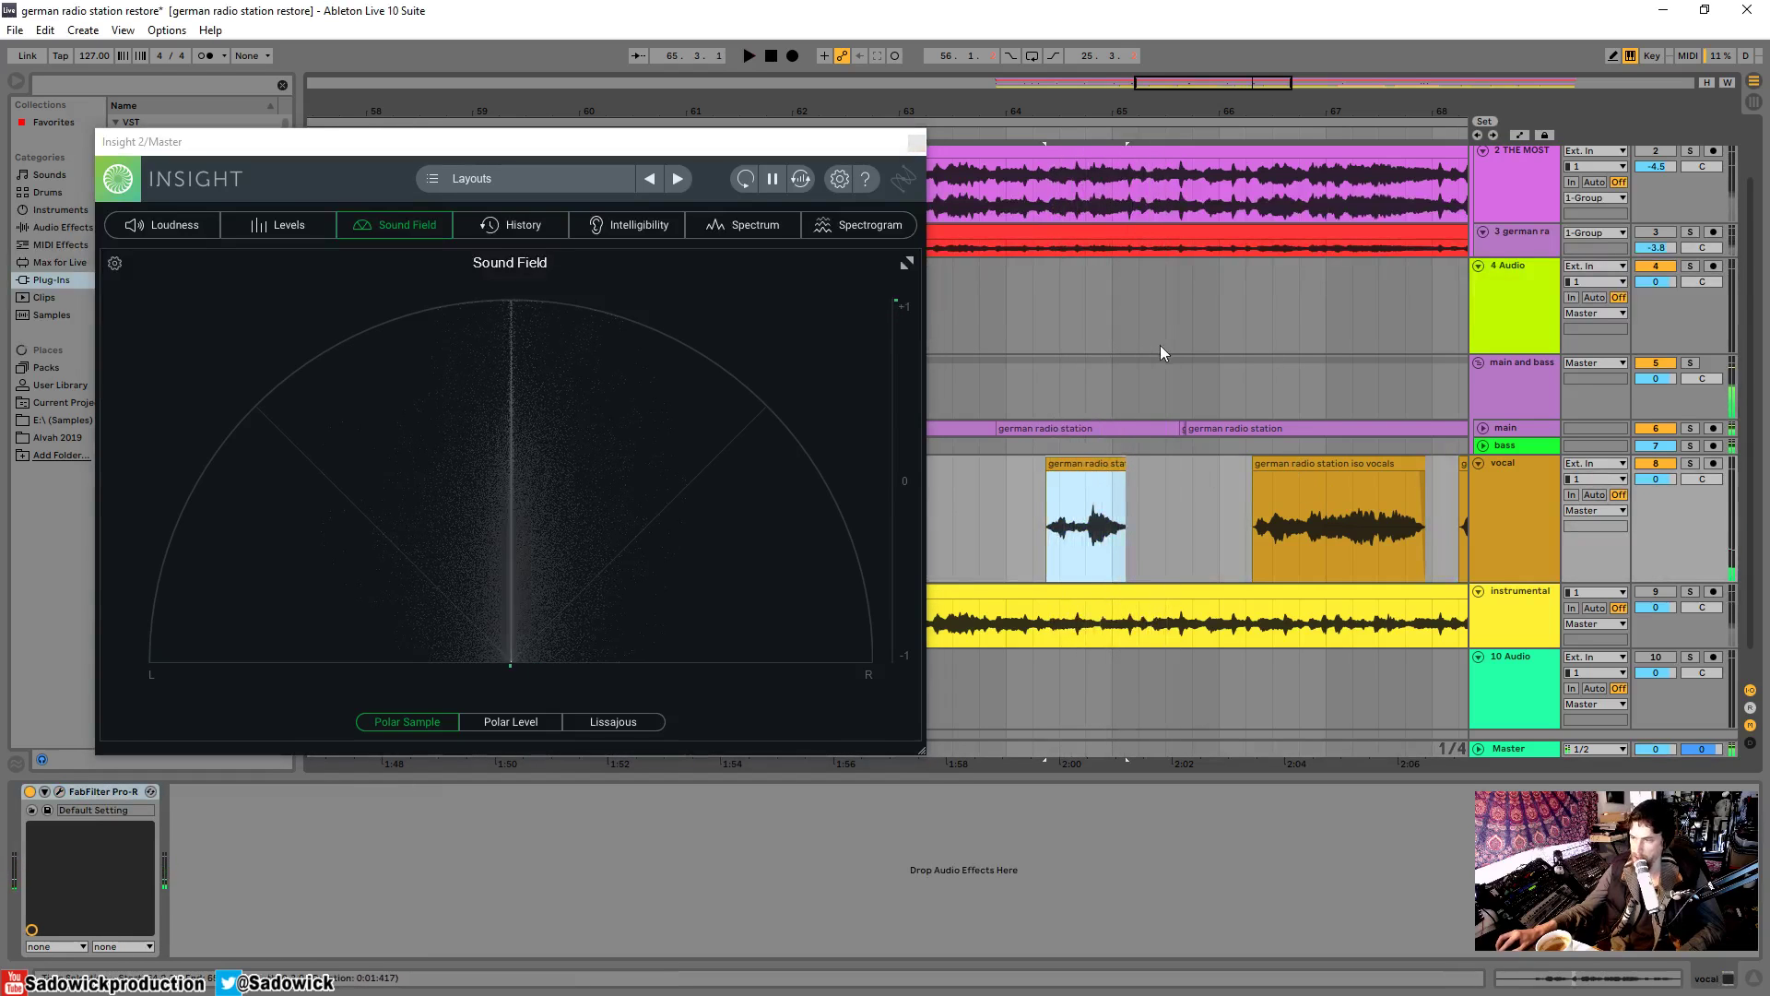
key(space)
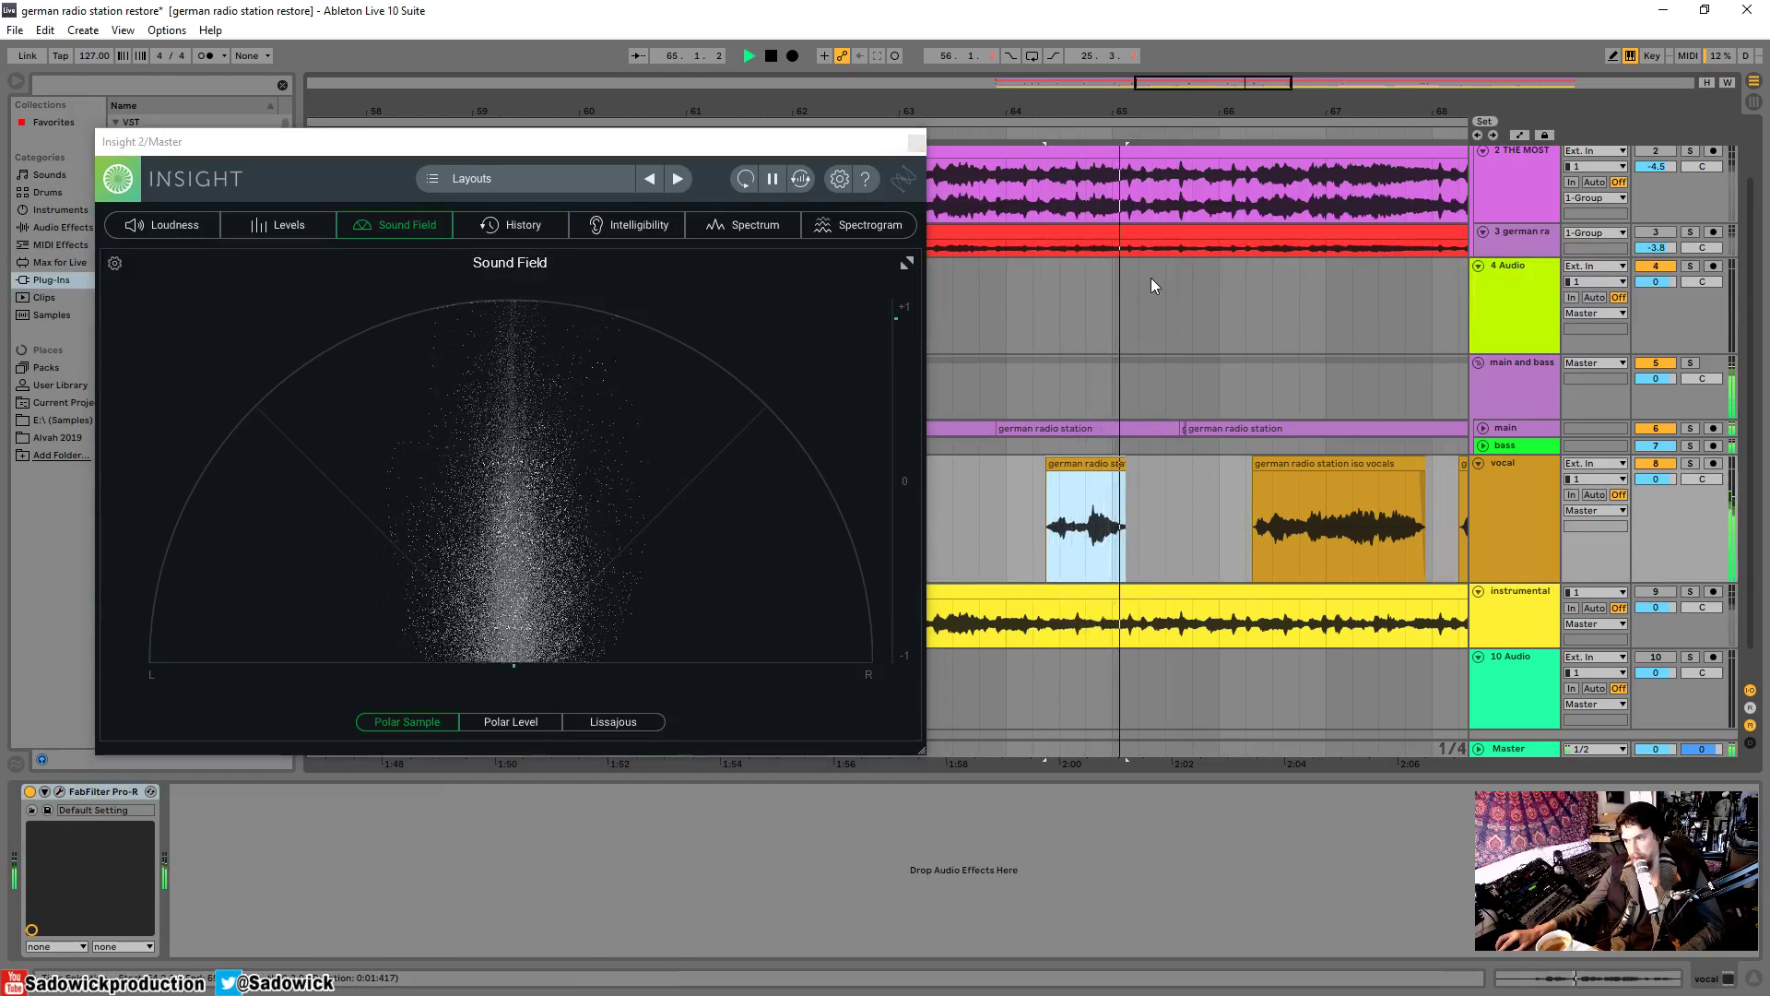
double_click(1659, 481)
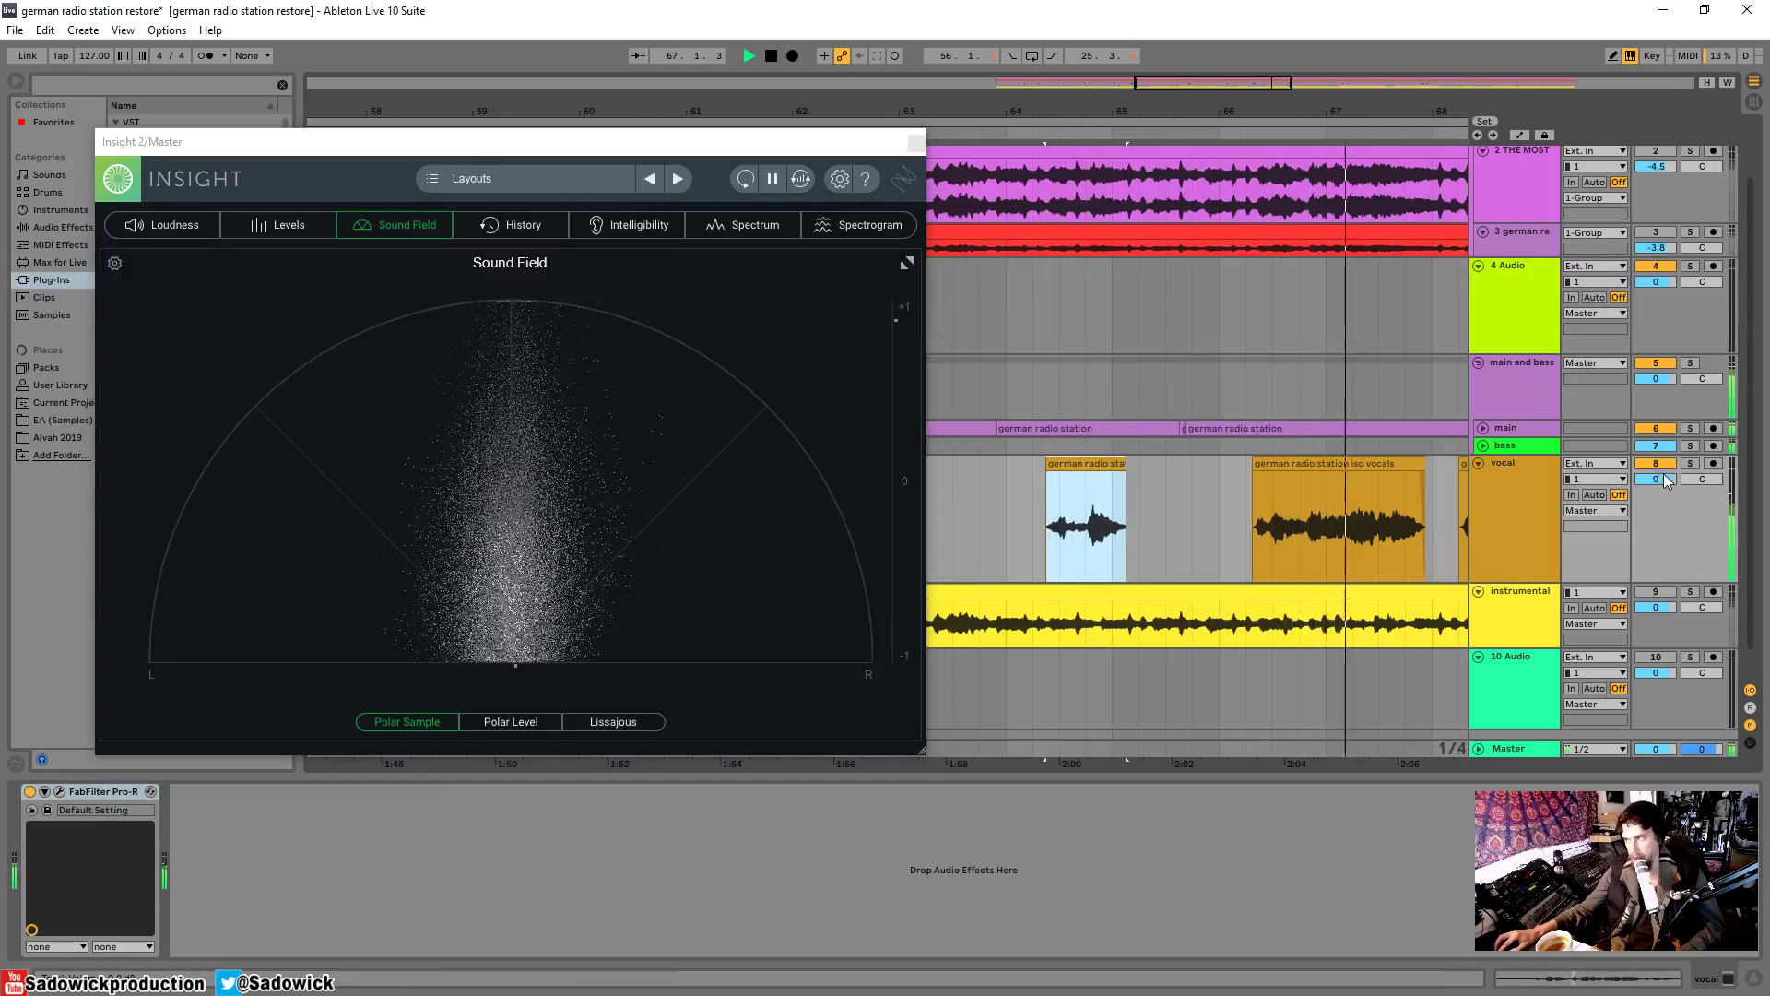
click(1664, 463)
key(space)
key(space)
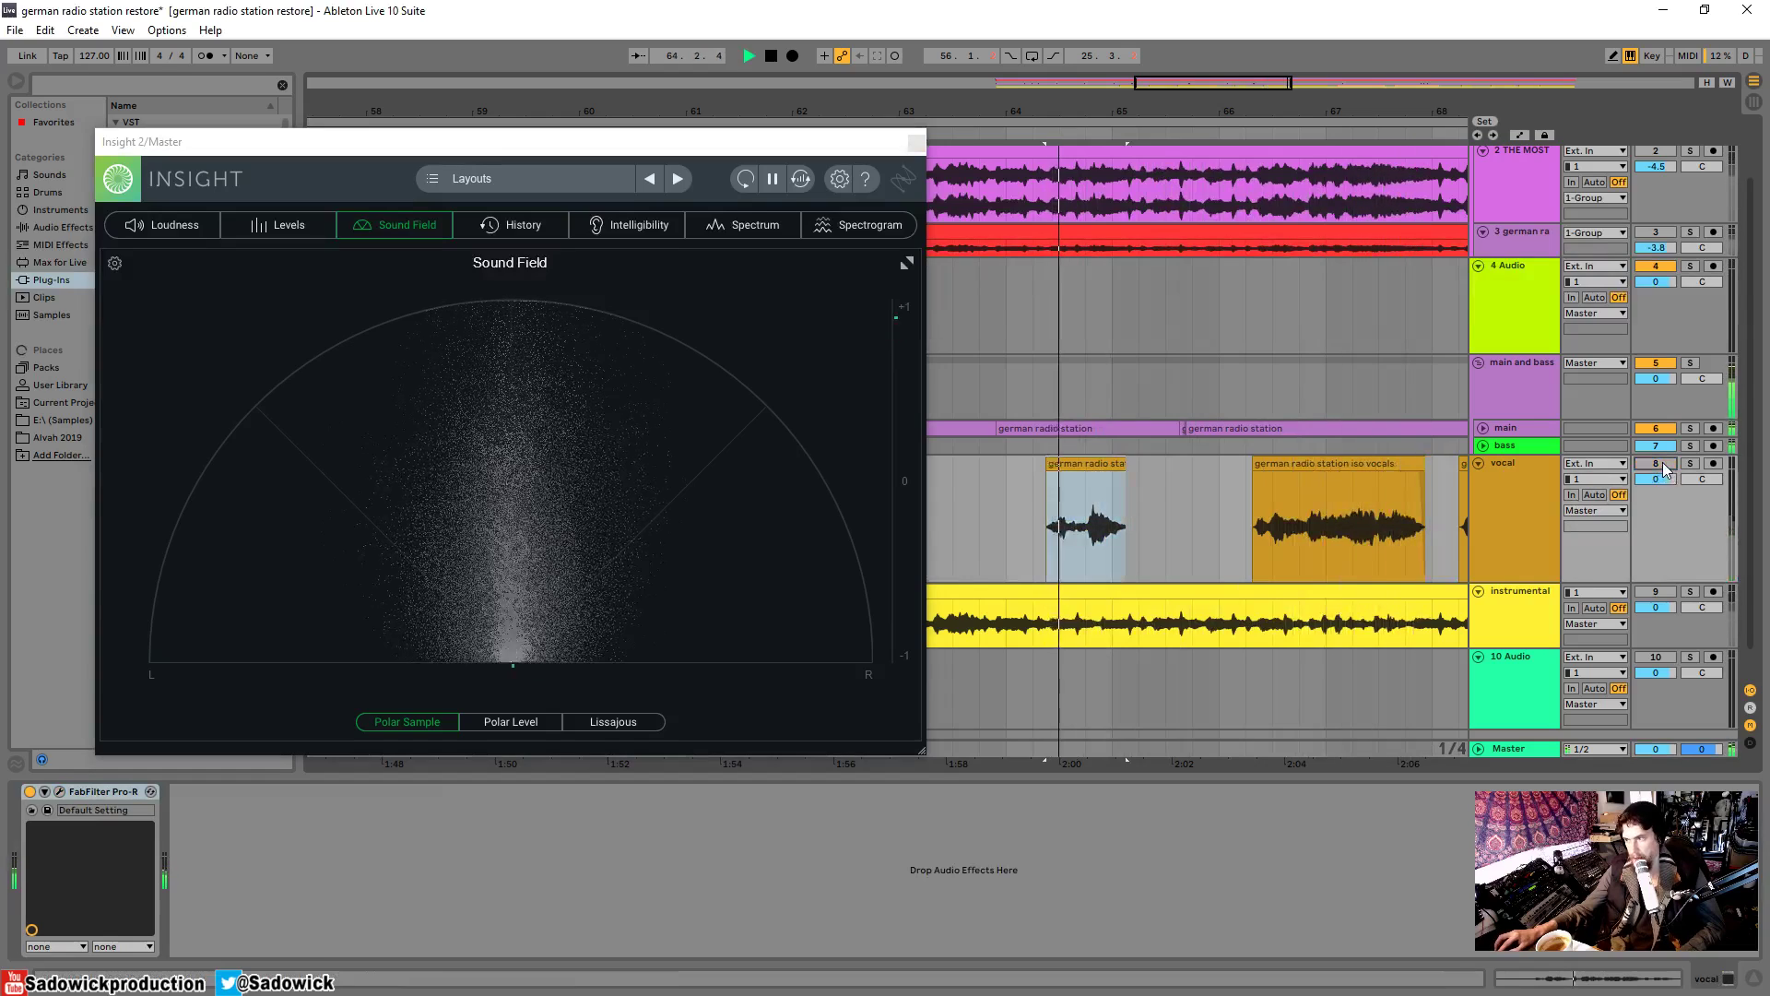
click(1659, 463)
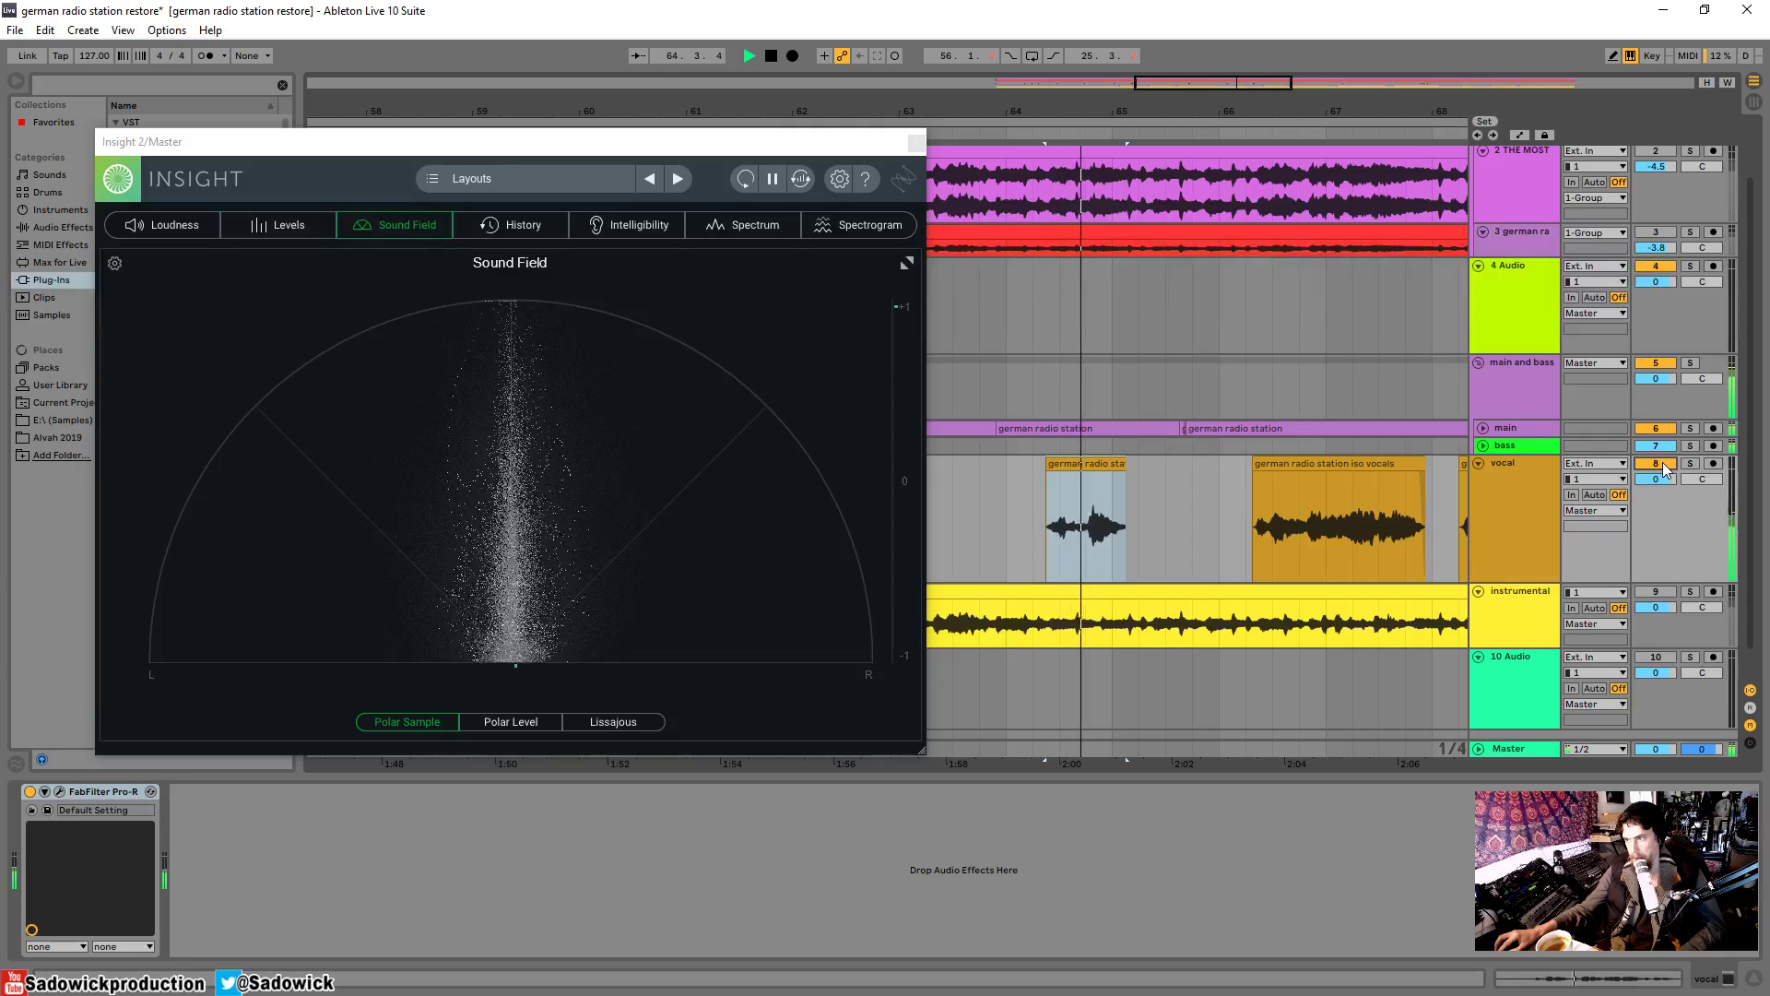
key(minus)
key(minus)
key(minus)
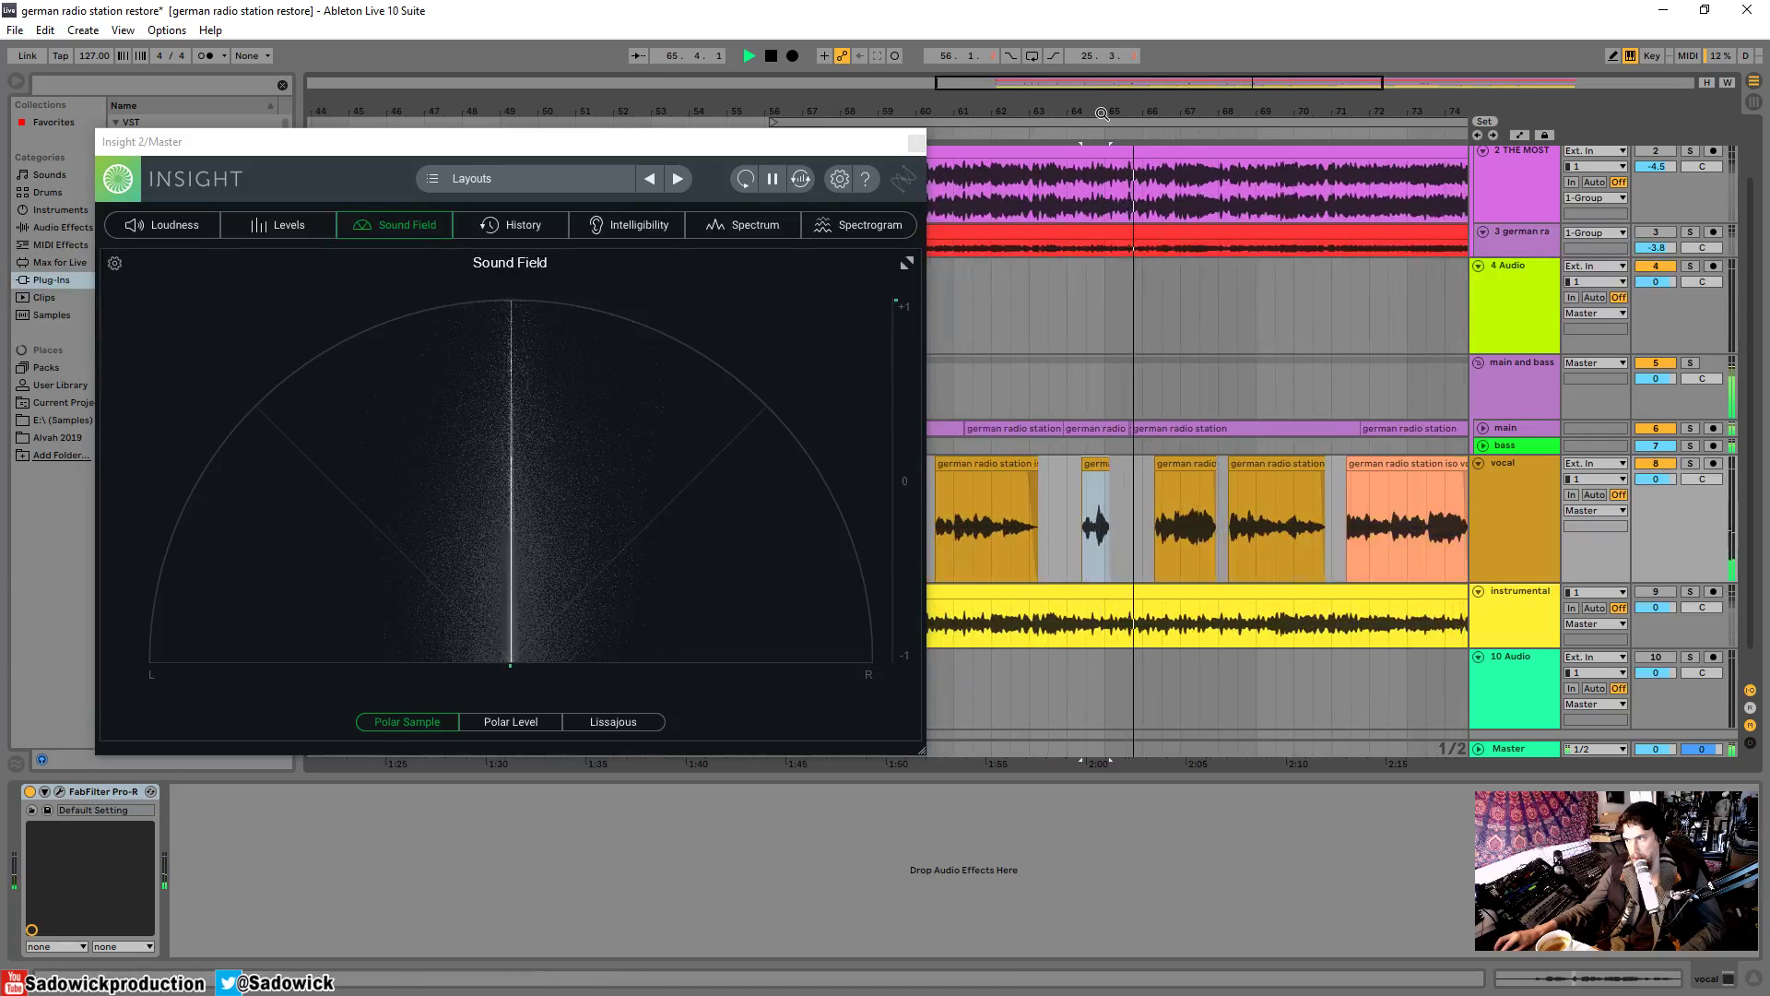
key(space)
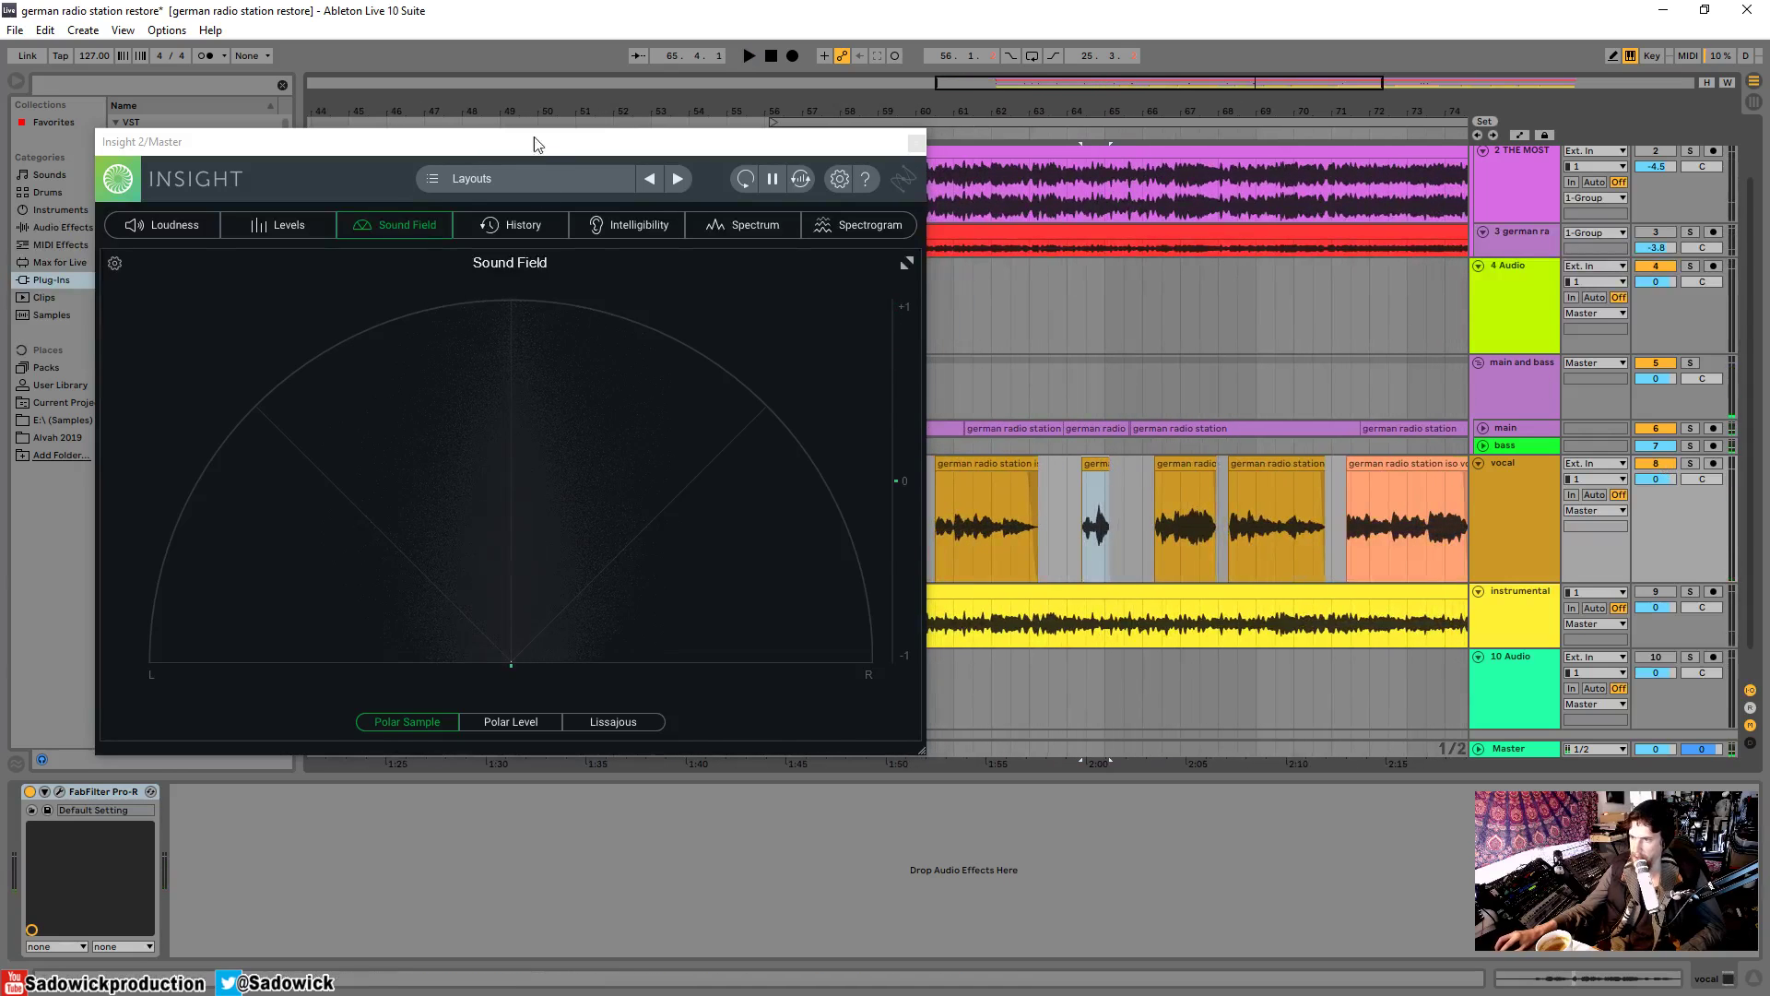
- View the Sound Field in Lissajous mode, return it to Polar Sample and close the Insight 2 window
drag(535, 143, 517, 109)
click(606, 687)
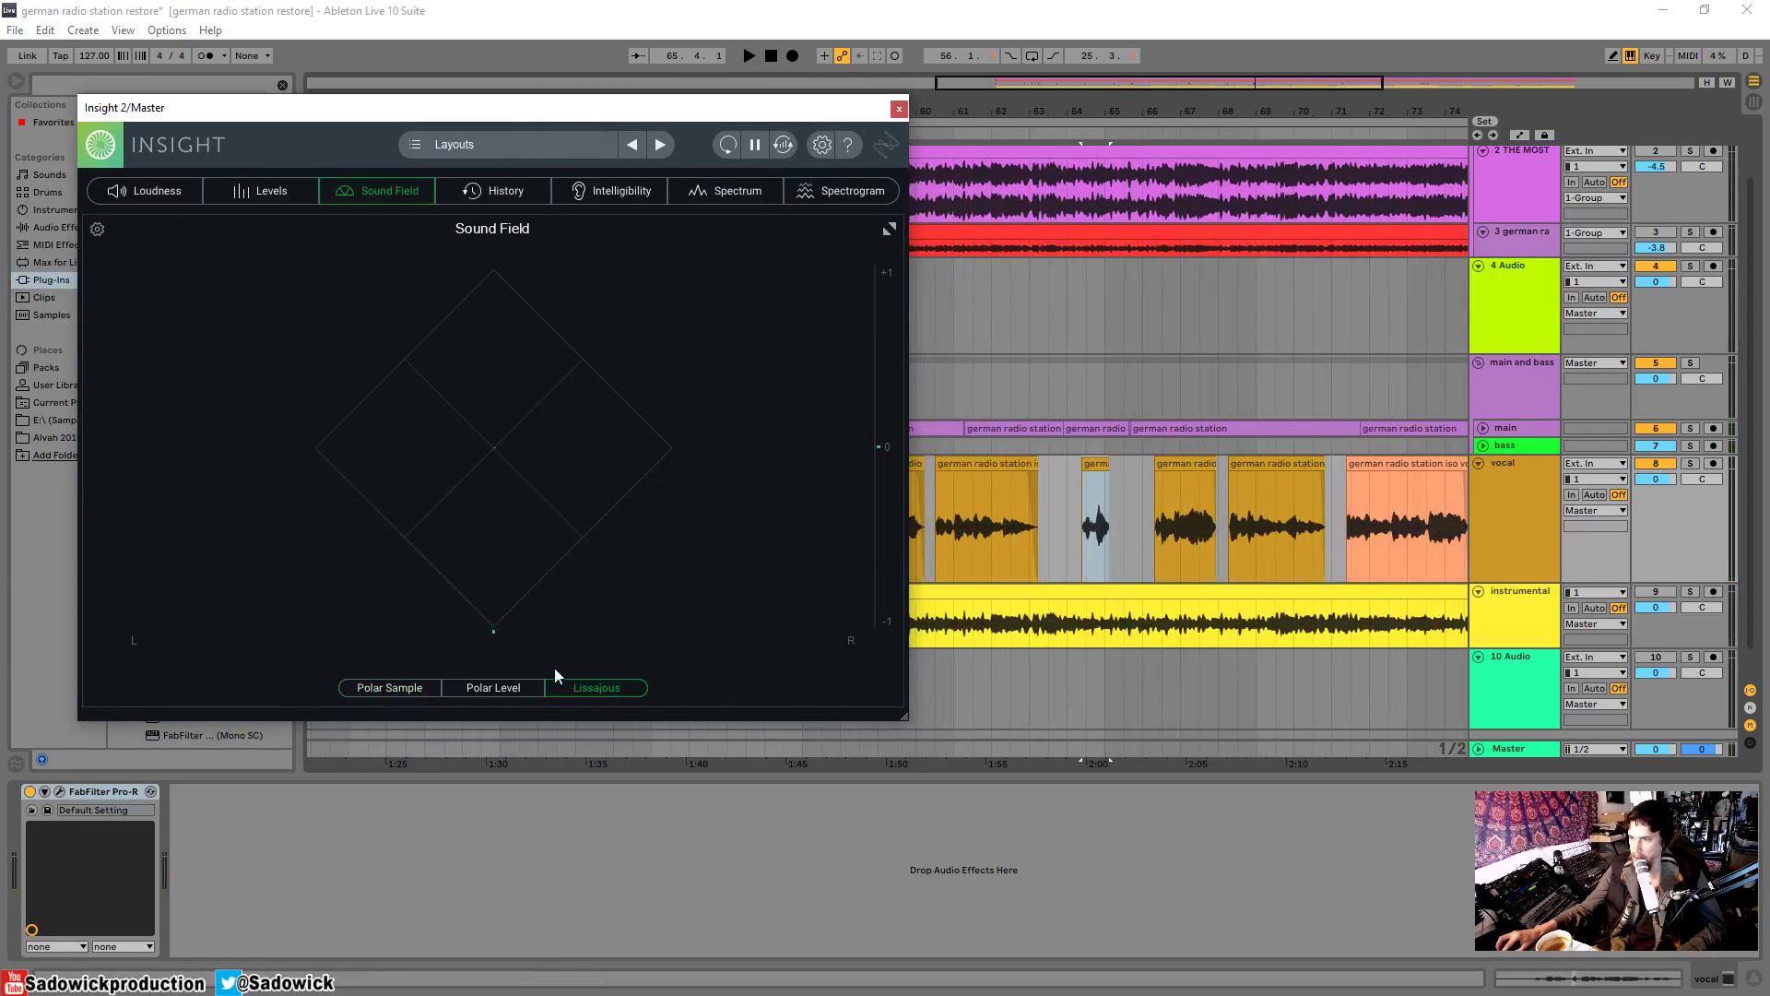
click(493, 688)
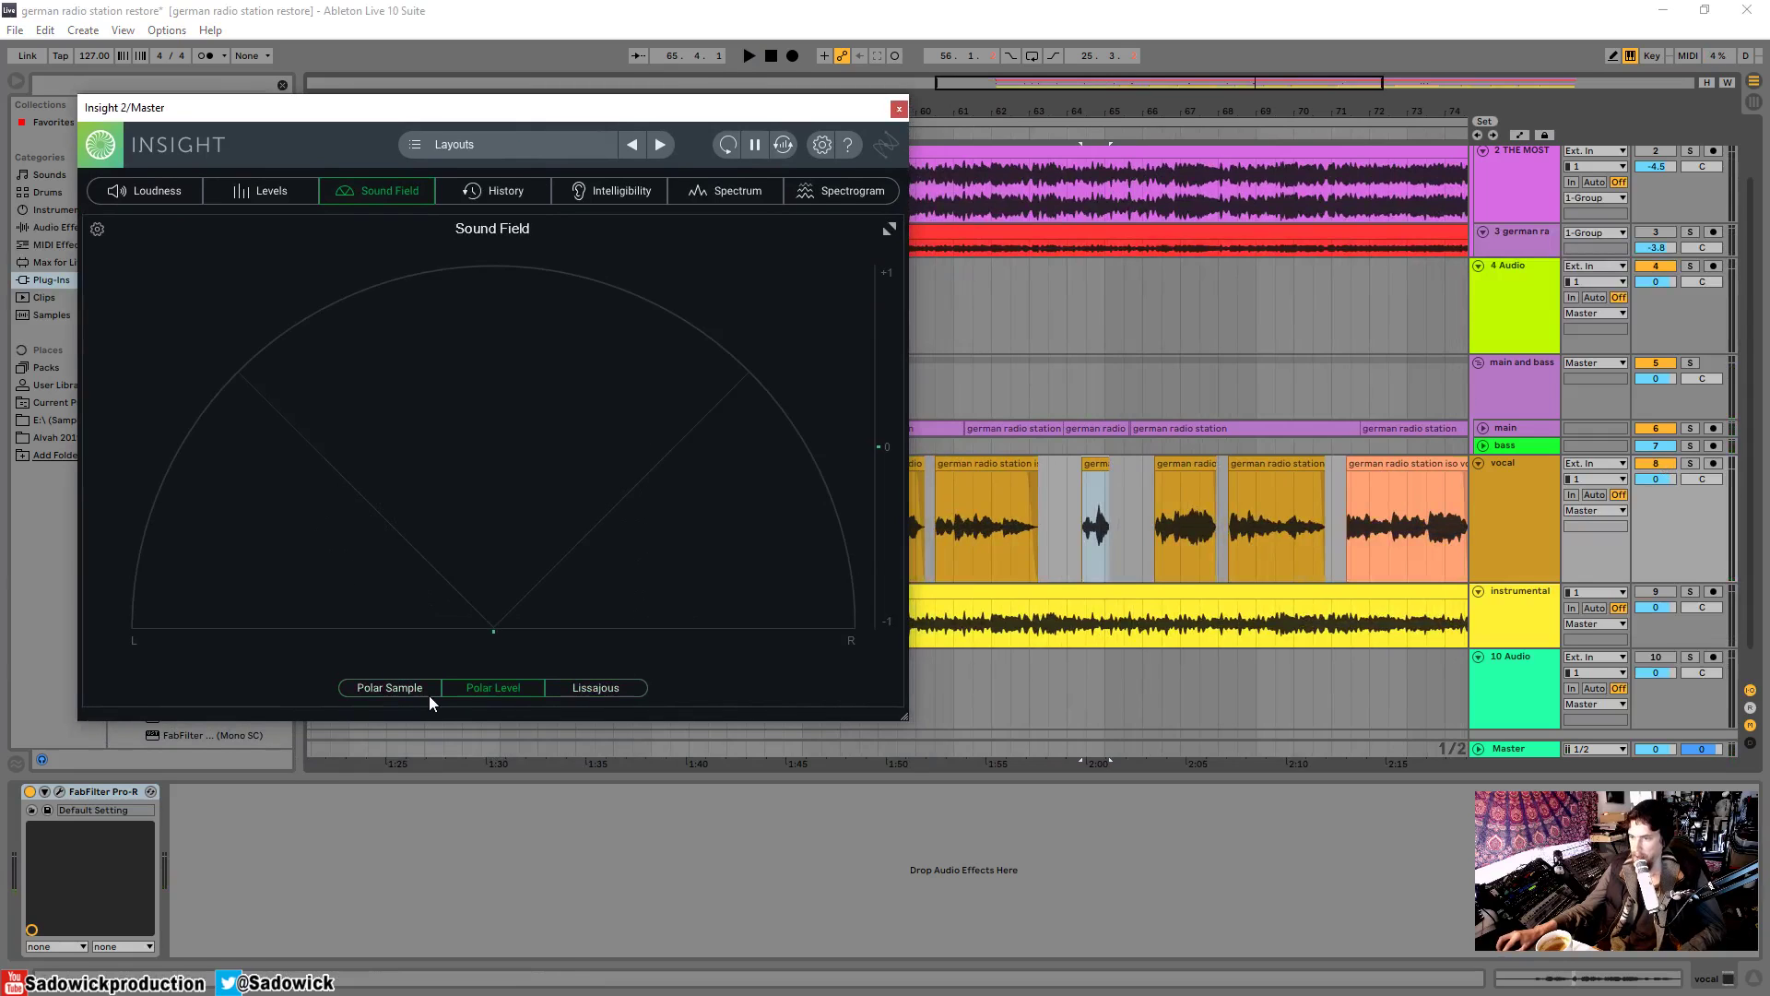
click(898, 110)
drag(785, 92, 547, 97)
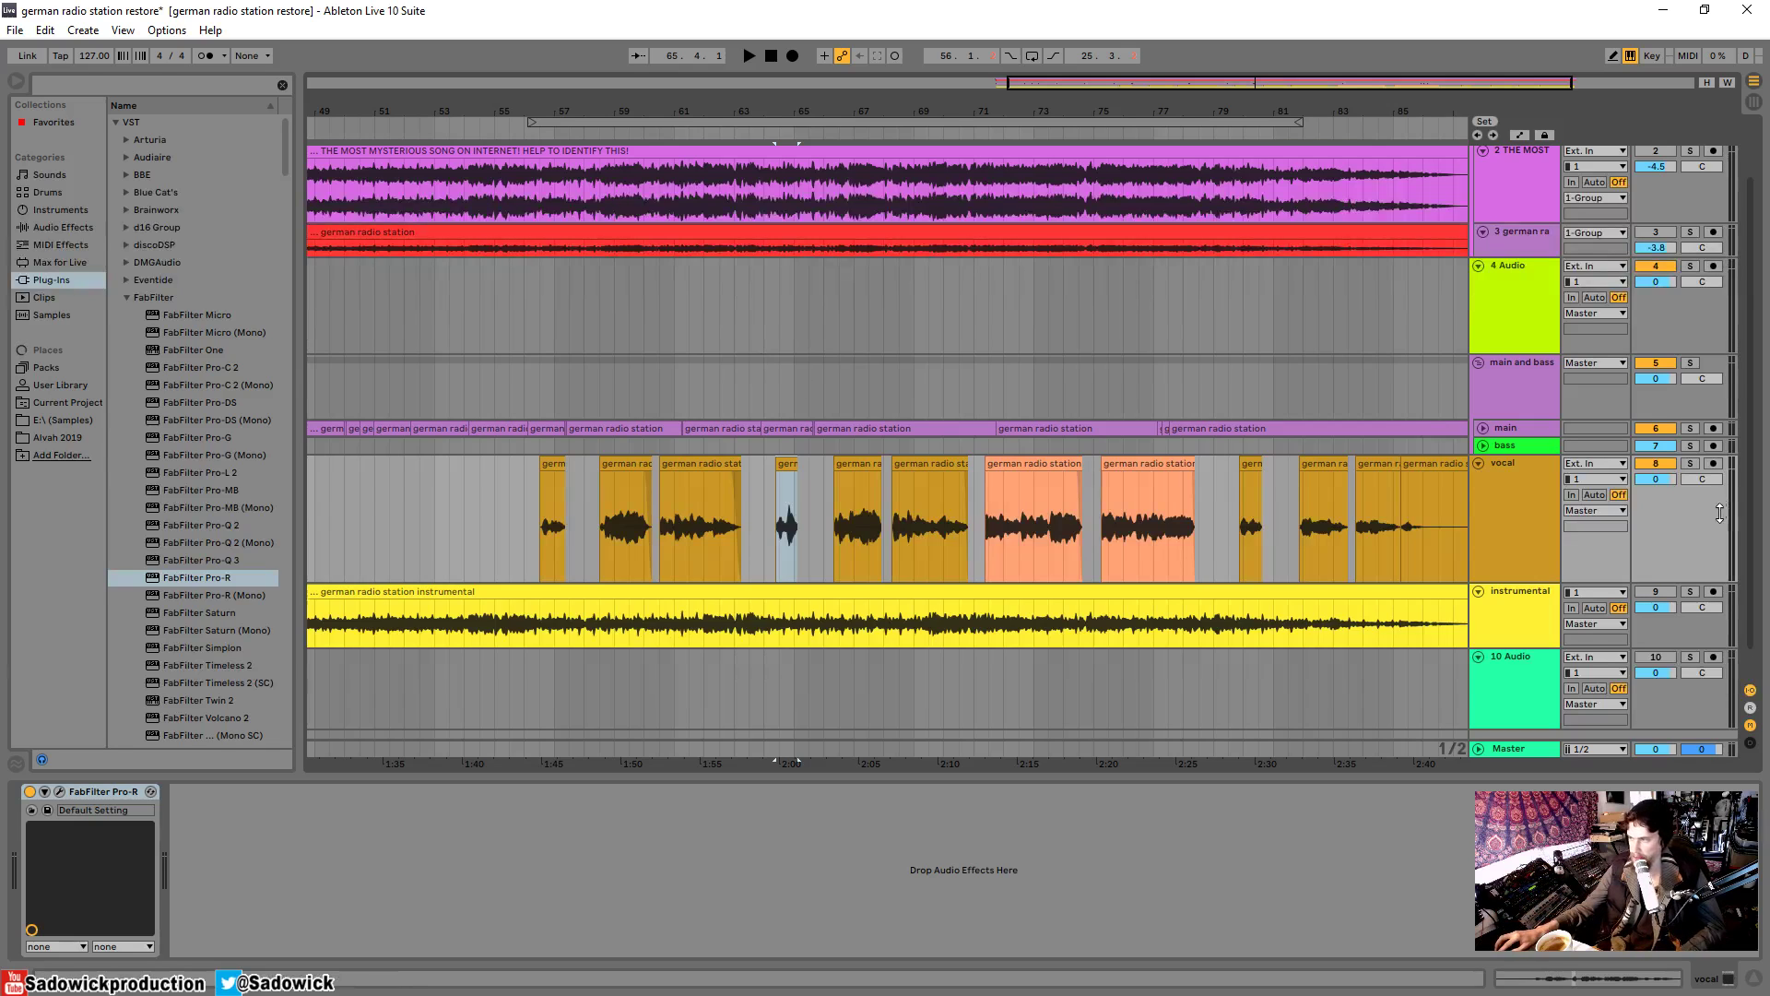
- Reduce the vocal track's height and audition the soloed instrumental track from its clip start and from bar 56
drag(1719, 513, 1705, 466)
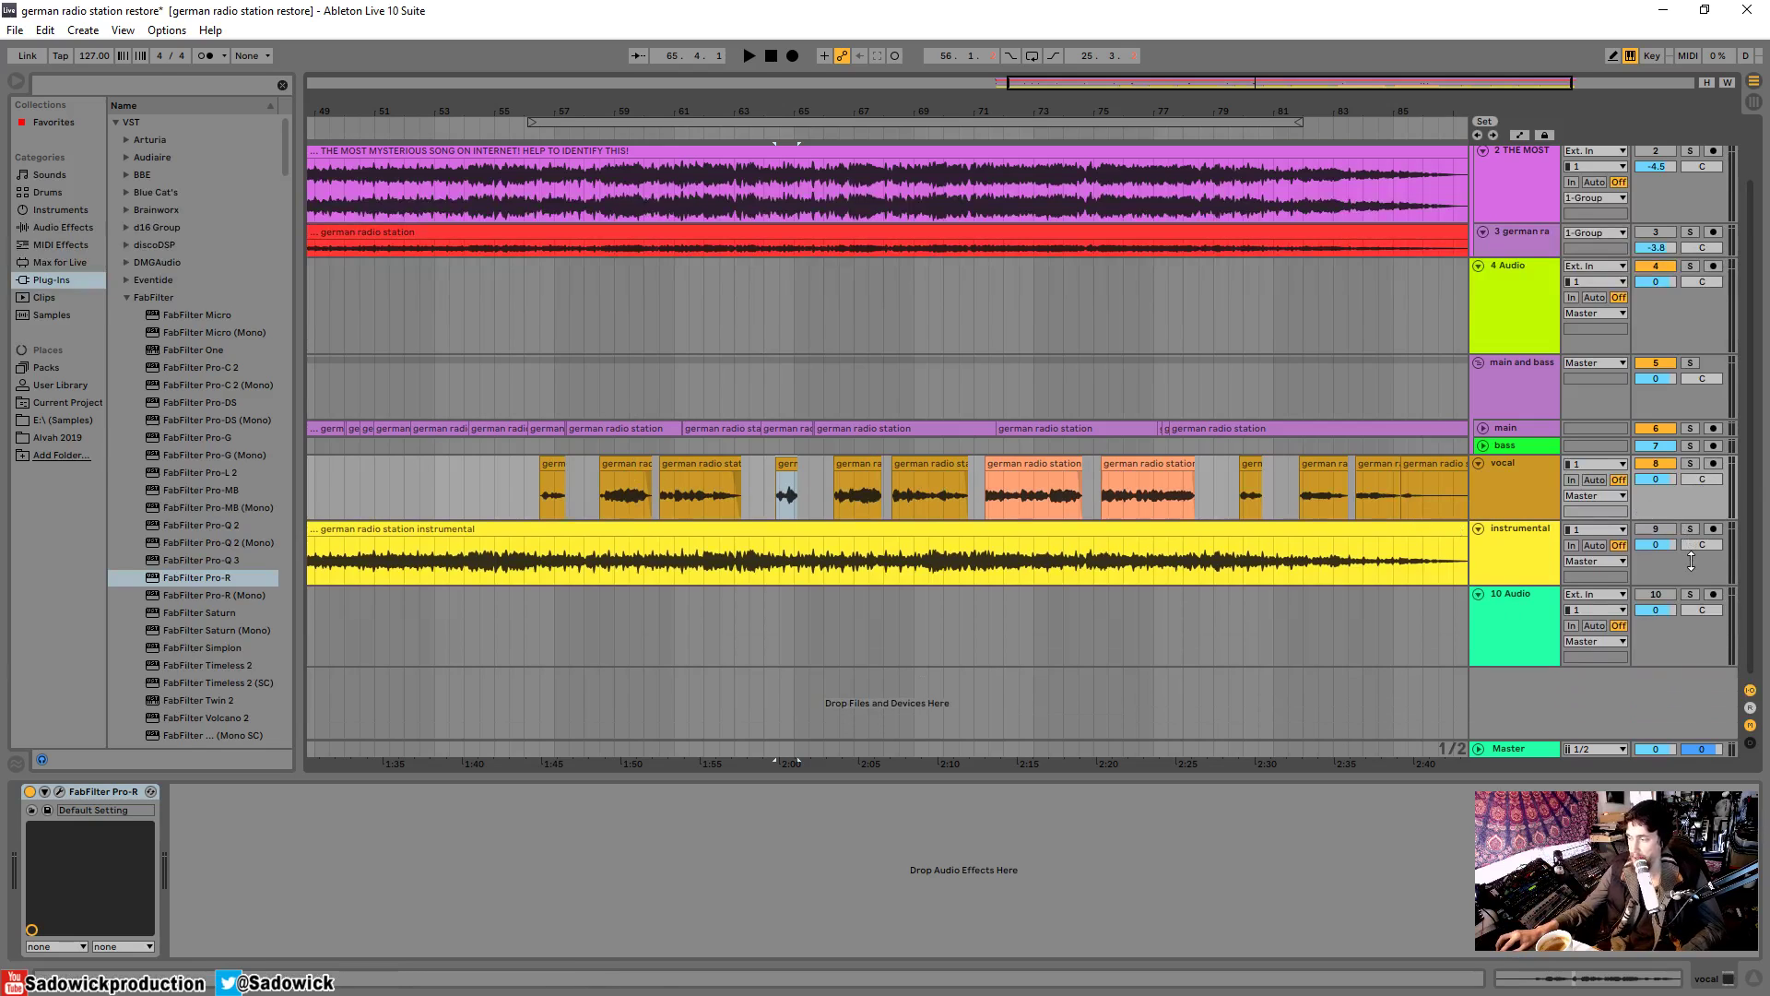
click(1691, 562)
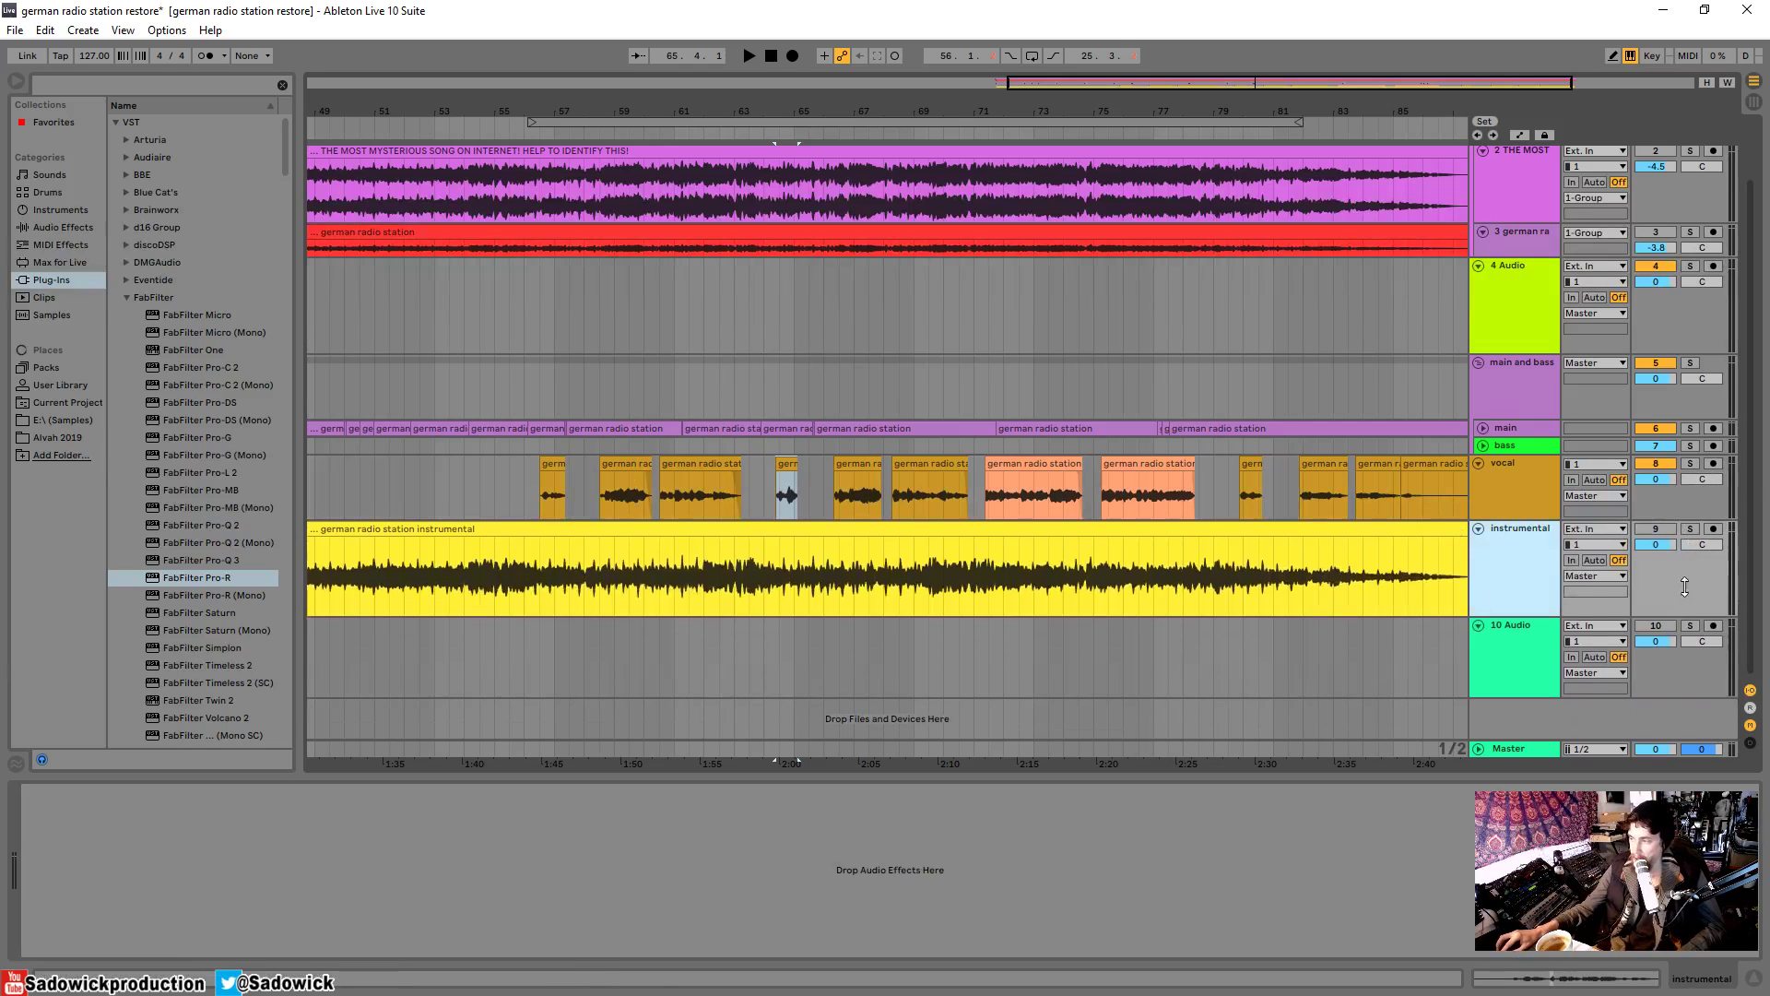
click(386, 529)
key(space)
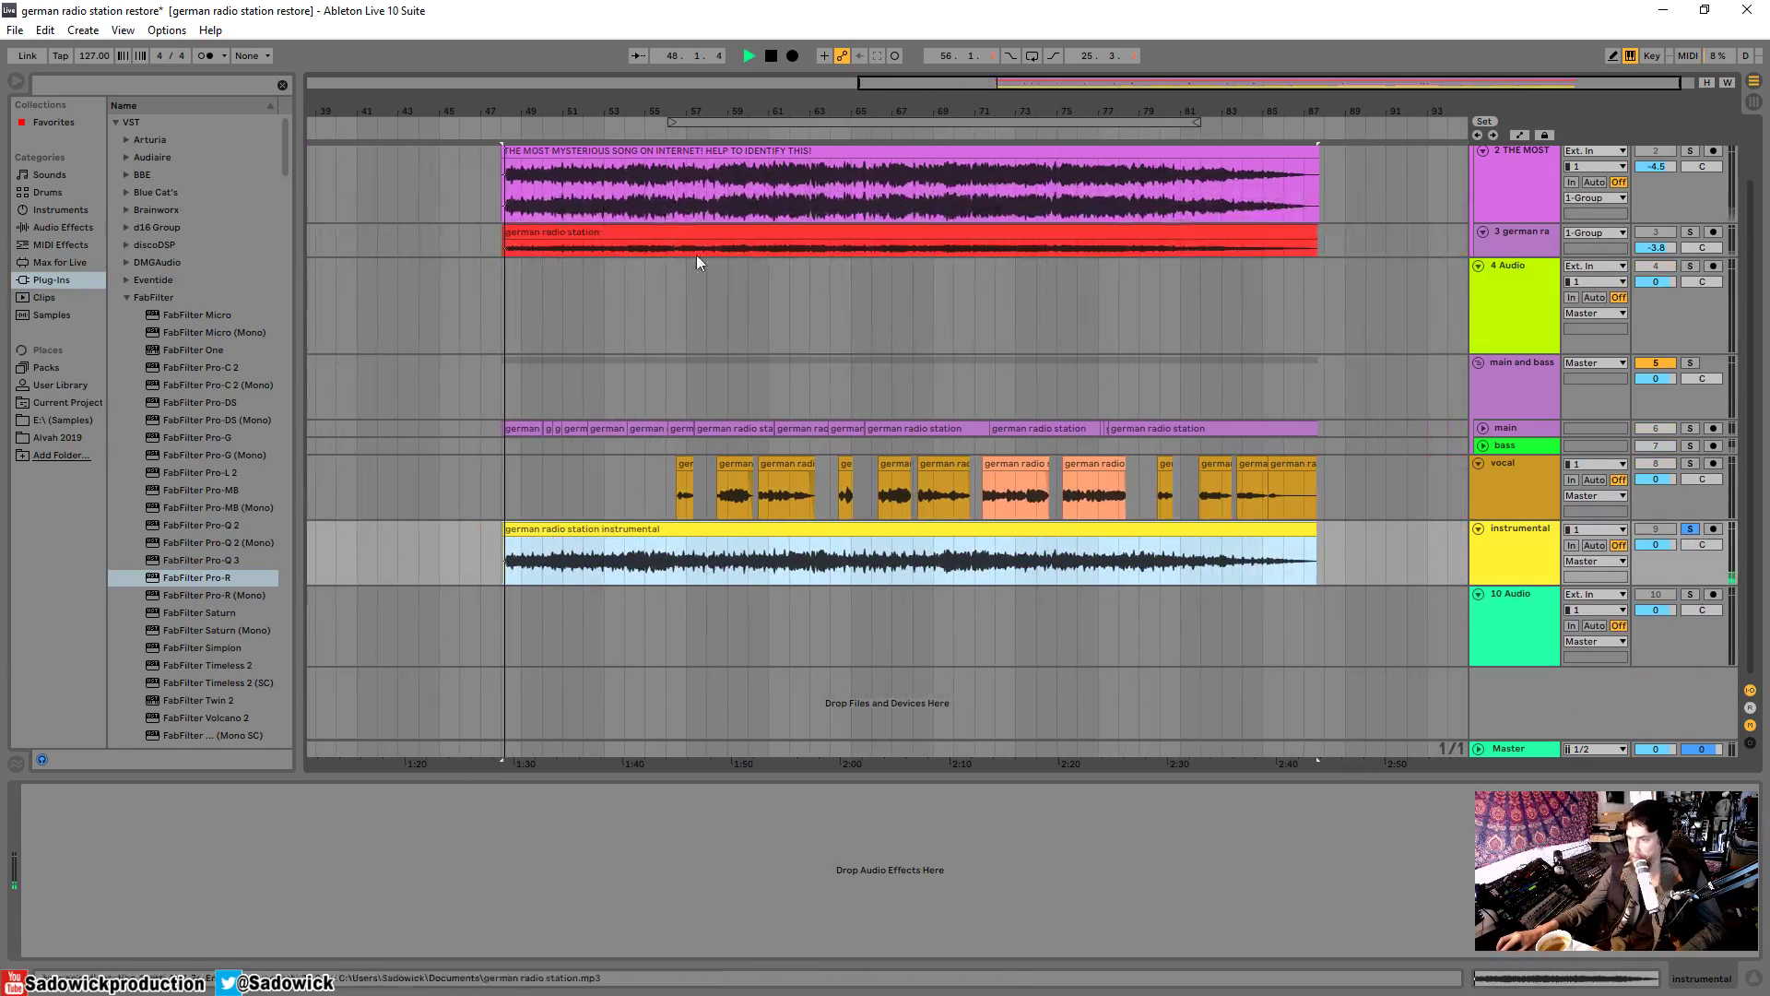
click(1674, 570)
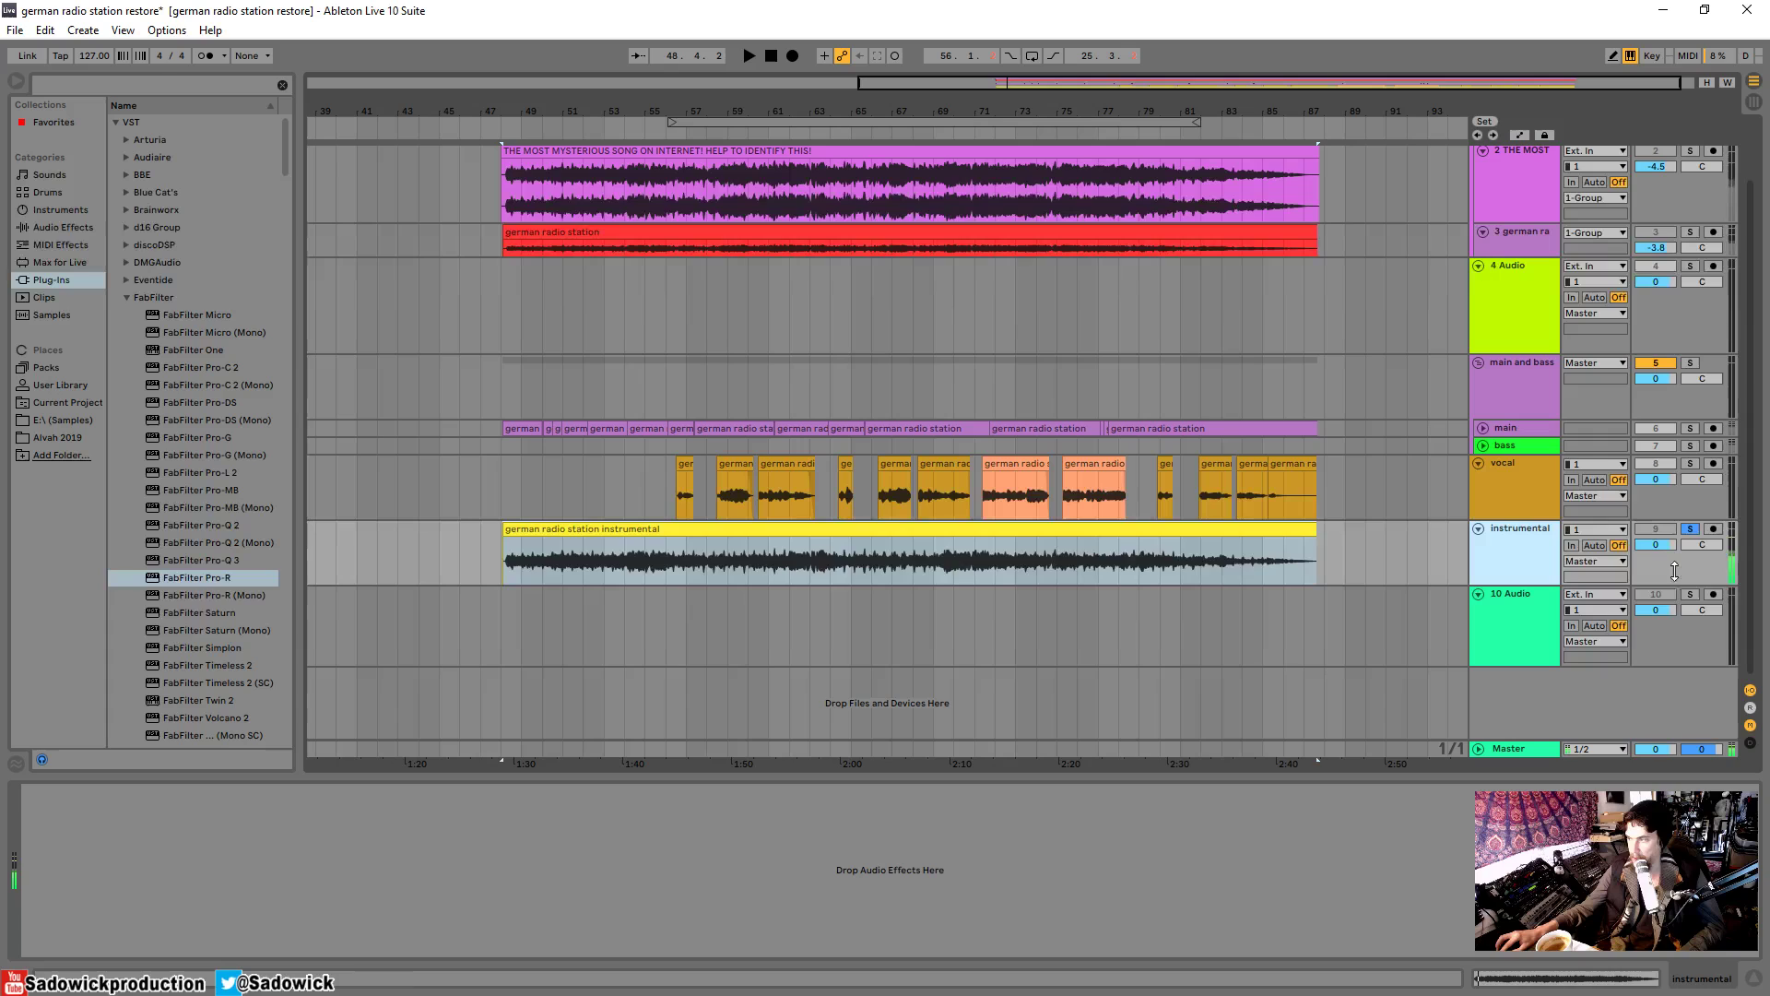
click(666, 564)
key(space)
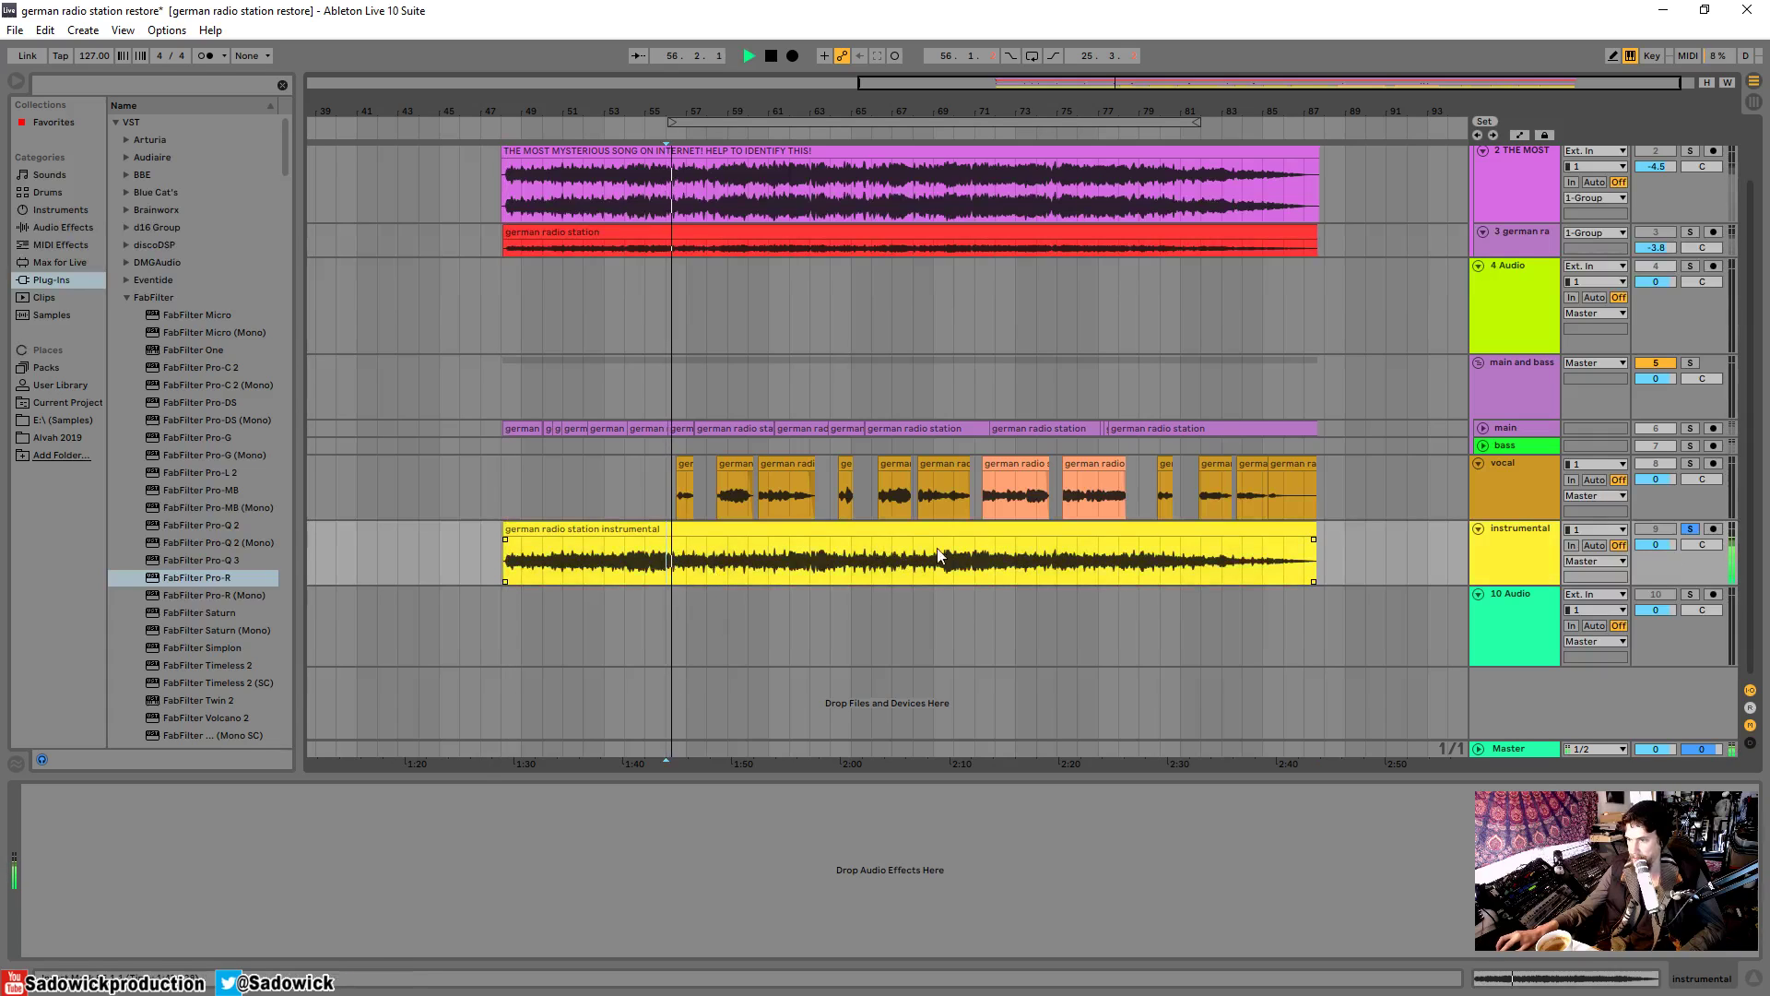
- Copy the Pro-R reverb from the vocal track and paste it onto the instrumental track
click(1692, 571)
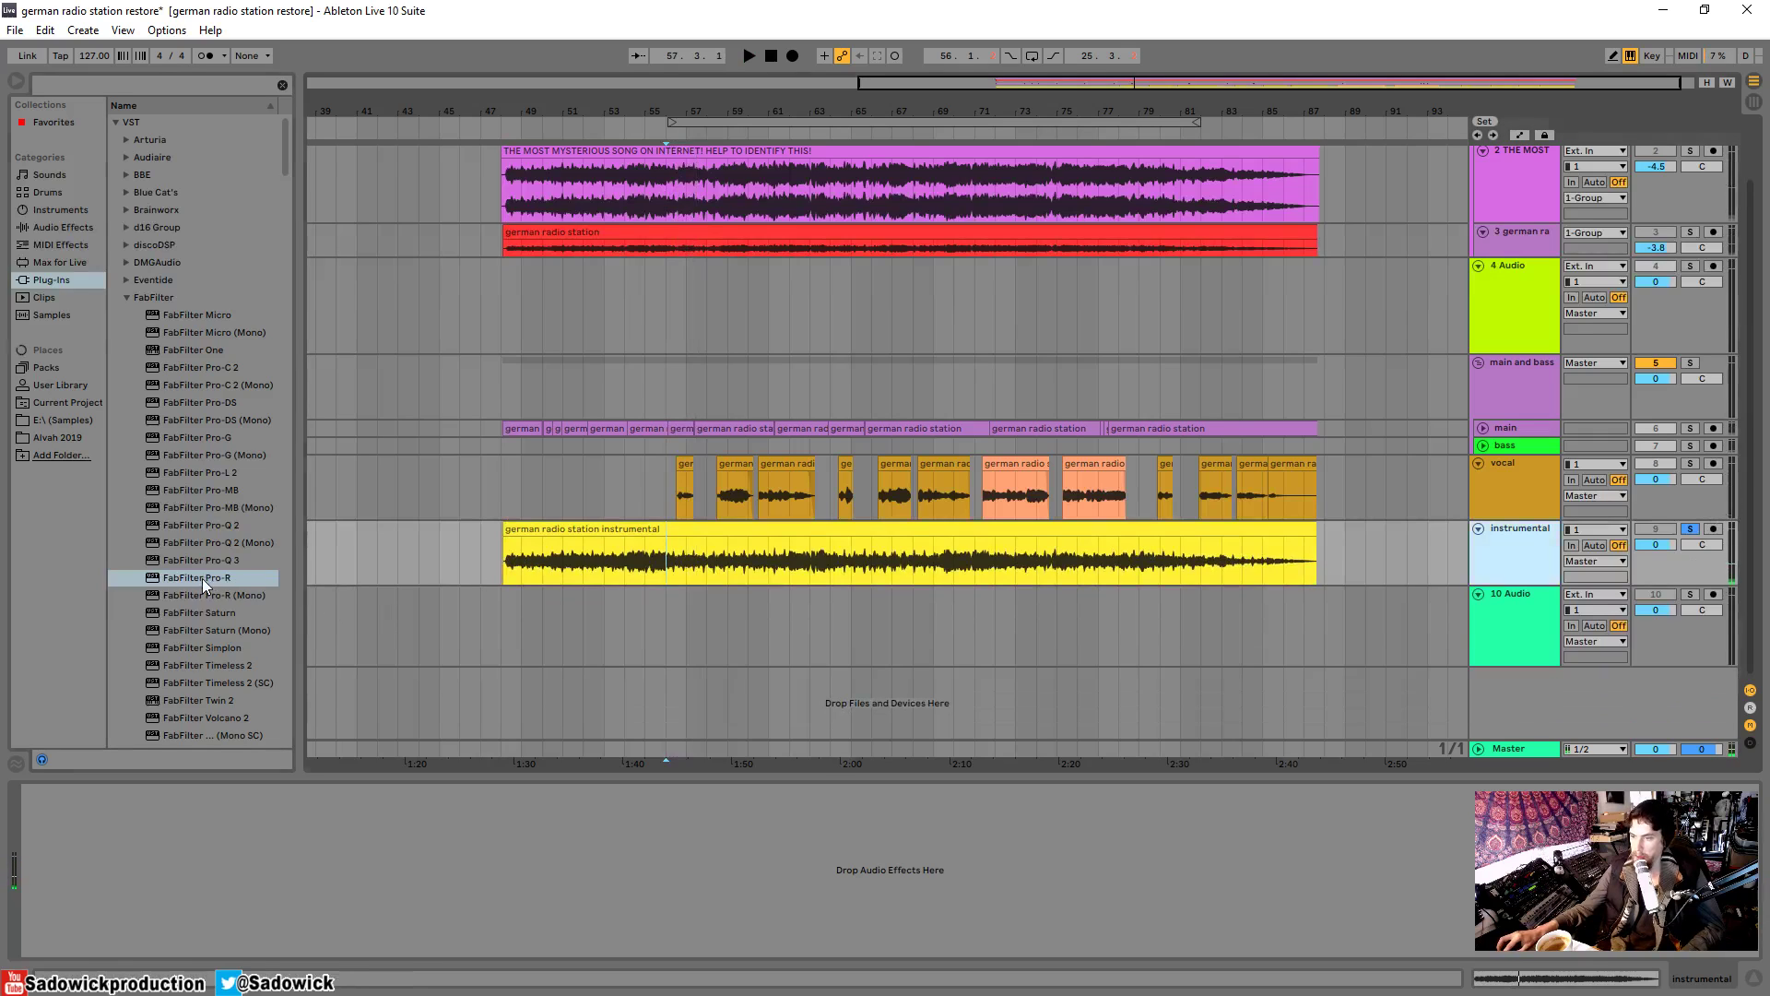
drag(205, 586, 664, 566)
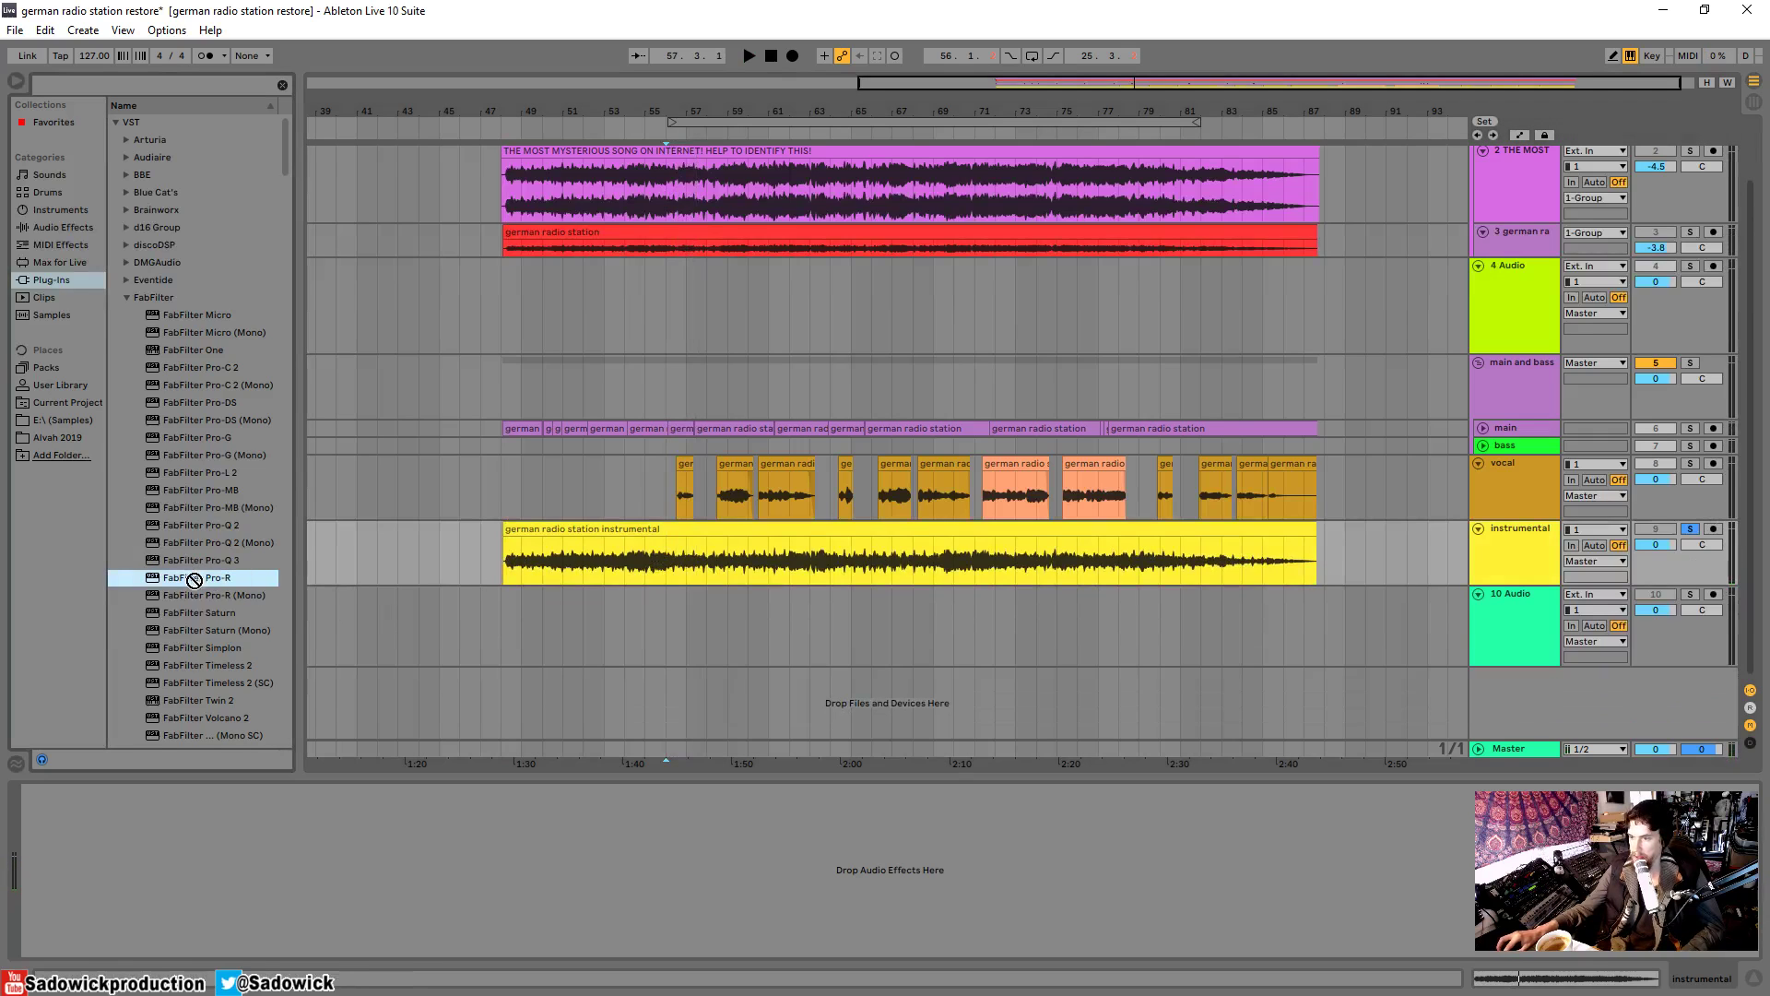
click(1694, 504)
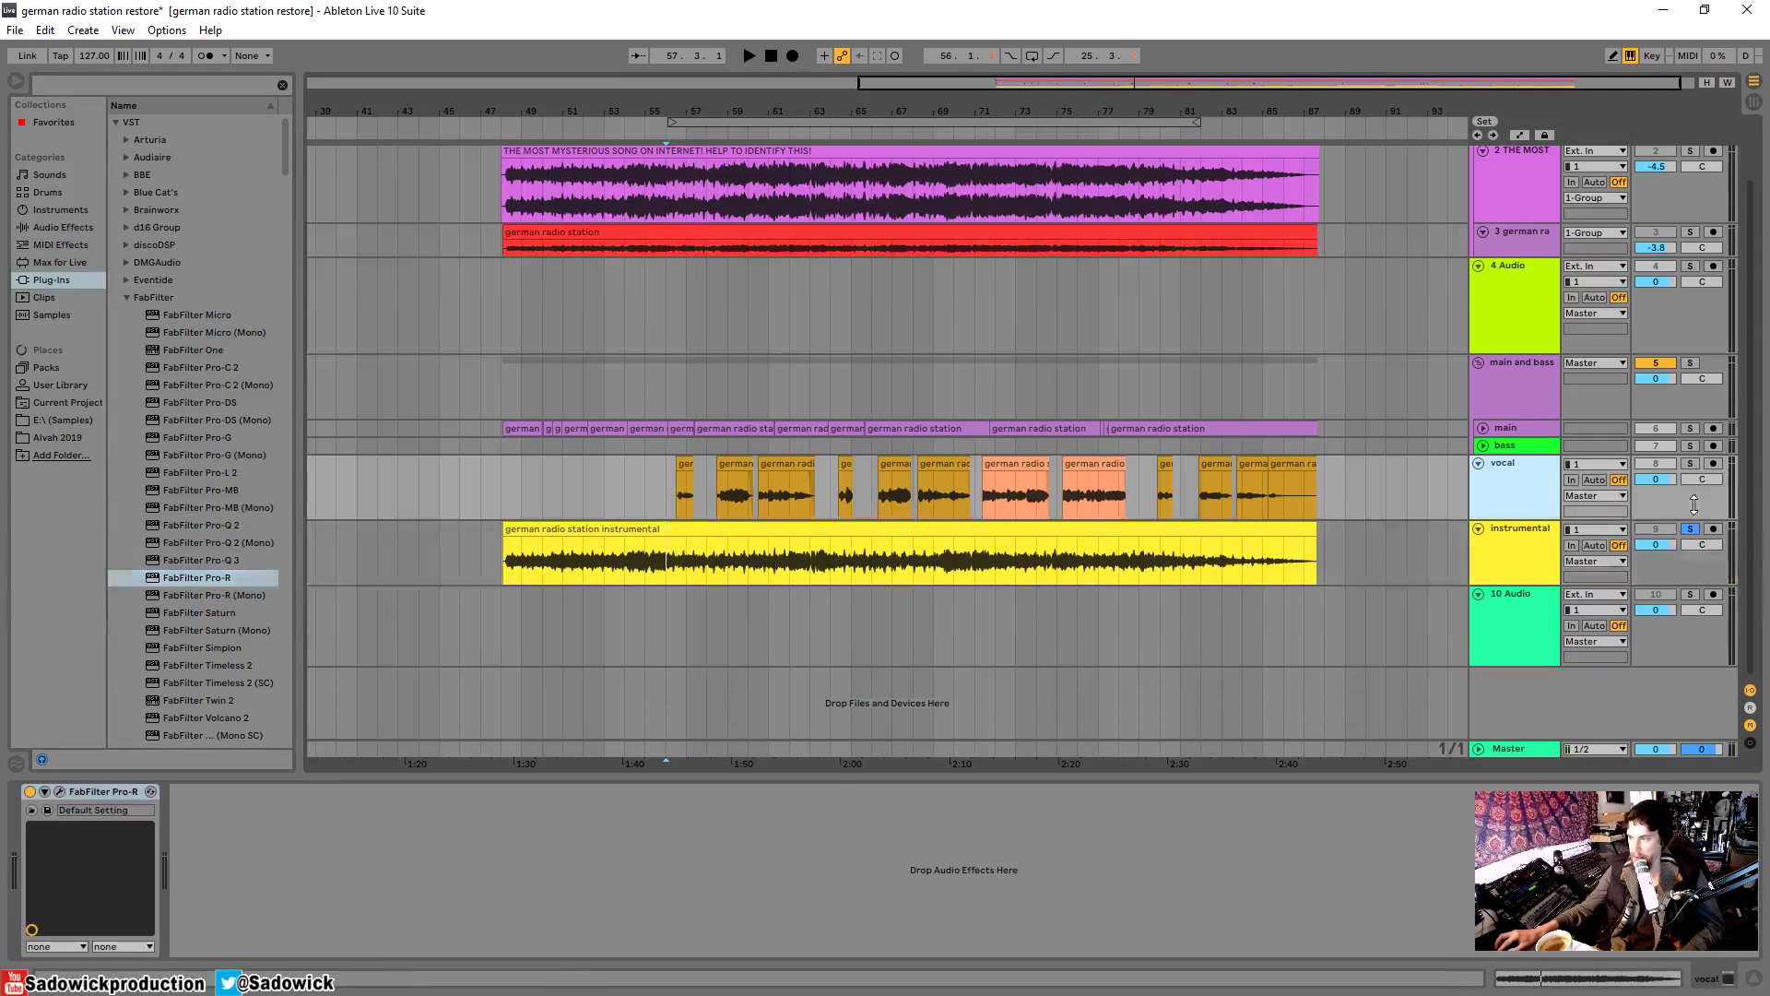
right_click(107, 789)
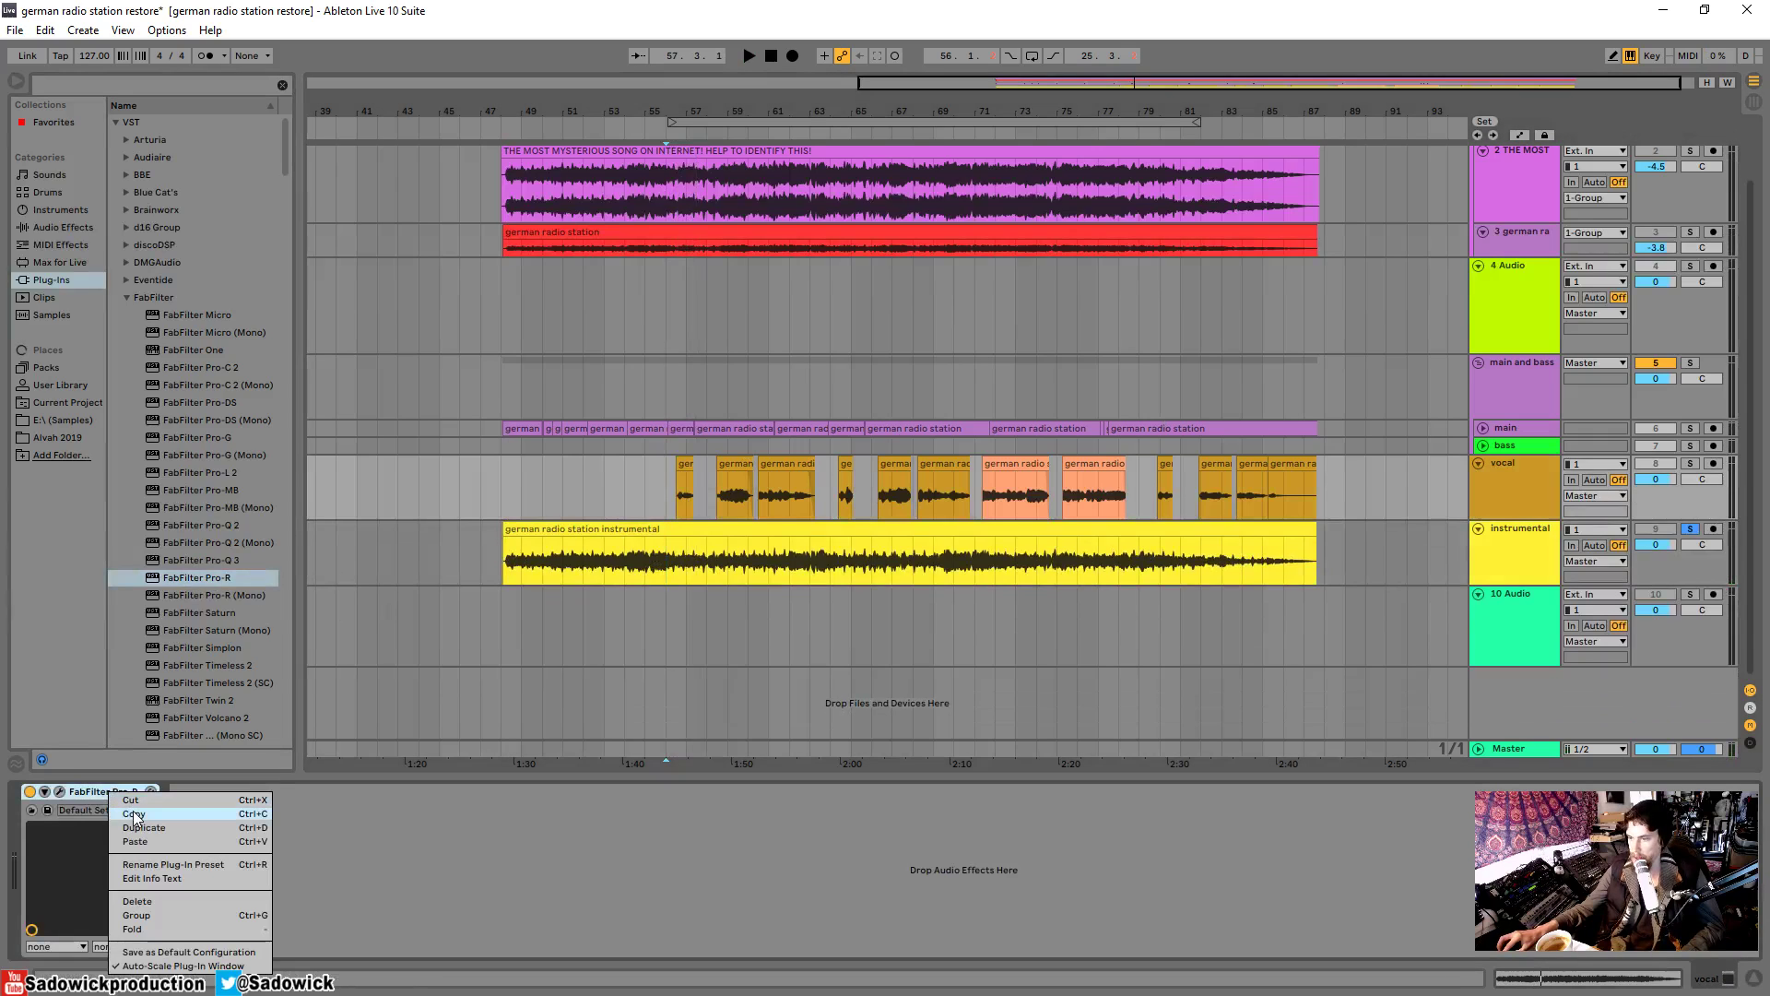
click(133, 815)
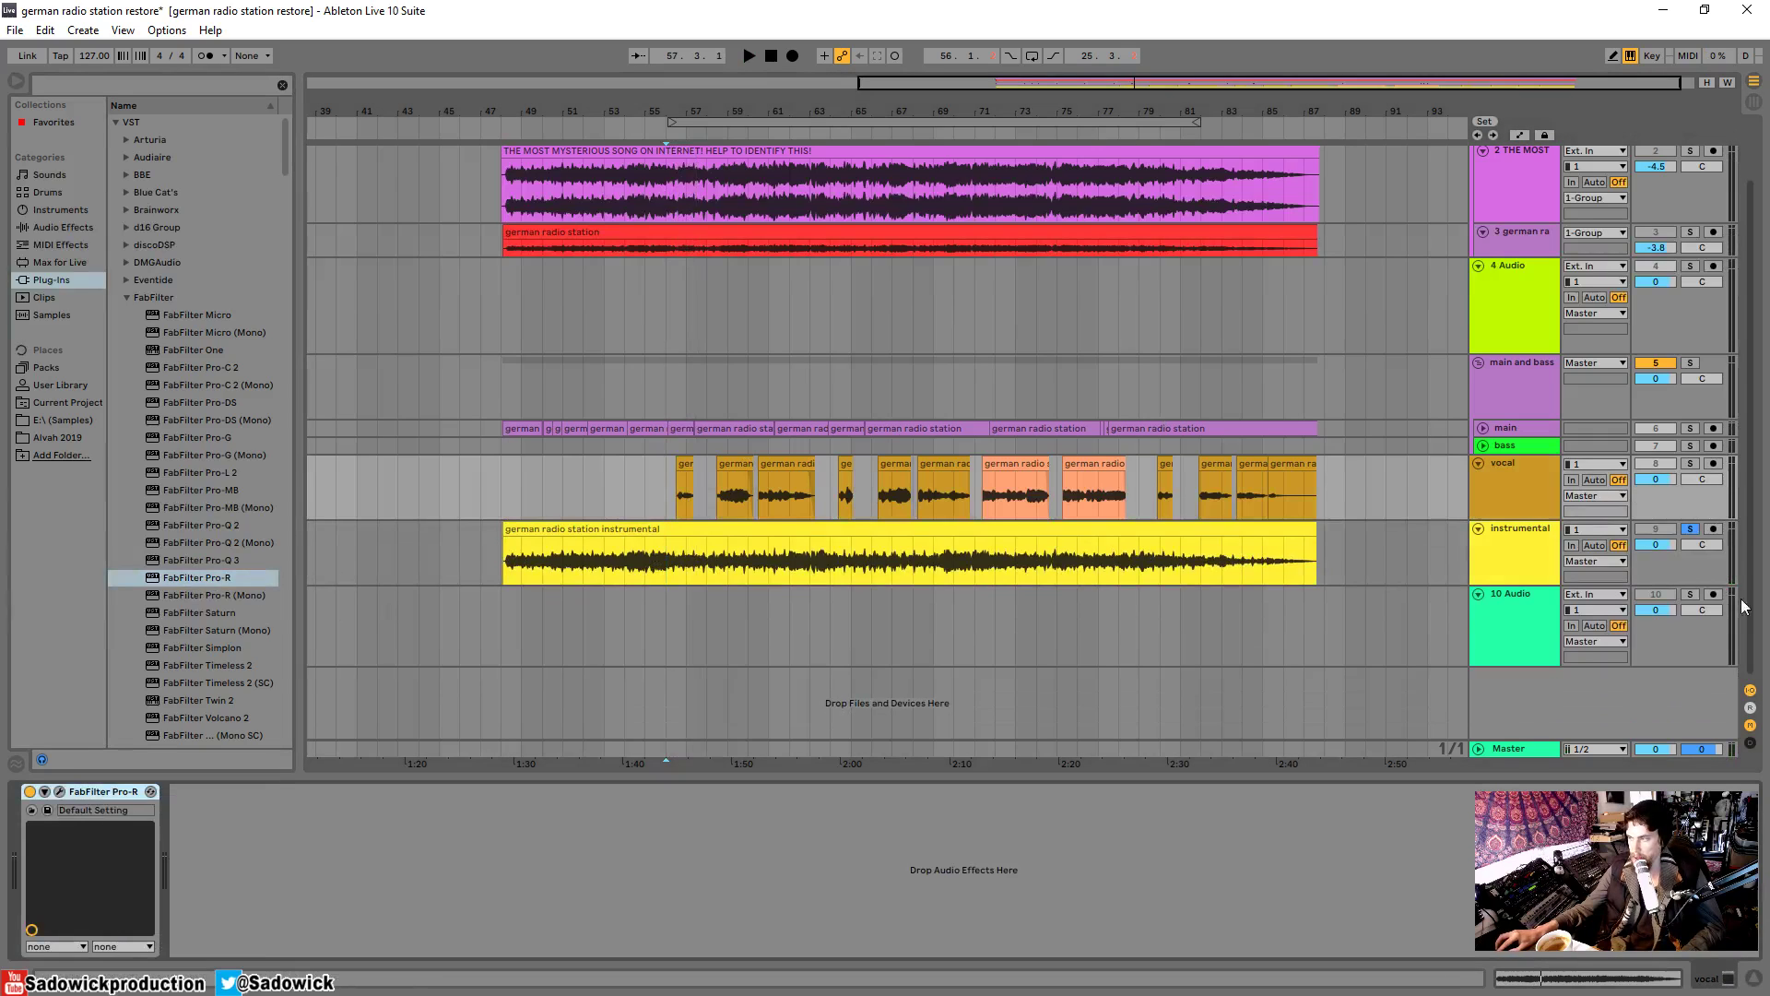
click(1684, 565)
key(ctrl+v)
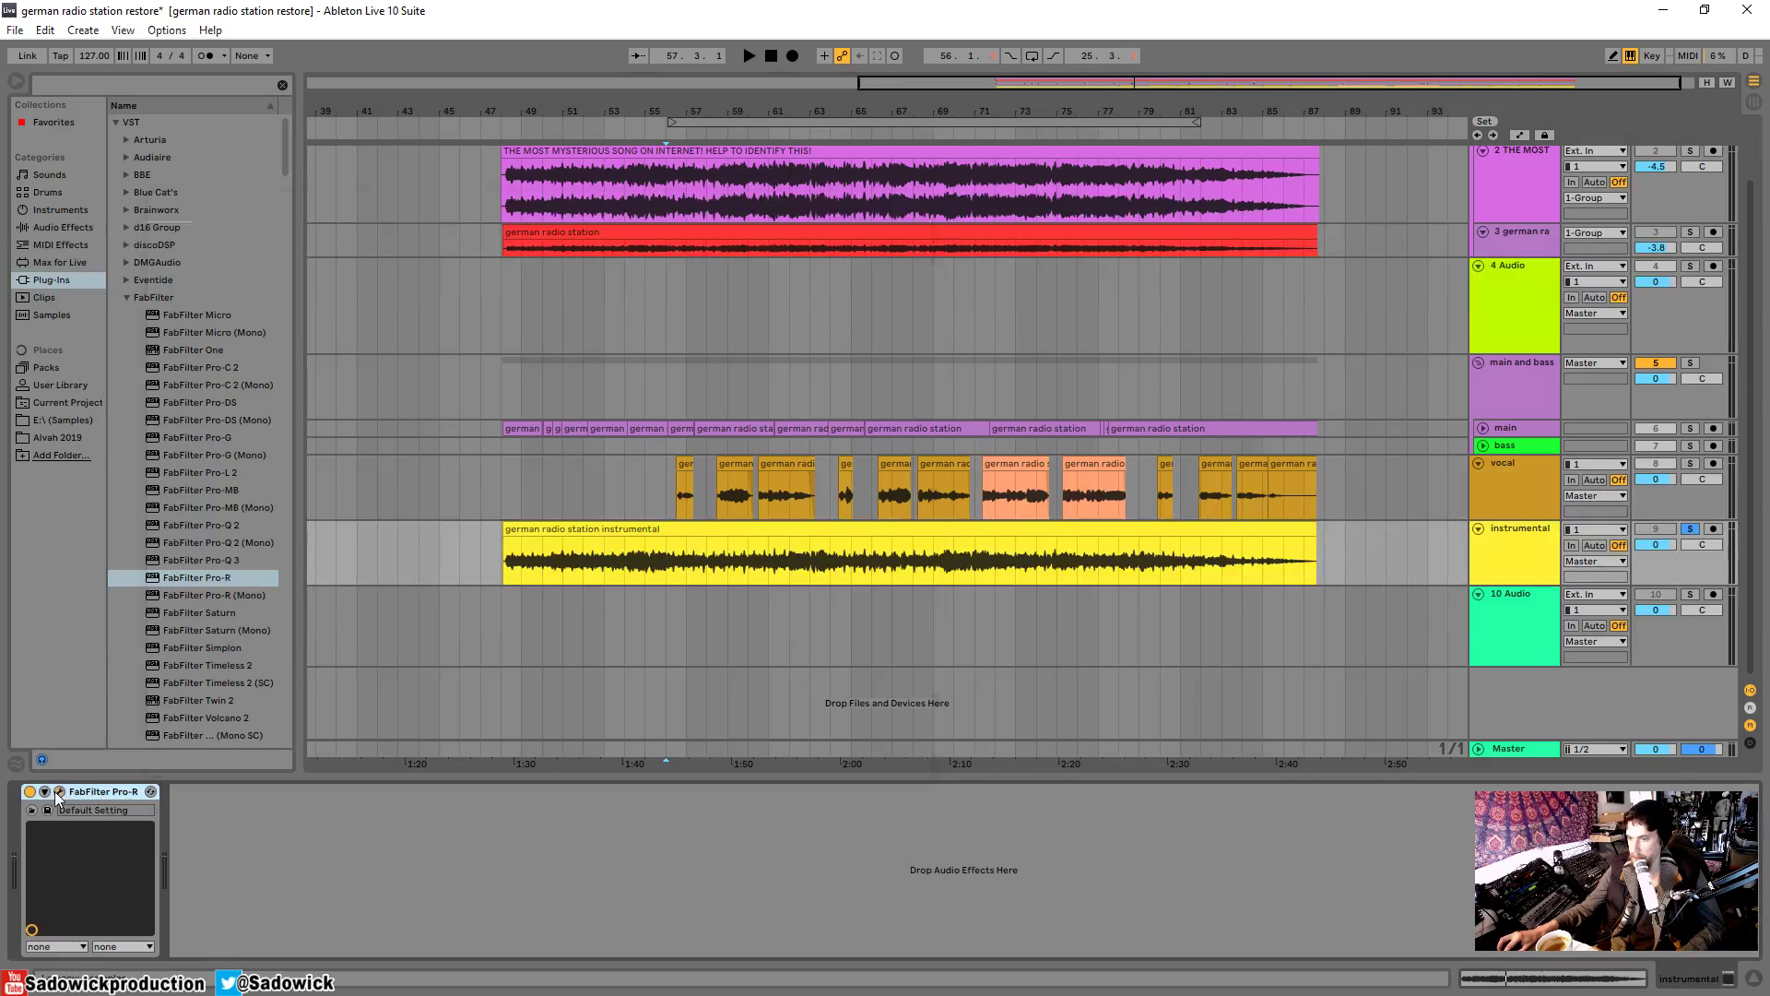
- Open Pro-R on the instrumental track, compare its sound with the original song track soloed, and close the plug-in window
click(59, 791)
key(space)
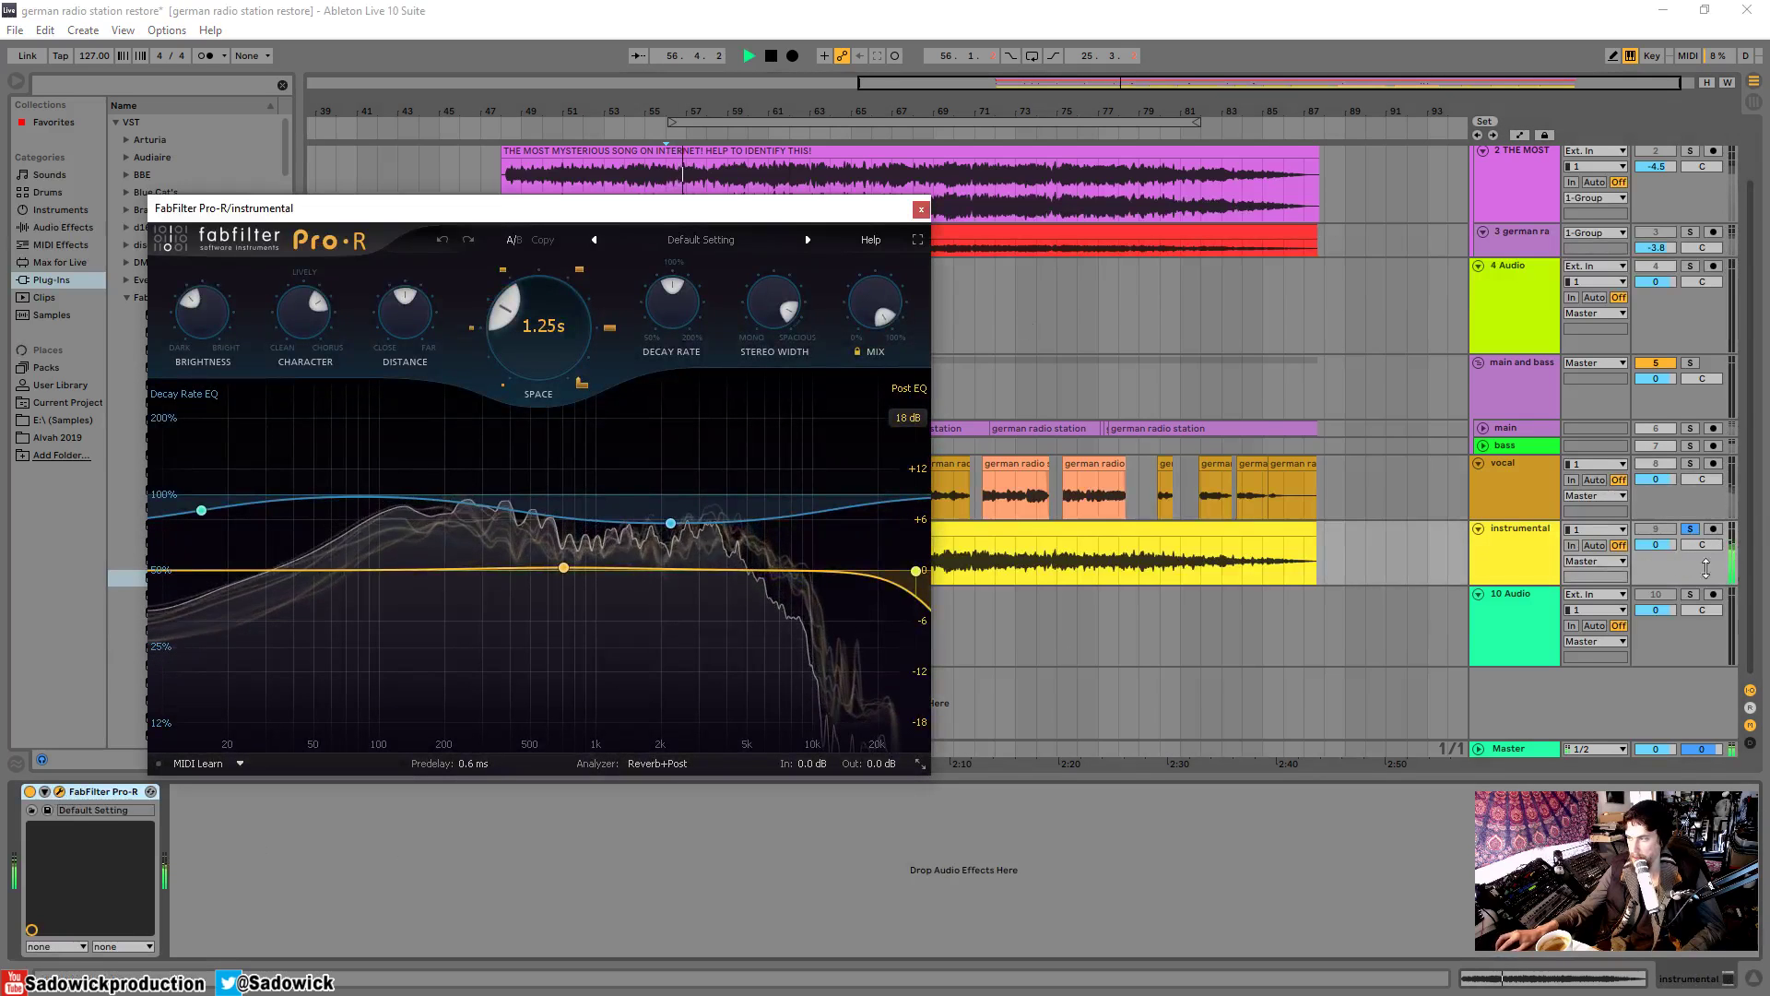
drag(780, 208, 753, 259)
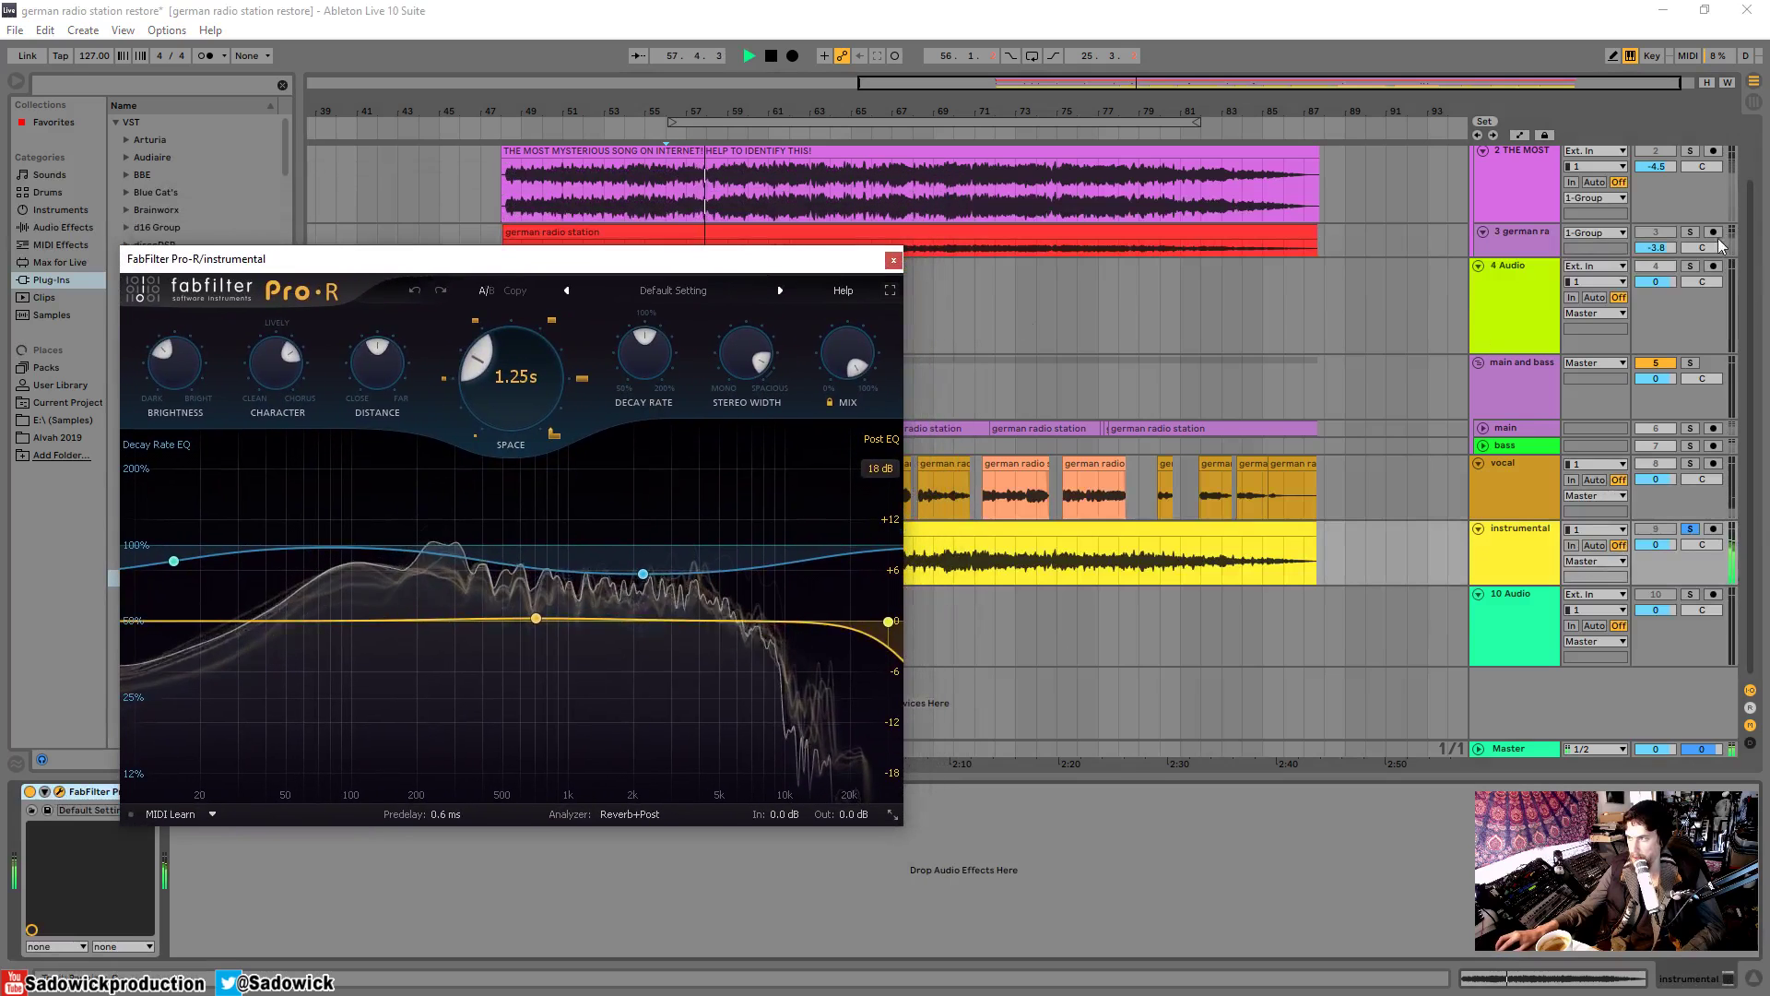
click(1690, 152)
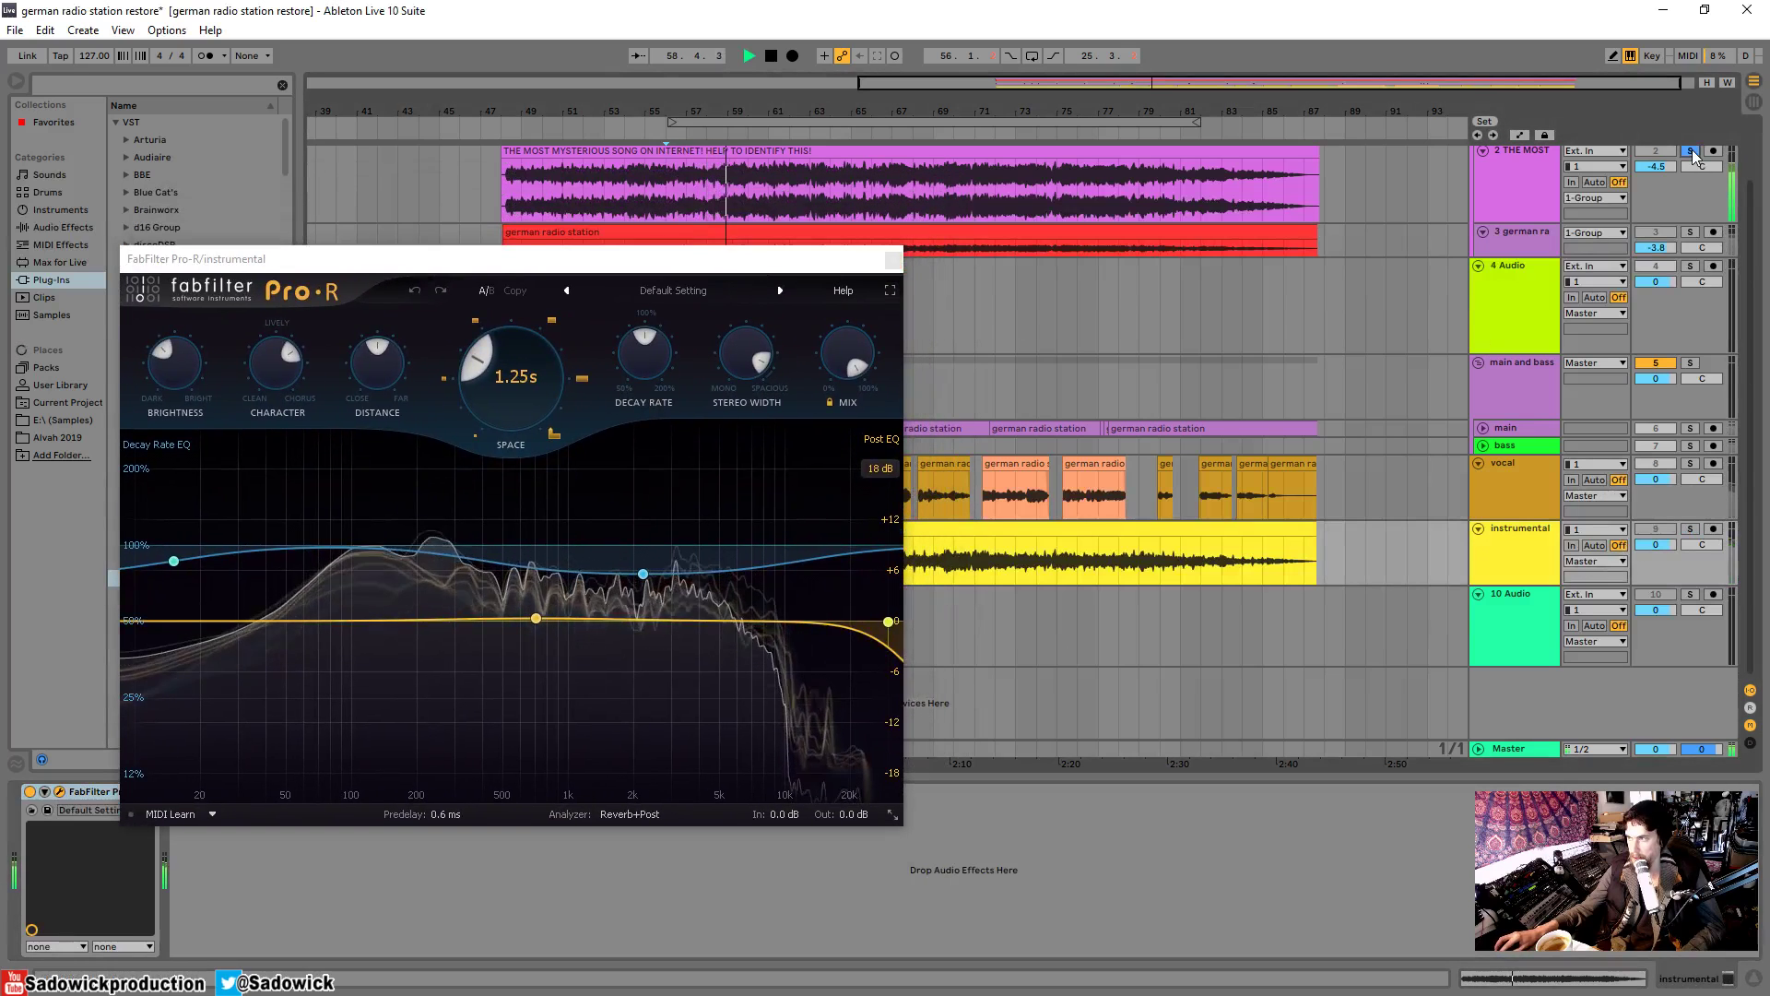
click(1691, 530)
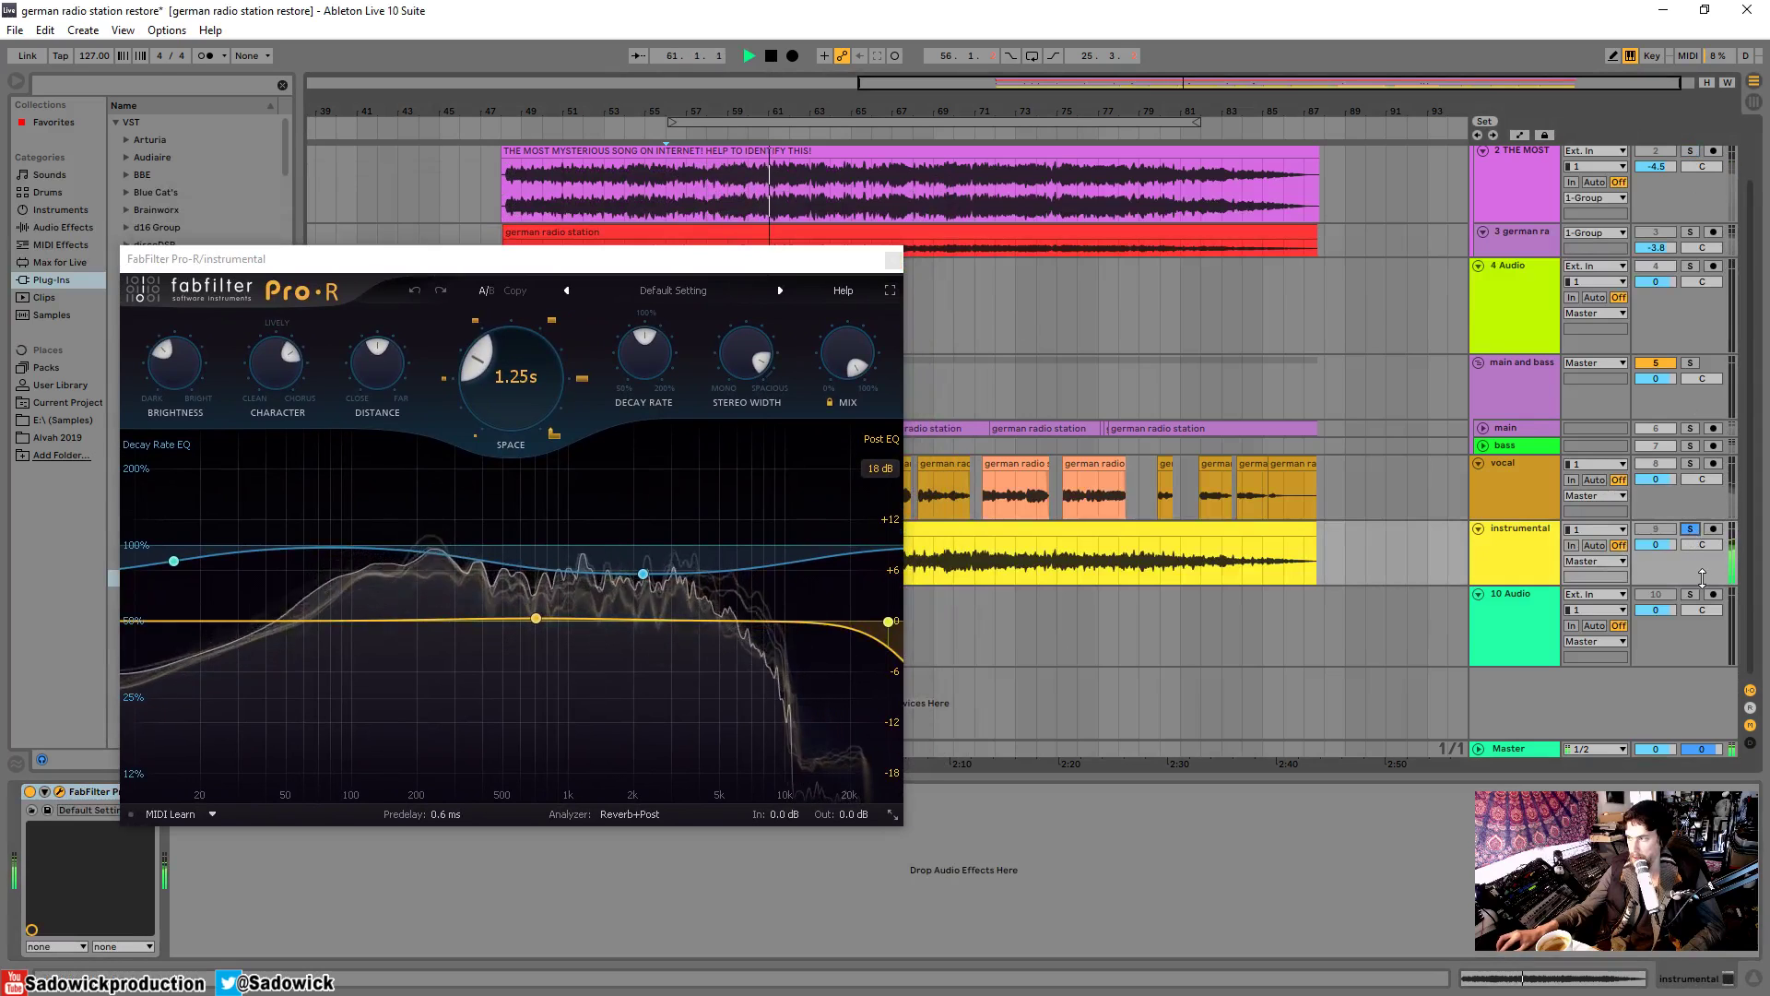
key(space)
drag(756, 268, 791, 239)
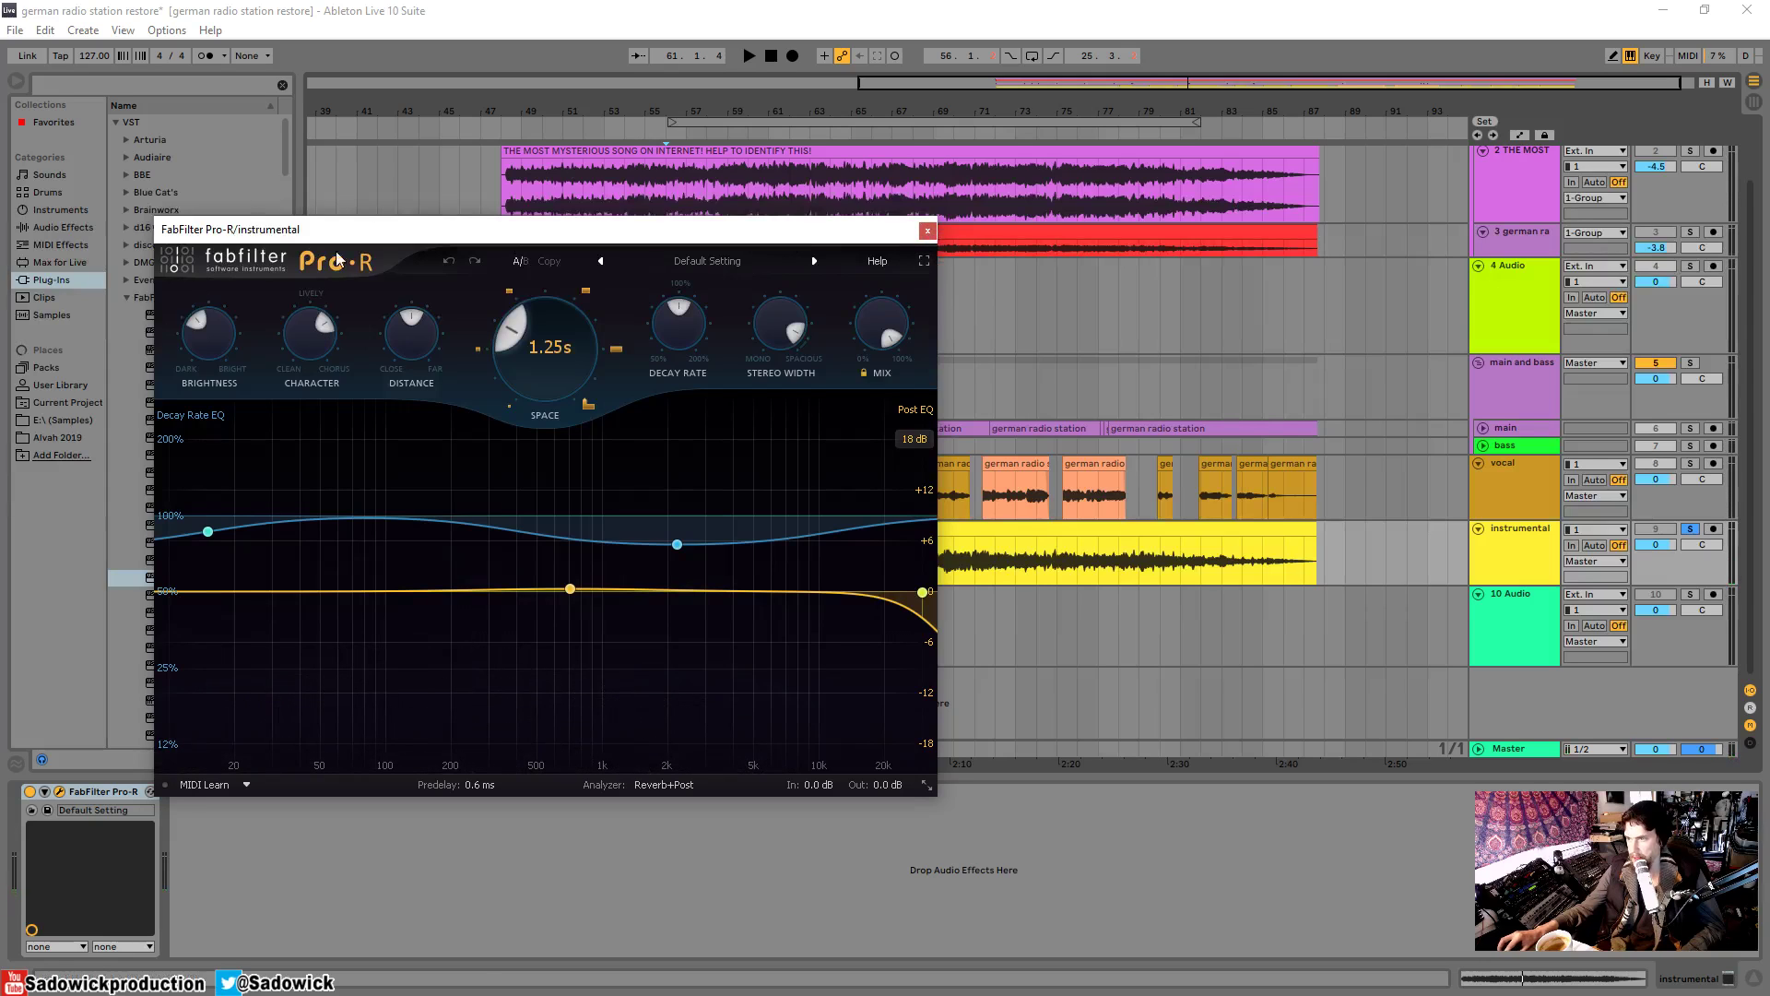
click(928, 232)
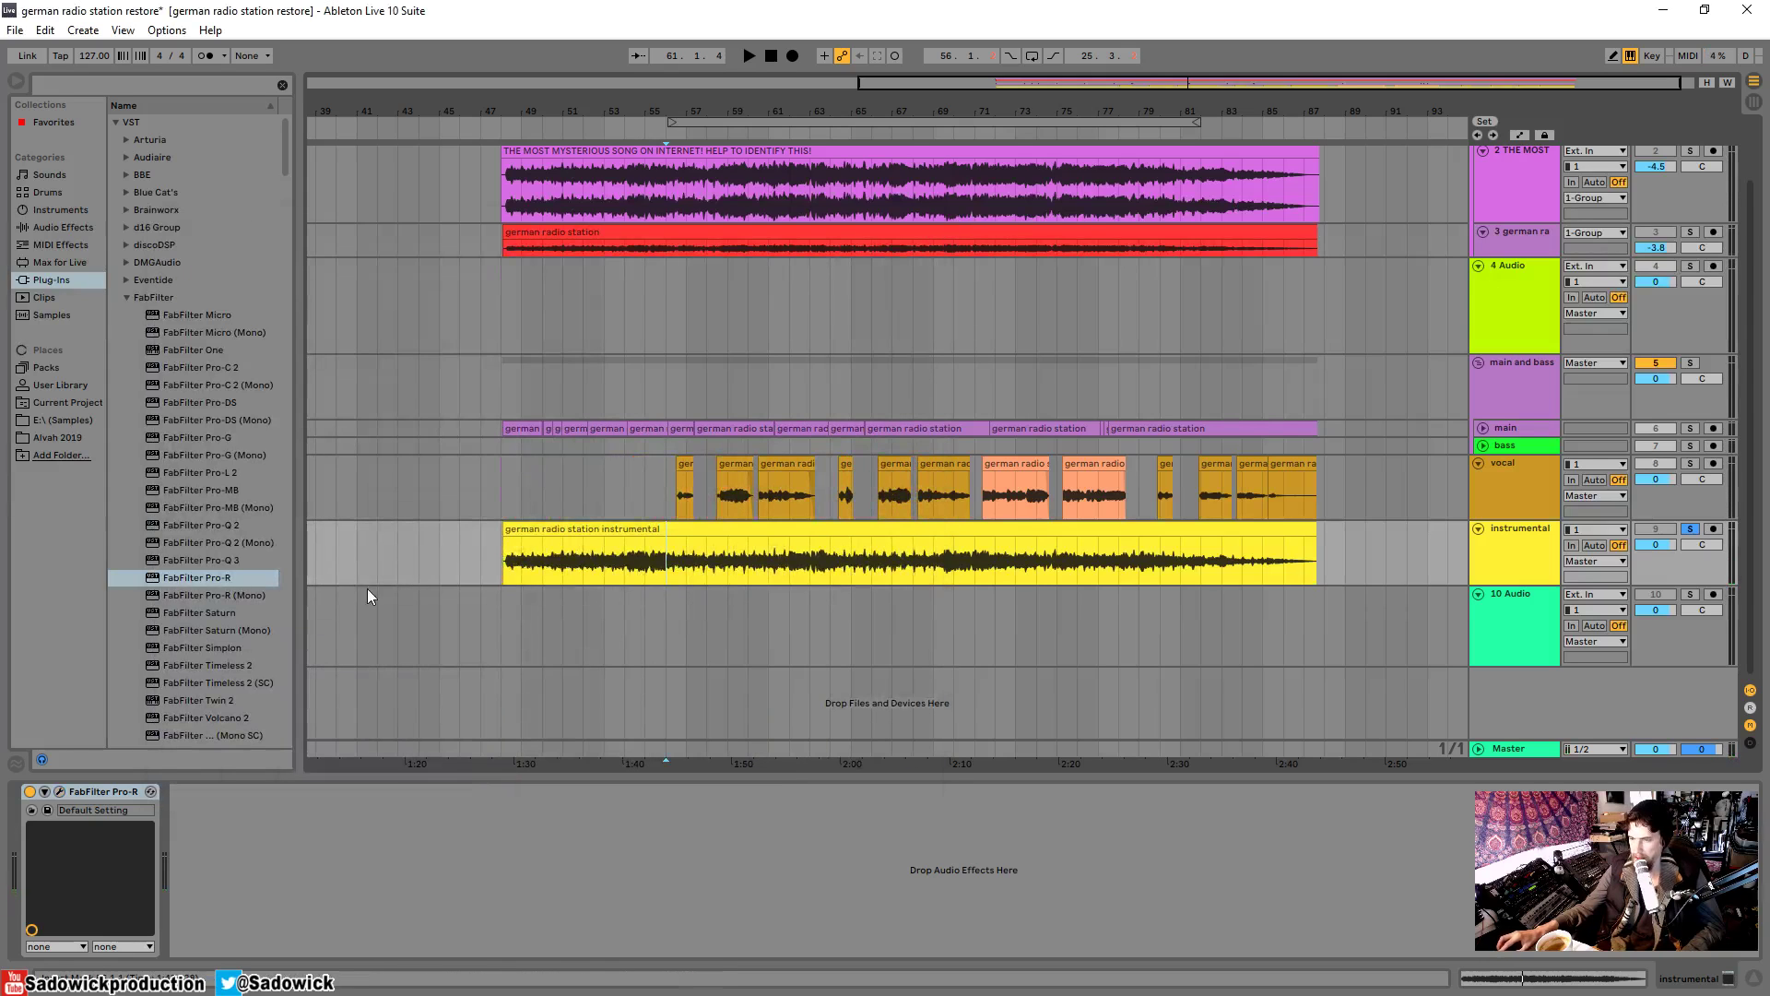
- Add Pro-Q 3 to the instrumental track with a gentle low cut and a bell of about -2.35 dB near 416 Hz
double_click(201, 559)
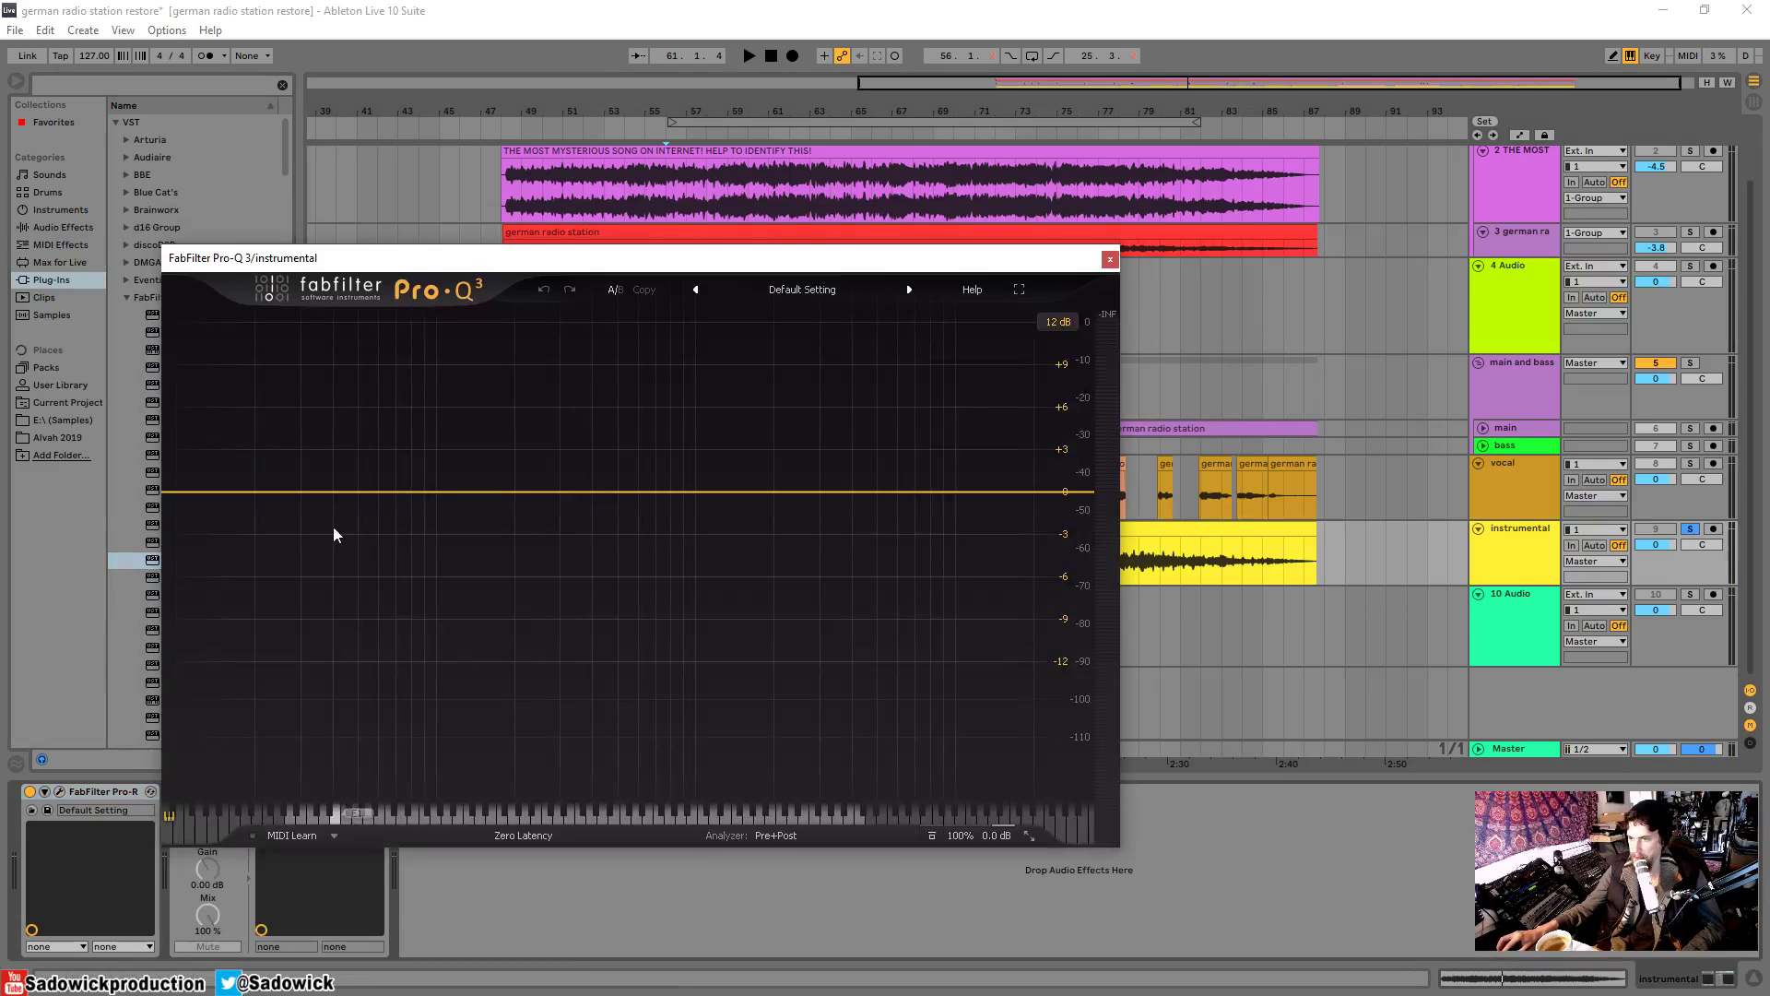
drag(217, 504, 559, 496)
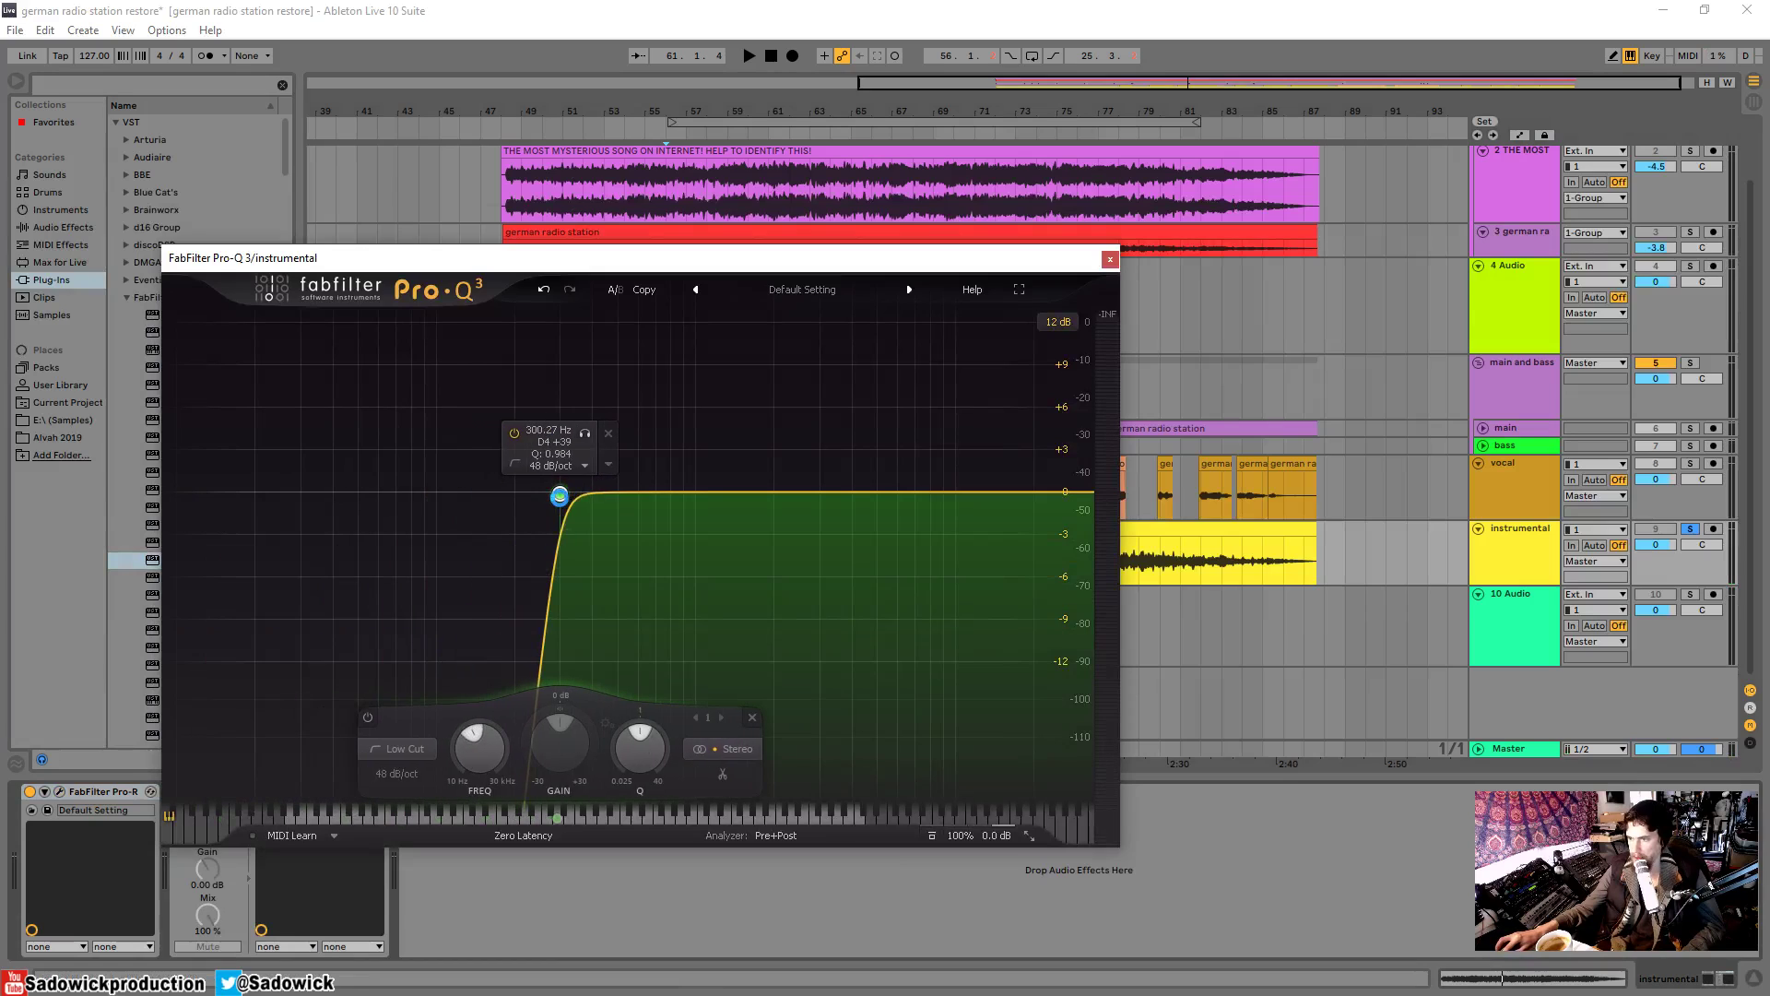
key(space)
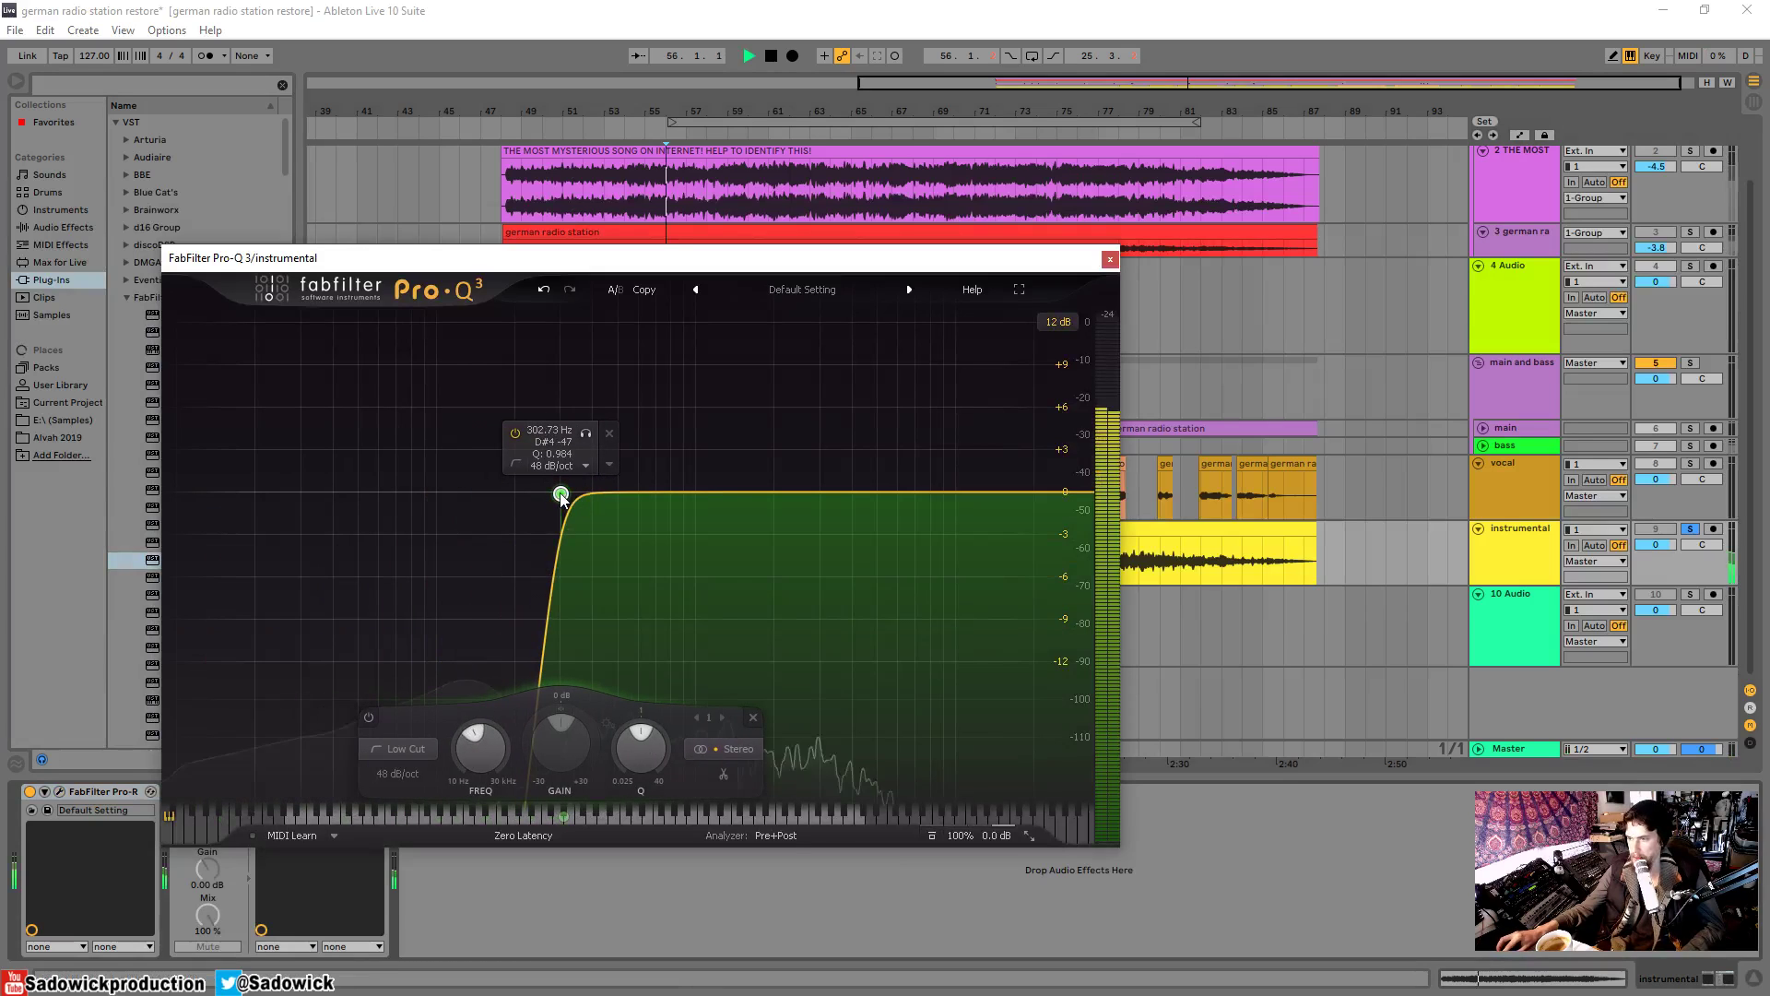
drag(561, 496, 596, 525)
scroll(489, 493, down, 3)
scroll(586, 490, down, 2)
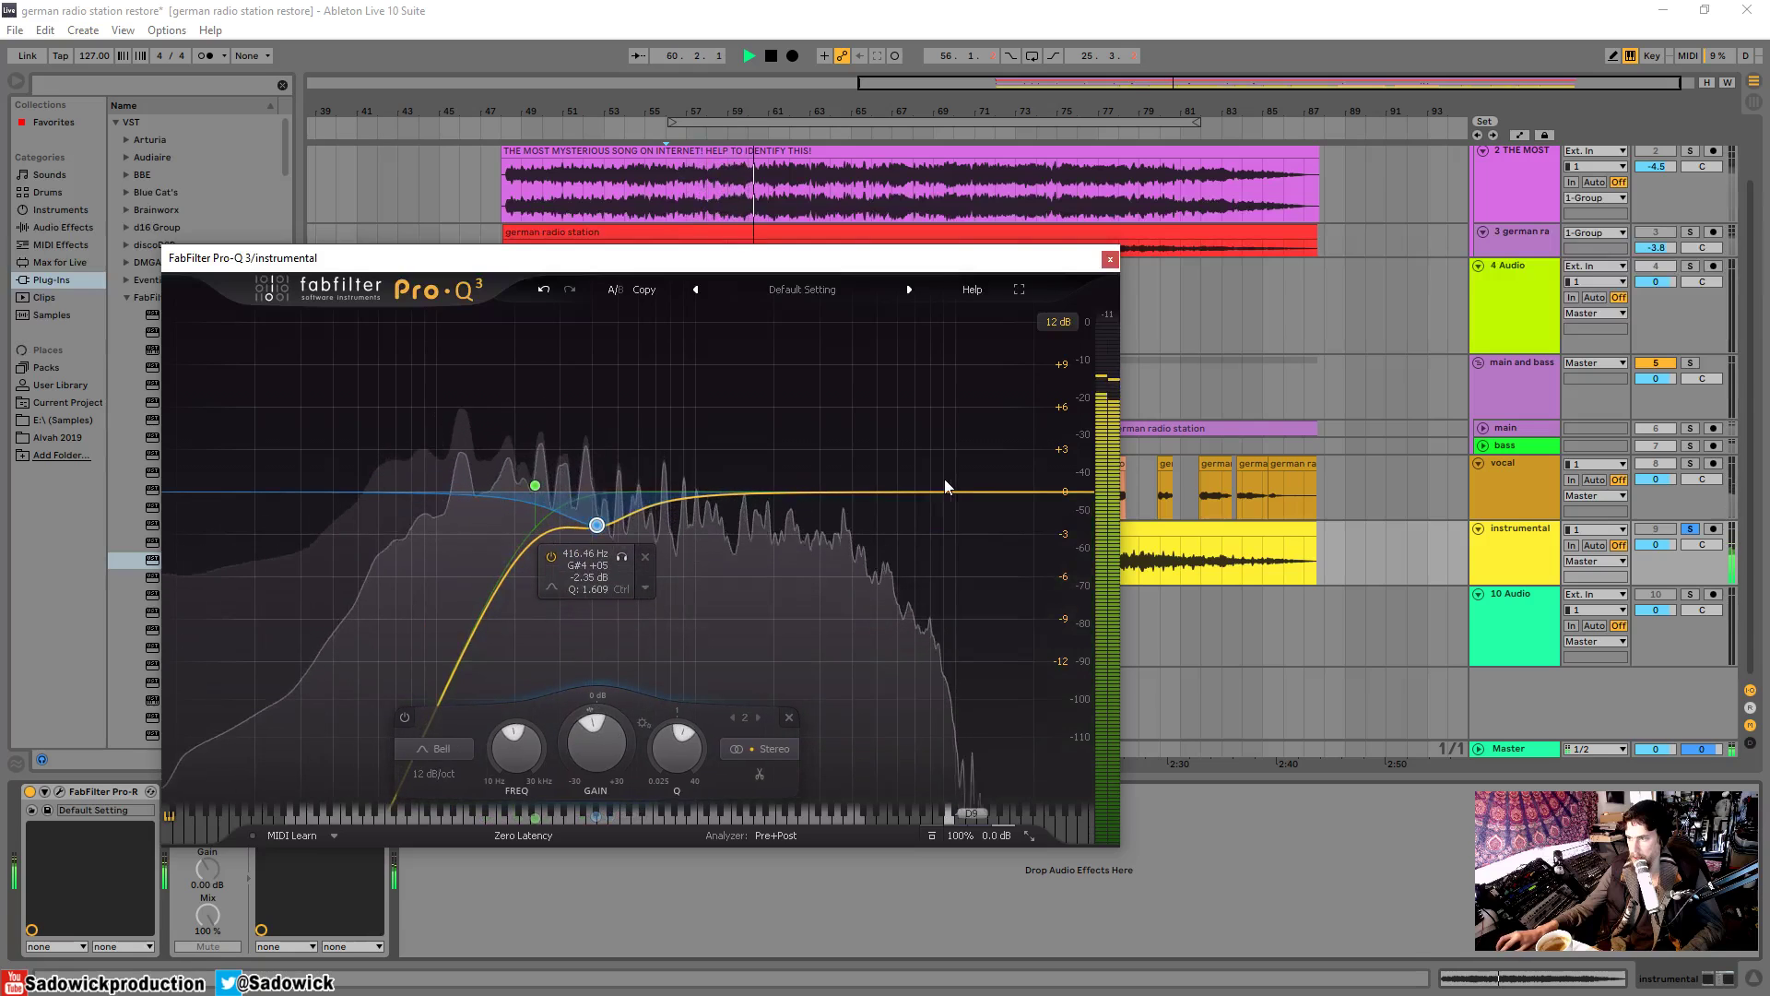
- Unsolo the instrumental track, set its volume to -1.2 dB, and compare the mix with it off and on while the vocal is muted
click(1689, 528)
key(space)
drag(1645, 543, 1646, 552)
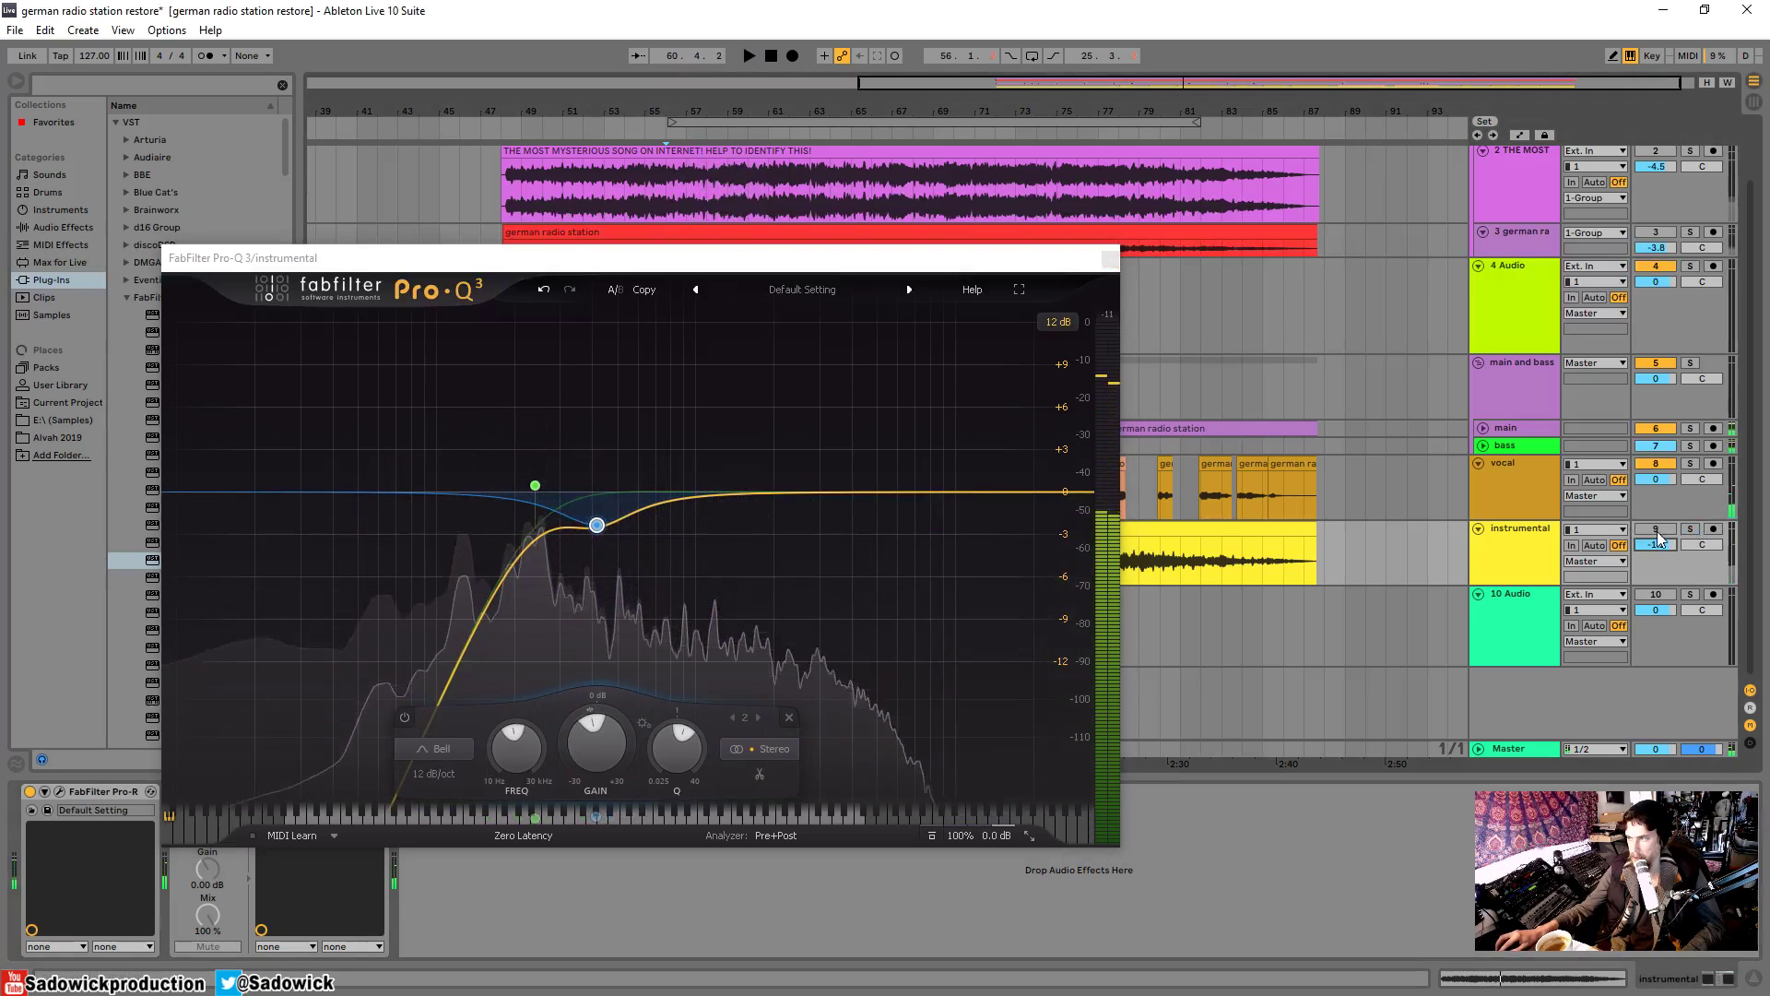
click(1655, 528)
key(space)
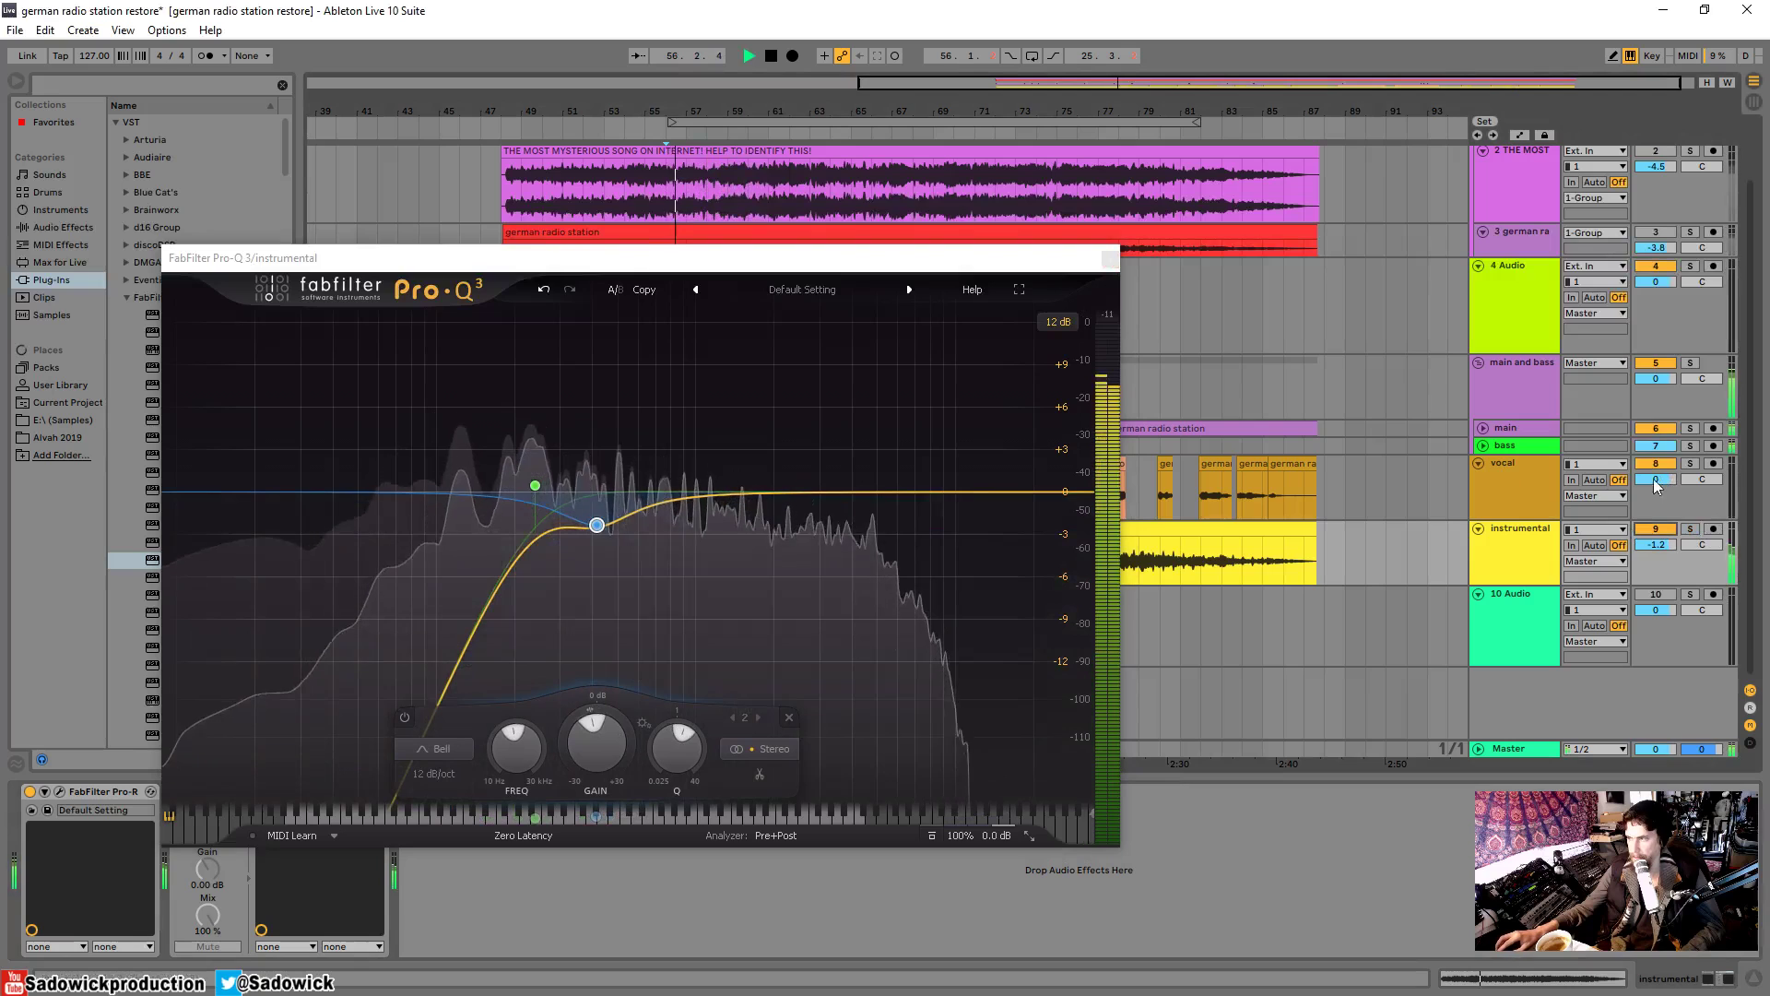
click(1662, 532)
click(1661, 530)
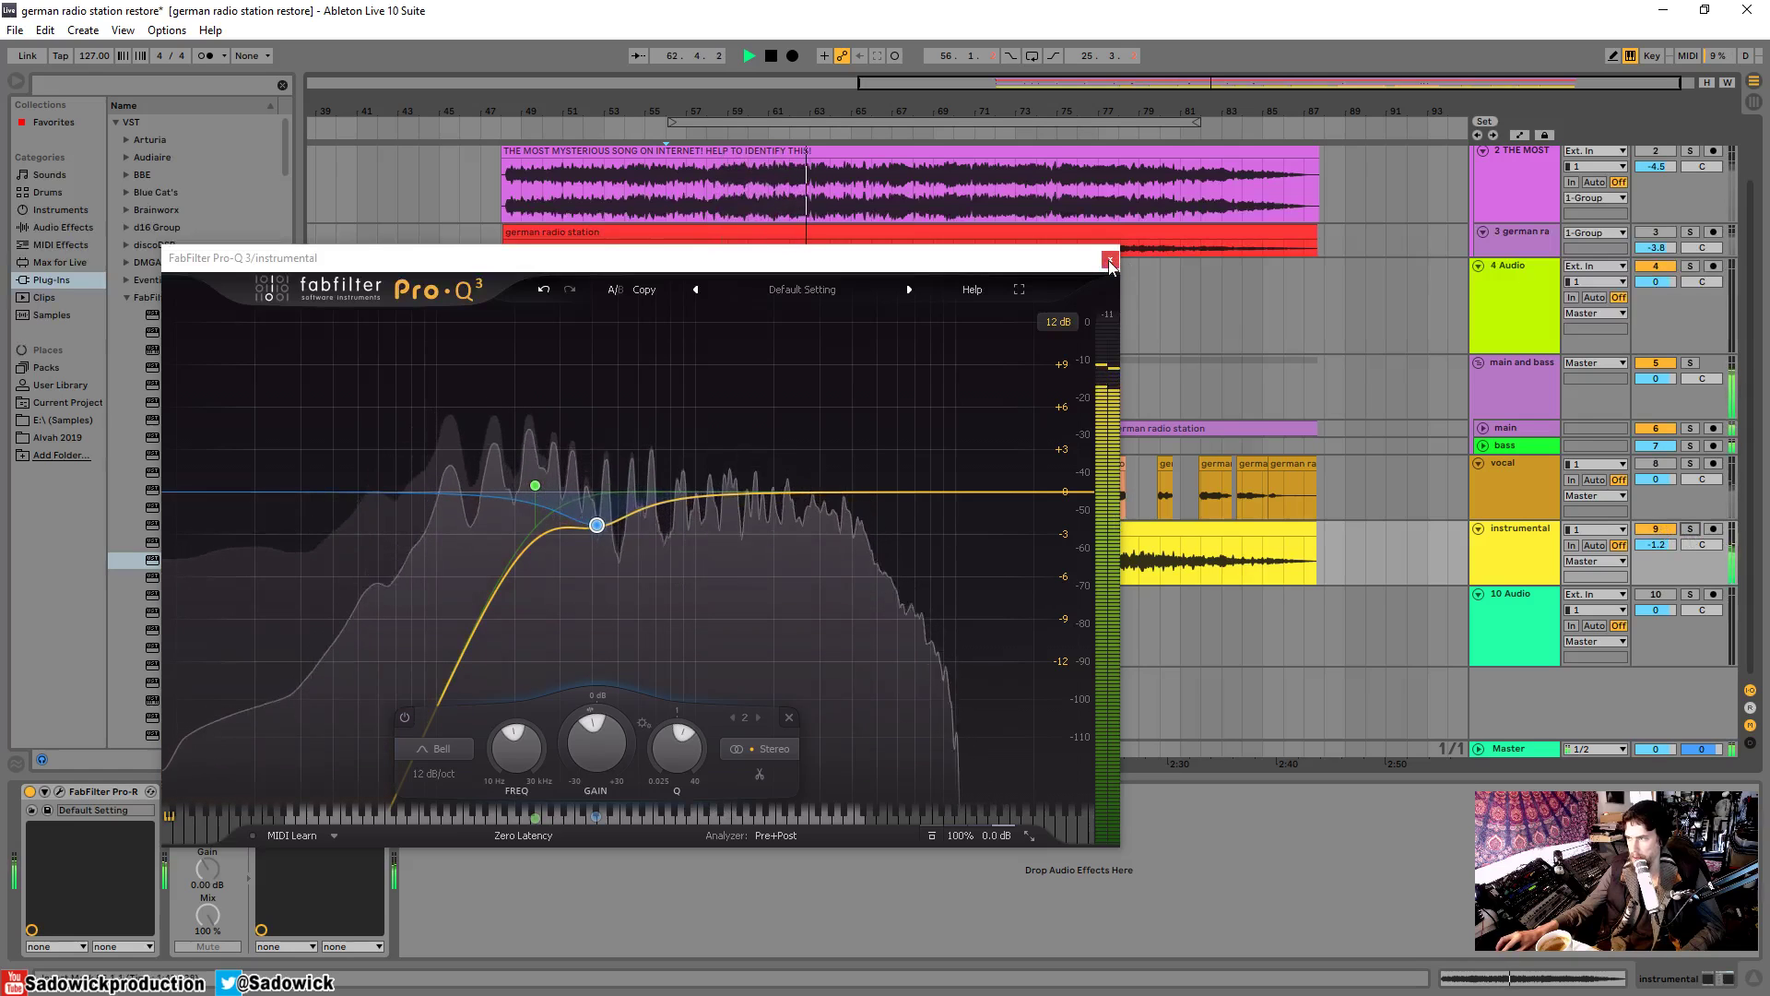
- Solo the instrumental track, stop playback, and close its Pro-Q 3 window
click(1690, 529)
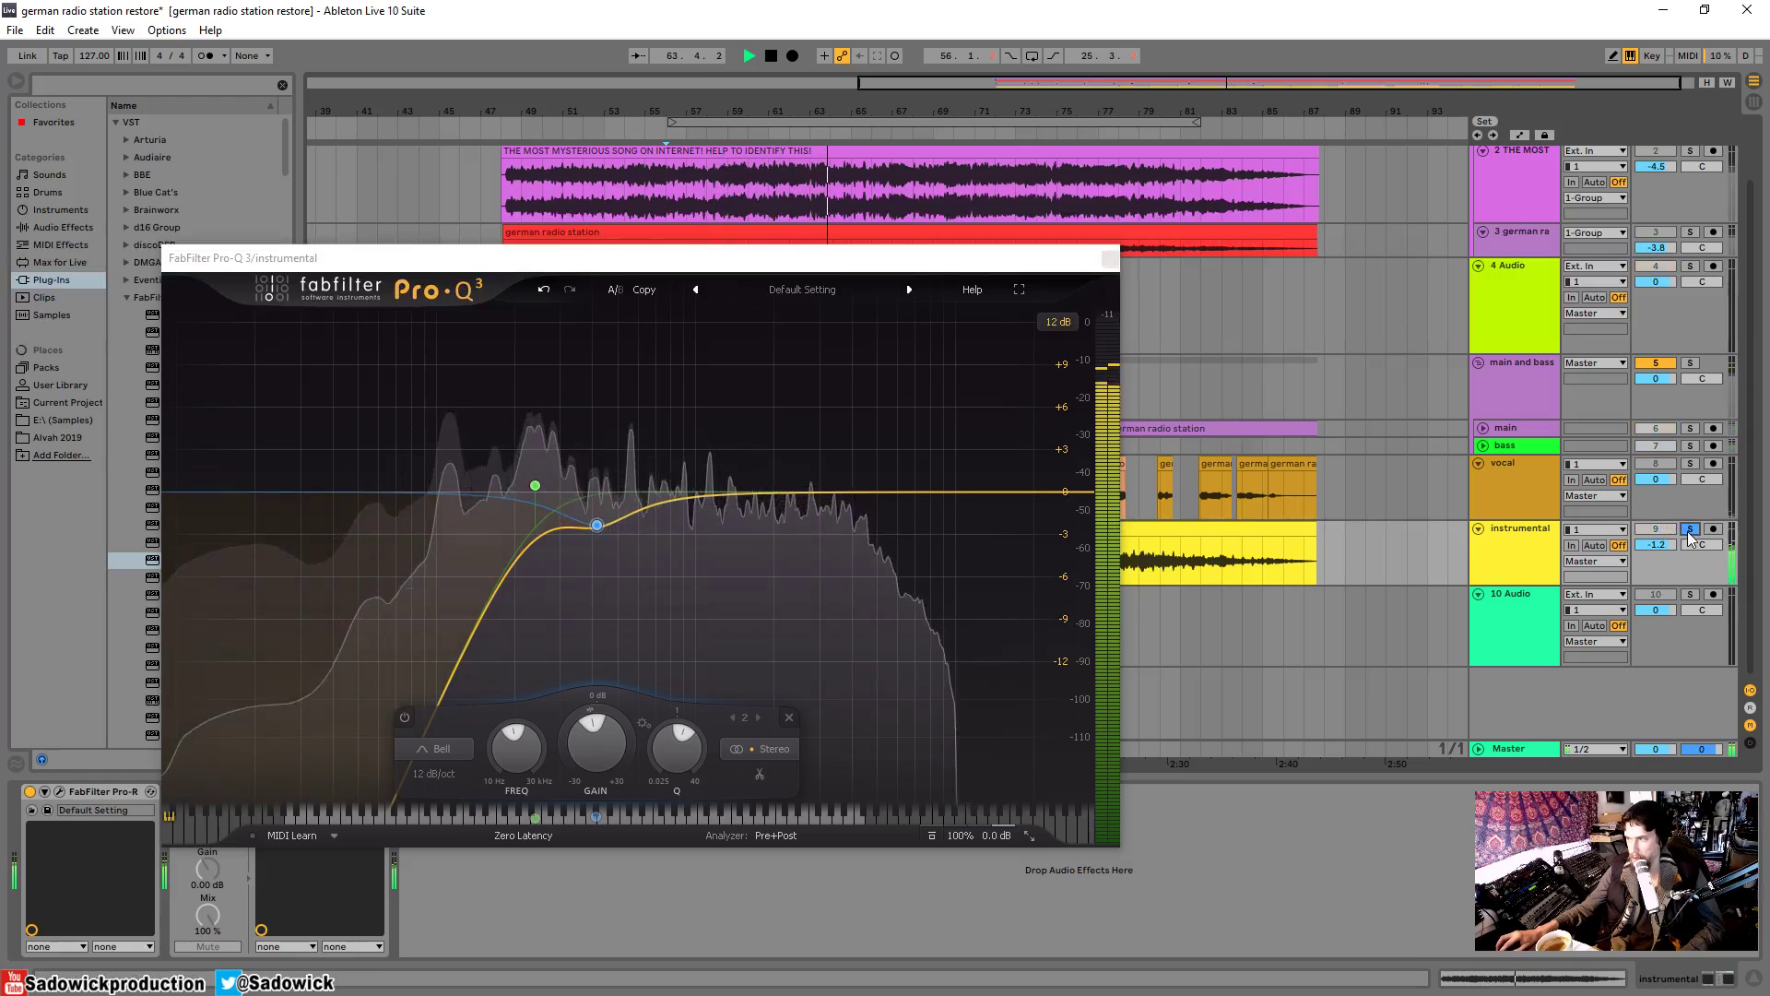
key(space)
click(1110, 259)
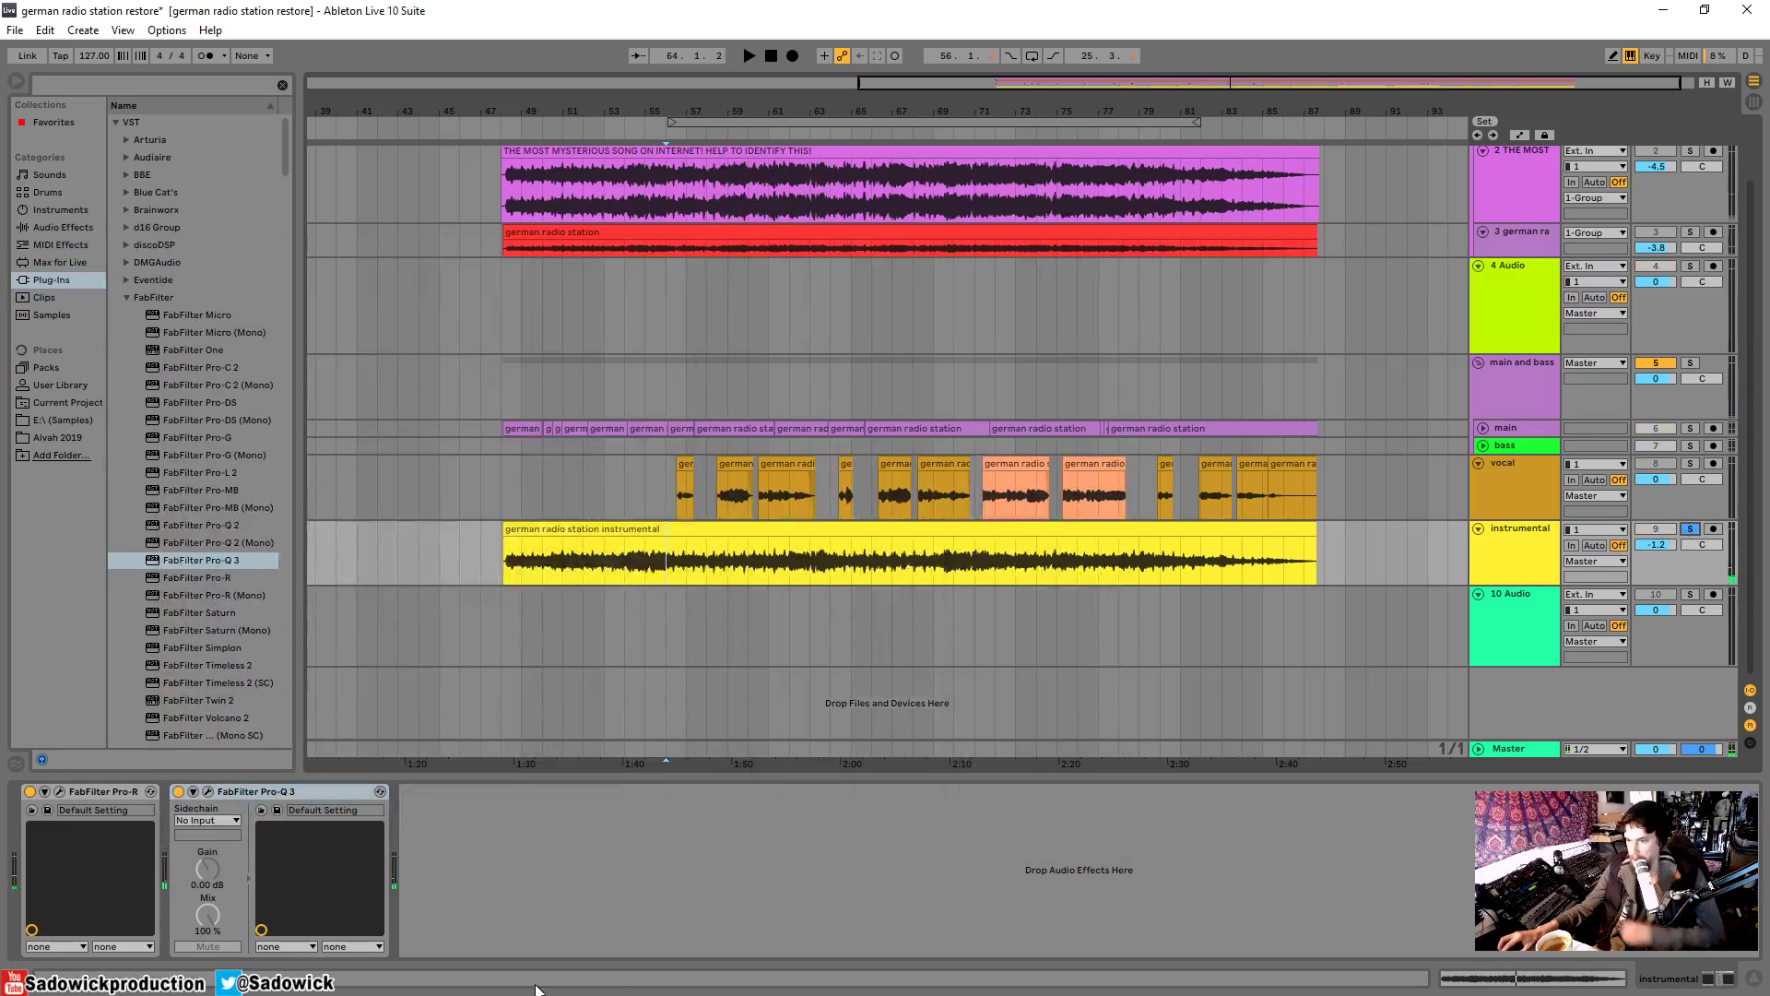
- Add EQ Eight after Pro-Q 3 on the instrumental track and set it to M/S mode
click(65, 228)
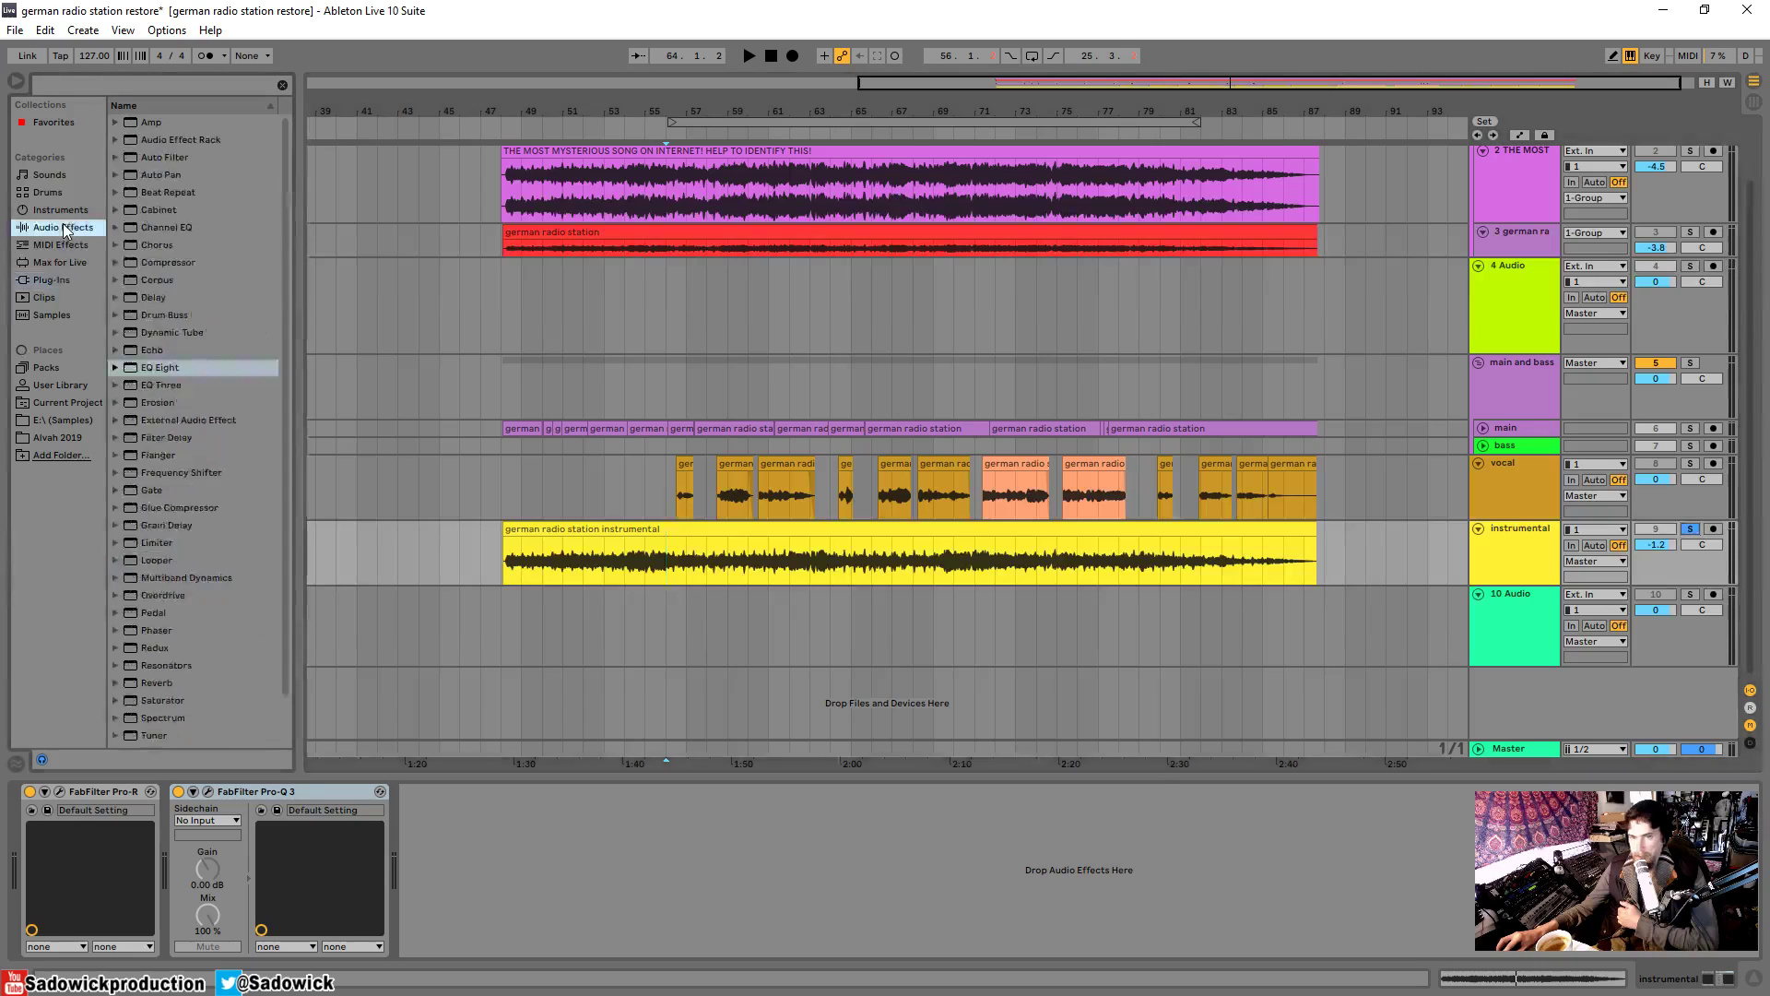
drag(203, 360, 496, 845)
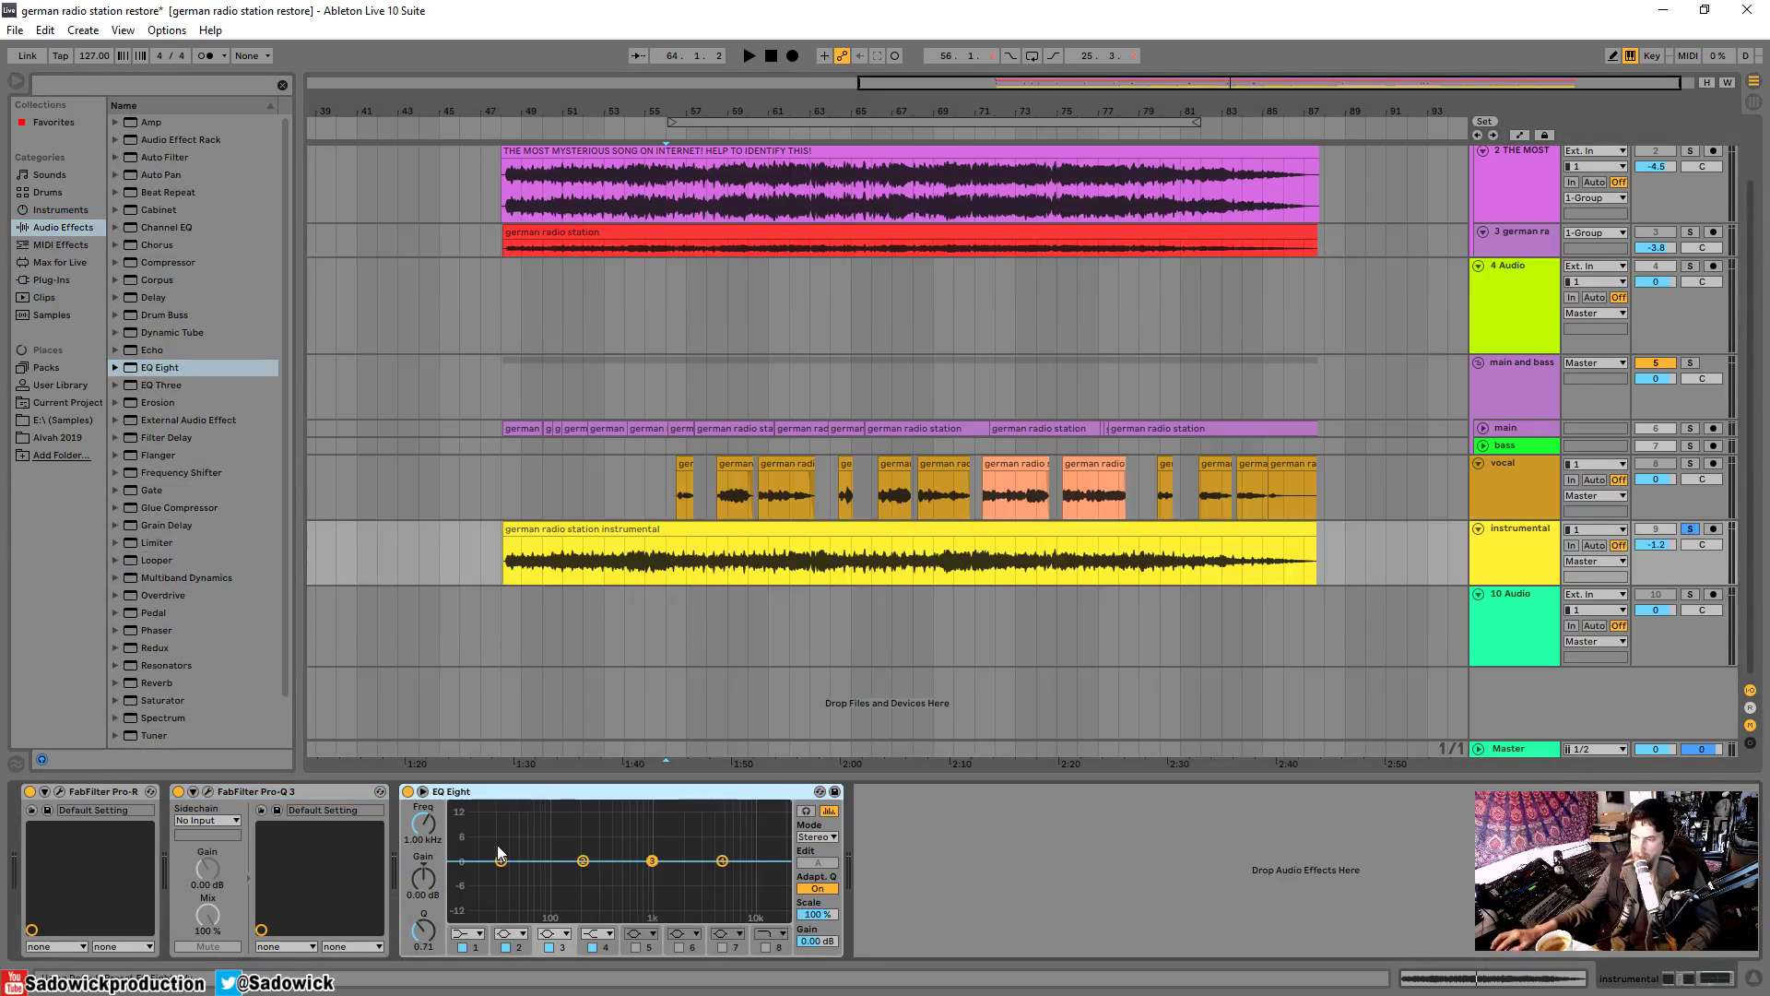
click(816, 837)
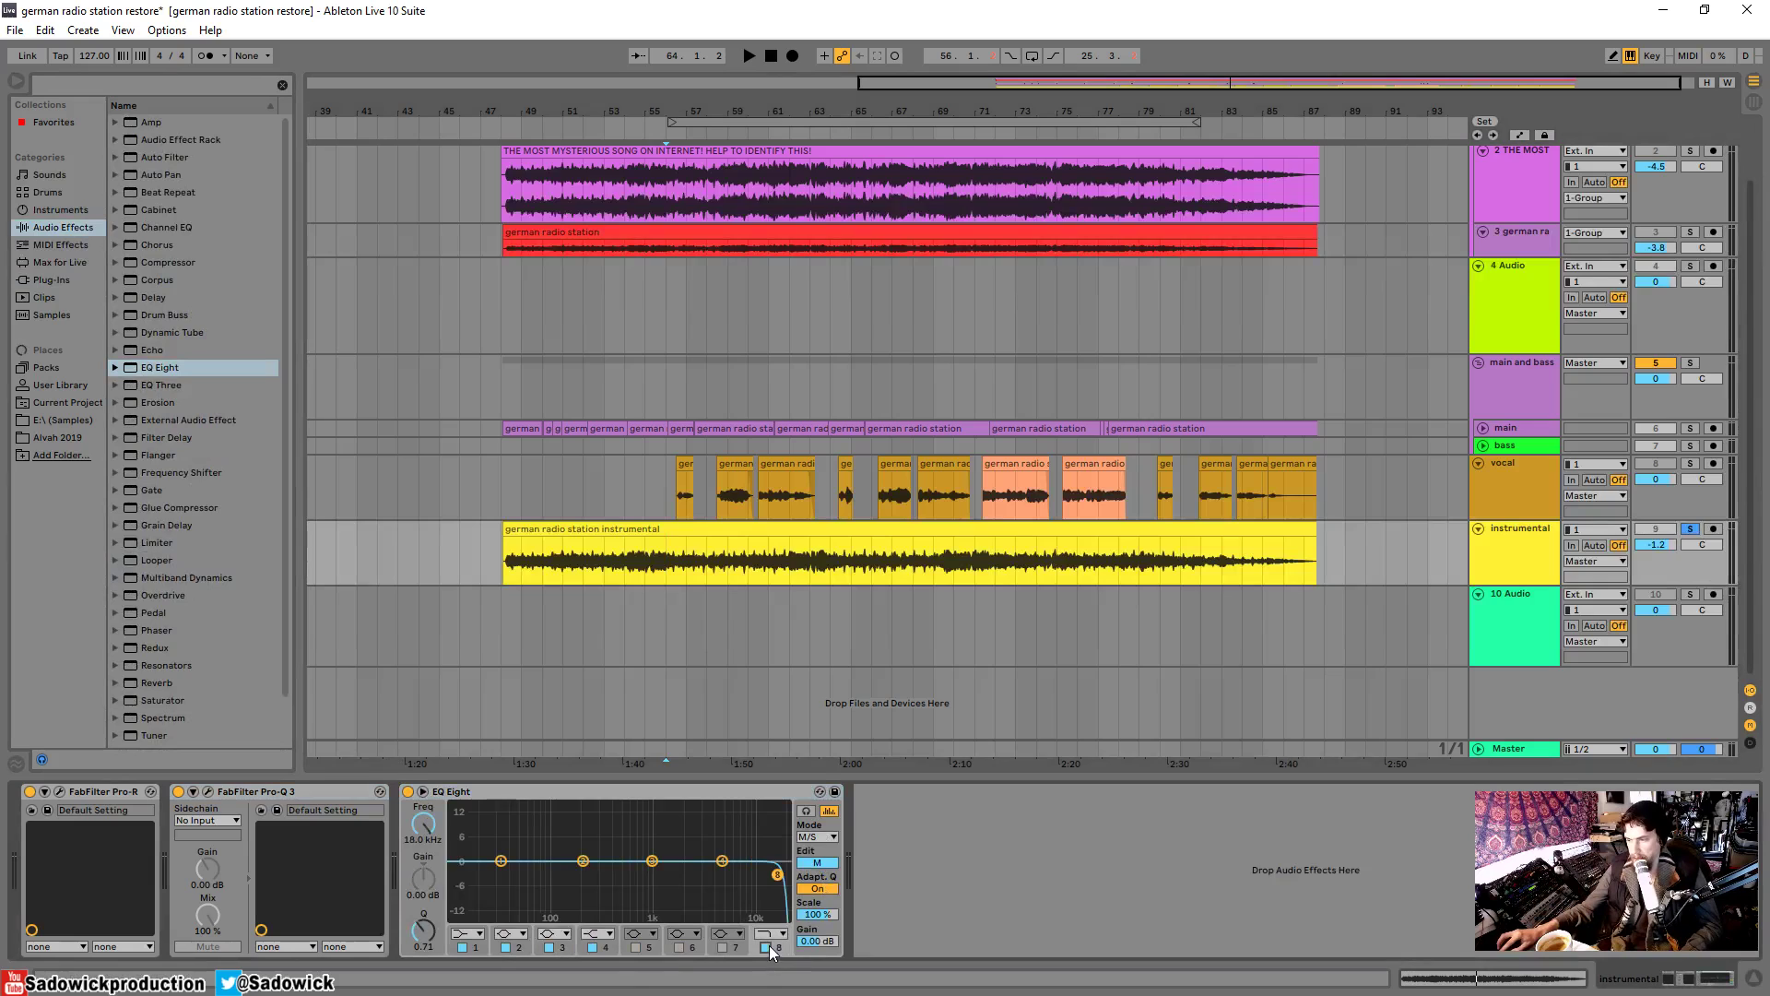
- Edit EQ Eight's side channel during a short playback and boost band 5 by about 1.36 dB near 1.86 kHz
key(space)
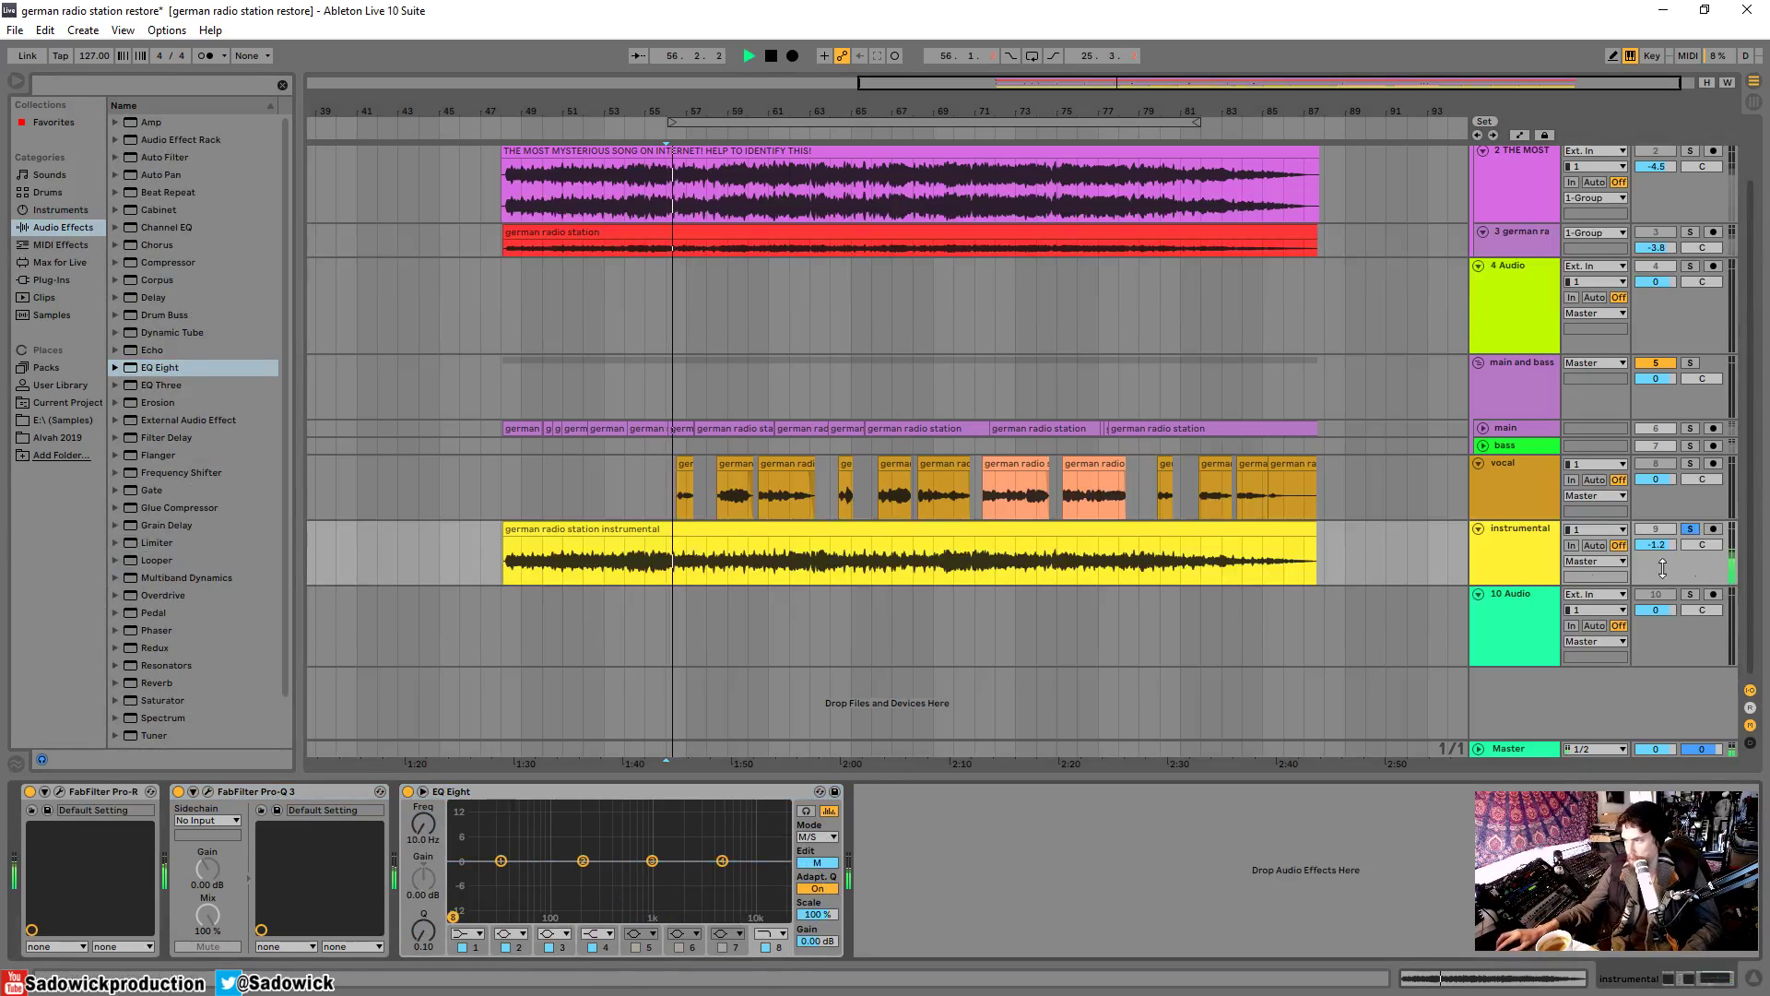
click(832, 866)
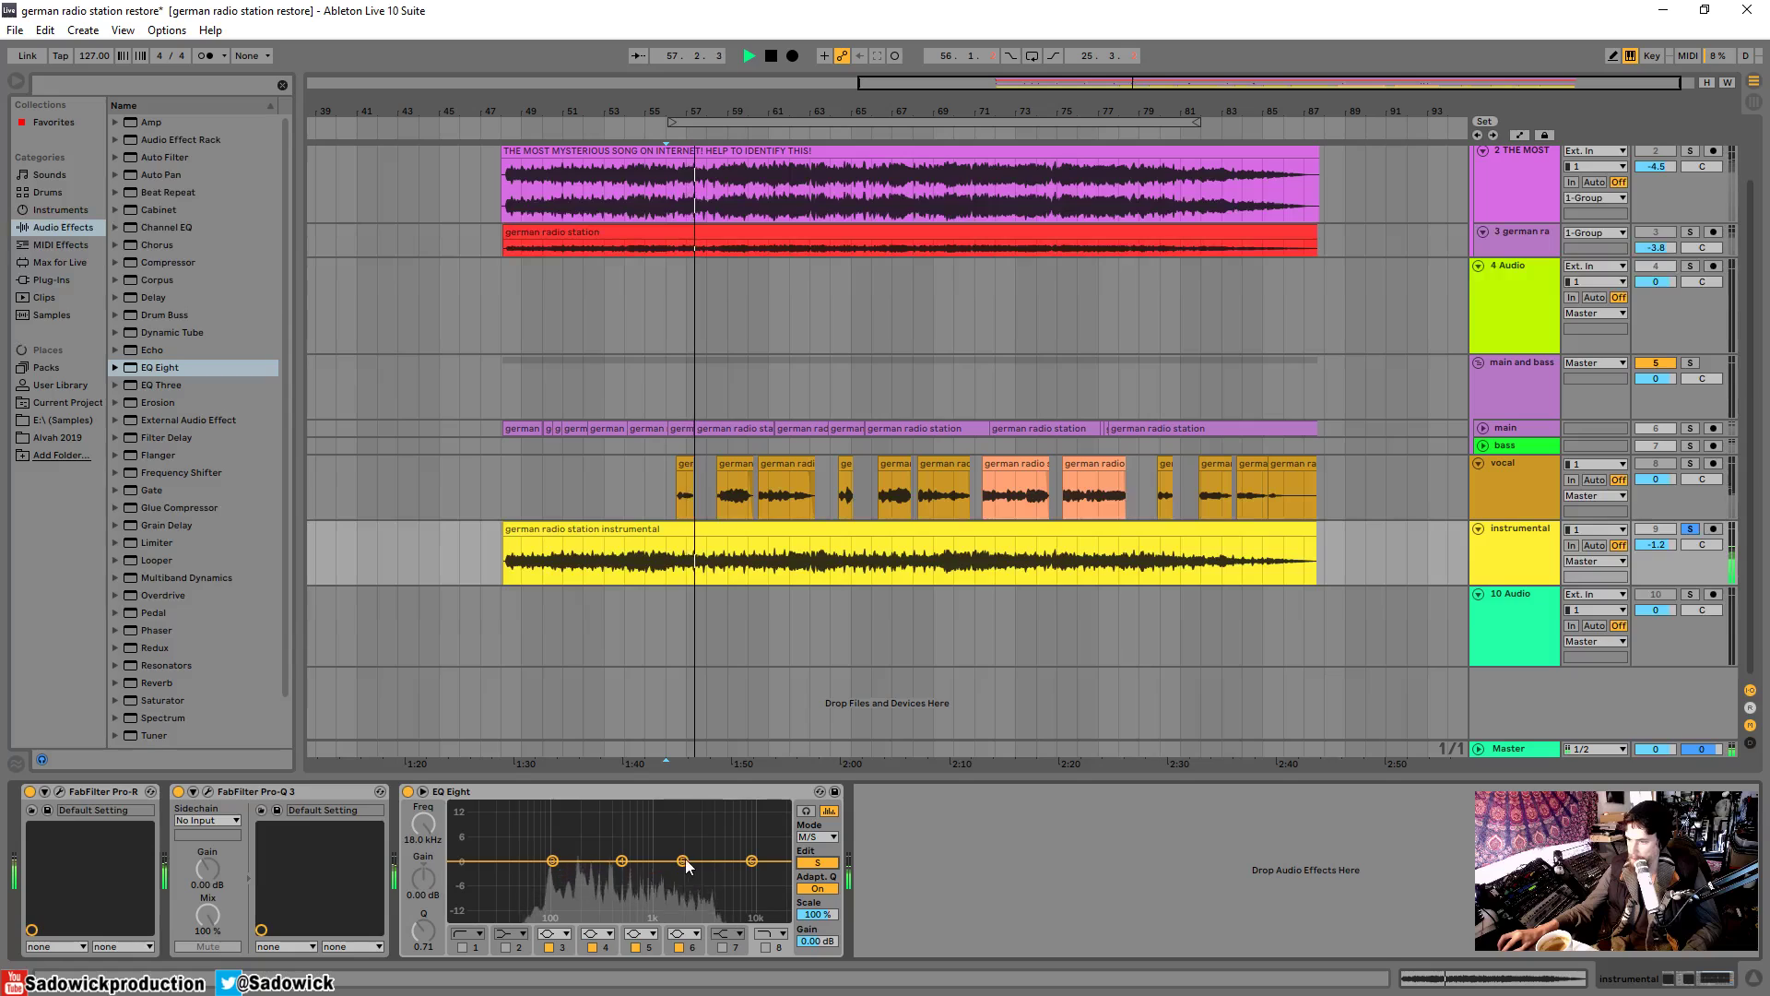
key(space)
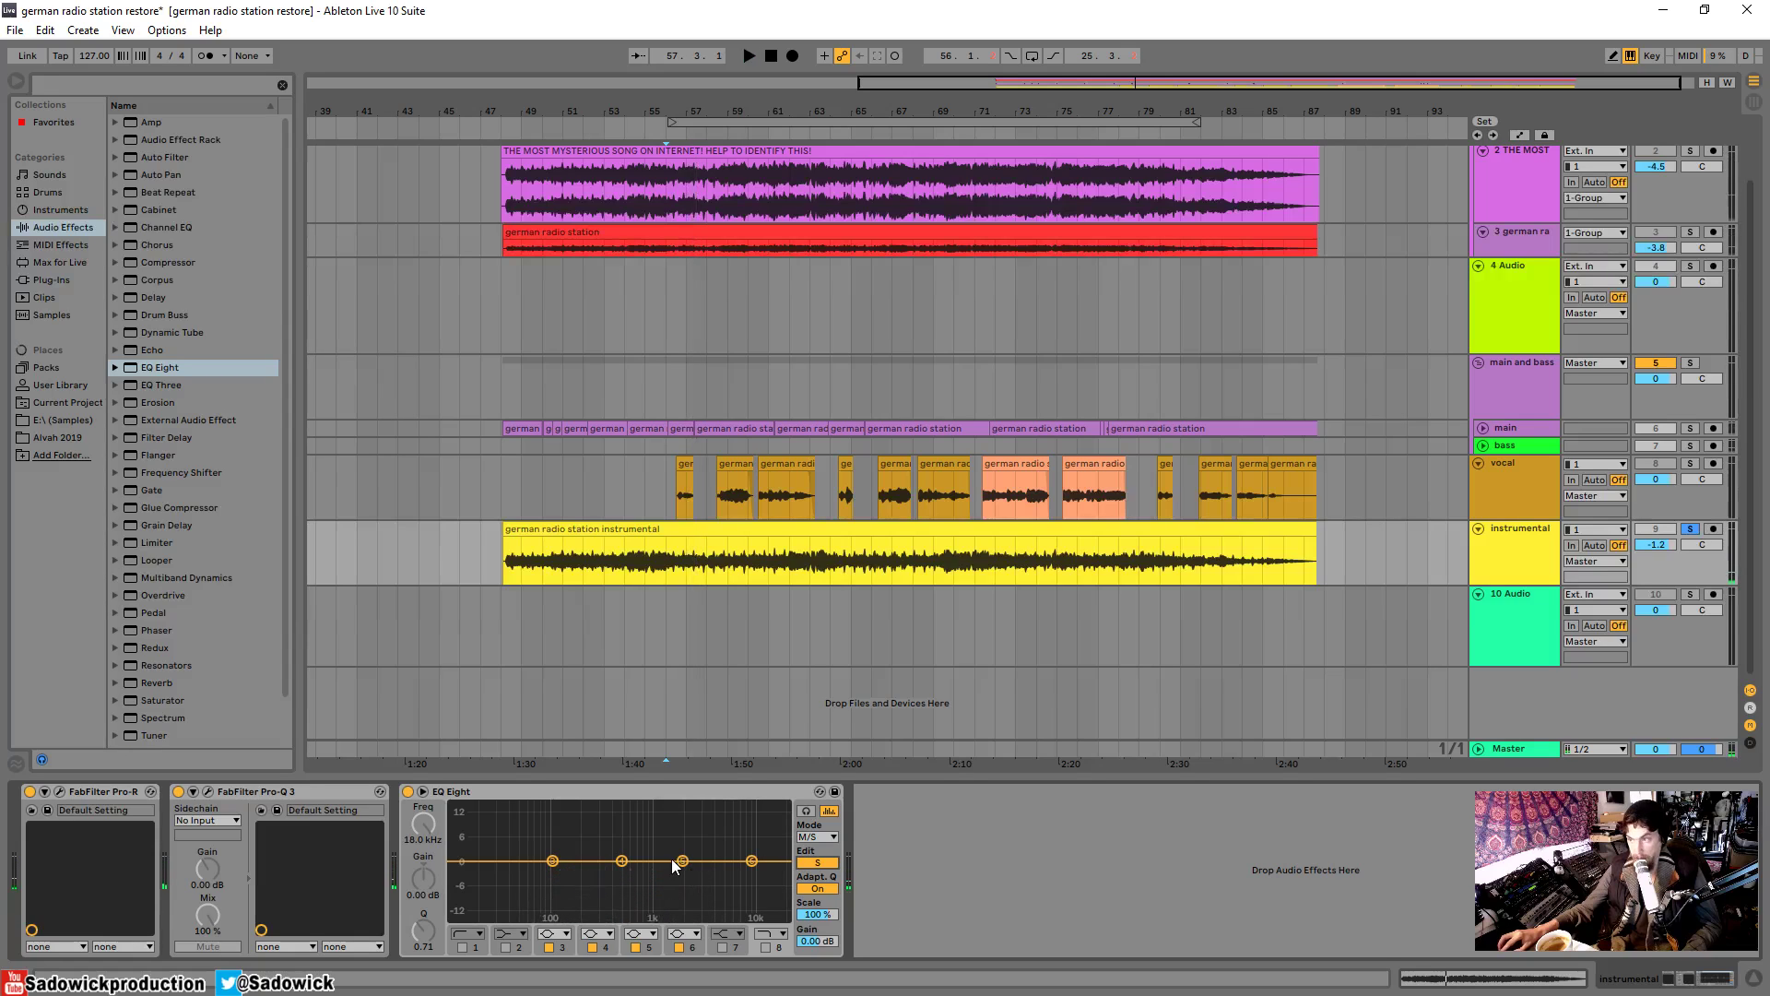
drag(682, 864, 678, 856)
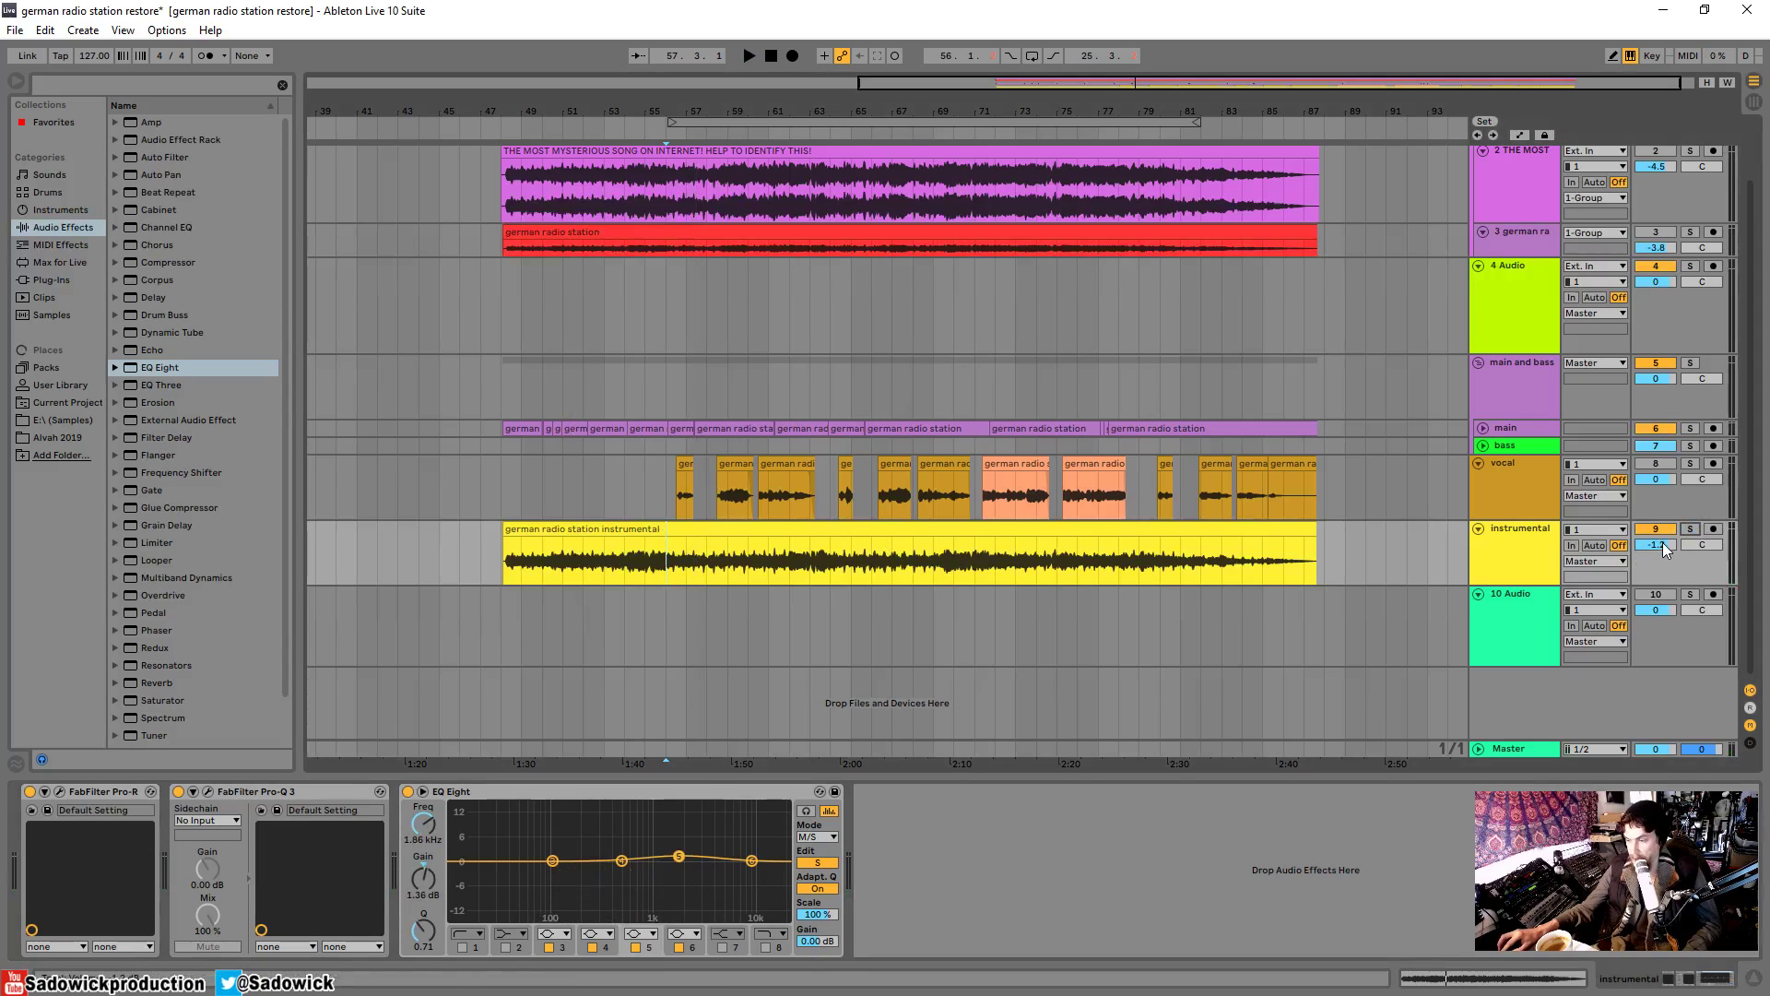
- Compare the mix with the instrumental track off and on, replaying from the song's start, and solo the instrumental briefly
key(space)
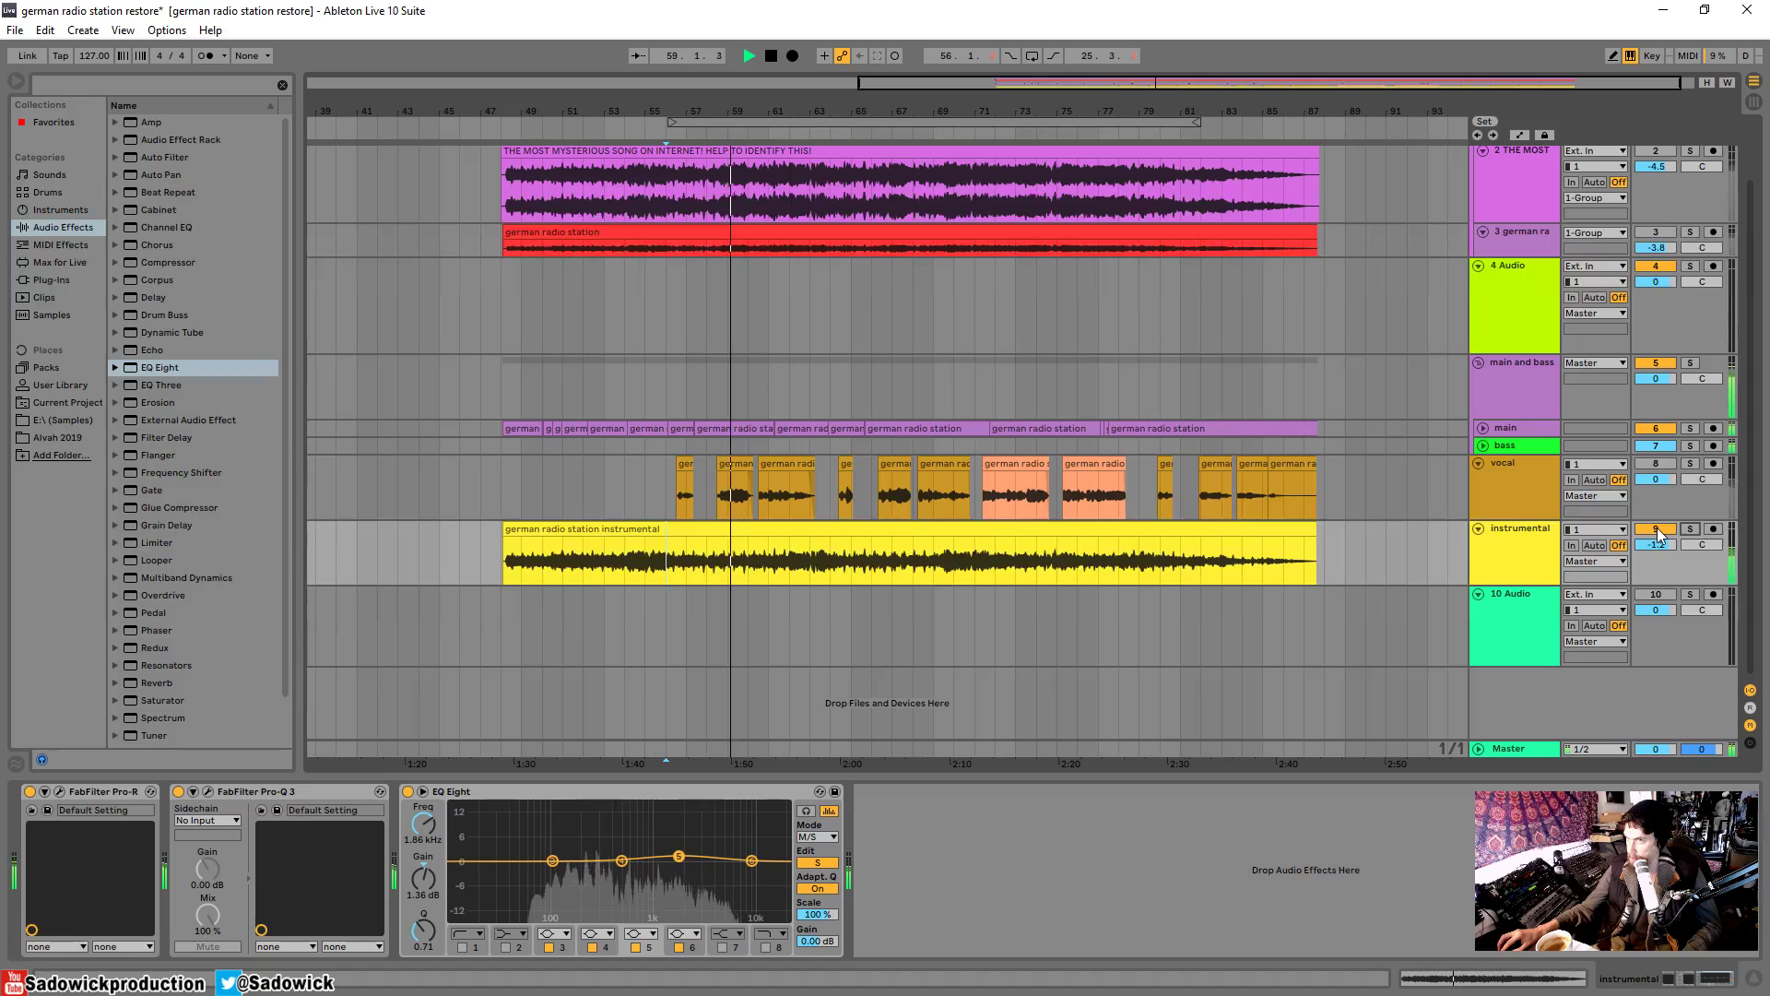
click(1656, 529)
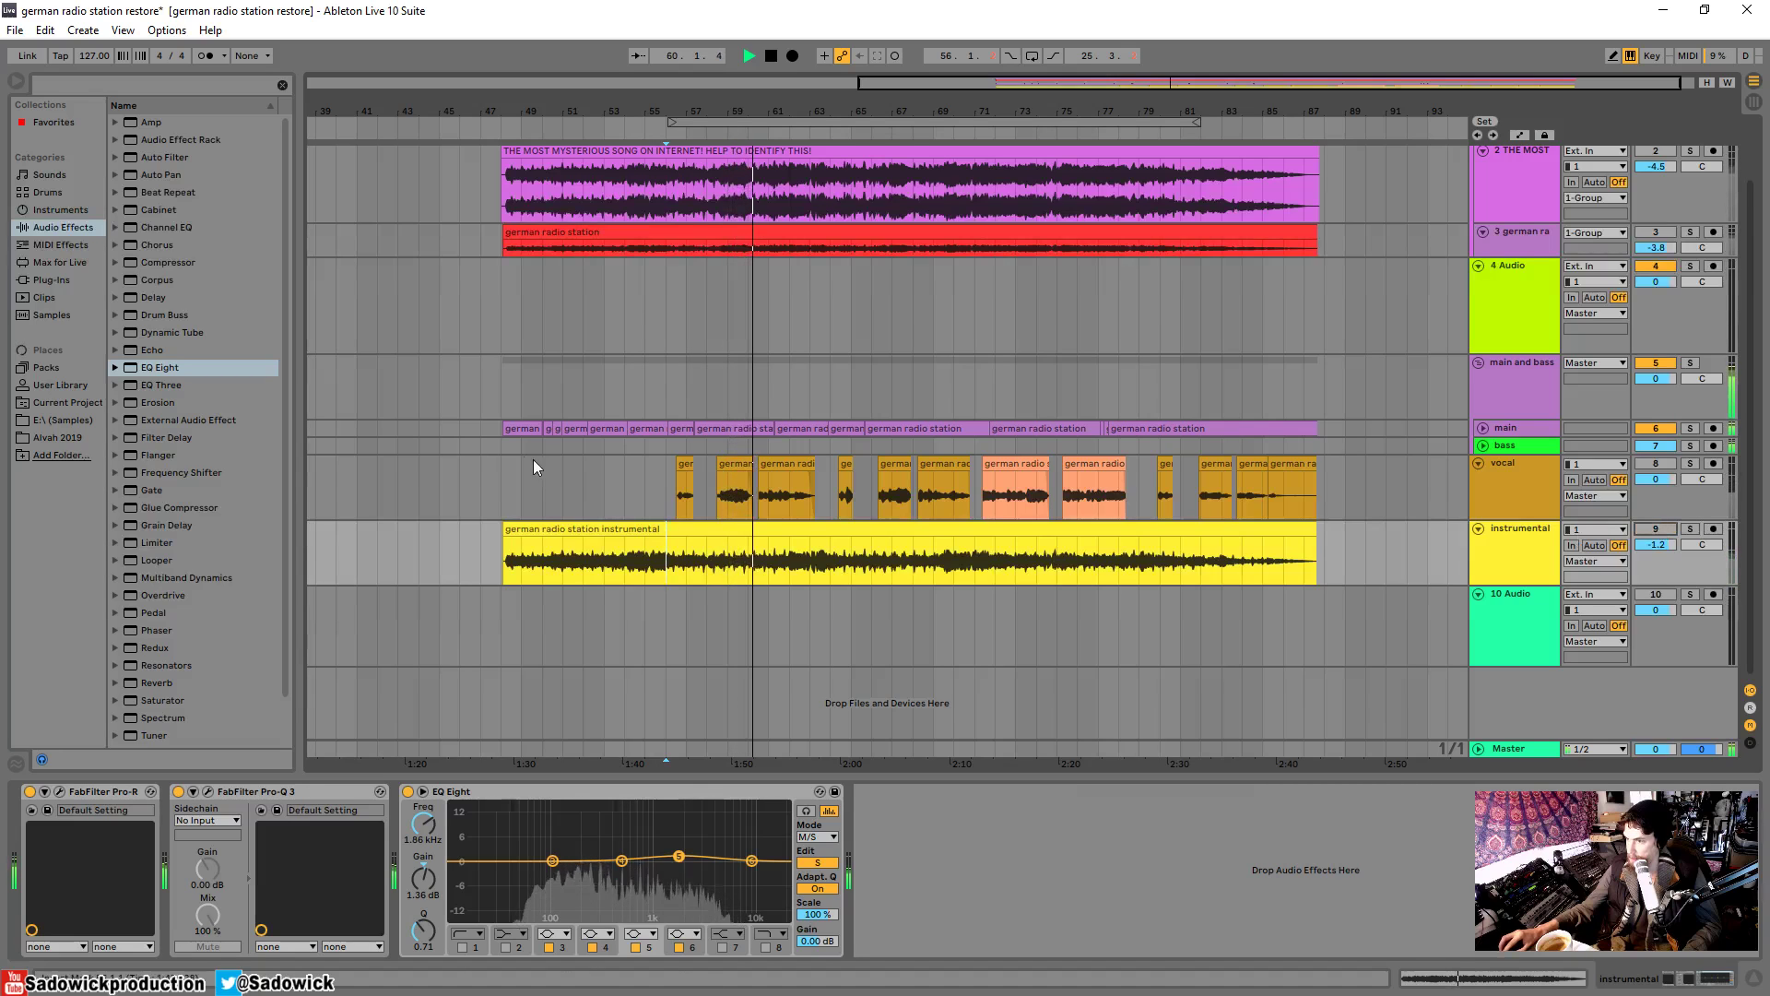
click(522, 426)
key(space)
key(space)
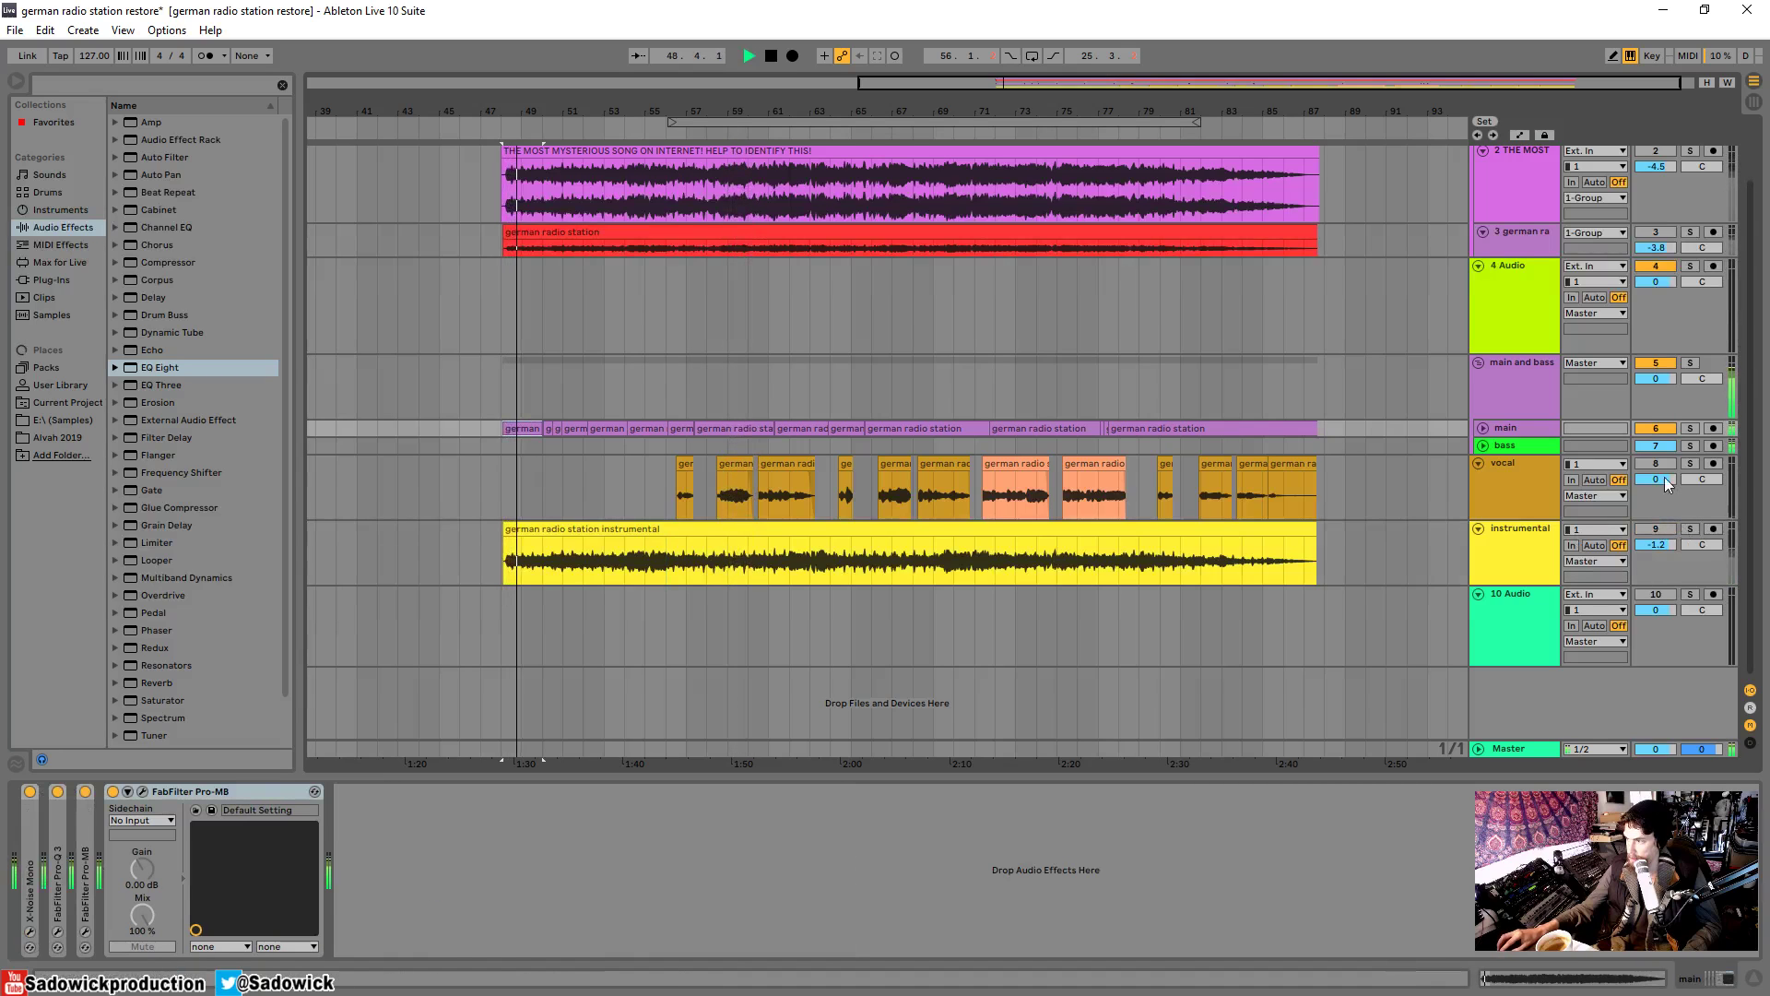
click(1659, 531)
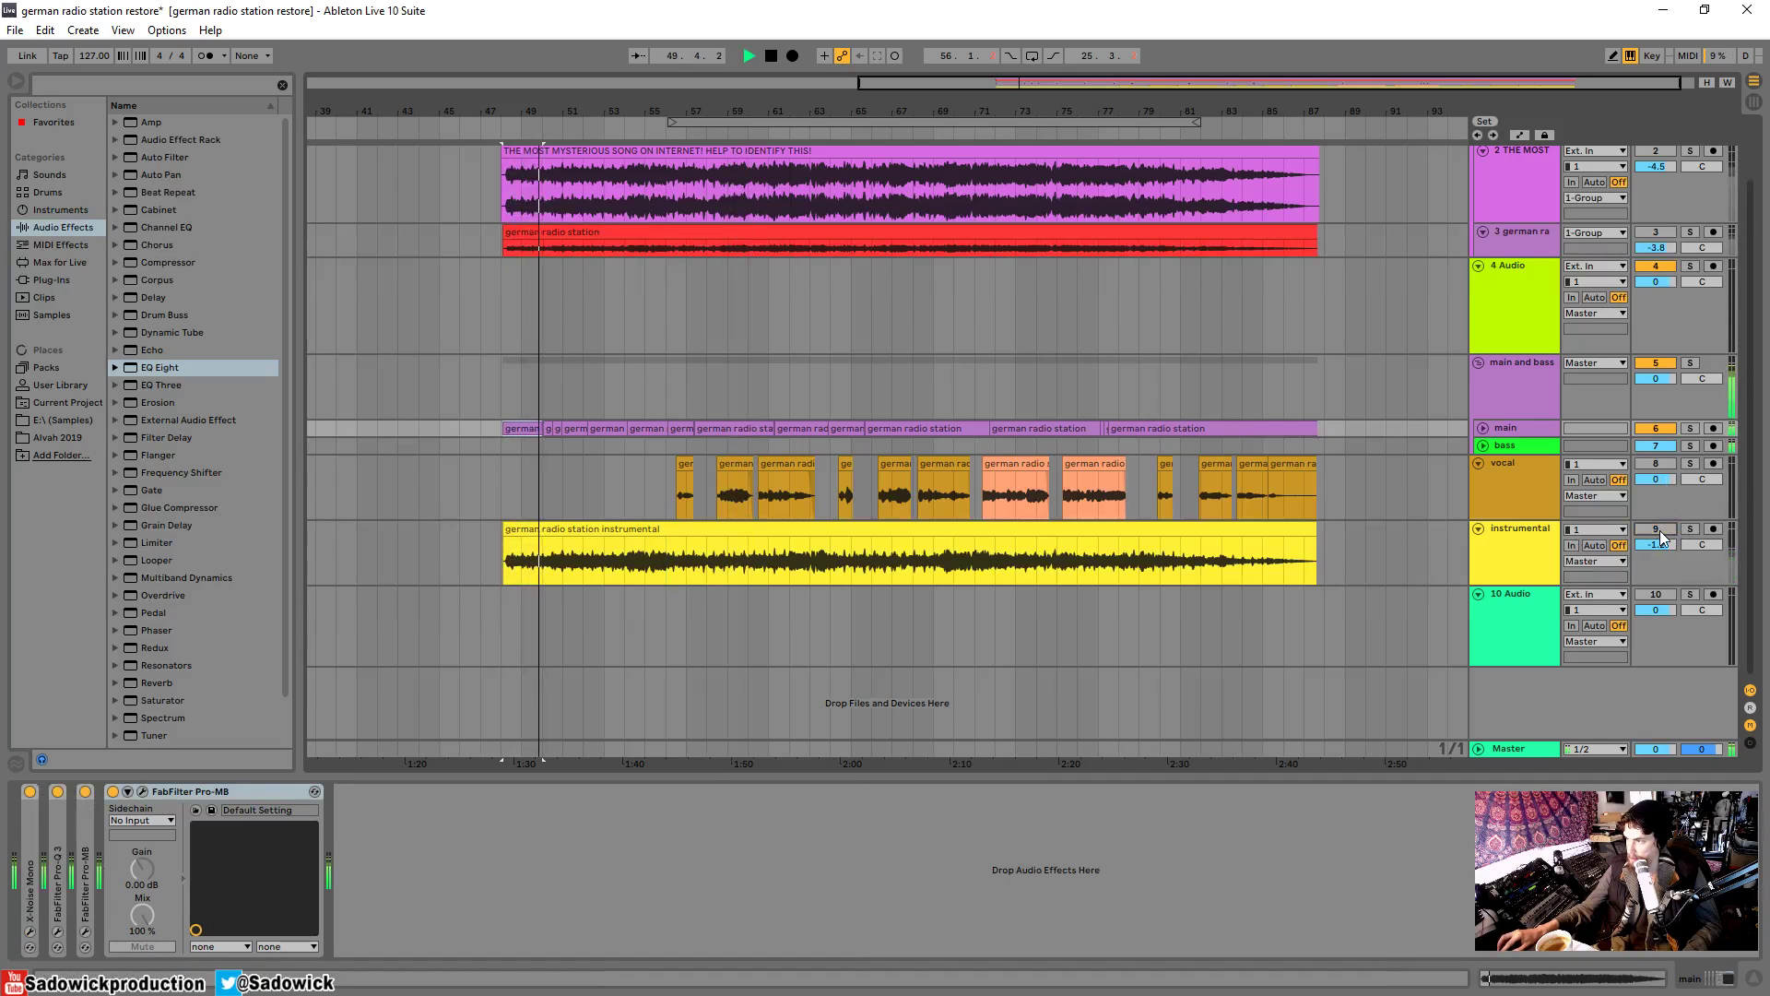
click(1691, 529)
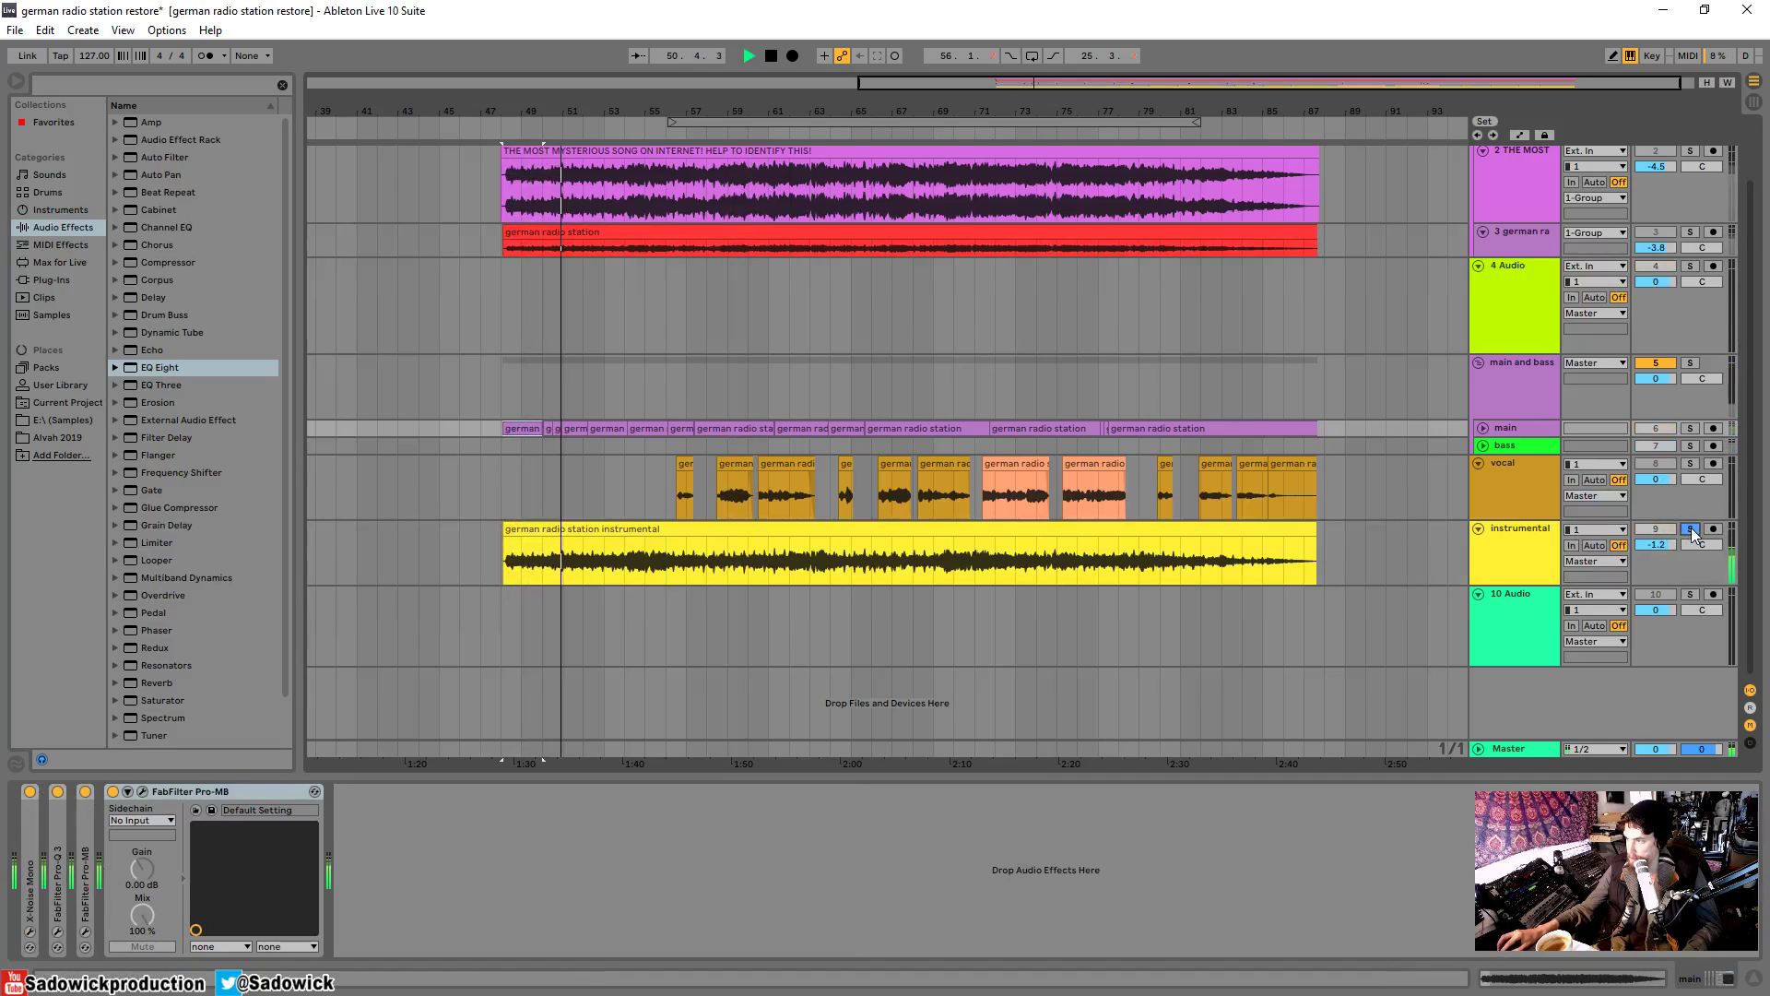
click(1691, 529)
click(1684, 563)
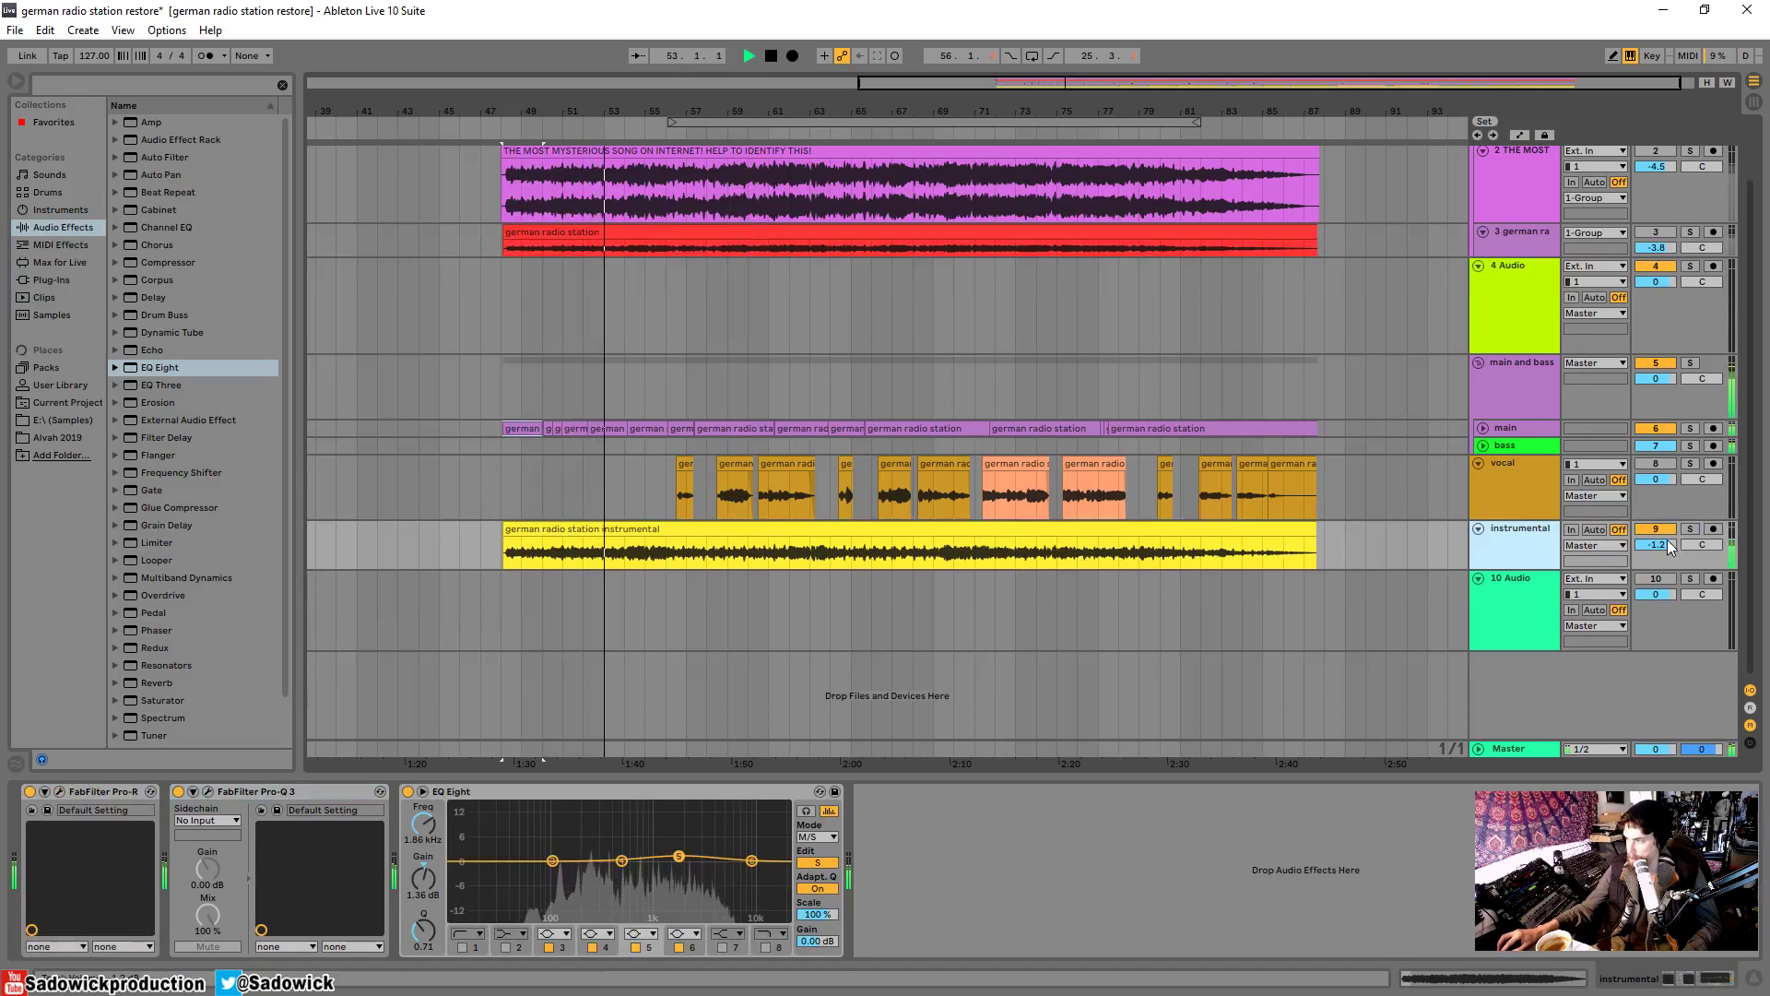
- Reduce the EQ Eight side boost to about 0.12 dB near 1.67 kHz, and collapse the Pro-Q 3 and EQ Eight devices
click(1691, 529)
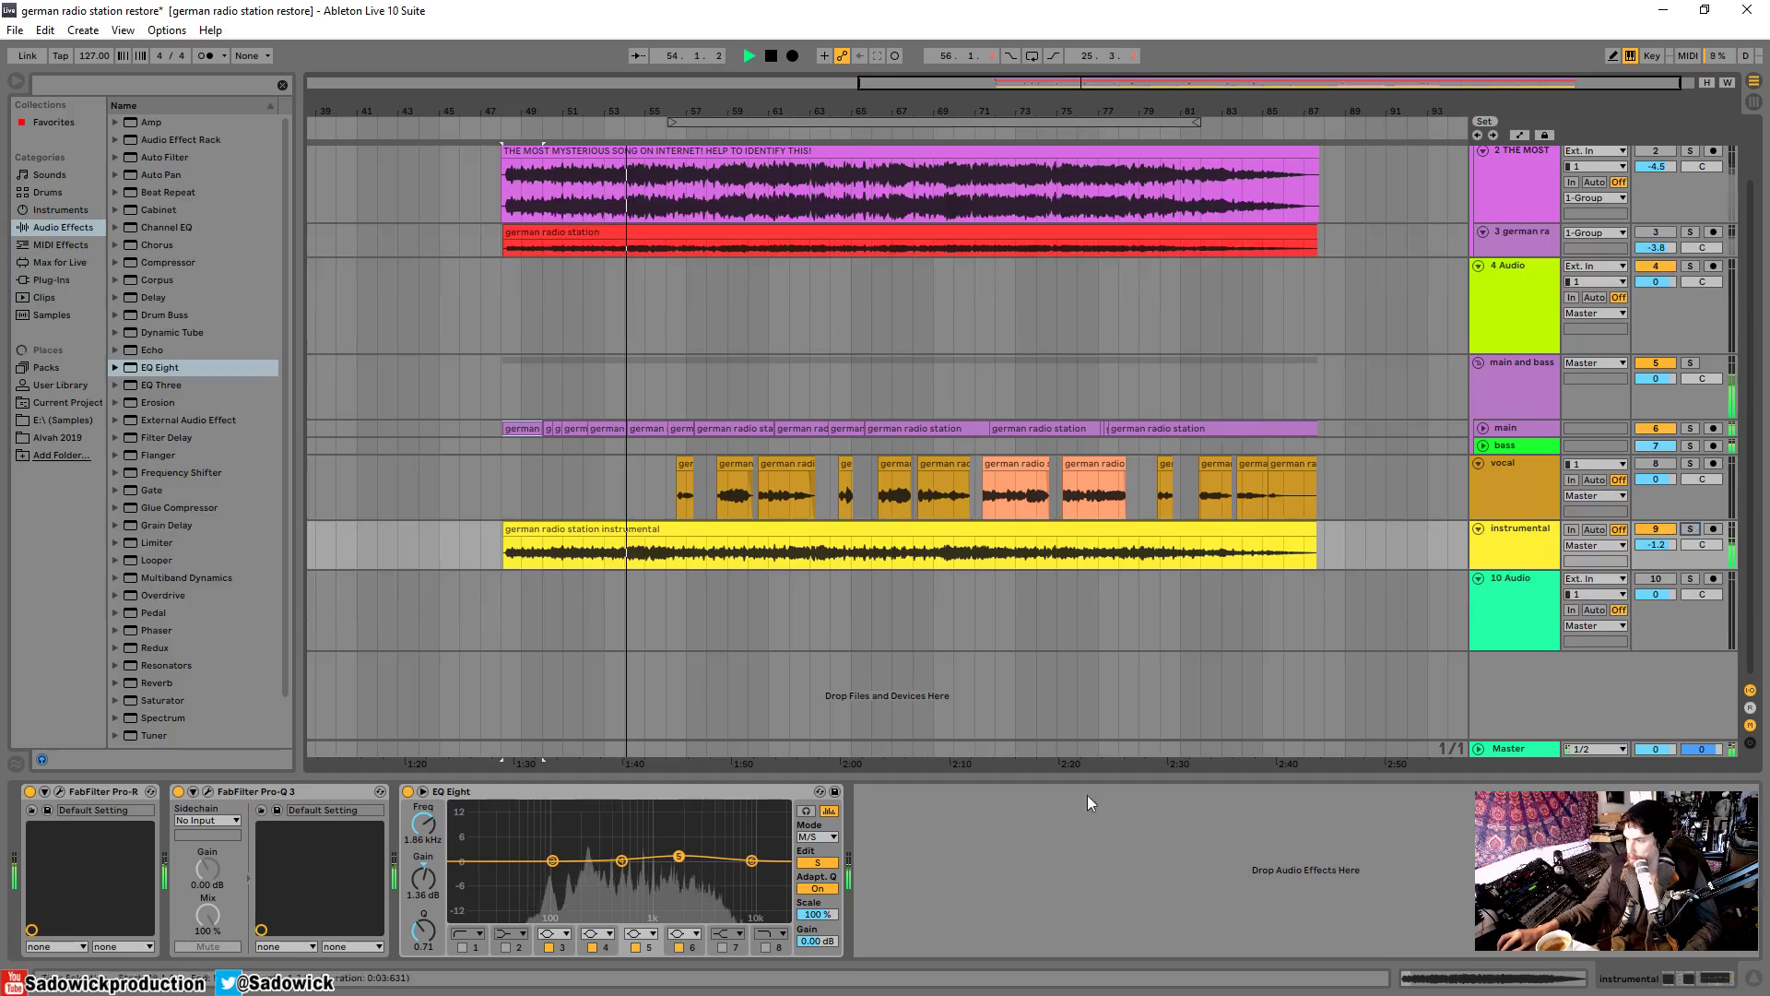
click(1691, 529)
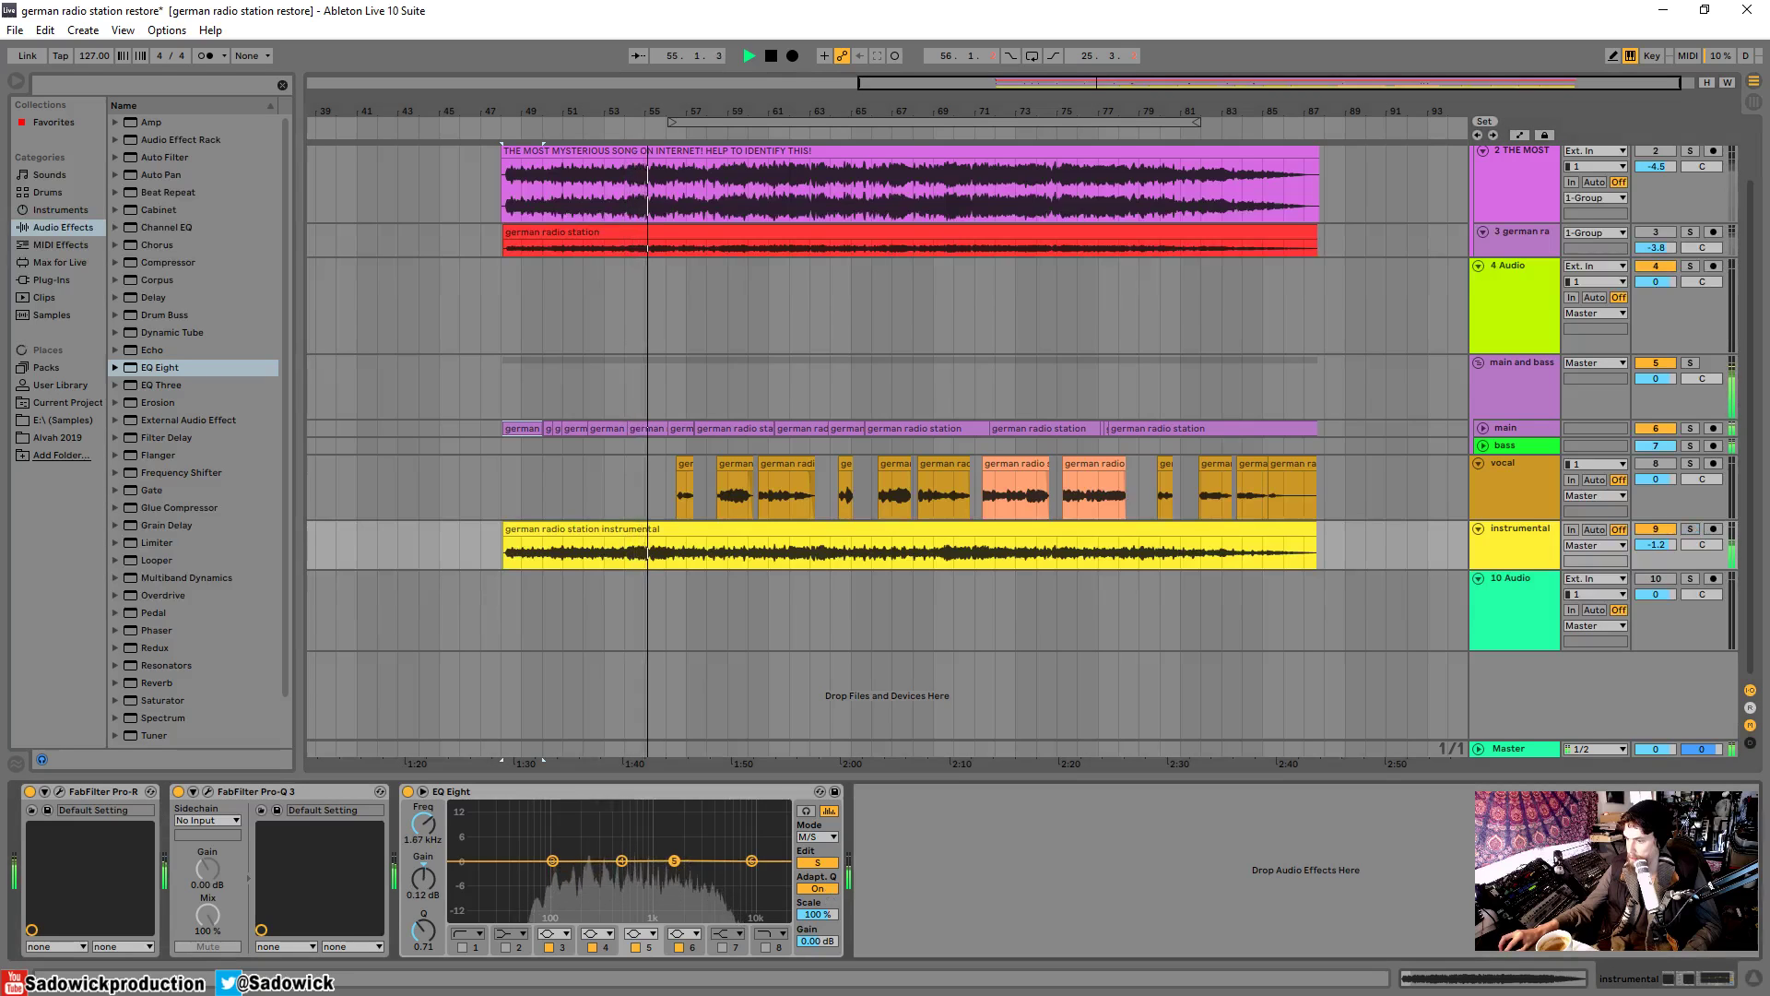
double_click(302, 792)
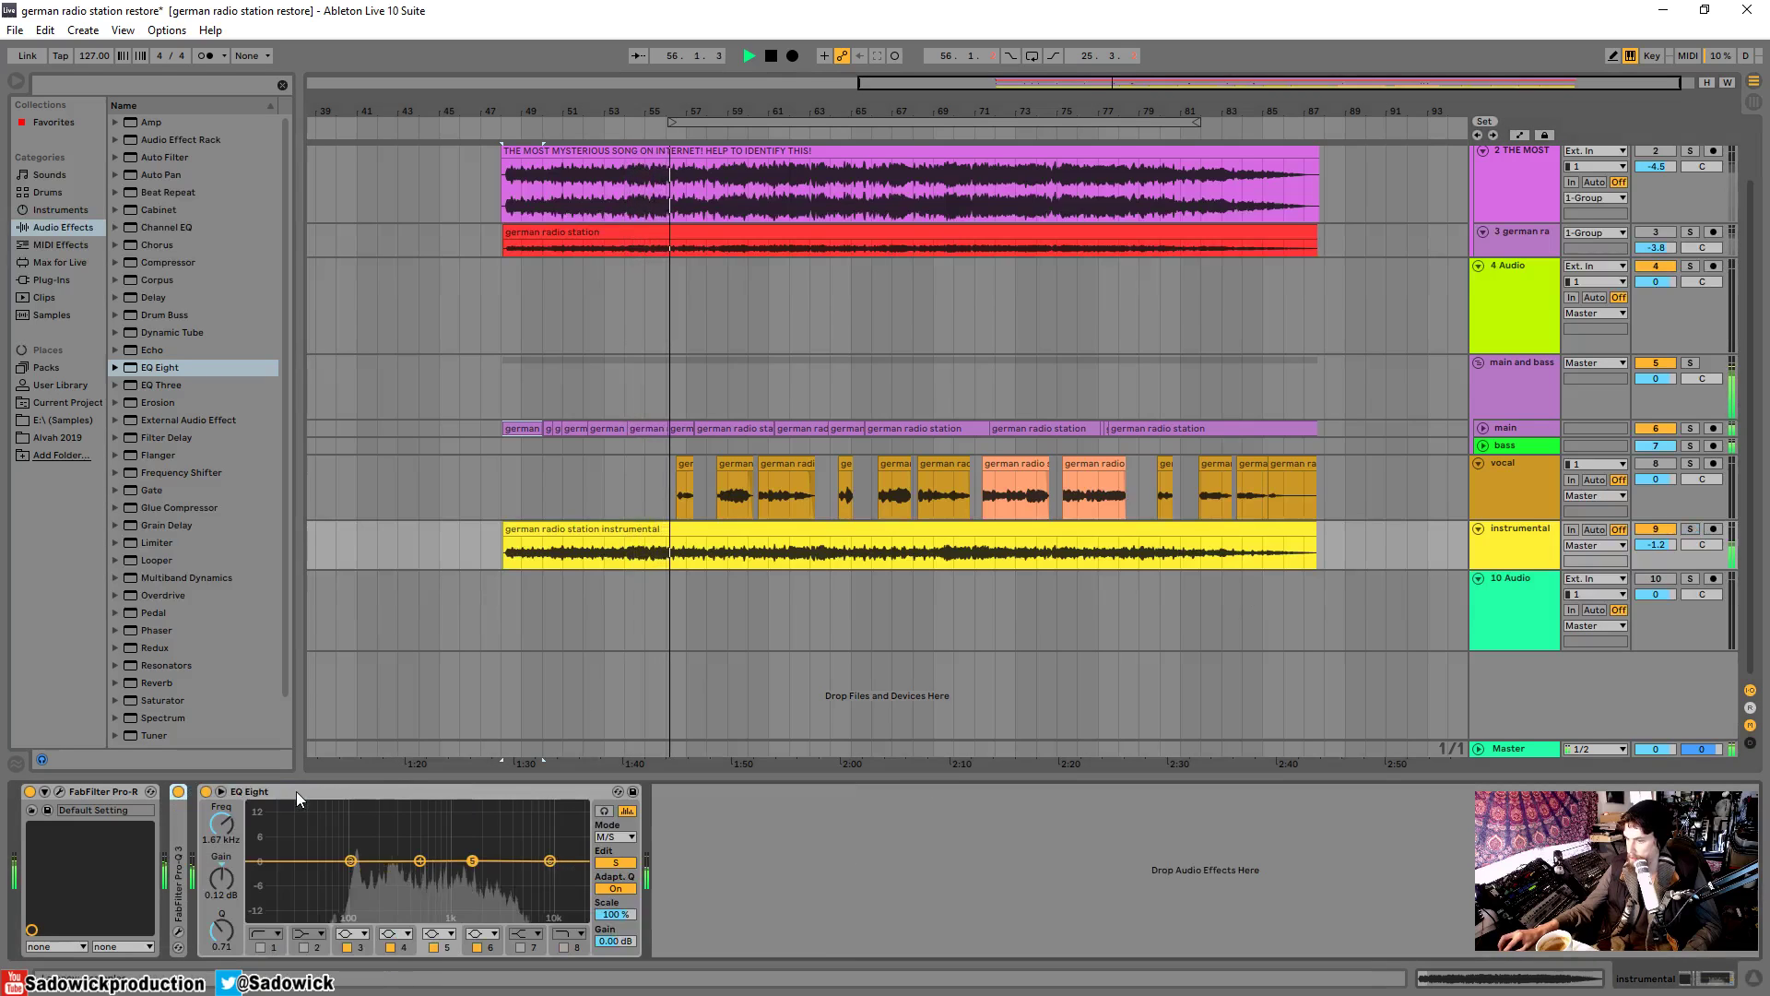
double_click(297, 791)
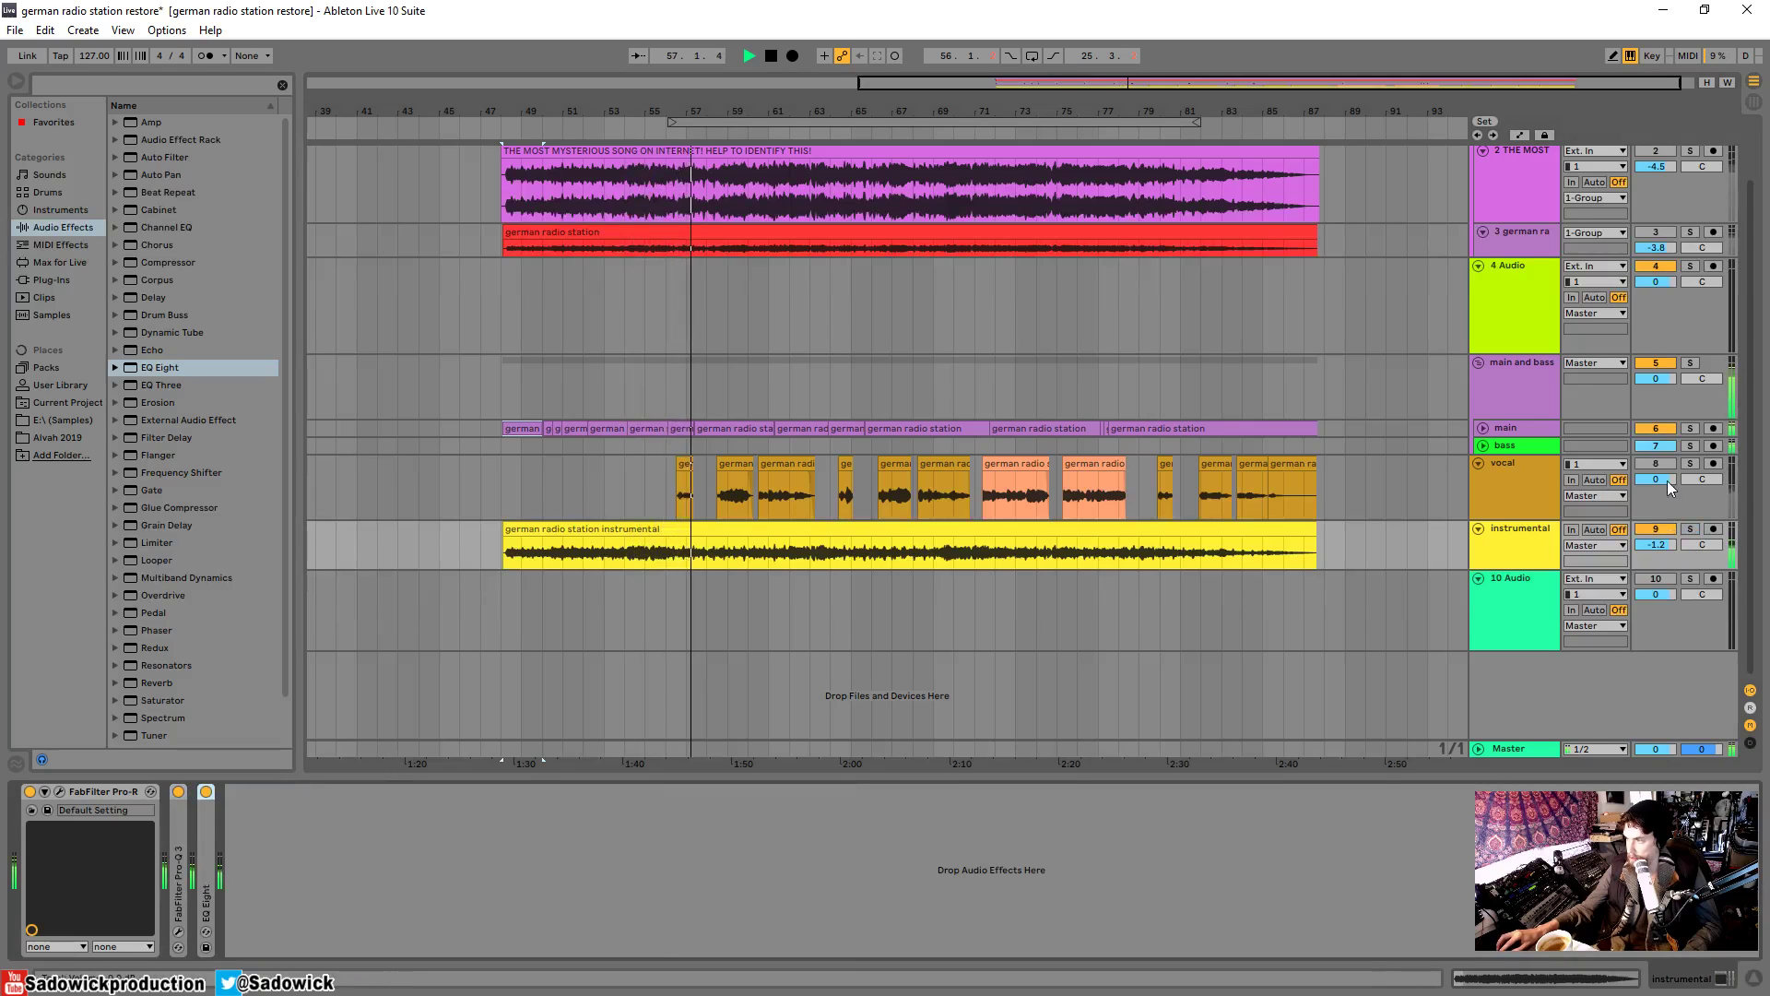
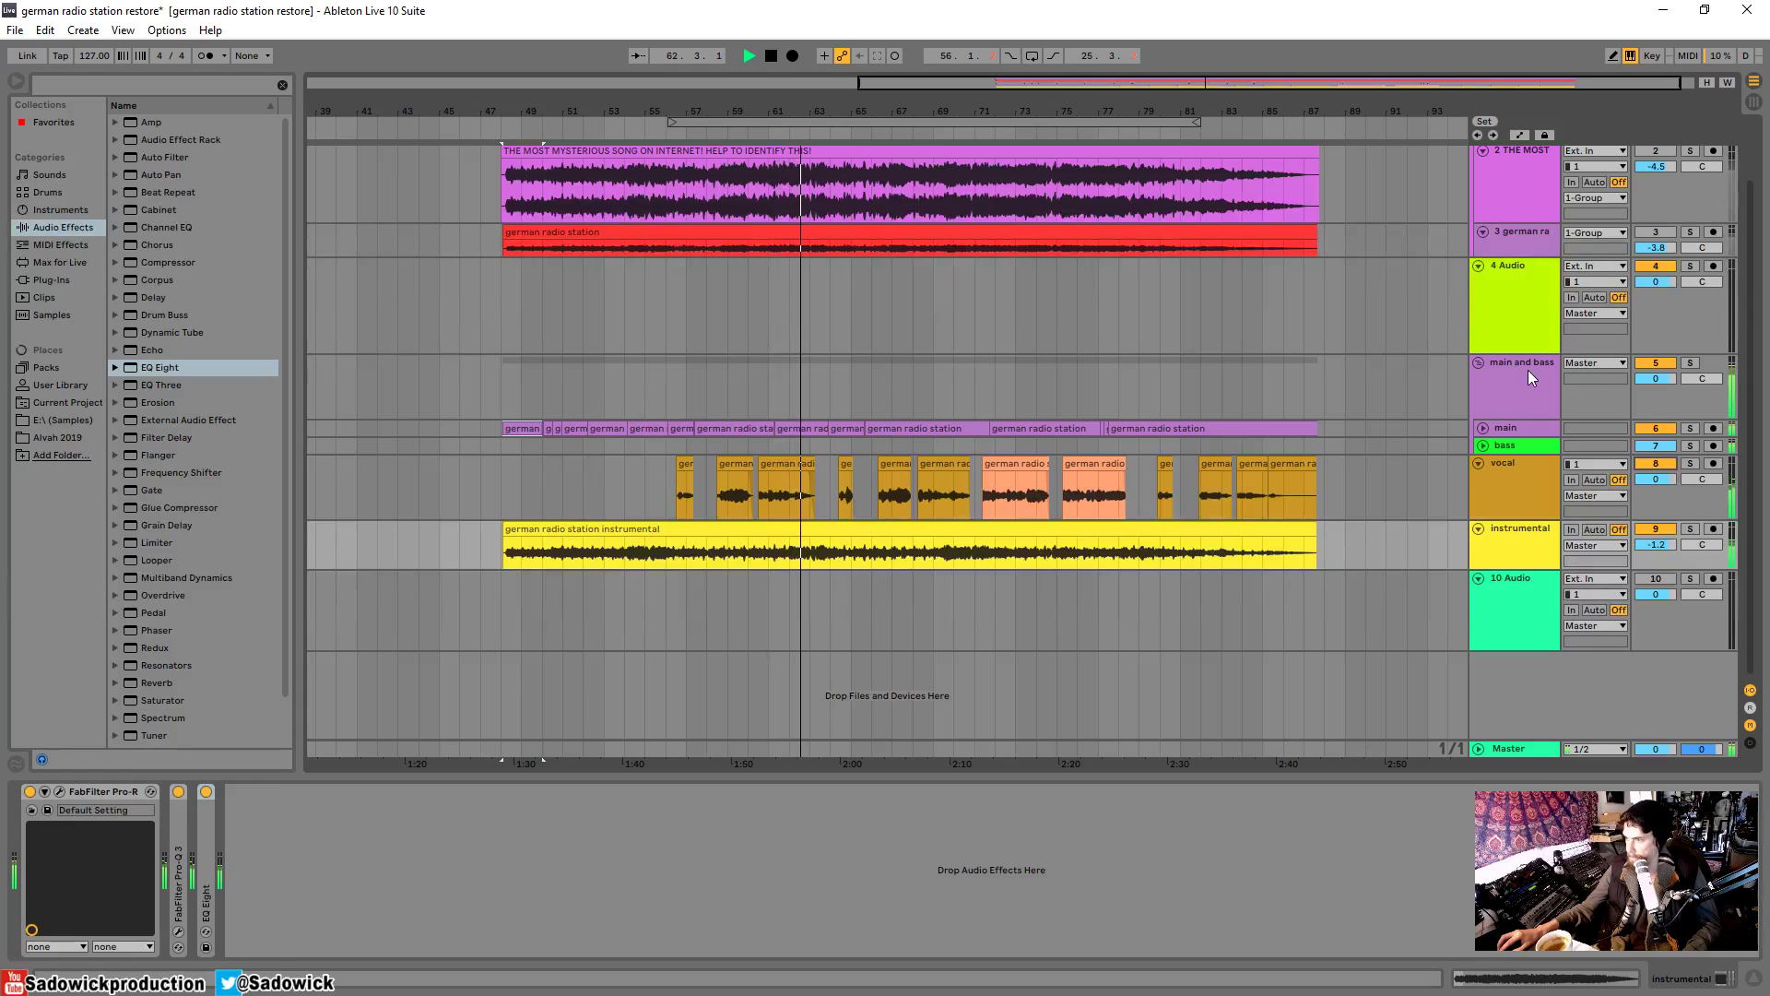
- Solo the instrumental track, increase its track height, and unfold the main track for a closer look at bars 50 to 78
click(1690, 529)
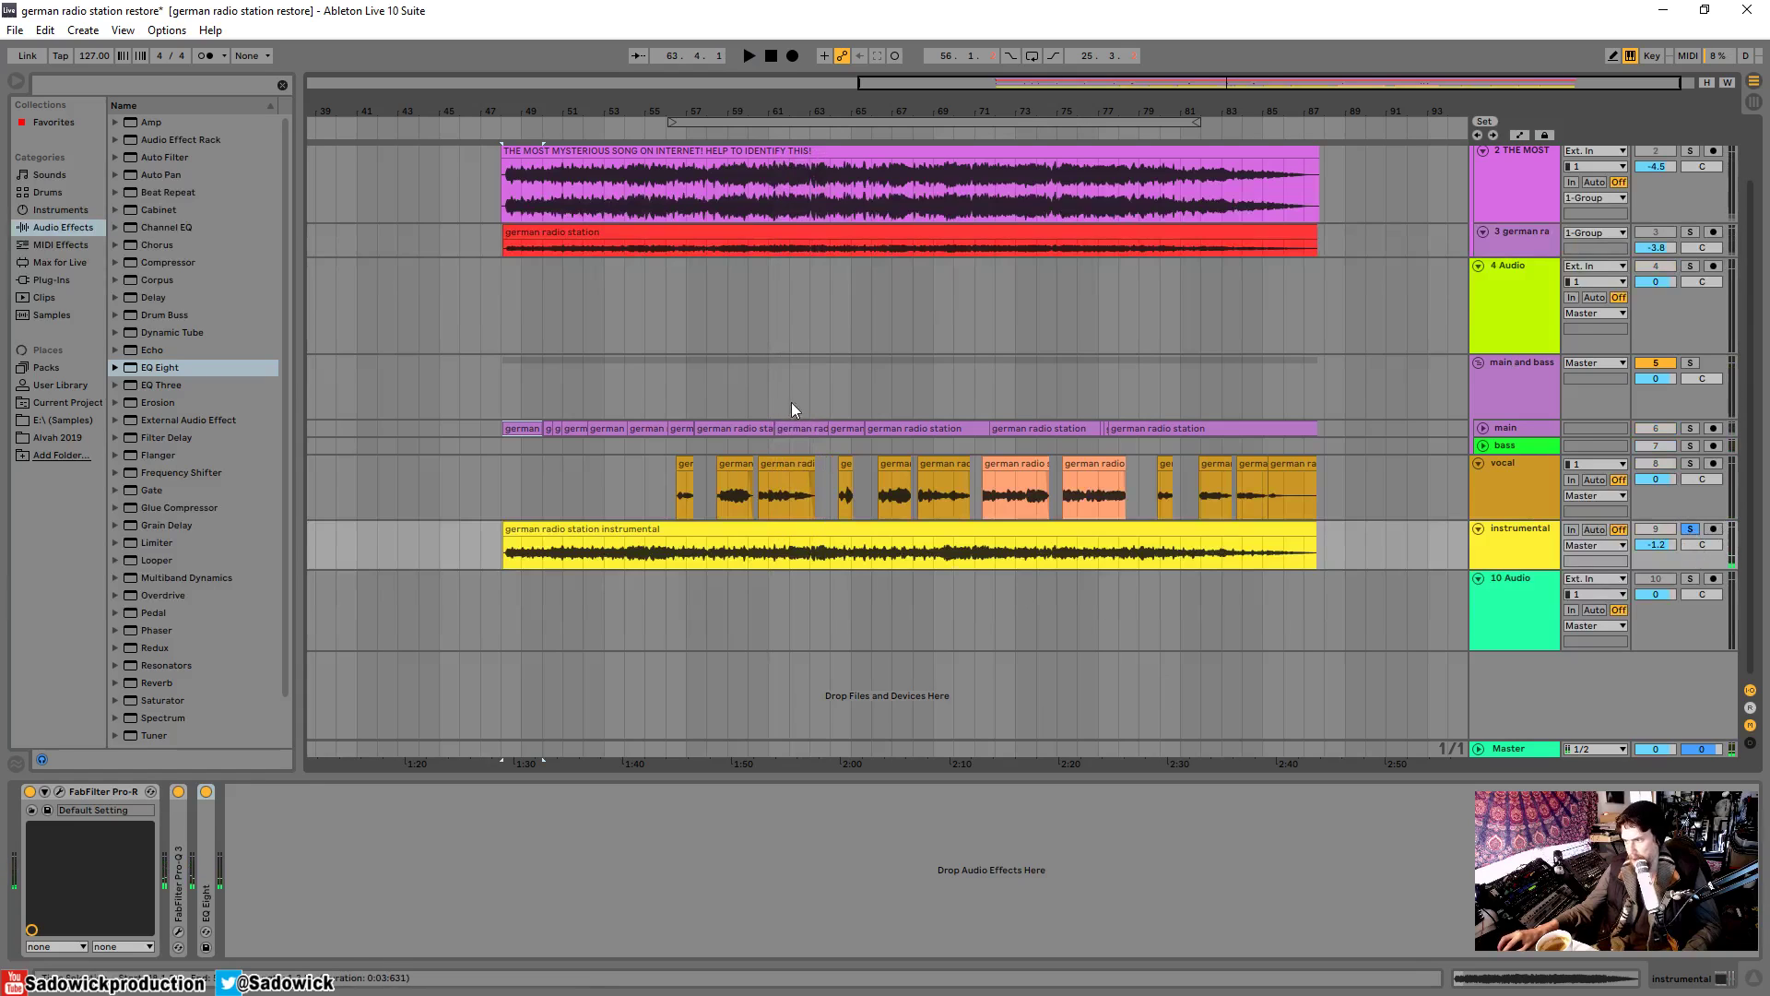
click(764, 425)
click(1517, 544)
drag(1517, 569, 1517, 601)
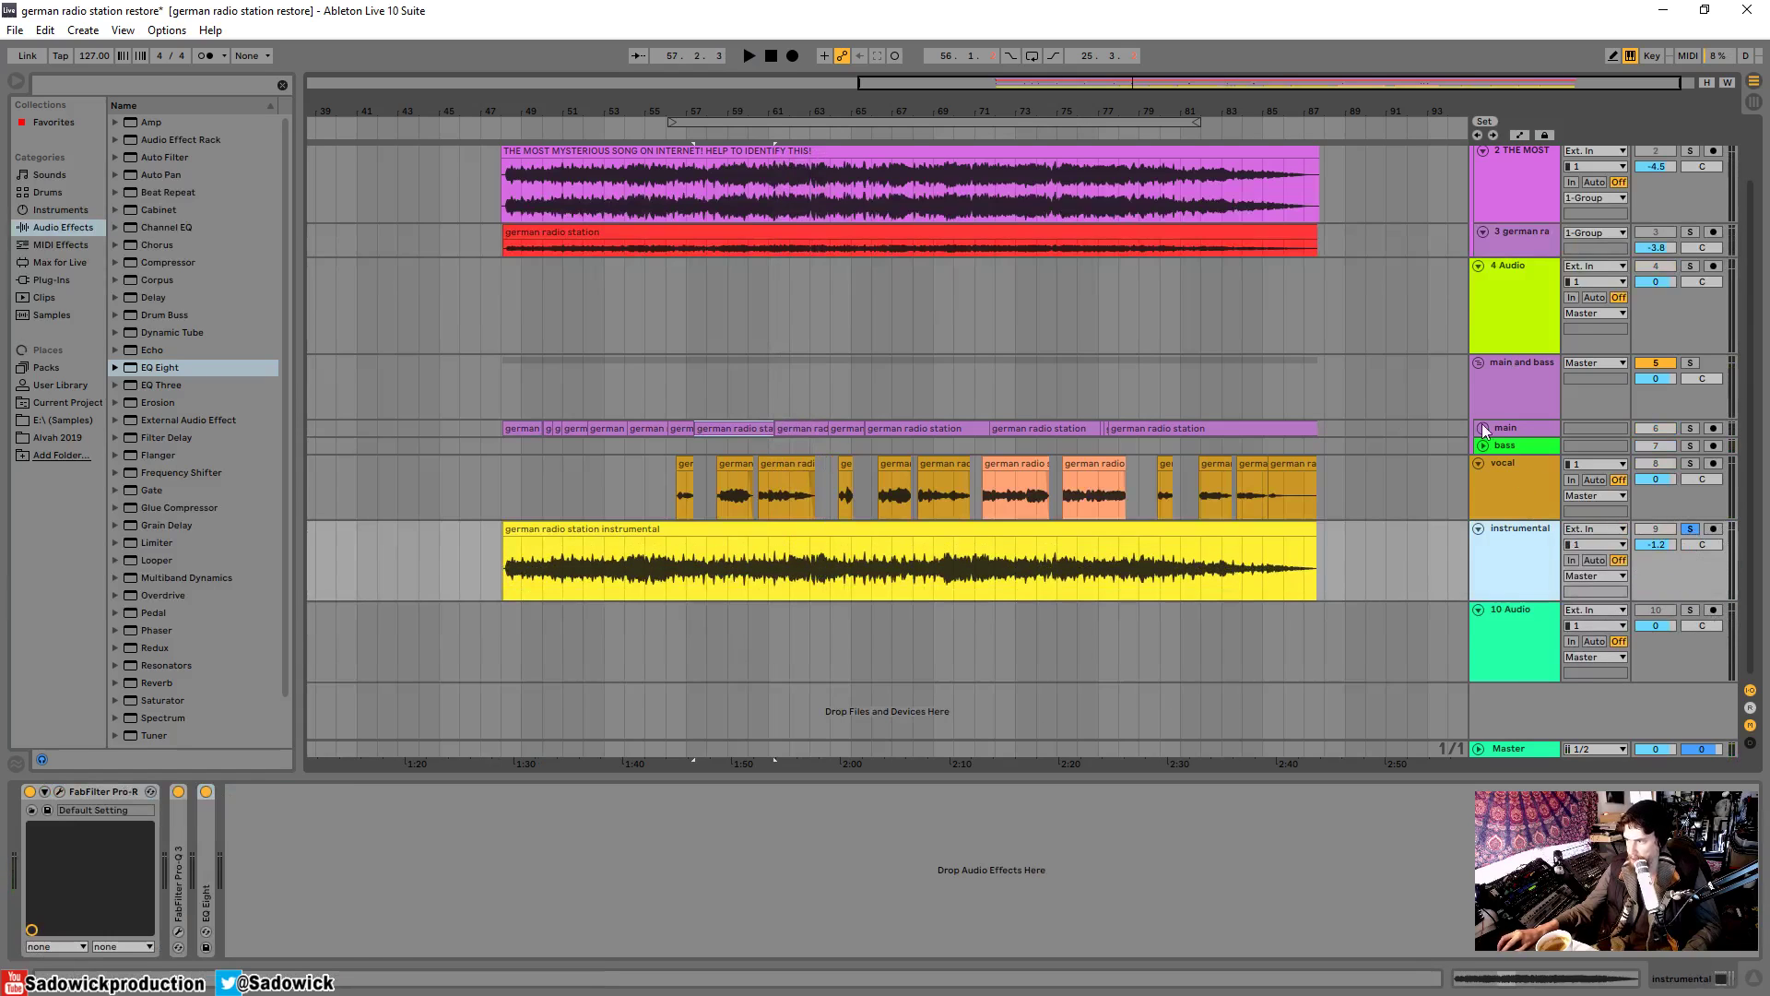
click(1483, 428)
scroll(765, 452, up, 3)
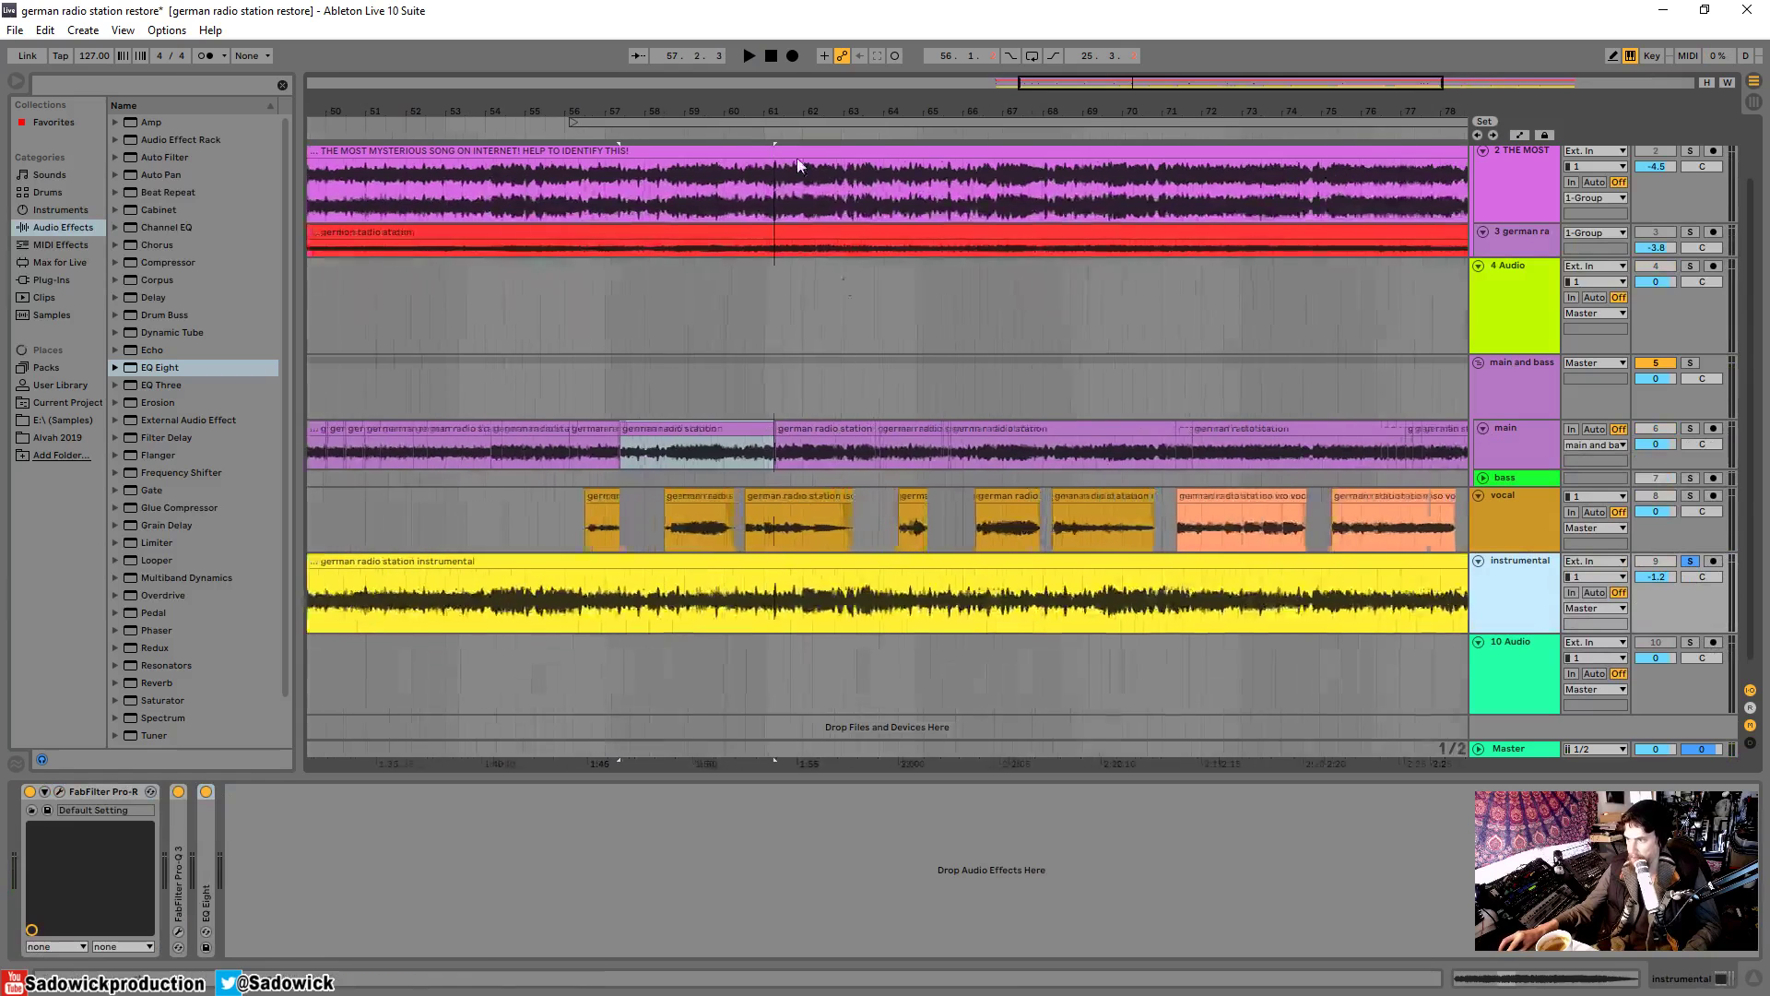
- Play the soloed instrumental from about bar 57 and switch its solo off to compare it with the full mix
click(725, 457)
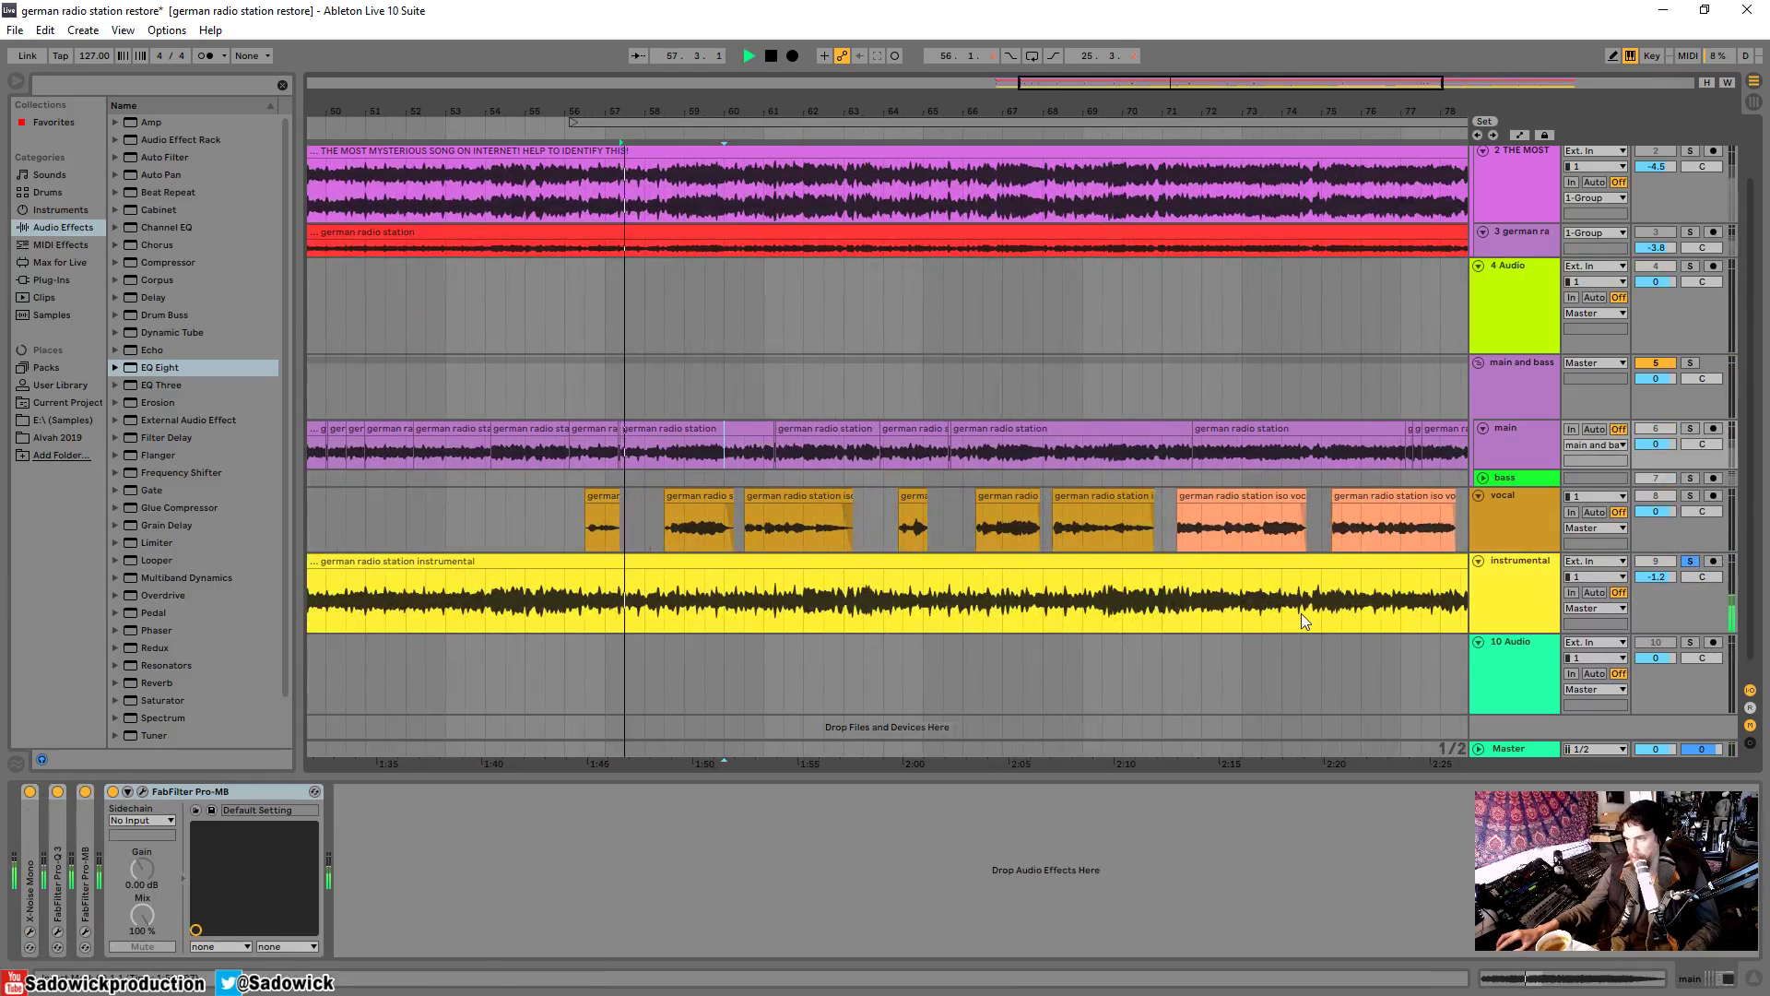
click(1690, 561)
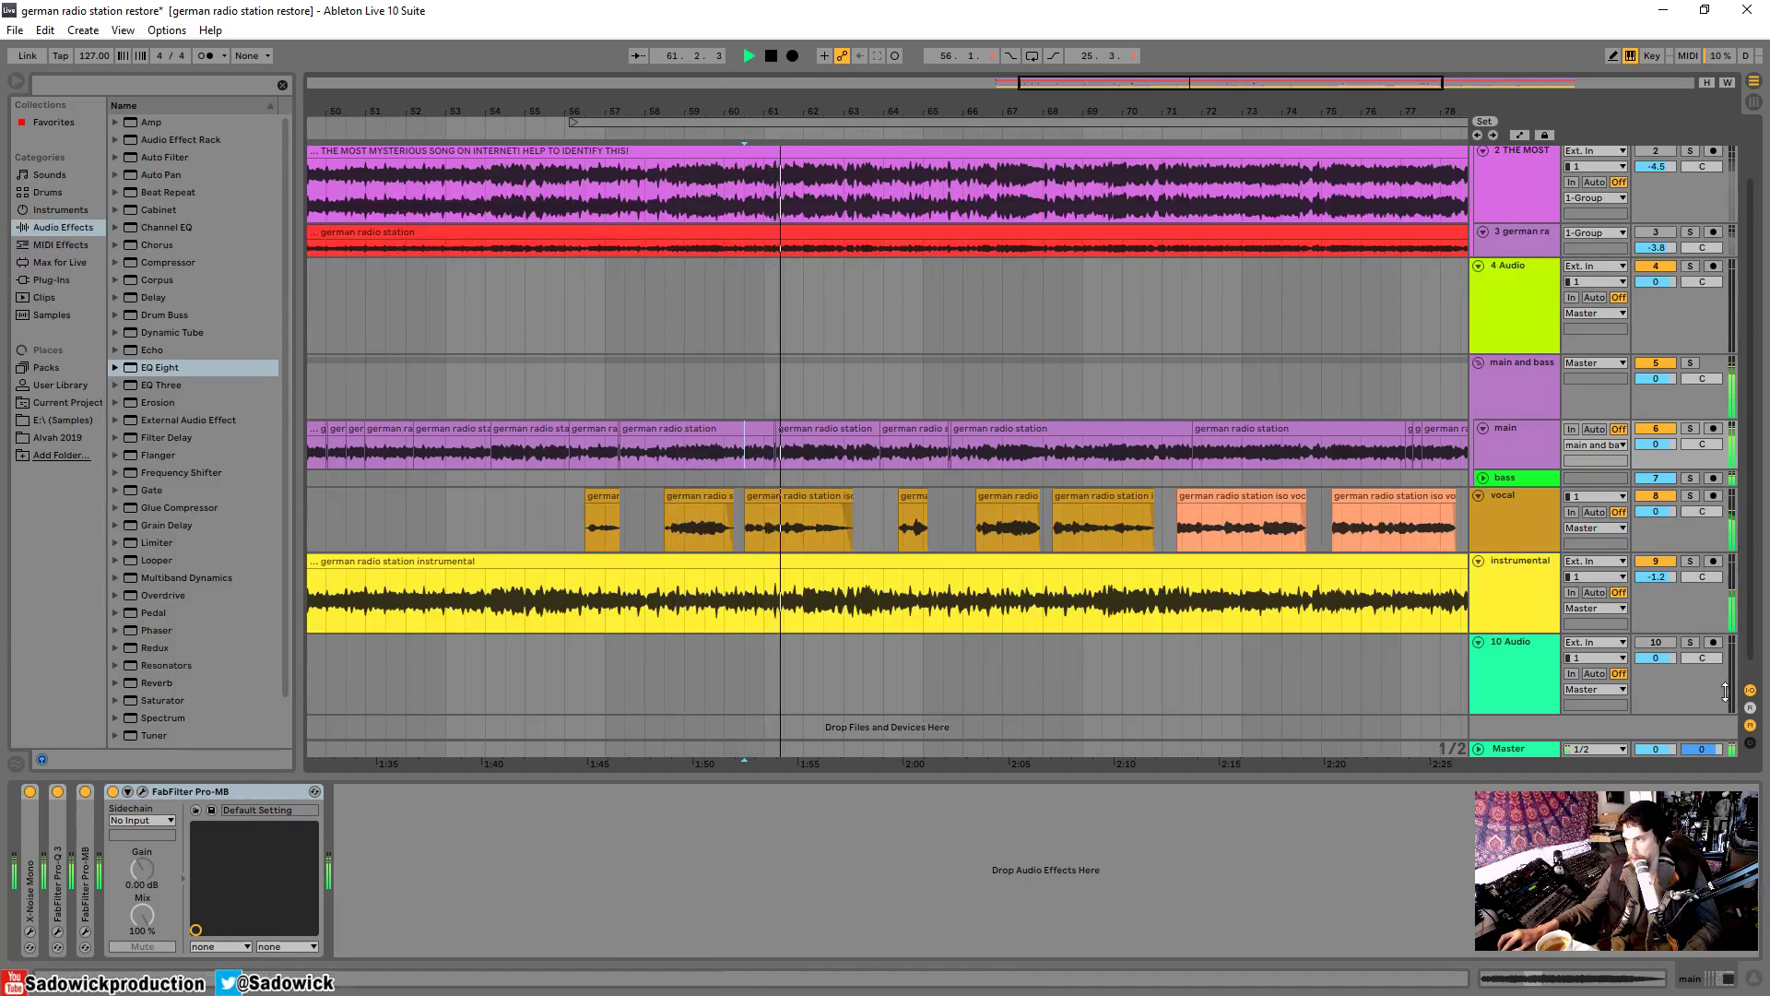
click(1680, 625)
- Expand the instrumental's EQ Eight and sweep its side-channel bands during playback, trying band 5 near 316 Hz and band 4 at 6.08 dB
double_click(207, 828)
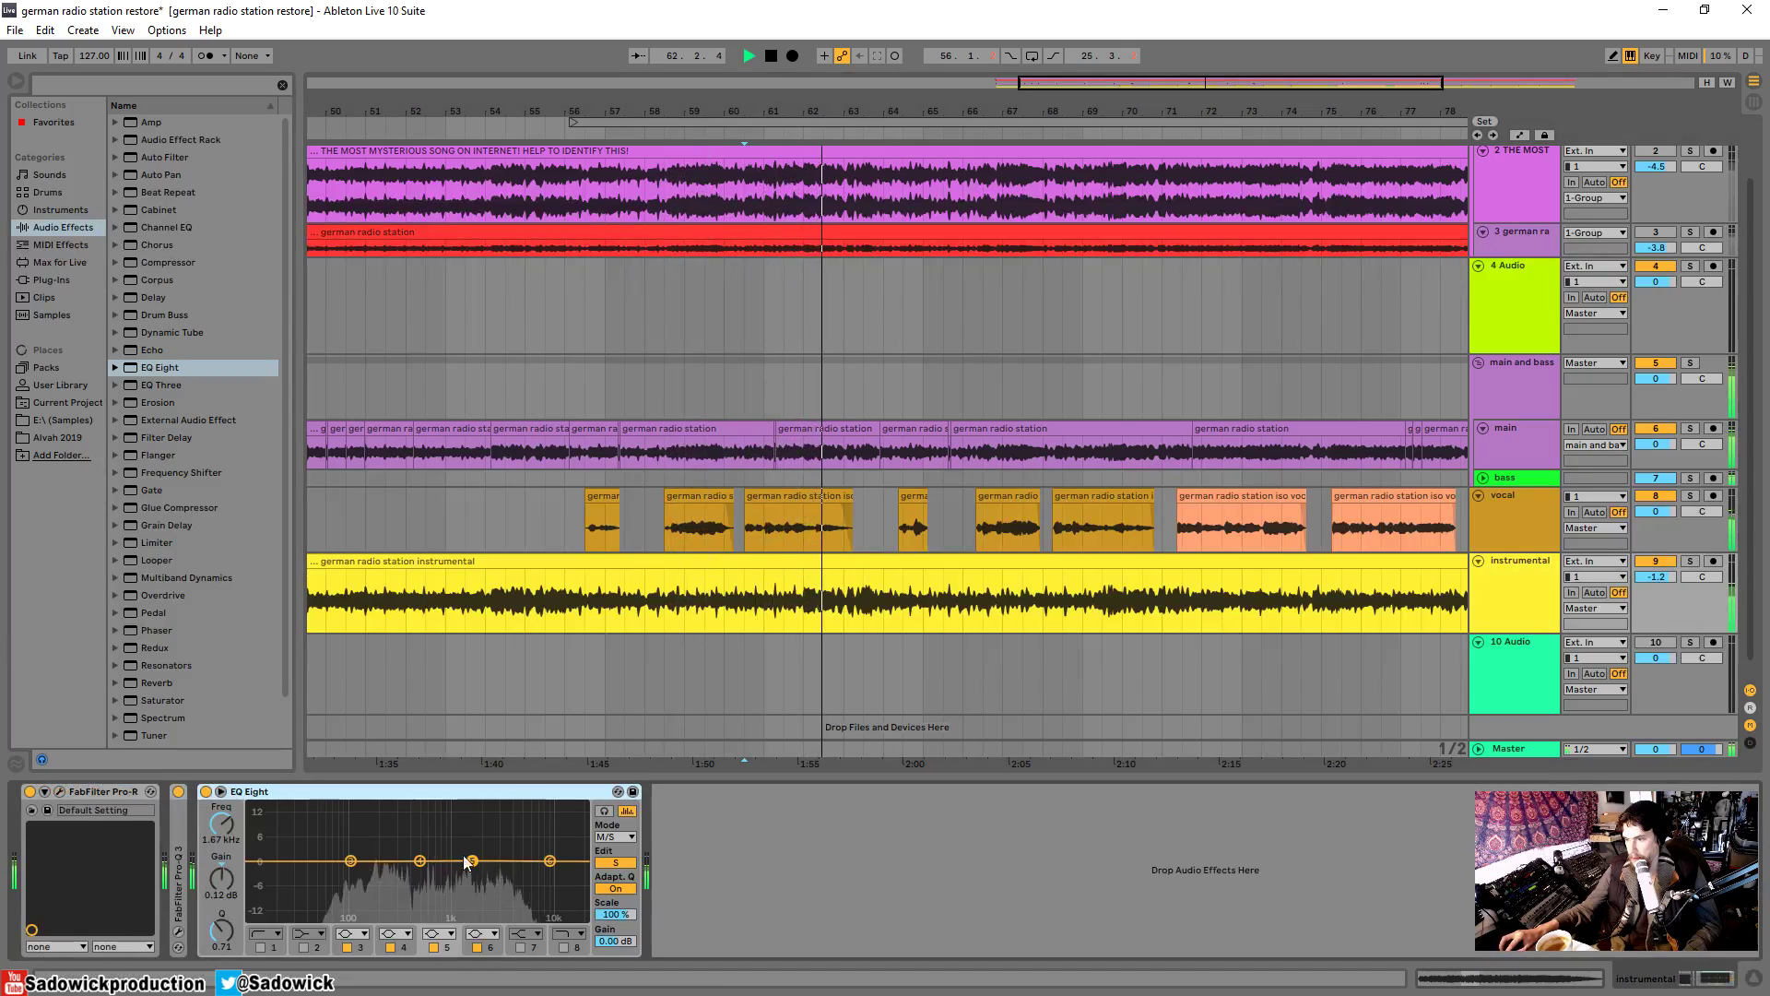
key(space)
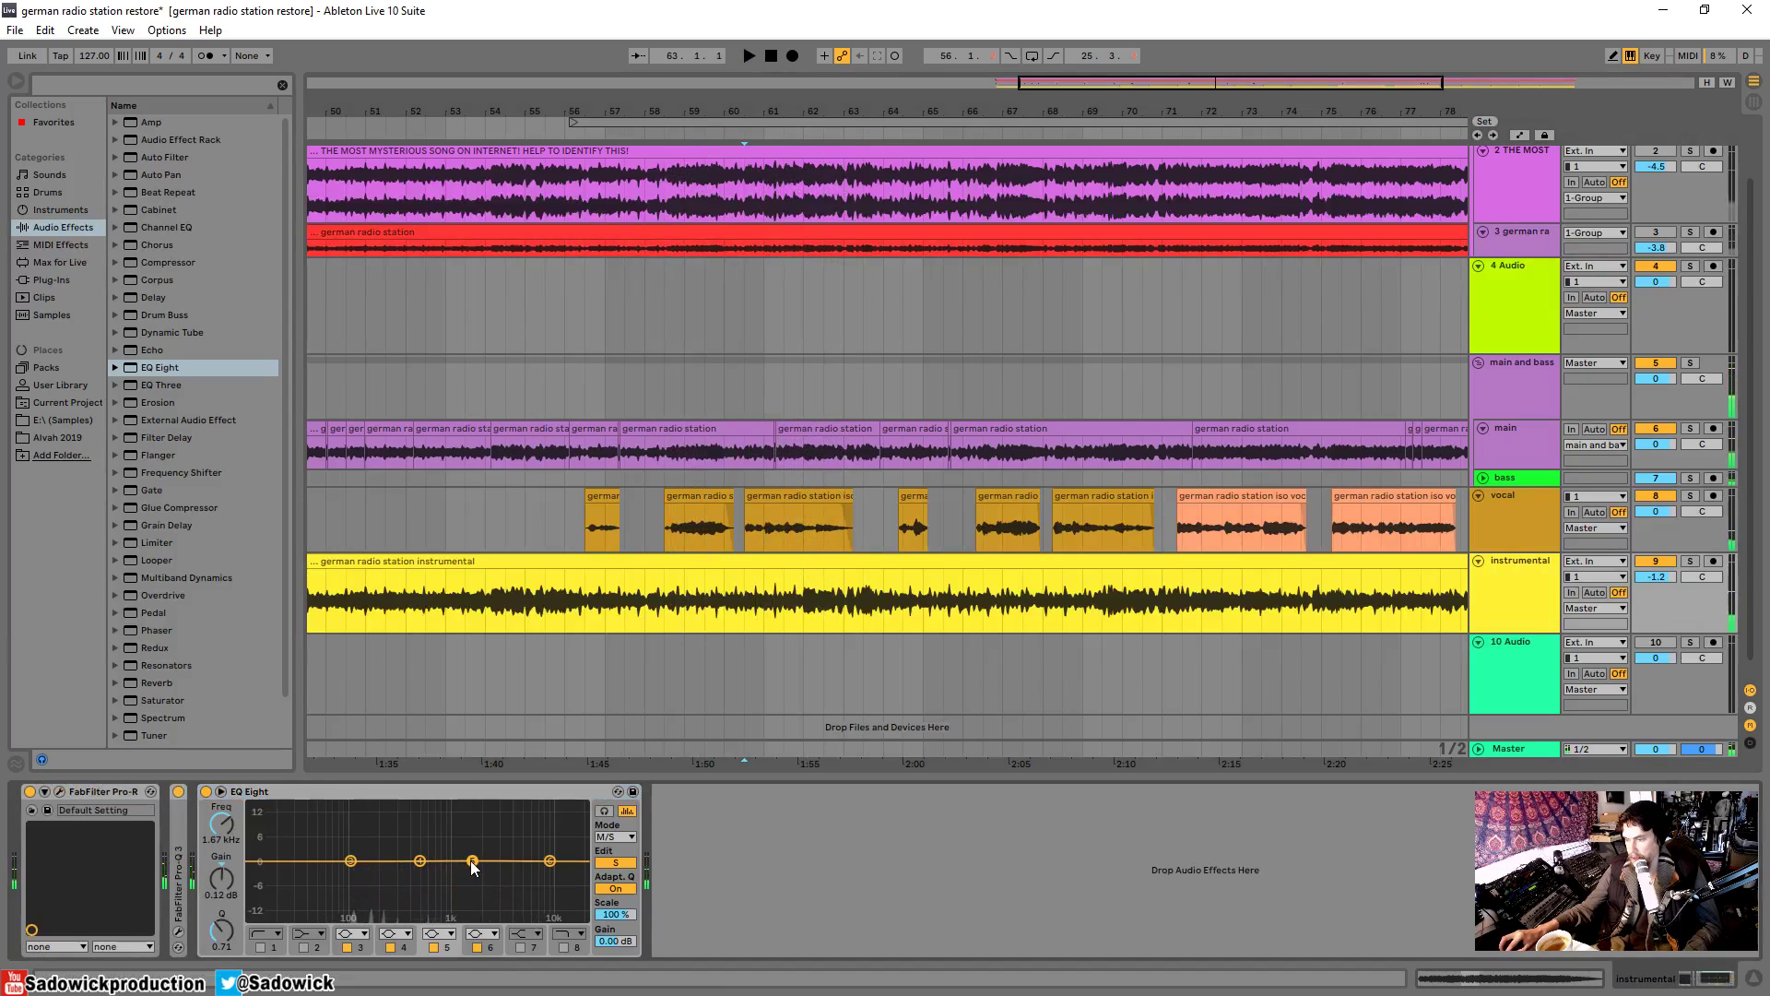
key(space)
drag(472, 861, 403, 815)
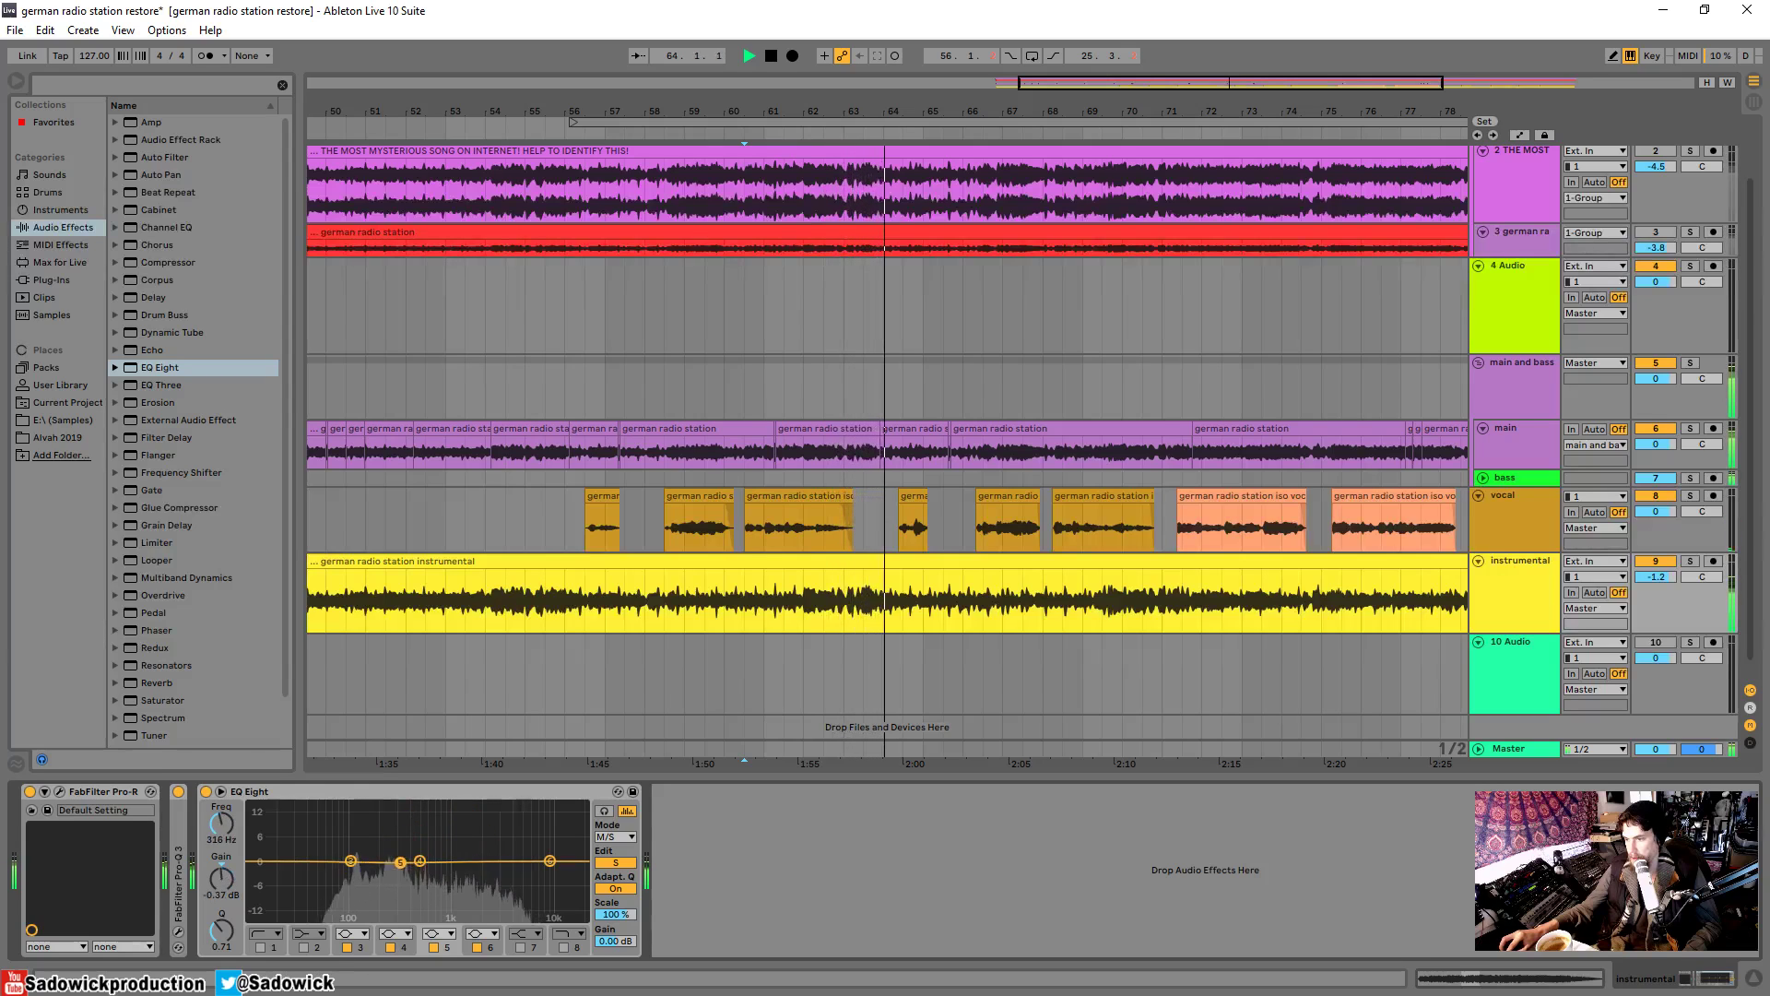
key(space)
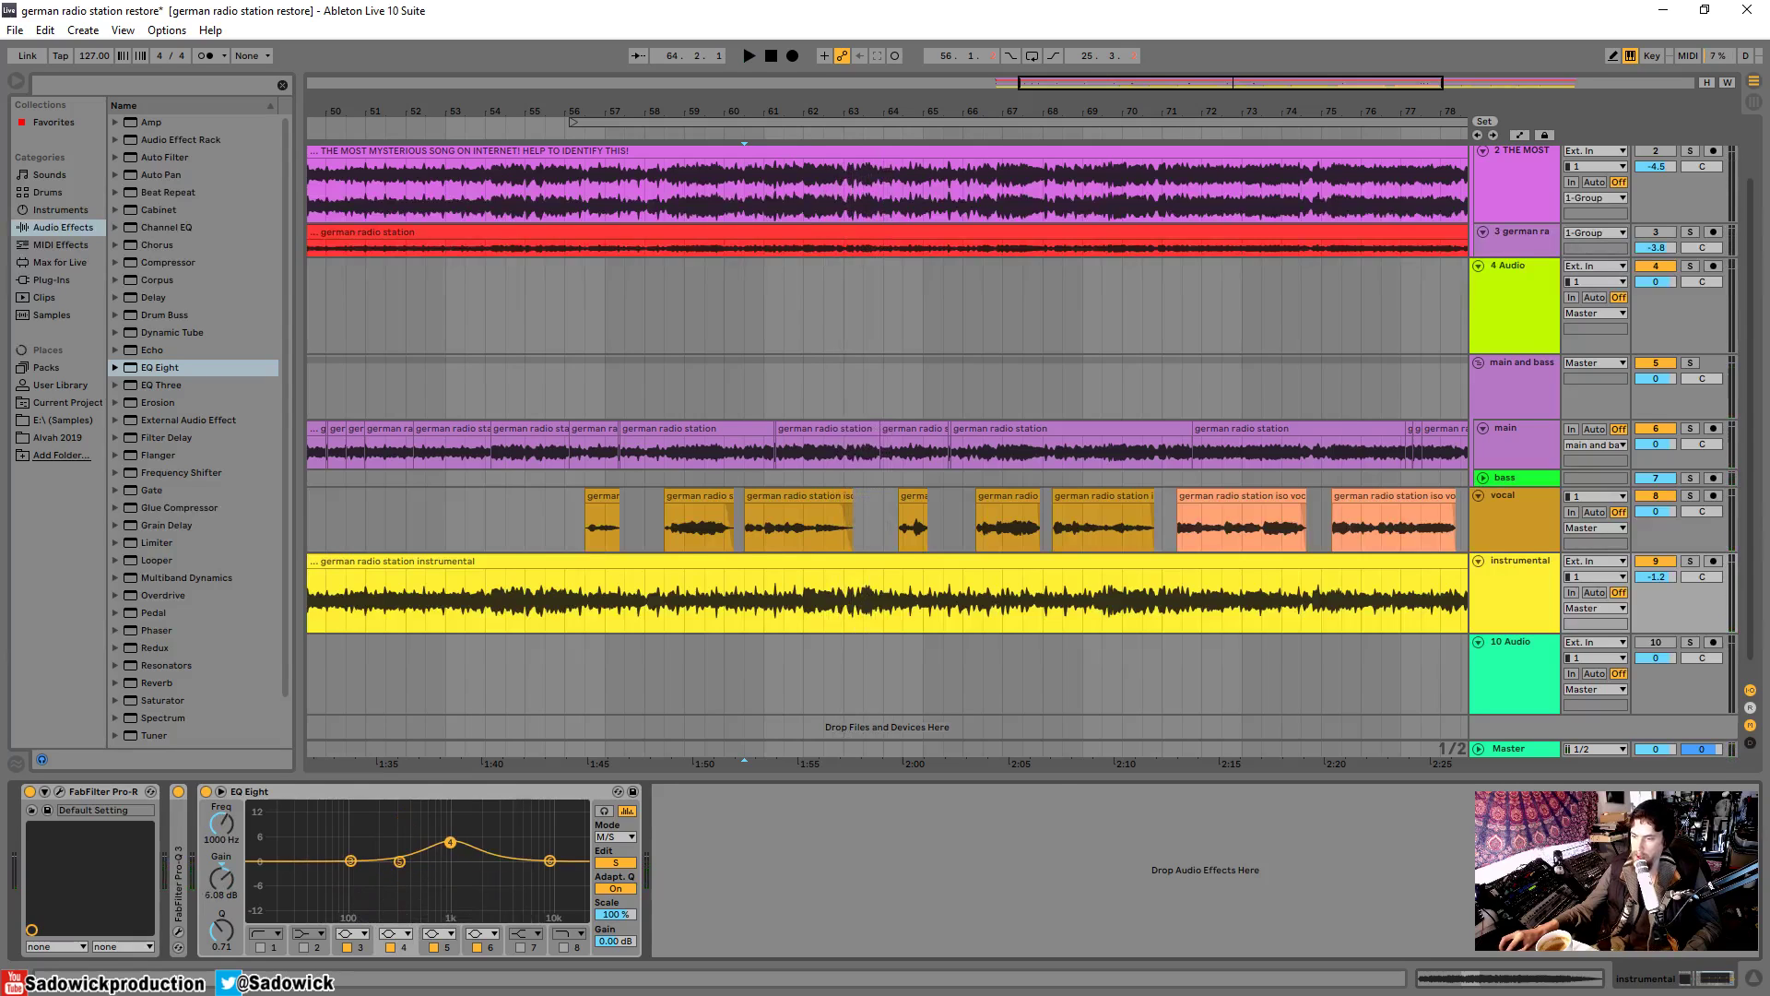
key(space)
drag(449, 841, 397, 851)
- Stop playback, turn off all of EQ Eight's side-channel bands, and collapse the device
key(space)
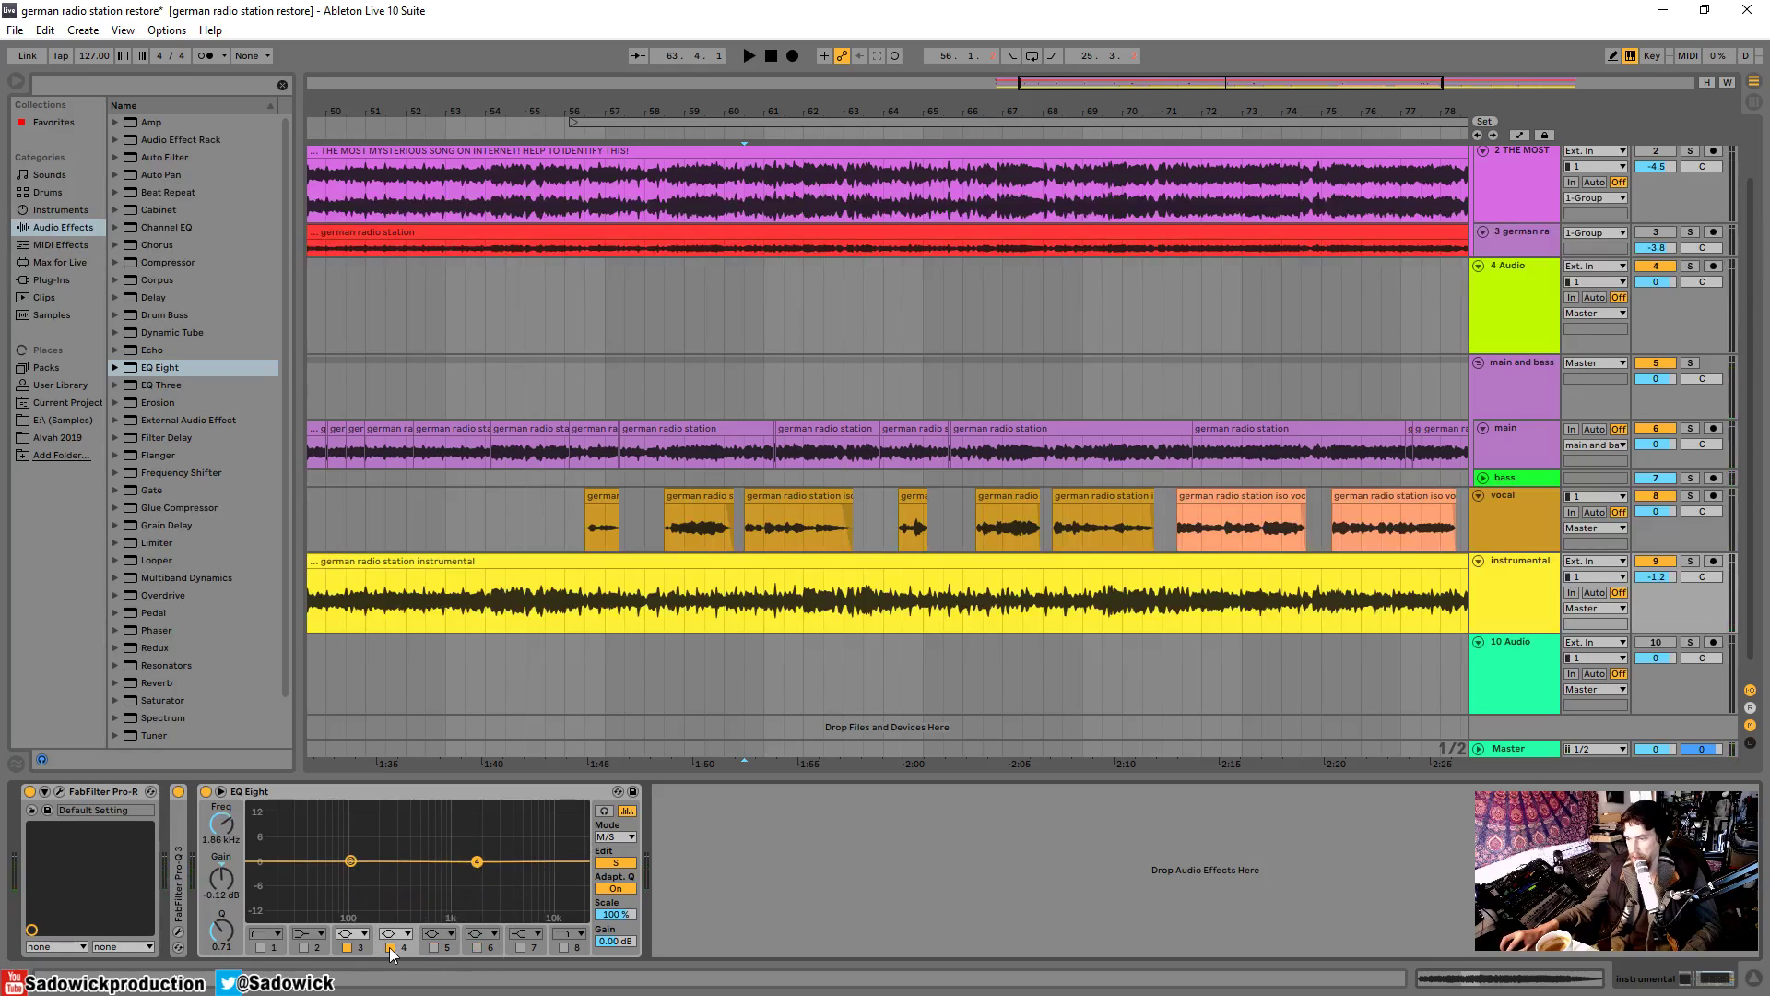
click(348, 947)
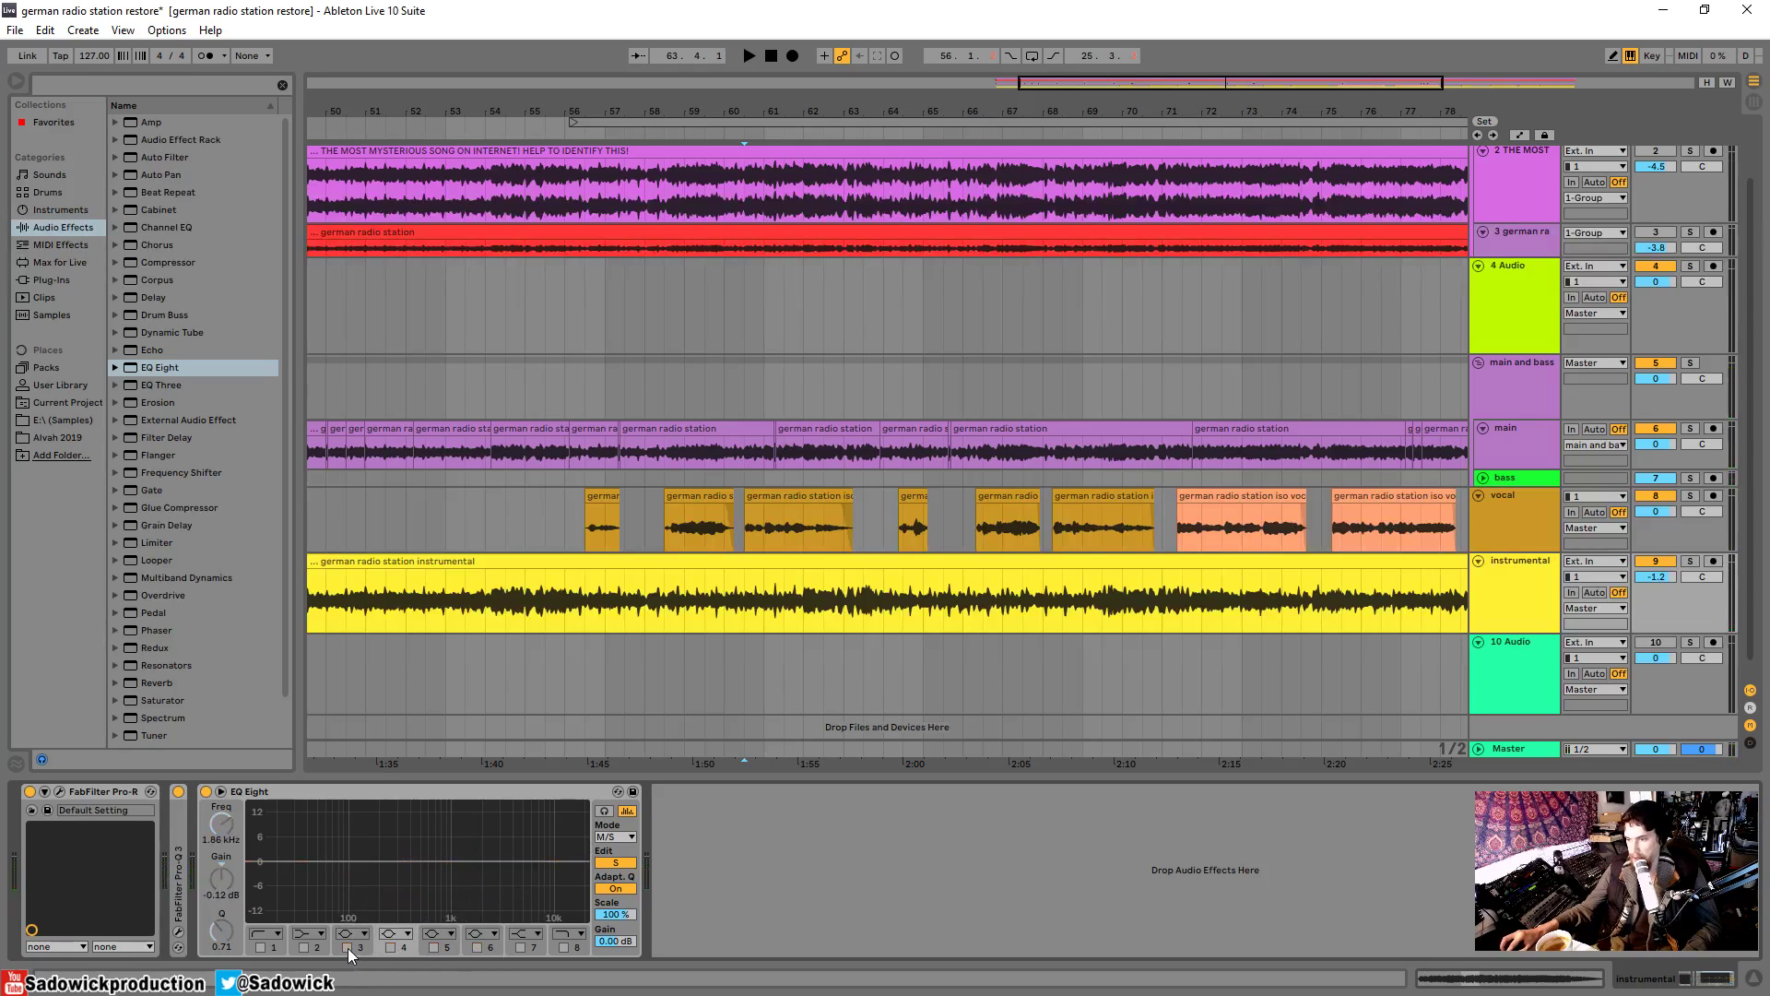
double_click(424, 793)
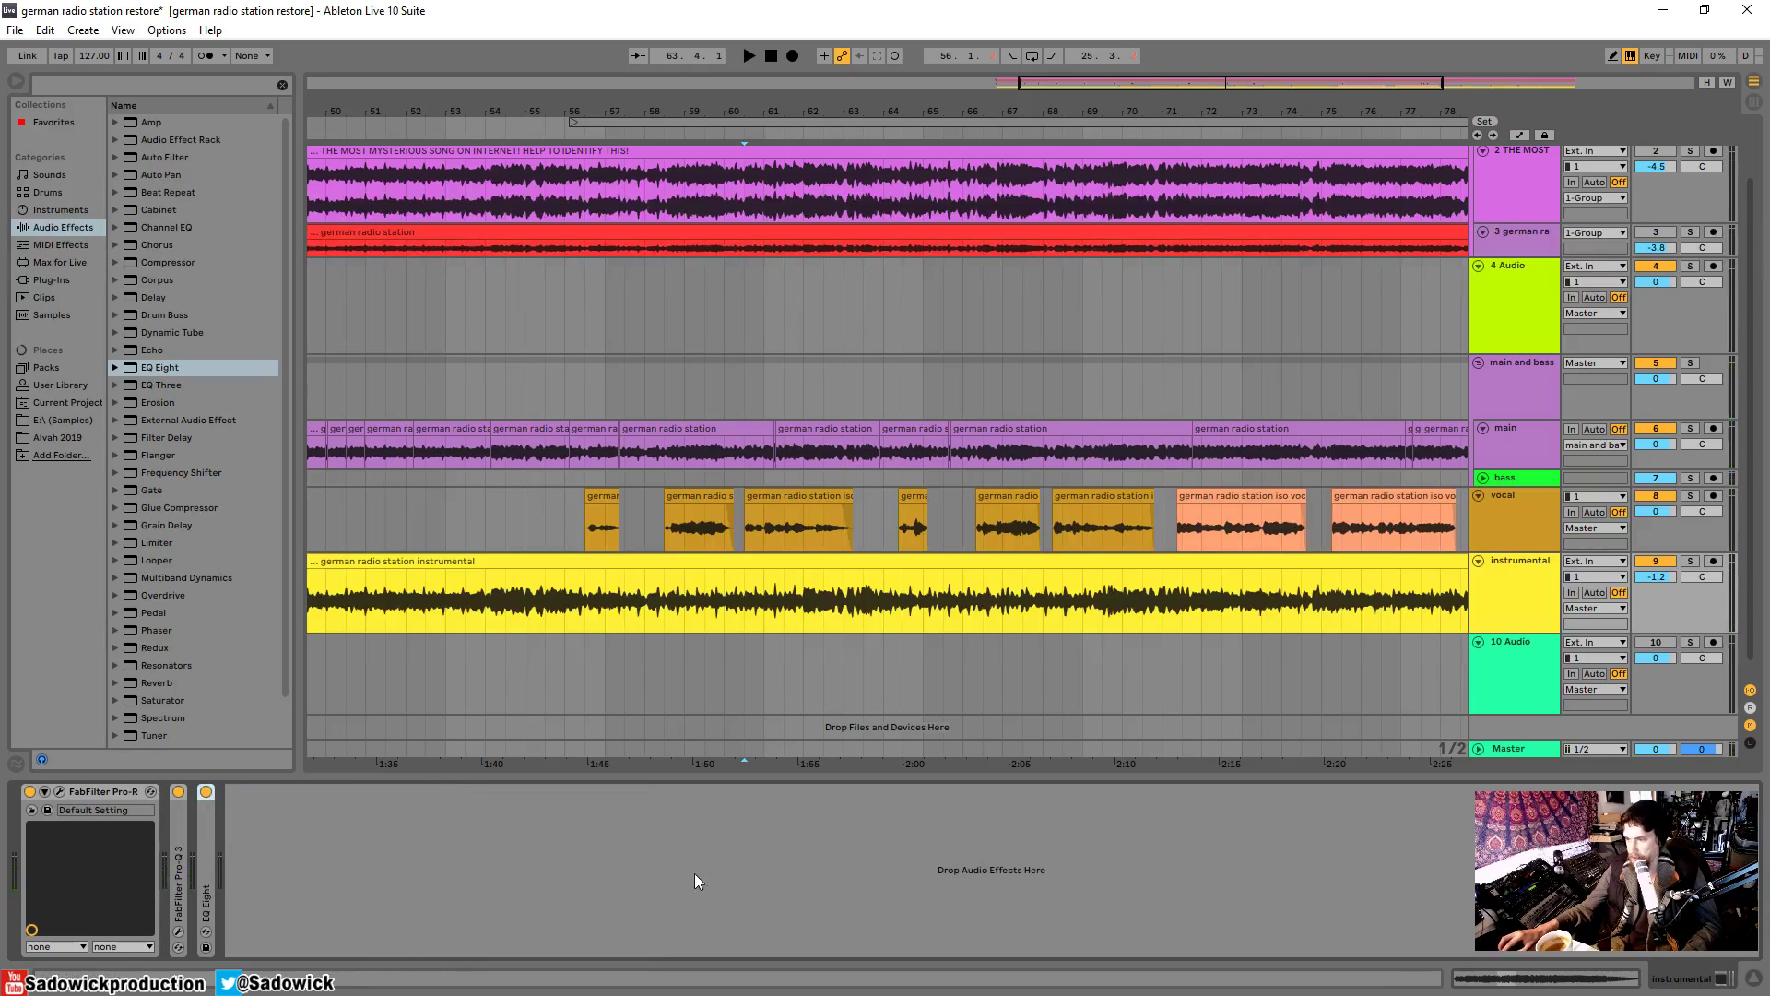
- Reduce the instrumental track's height and audition the track briefly in solo from about bar 60
drag(1687, 609, 1687, 593)
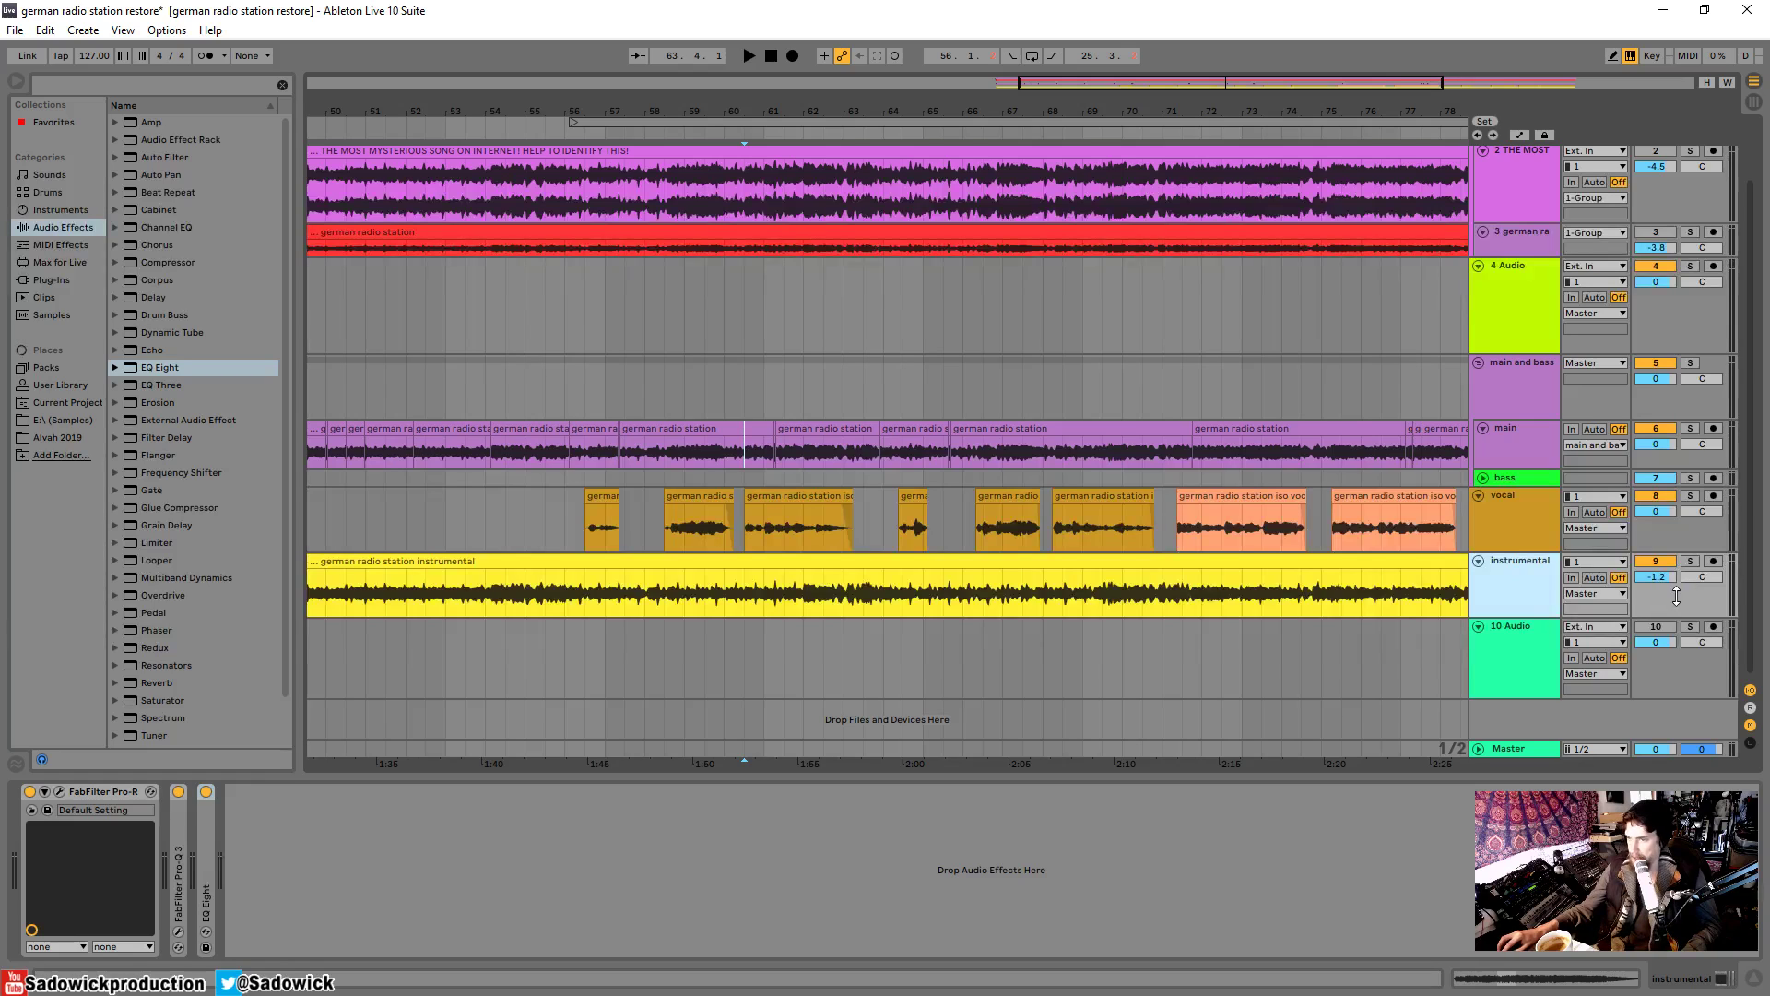
click(732, 607)
key(space)
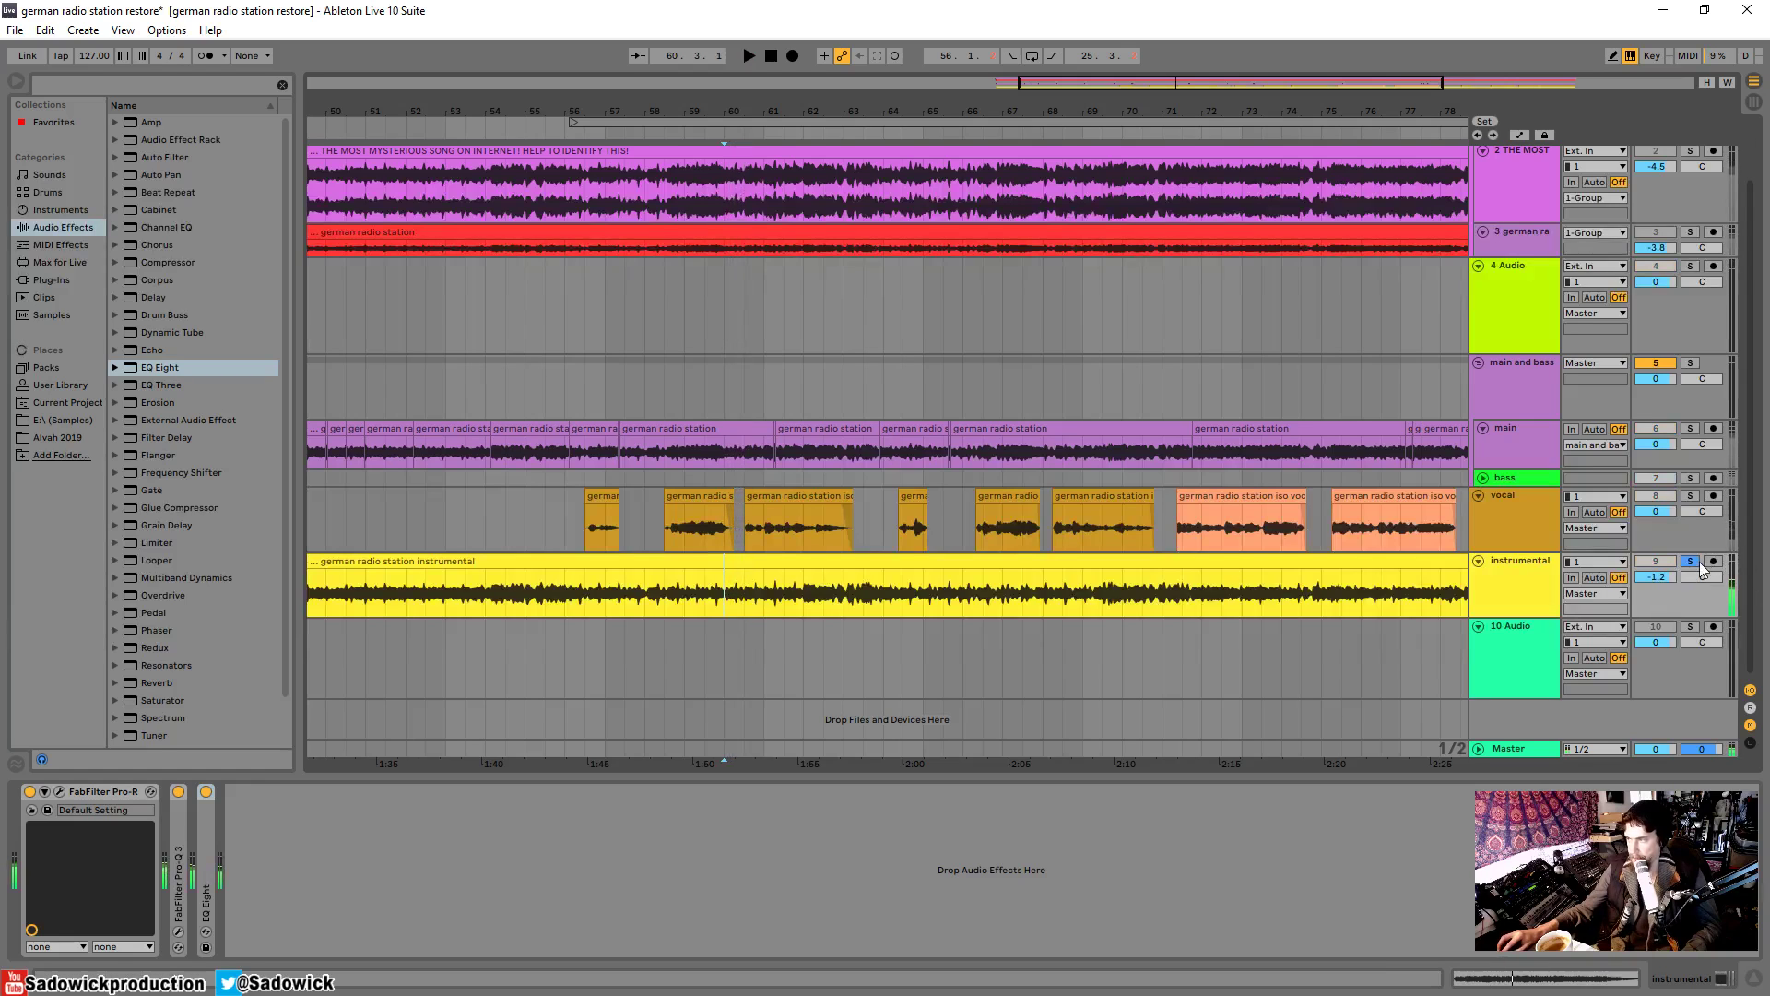
- Open Insight 2 on the Master track, shrink its window, and examine the Sound Field while the full mix plays
click(1520, 751)
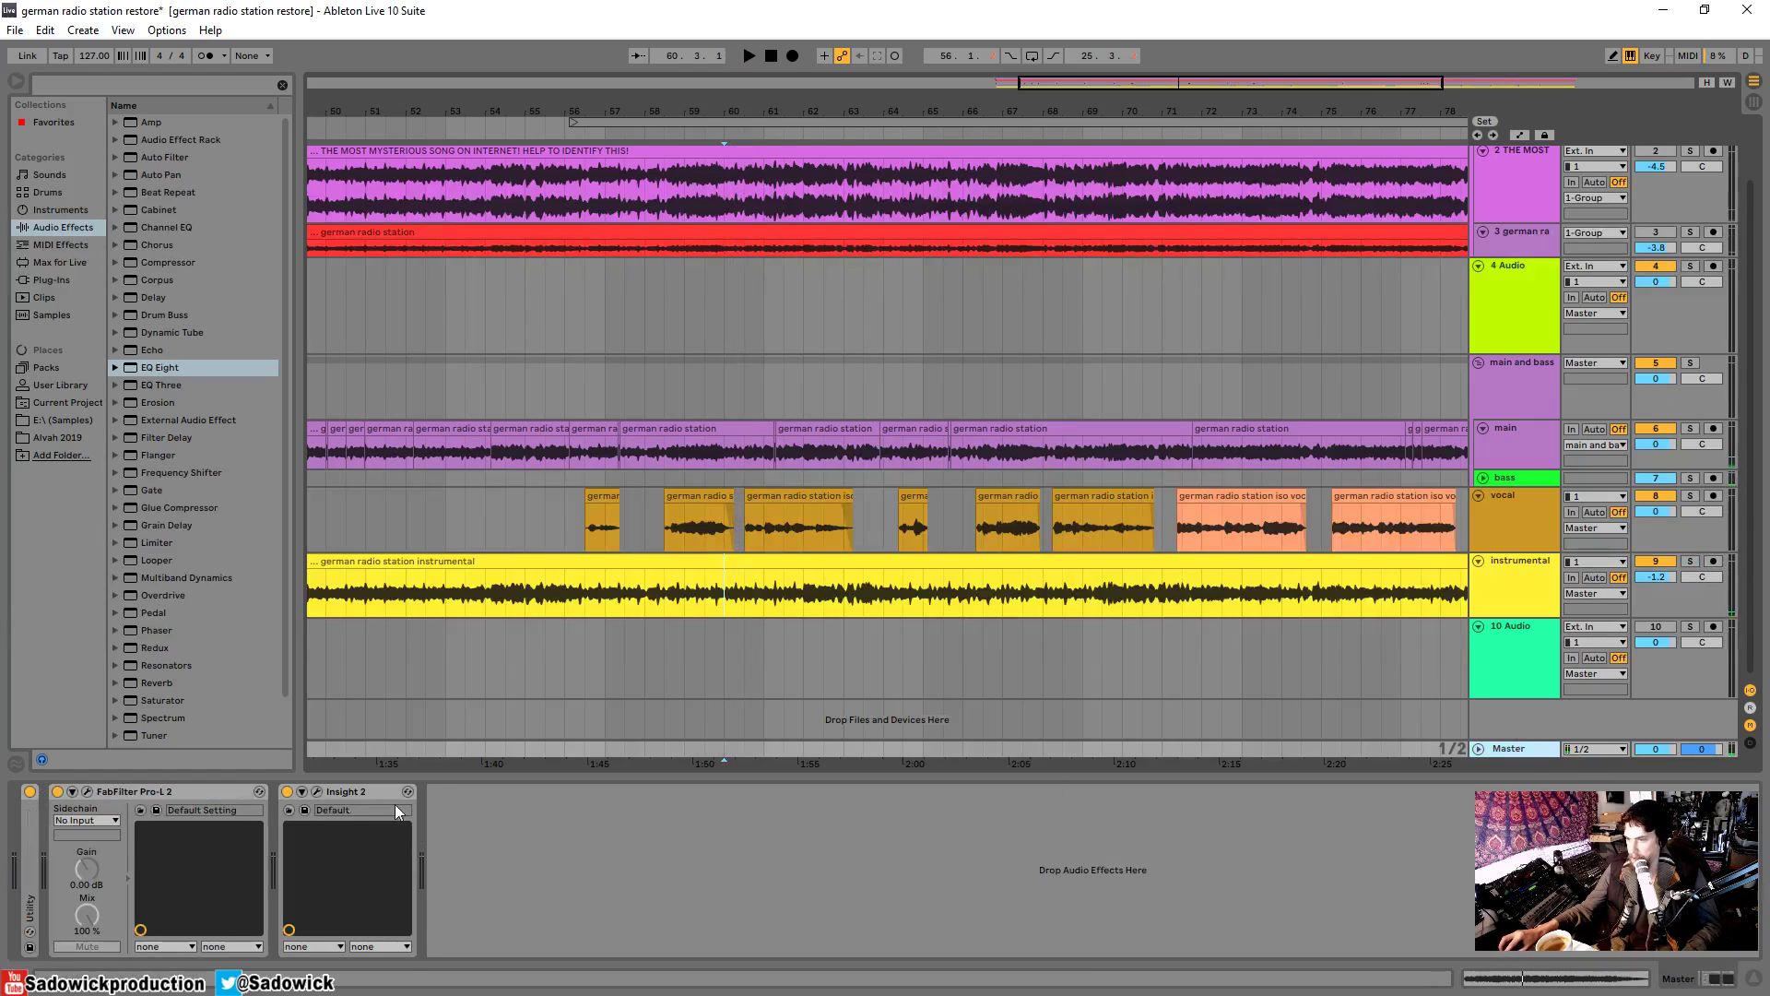
click(317, 792)
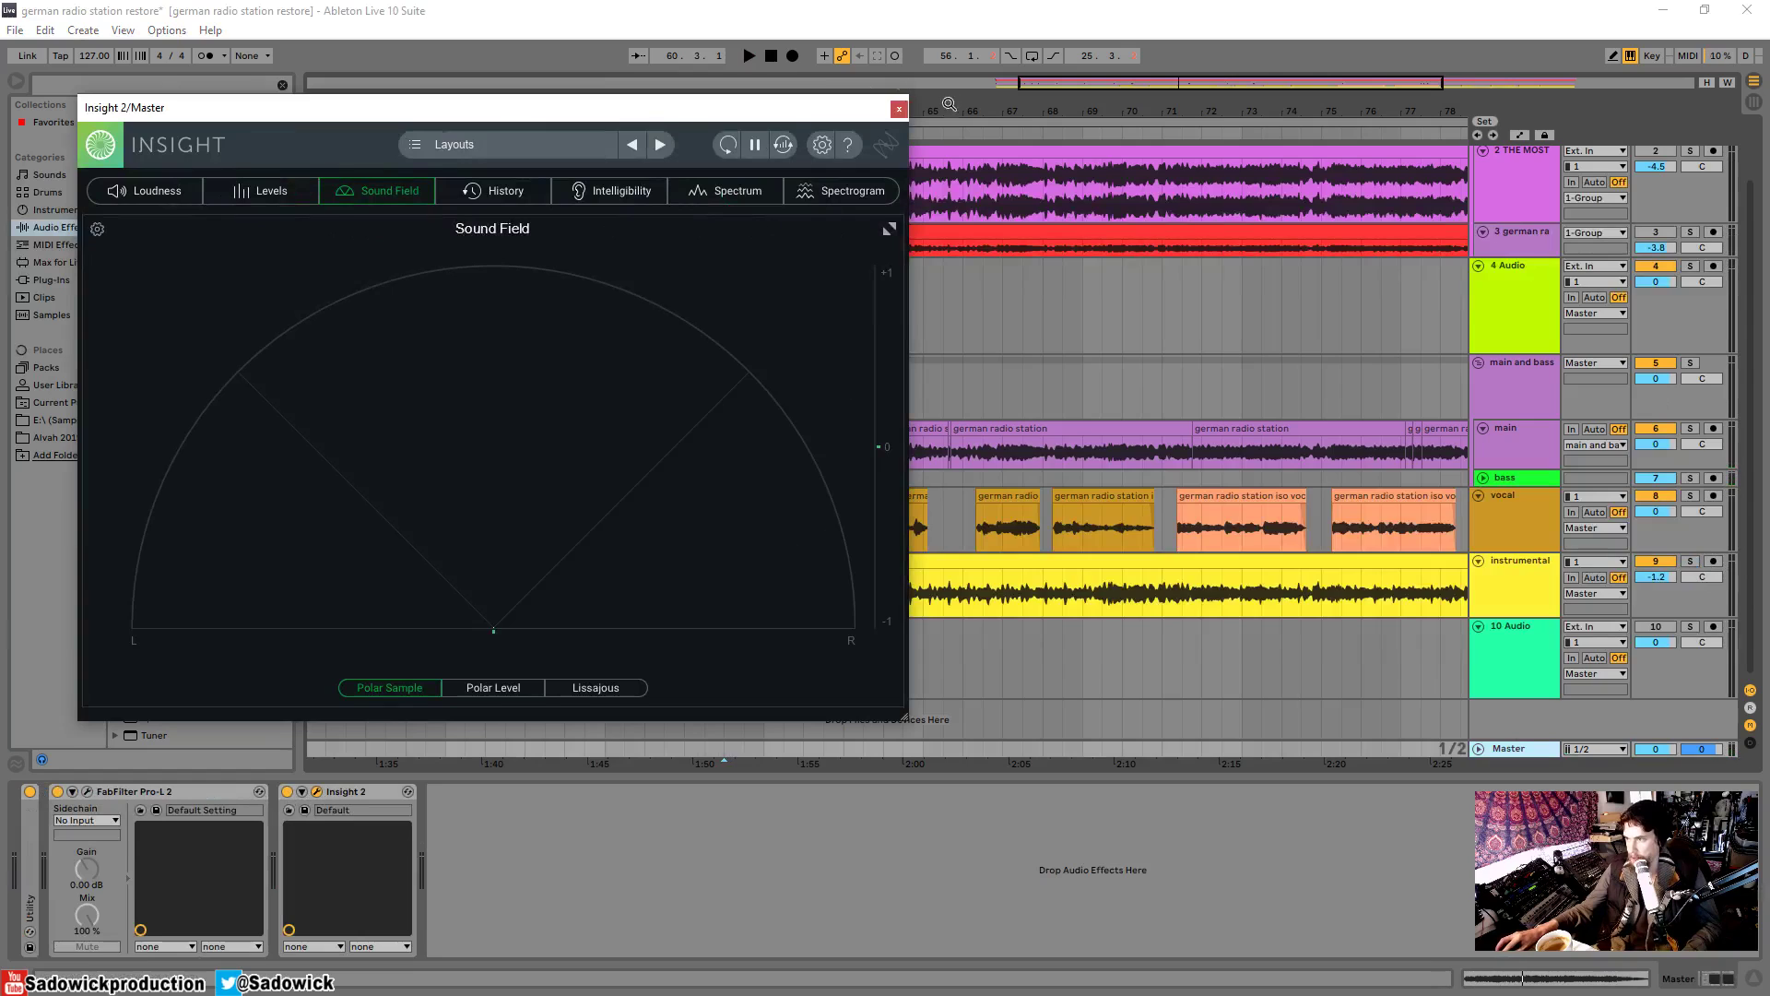
click(952, 132)
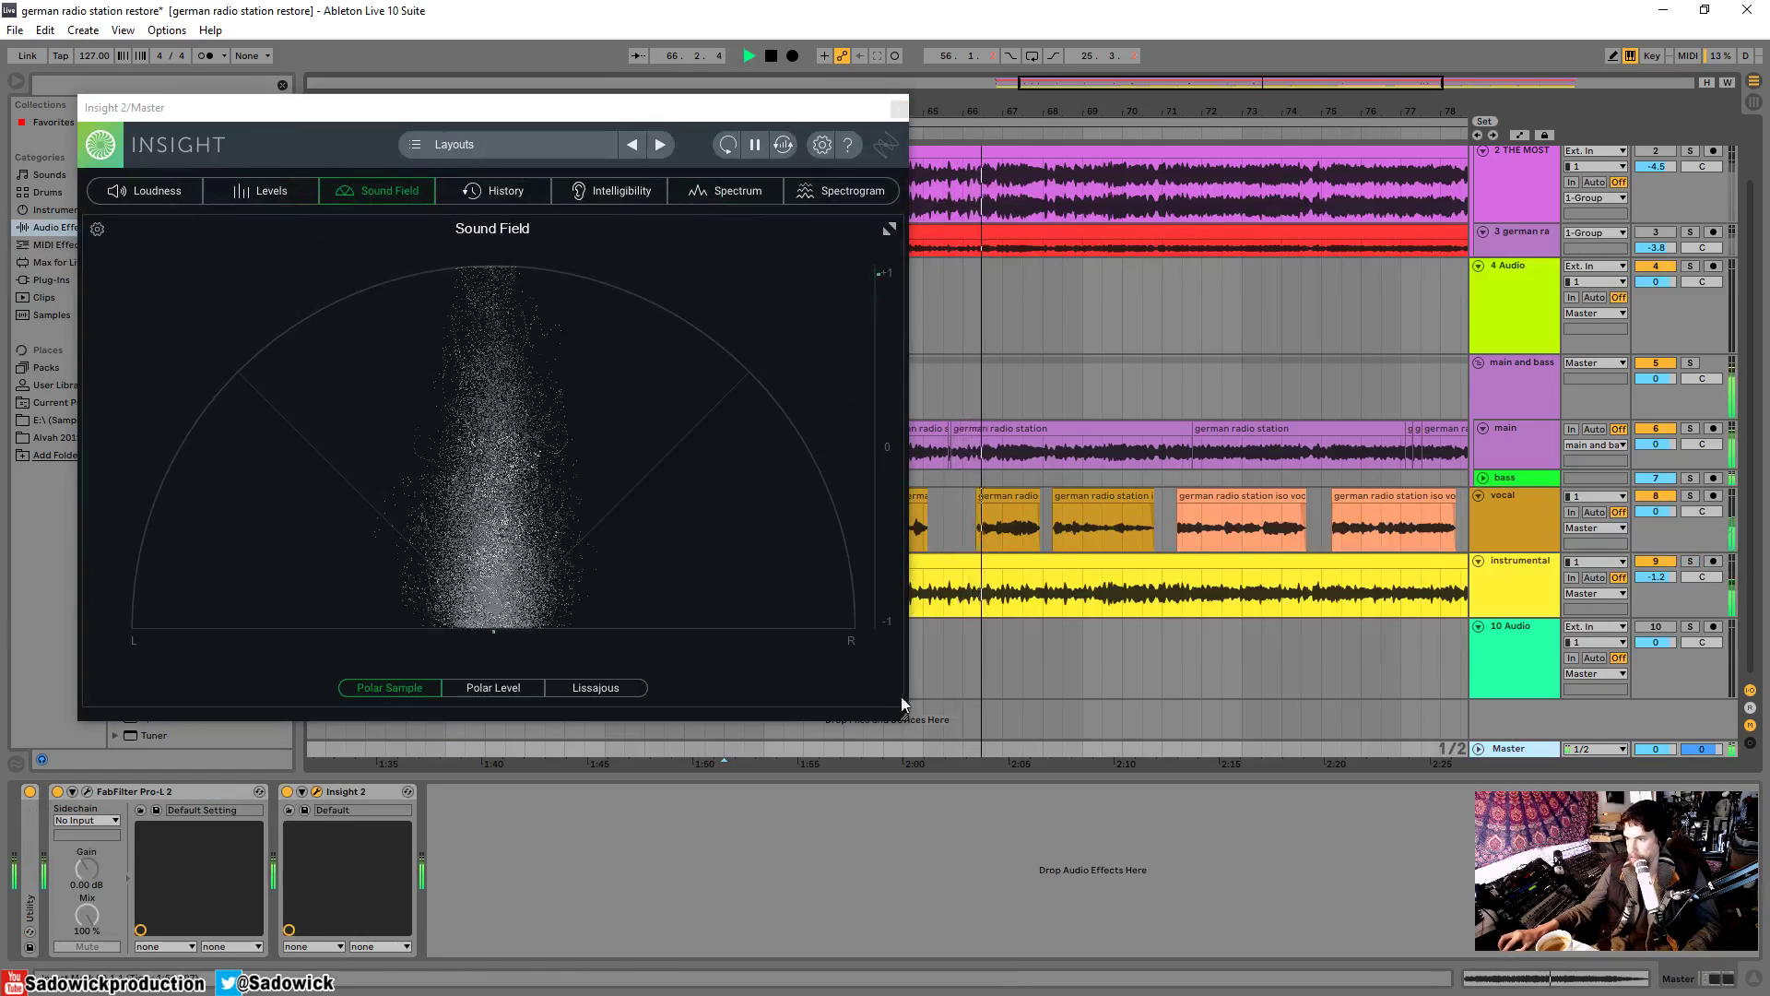
drag(903, 716, 806, 655)
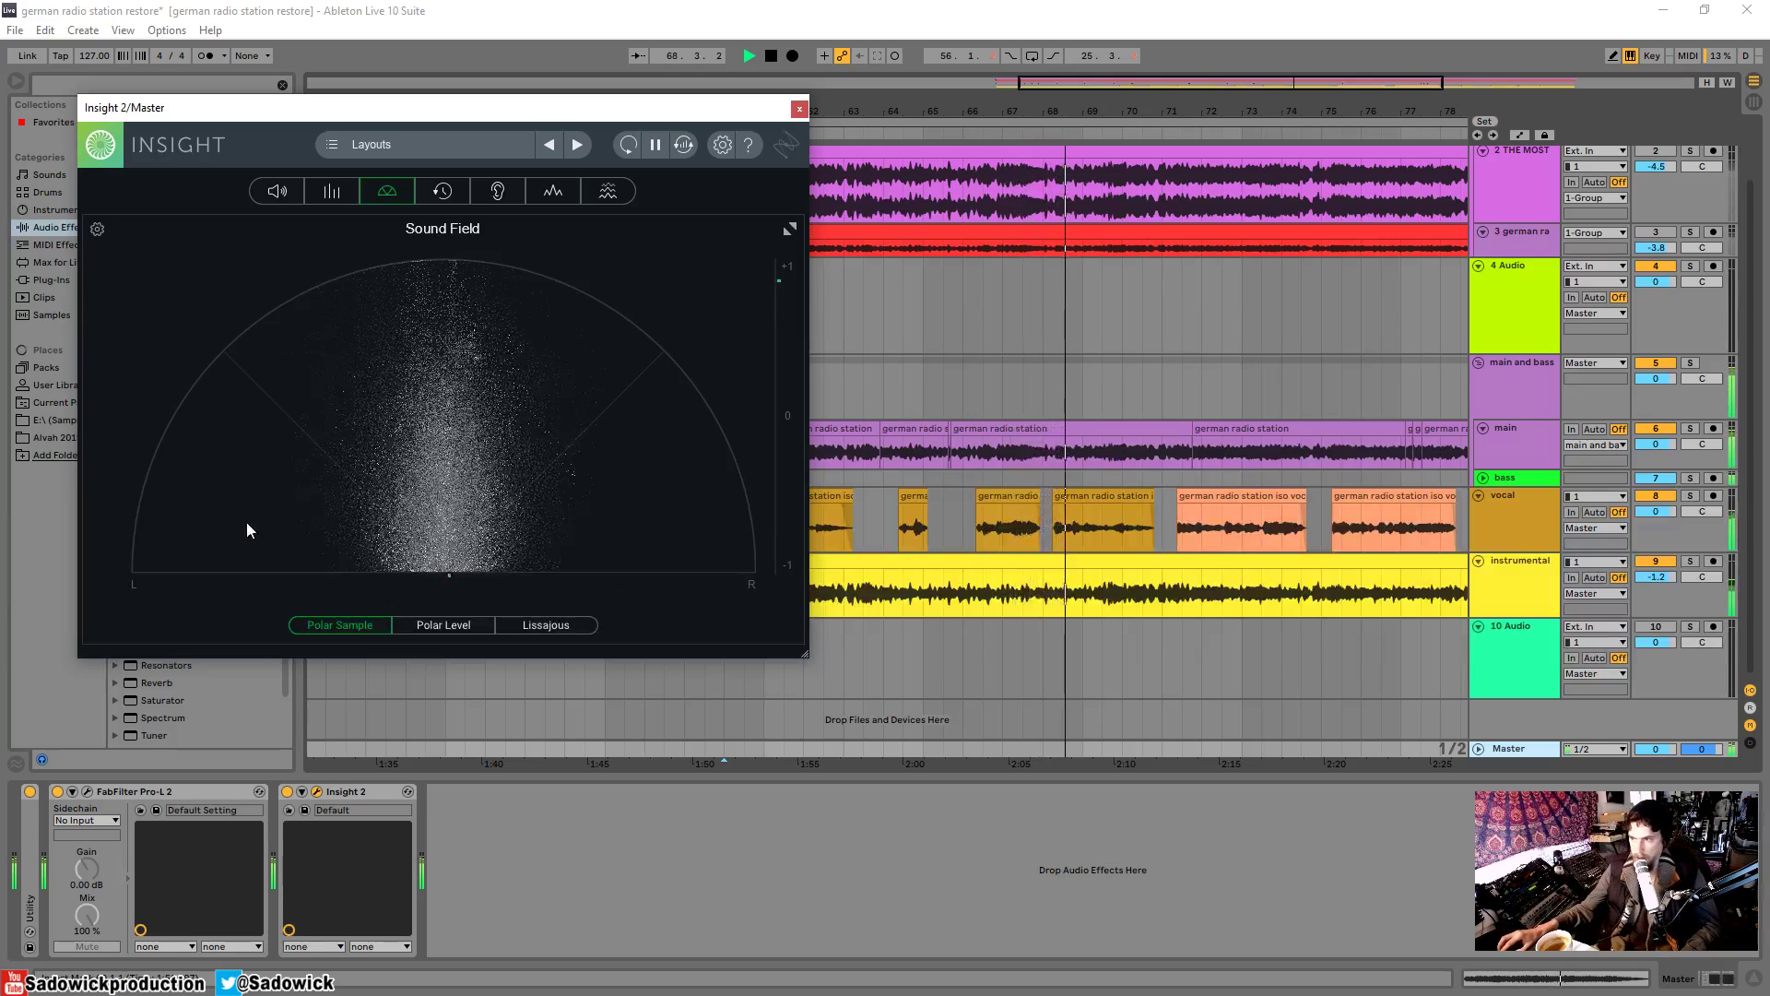
key(space)
- Replay the mix to compare Insight's Polar Level, Lissajous and Polar Sample views, and close the plug-in window
click(452, 627)
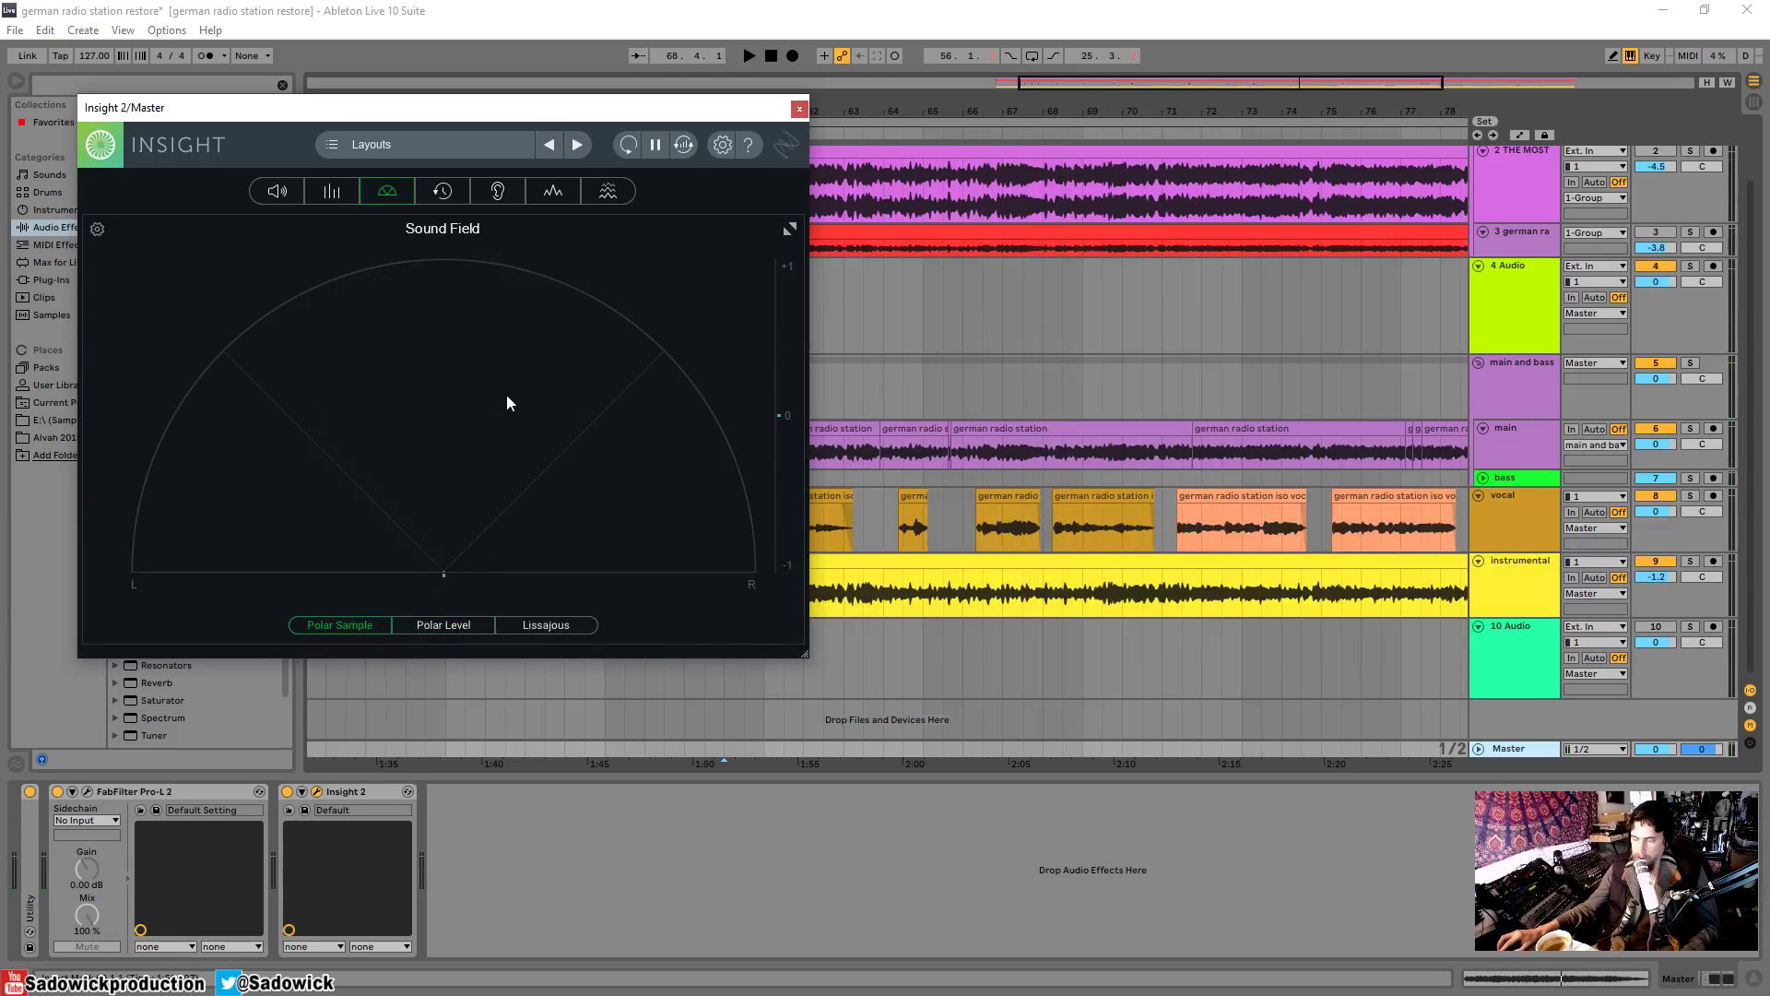
key(space)
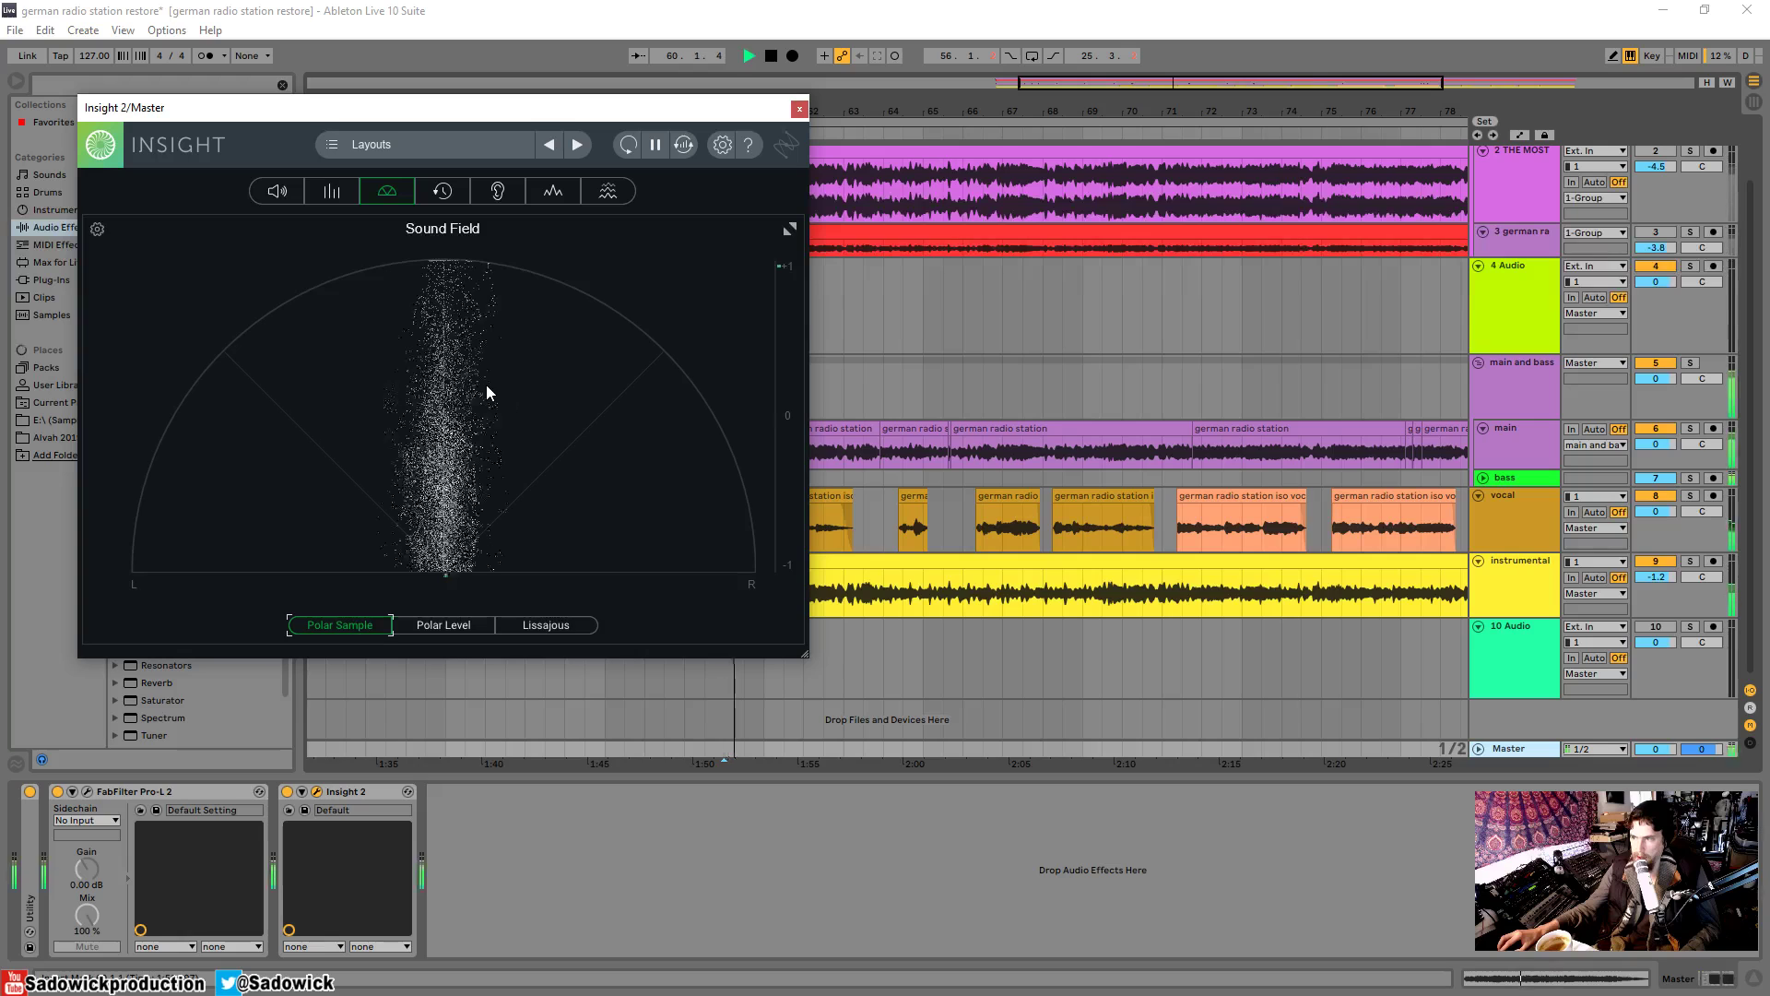
click(555, 629)
click(455, 625)
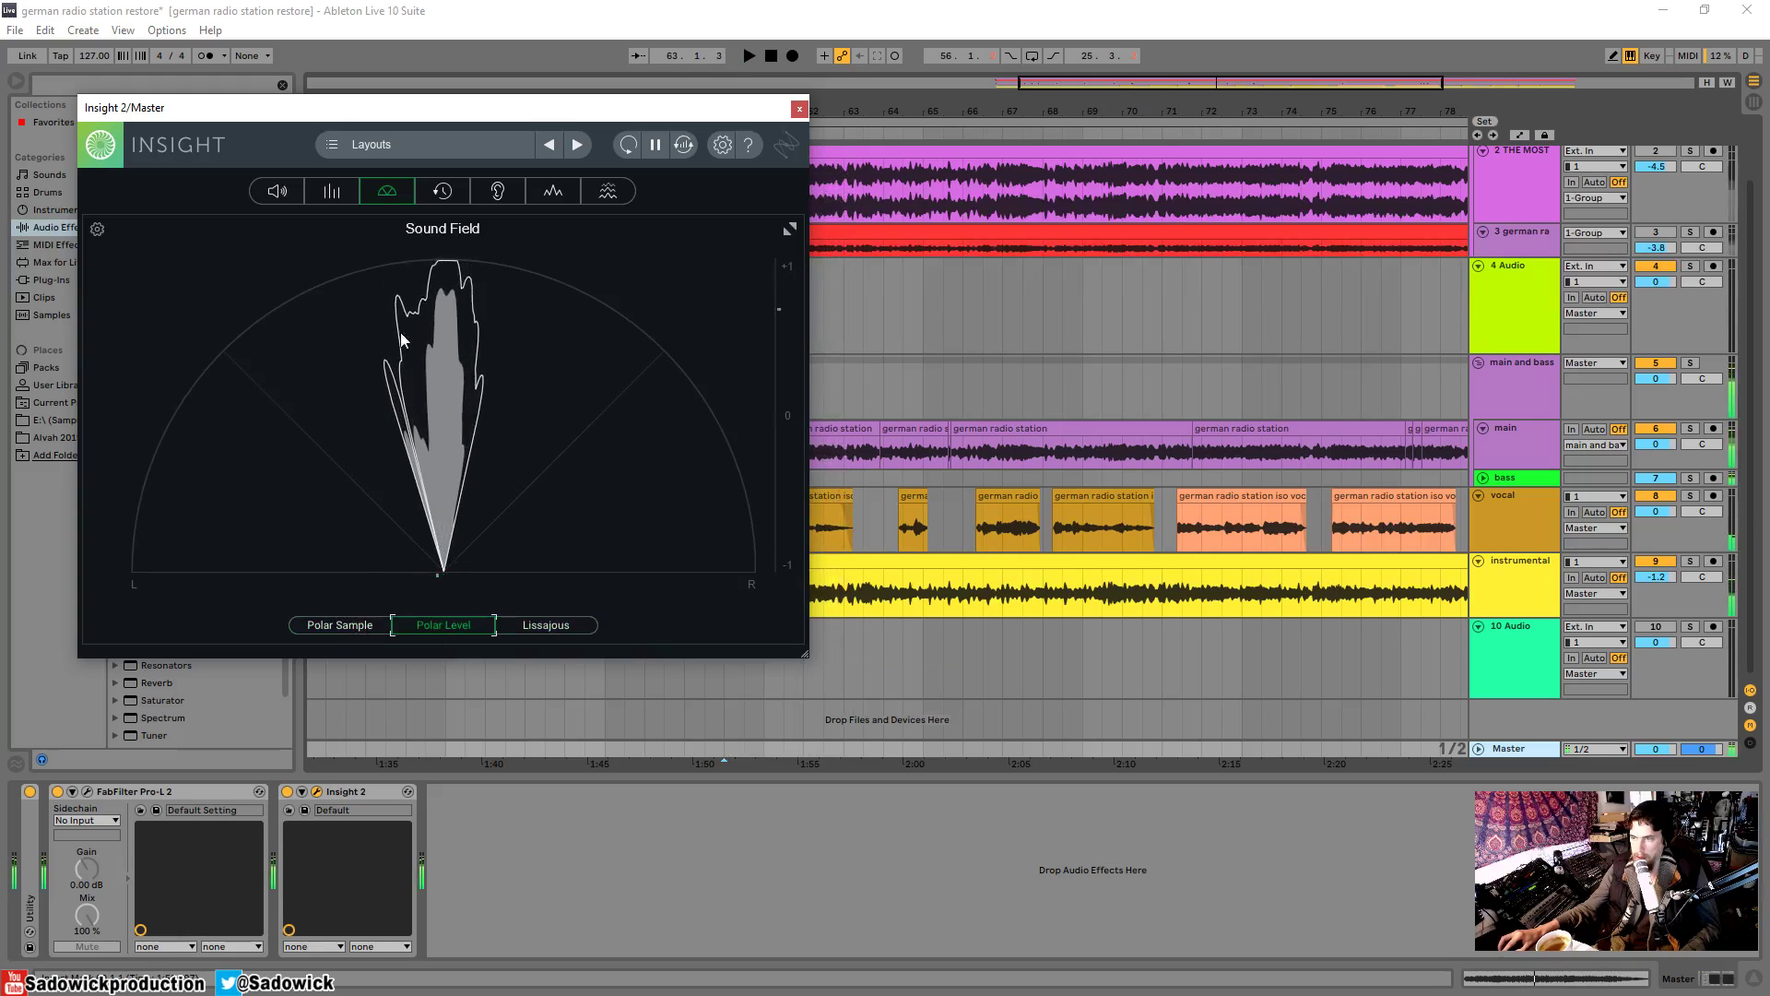
click(364, 626)
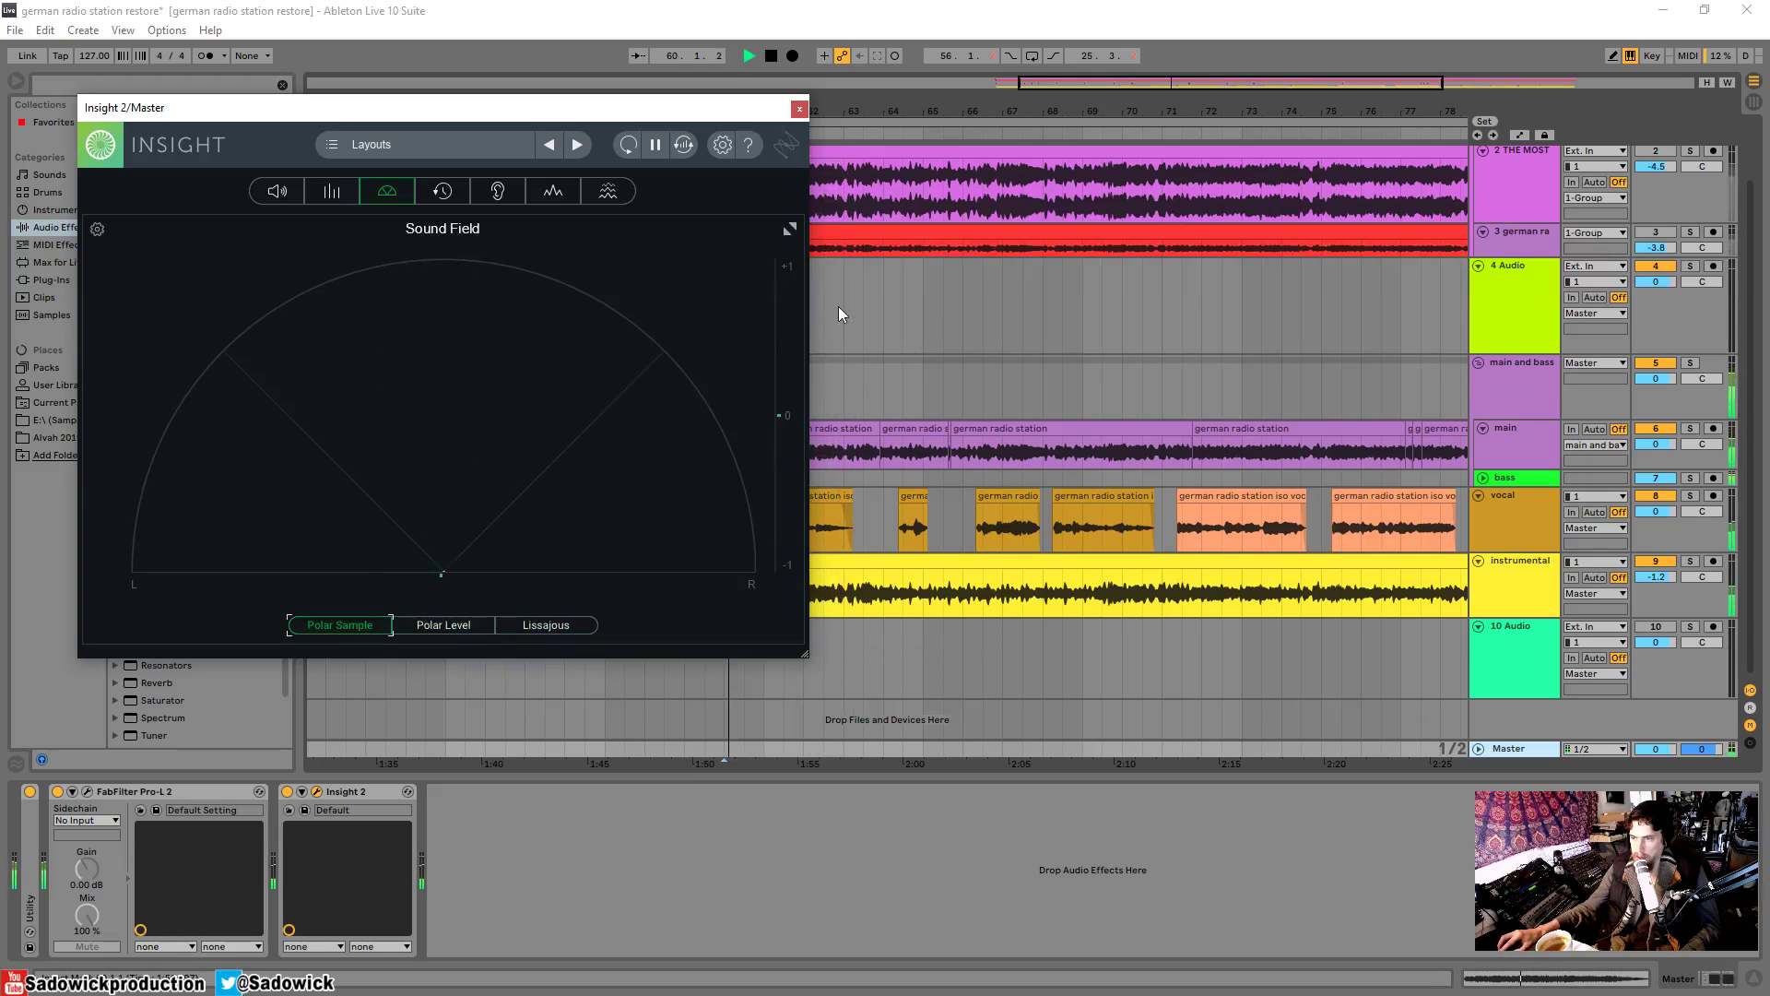
click(798, 110)
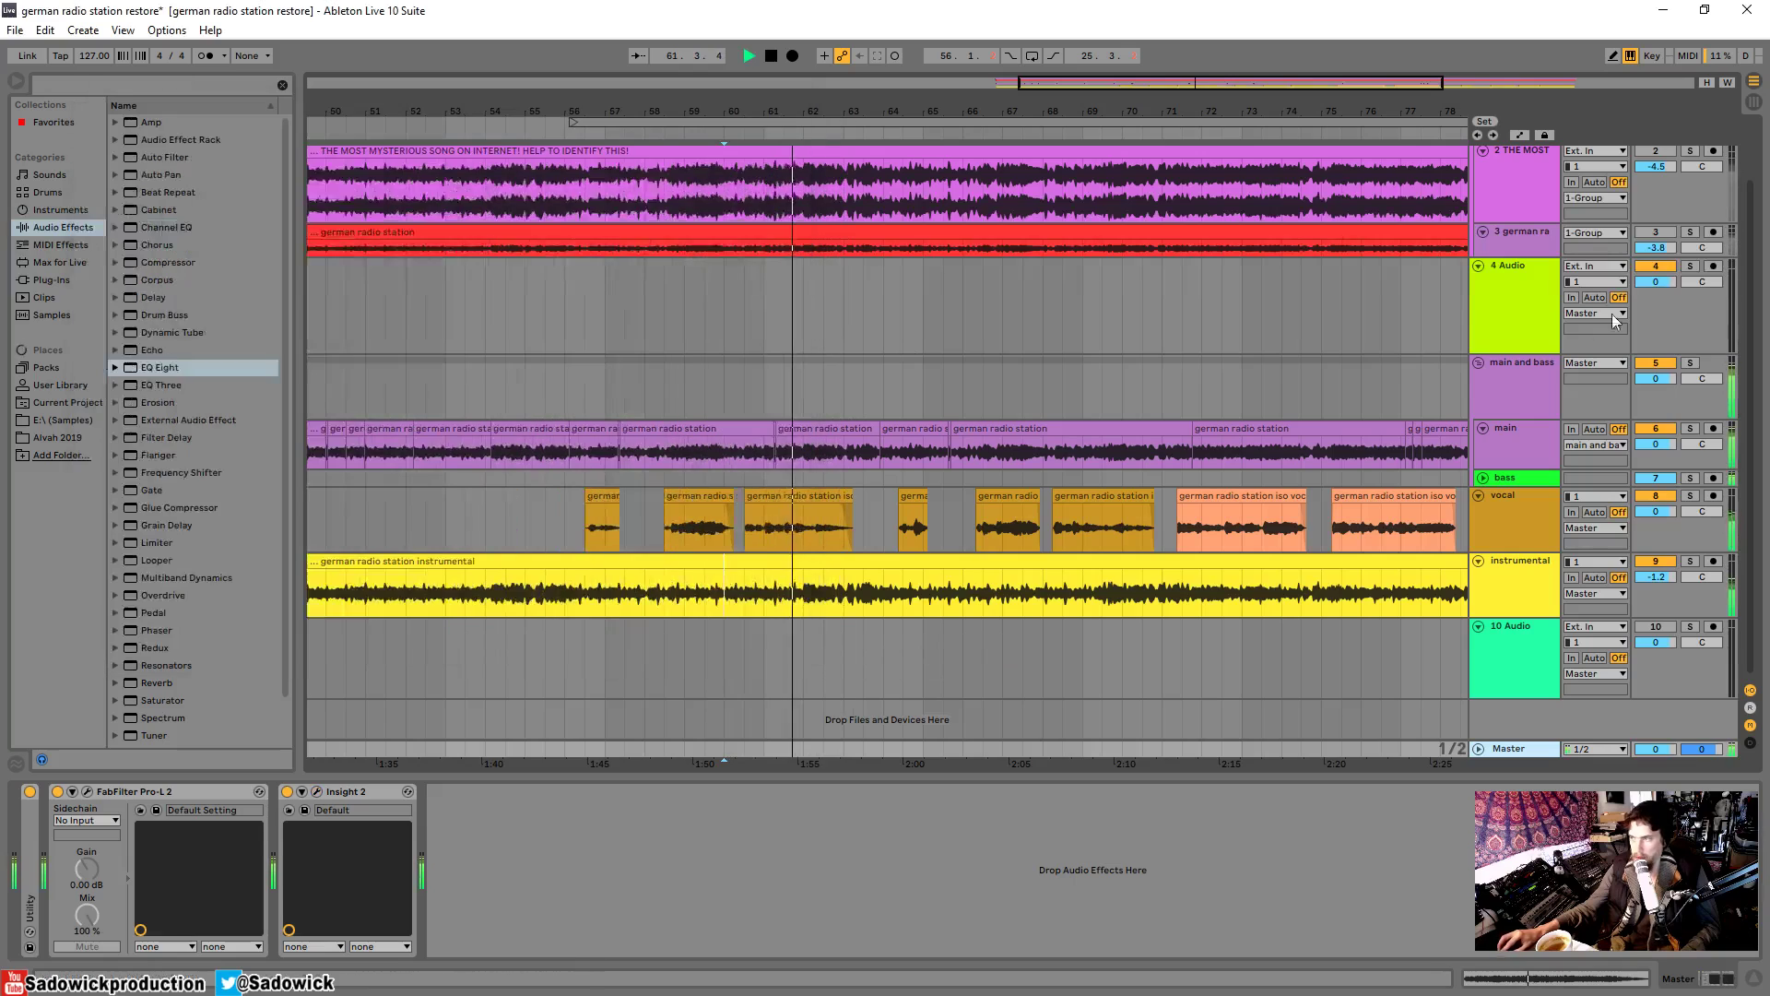
- Stop playback and group the main and bass, vocal and instrumental tracks together
click(1526, 369)
key(space)
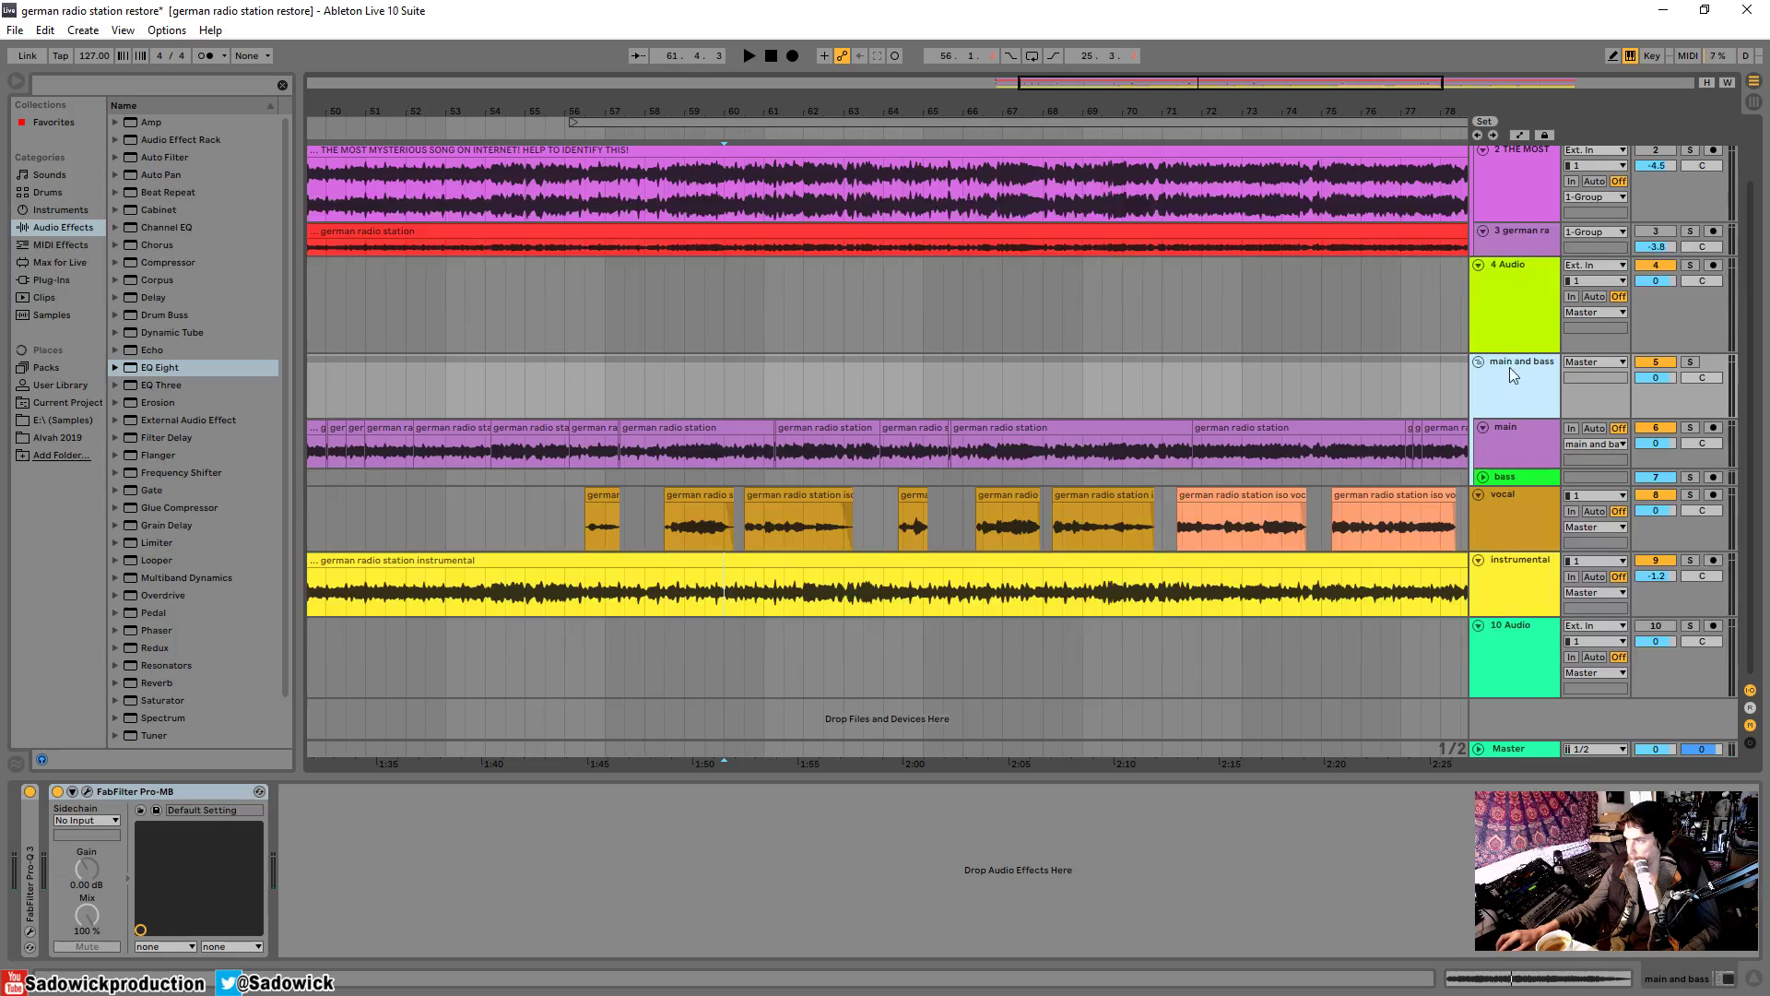
click(1526, 553)
shift+click(1512, 366)
right_click(1512, 367)
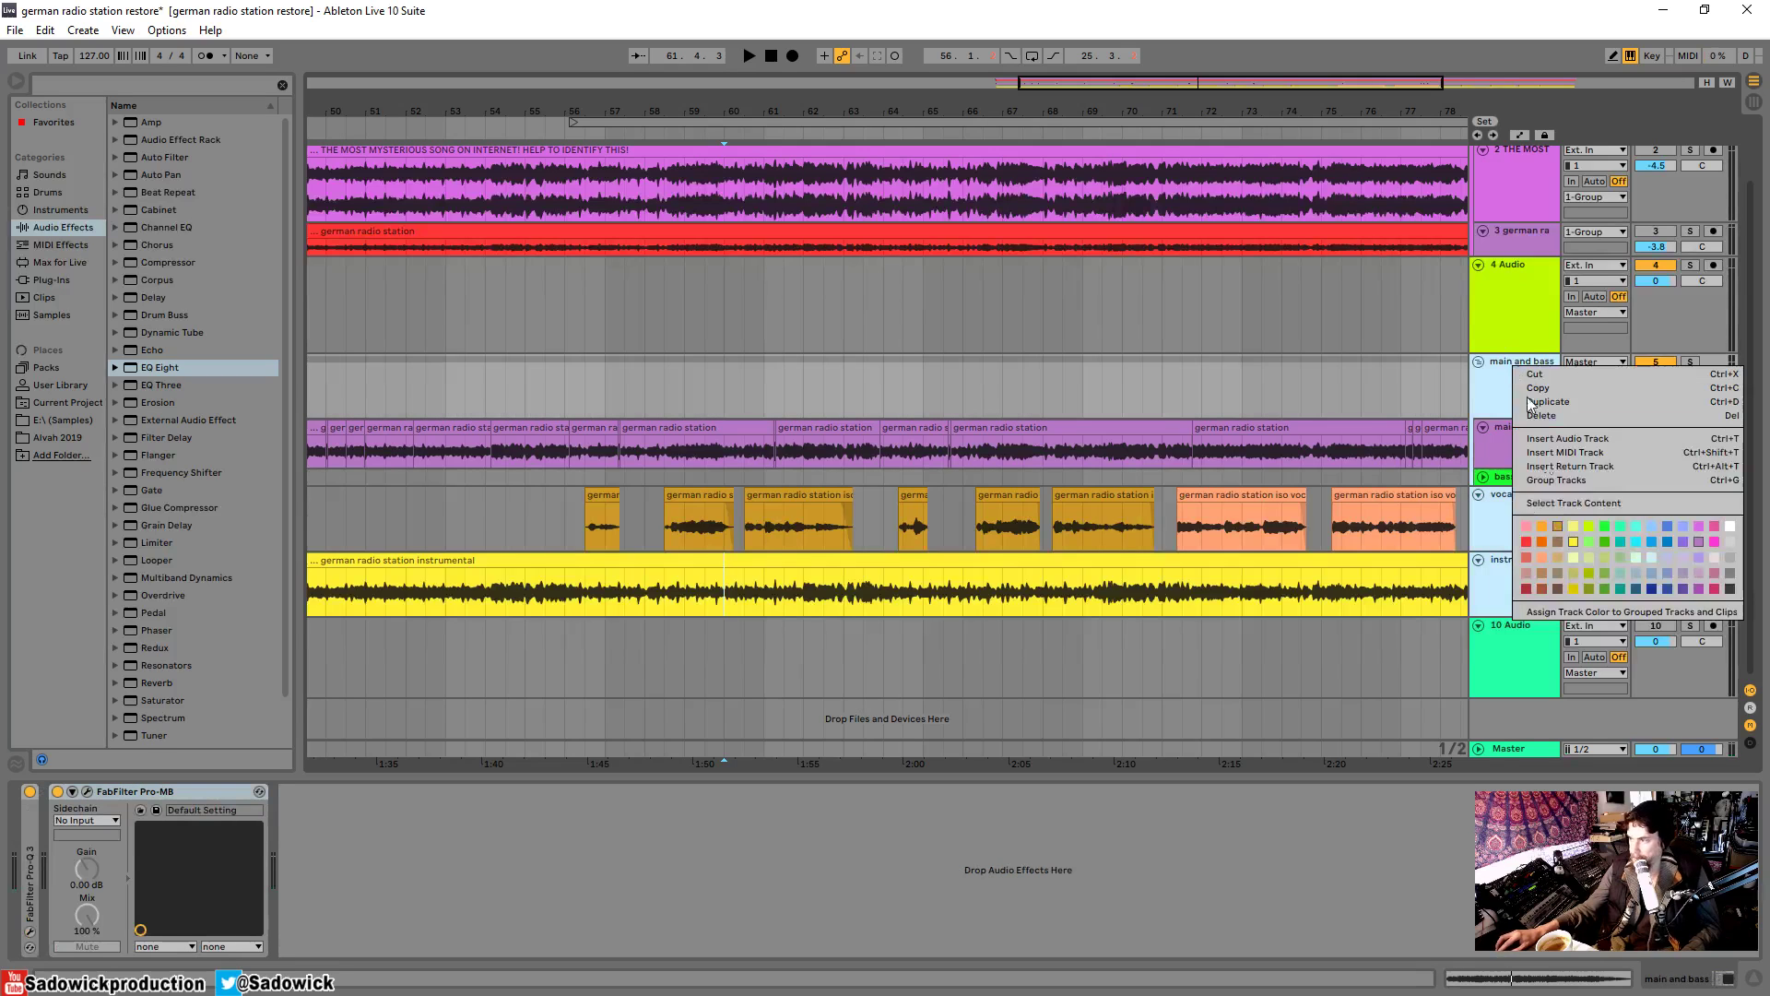
click(1566, 480)
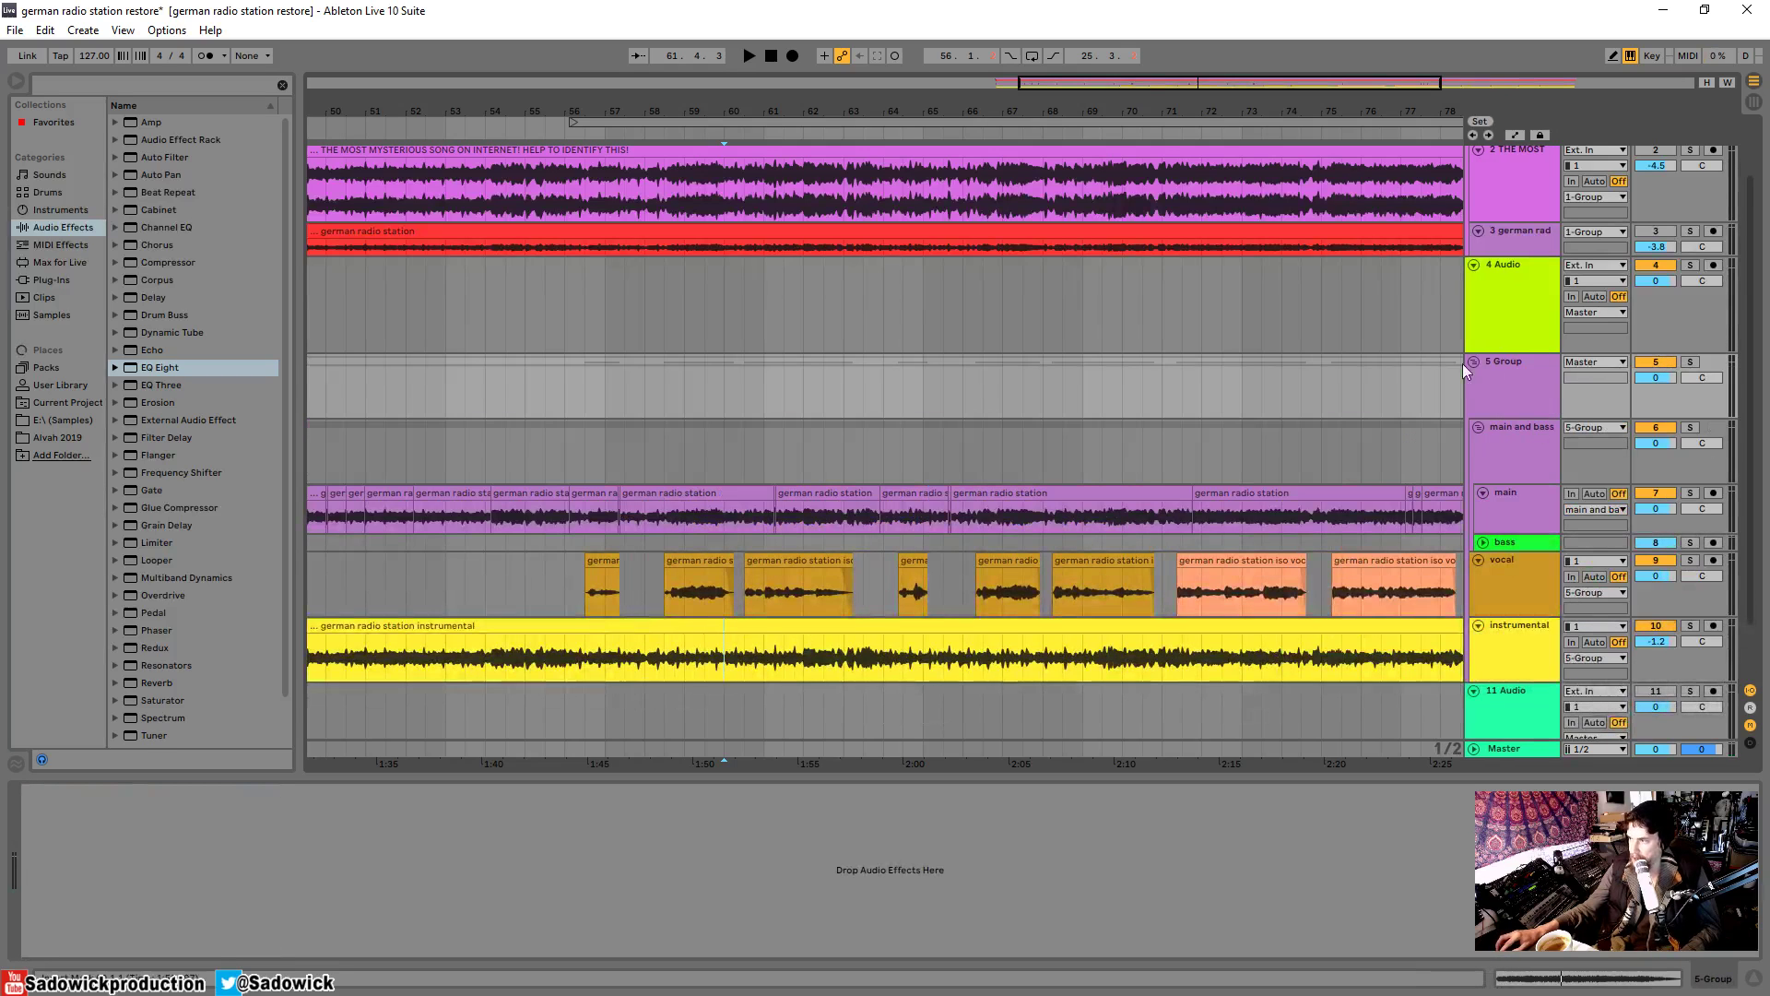
- Rename the new group track as main mix
right_click(1507, 359)
click(1576, 431)
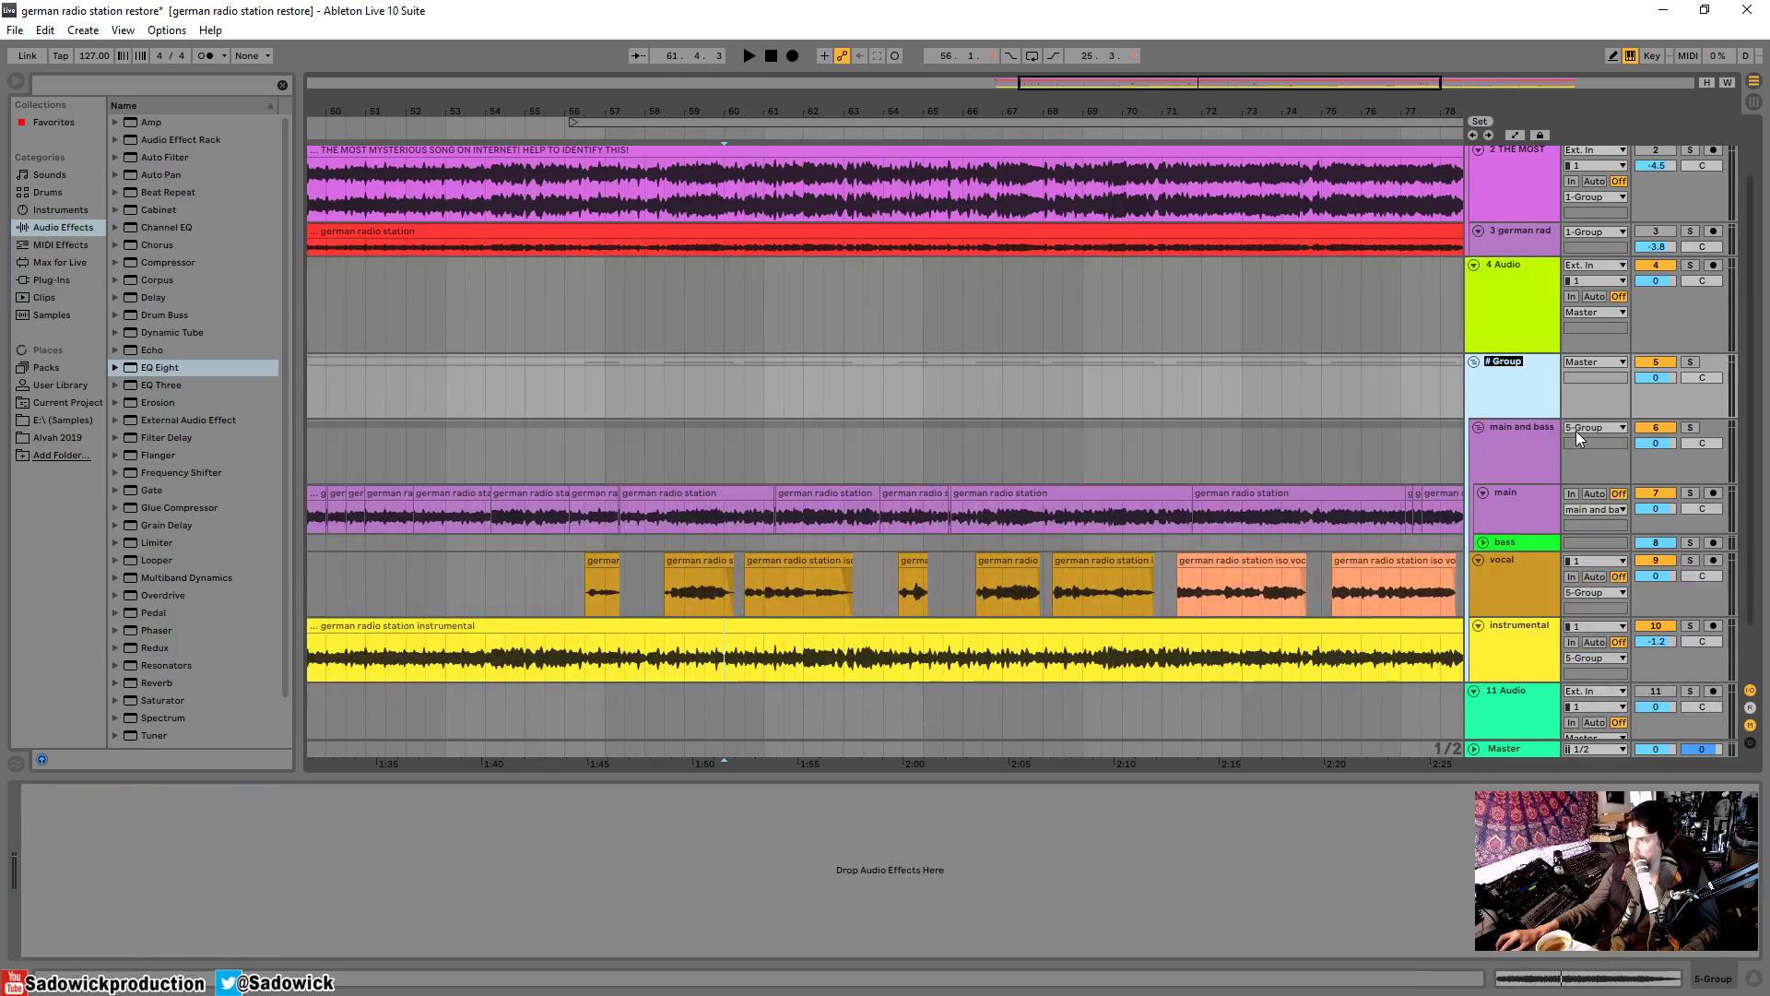
text(main)
key(Return)
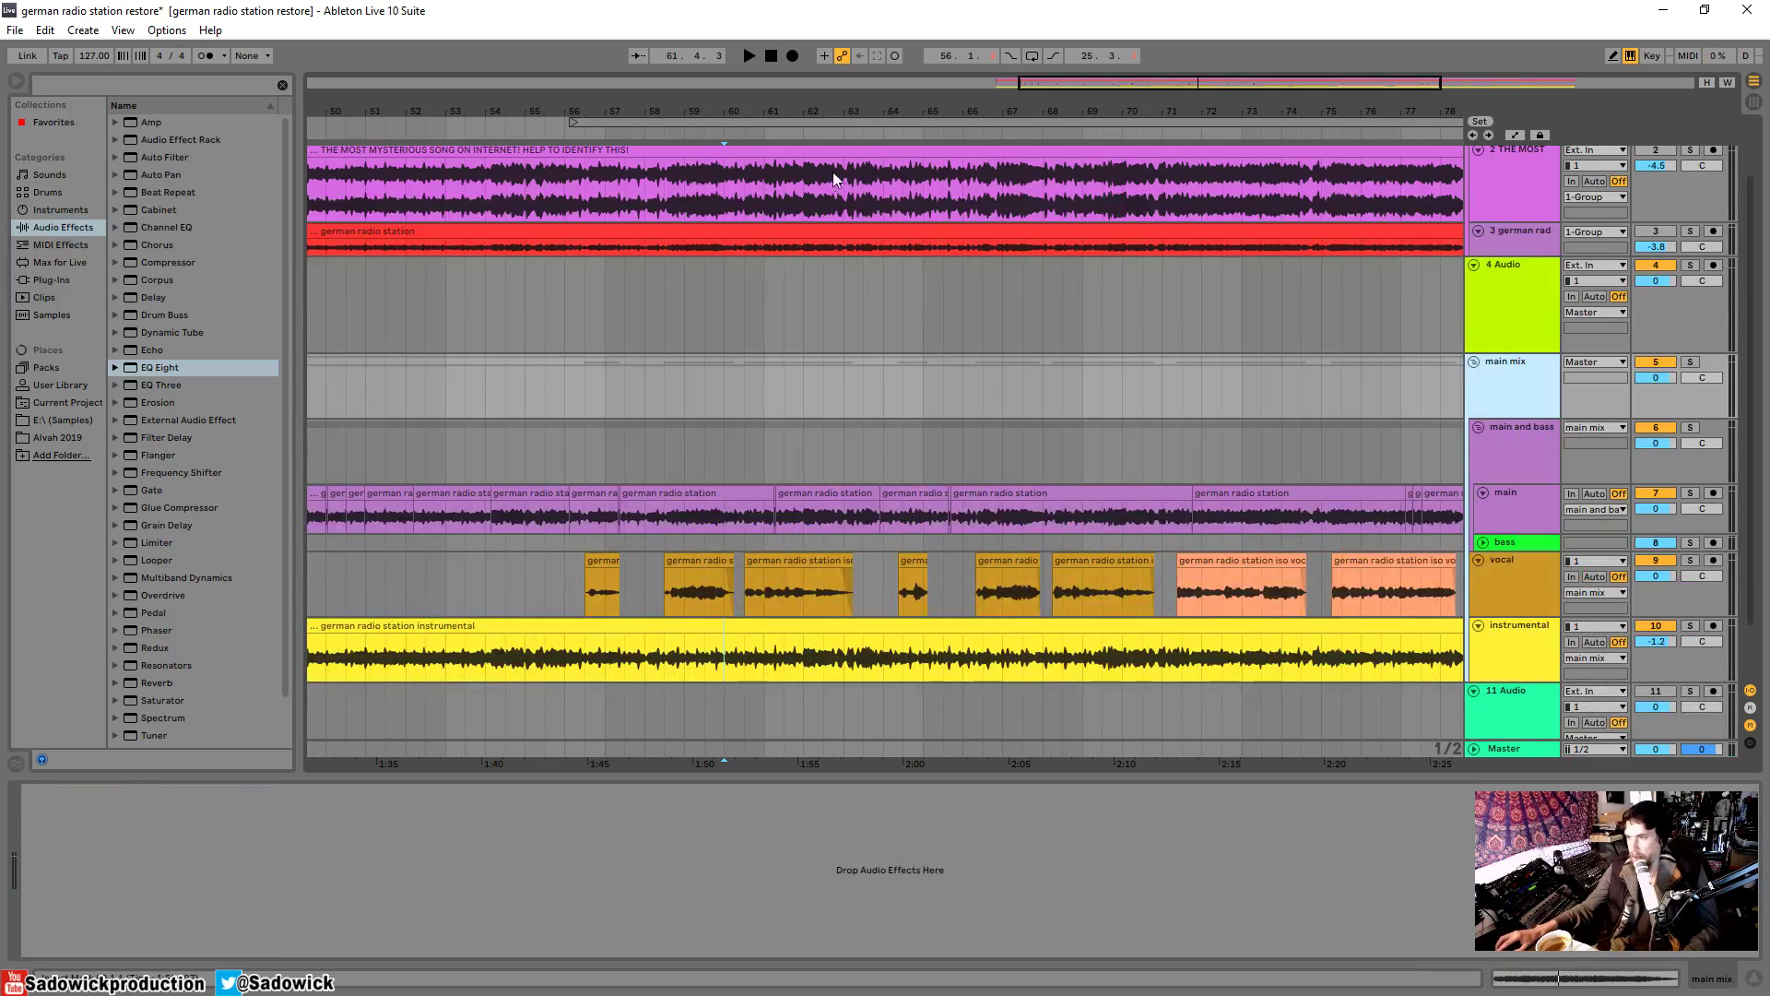
- Play the mix from the song's start, reduce the main mix group's track height, and toggle its solo
drag(671, 99, 876, 65)
click(712, 505)
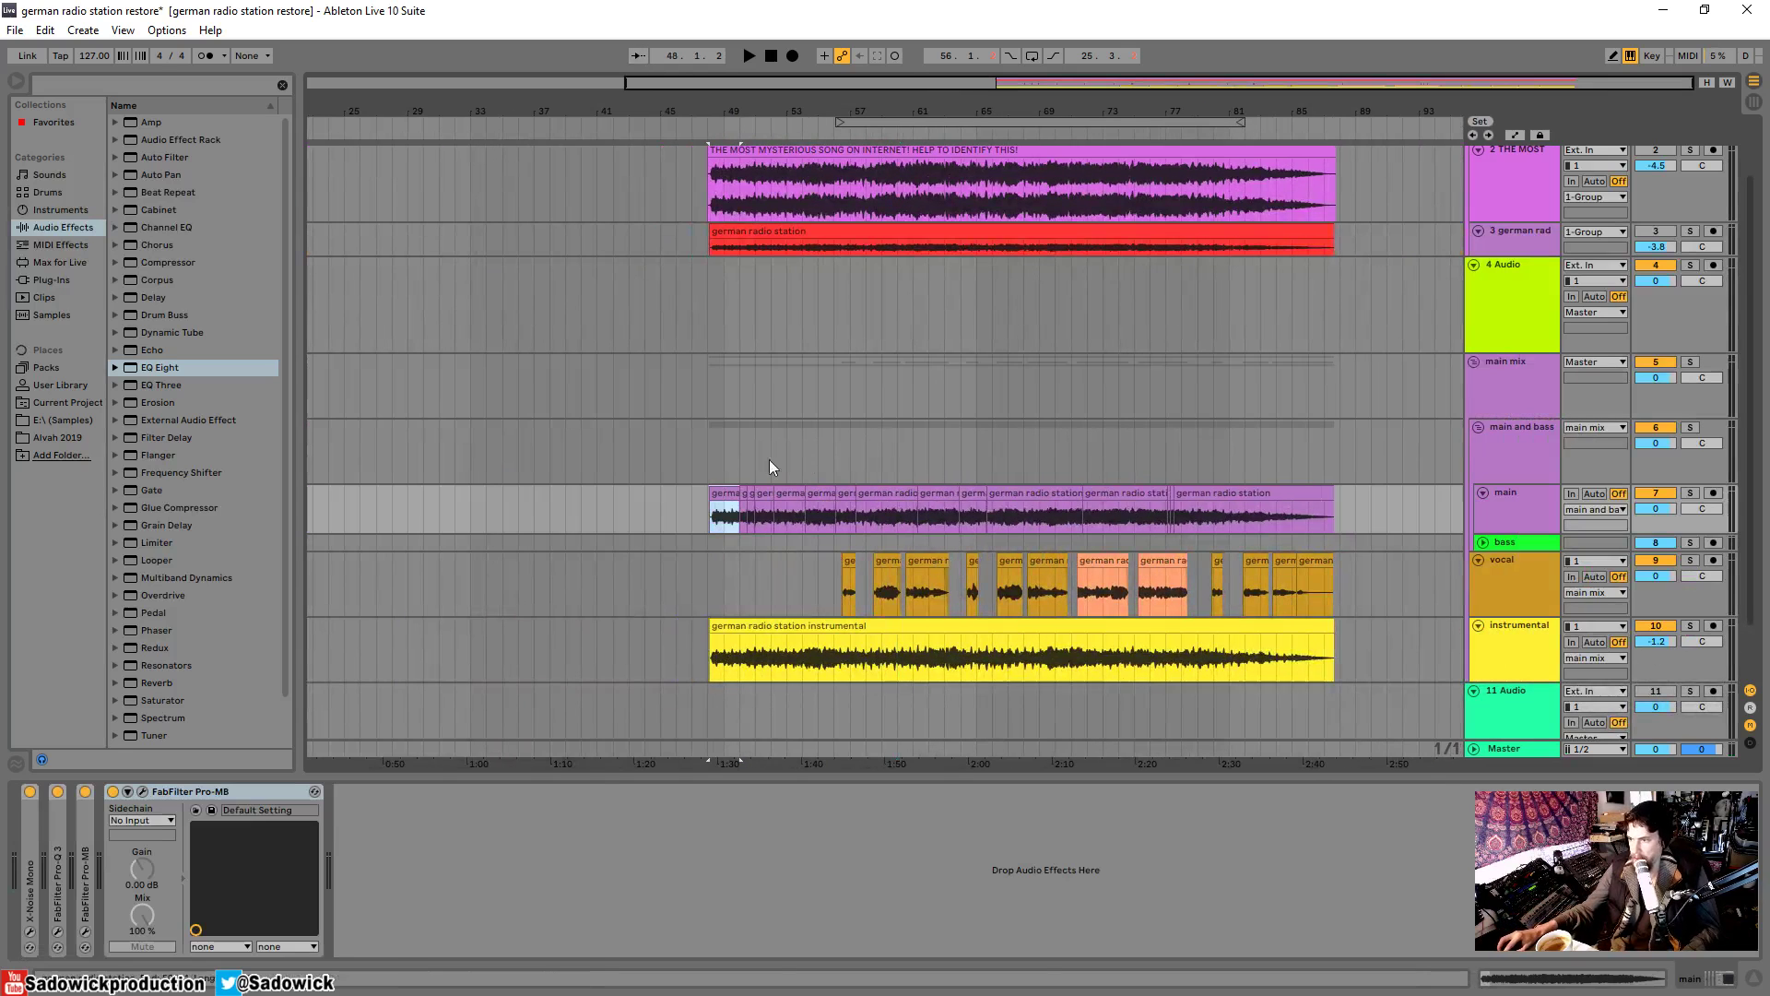
drag(747, 108, 571, 491)
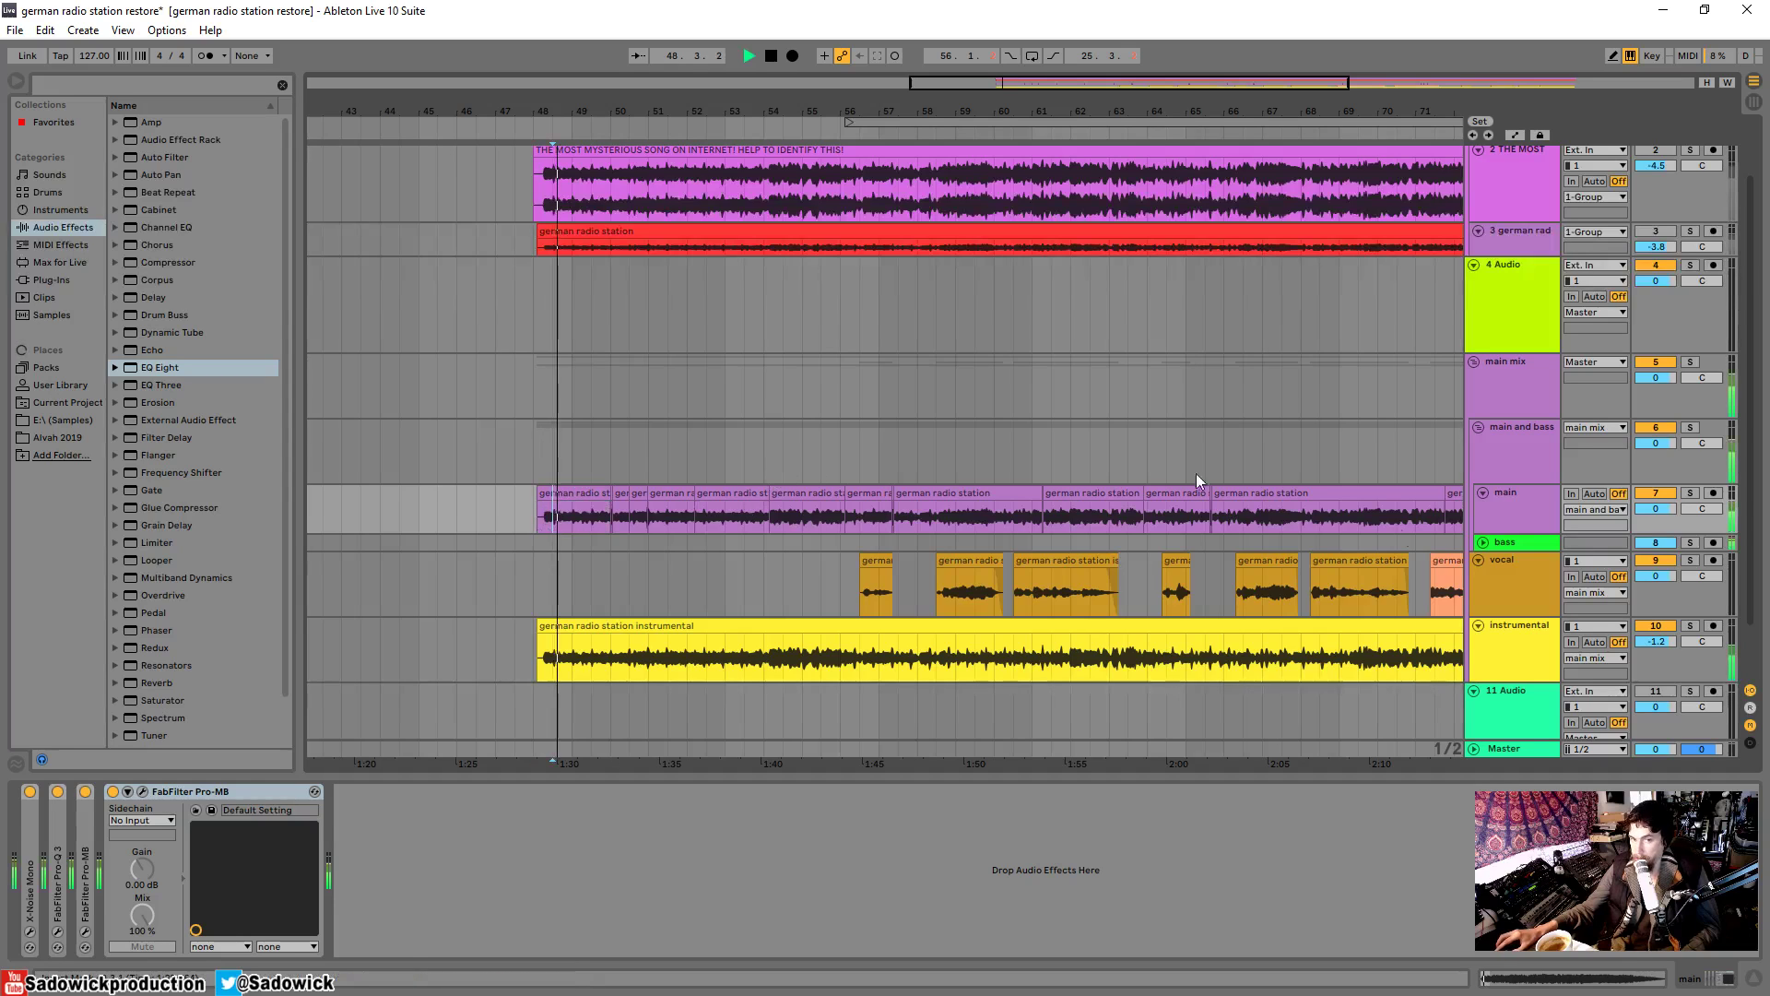
drag(1686, 470, 1681, 390)
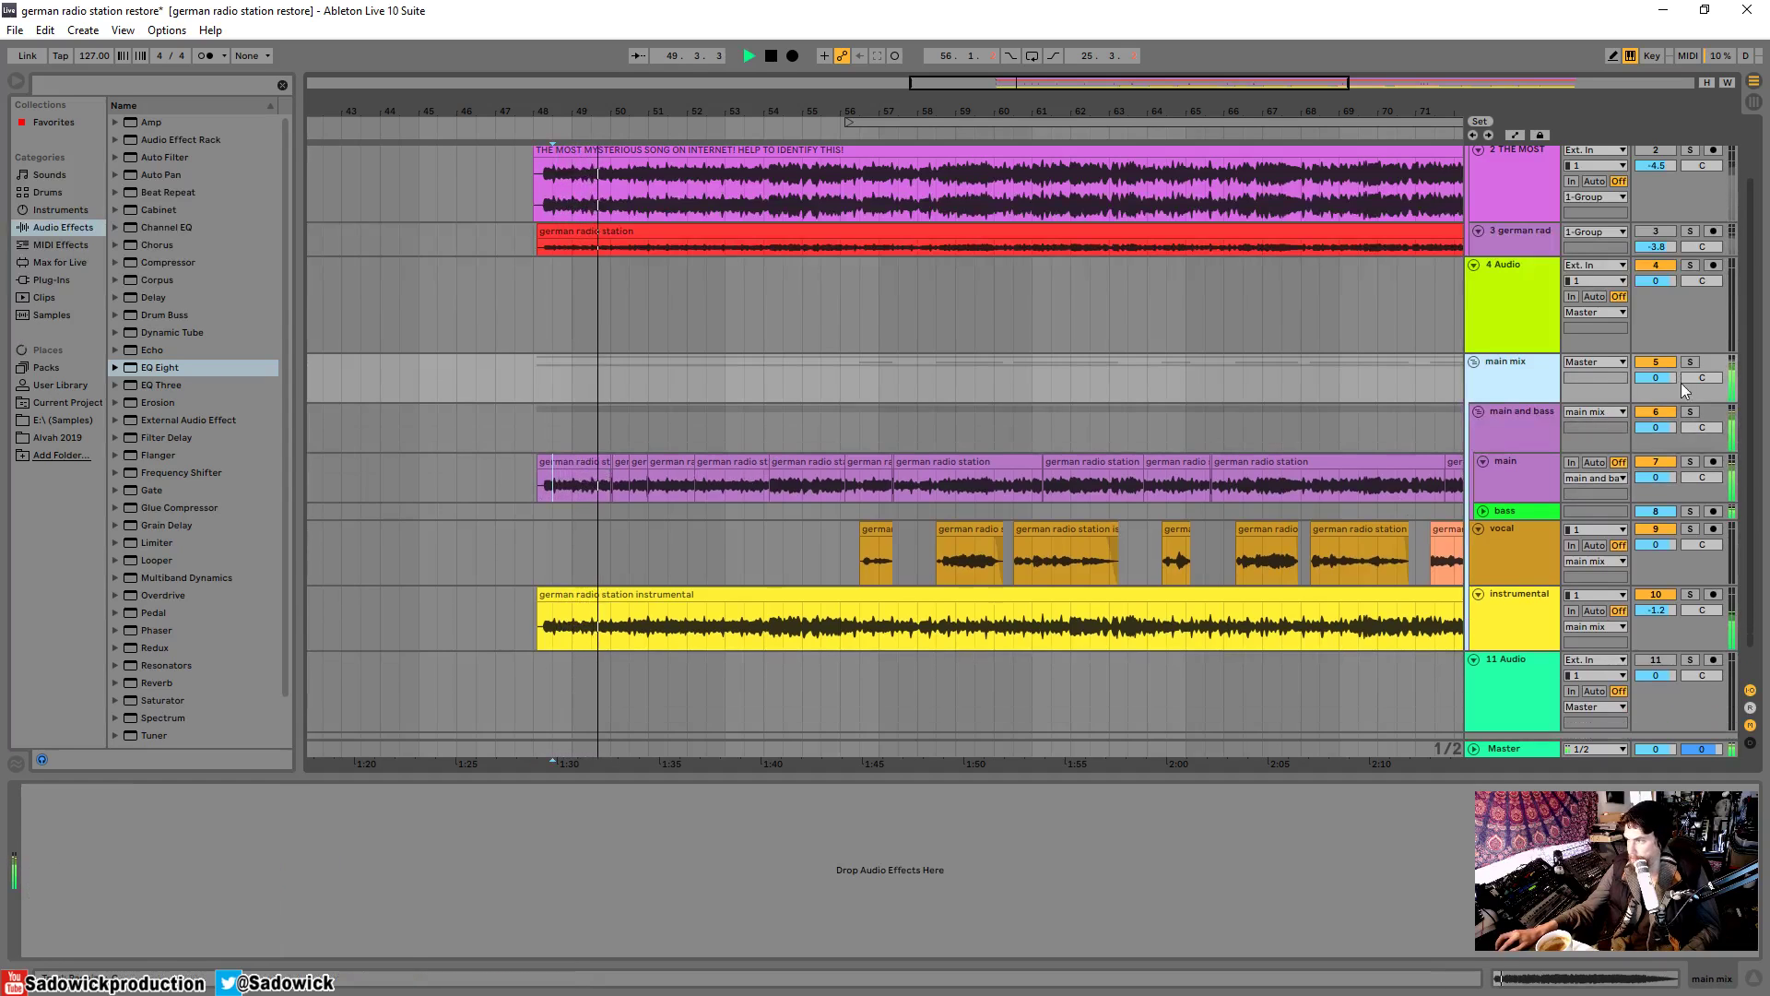
click(1692, 363)
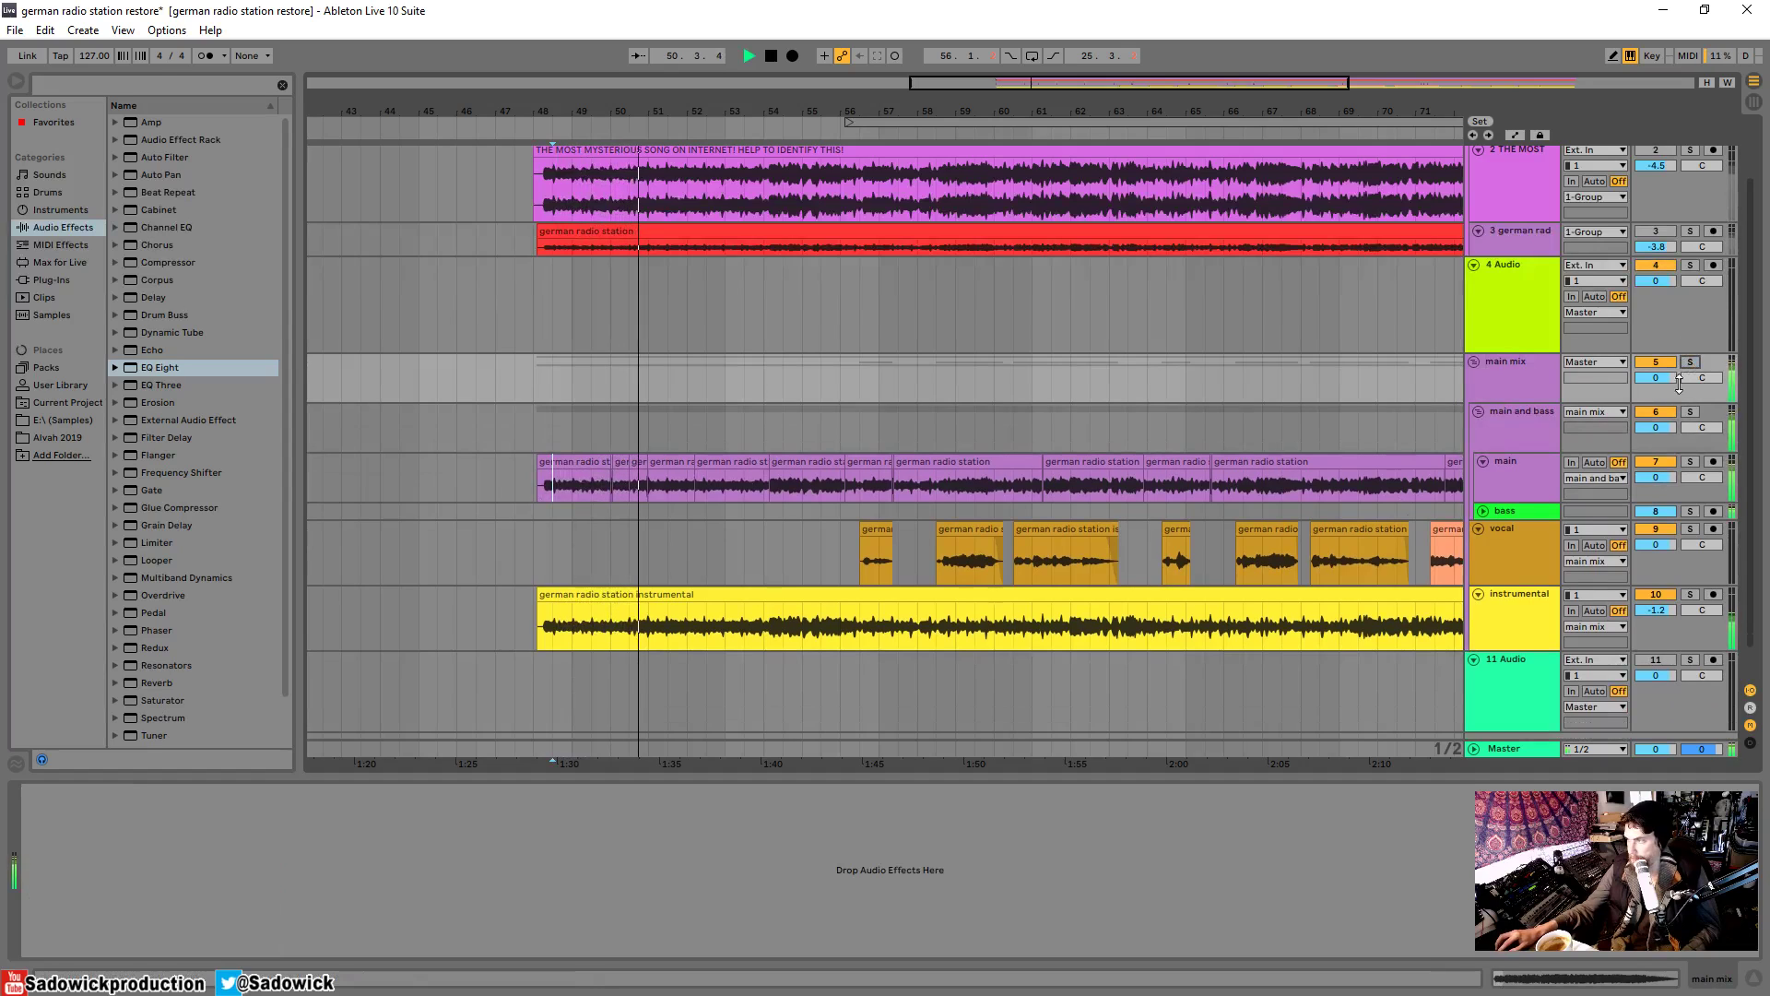
- Add FabFilter Pro-Q 3 after Pro-MB on the main and bass group
click(1505, 367)
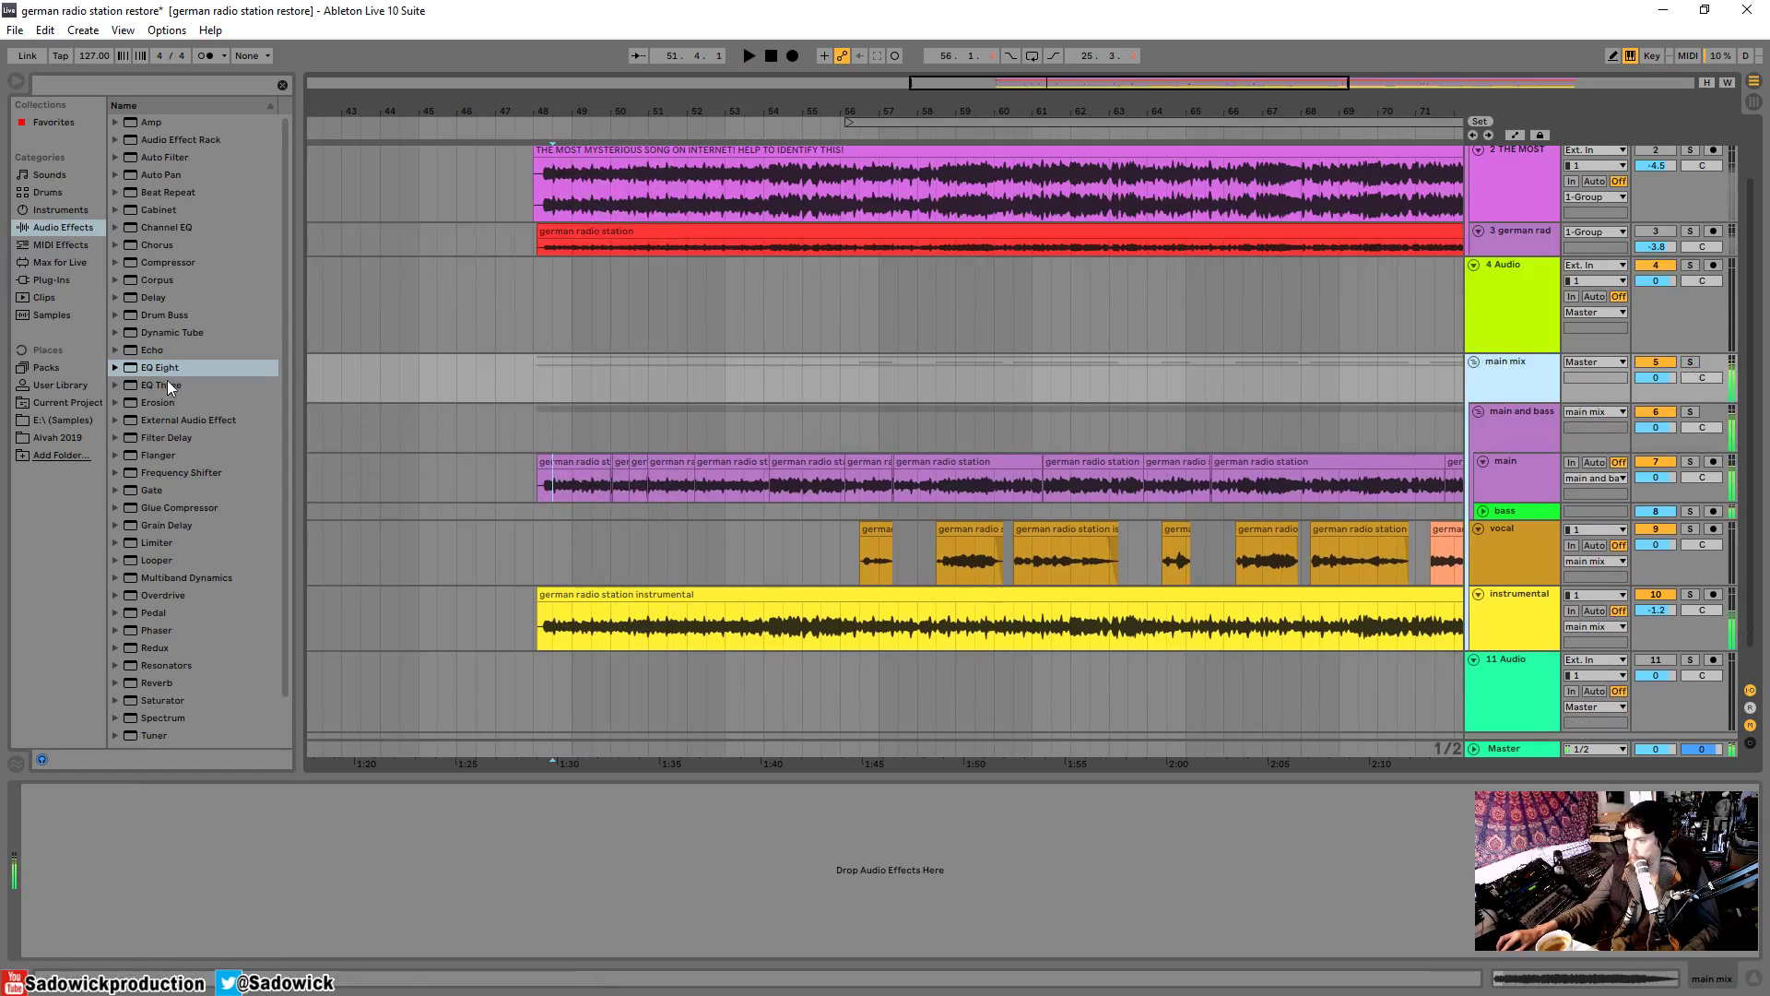
click(39, 281)
click(193, 560)
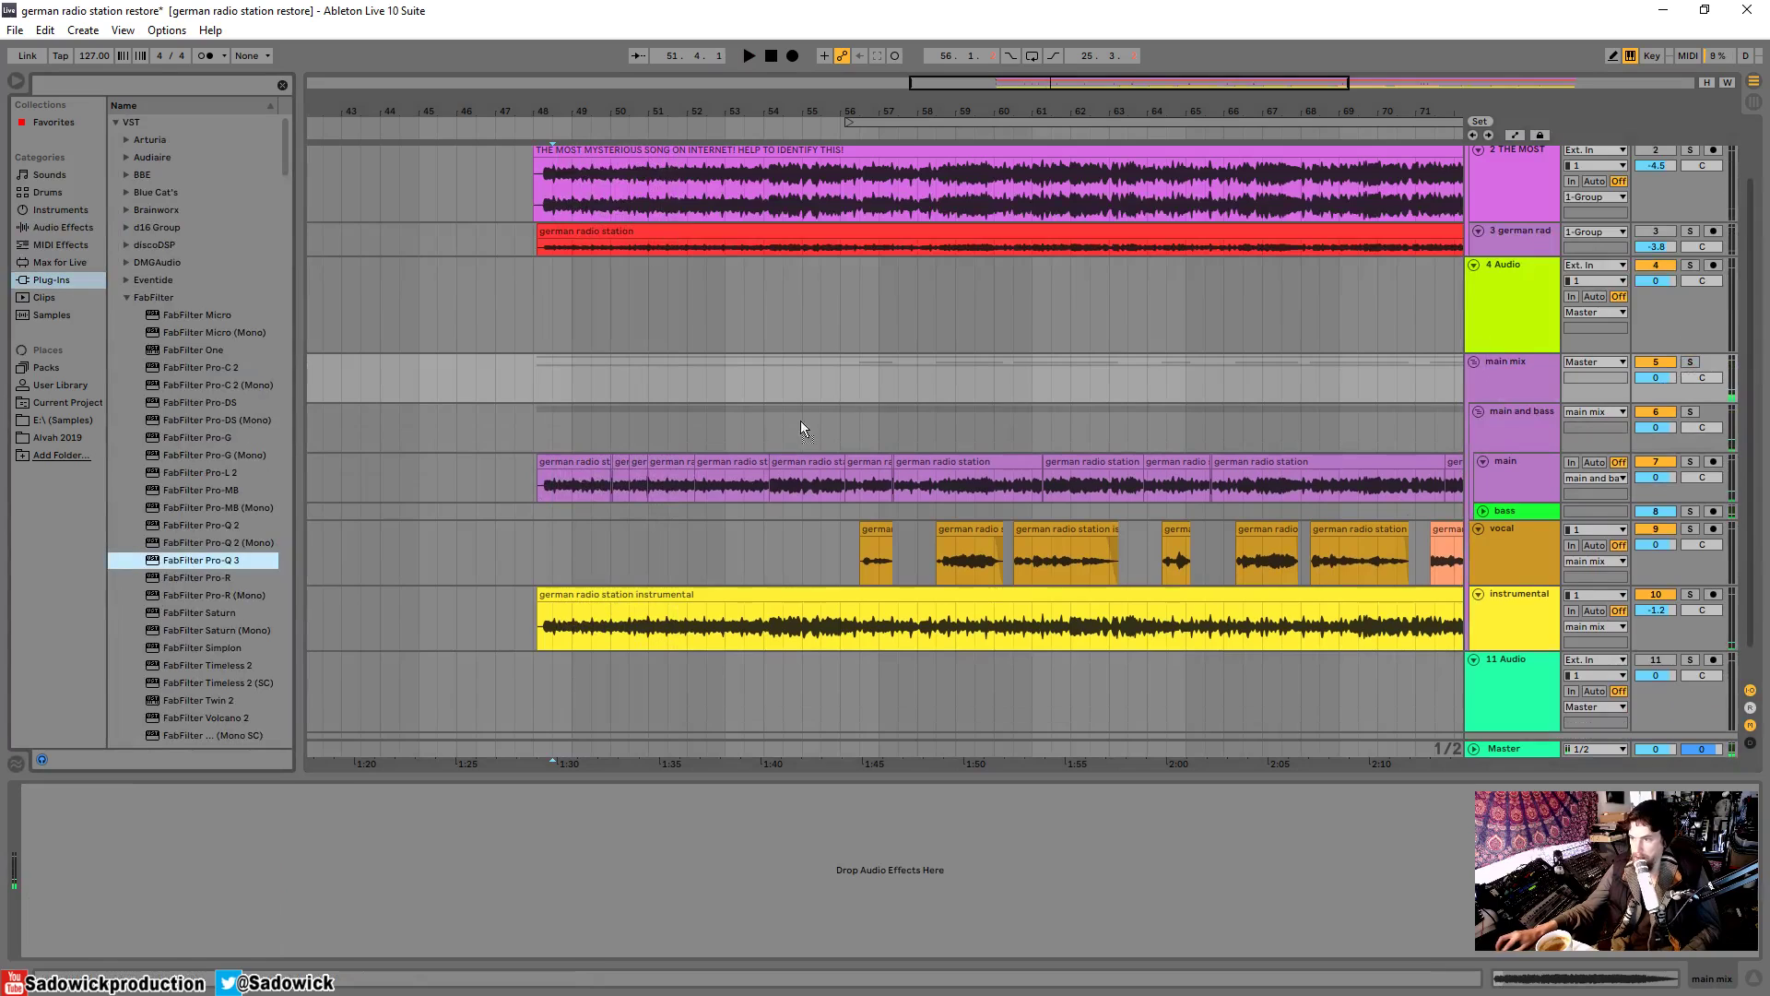
drag(755, 424, 1510, 426)
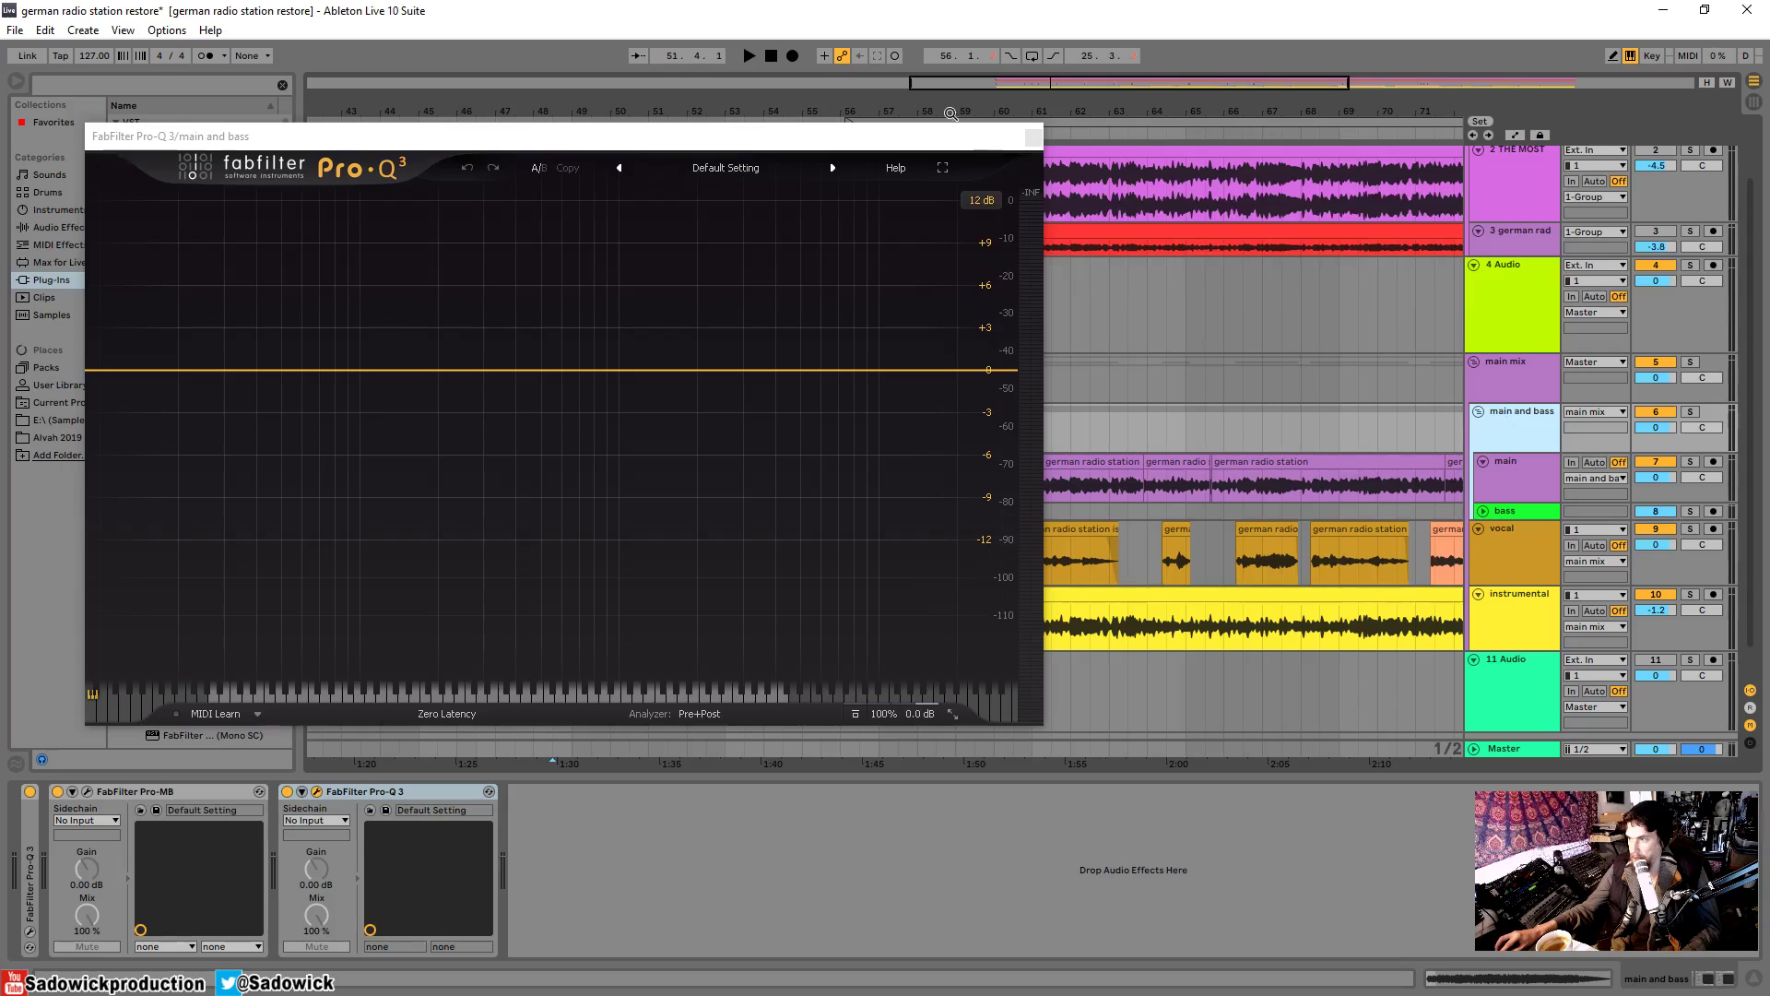
- Close FabFilter Pro-Q 3 and delete it from the main and bass group
click(1035, 139)
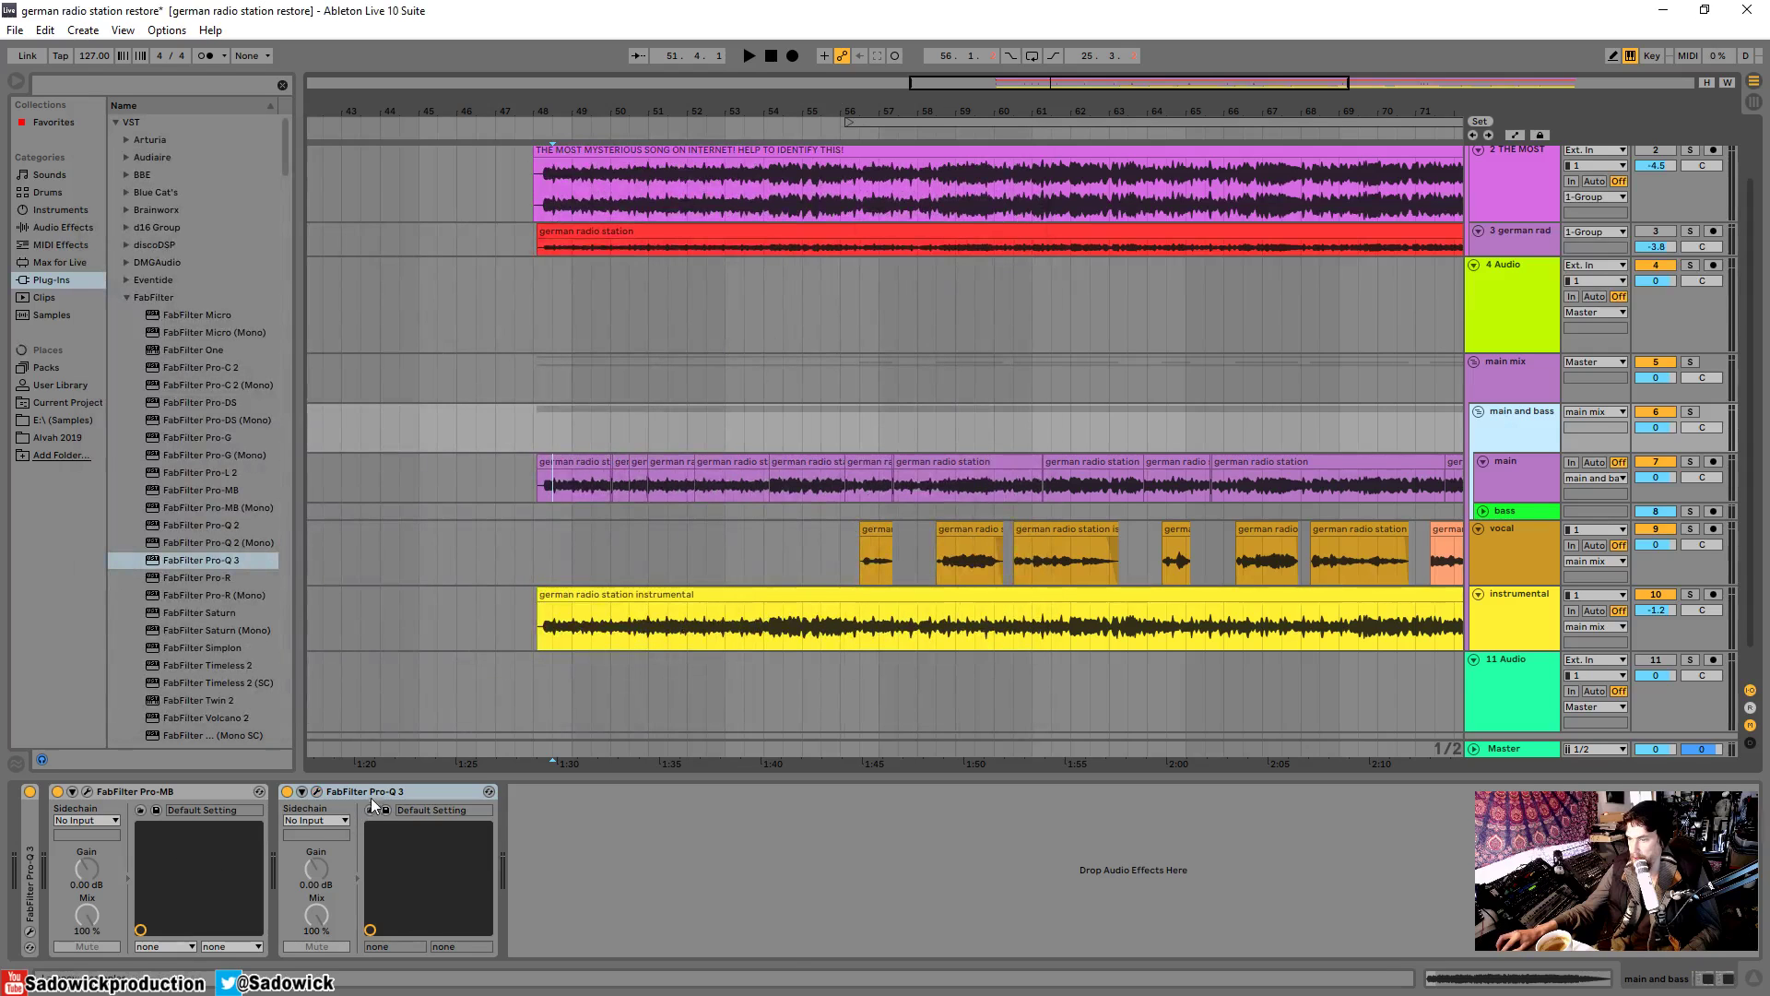
click(316, 791)
click(1035, 138)
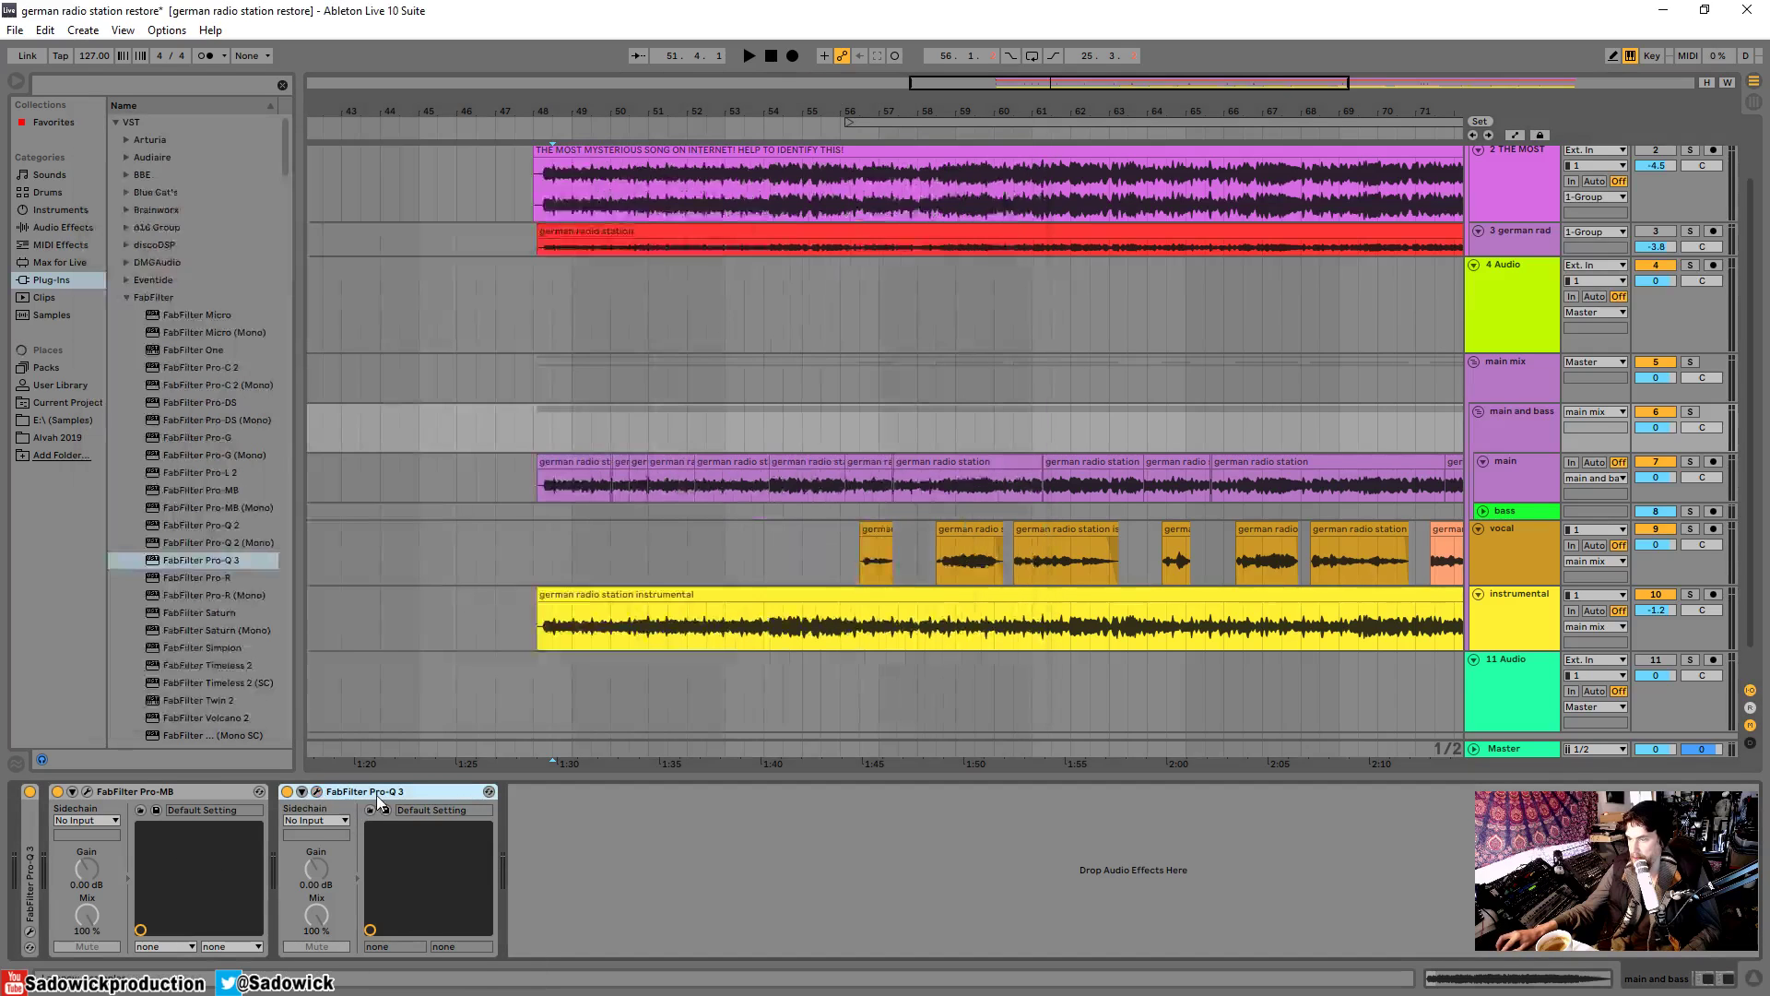
key(Delete)
- Add FabFilter Pro-Q 3 to the main mix group and play the song
click(1516, 372)
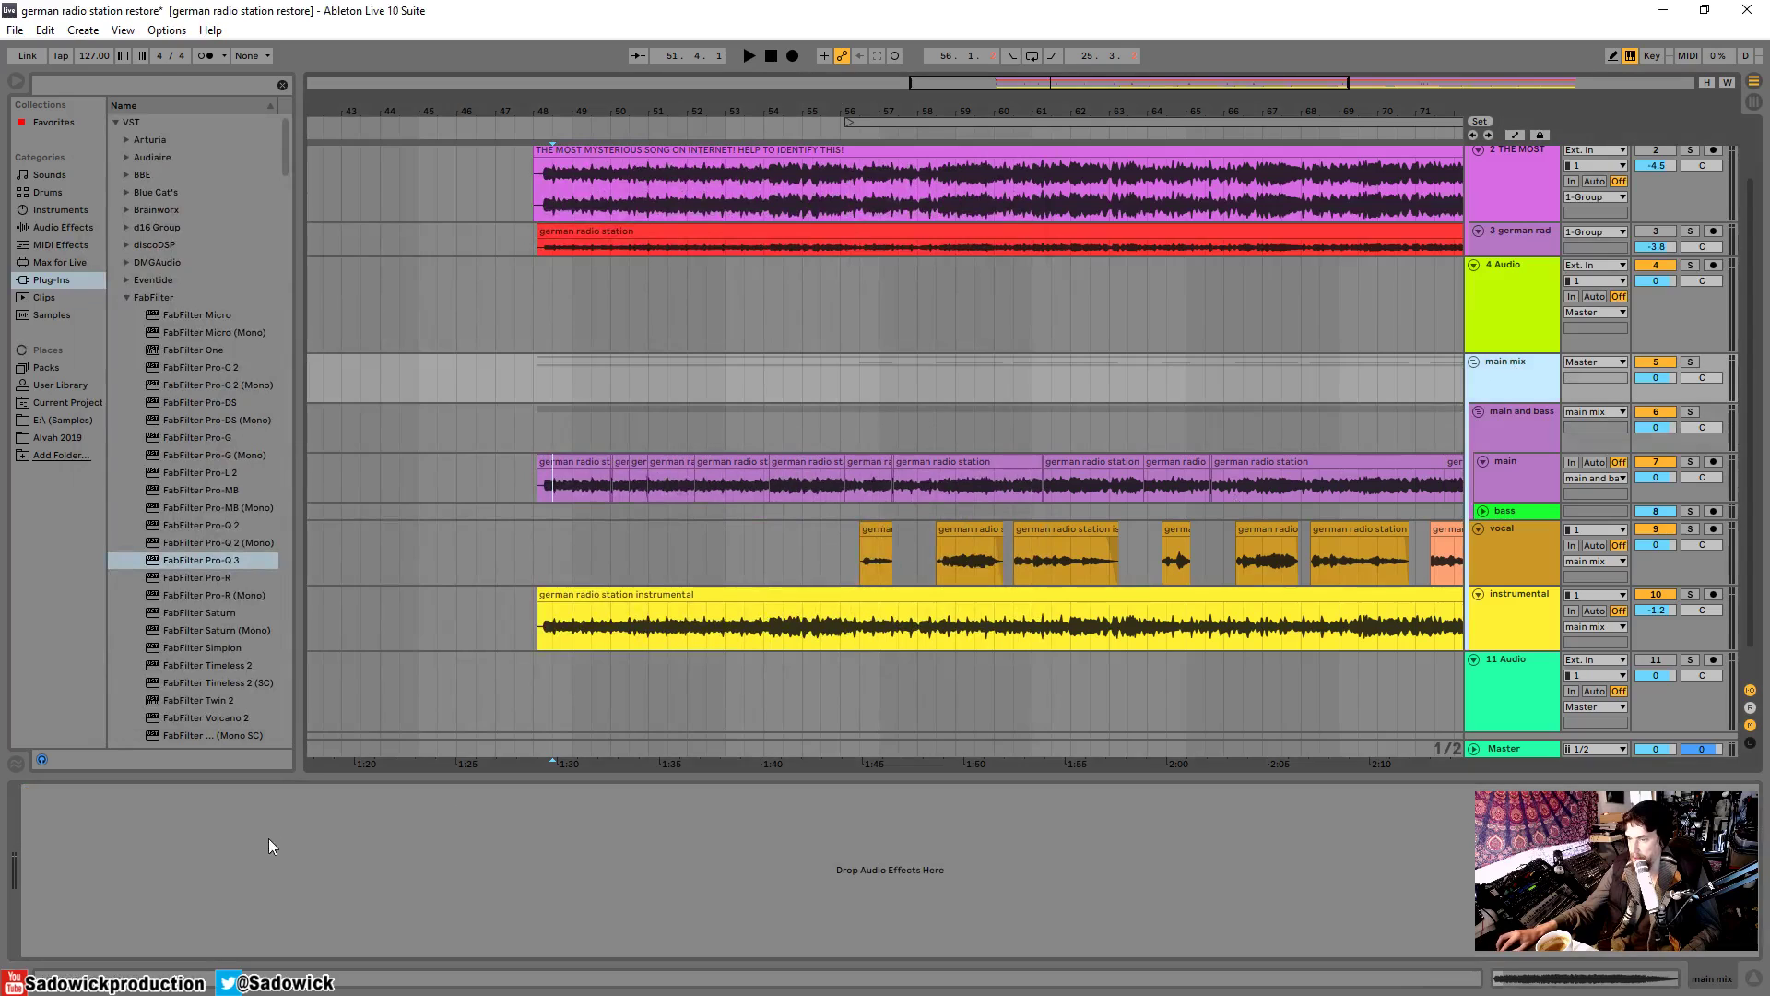
double_click(196, 560)
key(space)
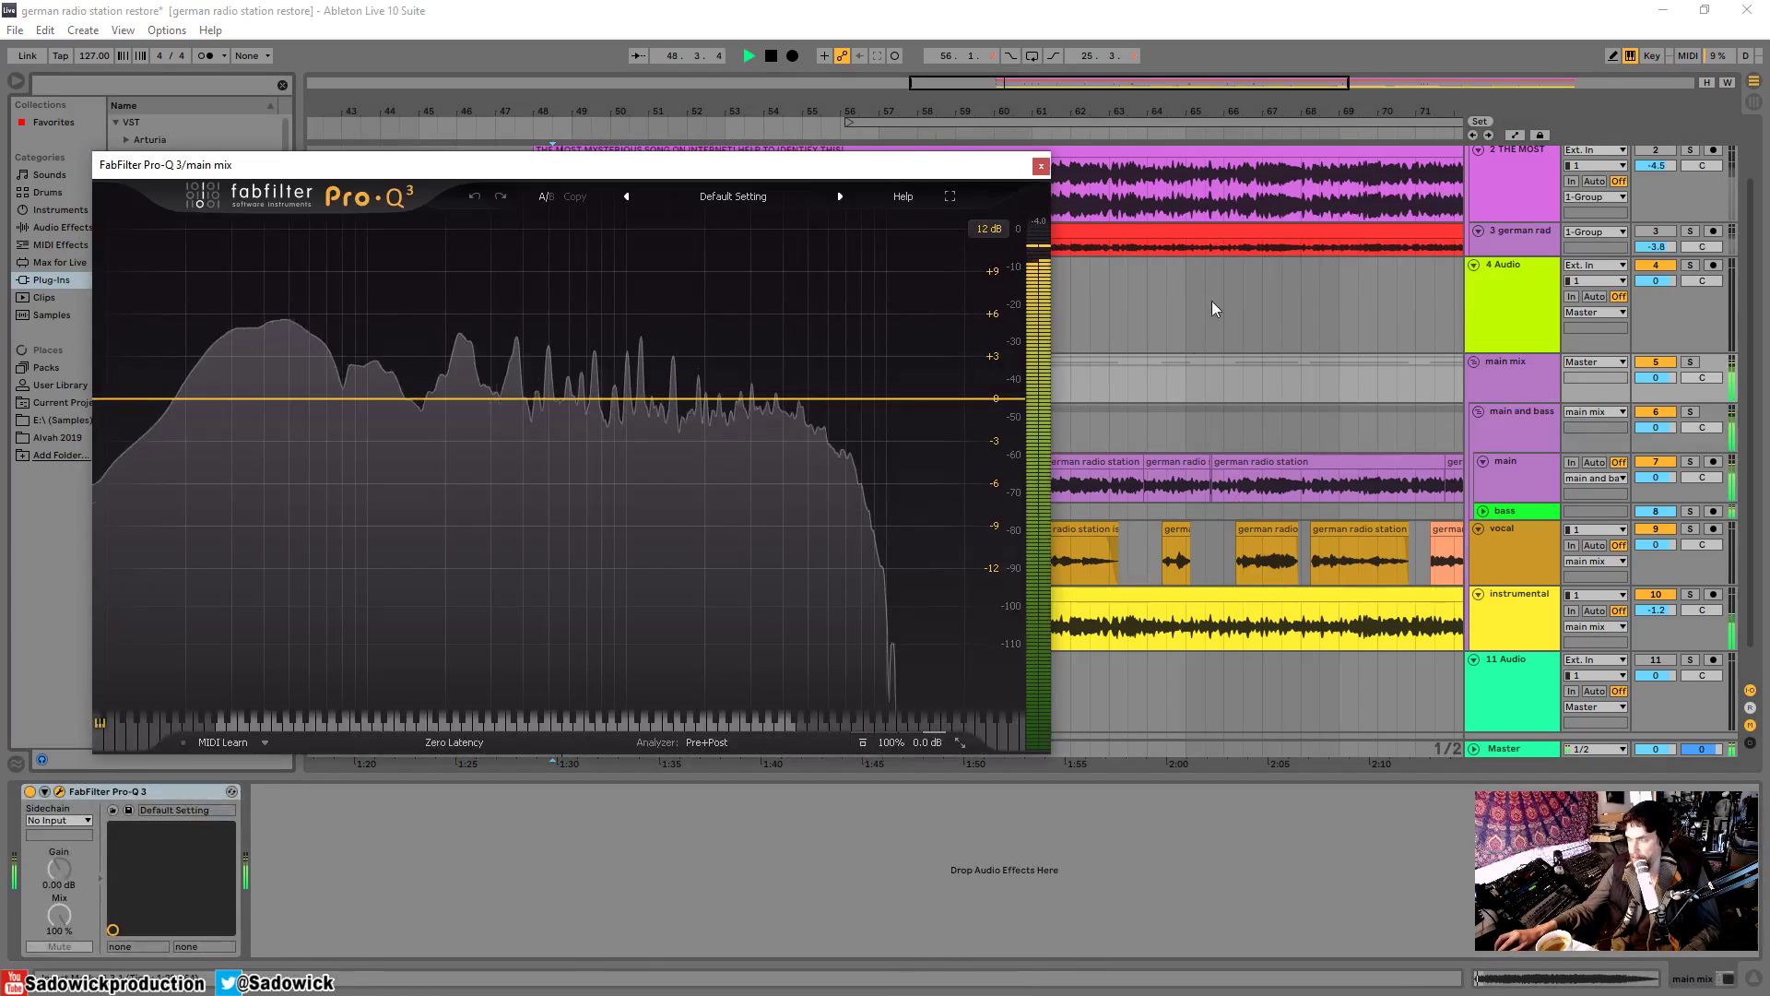
drag(835, 165, 832, 199)
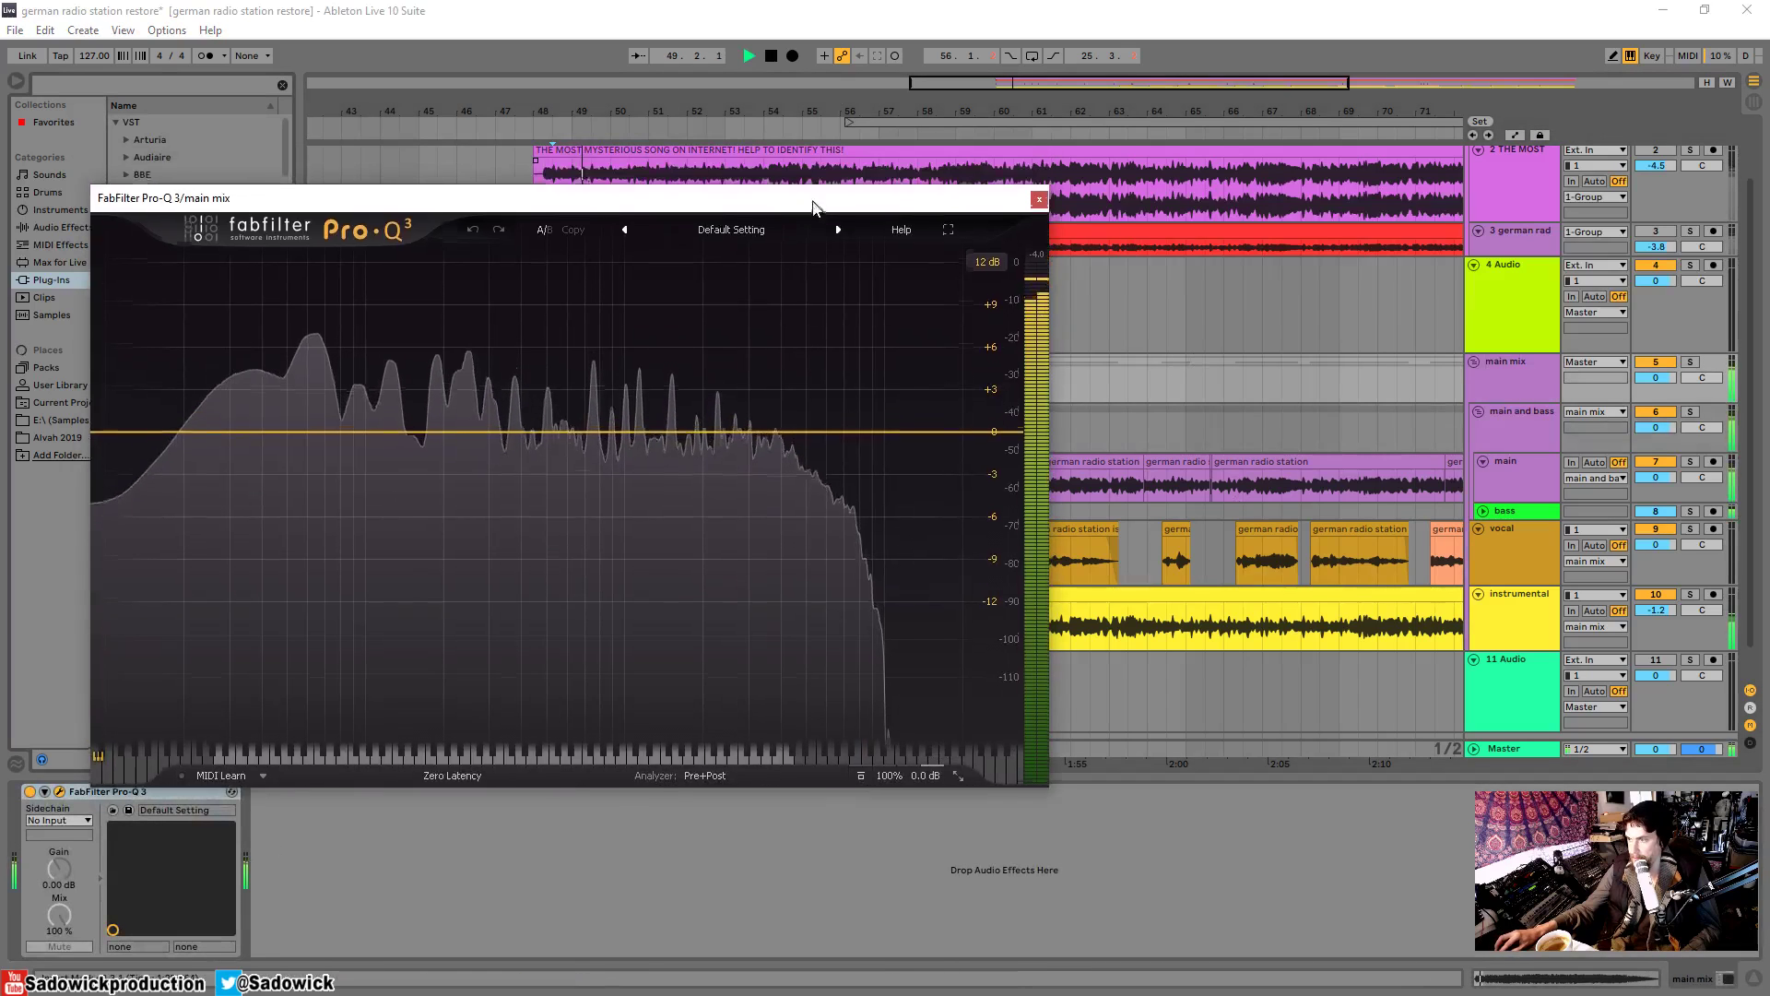
- Cut about 3.9 dB at about 144 Hz in the main mix EQ with a narrow bell, Q about 8
click(683, 432)
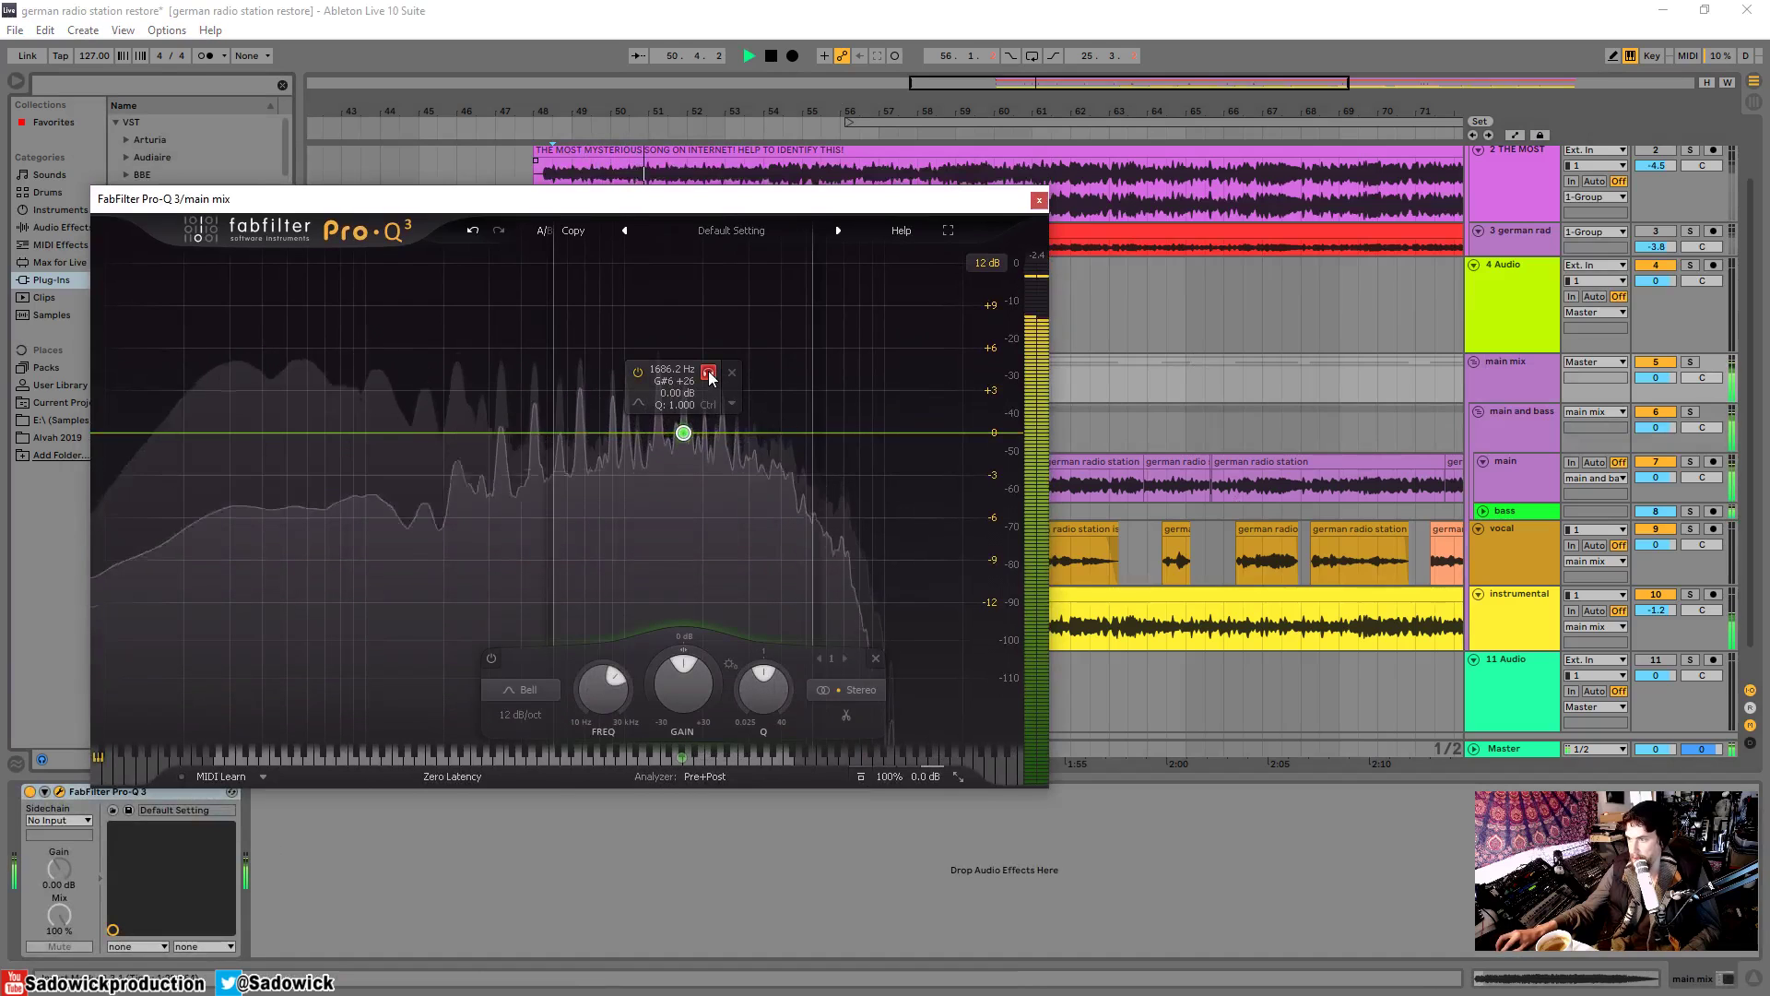
drag(683, 432, 408, 493)
click(561, 497)
scroll(416, 492, up, 5)
scroll(411, 506, up, 5)
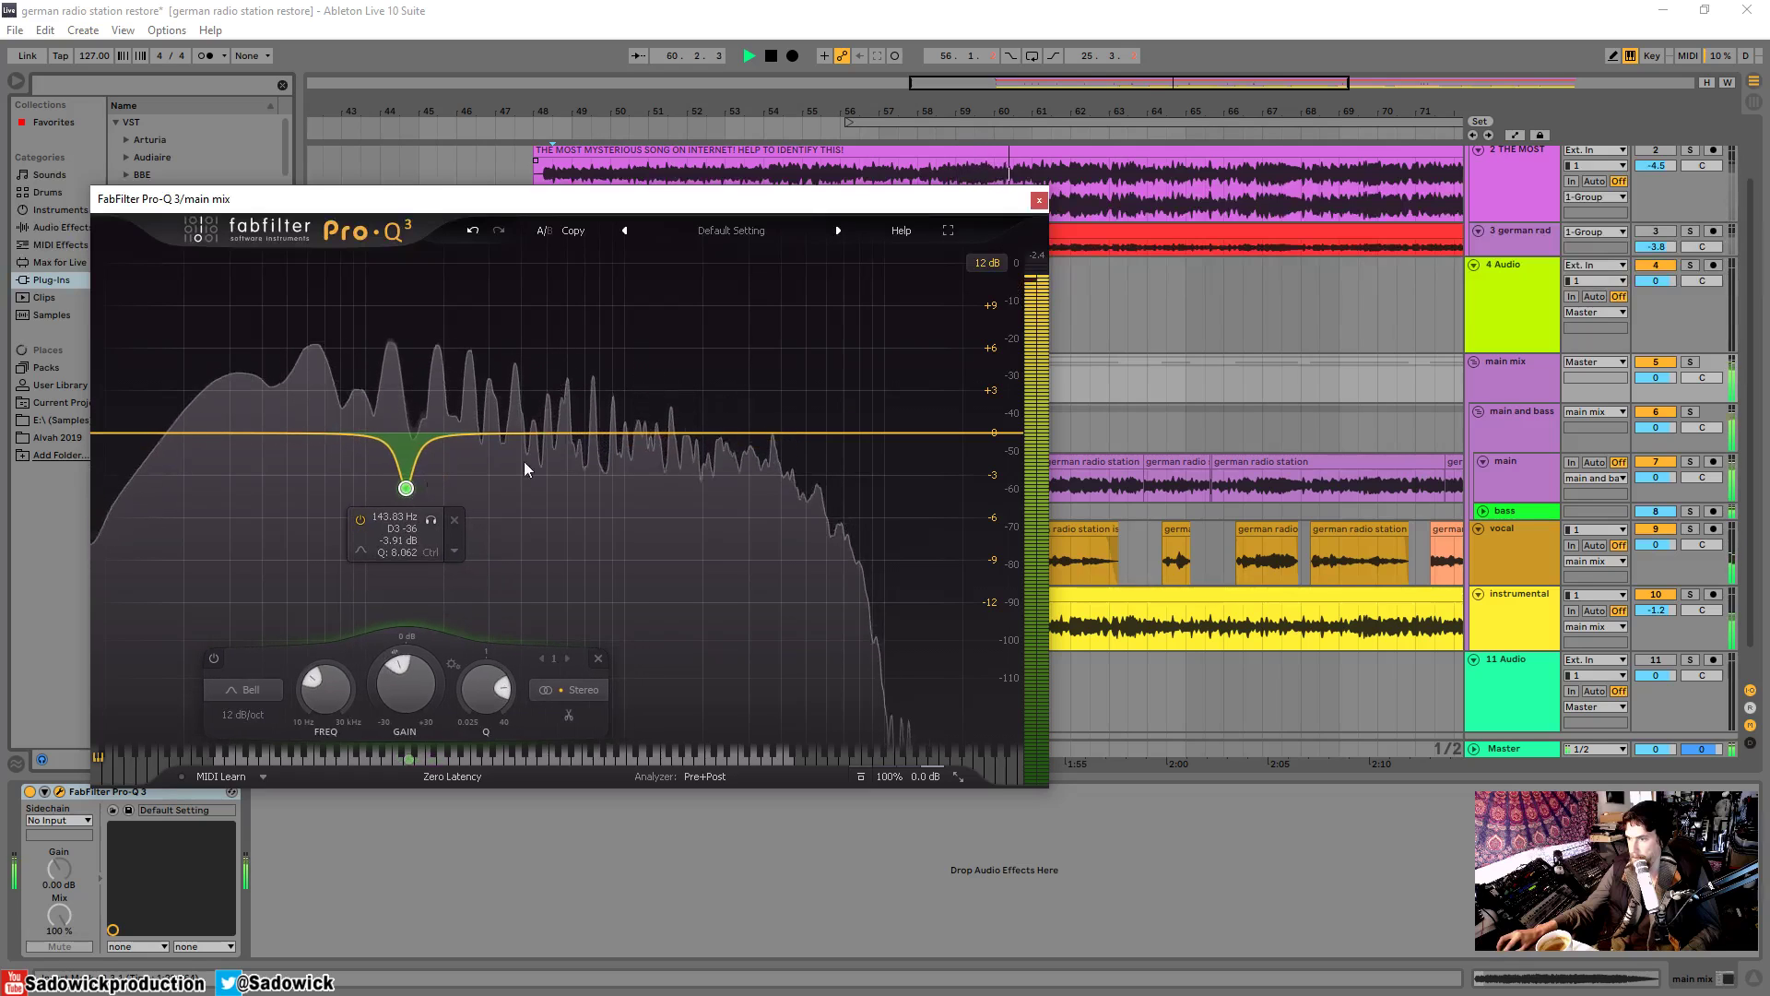
double_click(509, 363)
drag(508, 363, 508, 431)
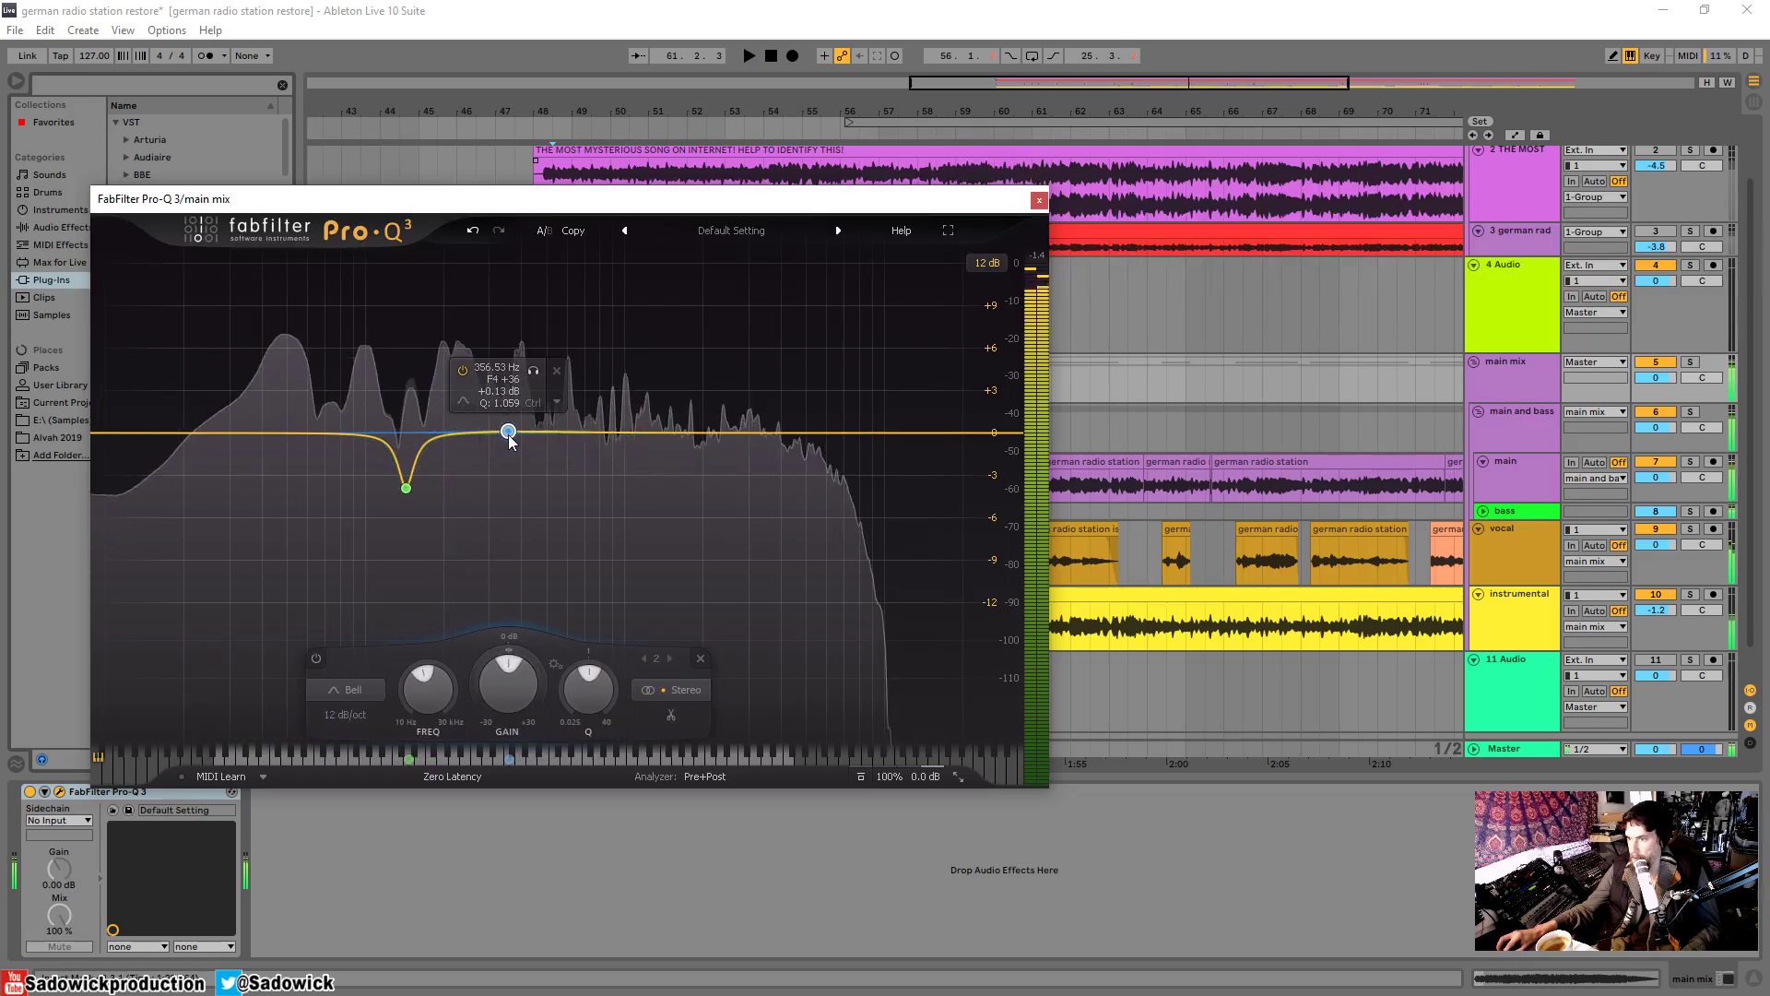
key(space)
click(556, 372)
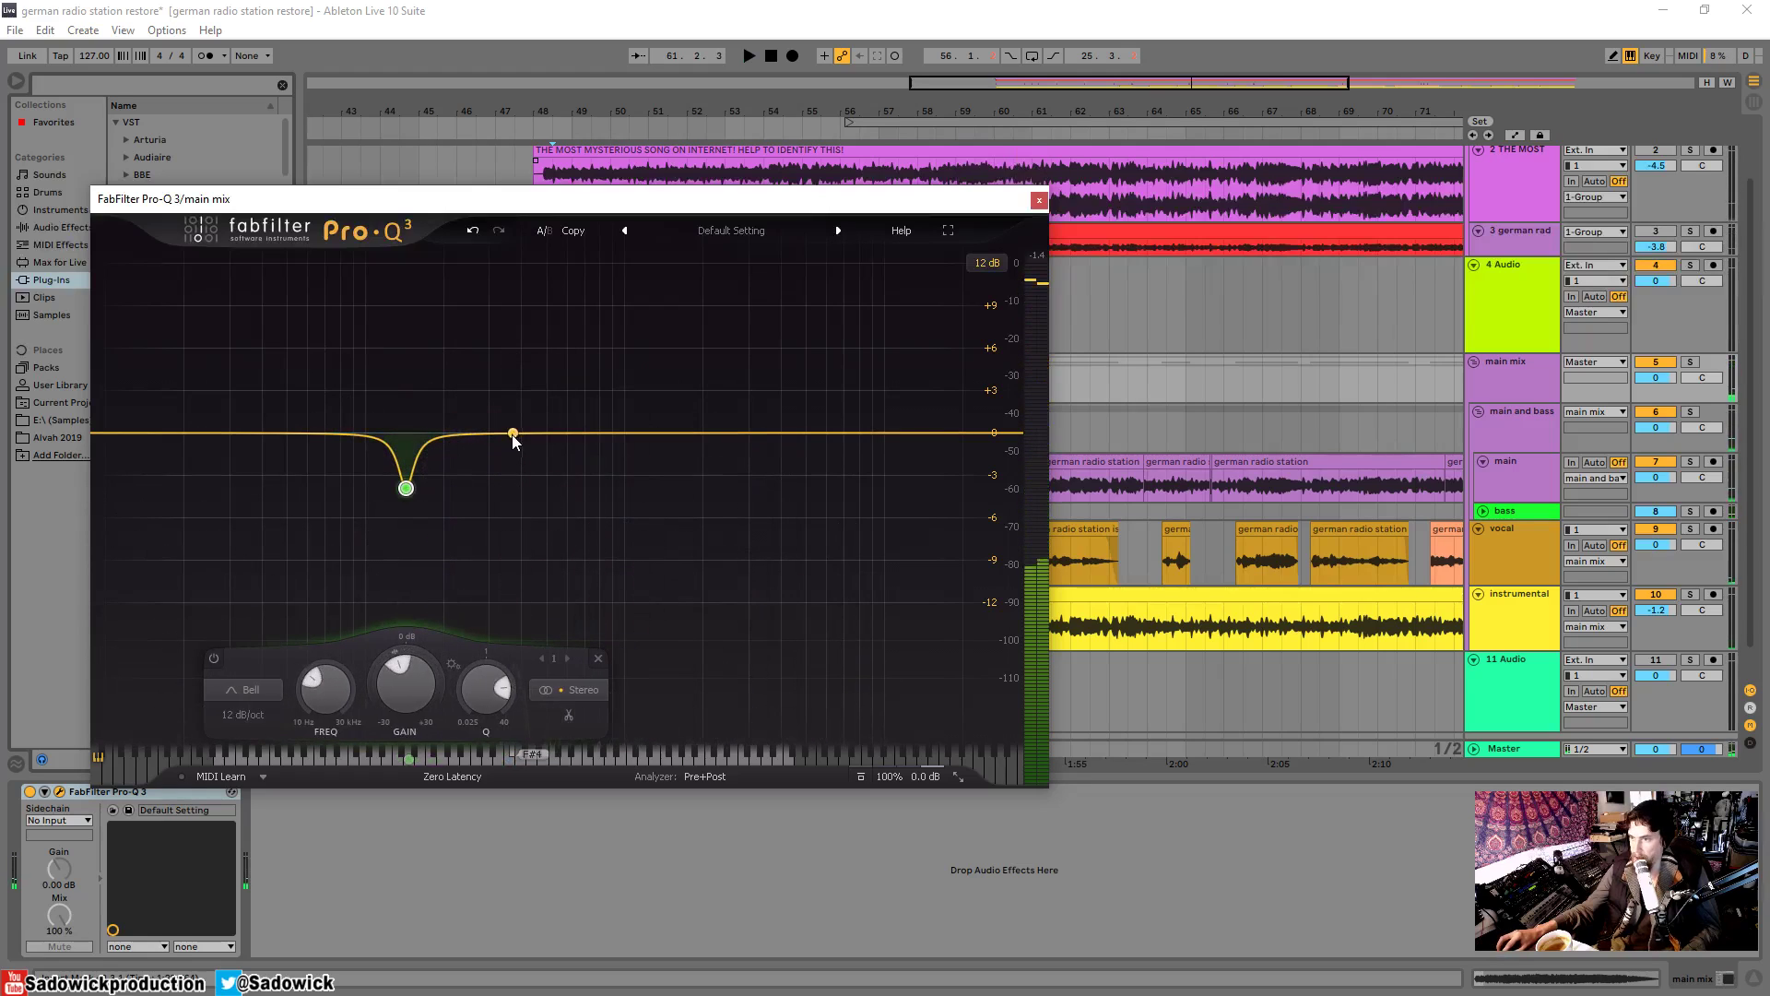
click(590, 604)
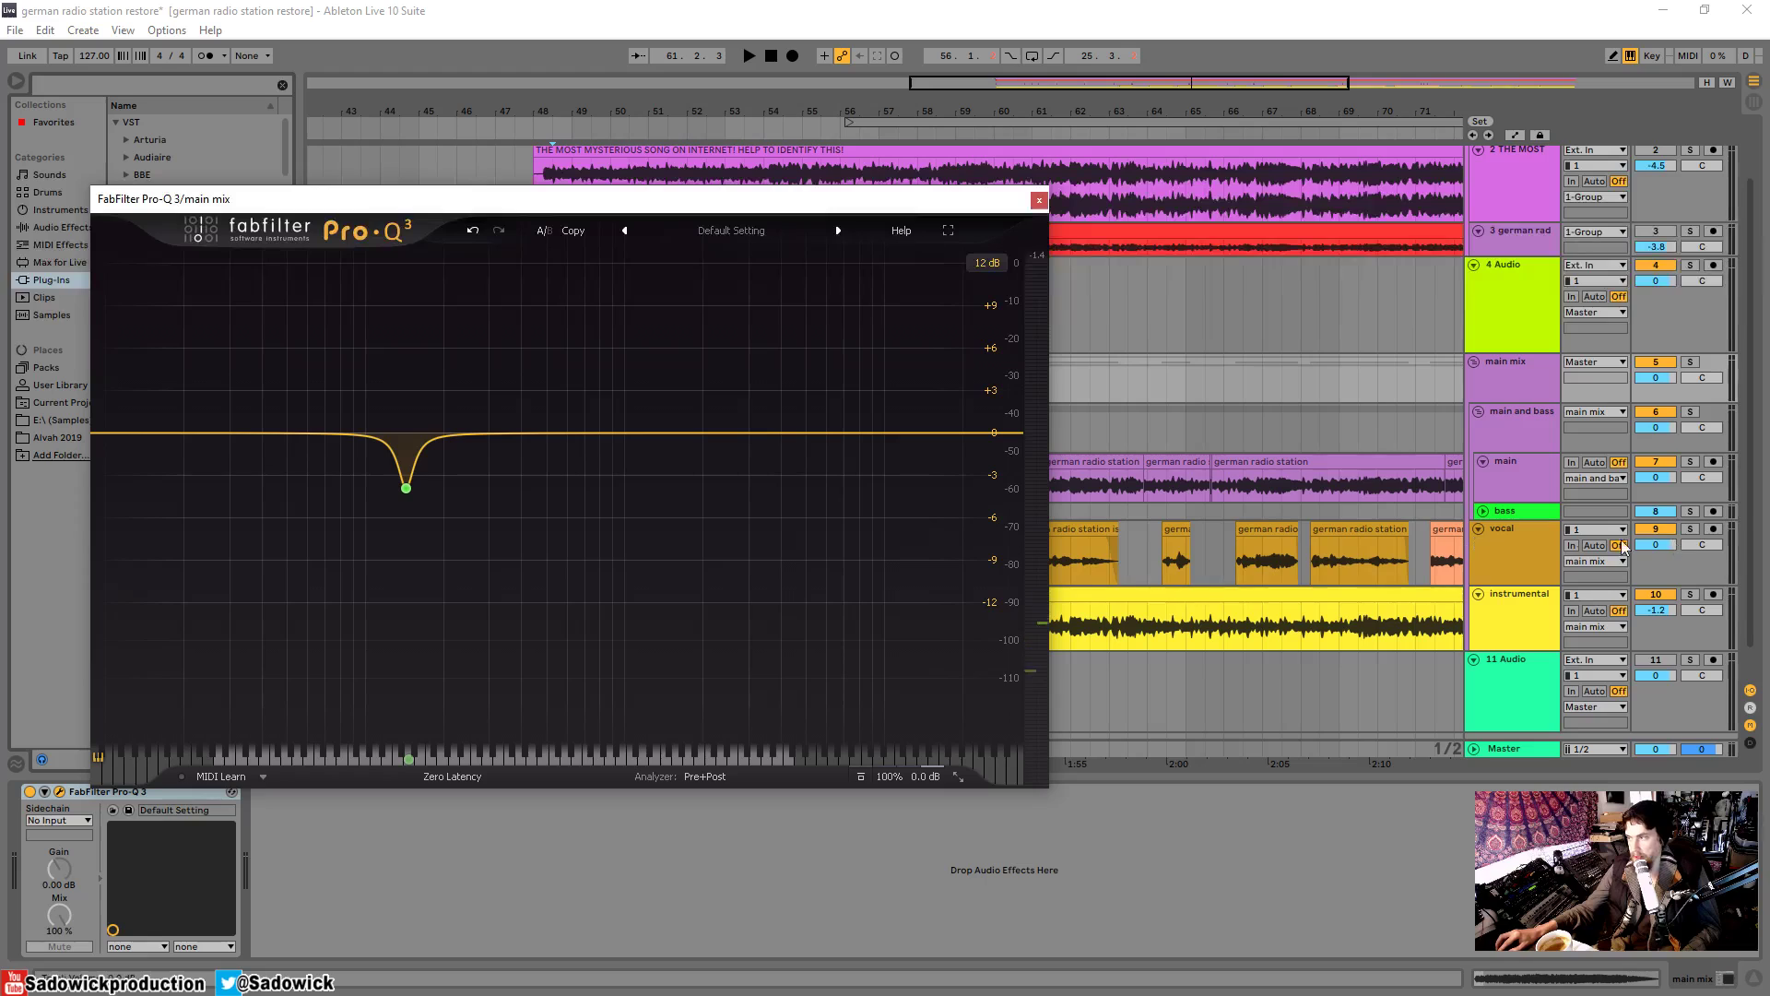
- Add a side-only bell band at about 423 Hz in the main mix EQ, boosted about 2.9 dB during playback
click(1518, 560)
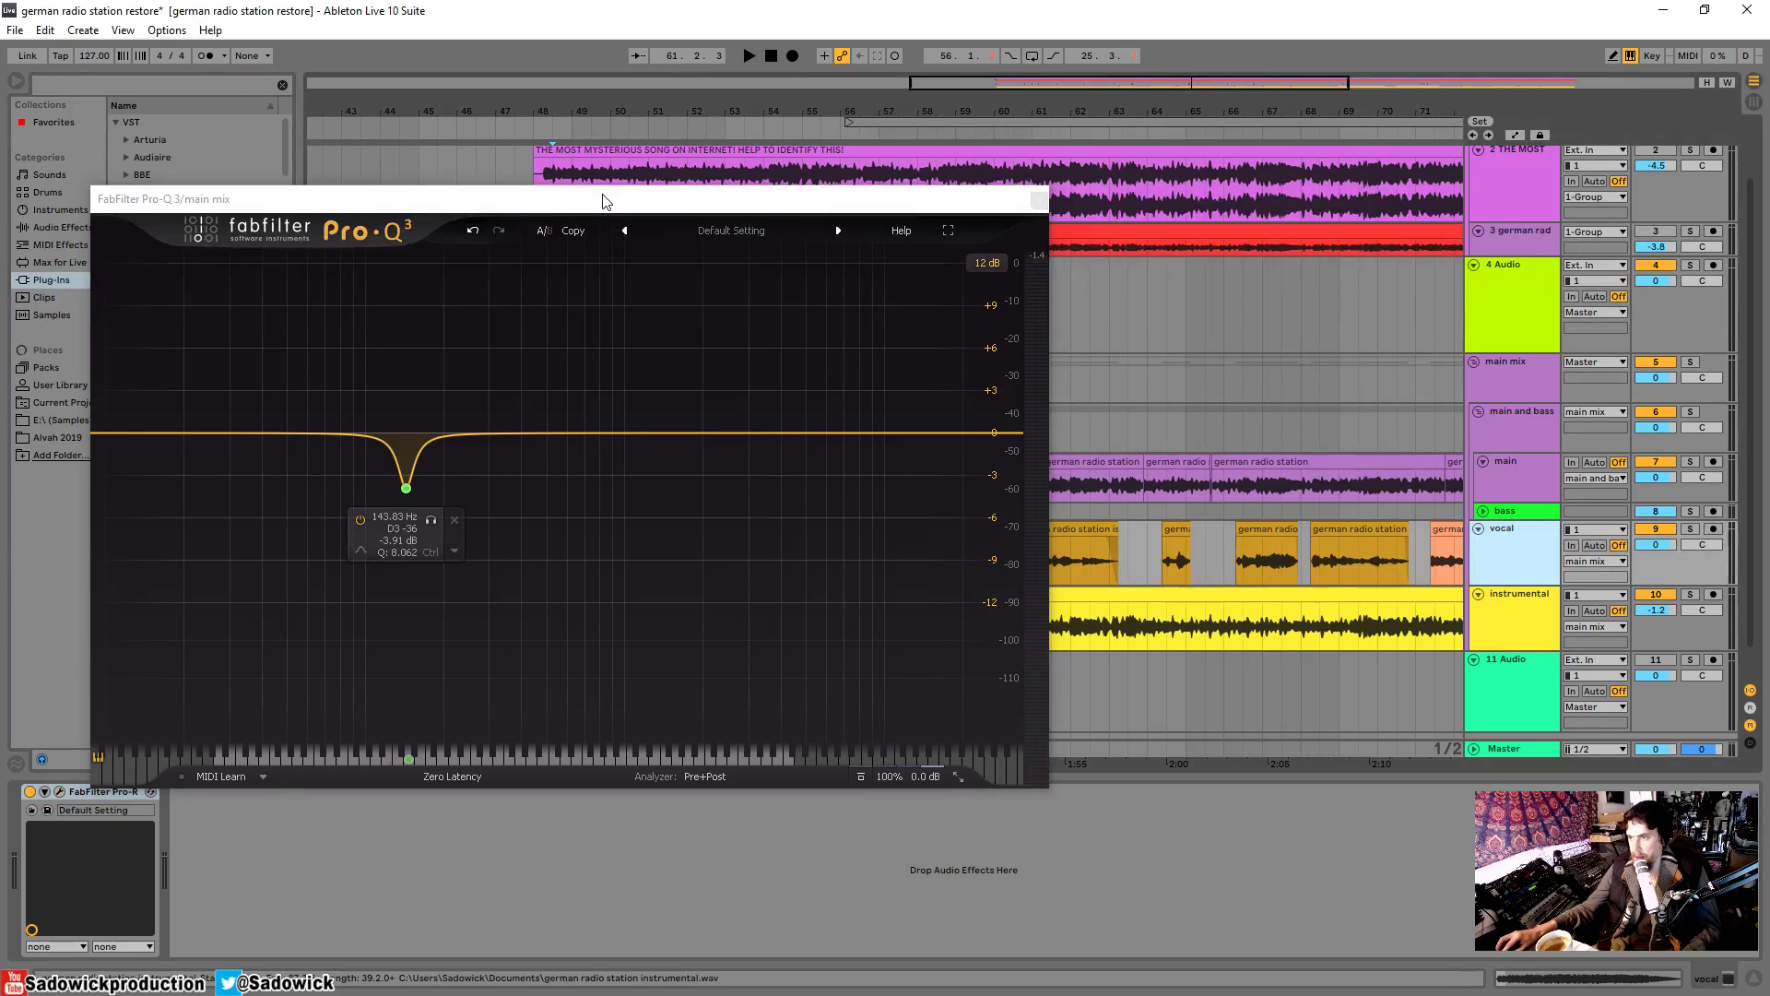
drag(602, 199, 560, 144)
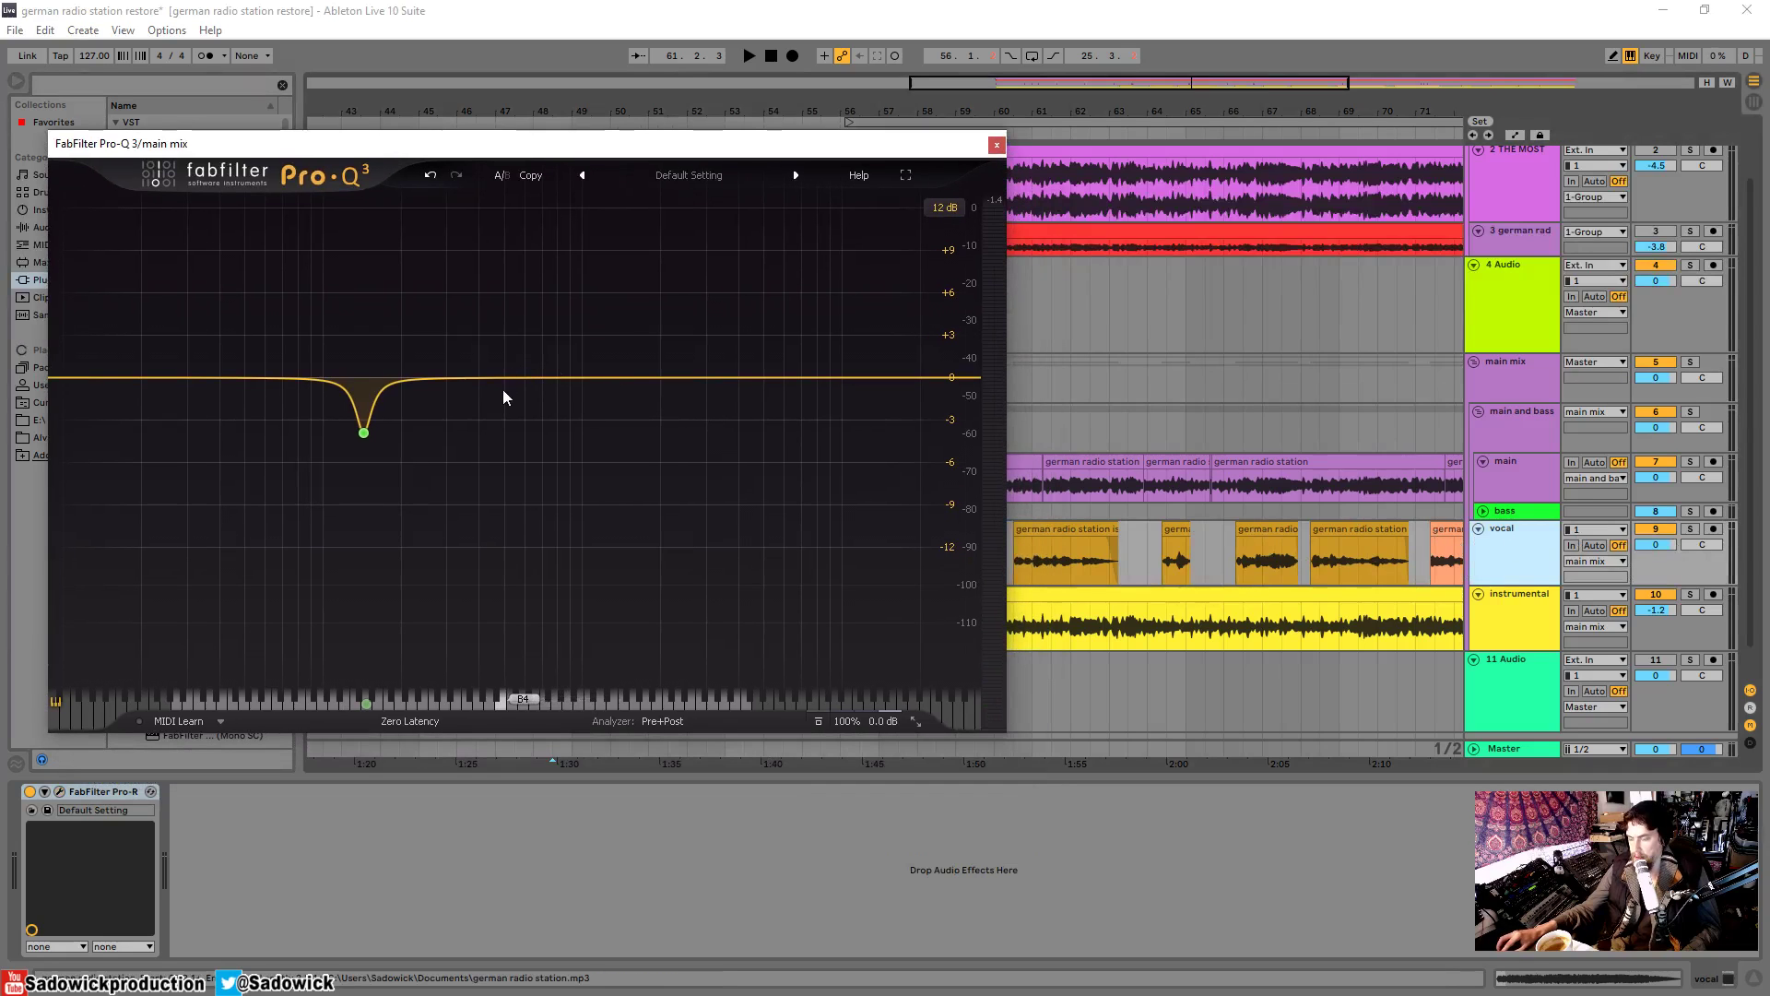
mouse_move(557, 145)
mouse_down()
mouse_move(567, 182)
mouse_move(532, 159)
mouse_up()
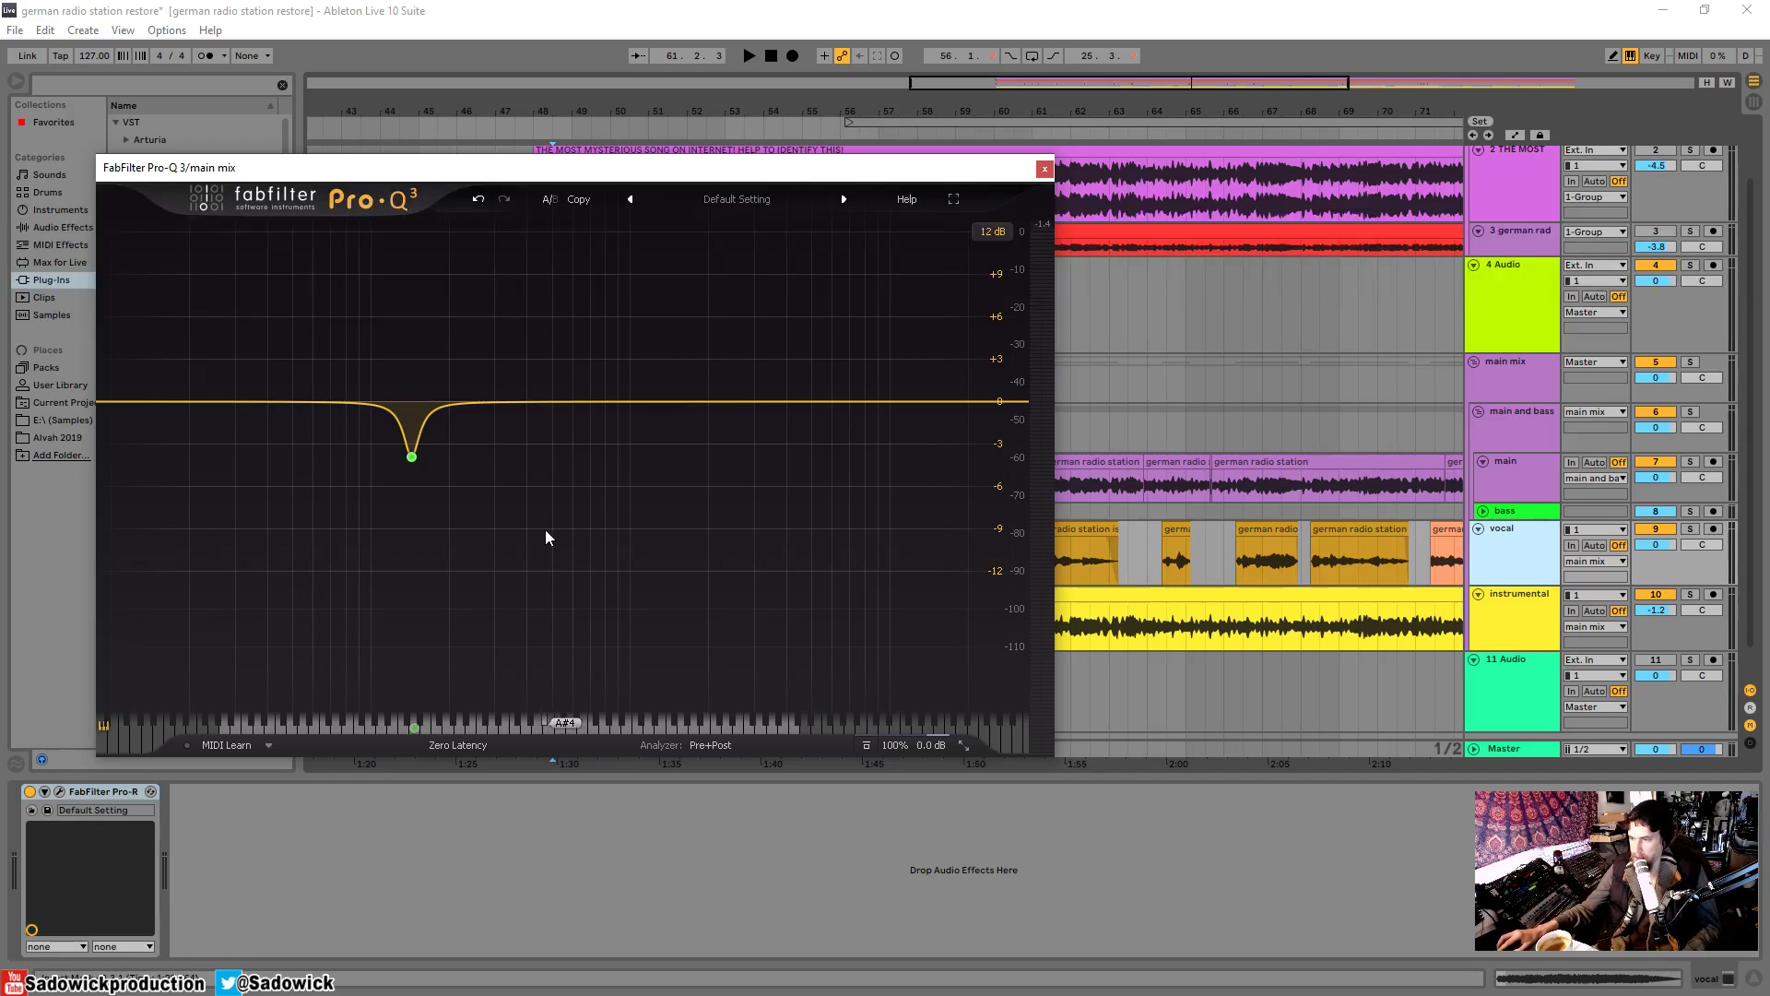
click(533, 406)
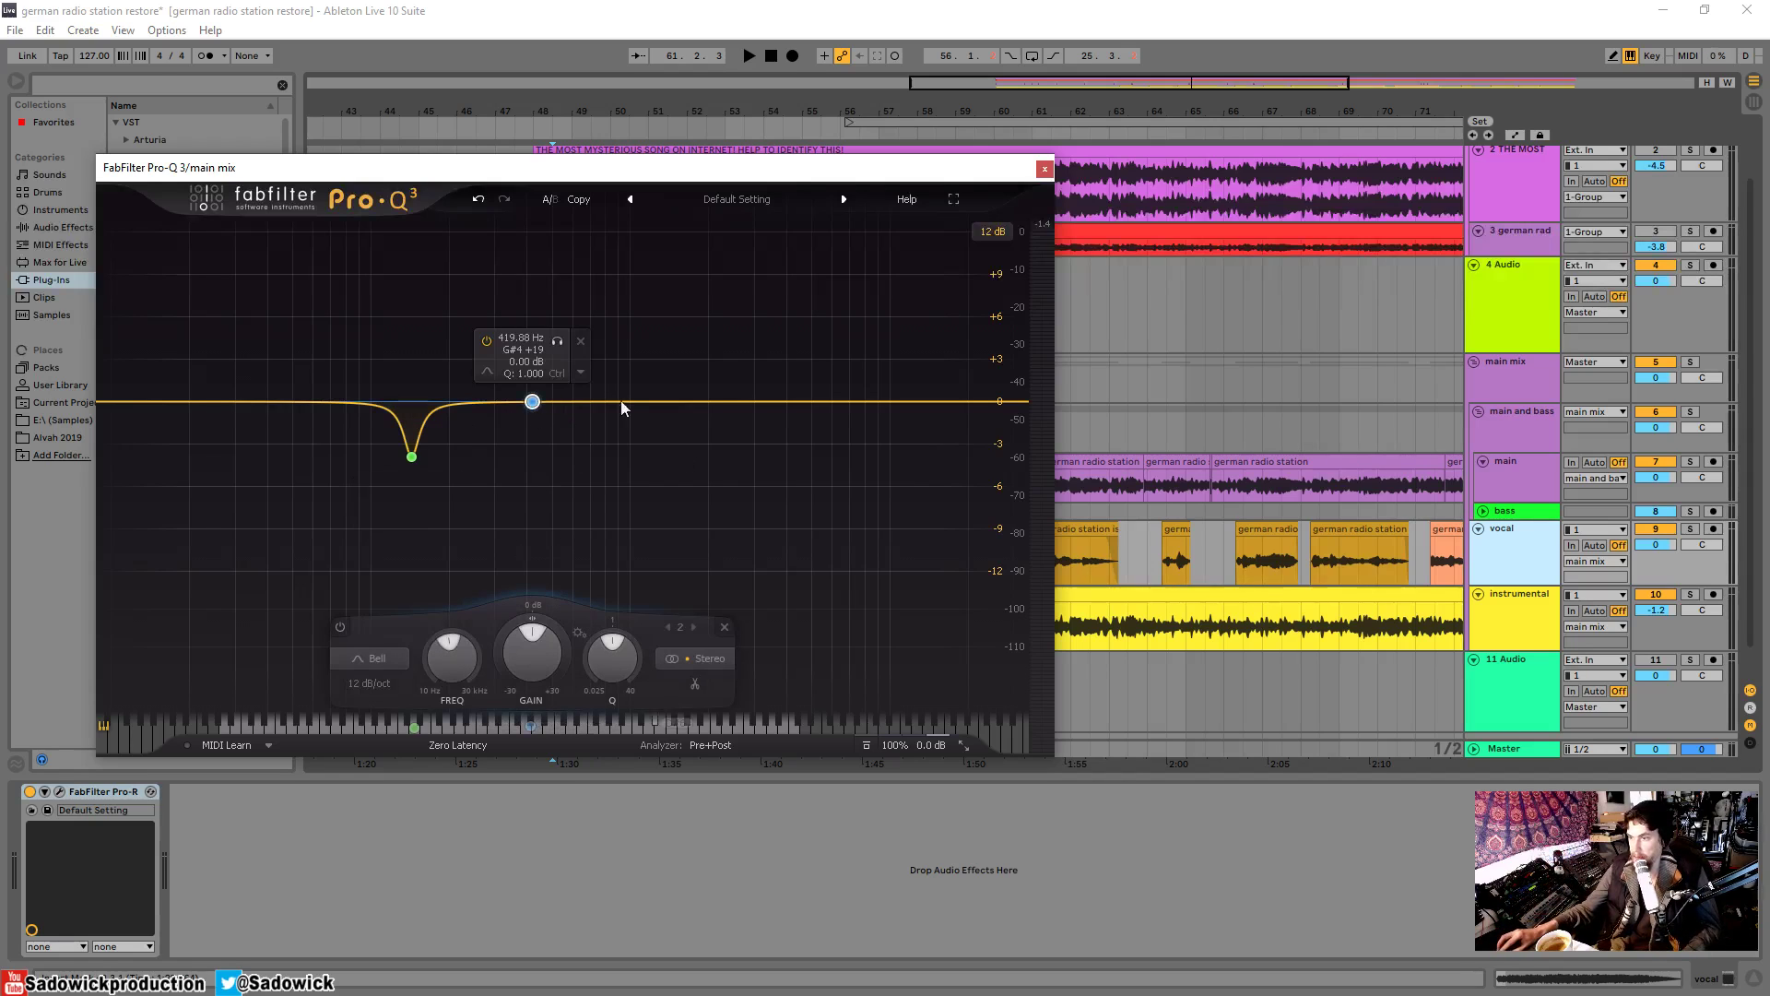
click(704, 636)
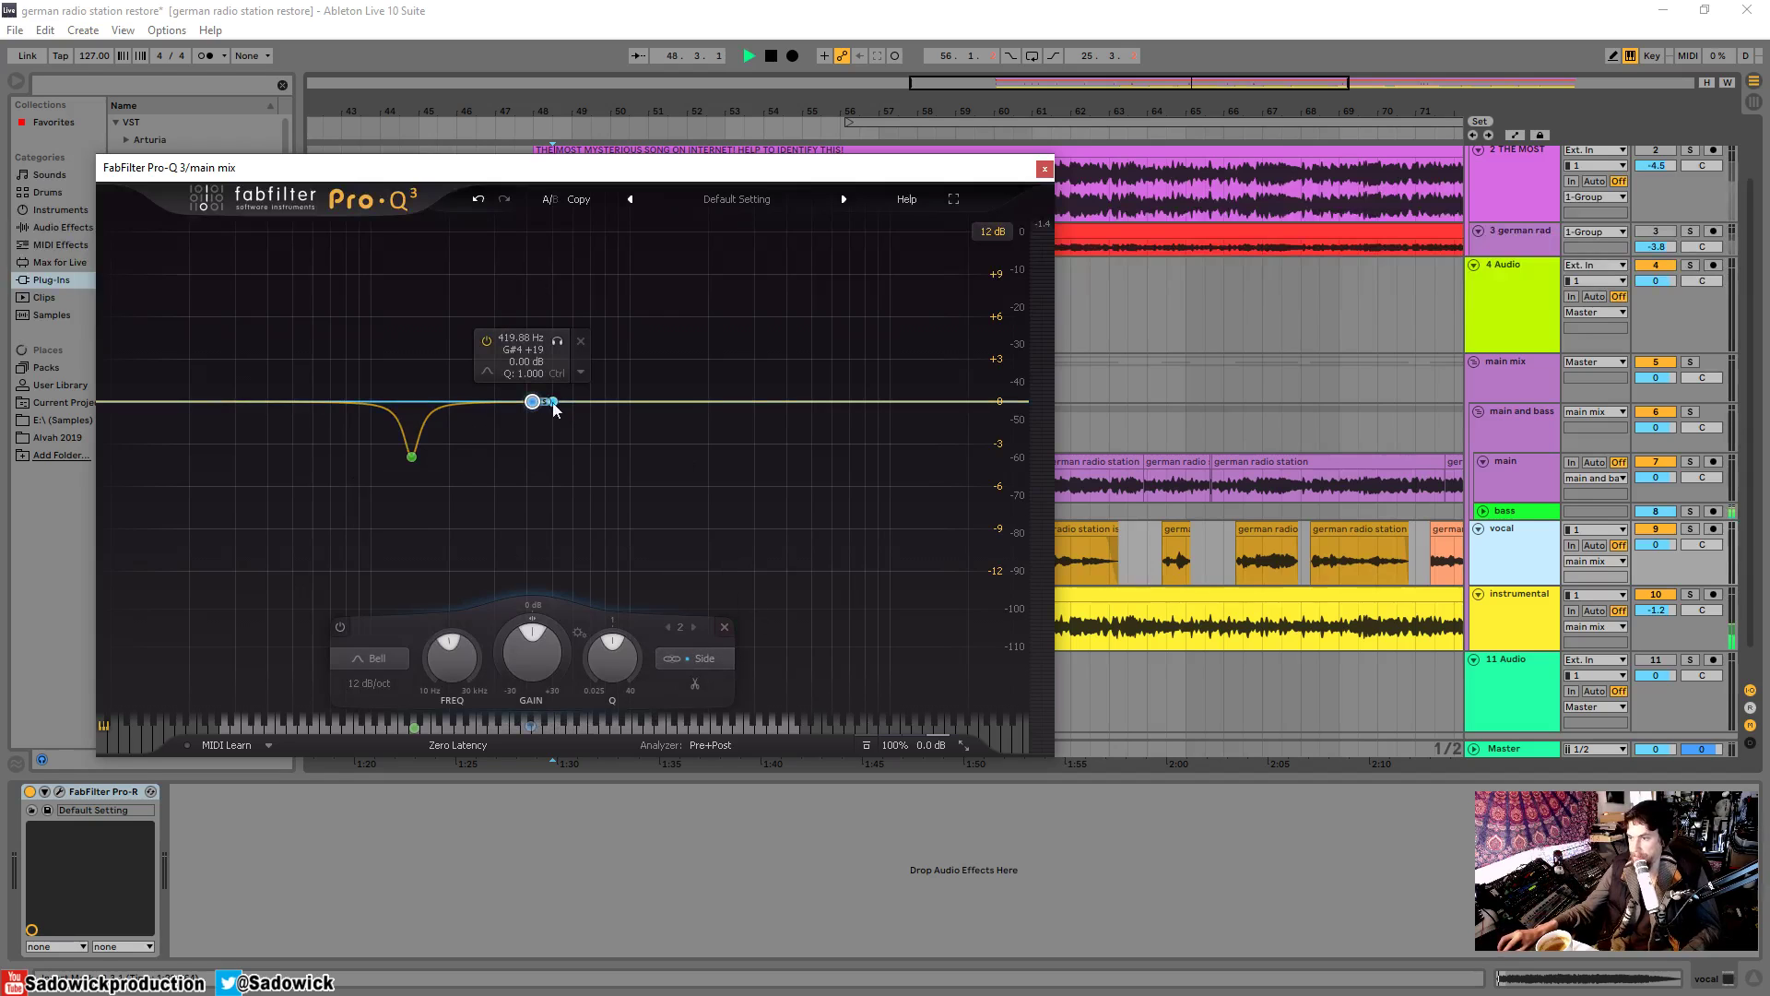
key(space)
drag(532, 401, 533, 360)
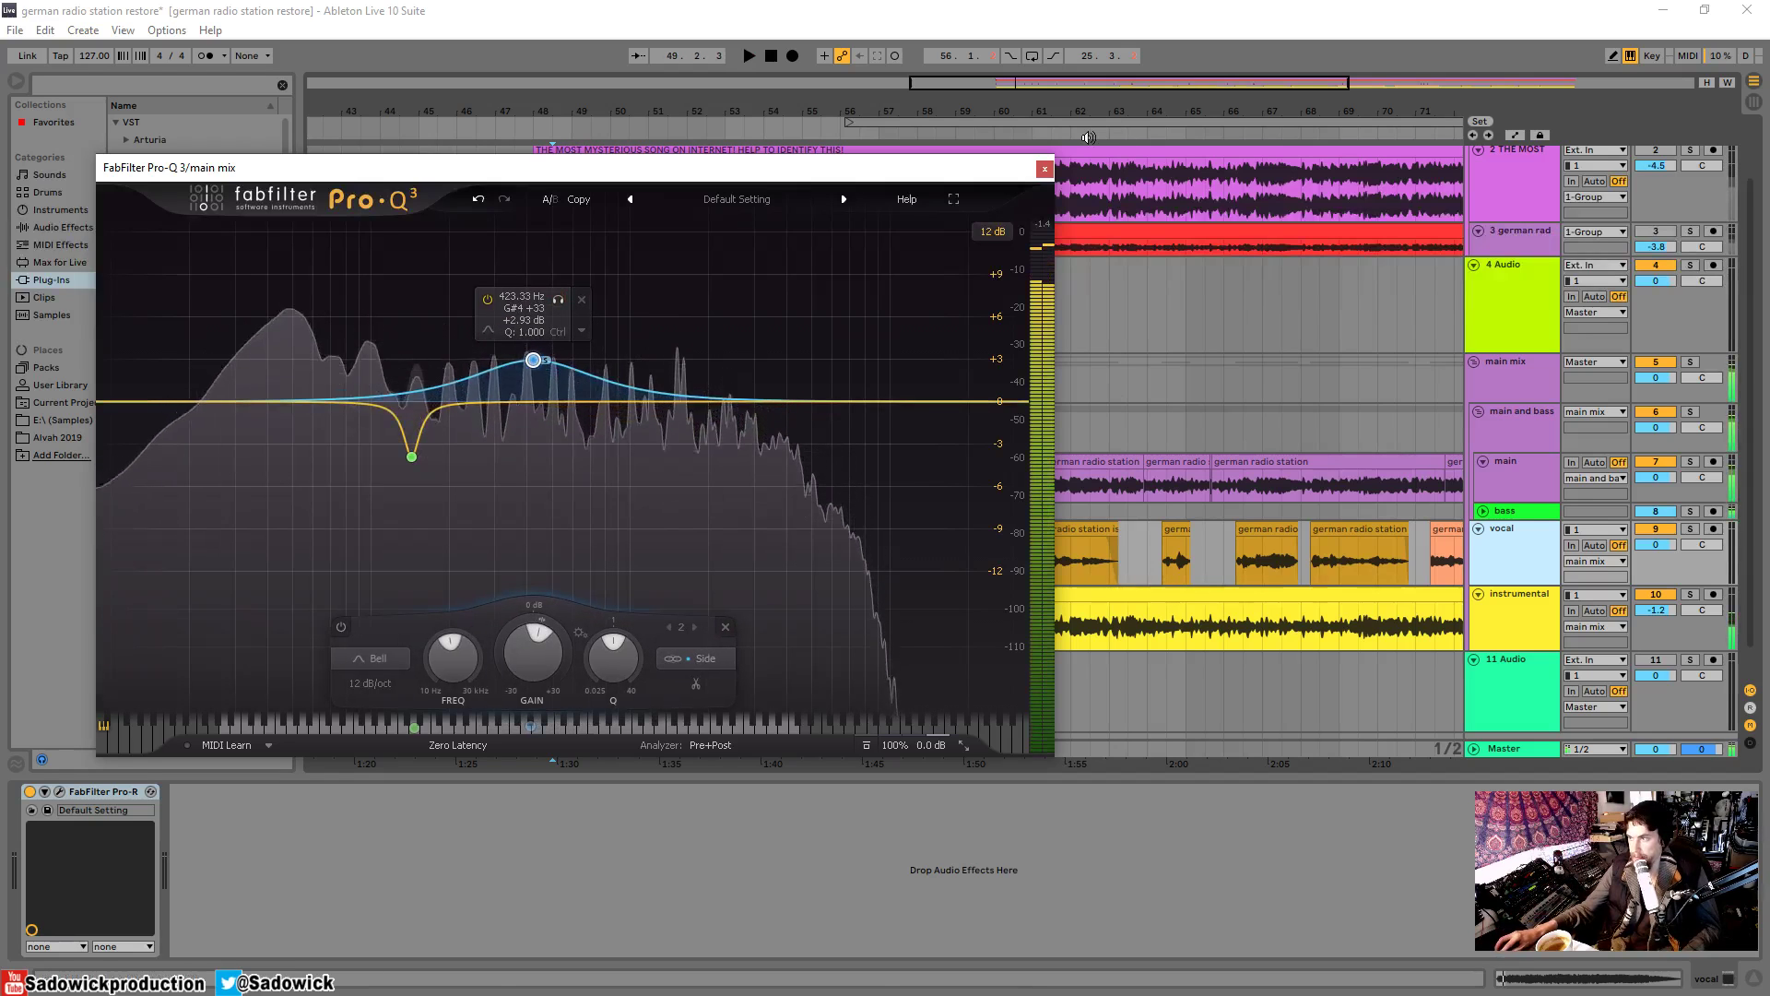
- Audition the side band in isolation and raise it to about 8.8 dB at 459 Hz with Q about 1.86
click(1079, 135)
click(557, 308)
drag(557, 310, 543, 359)
click(1268, 557)
scroll(565, 364, up, 1)
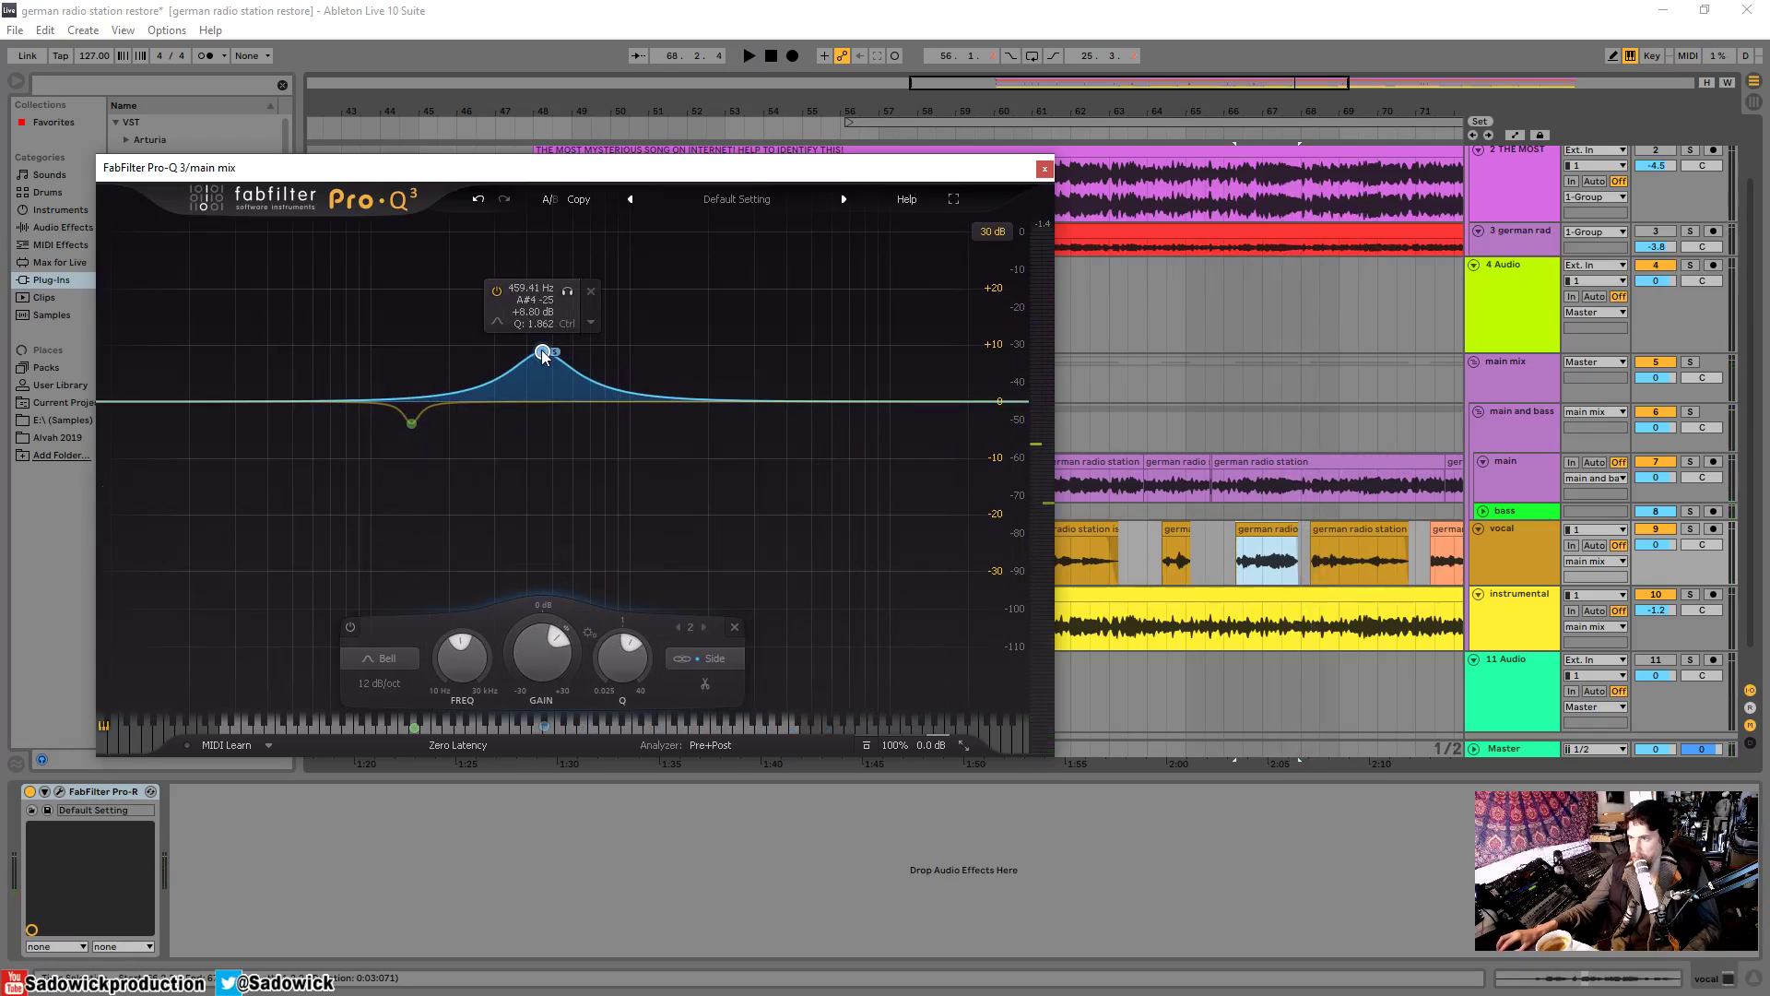
- Add a second side-only bell boost of about 10.3 dB at 2339 Hz, Q 1.76, and audition it in isolation
drag(729, 406, 727, 349)
key(space)
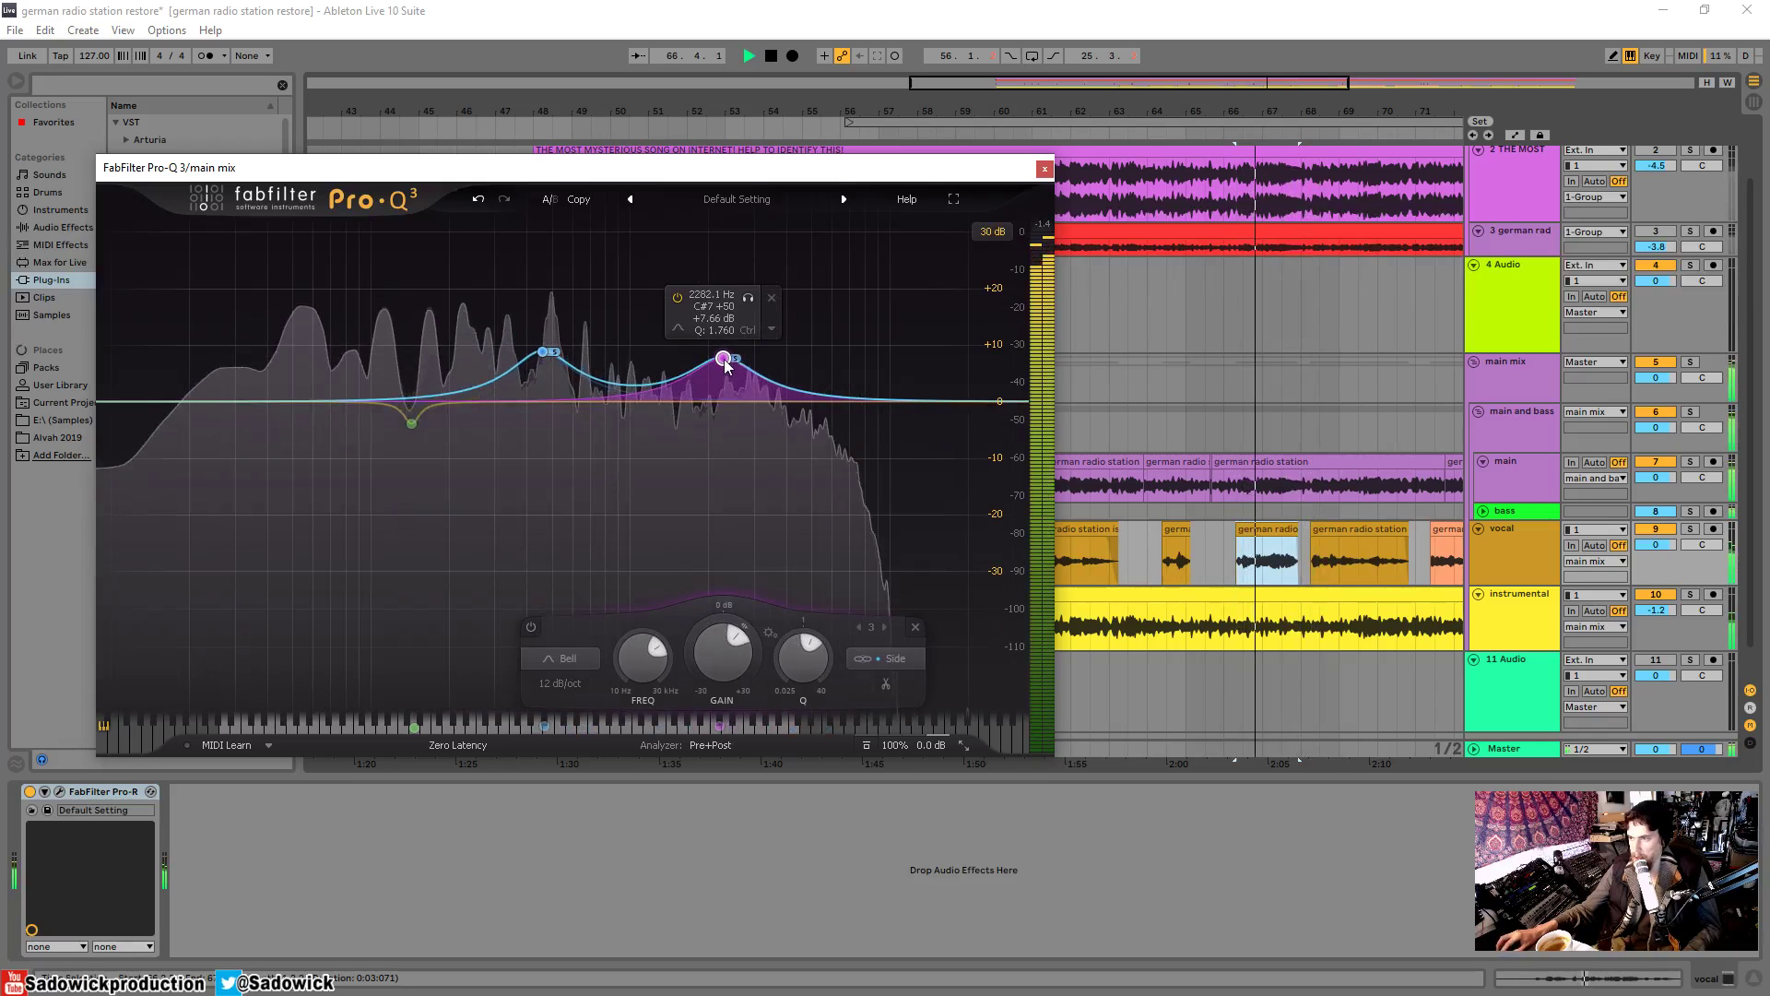
click(751, 284)
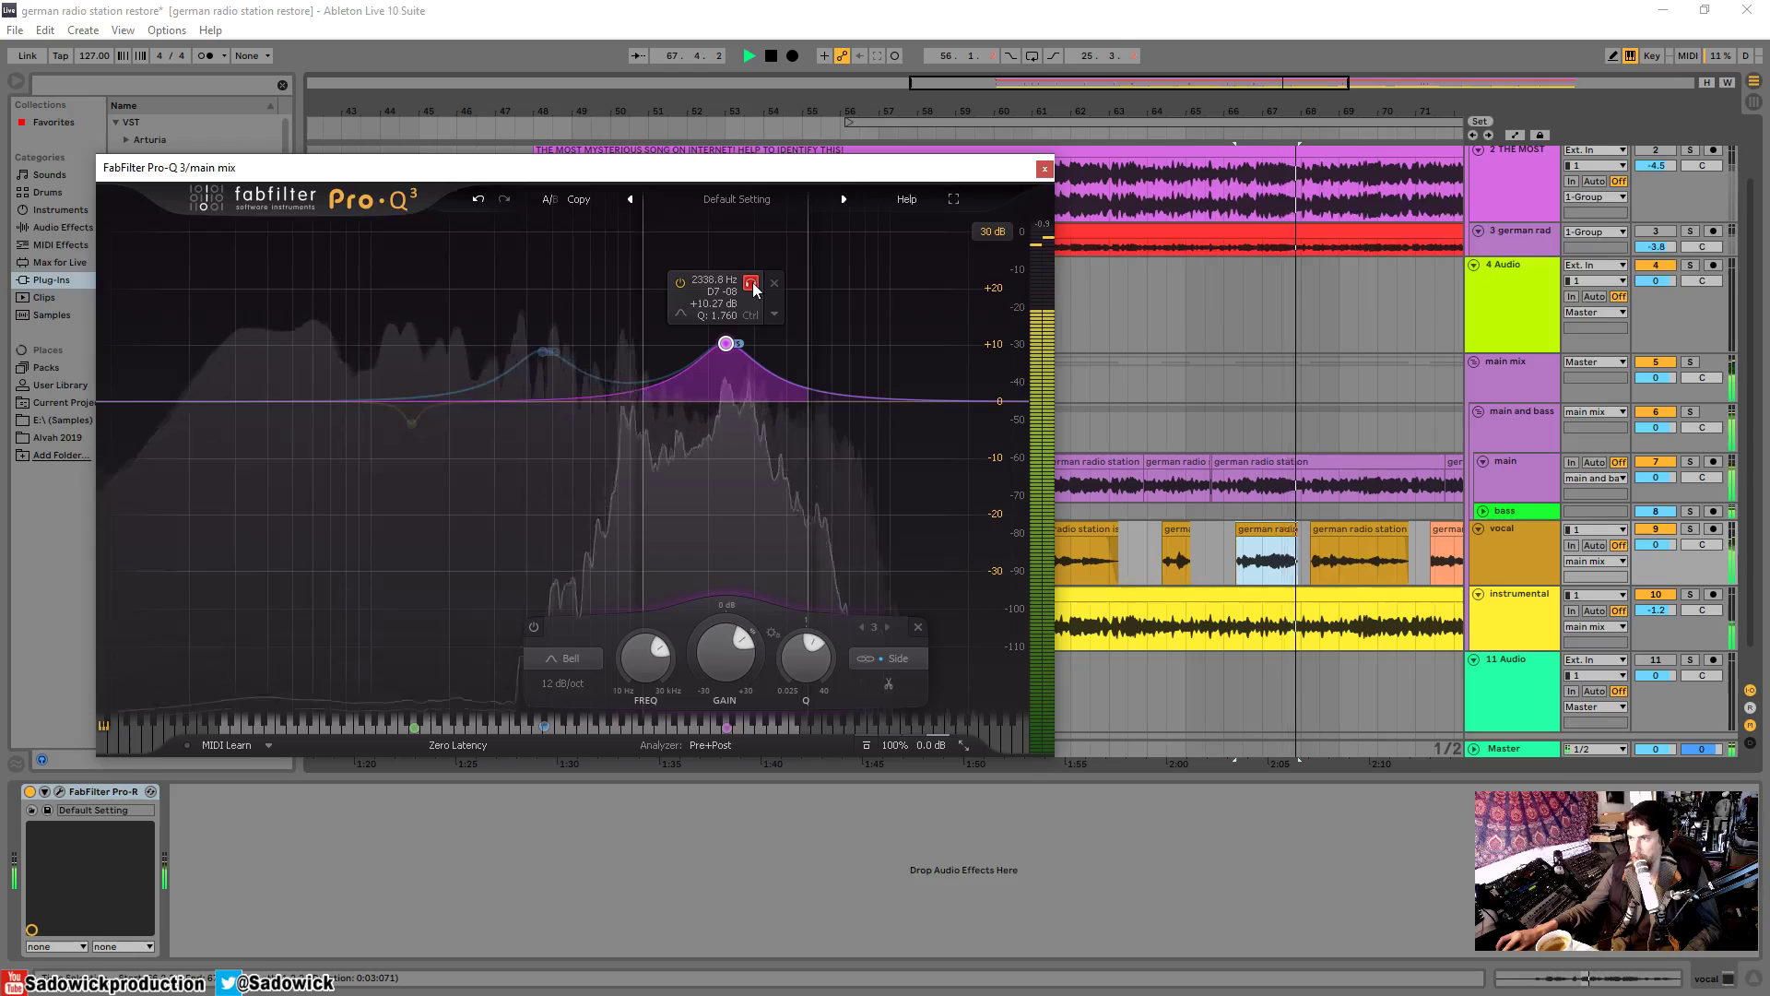
click(751, 284)
- Lower the two side boosts to about 6.2 dB at 452 Hz and 7 dB at 2358 Hz
click(544, 351)
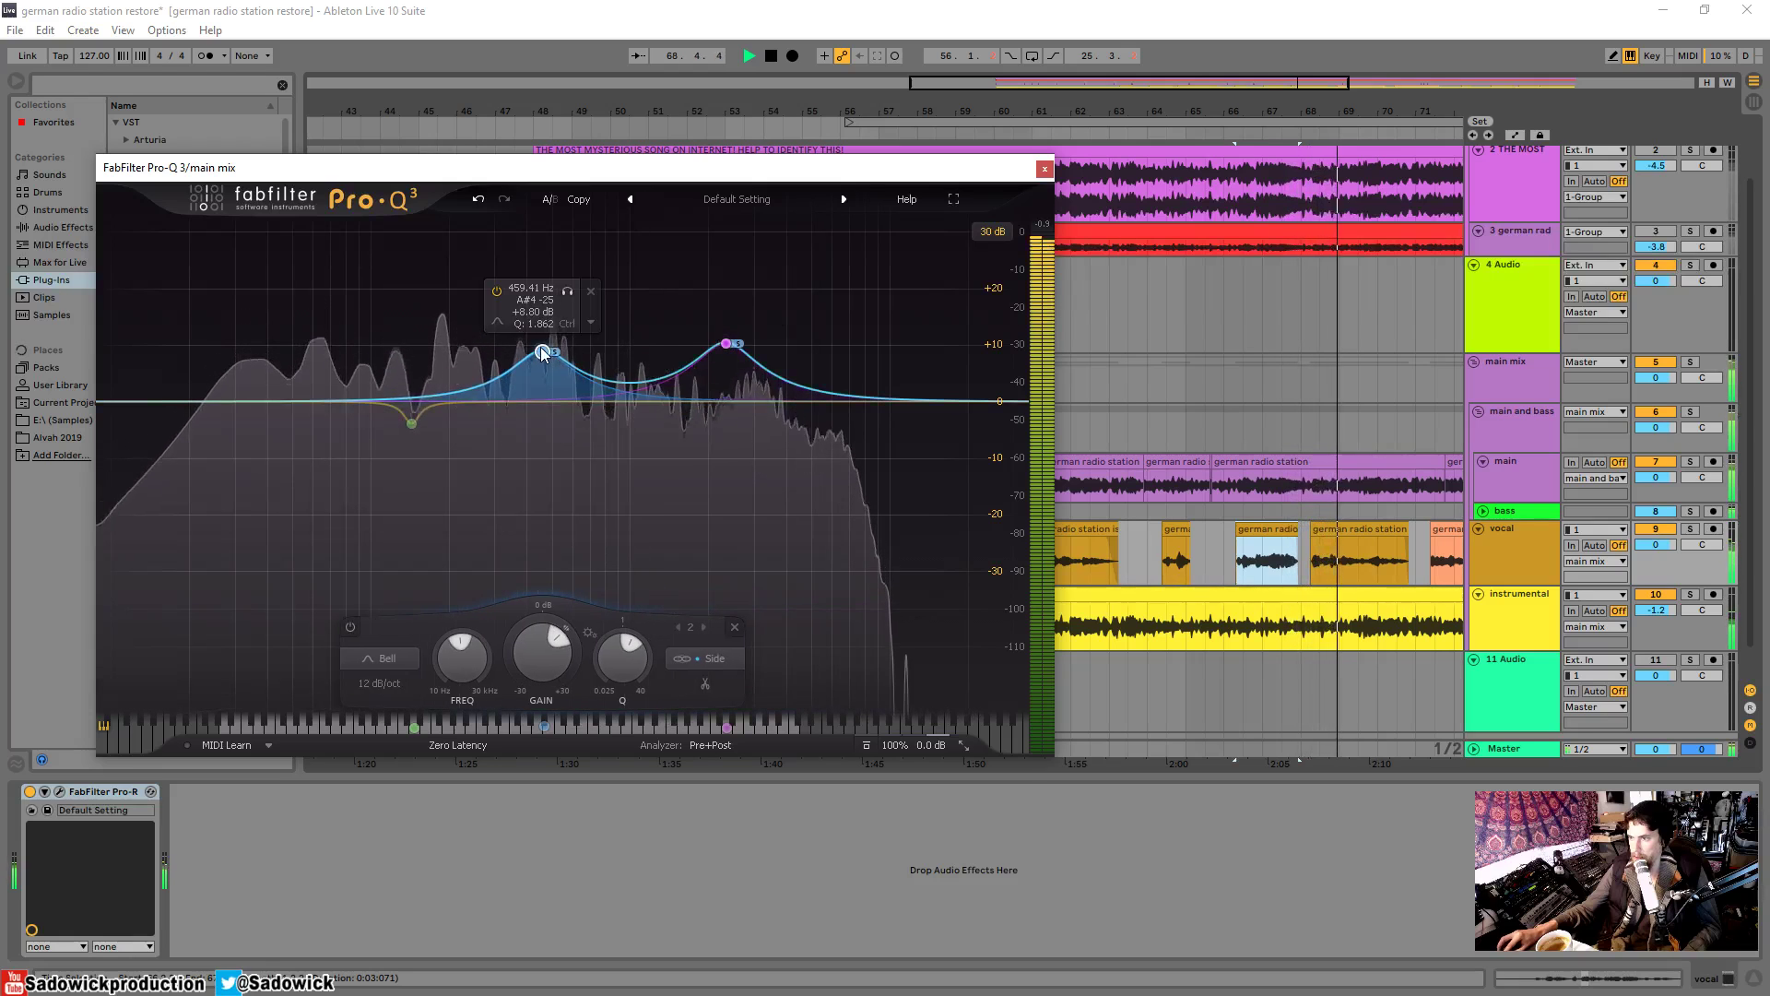
drag(544, 352, 542, 368)
drag(727, 343, 728, 364)
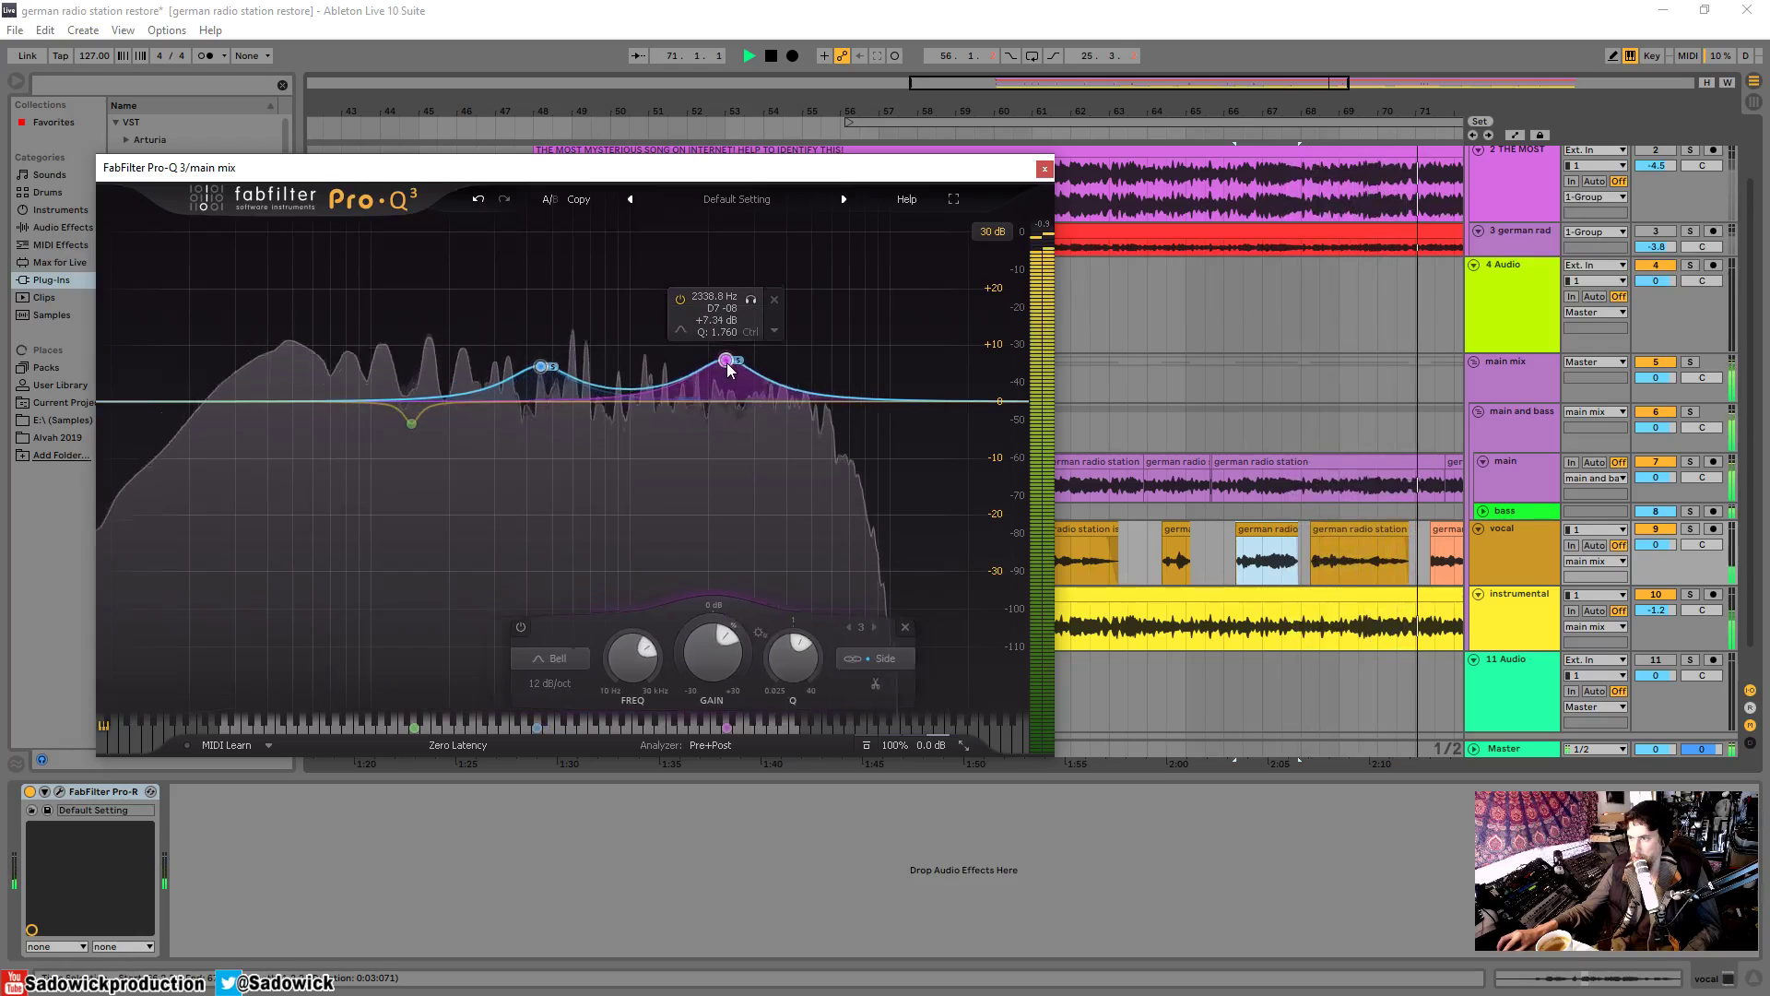
- Add a side-only 48 dB/oct low cut just below the 144 Hz dip and stop playback
double_click(158, 401)
scroll(157, 402, up, 5)
drag(186, 342, 380, 402)
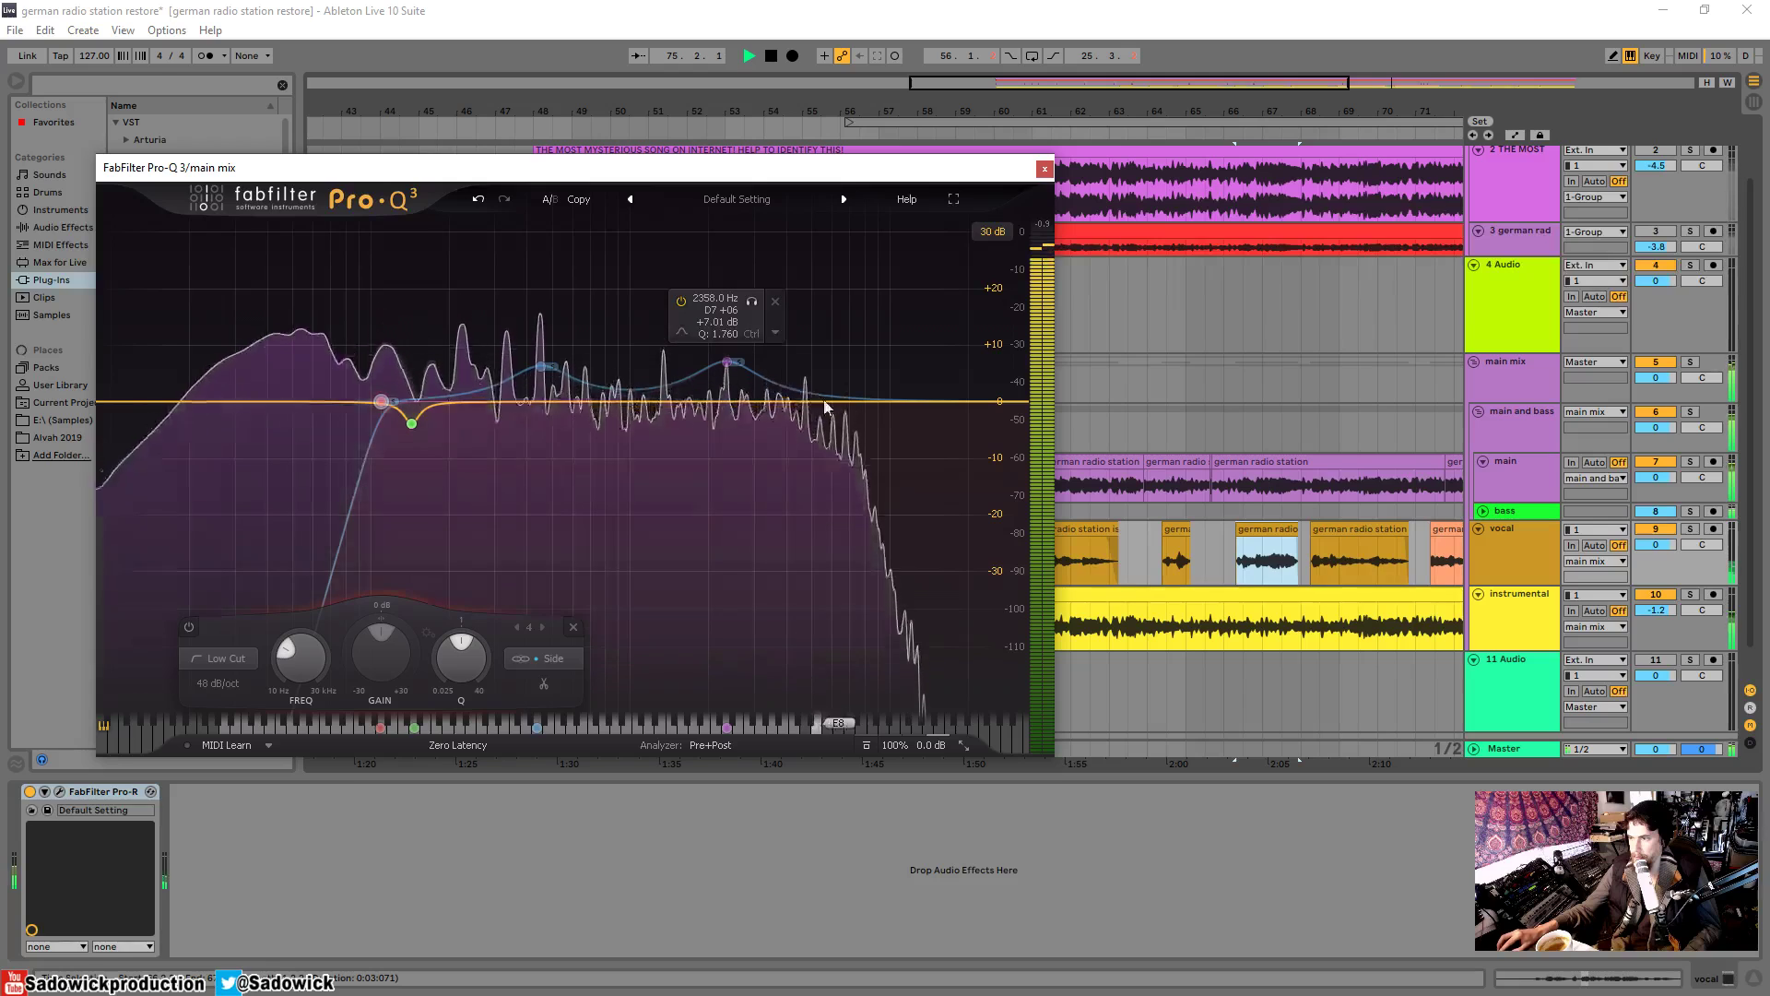
key(space)
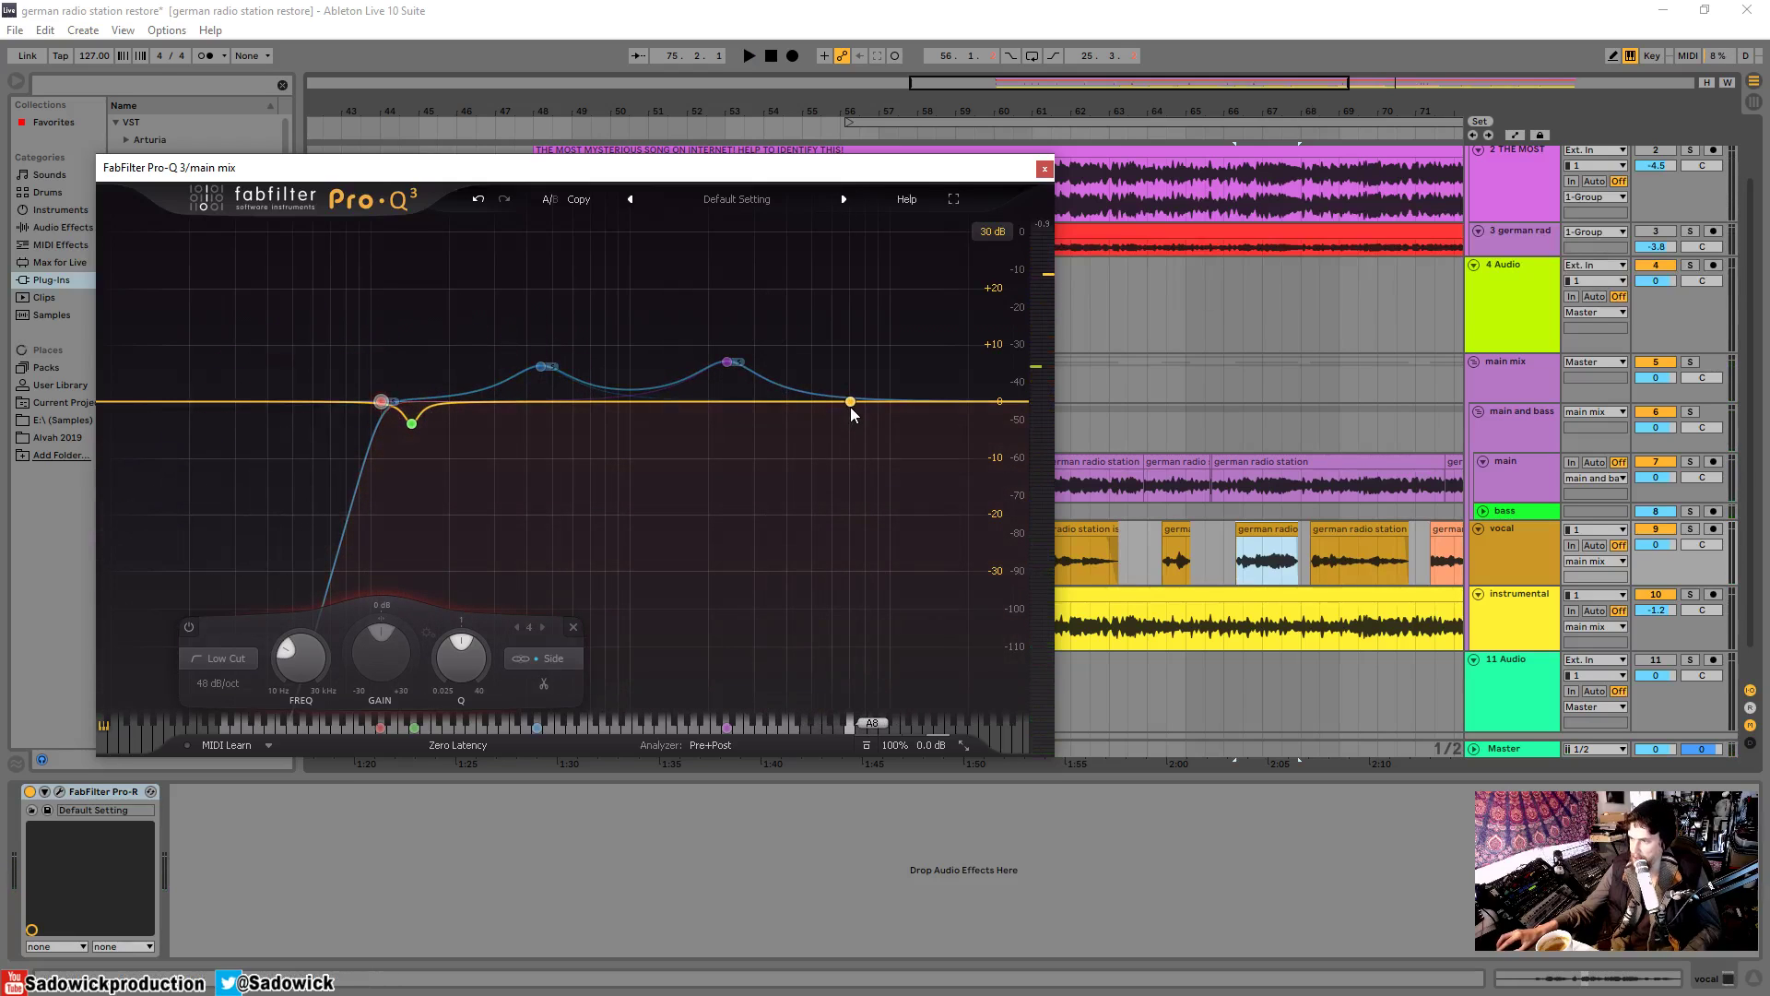
- Compare the original german radio station track with the main mix by soloing each, and play the main mix from bar 58
drag(851, 112, 851, 37)
key(plus)
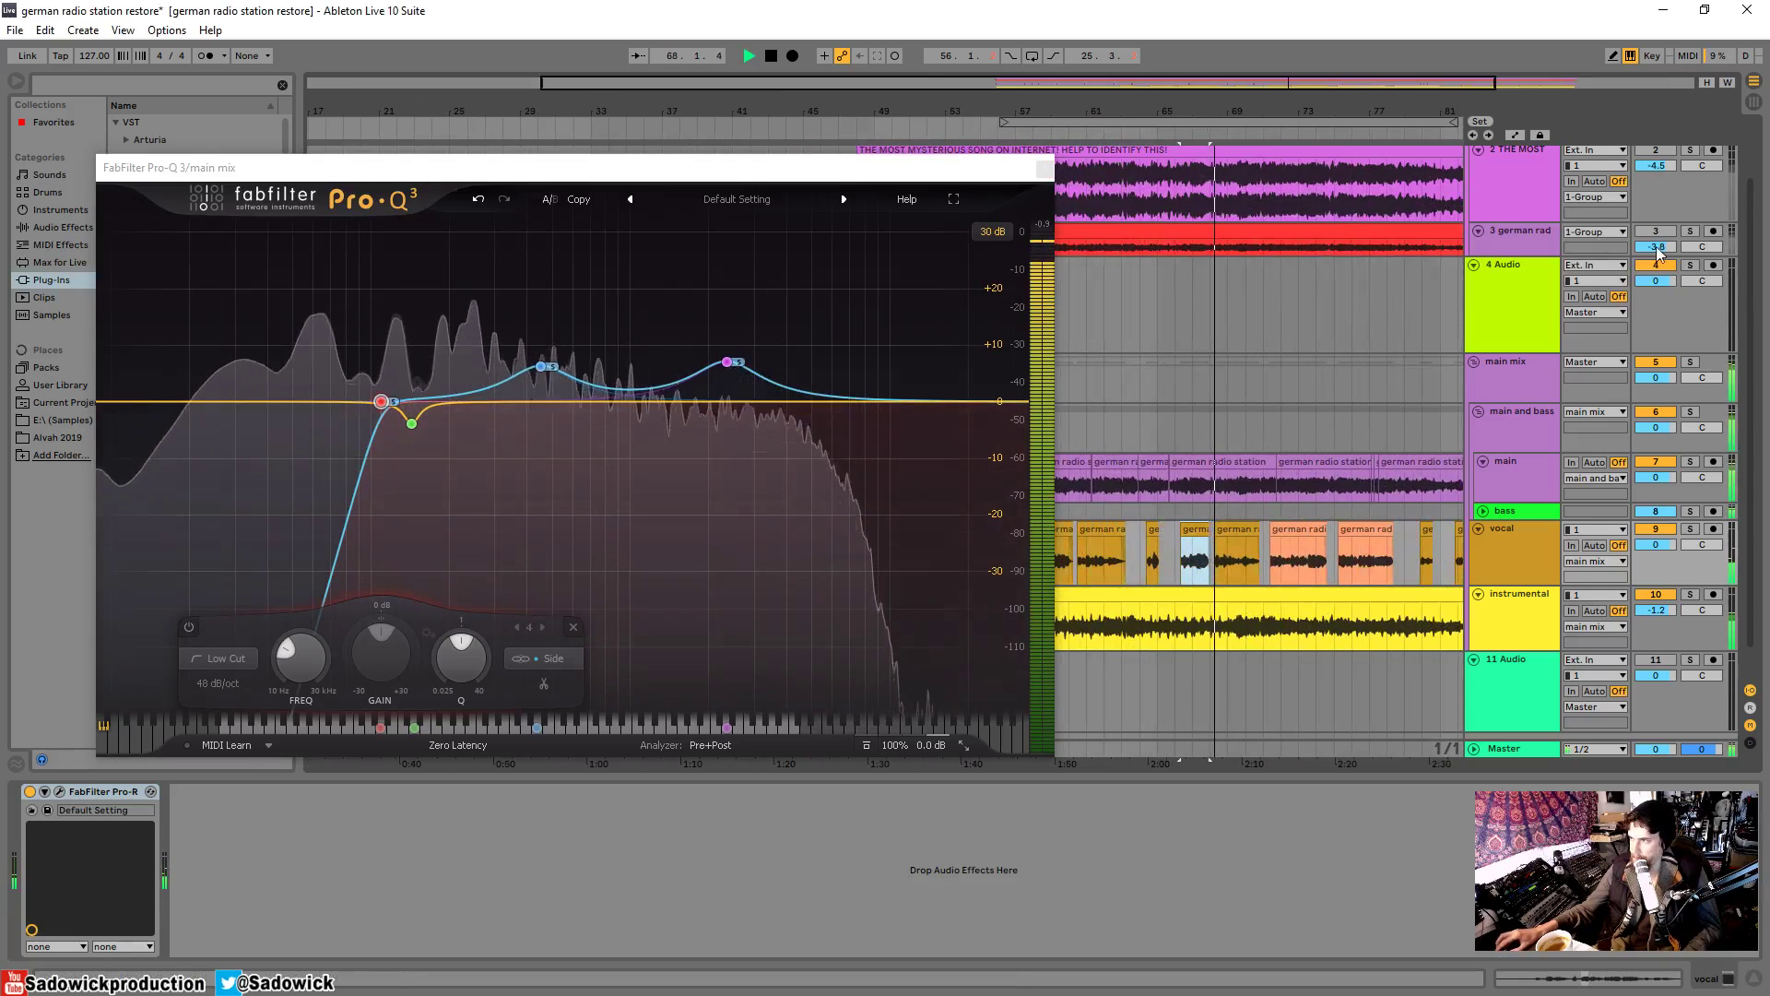
click(1691, 231)
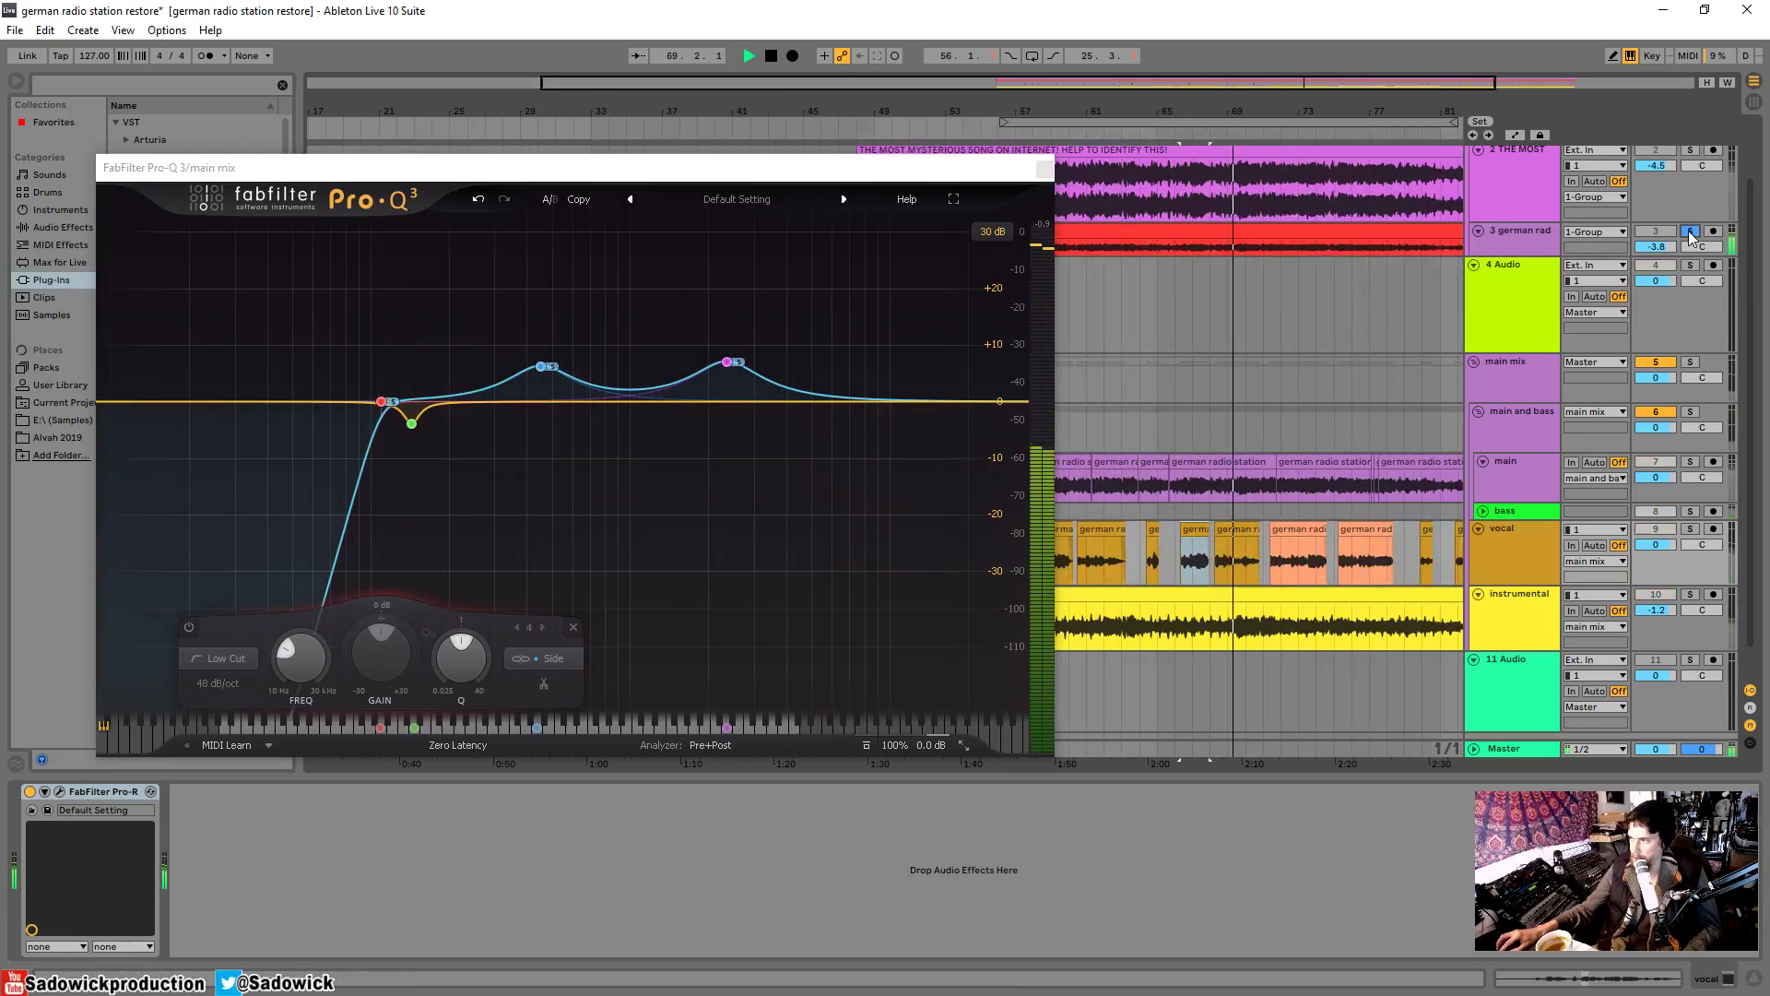
click(1691, 364)
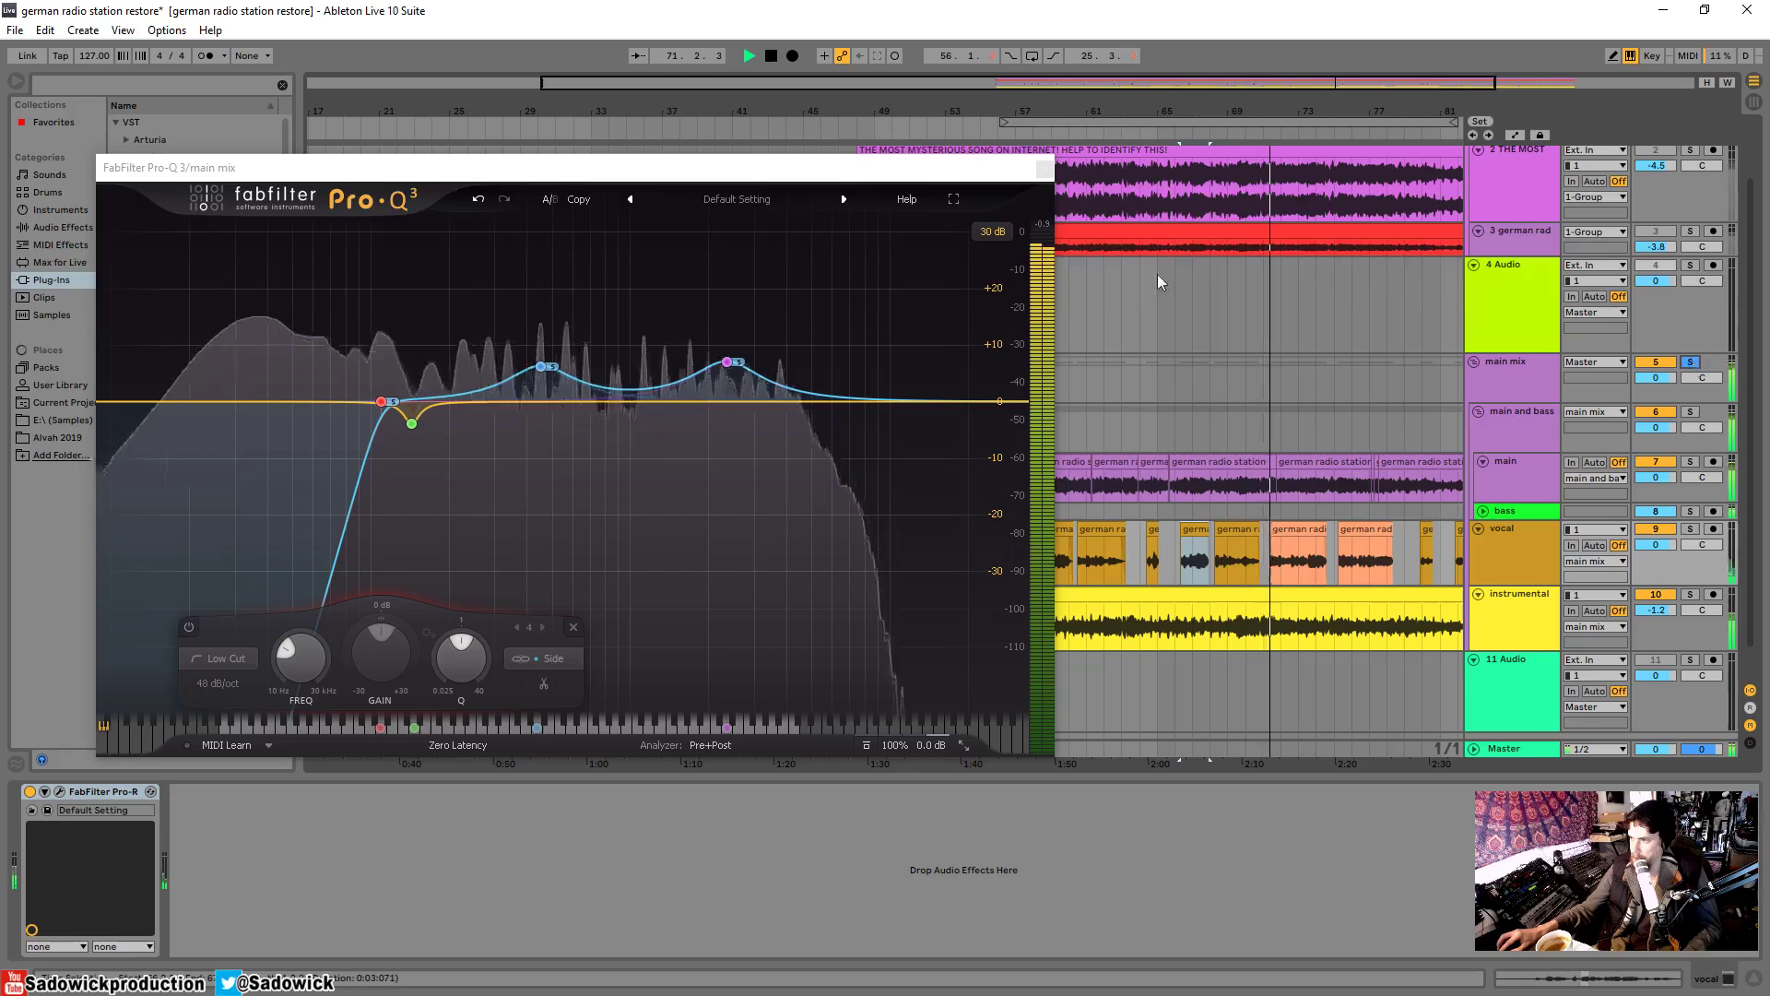
click(1691, 231)
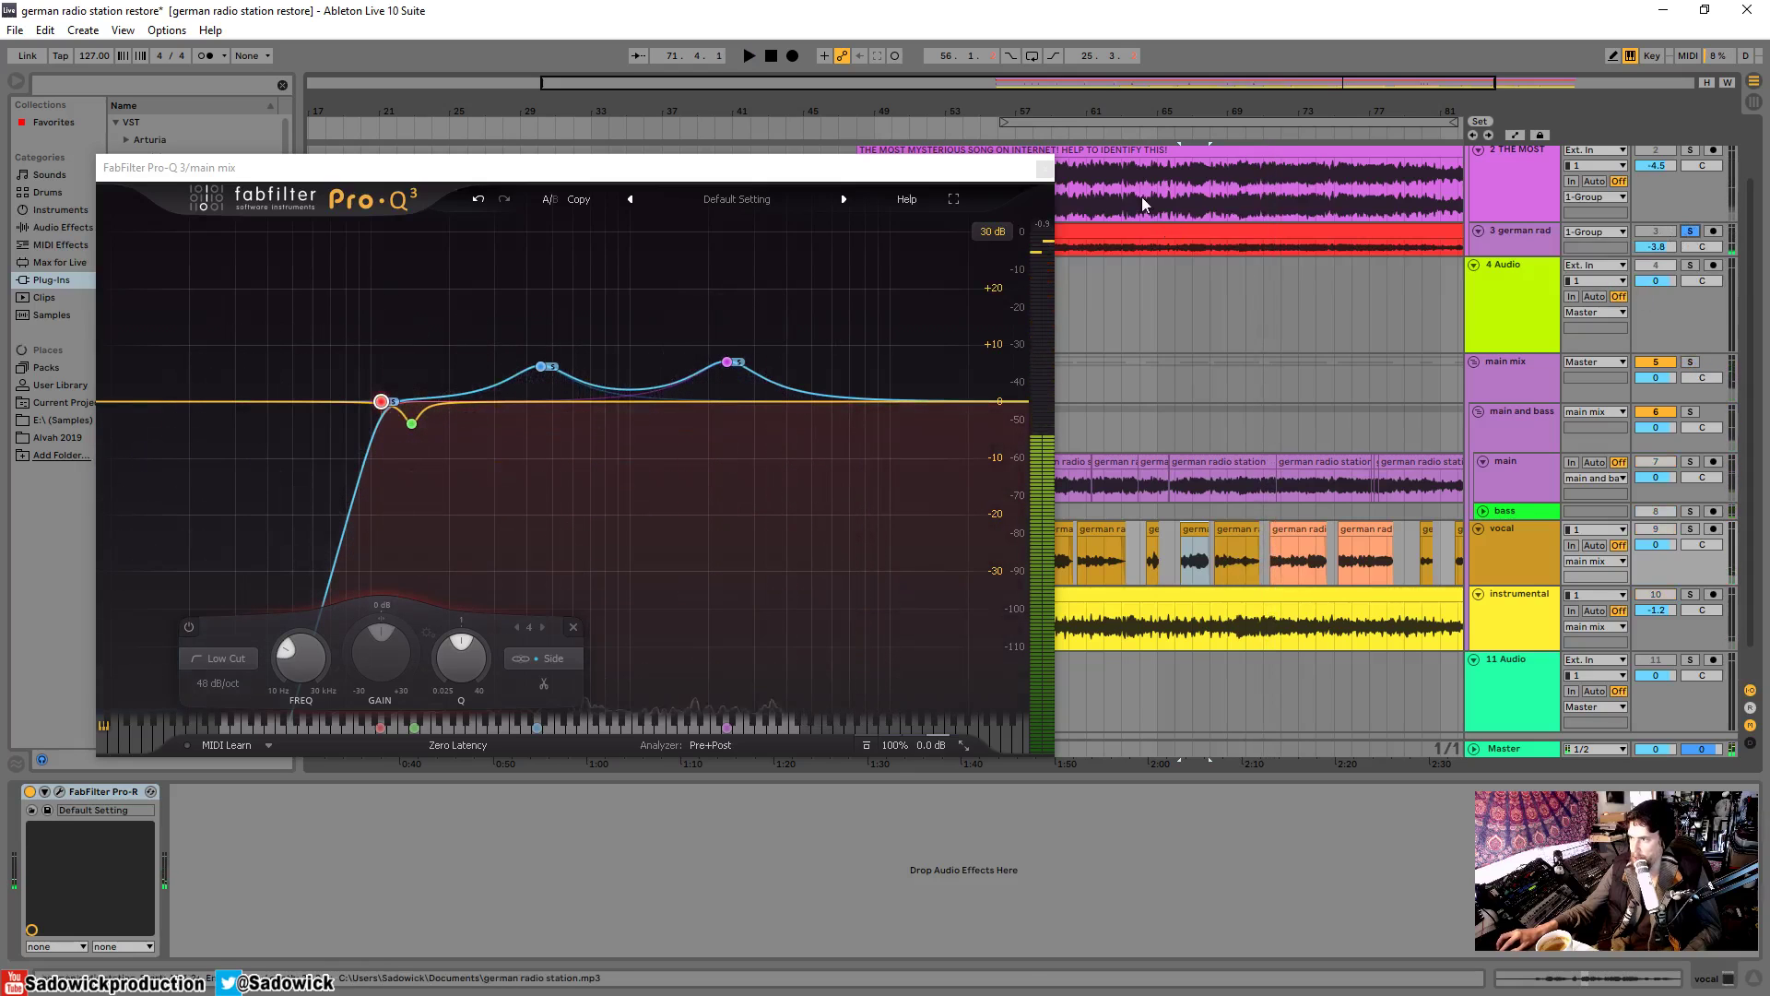
drag(1127, 109, 1213, 129)
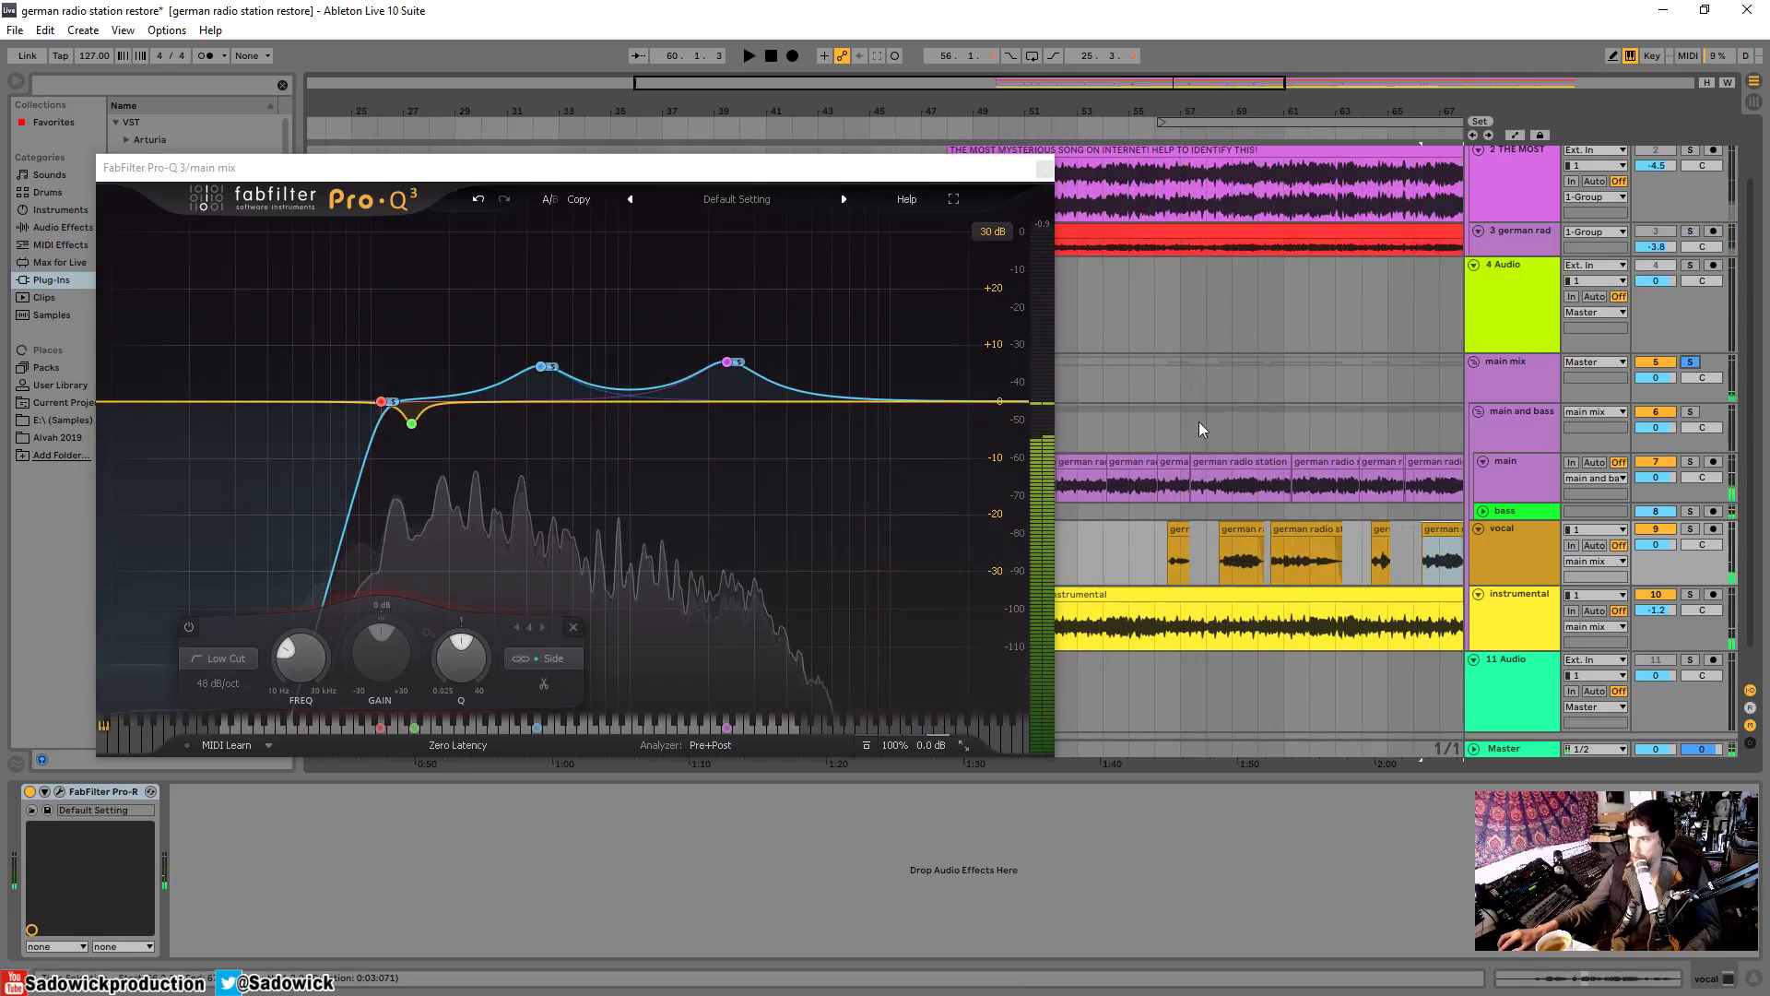
click(1206, 324)
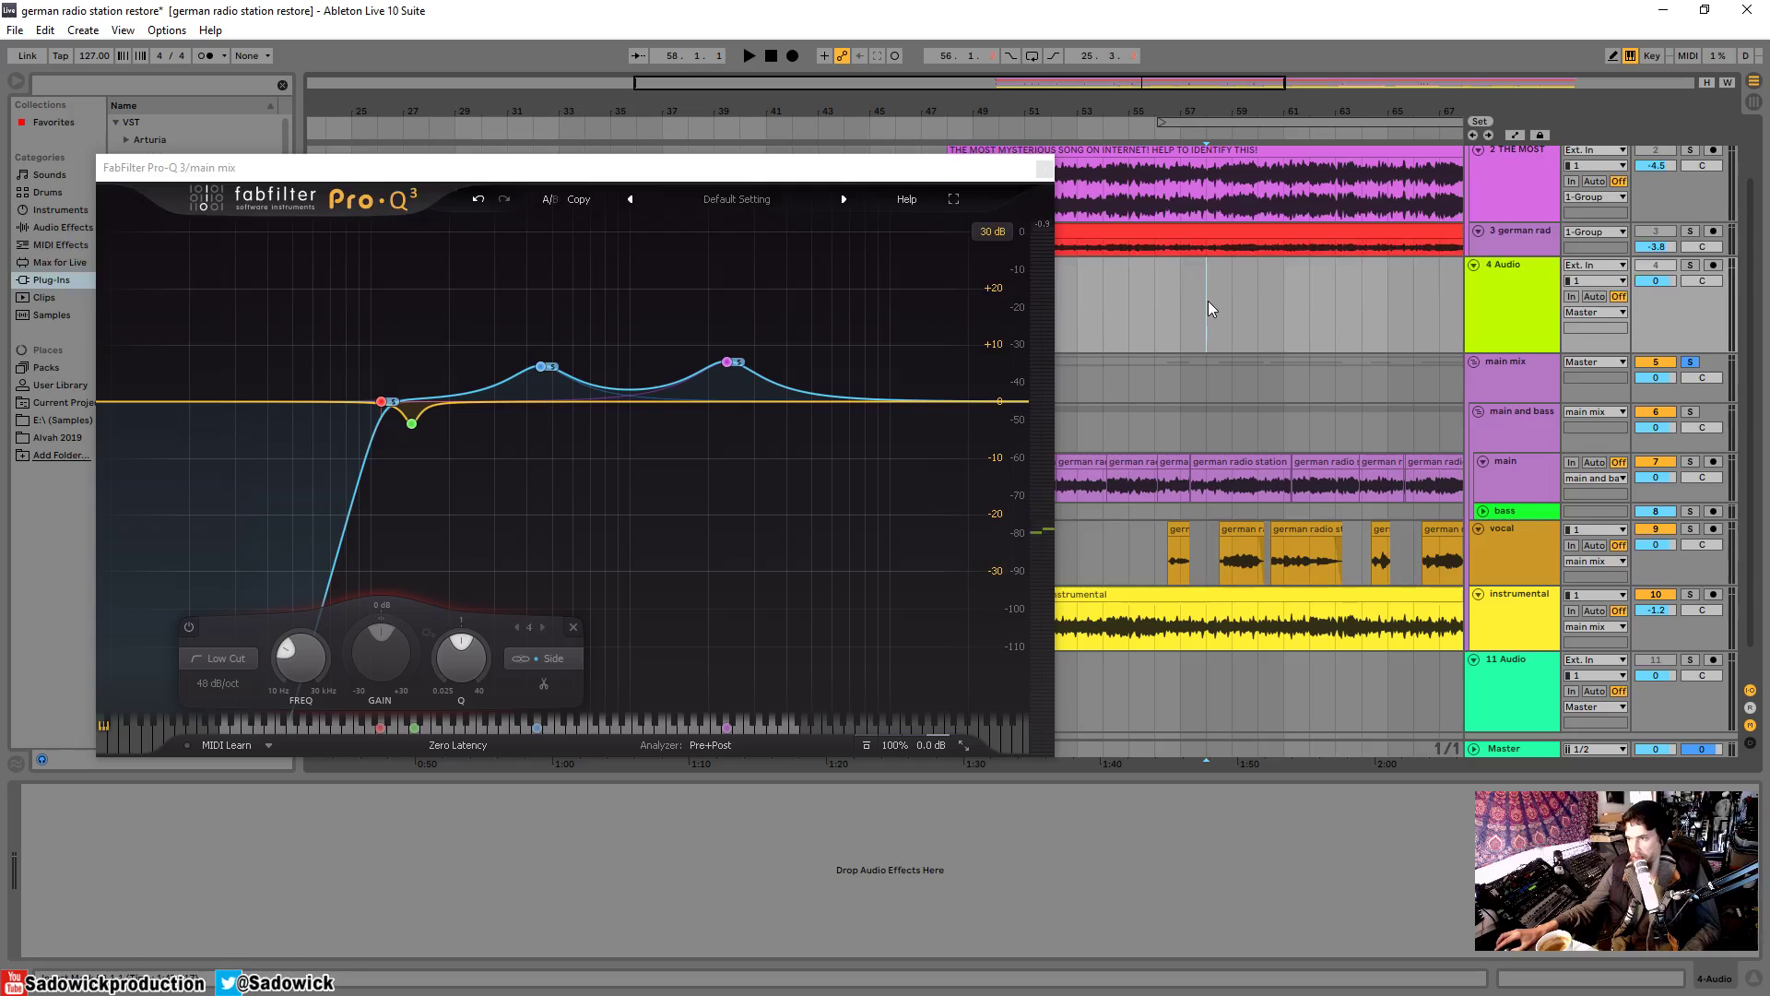
key(space)
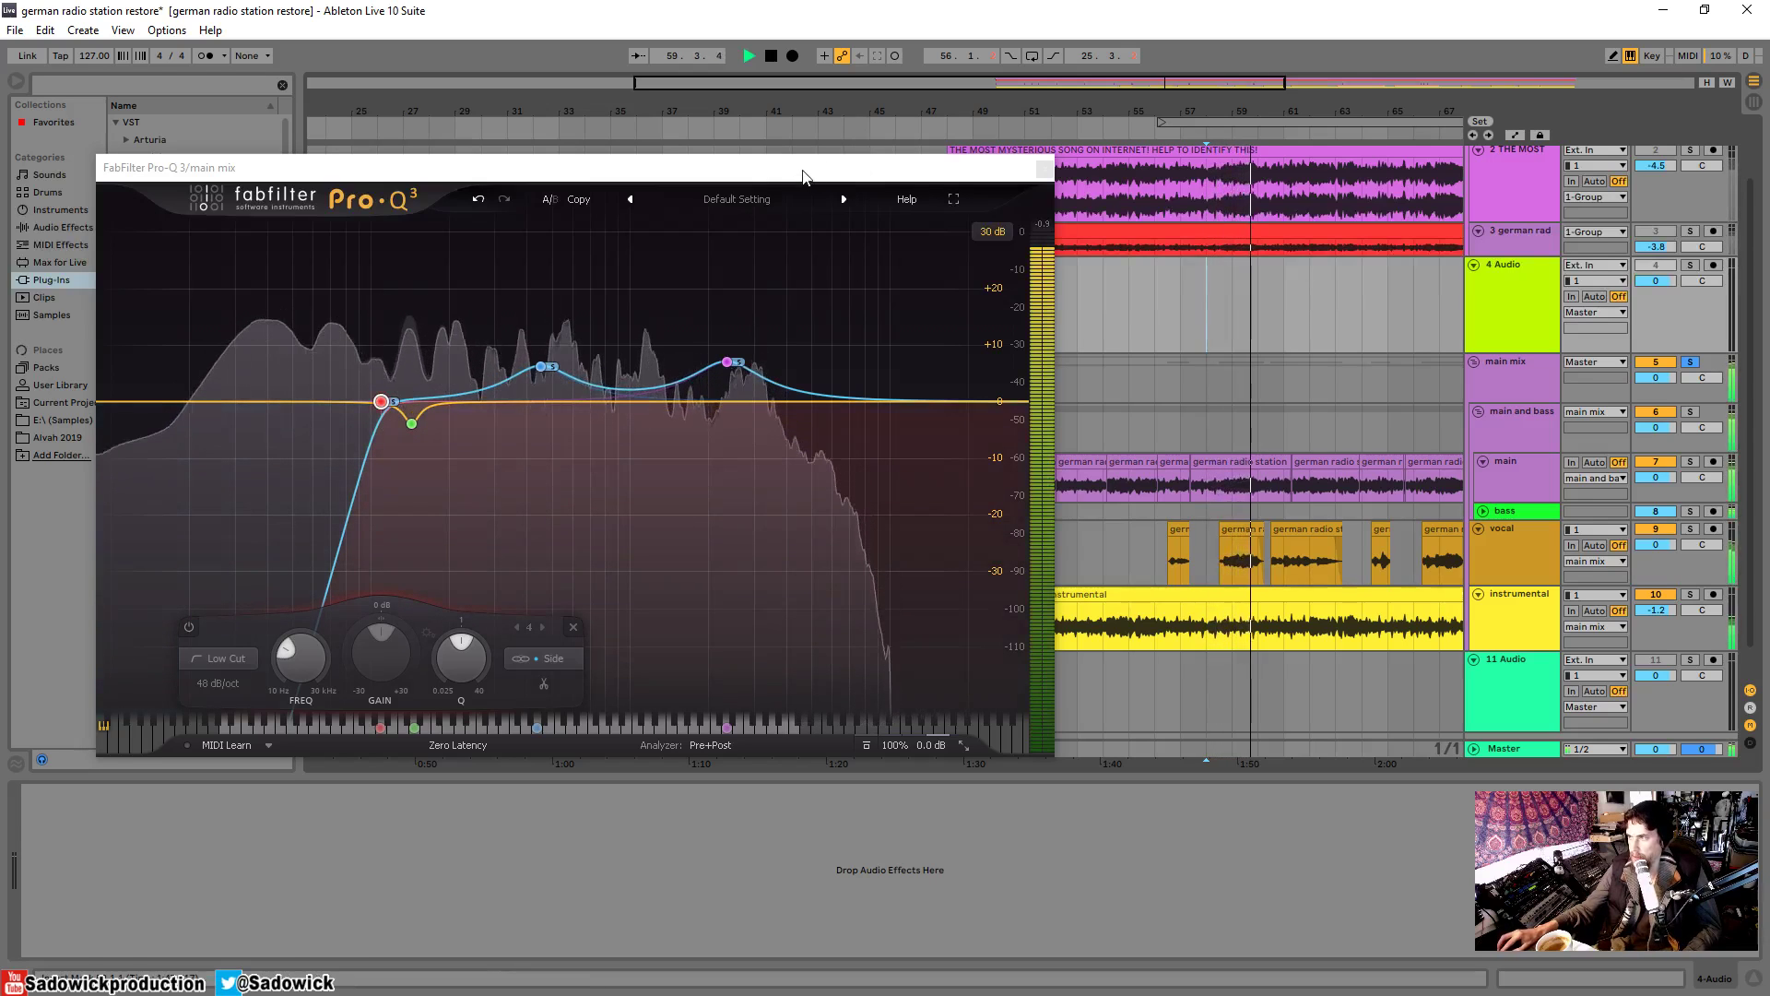
- Audition both side boosts in isolation and shift the upper one to a slightly higher frequency
drag(793, 173, 715, 200)
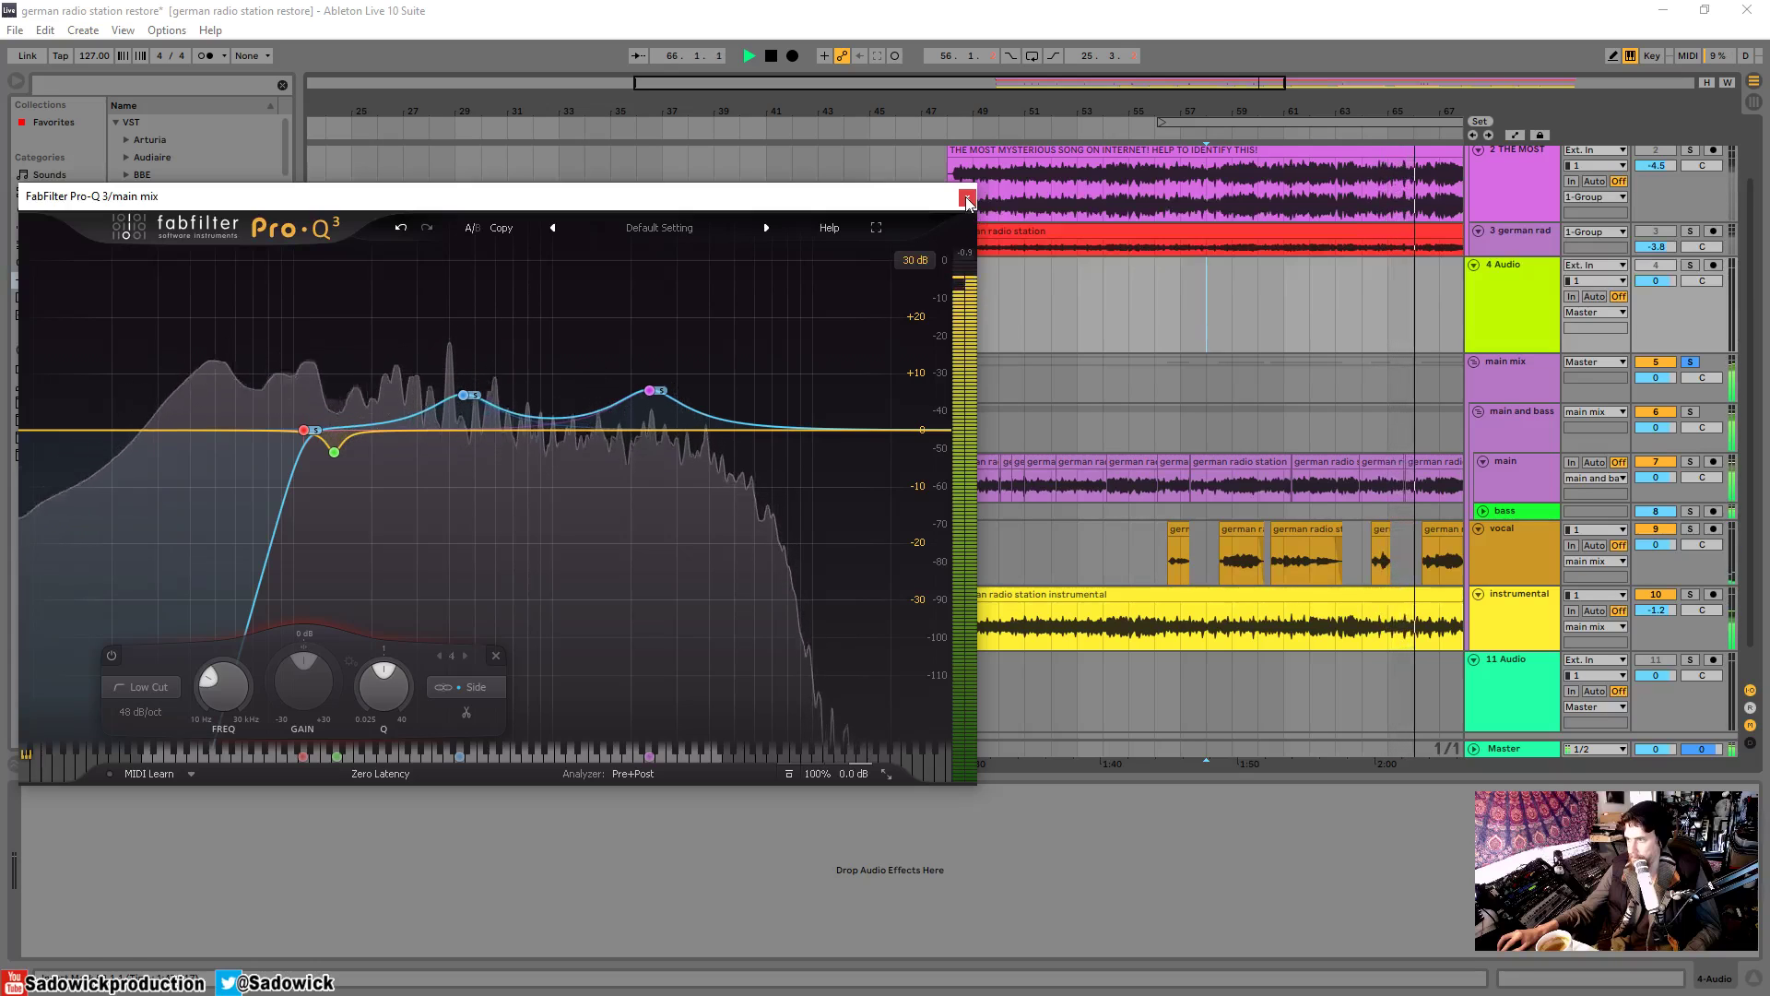
mouse_move(478, 358)
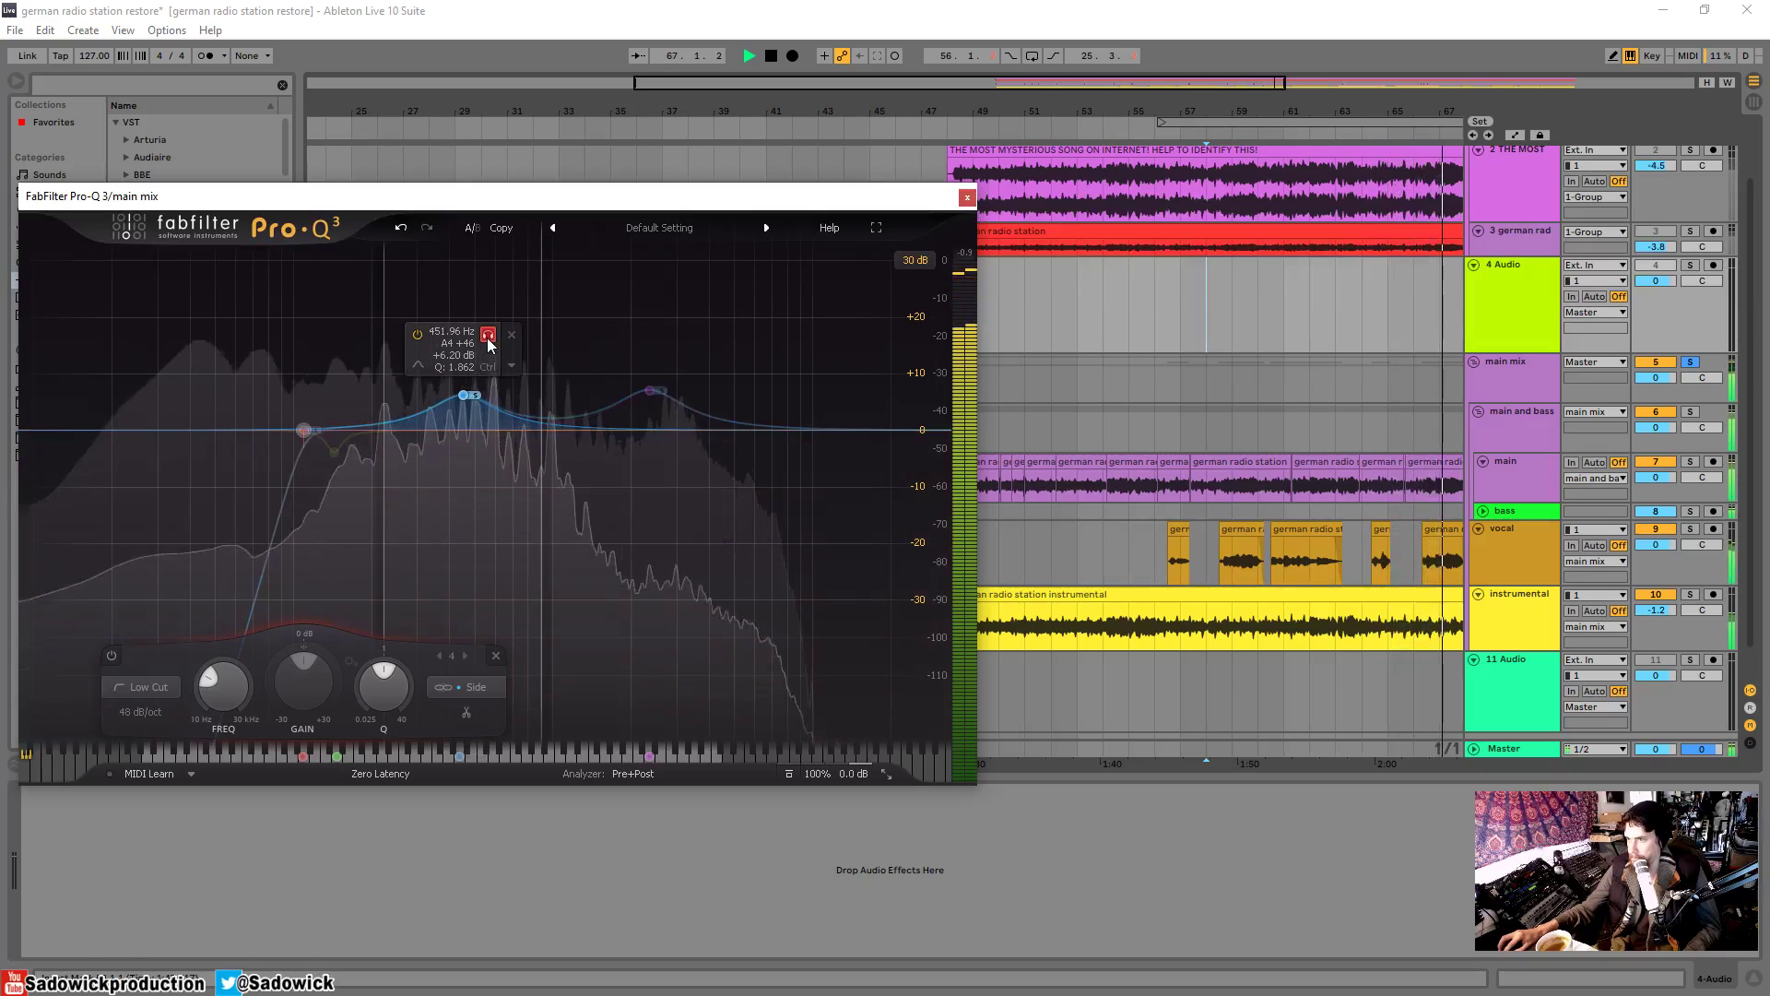
click(659, 394)
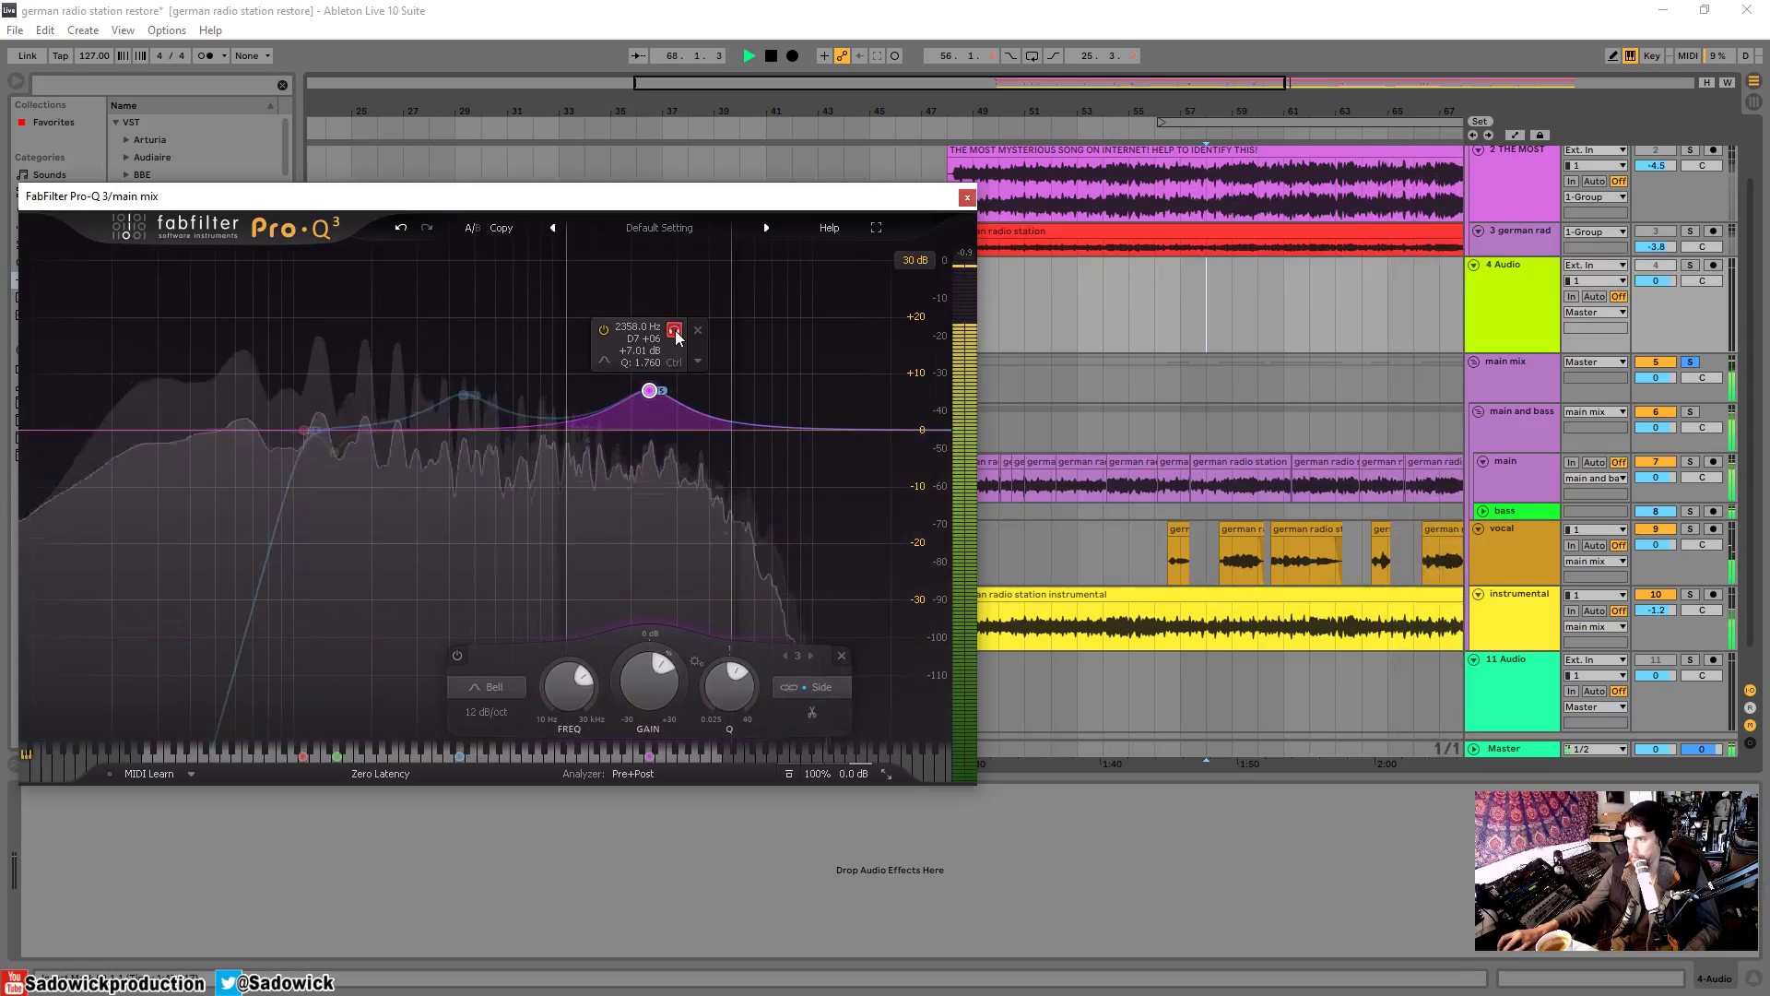
mouse_move(675, 330)
mouse_down()
mouse_move(598, 341)
mouse_move(720, 341)
mouse_move(694, 341)
mouse_up()
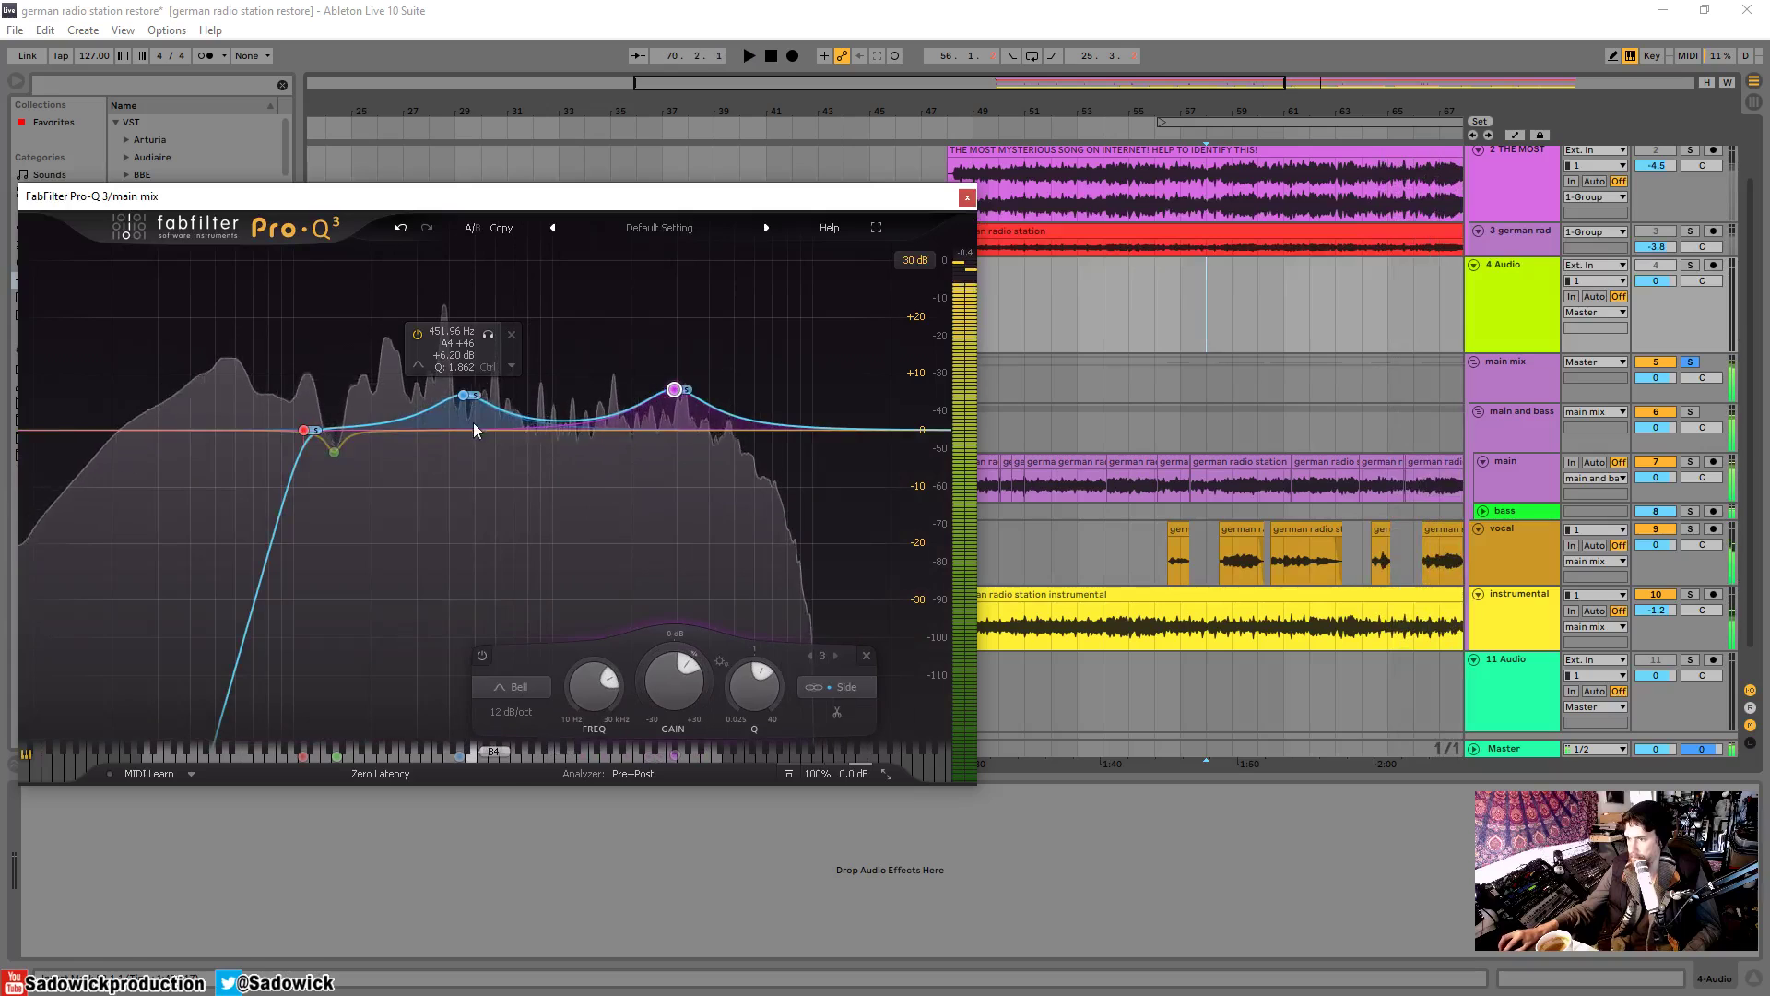
- Add two shallow stereo bell cuts beneath the two side boosts in the main mix EQ and play the result
double_click(473, 427)
mouse_move(473, 428)
mouse_down()
mouse_move(480, 455)
mouse_move(464, 441)
mouse_up()
key(space)
scroll(472, 447, up, 3)
double_click(645, 430)
mouse_move(646, 429)
mouse_down()
mouse_move(711, 461)
mouse_move(644, 553)
mouse_move(501, 581)
mouse_move(697, 522)
mouse_move(650, 456)
mouse_move(650, 419)
mouse_move(660, 443)
mouse_up()
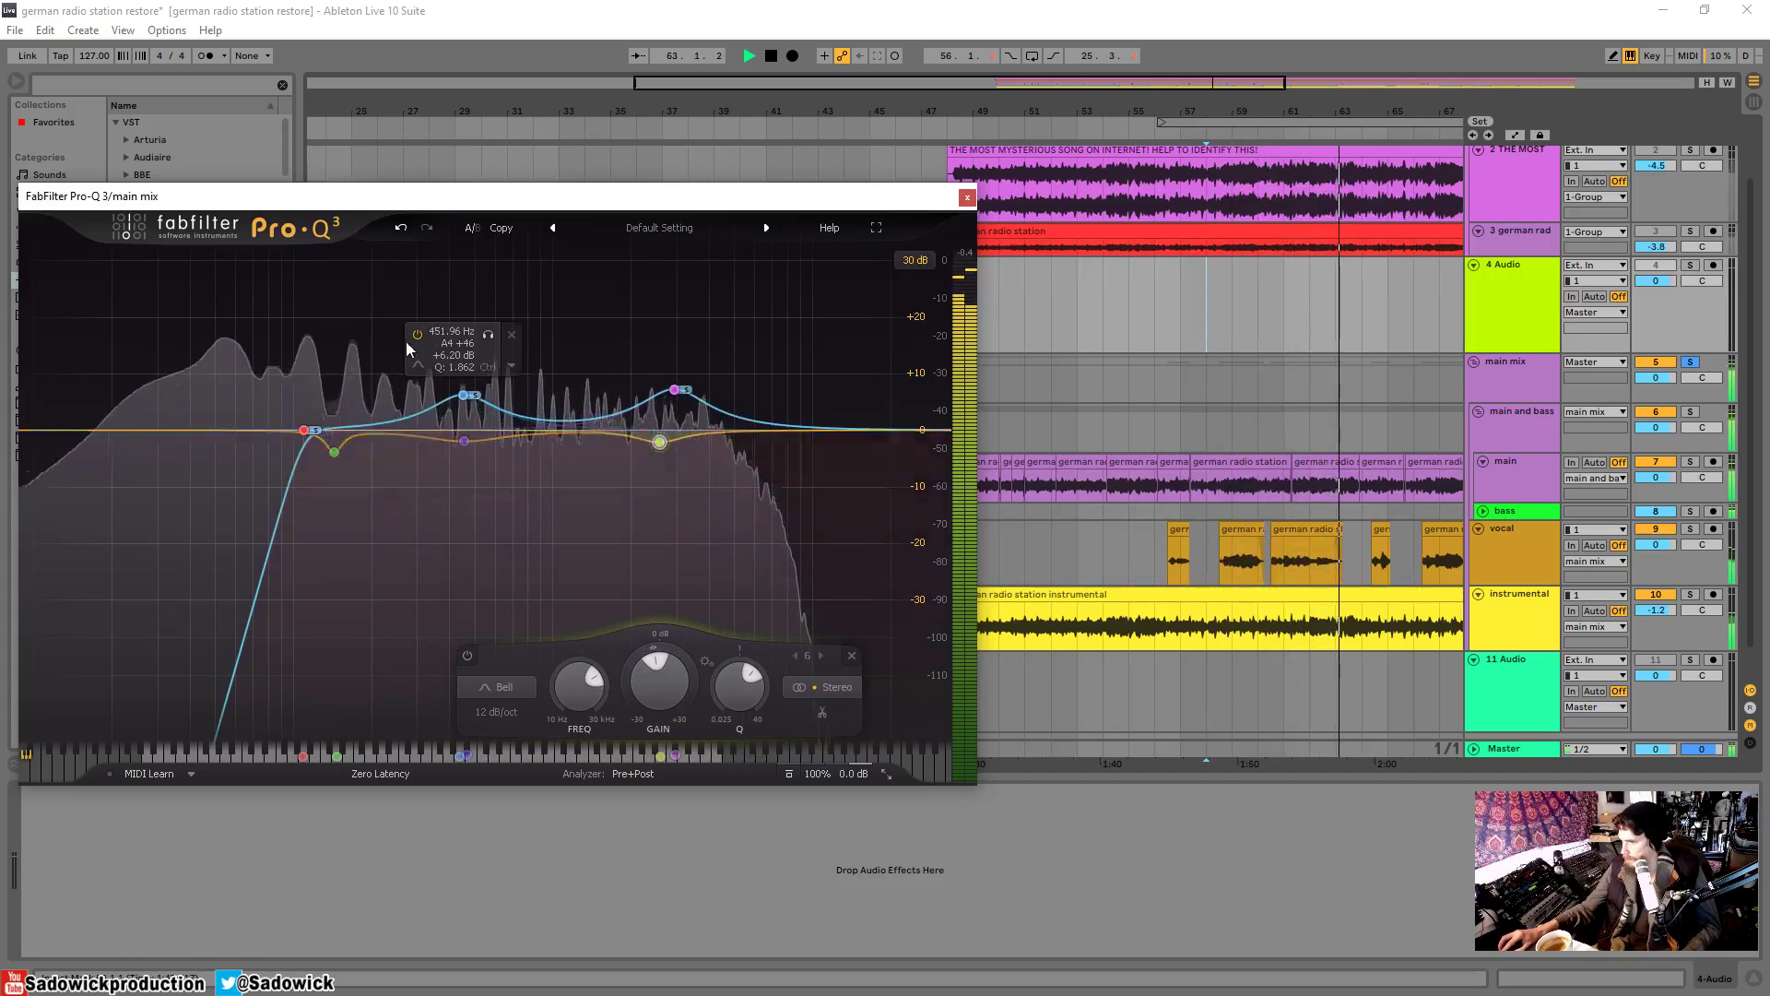
- Stop playback, add FabFilter Pro-C 2 after the EQ on the main mix group and set its style to Bus
click(966, 197)
key(space)
click(1525, 361)
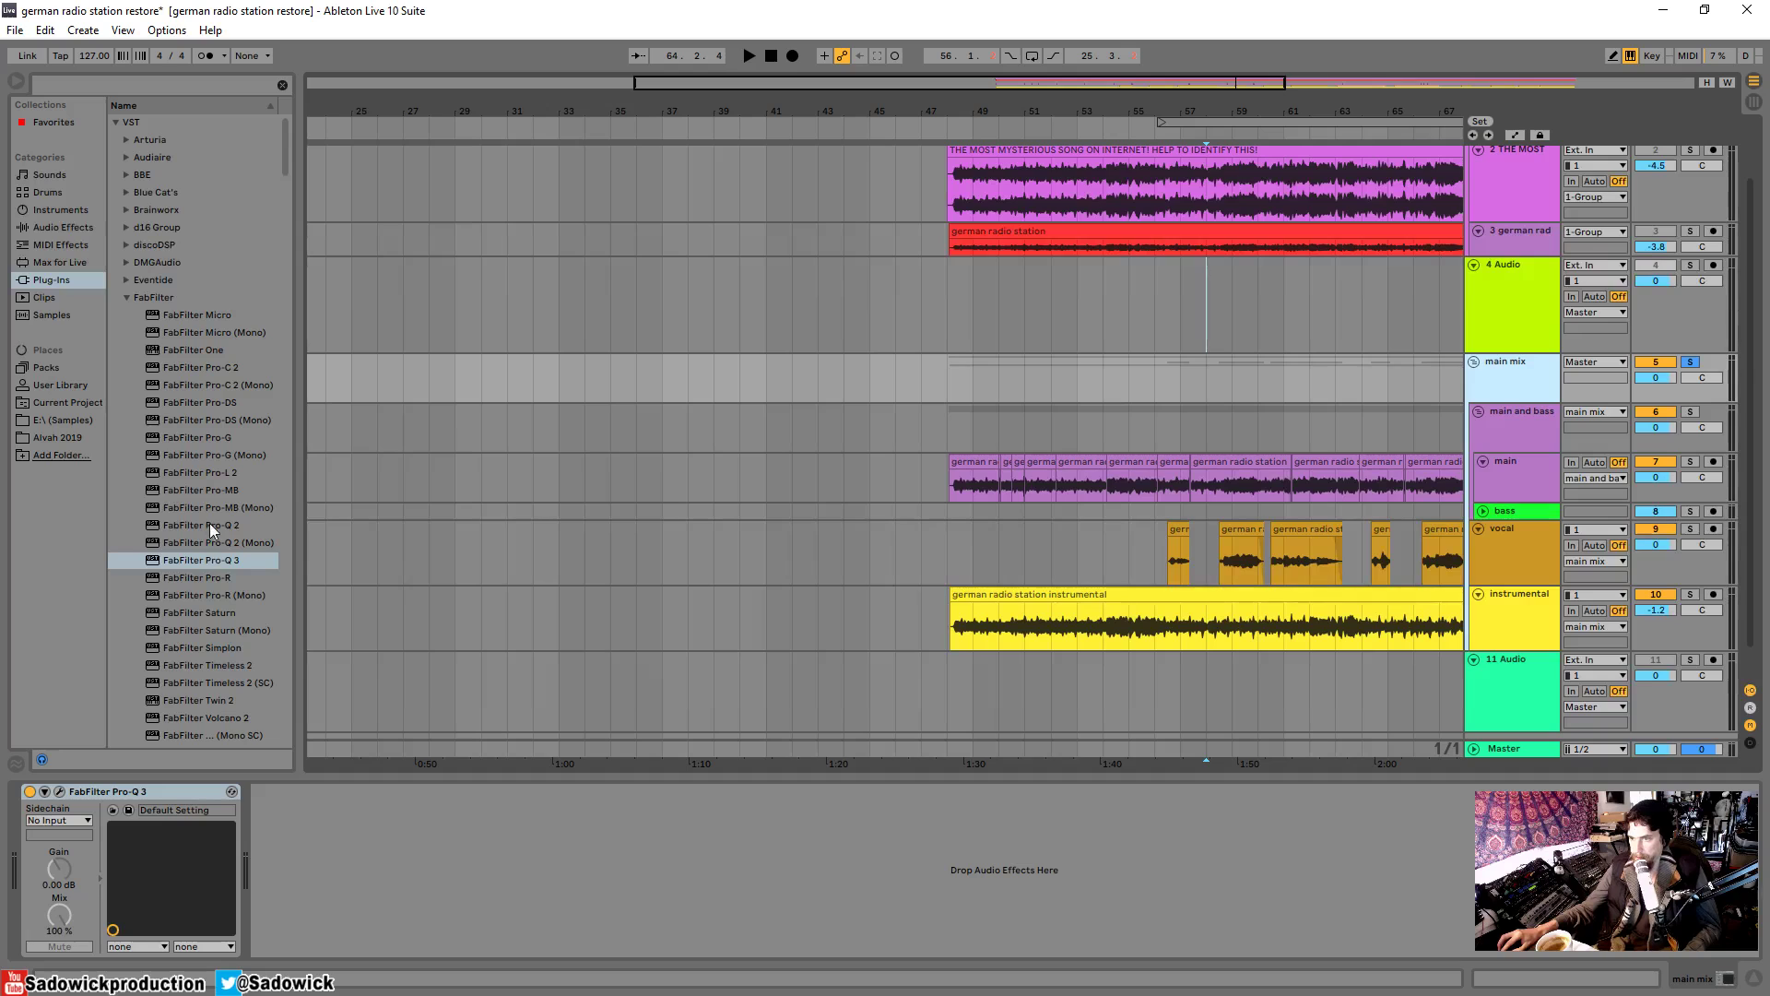
drag(223, 367, 447, 857)
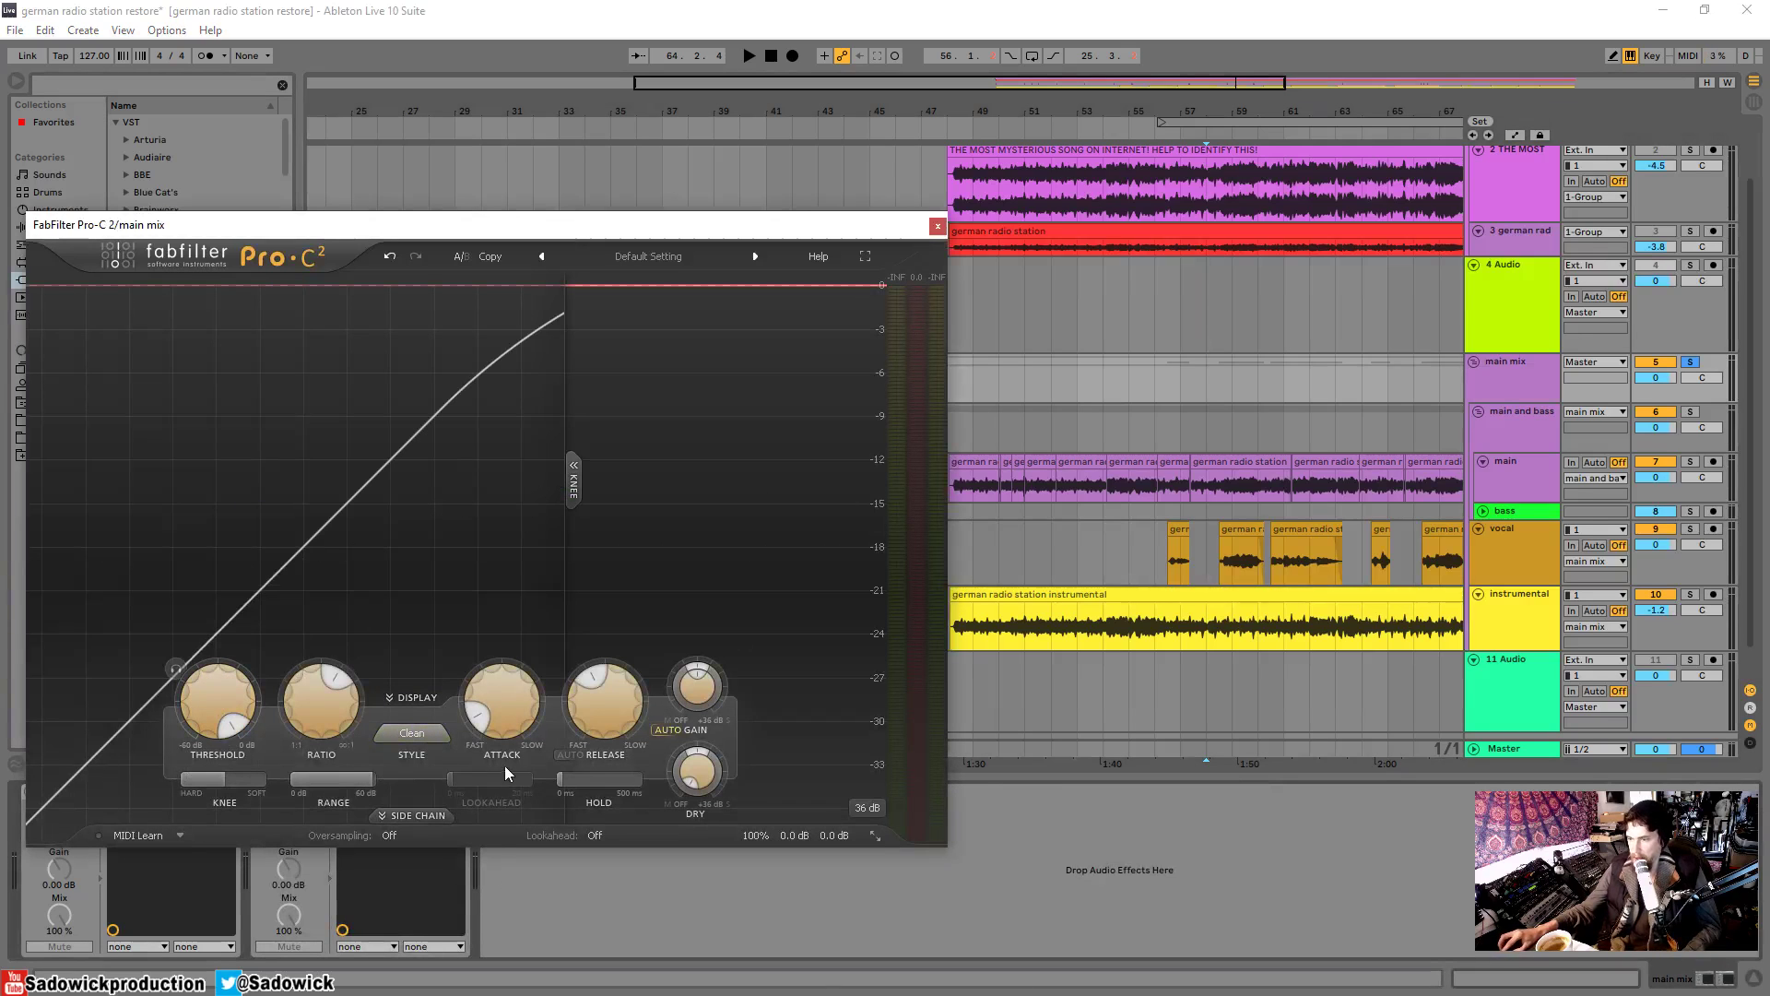
click(437, 737)
click(459, 861)
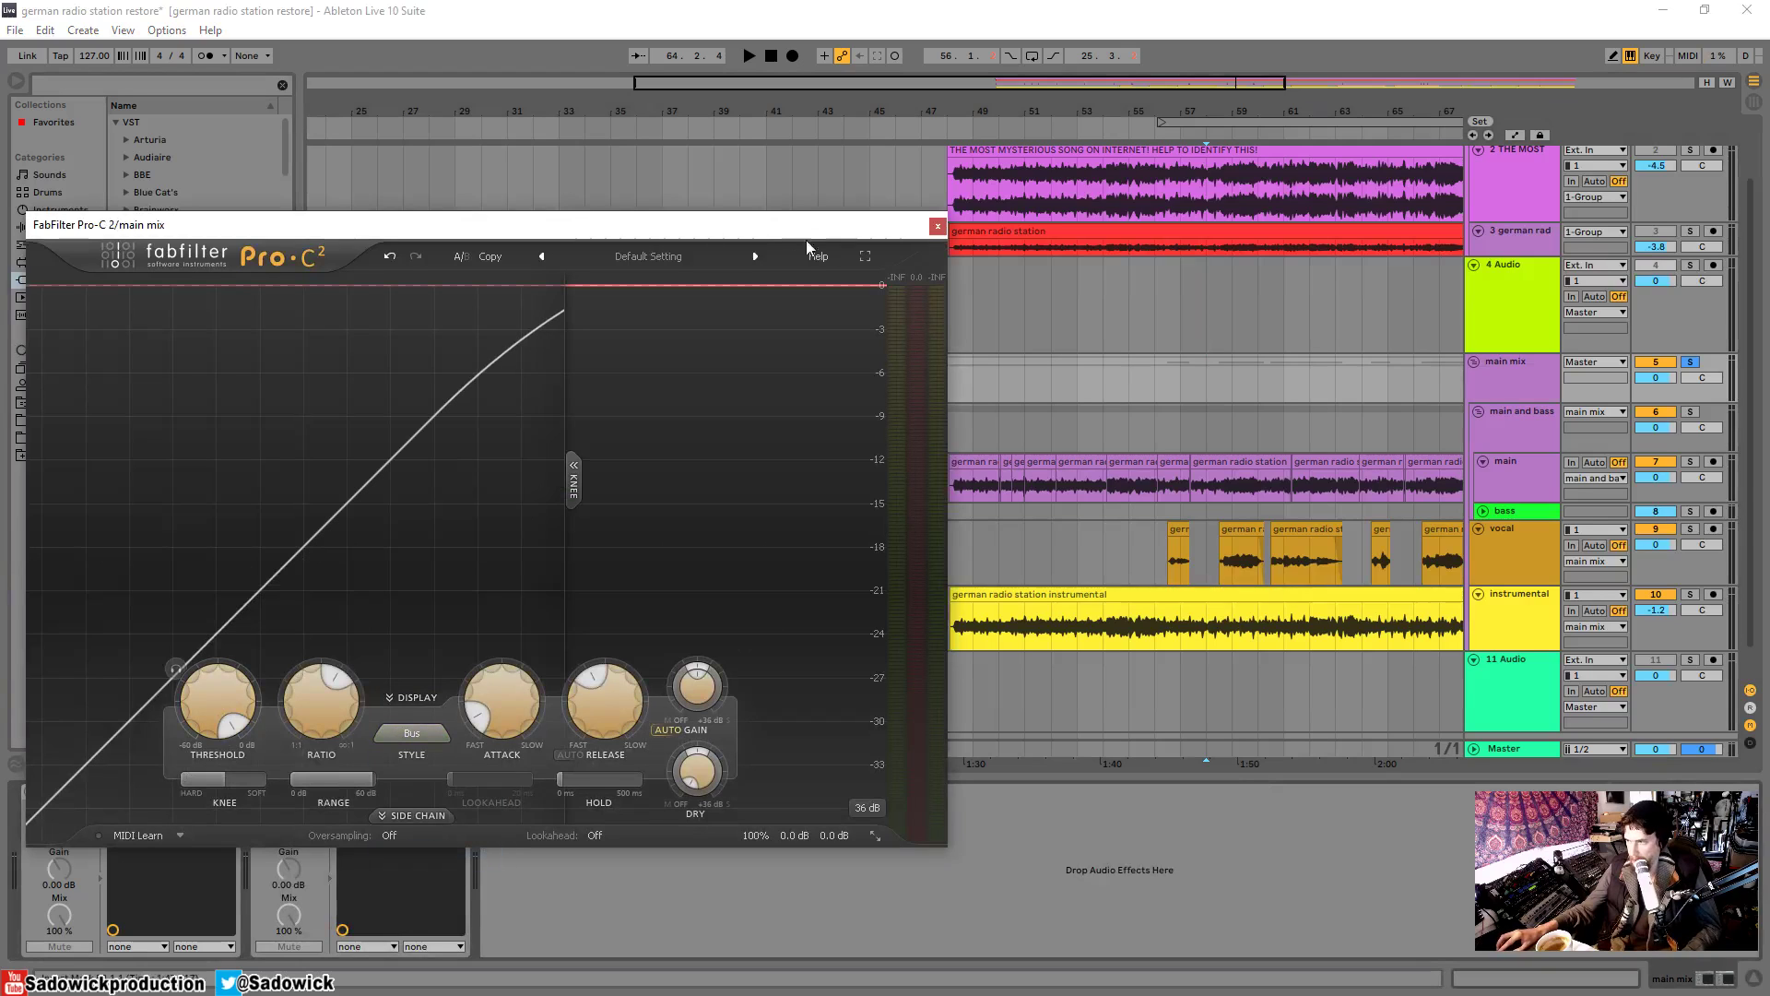
drag(564, 222, 654, 154)
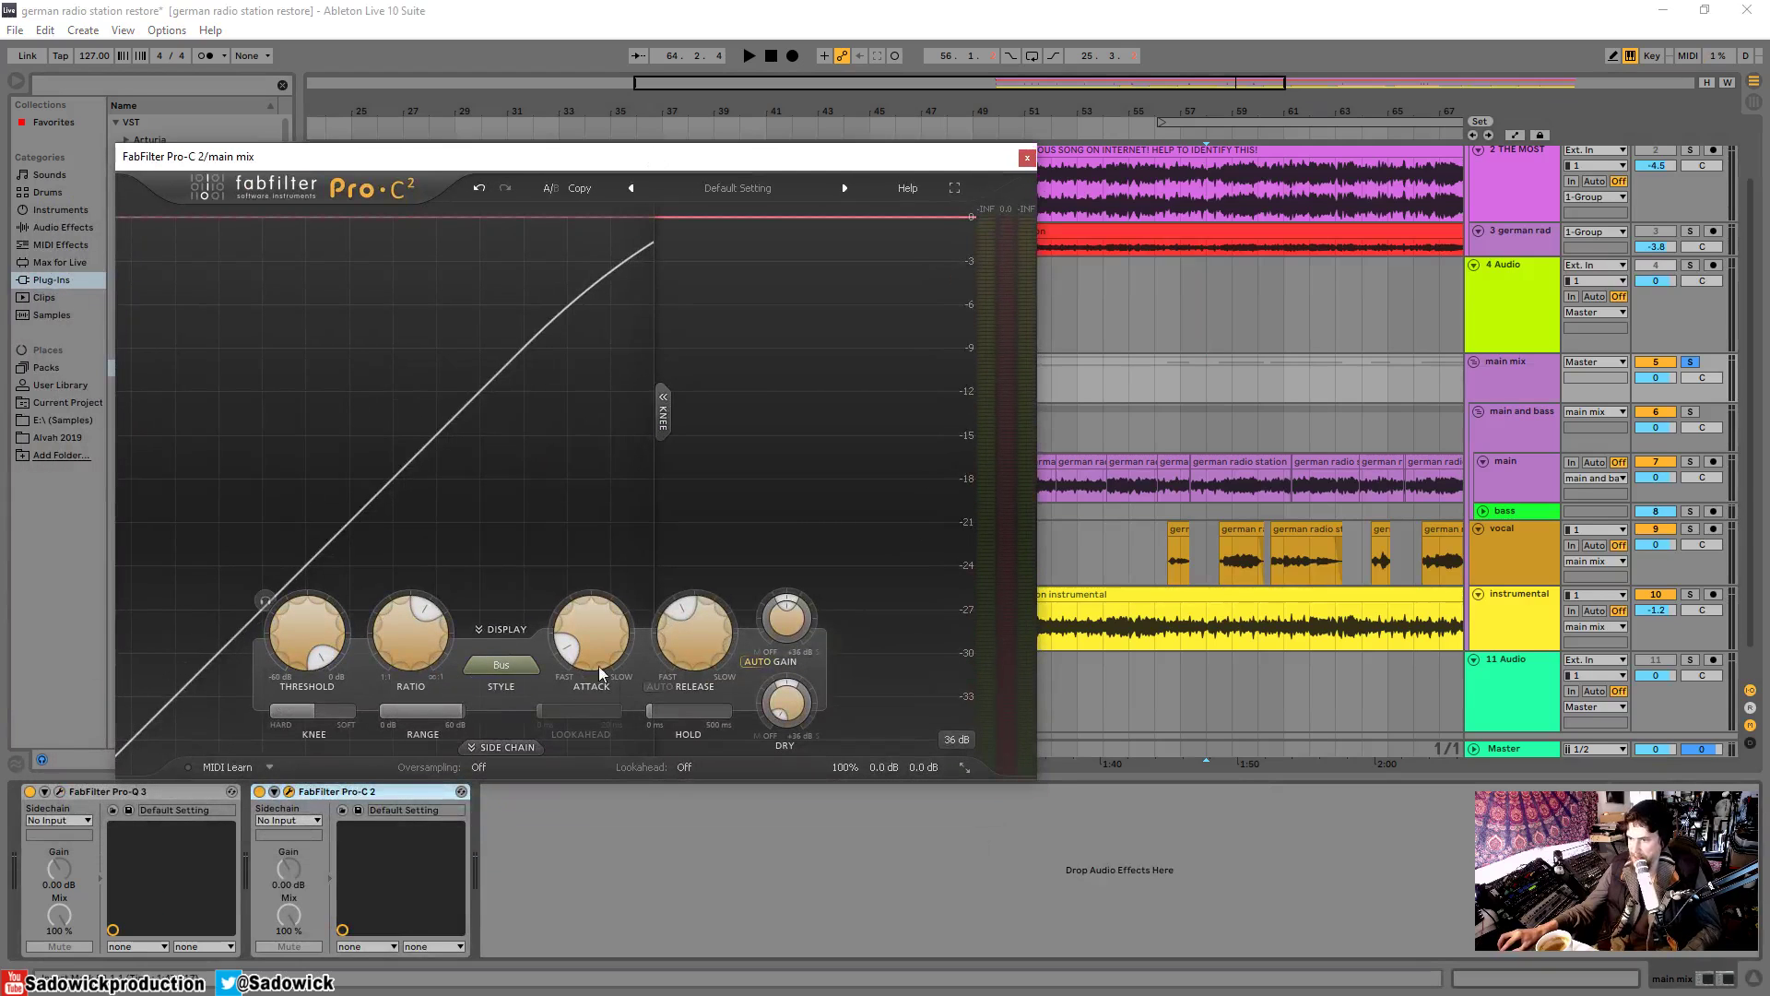
- Play the main mix from around bar 57 and lower the Pro-C 2 threshold to about -5.37 dB
mouse_move(596, 637)
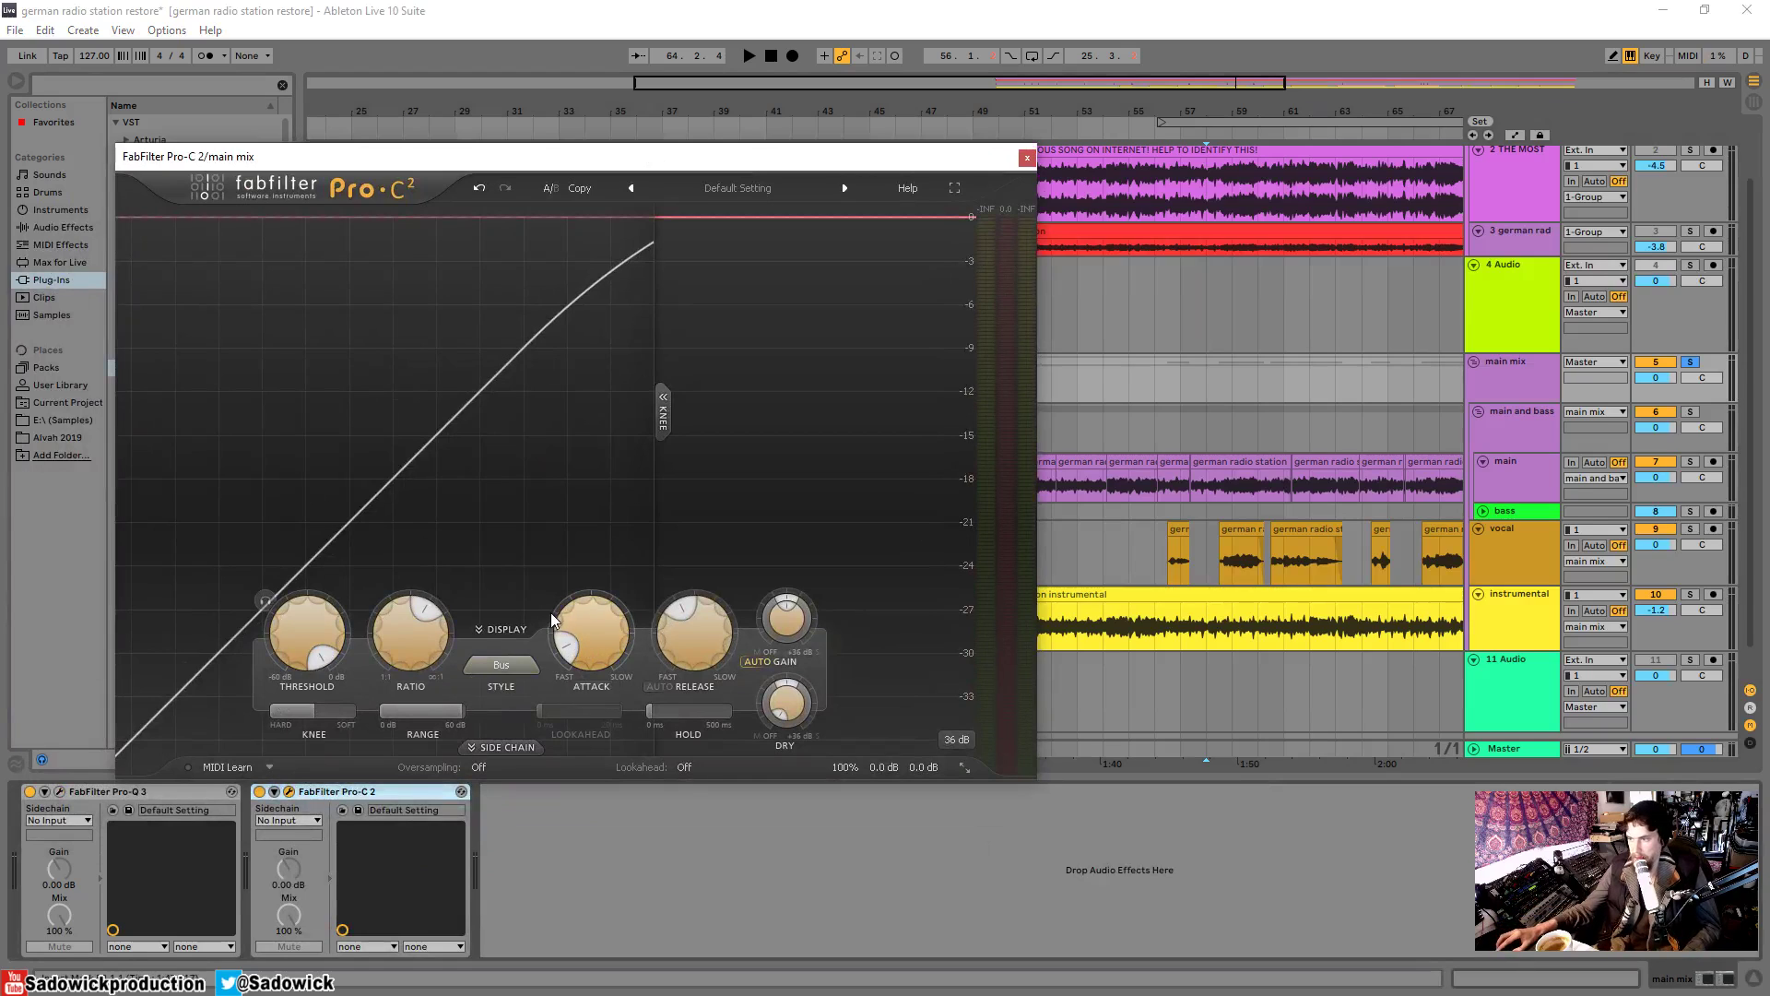
drag(955, 166, 825, 164)
drag(1190, 104, 1061, 99)
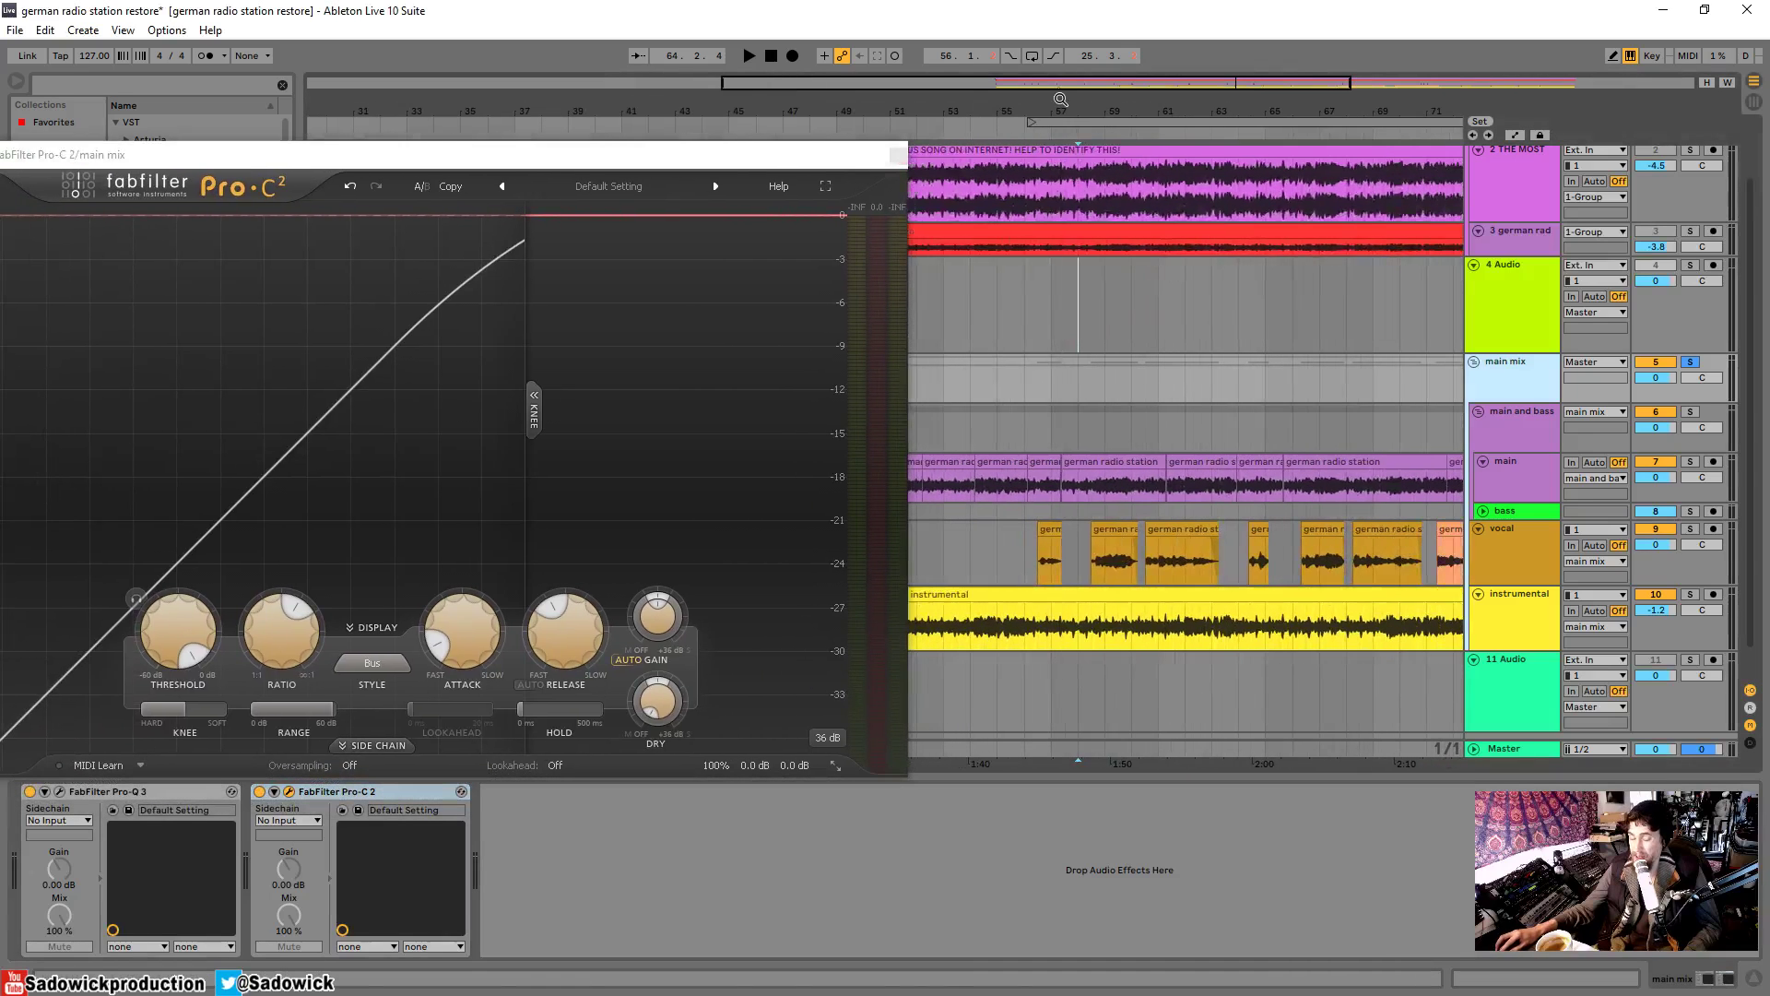
click(1129, 457)
drag(1111, 111, 1088, 105)
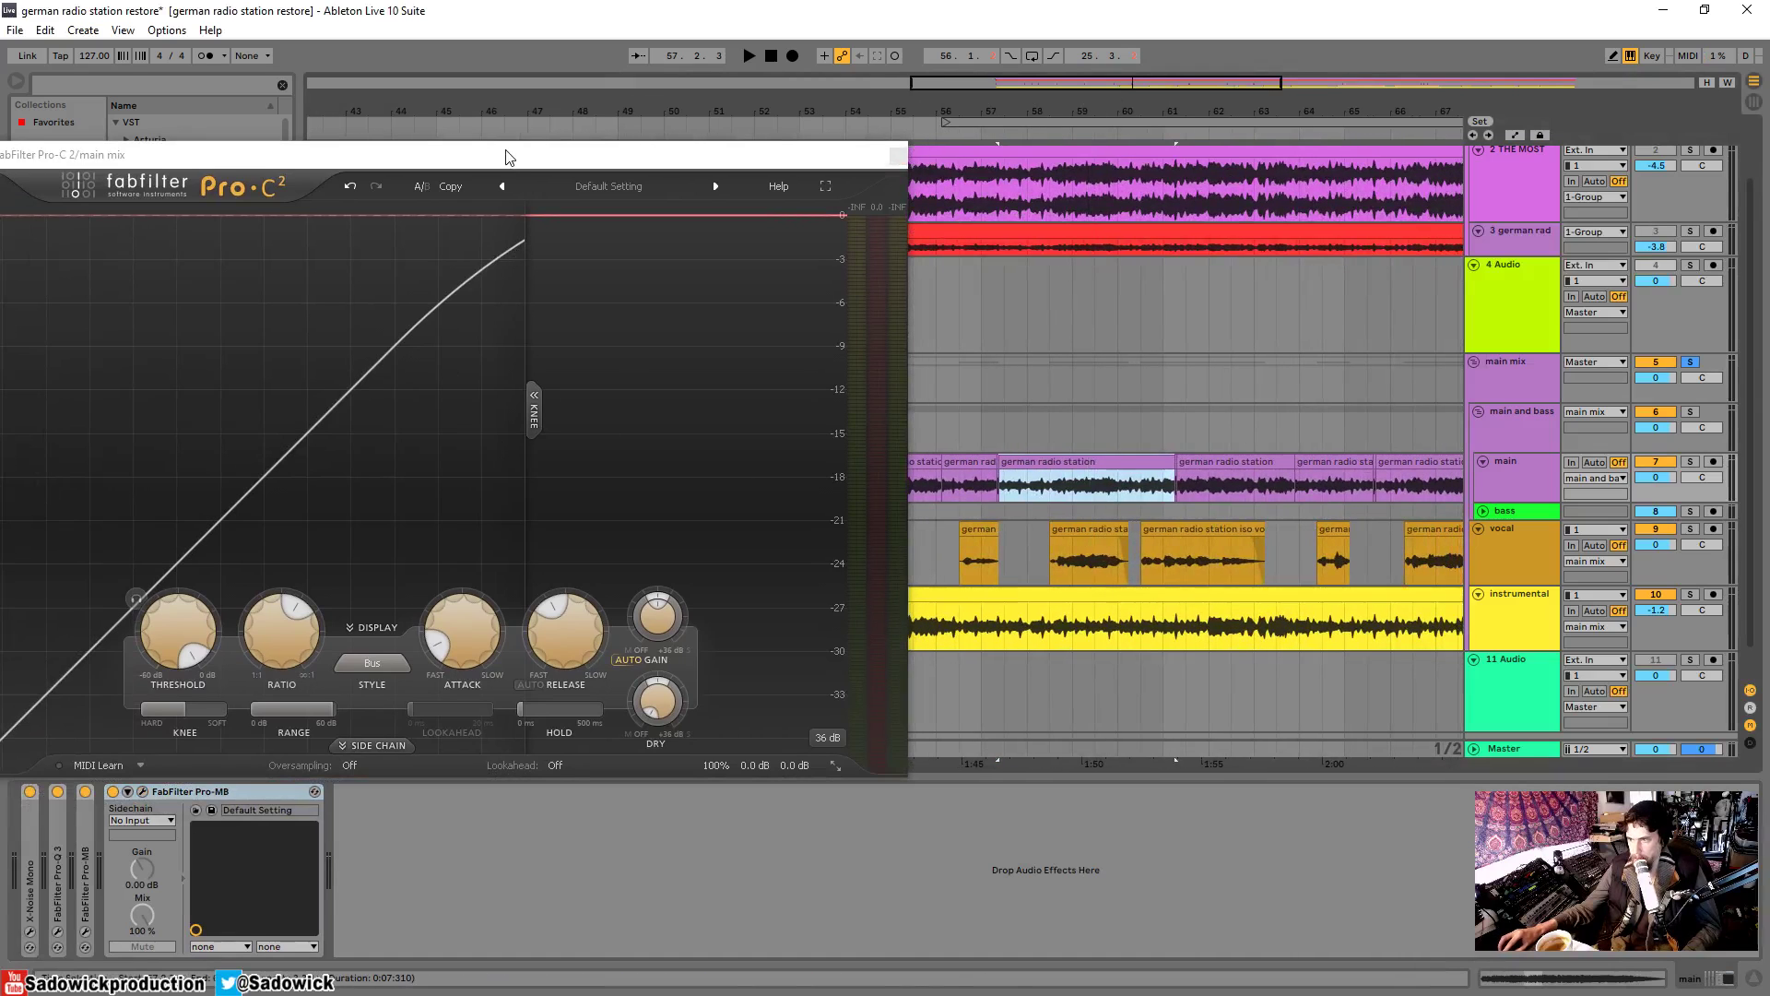
click(1047, 134)
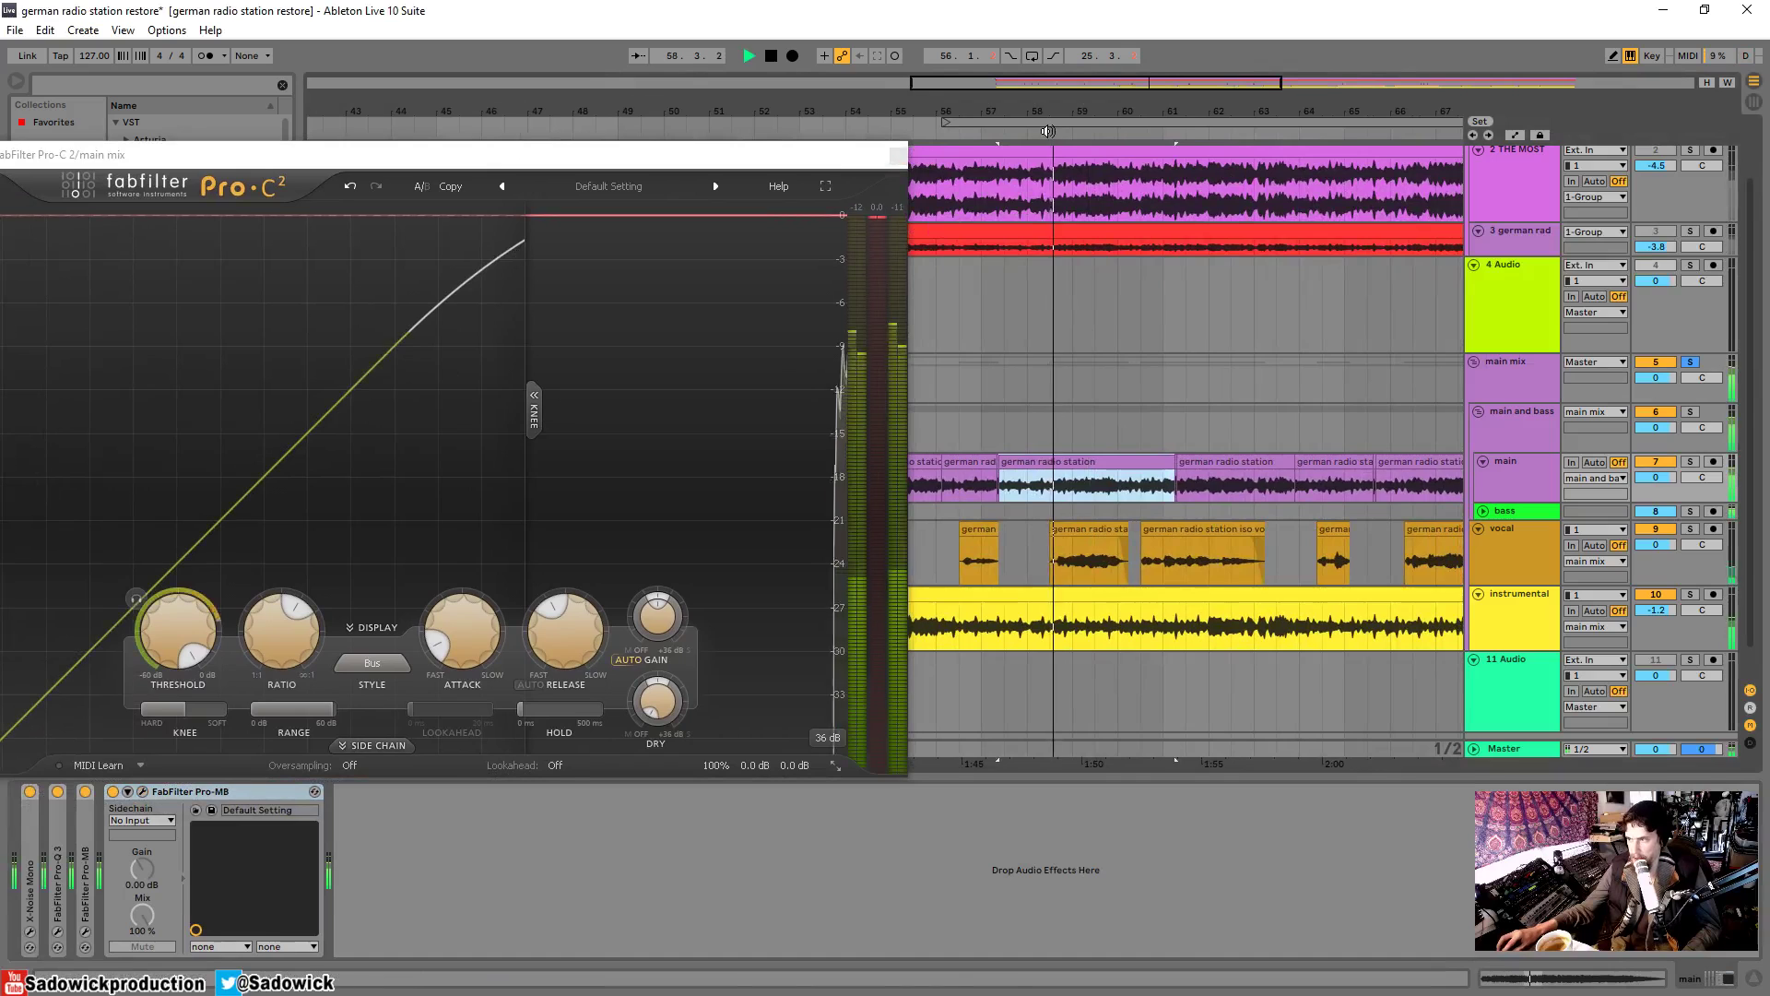
drag(176, 664, 175, 656)
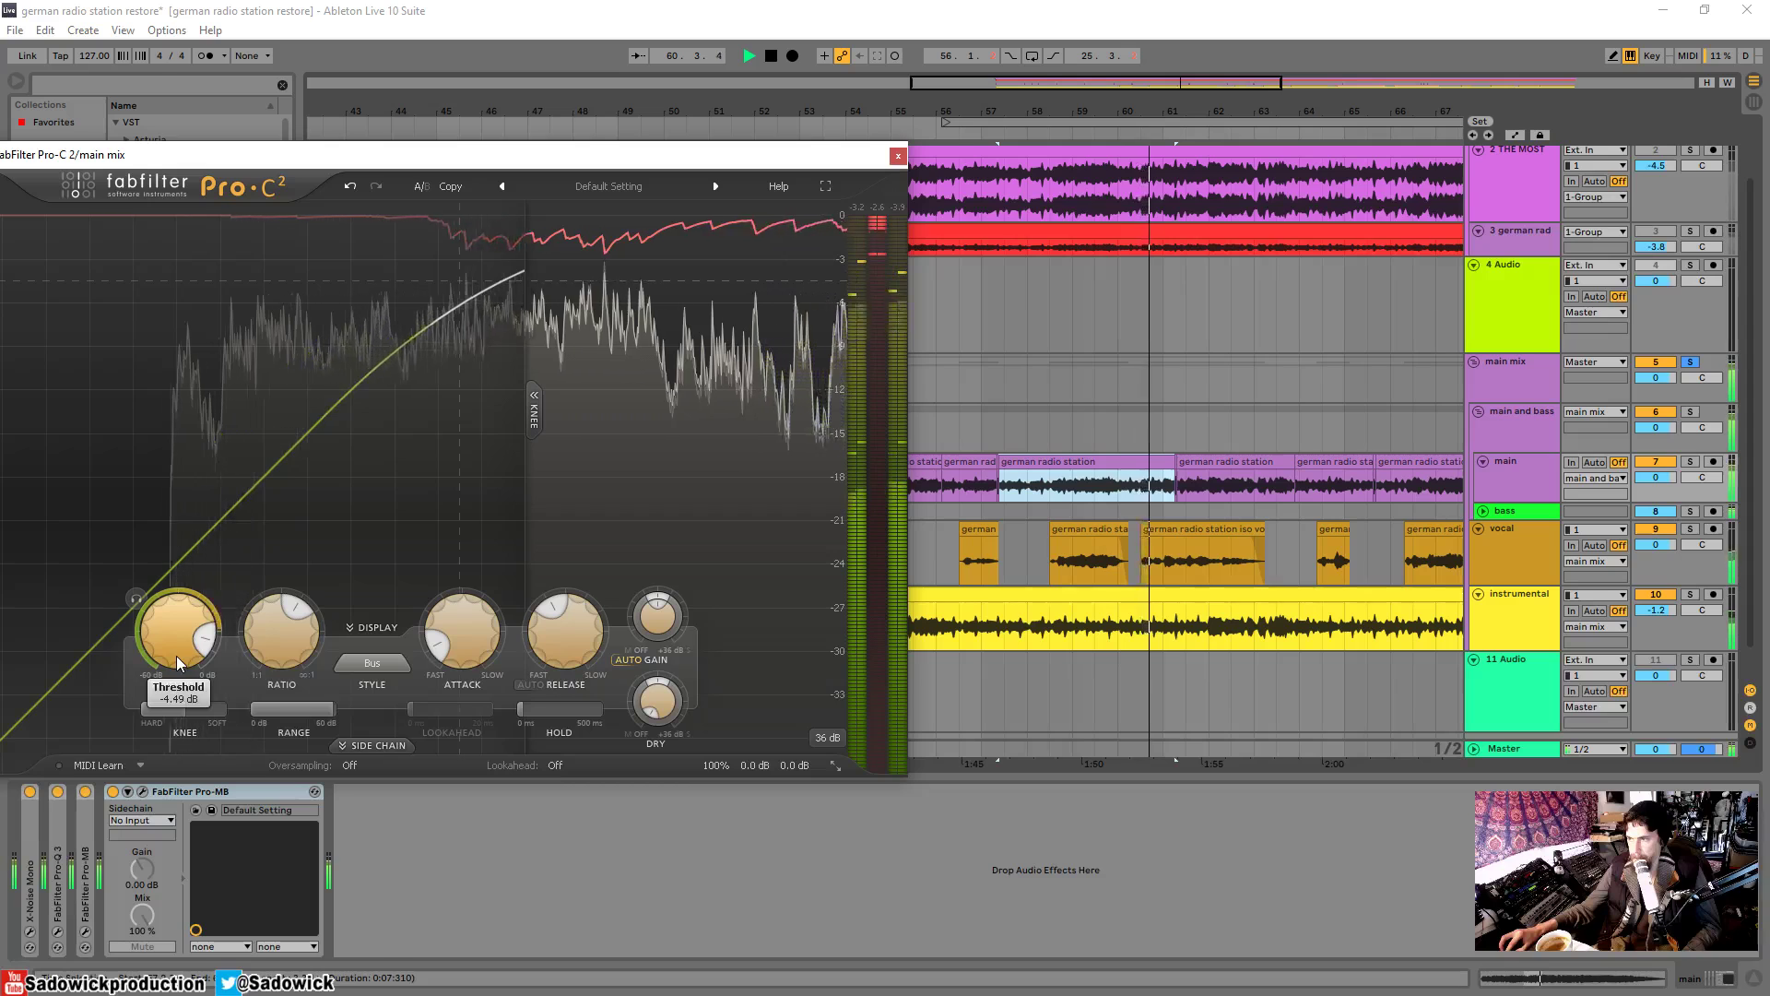
key(space)
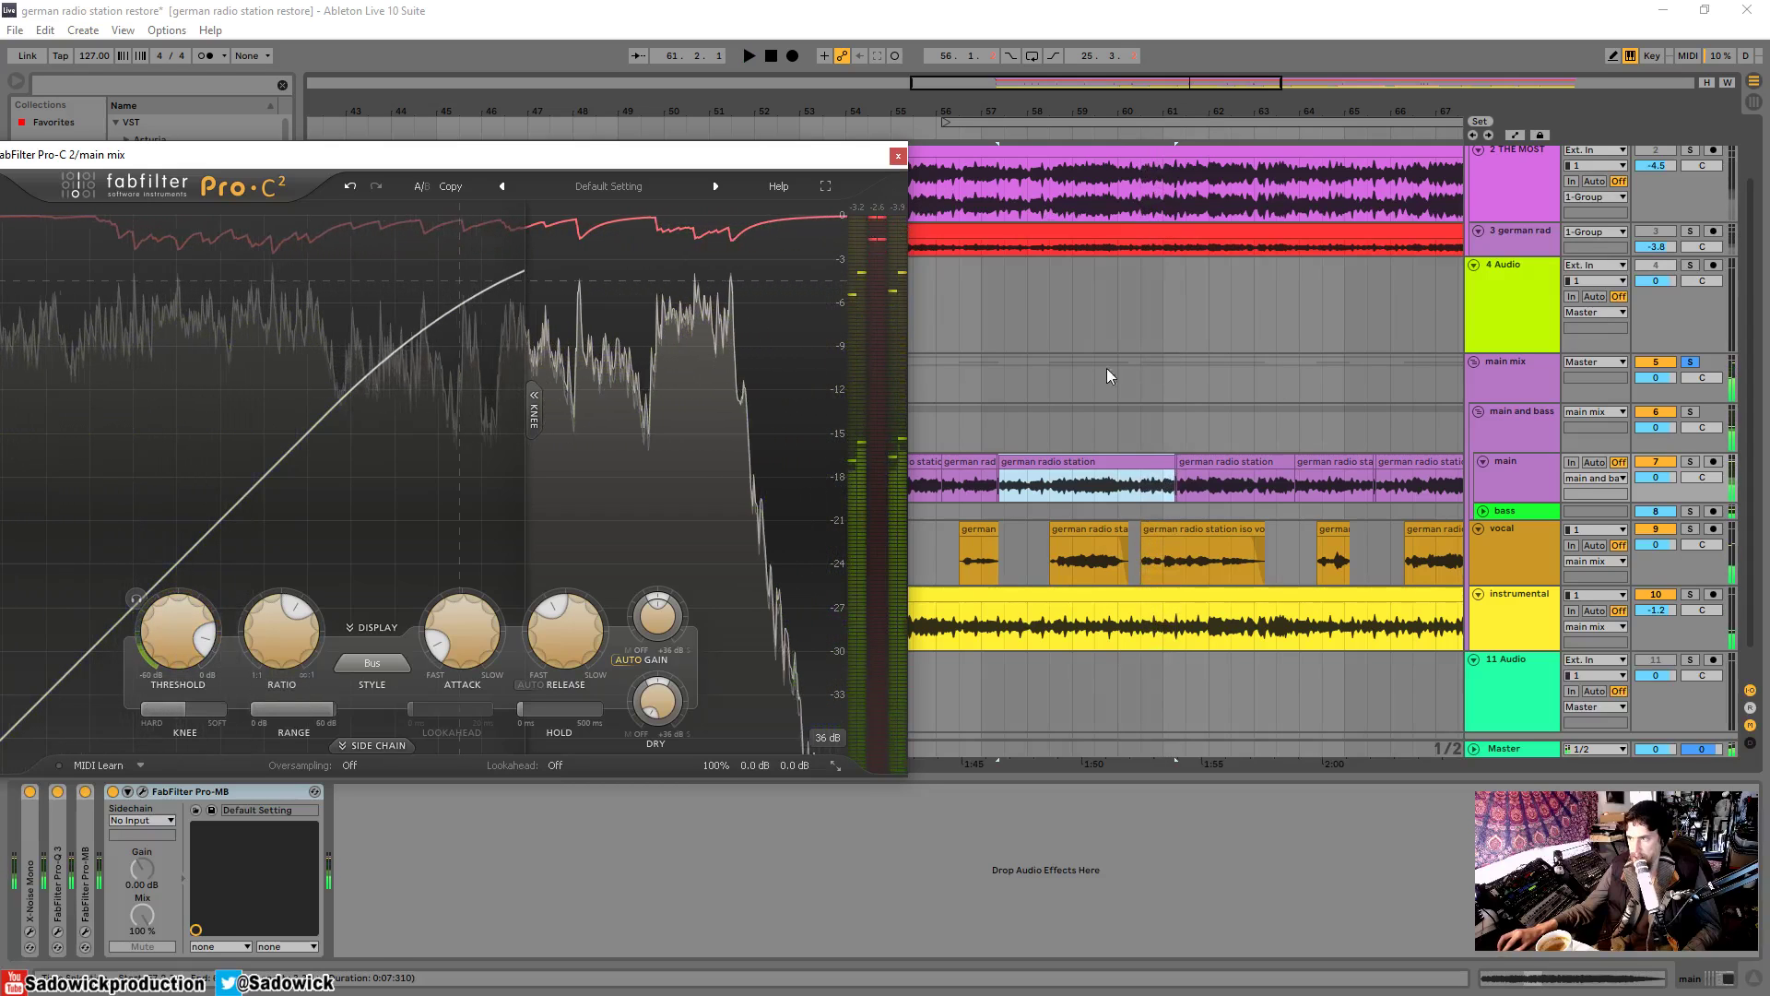
click(1178, 134)
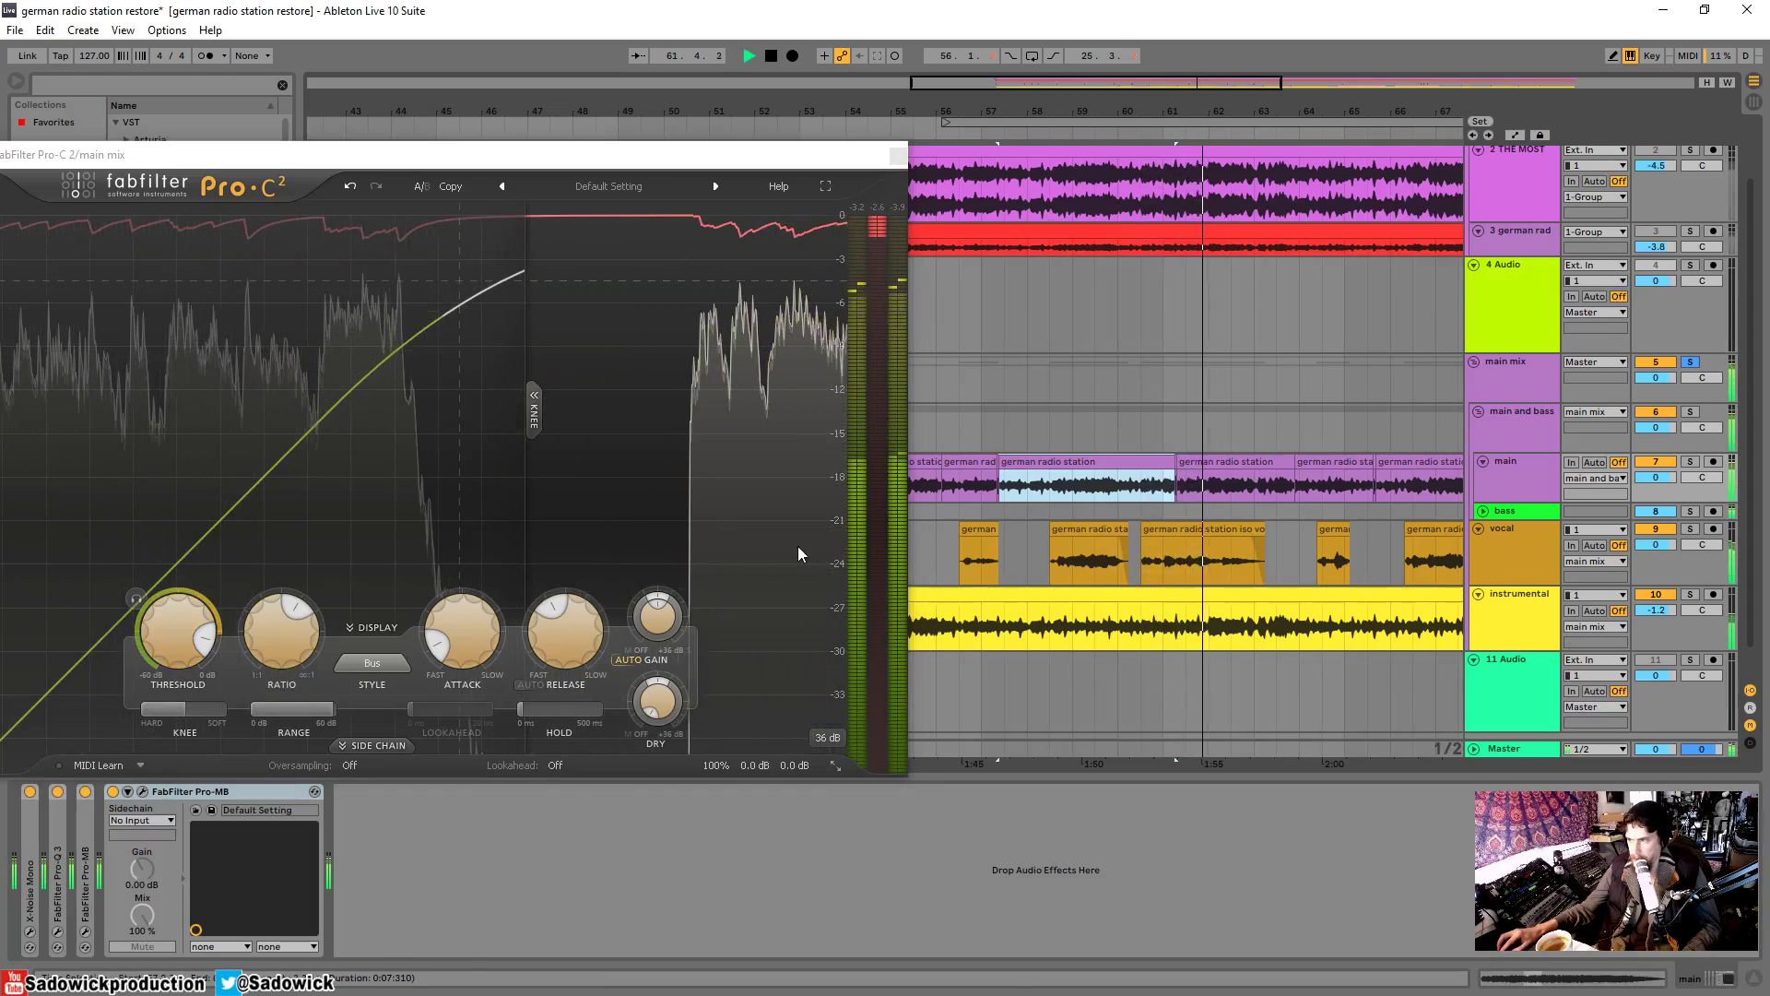
mouse_move(157, 627)
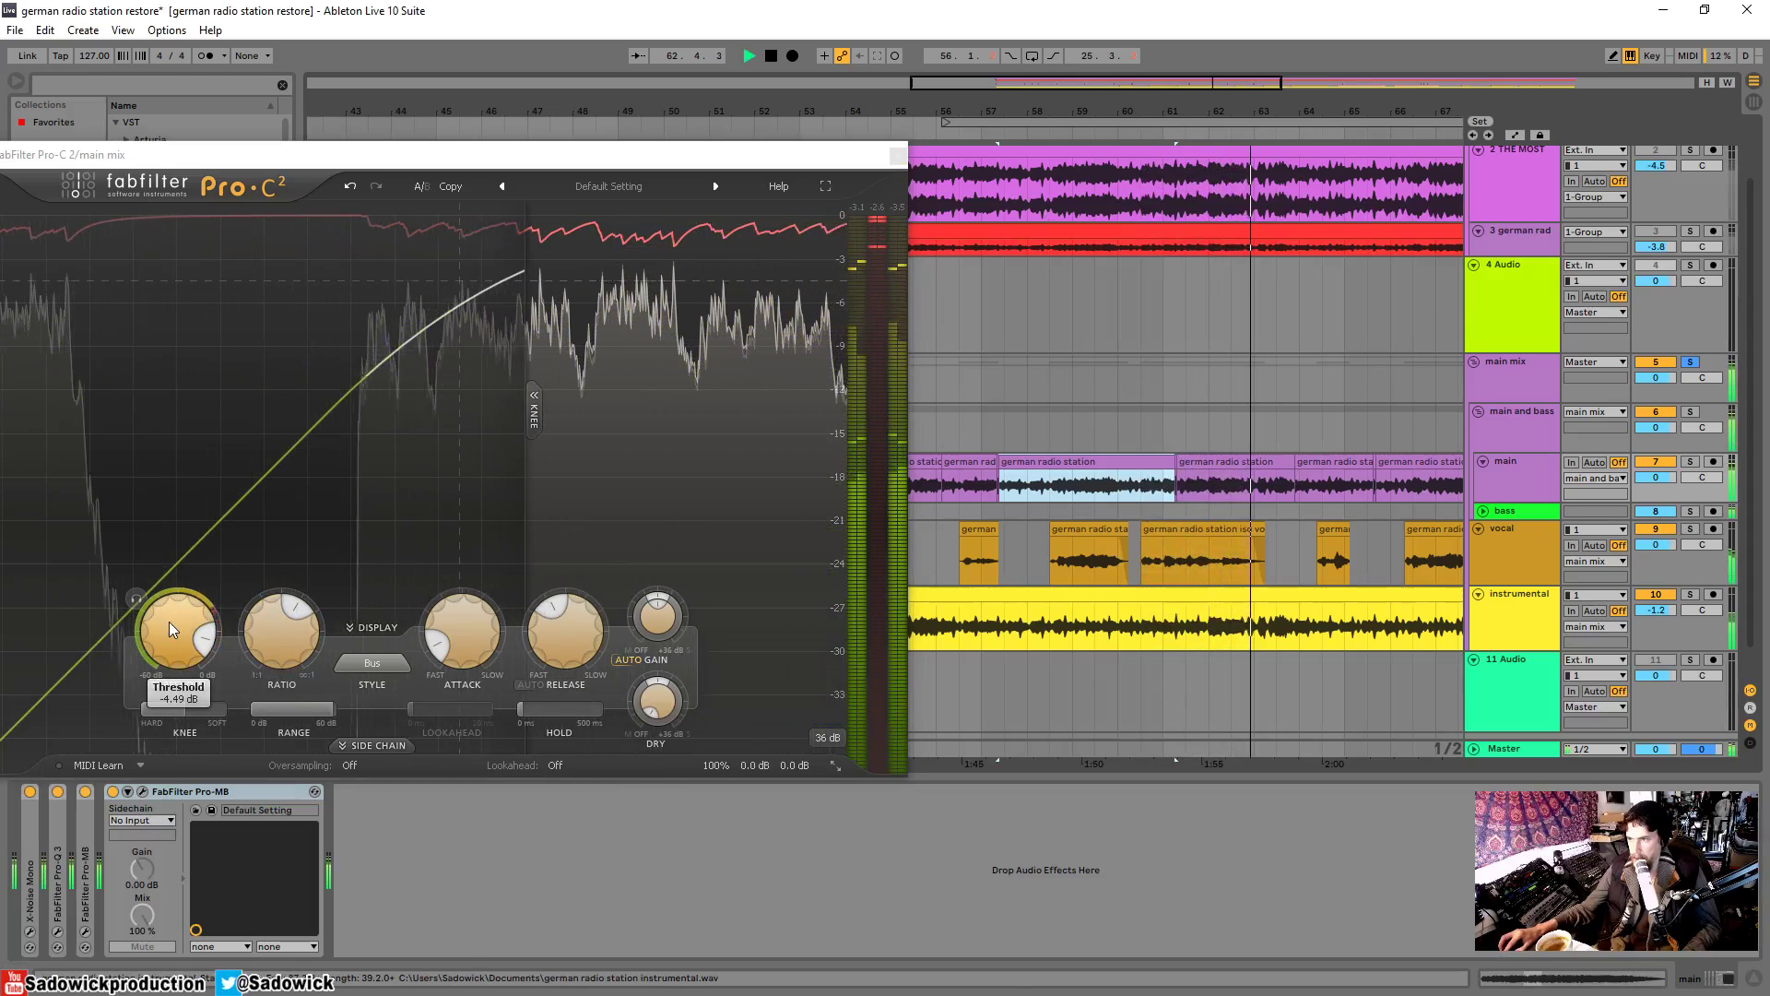
drag(168, 621, 170, 650)
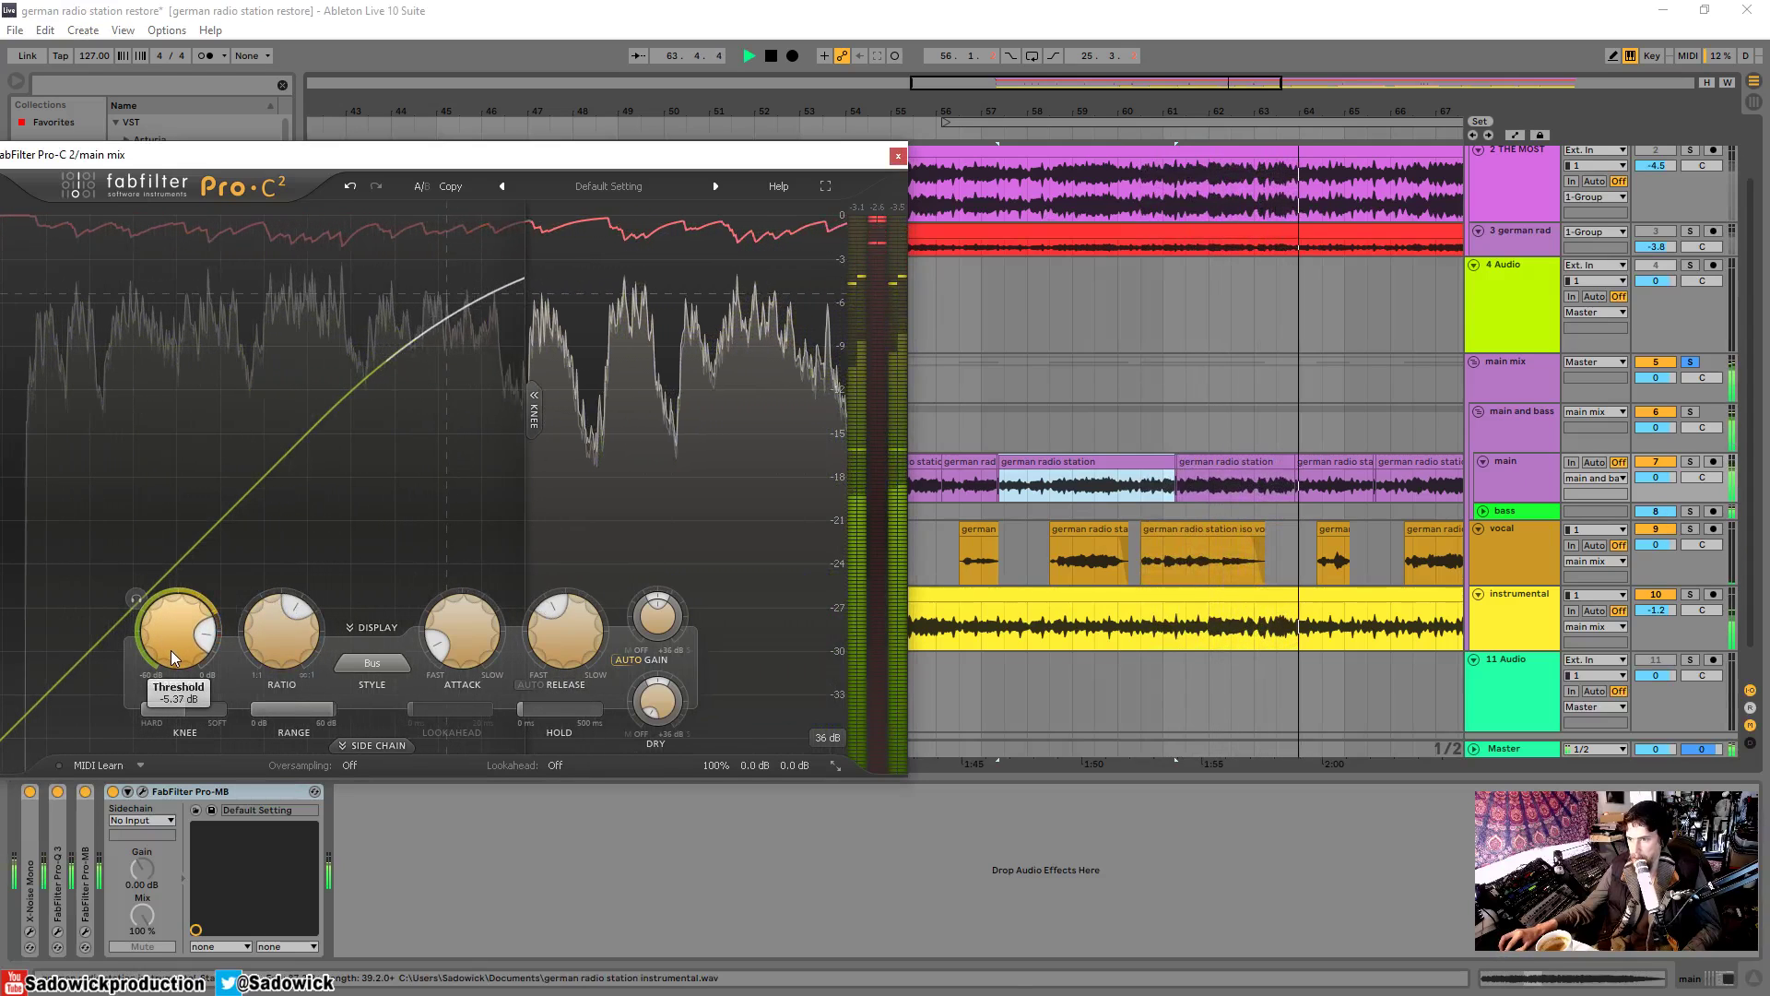
- Adjust the compressor's attack to about 0.30 ms and shorten its release while the mix plays, and stop playback
mouse_move(447, 642)
drag(447, 643, 441, 638)
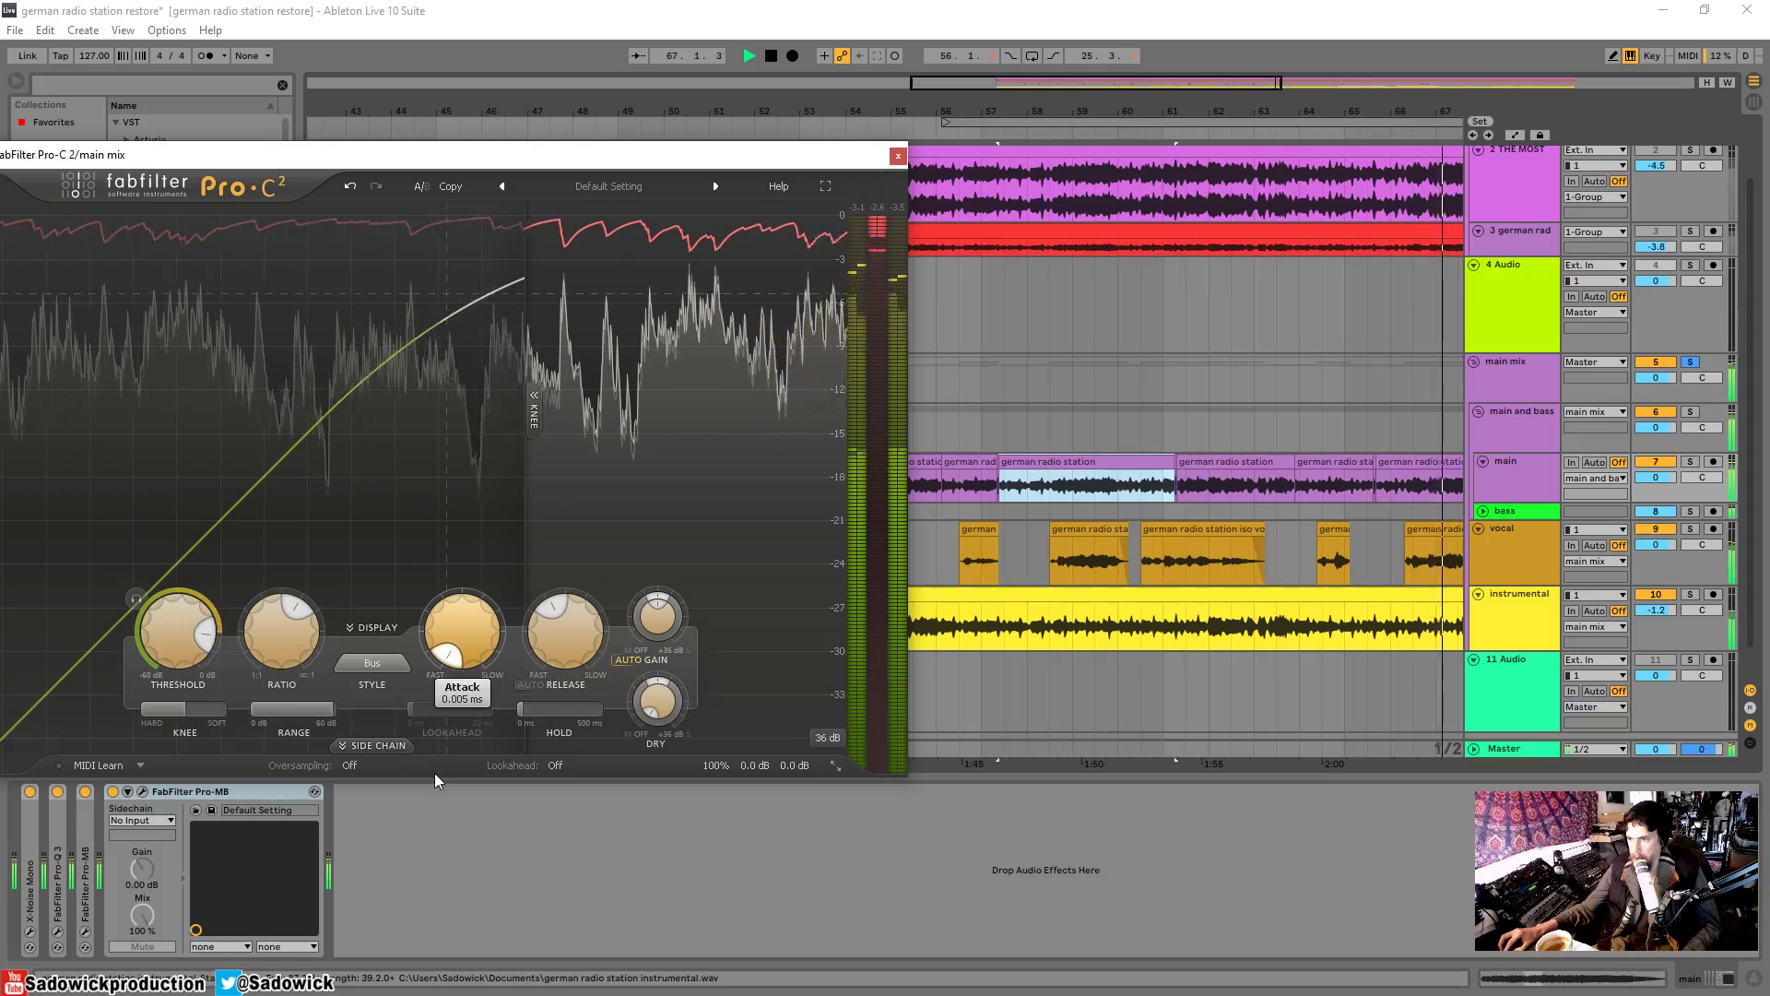
drag(435, 773, 433, 657)
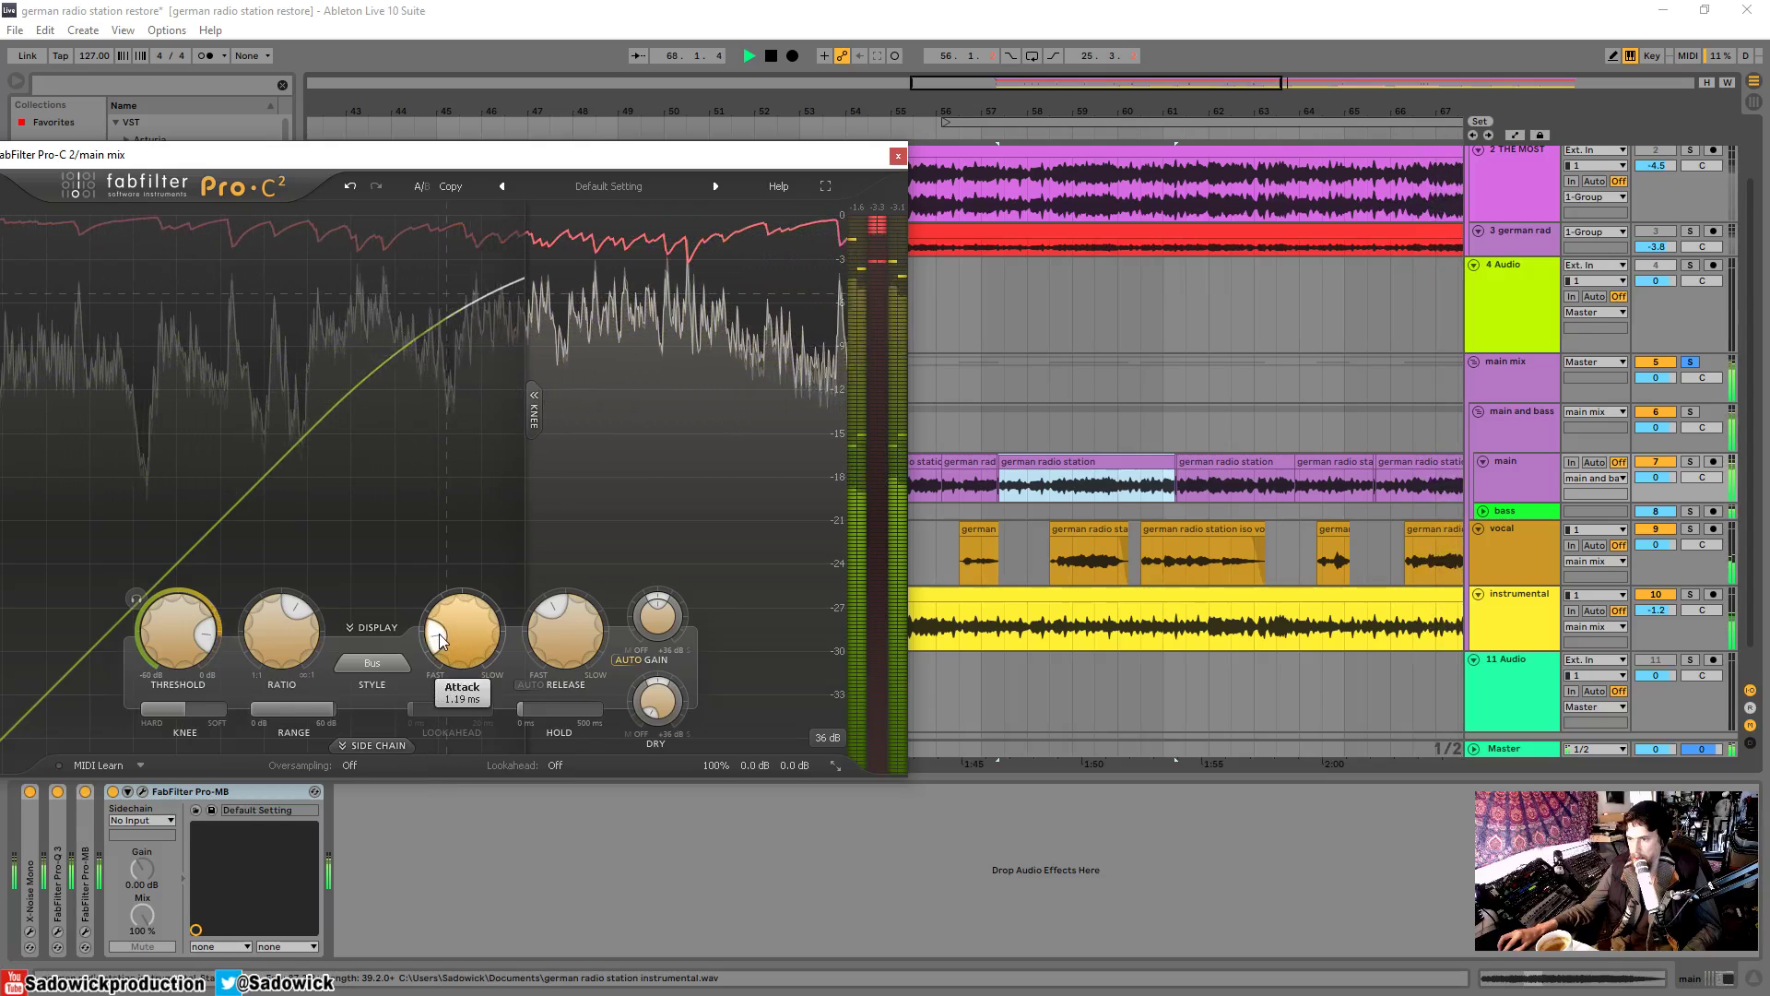
scroll(559, 646, down, 5)
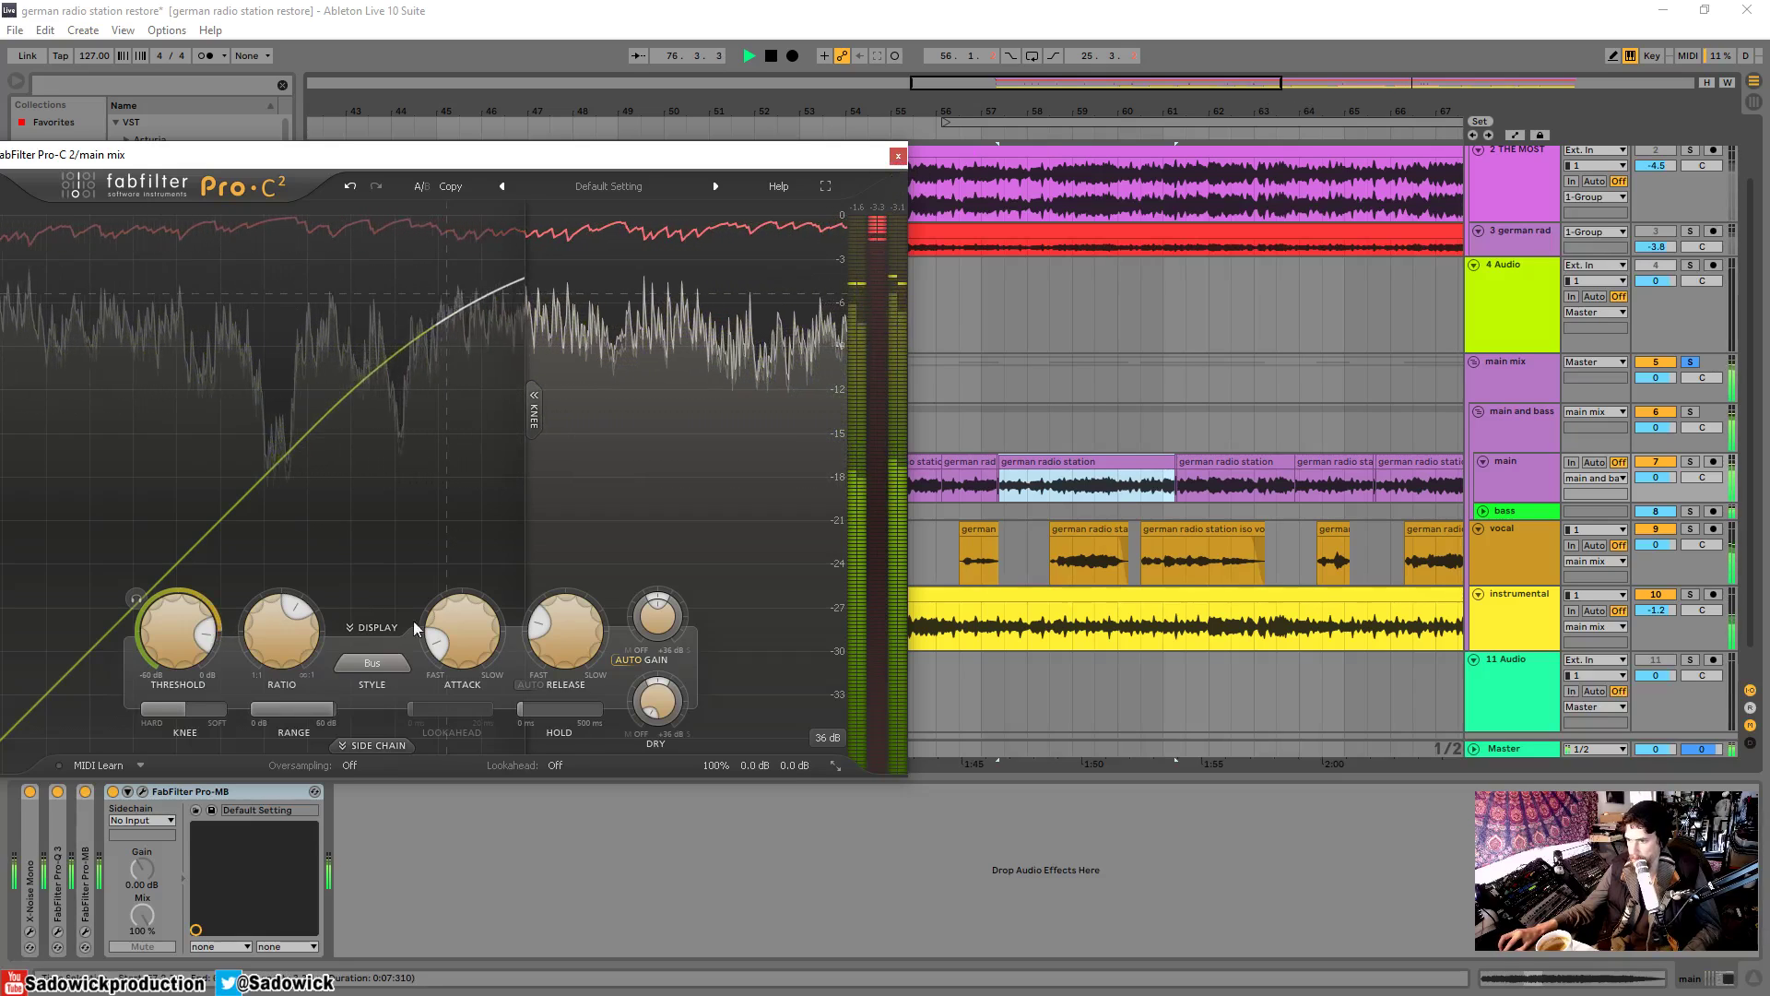
mouse_move(457, 651)
mouse_down()
mouse_move(444, 618)
mouse_move(435, 666)
mouse_up()
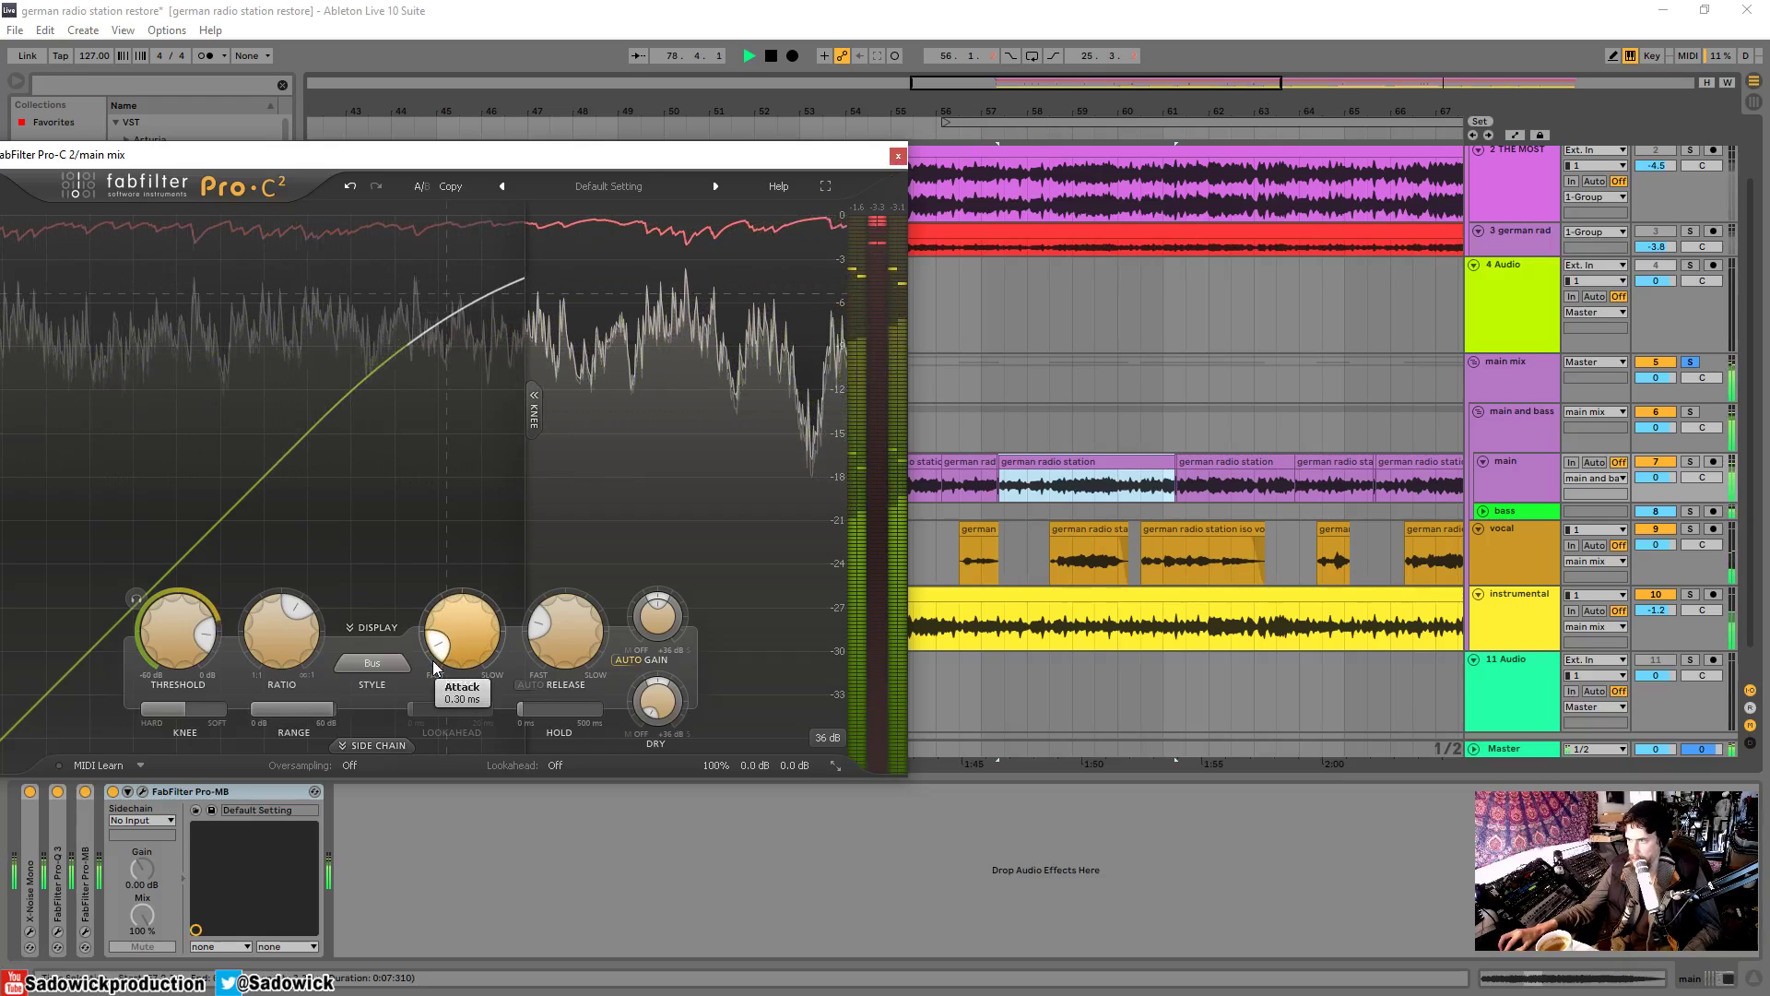
key(space)
- Audition the compressor's triggering signal from bar 57, setting the attack to about 0.63 ms and threshold to -4.93 dB, and end the audition
mouse_move(743, 156)
mouse_down()
mouse_move(782, 146)
mouse_move(738, 146)
mouse_up()
drag(1154, 111, 1226, 109)
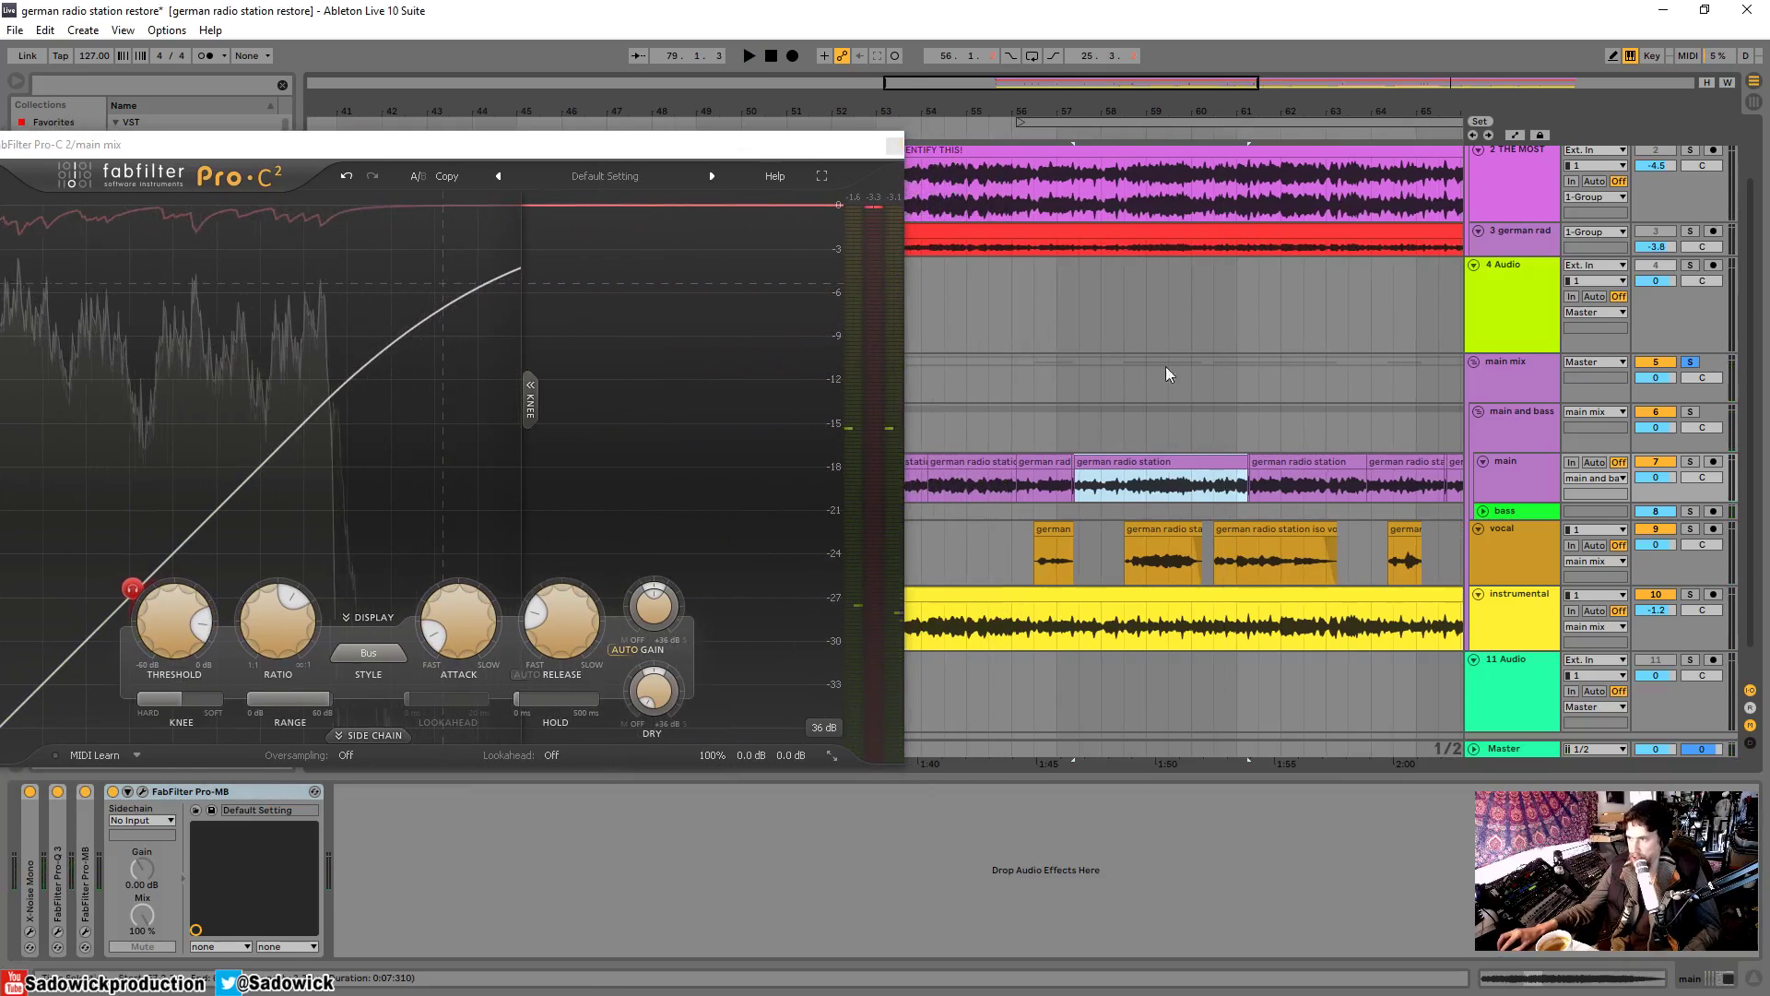
key(space)
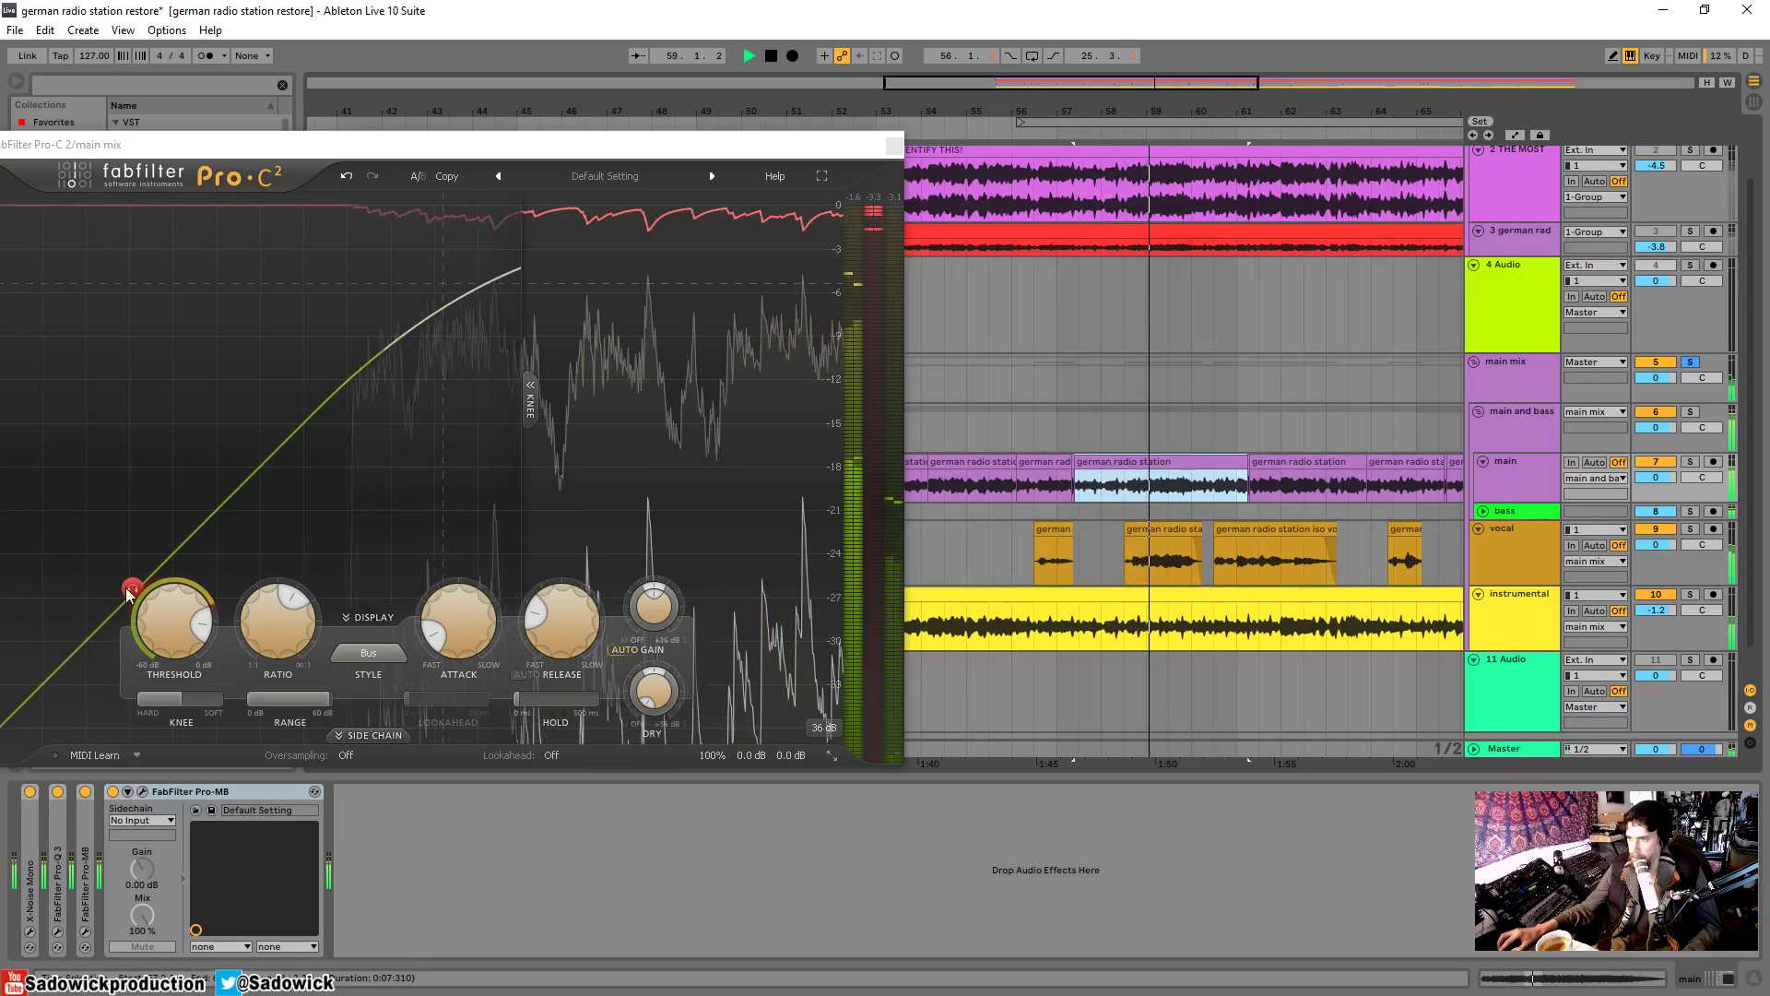
mouse_move(456, 627)
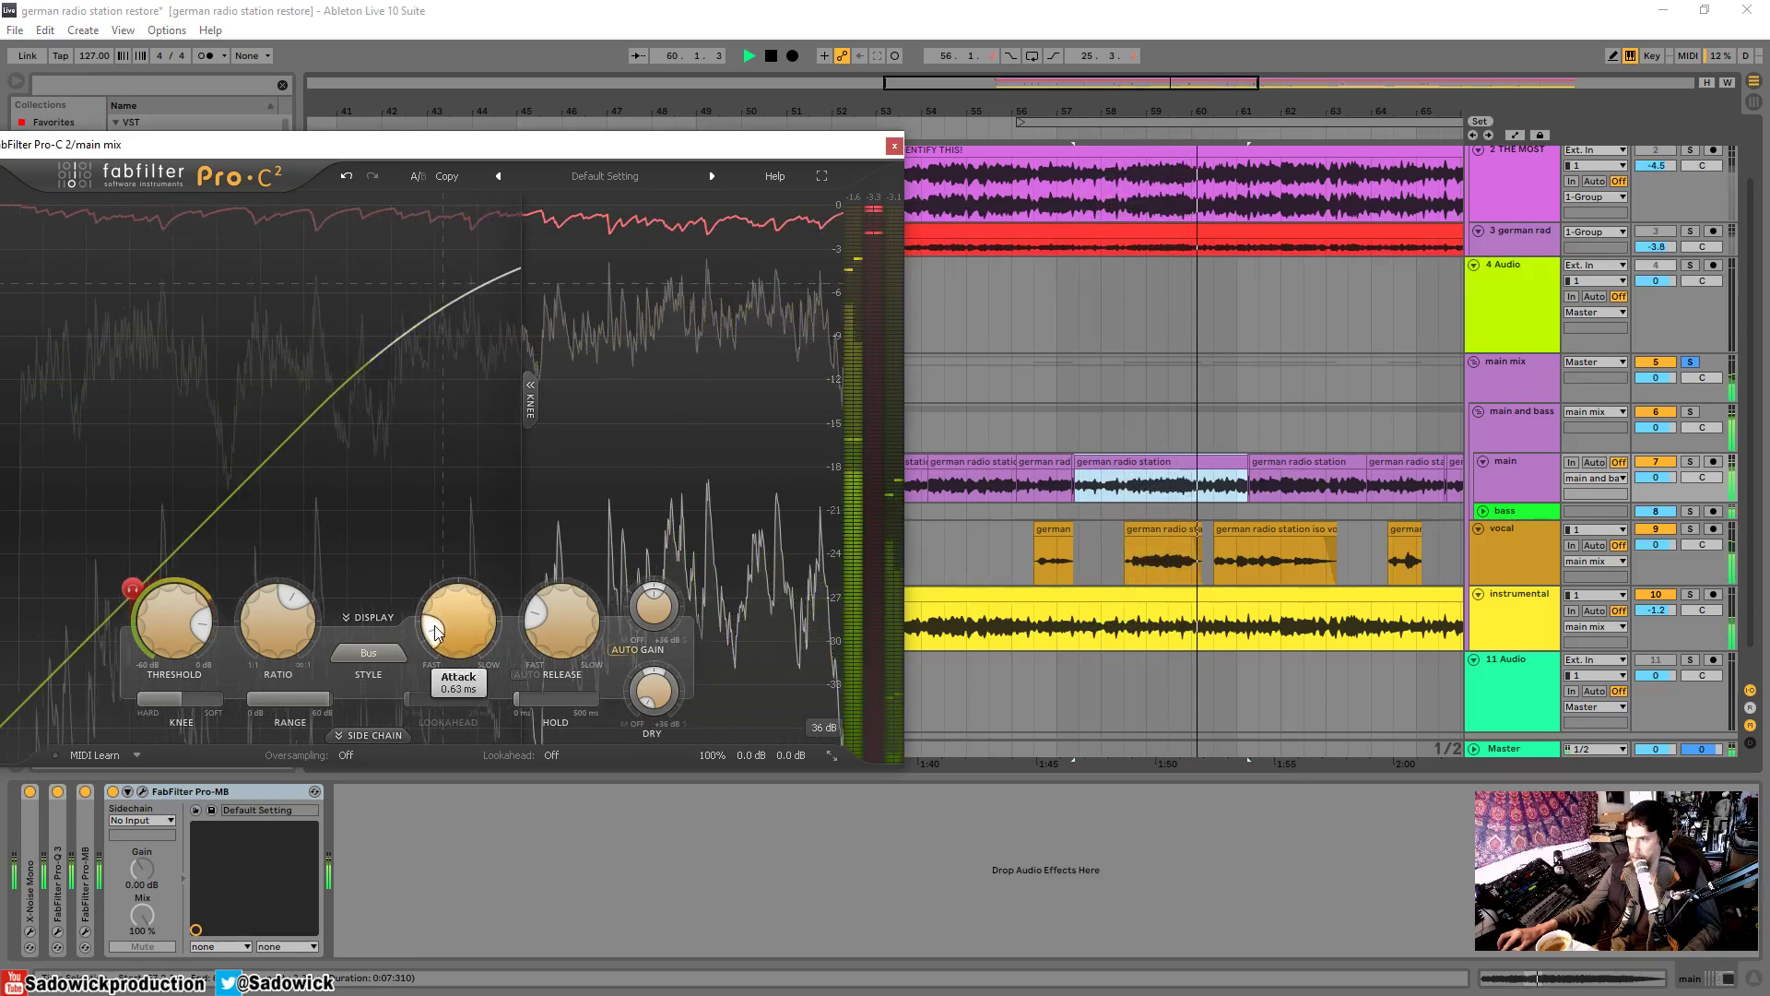
mouse_move(532, 635)
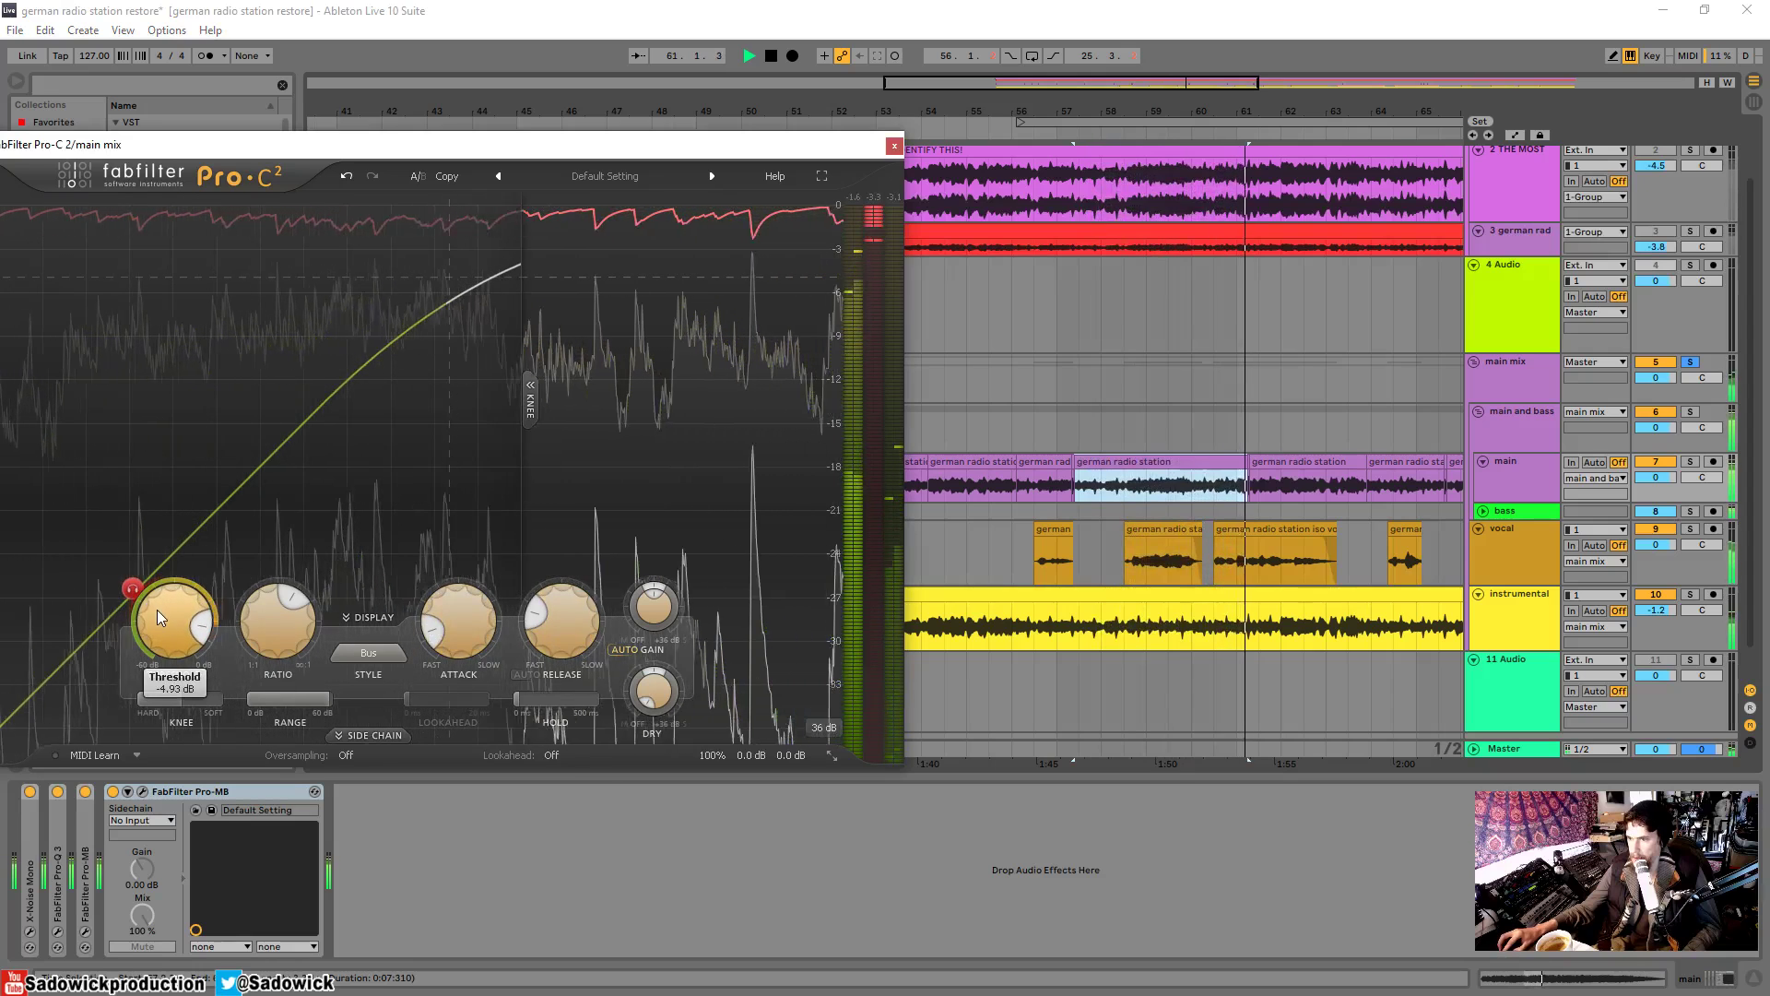
key(space)
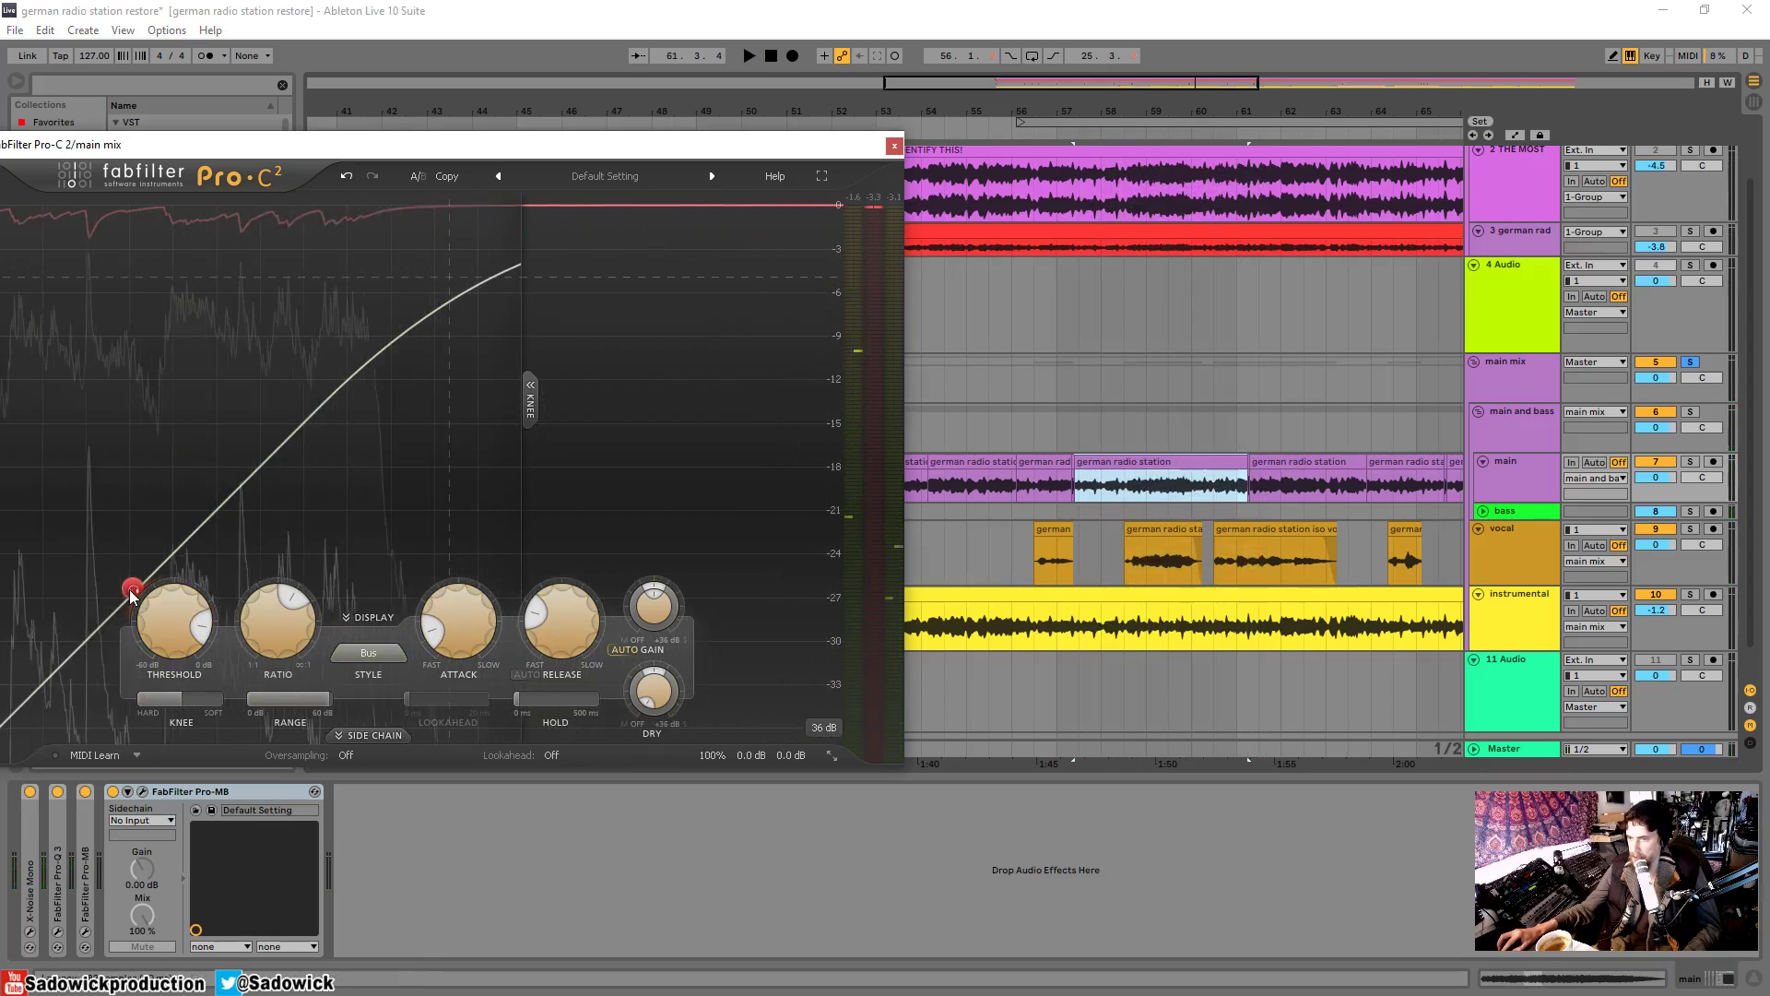
drag(325, 149, 411, 116)
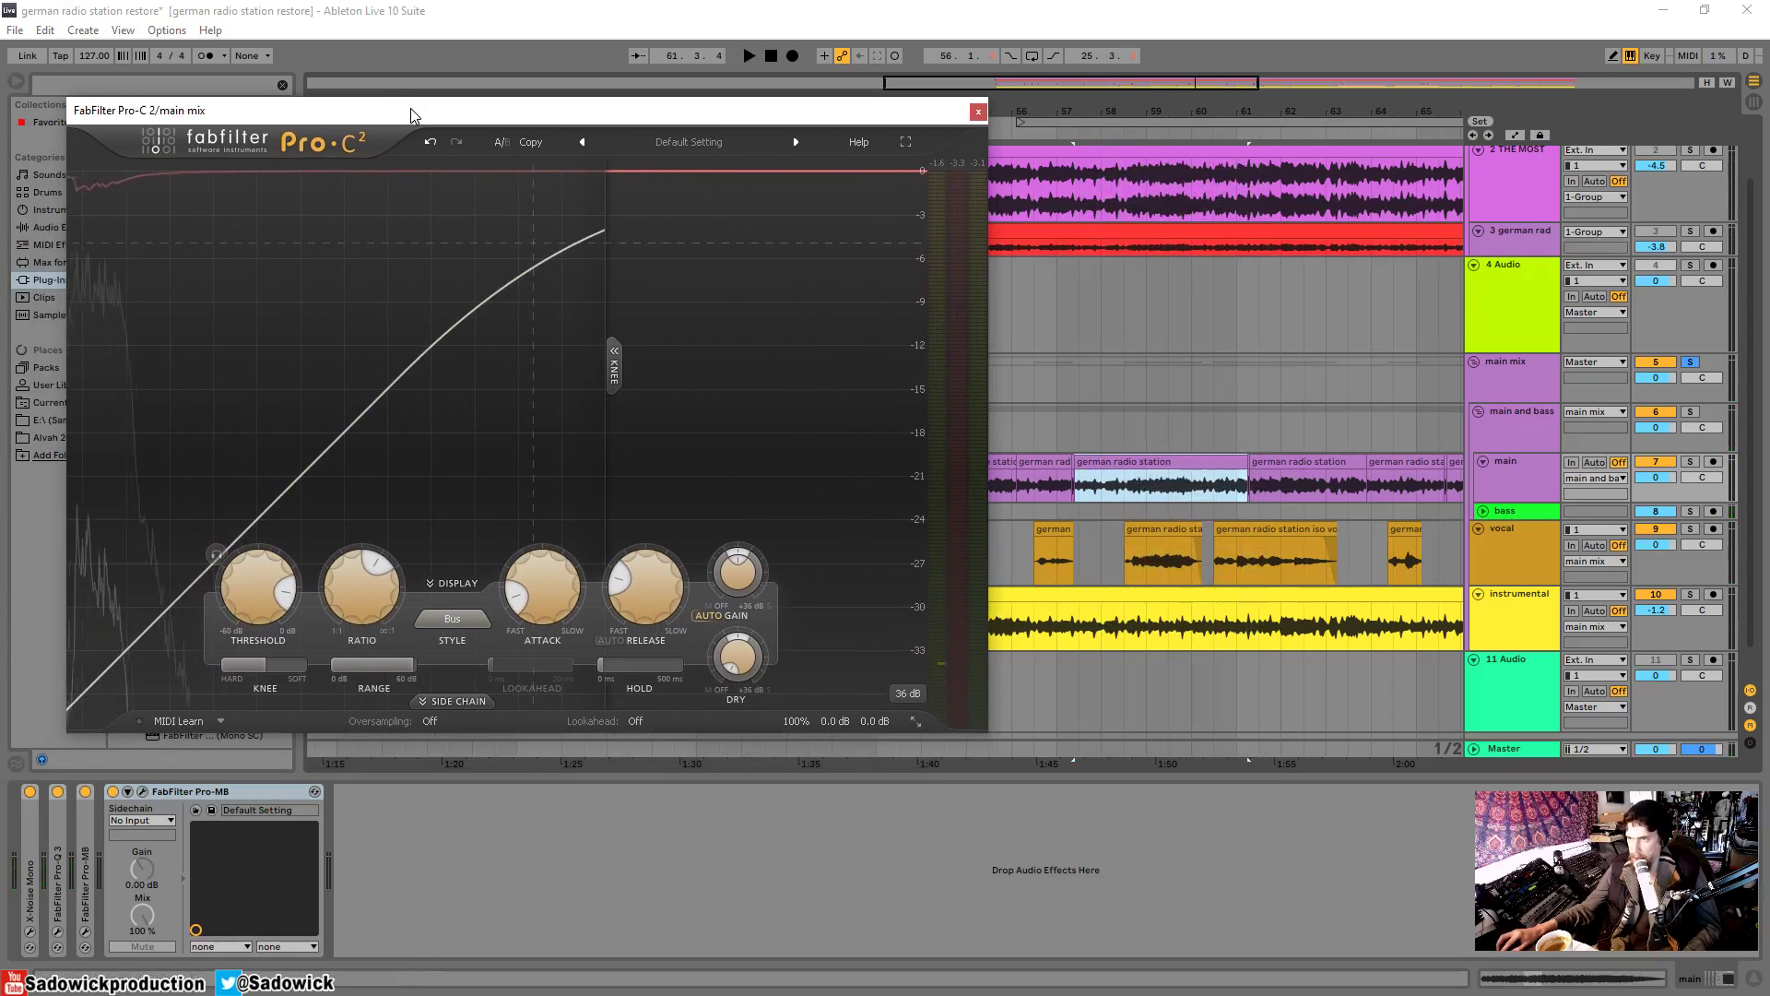
- Replay the main mix, fine-tune the compressor's release and lower its ratio, and close the compressor
key(space)
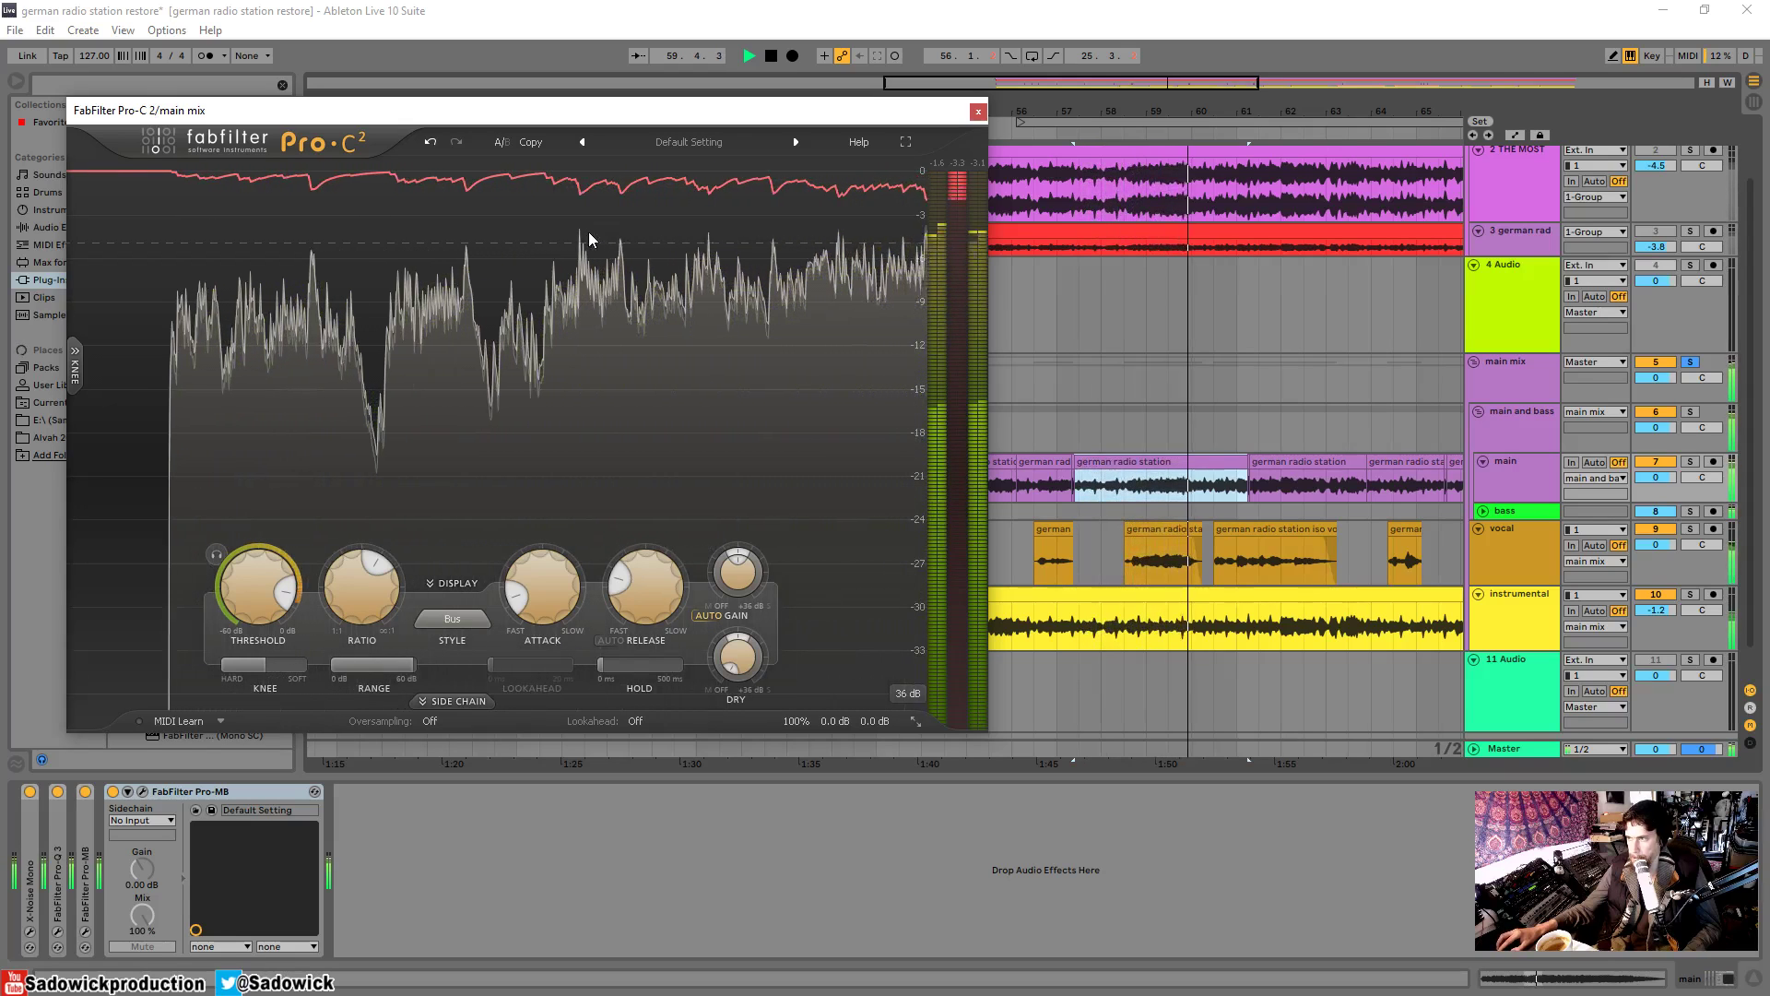
drag(632, 574, 633, 615)
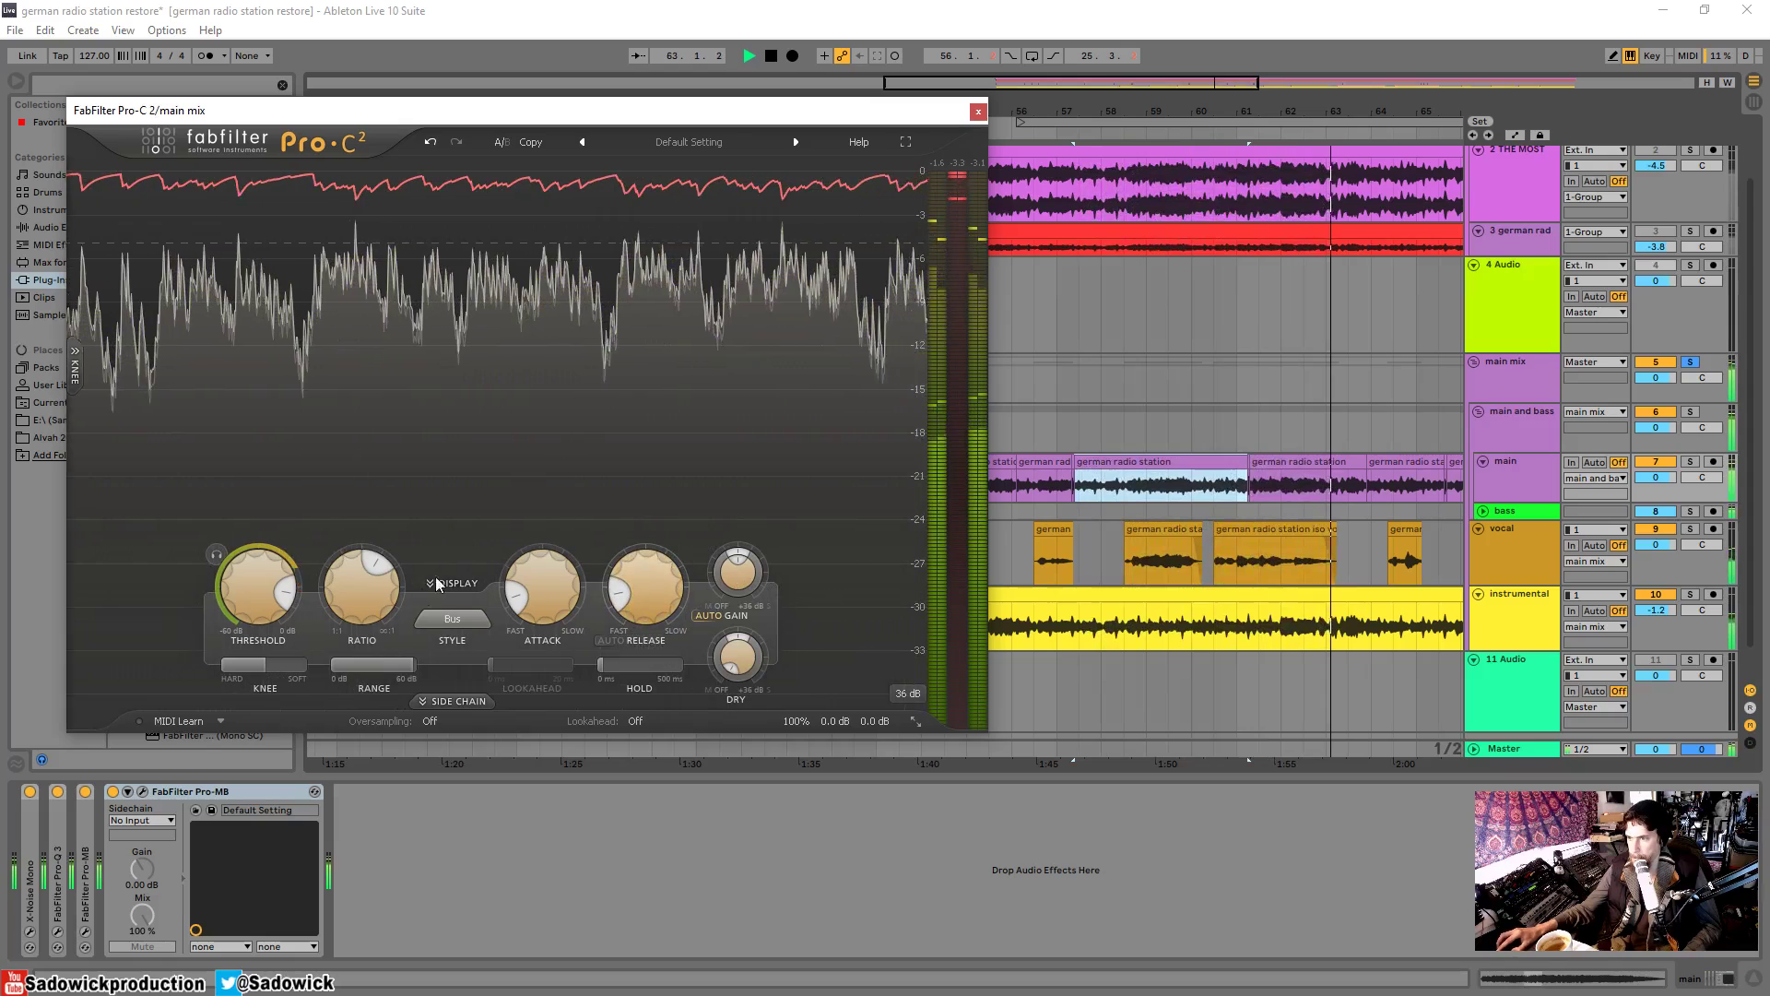
mouse_move(375, 574)
drag(376, 573, 347, 567)
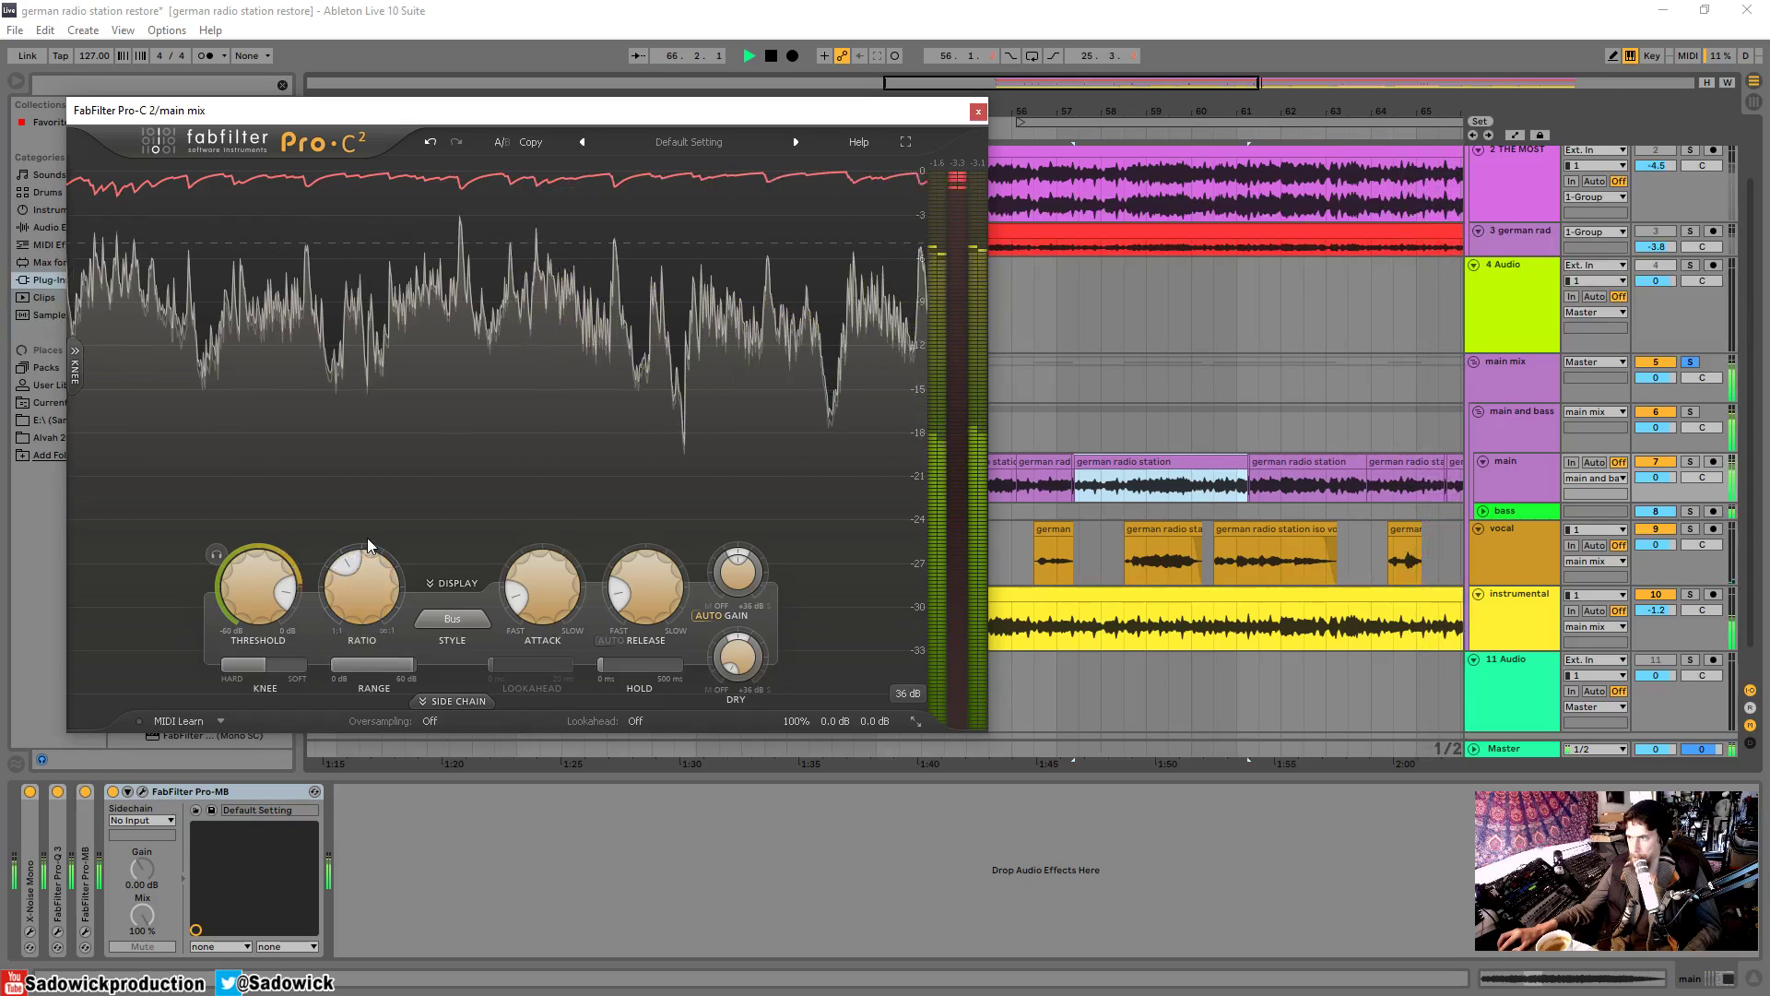
click(978, 112)
key(space)
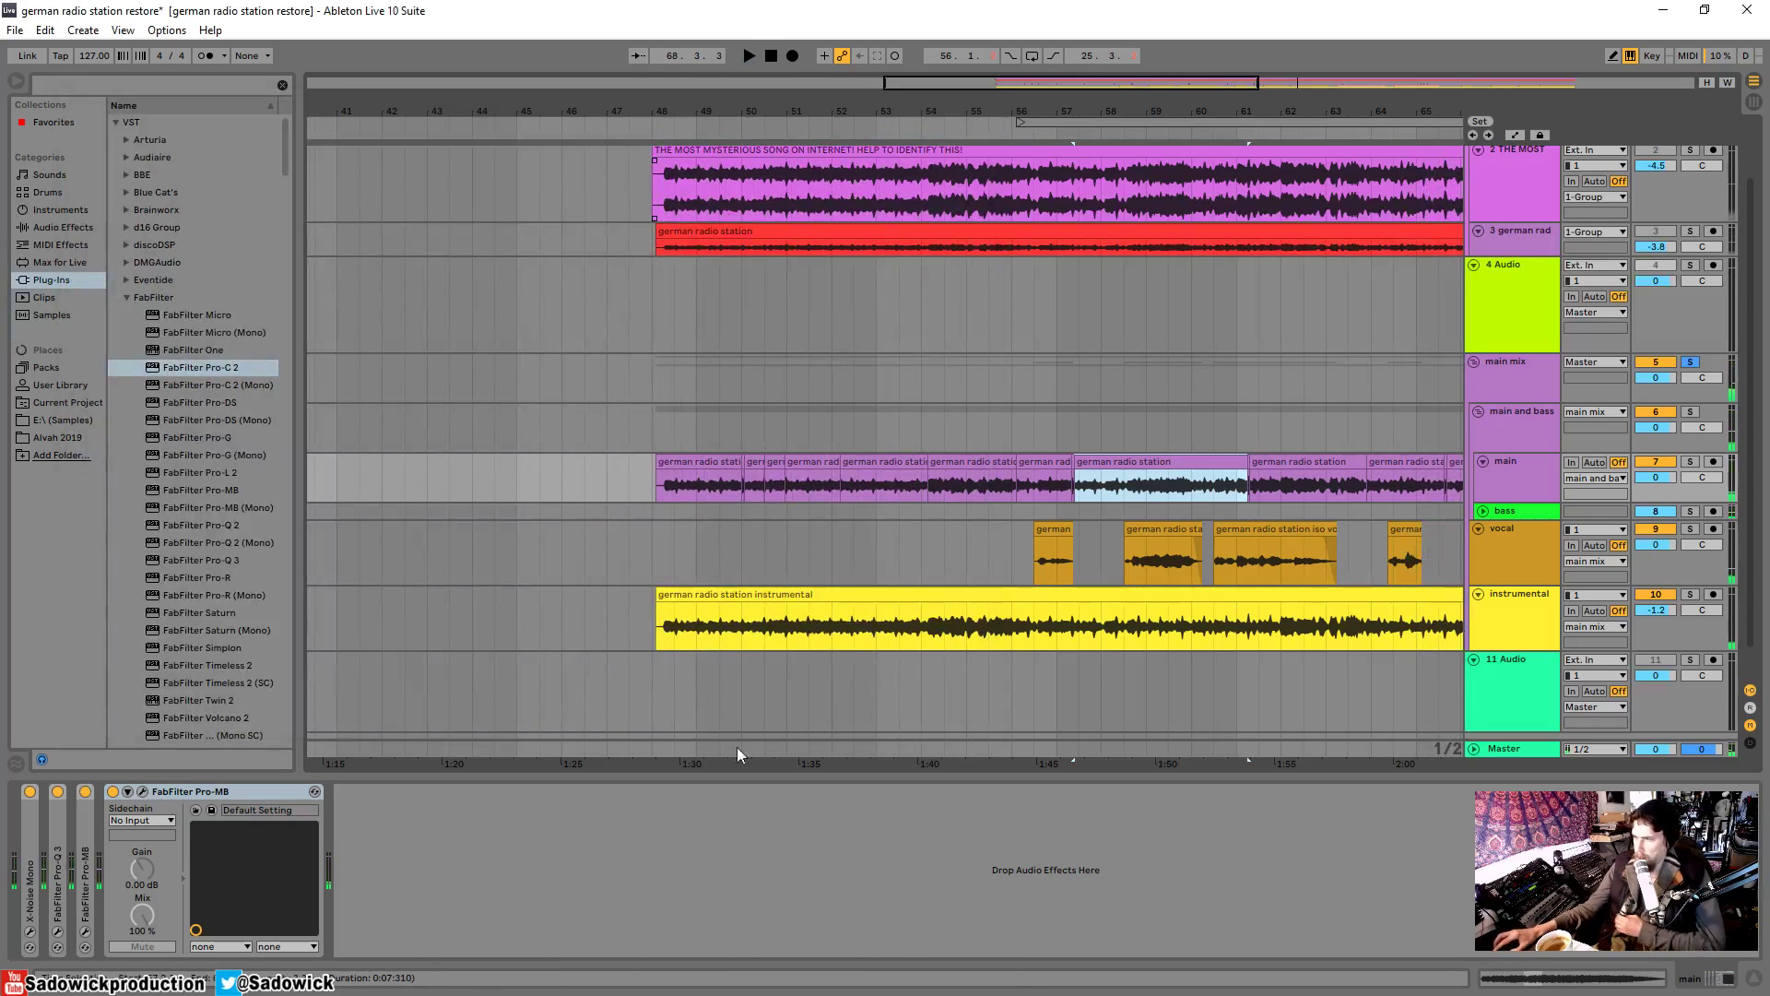
- Collapse the expanded multiband device on the main track and both devices on the main mix group
double_click(205, 792)
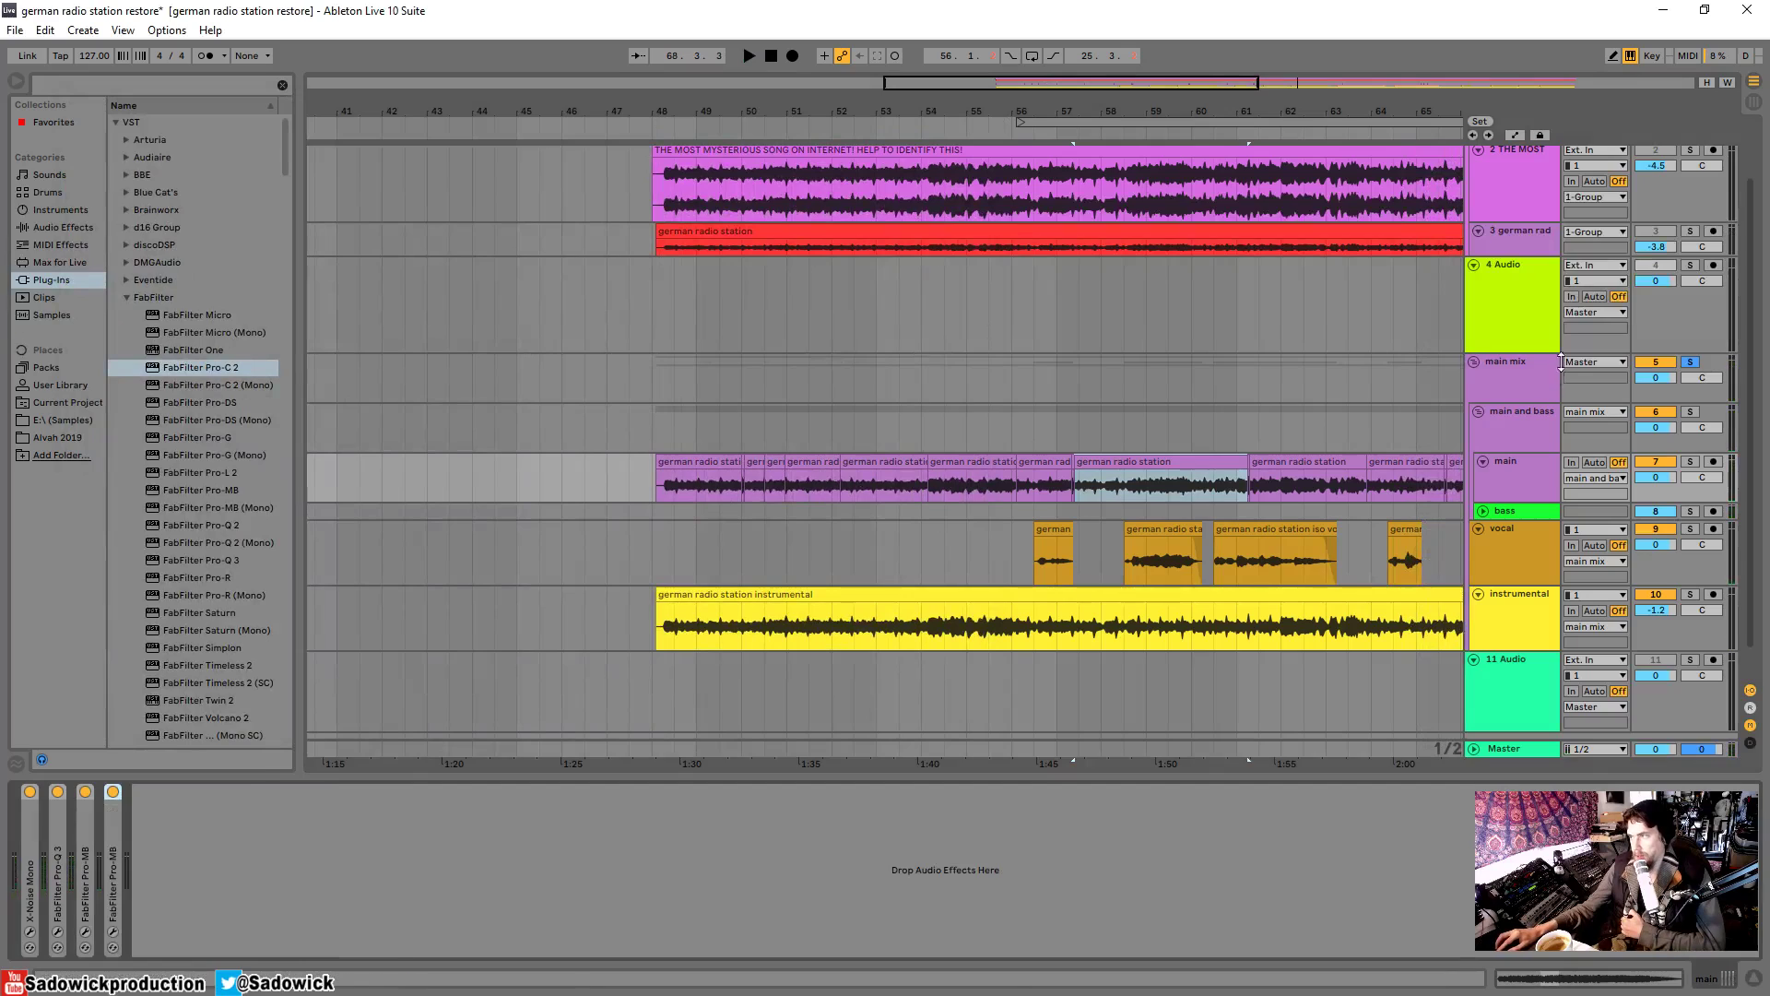
click(1523, 372)
double_click(392, 791)
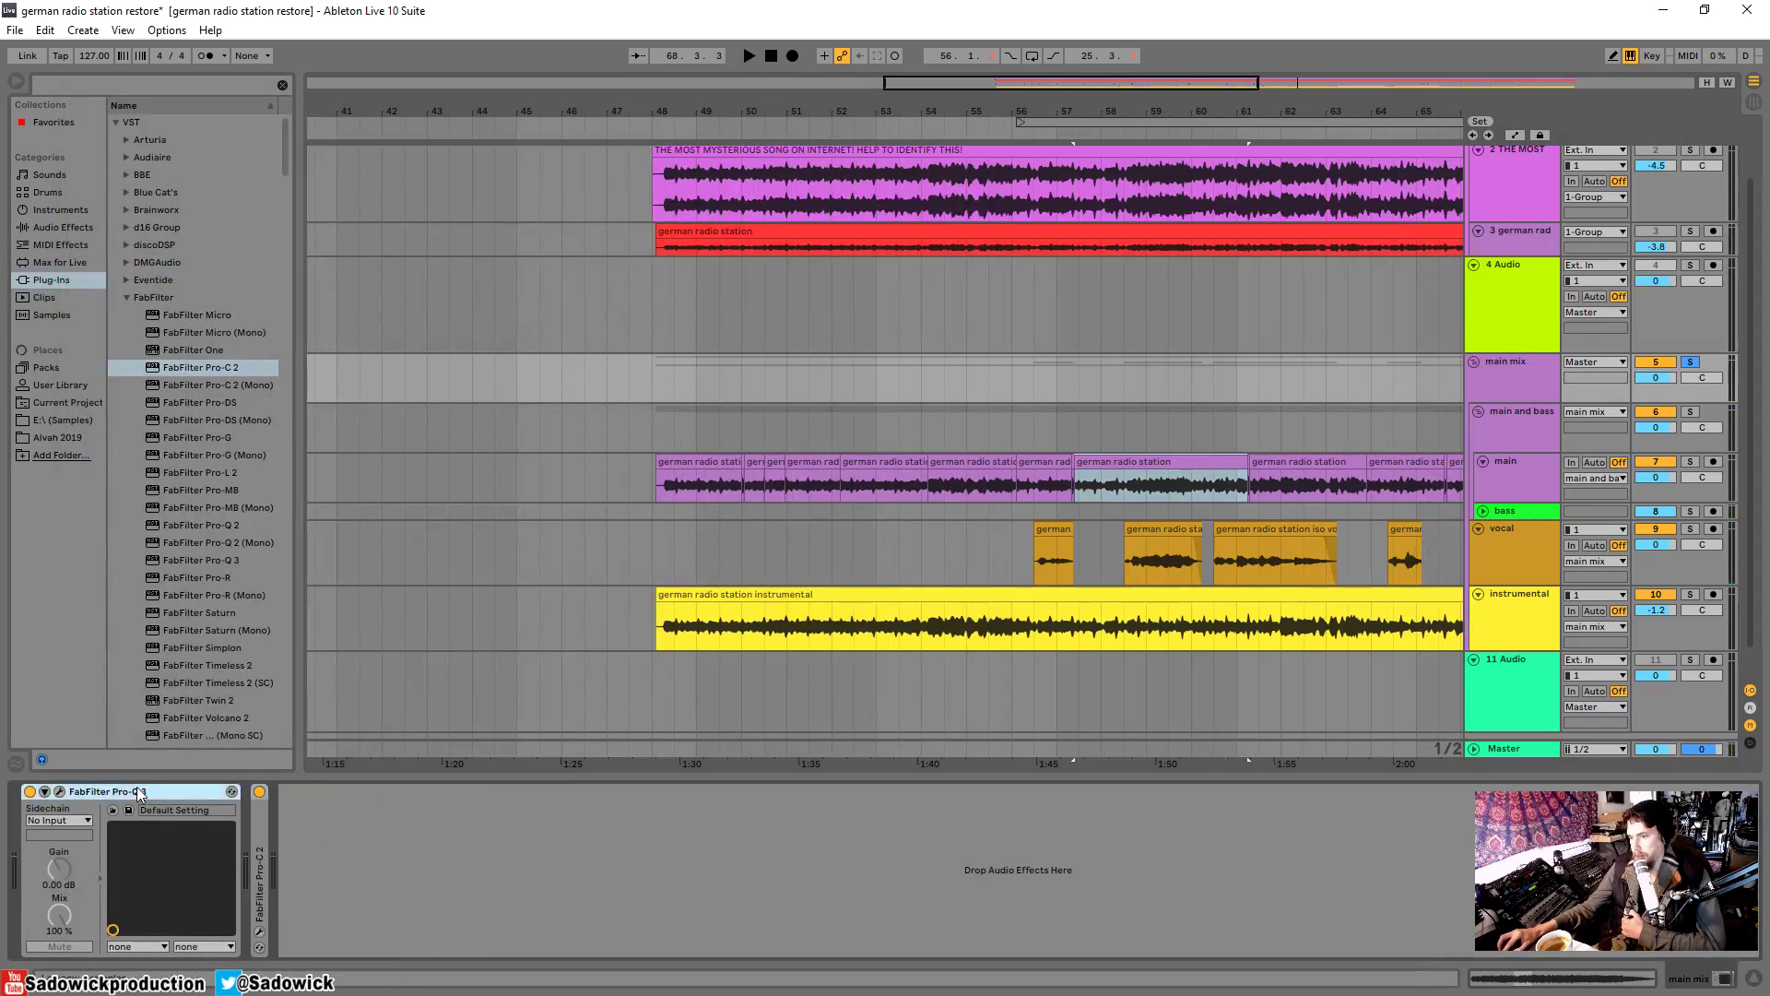
double_click(139, 791)
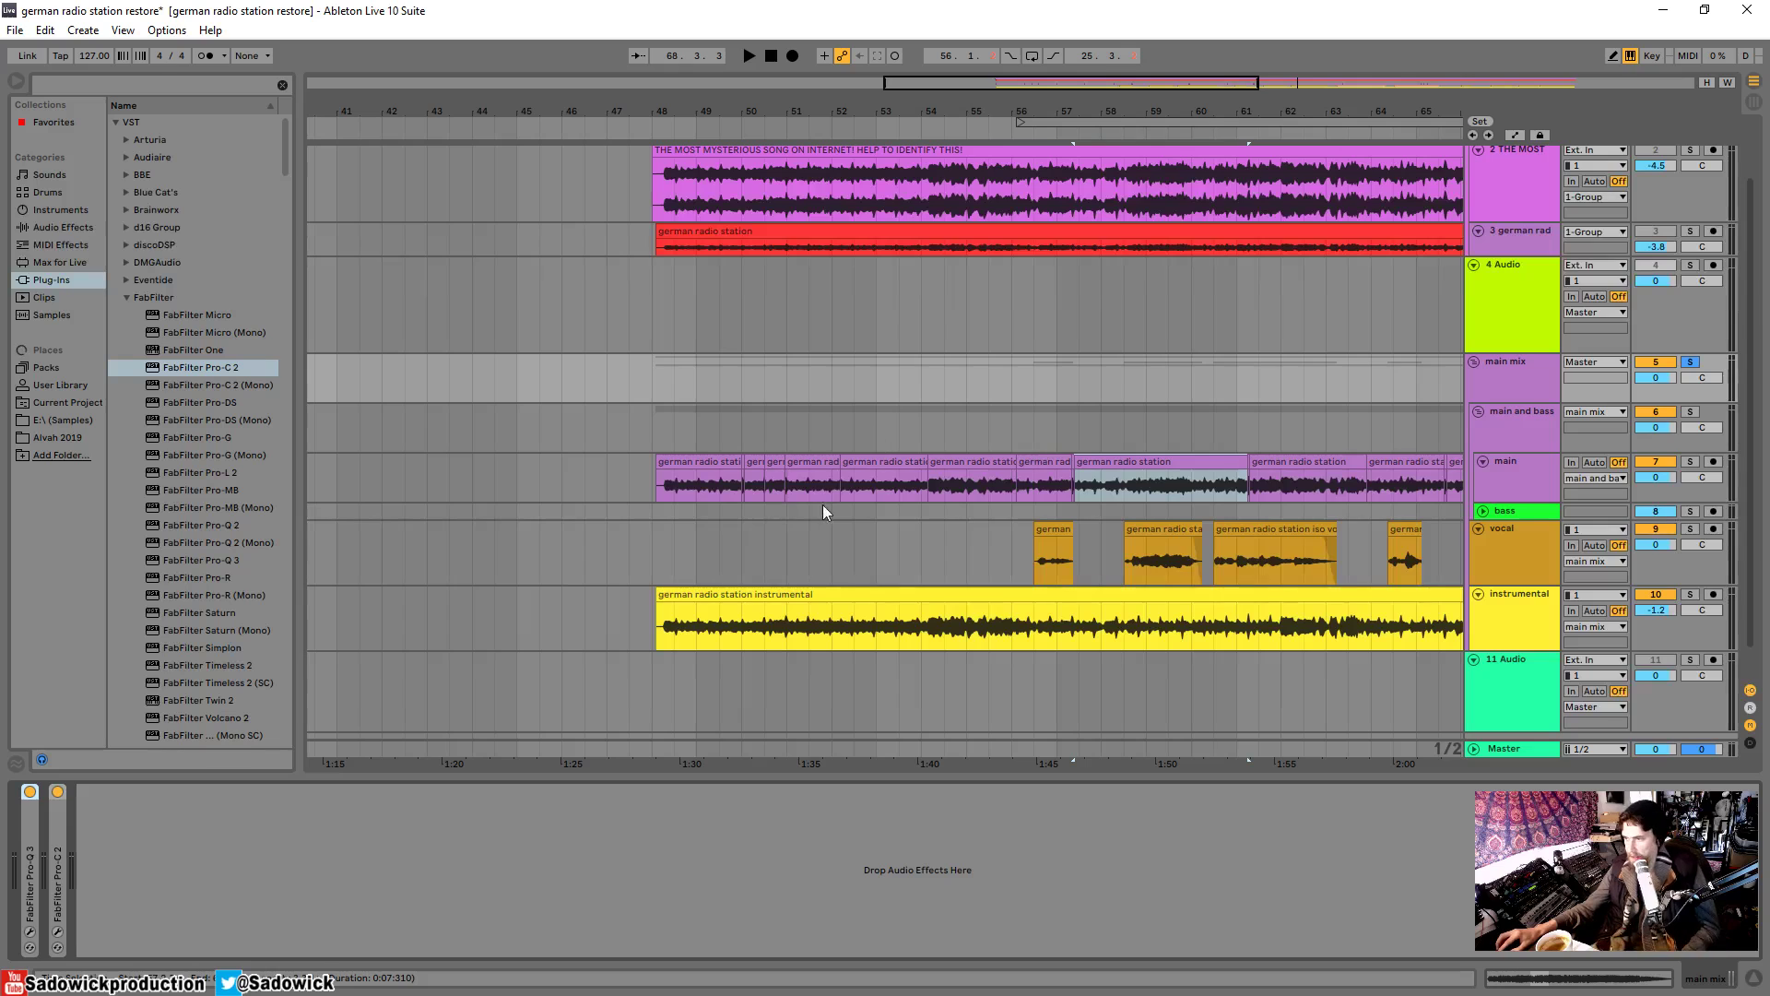
- Examine the split clips along the main track from bar 51 to the later vocal sections
click(816, 462)
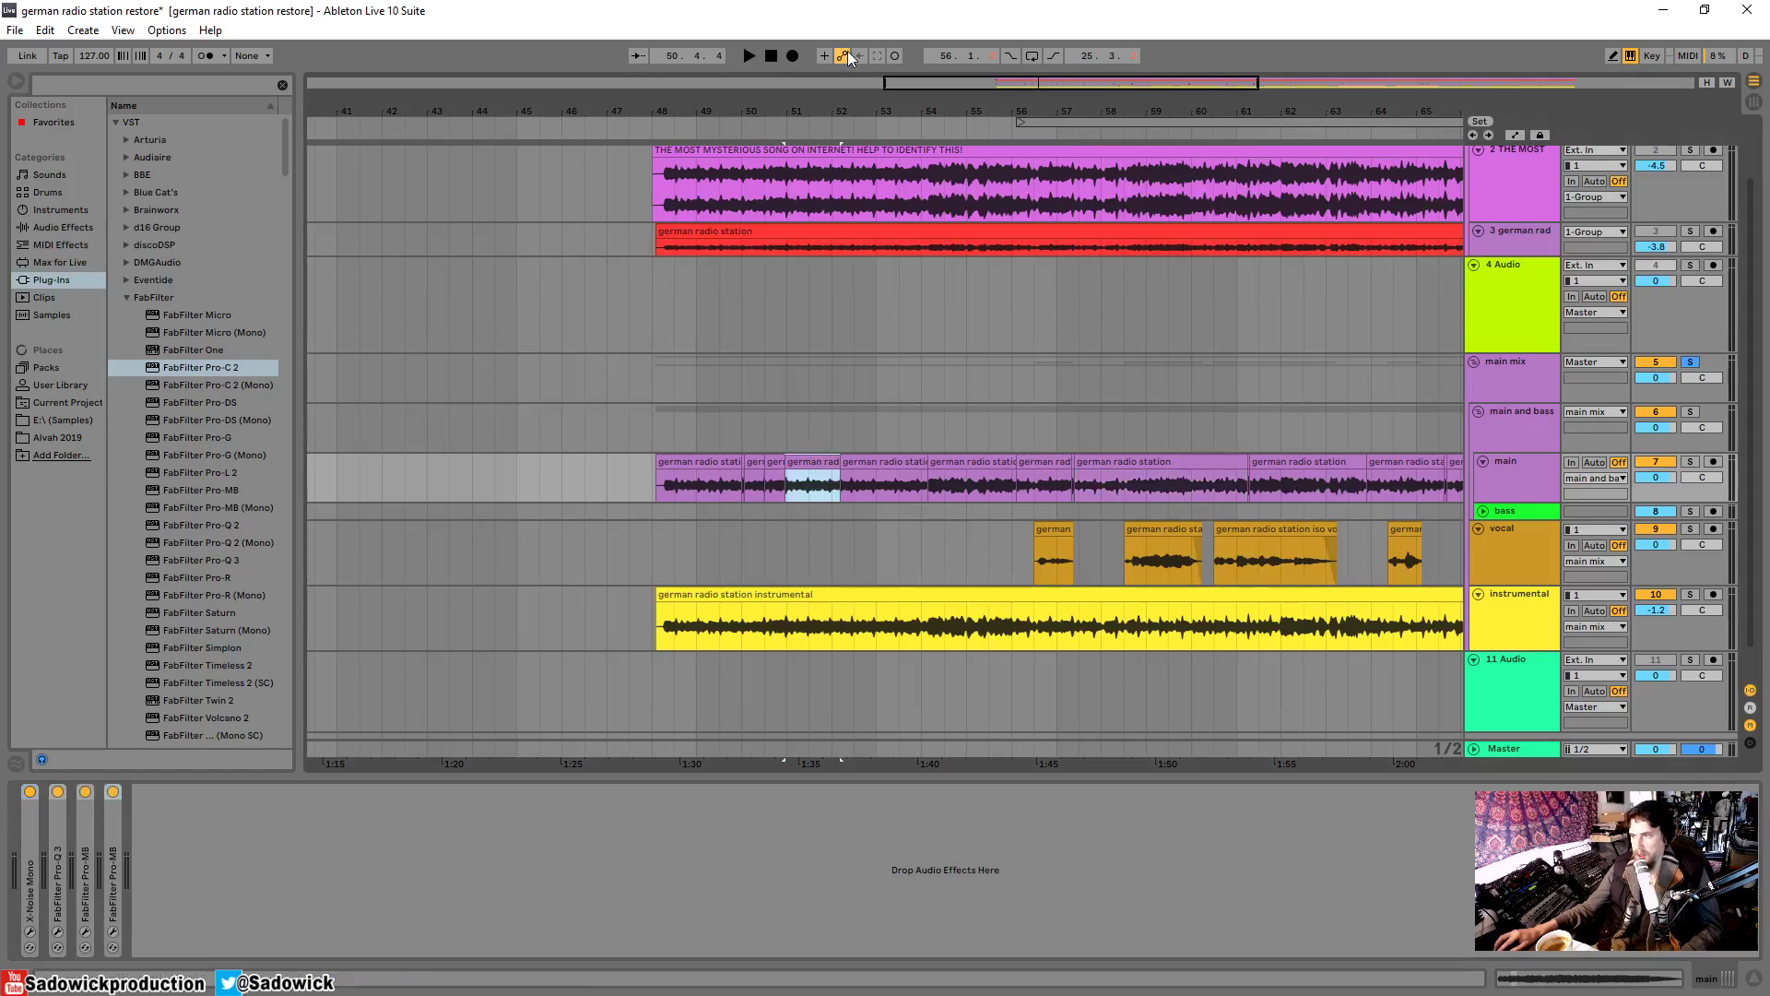
drag(861, 86, 750, 87)
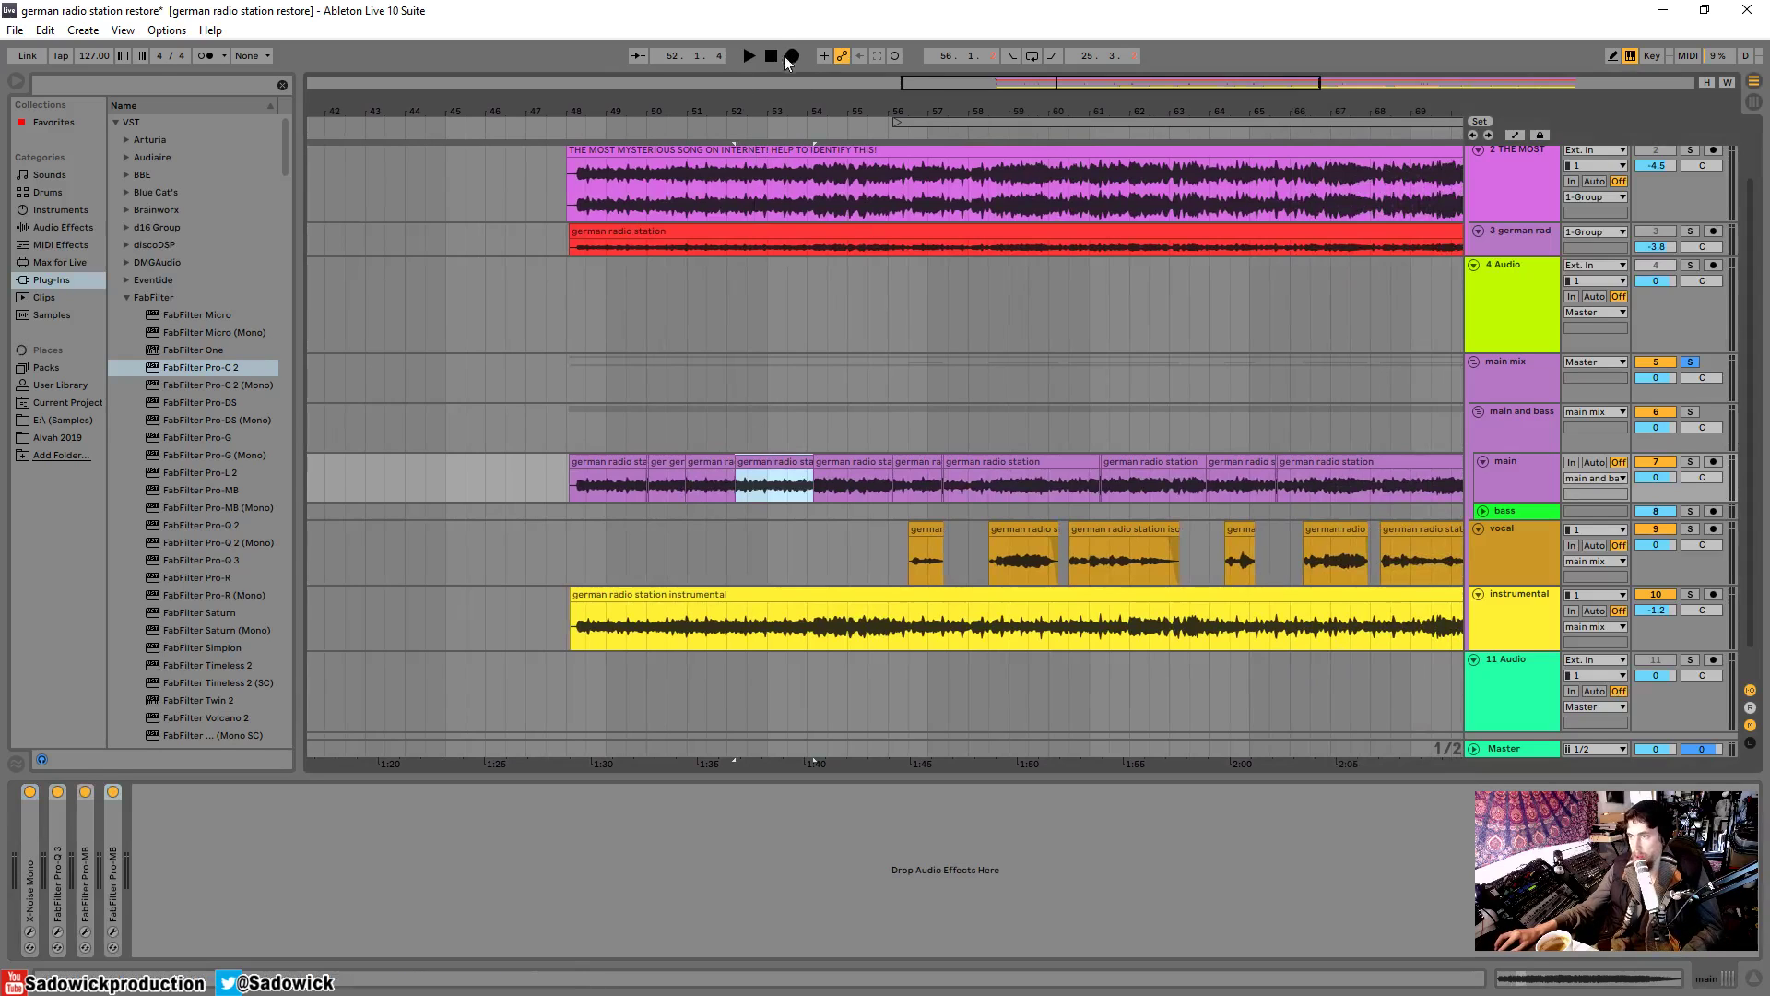
drag(780, 113, 667, 118)
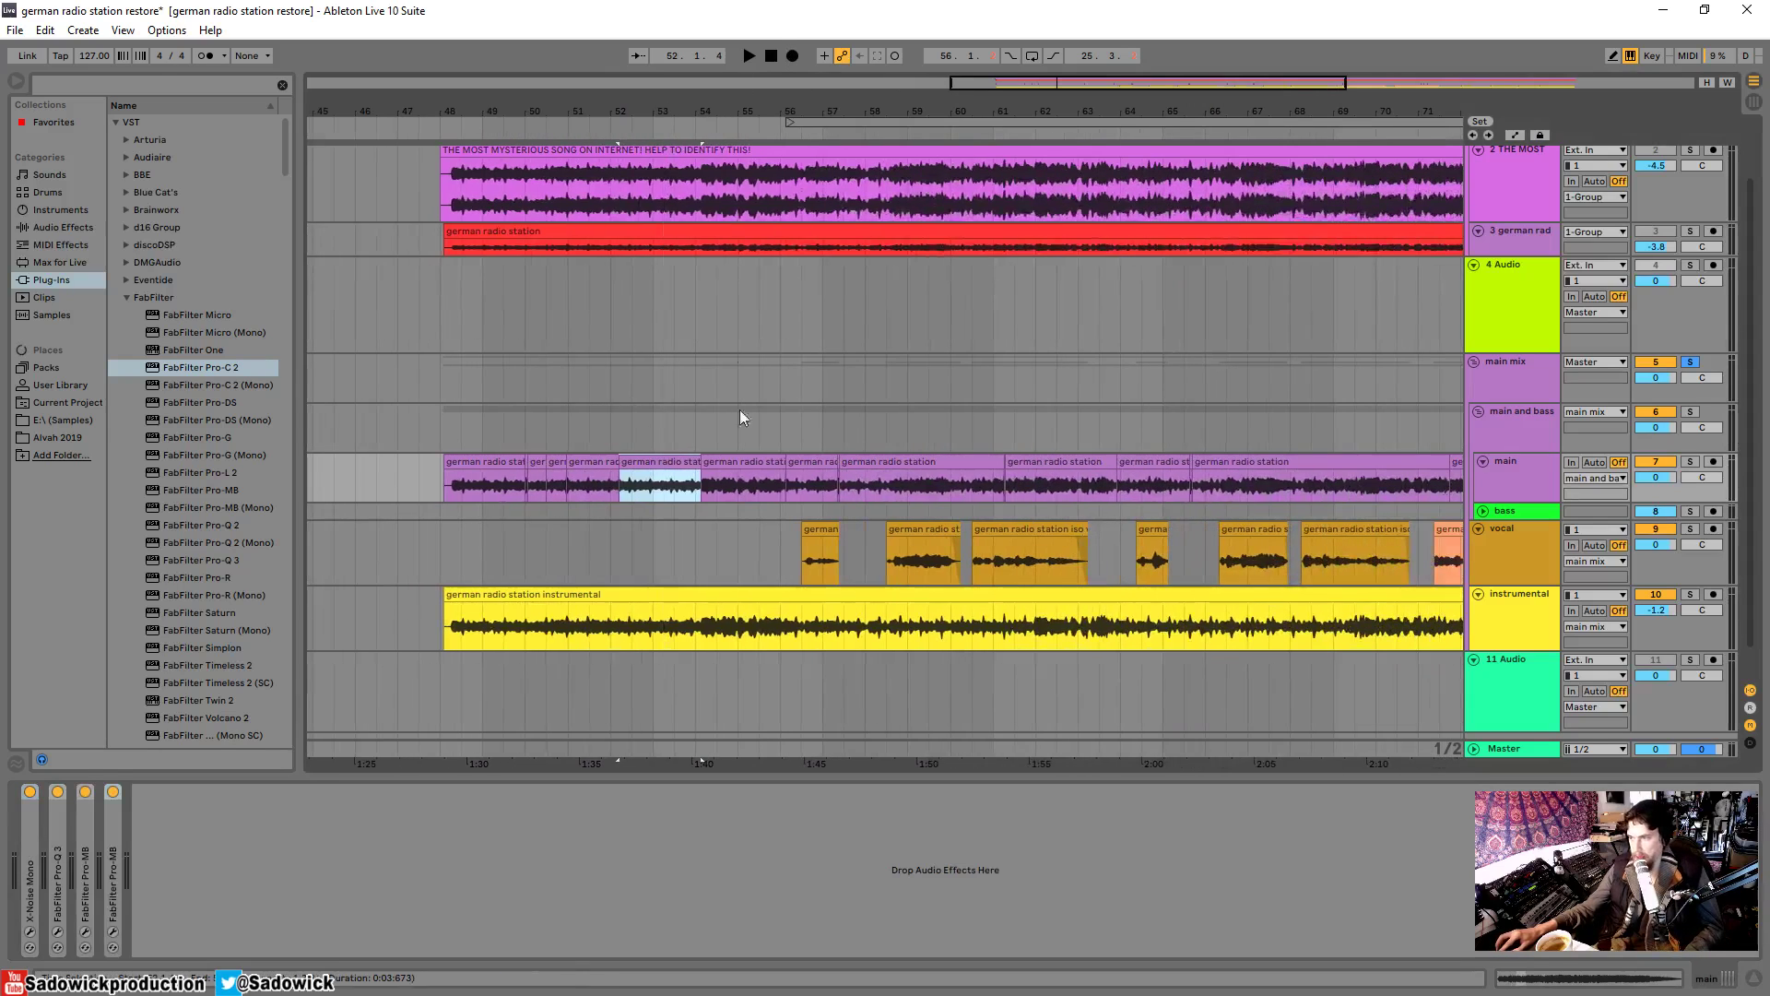
click(743, 461)
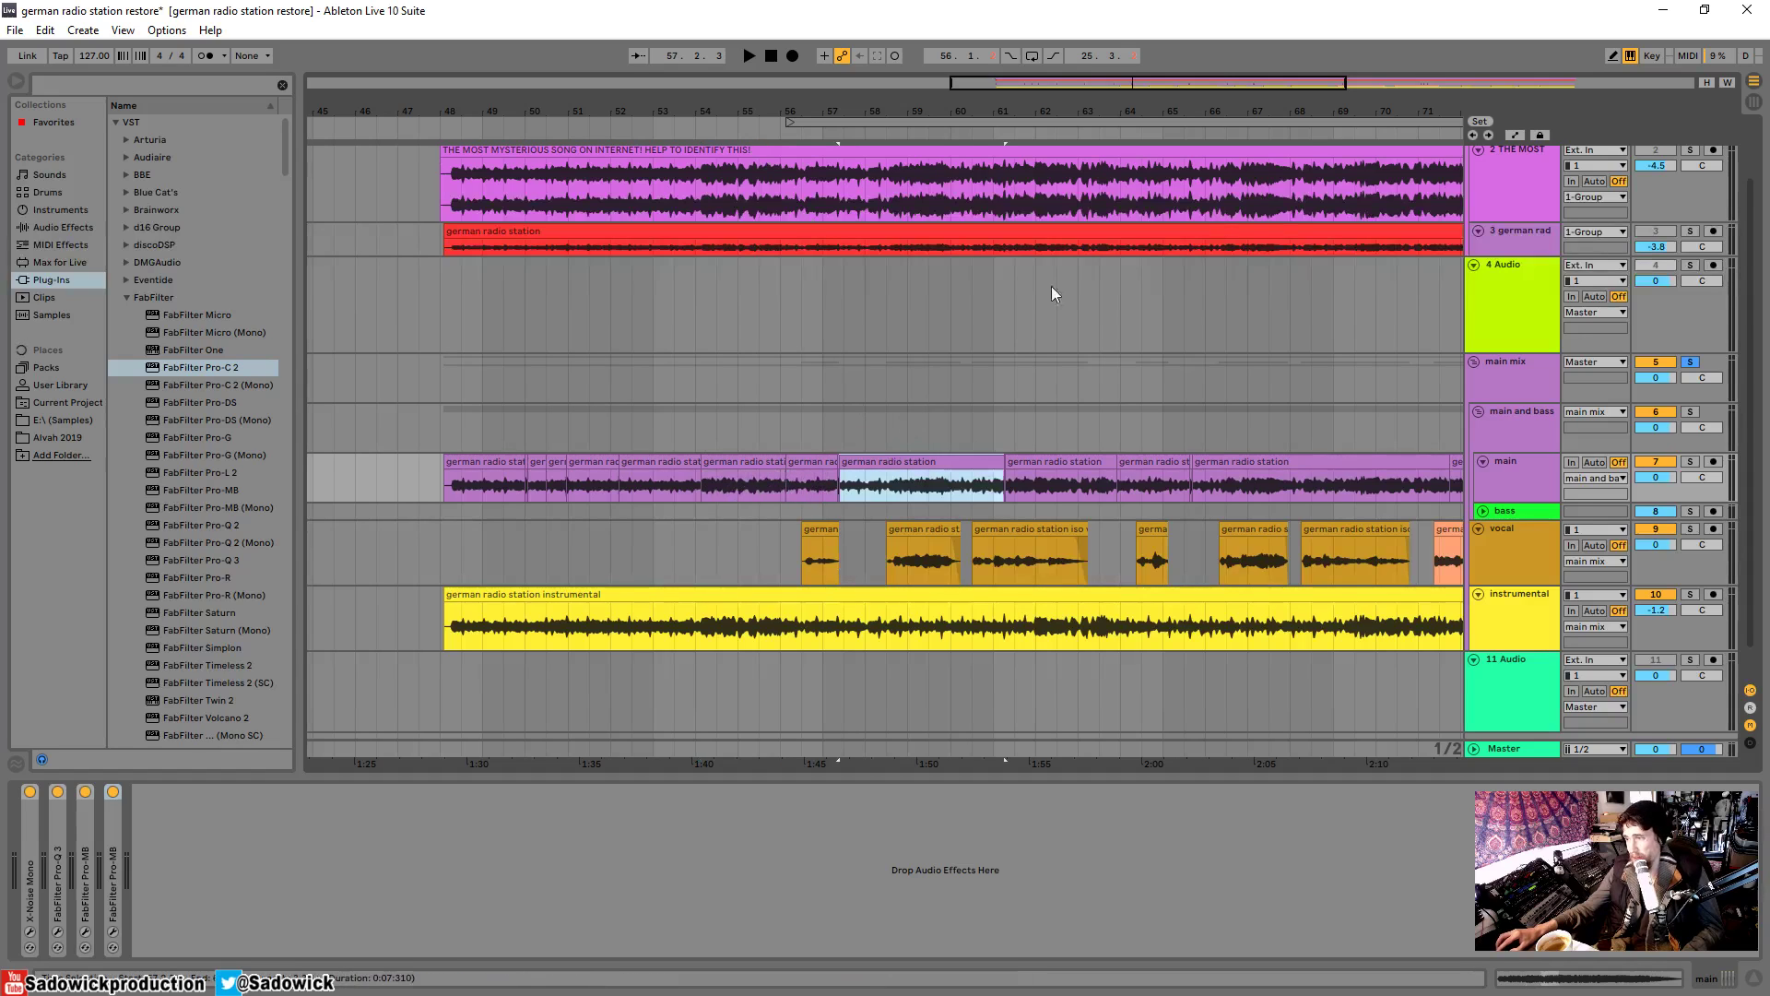
drag(1393, 107, 850, 123)
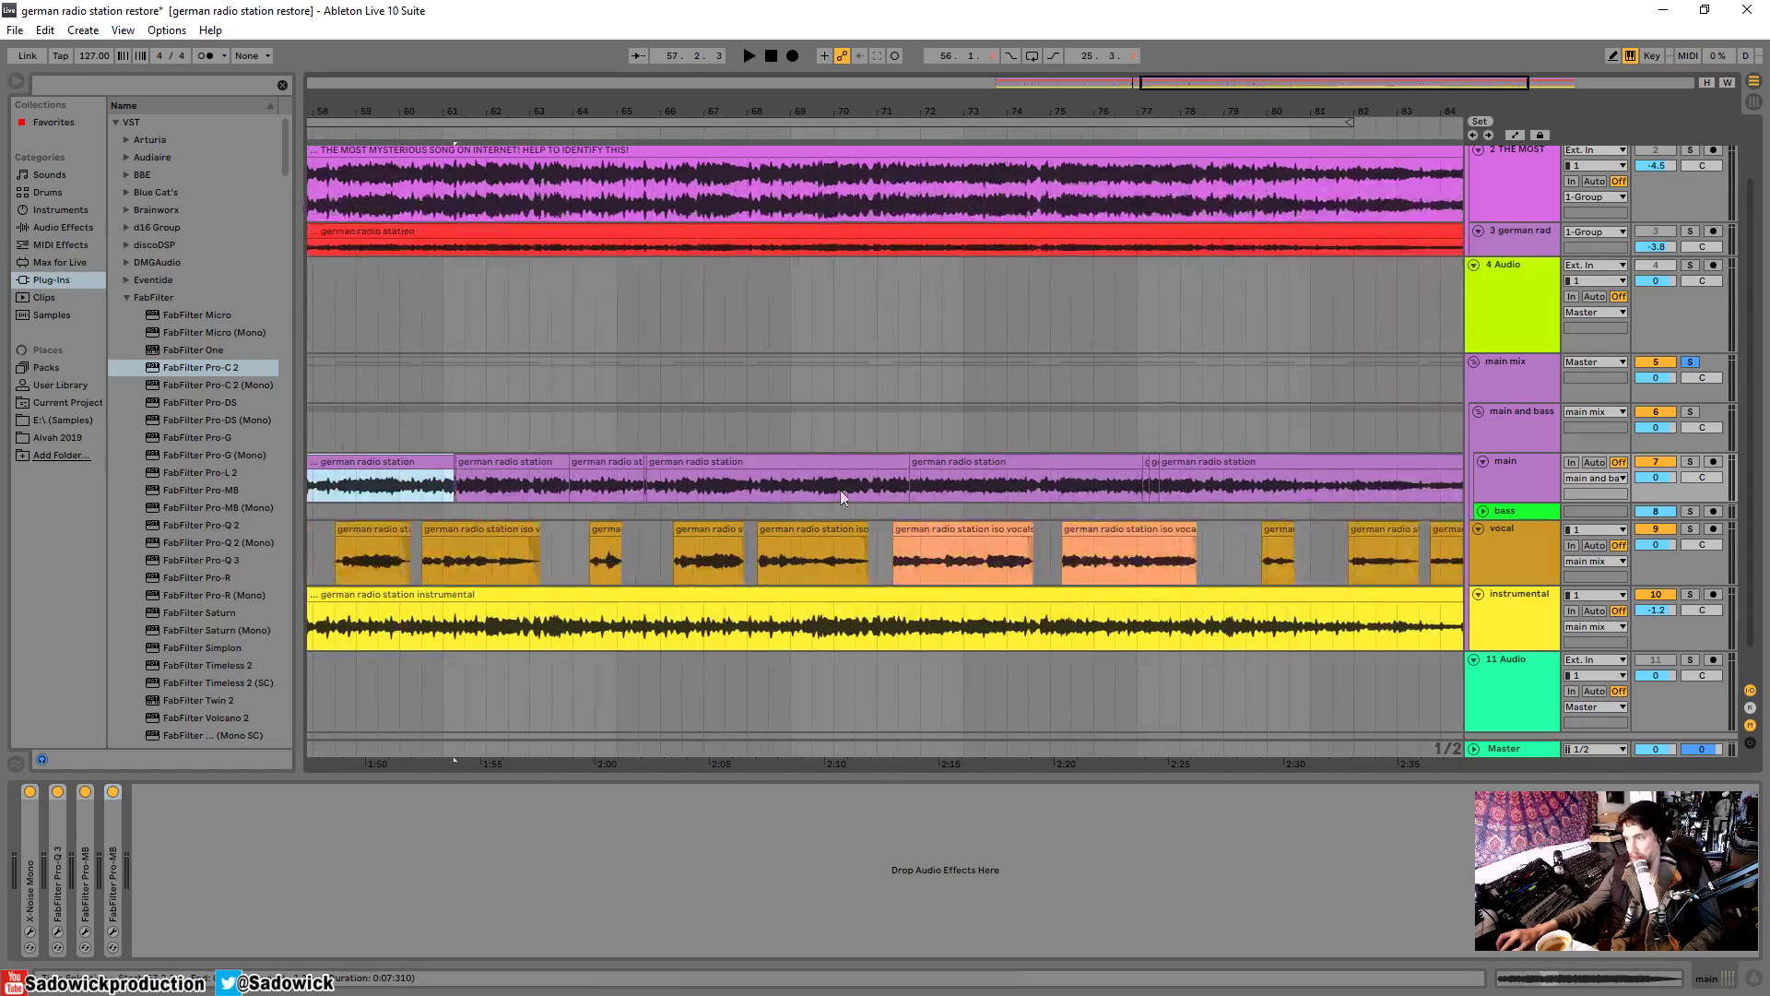
- Play the main mix from the main track's clip near bar 71 and compare it with the vocal track off and on
click(917, 492)
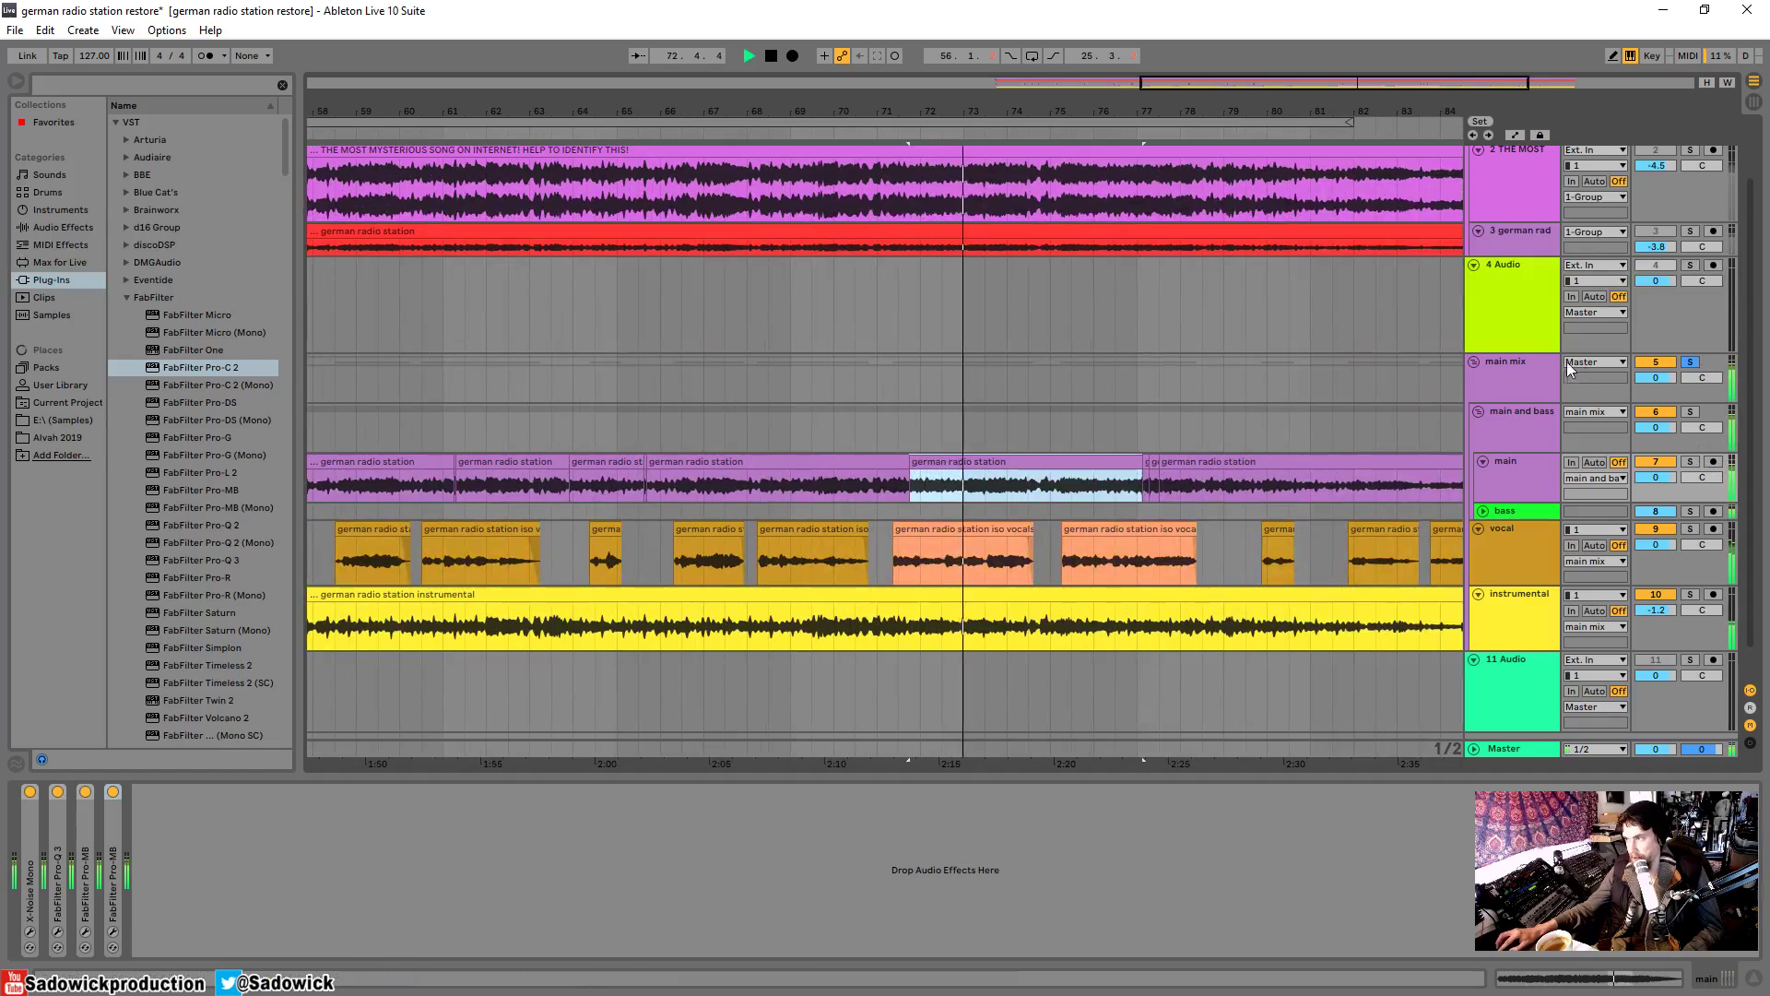
click(1522, 367)
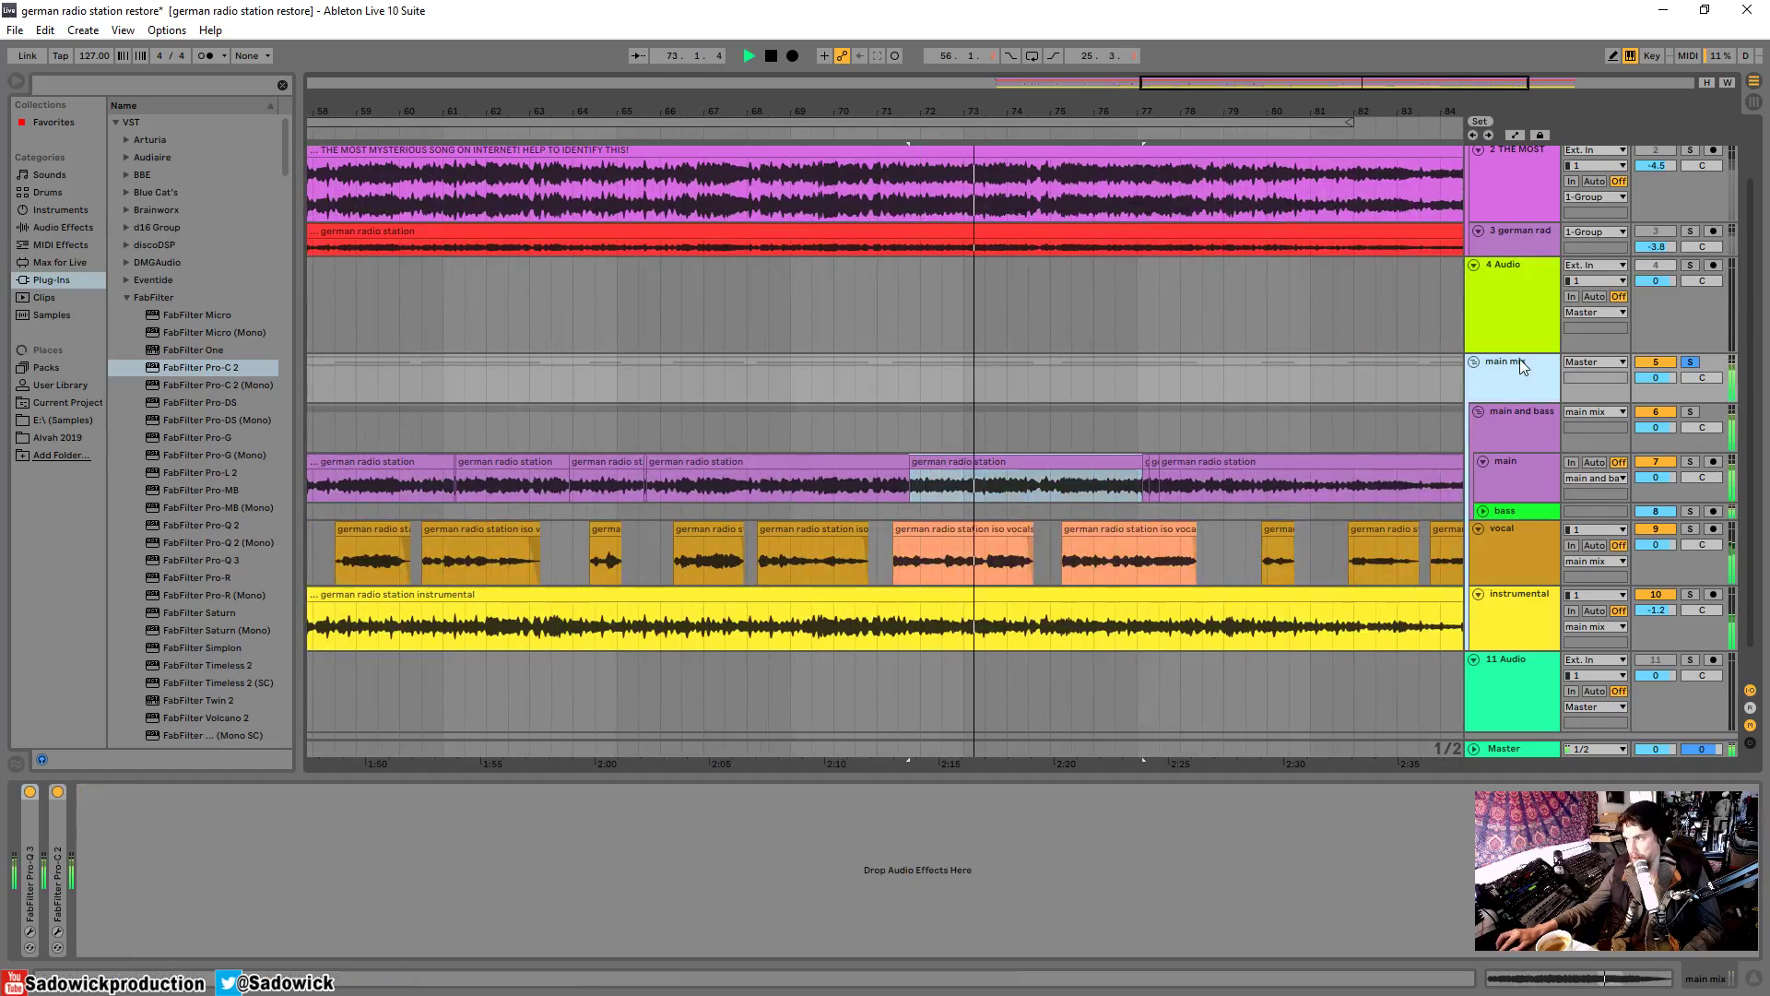
click(1659, 533)
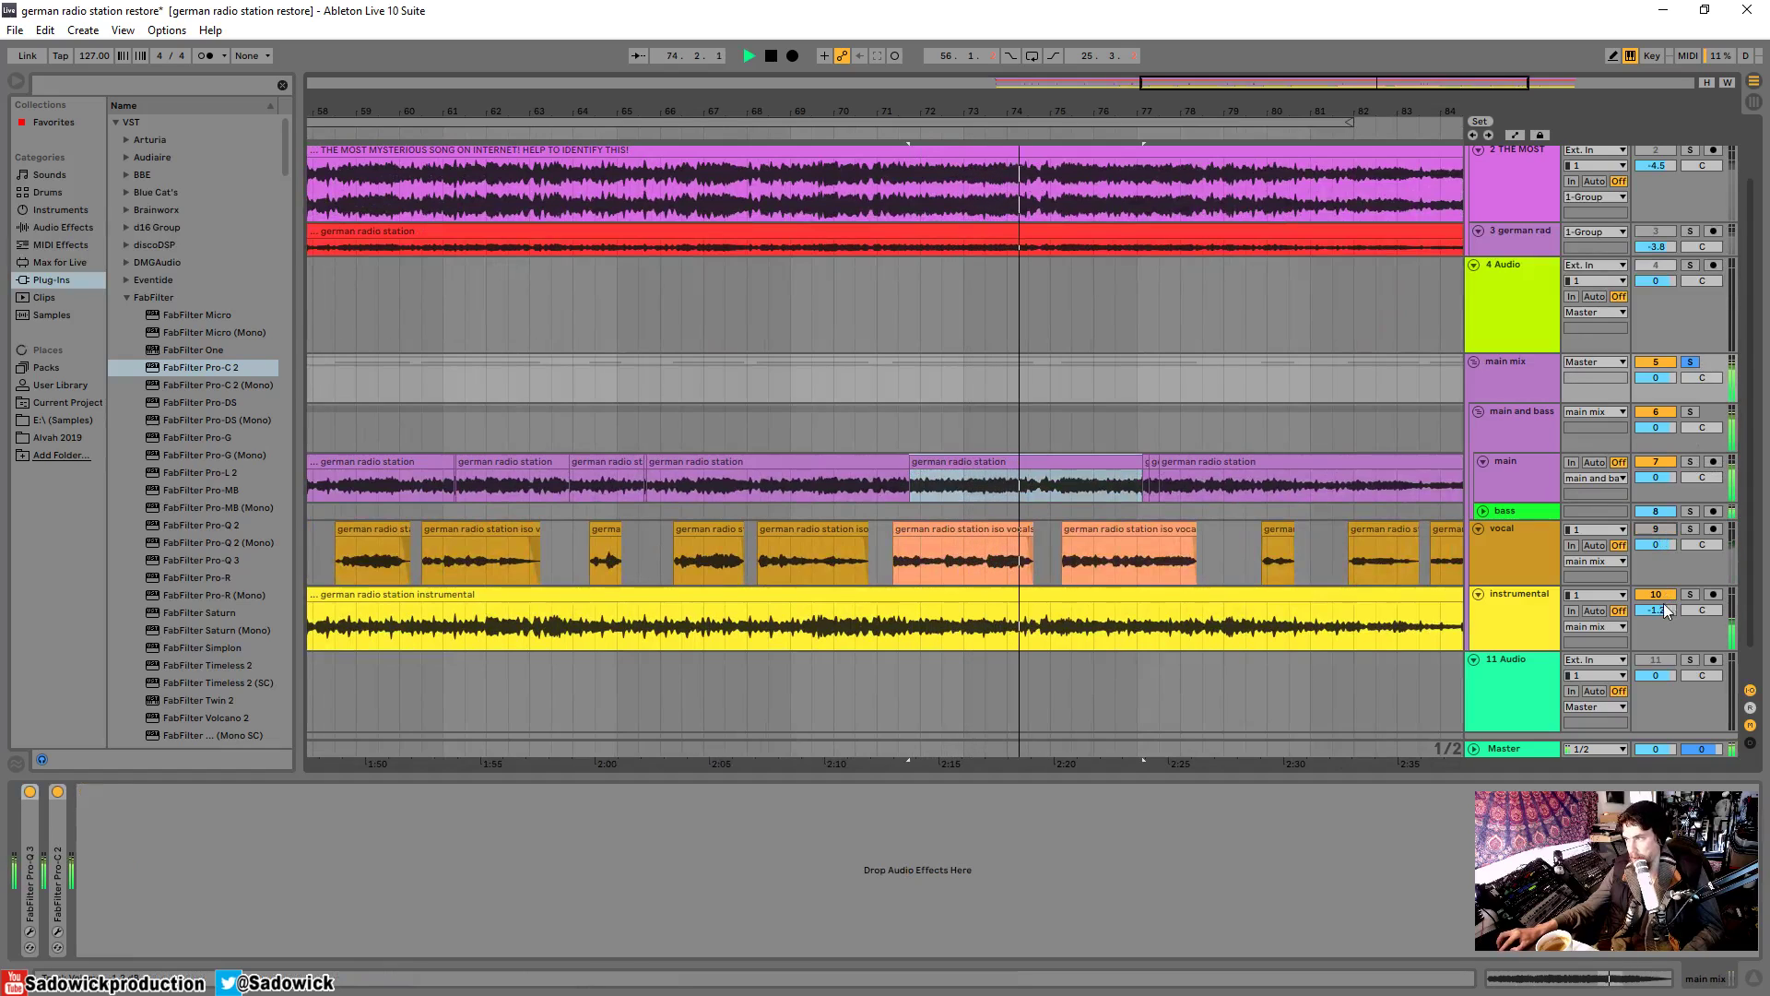
click(1657, 529)
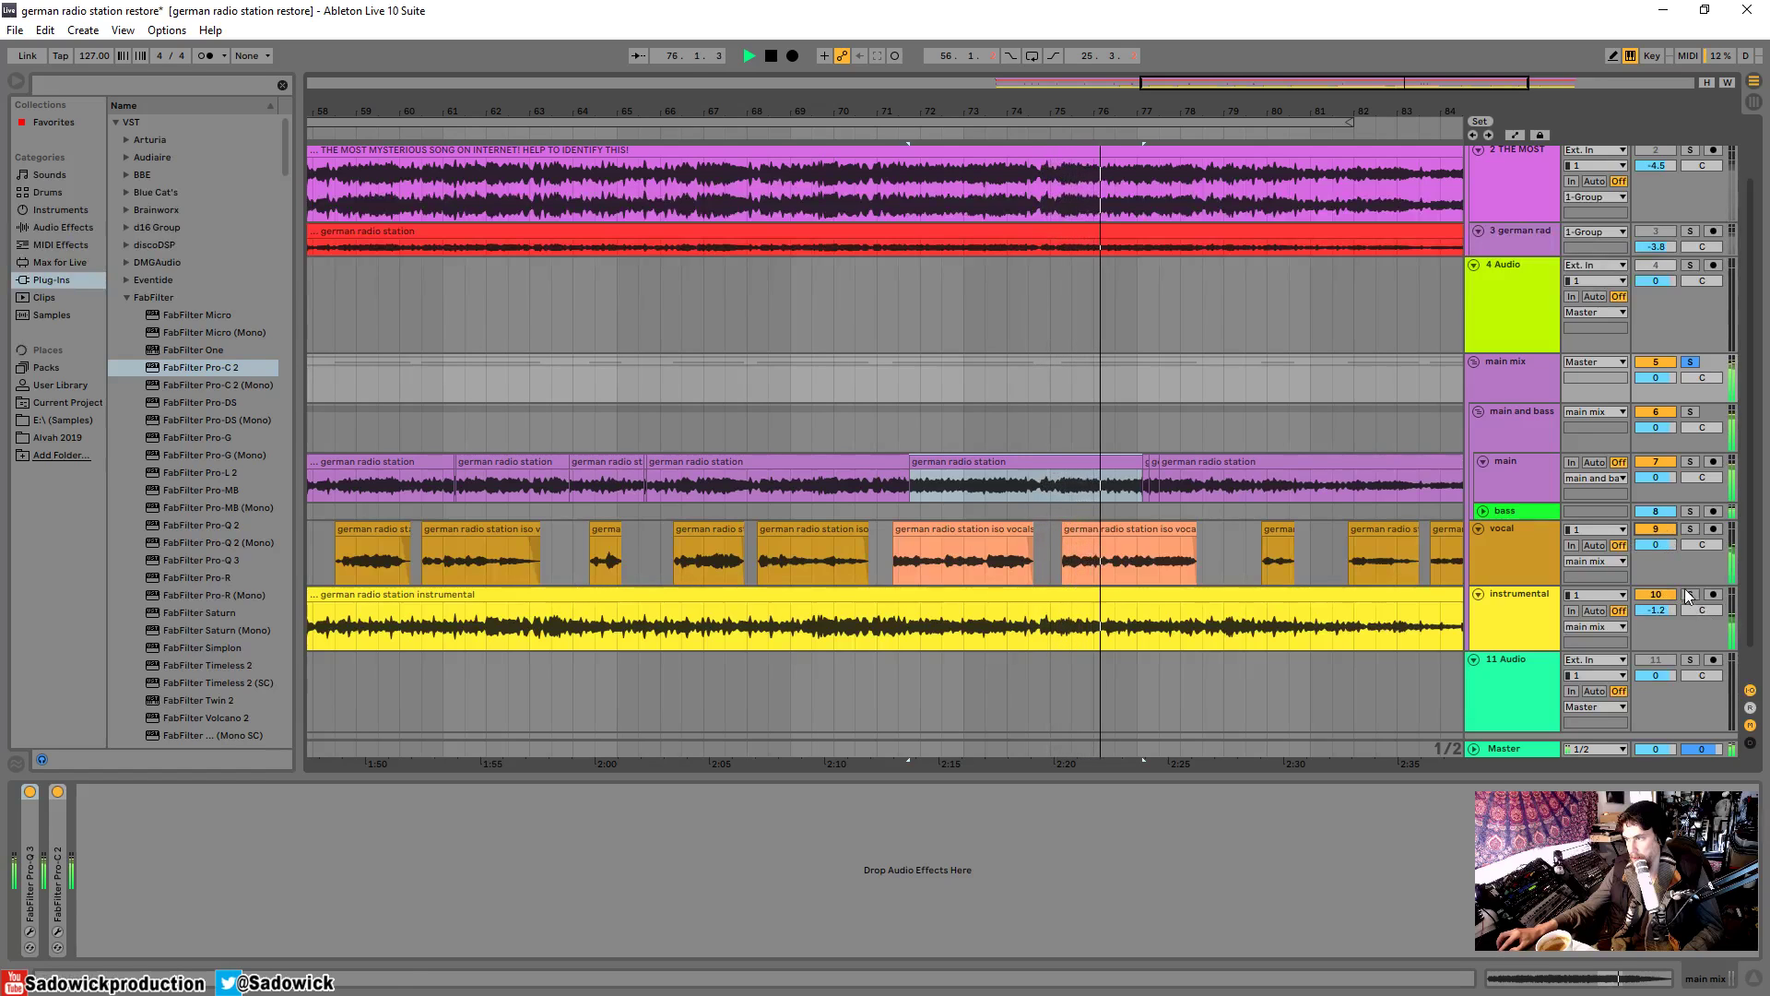
mouse_move(1156, 103)
mouse_down()
mouse_move(960, 105)
mouse_move(926, 75)
mouse_move(922, 140)
mouse_move(1032, 140)
mouse_move(1034, 96)
mouse_move(1133, 77)
mouse_up()
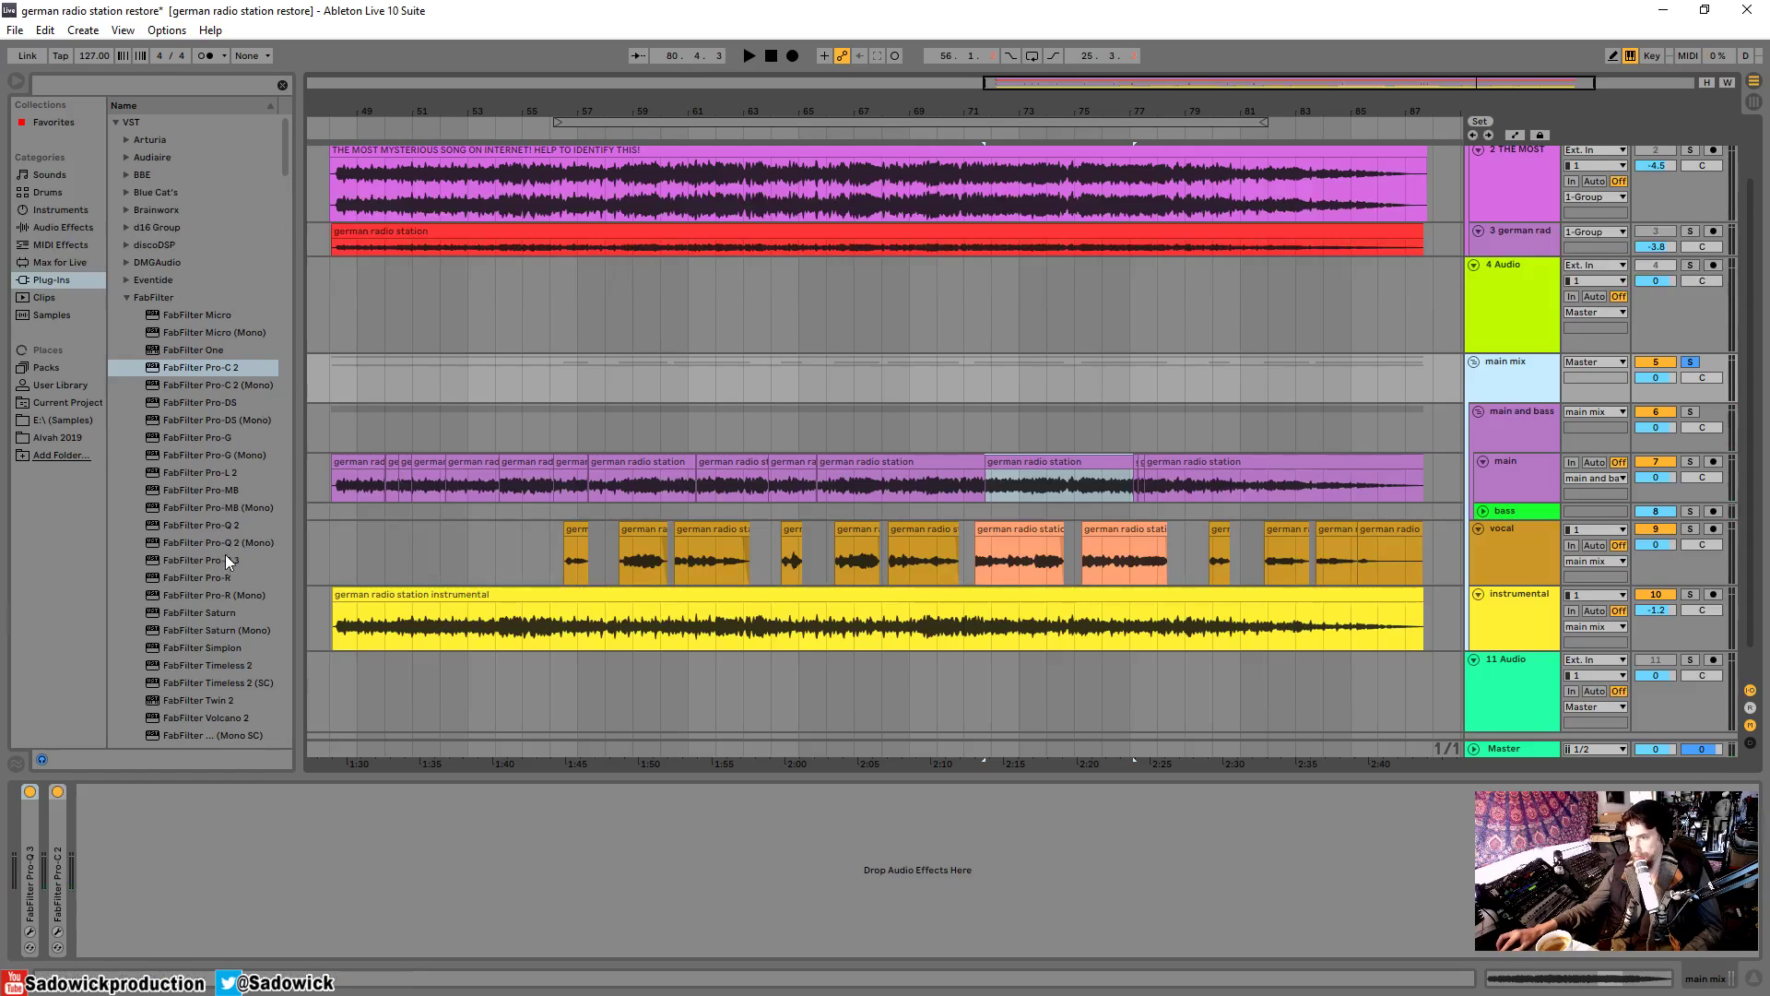
- Add a second Pro-Q 3 at the end of the main mix group's chain, and try out and delete a swept band during playback
drag(225, 555, 246, 821)
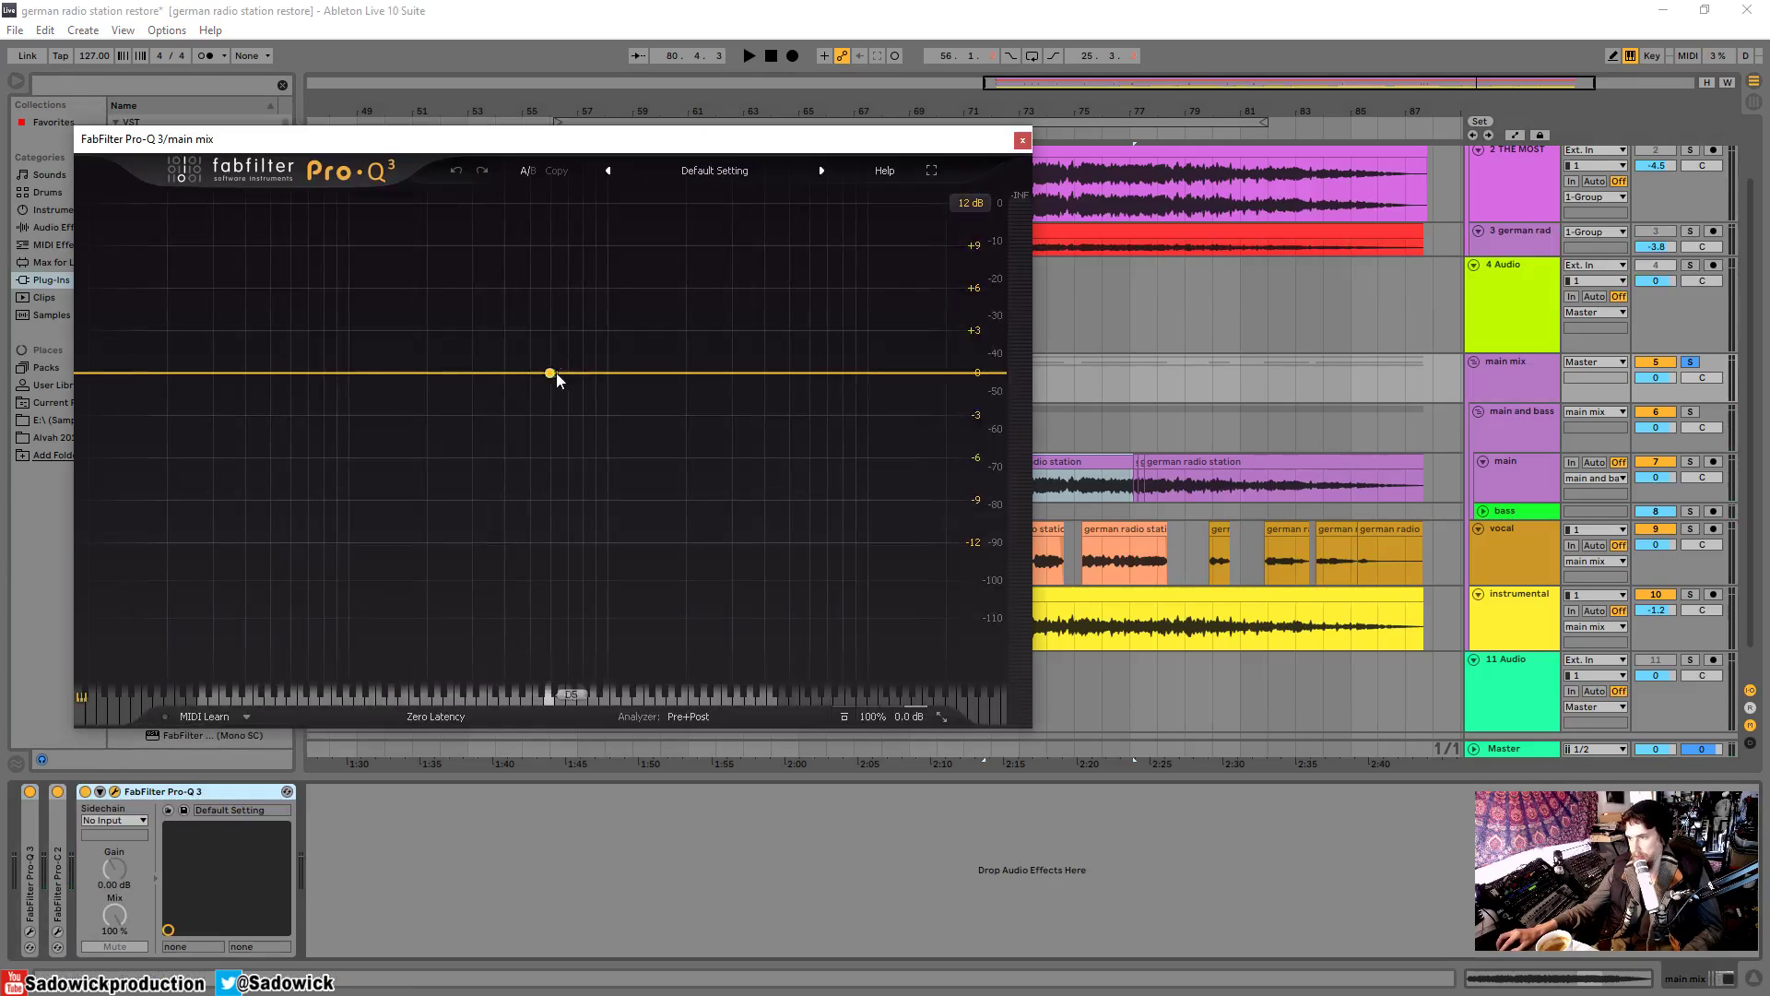
drag(556, 373, 843, 459)
scroll(557, 434, up, 5)
scroll(557, 434, down, 8)
key(space)
drag(761, 437, 541, 372)
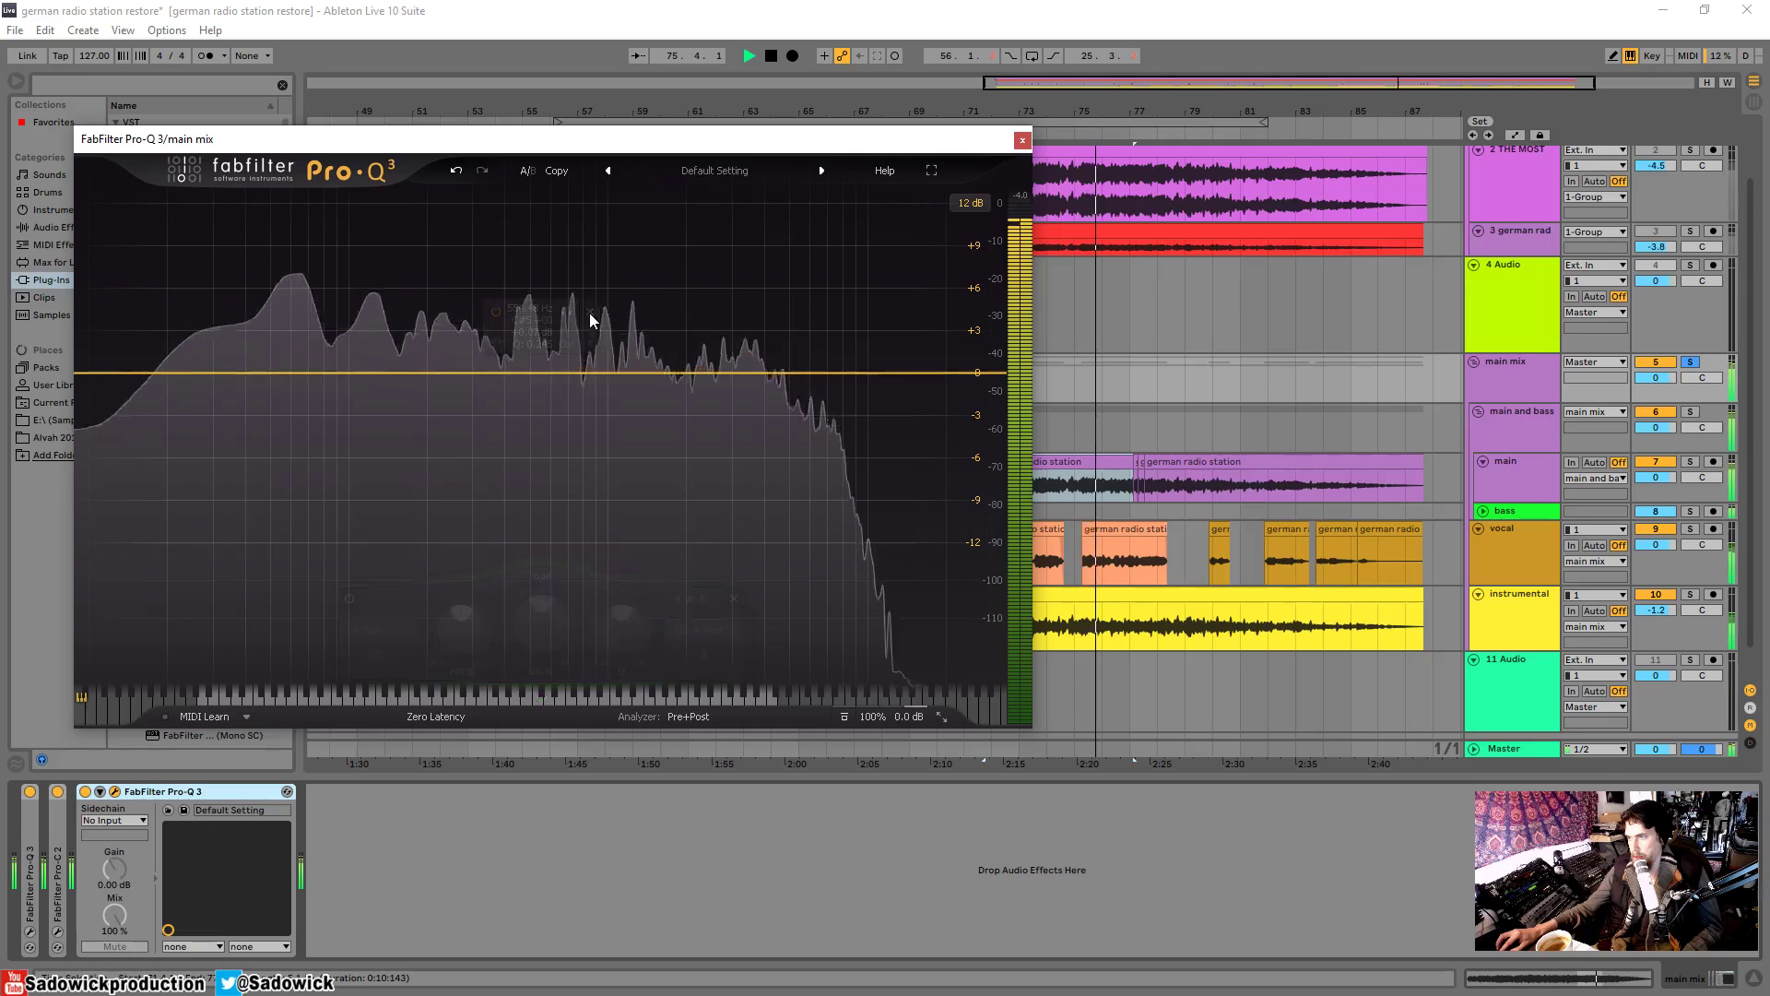
click(590, 312)
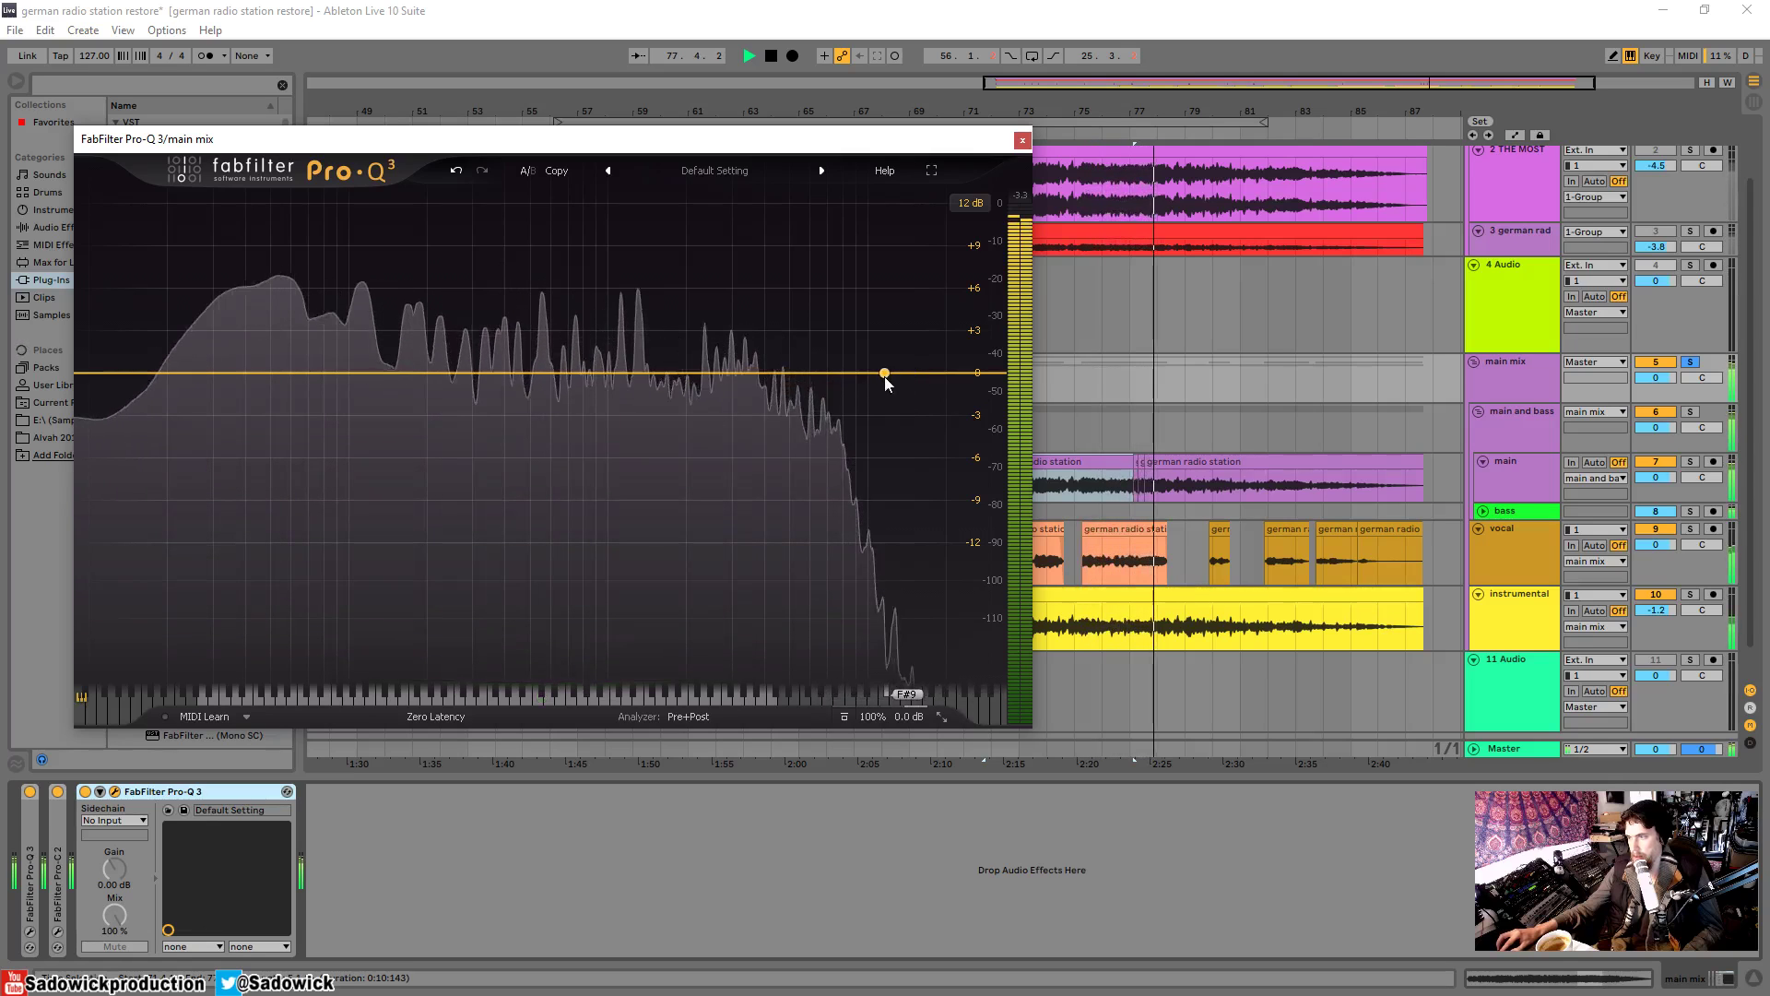
- Try a high-shelf cut of -5.87 dB near 11 kHz, switching it to a Notch at 10361 Hz with a Q of 1.754
drag(885, 378, 879, 415)
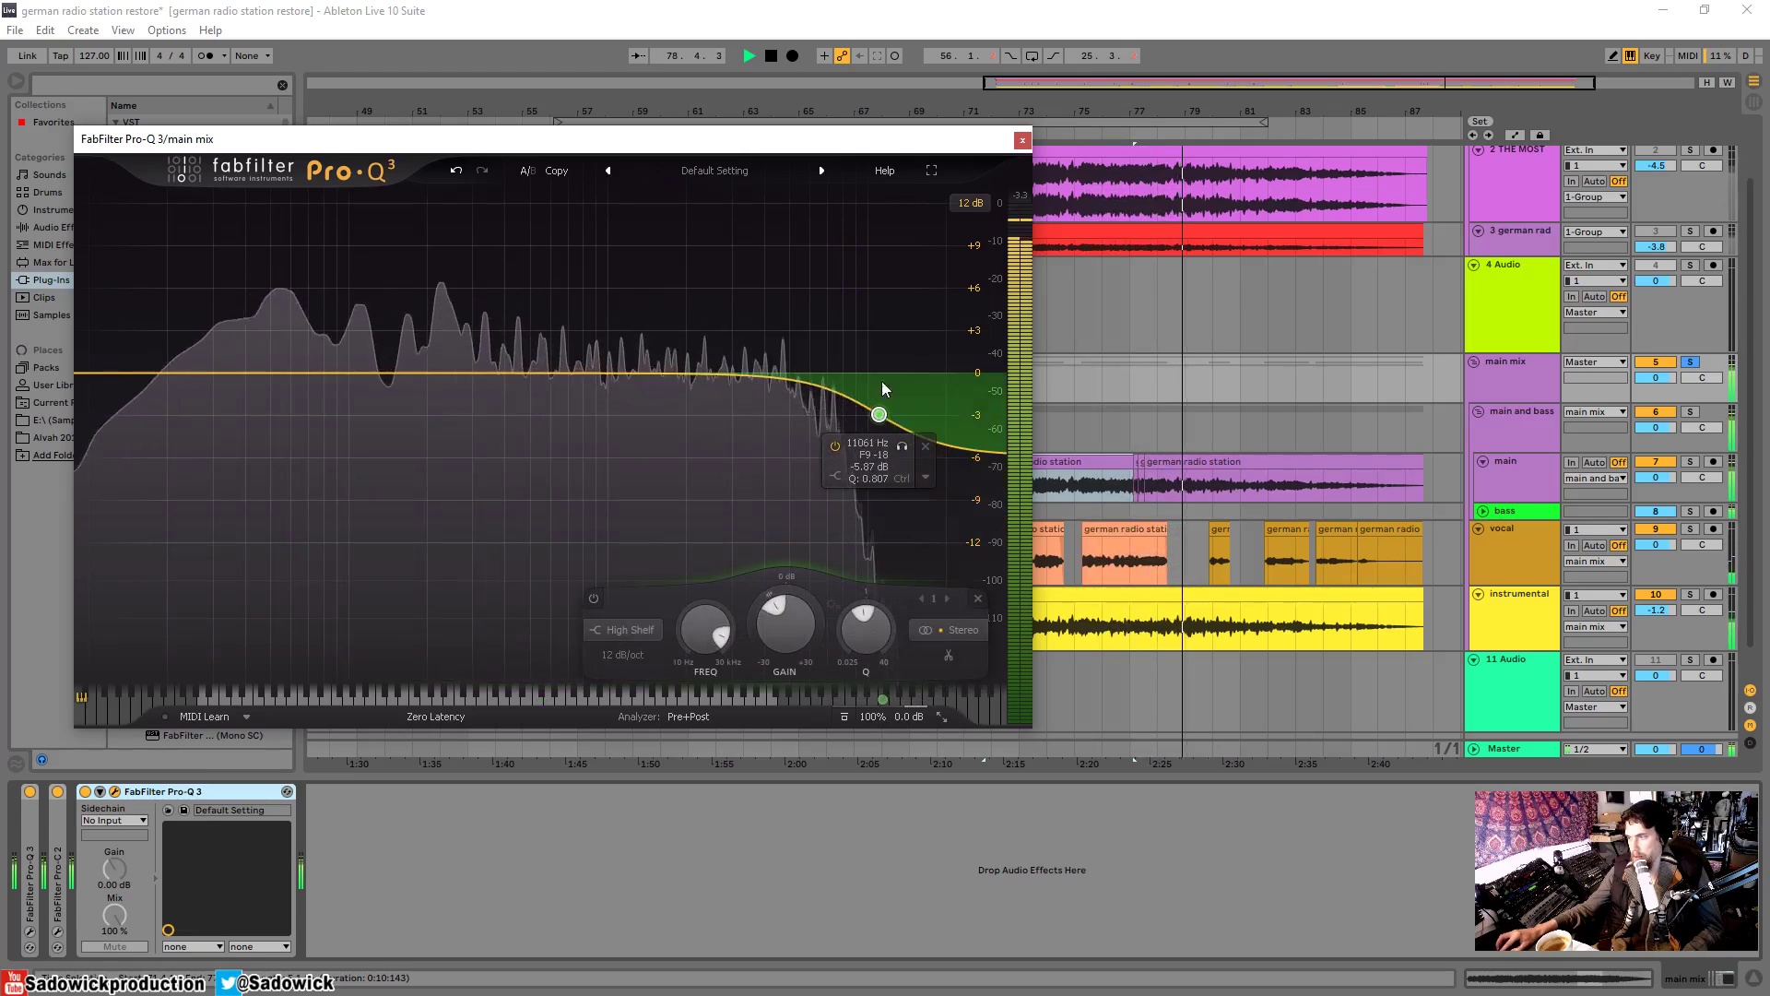
key(space)
click(627, 630)
click(623, 549)
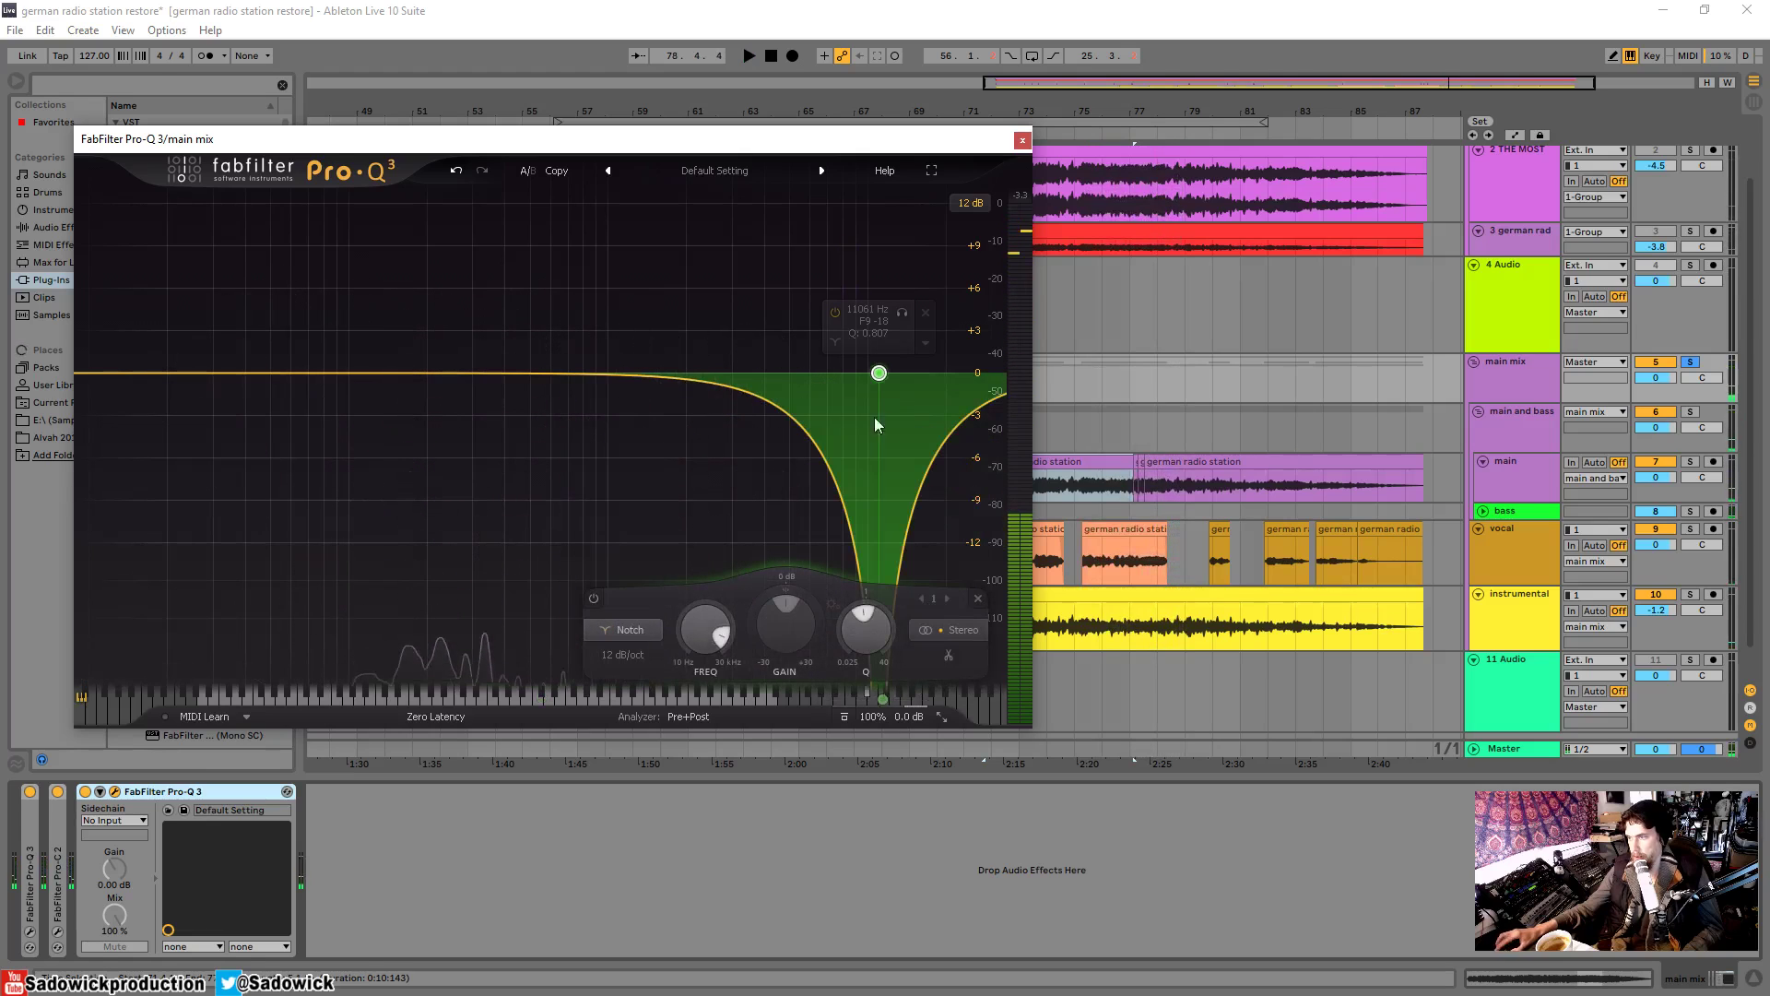
mouse_move(879, 380)
mouse_down()
mouse_move(897, 380)
mouse_move(872, 380)
mouse_up()
scroll(899, 379, up, 4)
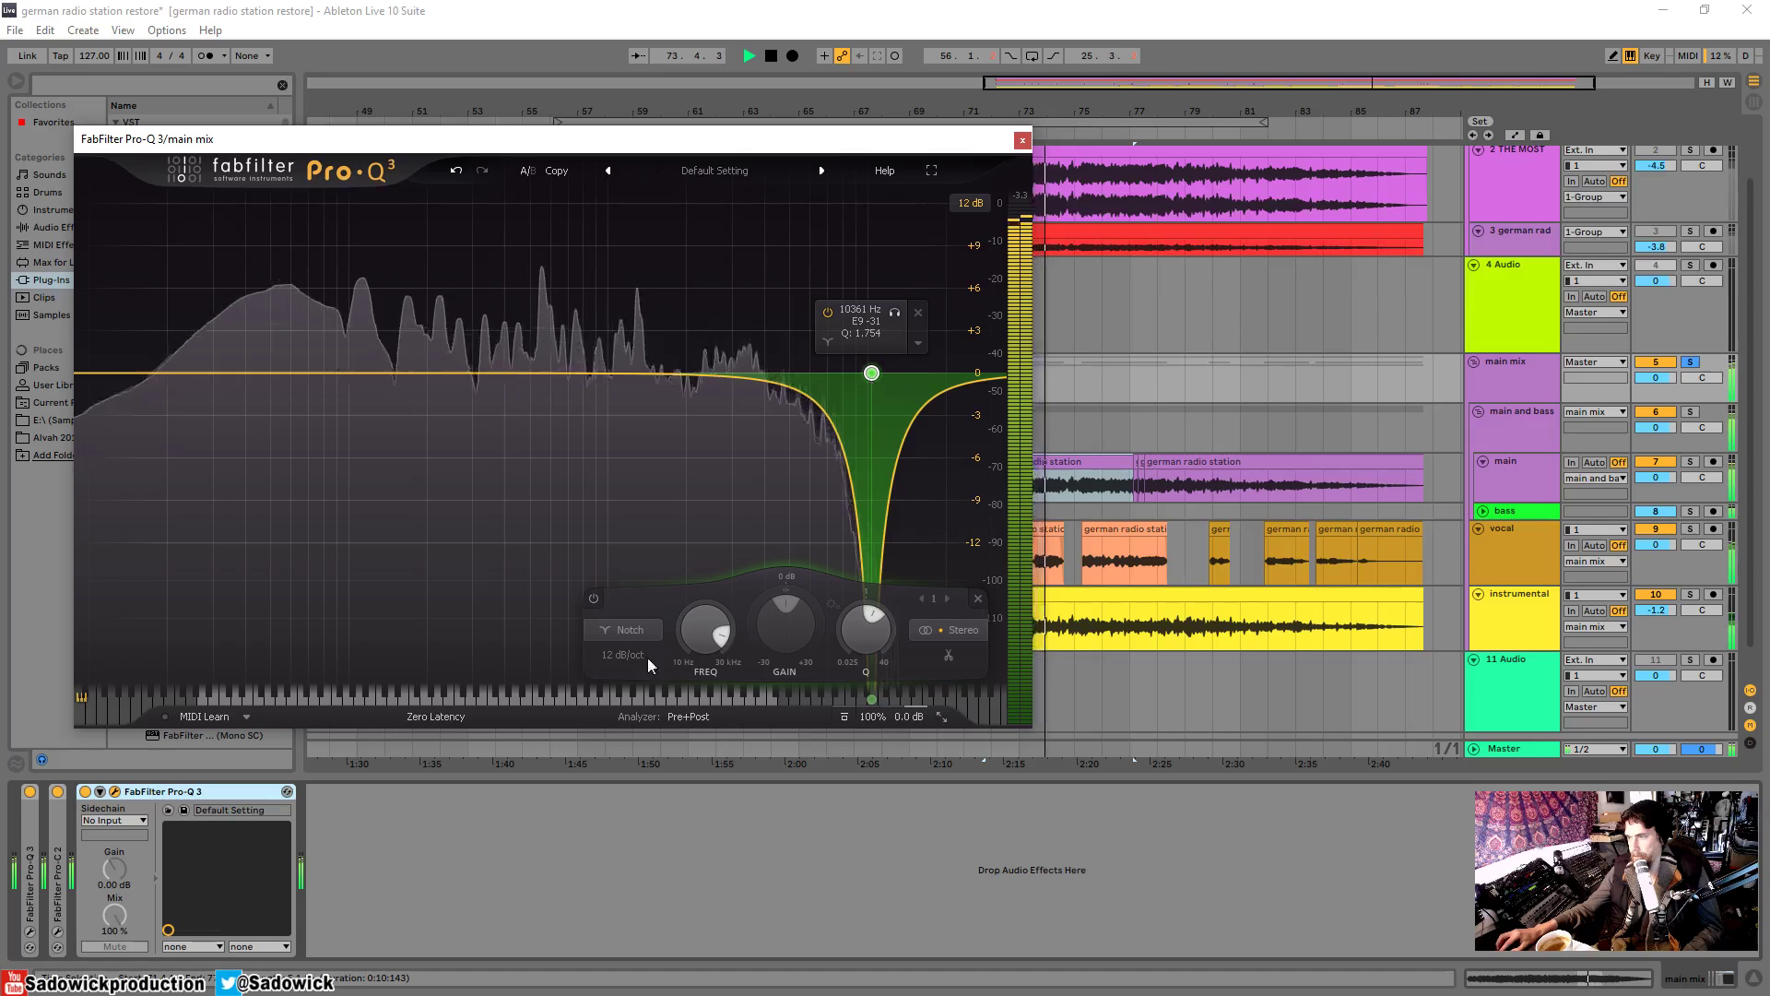
- Change the high-frequency notch to a Bell and deepen its cut to about -11 dB while the main mix plays
key(space)
click(627, 630)
click(623, 453)
key(space)
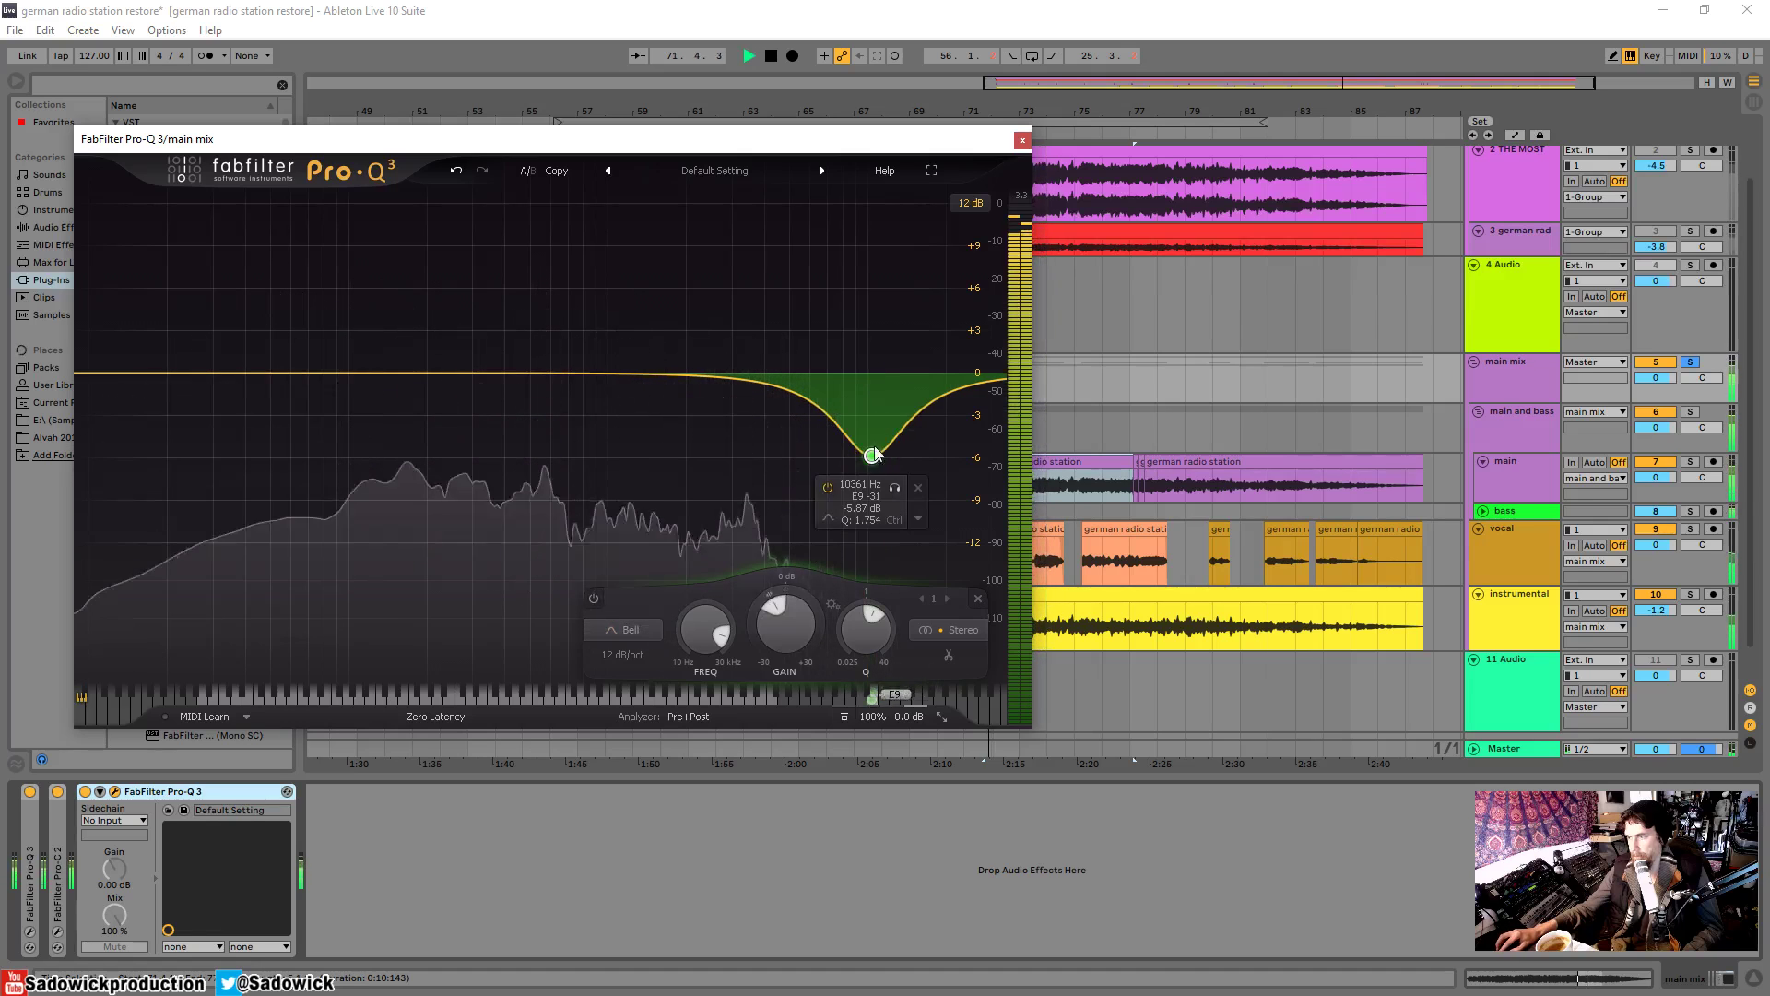
drag(871, 456, 876, 532)
scroll(872, 529, up, 4)
scroll(871, 548, down, 2)
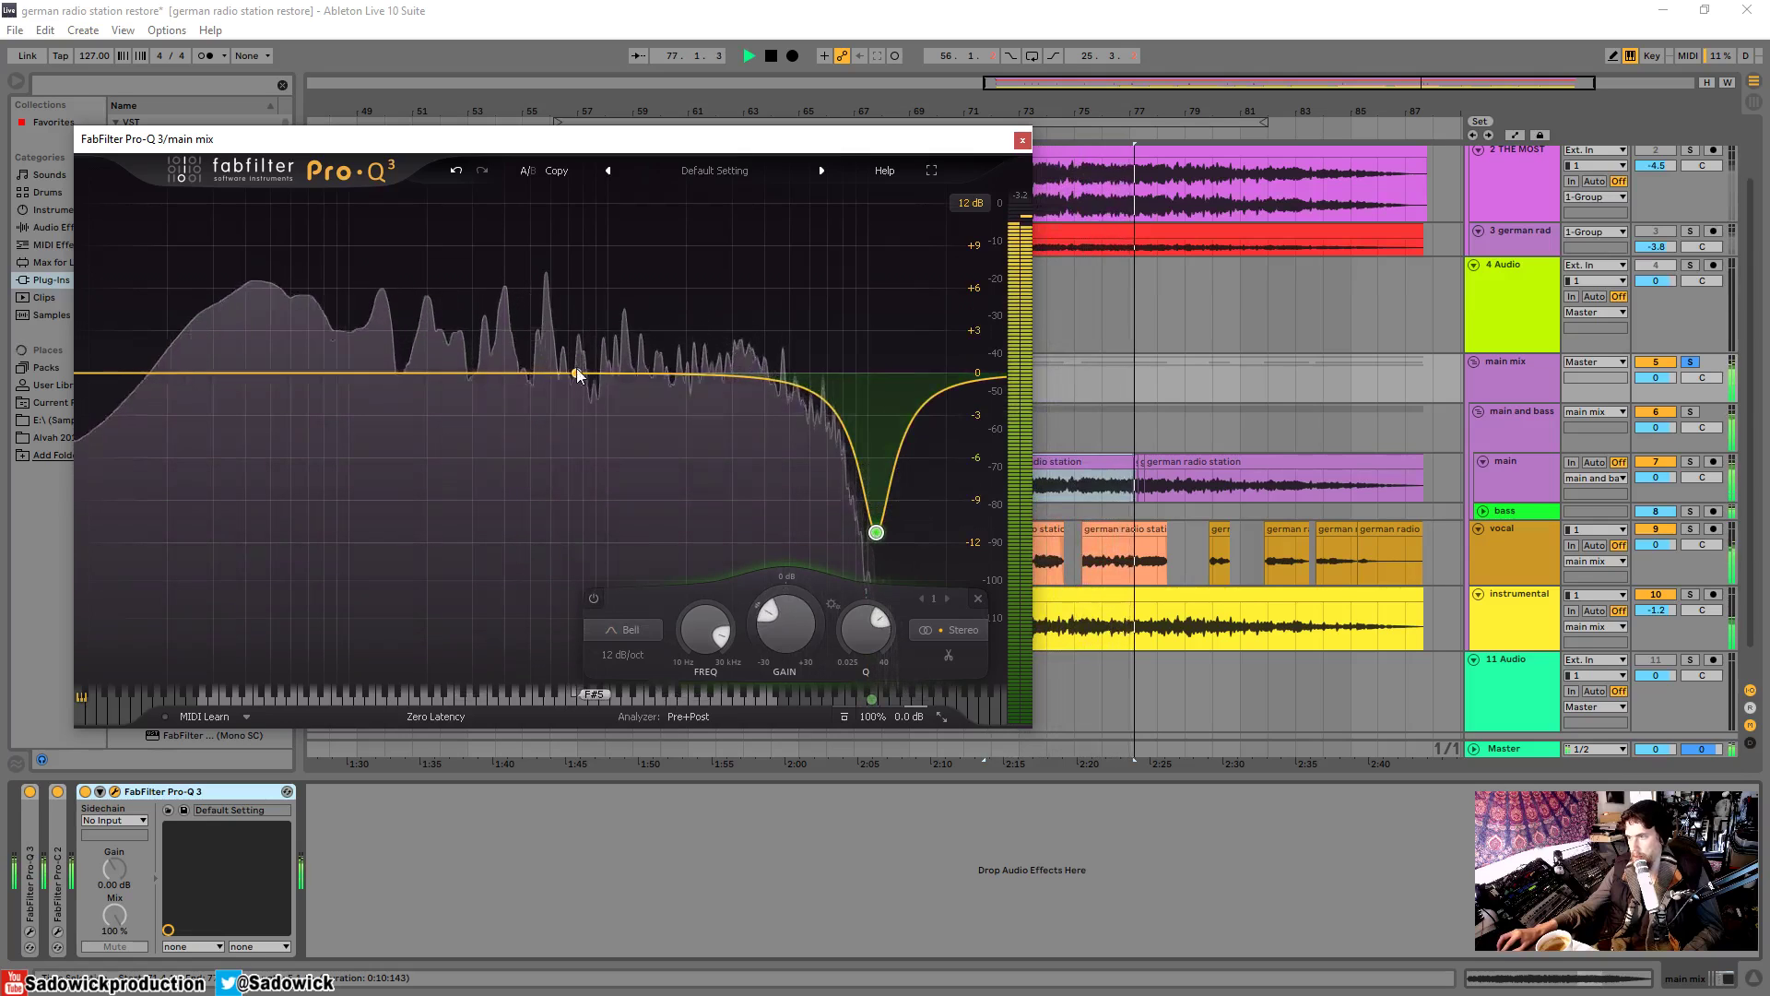
- Add a flat Bell band at about 515 Hz, audition it in solo, and stop playback
drag(574, 372, 530, 373)
click(558, 315)
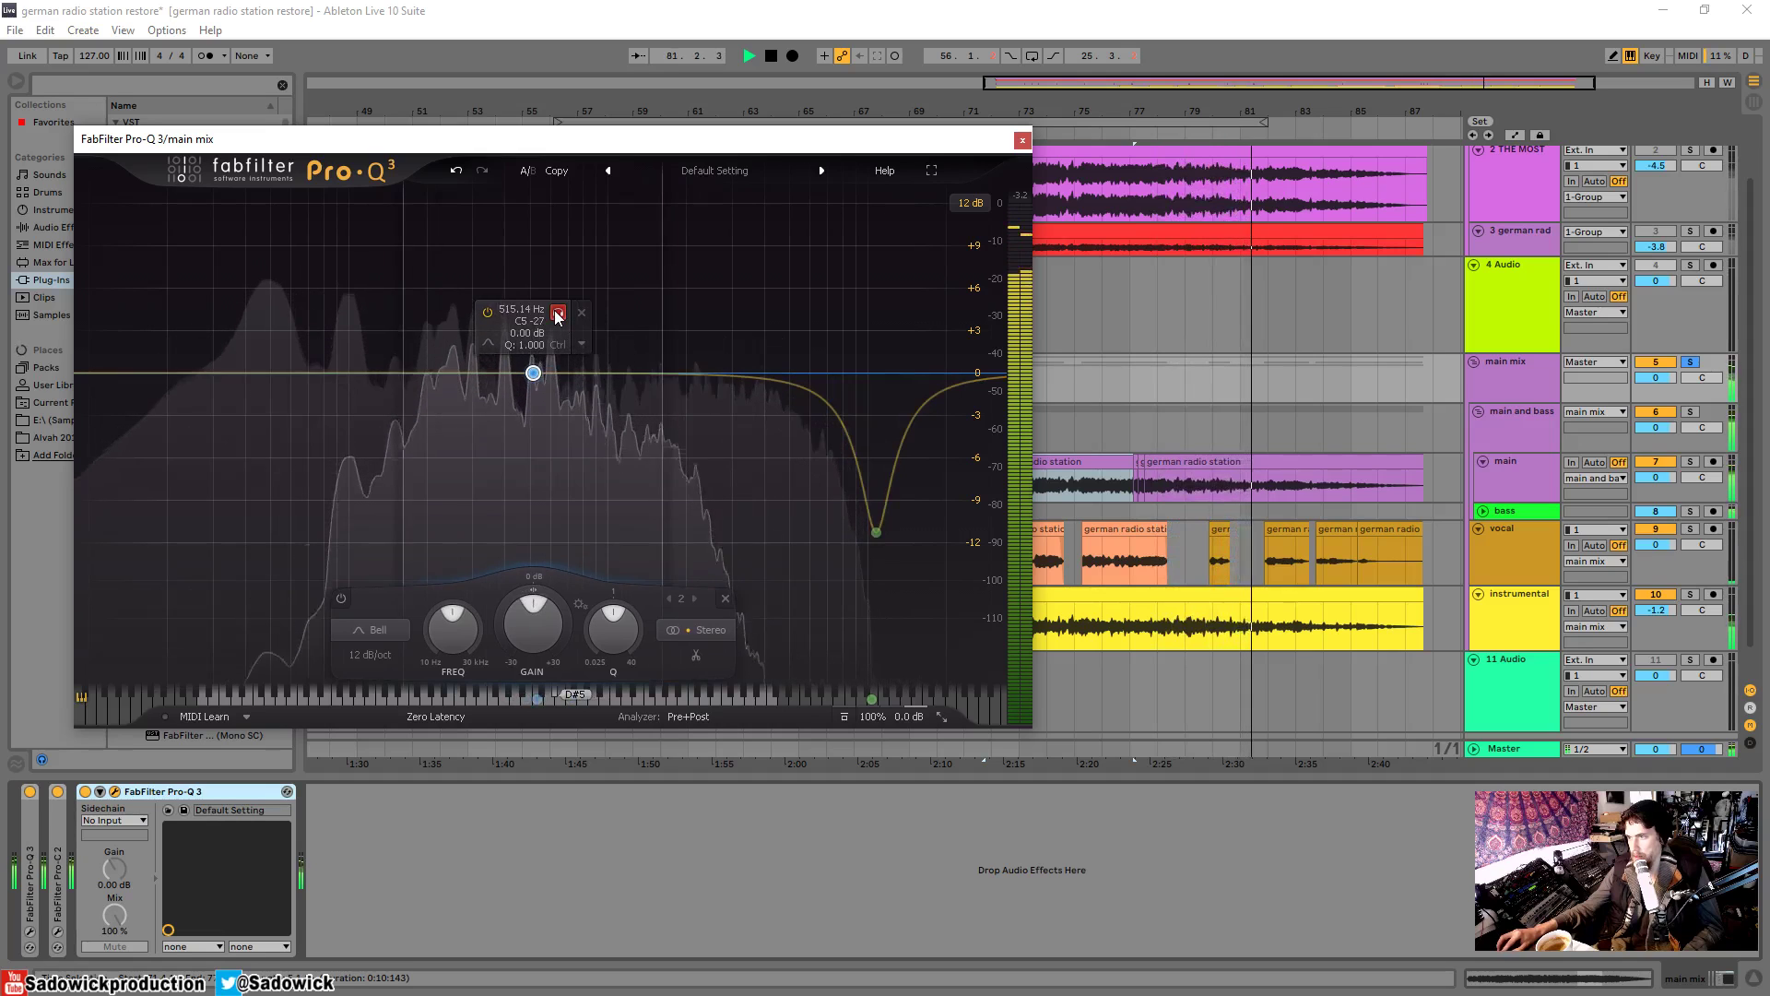
key(space)
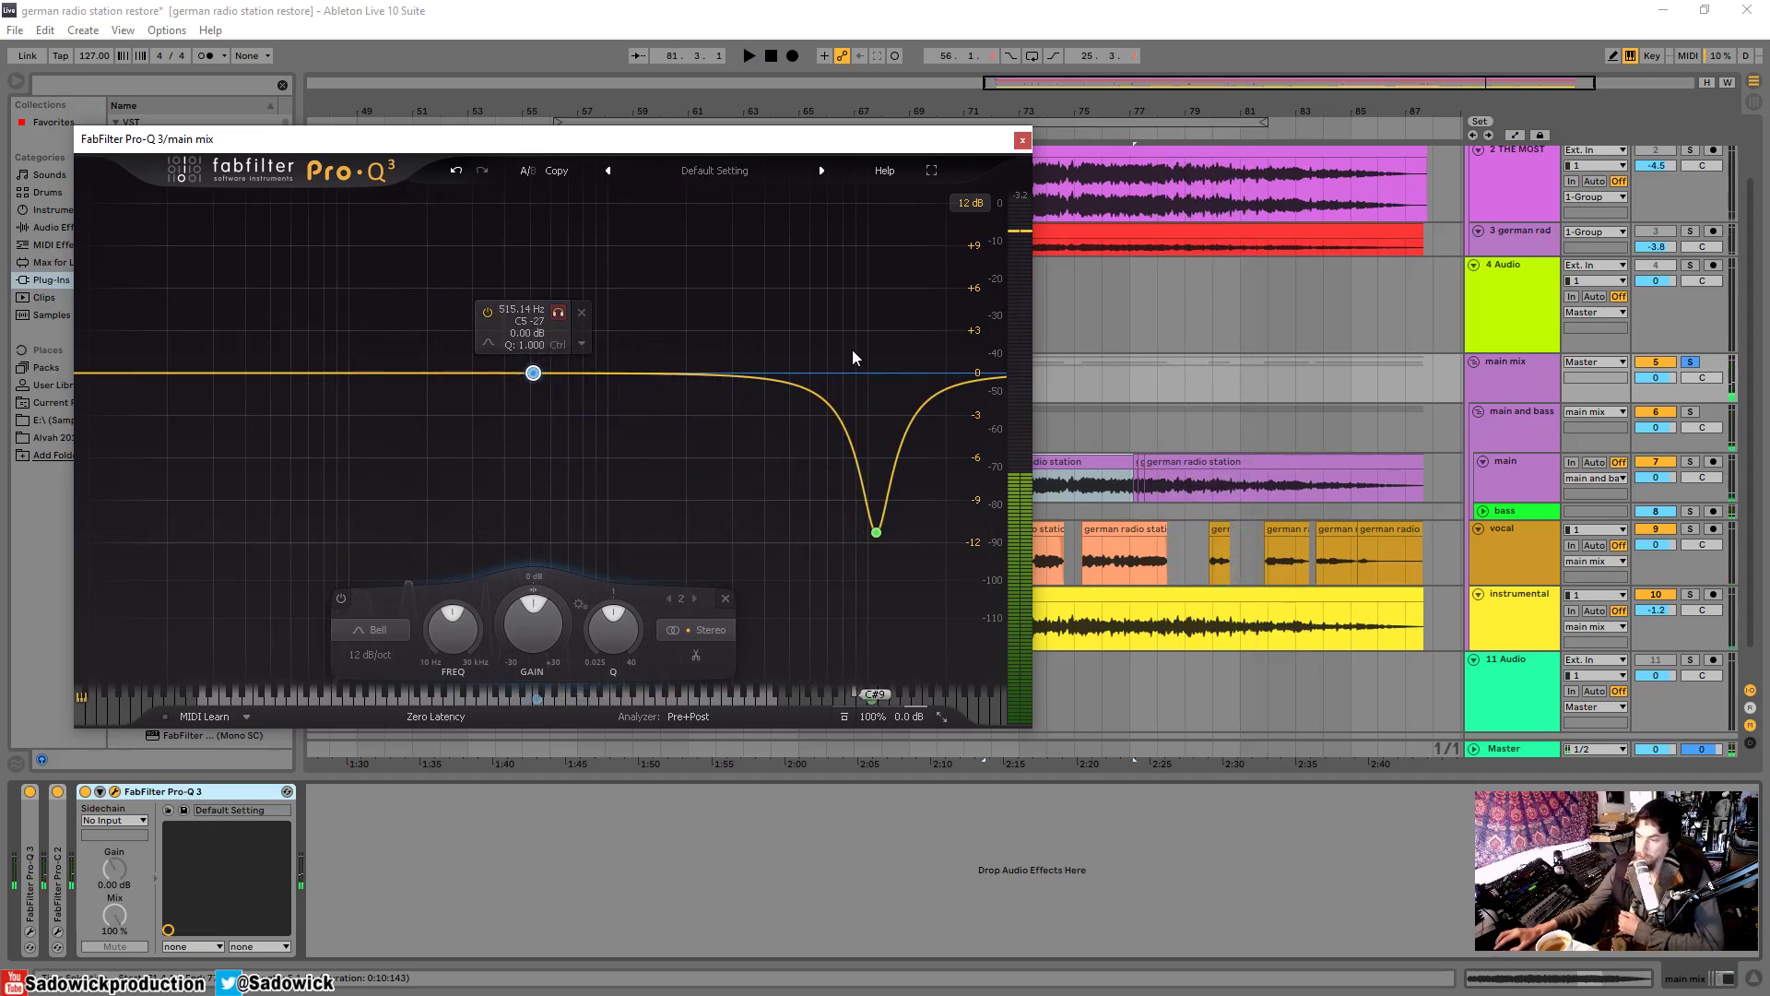
- Delete the high-frequency Bell cut and close the equalizer window
click(922, 471)
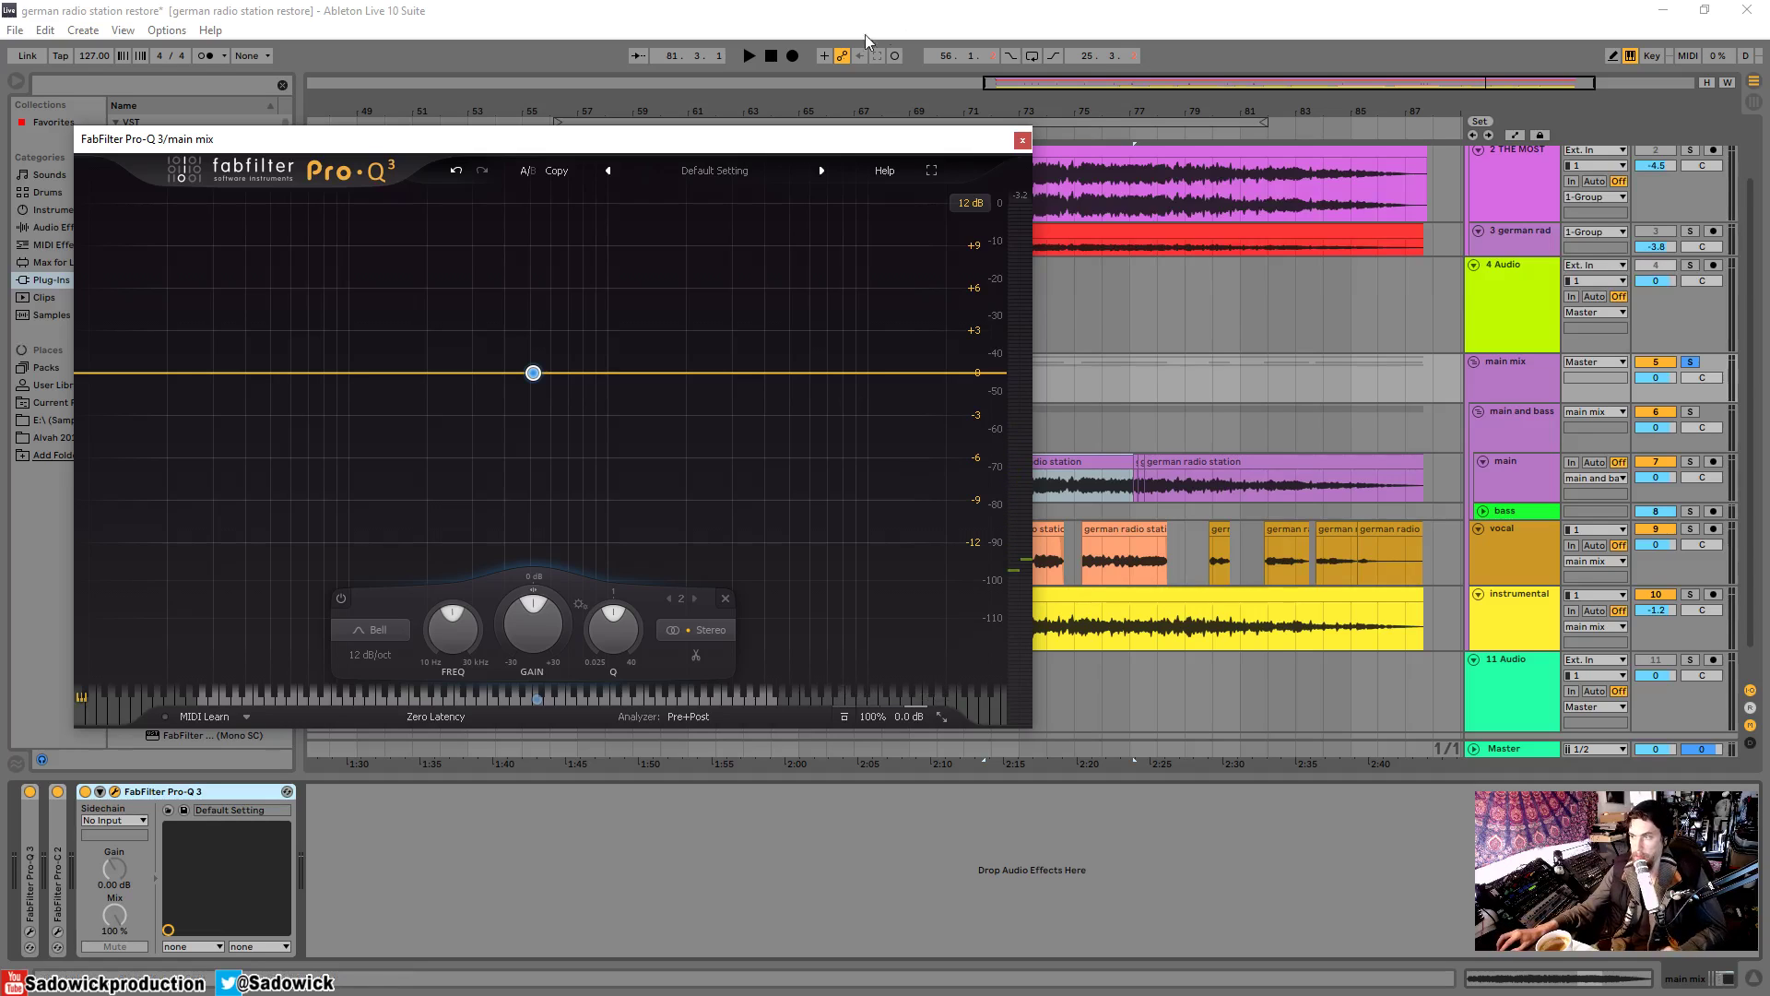
click(1023, 140)
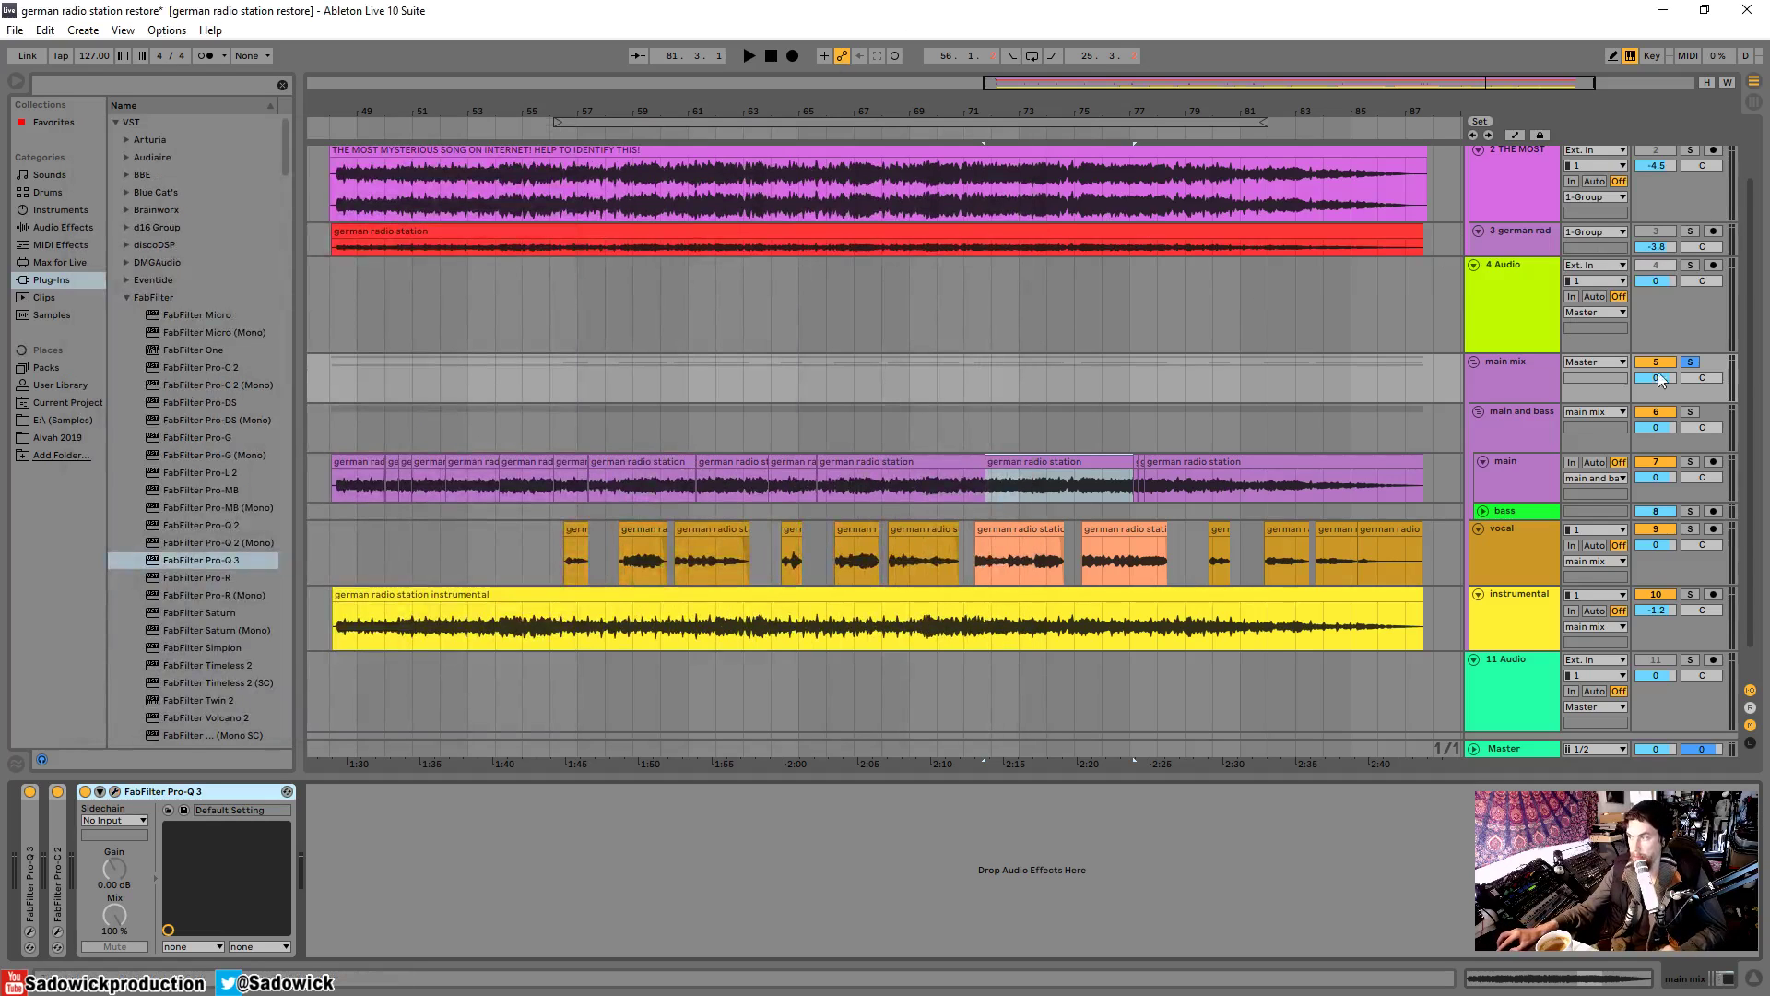
- Select the main track's clip starting at bar 54, and fold the 1 Group and 4 Audio tracks above the expanded main mix
click(1474, 361)
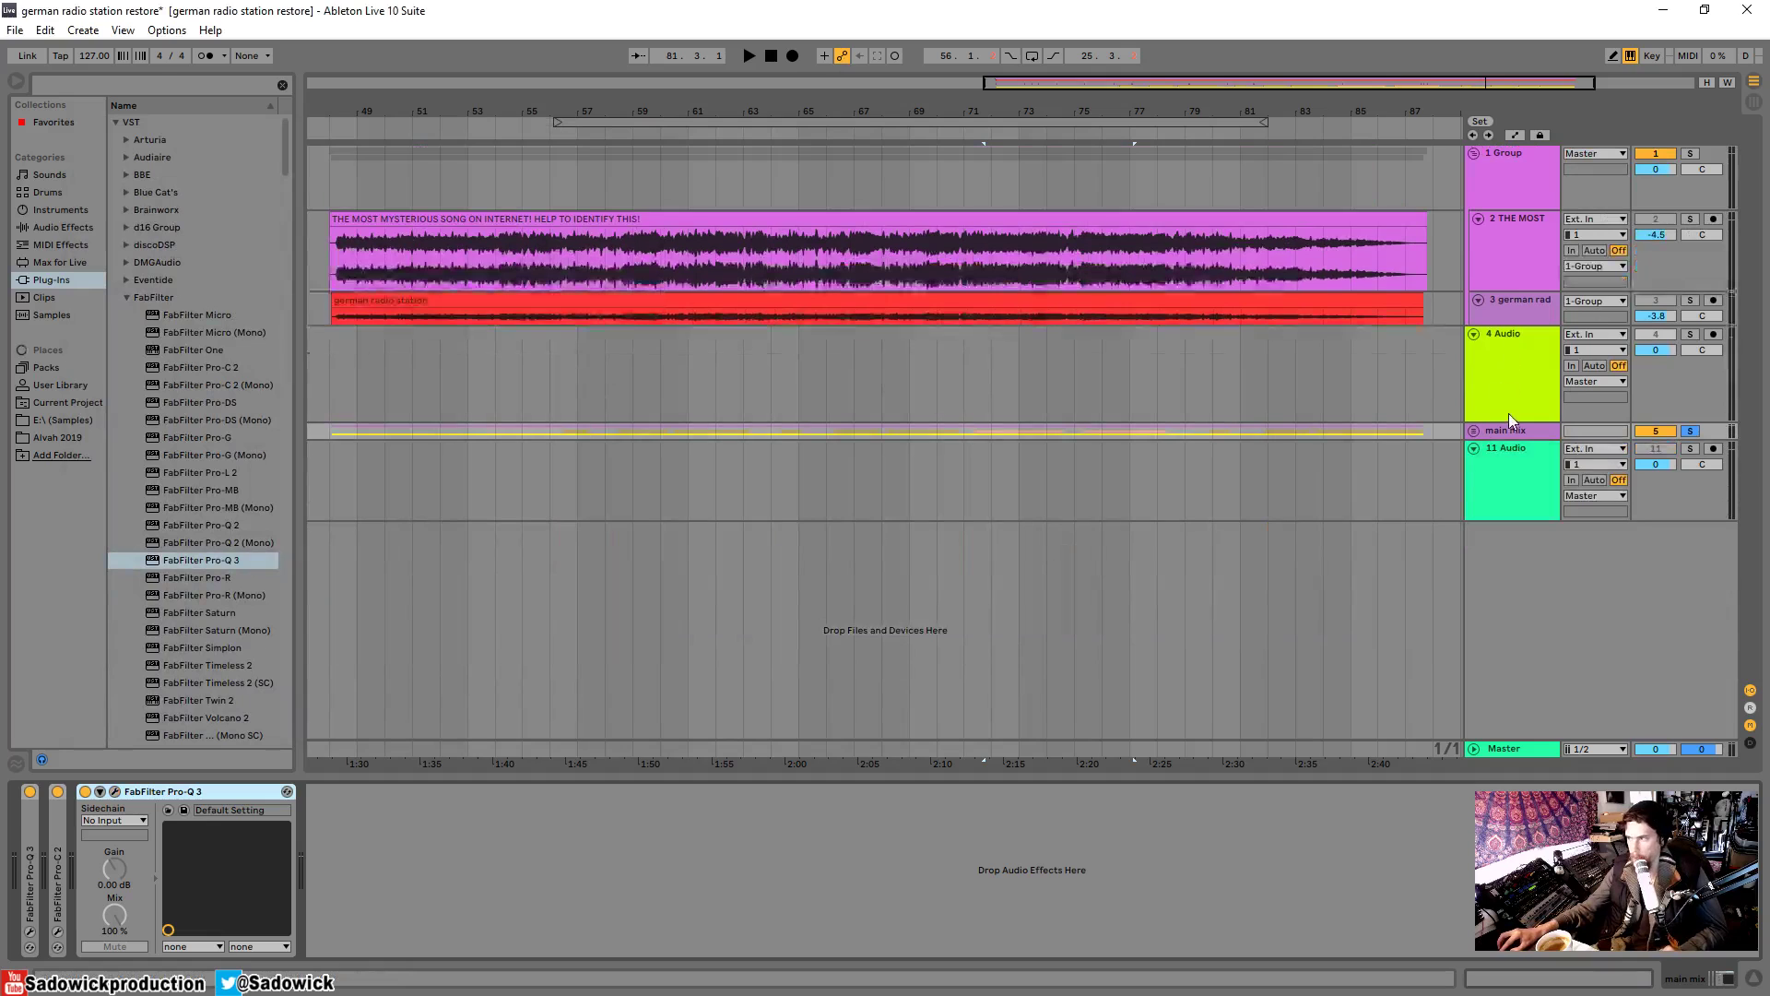
click(1473, 431)
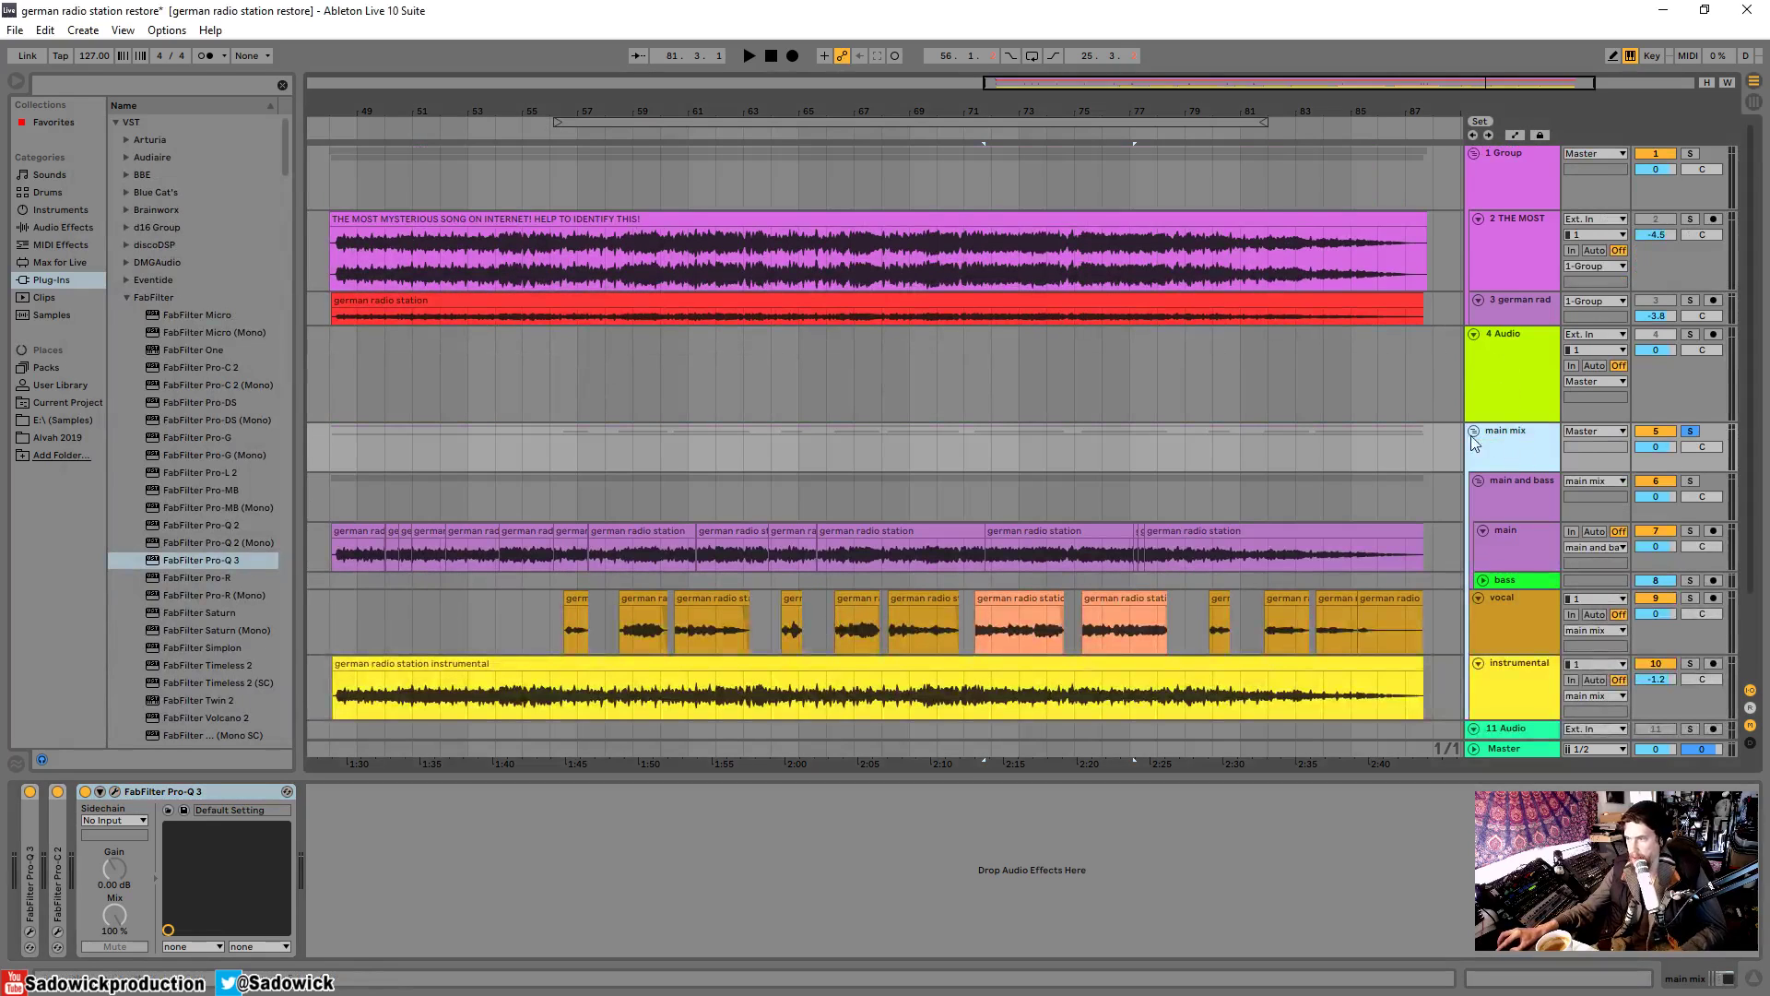
click(531, 533)
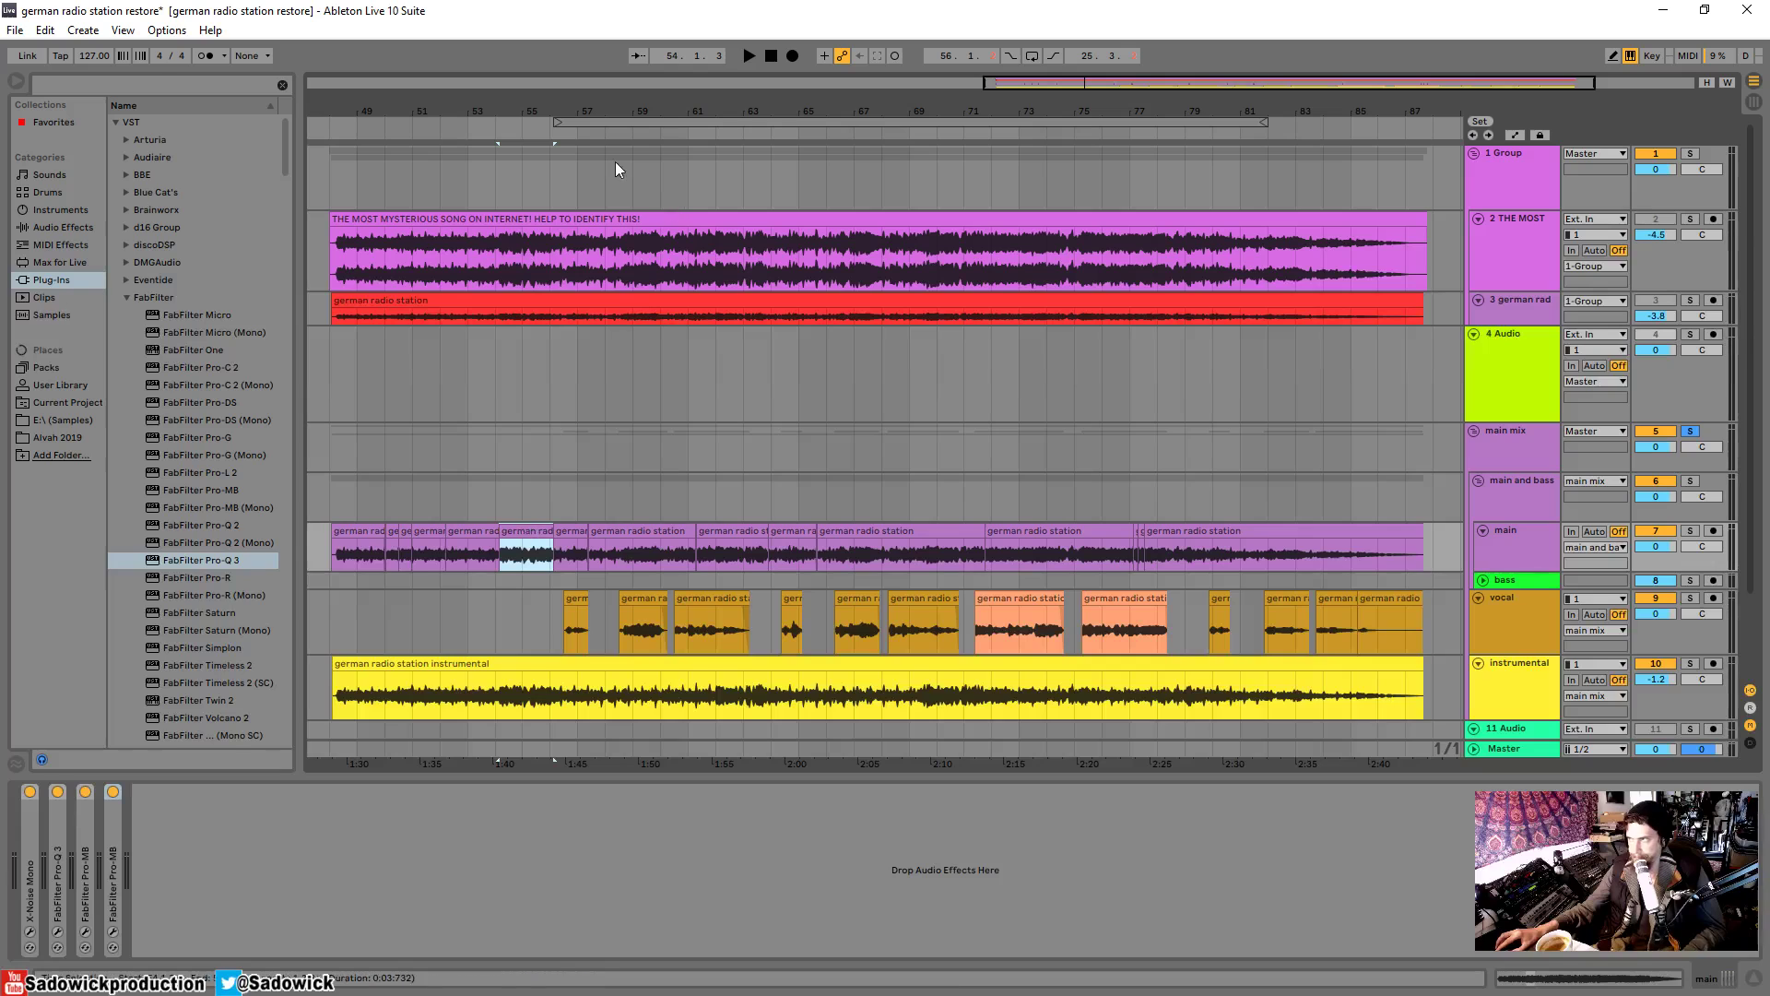
drag(555, 114, 555, 100)
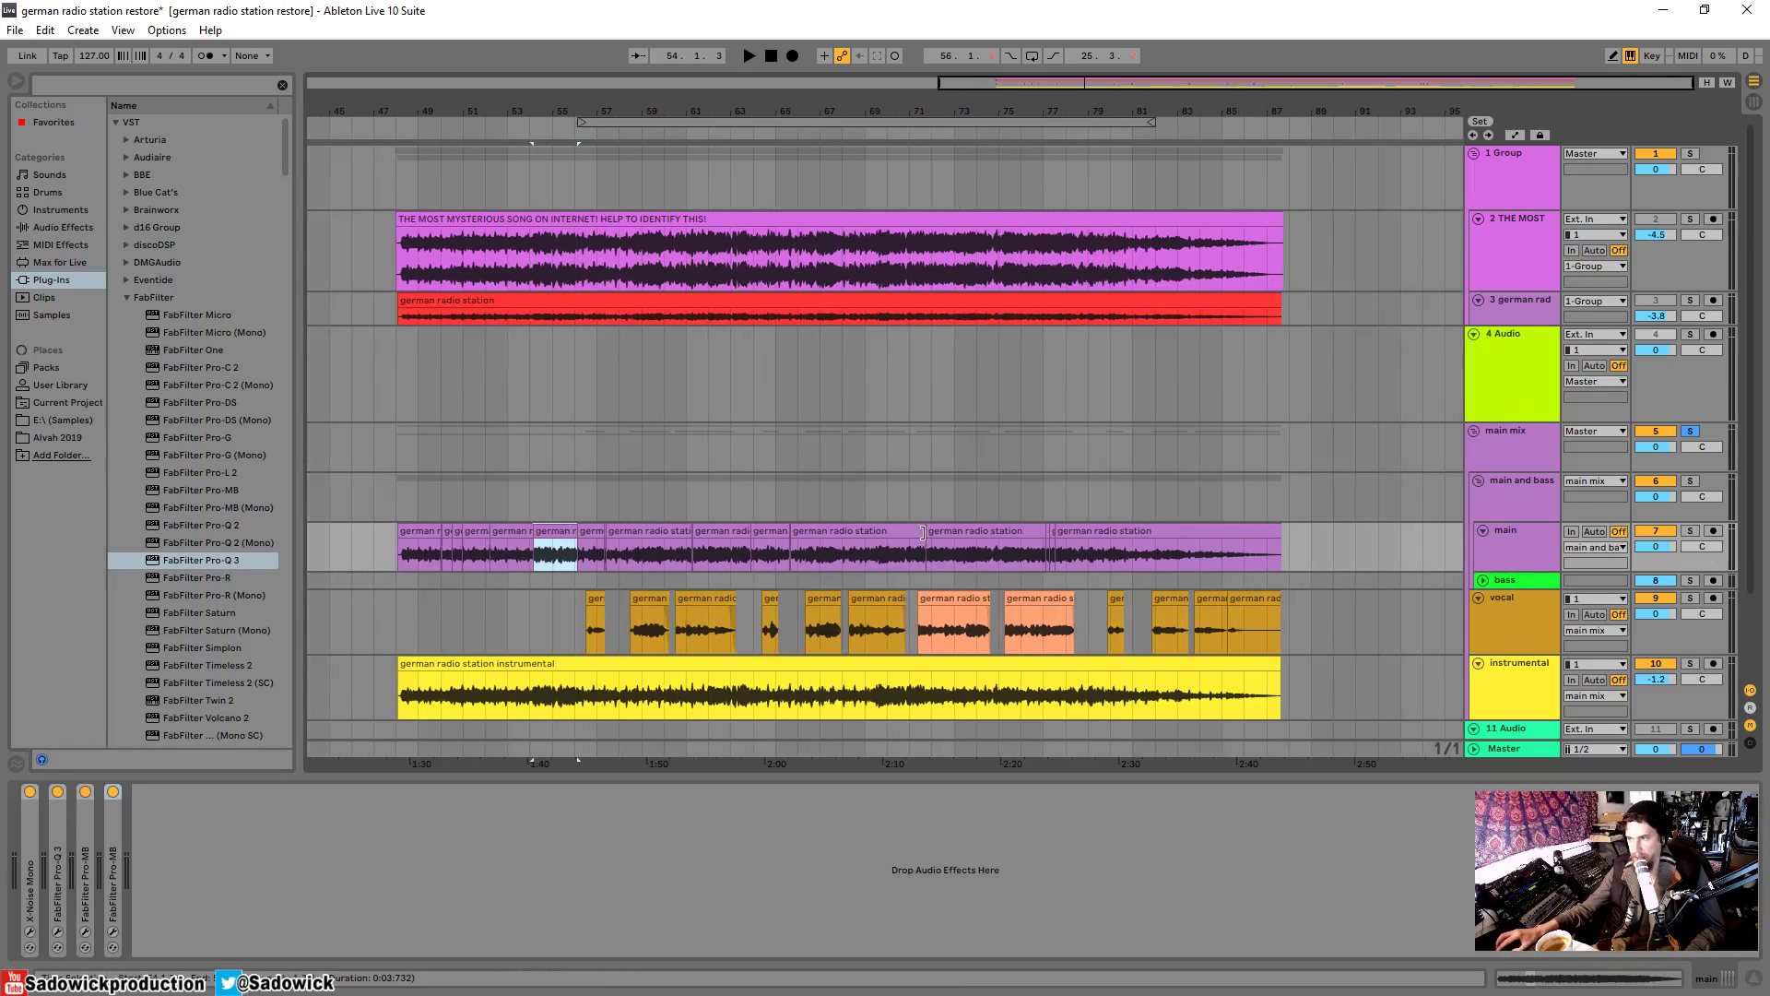
click(1475, 153)
click(1476, 171)
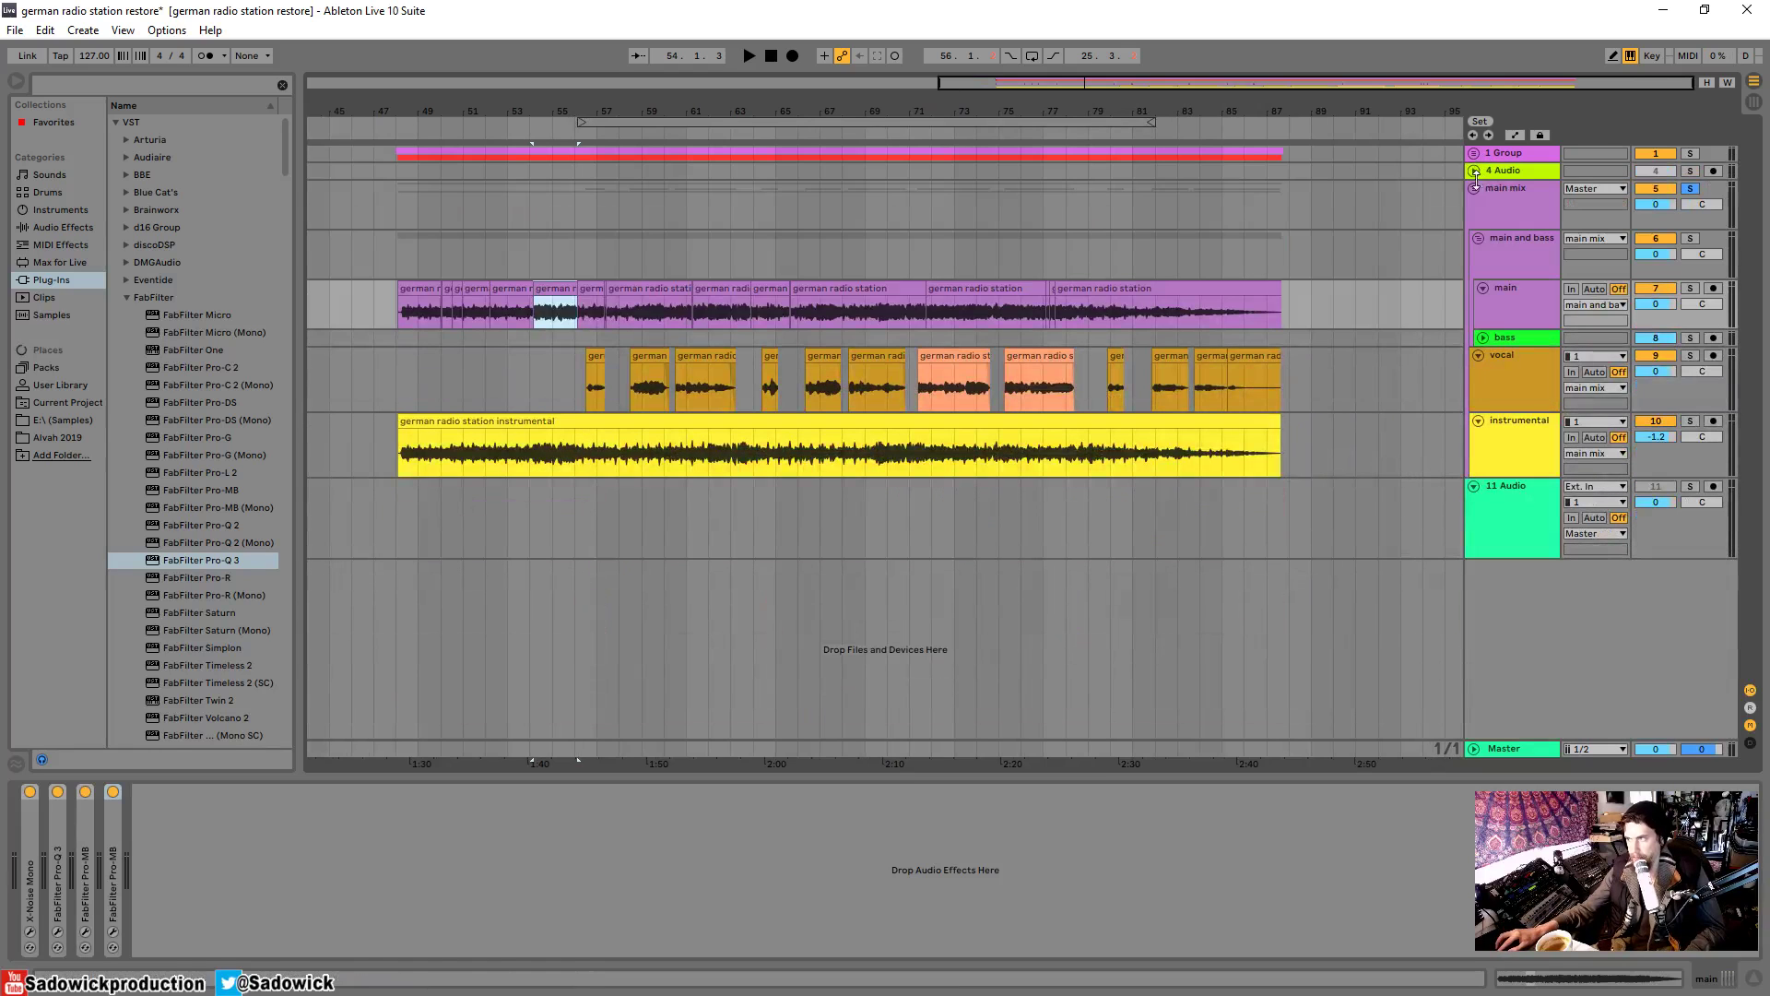